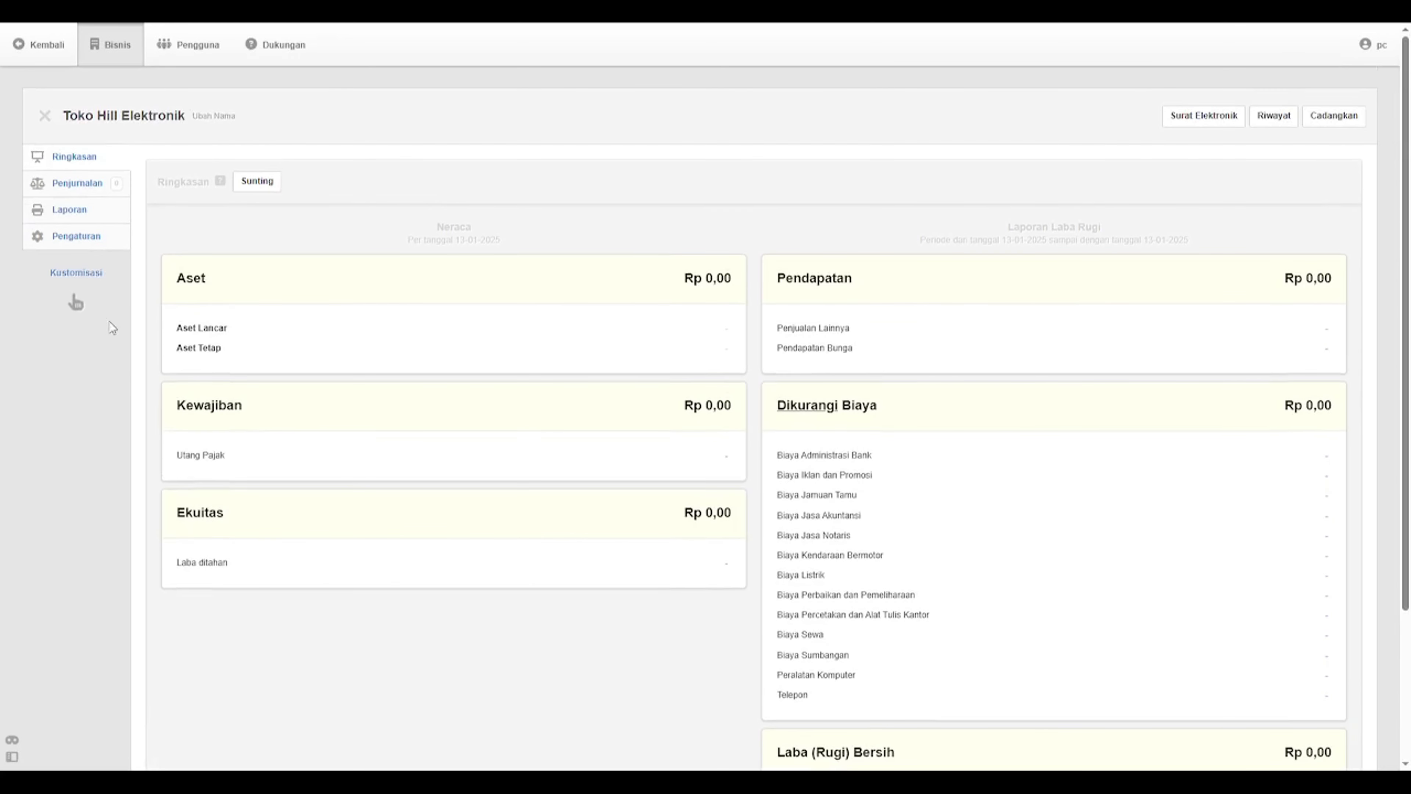
- Enable the Akun Kas & Bank module with its Penerimaan, Pembayaran, Transfer Antar Akun and Rekonsiliasi Bank submodules for Toko Hill Elektronik
left_click(83, 274)
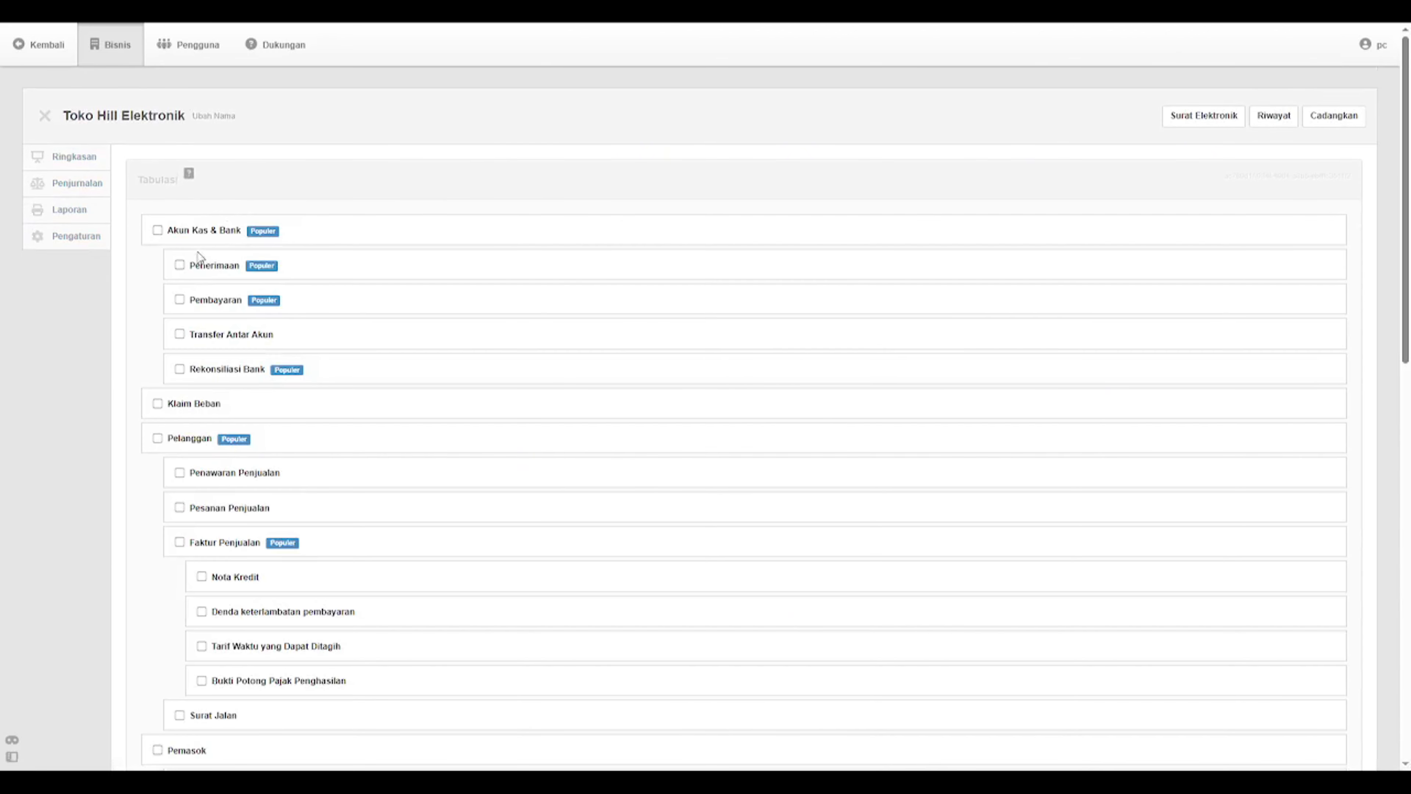
scroll(211, 241, "down", 1)
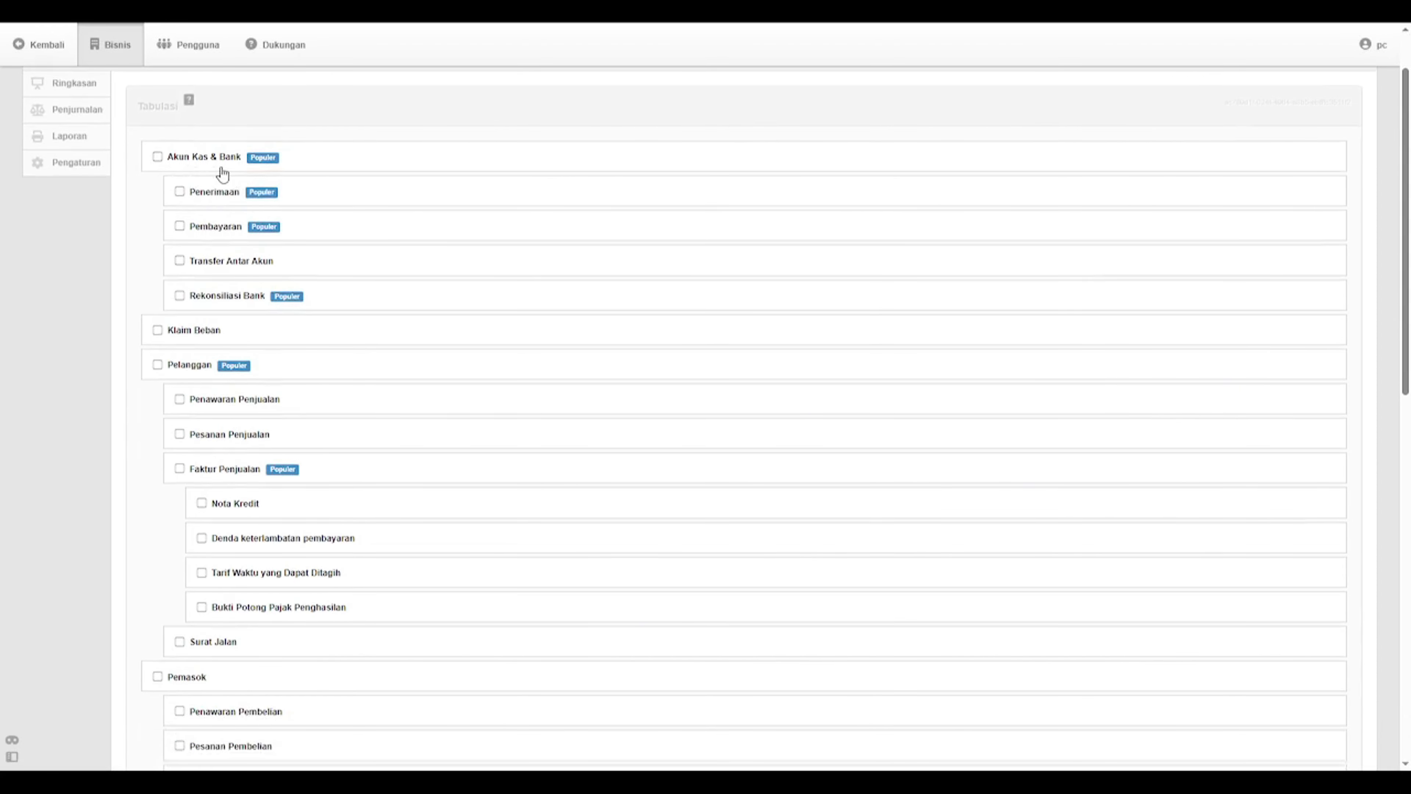
left_click(158, 158)
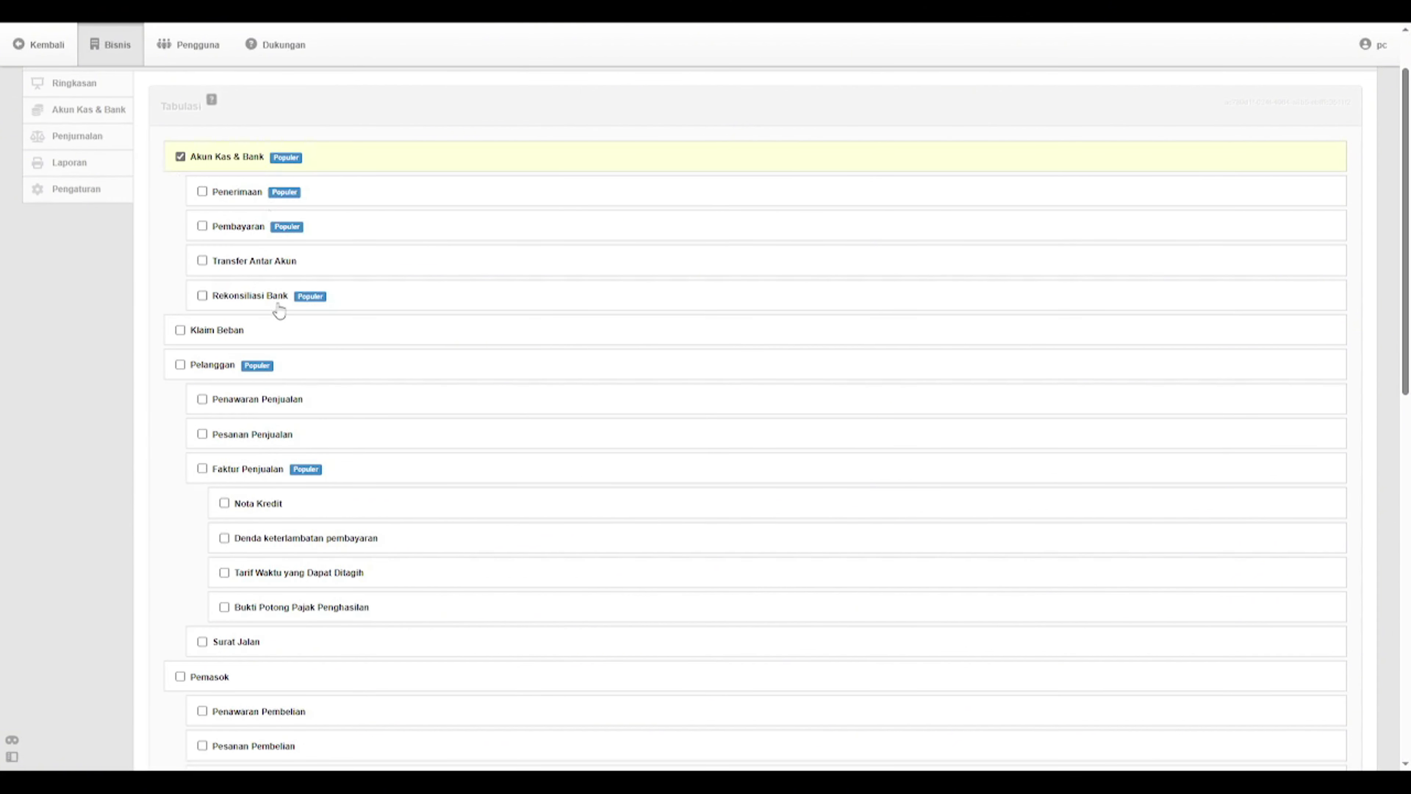
scroll(289, 361, "down", 7)
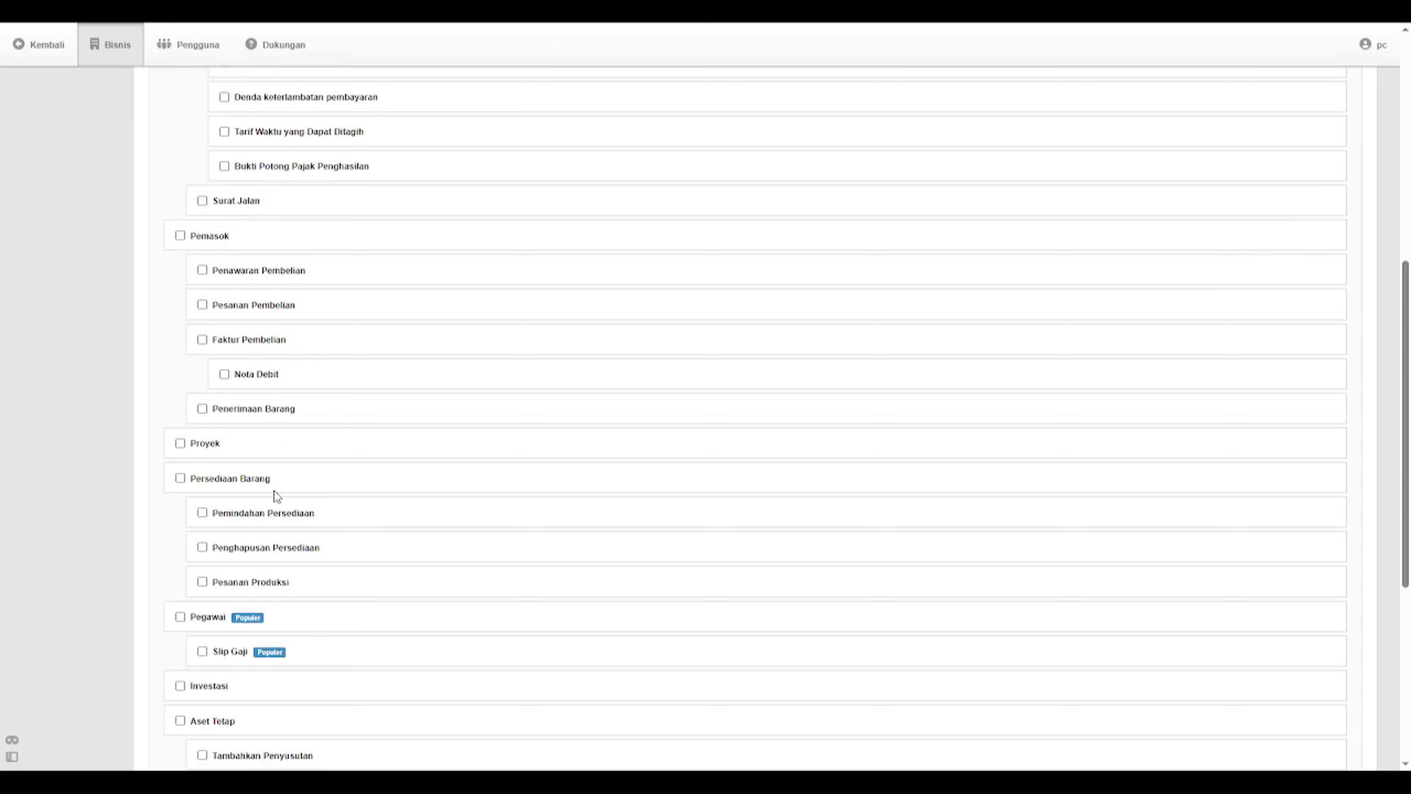
scroll(269, 586, "down", 6)
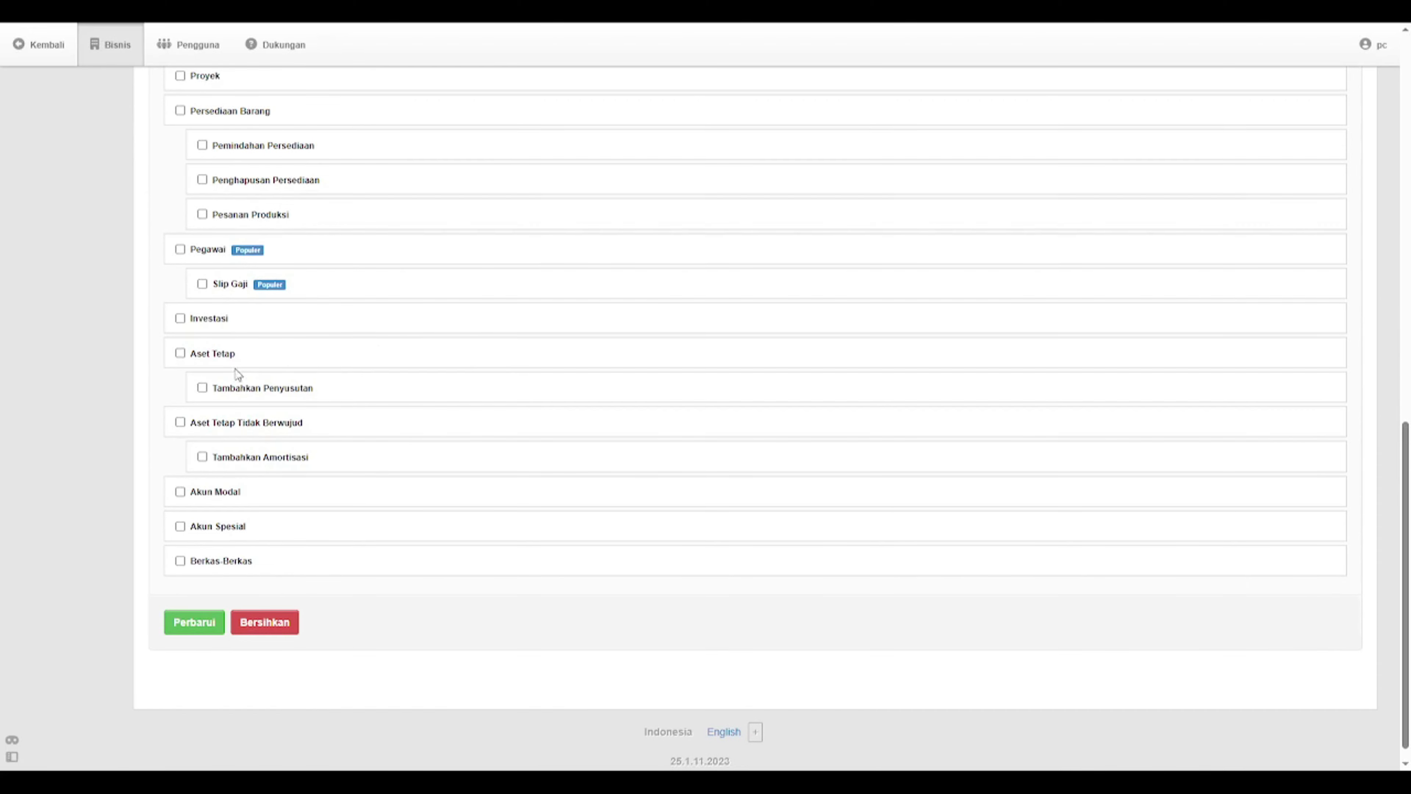
scroll(238, 370, "up", 15)
scroll(236, 367, "up", 2)
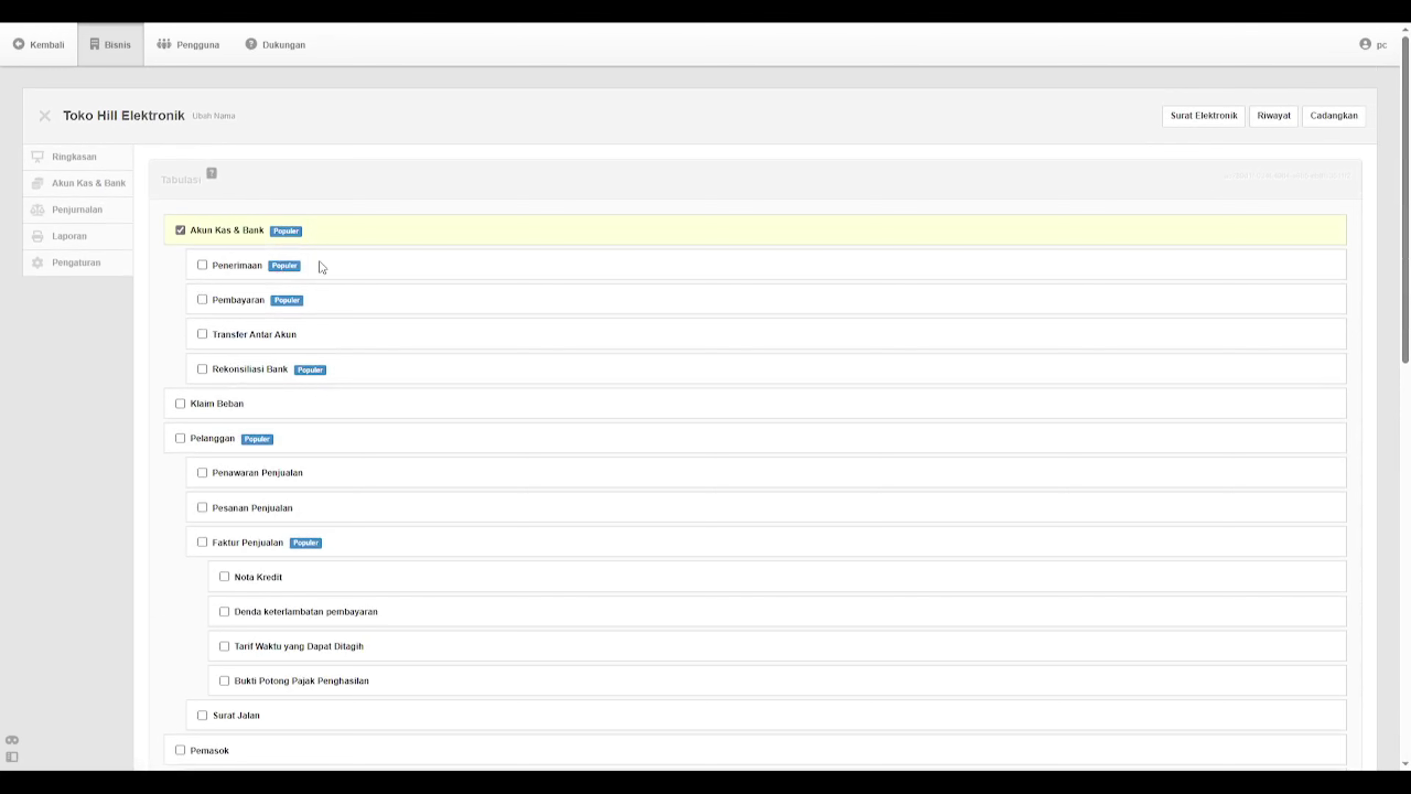
left_click(202, 265)
left_click(202, 300)
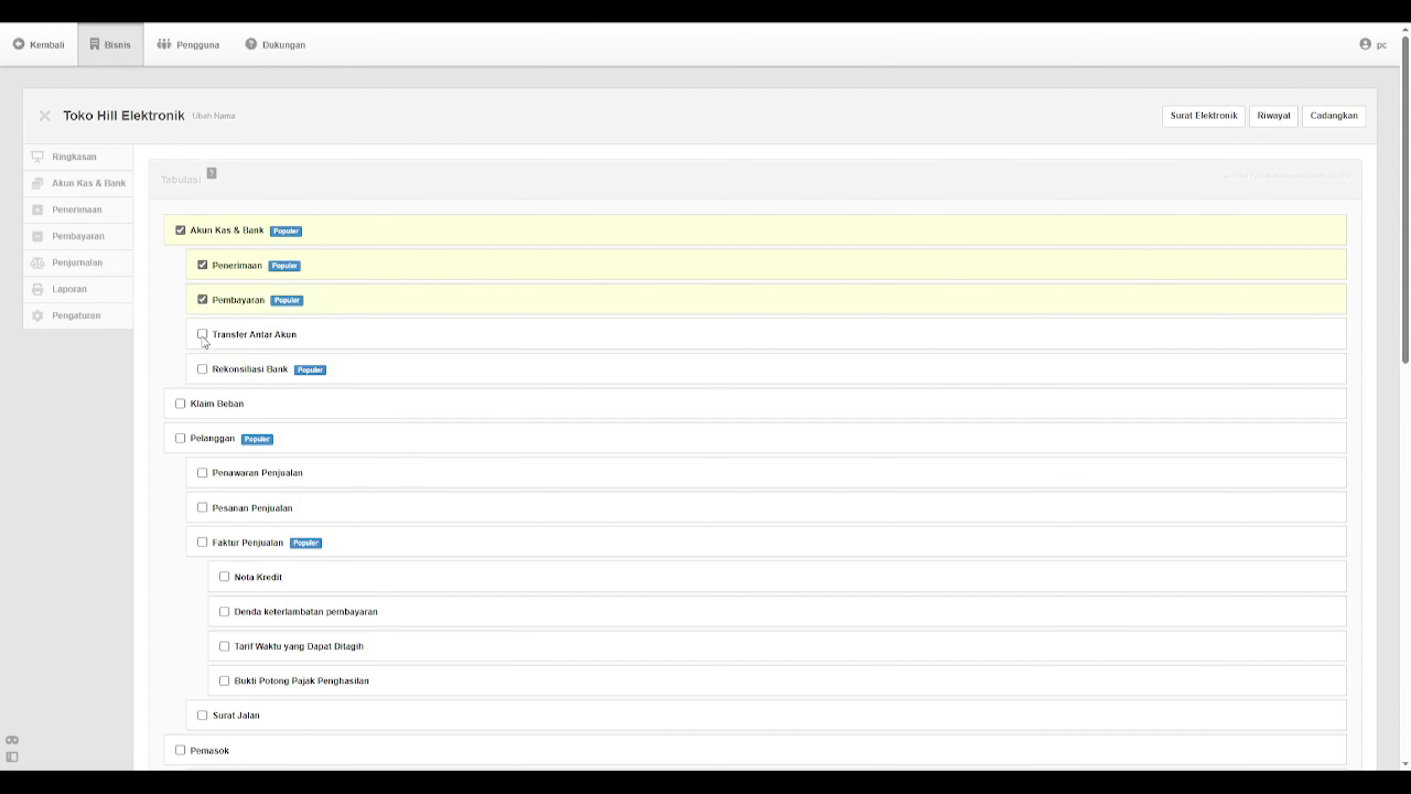
left_click(202, 334)
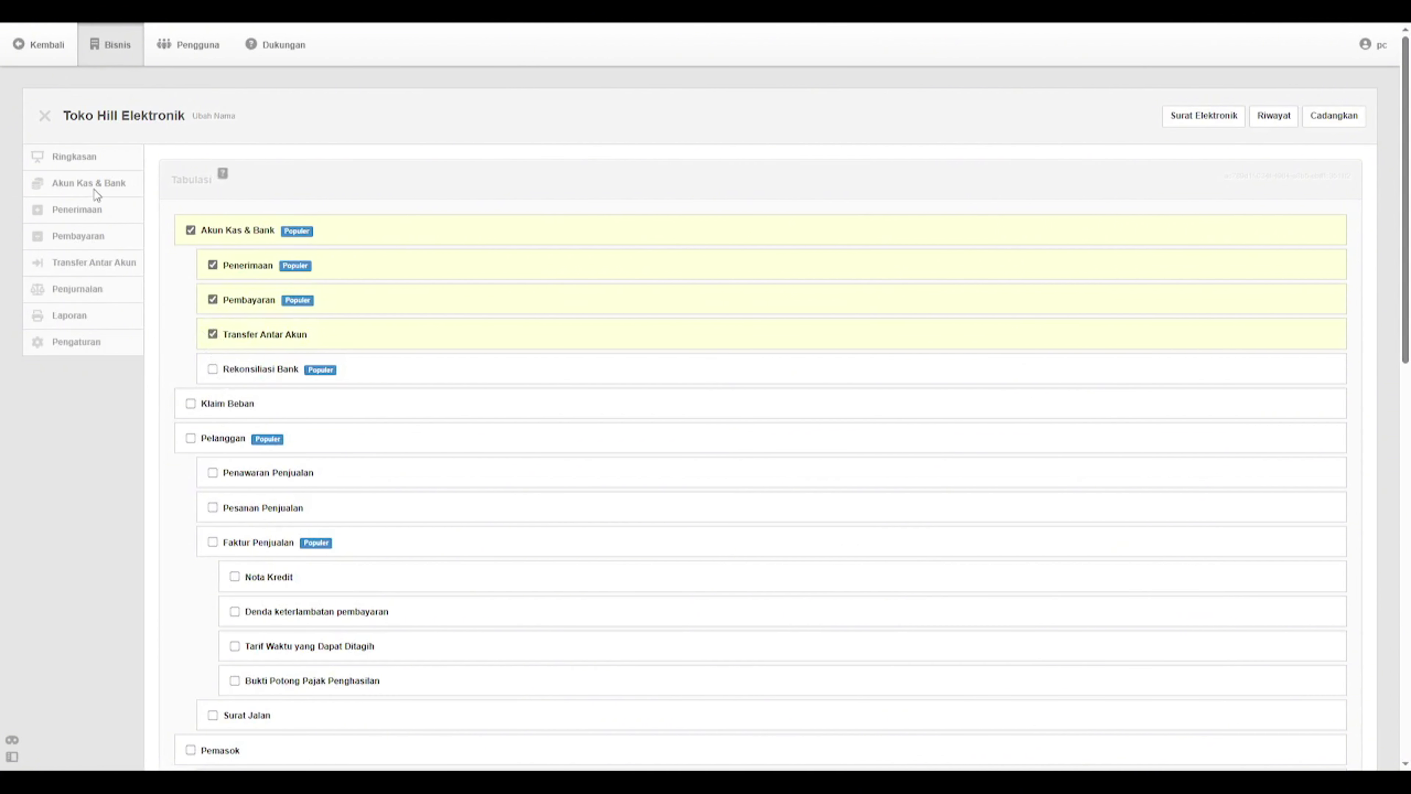
left_click(209, 369)
- Enable all remaining modules and submodules from Klaim Beban through Berkas-Berkas, and save the customization
left_click(192, 403)
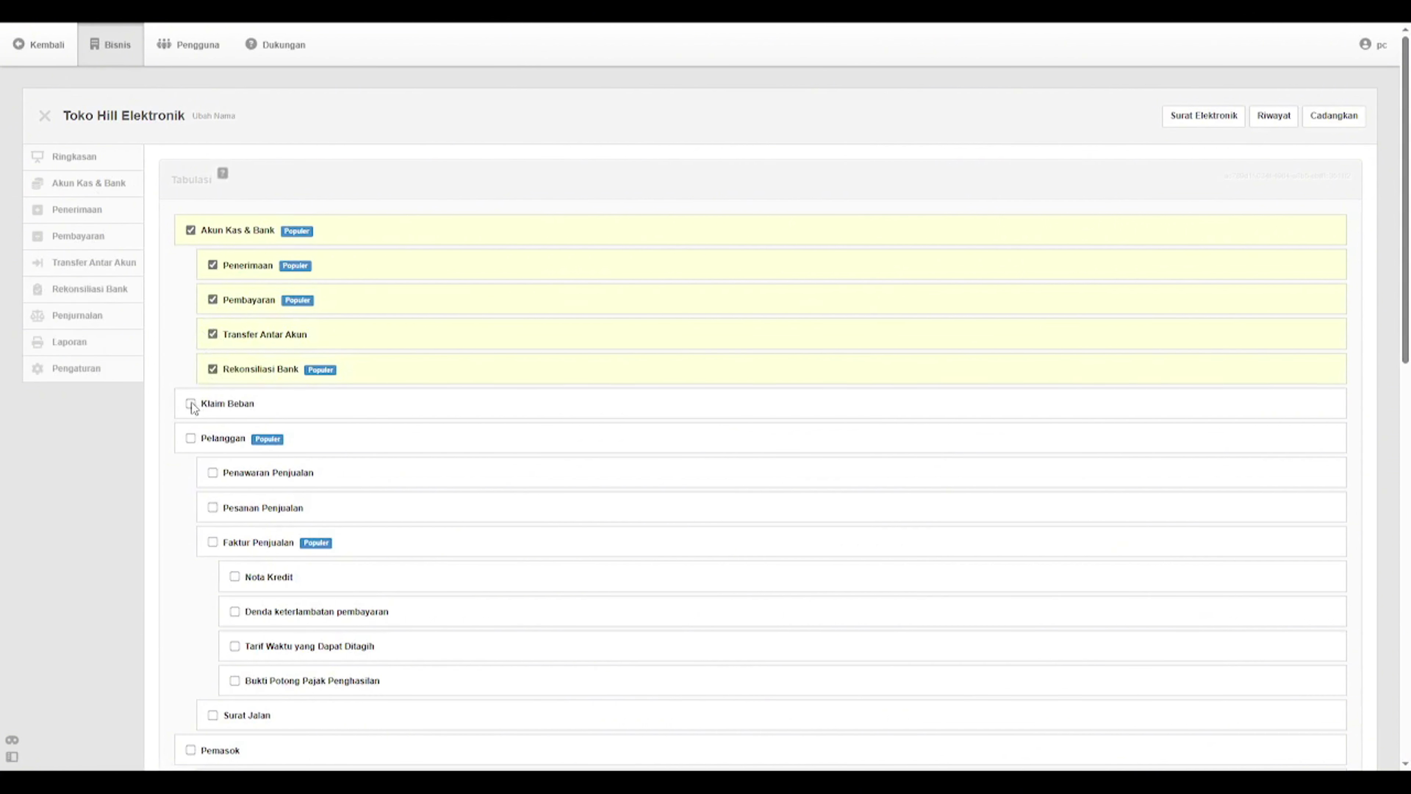
left_click(190, 439)
left_click(213, 473)
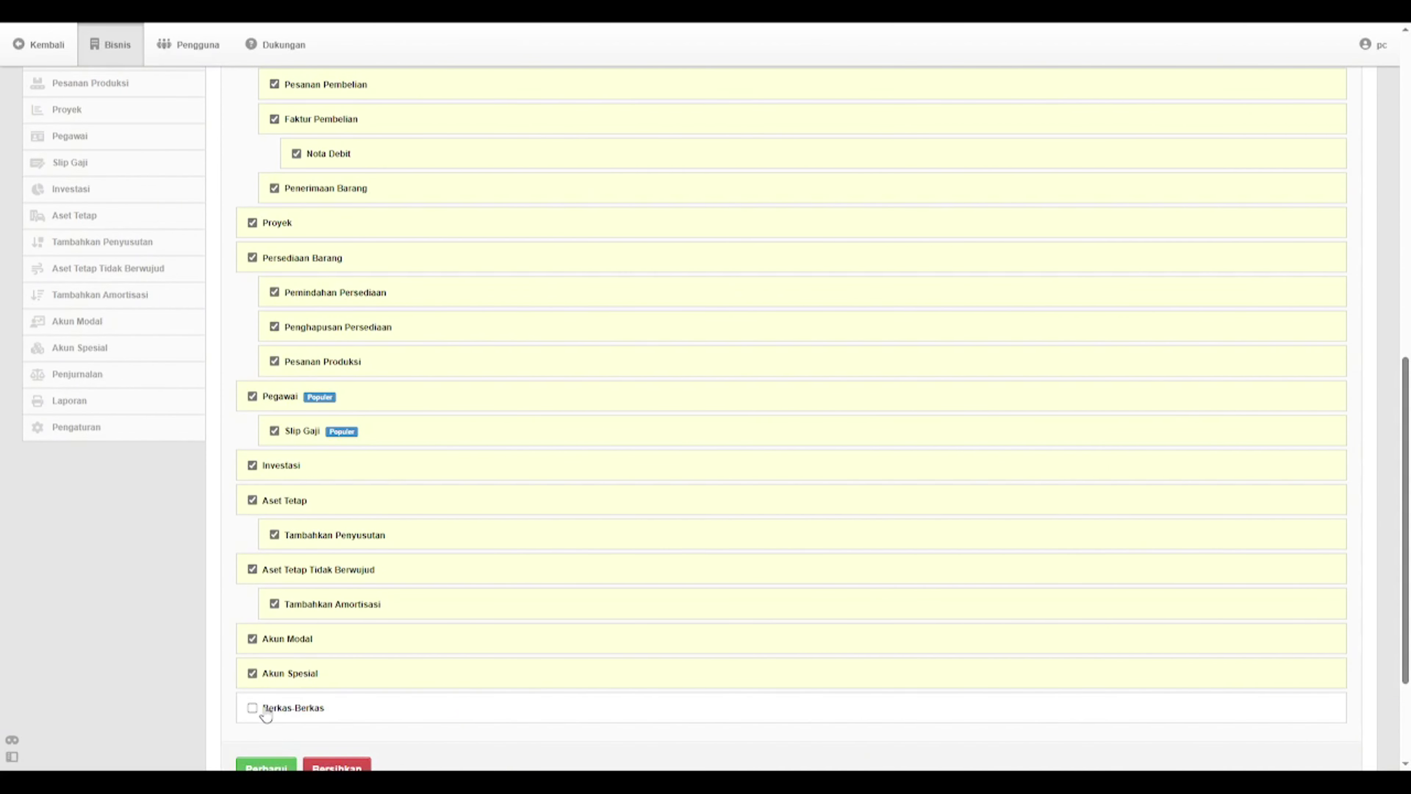
left_click(252, 708)
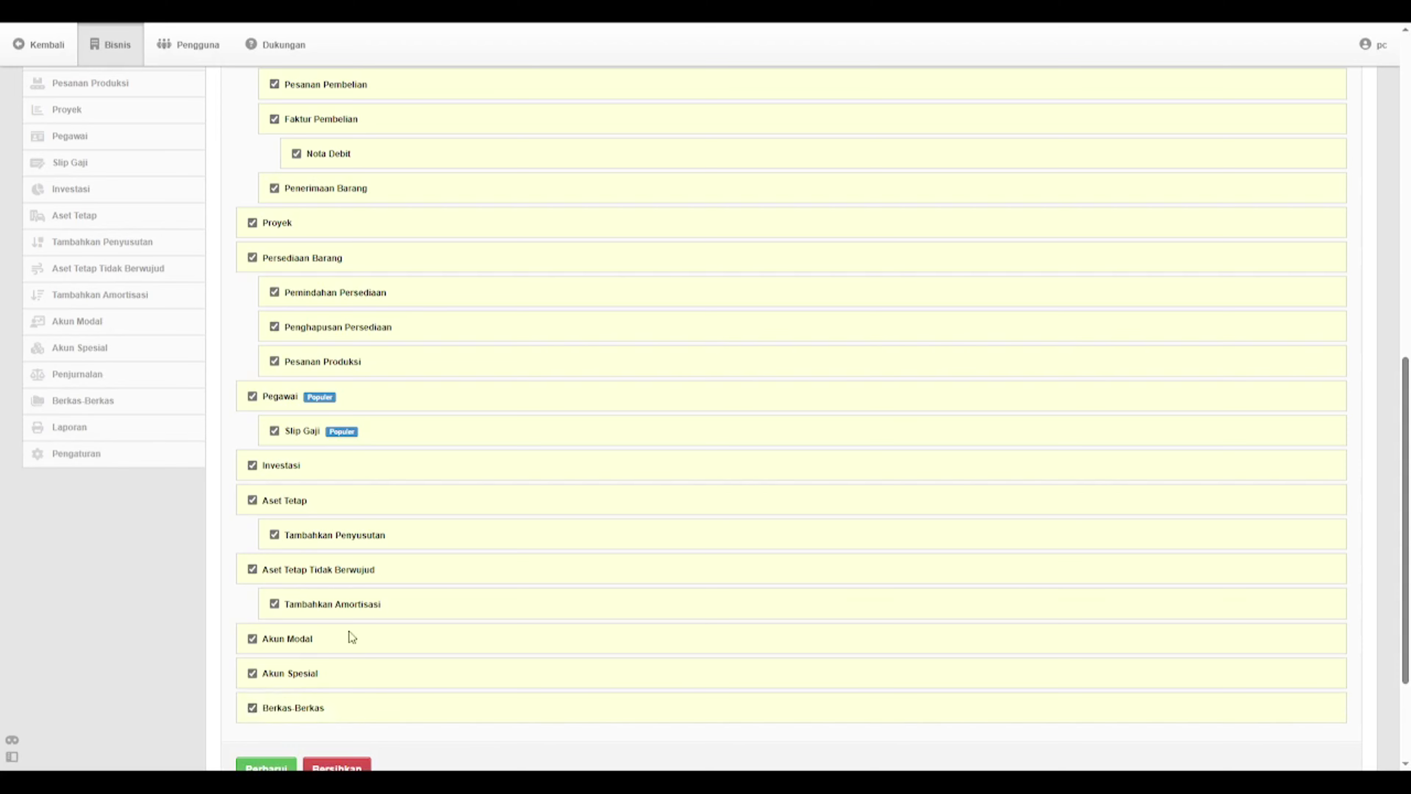
scroll(366, 608, "down", 1)
scroll(366, 608, "down", 3)
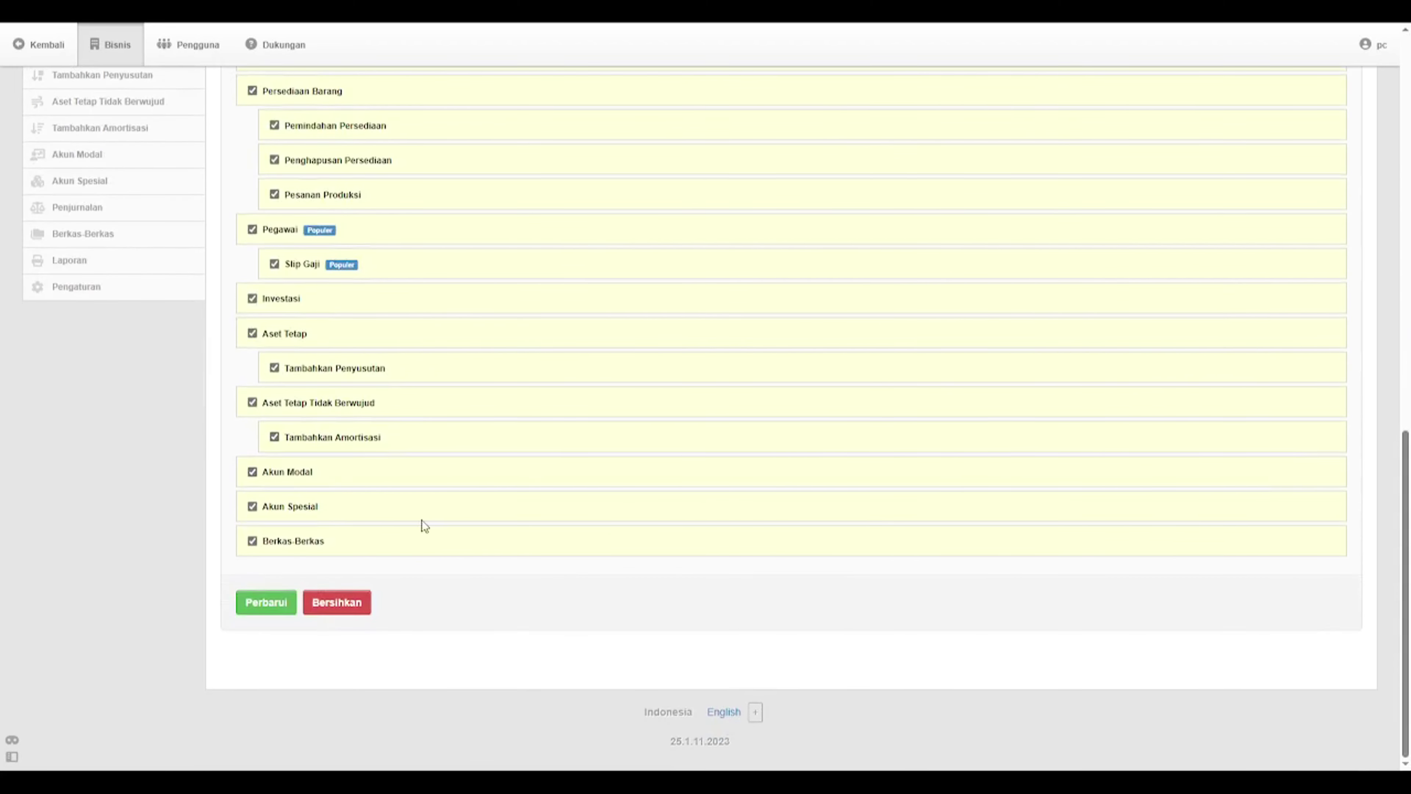
scroll(340, 473, "up", 15)
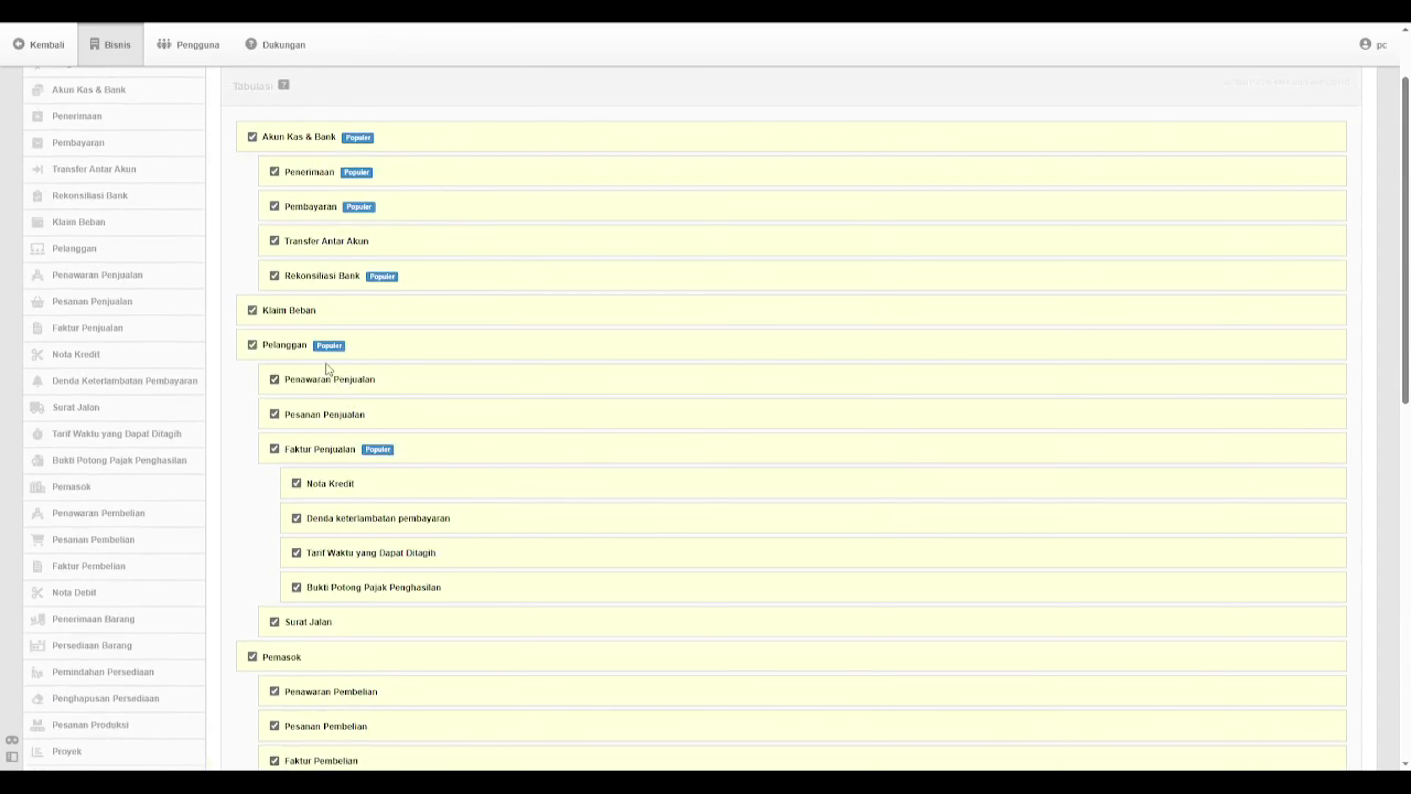
scroll(300, 354, "down", 15)
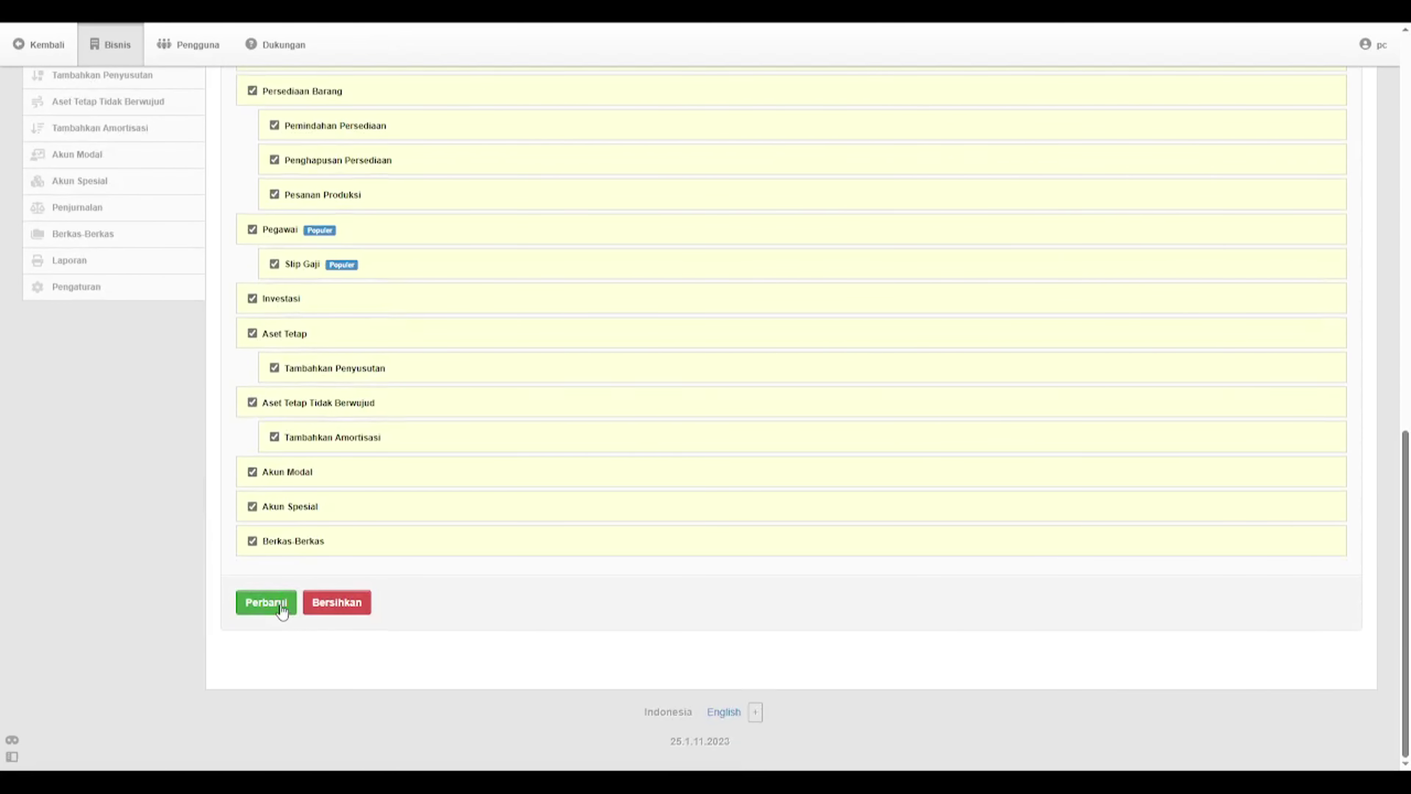
left_click(281, 606)
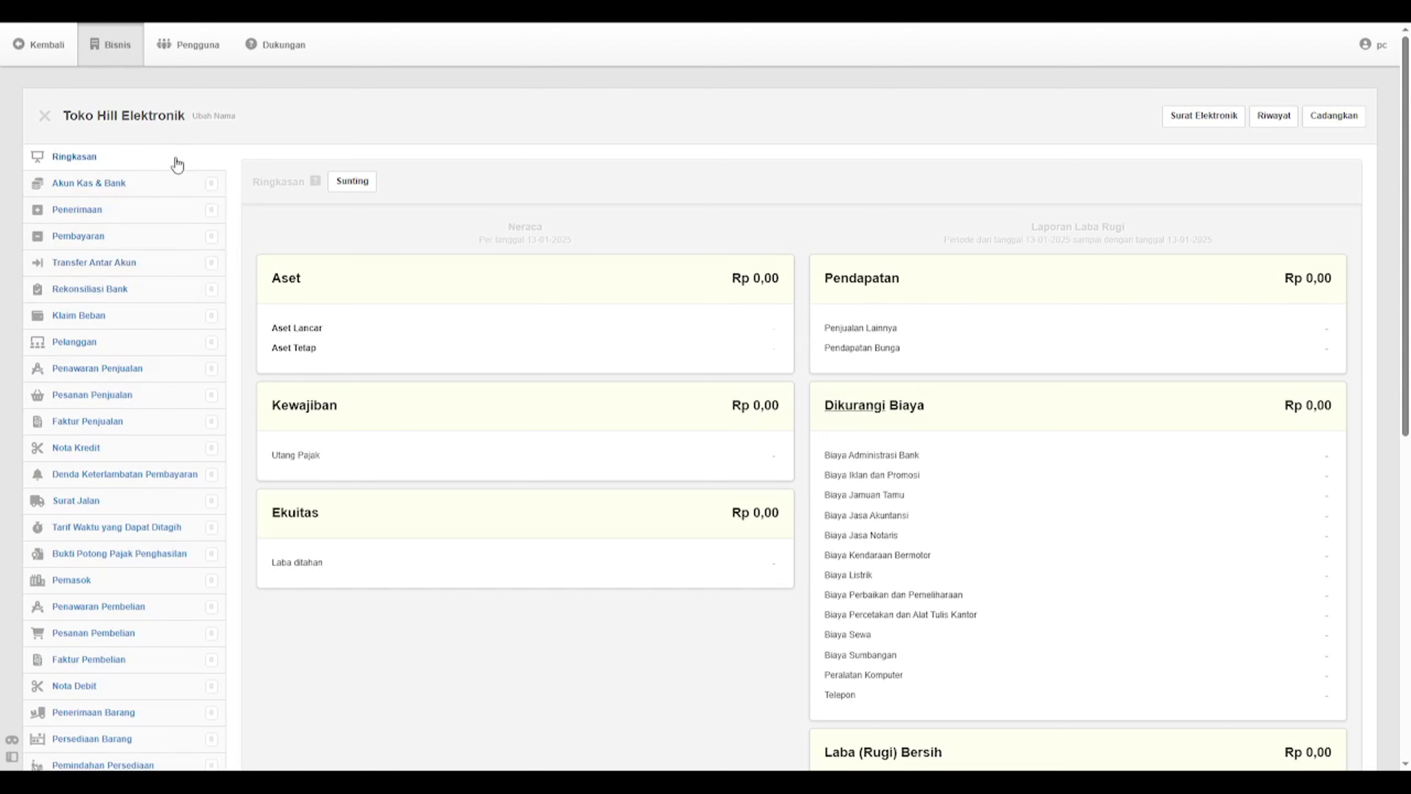
scroll(189, 624, "down", 10)
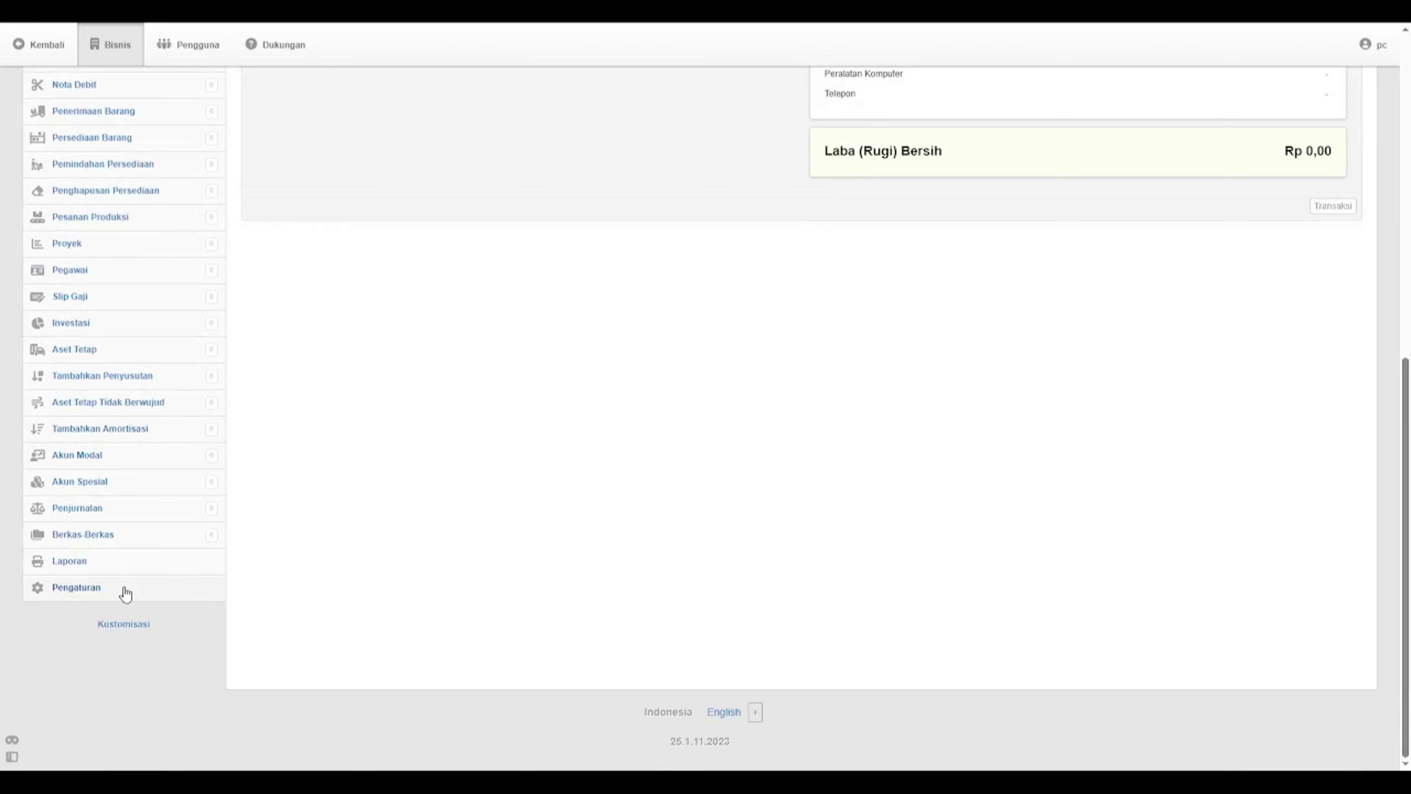
scroll(179, 472, "up", 8)
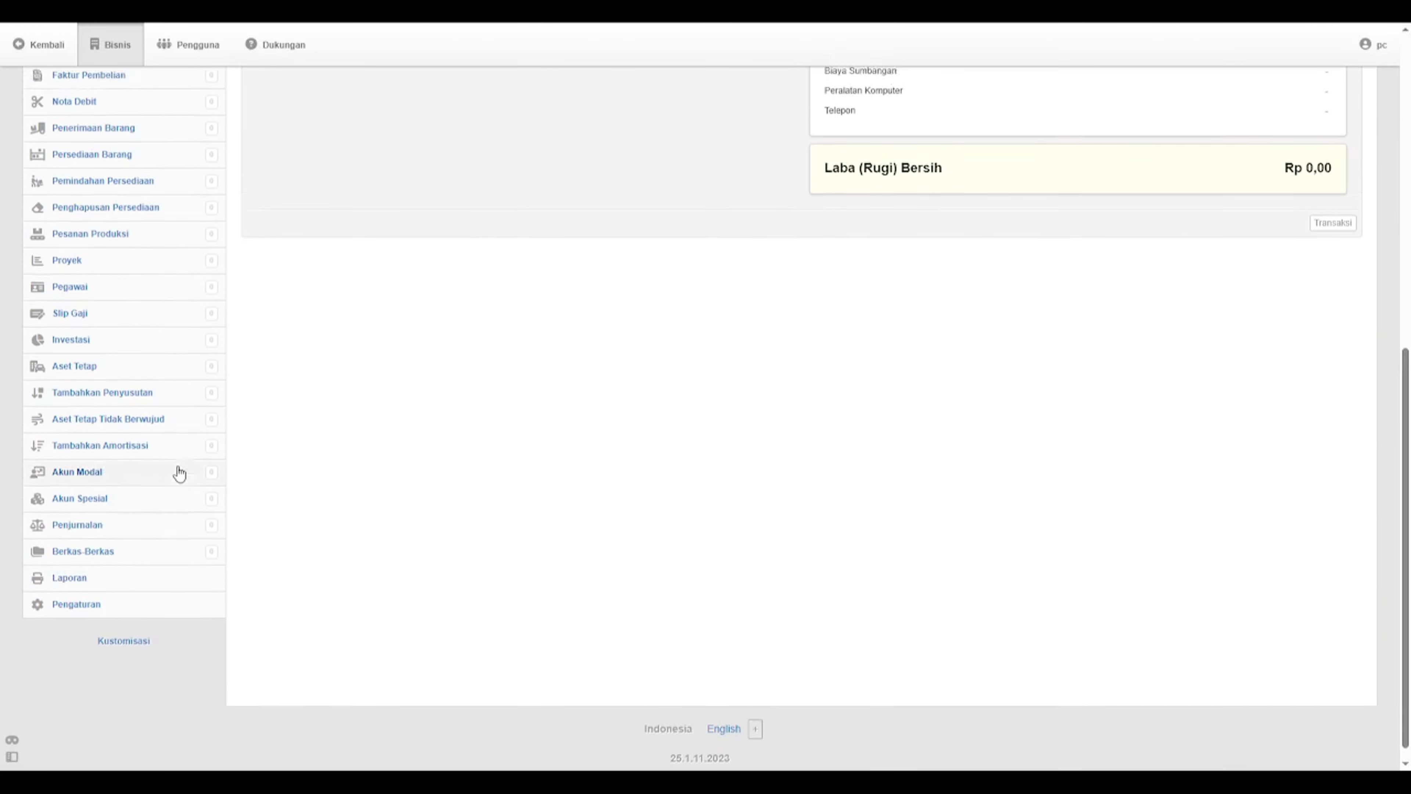
scroll(118, 528, "up", 3)
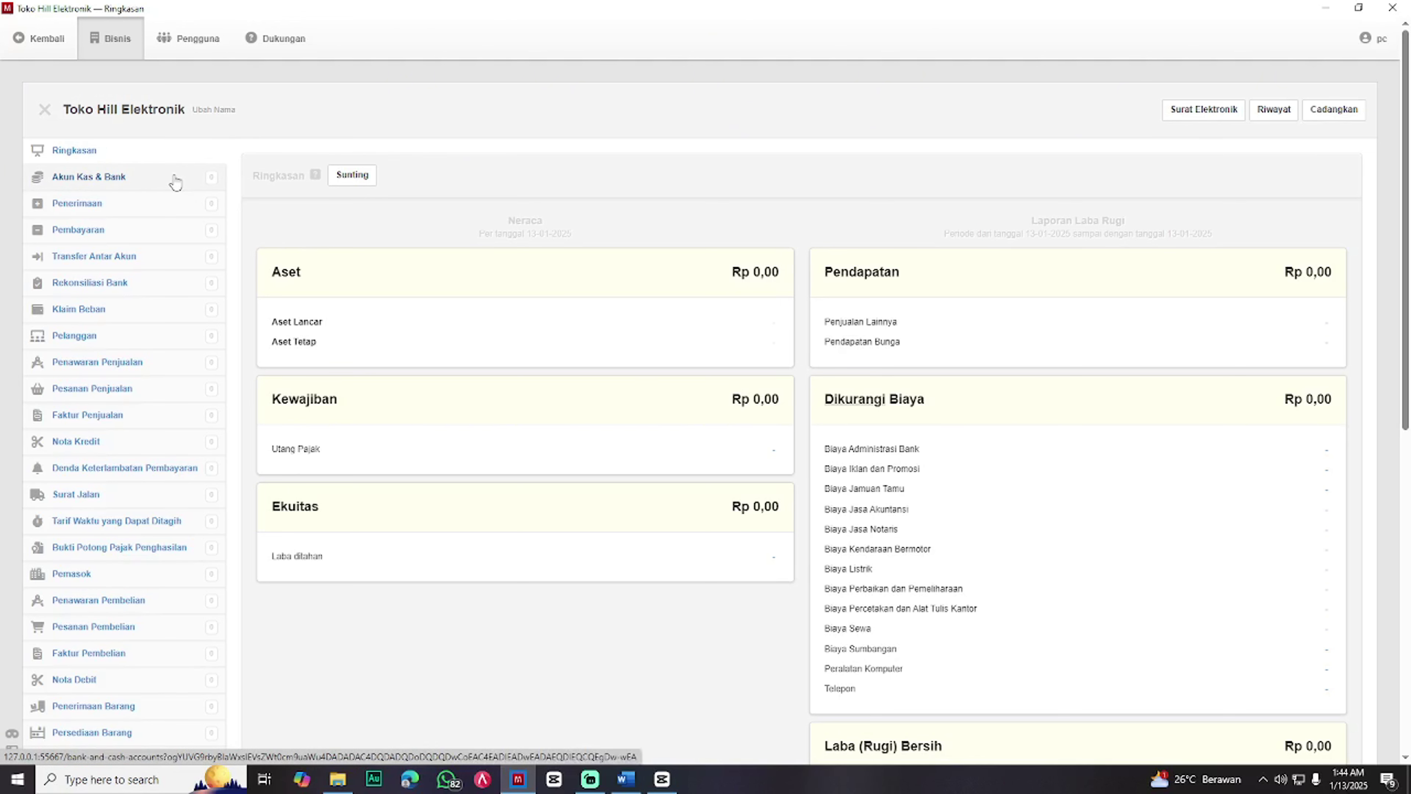
- Start a new account in Akun Kas & Bank and name it Kas di Tangan, following the Neraca in the Word document
left_click(176, 182)
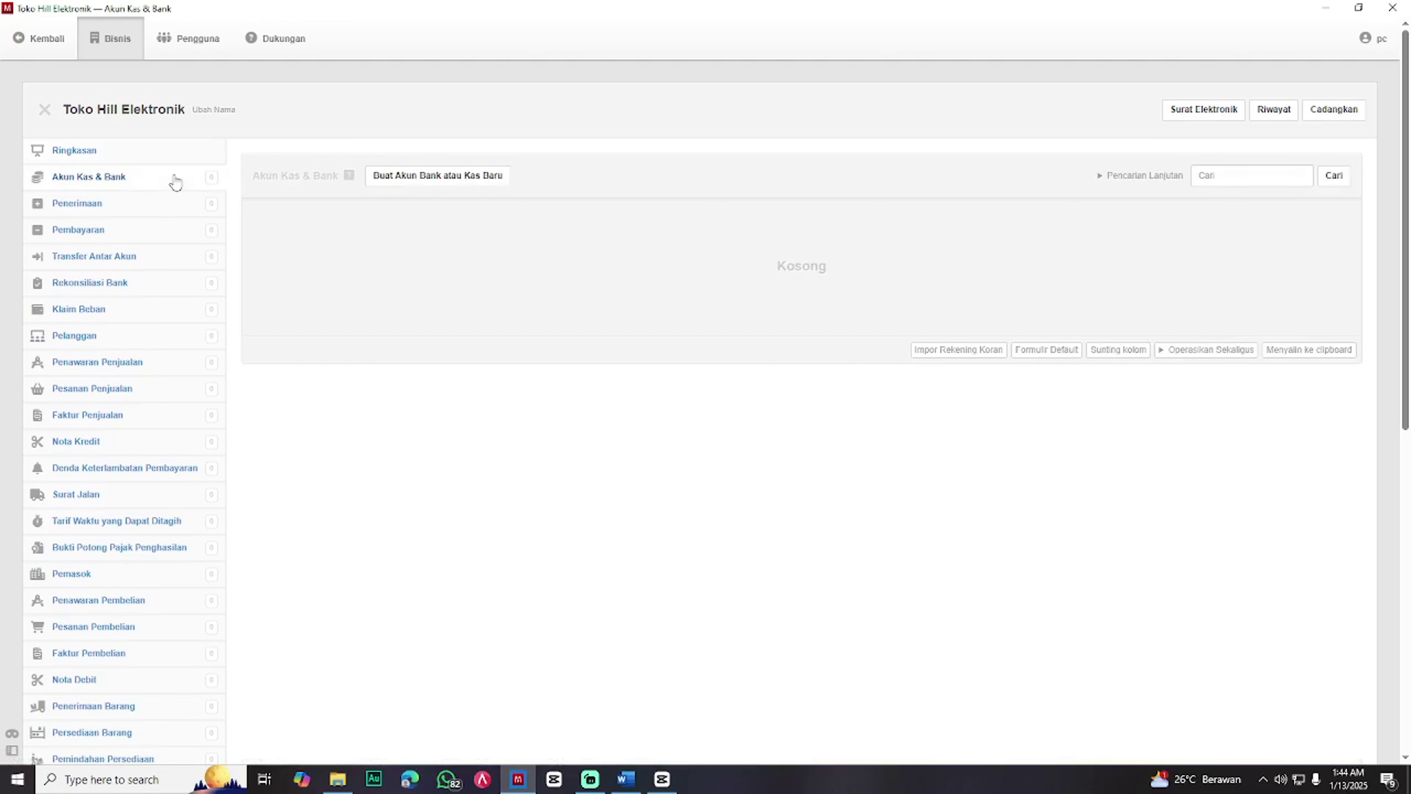
left_click(393, 176)
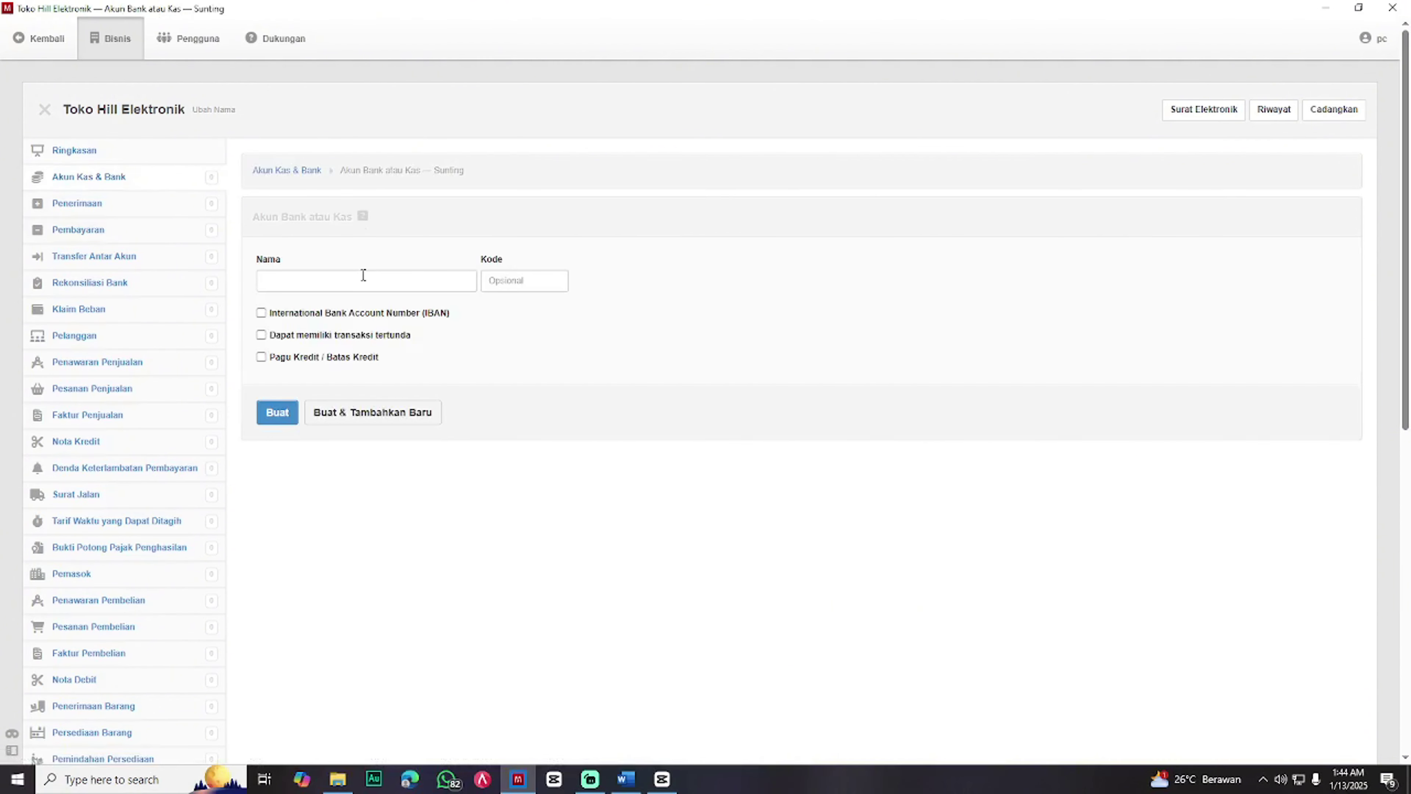
left_click(362, 274)
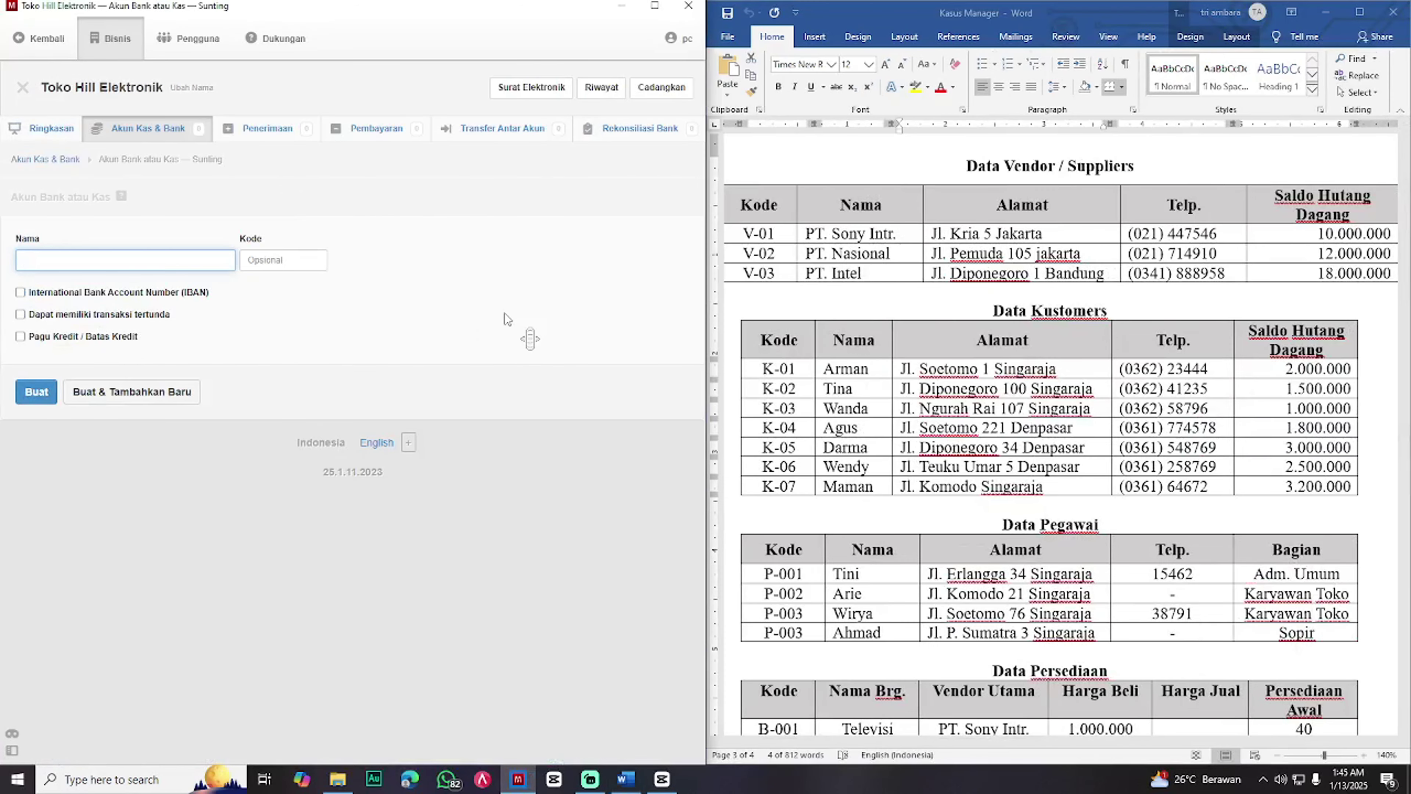
scroll(920, 314, "up", 15)
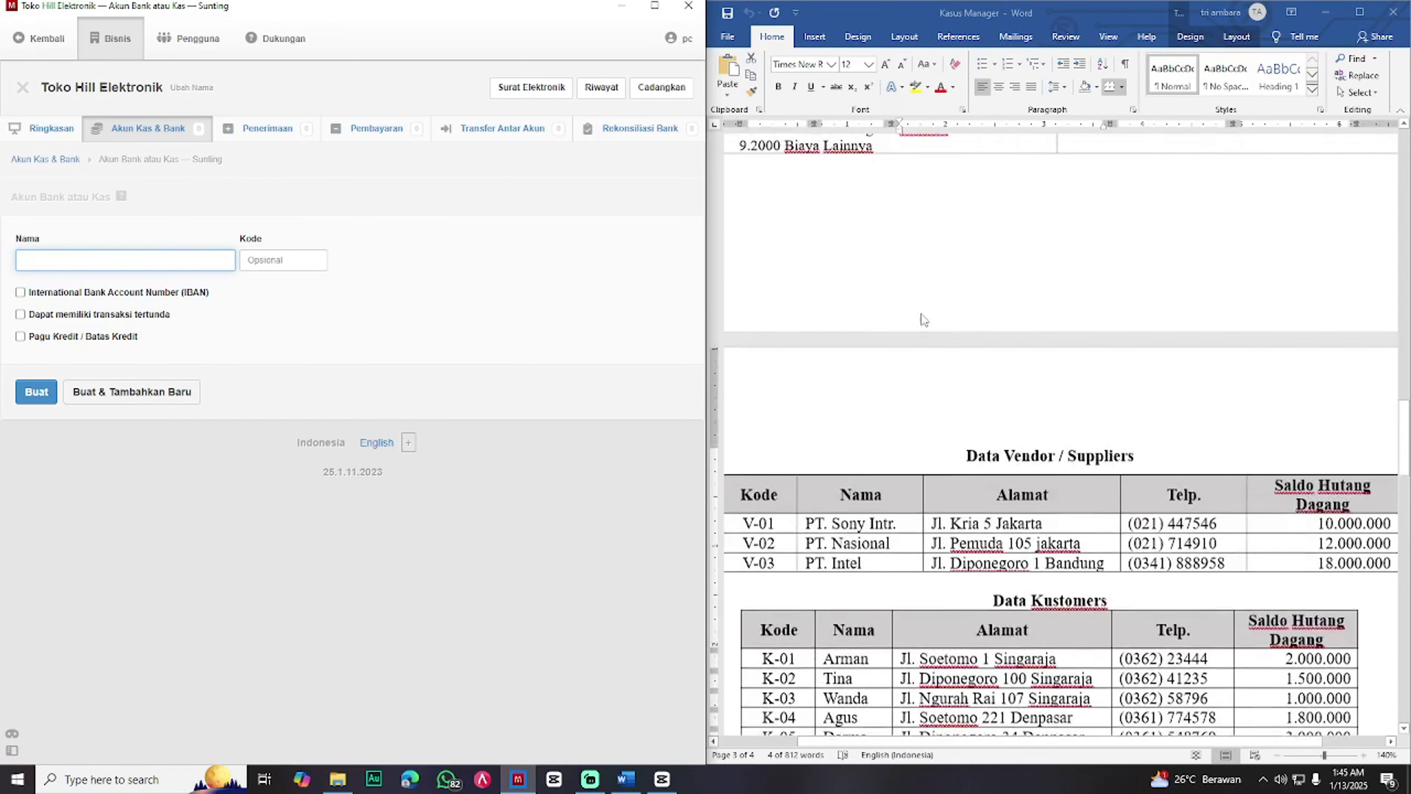
scroll(925, 344, "up", 4)
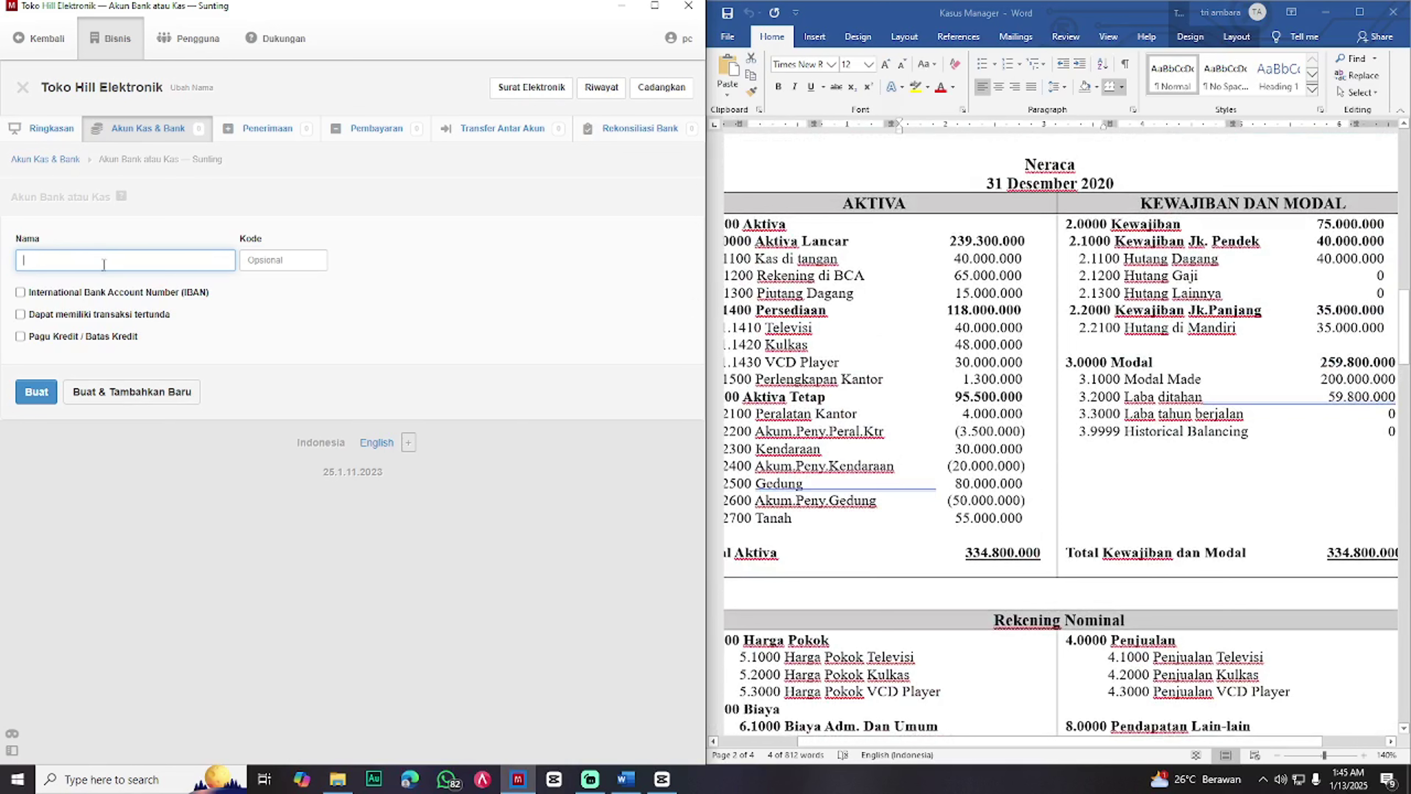
type("Kas di")
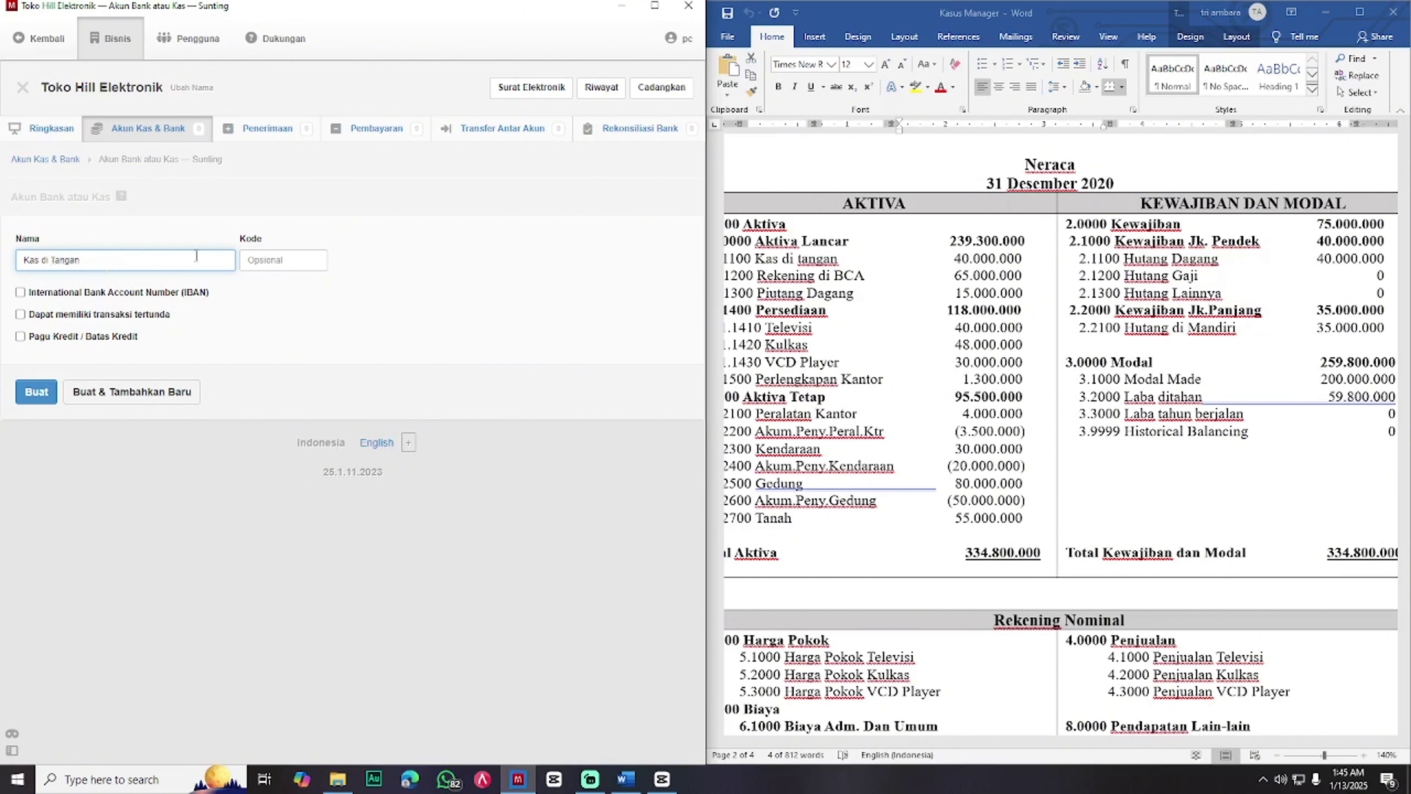
type(" Tangan")
key("Tab")
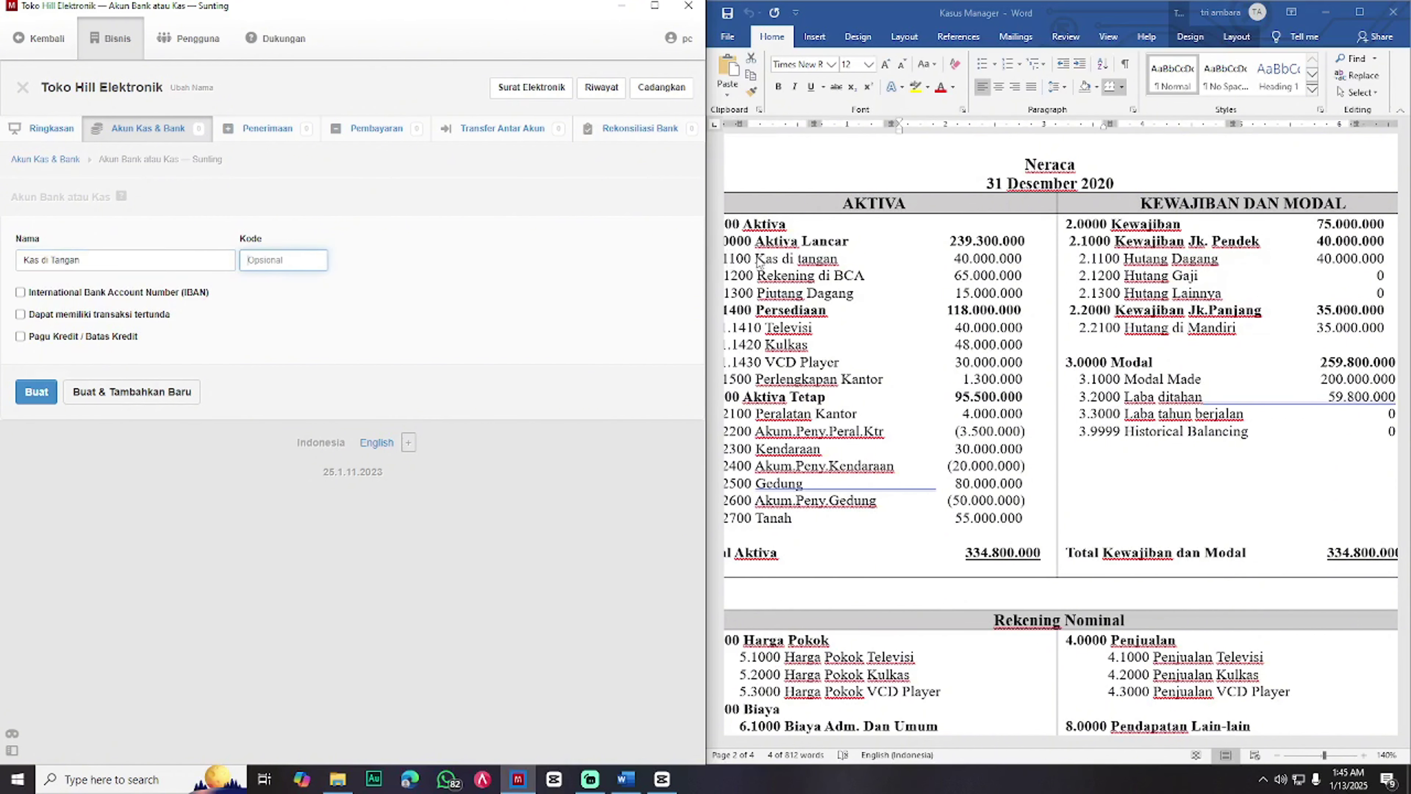
- Copy code 1.1100 from the Word balance sheet into the Kas di Tangan account's code, then create it and start another account
left_click_drag(753, 260, 700, 252)
key("ctrl+c")
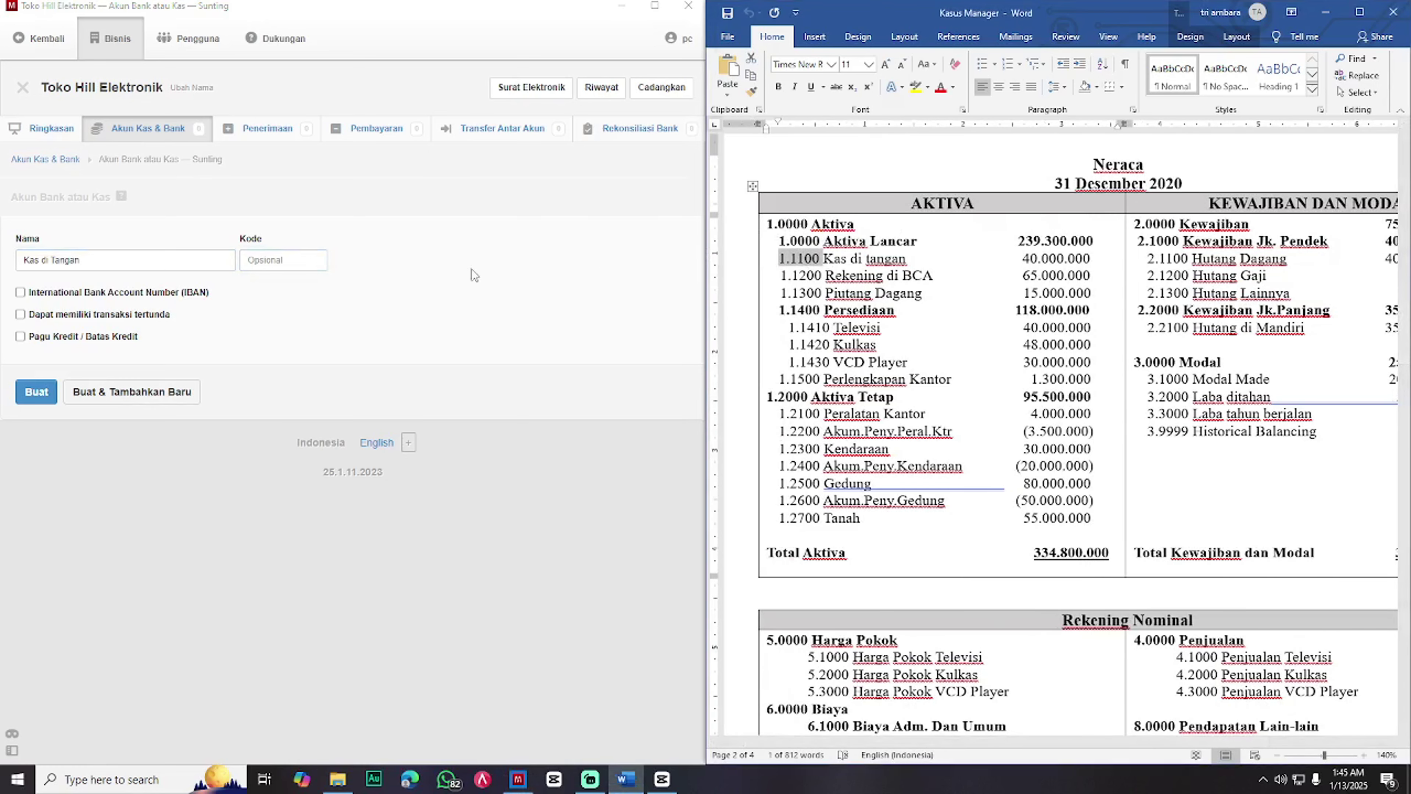
left_click(263, 265)
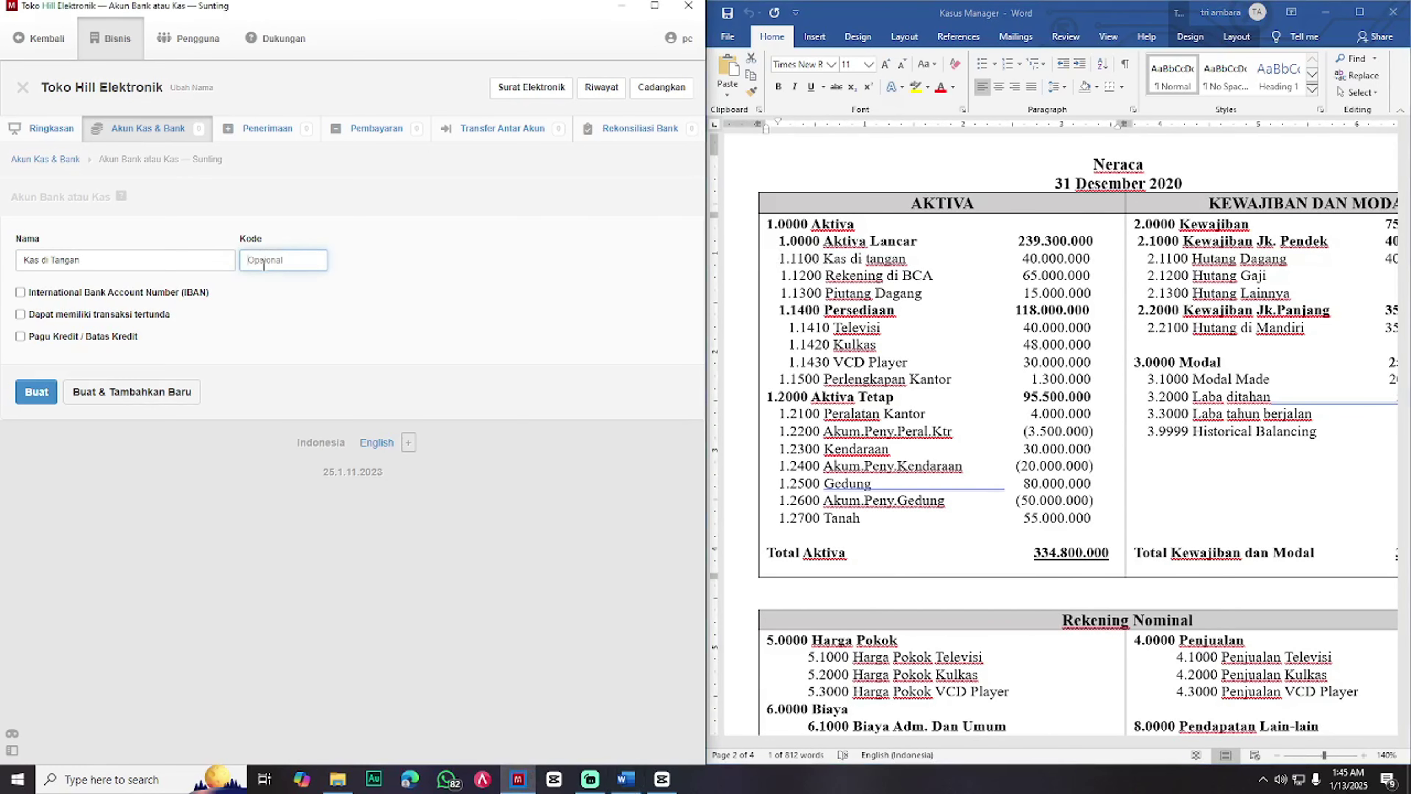
key("ctrl+v")
left_click(140, 393)
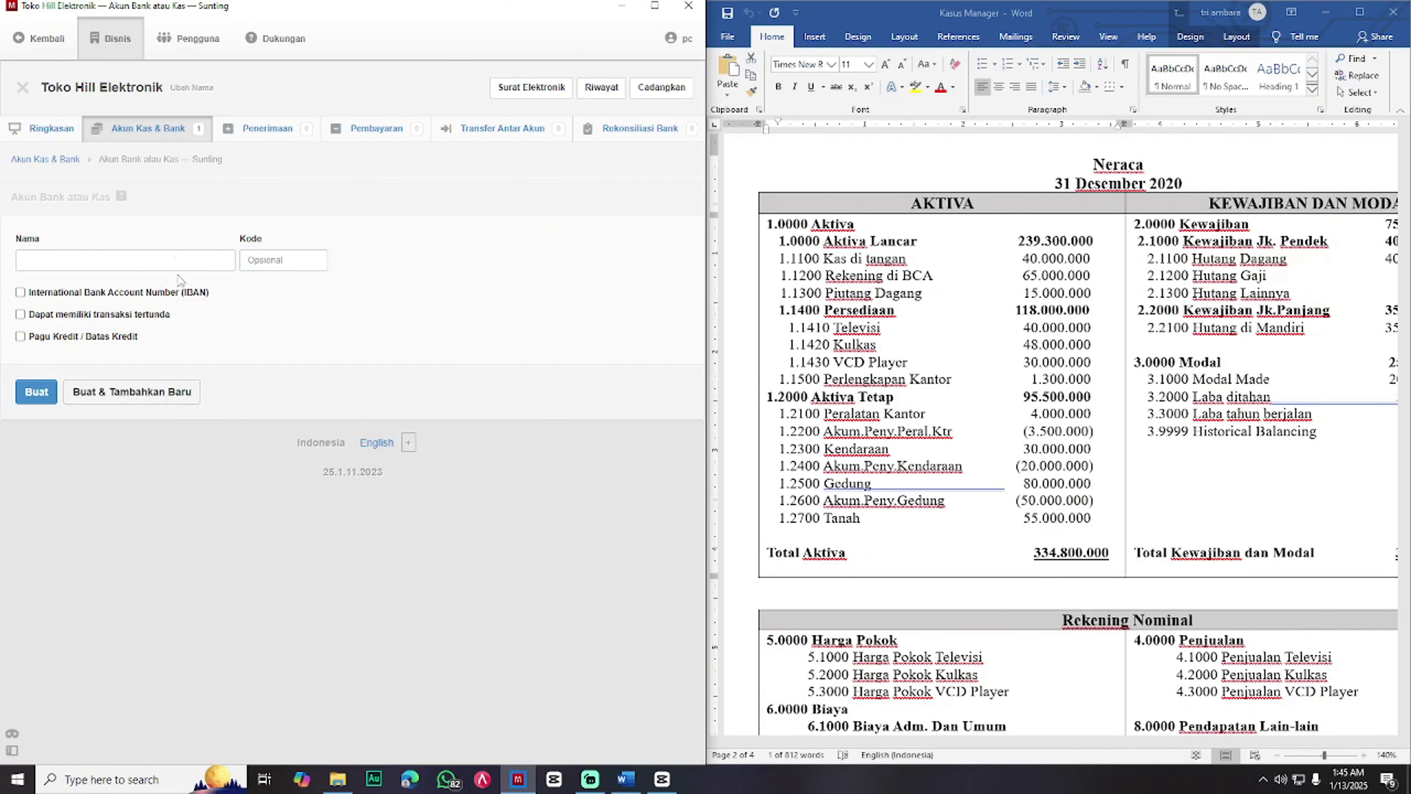
- Name the new account Rekening di BCA by copying the name from the Neraca table in Word
left_click(178, 262)
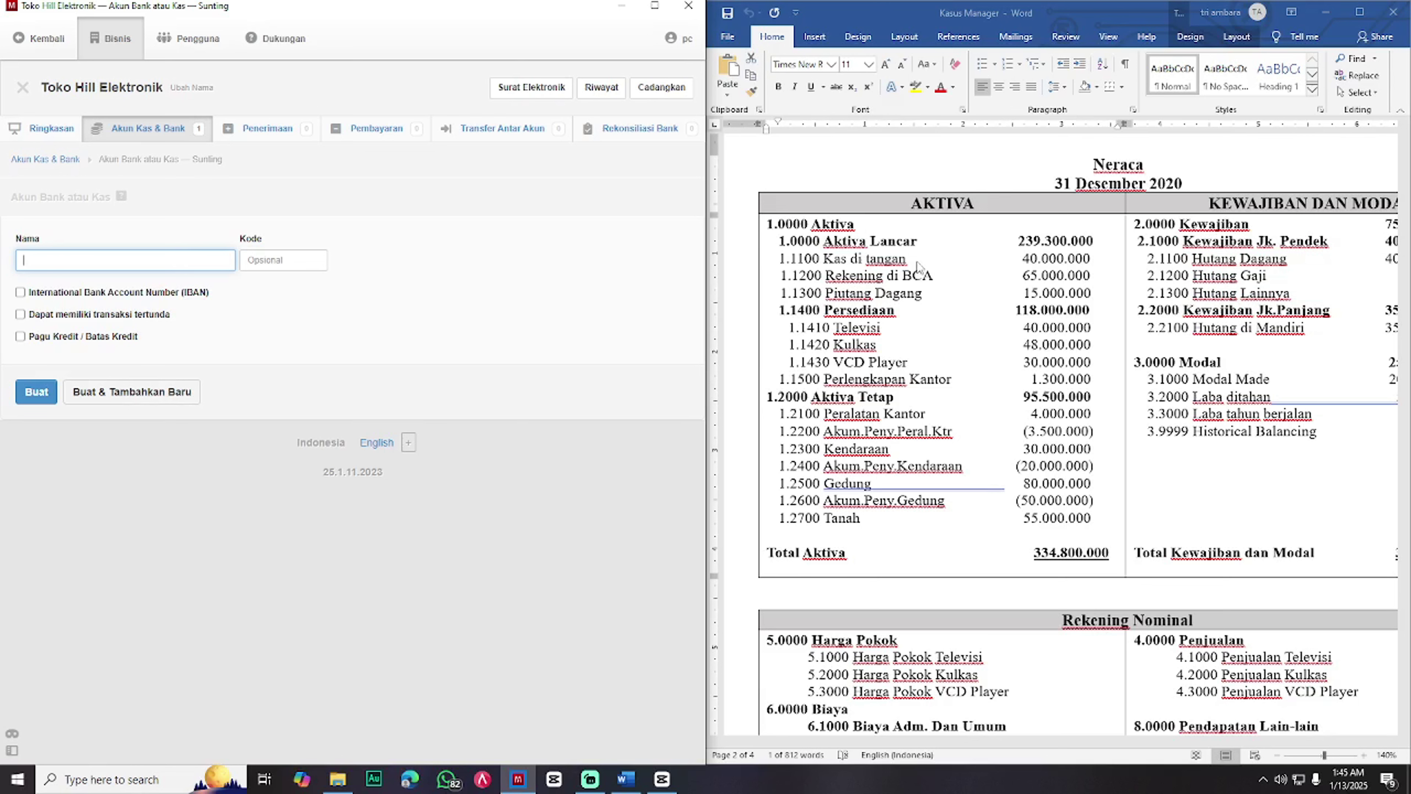
left_click(938, 281)
left_click_drag(1022, 275, 824, 276)
key("ctrl+c")
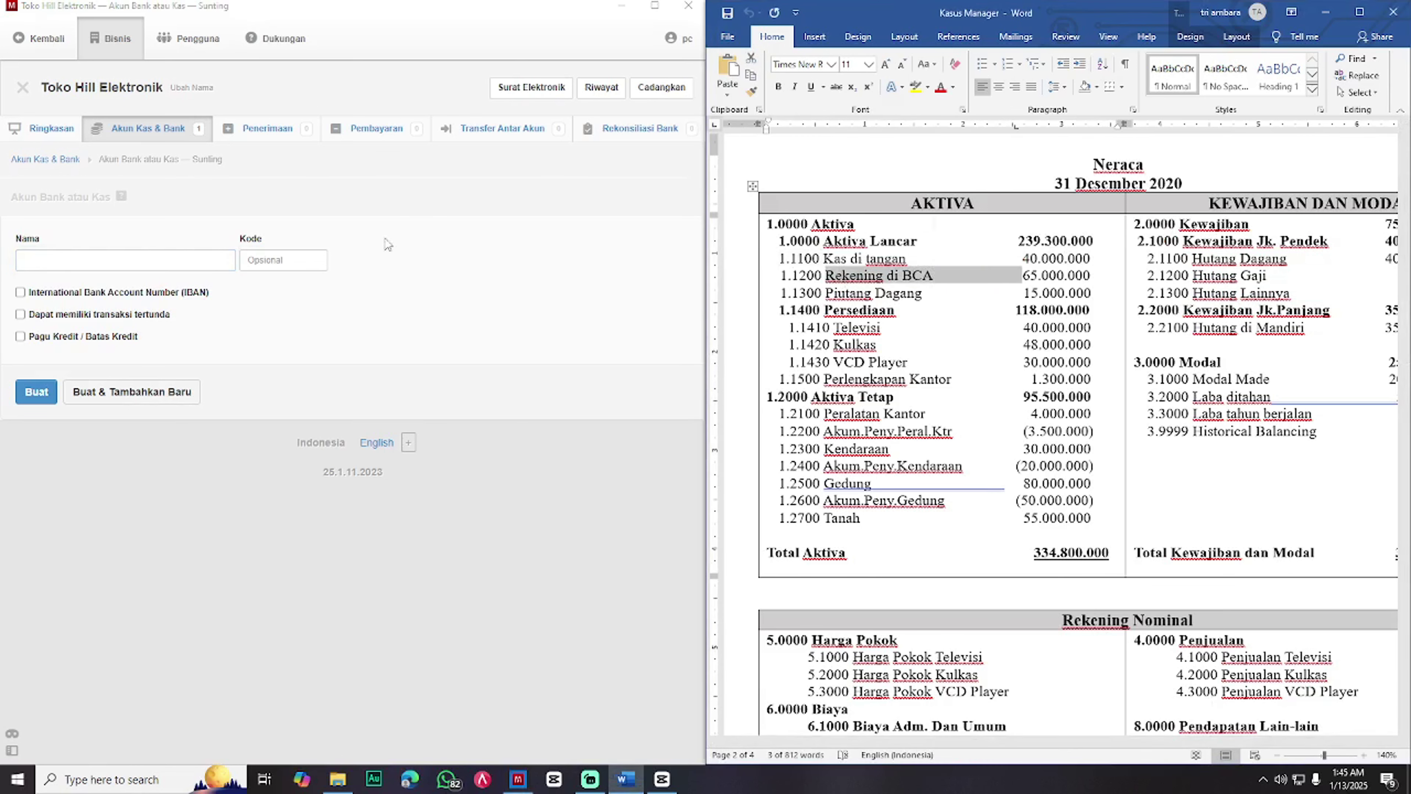
left_click(210, 258)
key("ctrl+v")
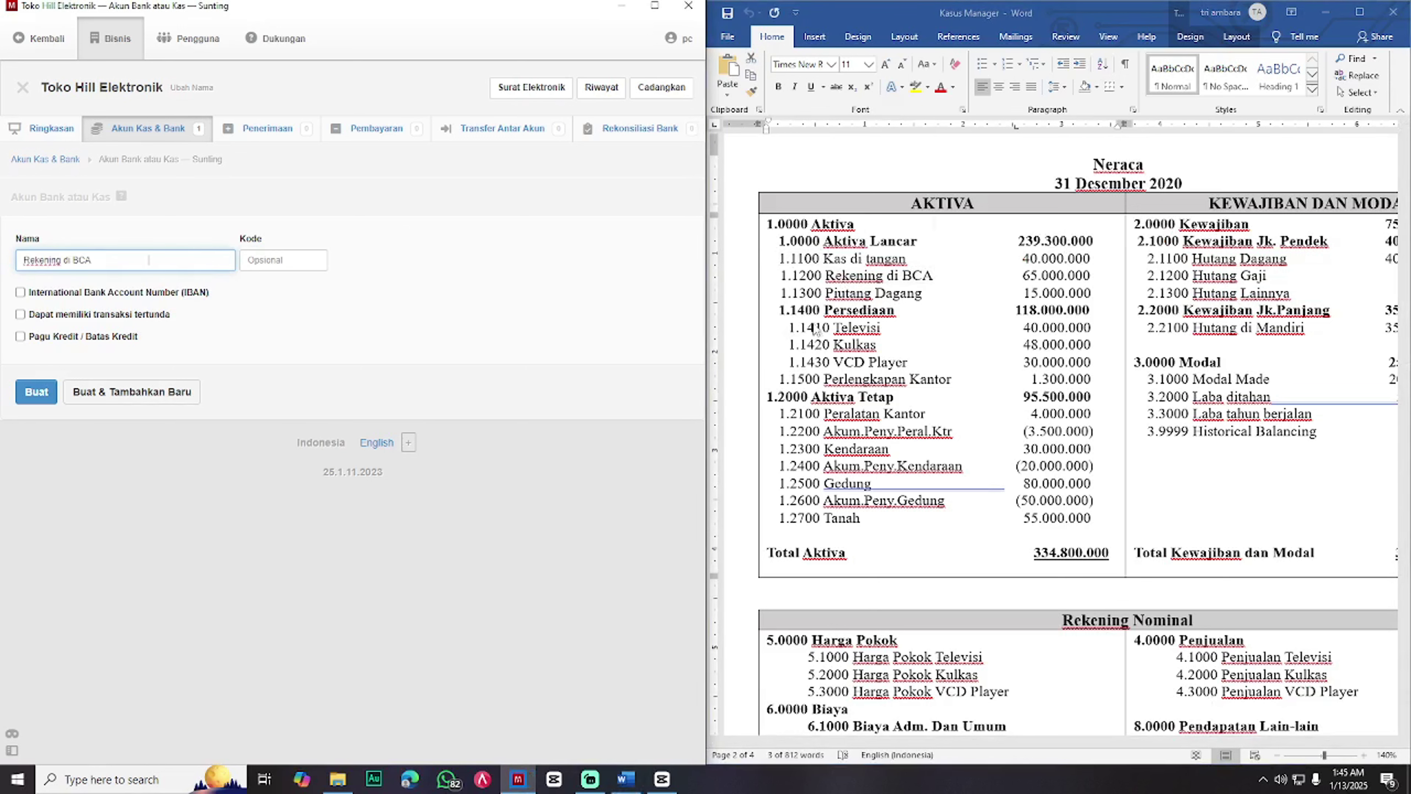
- Copy code 1.1200 from the Word balance sheet into the Rekening di BCA account's code and create the account
left_click_drag(825, 275, 769, 275)
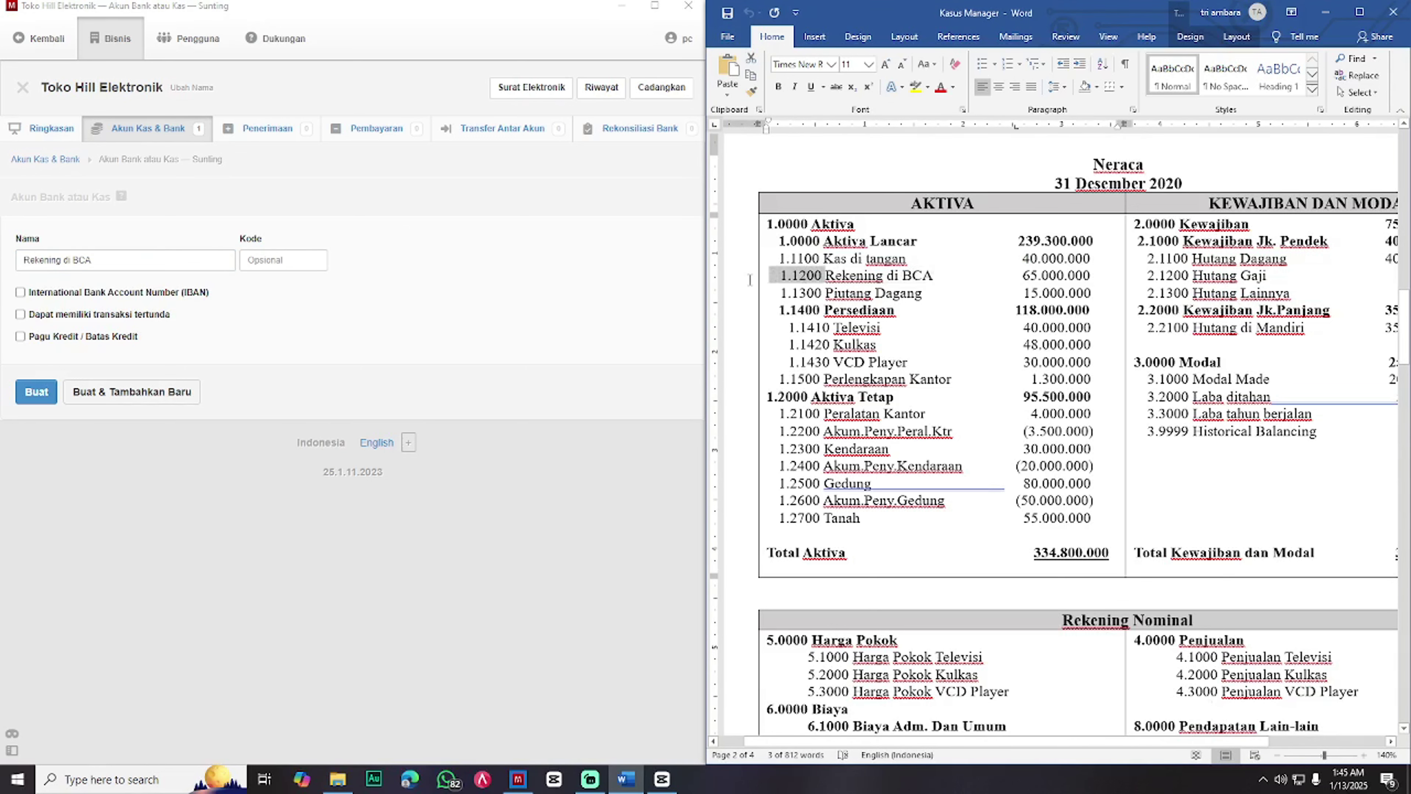
key("ctrl+c")
left_click(281, 265)
key("ctrl+v")
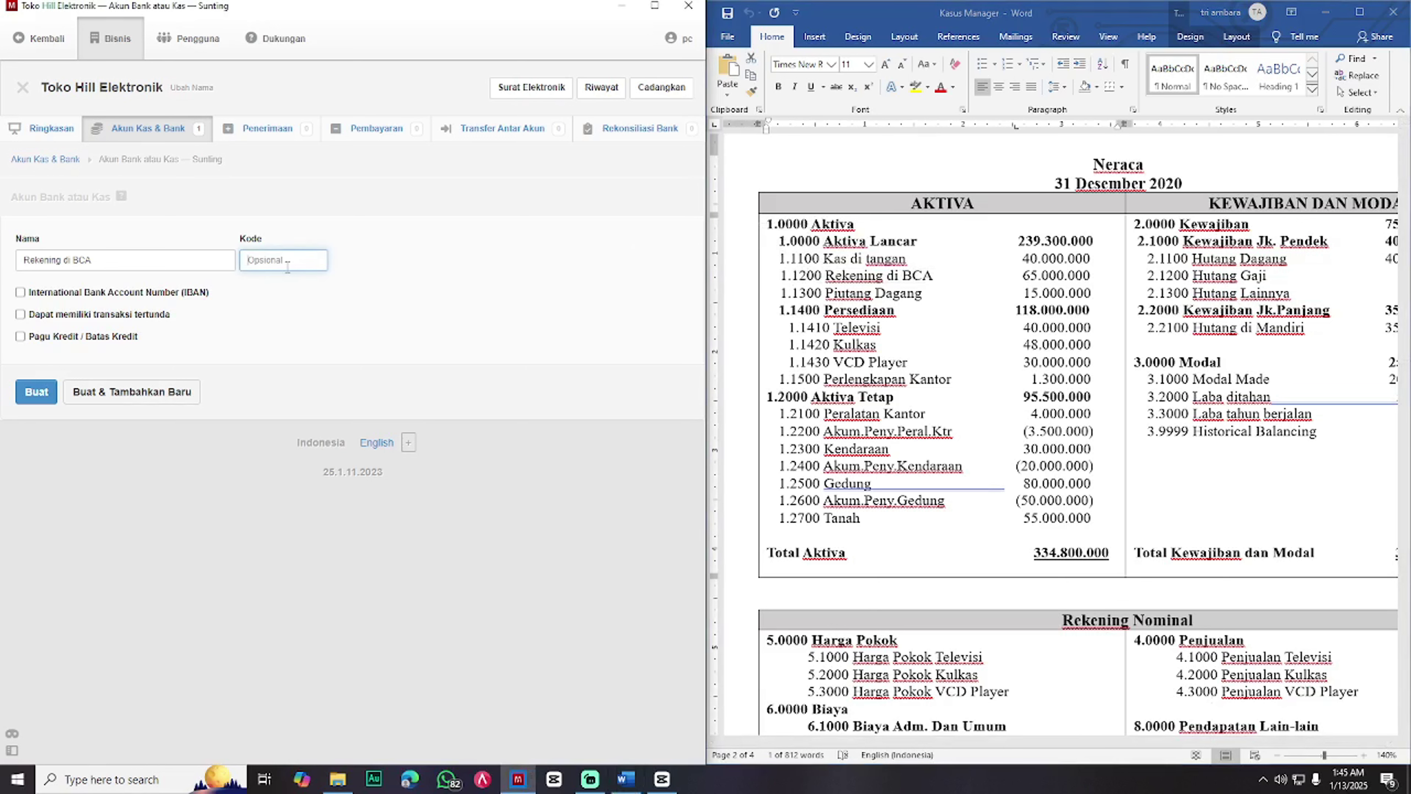
left_click(37, 393)
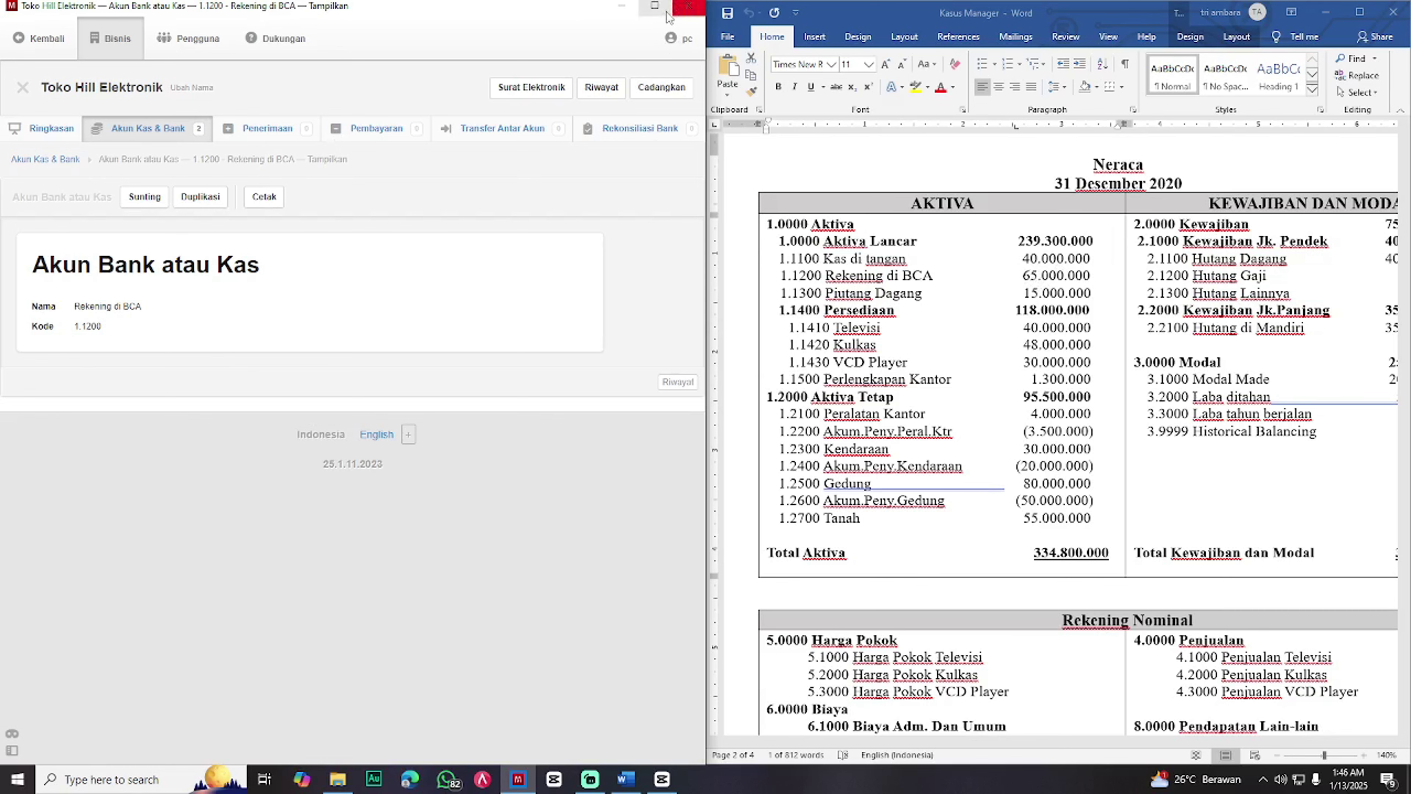
- In the Saldo Awal settings for Akun Kas & Bank, create an opening balance of Rp 40.000.000 for Kas di Tangan and start another
left_click(655, 6)
scroll(132, 620, "down", 15)
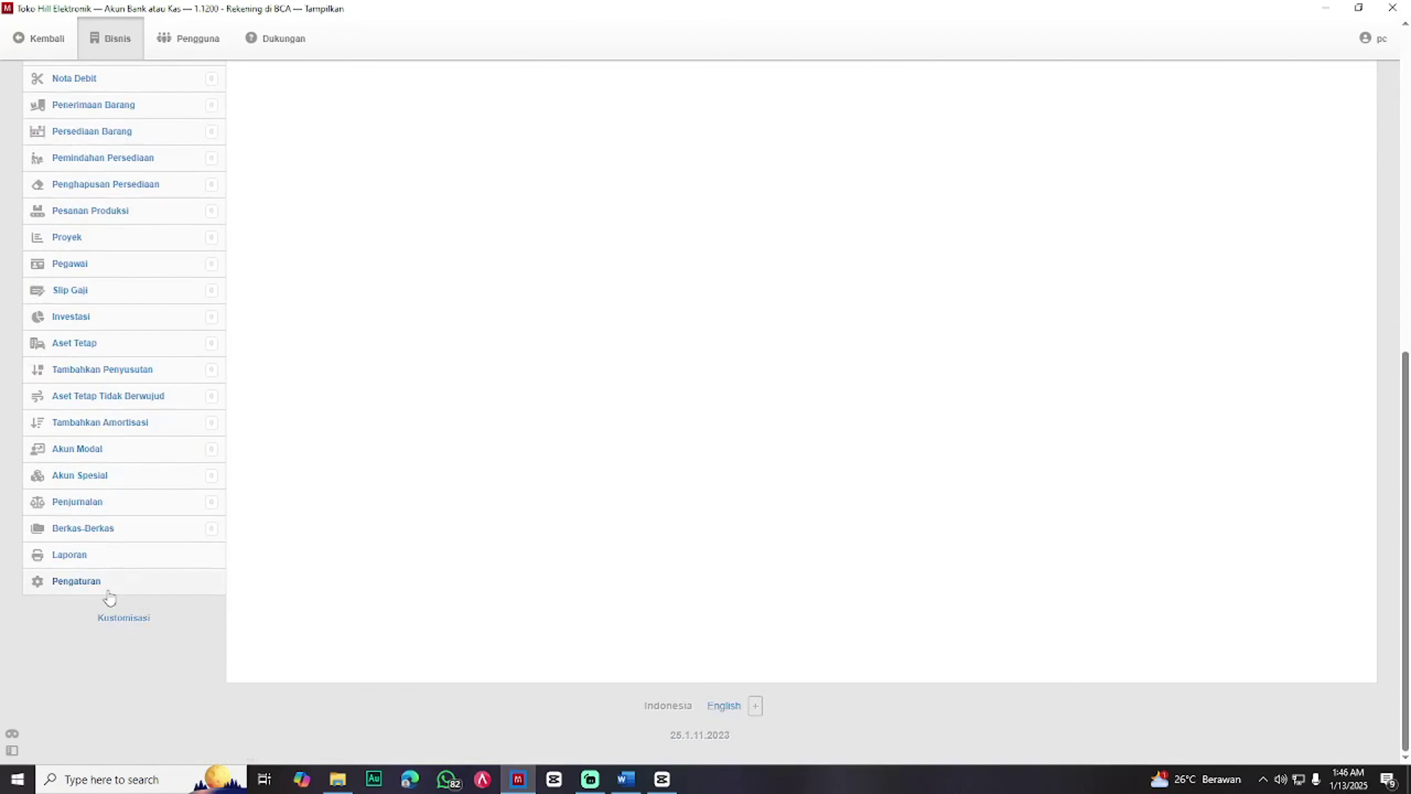
left_click(101, 583)
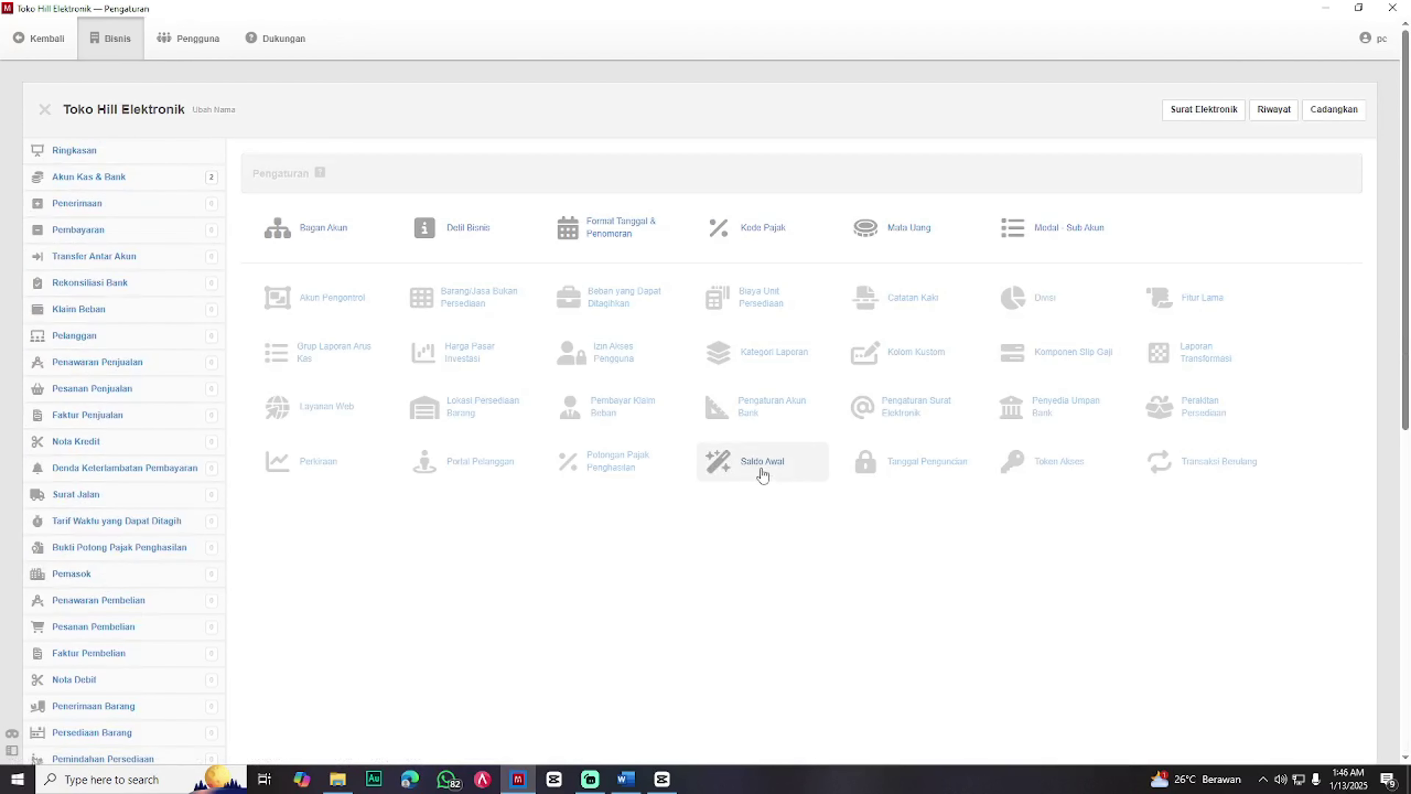
left_click(762, 474)
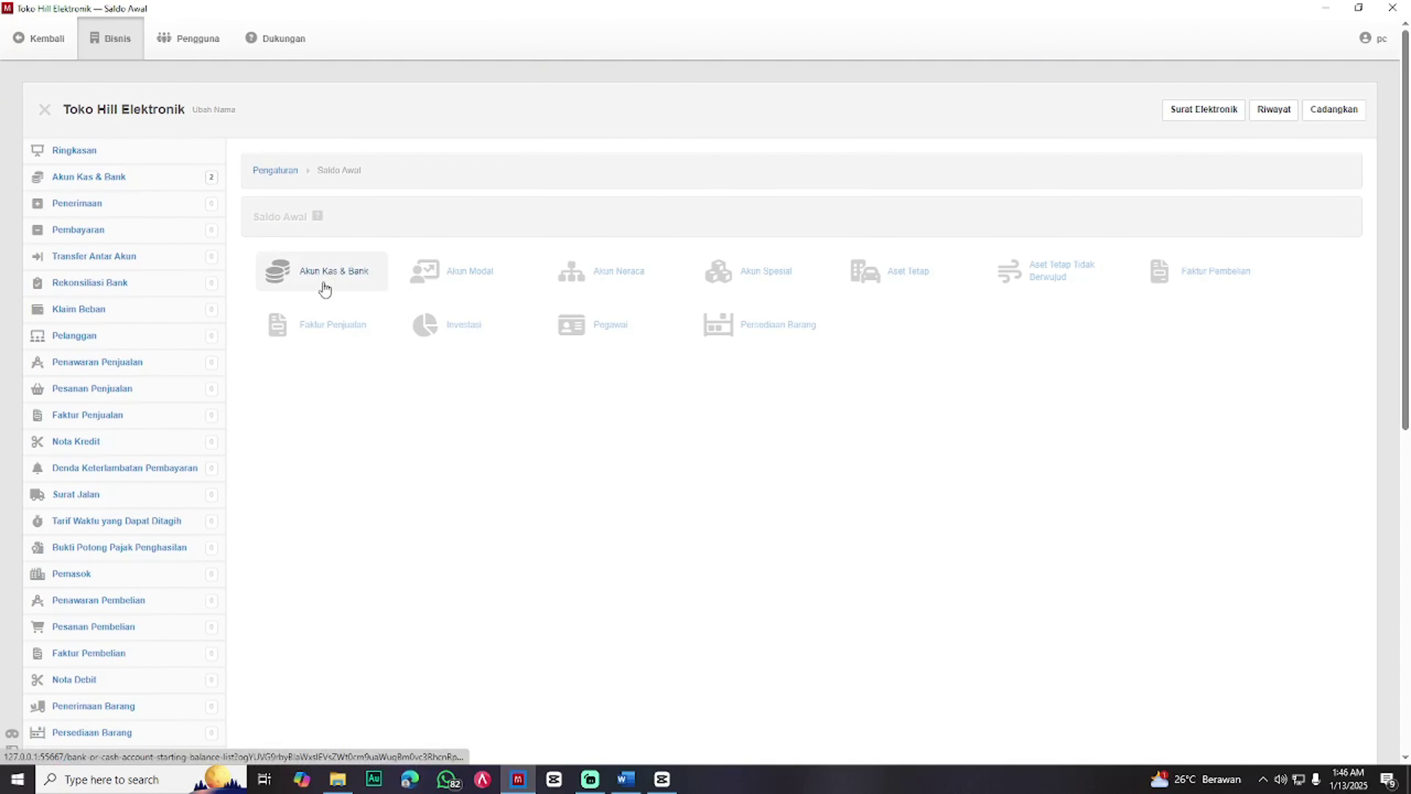
left_click(341, 282)
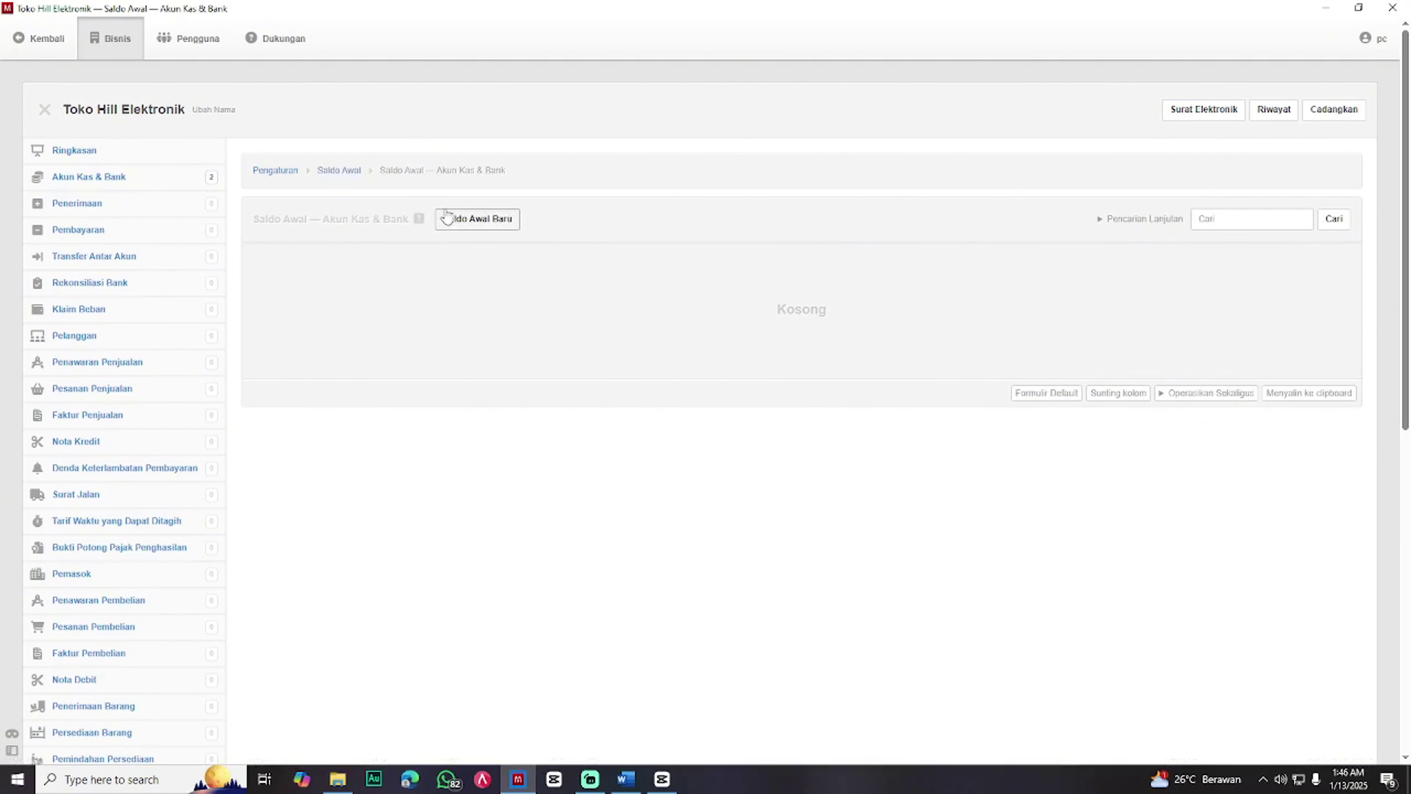
left_click(482, 219)
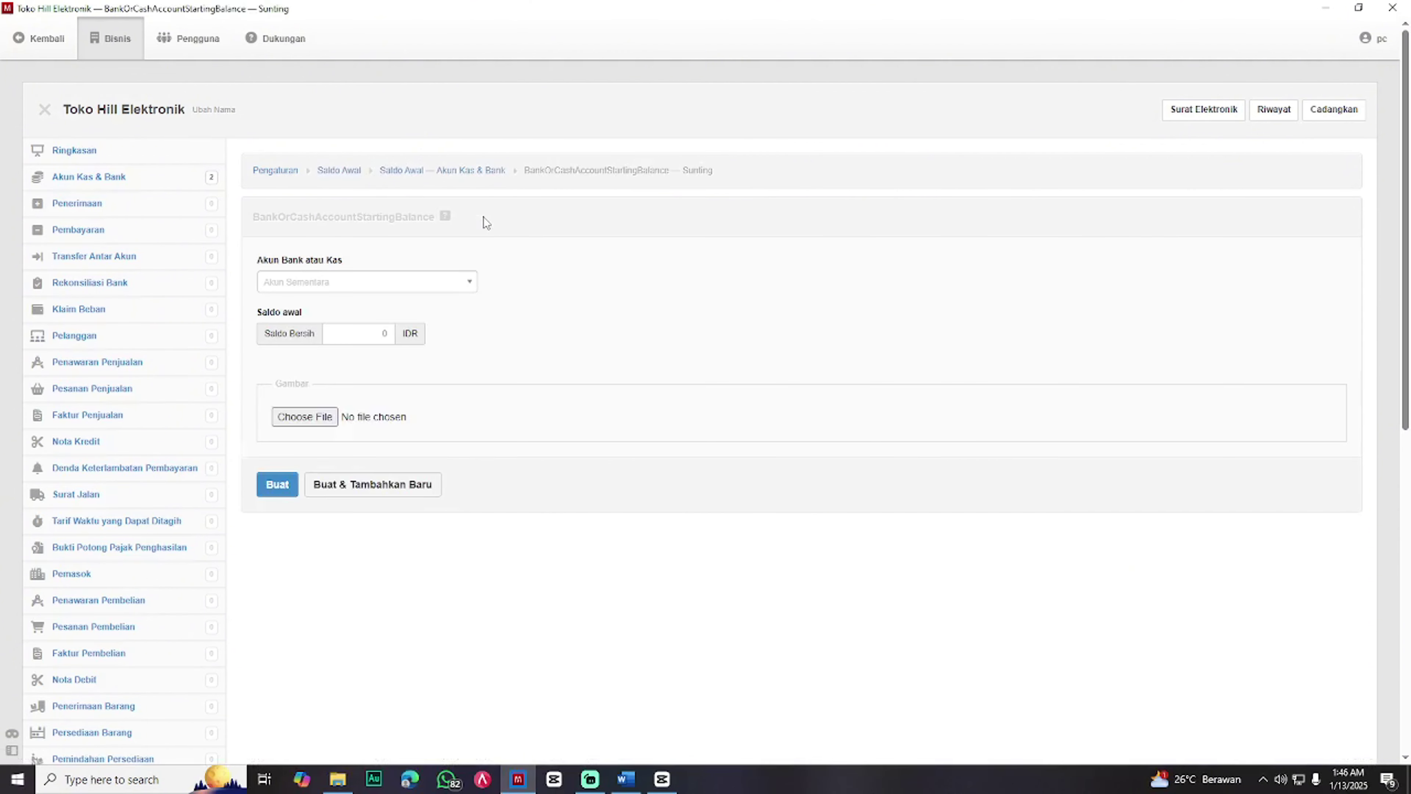
left_click(422, 291)
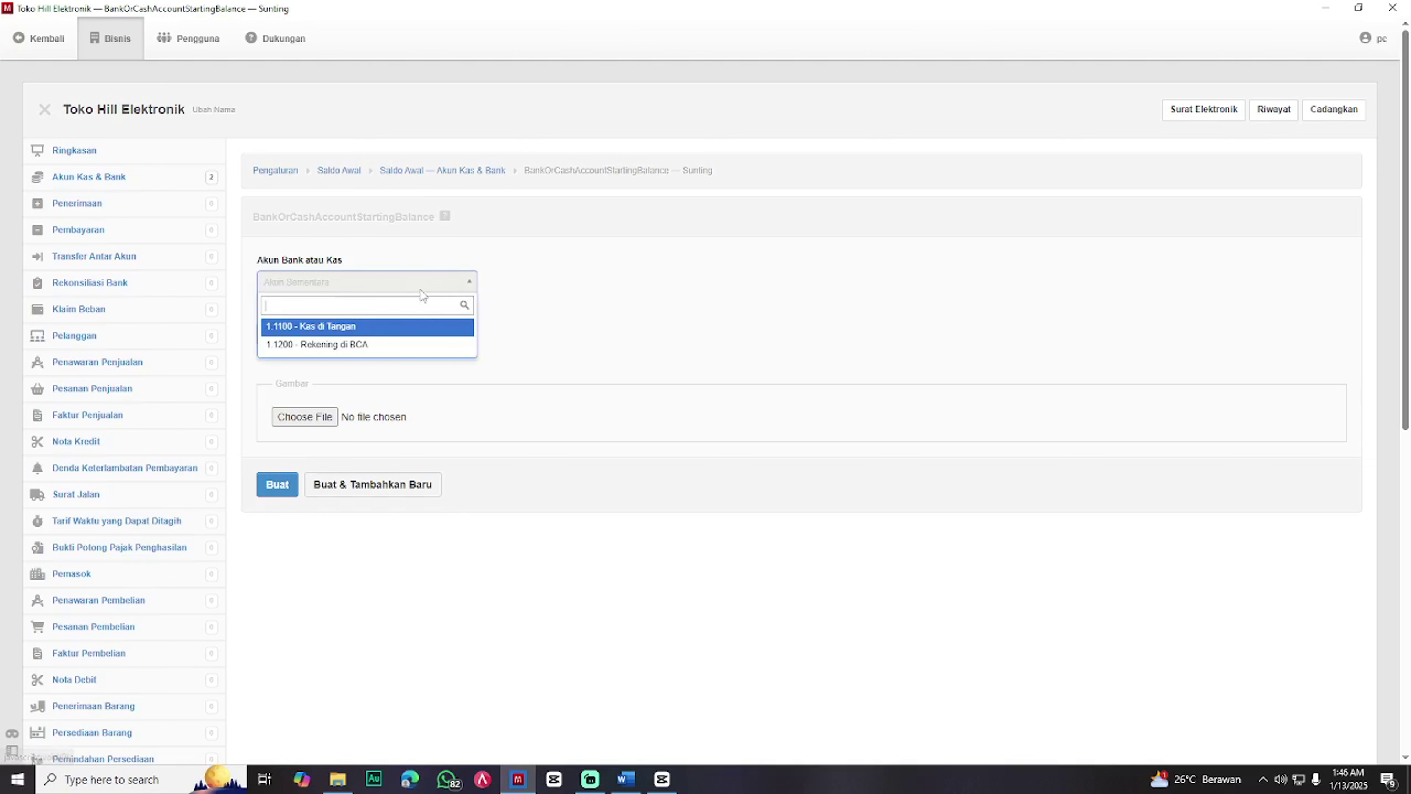
left_click(394, 334)
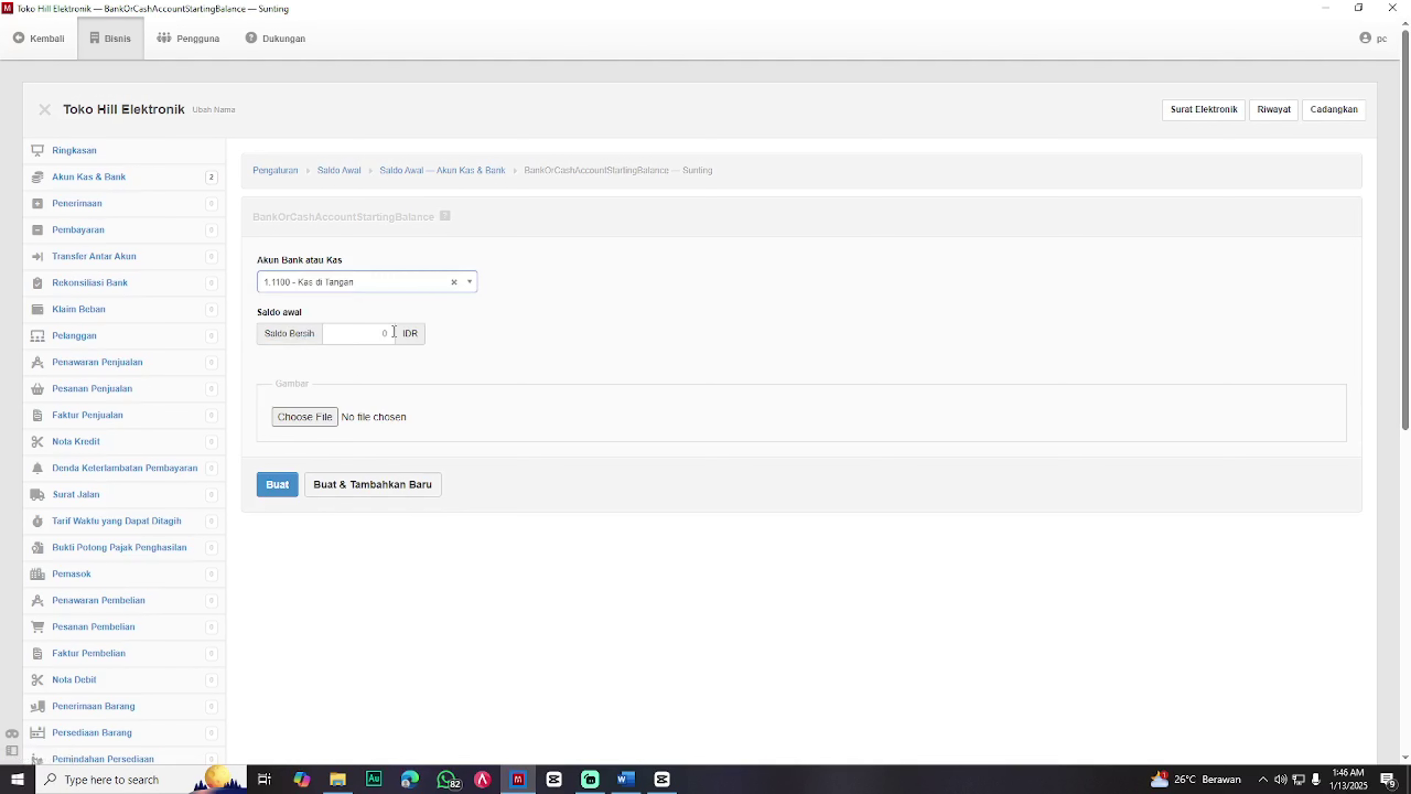
left_click(388, 336)
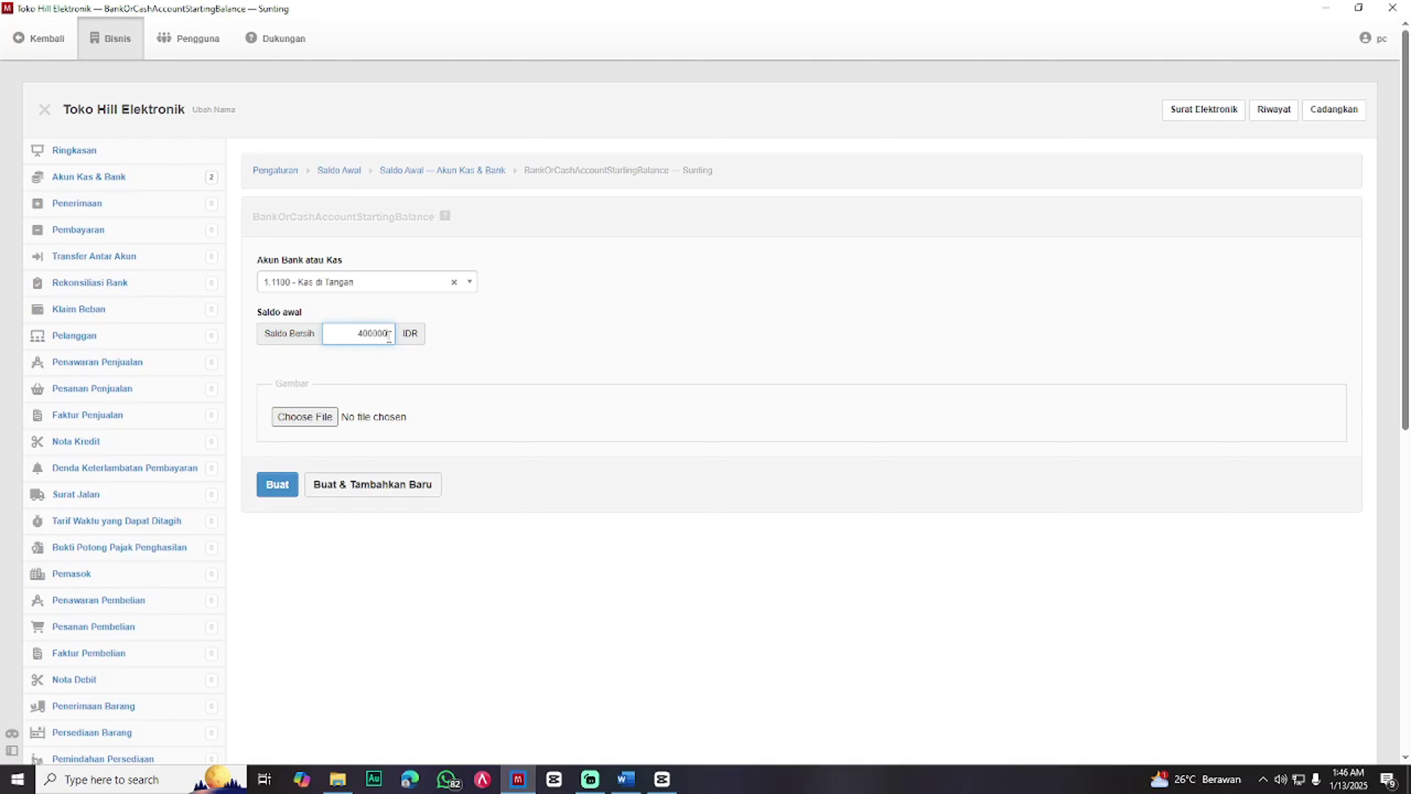
left_click(356, 489)
- Create an opening balance of Rp 65.000.000 for Rekening di BCA
left_click(348, 285)
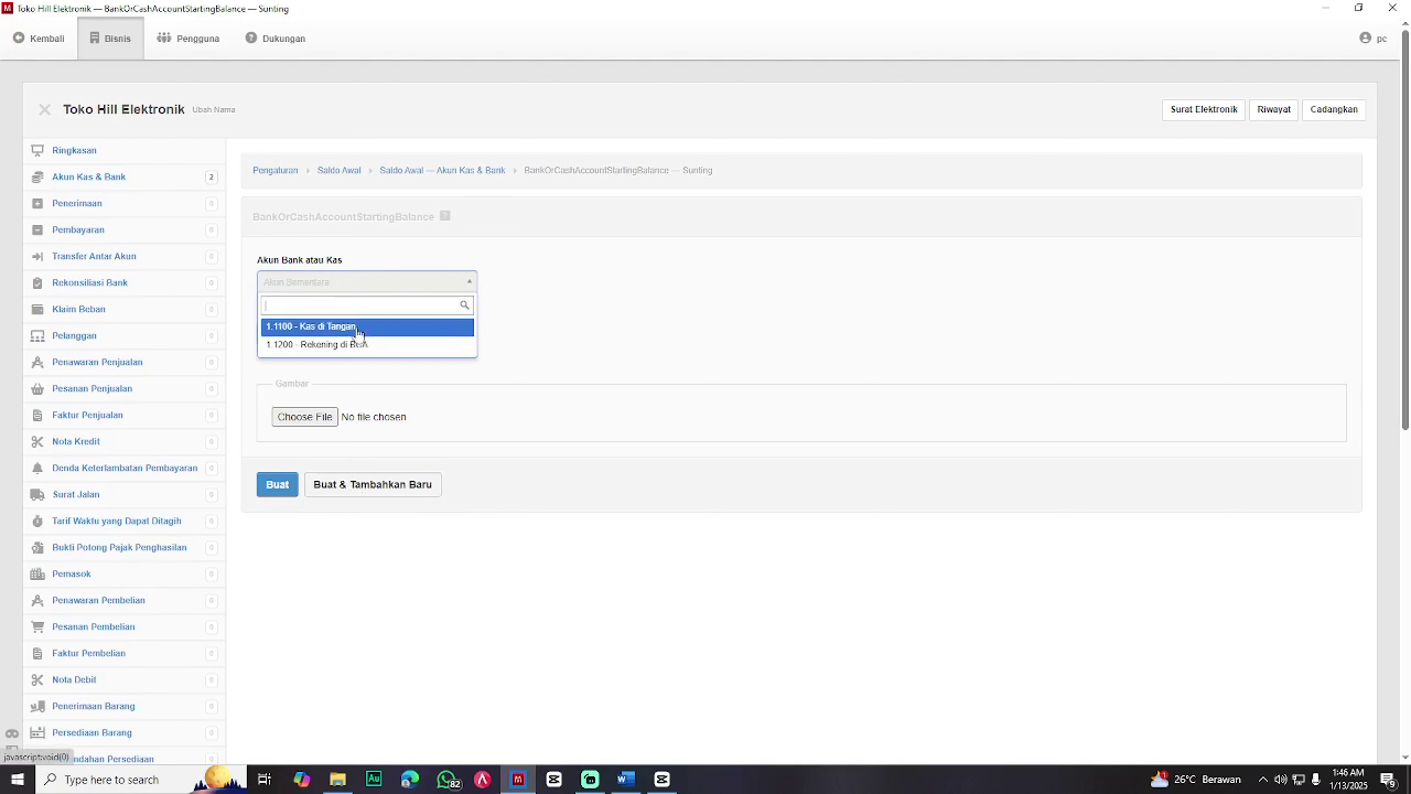
left_click(359, 344)
left_click(384, 336)
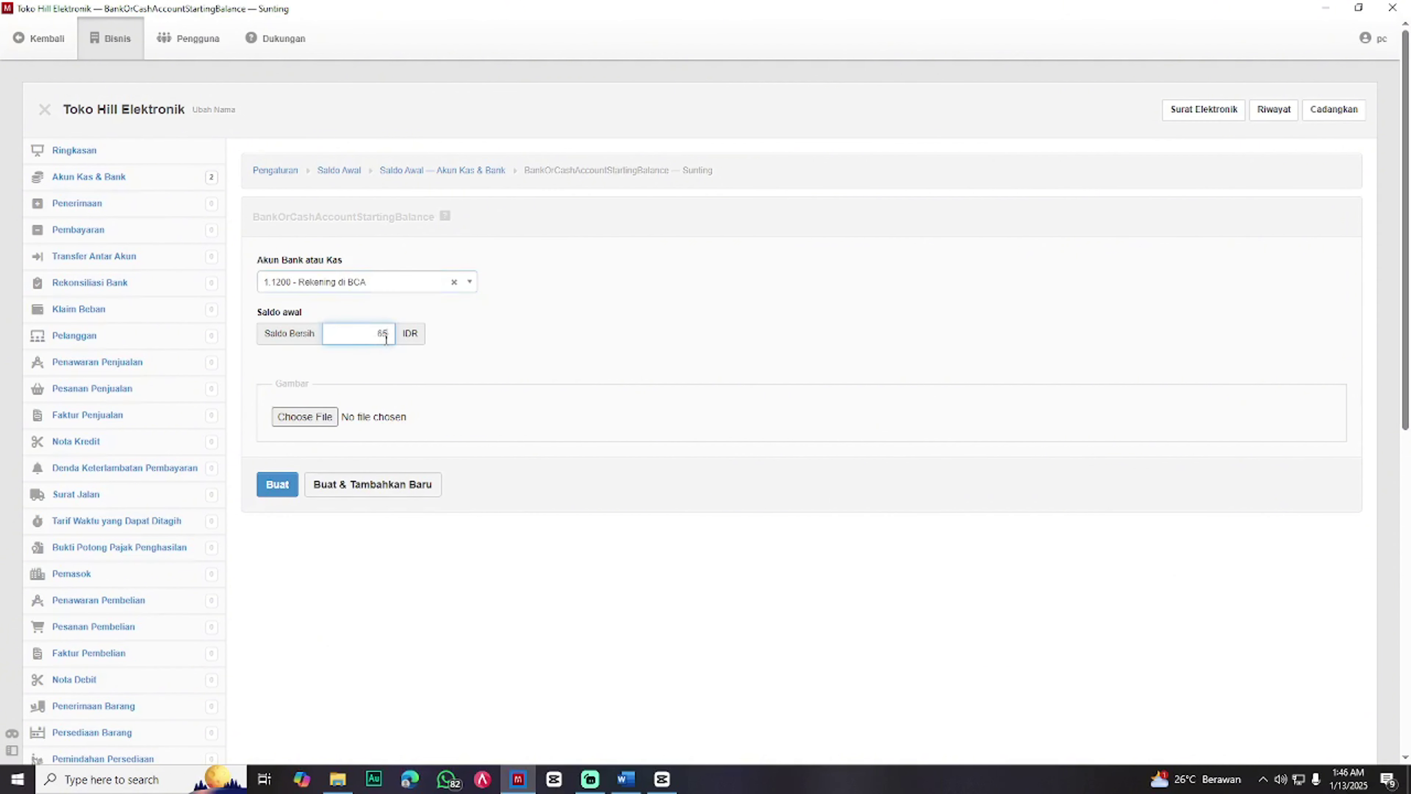
type("65000.0")
key("BackSpace")
left_click(280, 488)
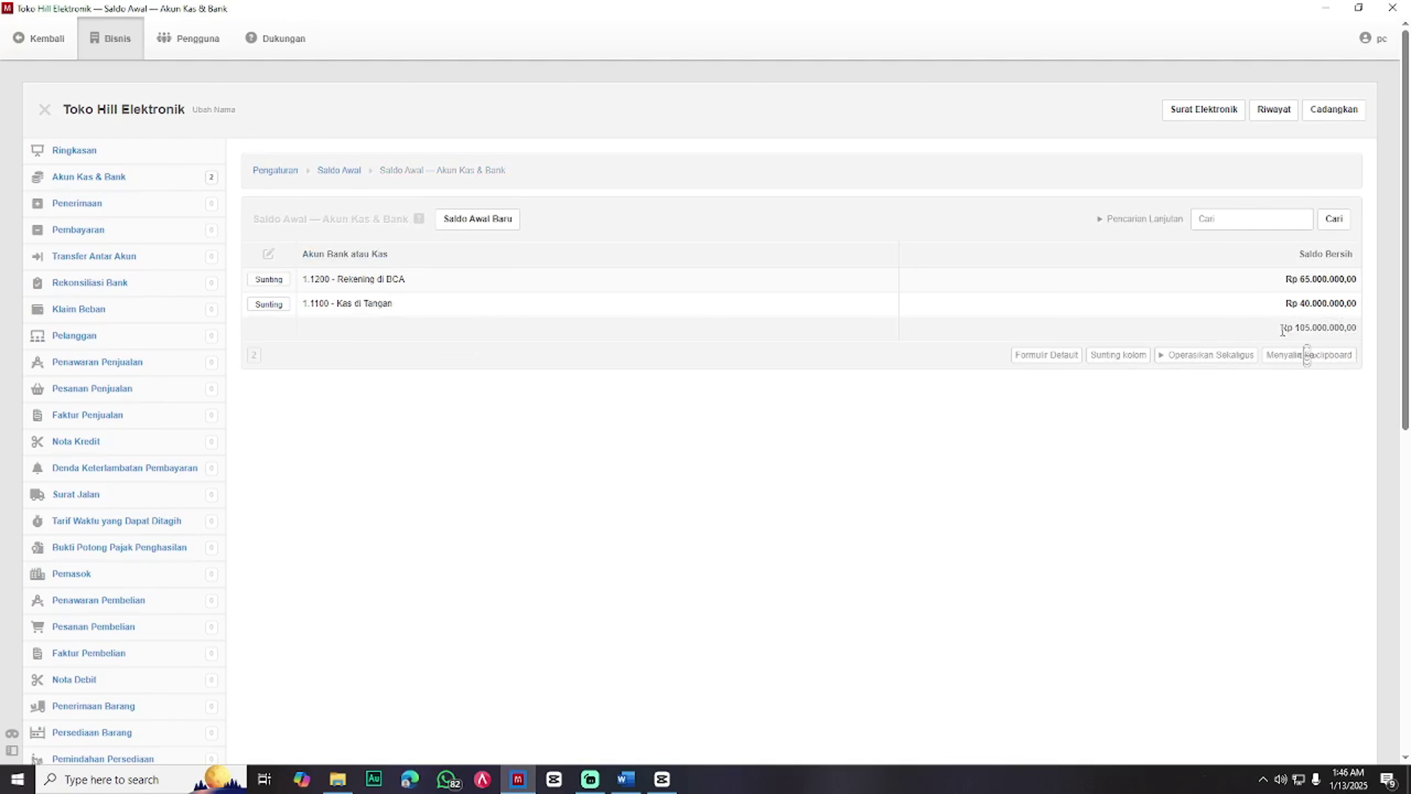
- Check the total of the cash and bank opening balances, then view the Ringkasan
left_click_drag(1281, 327, 1356, 328)
left_click(1302, 309)
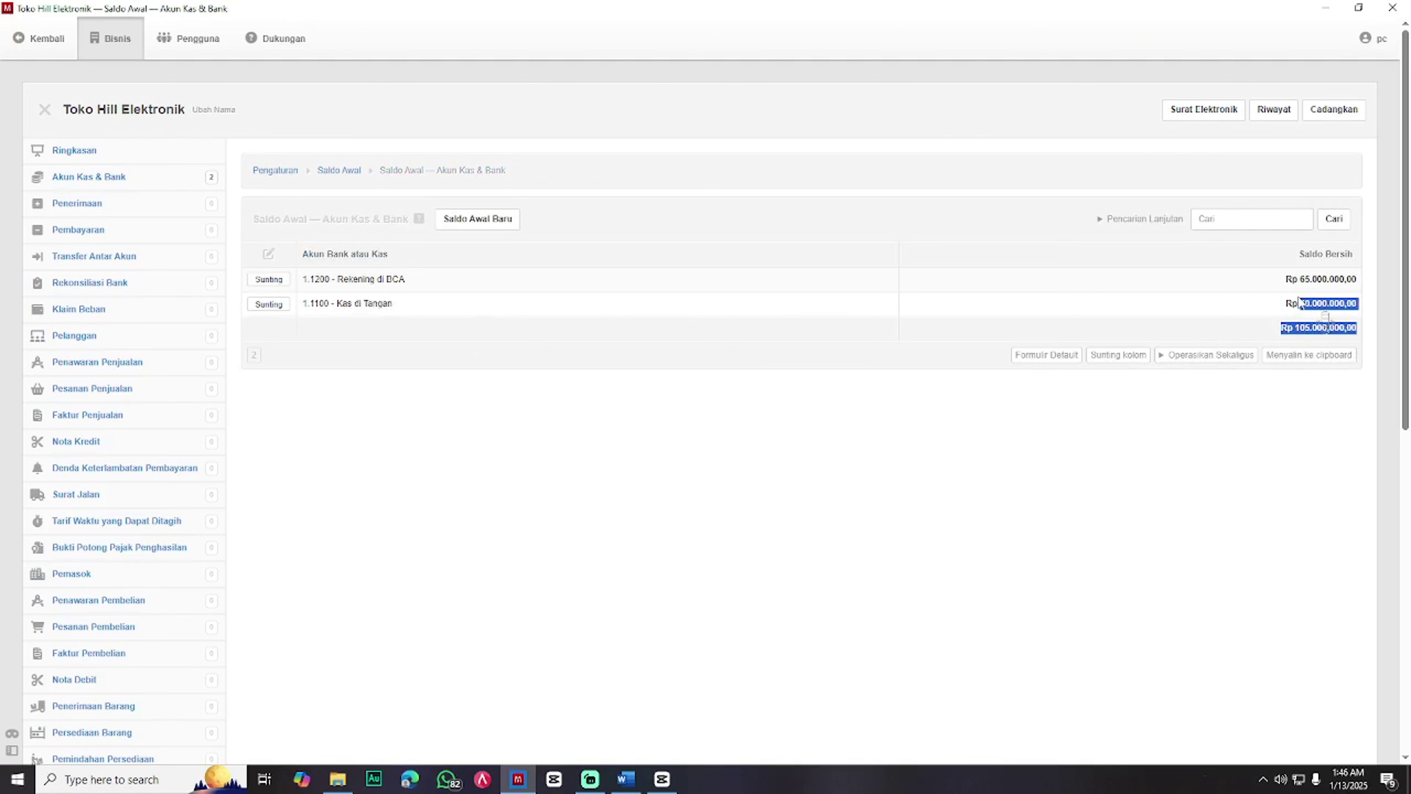
left_click(92, 153)
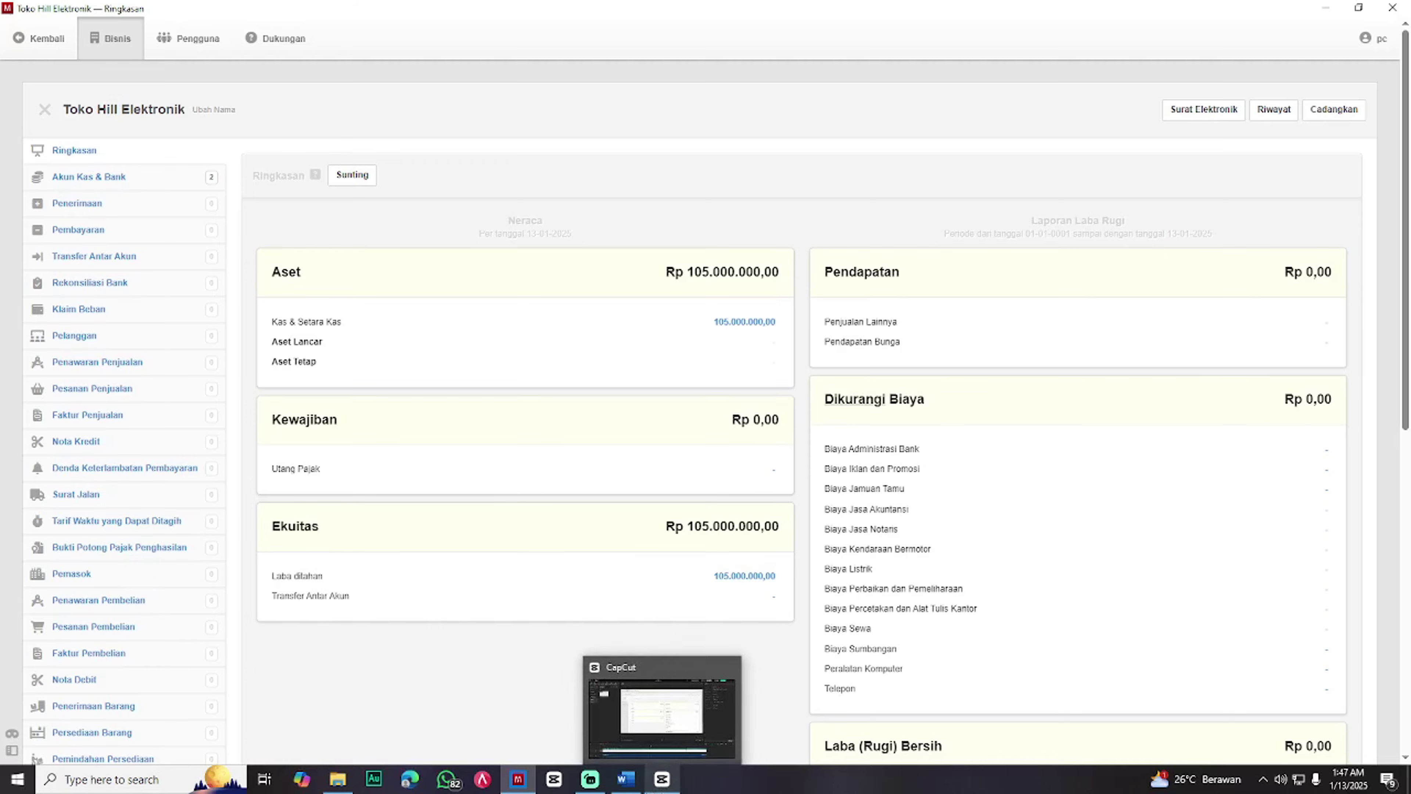
- Find the Data Kustomers table in the Word document and open a new Pelanggan form in Manager beside it
left_click(646, 789)
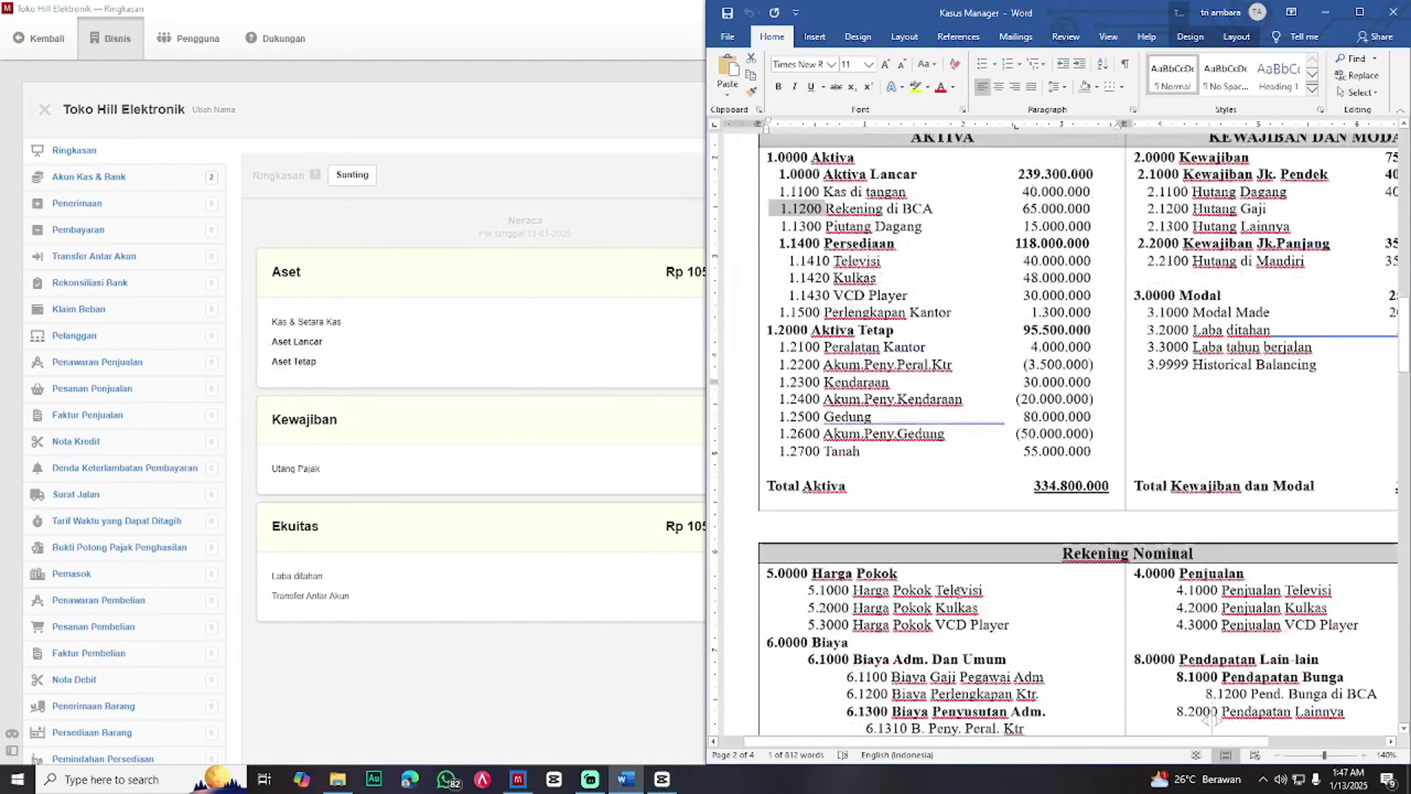
scroll(938, 573, "down", 20)
scroll(938, 574, "up", 1)
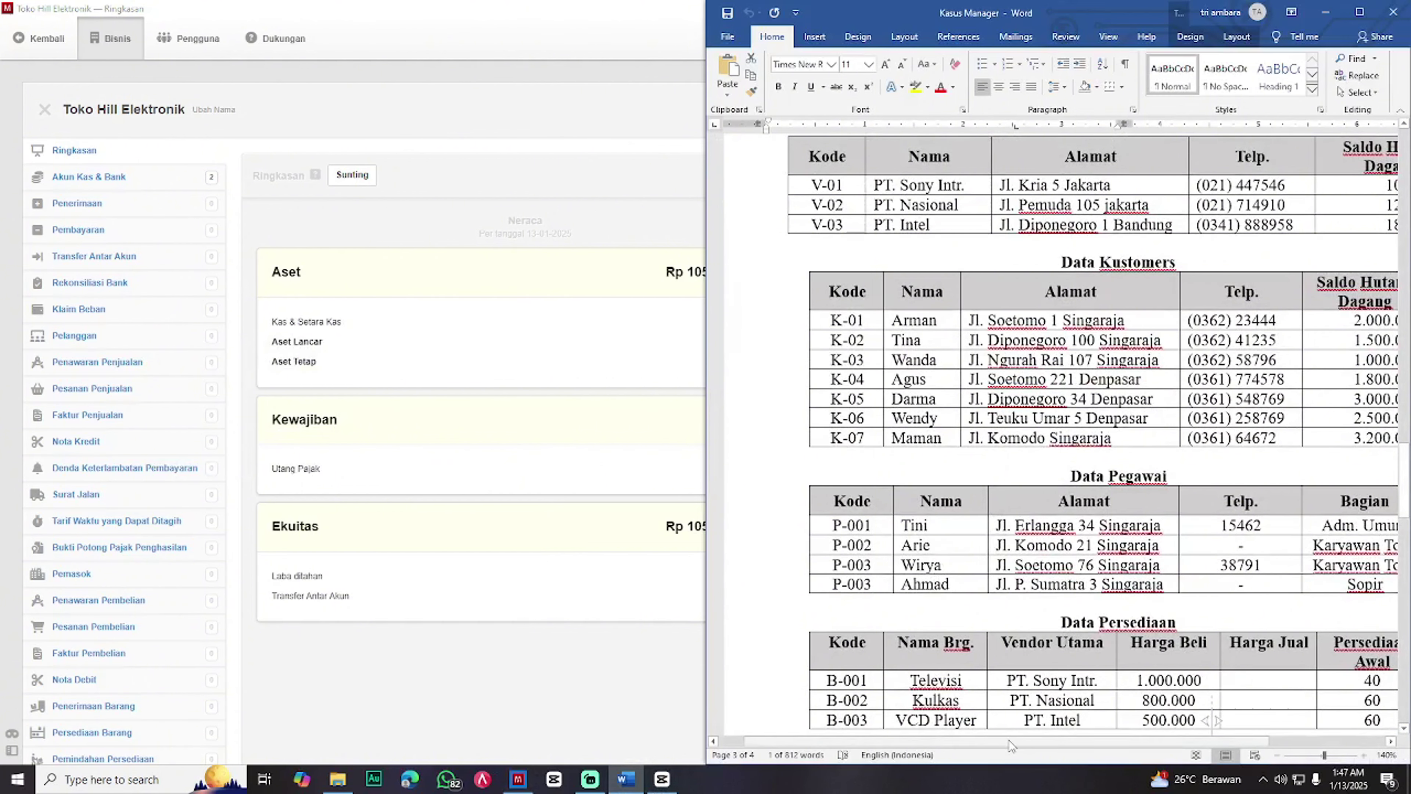
left_click_drag(1008, 740, 1058, 748)
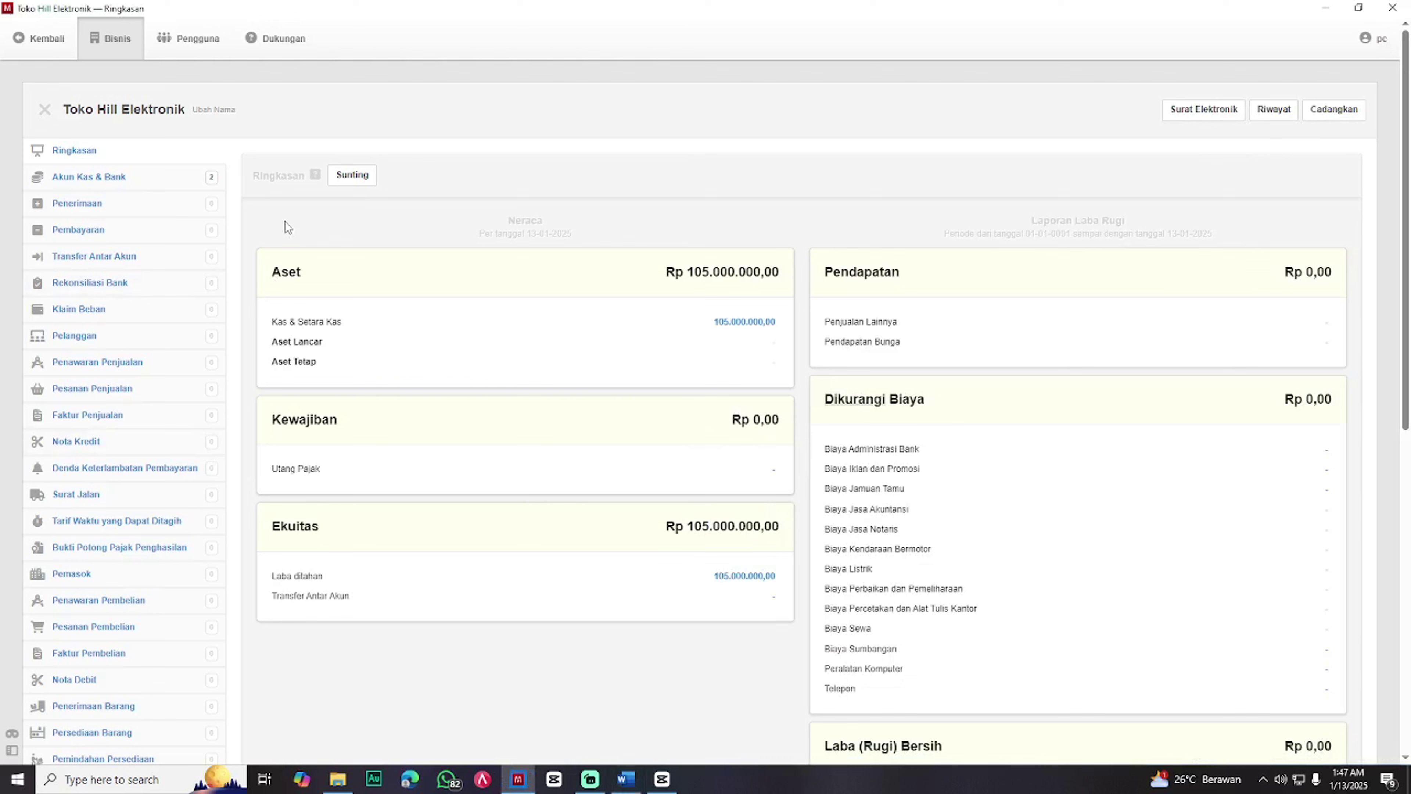
left_click(284, 221)
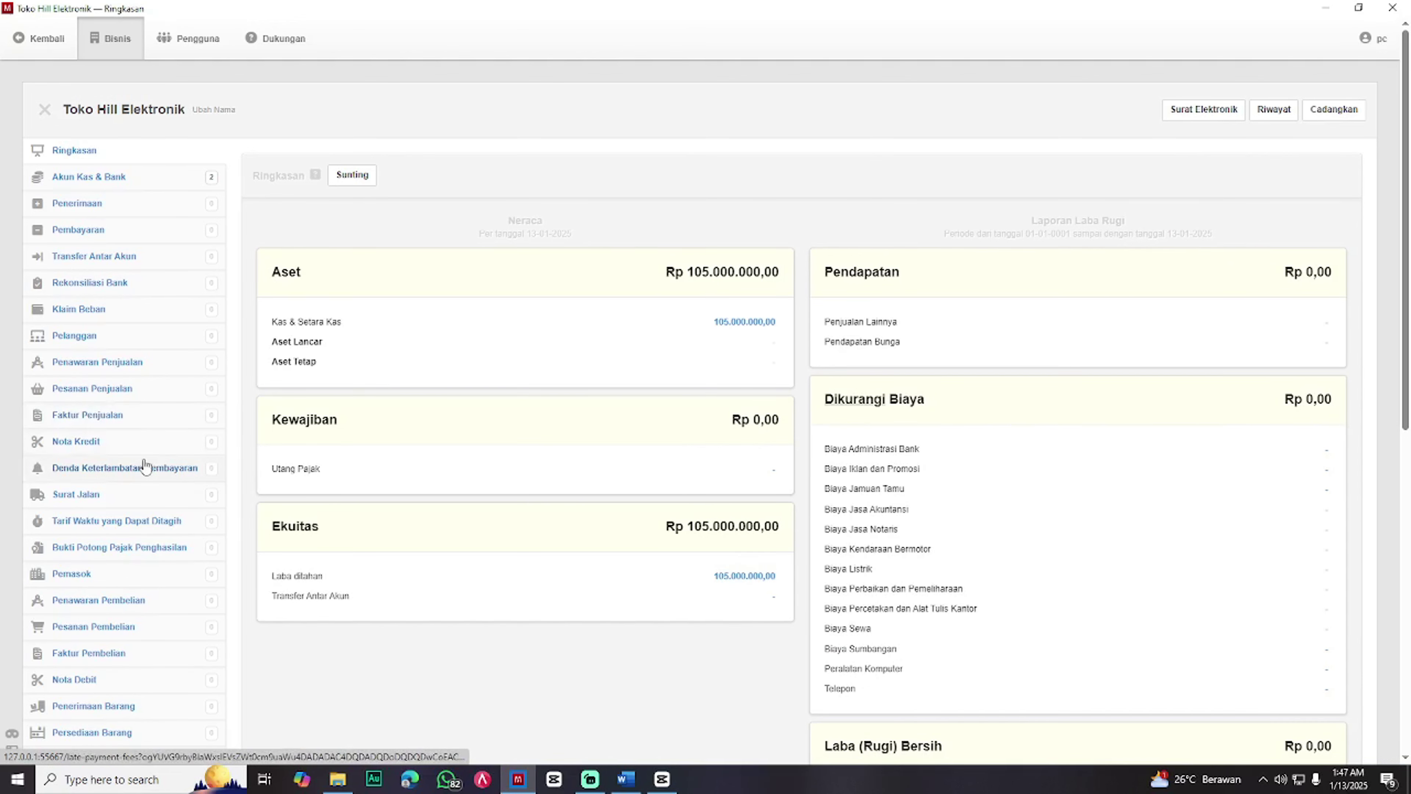
scroll(128, 490, "down", 1)
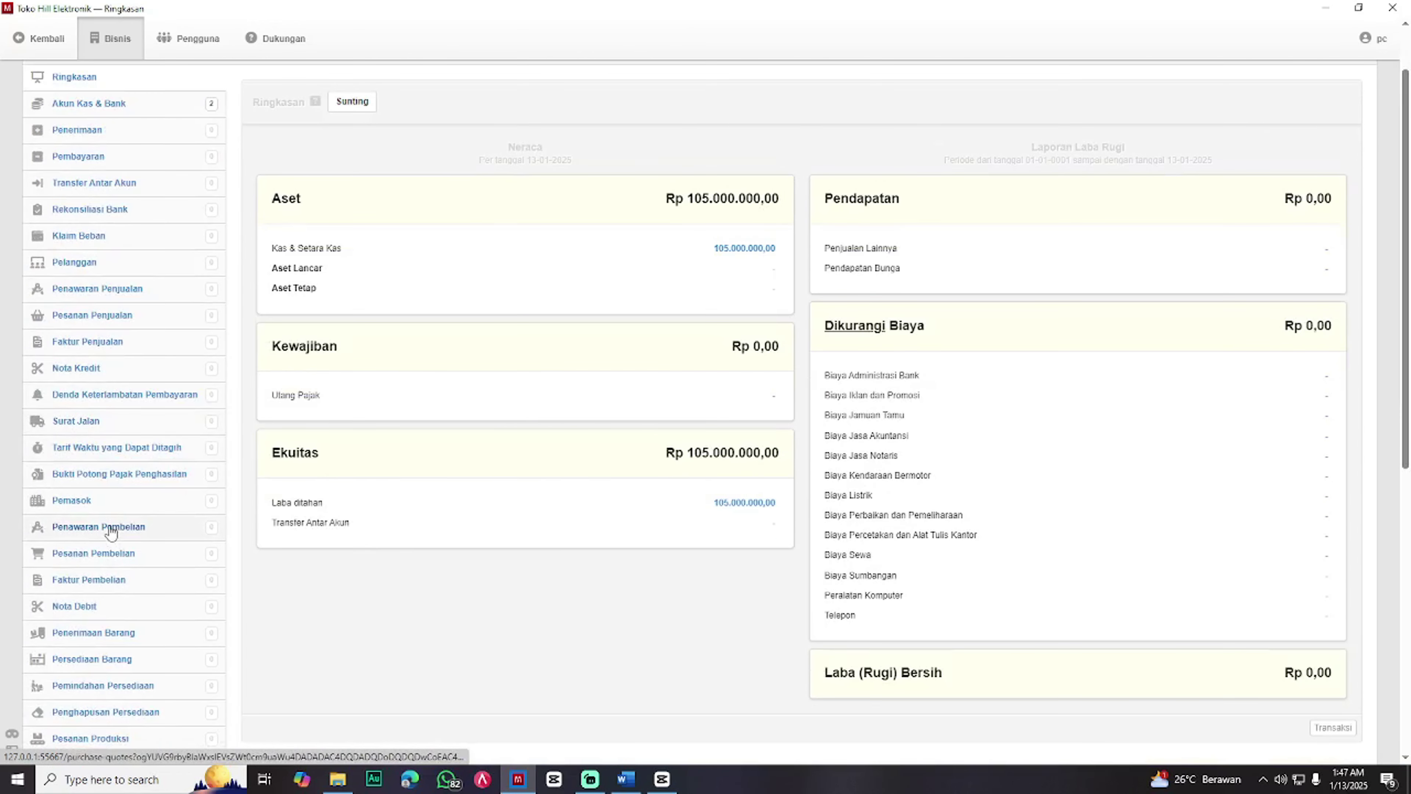
left_click(99, 272)
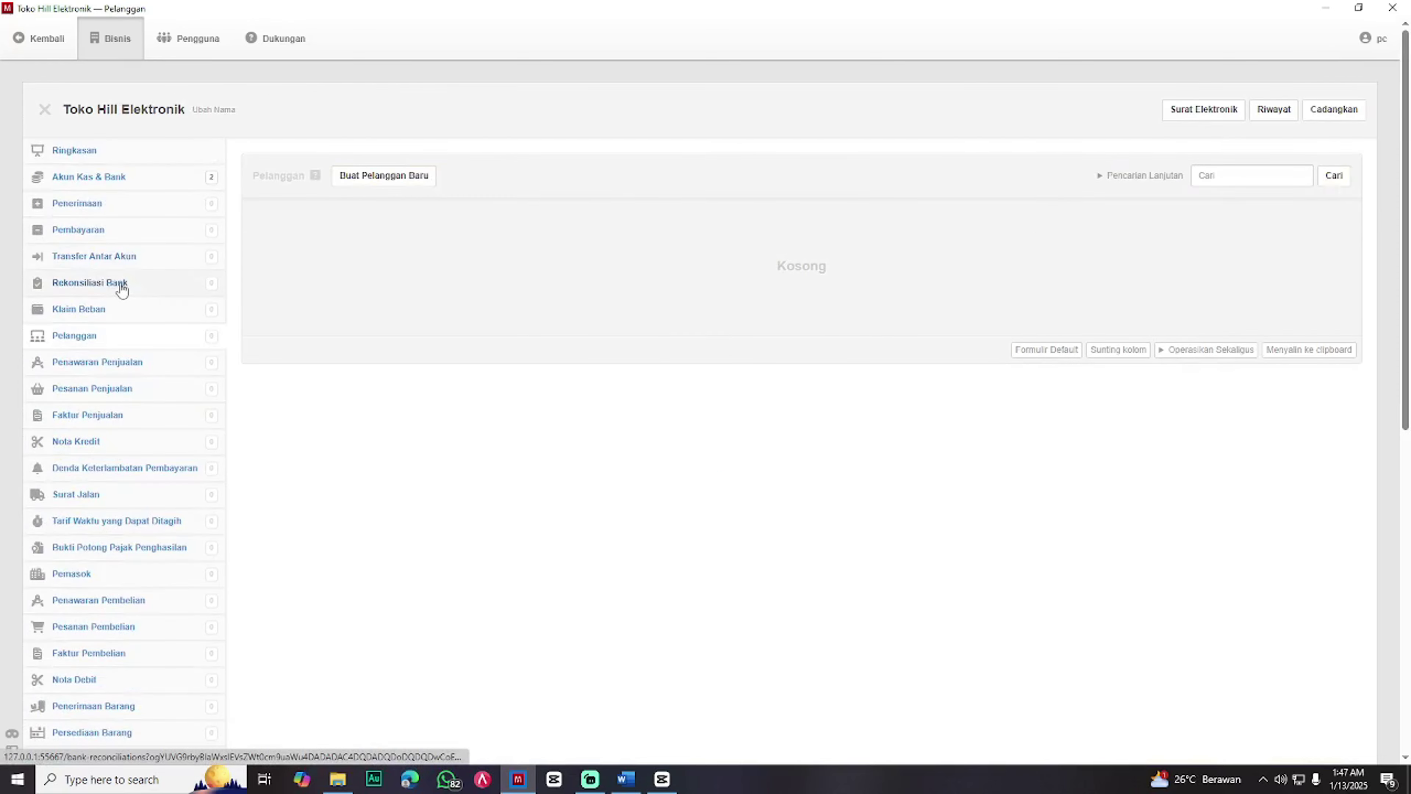
left_click(361, 177)
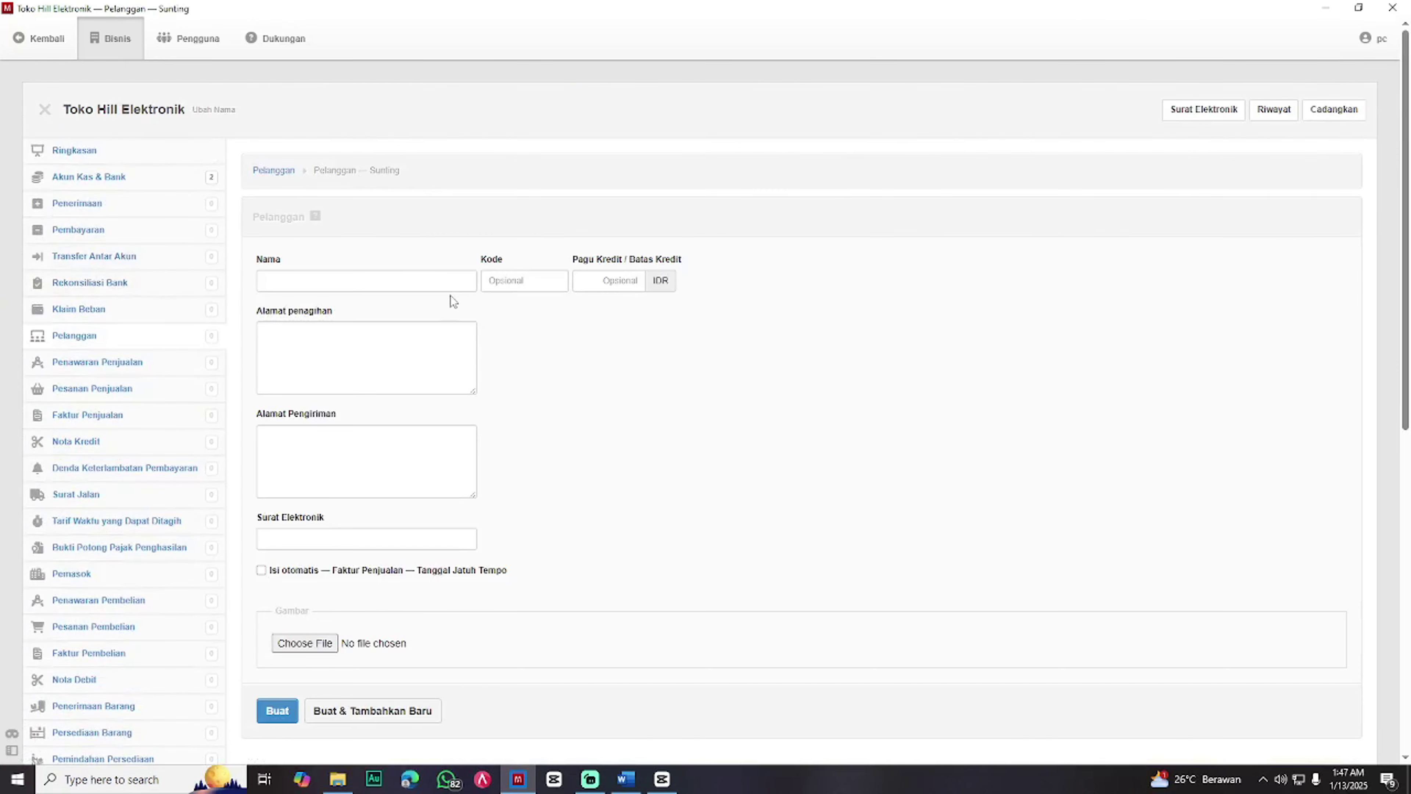
key("super+Left")
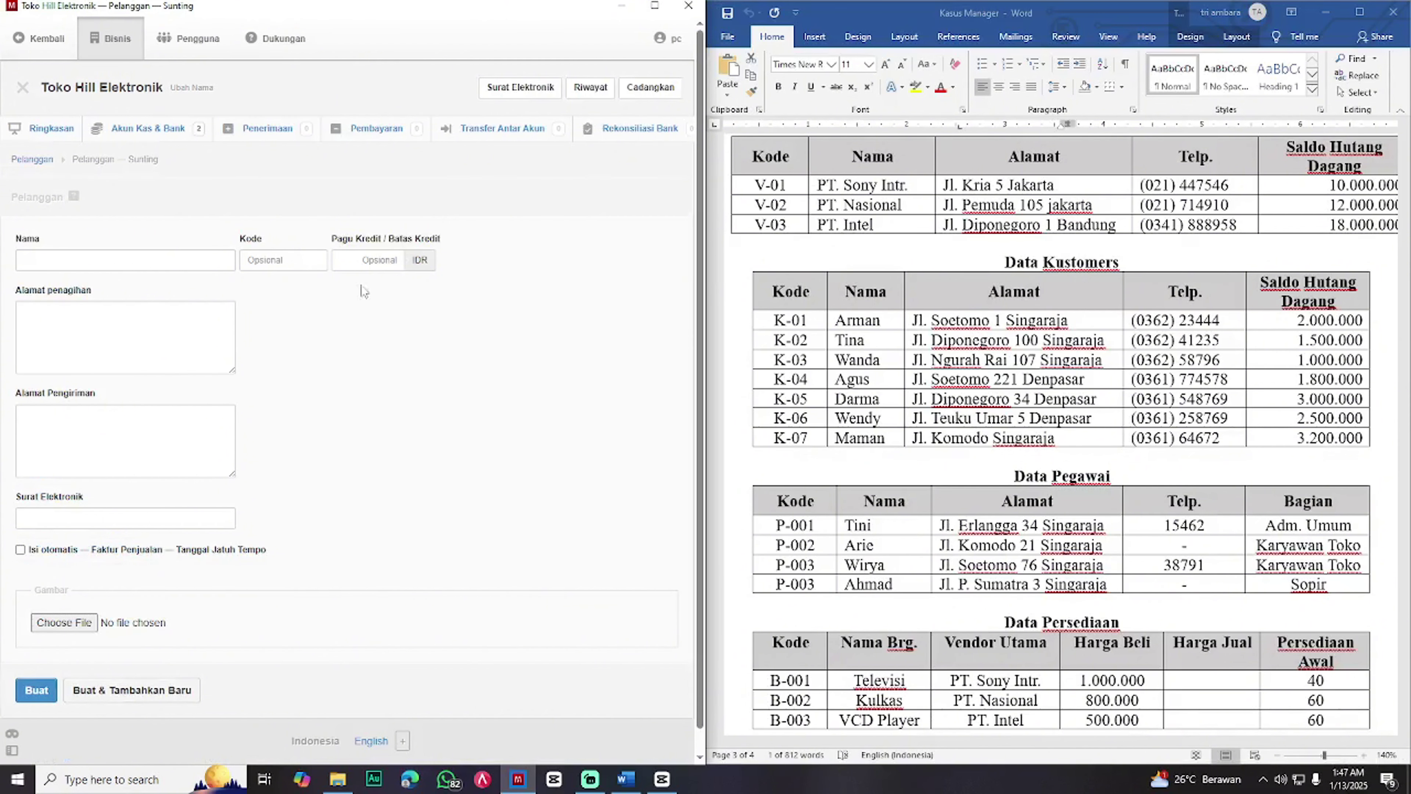
- Copy the first customer's address from Data Kustomers in Word, and enter that customer's name and code in the Pelanggan form
left_click(883, 327)
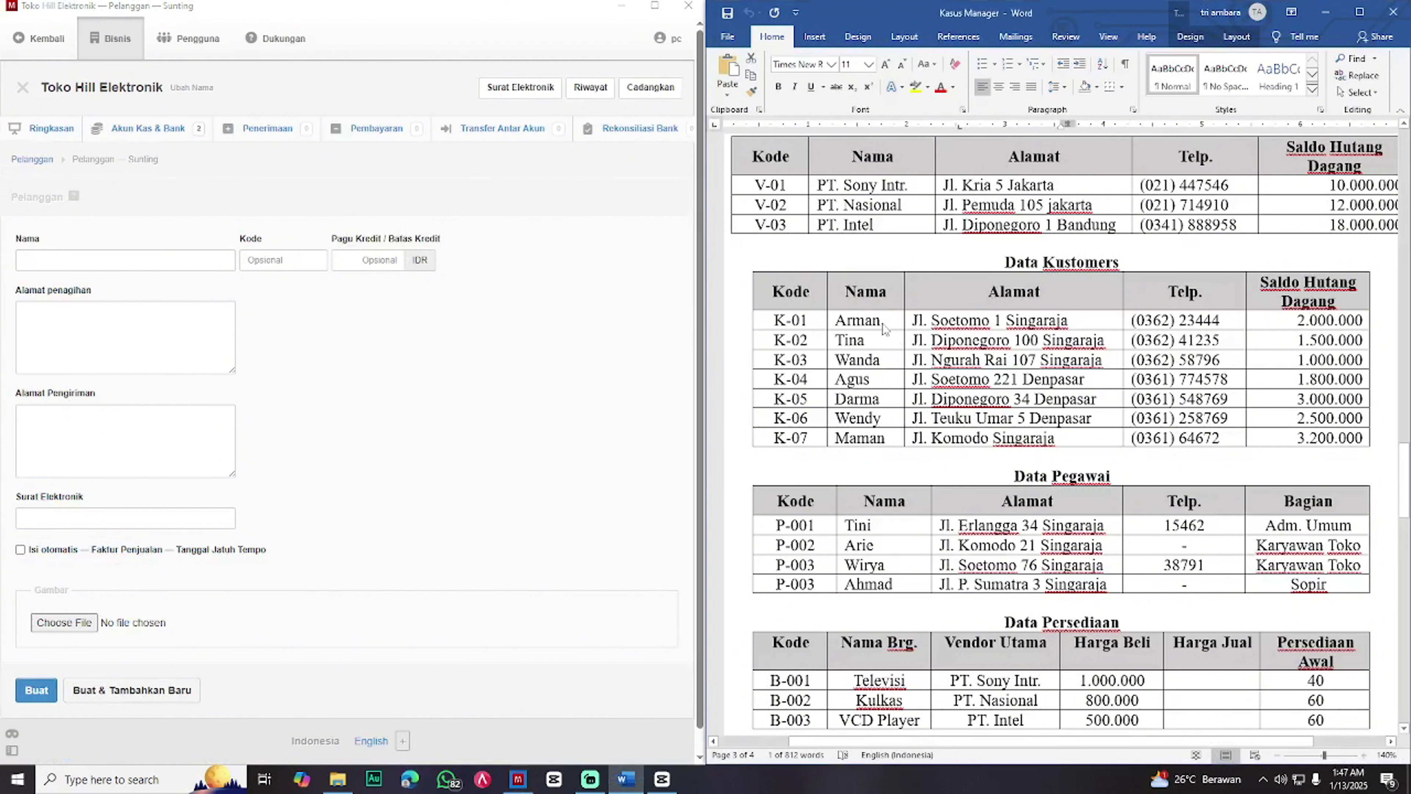
left_click_drag(883, 326, 826, 328)
left_click(844, 327)
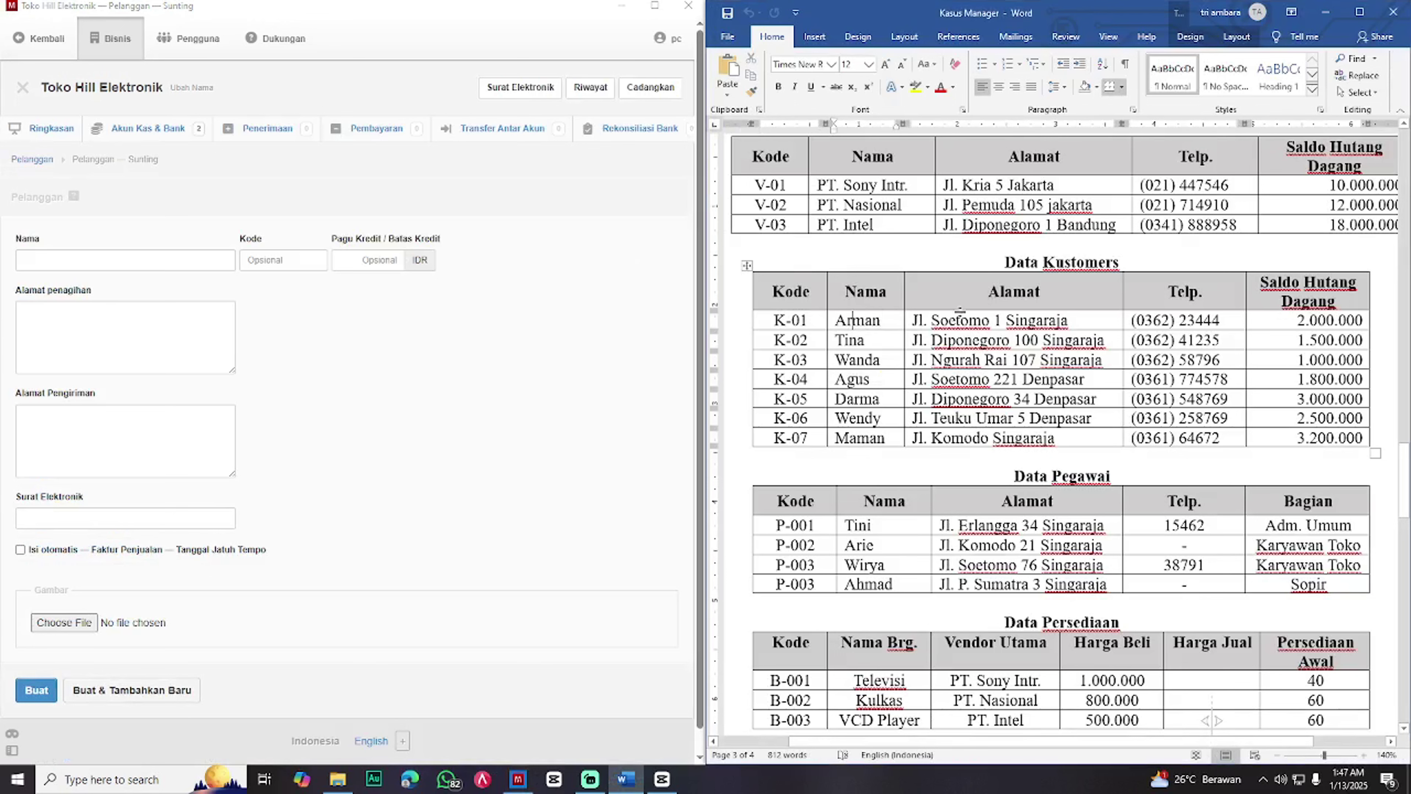
left_click_drag(1068, 320, 912, 320)
key("ctrl+c")
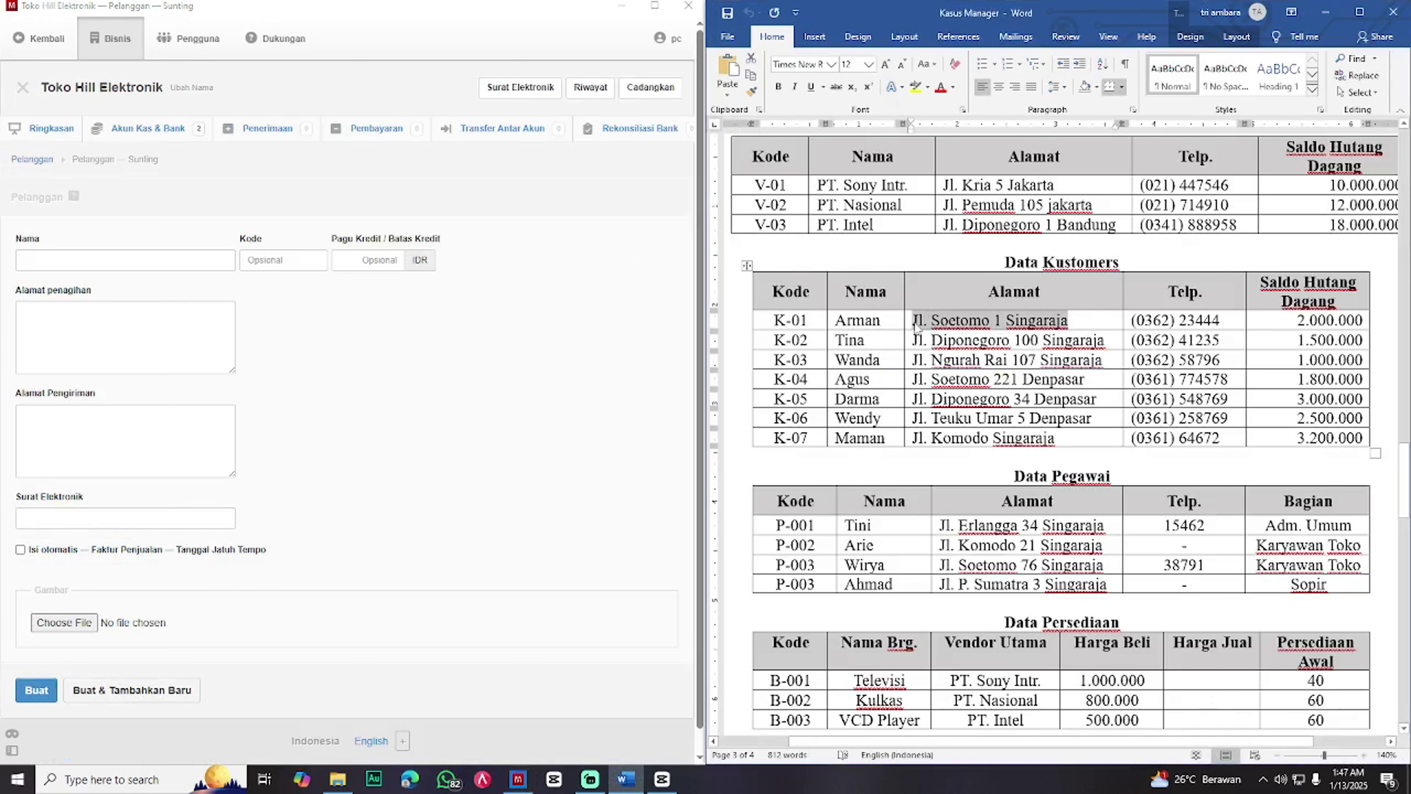
left_click(128, 265)
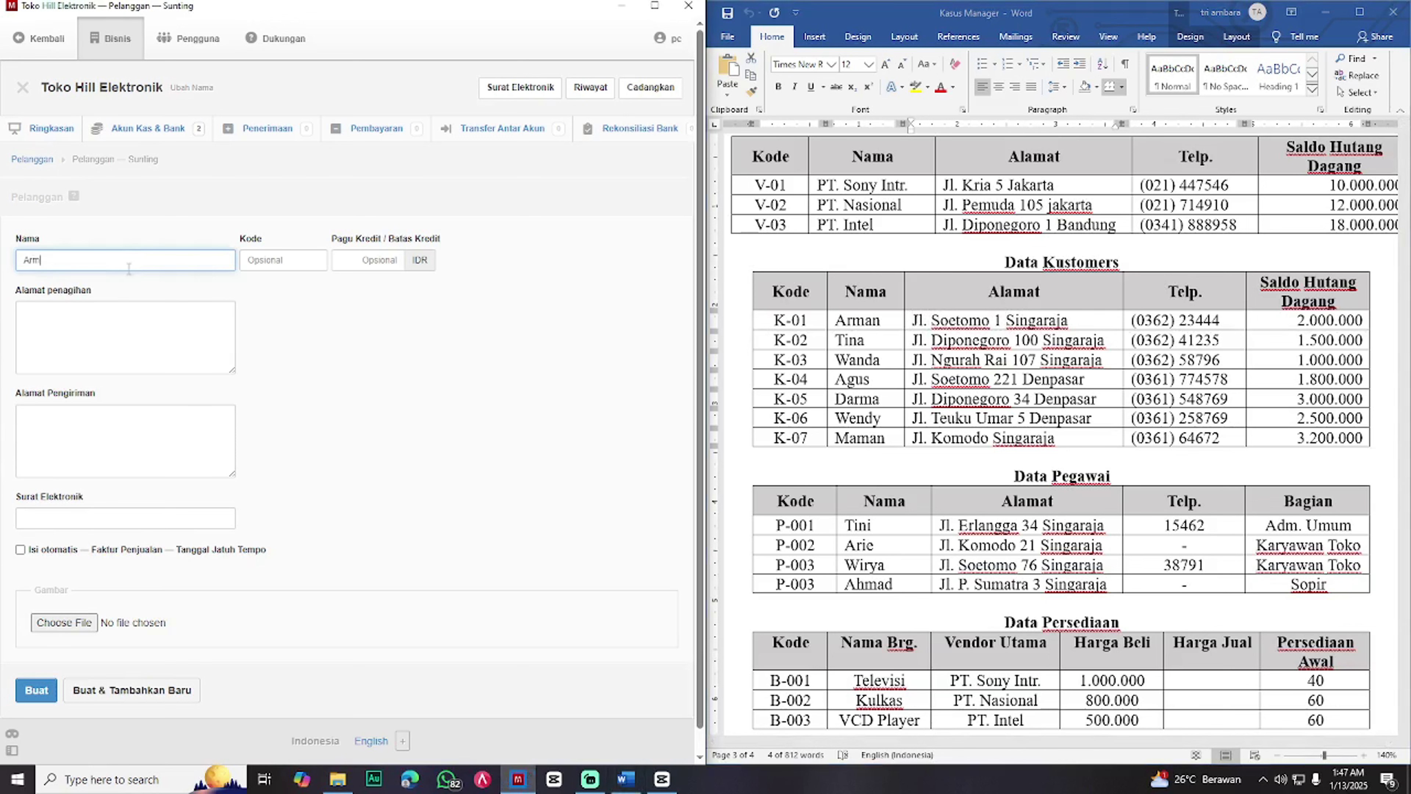
left_click(315, 260)
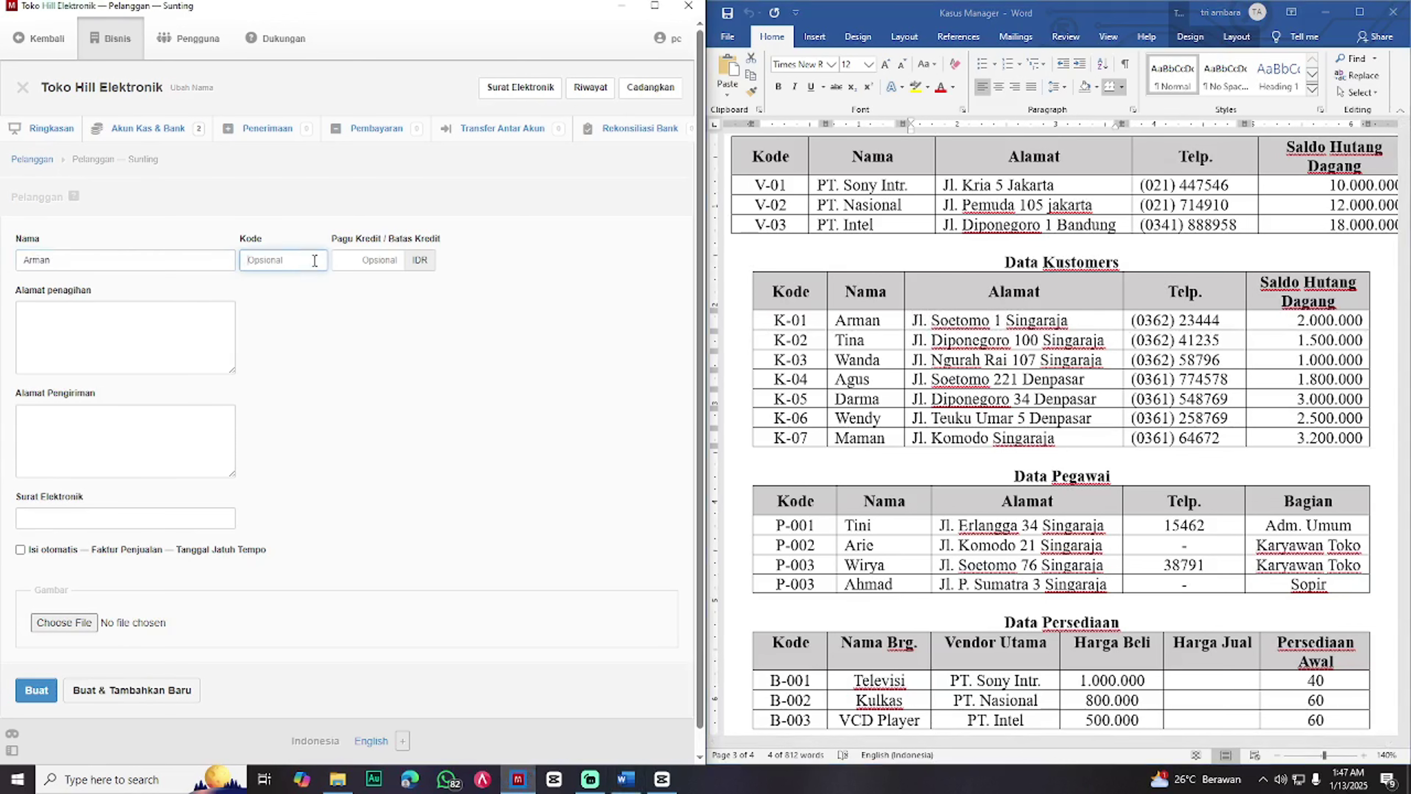
type("K-01")
- Fill the first customer's billing and delivery addresses with the copied address, create the customer and start another
left_click(101, 336)
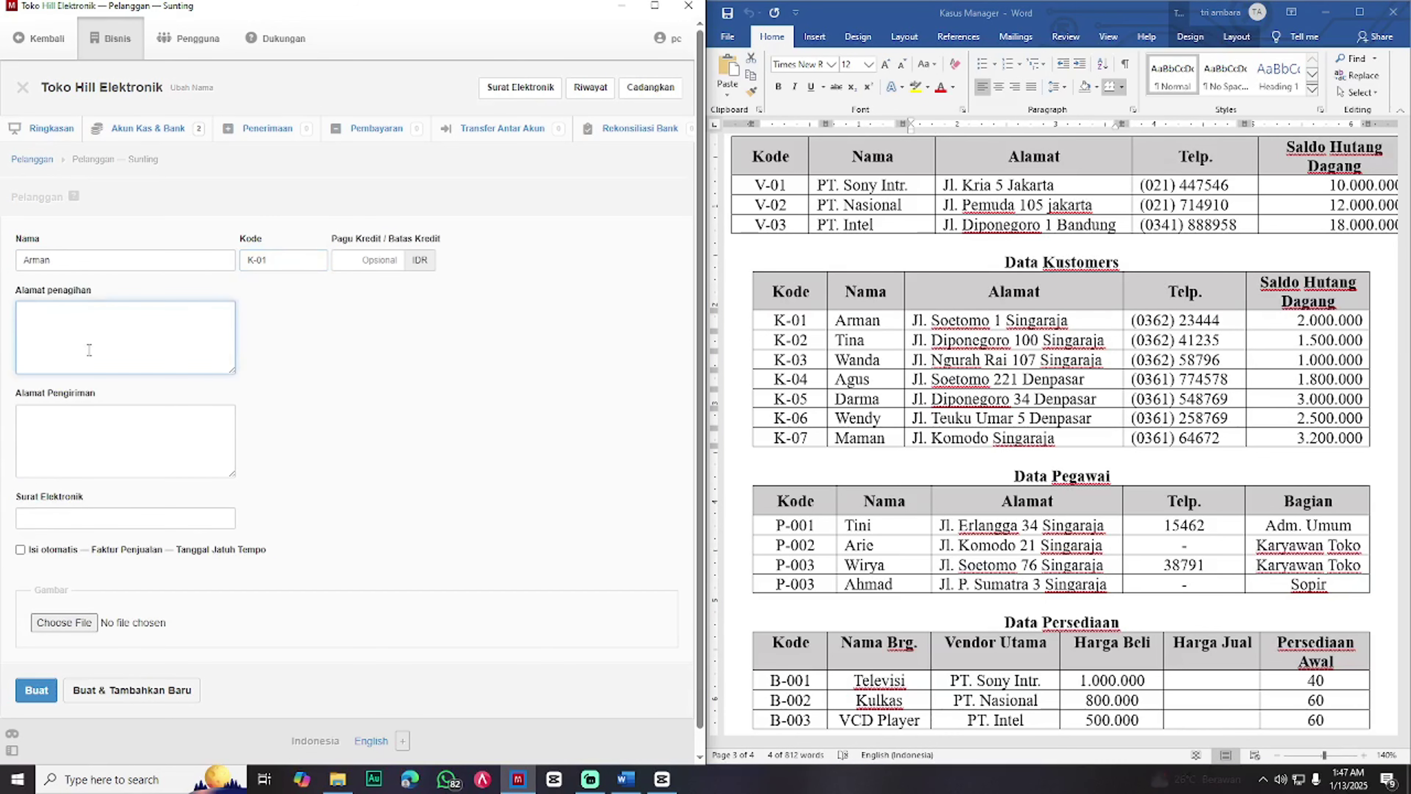
key("ctrl+v")
left_click(93, 419)
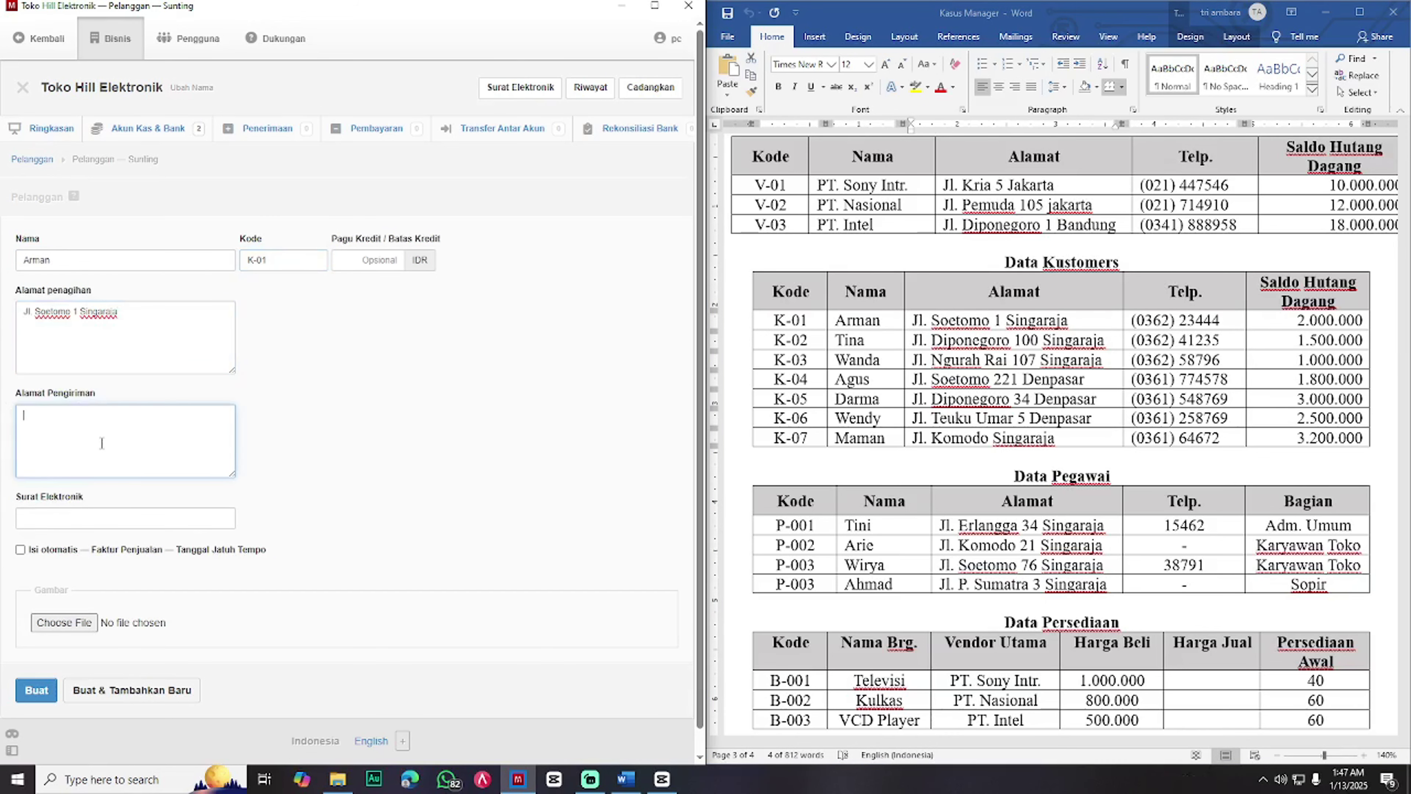
key("ctrl+v")
scroll(286, 353, "down", 1)
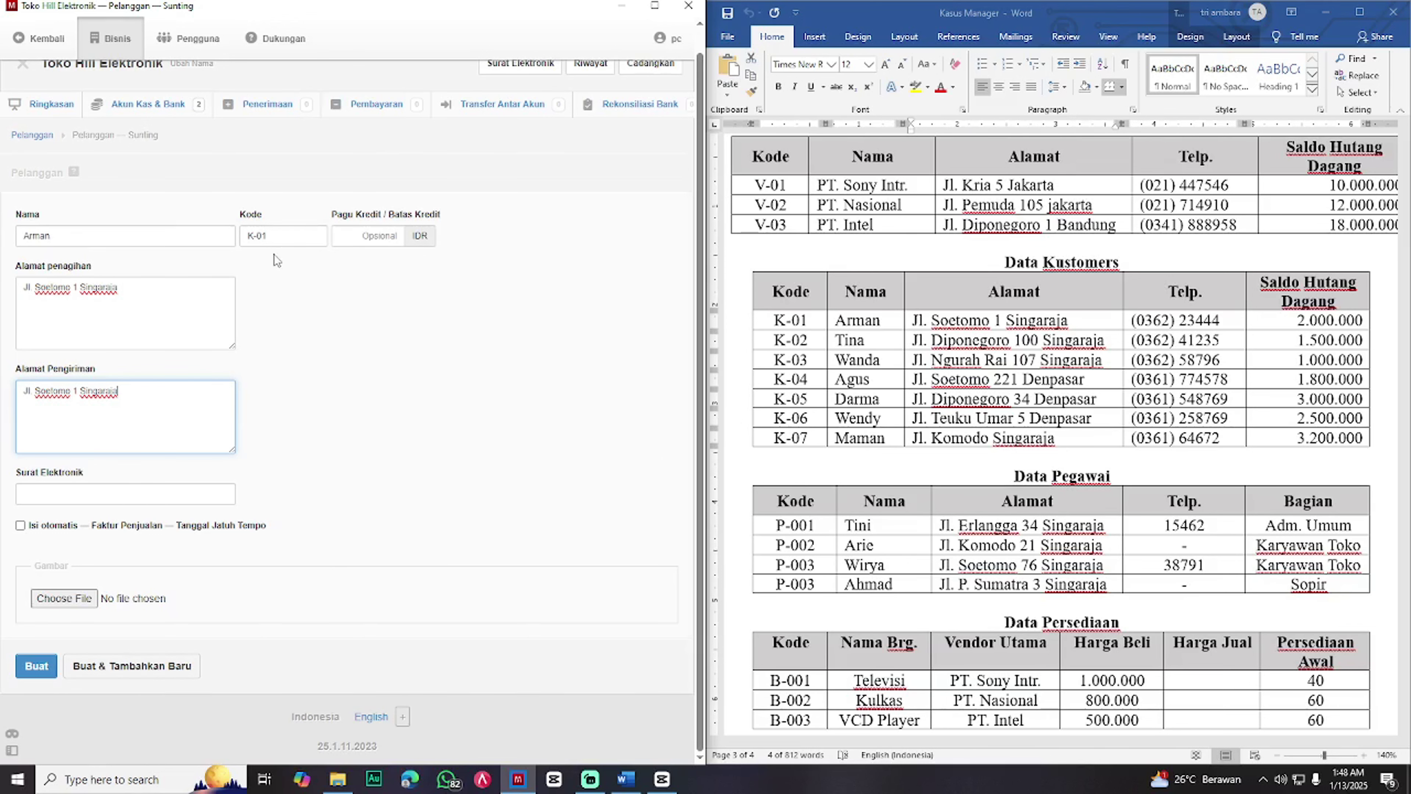
left_click(116, 671)
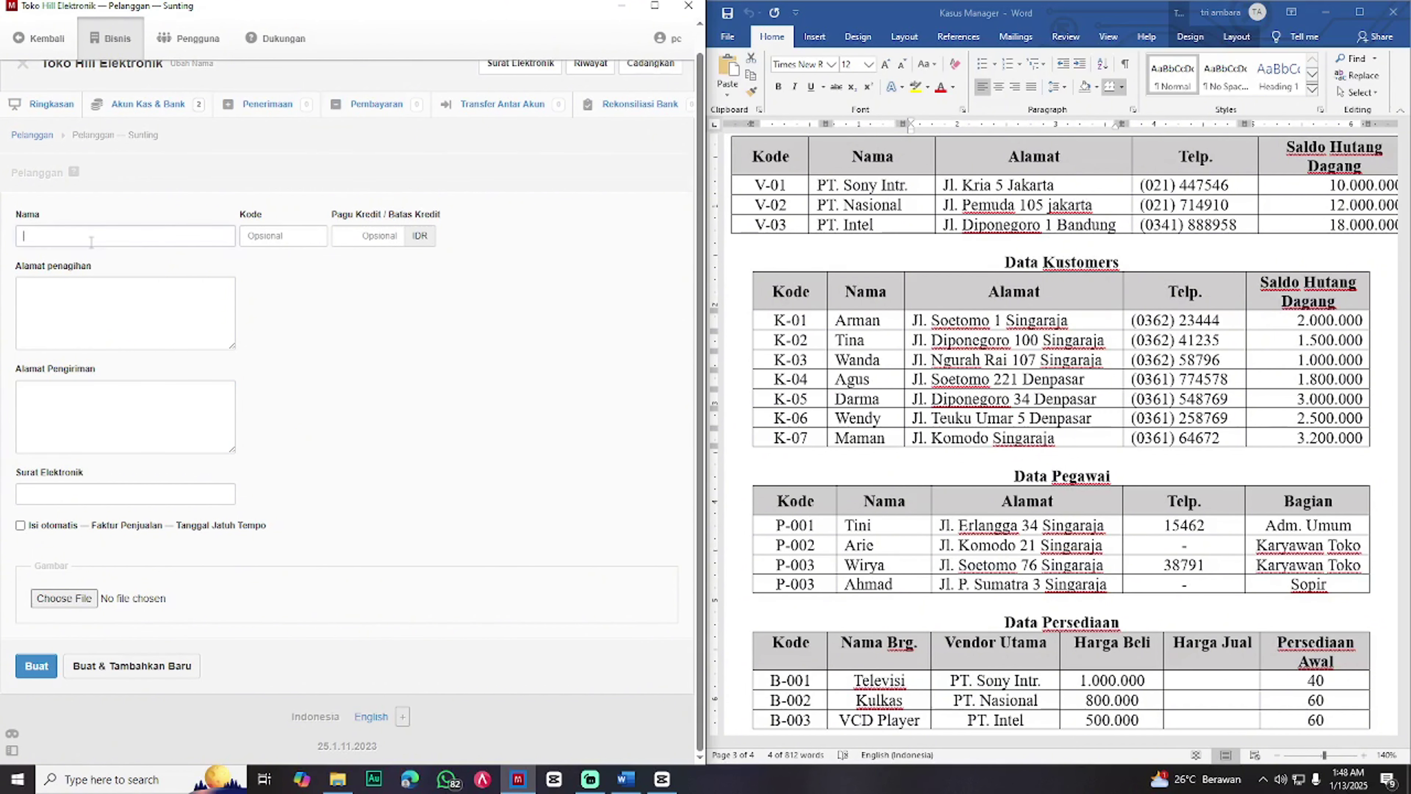
- Enter the second Data Kustomers customer's name and code, and copy the billing address from Word
type("Tina")
left_click(291, 246)
type("K-02")
left_click(133, 303)
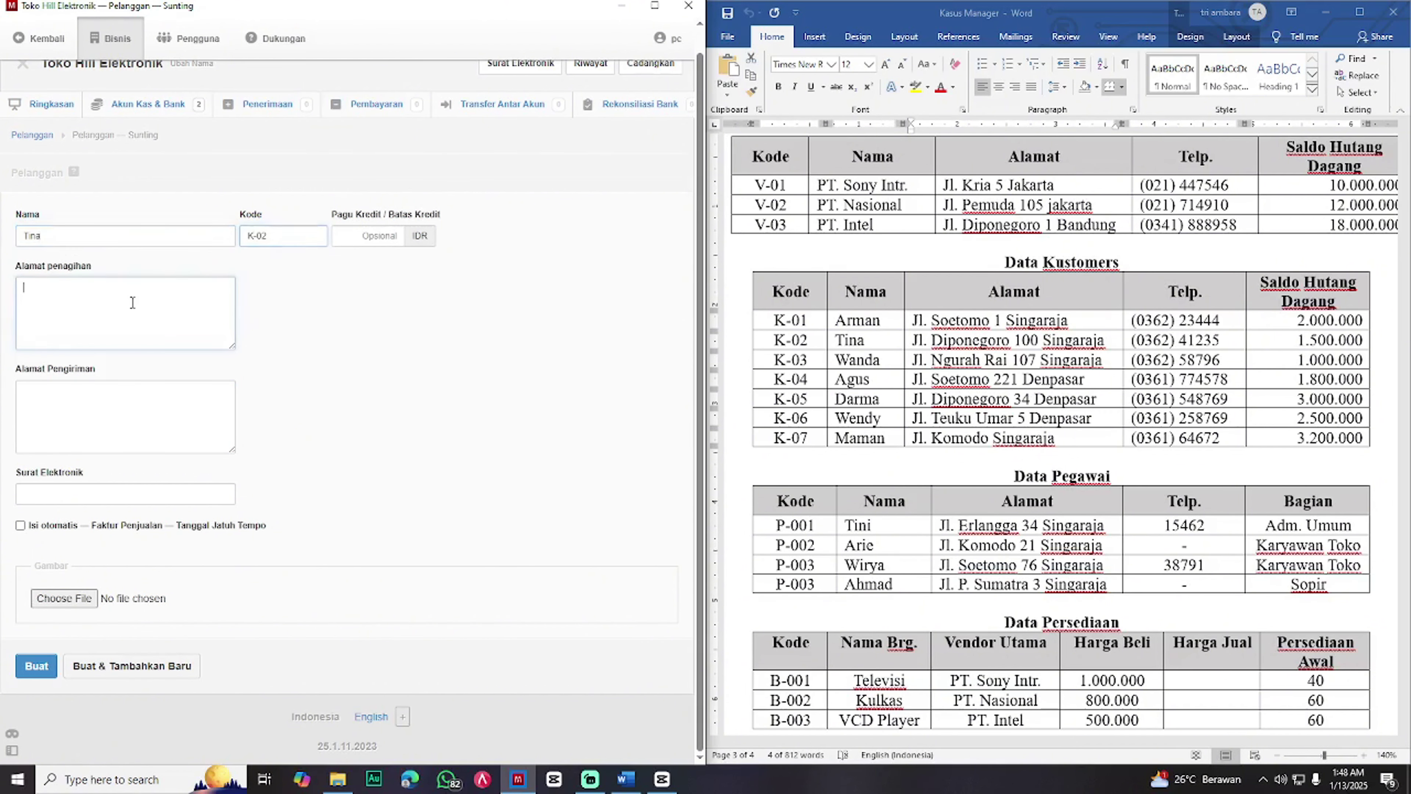
left_click(904, 340)
key("ctrl+c")
left_click(145, 341)
key("ctrl+v")
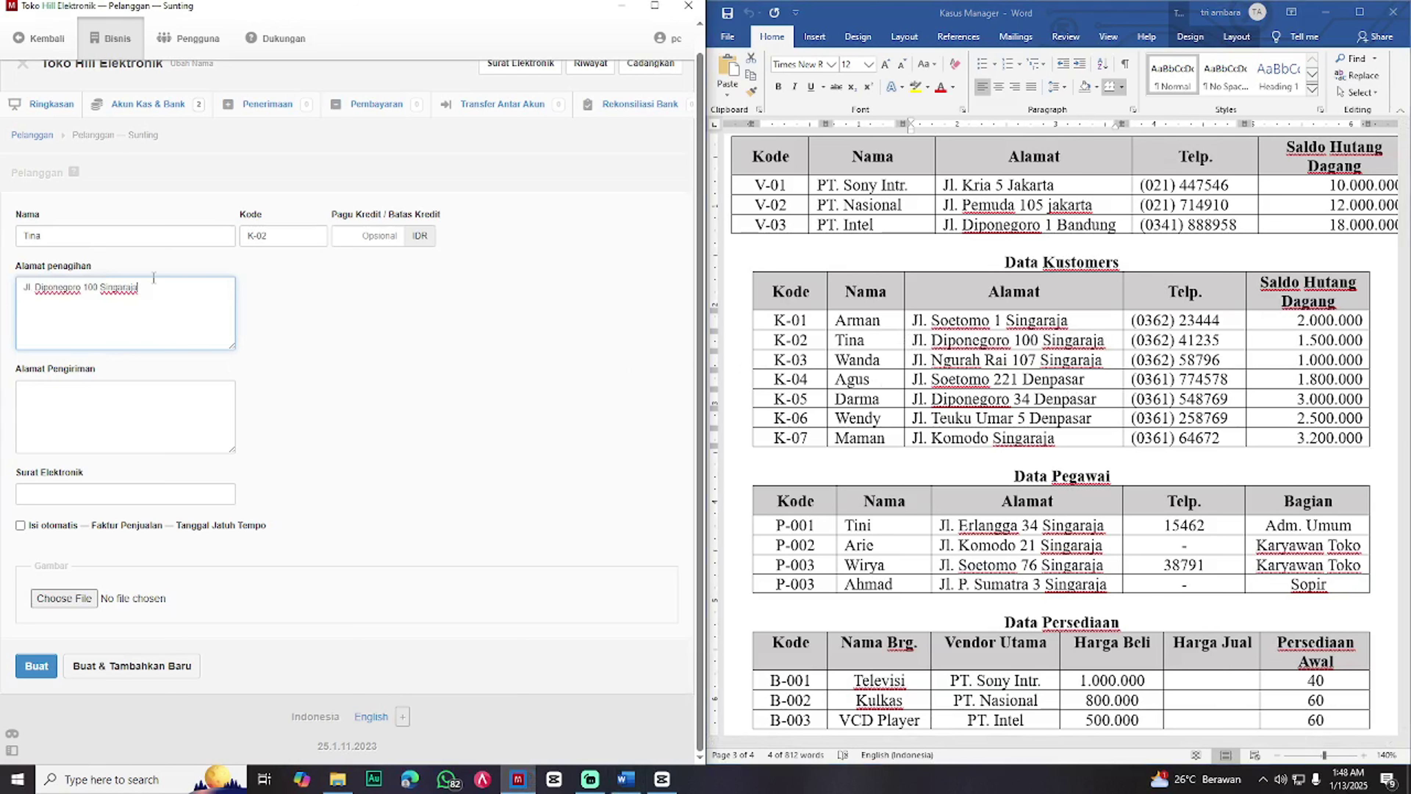
- Copy the second customer's billing address into Alamat Pengiriman, create the customer and start another
left_click_drag(151, 285, 3, 290)
key("ctrl+c")
left_click(84, 421)
key("ctrl+v")
left_click(138, 666)
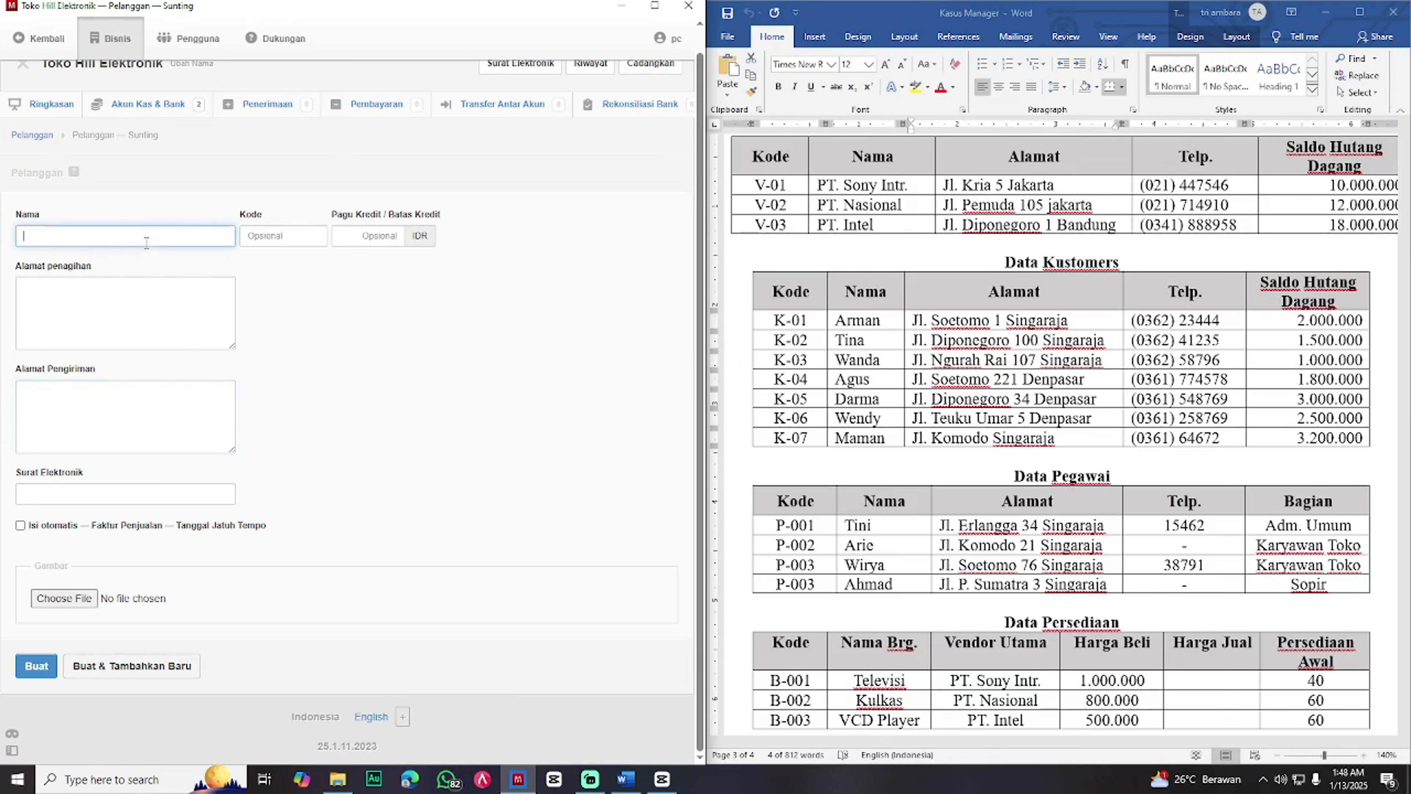
- Copy the third customer's address from Data Kustomers in Word, and enter that customer's name, capitalized, and code in Manager
left_click(923, 360)
left_click(145, 240)
type("wanda")
key("BackSpace")
key("BackSpace")
key("BackSpace")
key("BackSpace")
key("BackSpace")
type("Wanda")
left_click(274, 241)
type("K-03")
- Paste the copied address into the third customer's Alamat penagihan and Alamat Pengiriman, create the customer and start another
left_click(39, 300)
key("ctrl+v")
left_click(99, 410)
key("ctrl+v")
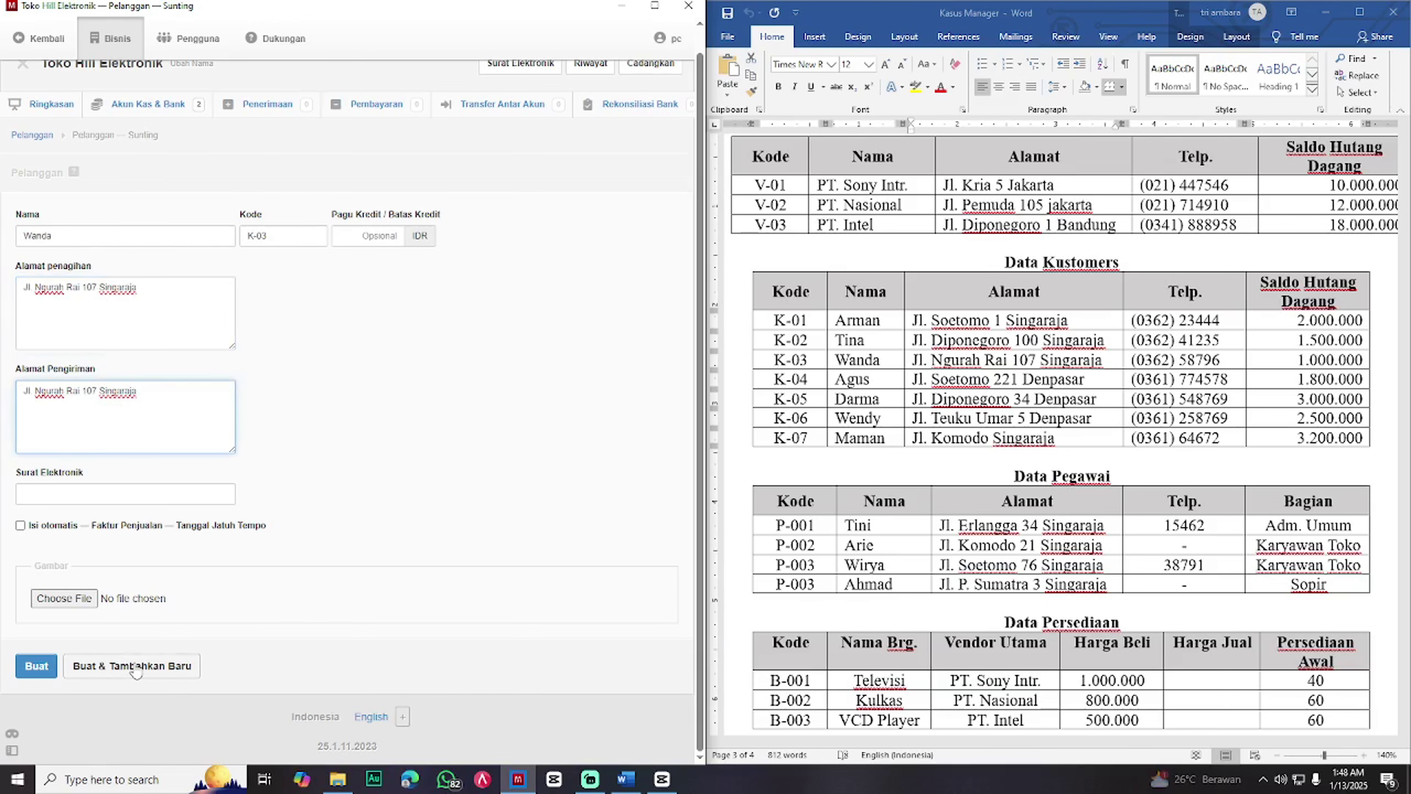
left_click(139, 666)
- Copy the fourth customer's address from Data Kustomers in Word and paste it into Alamat penagihan and Alamat Pengiriman in Manager
left_click_drag(1090, 379, 909, 379)
key("ctrl+c")
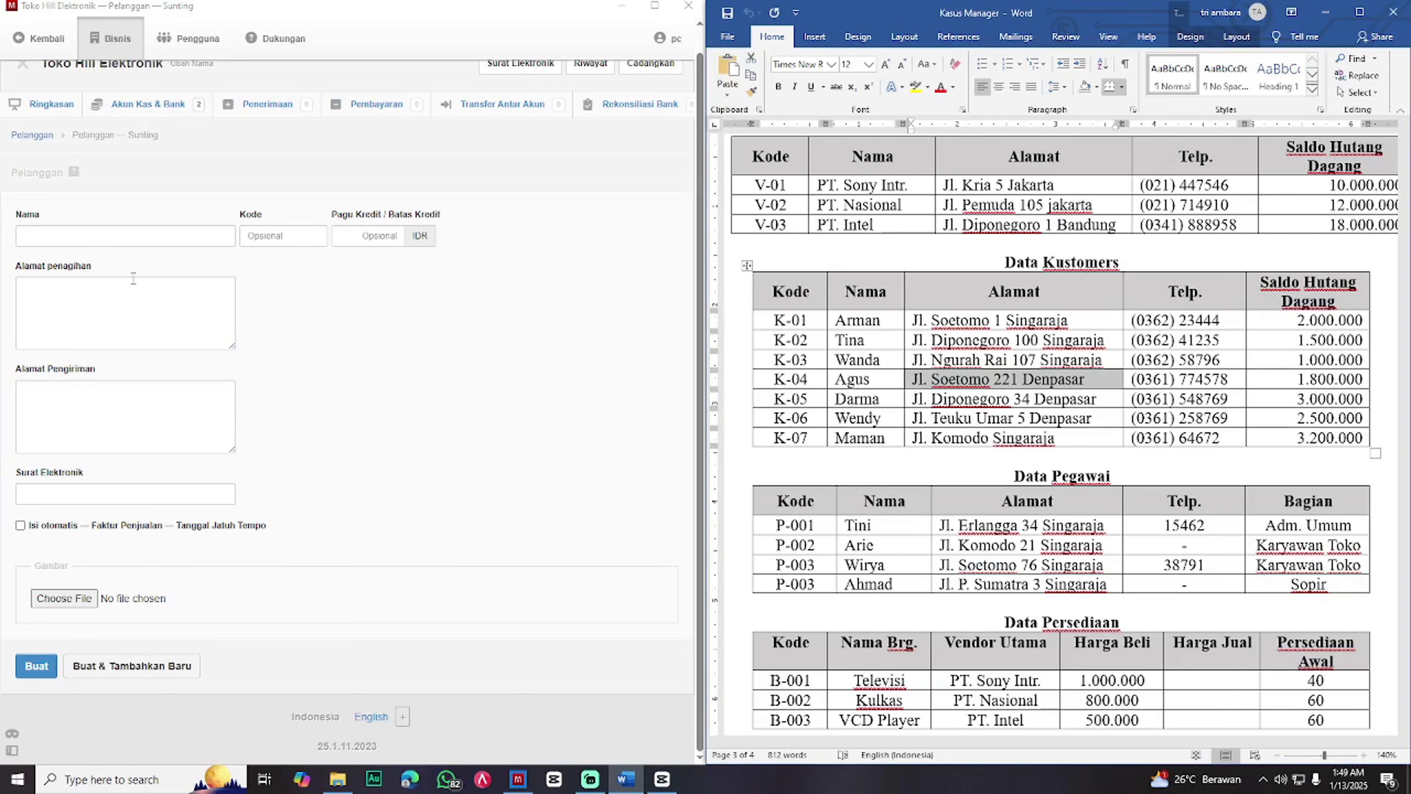
left_click(67, 311)
key("ctrl+v")
left_click(99, 411)
key("ctrl+v")
- Enter the fourth customer's name and code, create the customer and start another
left_click(102, 243)
type("Agus")
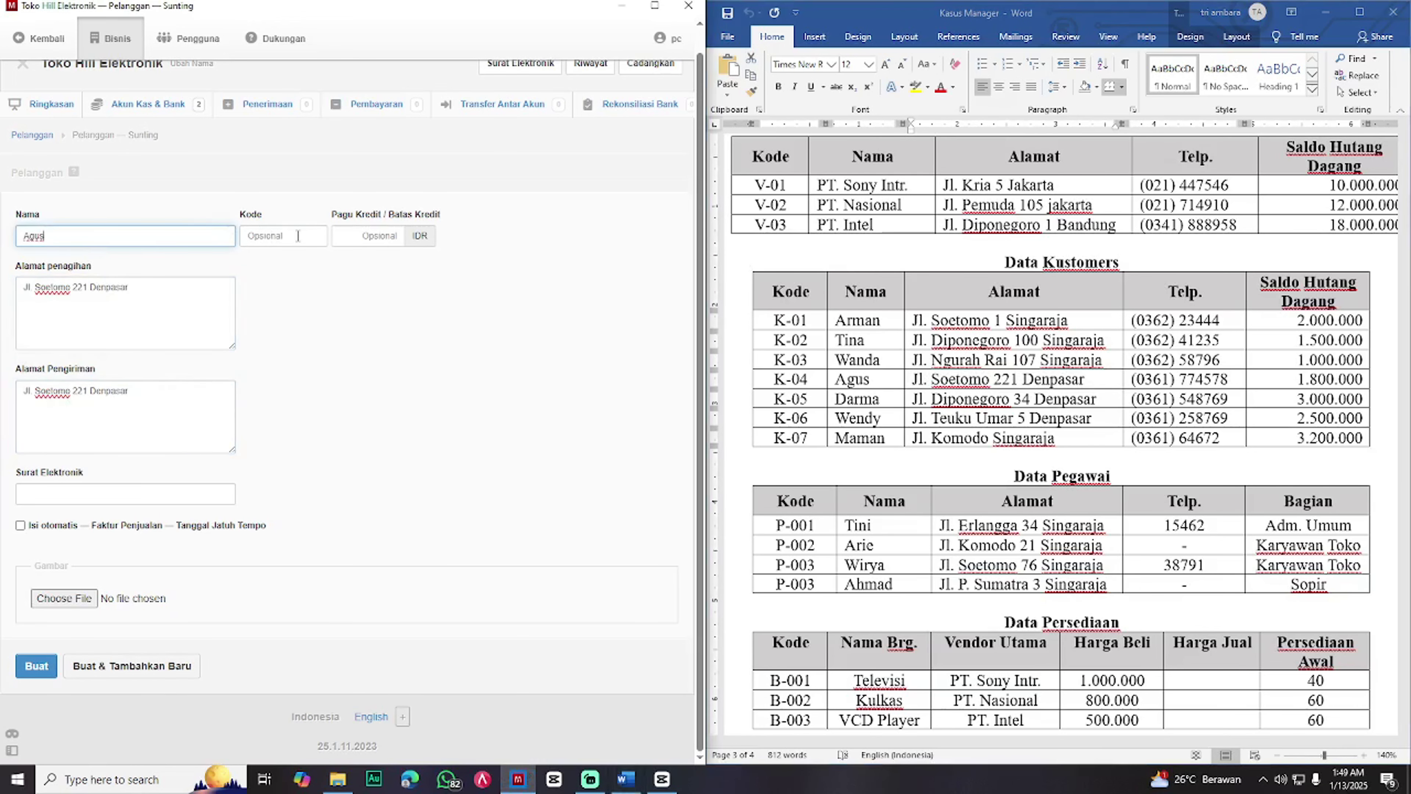
left_click(297, 239)
type("K-04")
left_click(139, 666)
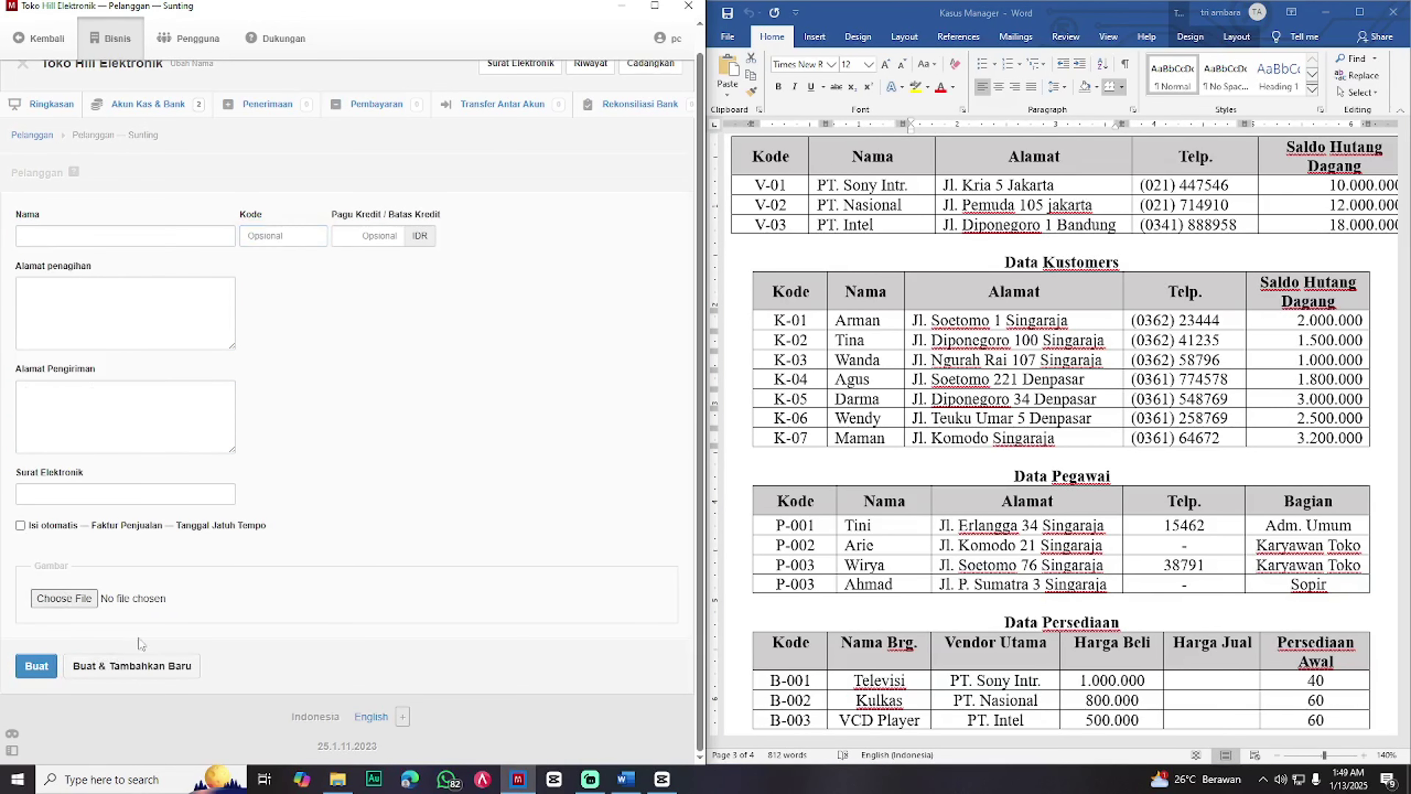
- Enter the fifth Data Kustomers customer's name and code in the new customer form
left_click(79, 237)
type("Darm")
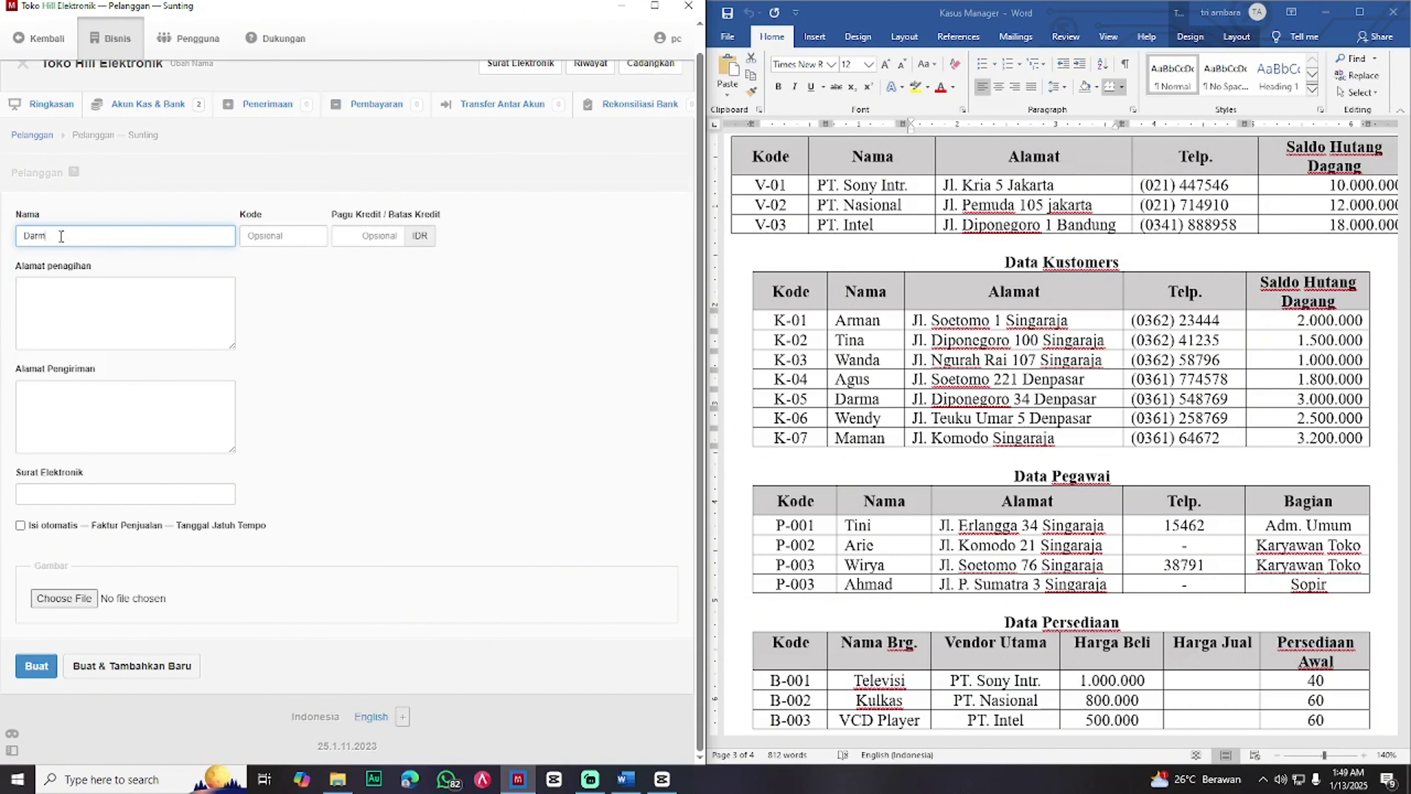
type("a")
left_click(265, 239)
type("K-05")
- Copy the fifth customer's address from Word into both address fields, create the customer and start another
left_click(919, 399)
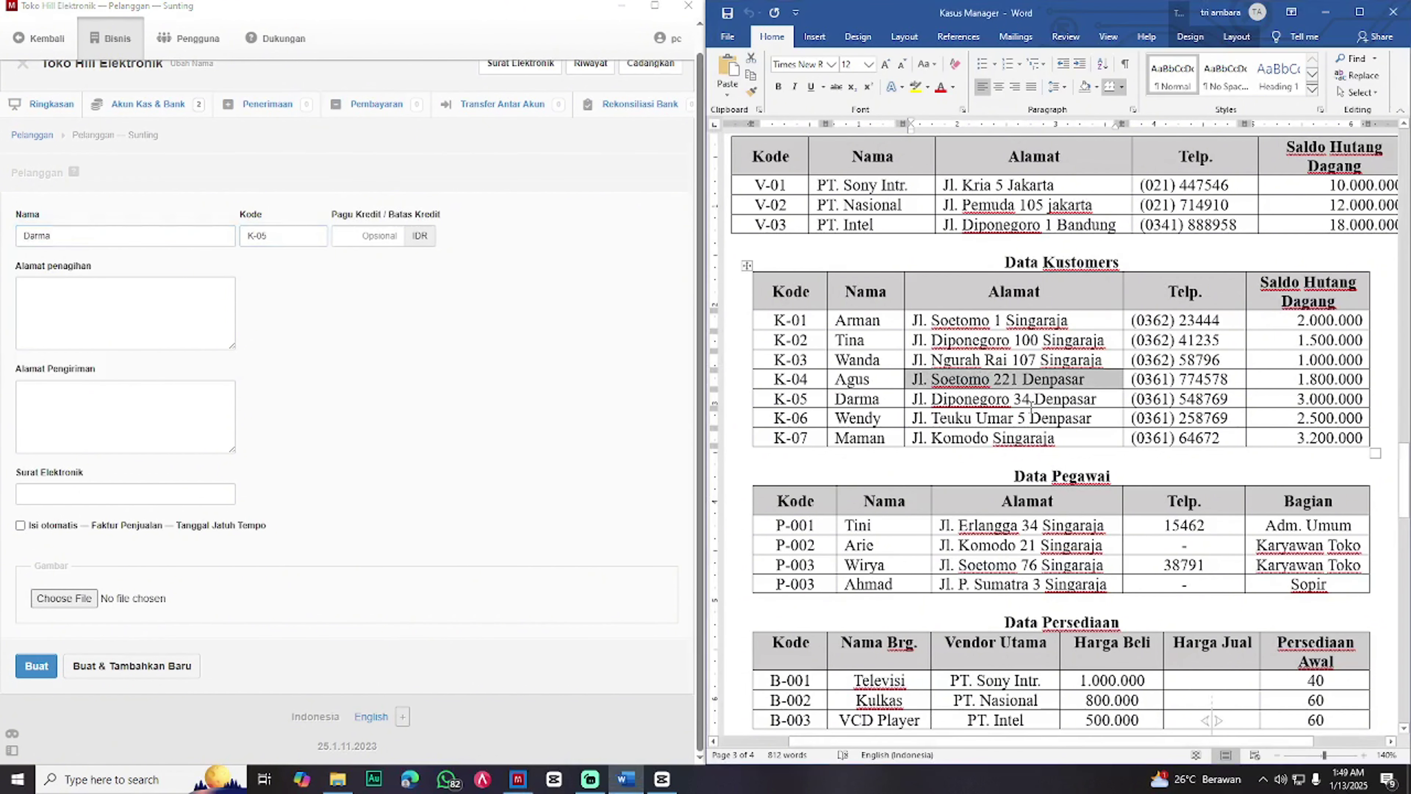
mouse_move(914, 398)
left_mouse_down()
mouse_move(1103, 416)
mouse_move(1106, 401)
mouse_move(913, 421)
left_mouse_up()
key("ctrl+c")
left_click(120, 343)
key("ctrl+v")
left_click(125, 417)
key("ctrl+v")
left_click(131, 665)
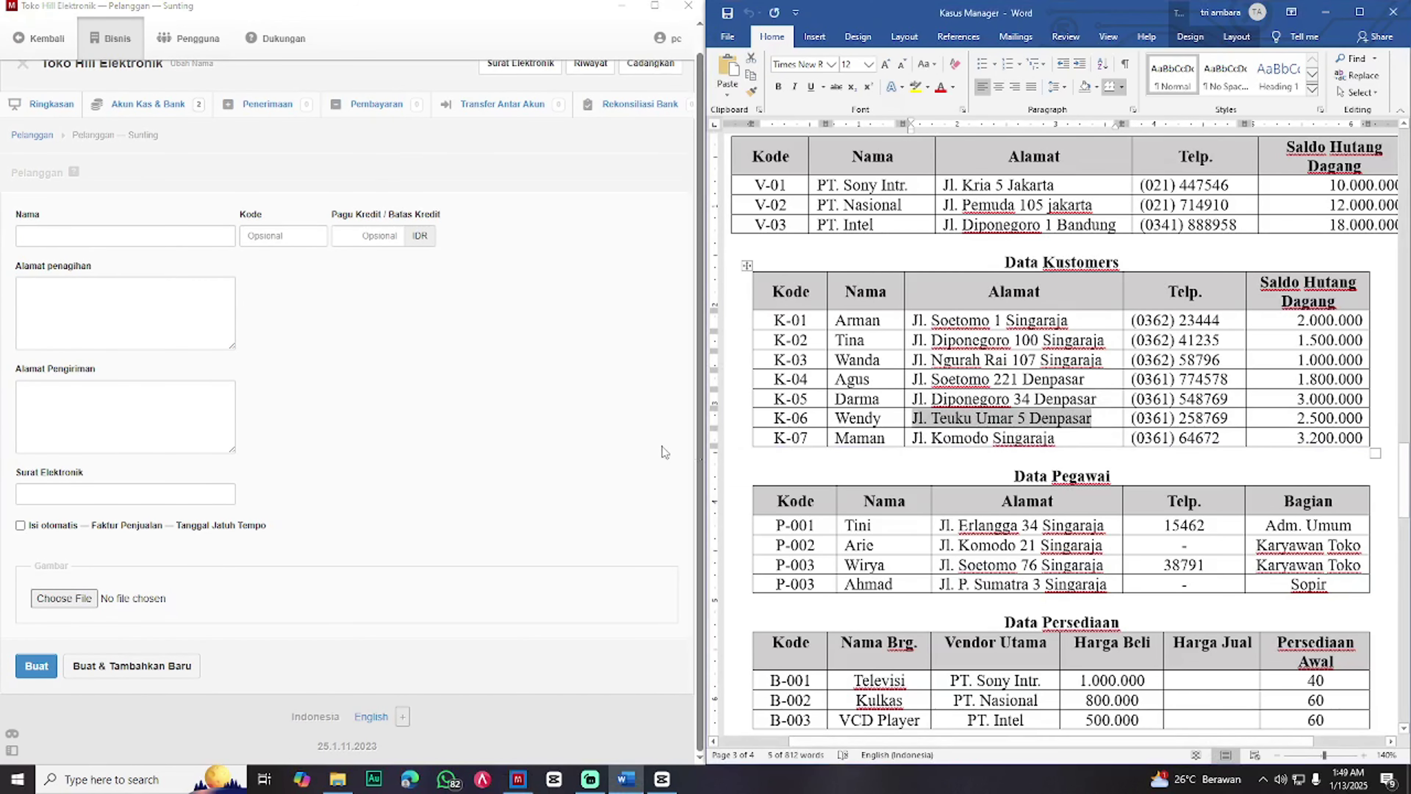
- Copy the sixth customer's address from Word and paste it into Alamat penagihan and Alamat Pengiriman in Manager
key("ctrl+c")
left_click(120, 311)
key("ctrl+v")
left_click(125, 417)
key("ctrl+v")
- Enter the sixth customer's name and code, create the customer and start another
left_click(171, 237)
type("W")
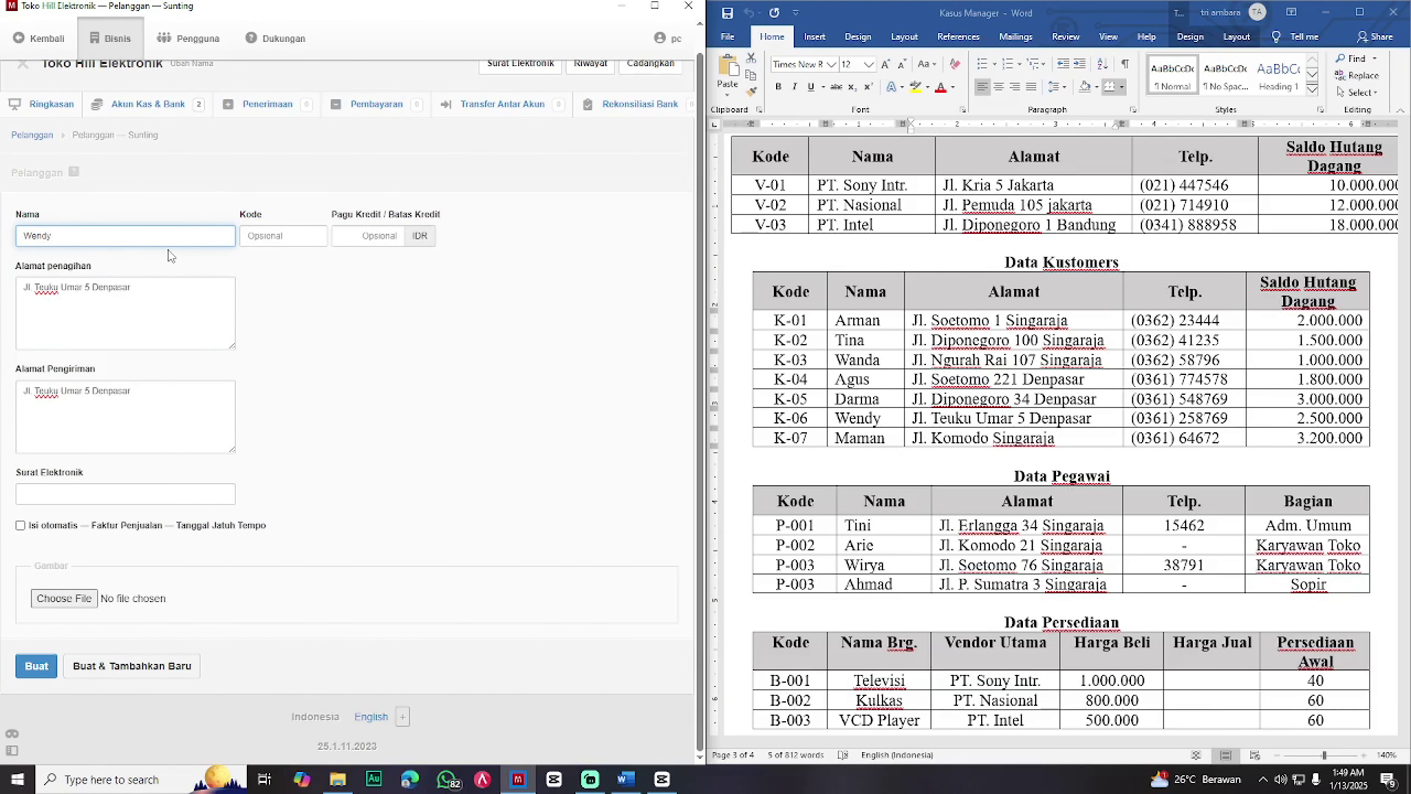
left_click(286, 240)
type("K-06")
left_click(132, 665)
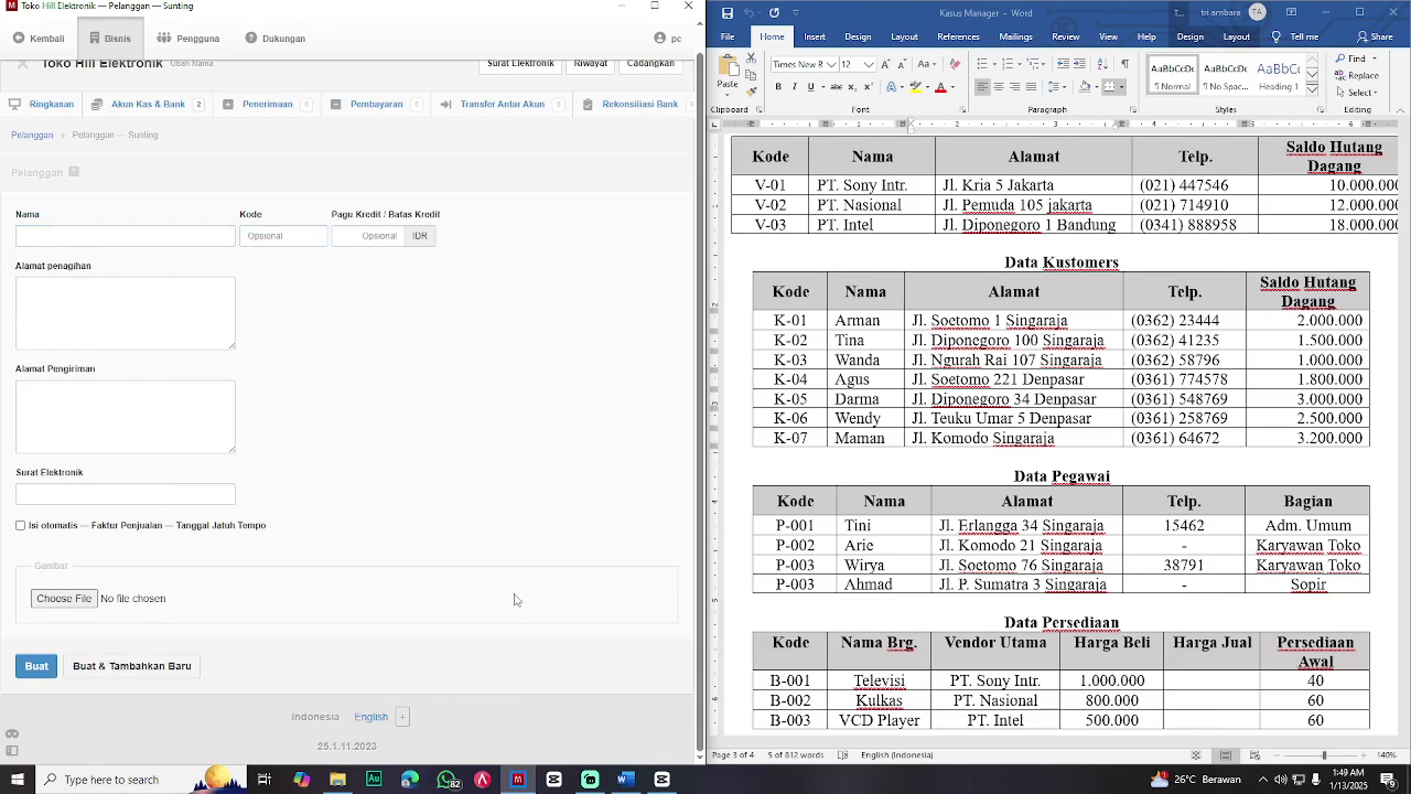
- Copy the seventh customer's address from Word and paste it into Alamat penagihan and Alamat Pengiriman in Manager
left_click_drag(1054, 438, 910, 438)
key("ctrl+c")
left_click(66, 311)
key("ctrl+v")
left_click(66, 388)
key("ctrl+v")
- Enter the seventh customer's name and code, and create this last customer without starting another
left_click(83, 235)
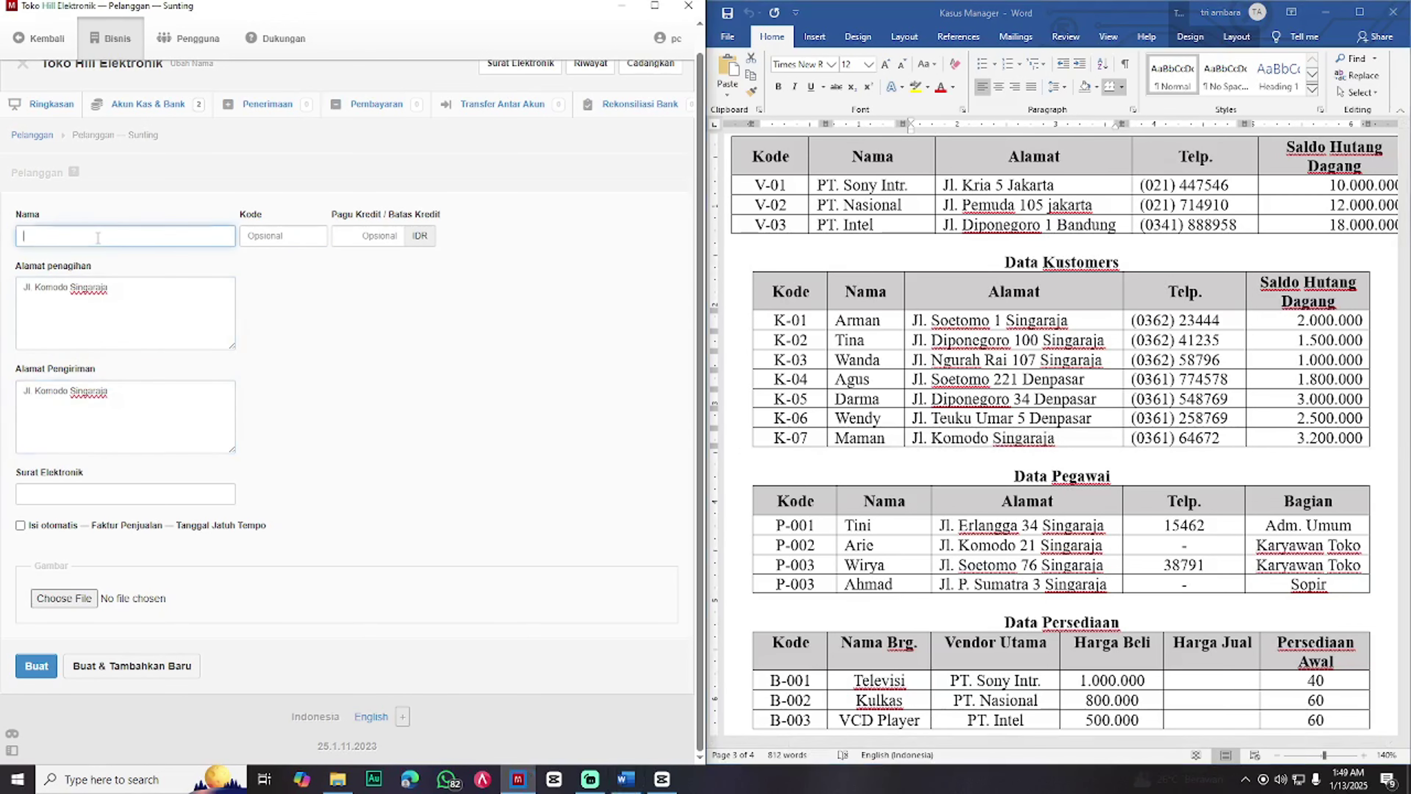
type("Maman")
left_click(261, 239)
type("K-0")
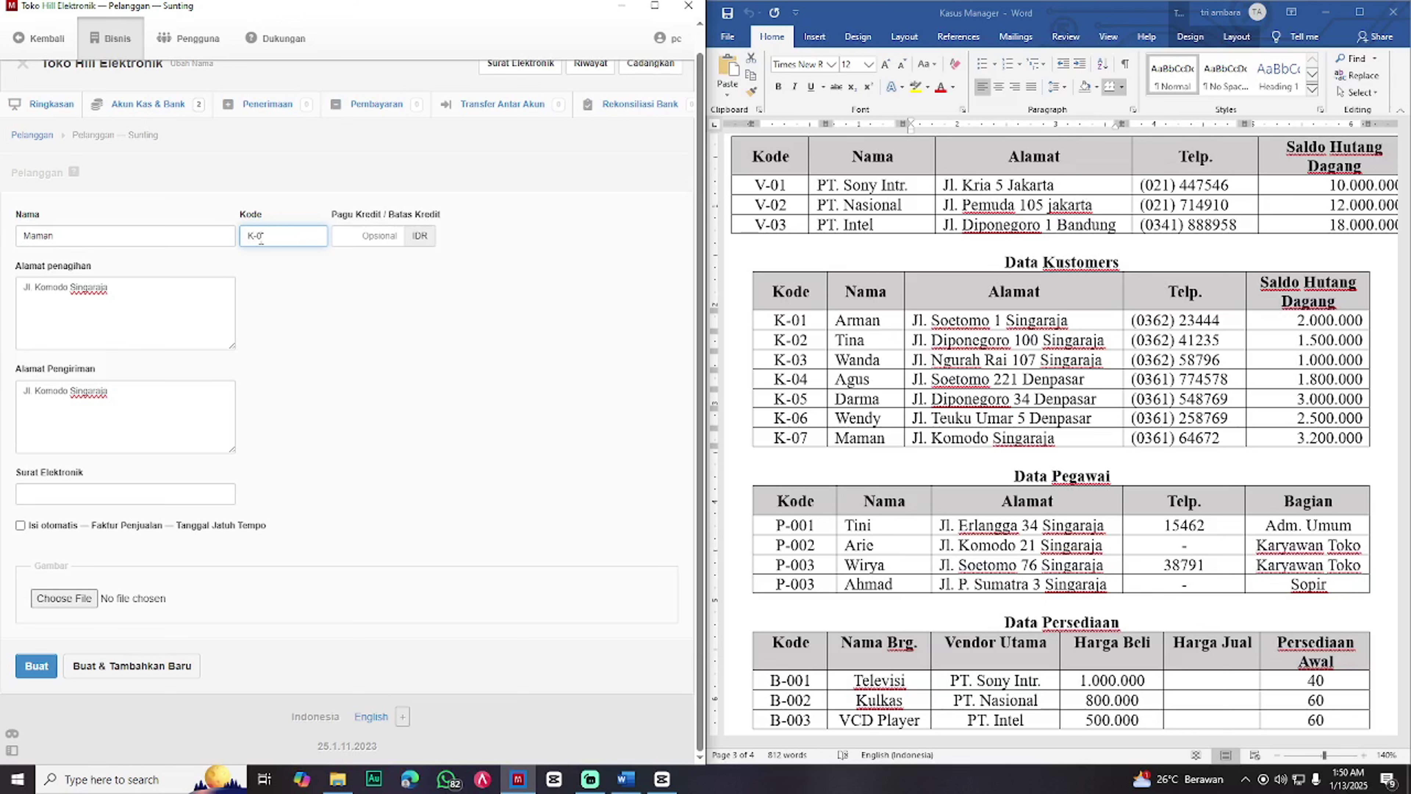
type("7")
left_click(37, 666)
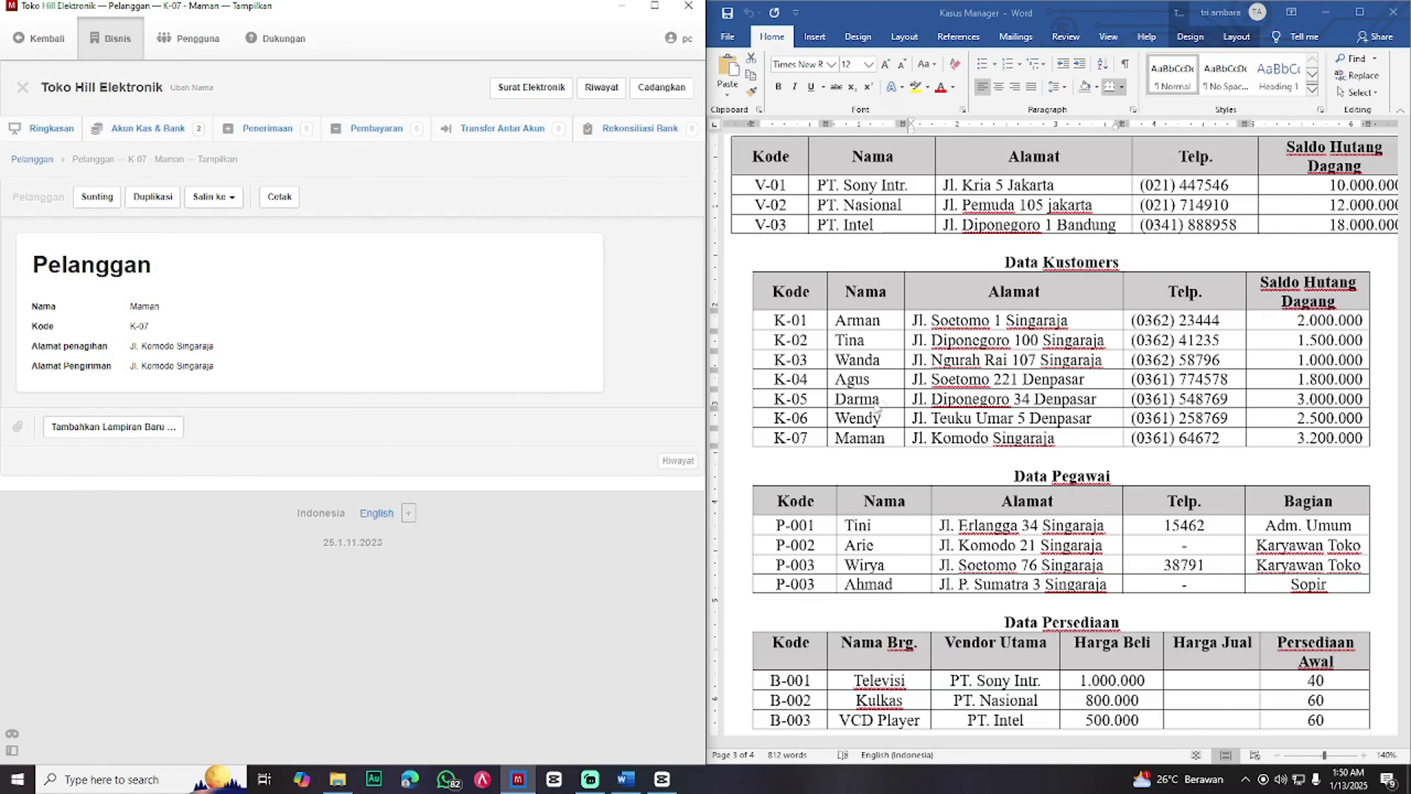
- Maximize Manager, start a new sales invoice (Faktur Penjualan) and set its Tanggal diterbitkan to 31-12-2020
left_click(654, 5)
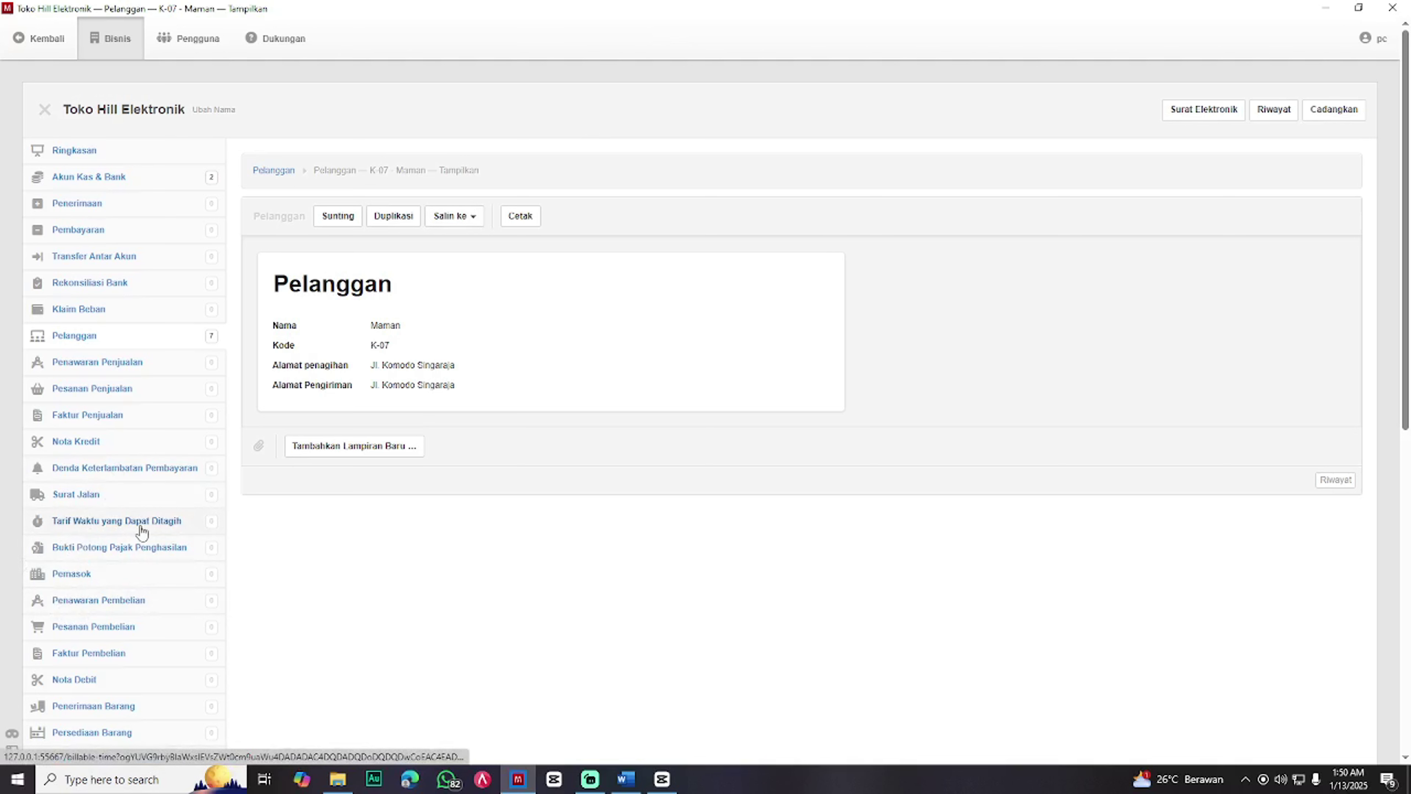
left_click(125, 419)
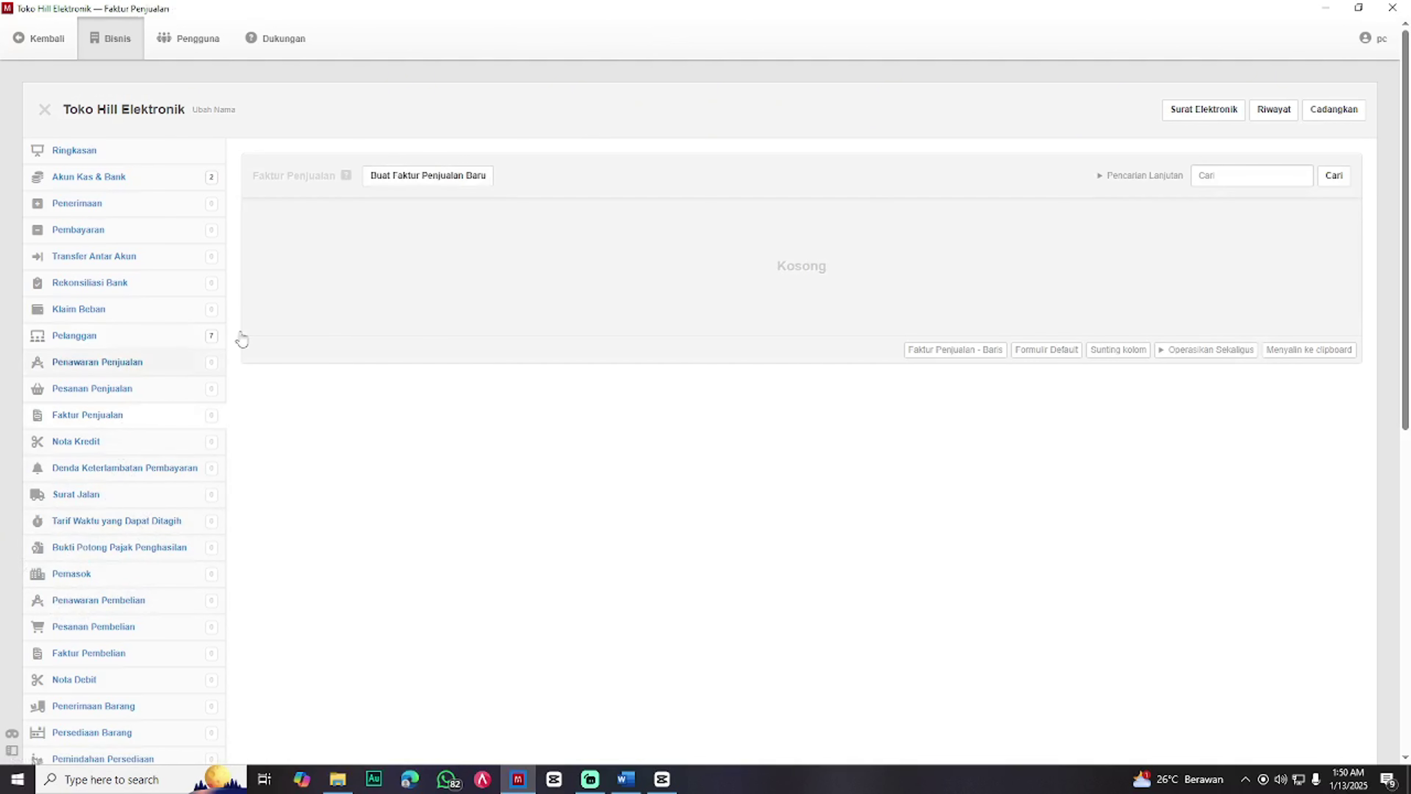
left_click(442, 176)
left_click(302, 280)
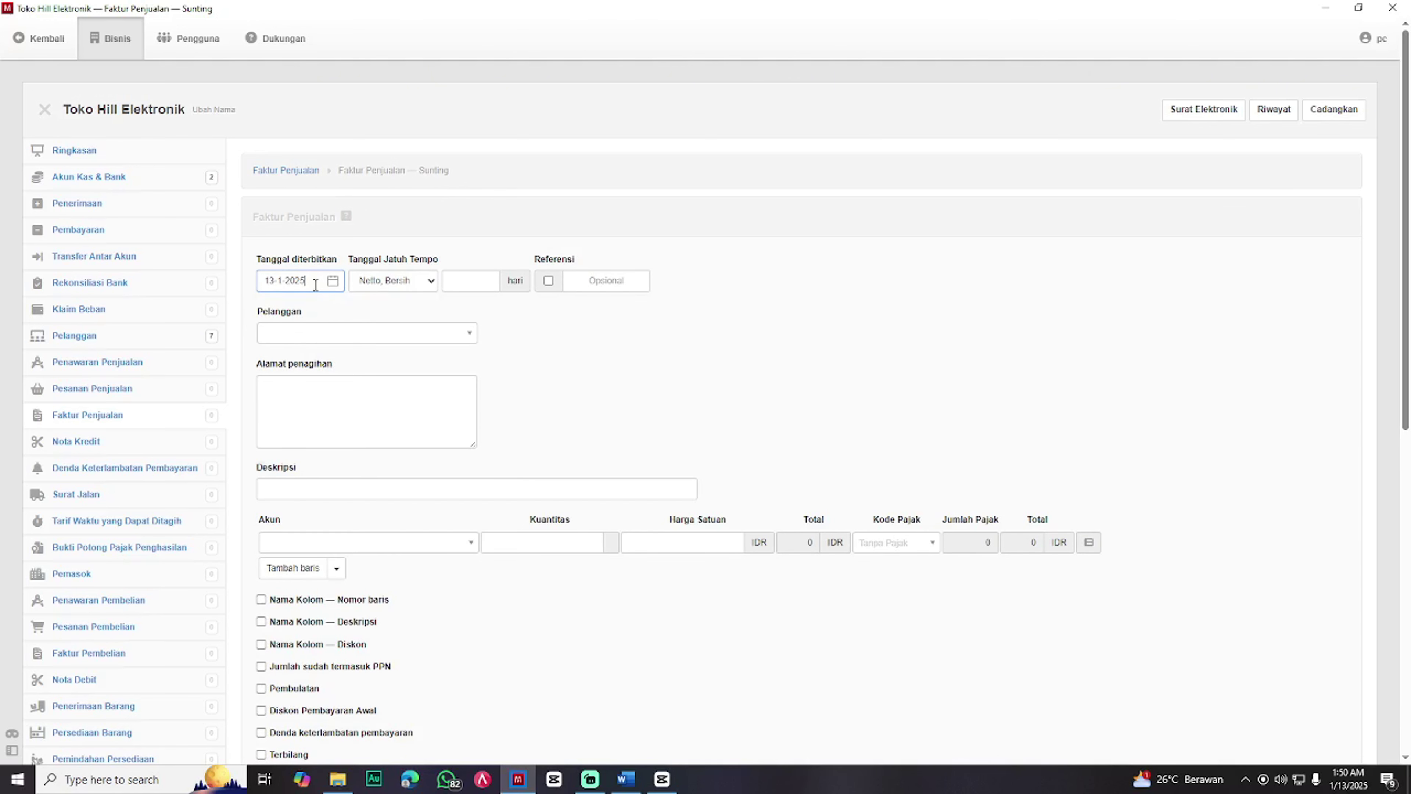
key("BackSpace")
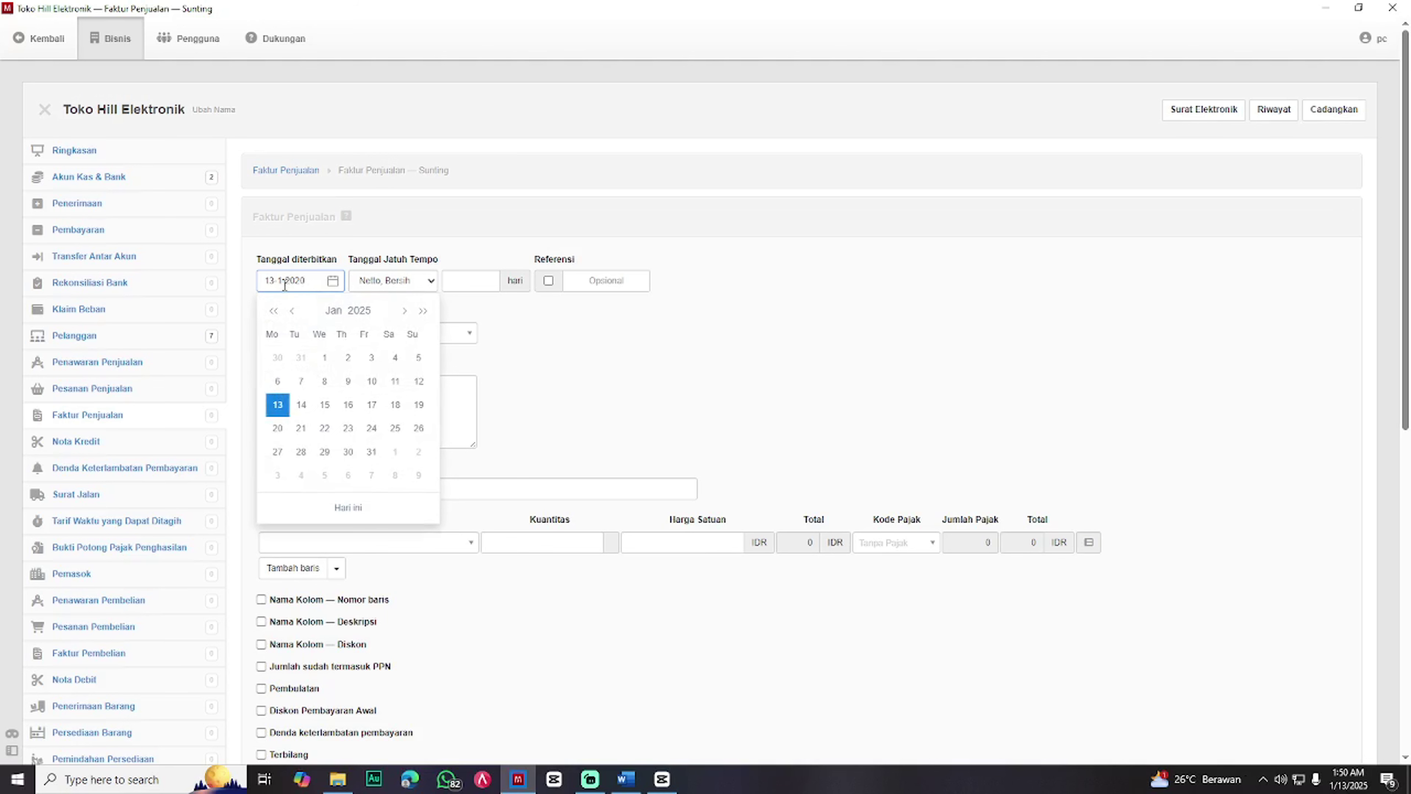
type("2")
key("BackSpace")
key("BackSpace")
type("31")
left_click(650, 397)
- Choose the first customer as the invoice's Pelanggan and enter the description Saldo Awal
left_click(425, 332)
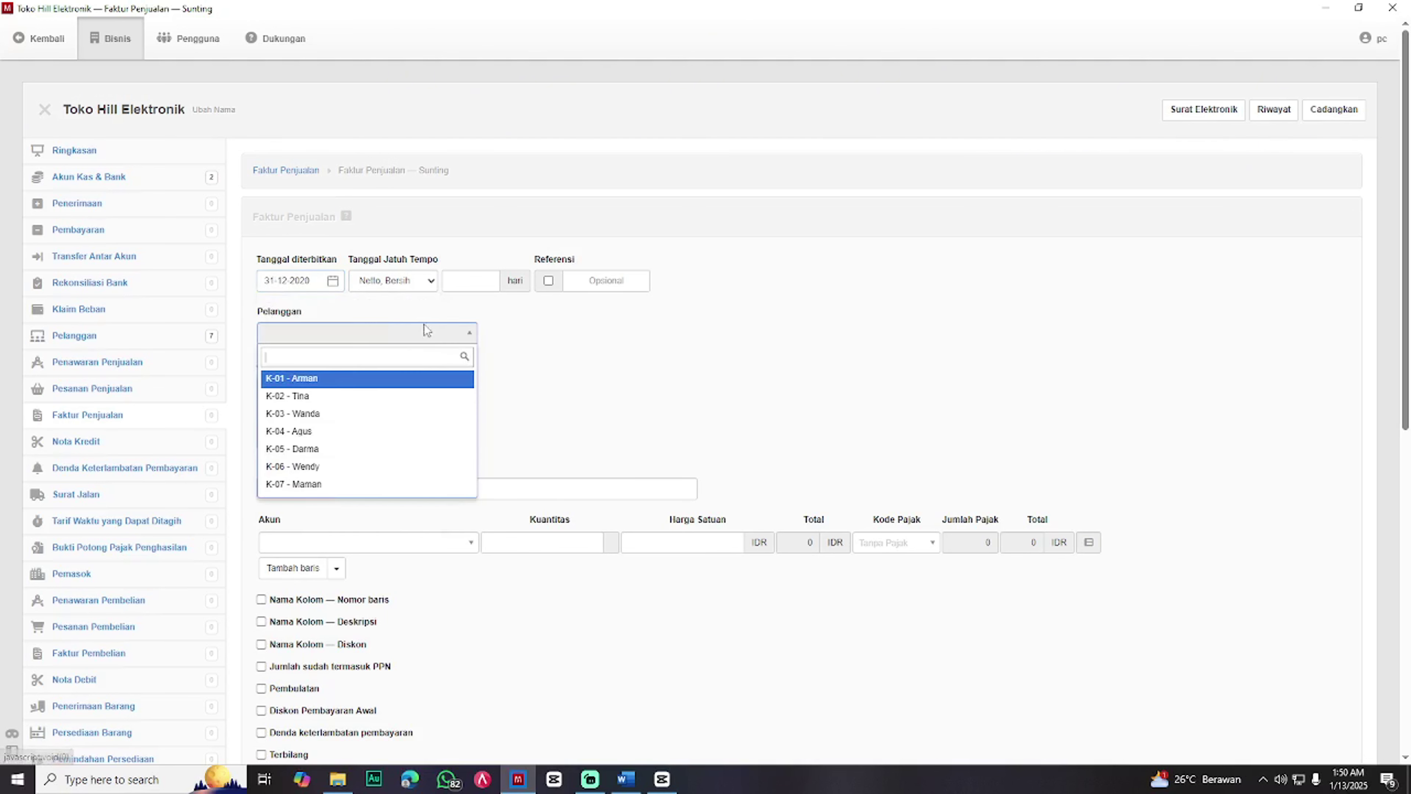
left_click(340, 378)
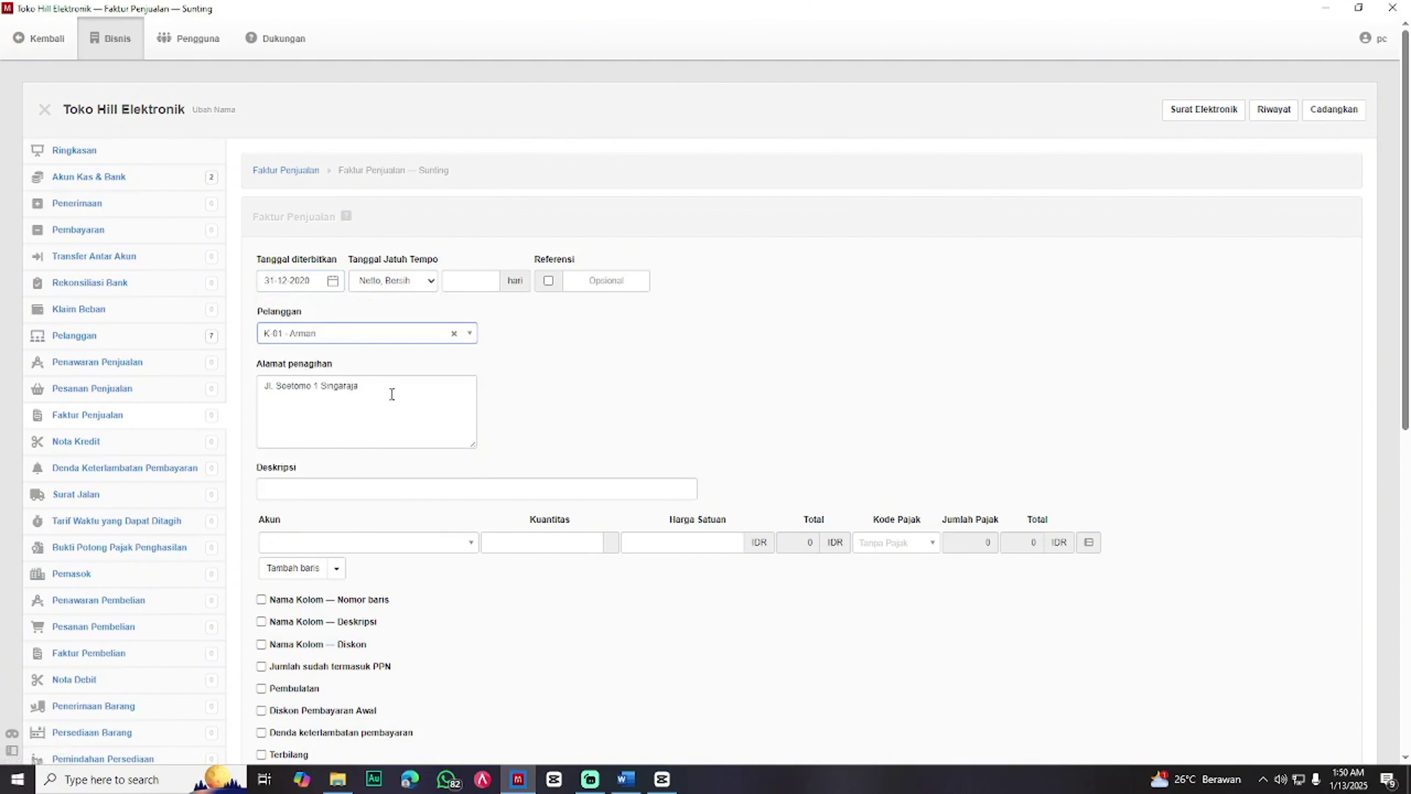
left_click(415, 485)
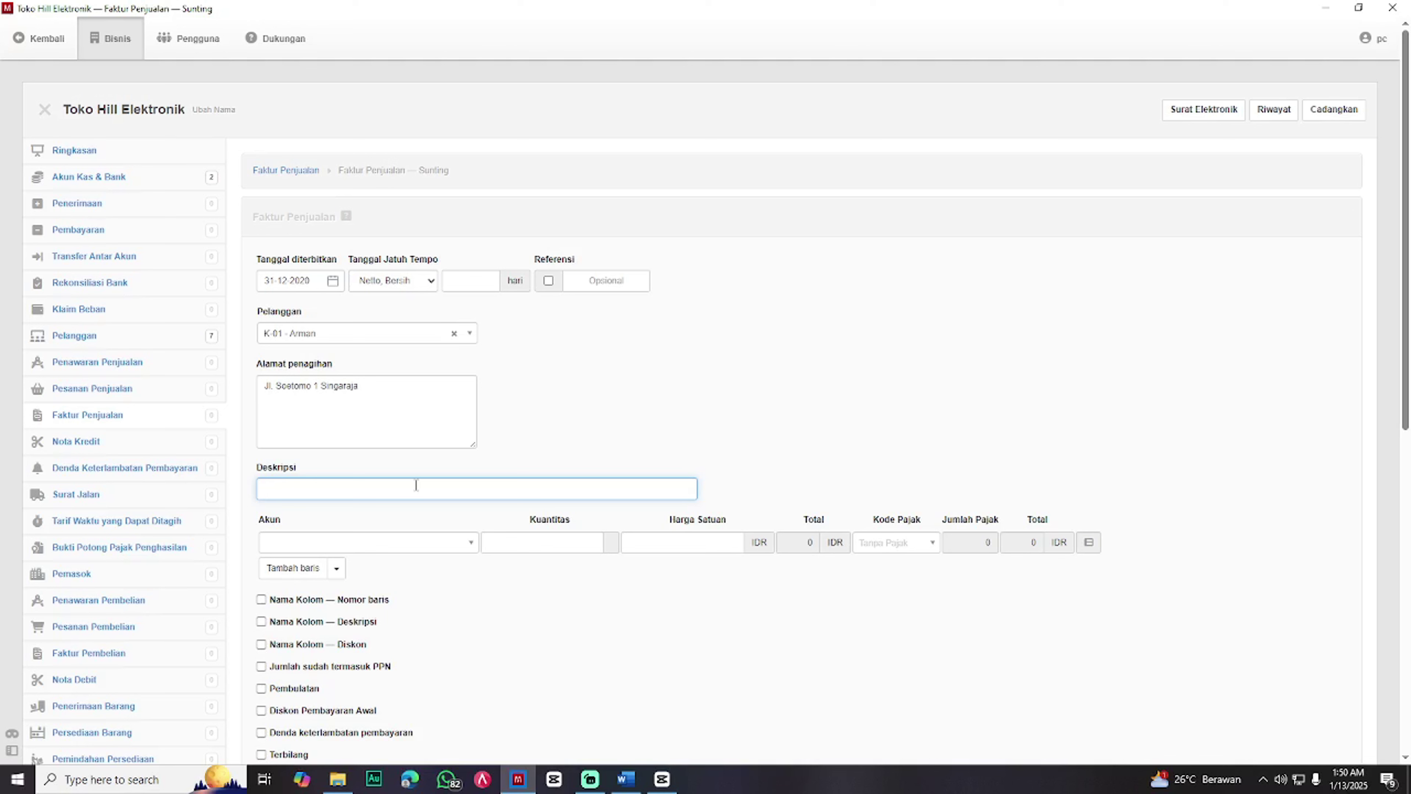
type("Saldo Awal")
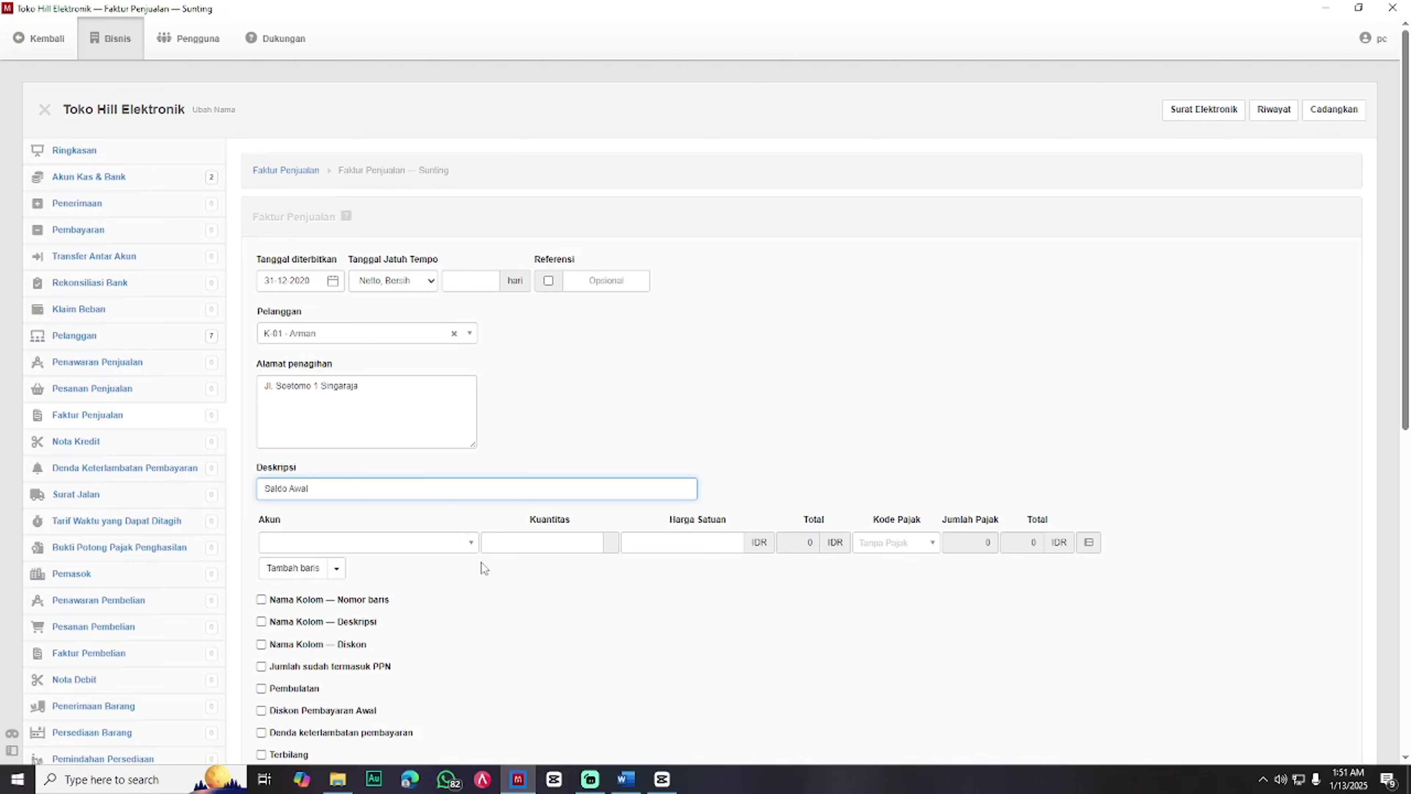
- Fill the invoice line with account Laba ditahan and Harga Satuan 2000000, referring to Word alongside, then create the invoice and start another
left_click(466, 542)
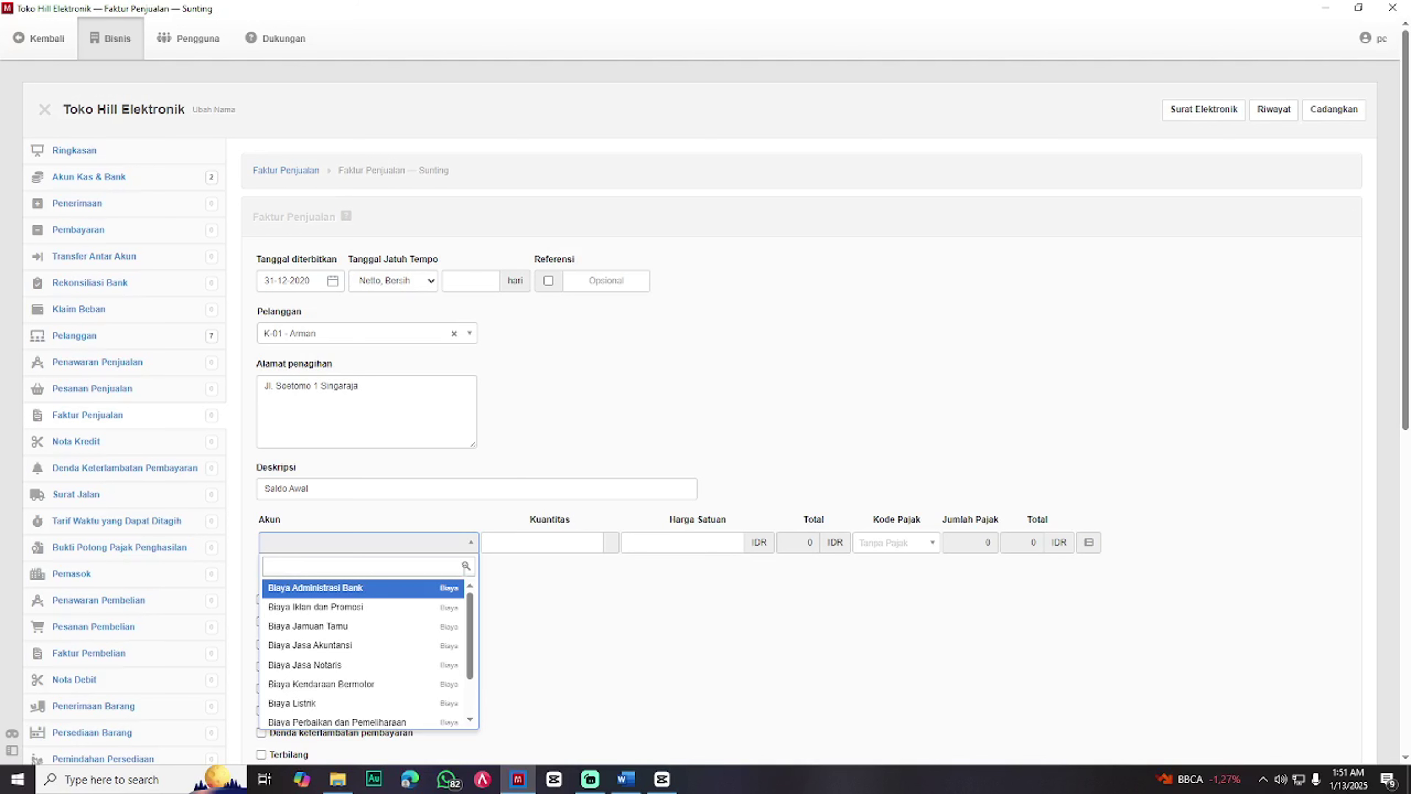
type("Laba")
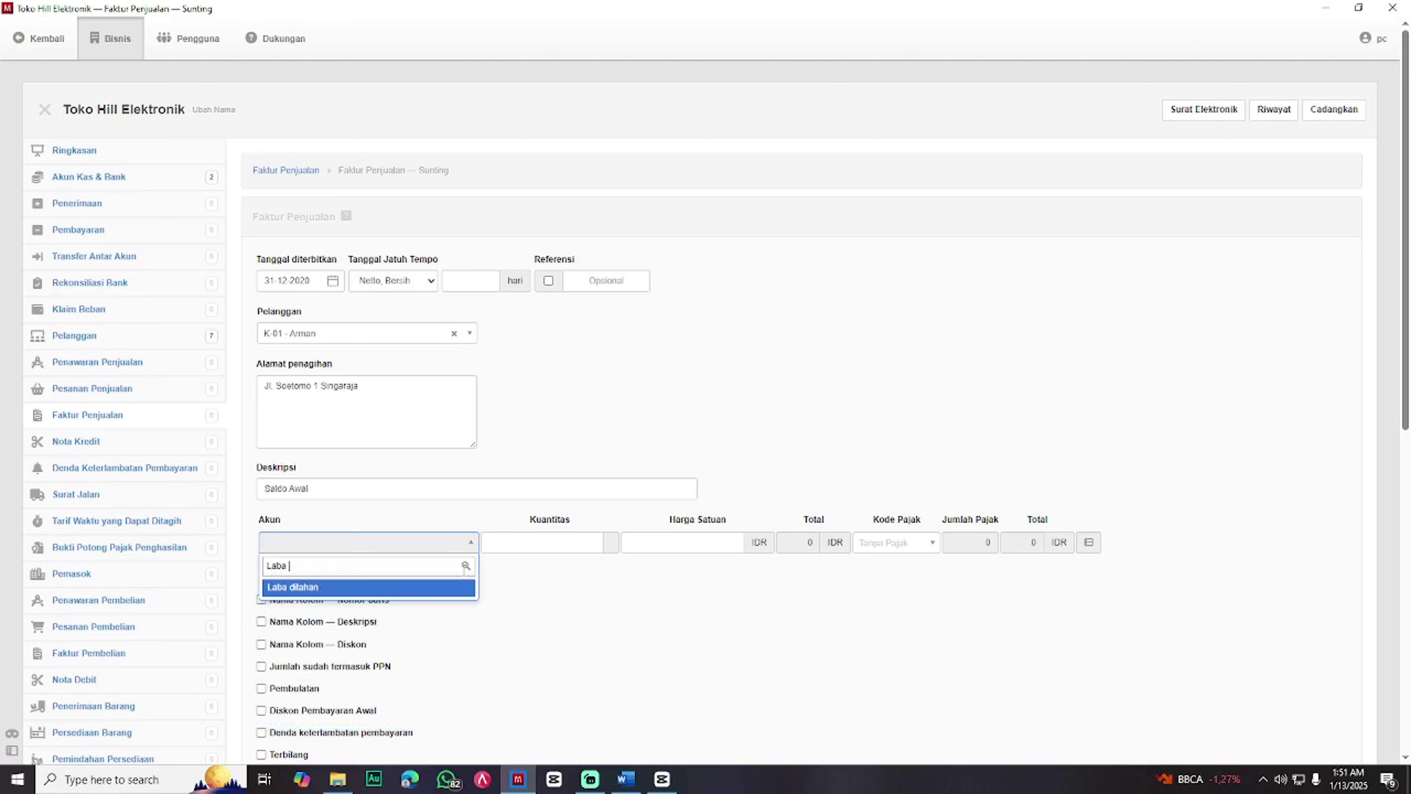
left_click(410, 588)
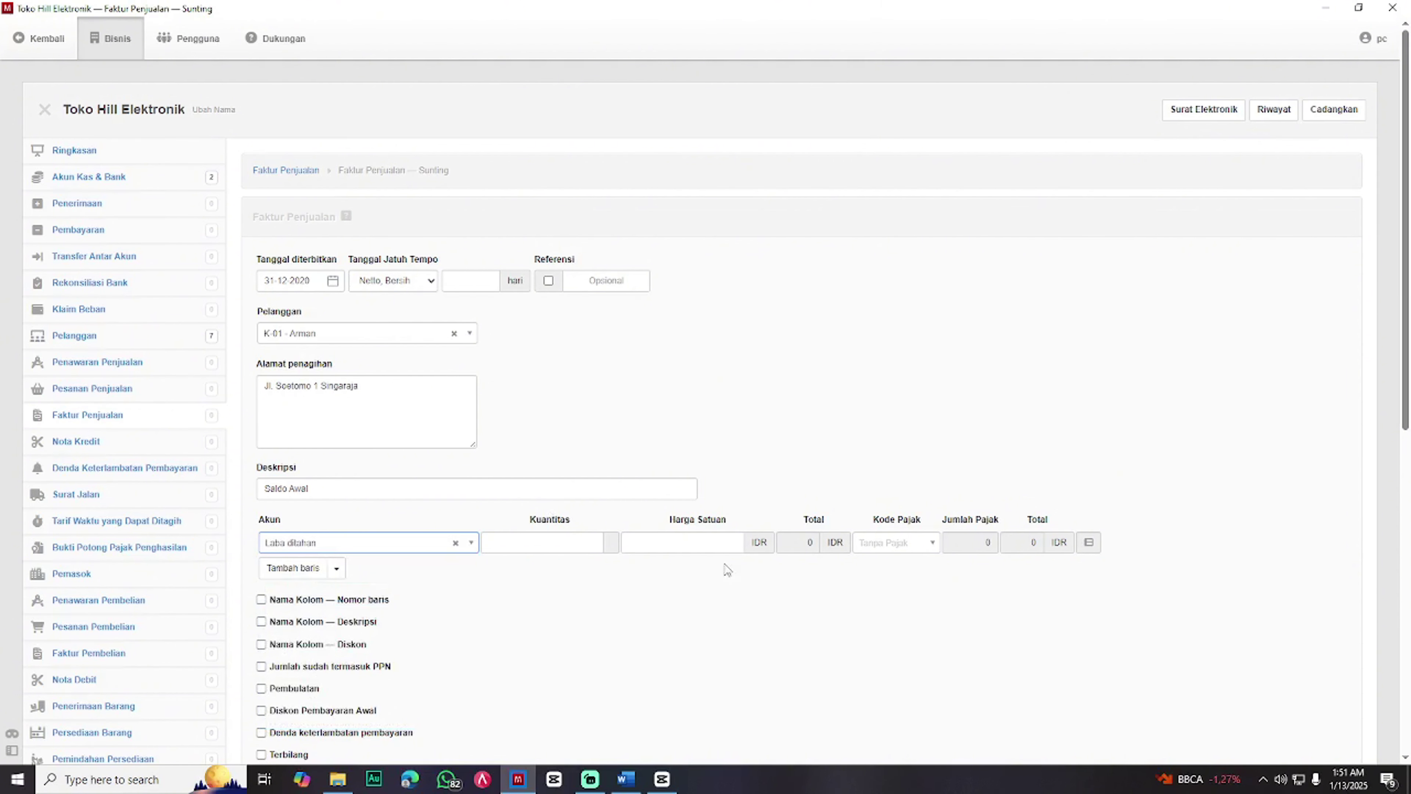
left_click(717, 548)
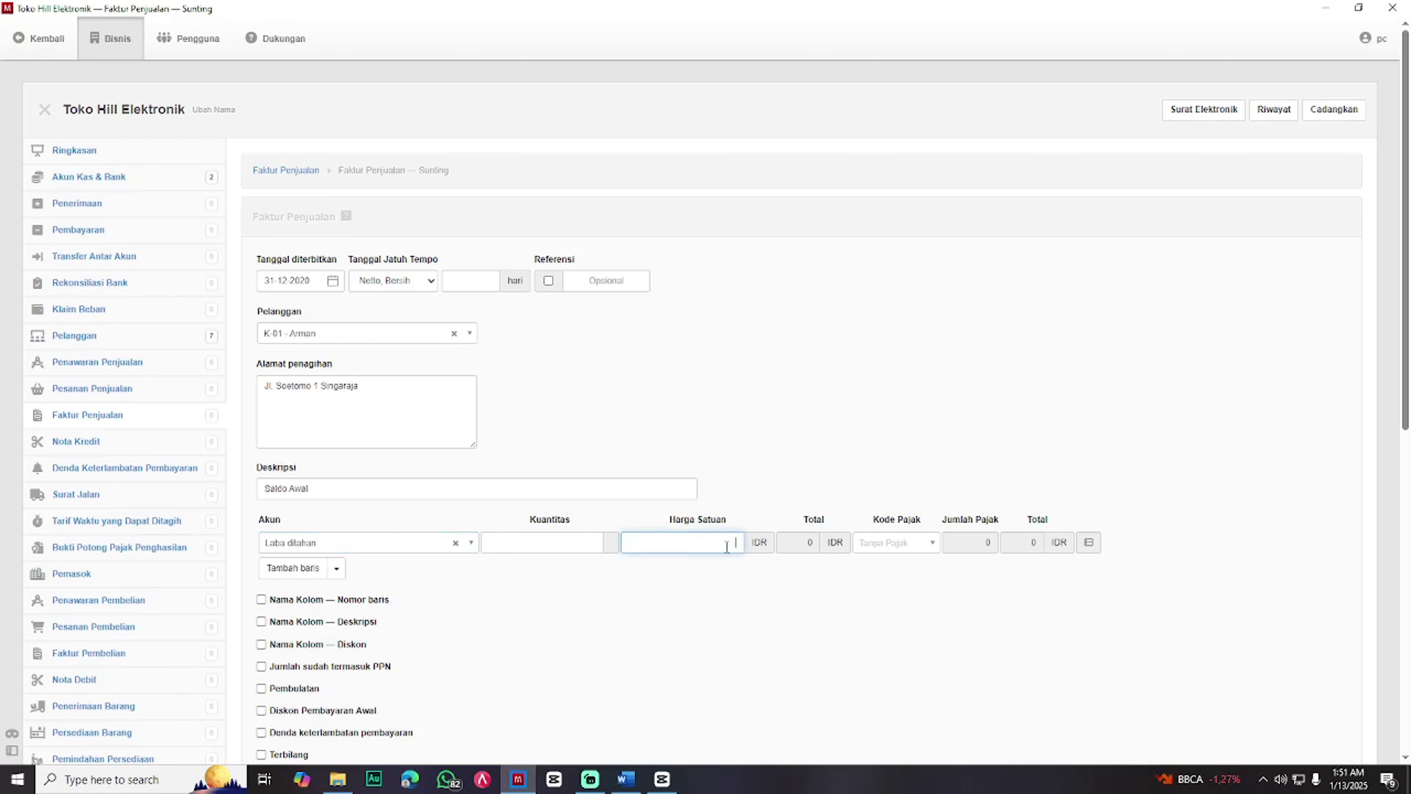
key("super+Left")
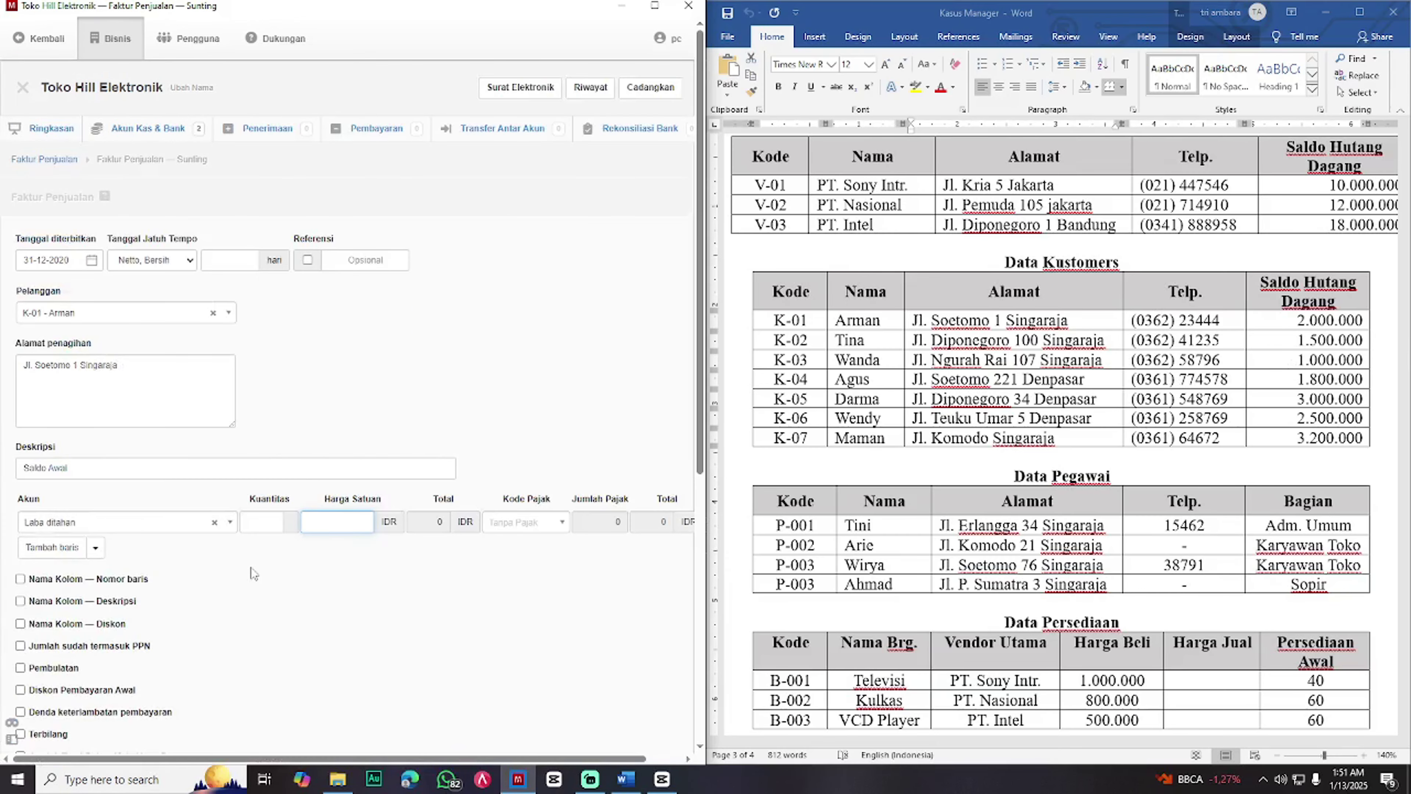
type("2000000")
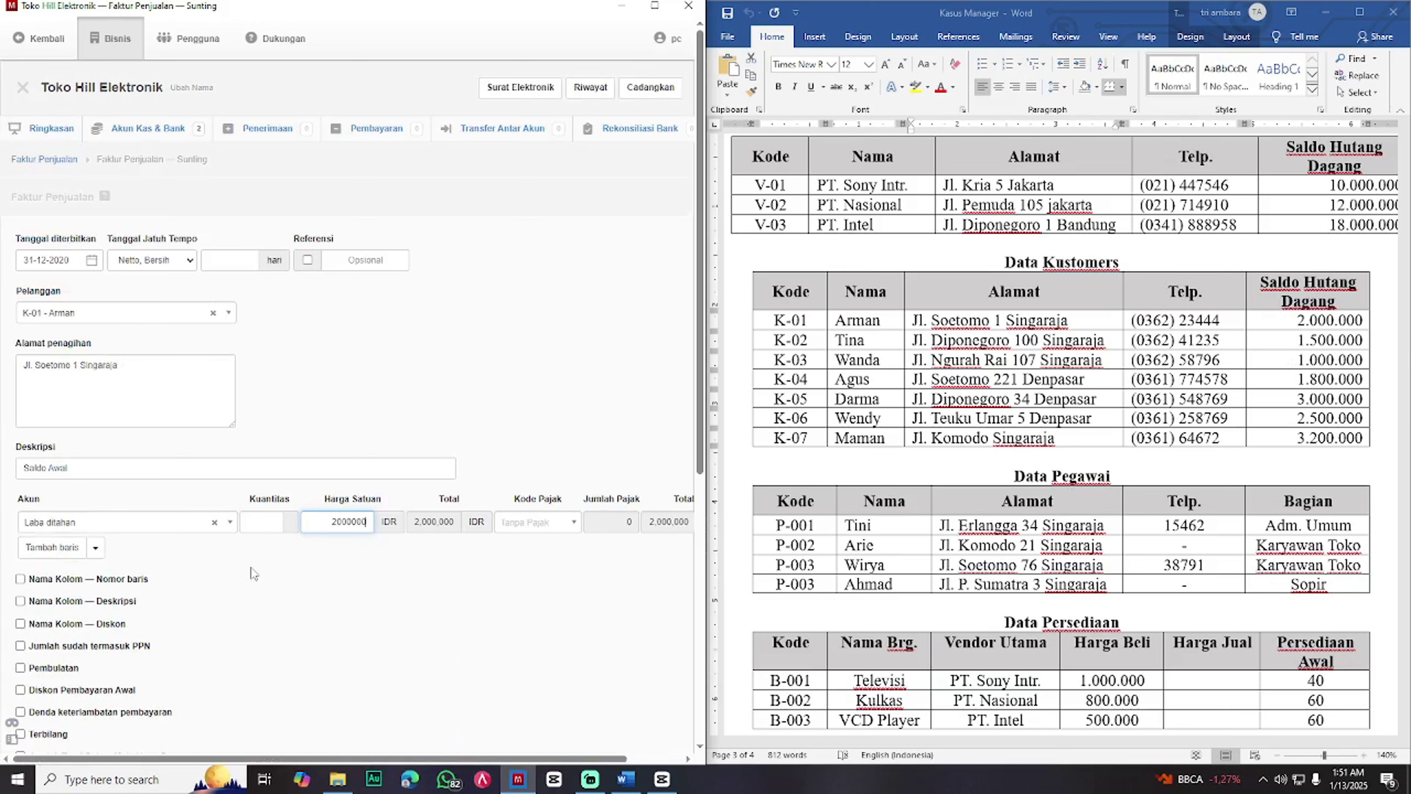
scroll(255, 564, "down", 2)
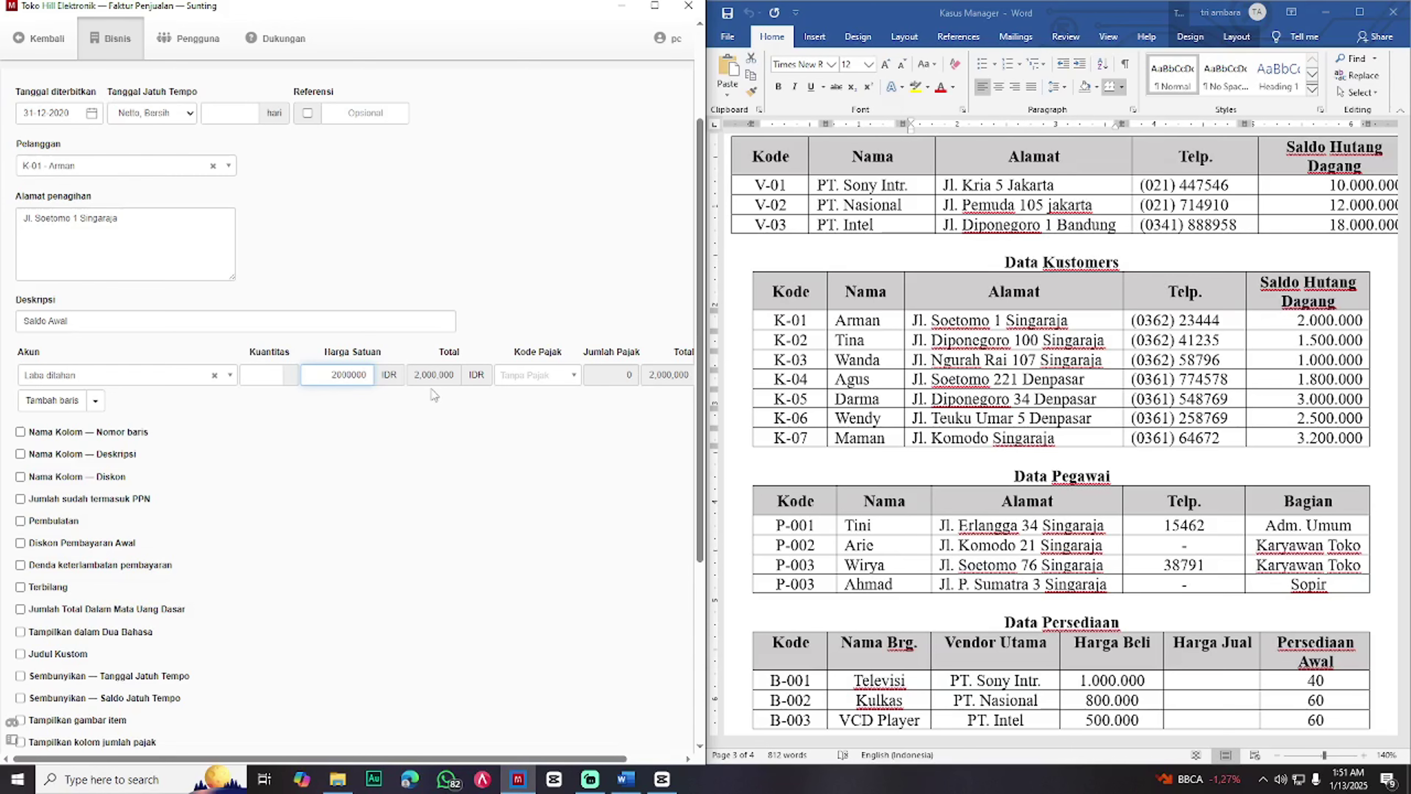
scroll(383, 476, "down", 4)
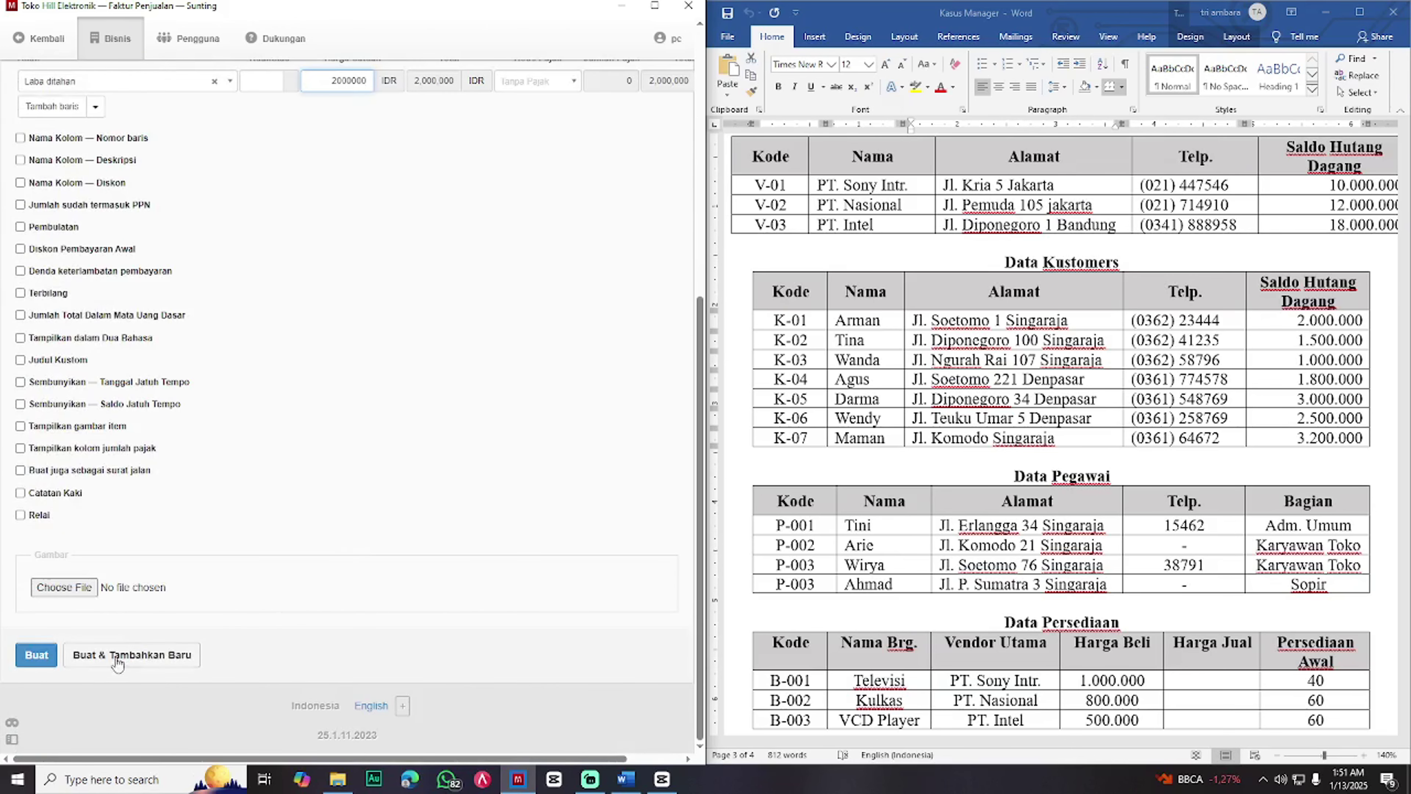
left_click(132, 666)
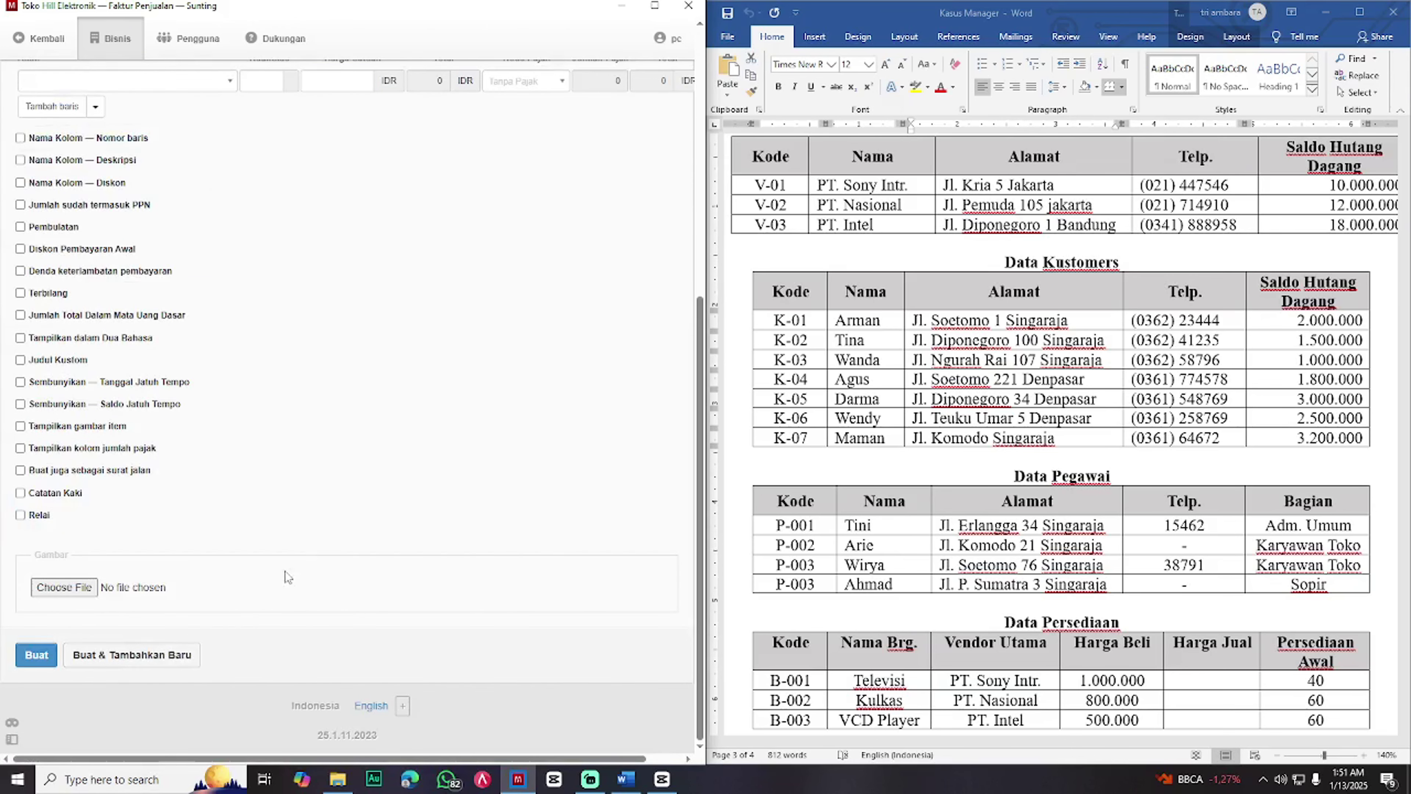
- Date the new invoice 31-12-2020 for the second customer, and enter the description Saldo Awal and copy it
scroll(389, 436, "up", 3)
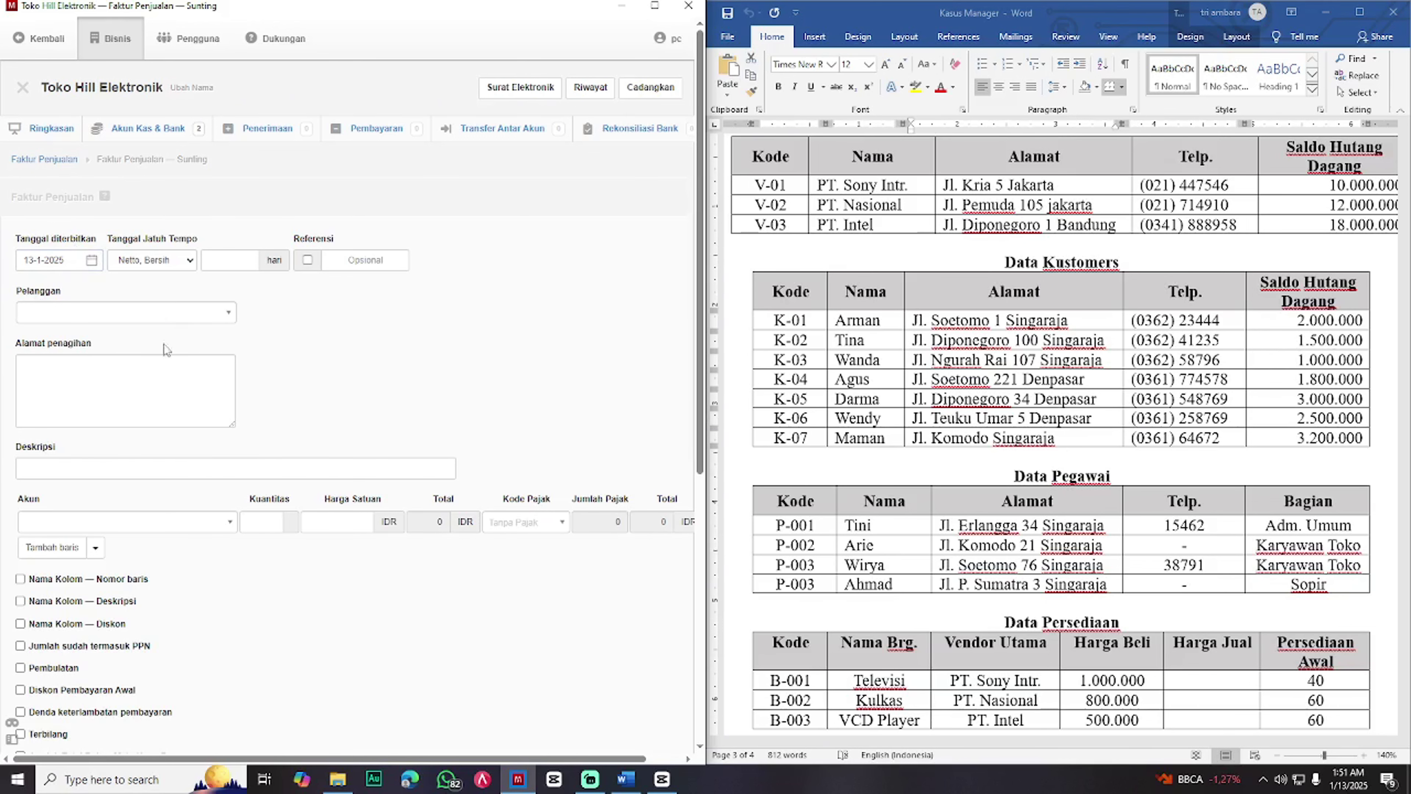
scroll(229, 389, "down", 1)
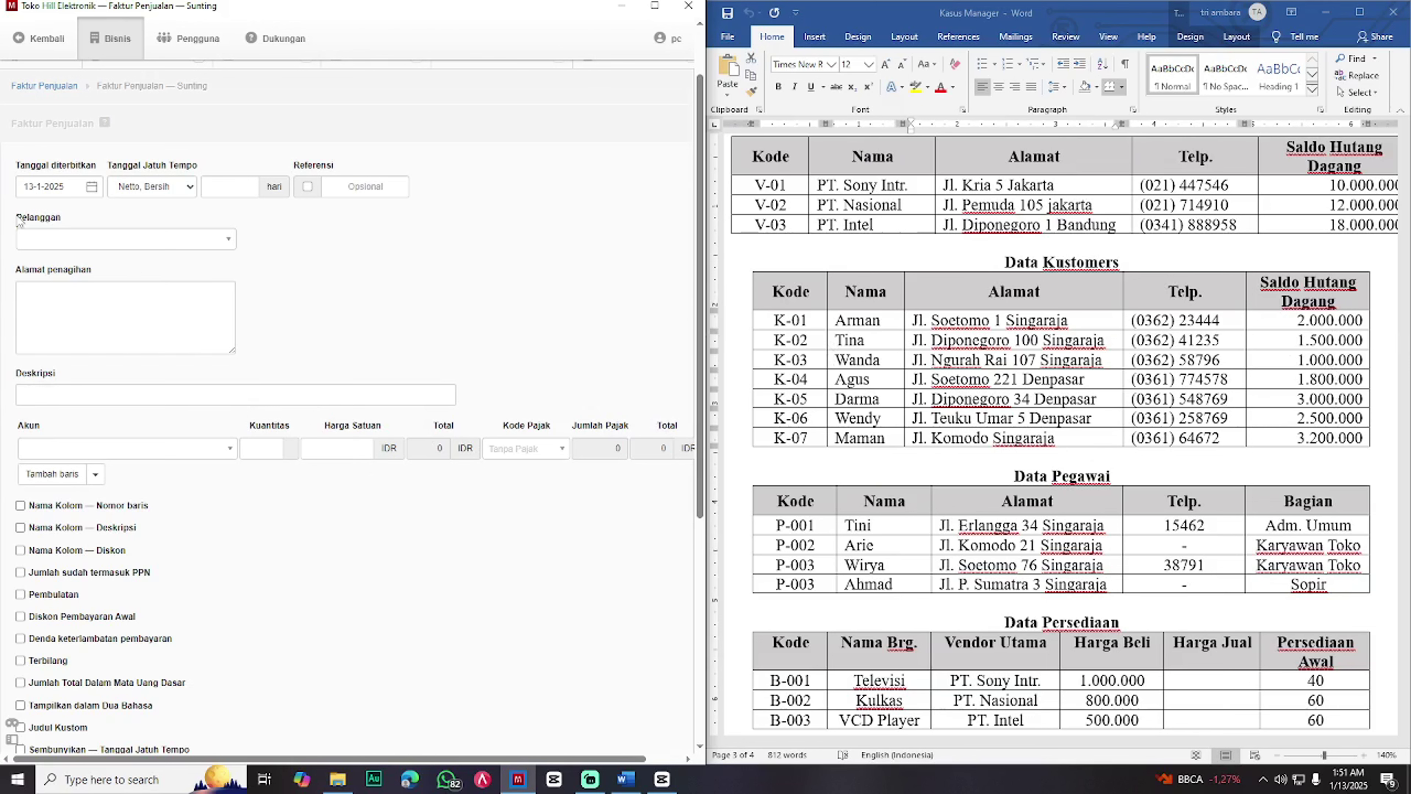
left_click(84, 193)
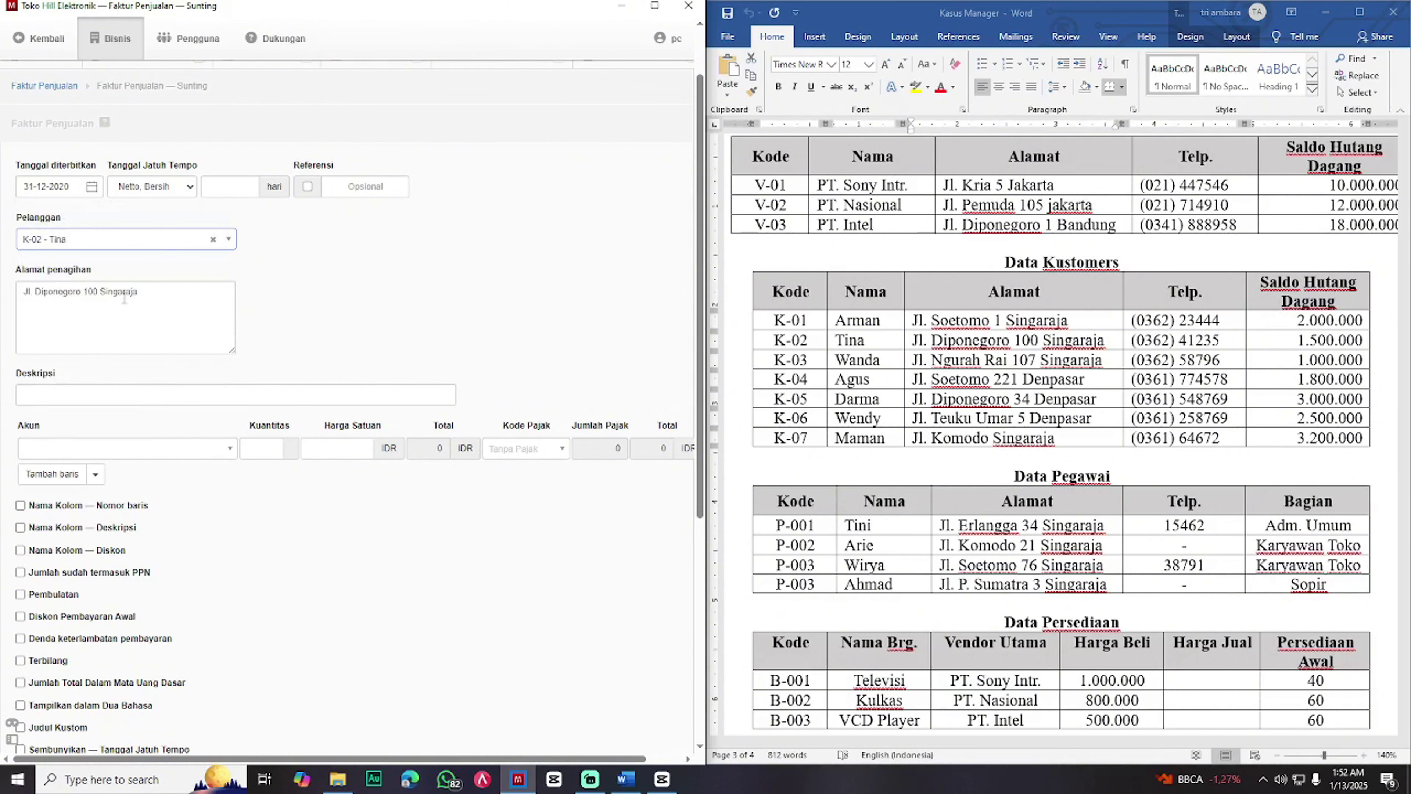
left_click(128, 392)
type("Saldo Awal")
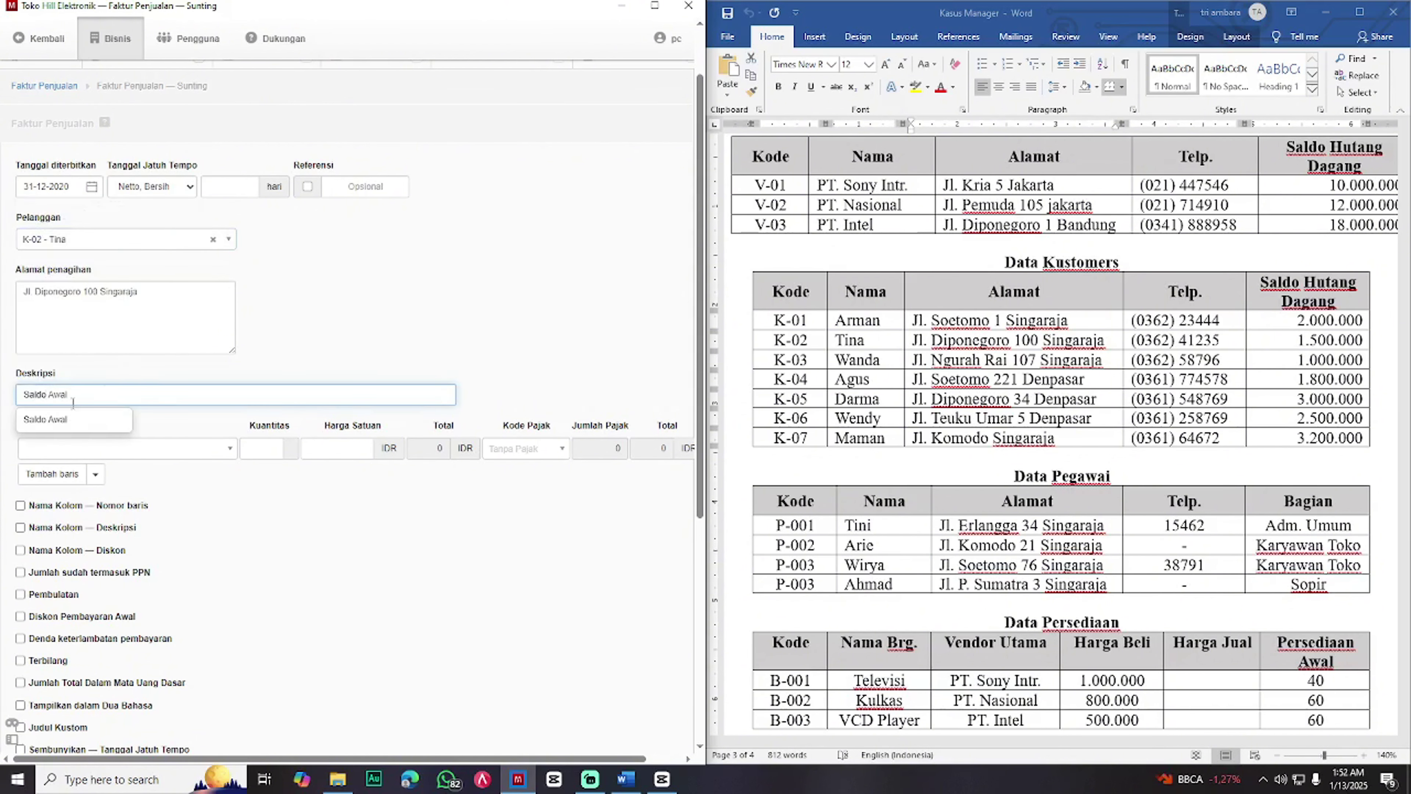
left_click_drag(105, 397, 2, 397)
key("ctrl+c")
- Fill the second customer's invoice line with account Laba ditahan and Harga Satuan 1500000, create the invoice and start another
left_click(116, 448)
type("laba")
left_click(118, 499)
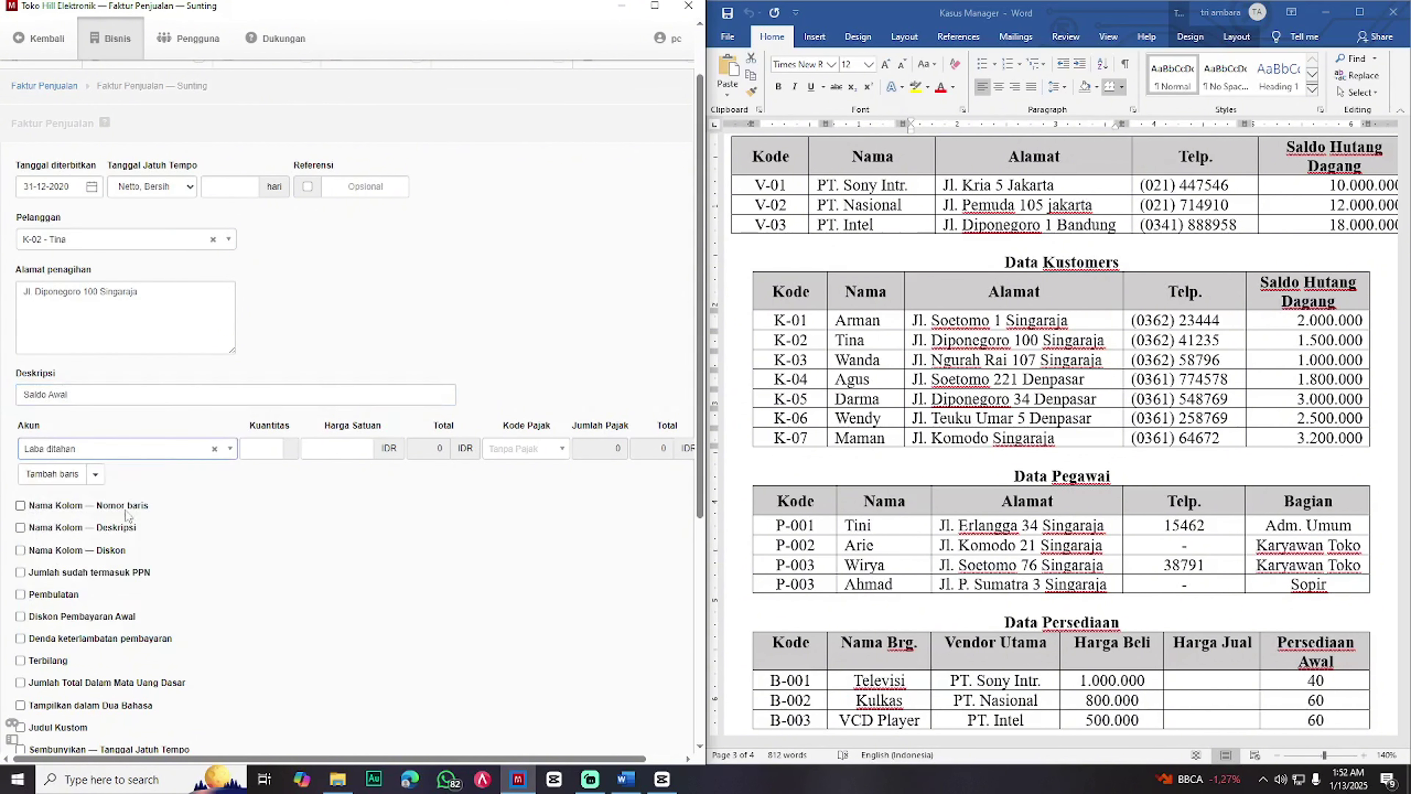
left_click(335, 449)
type("1500000")
scroll(315, 577, "down", 5)
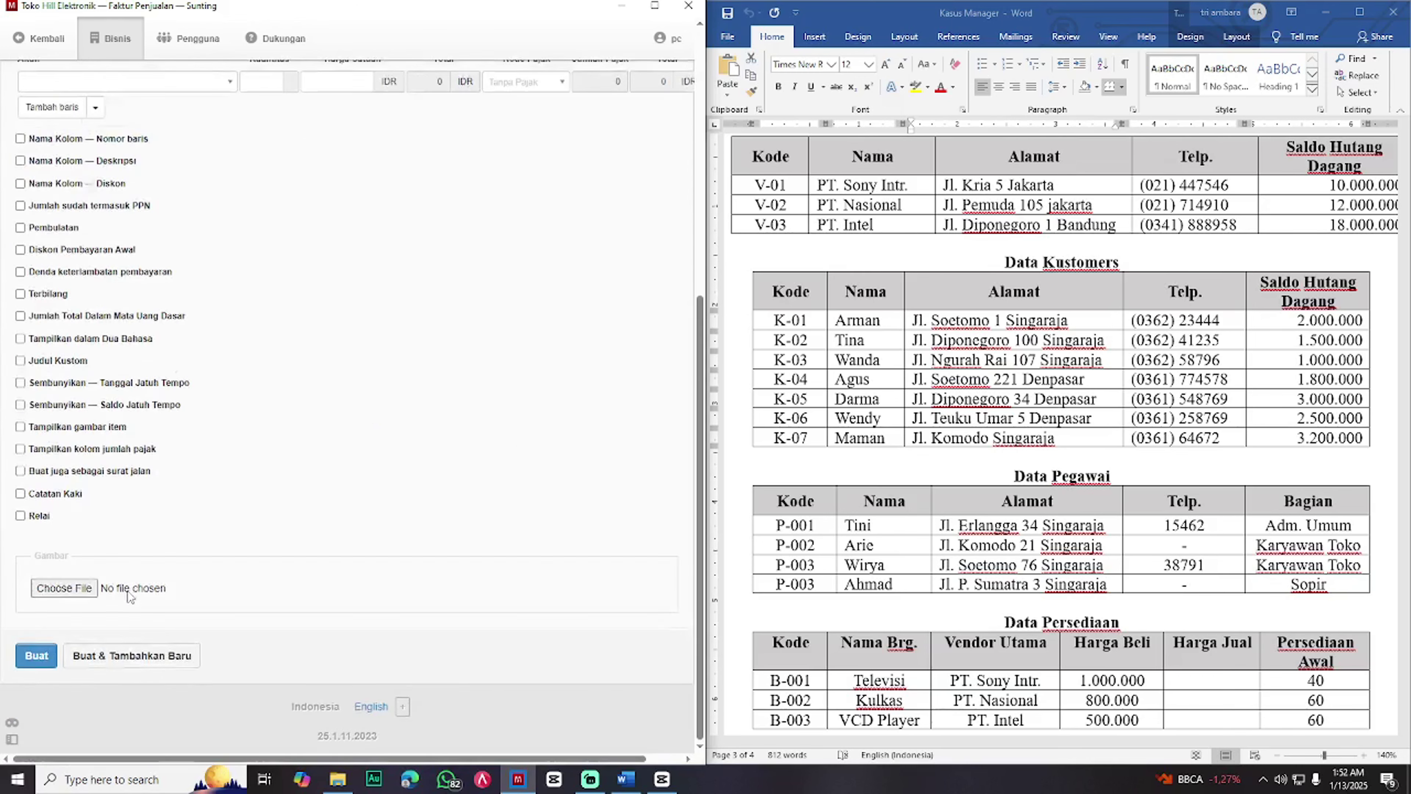
left_click(130, 655)
- Set the third sales invoice's Tanggal diterbitkan to 31-12-2020
left_click(70, 188)
left_click(43, 189)
type("2020")
left_click_drag(34, 190, 12, 194)
type("31")
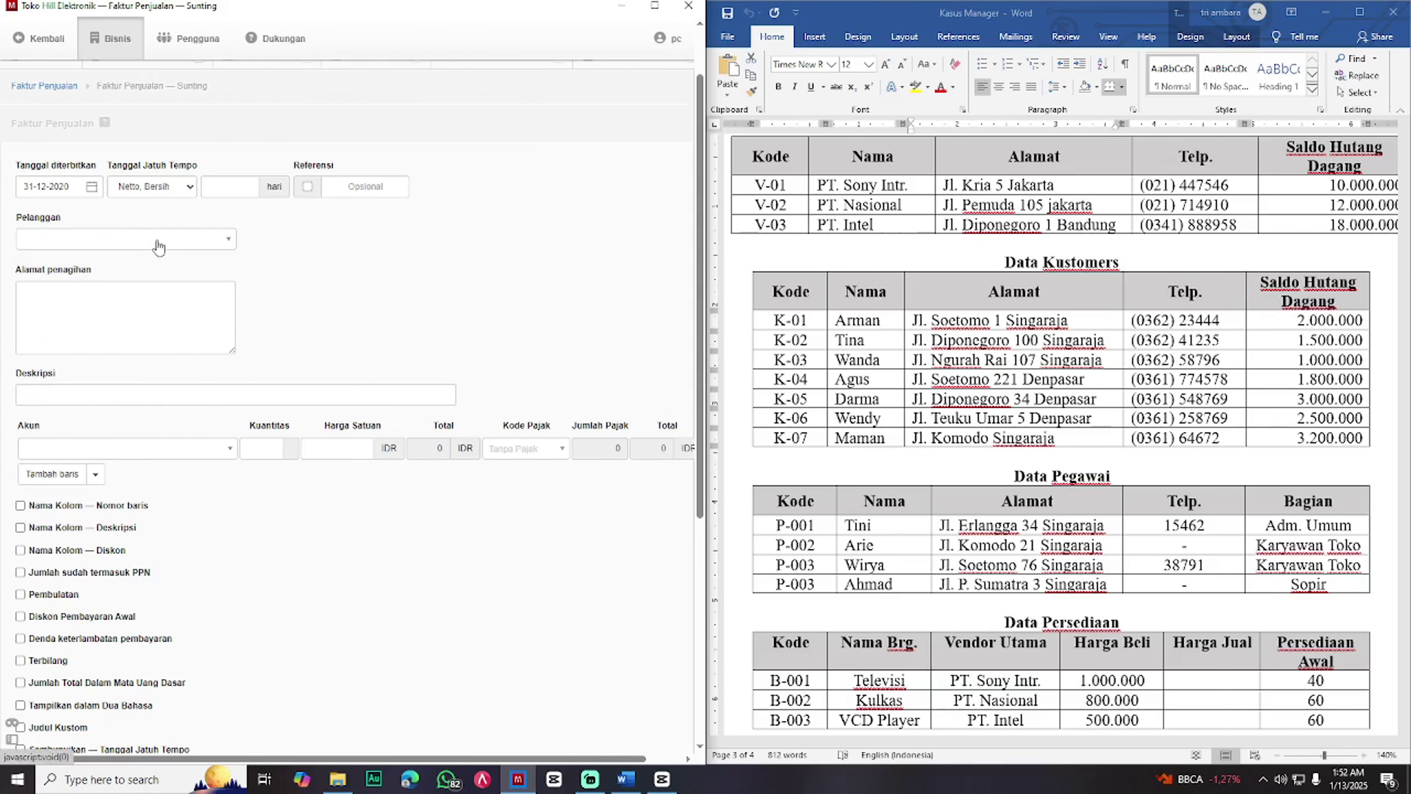
- Choose the third customer as Pelanggan on the invoice and enter the description Saldo Awal
left_click(157, 242)
left_click(122, 308)
left_click(116, 396)
key("ctrl+v")
- Fill the third customer's invoice line with account Laba ditahan and Harga Satuan 1000000, then create the invoice and start another
left_click(117, 449)
type("laba")
left_click(114, 495)
left_click(336, 449)
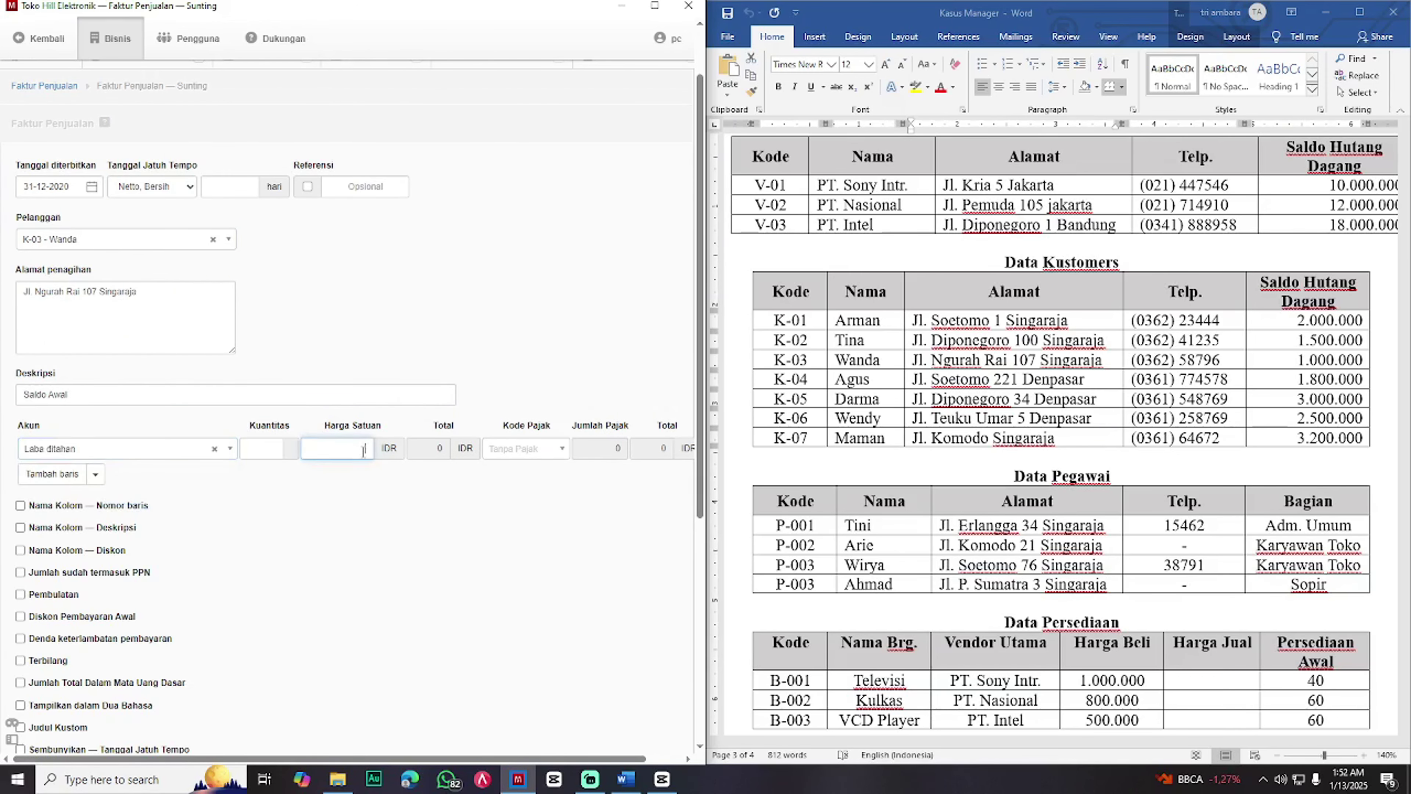
type("1000000")
scroll(315, 577, "down", 5)
left_click(131, 655)
- Set the fourth sales invoice's Tanggal diterbitkan to 31-12-2020
left_click(66, 191)
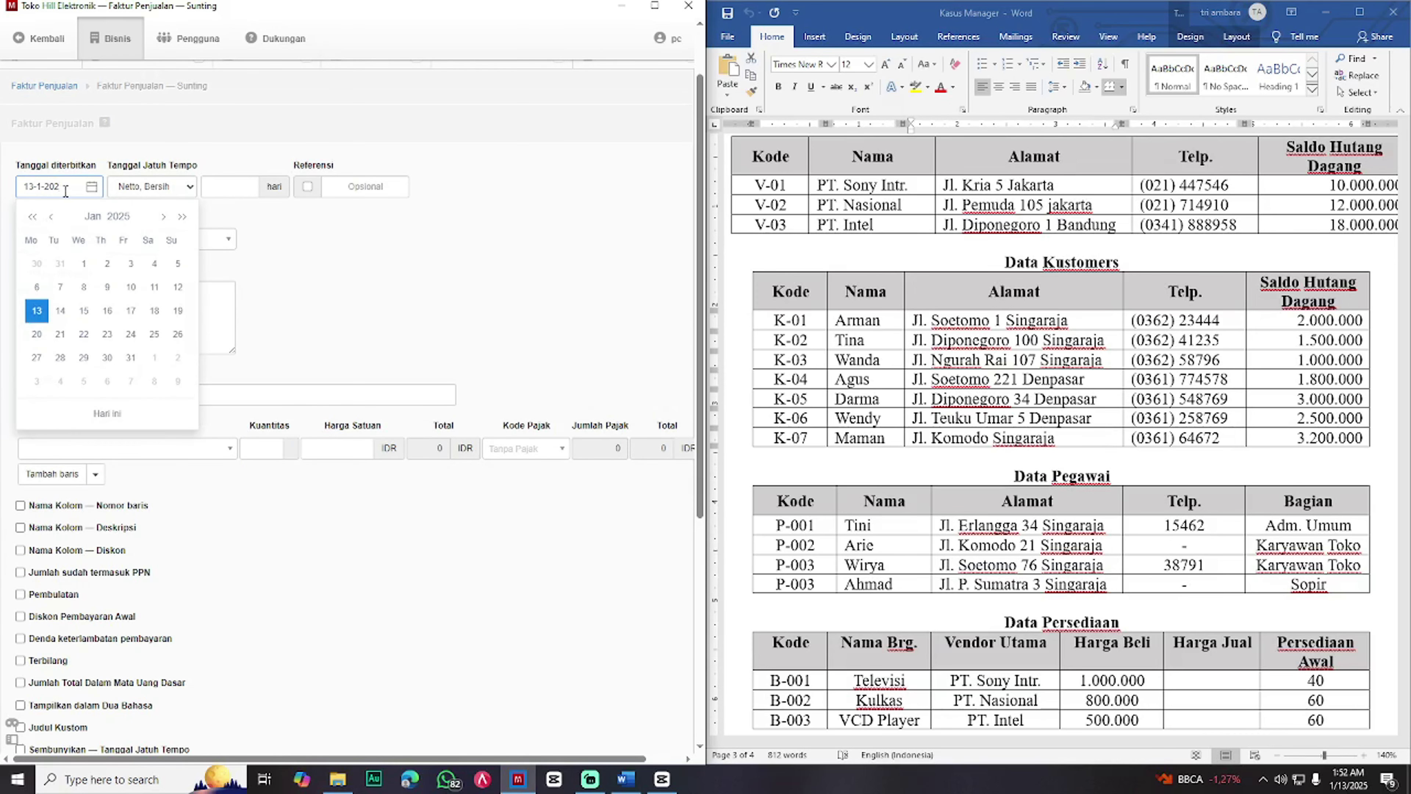
left_click(44, 189)
type("2")
left_click_drag(33, 188, 17, 189)
type("31")
- Choose the fourth customer as Pelanggan on the invoice and enter the description Saldo Awal
left_click(163, 241)
left_click(115, 311)
left_click(118, 396)
key("ctrl+v")
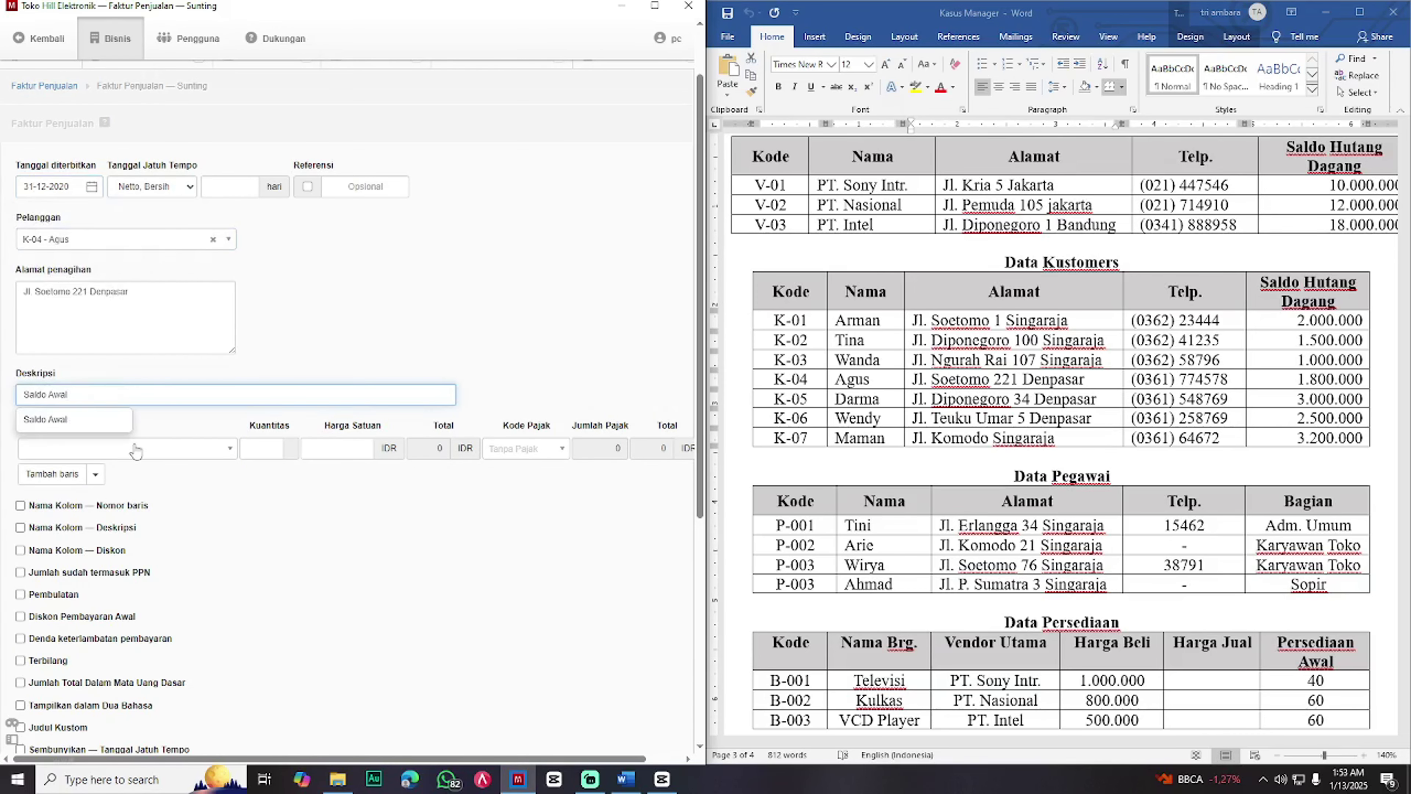
- Fill the fourth customer's invoice line with account Laba ditahan and Harga Satuan 1800000, then create the invoice and start another
left_click(136, 451)
type("laba")
left_click(150, 486)
left_click(336, 449)
type("1800000")
scroll(174, 698, "down", 5)
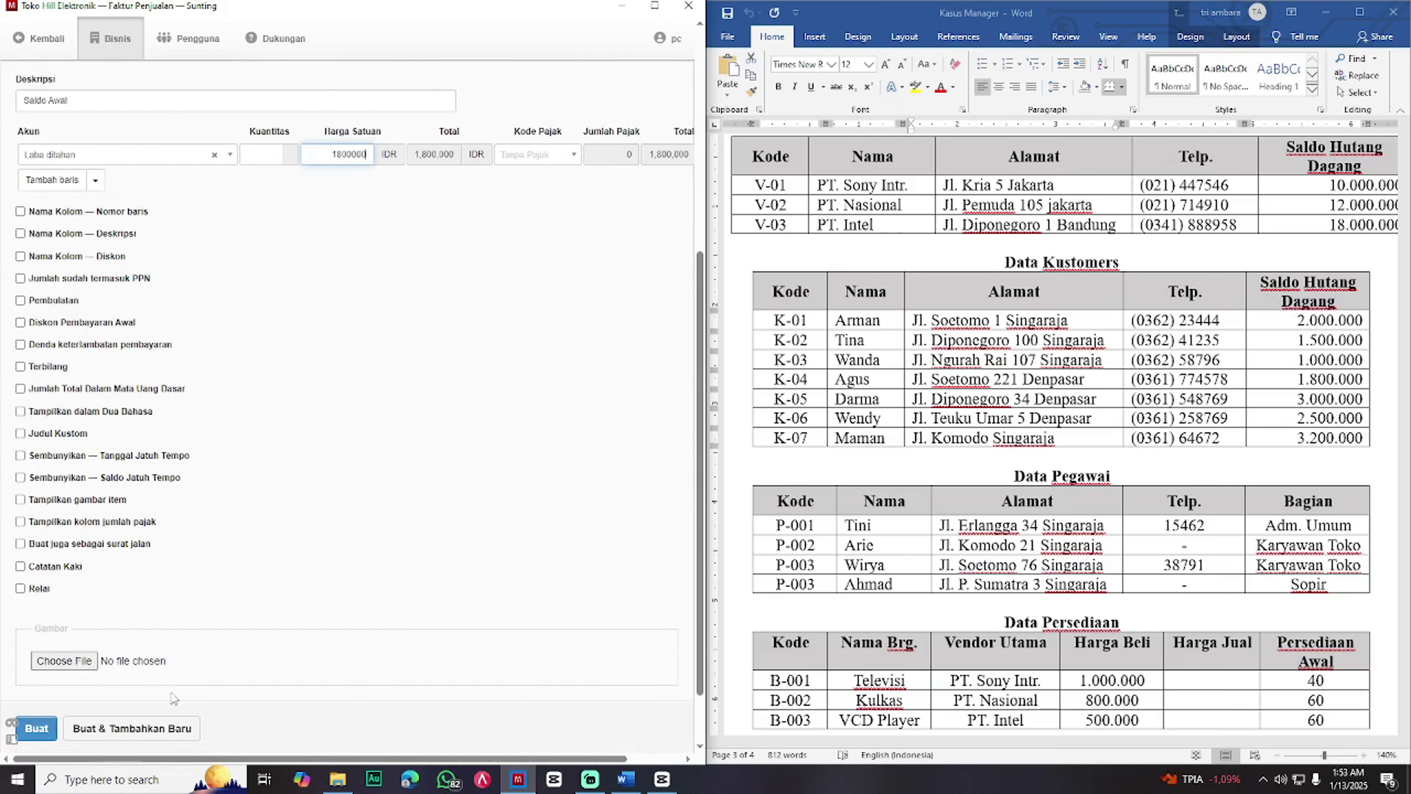
left_click(132, 728)
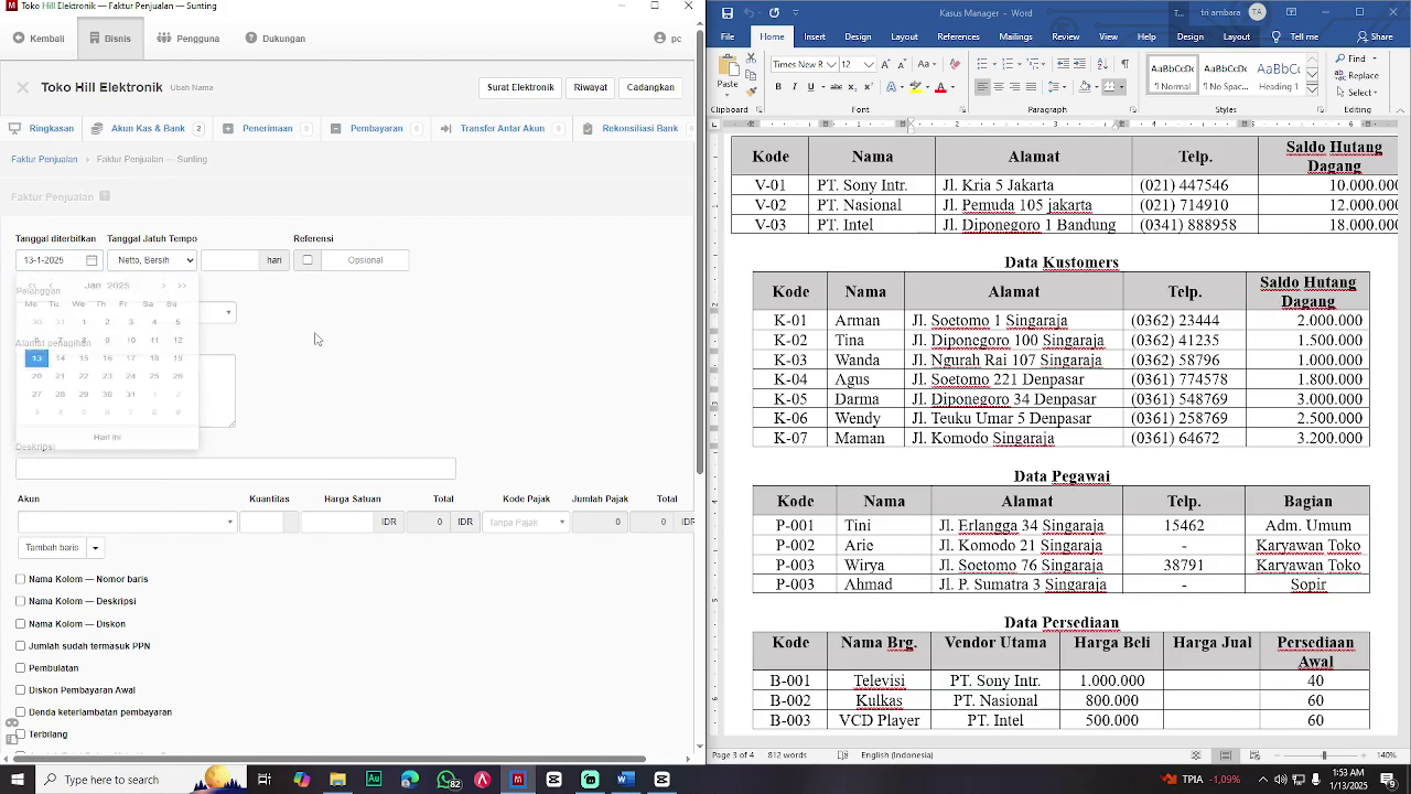
- Choose the fifth customer as Pelanggan on the new invoice and enter the description Saldo Awal
left_click(128, 312)
left_click(105, 428)
left_click(98, 467)
key("ctrl+v")
- Fill the fifth customer's invoice line with account Laba ditahan and Harga Satuan 3000000, then create the invoice and start another
left_click(118, 523)
type("laba")
left_click(133, 569)
left_click(368, 524)
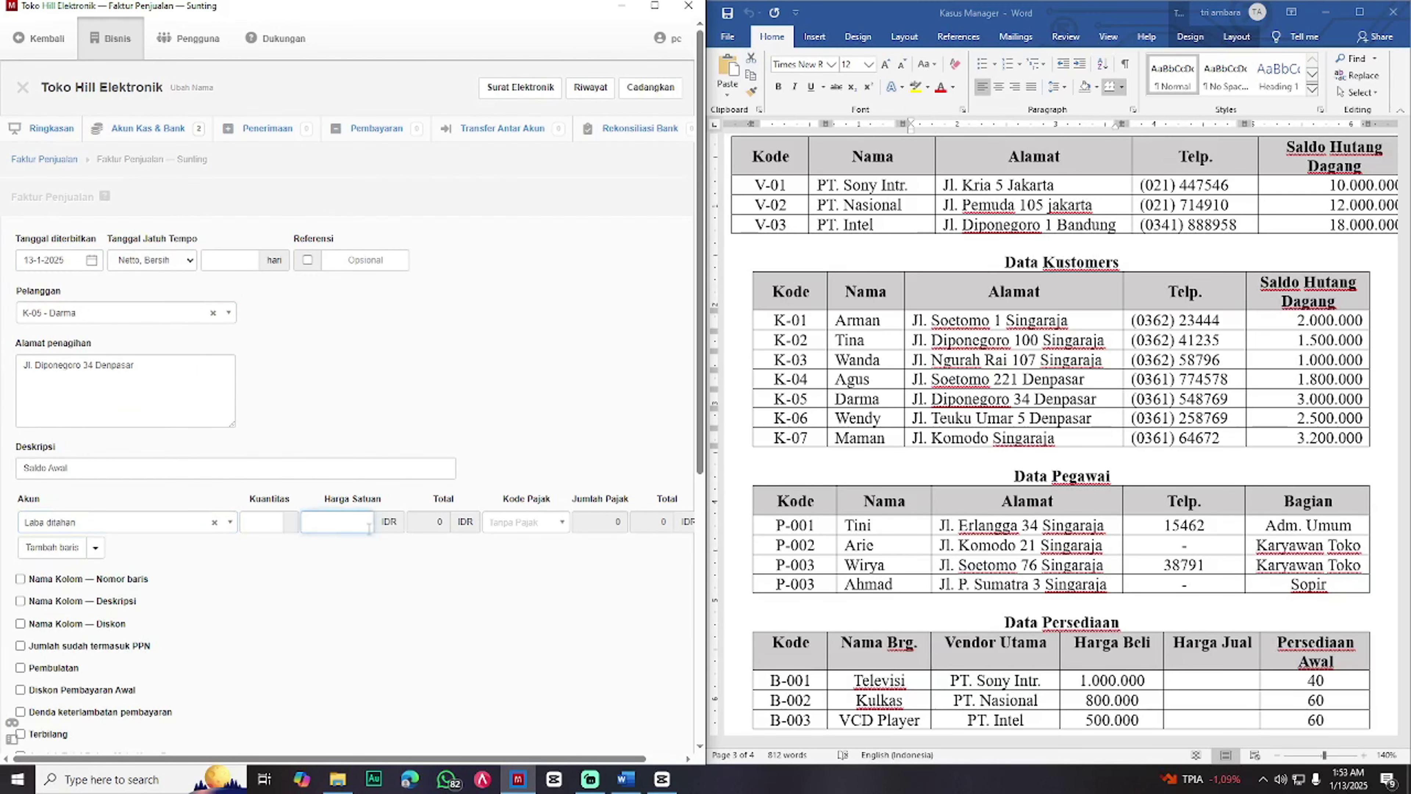
type("3000000")
scroll(222, 600, "down", 6)
left_click(111, 660)
- Set the sixth sales invoice's Tanggal diterbitkan to 31-12-2020
scroll(89, 389, "up", 5)
left_click(68, 191)
key("BackSpace")
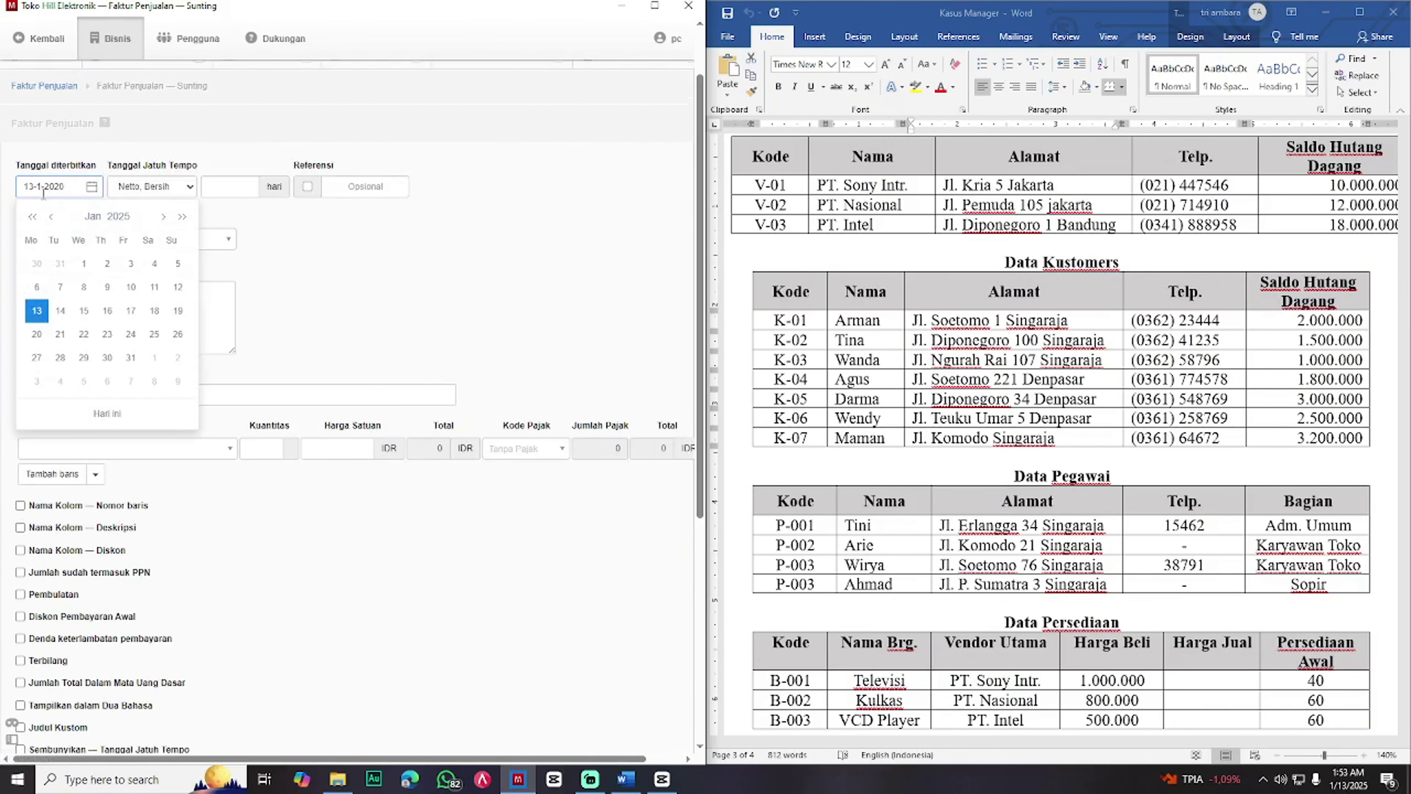
left_click(44, 191)
type("2")
- Choose the sixth customer as Pelanggan on the invoice and enter the description Saldo Awal
left_click(127, 240)
left_click(129, 374)
left_click(118, 395)
key("ctrl+v")
- Fill the sixth customer's invoice line with account Laba ditahan and Harga Satuan 2500000, then create the invoice and start another
left_click(114, 446)
type("laba")
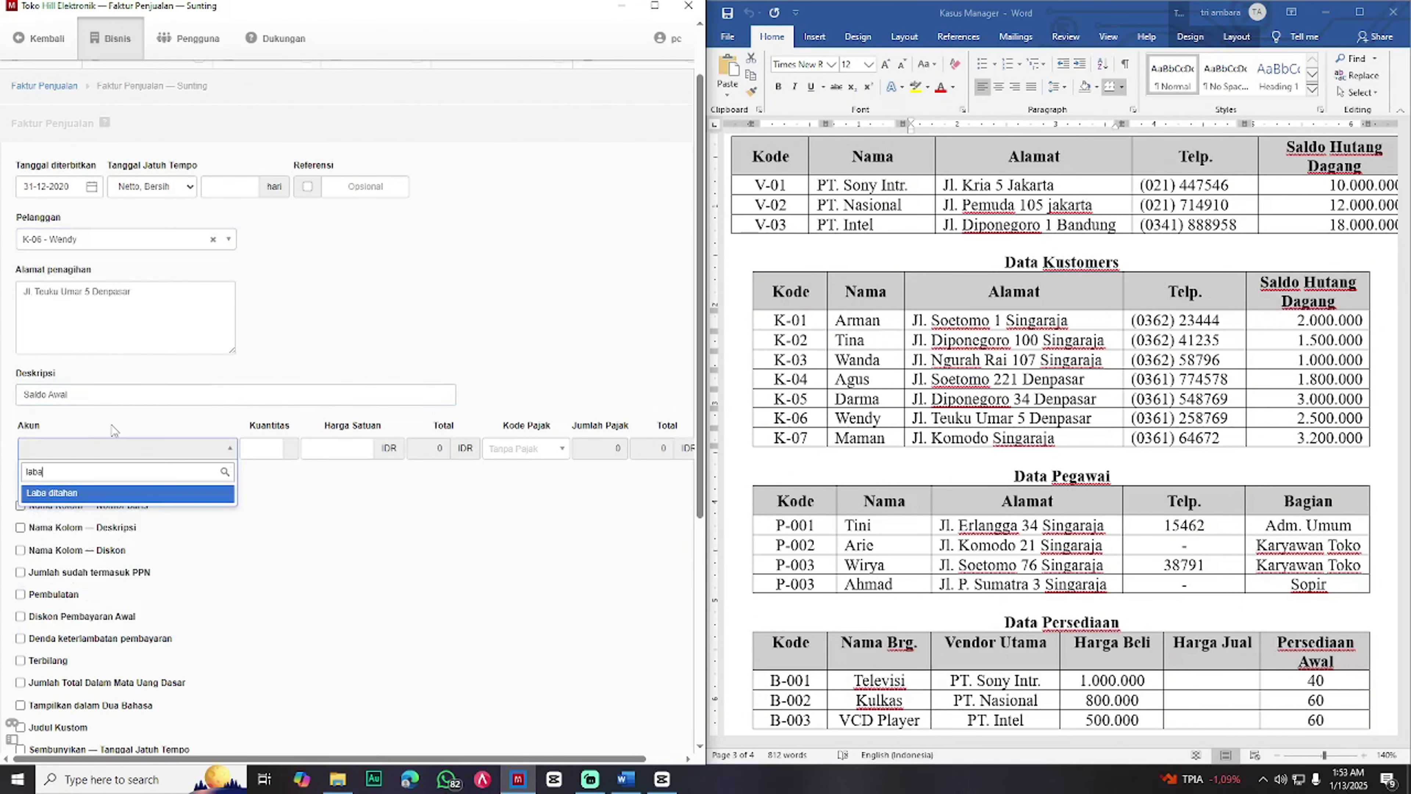
left_click(116, 493)
left_click(336, 447)
type("2500000")
key("Return")
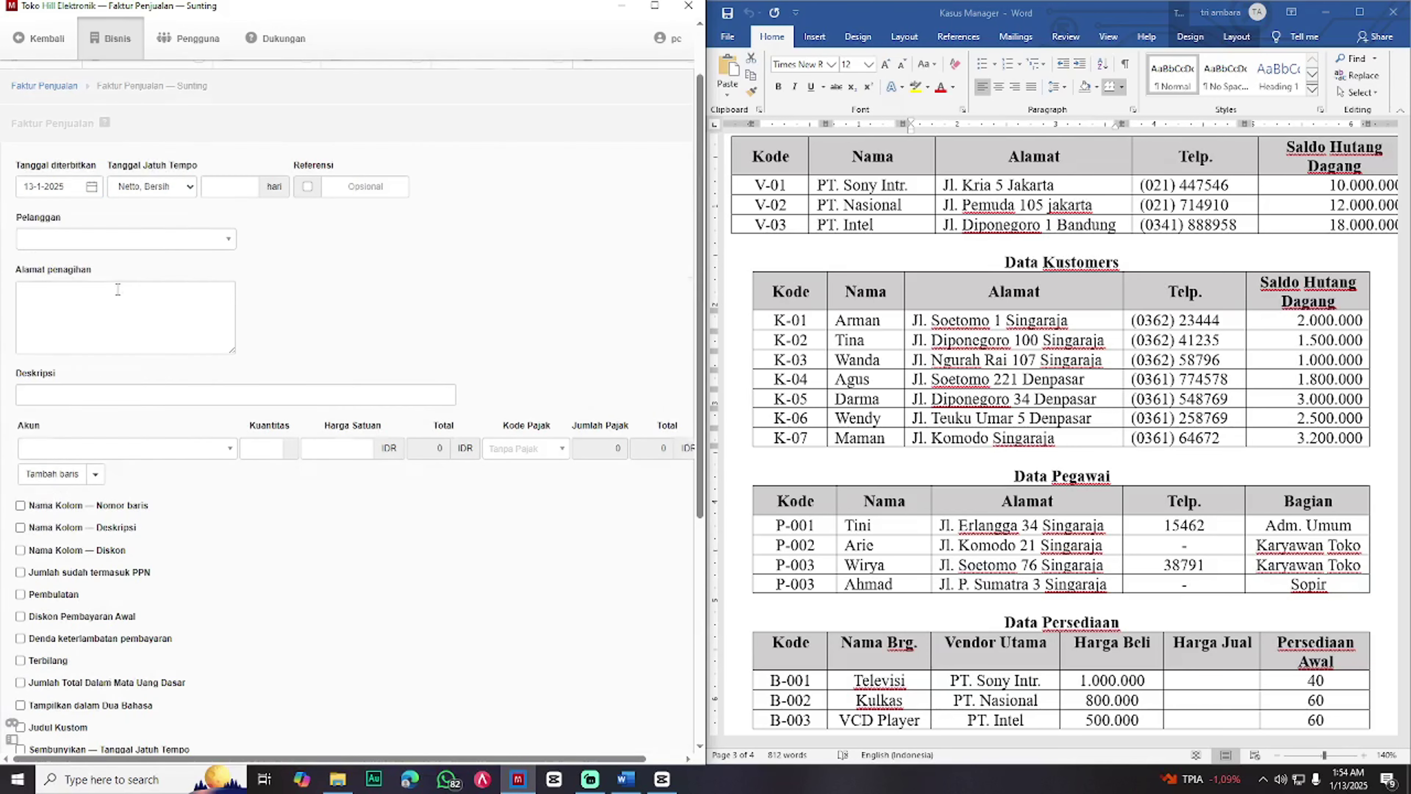
- Set the seventh sales invoice's Tanggal diterbitkan to 31-12-2020
left_click(68, 187)
key("BackSpace")
type("2")
left_click_drag(32, 188, 4, 199)
type("31")
- Choose the seventh customer as Pelanggan on the invoice and enter the description Saldo Awal
left_click(98, 240)
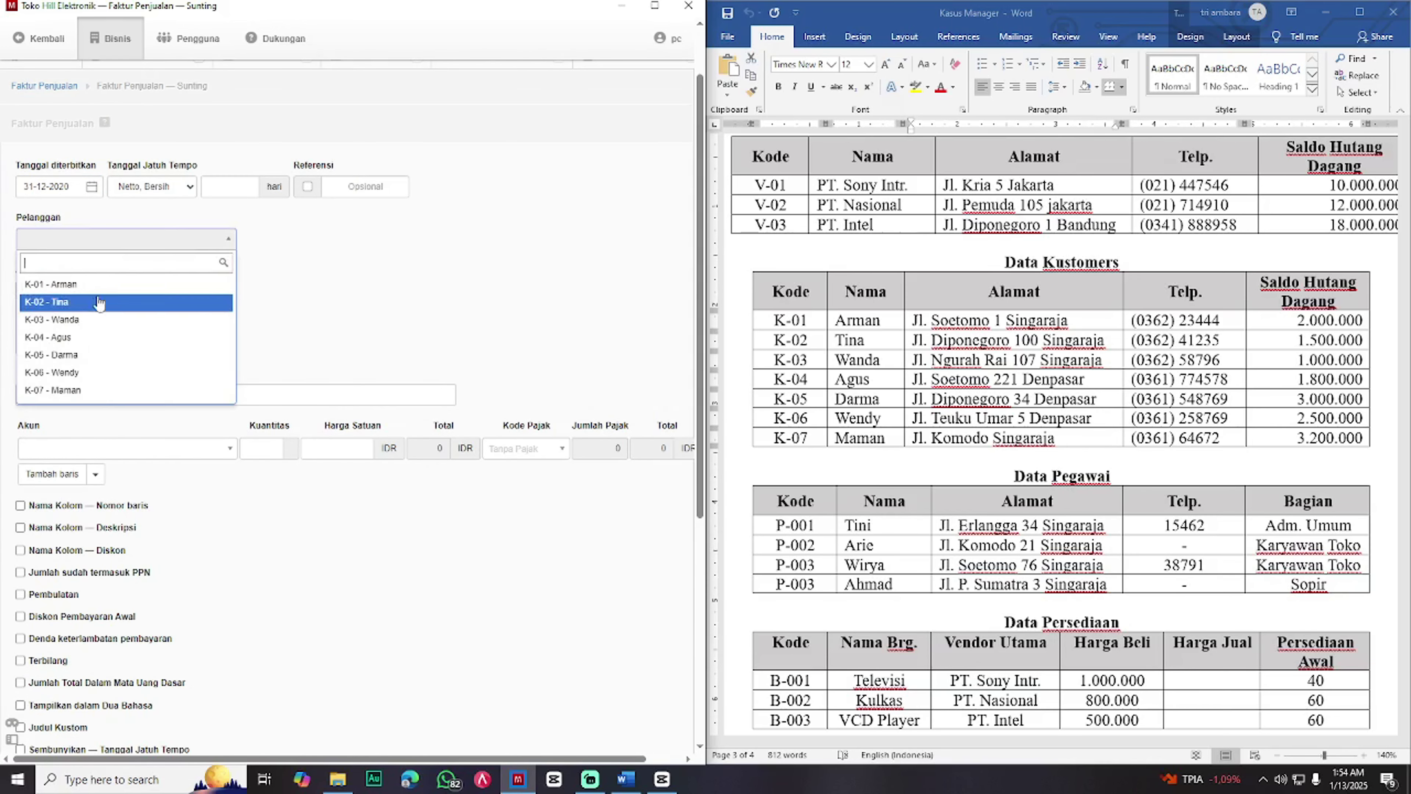
left_click(95, 391)
left_click(125, 395)
key("ctrl+v")
- Fill the seventh customer's invoice line with account Laba ditahan and Harga Satuan 3200000, check the form and create the invoice
left_click(133, 450)
type("laba")
key("Return")
left_click(367, 453)
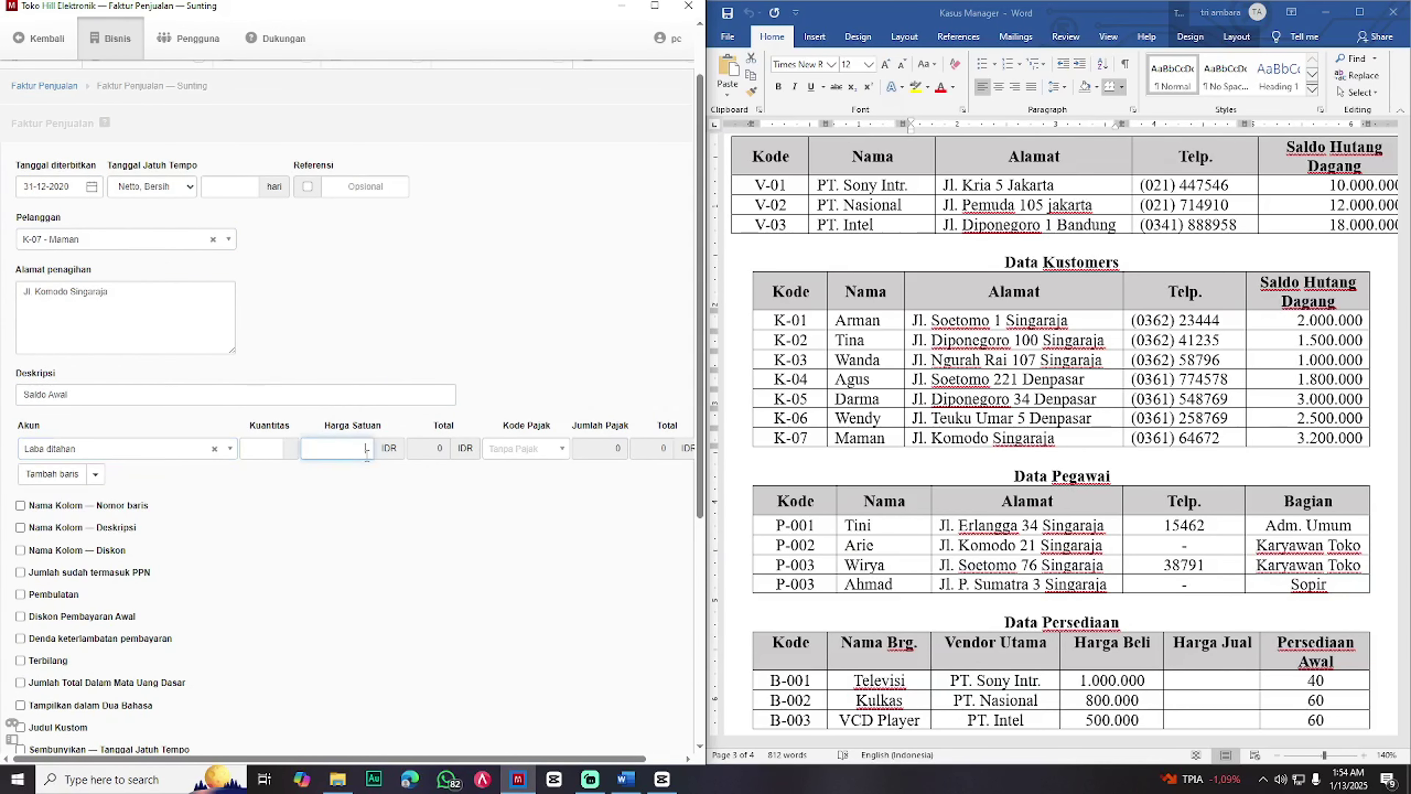
type("3200000")
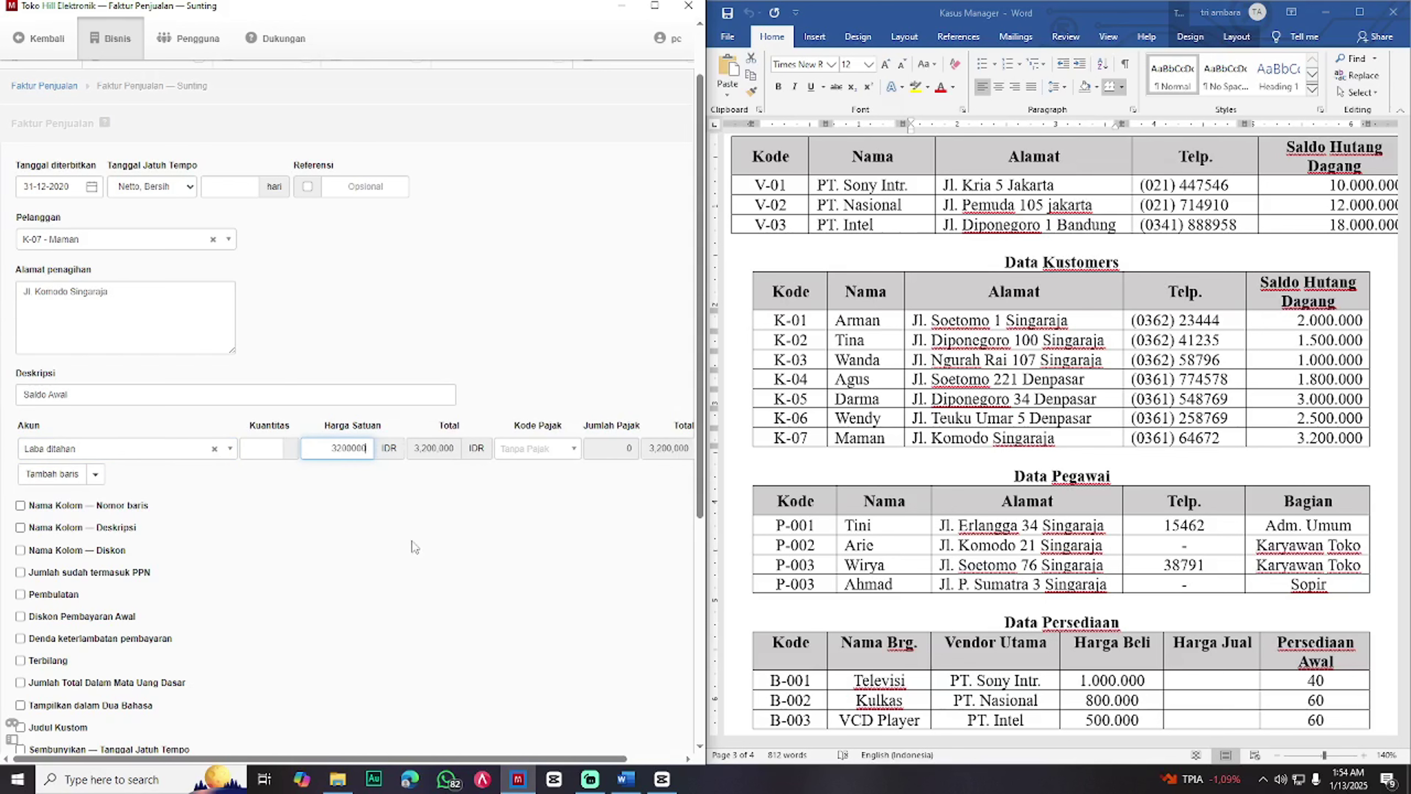
scroll(398, 447, "up", 1)
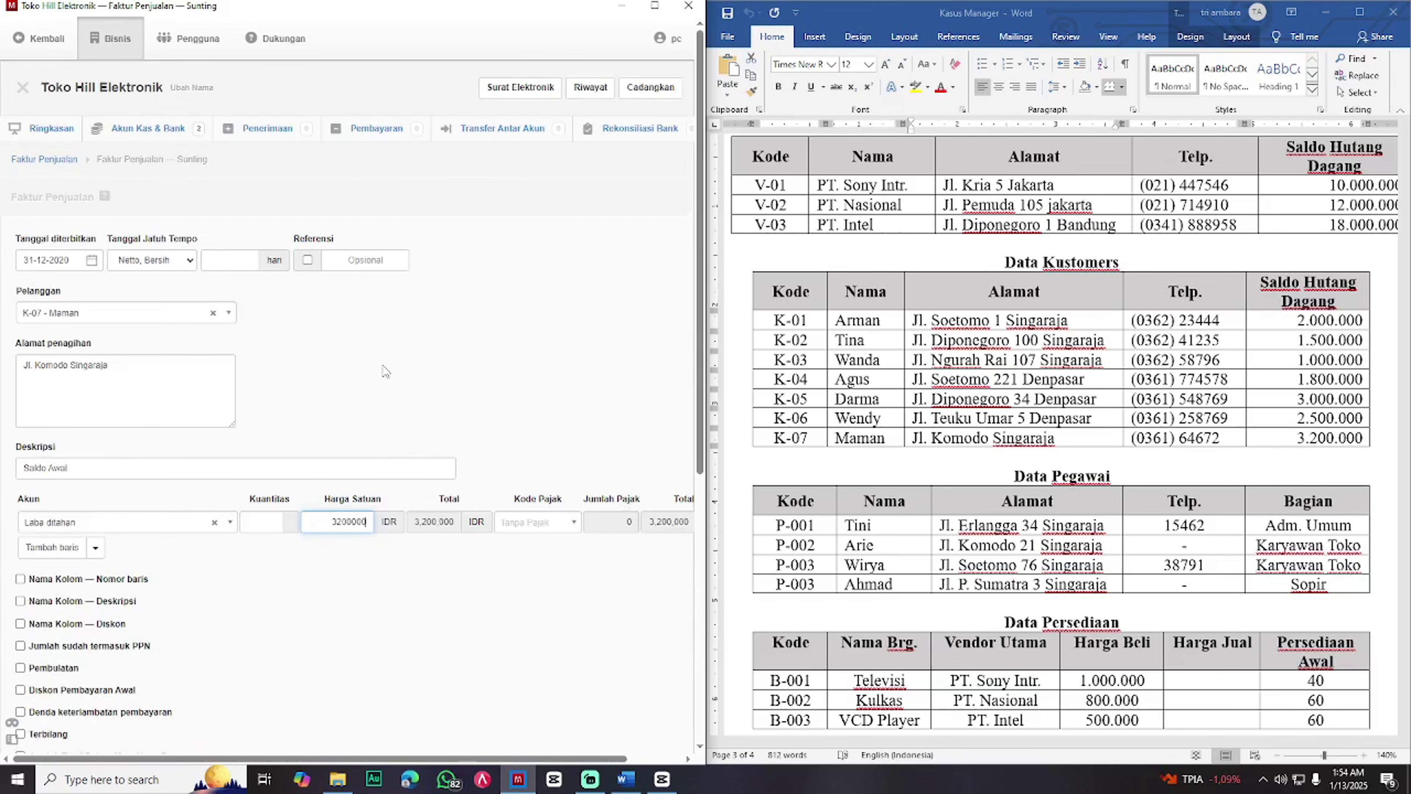
scroll(394, 433, "down", 8)
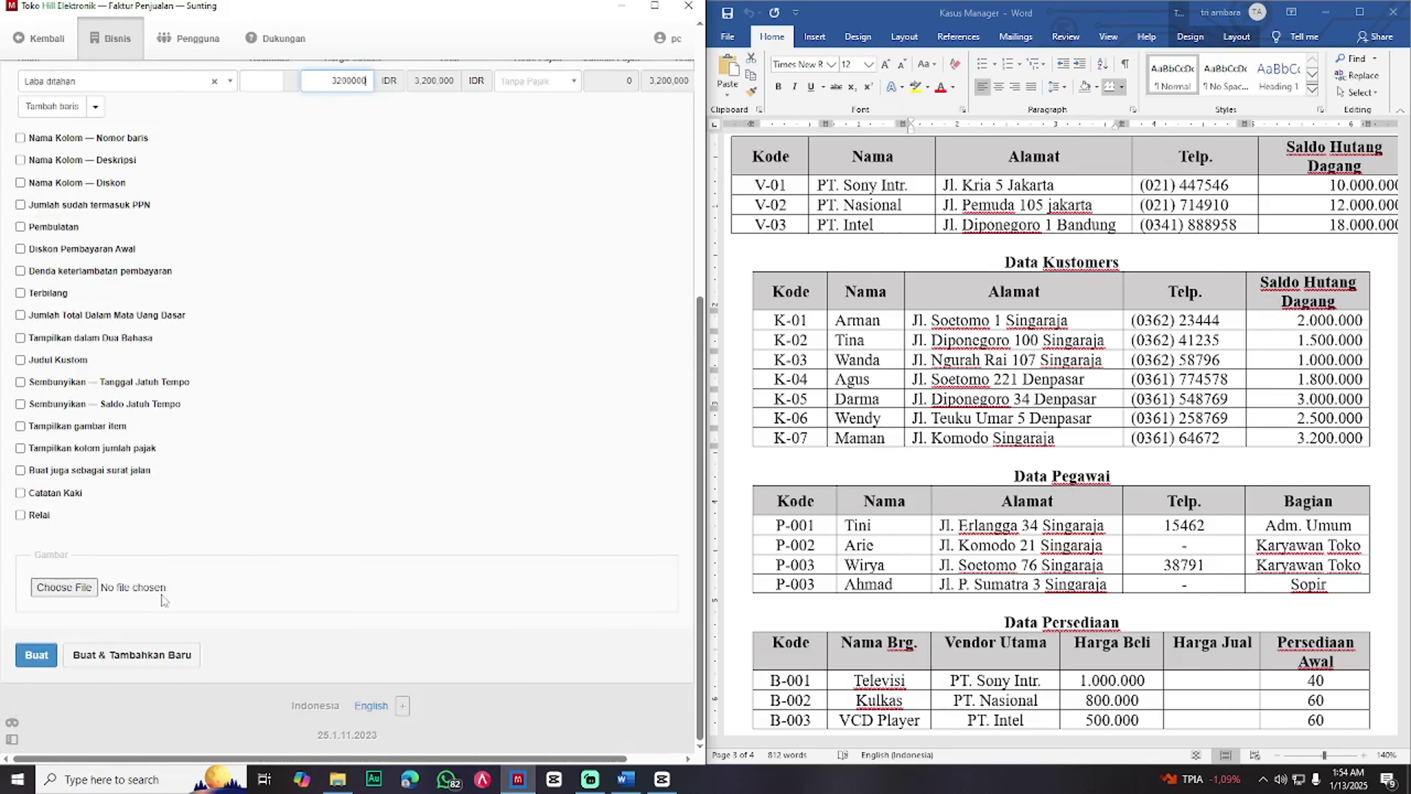
scroll(539, 464, "up", 8)
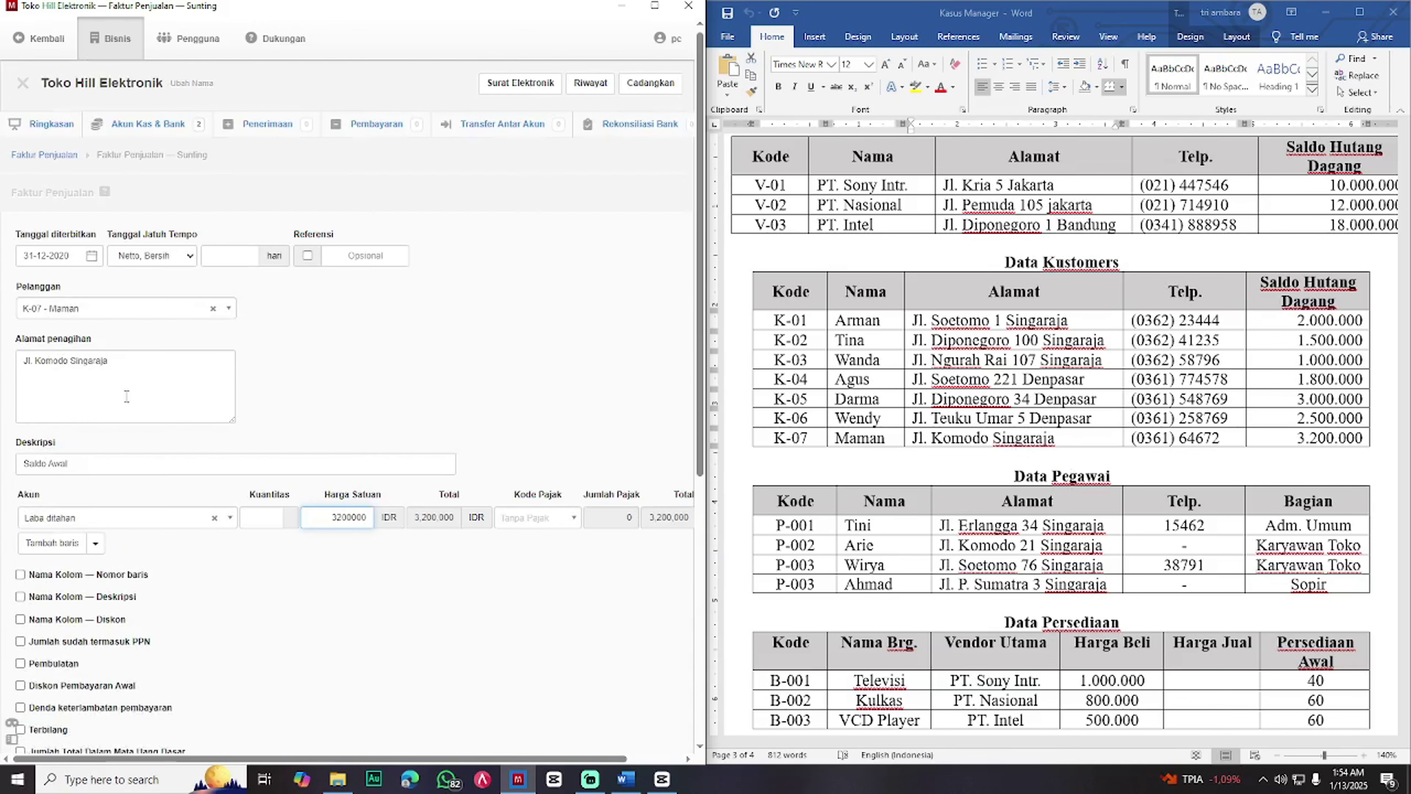
scroll(99, 409, "down", 8)
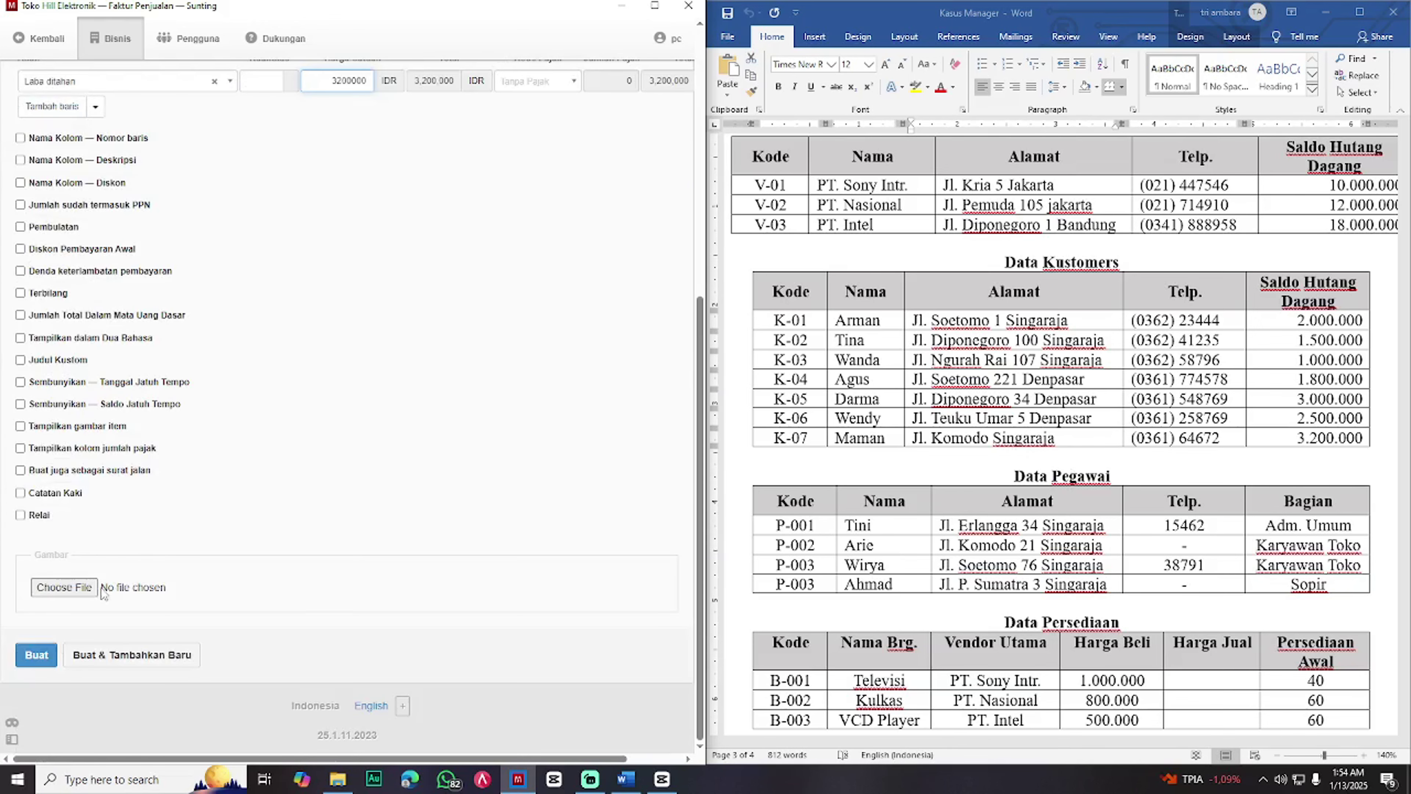
left_click(44, 660)
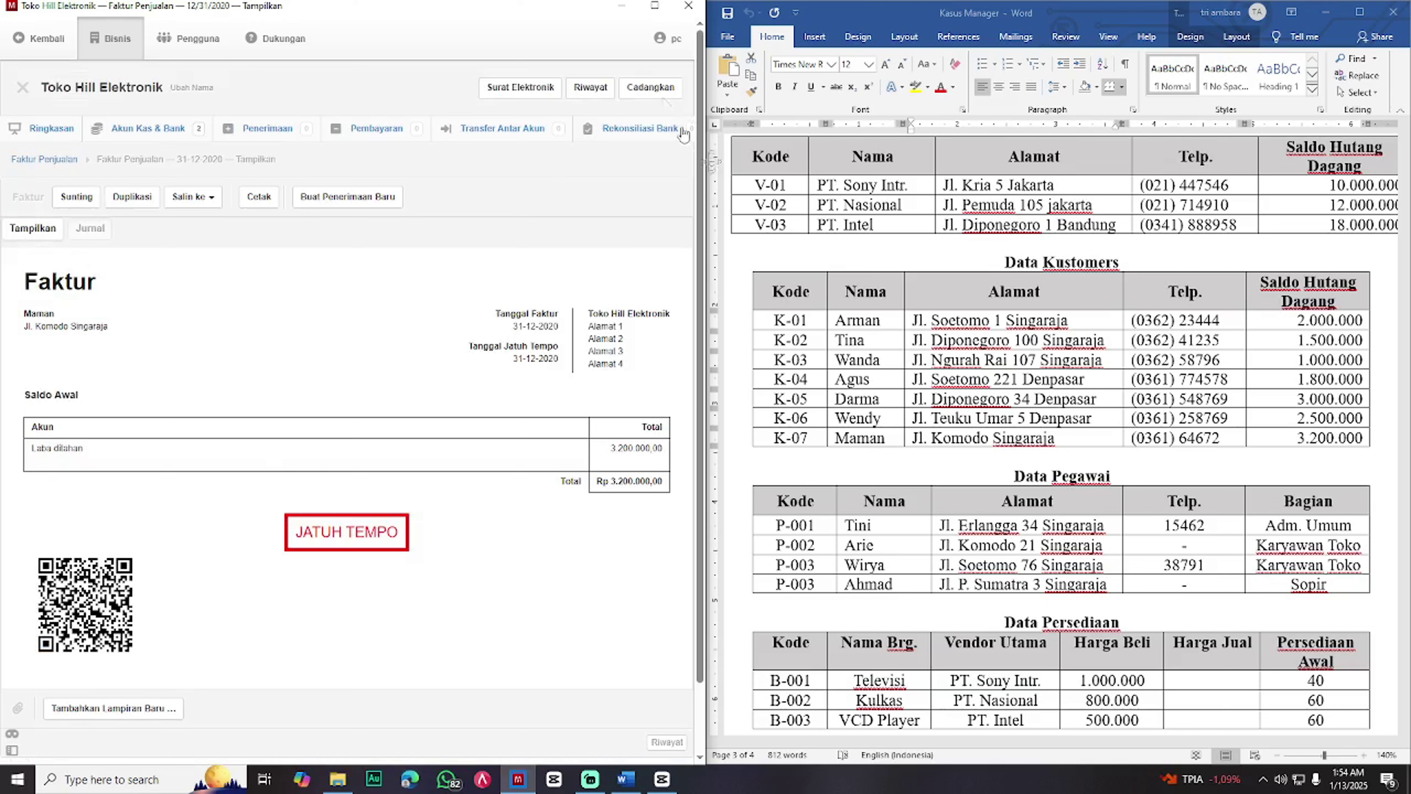
- View the Ringkasan in a maximized window, and copy the Piutang Dagang code 1.1300 from the Neraca in Word
left_click(655, 6)
left_click(69, 151)
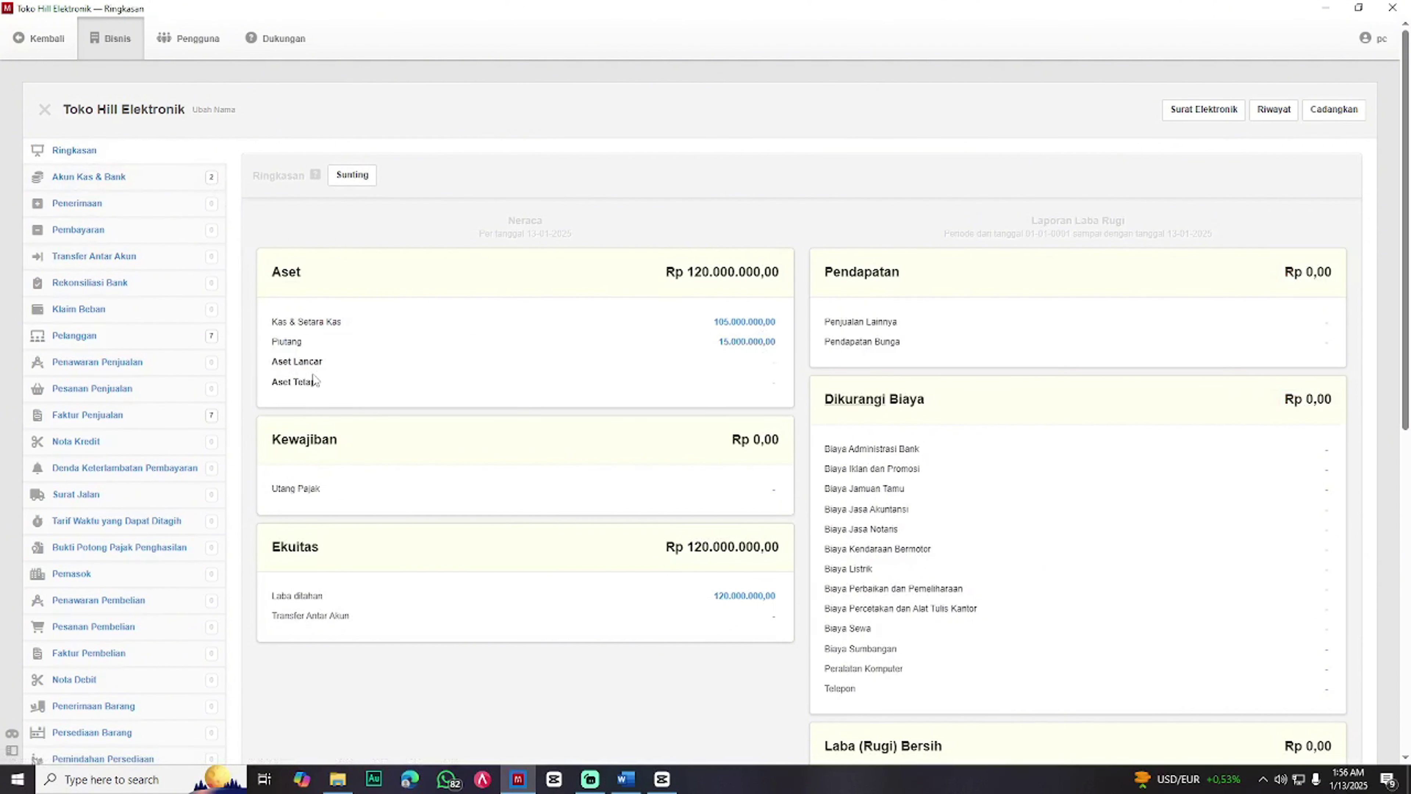
left_click(628, 779)
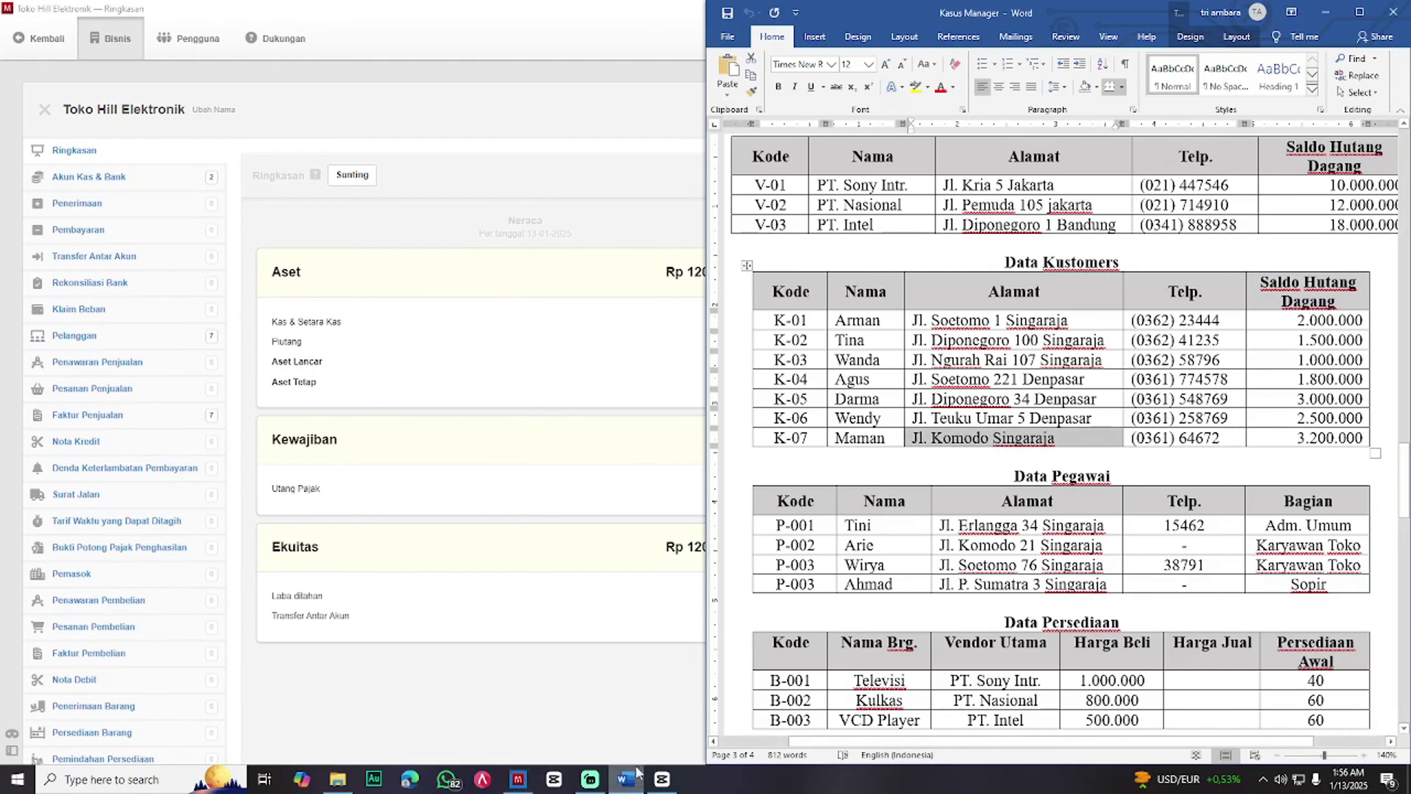
scroll(972, 426, "up", 10)
scroll(972, 425, "up", 20)
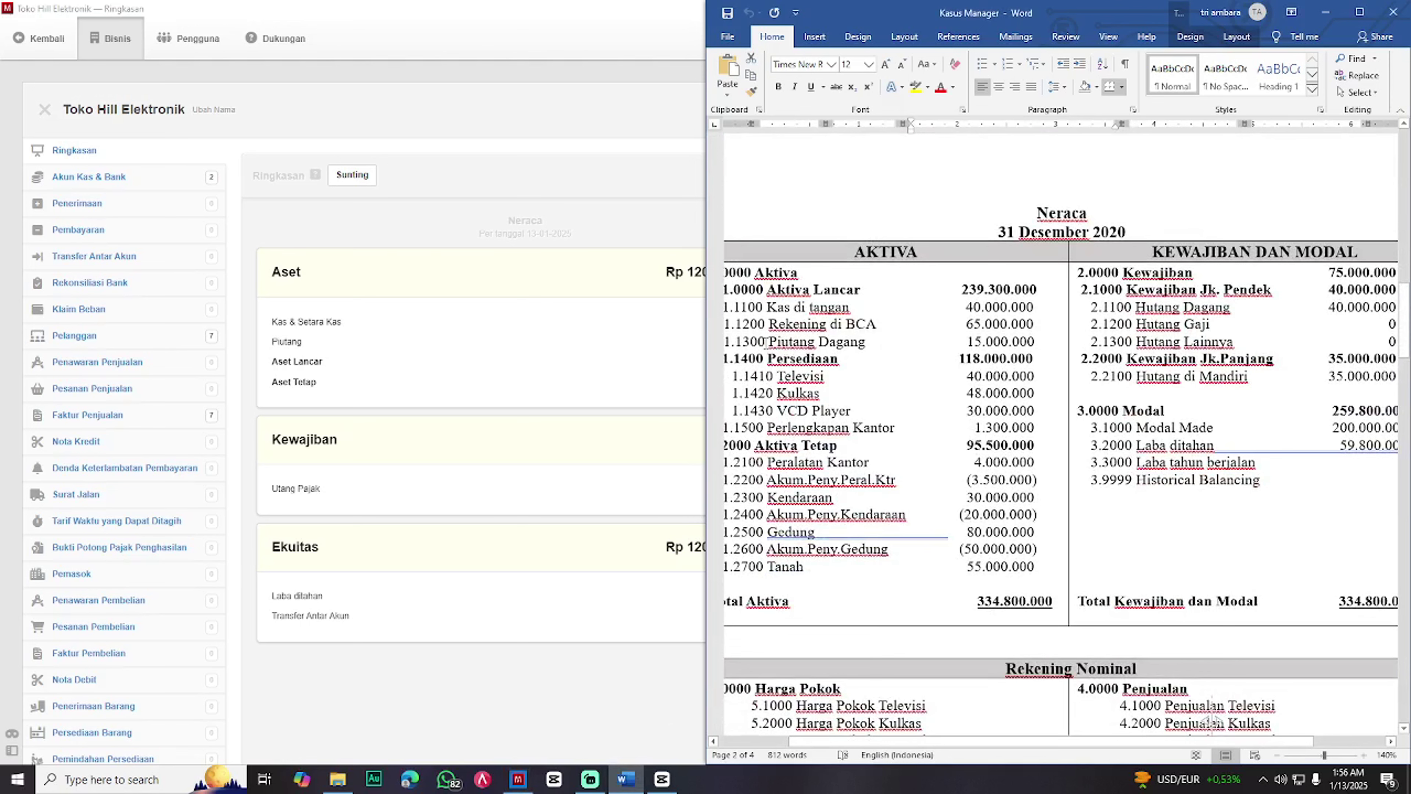
left_click_drag(765, 341, 695, 395)
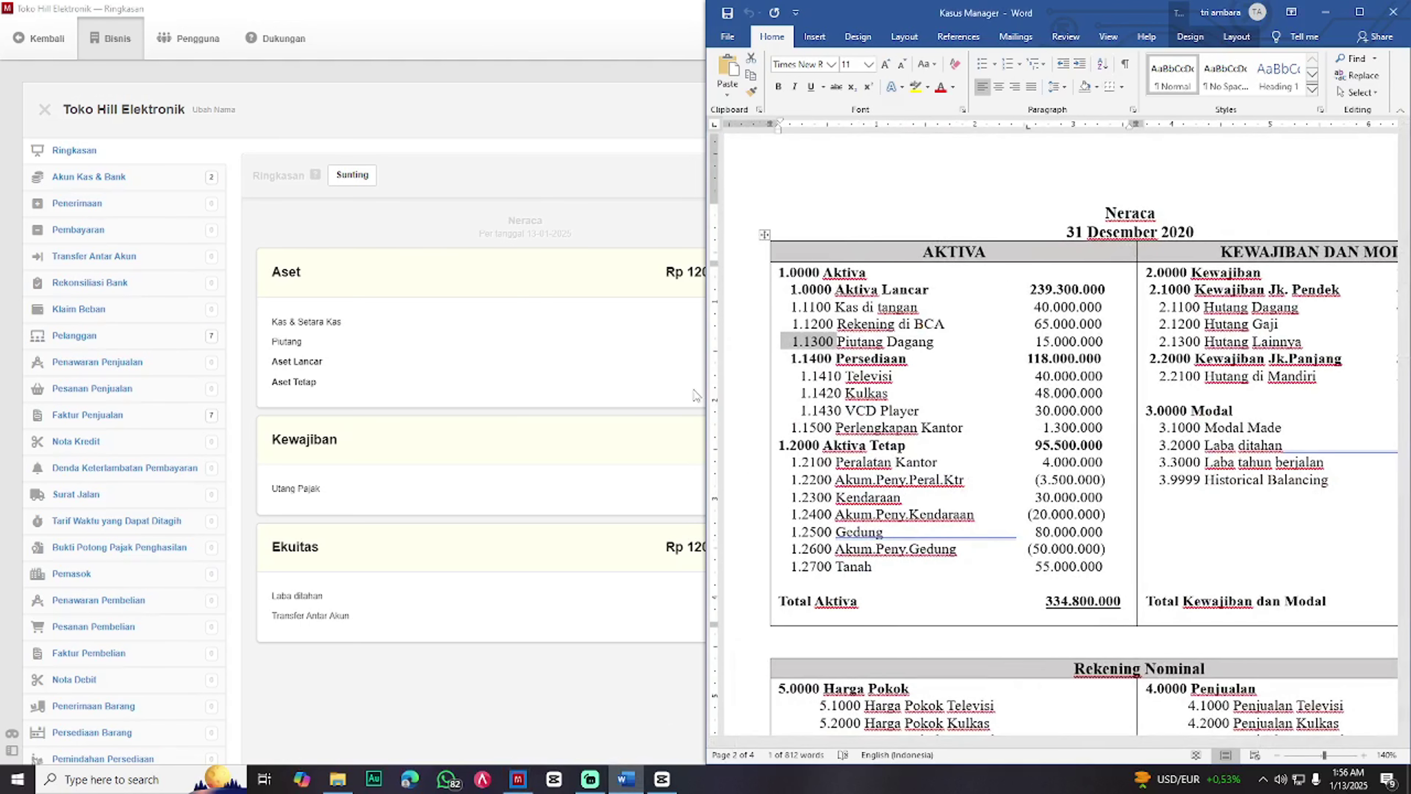
- Back in Manager, edit the Piutang account in the Bagan Akun settings and enter 1.1300 as its Kode
left_click(458, 673)
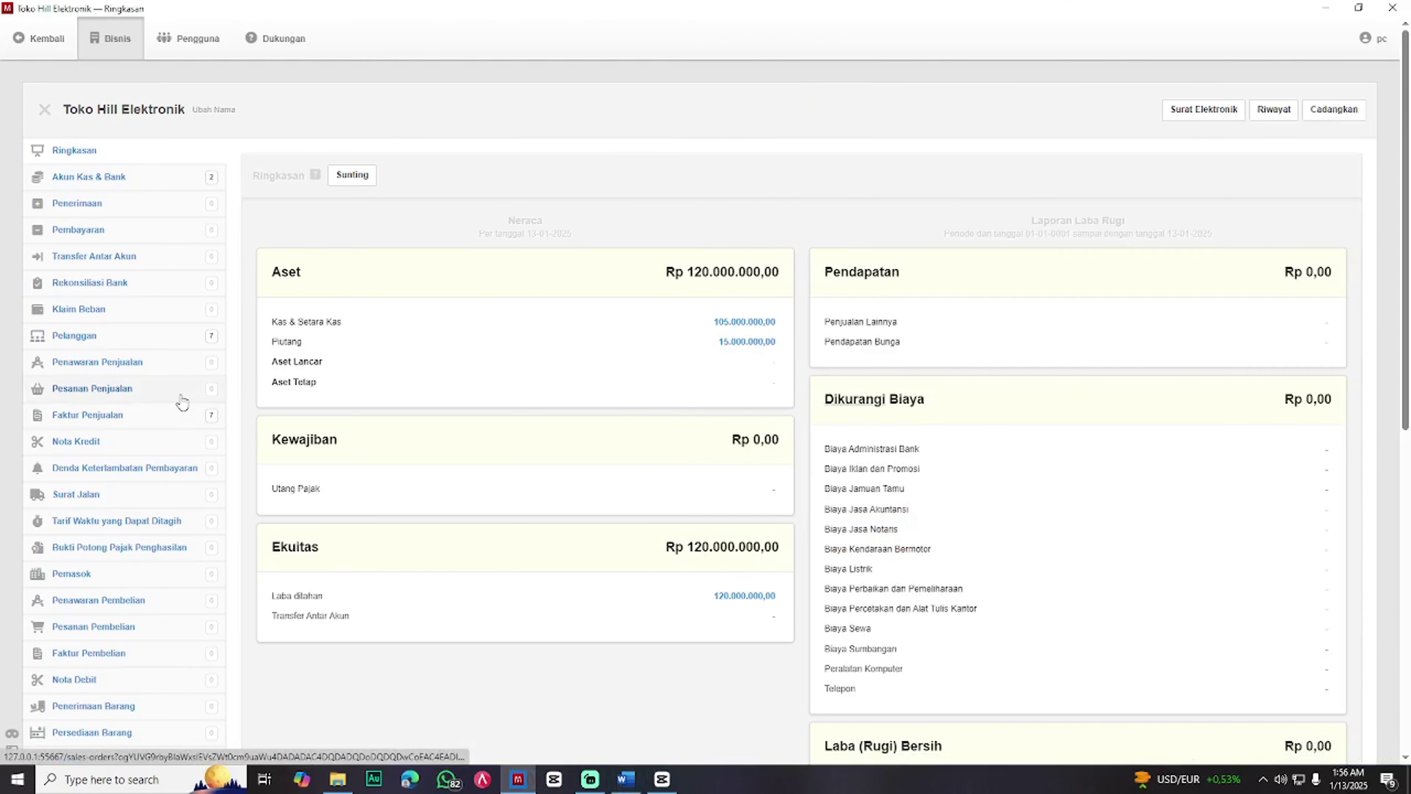
scroll(91, 510, "down", 10)
left_click(105, 603)
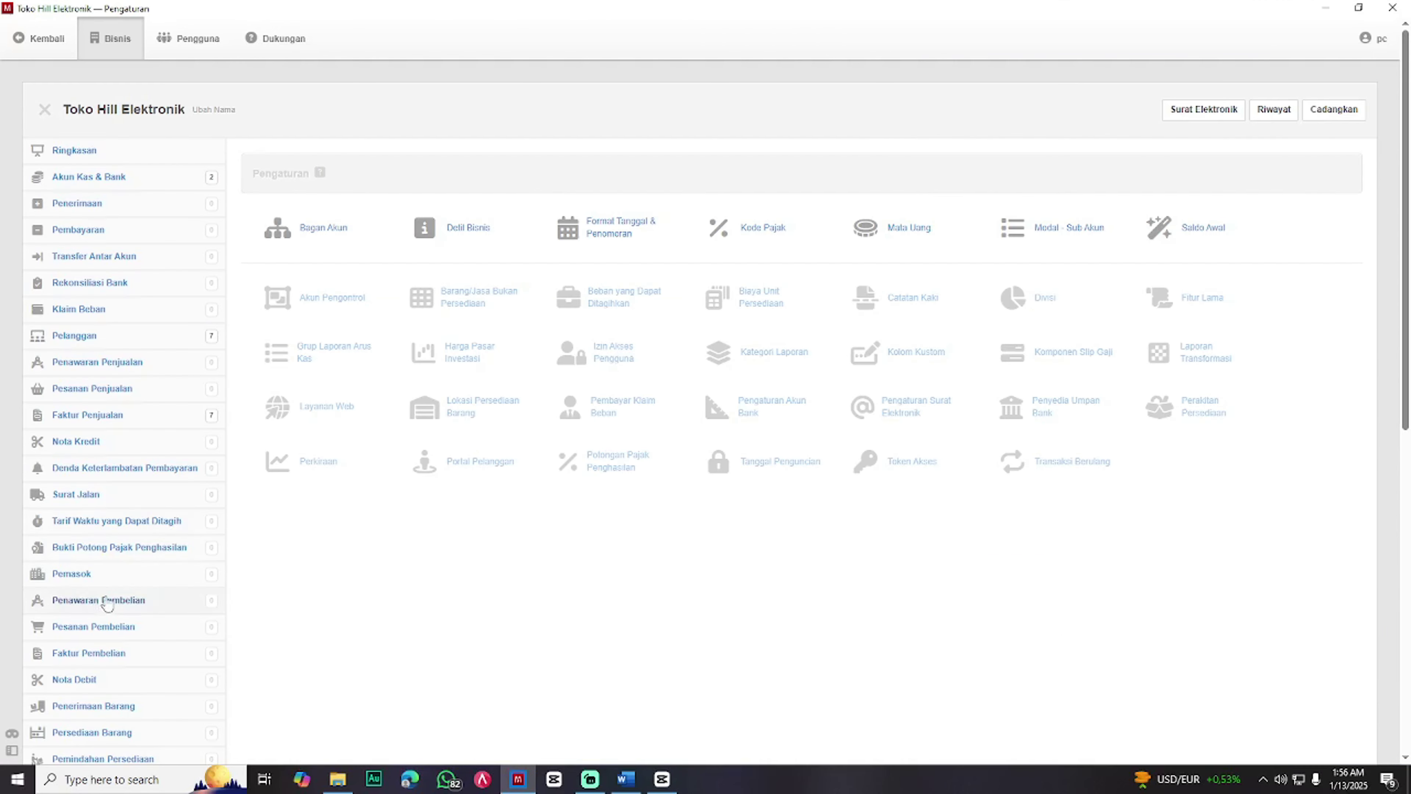
left_click(324, 231)
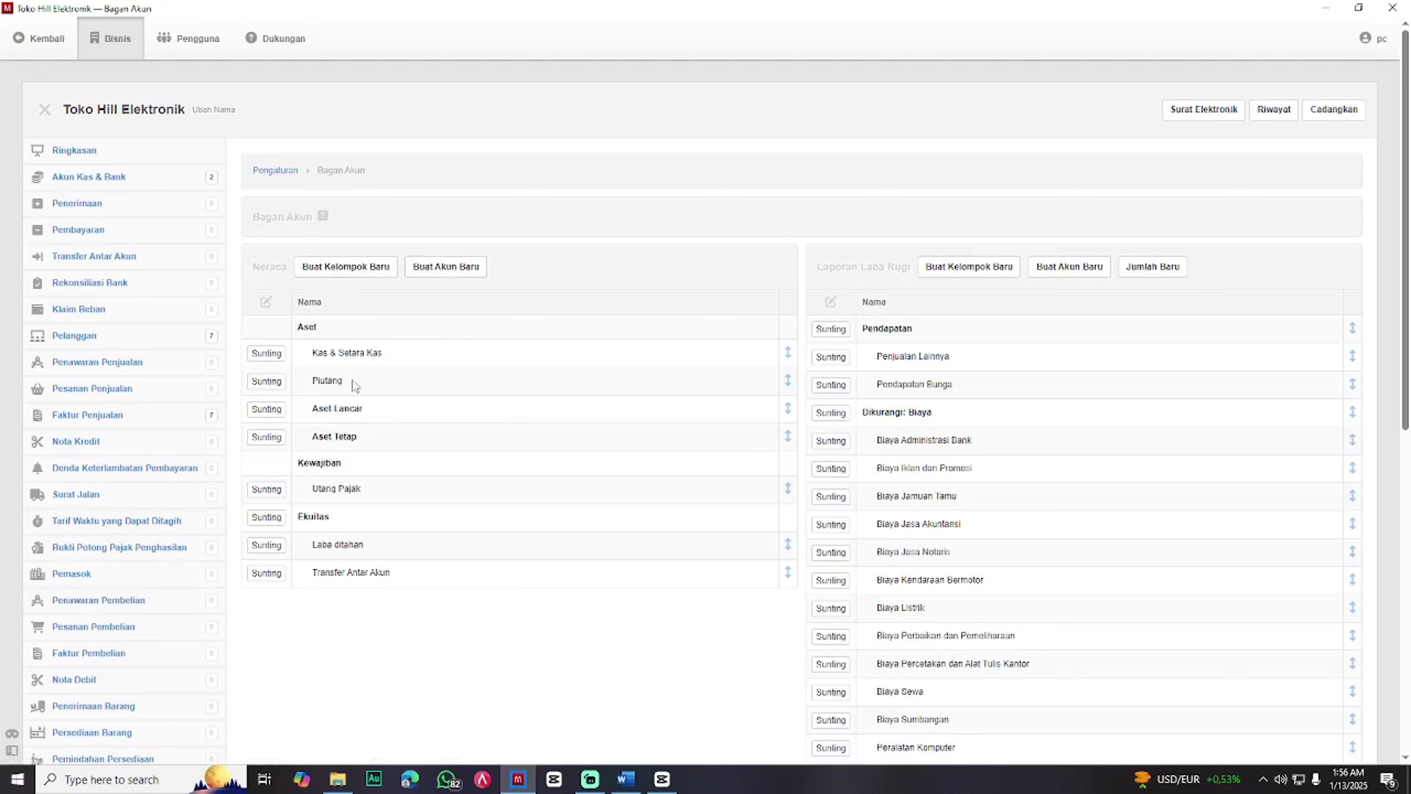
left_click(271, 383)
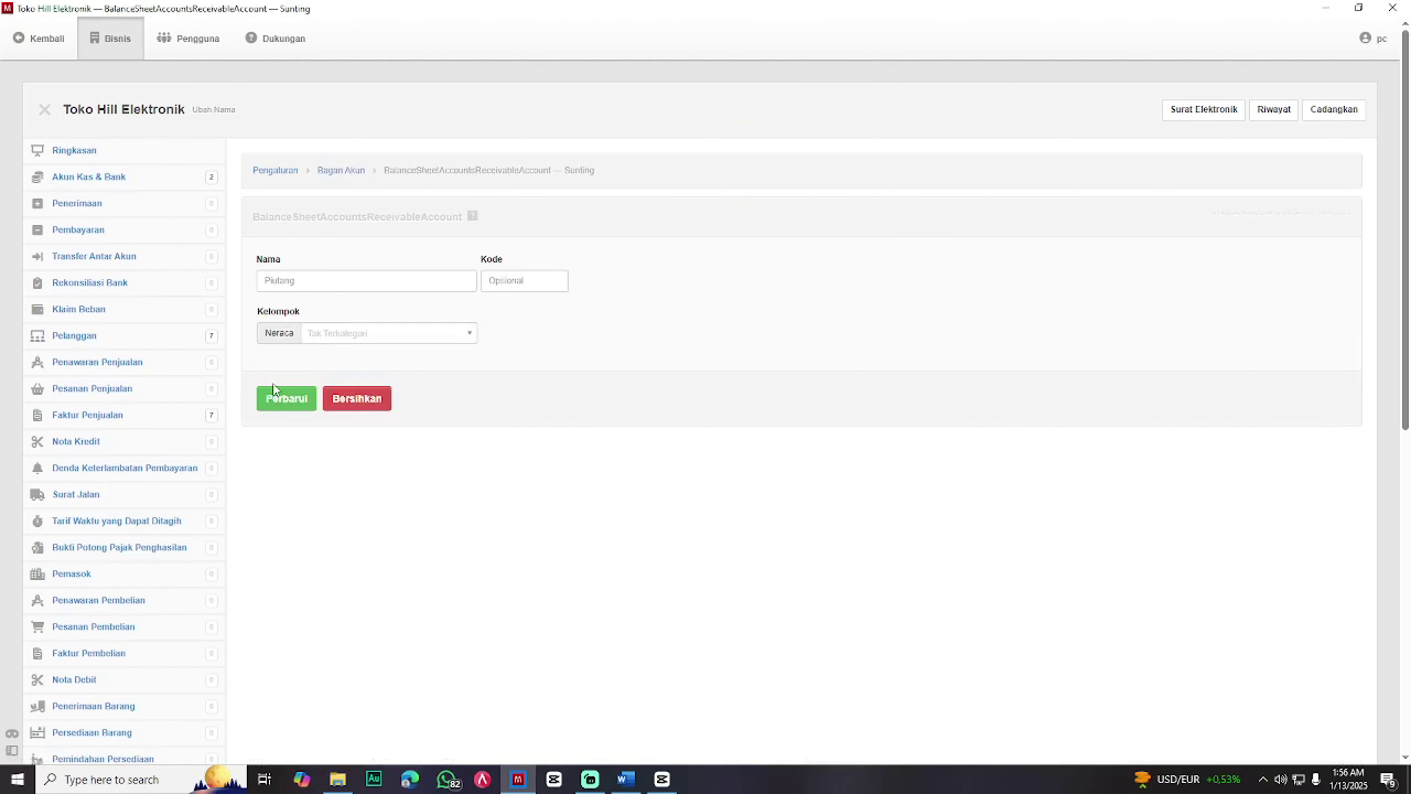
left_click(321, 287)
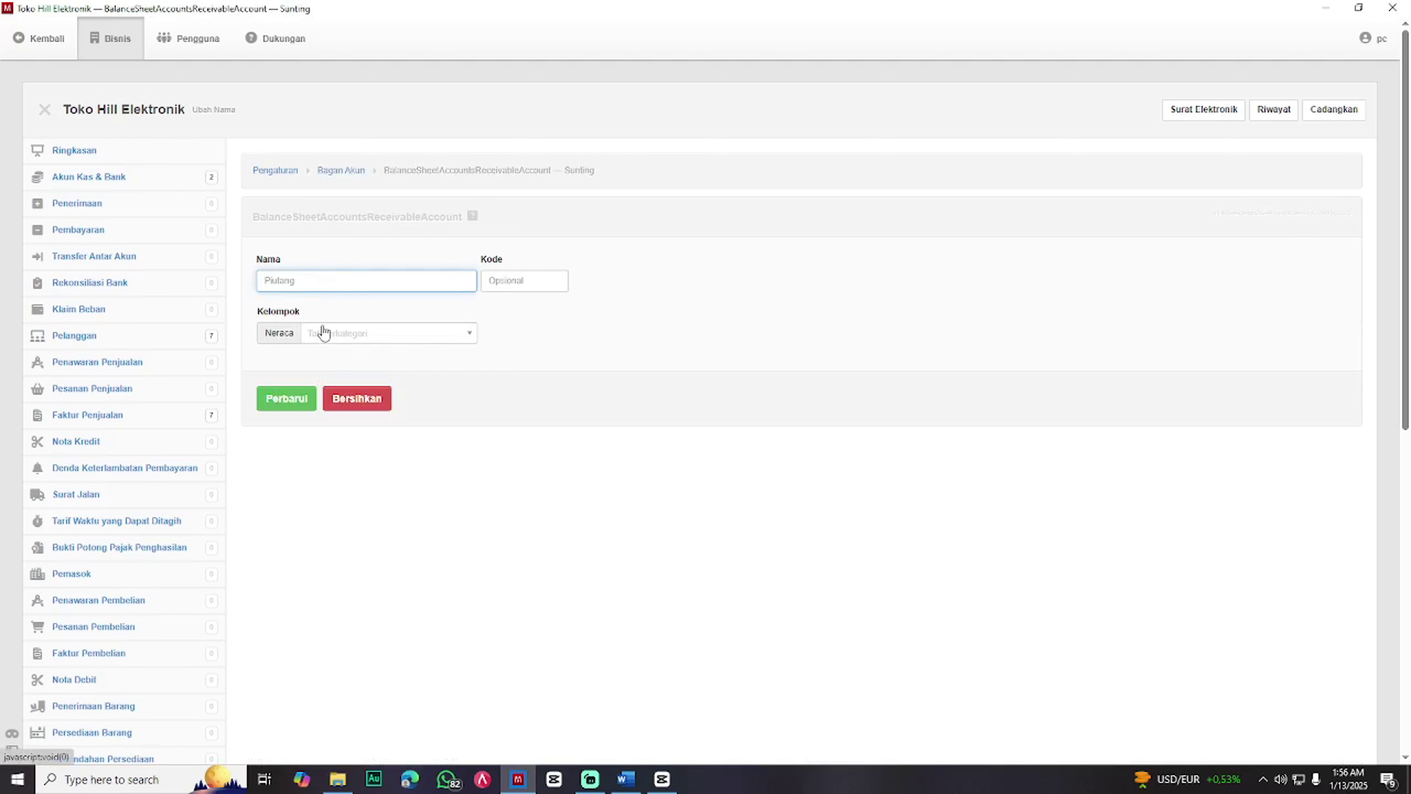
left_click(523, 288)
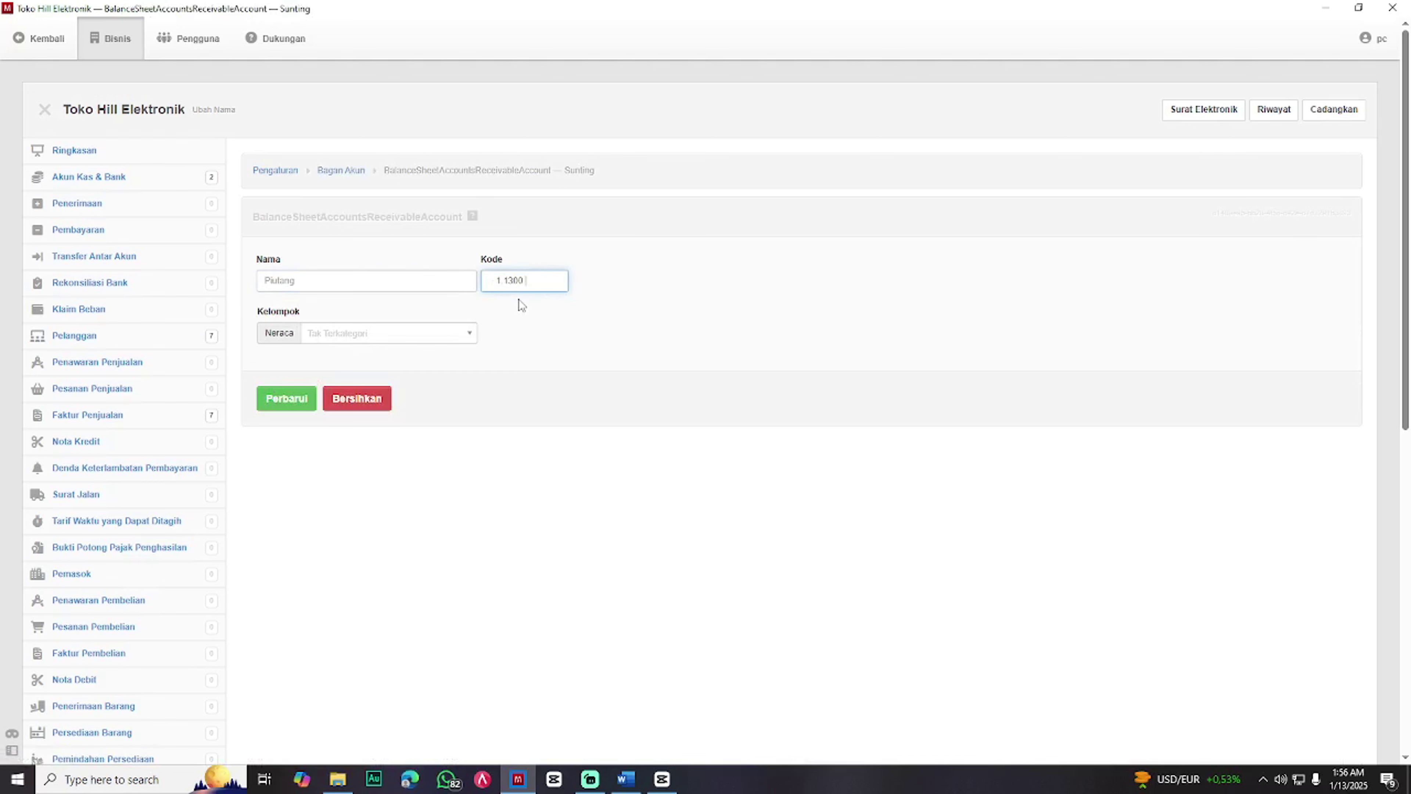
- Rename the Piutang account Piutang Dagang, assign it to the group Aset Lancar and save the update
left_click(375, 285)
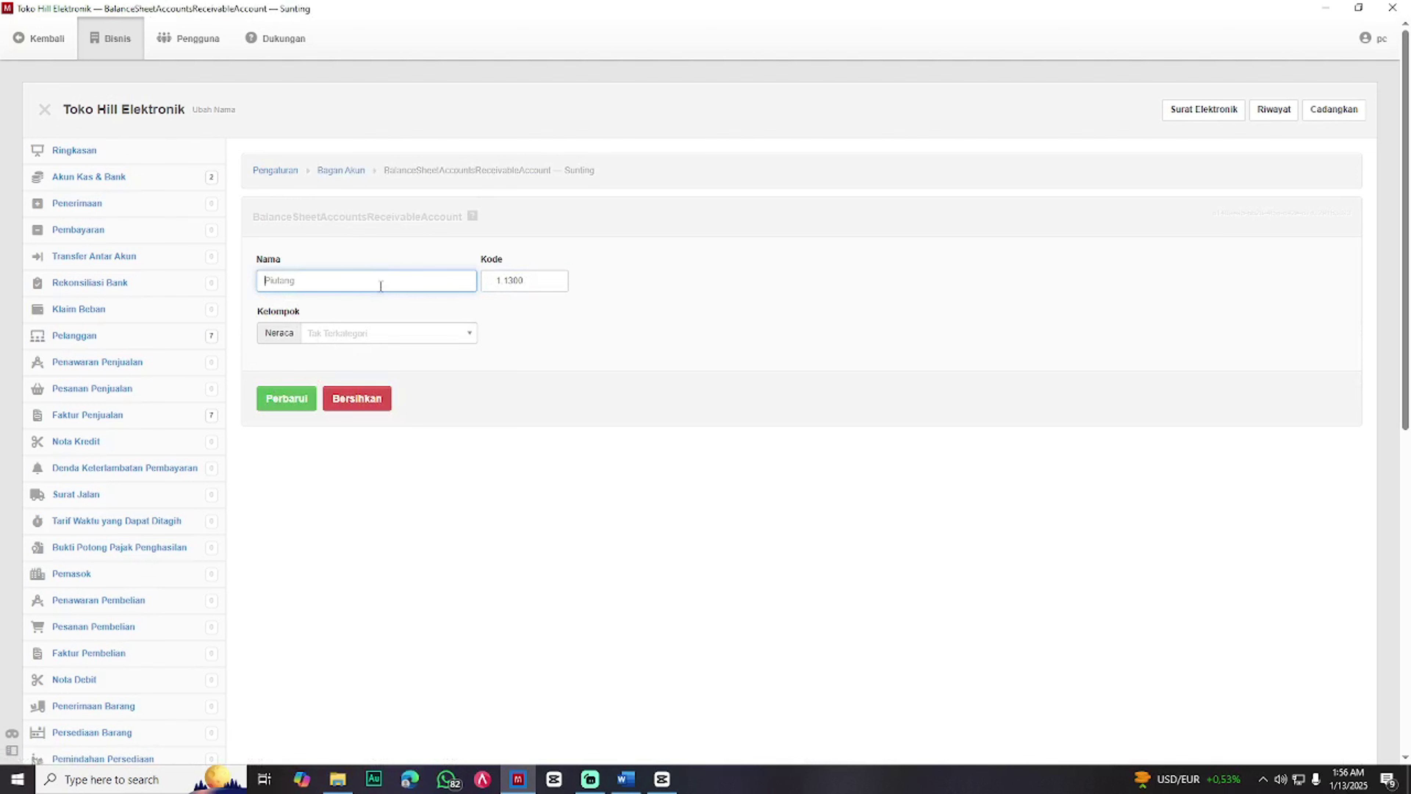
type("Piutang Dagang")
left_click(438, 328)
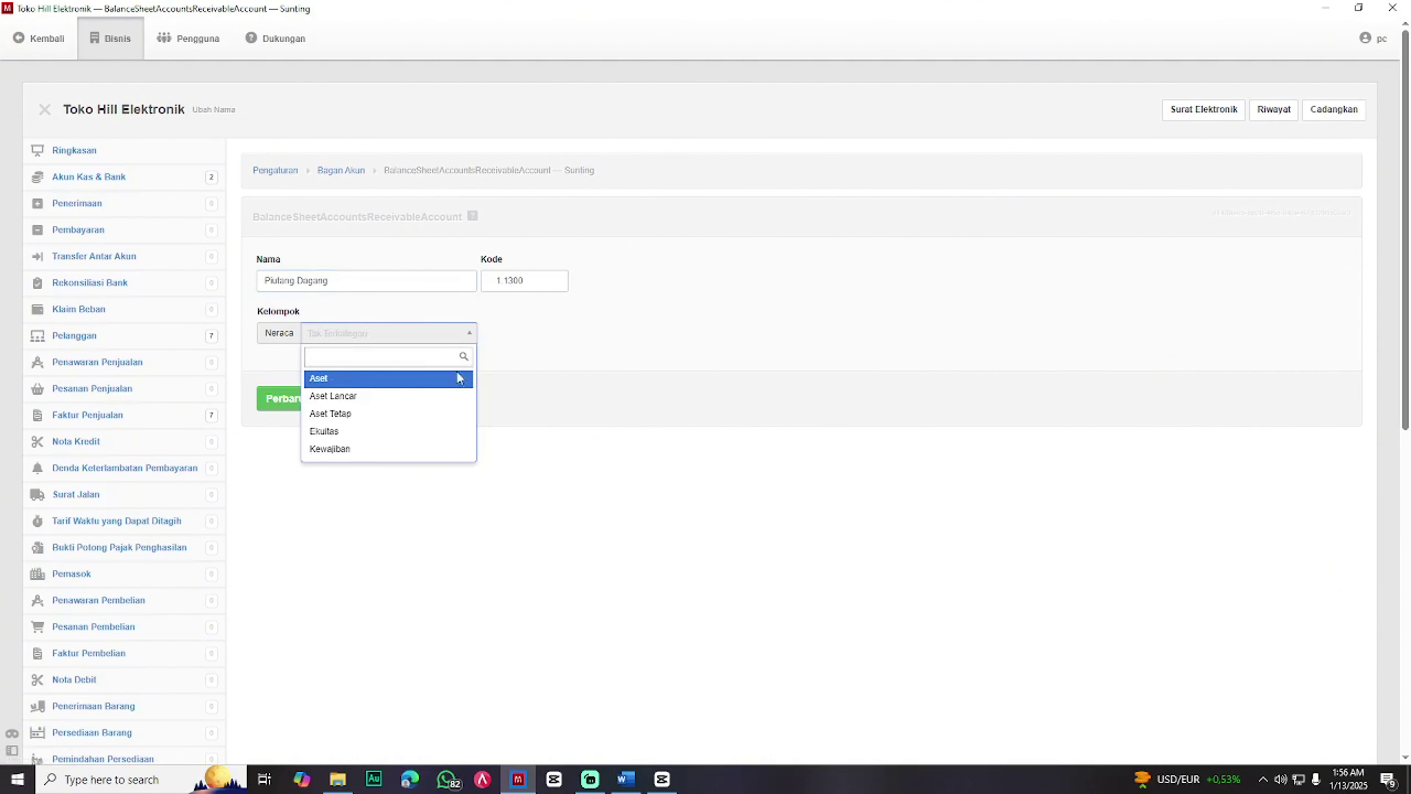
left_click(457, 402)
left_click(300, 402)
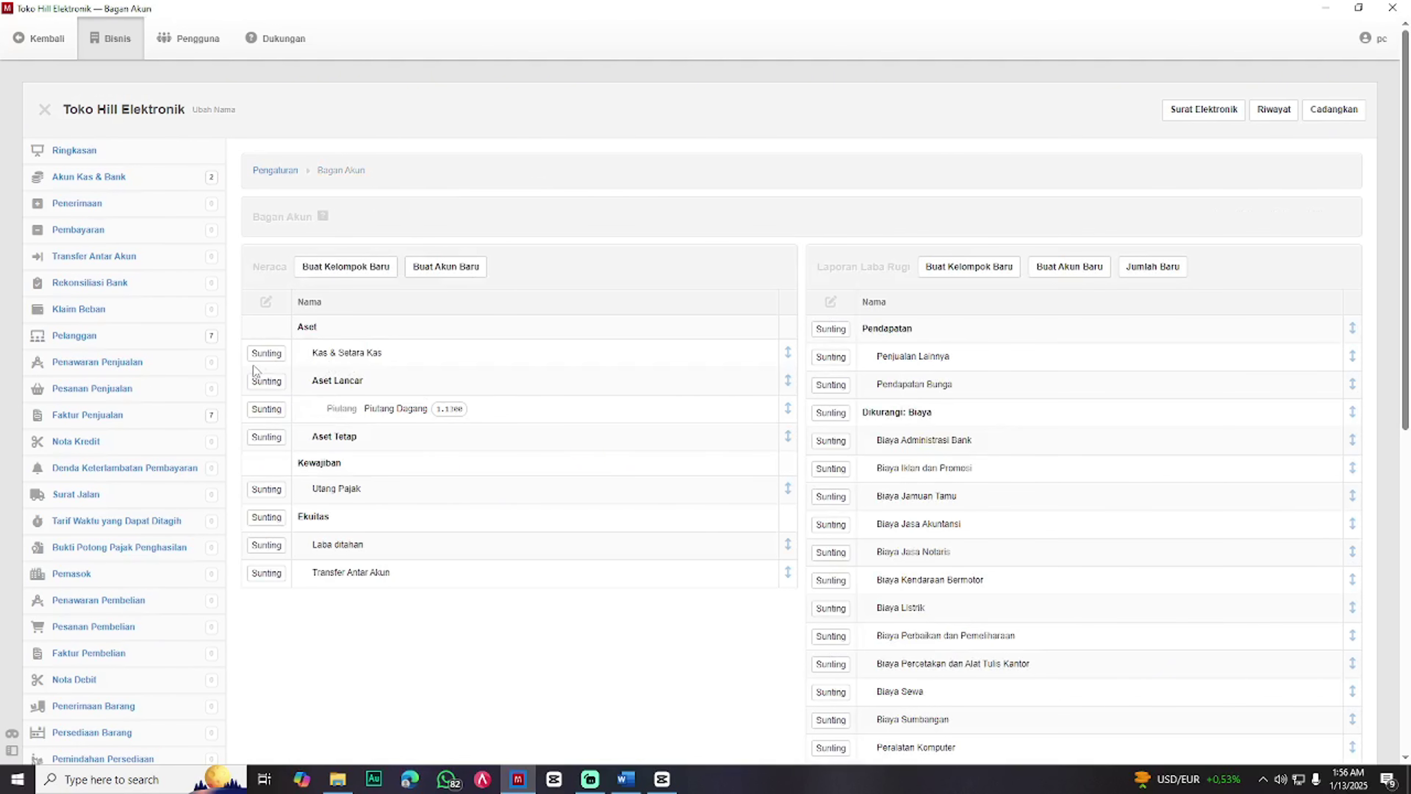
- Assign the Kas & Setara Kas account to the group Aset Lancar and save the update
left_click(266, 353)
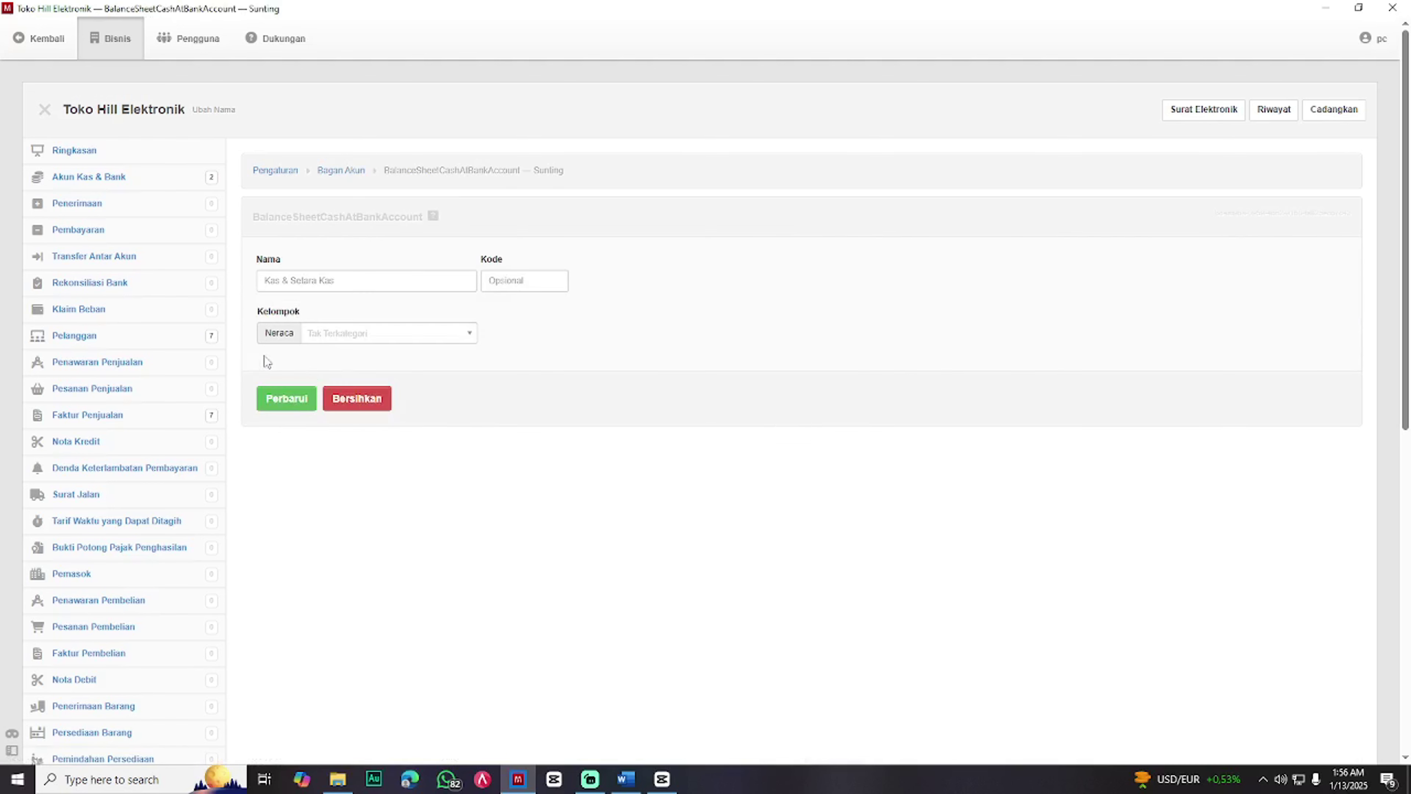
left_click(344, 334)
left_click(362, 396)
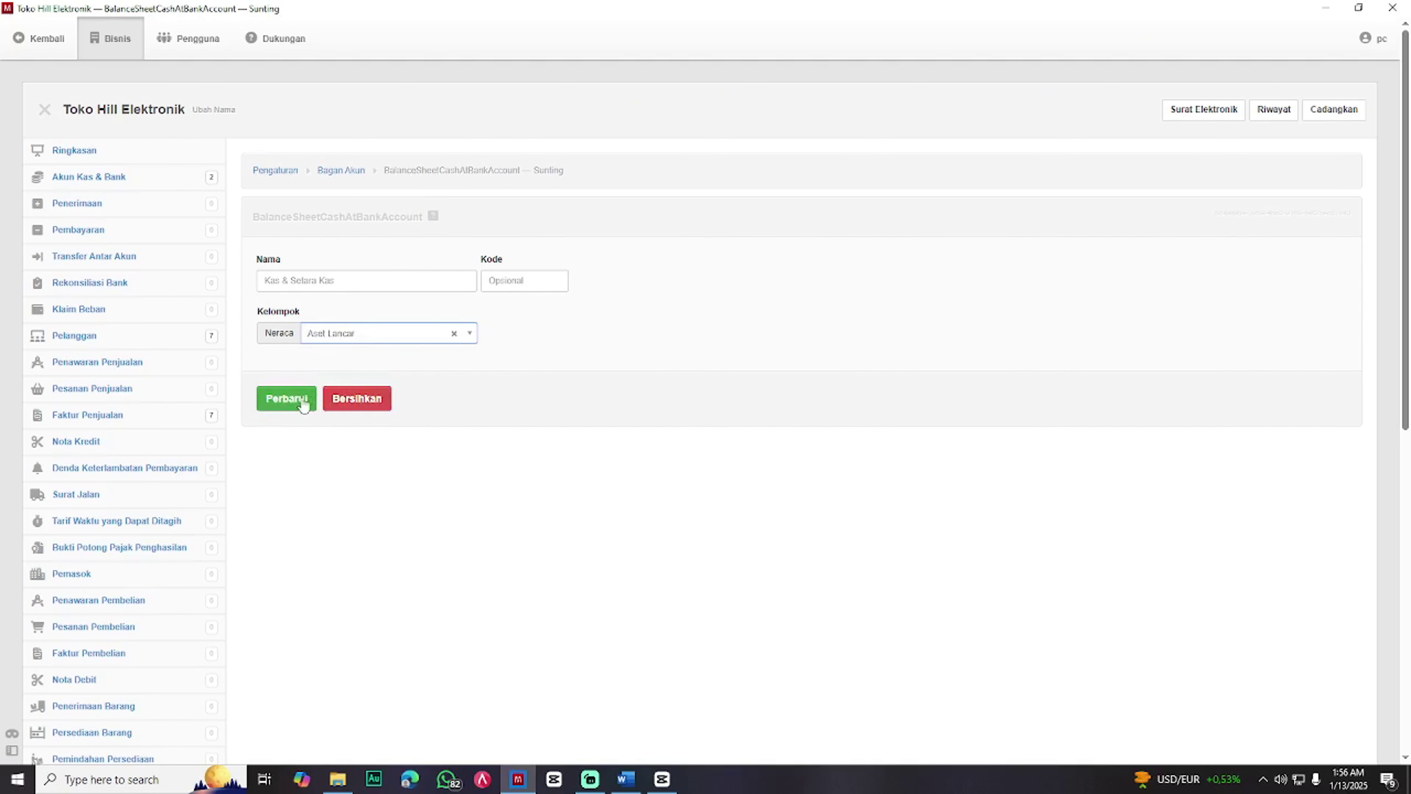
left_click(304, 400)
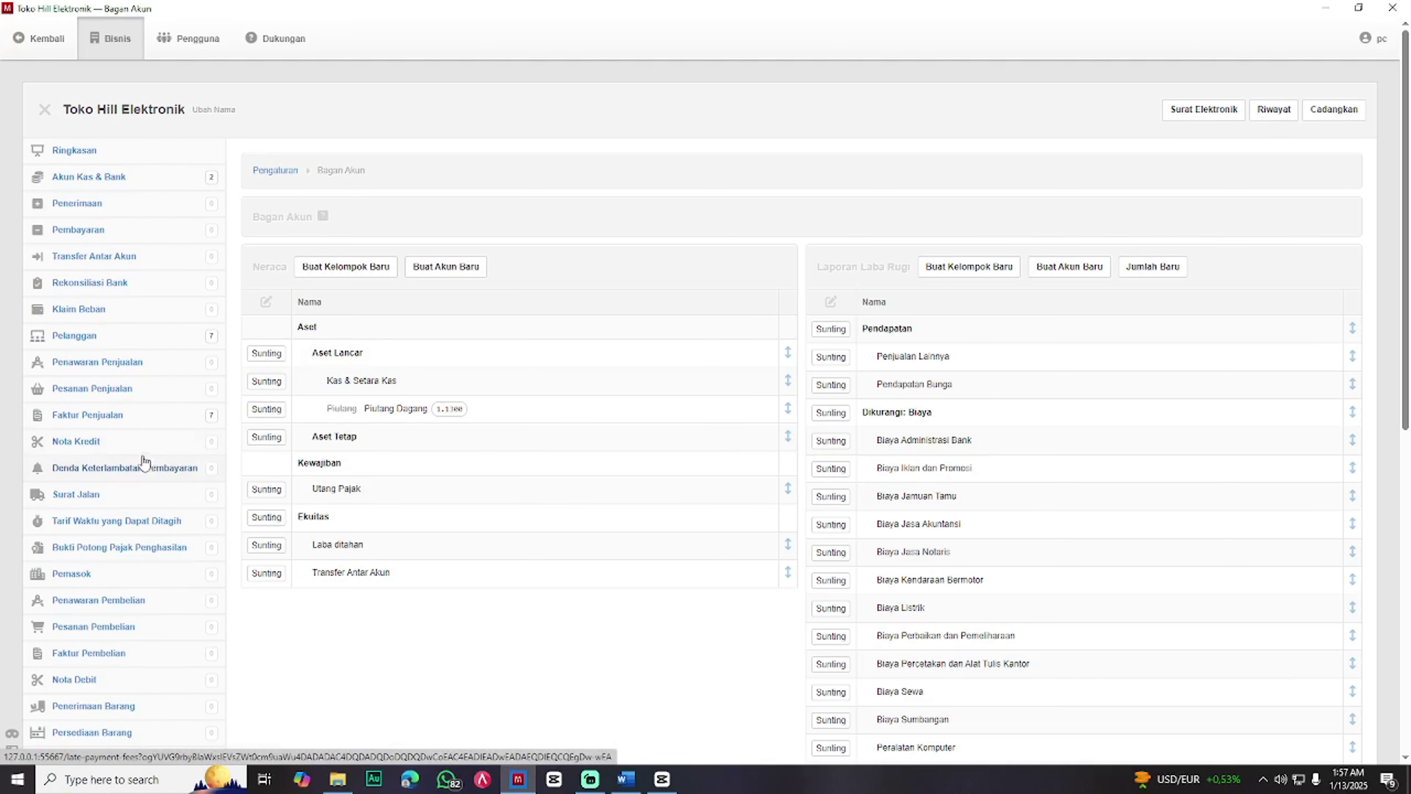
- Start a new supplier in Pemasok and place the form beside Word's Data Vendor / Suppliers table
left_click(115, 576)
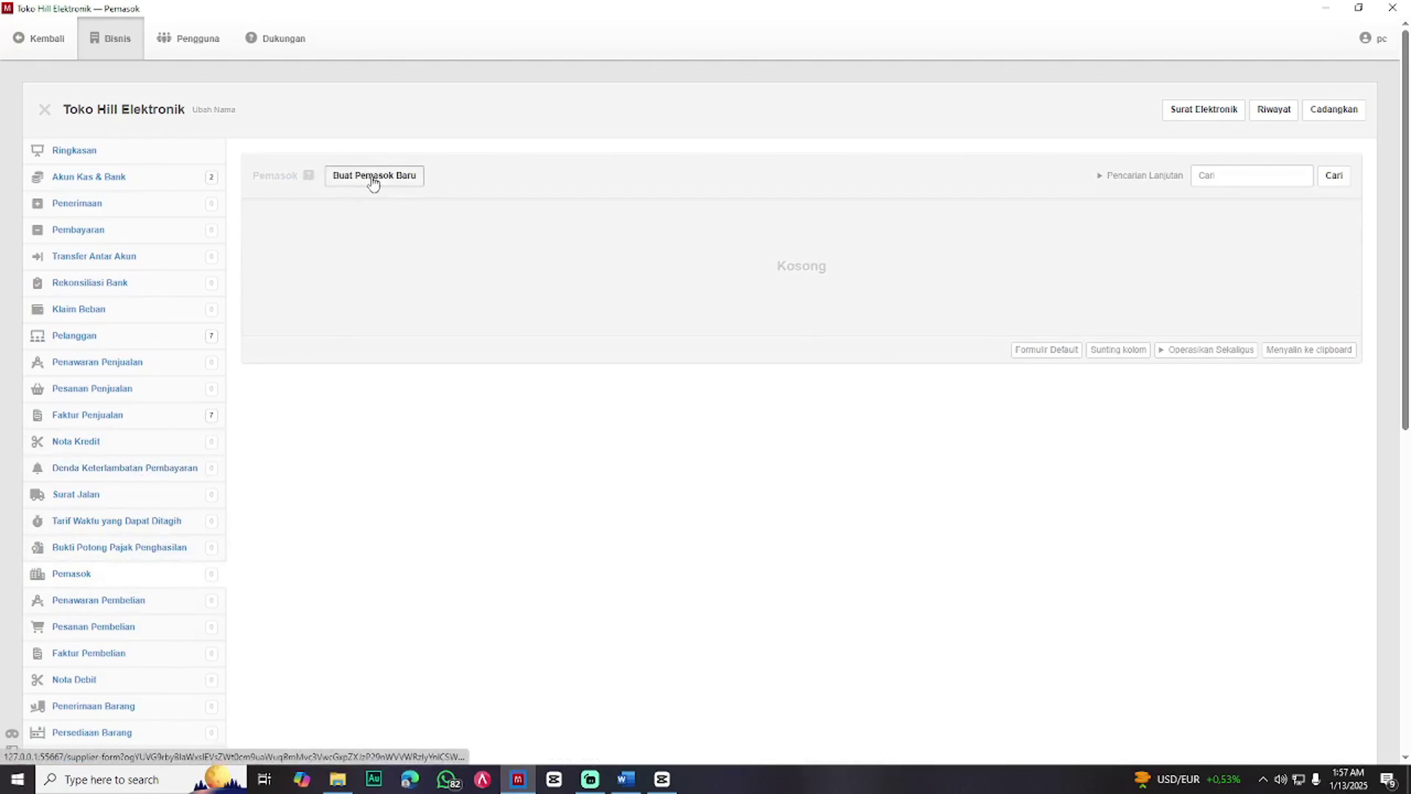
left_click(362, 183)
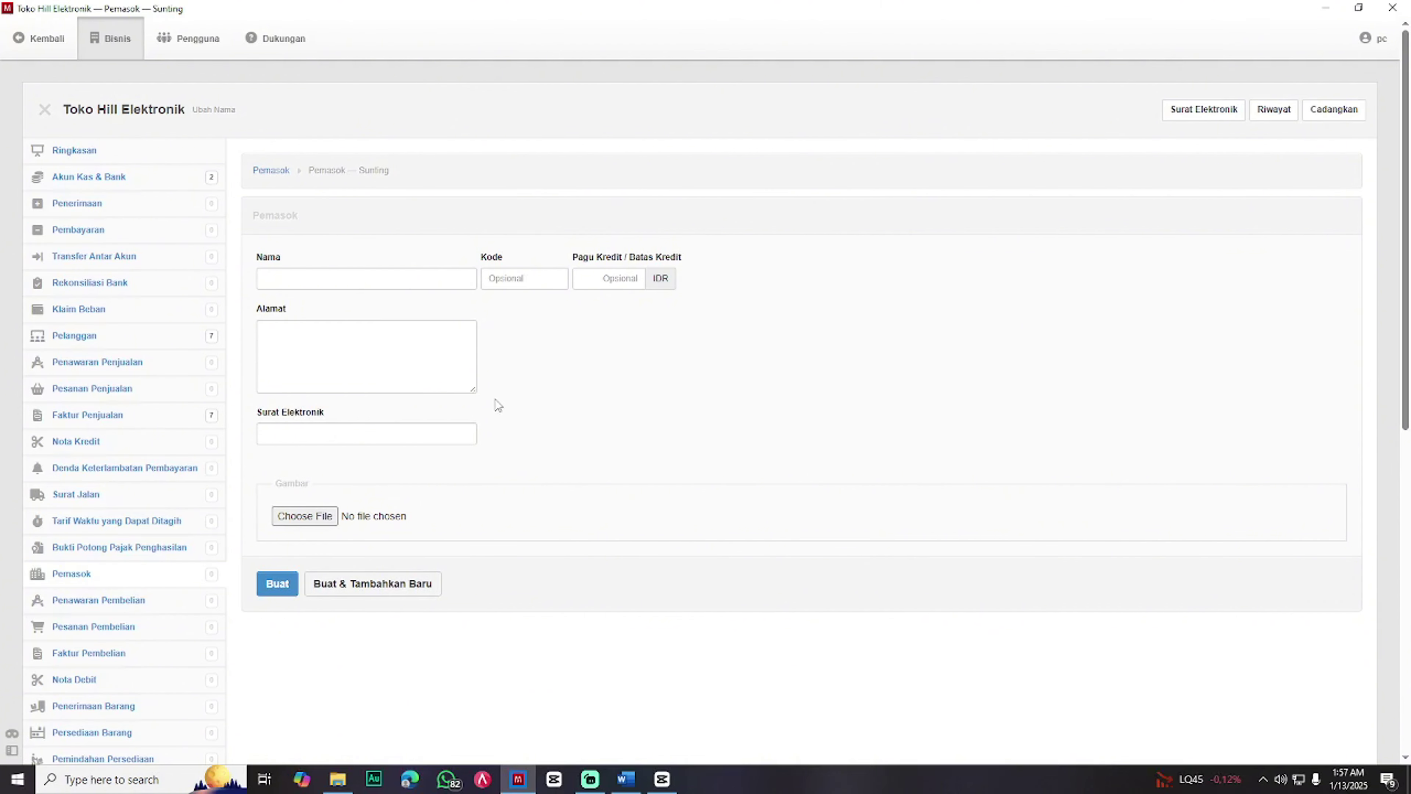
key("super+Left")
scroll(956, 427, "down", 20)
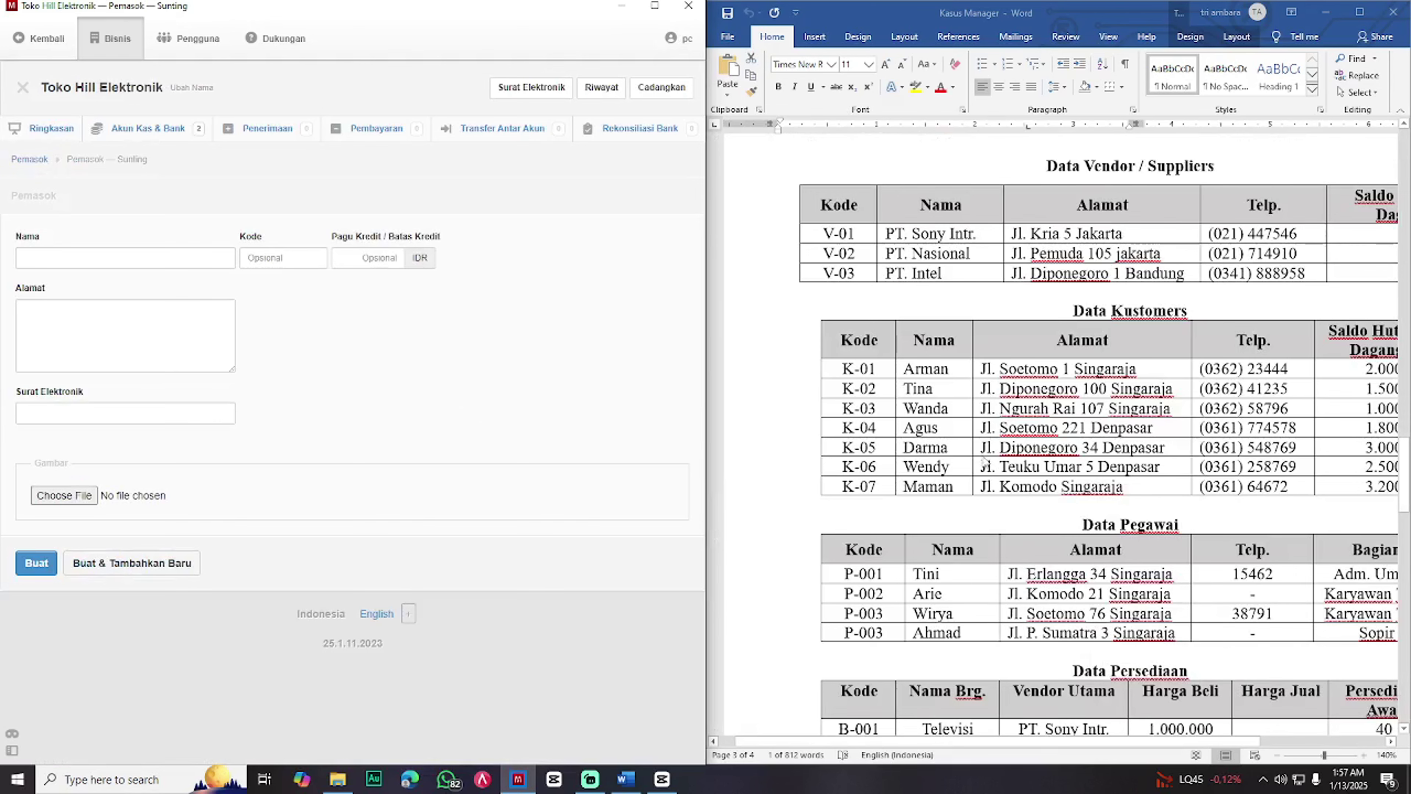
scroll(957, 429, "down", 1)
scroll(1011, 366, "up", 1)
- Copy the first vendor's name, PT. Sony Intr., from Word into the supplier's Nama in Manager
left_click(973, 236)
left_click_drag(981, 235, 874, 235)
key("ctrl+c")
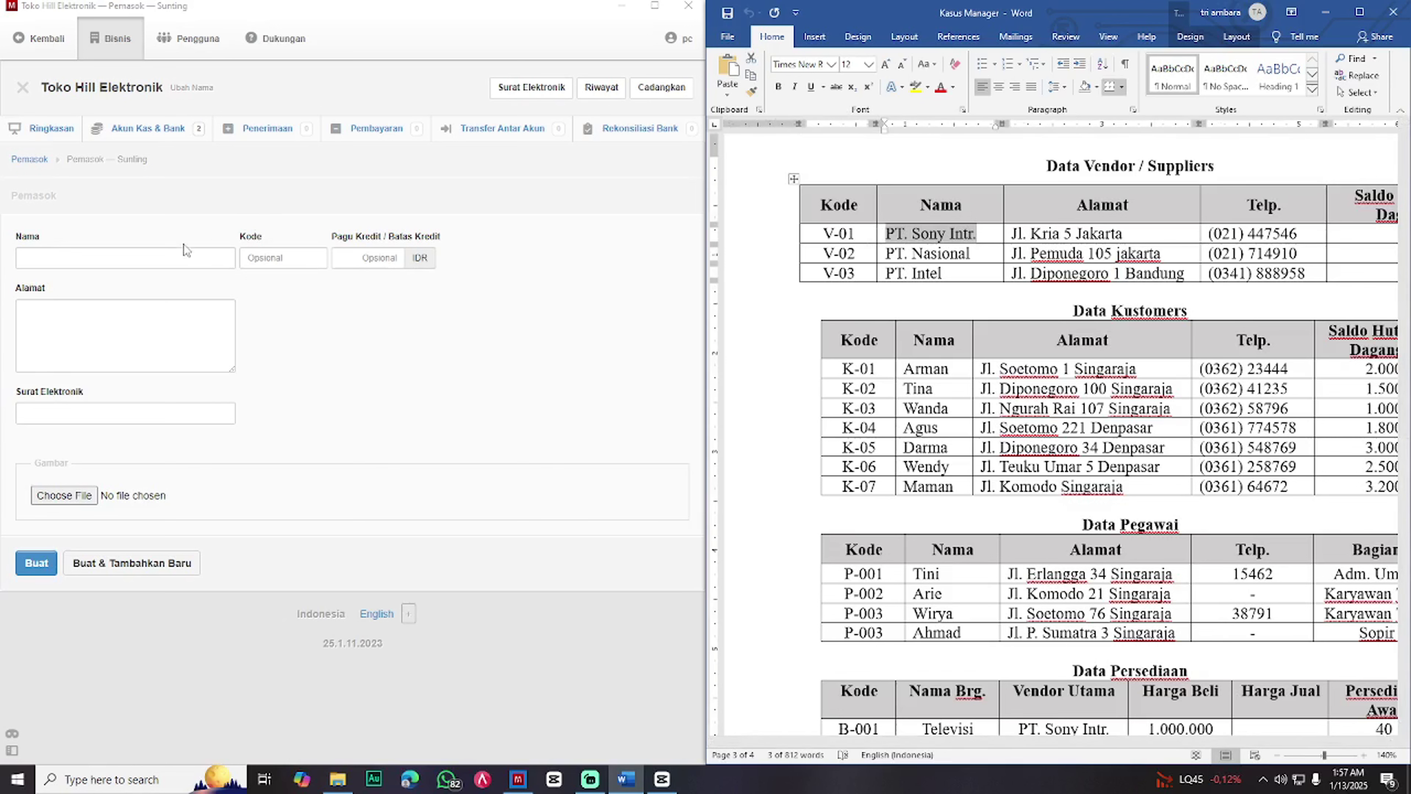
left_click(167, 258)
key("ctrl+v")
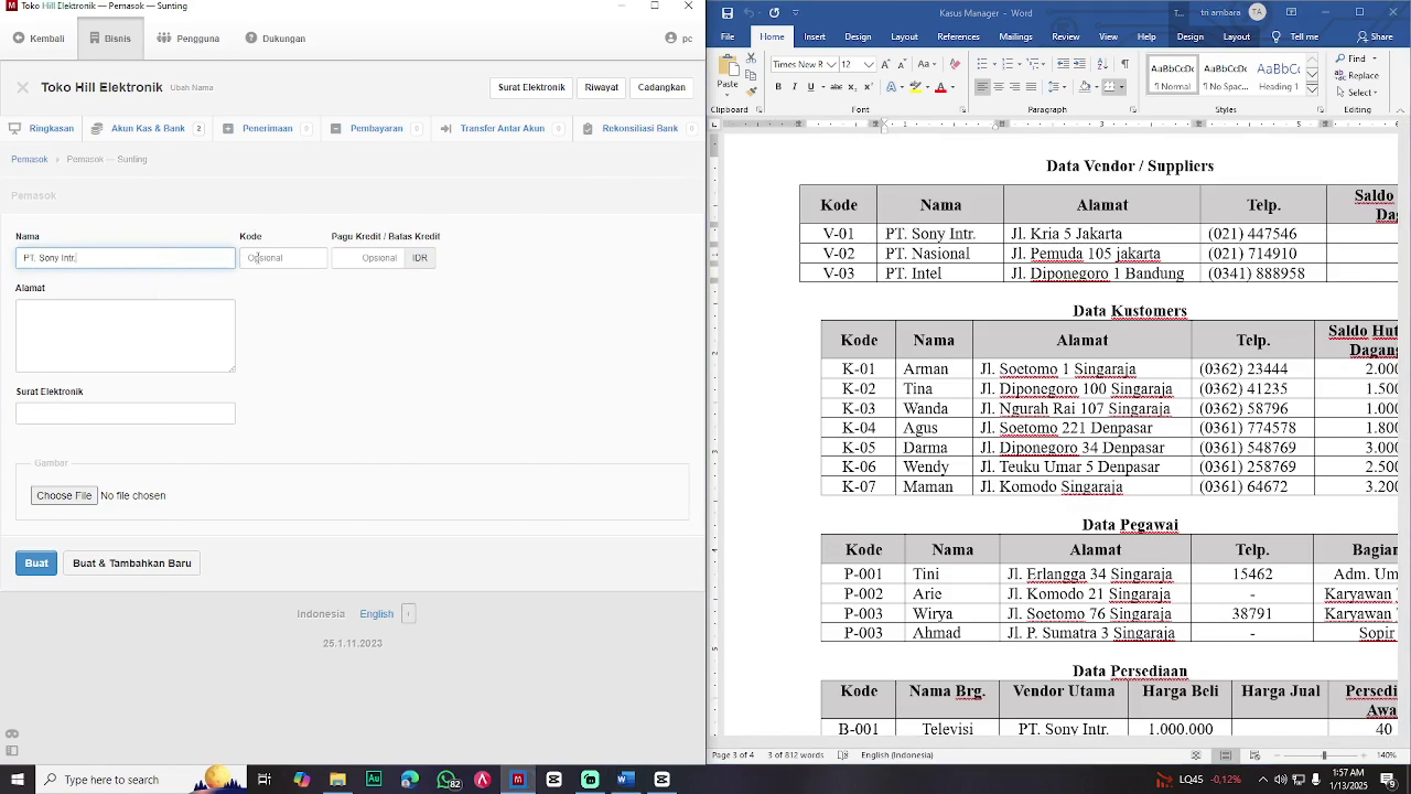
- Copy the code V-01 from Word's vendor table into the Kode of supplier PT. Sony Intr
middle_click(538, 305)
left_click(513, 279)
left_click(860, 230)
left_click(860, 230)
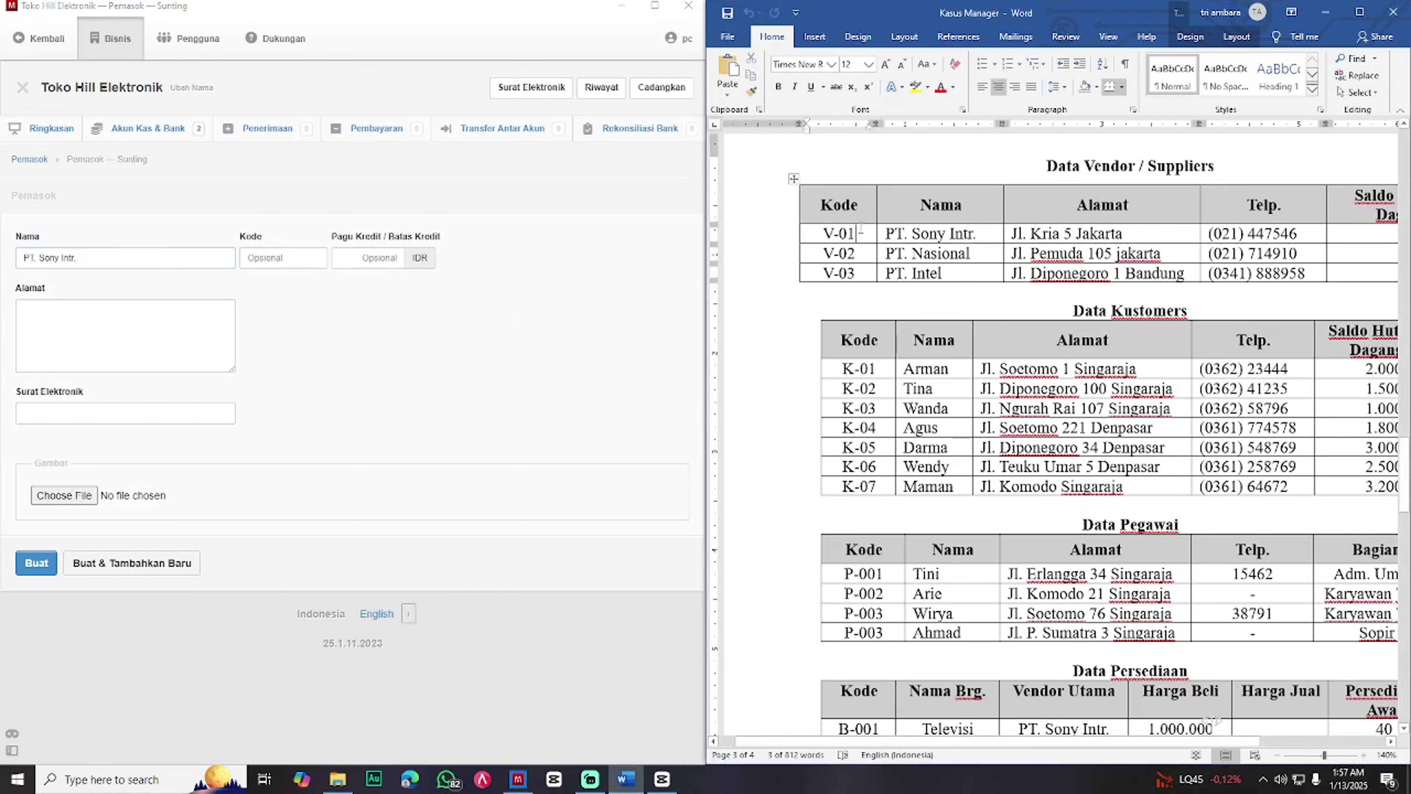
double_click(860, 230)
left_click(283, 265)
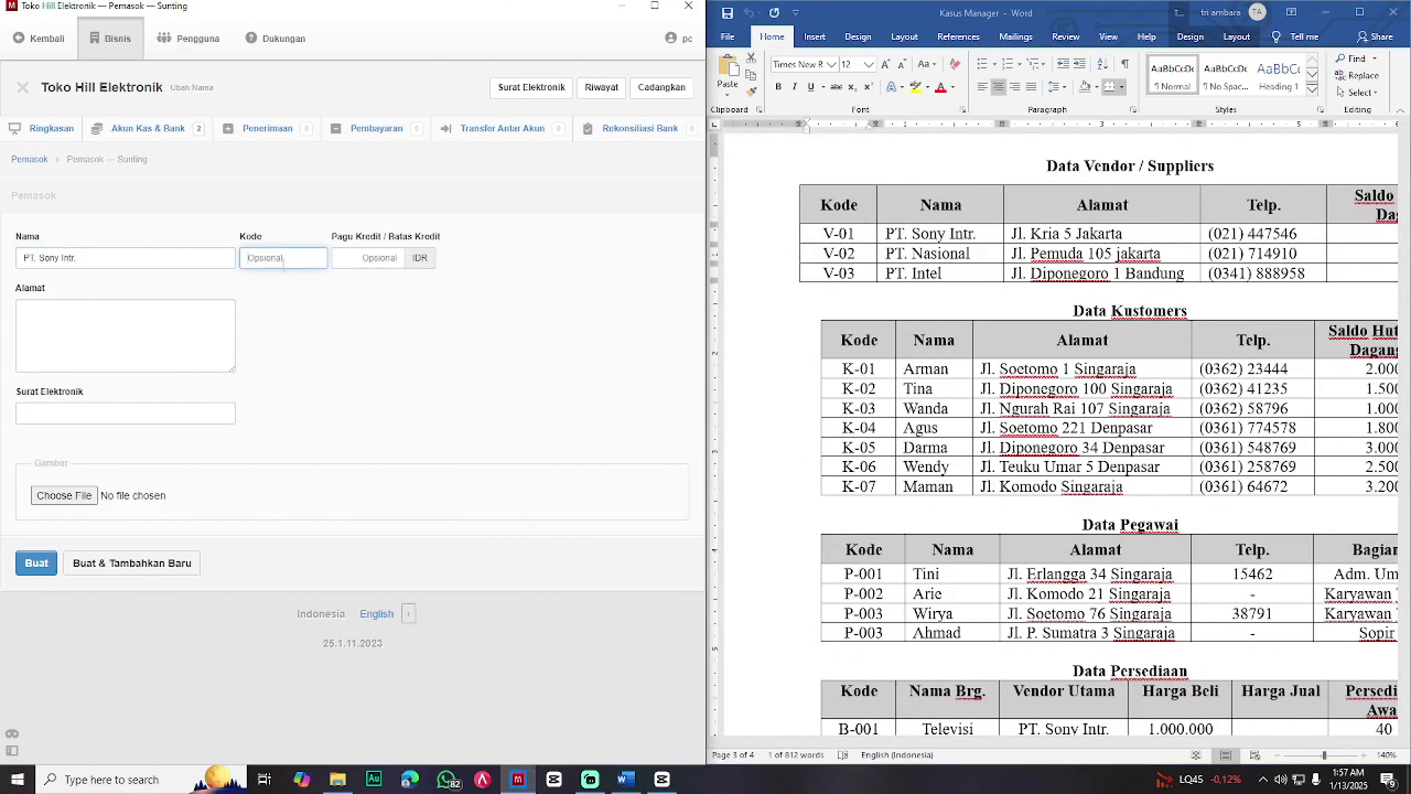
middle_click(636, 354)
- Copy PT. Sony Intr.'s address from Word into Alamat, create the supplier and start another new one
left_click(1132, 235)
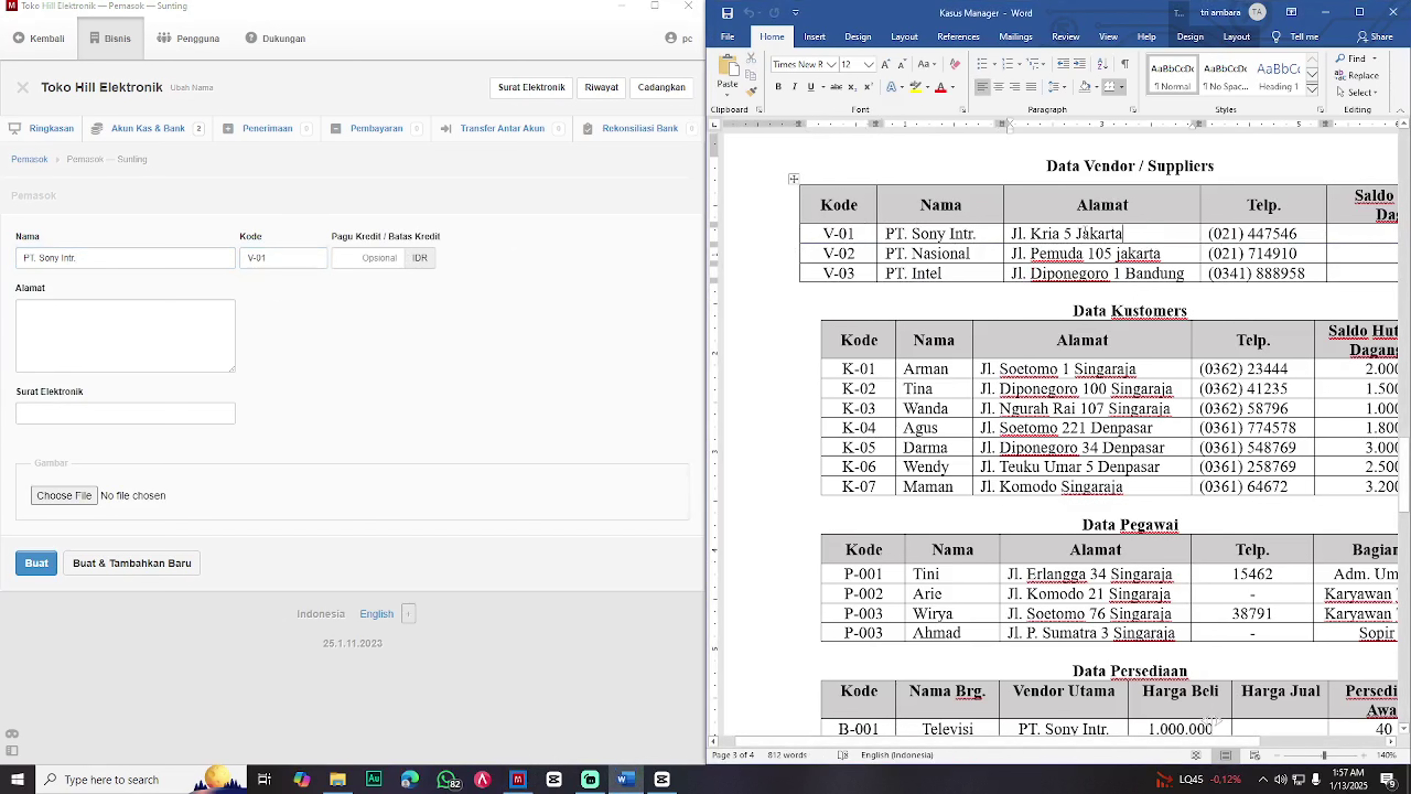
left_click_drag(1132, 234, 1009, 234)
key("ctrl+c")
left_click(100, 317)
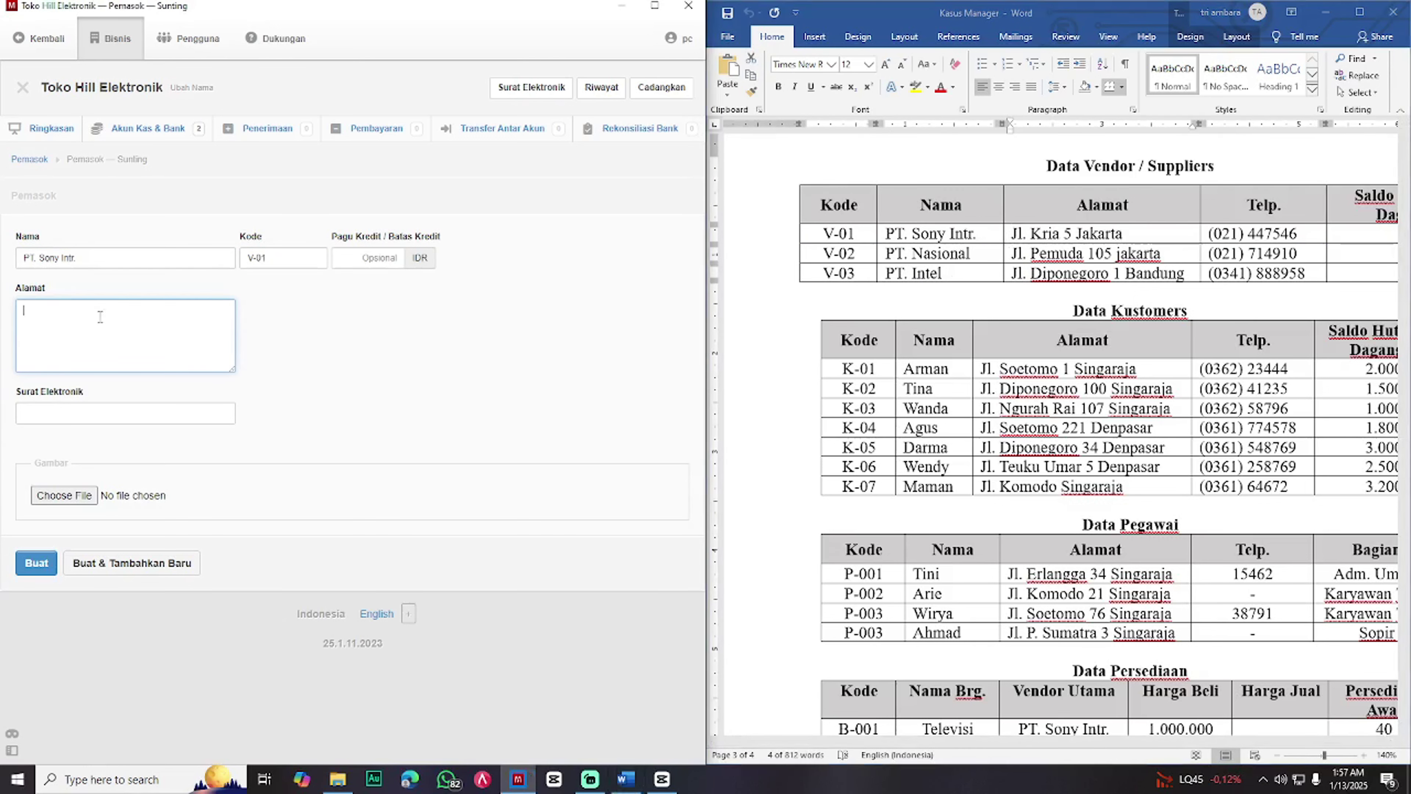
key("ctrl+v")
left_click(109, 564)
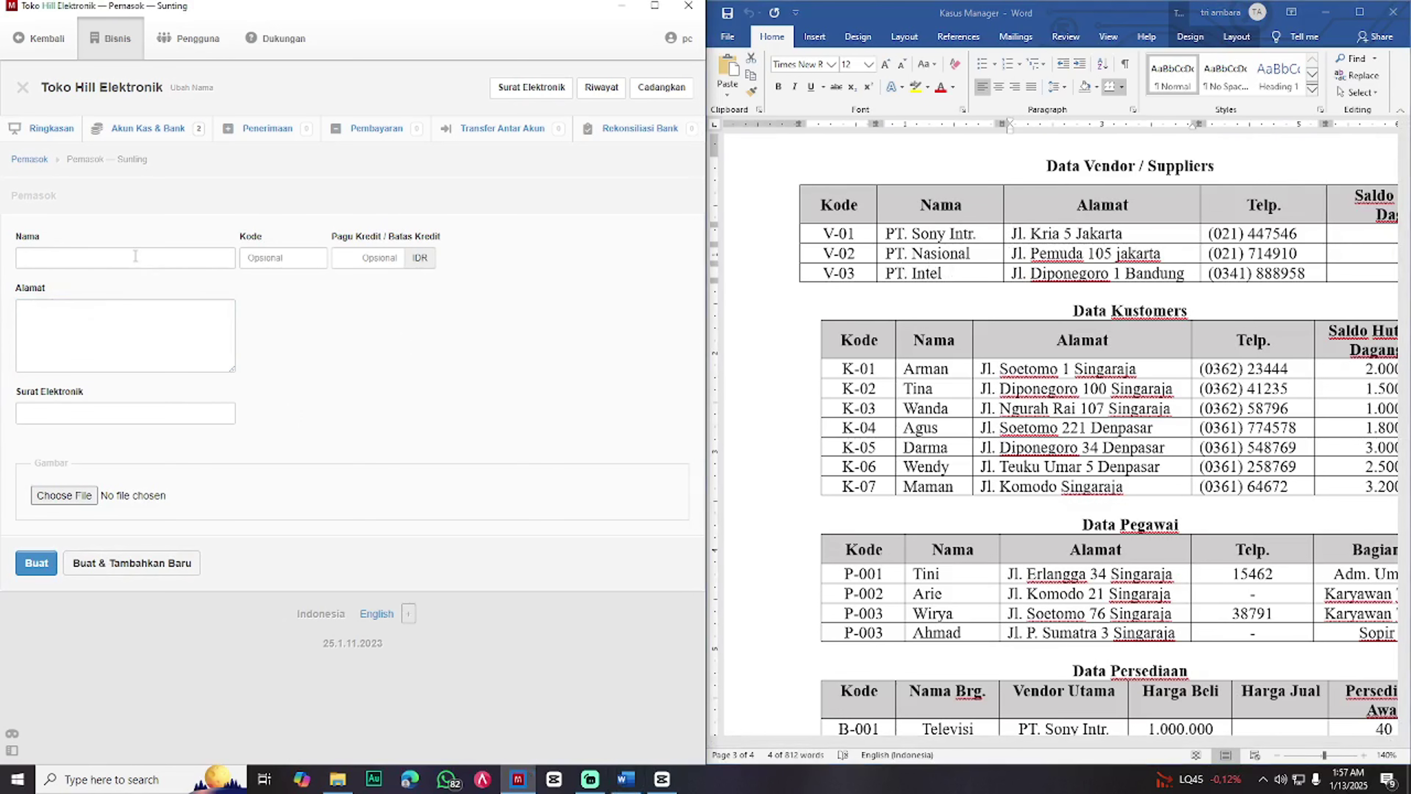
- Fill the new supplier's Nama with PT. Nasional and its Alamat with the vendor's address, both copied from Word
left_click(974, 254)
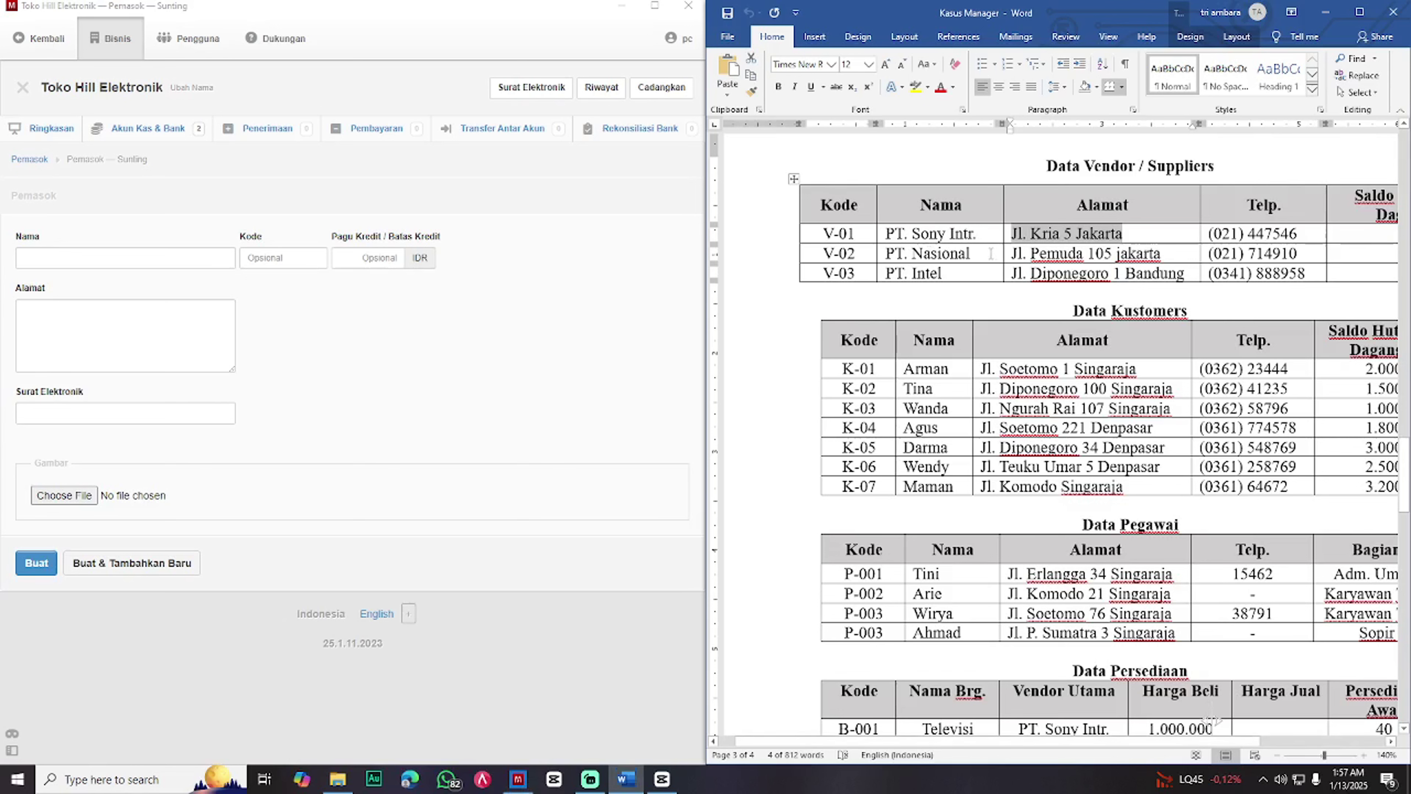
left_click_drag(972, 254, 883, 254)
key("ctrl+c")
left_click(151, 257)
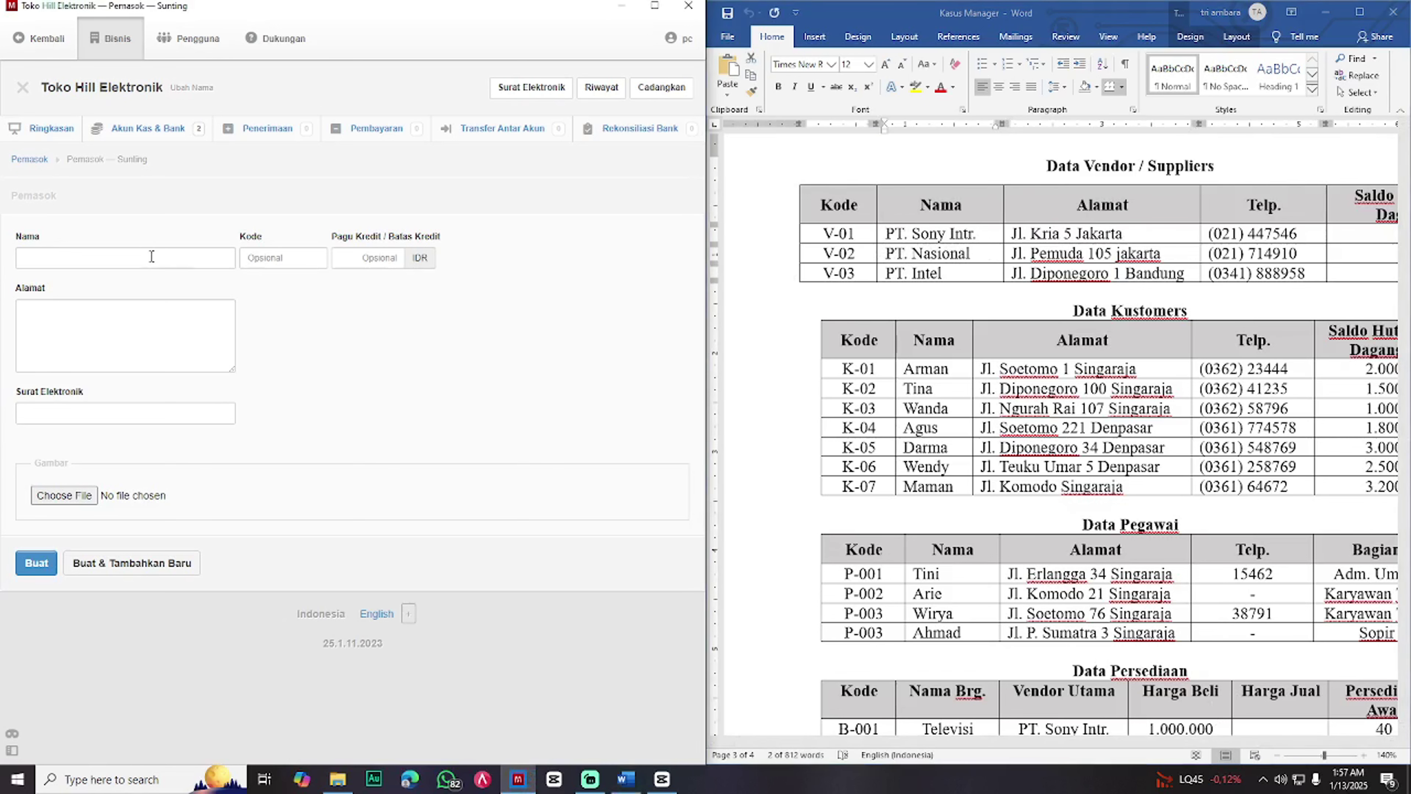
key("ctrl+v")
left_click_drag(1189, 254, 1012, 257)
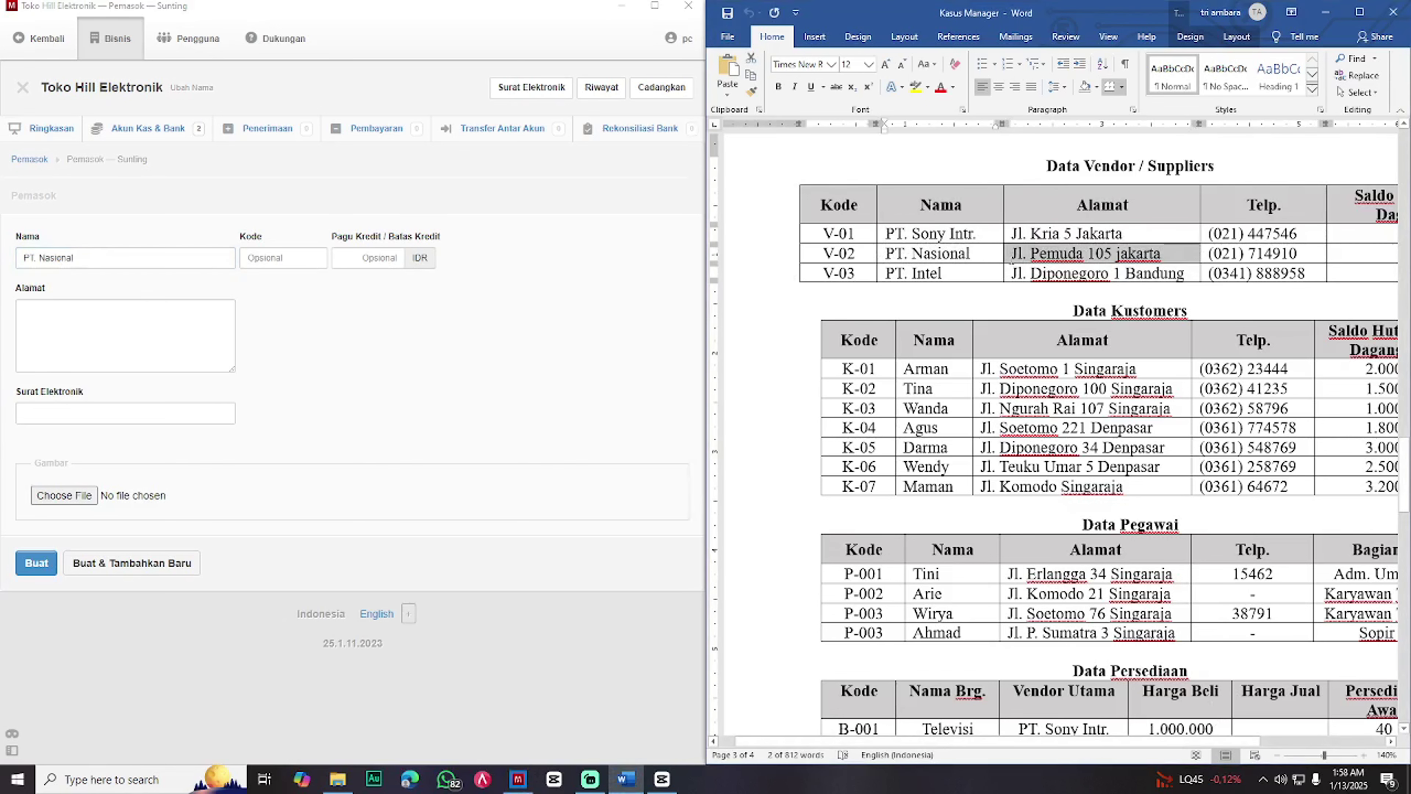
left_click(221, 317)
key("ctrl+v")
- Enter V-02 from Word as PT. Nasional's Kode, create the supplier and start another new one
left_click(301, 255)
left_click_drag(860, 255, 822, 257)
key("ctrl+c")
left_click(277, 258)
key("ctrl+v")
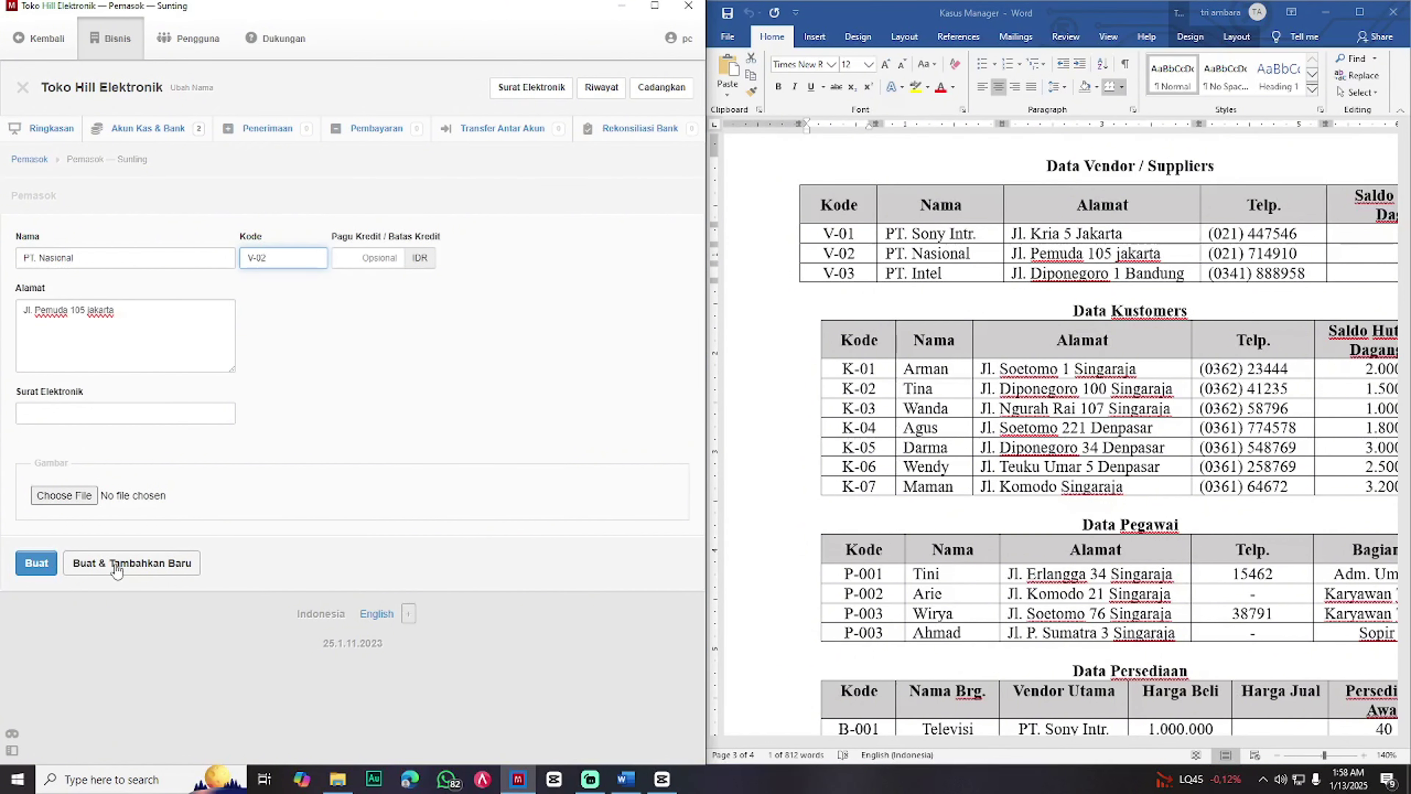
left_click(132, 562)
- Name the new supplier PT. Intel, copied from Word's vendor table, and set its Kode to V-03
left_click_drag(943, 276, 882, 273)
key("ctrl+c")
left_click(111, 257)
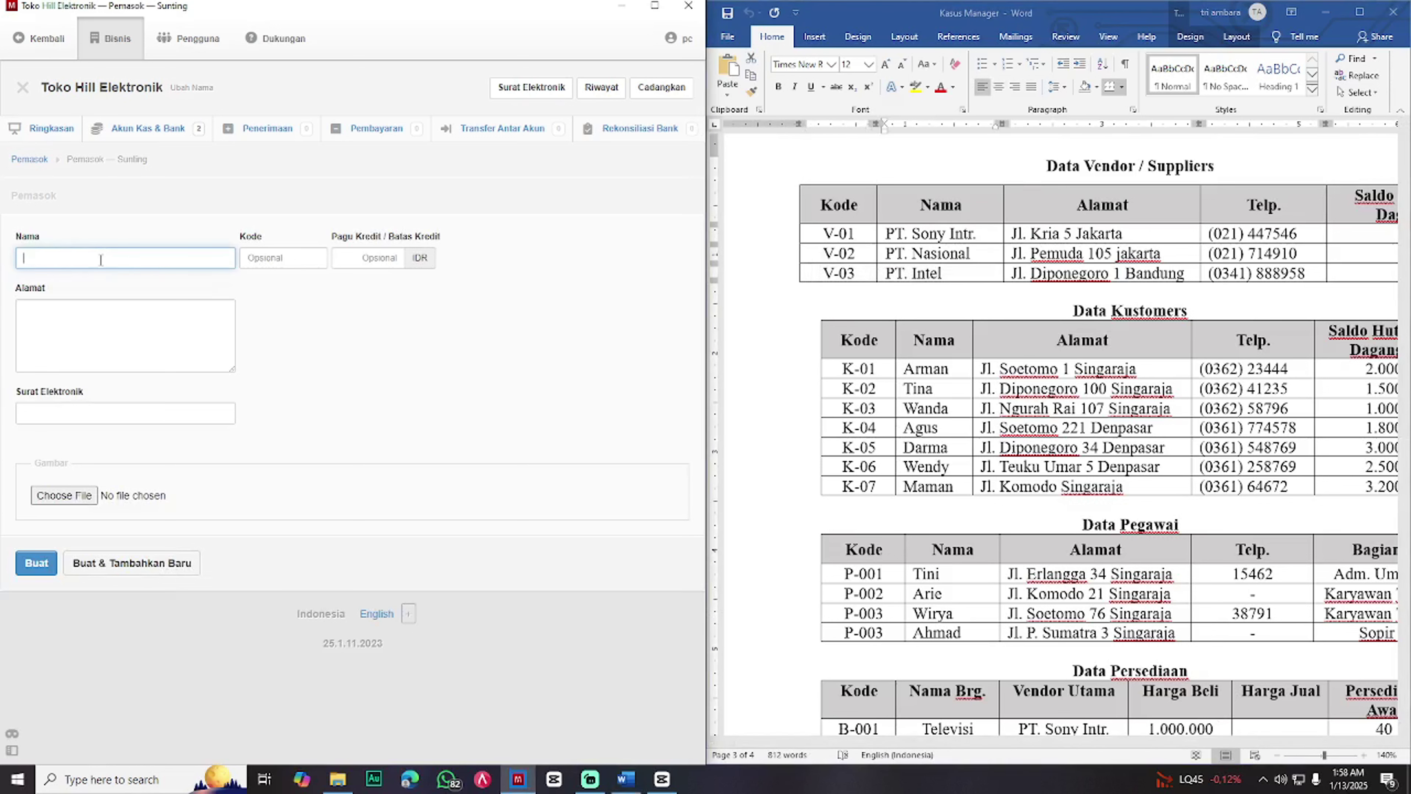
key("ctrl+v")
left_click(313, 259)
type("V")
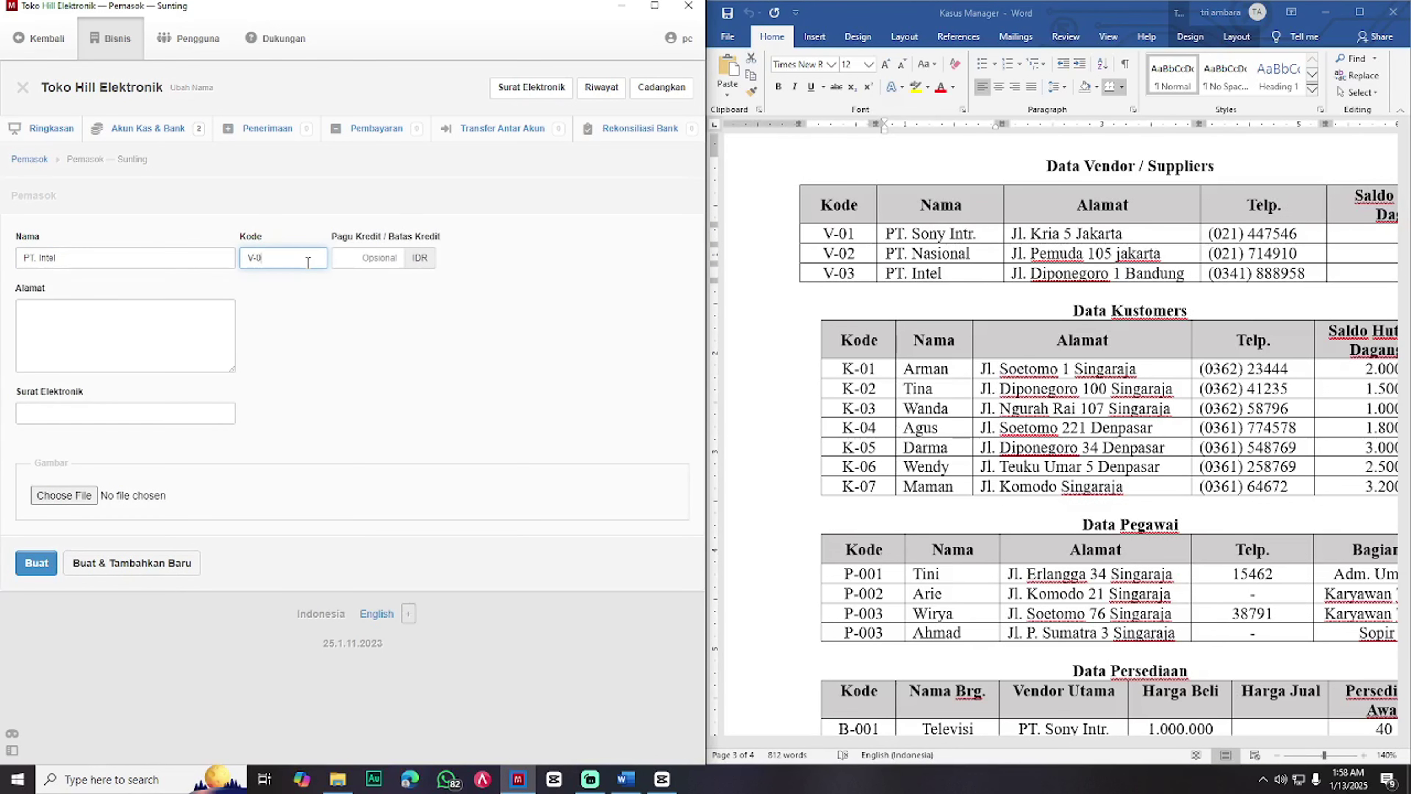
type("-02")
key("BackSpace")
type("3")
- Copy PT. Intel's address from Word into Alamat and create the supplier
left_click_drag(1185, 273, 1010, 273)
key("ctrl+c")
left_click(111, 333)
key("ctrl+v")
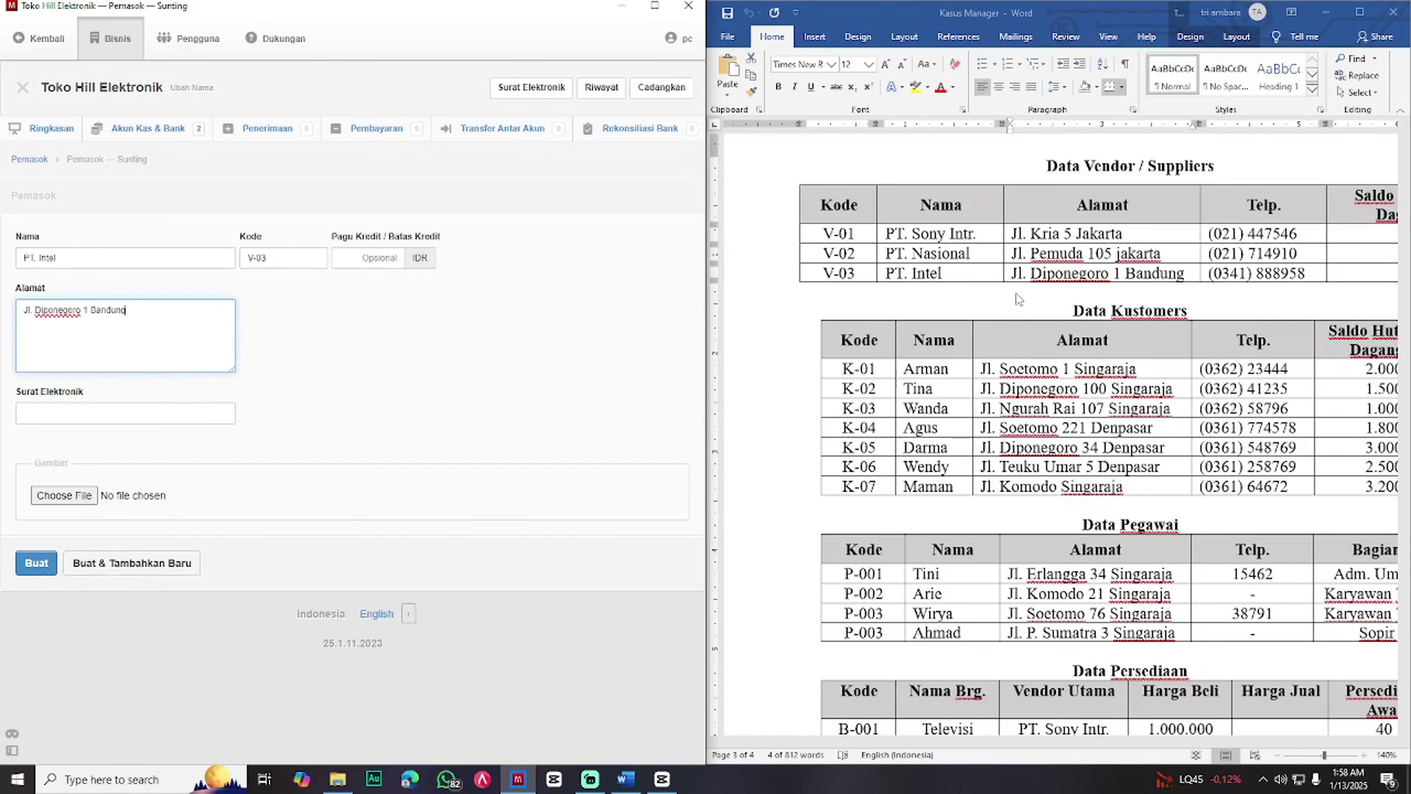
left_click(36, 563)
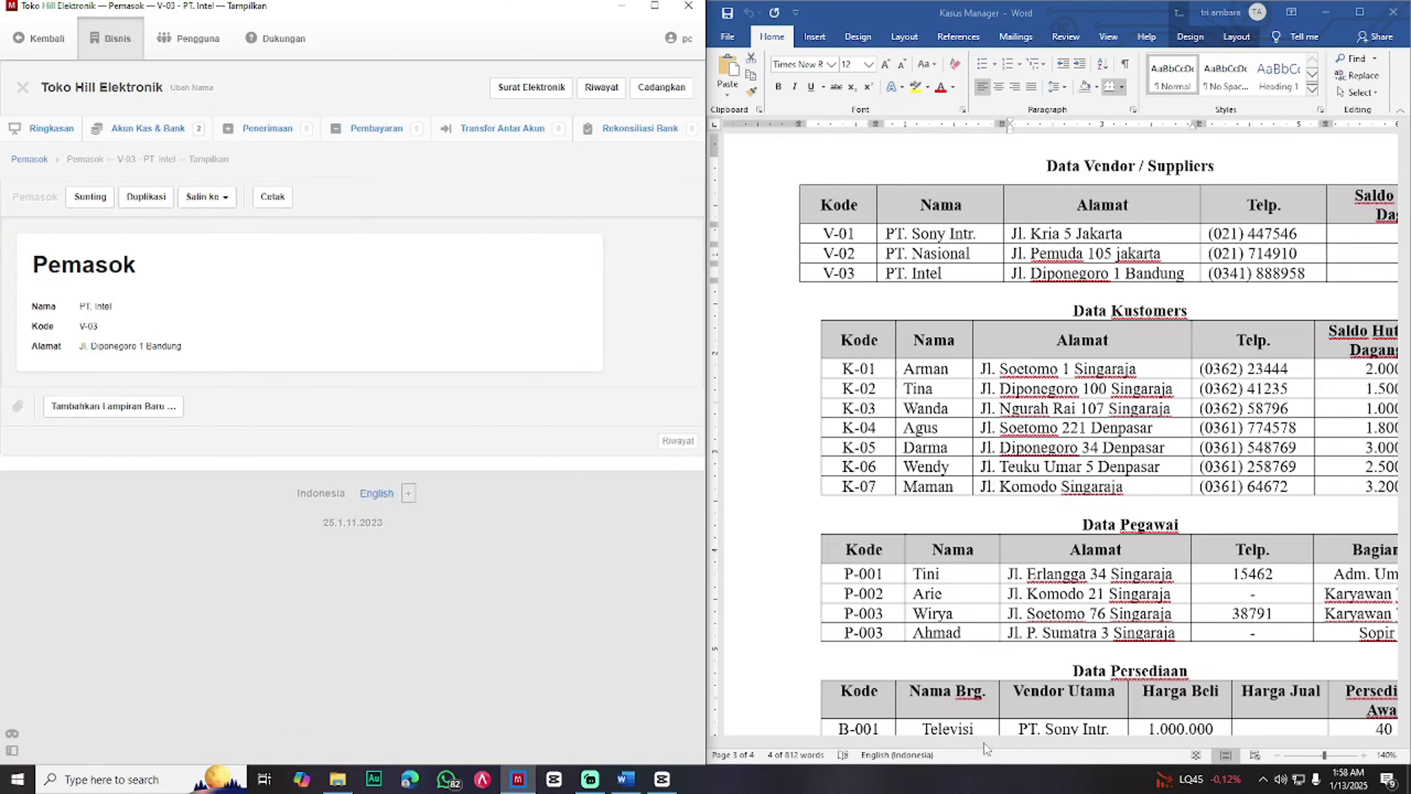
- View the vendors' Saldo Hutang Dagang column in Word, and start a new Faktur Pembelian in a maximized Manager window
left_click(1128, 745)
left_click_drag(1166, 737, 1248, 741)
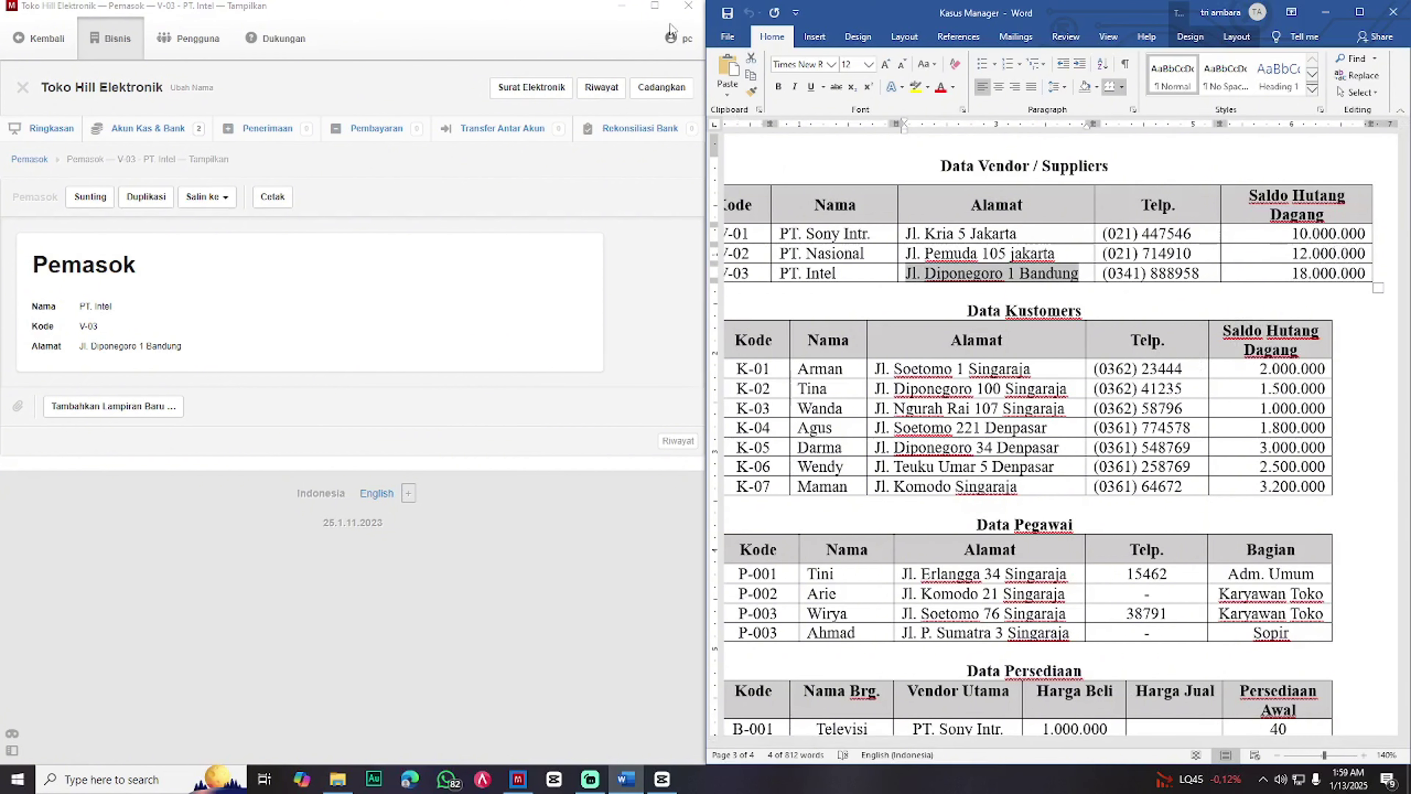
left_click(655, 8)
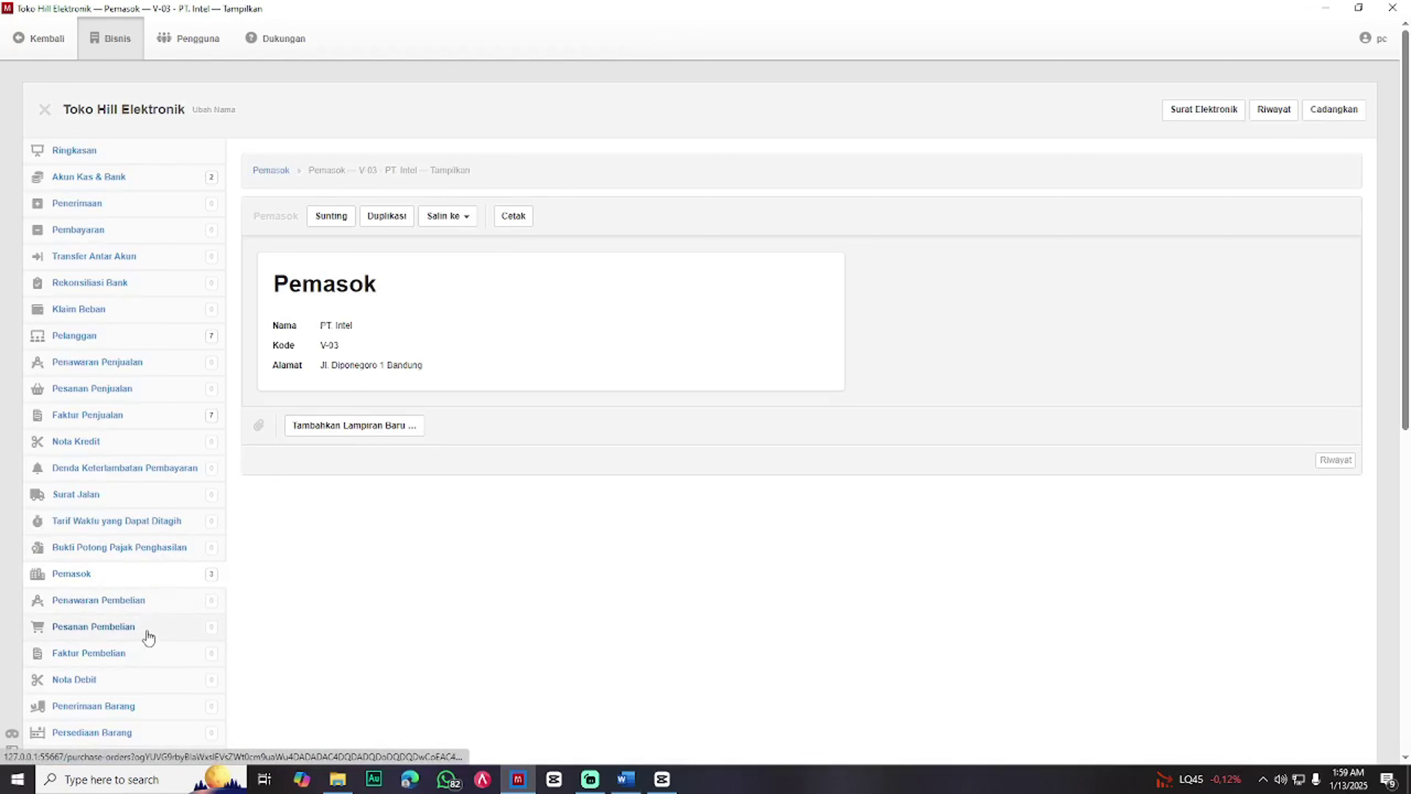
left_click(136, 658)
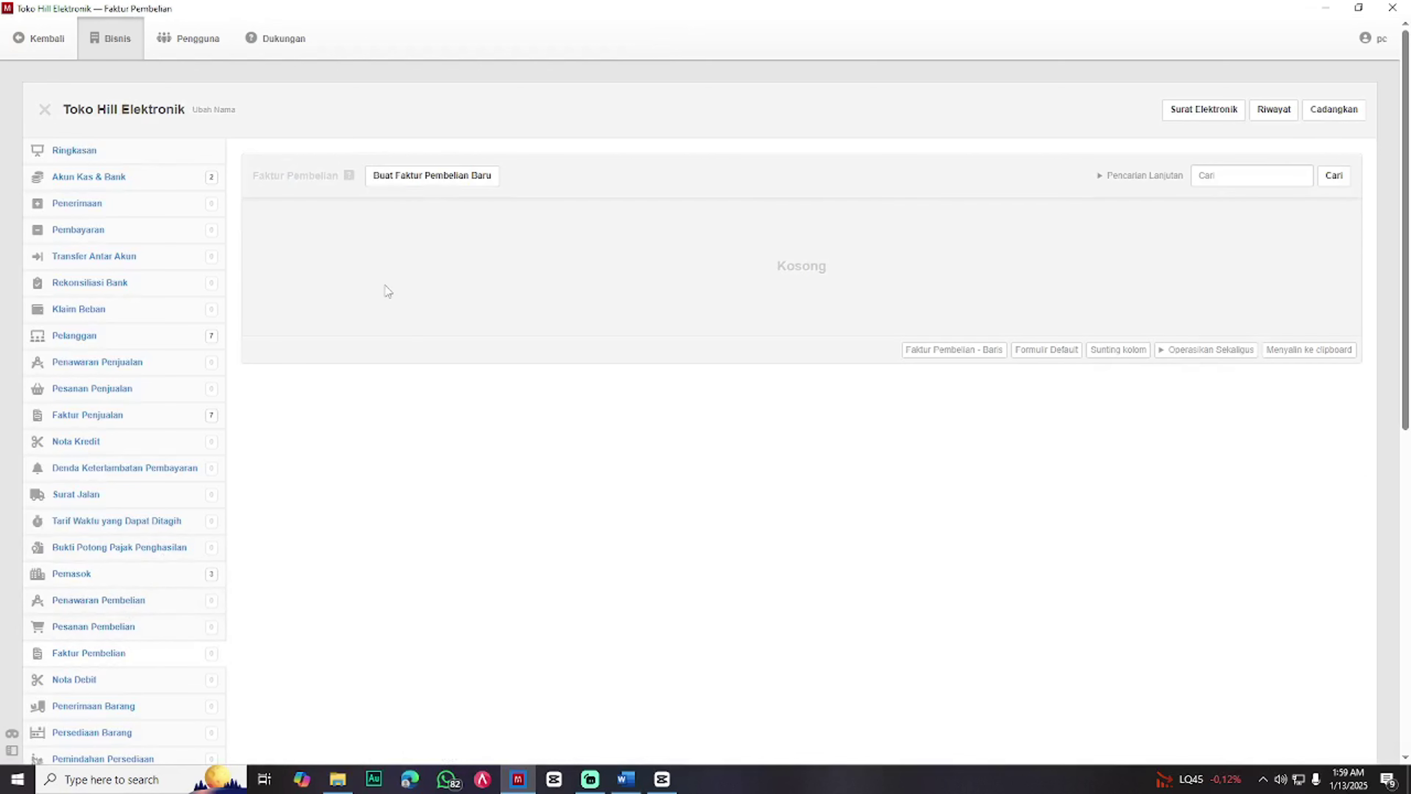
left_click(456, 176)
- Set the purchase invoice's Tanggal diterbitkan to 31-12-2020
left_click(320, 282)
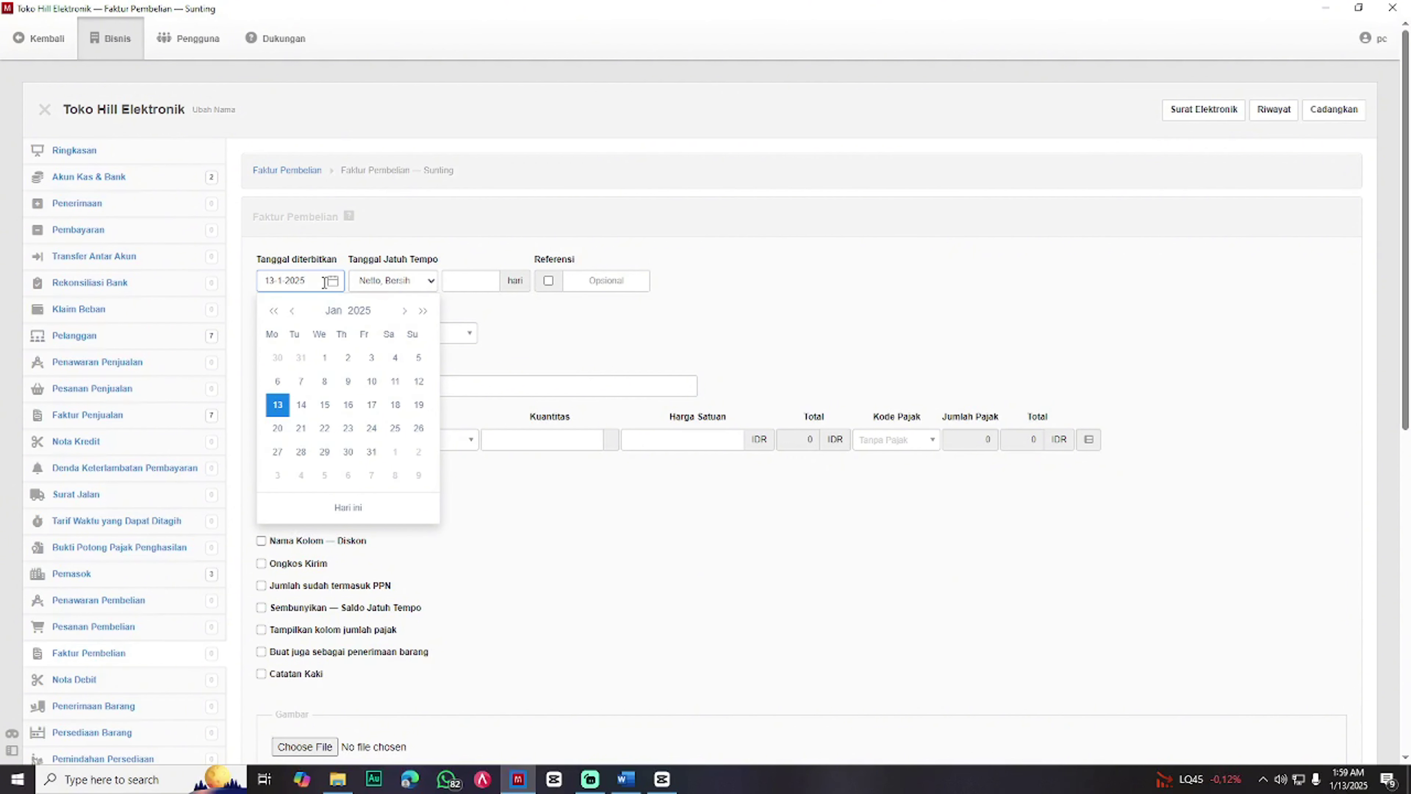
type("0")
key("Left")
key("Left")
key("Left")
key("Left")
key("Left")
type("2")
left_click_drag(278, 281, 255, 289)
type("31")
left_click(697, 302)
- Choose V-01 - PT. Sony Intr. as the invoice's Pemasok and enter Saldo Awal as its Deskripsi
left_click(427, 336)
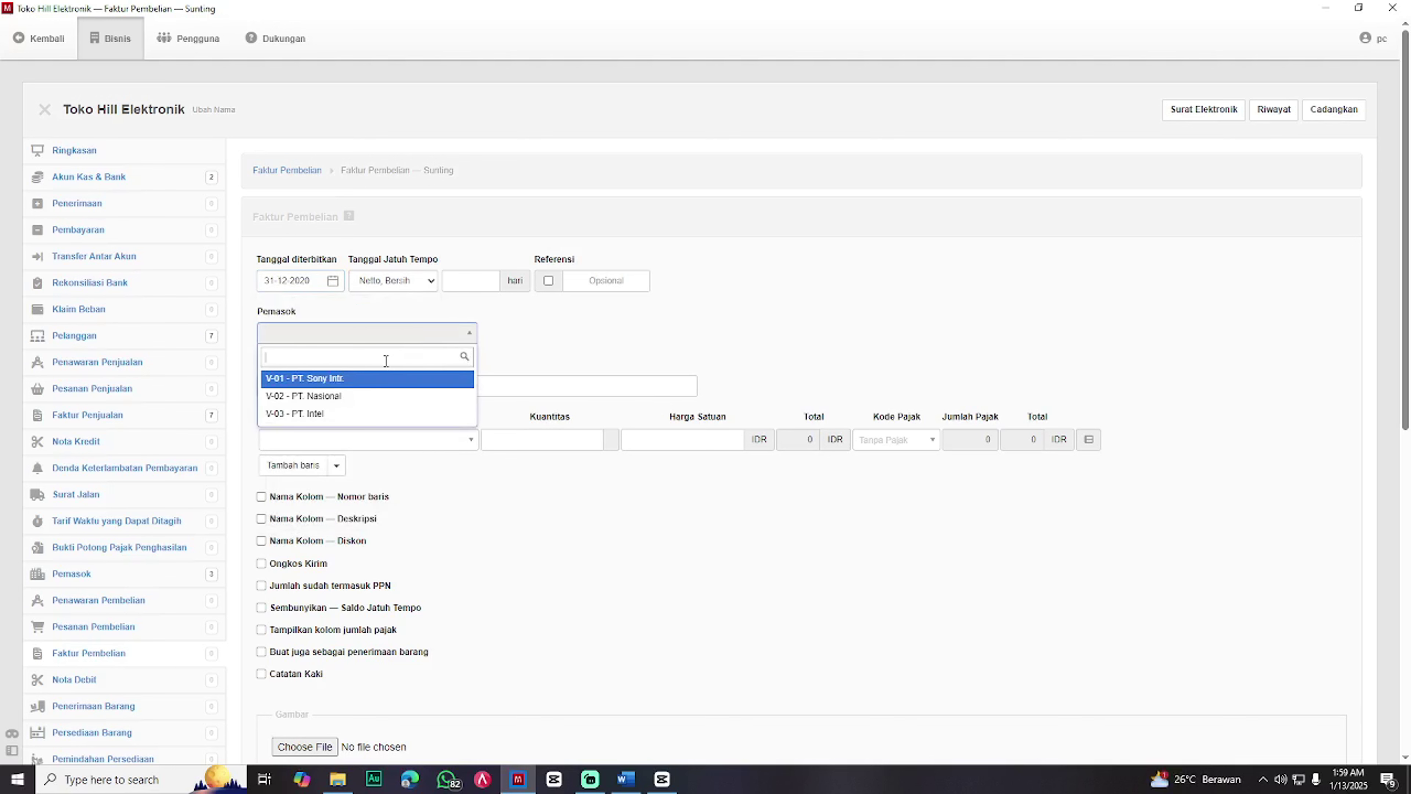
left_click(372, 380)
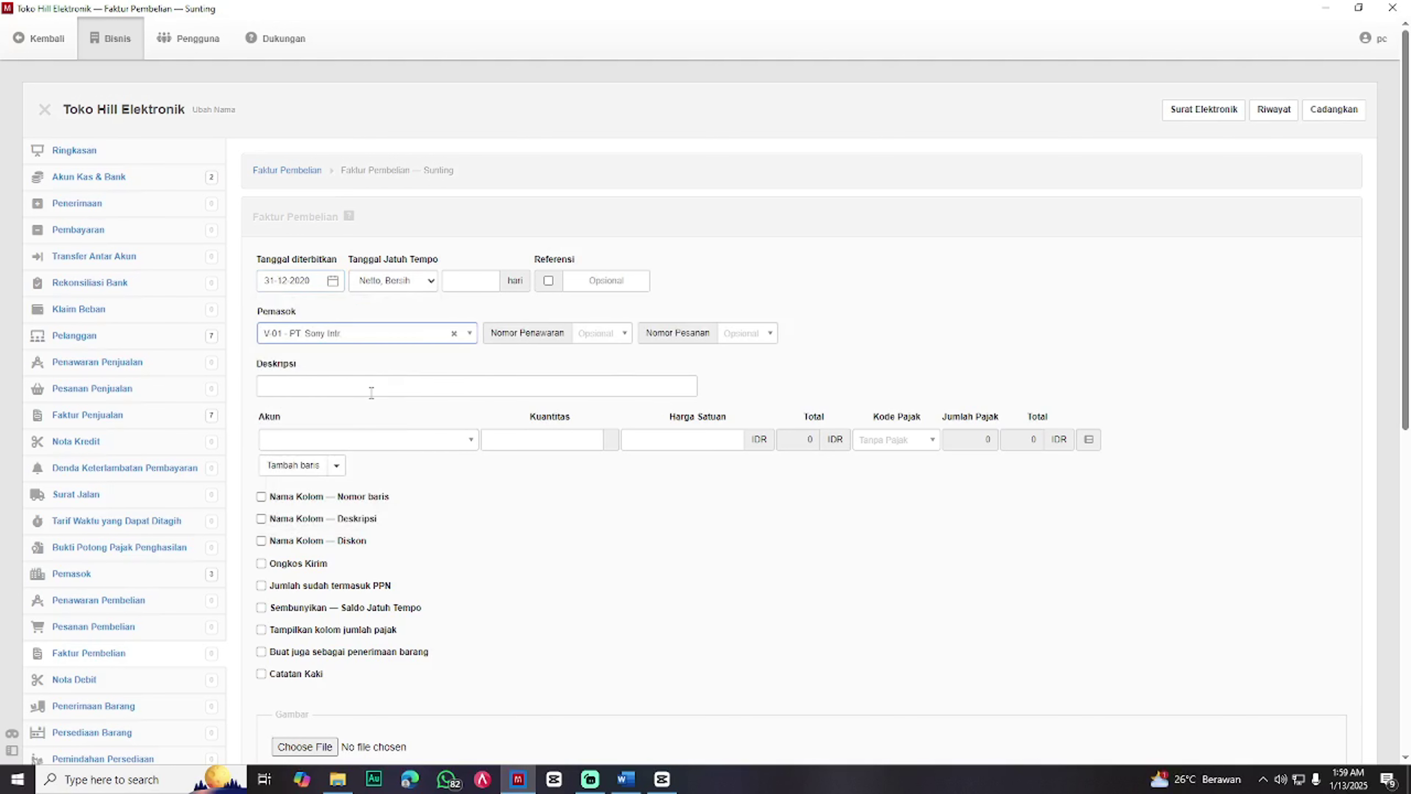
left_click(373, 392)
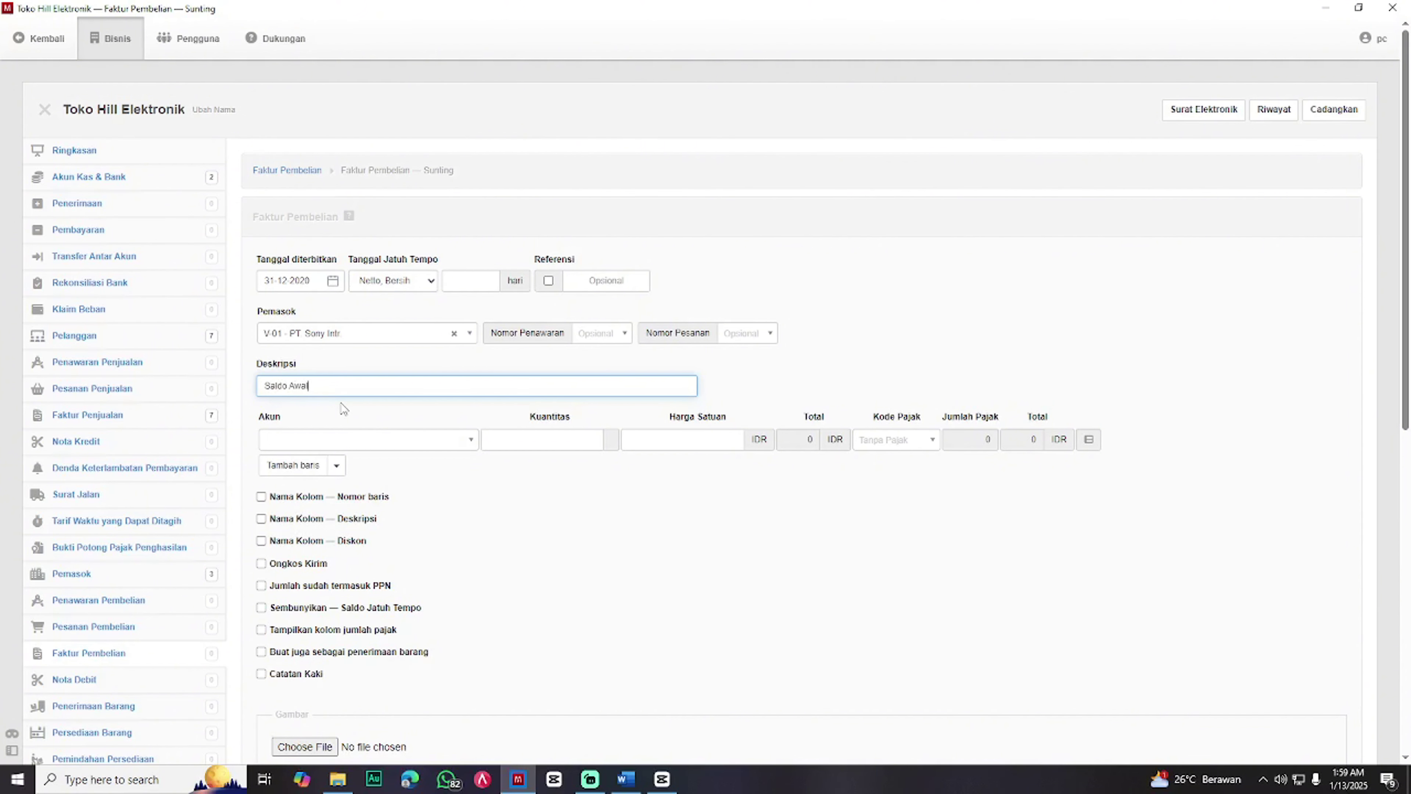
- Assign the invoice line to the account Laba ditahan with a Harga Satuan of 10000000
left_click(427, 441)
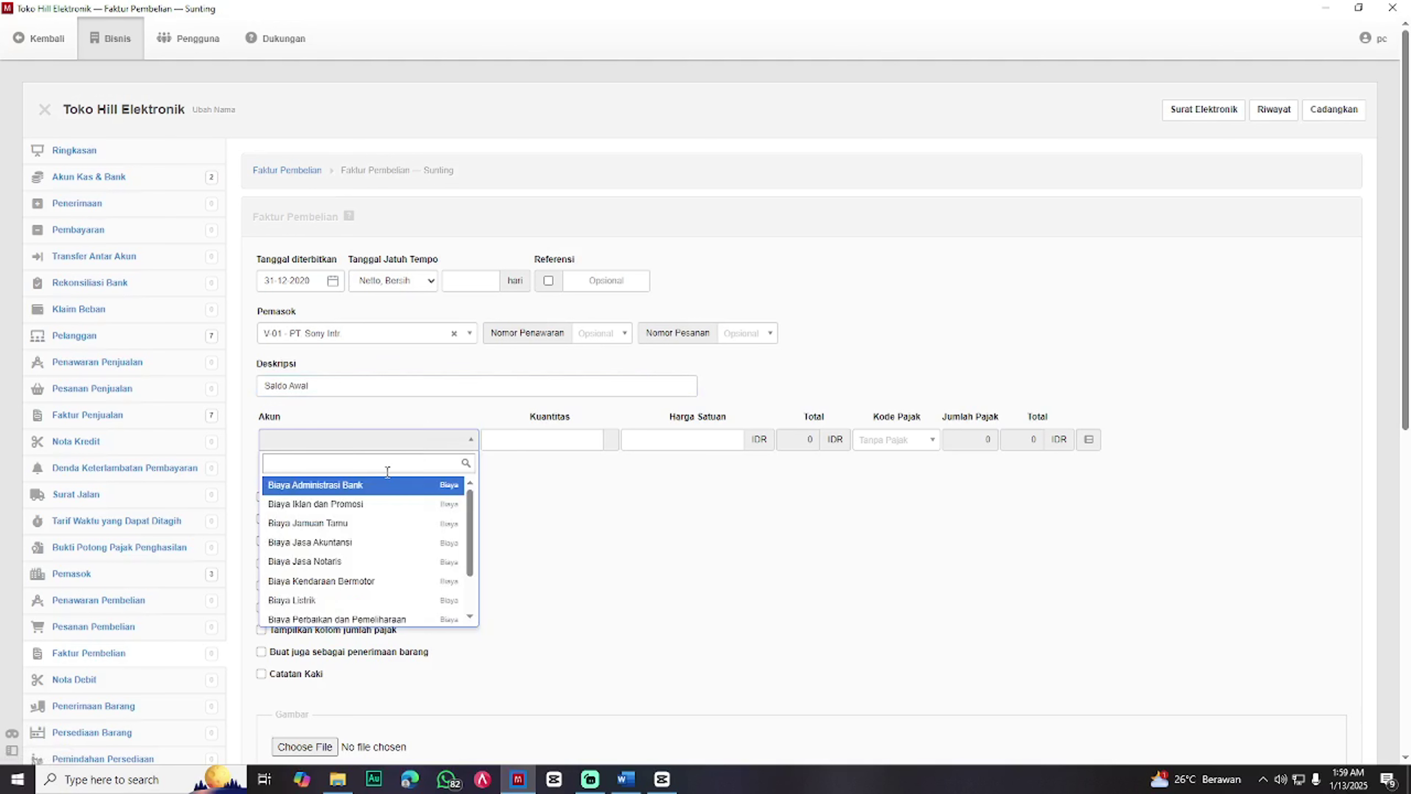
type("laba")
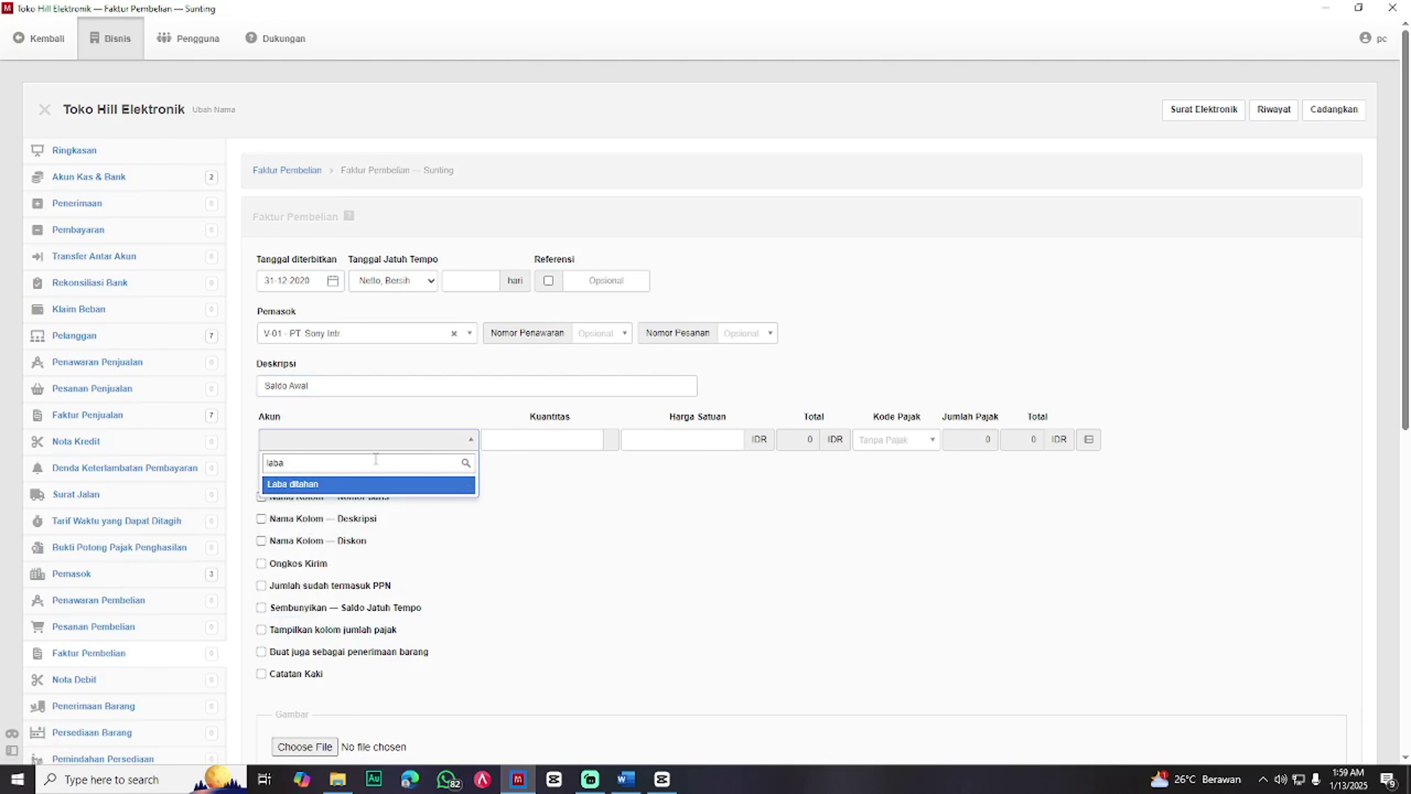
left_click(370, 486)
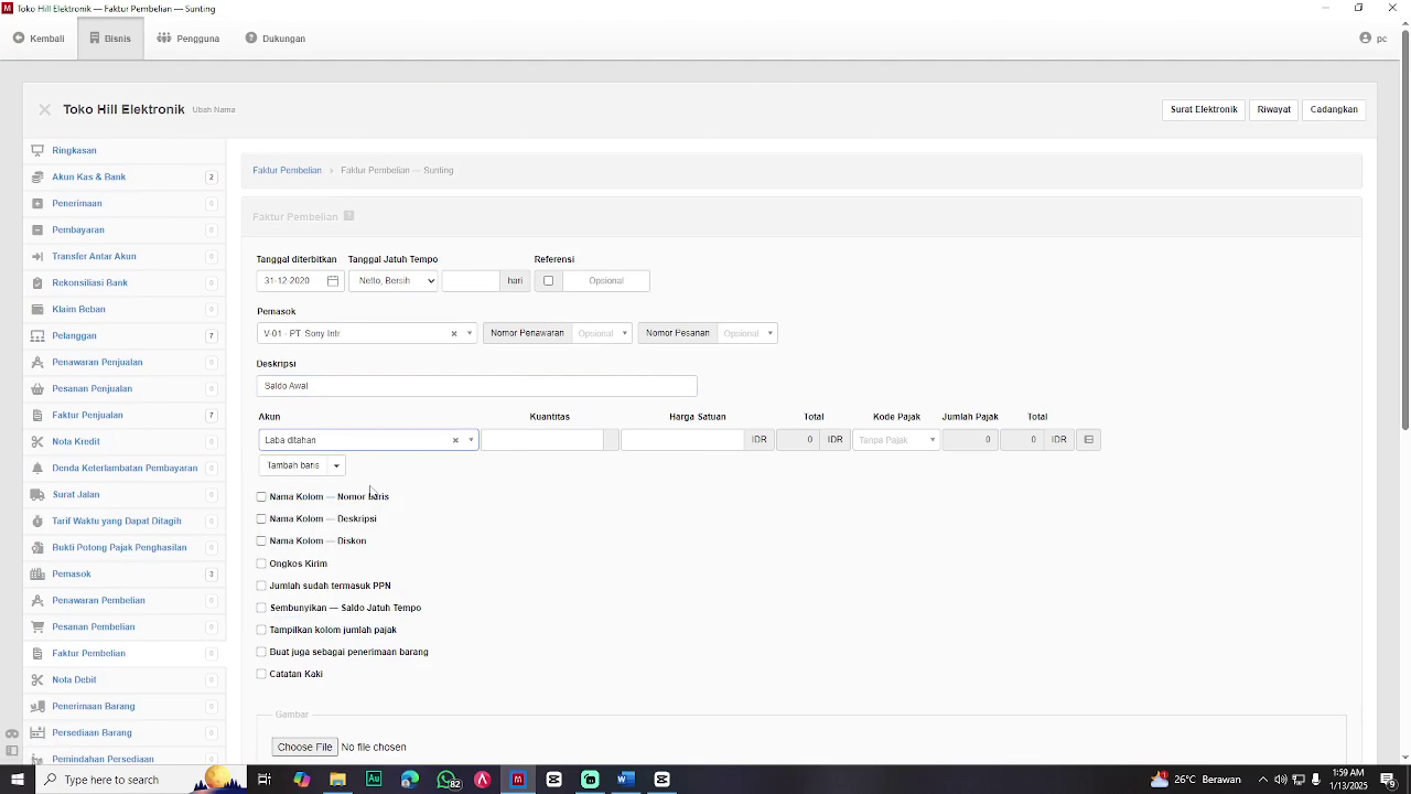
left_click(720, 440)
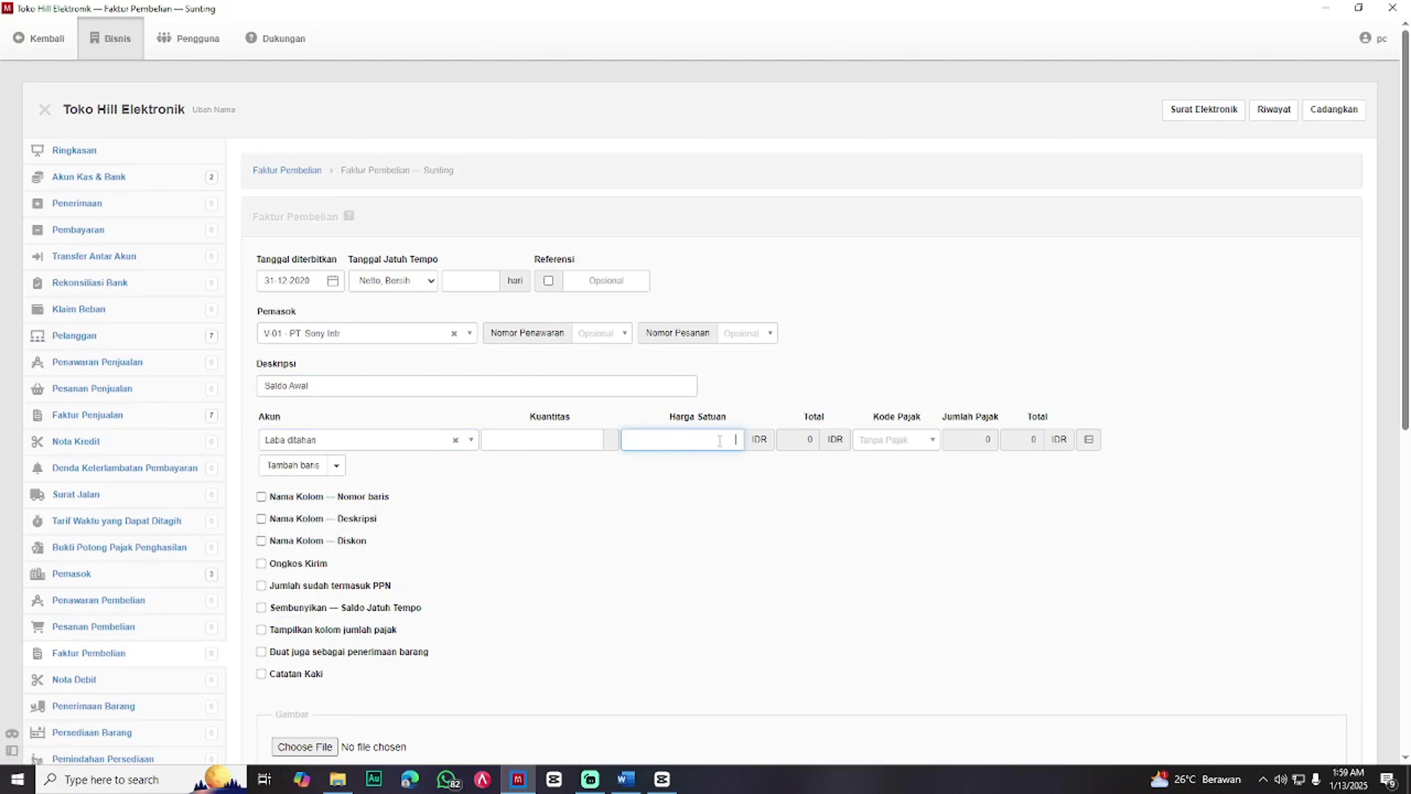
type("10000000")
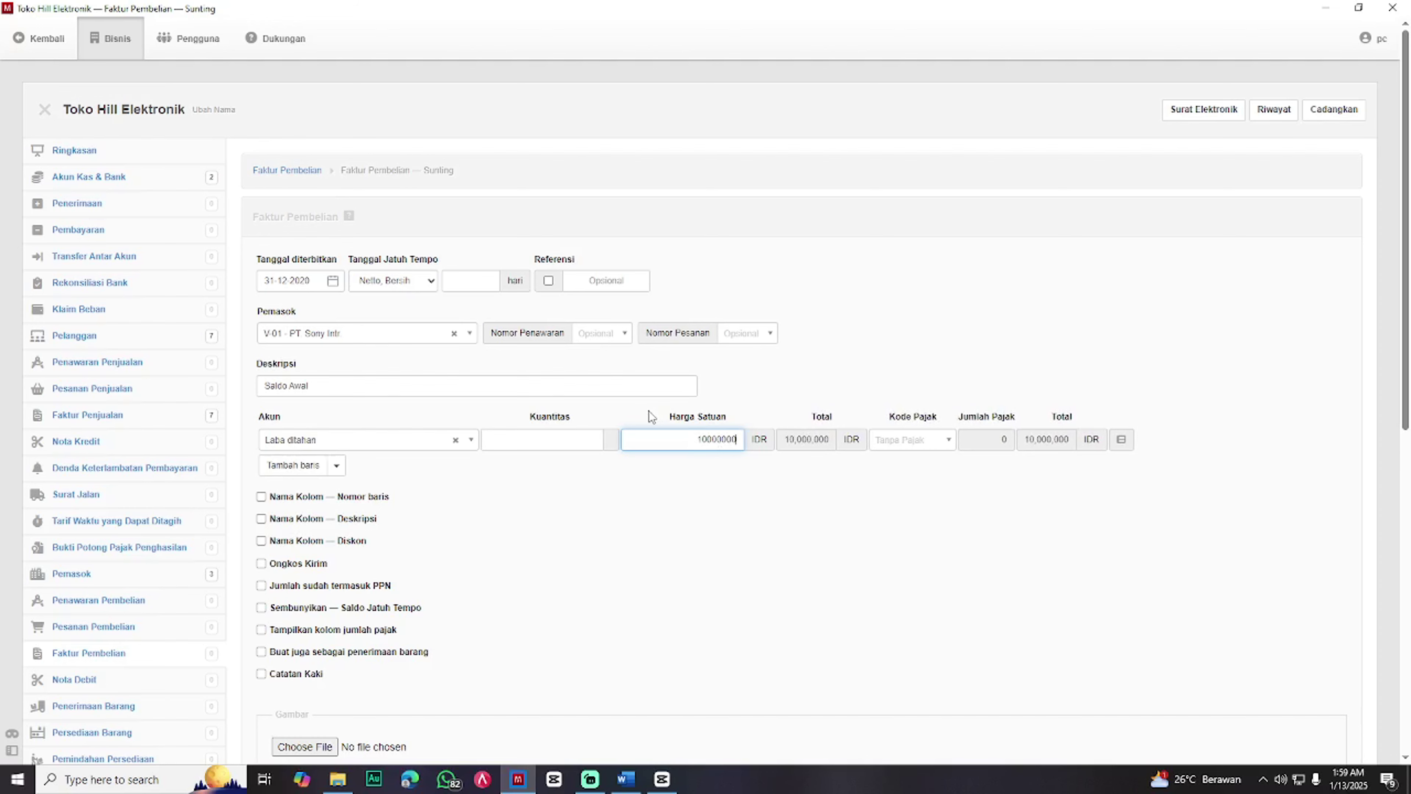
- Place the invoice form beside the Word vendor table, create the PT. Sony Intr. invoice and start another new one
key("super")
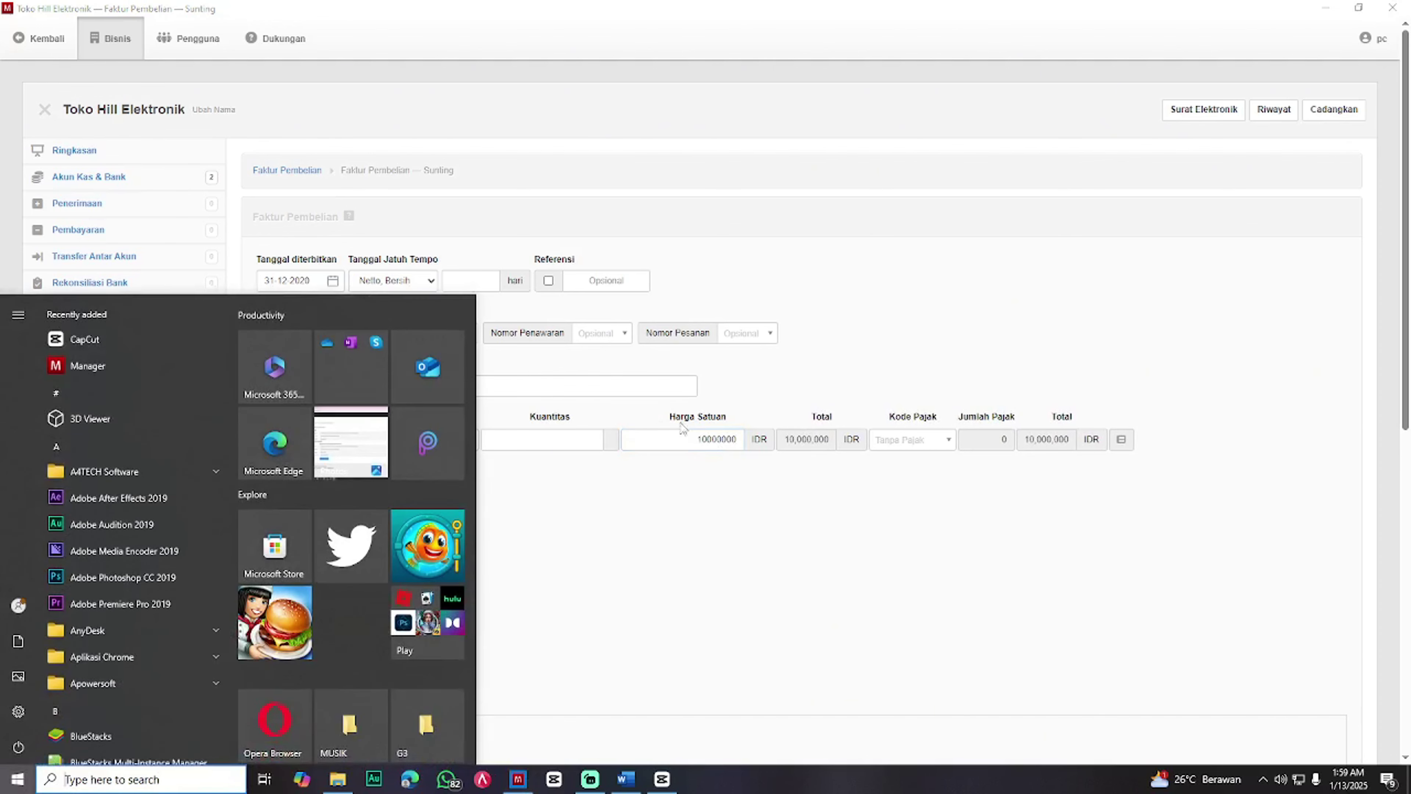
left_click(902, 576)
key("super+Left")
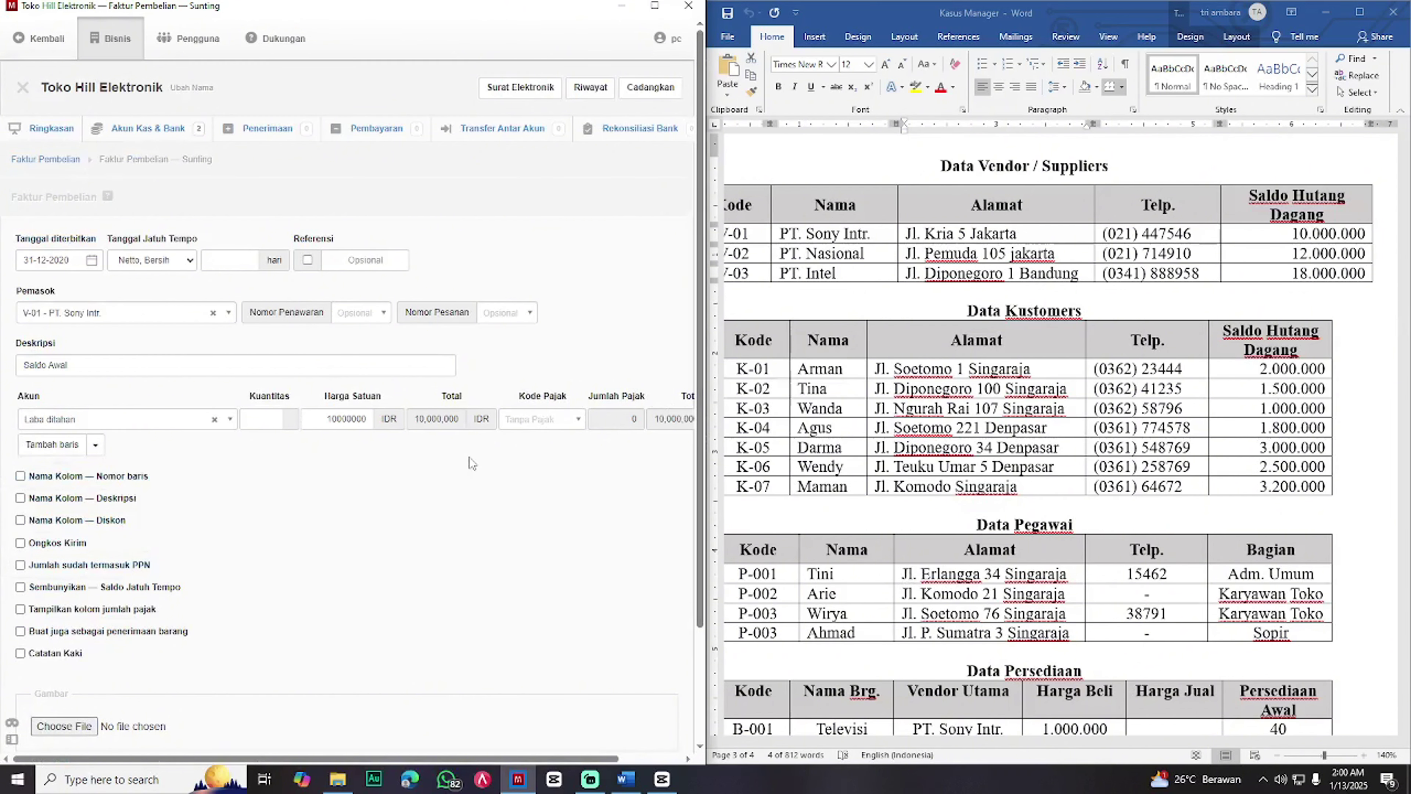
scroll(203, 596, "down", 2)
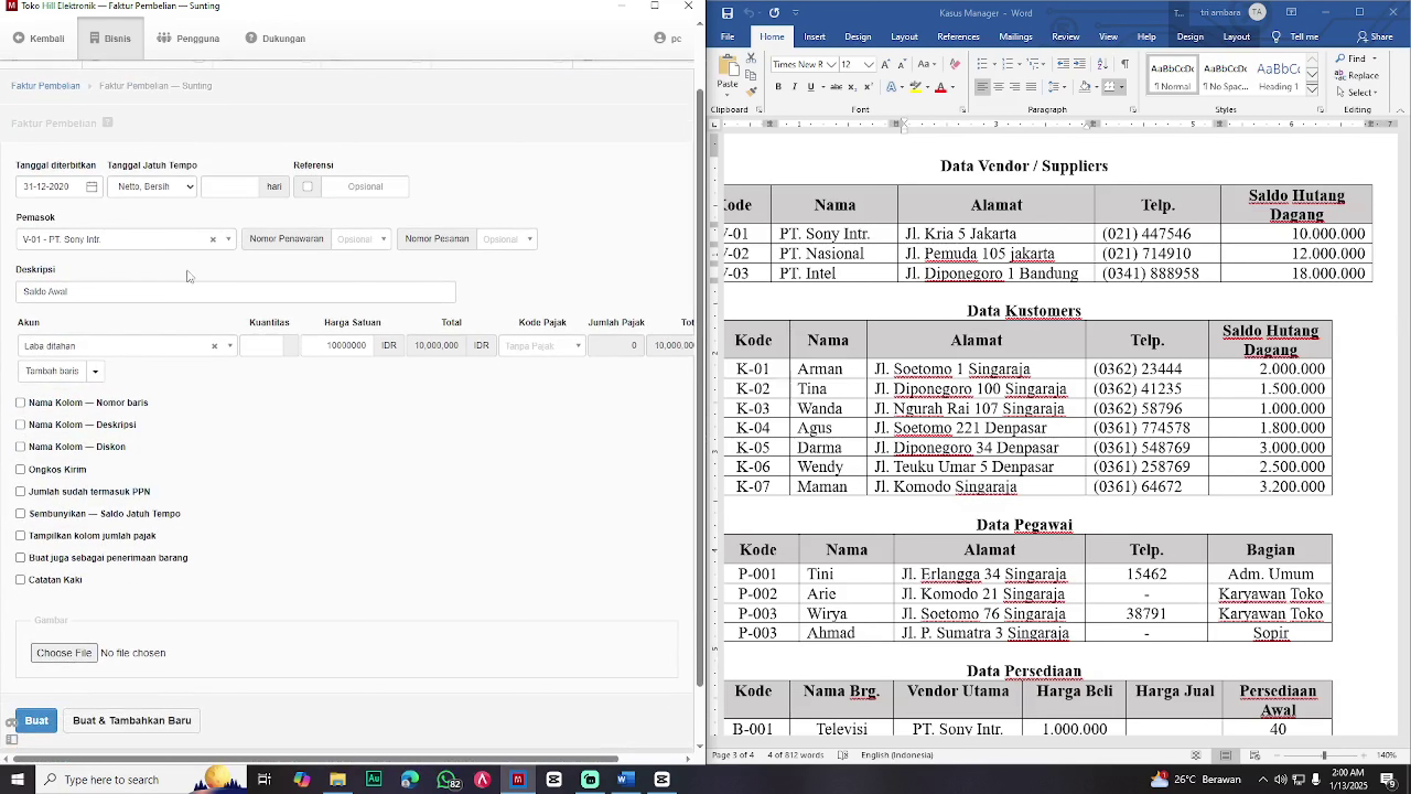
scroll(239, 448, "down", 2)
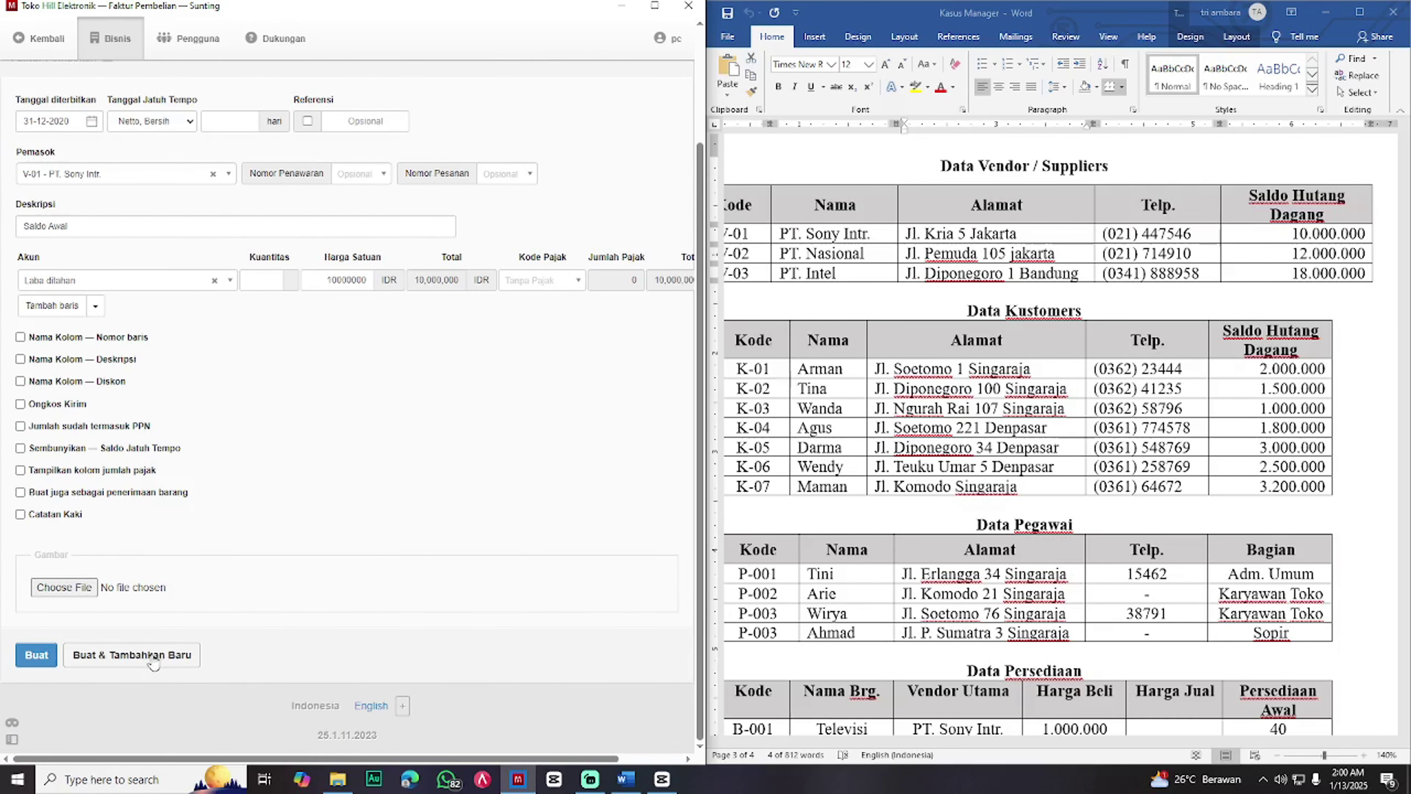
left_click(155, 657)
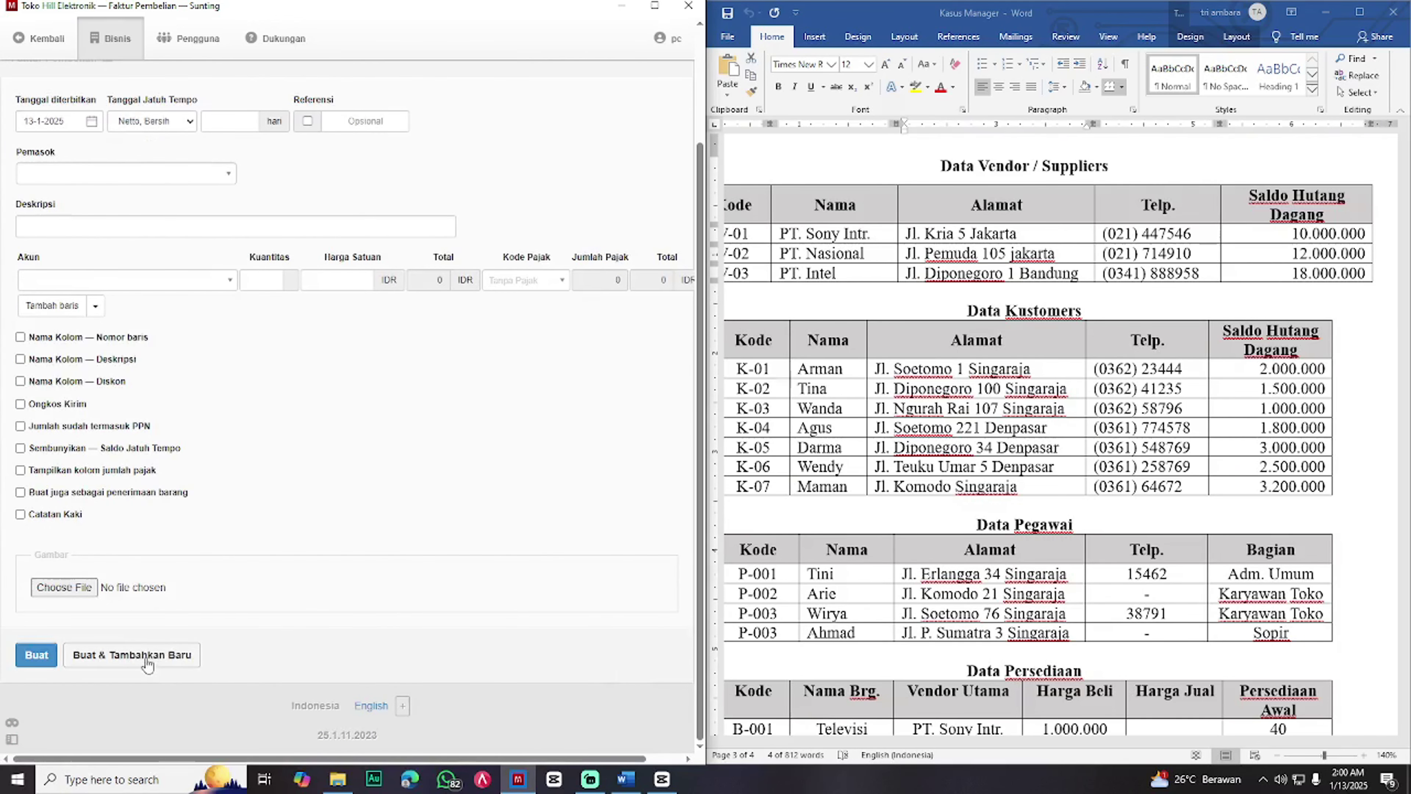
- Set the new purchase invoice's Tanggal diterbitkan to 31-12-2020
left_click(61, 119)
left_click(78, 124)
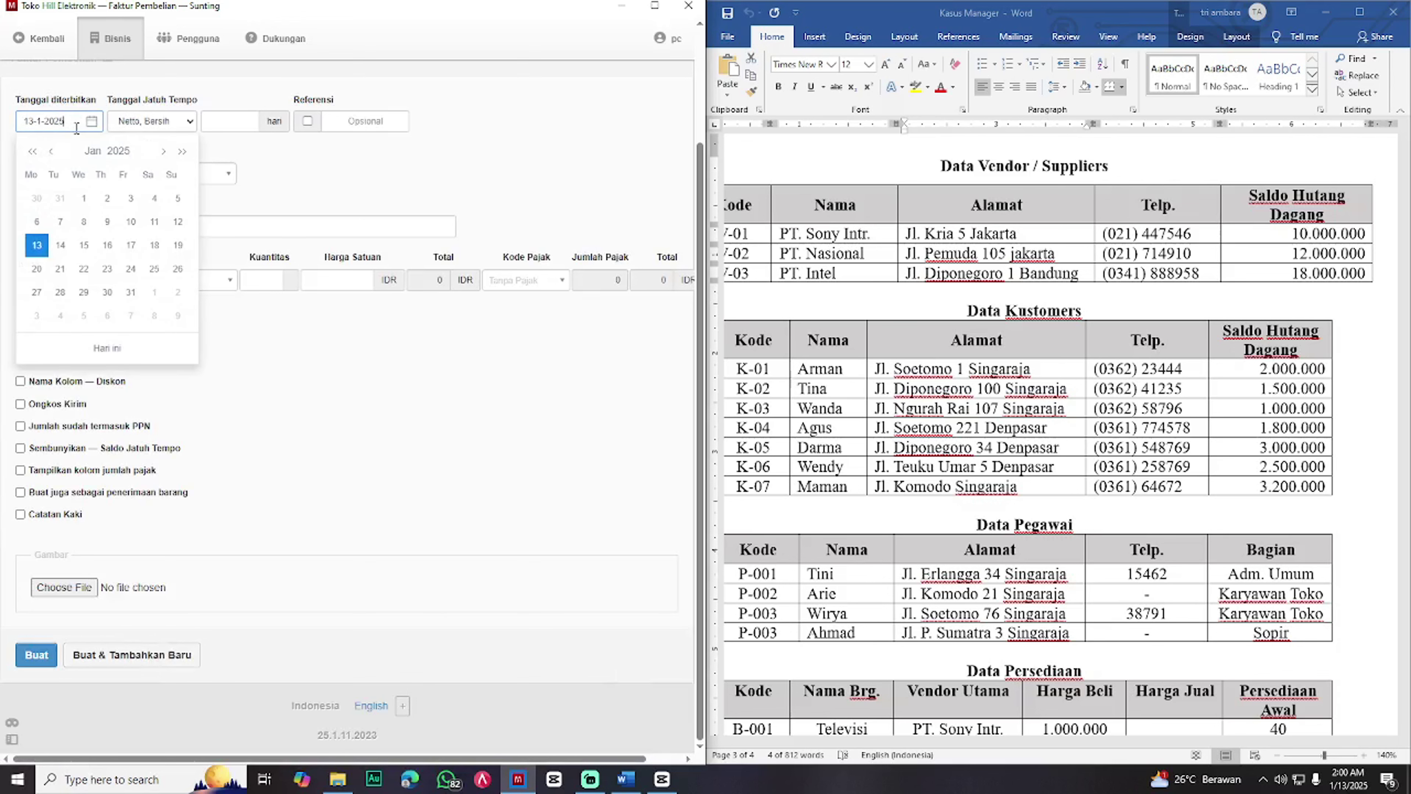
type("2")
left_click(36, 120)
left_click_drag(36, 121, 25, 122)
type("31")
left_click(288, 179)
- Choose V-02 - PT. Nasional as the invoice's Pemasok and enter Saldo Awal as its Deskripsi
left_click(122, 173)
left_click(162, 220)
left_click(162, 221)
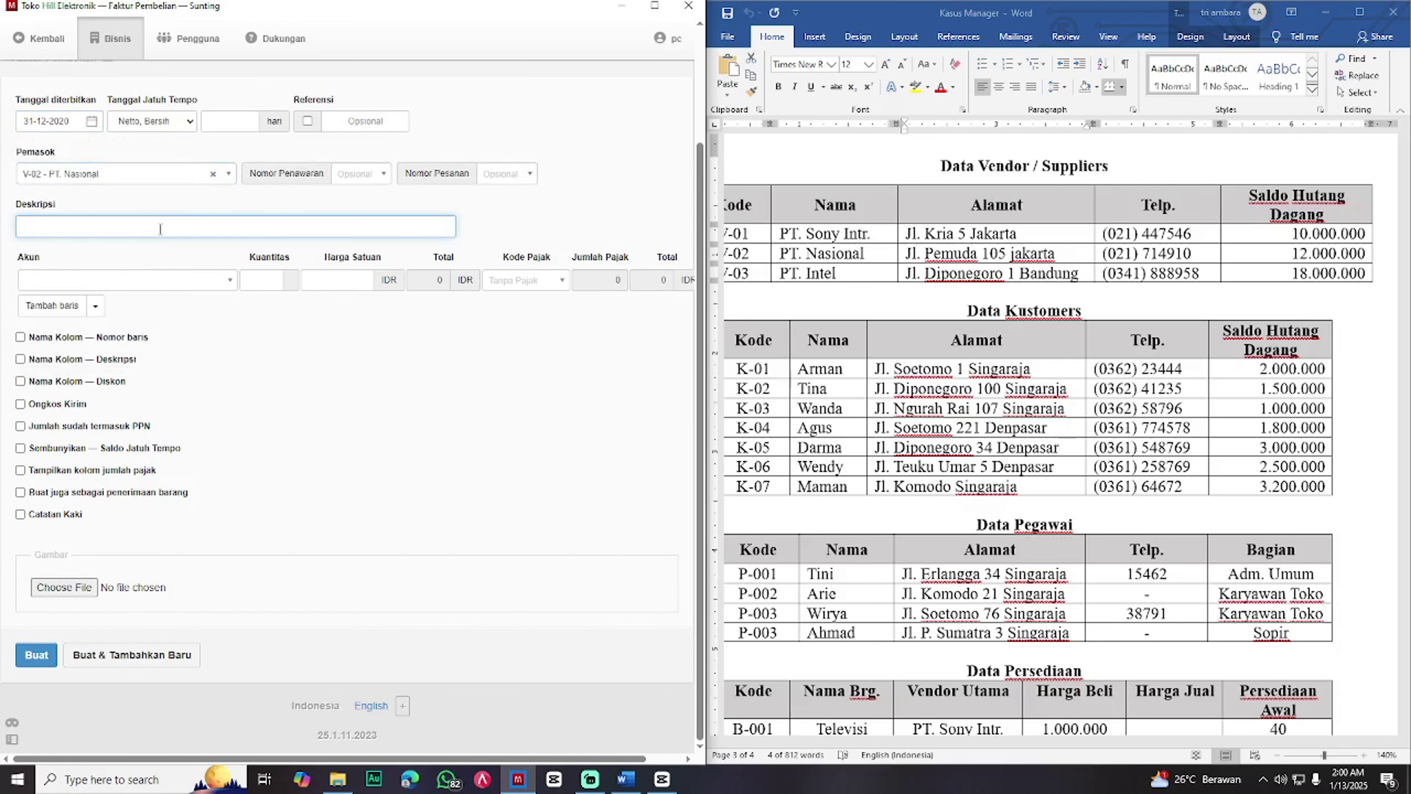
type("Saldo Awal")
- Assign the PT. Nasional invoice line to Laba ditahan with a Harga Satuan of 12000000, then create it and start another new invoice
left_click(133, 279)
type("laba")
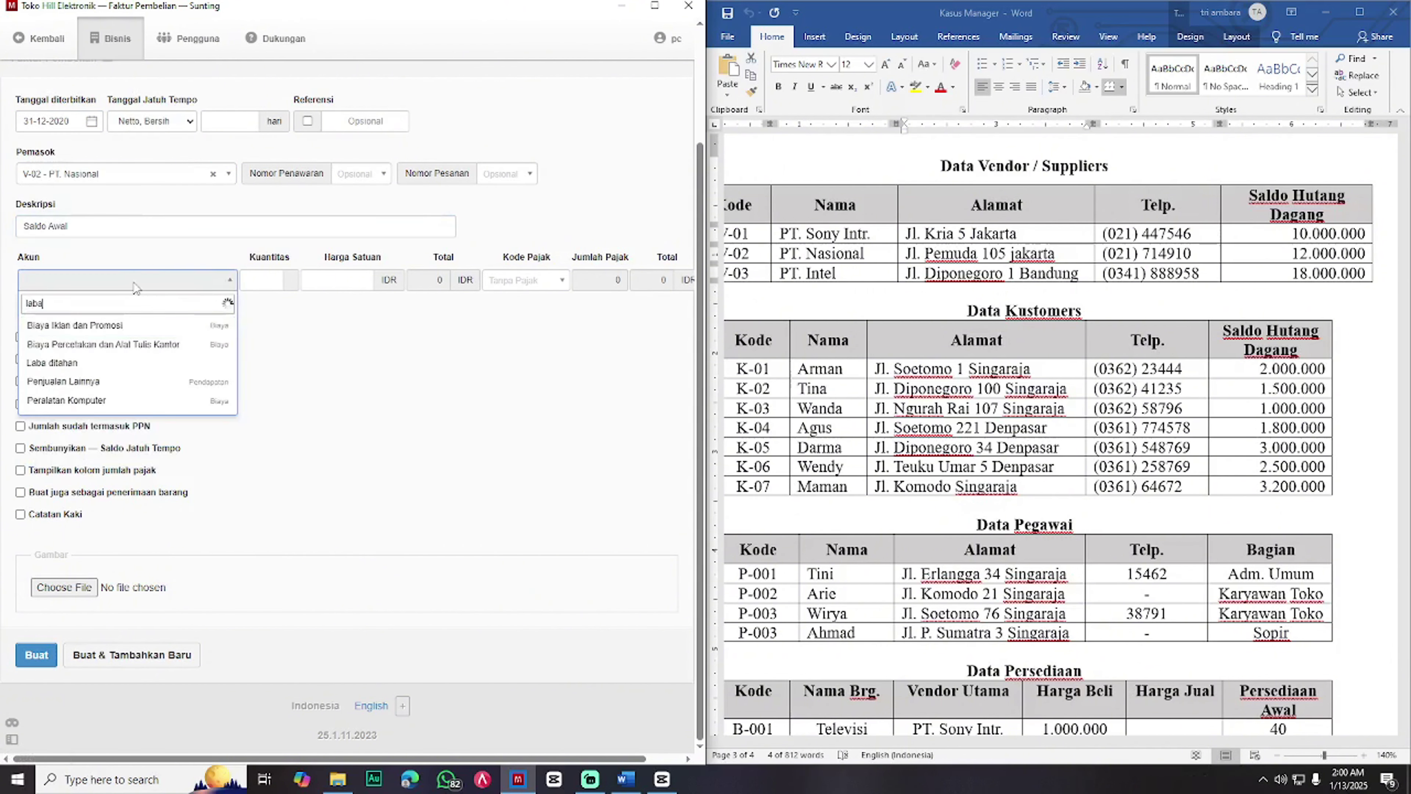
left_click(94, 327)
left_click(321, 283)
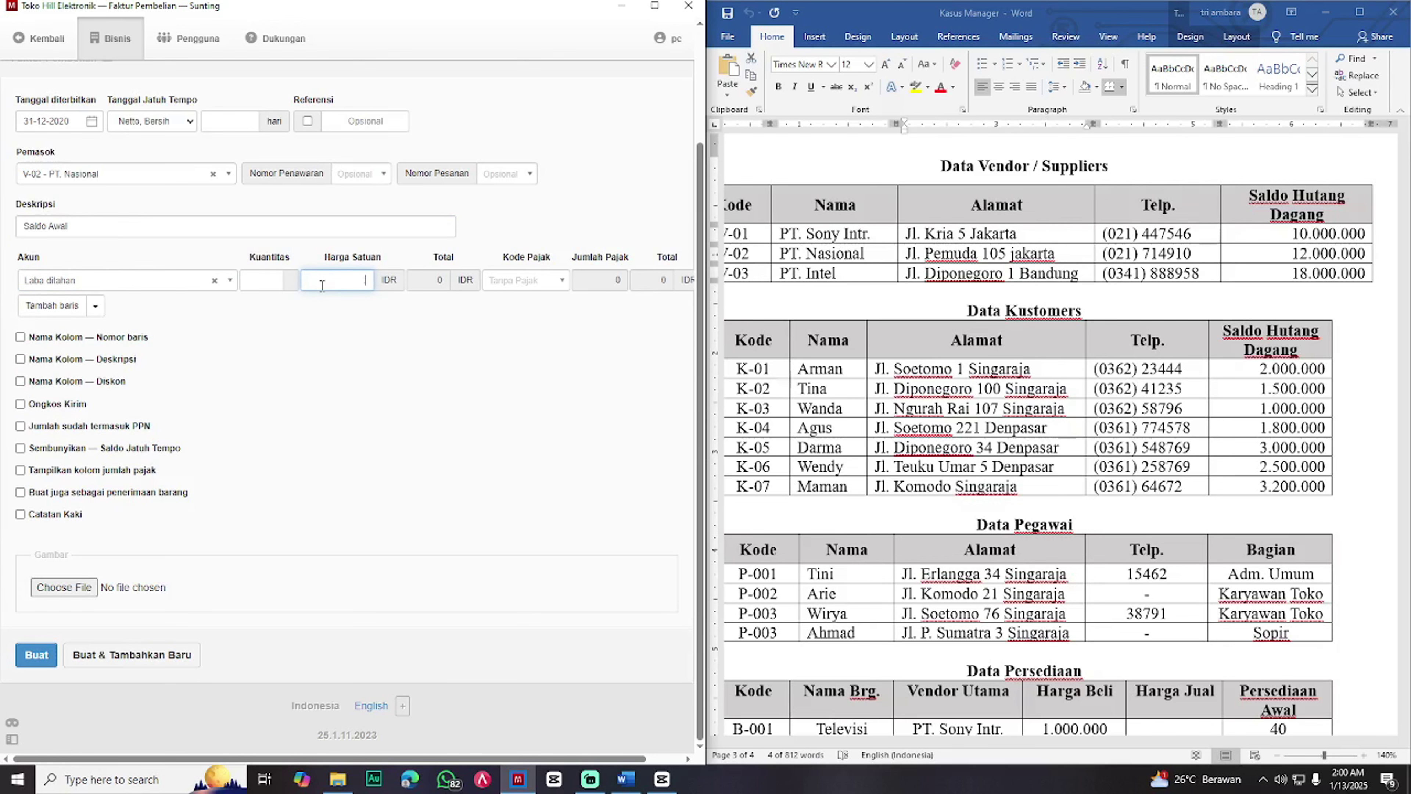
type("12000000")
left_click(131, 654)
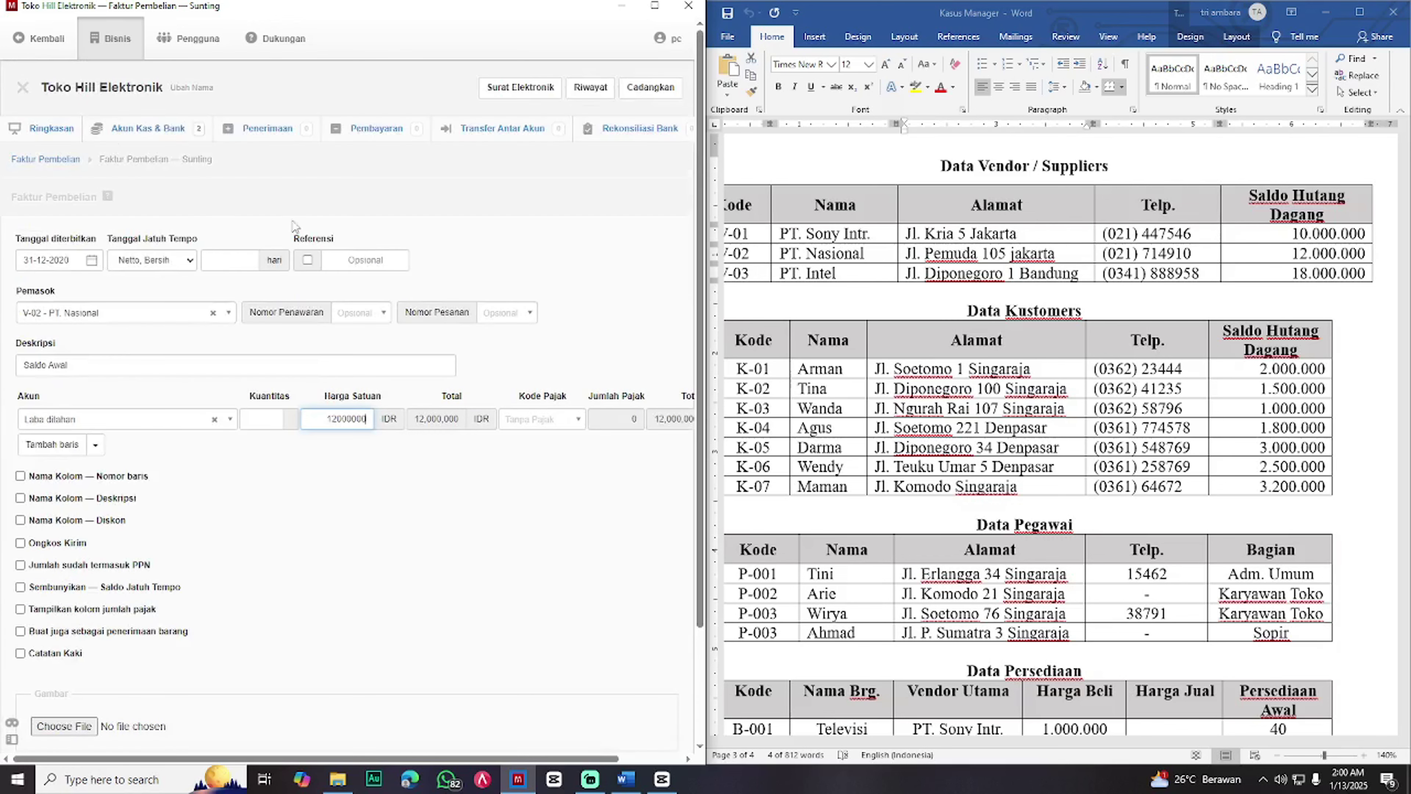
- Set the blank follow-up purchase invoice's Tanggal diterbitkan to 31-12-2020
left_click(82, 117)
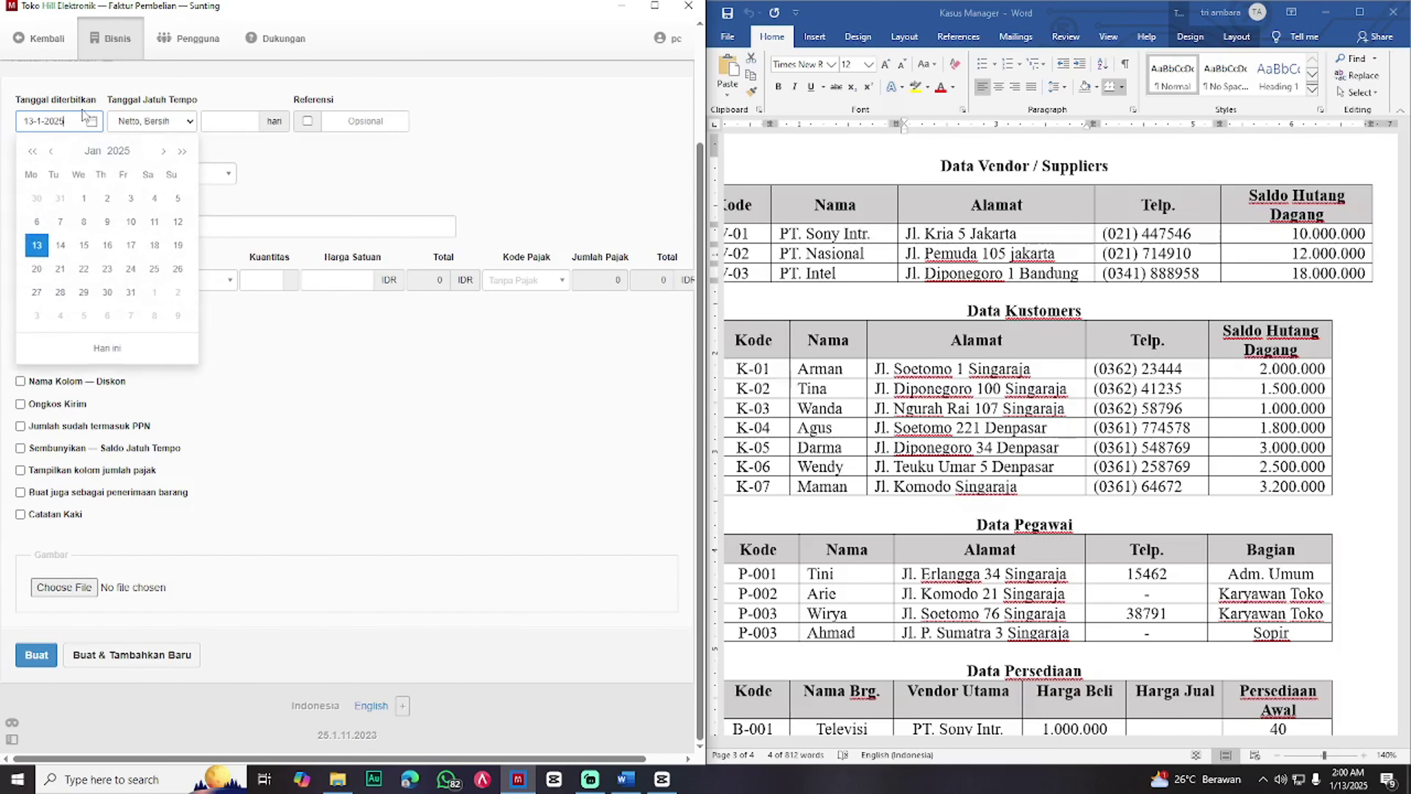
type("0")
key("Left")
key("Left")
key("Left")
key("Left")
key("Left")
type("2")
left_click_drag(34, 121, 15, 126)
type("31")
left_click(329, 389)
- Choose V-03 - PT. Intel as the invoice's Pemasok and enter Saldo Awal as its Deskripsi
left_click(143, 169)
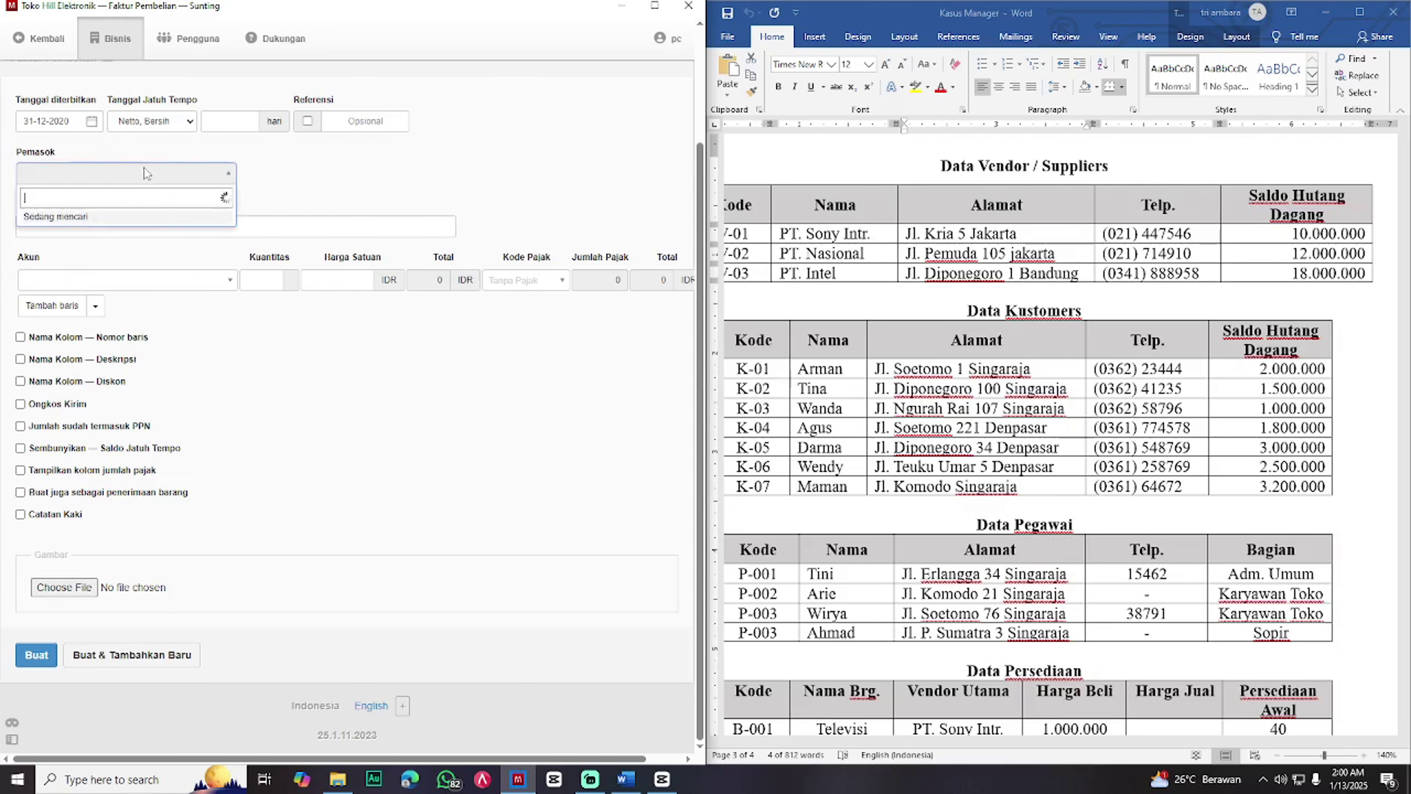
left_click(113, 260)
left_click(104, 230)
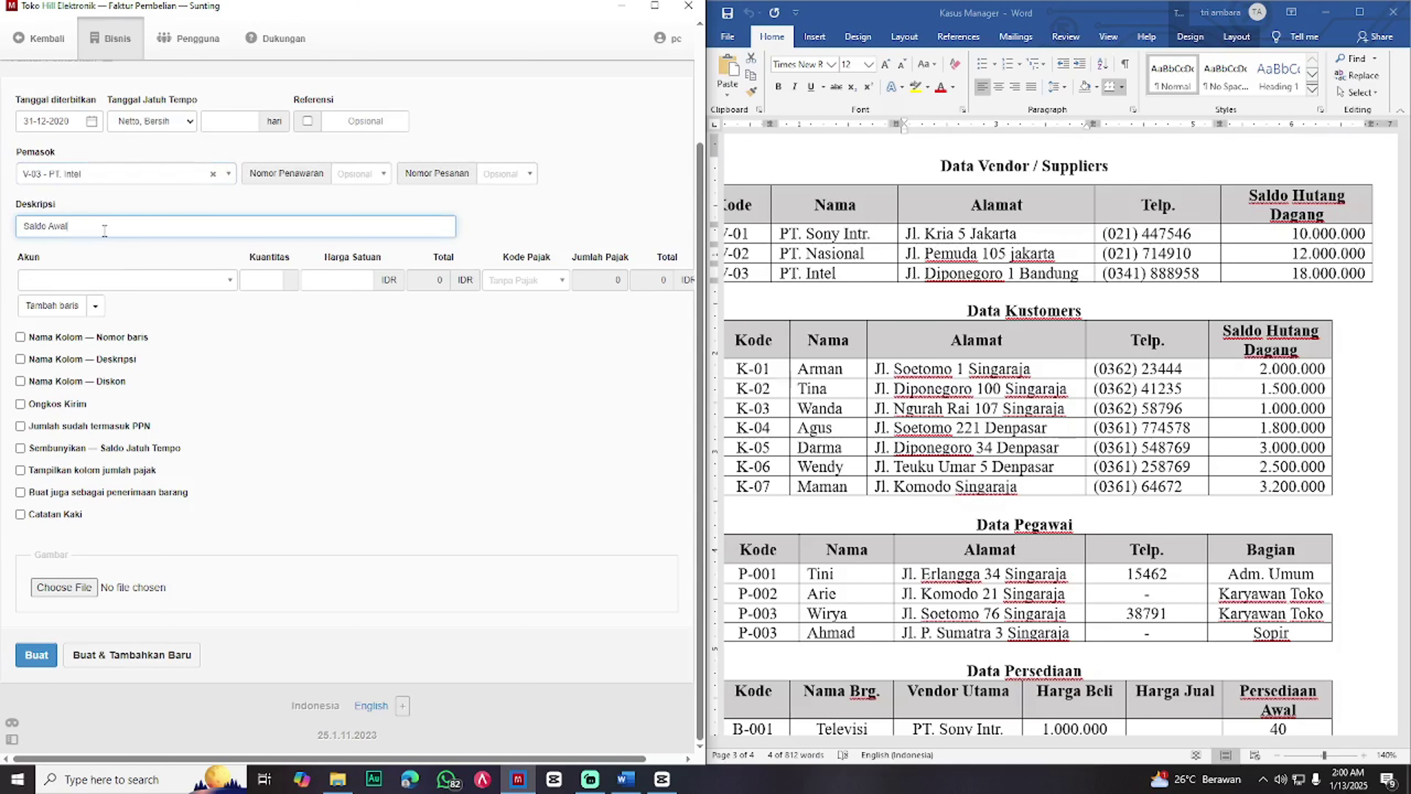
- Assign the PT. Intel invoice line to Laba ditahan with a Harga Satuan of 18000000 and create the invoice
left_click(157, 281)
type("laba dita")
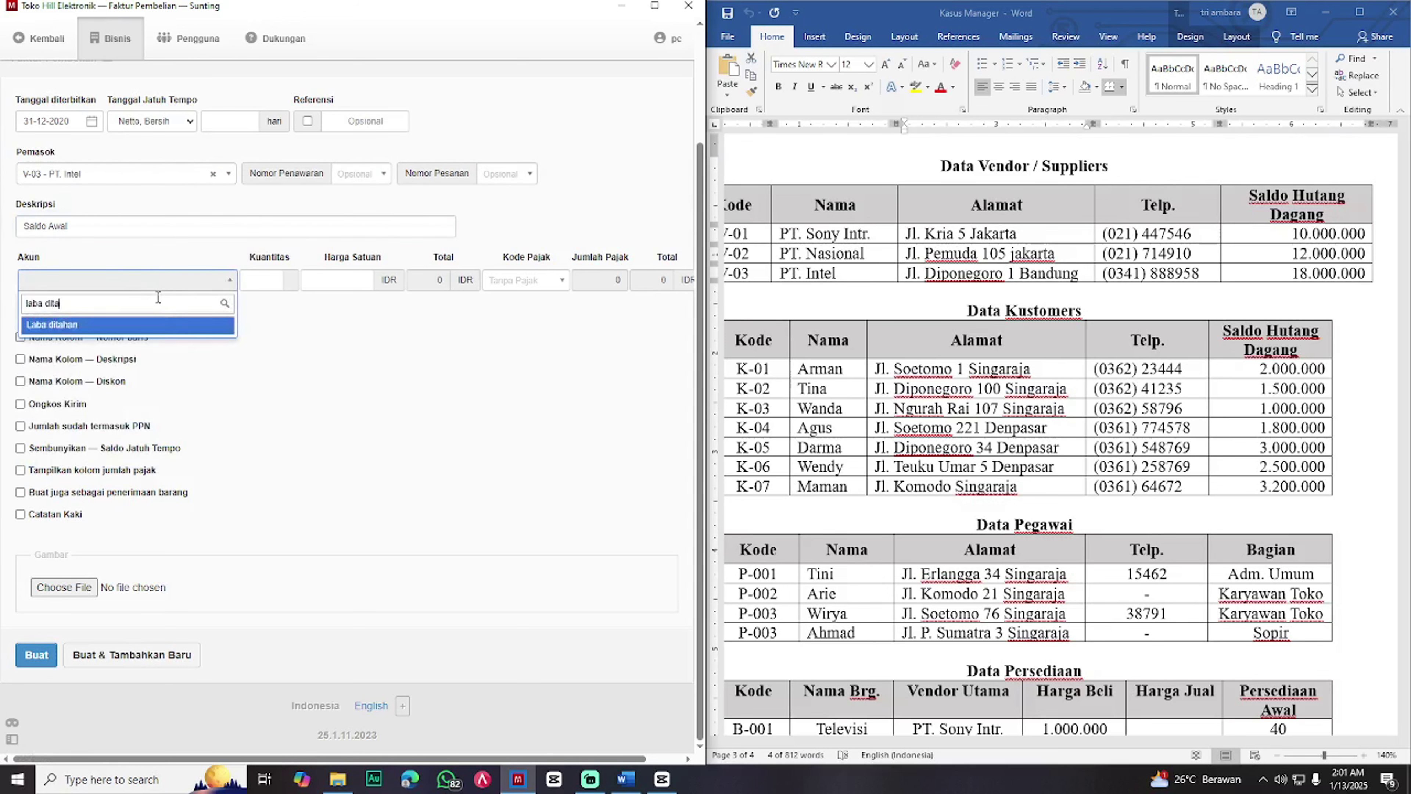
type("han")
key("Return")
left_click(337, 280)
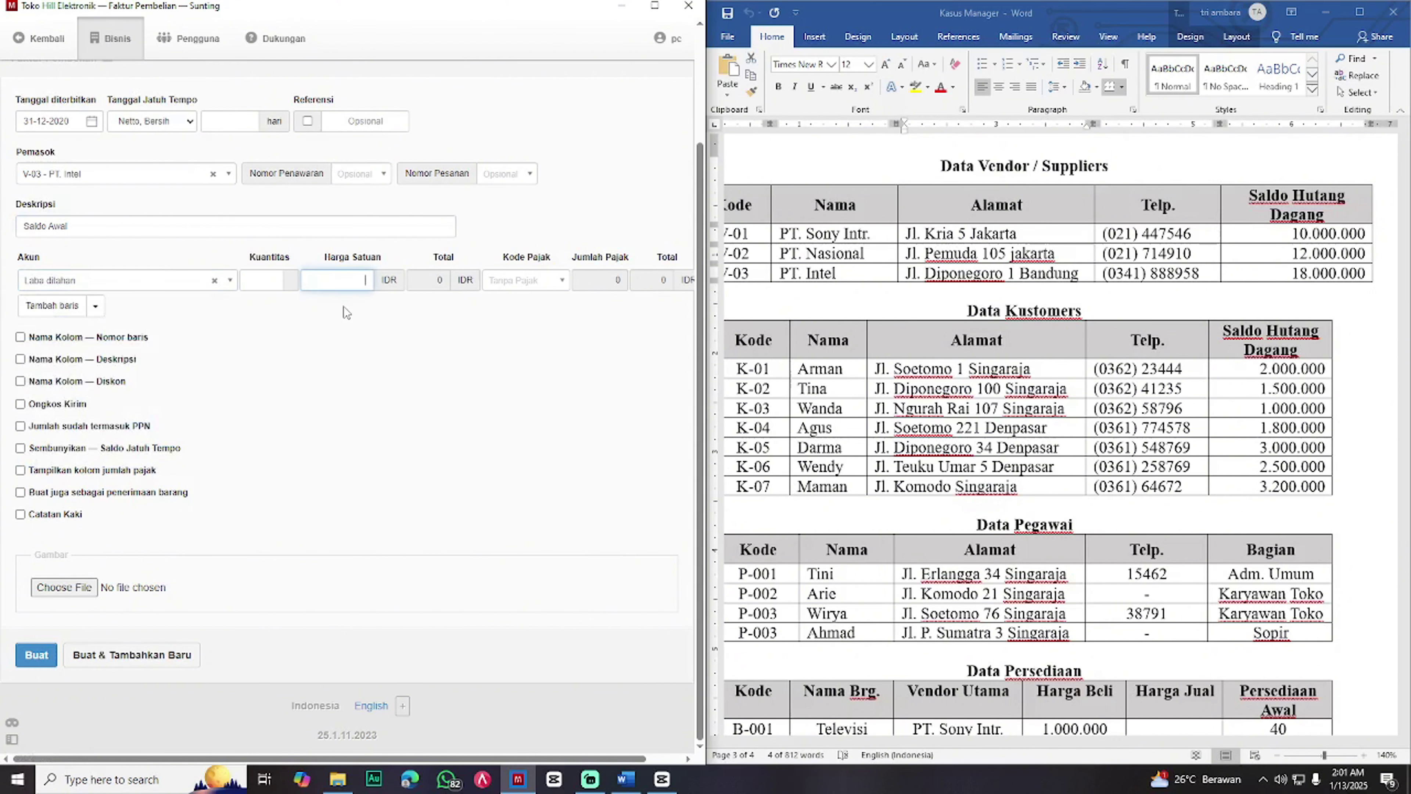
type("18000000")
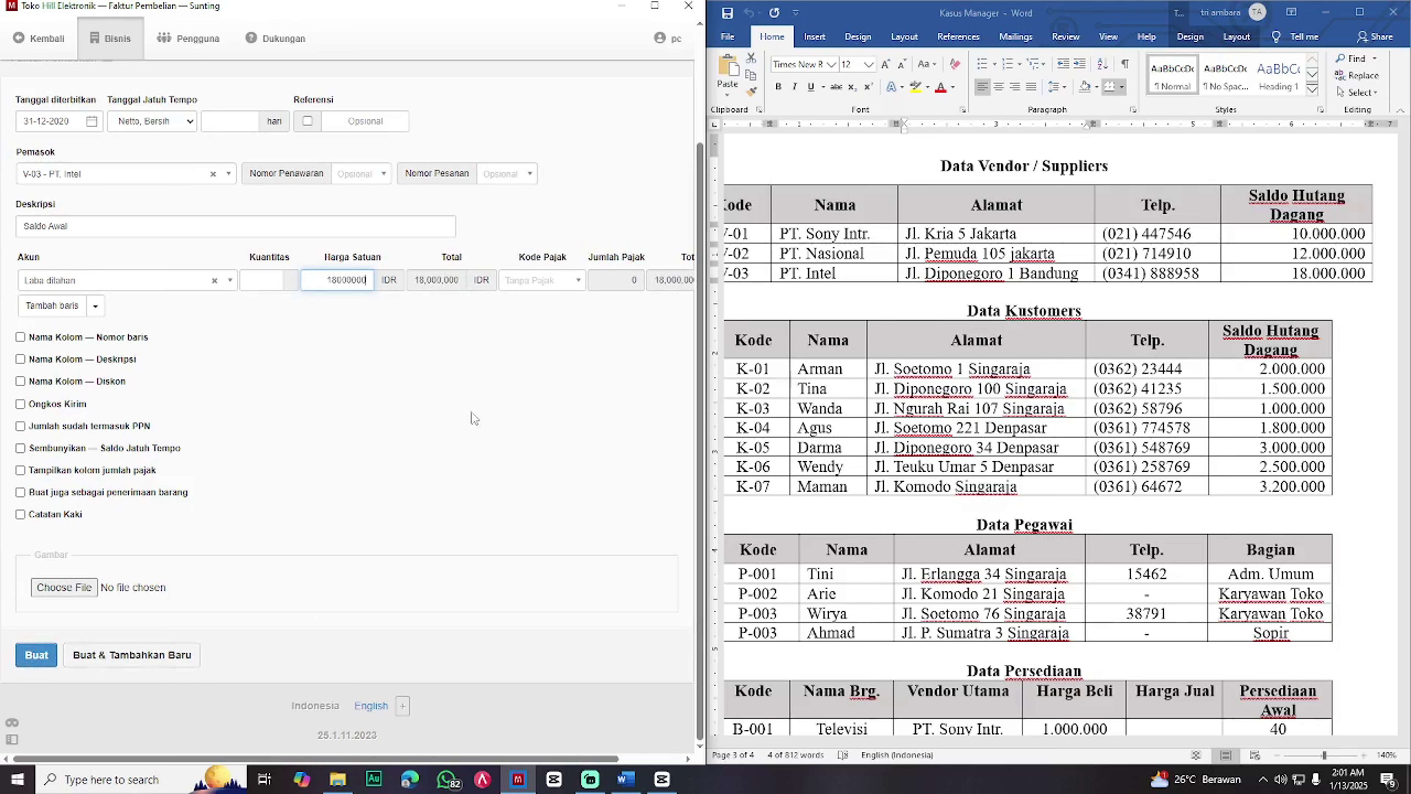
left_click(51, 657)
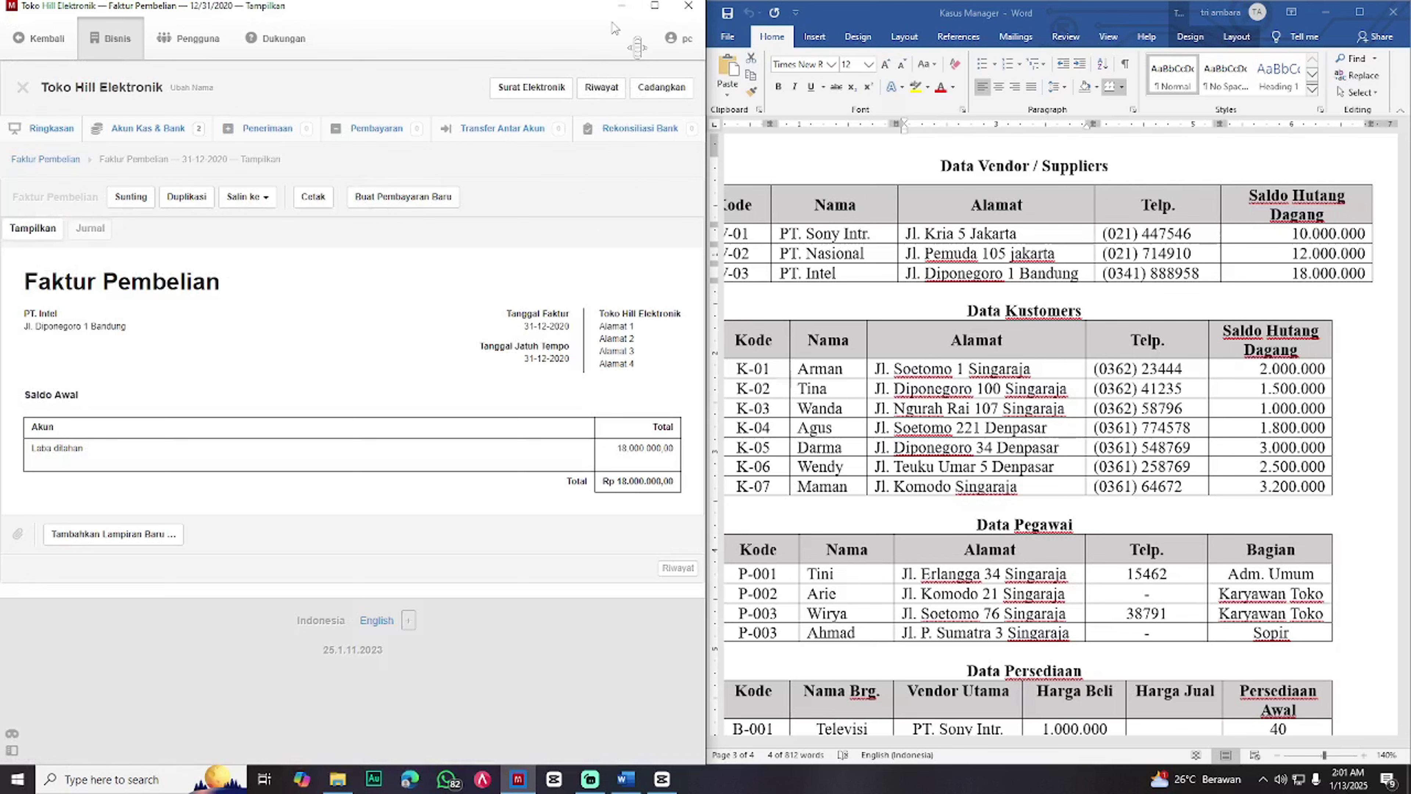
- Open the Faktur Pembelian list and compare its invoice amounts with the vendor balances in the Word table
left_click(653, 7)
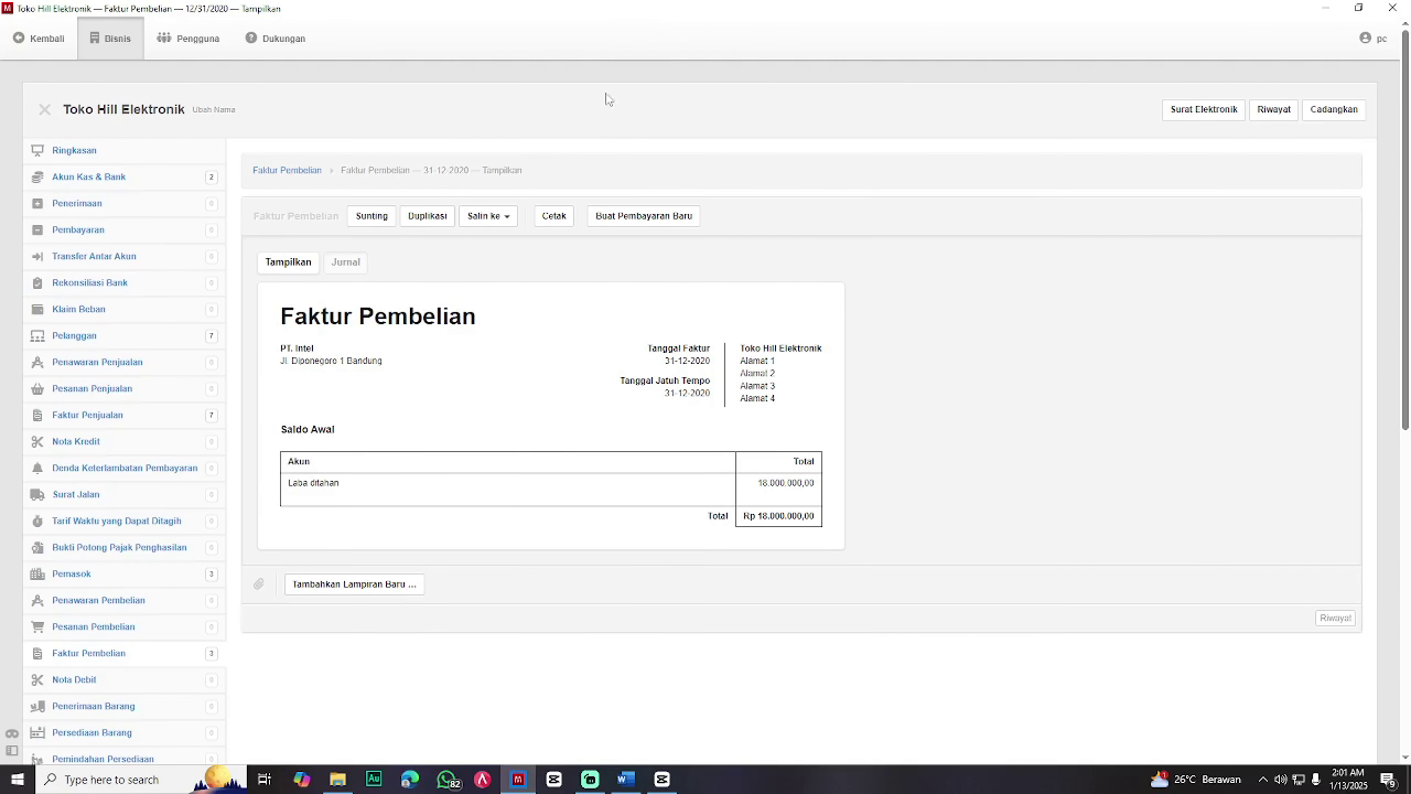
left_click(289, 171)
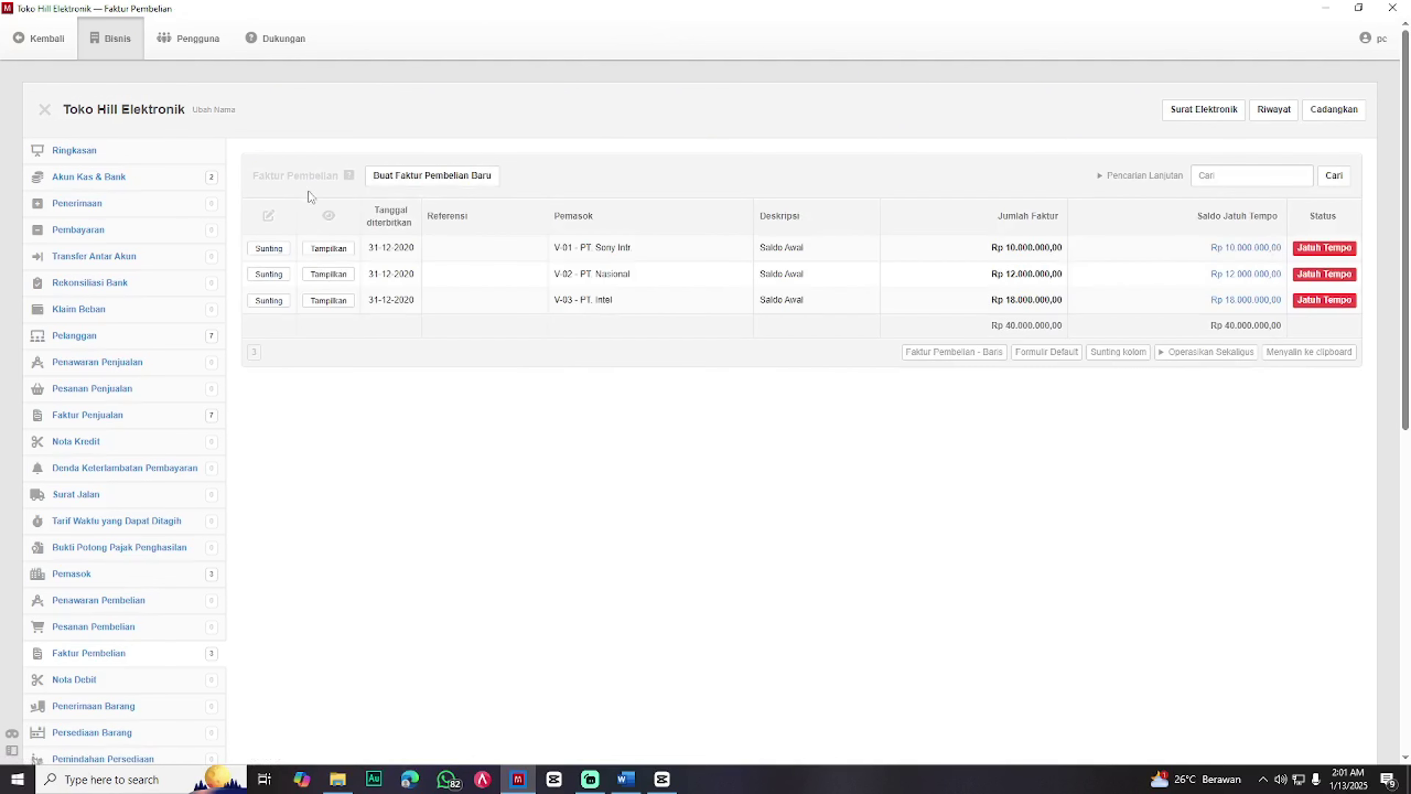
key("super+Down")
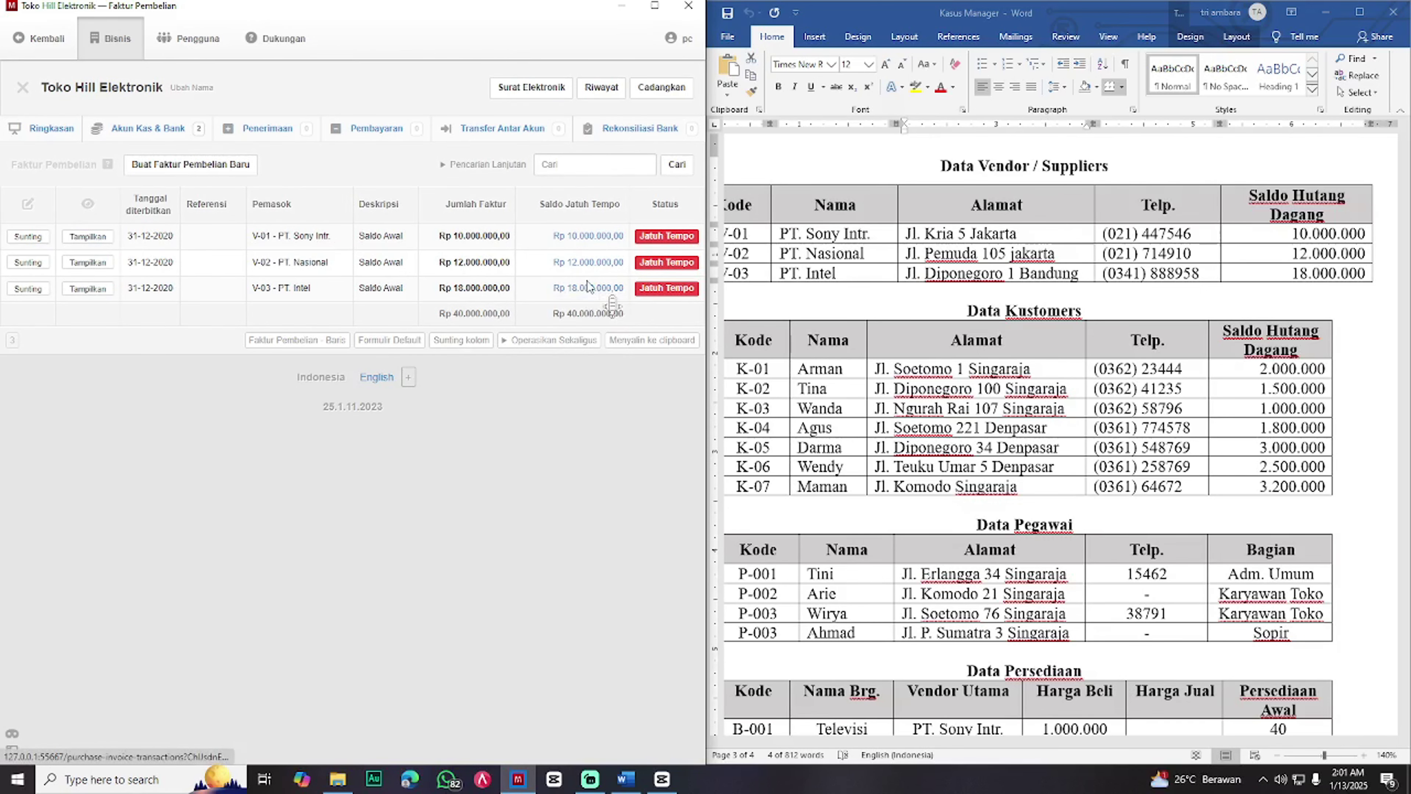
- Open the Utang account from the Bagan Akun settings for editing and enter Utang Dagang as its Nama
left_click(654, 5)
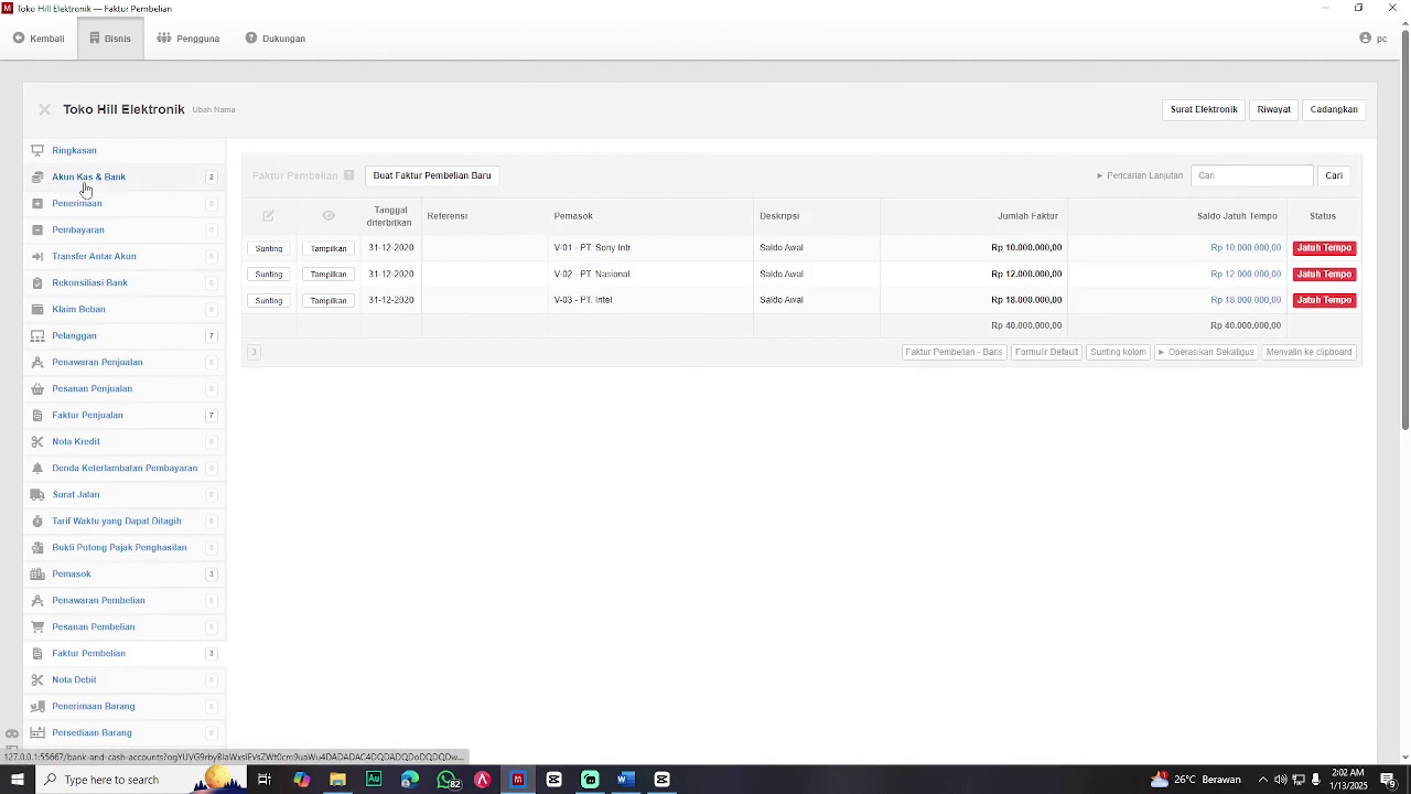
scroll(87, 333, "down", 10)
left_click(88, 673)
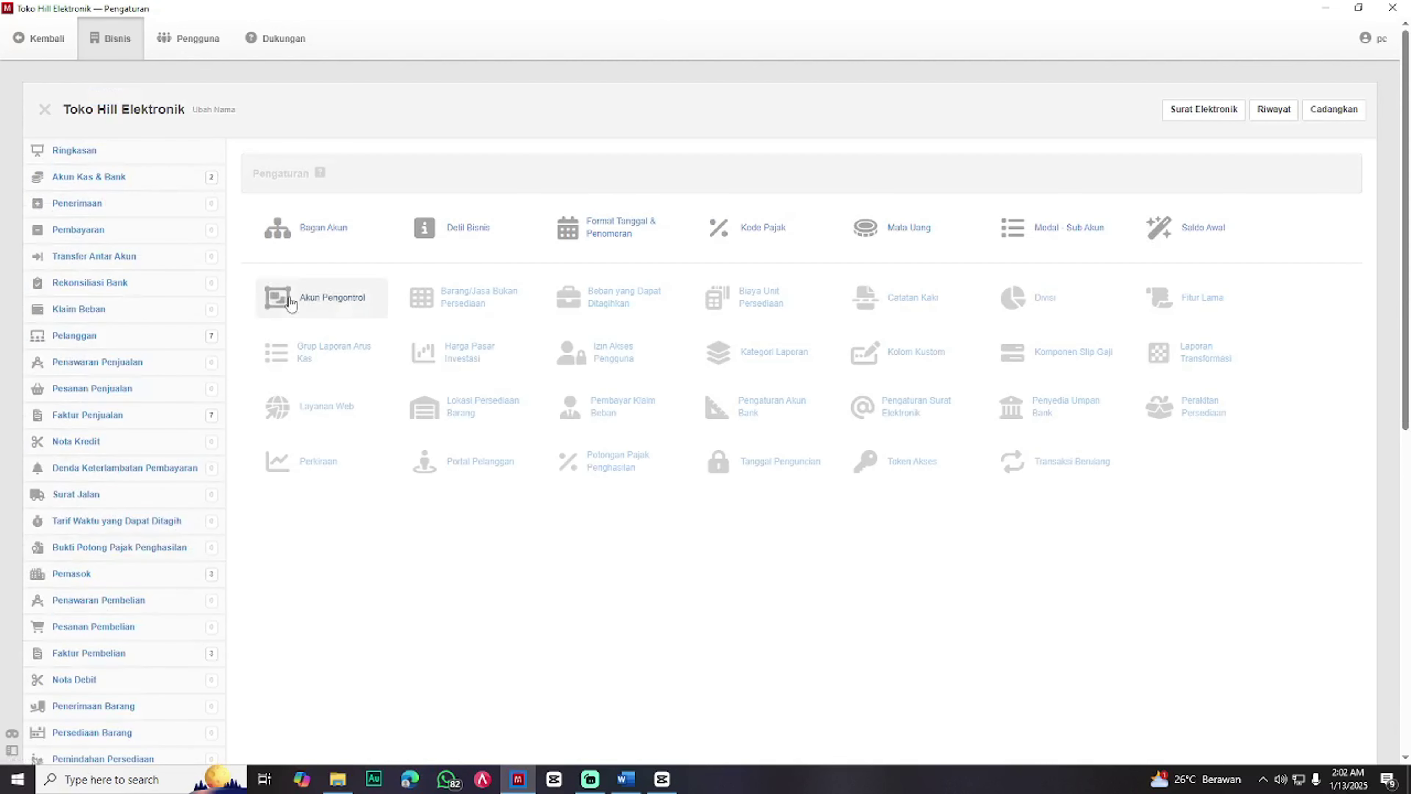
left_click(304, 228)
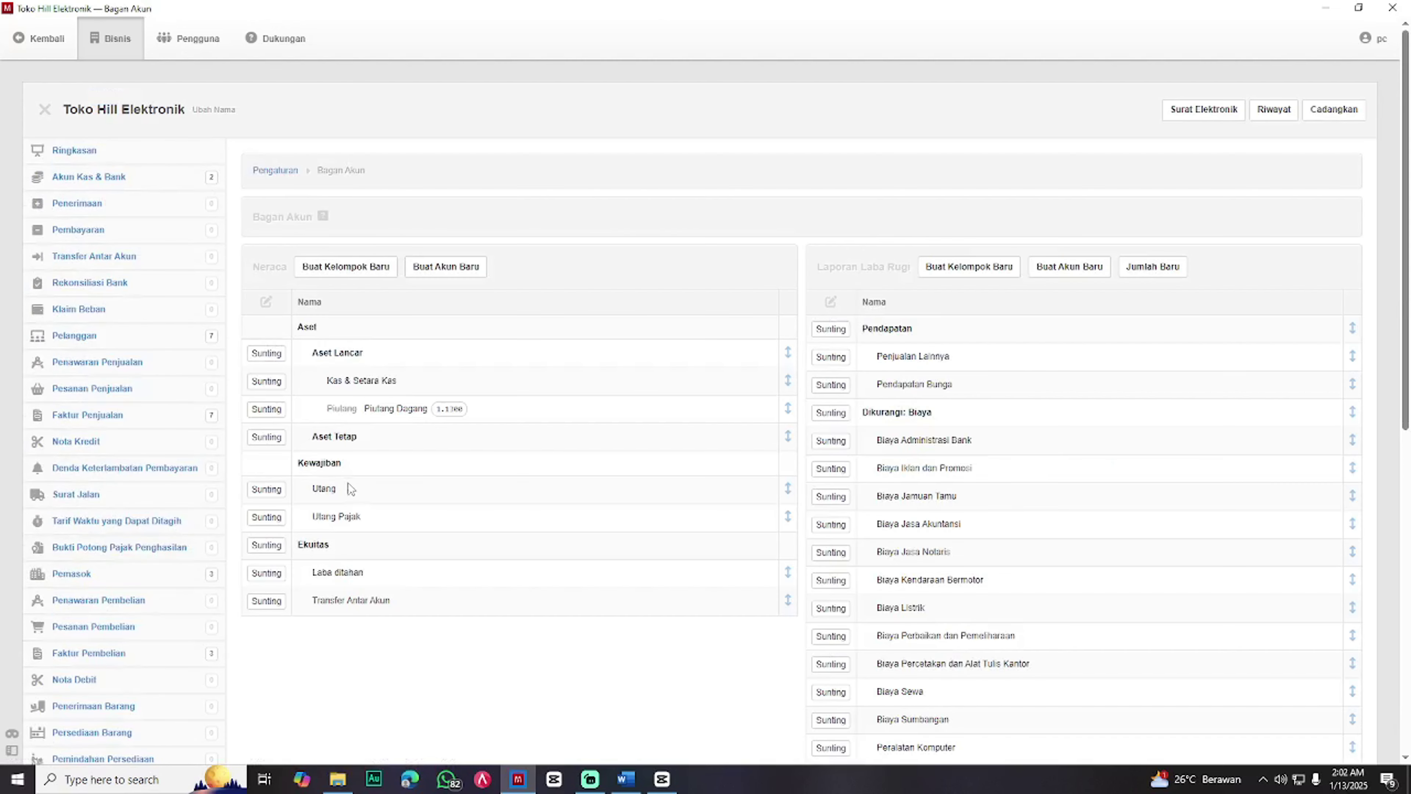
left_click(278, 491)
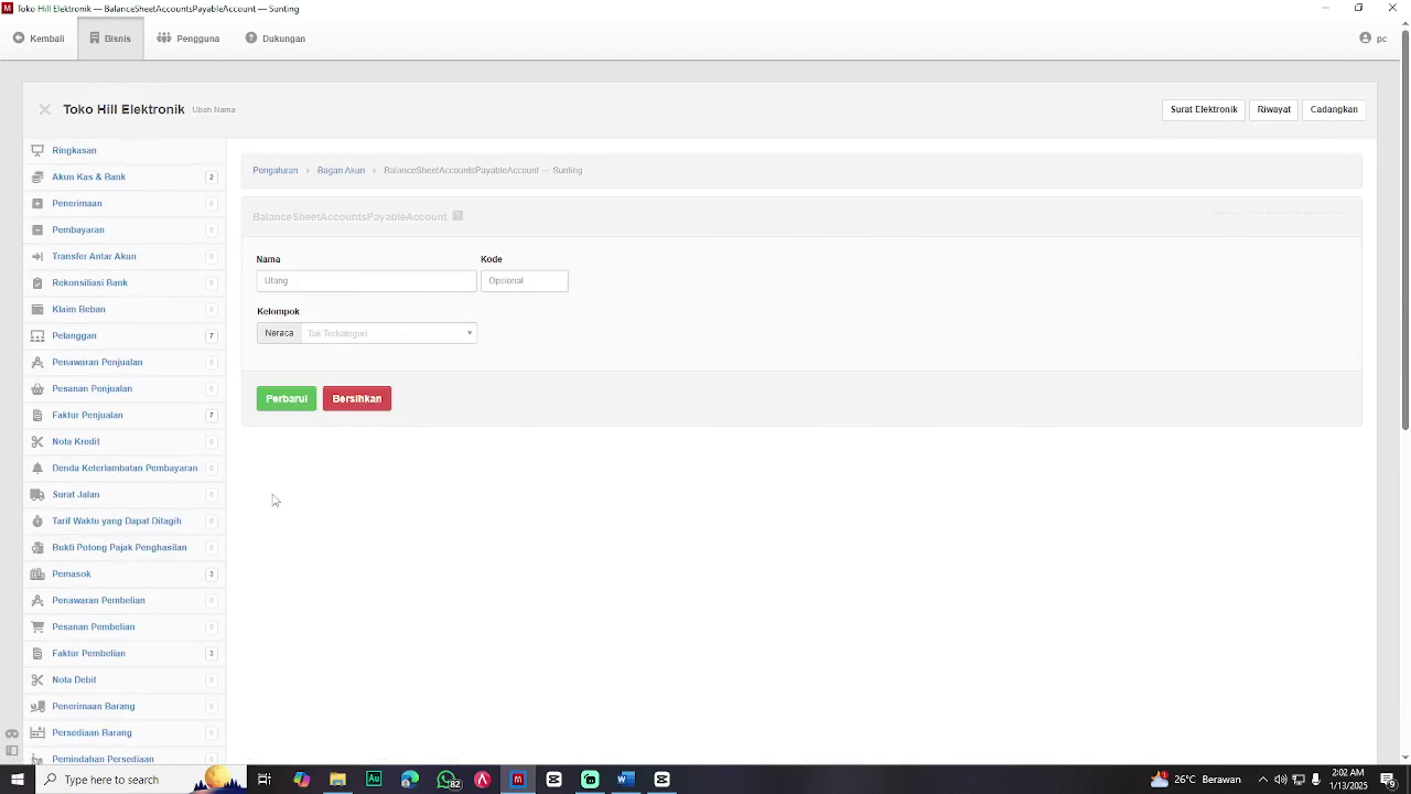
left_click(365, 280)
type("U")
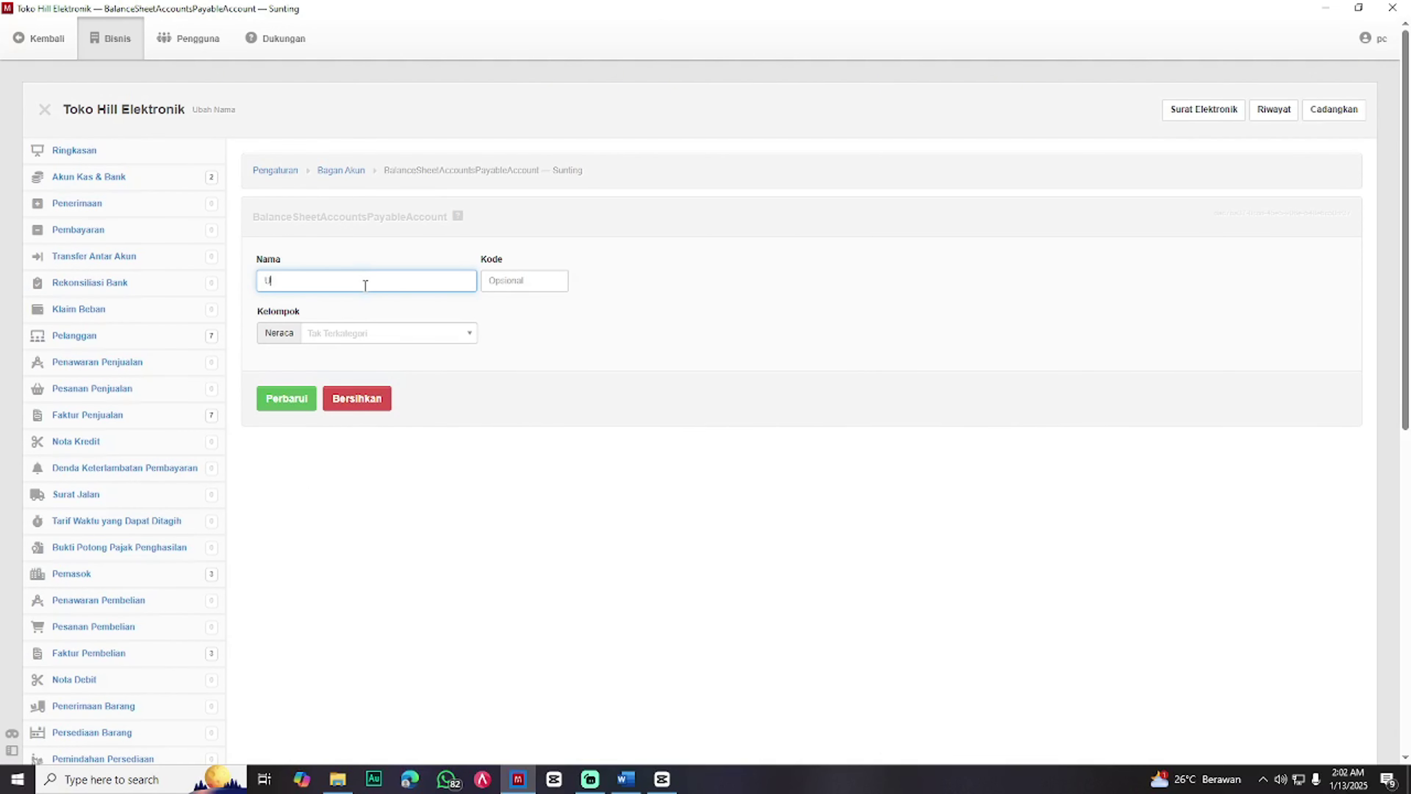
type("tang Dagang")
- Copy the Hutang Dagang code 2.1100 from the Word balance sheet into the Utang Dagang account's Kode
key("super+Left")
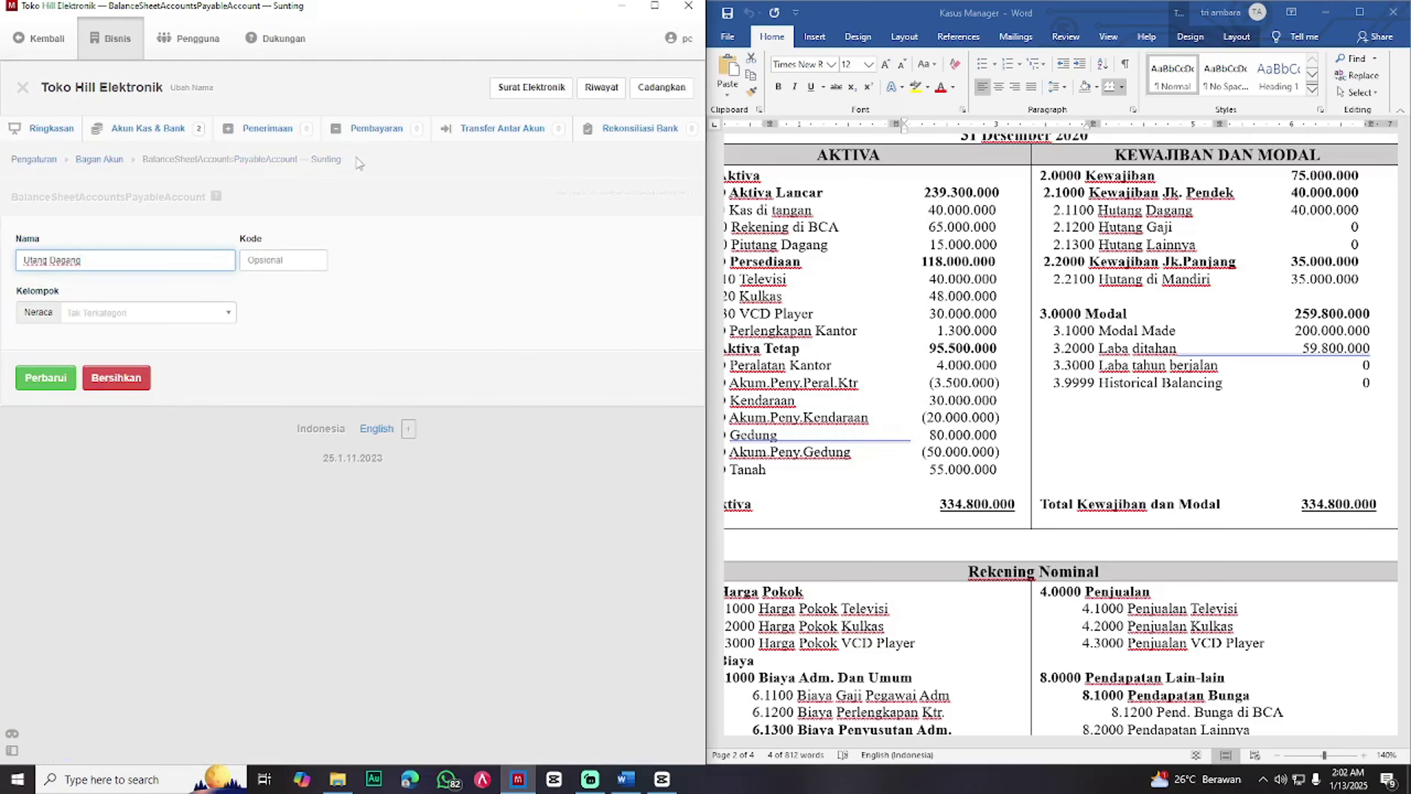
left_click(1078, 208)
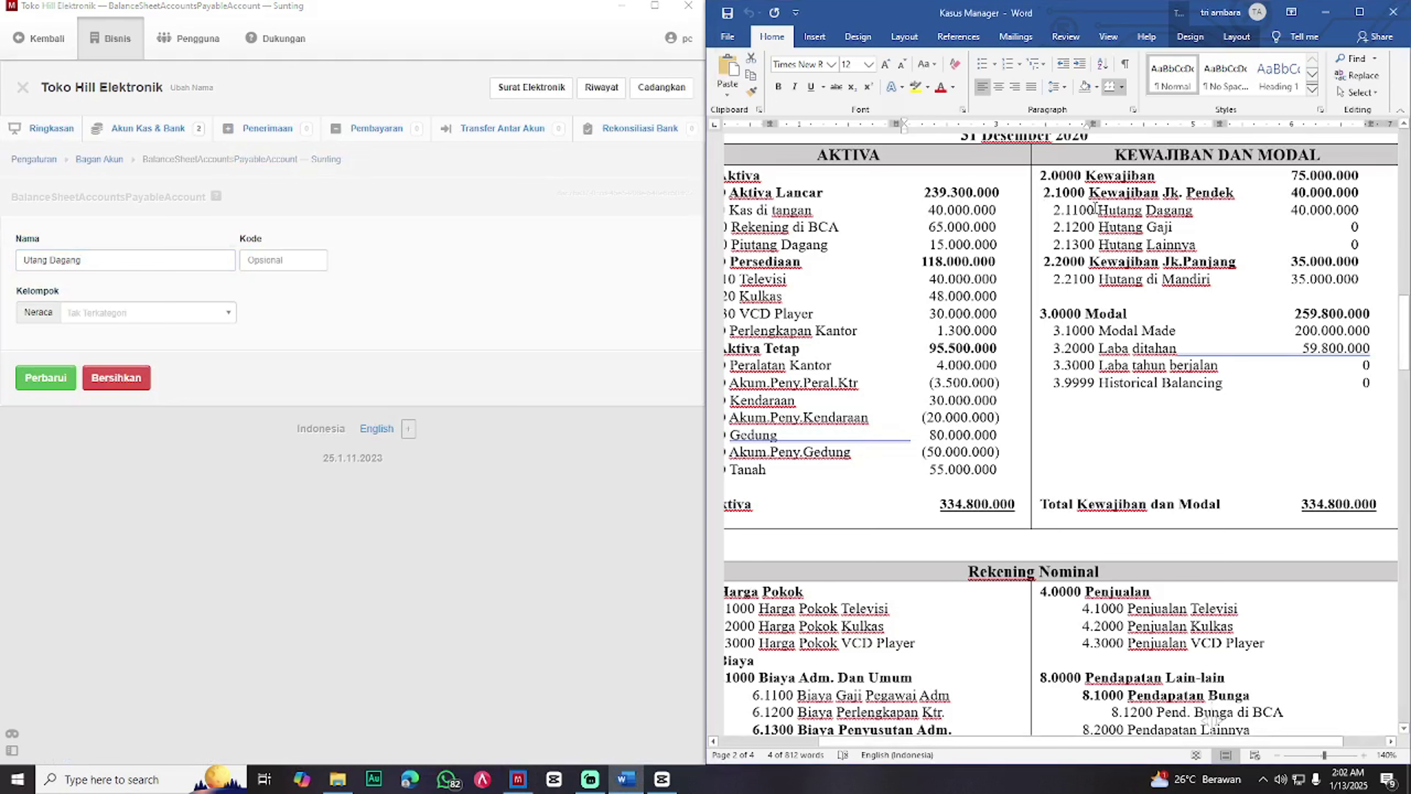
left_click_drag(1095, 208, 1053, 209)
key("ctrl+c")
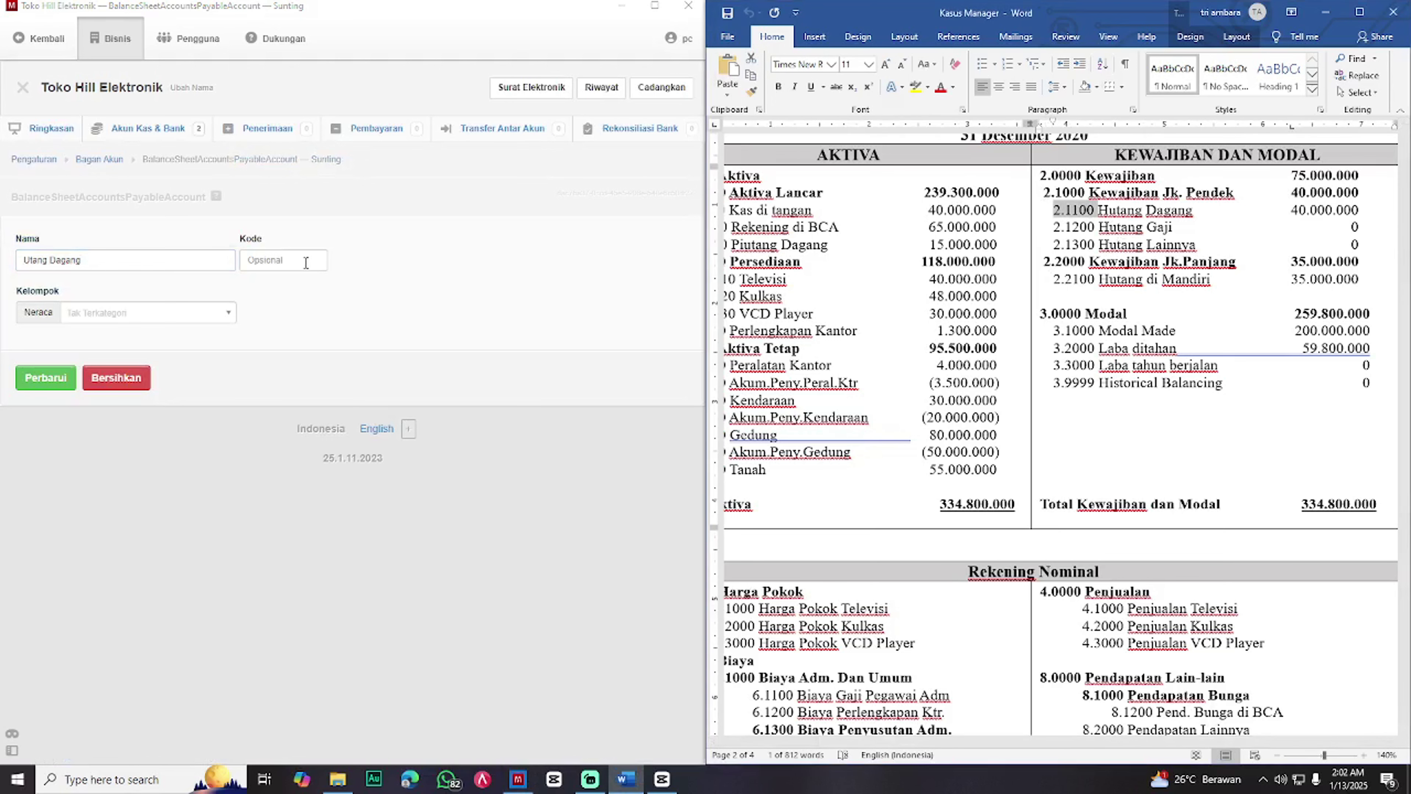
left_click(306, 262)
key("ctrl+v")
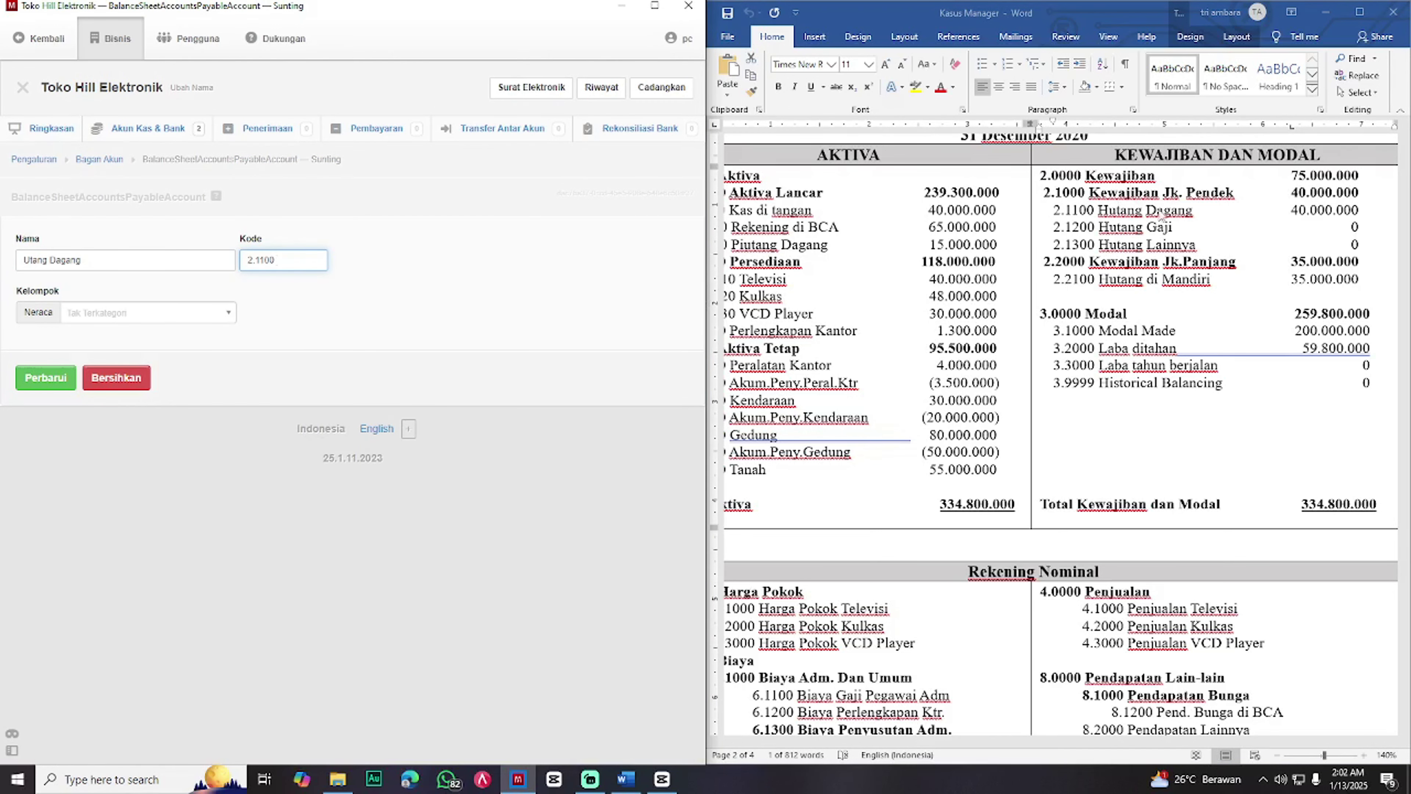
- Assign the Utang Dagang account to the Kewajiban group and update it
left_click(221, 314)
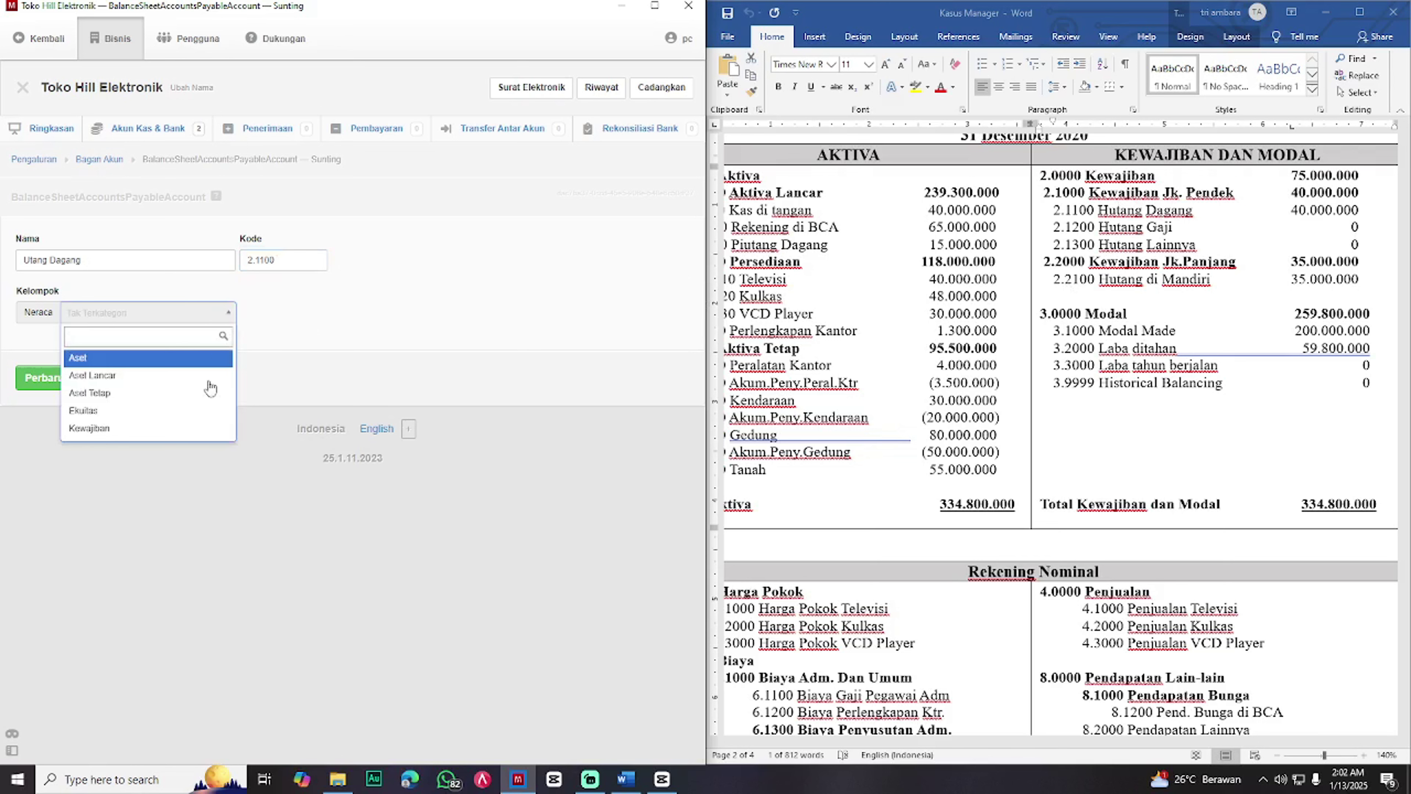
left_click(157, 436)
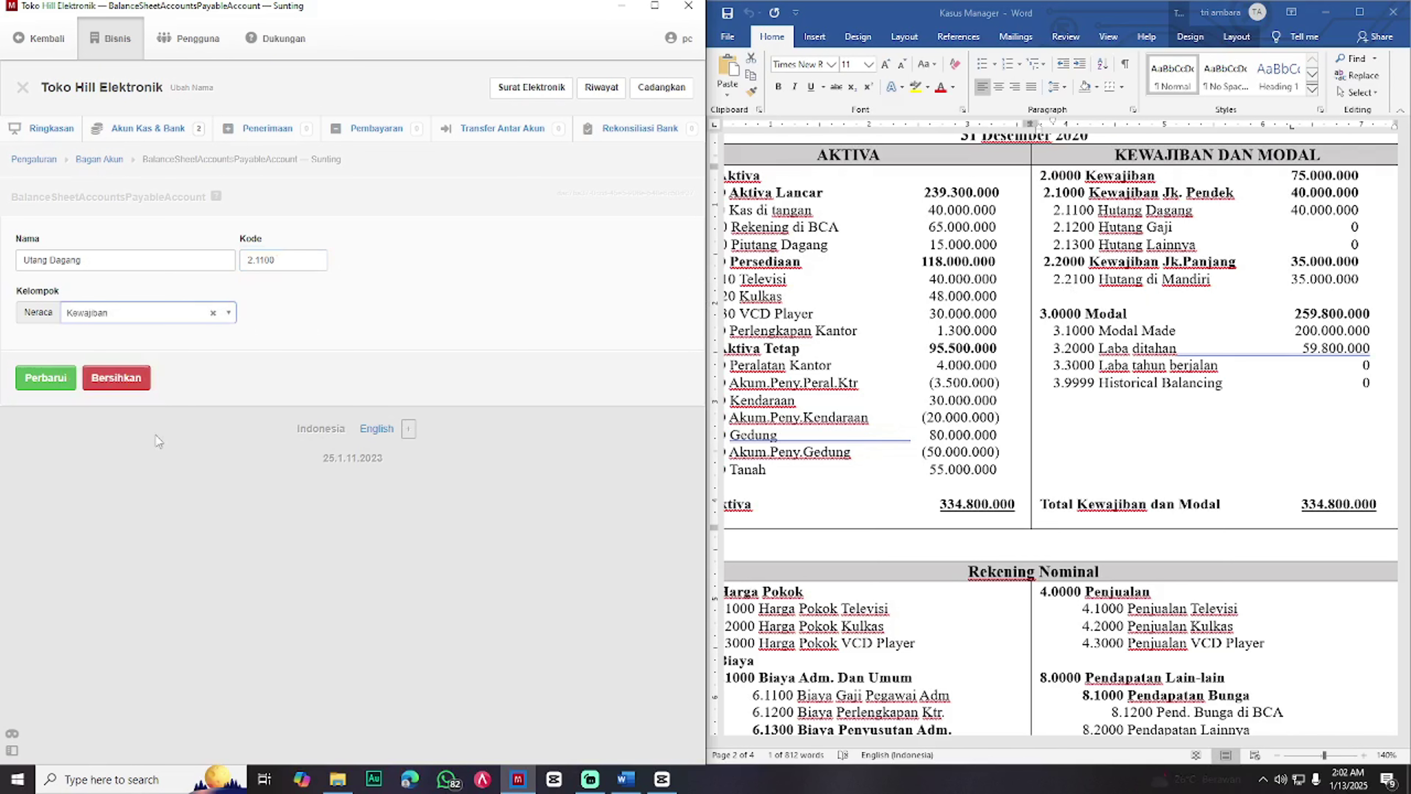
left_click(44, 382)
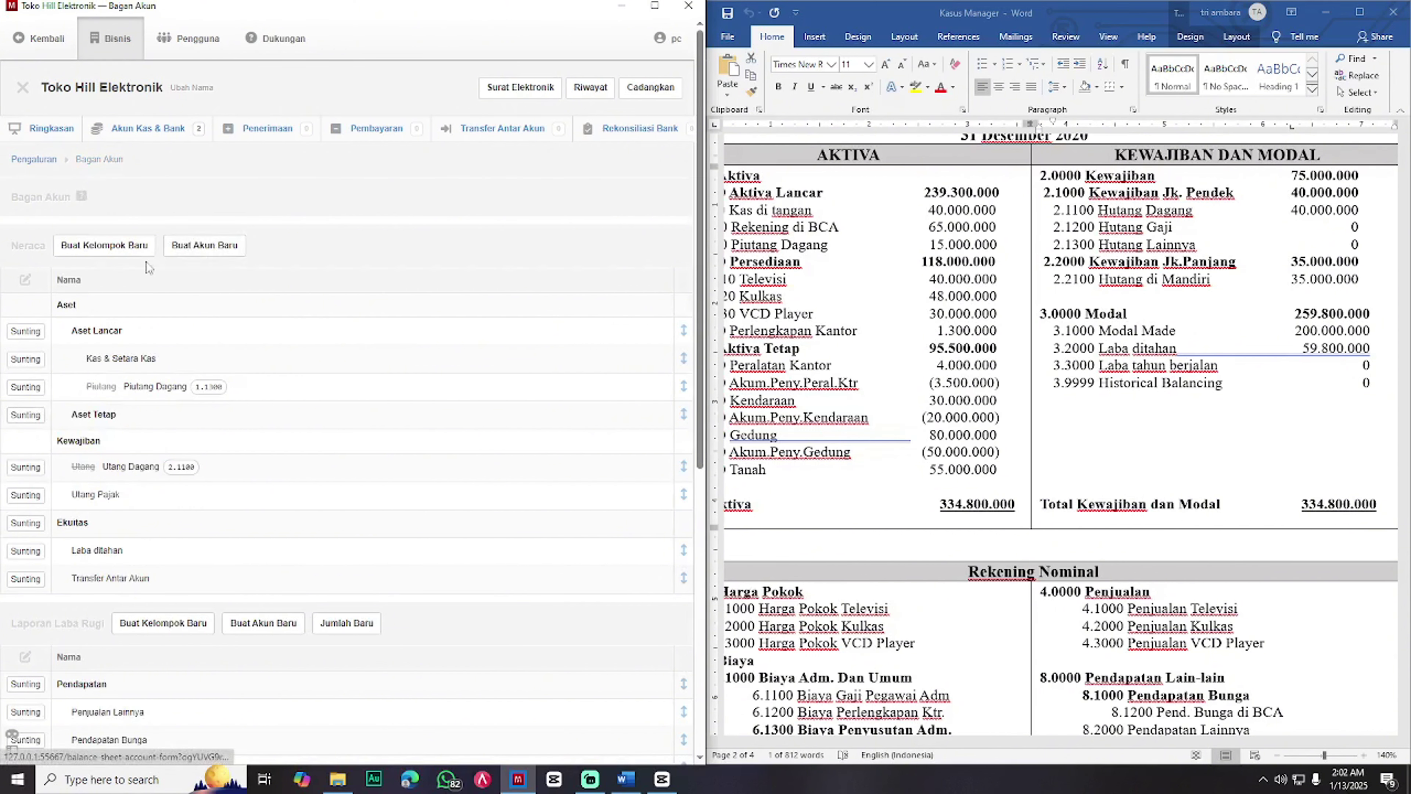
- Create a balance sheet group named Kewajiban Jangka Pendek under the Kewajiban group
left_click(120, 248)
left_click(123, 262)
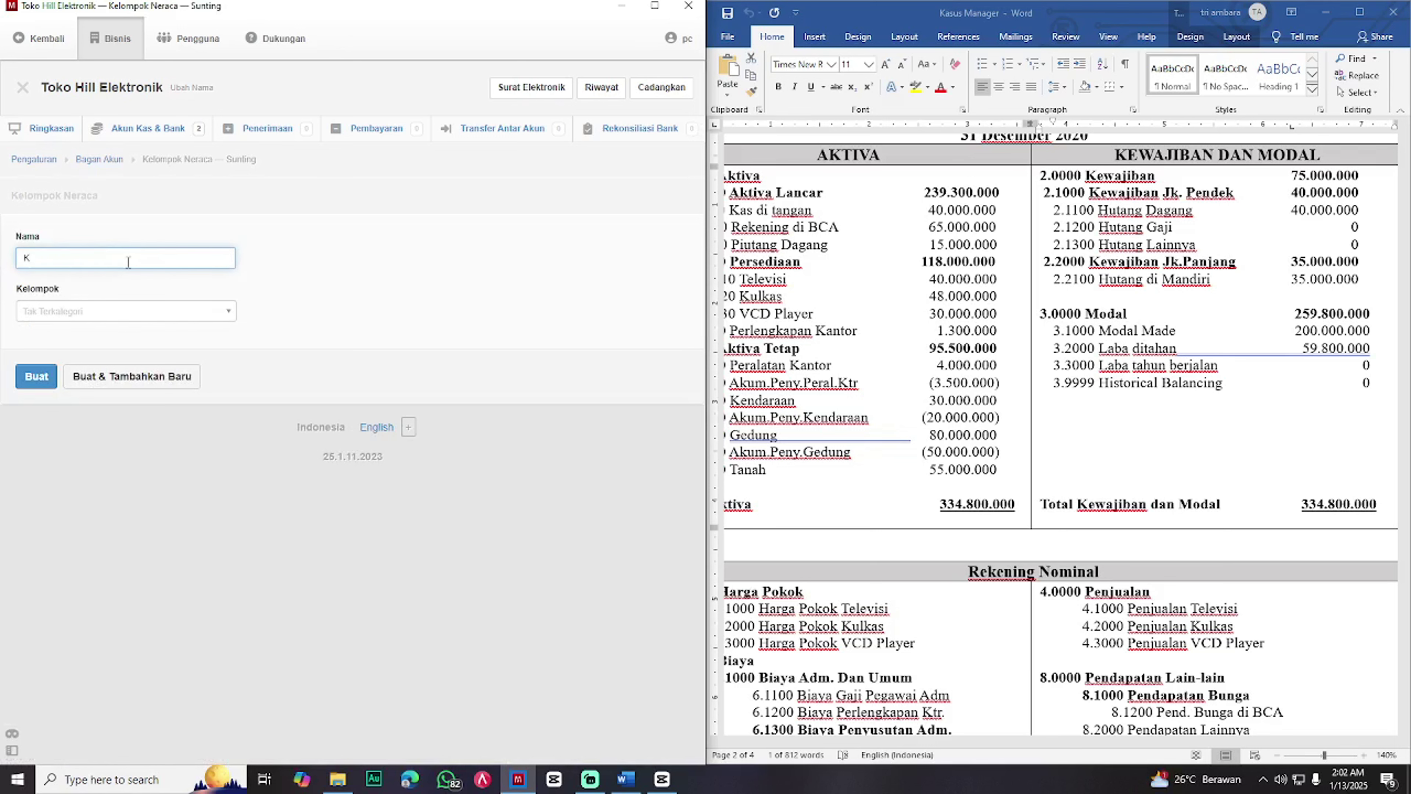
type("Kewajiban Jangka Pendek")
left_click(139, 316)
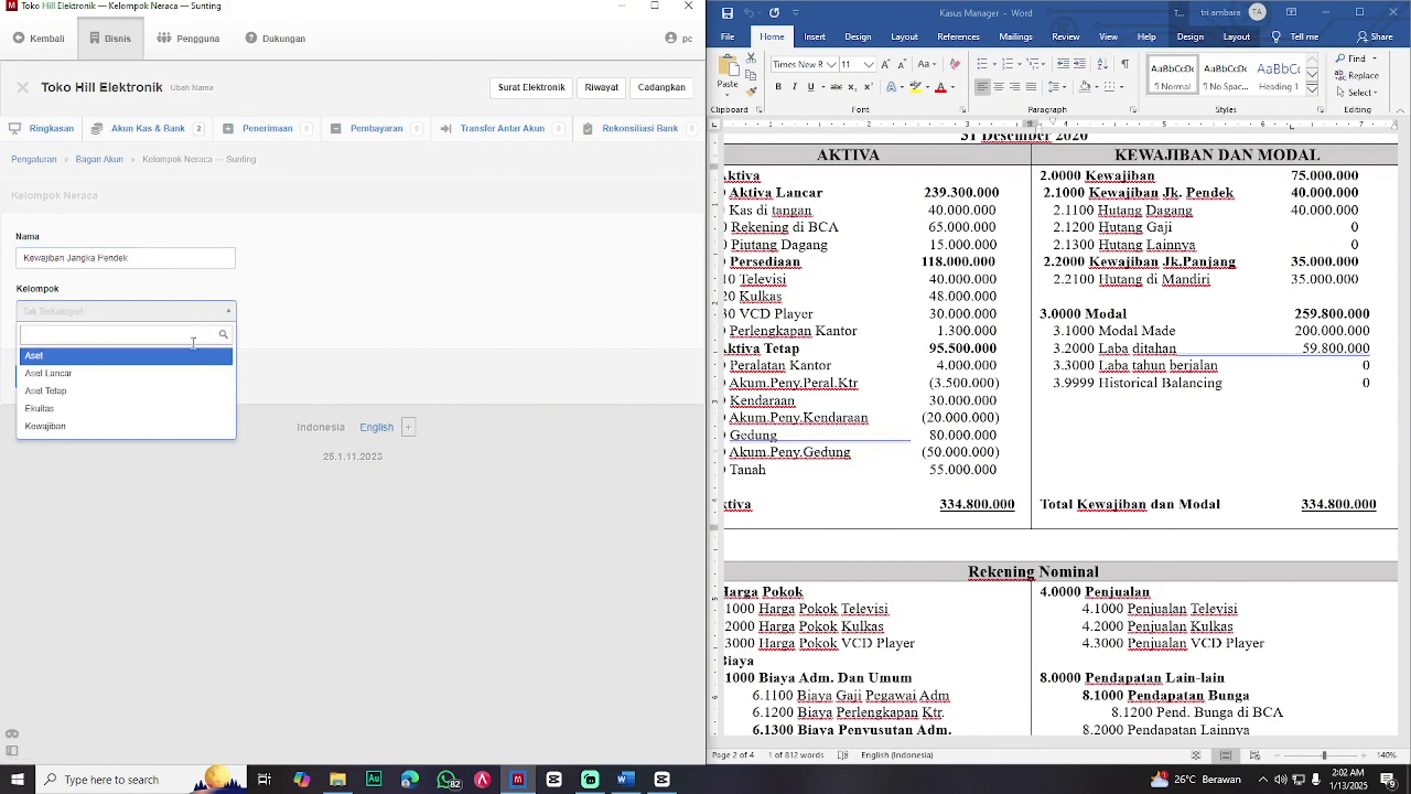
left_click(150, 431)
left_click(31, 376)
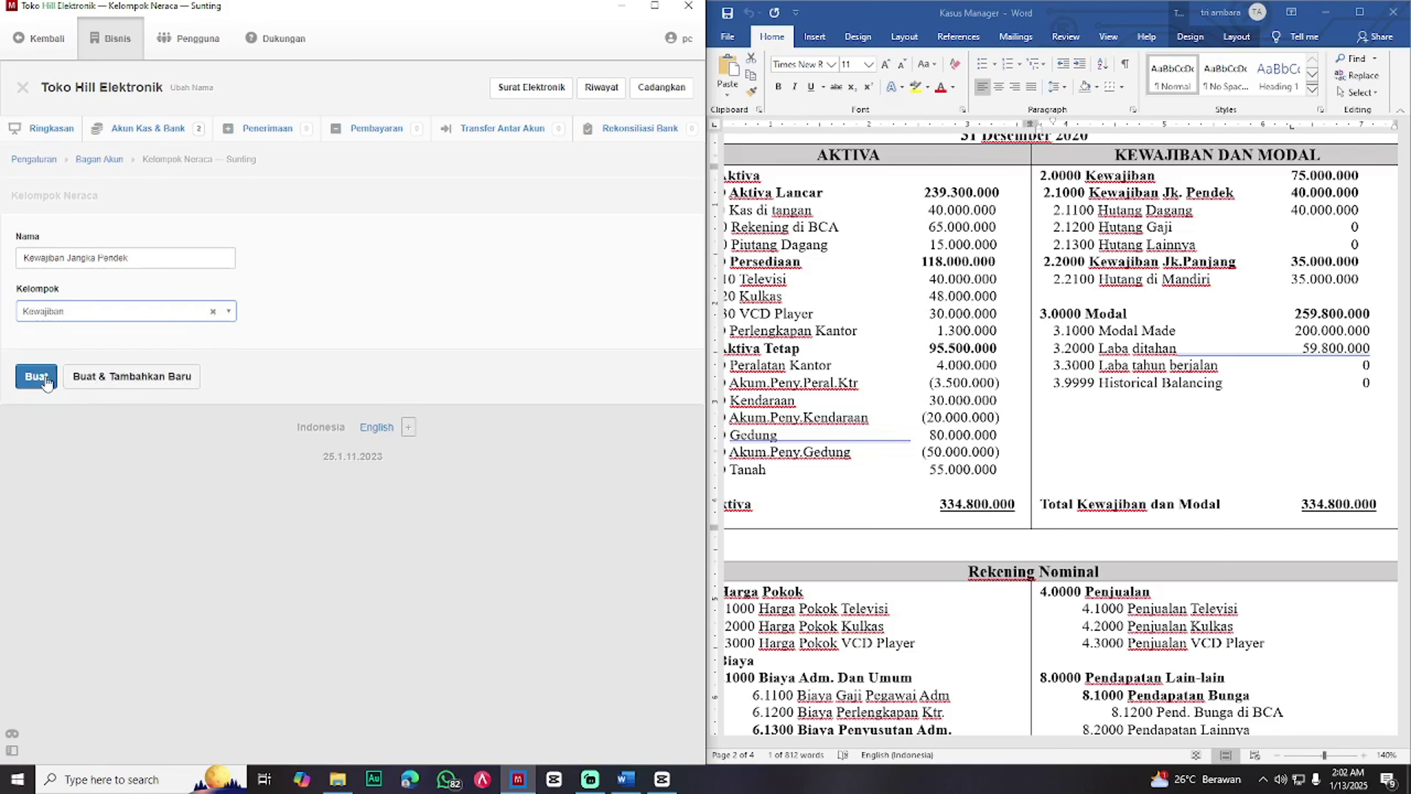
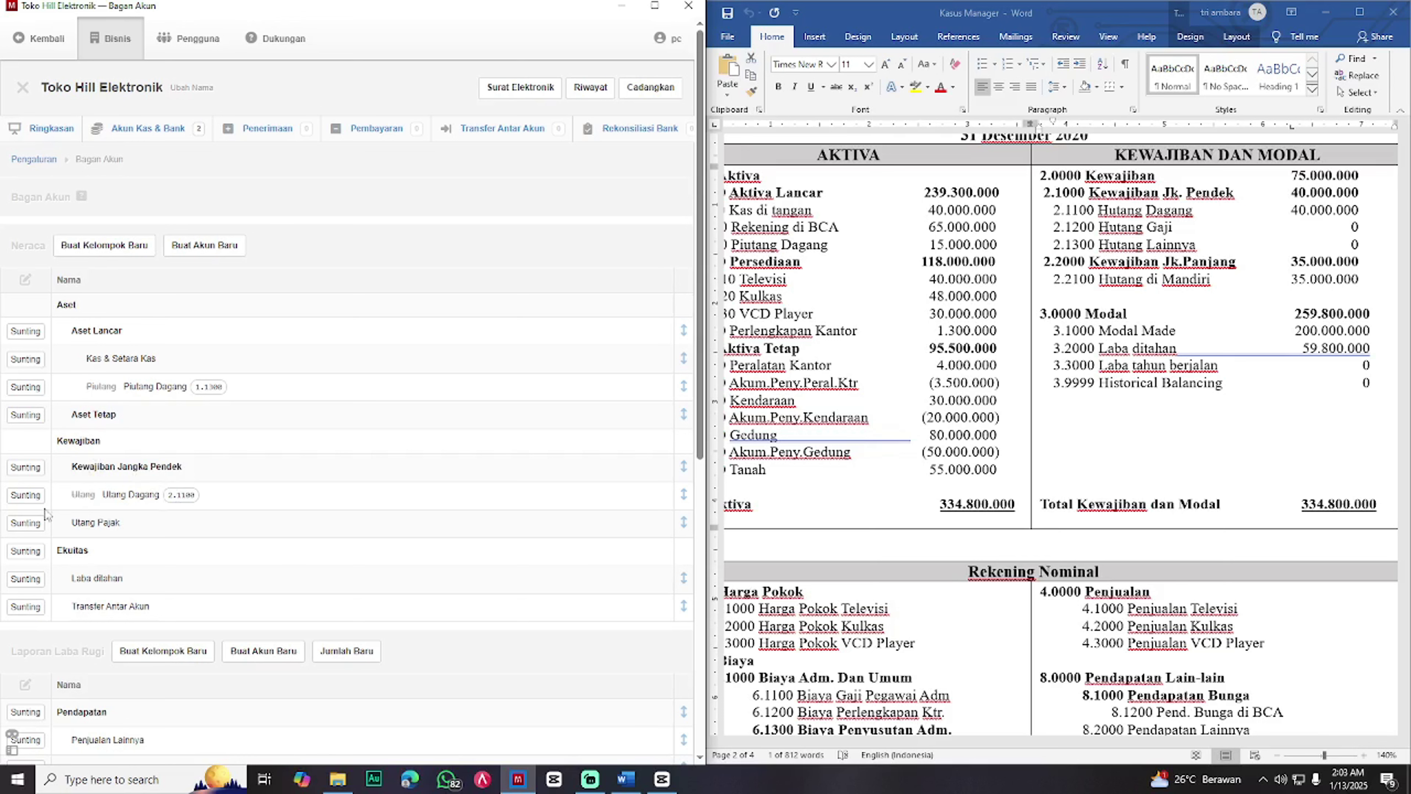
- Change the Utang Dagang account's Kelompok to Kewajiban Jangka Pendek and update it
left_click(25, 494)
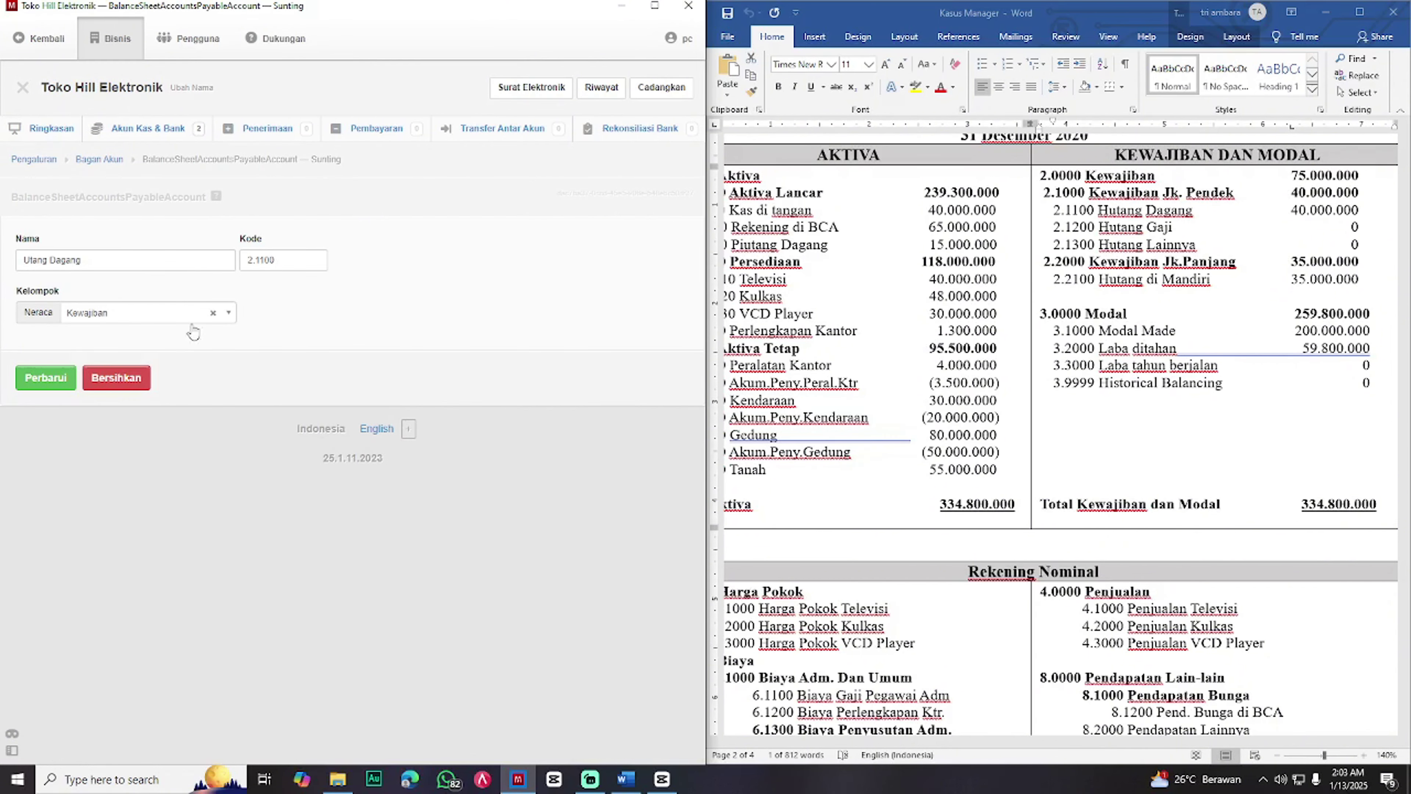
left_click(226, 316)
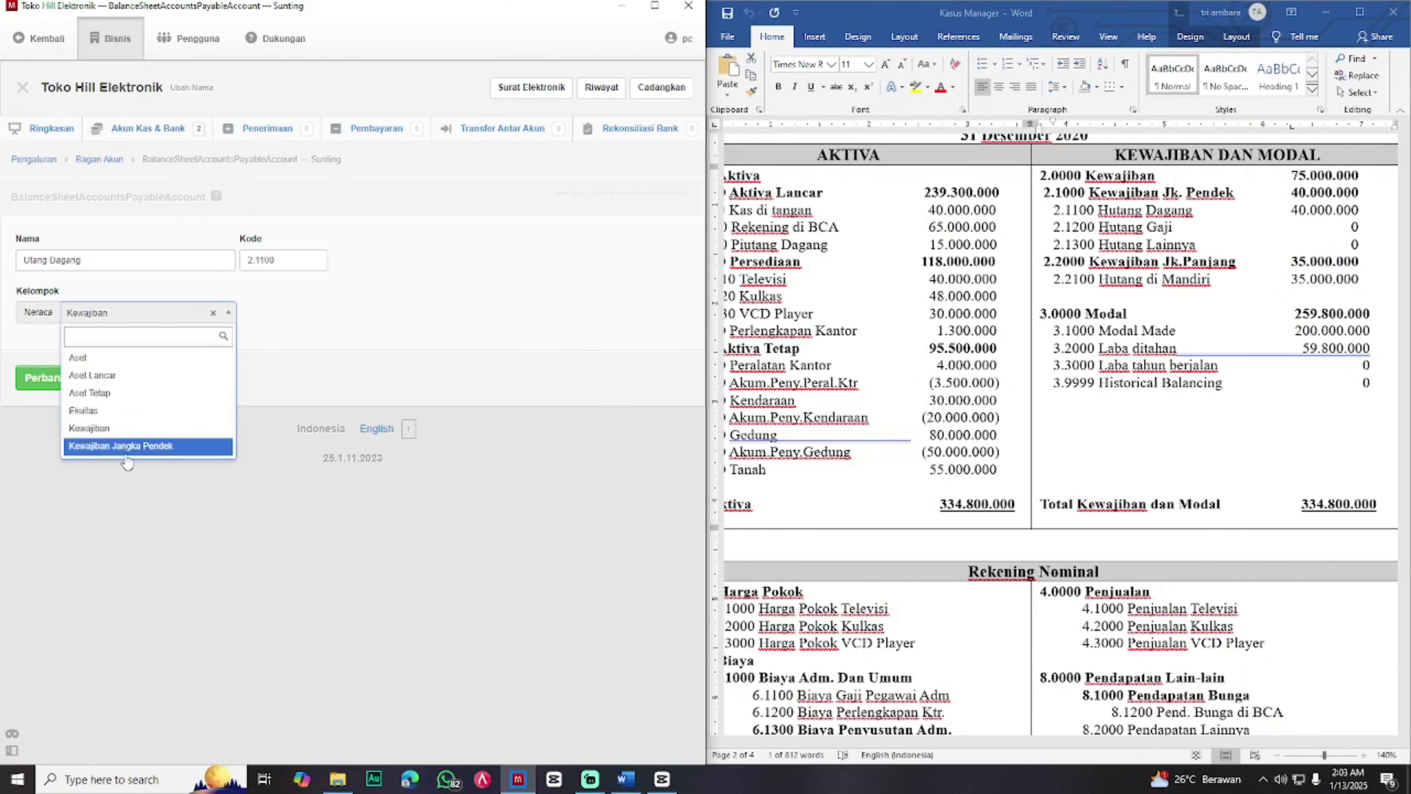
left_click(122, 445)
left_click(56, 382)
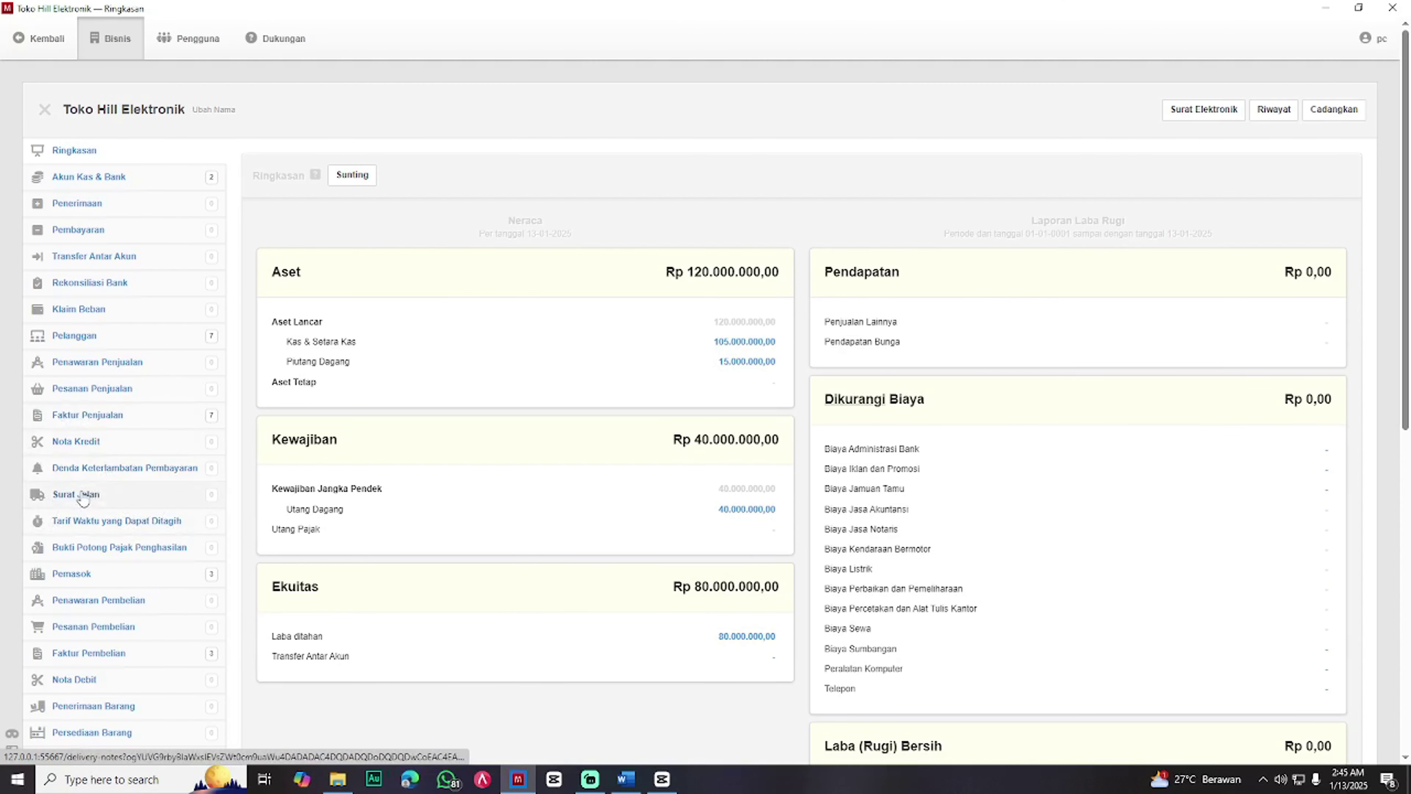
- Start a new employee record in Pegawai beside the Word case document and enter the first Data Pegawai employee's name
scroll(103, 589, "down", 4)
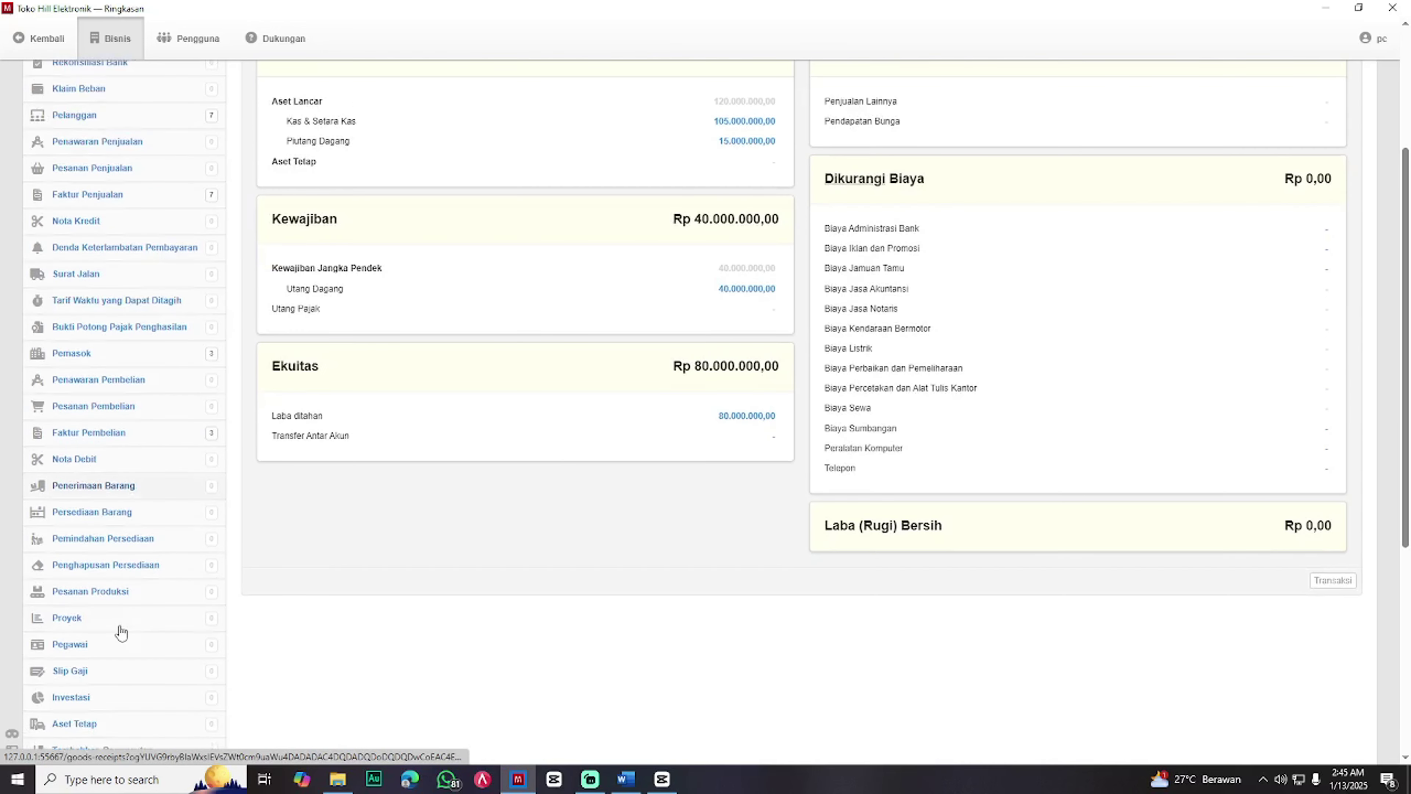
left_click(111, 645)
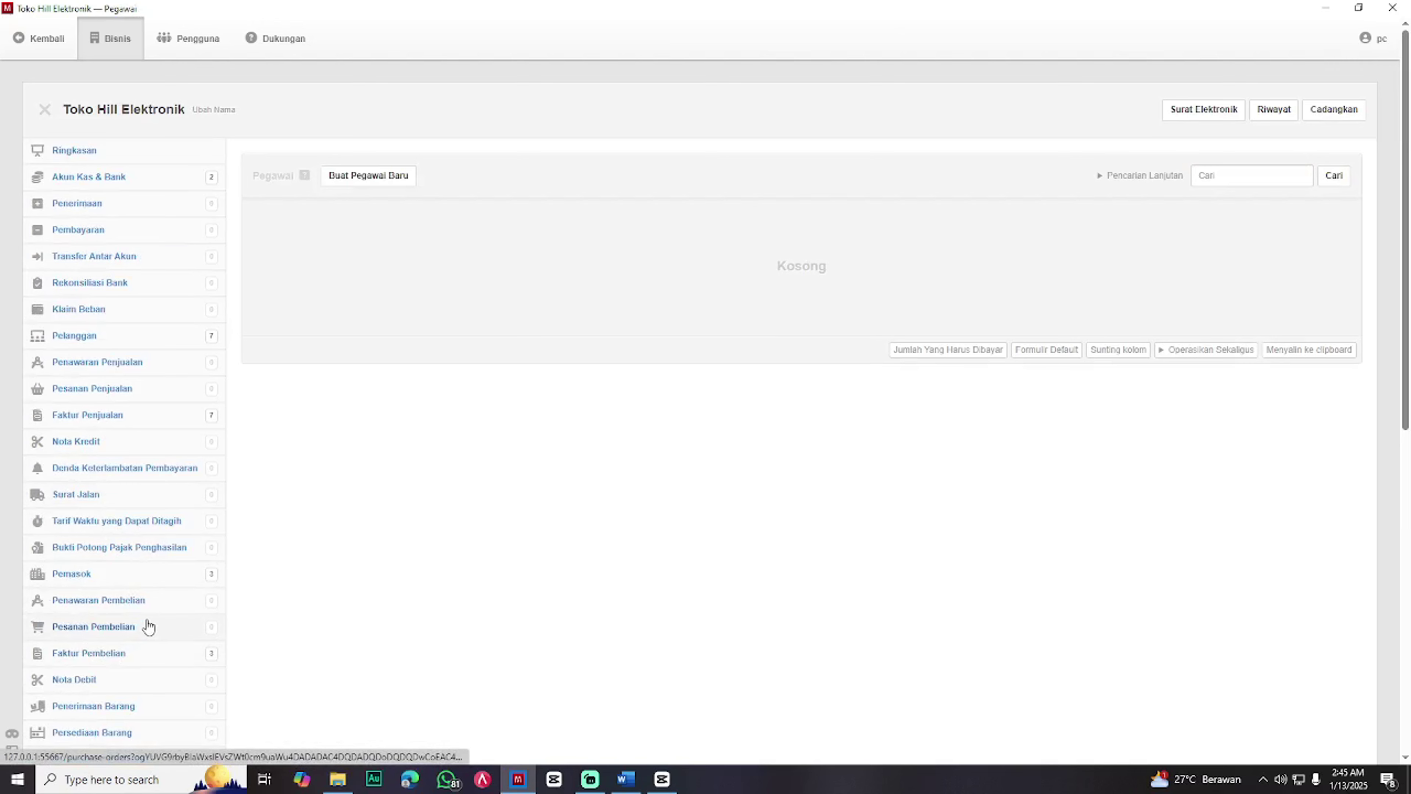
left_click(368, 178)
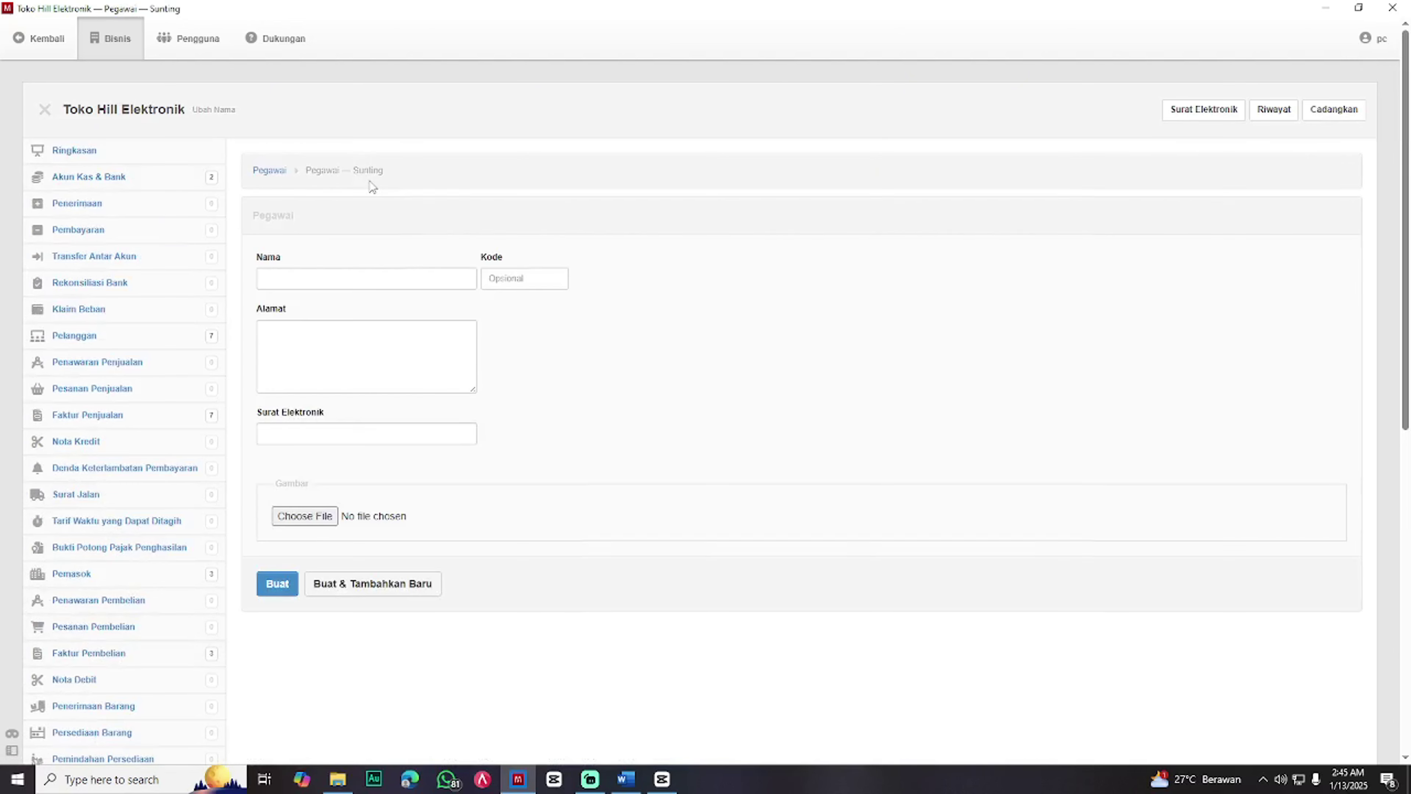
key("super+Left")
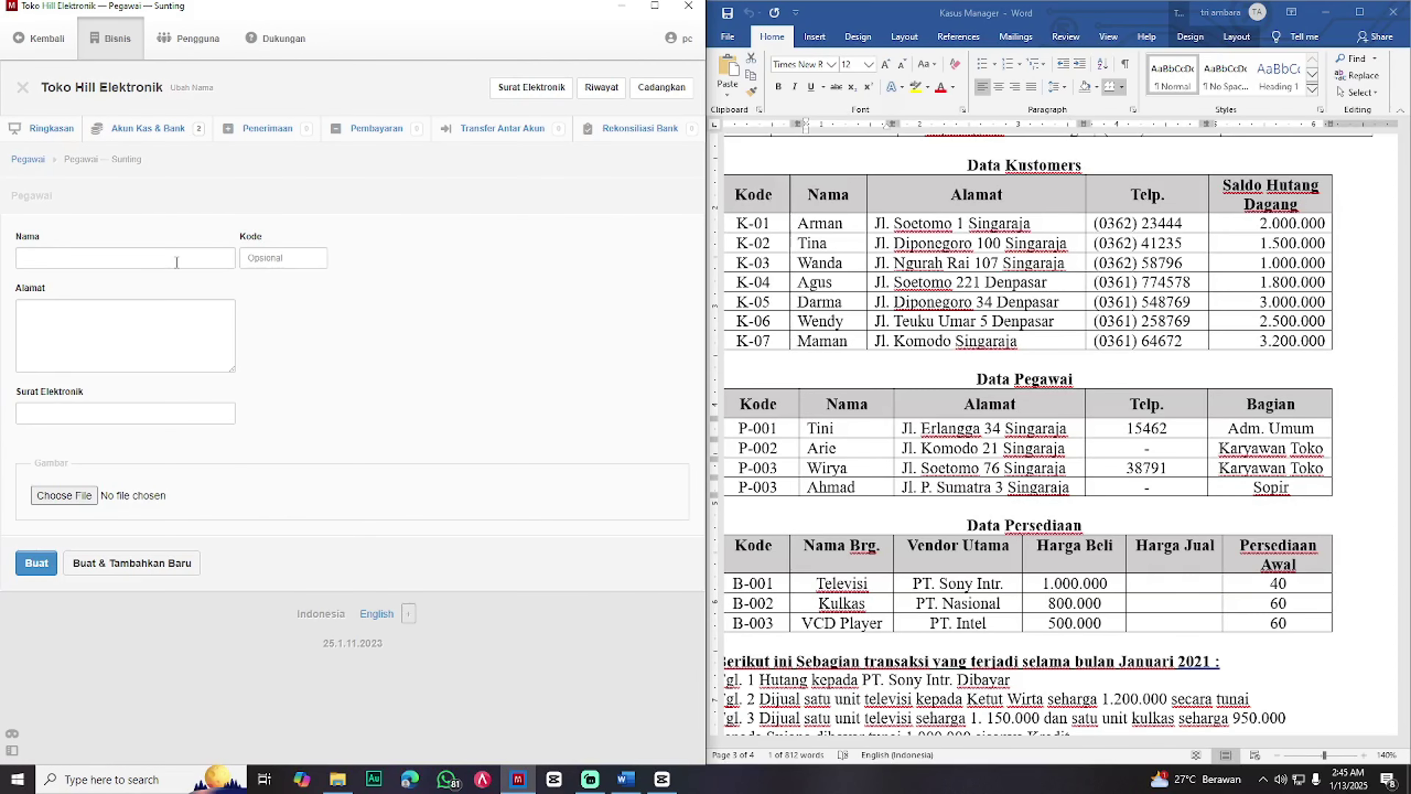
left_click(116, 322)
left_click(91, 260)
type("Tini")
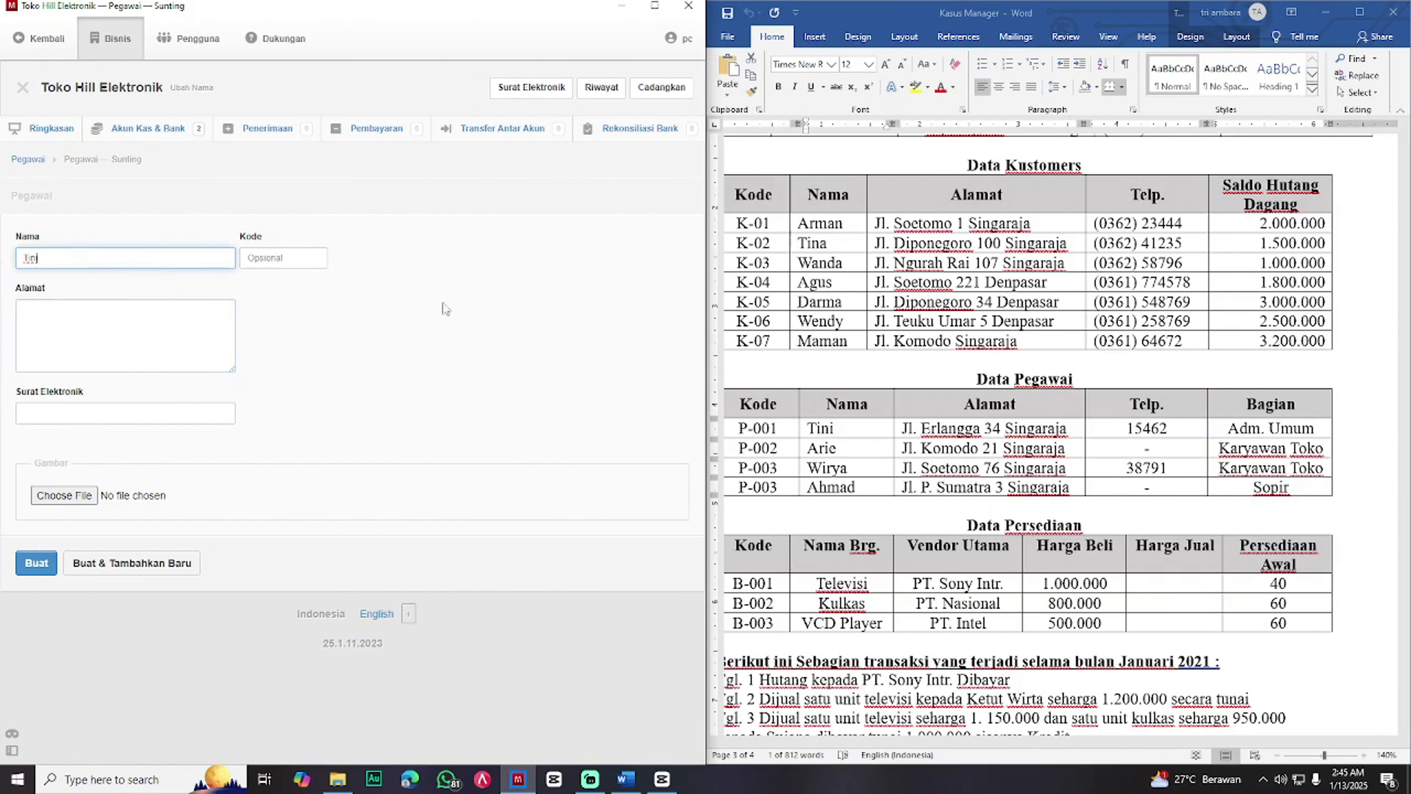
- Copy the first employee's address from Word into Alamat, set Kode to P-001, and create the record with another blank one
key("alt+Tab")
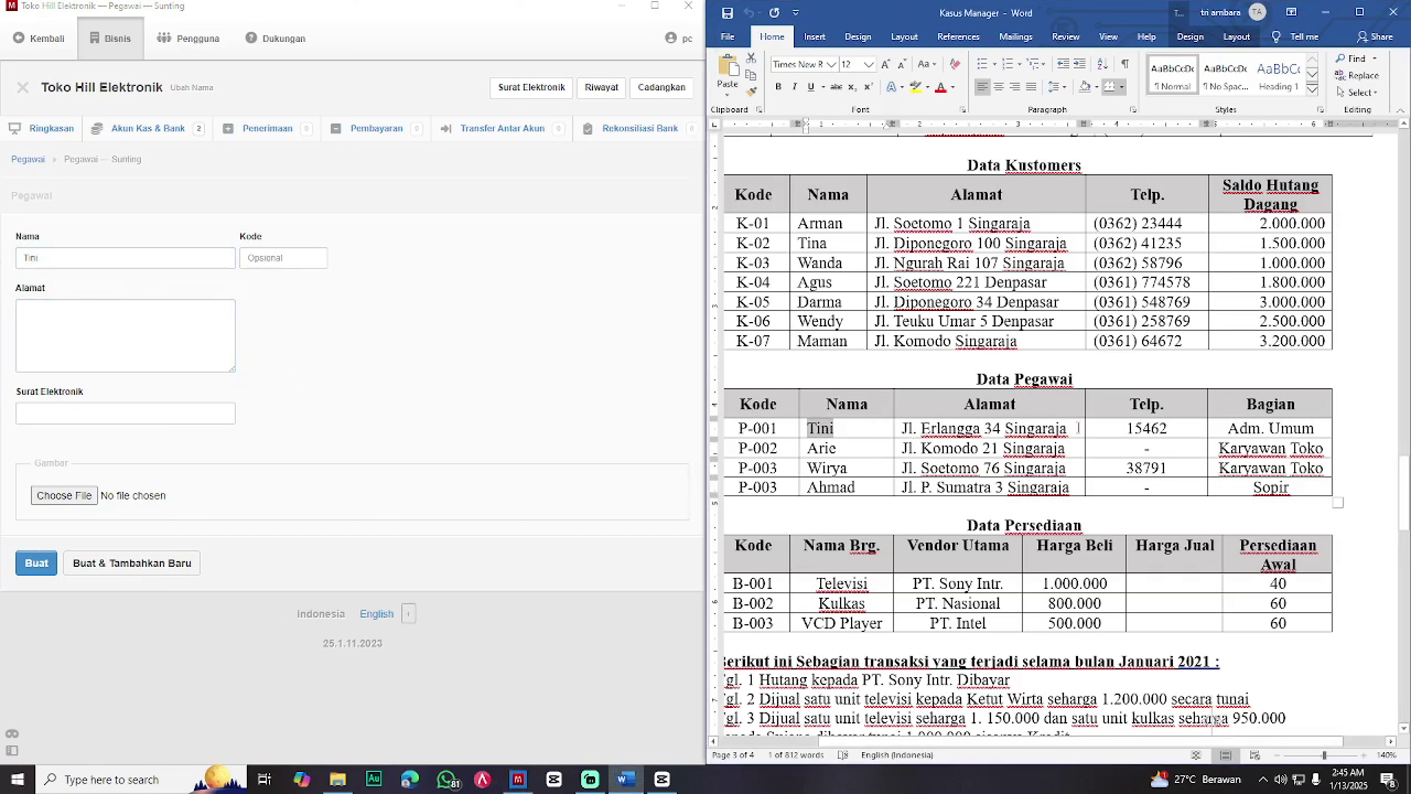
left_click_drag(1073, 430, 911, 432)
key("ctrl+c")
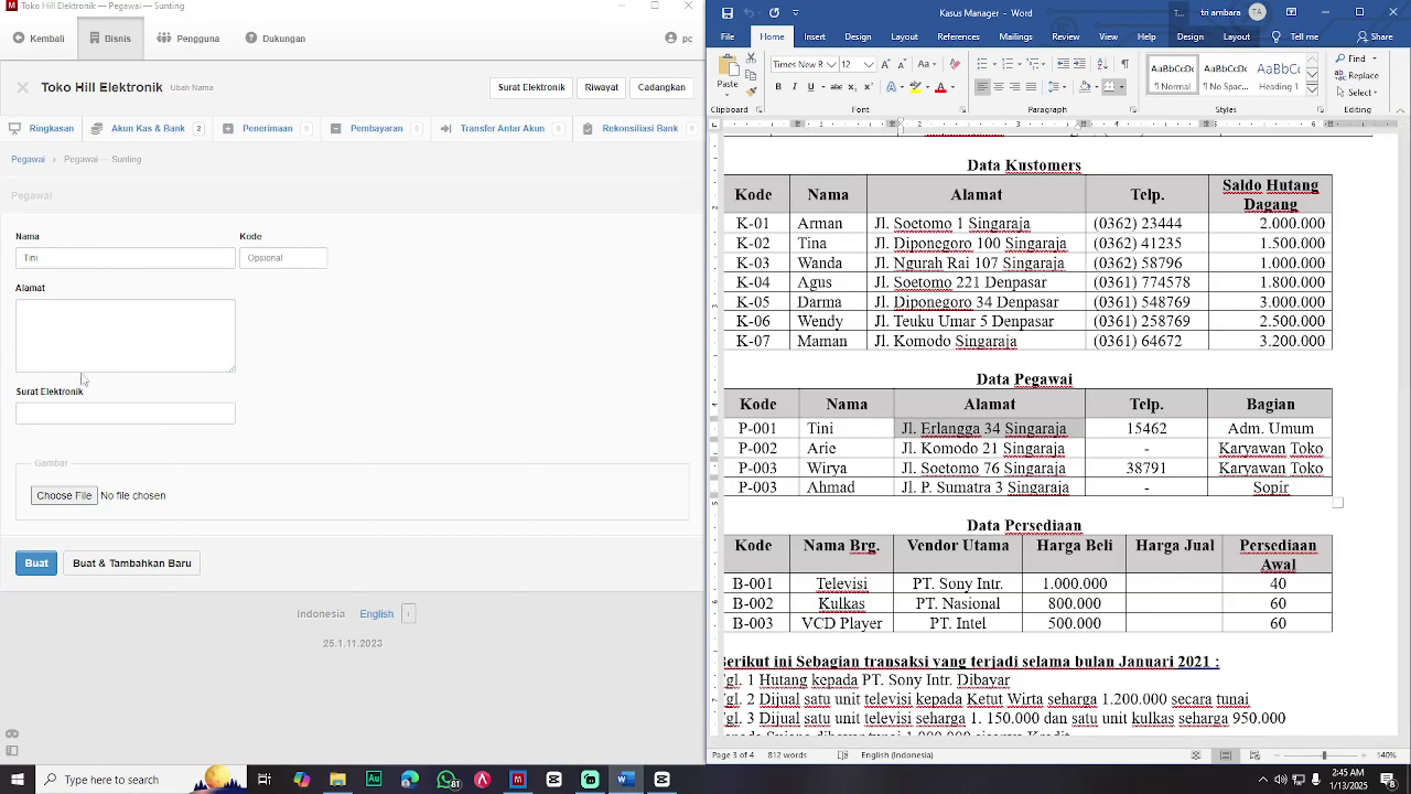
left_click(120, 322)
key("ctrl+v")
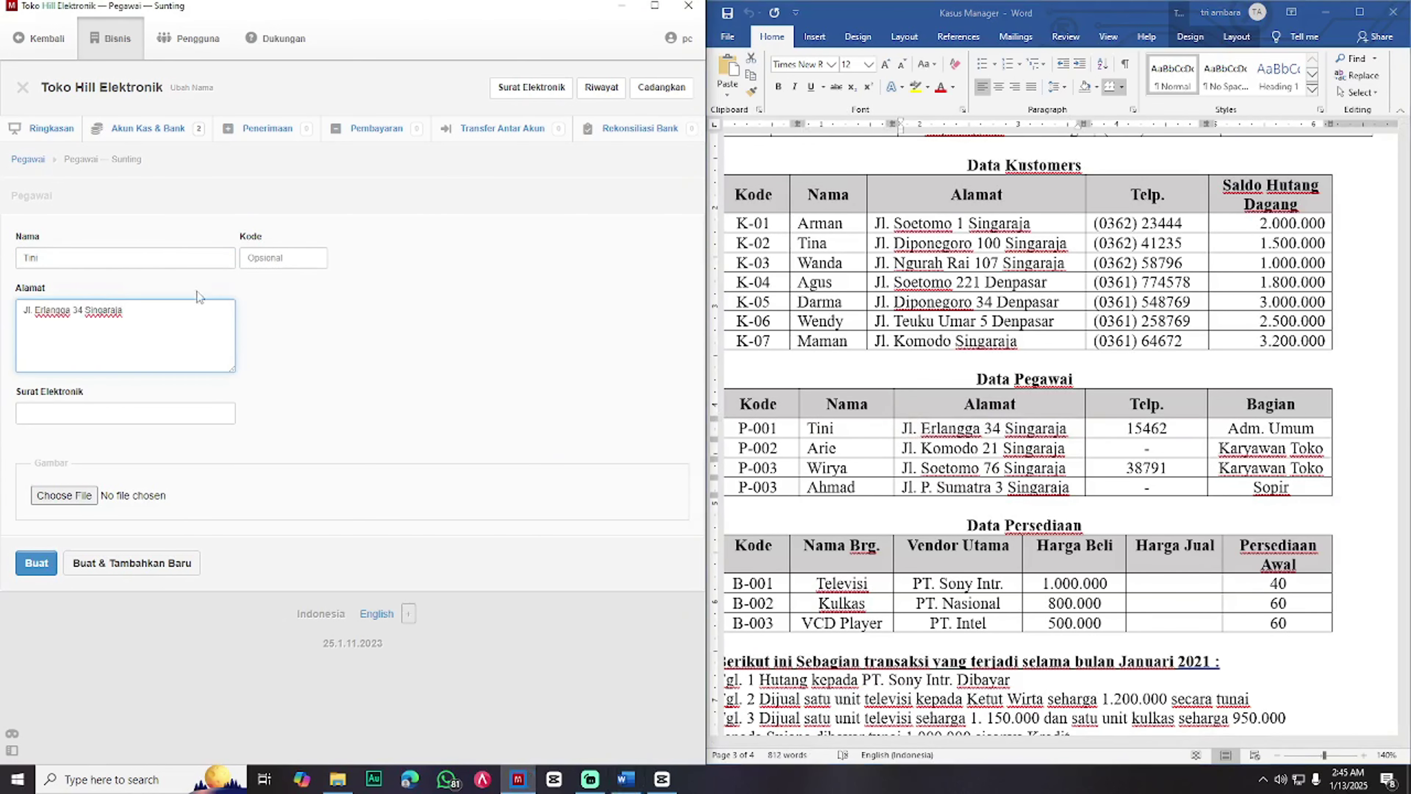
left_click(281, 256)
type("P-001")
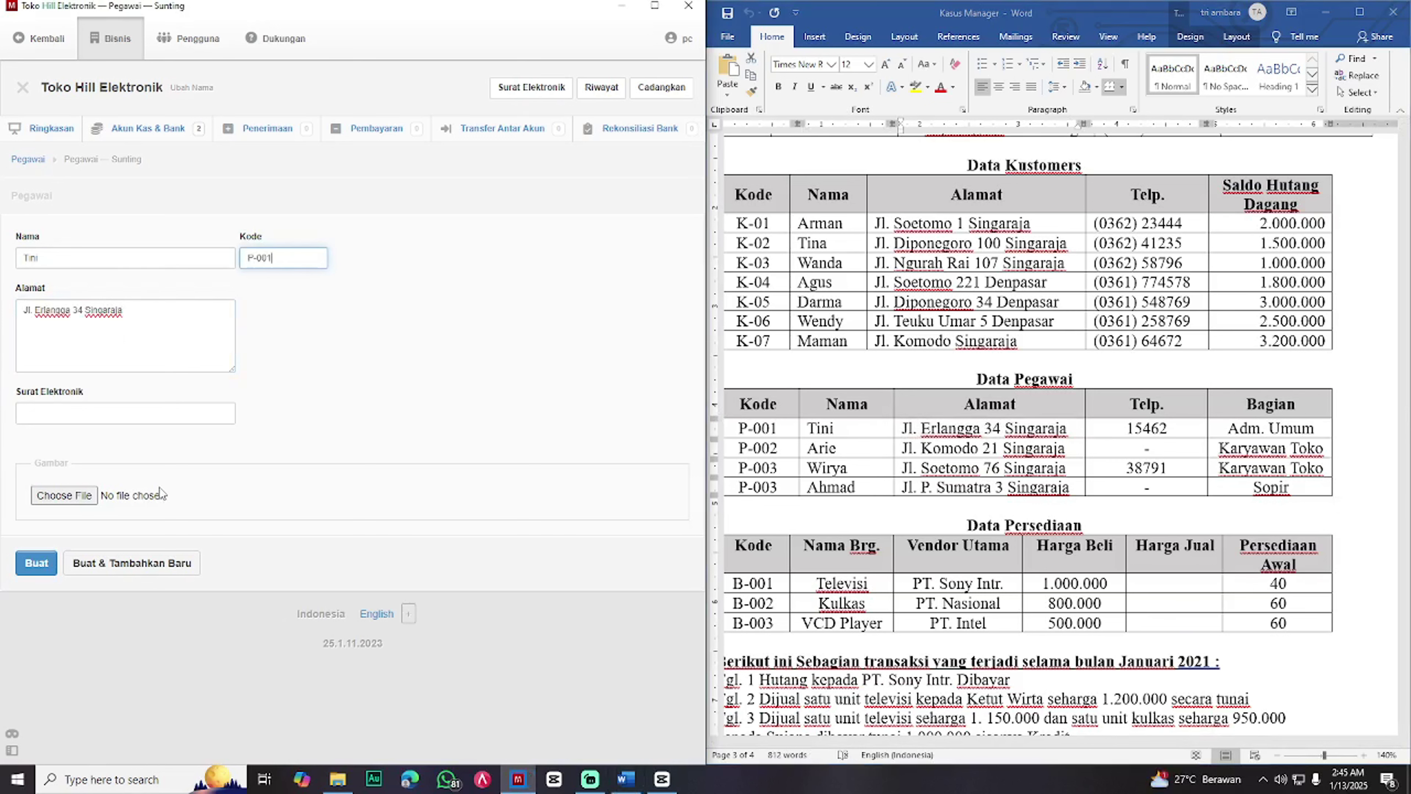
left_click(161, 564)
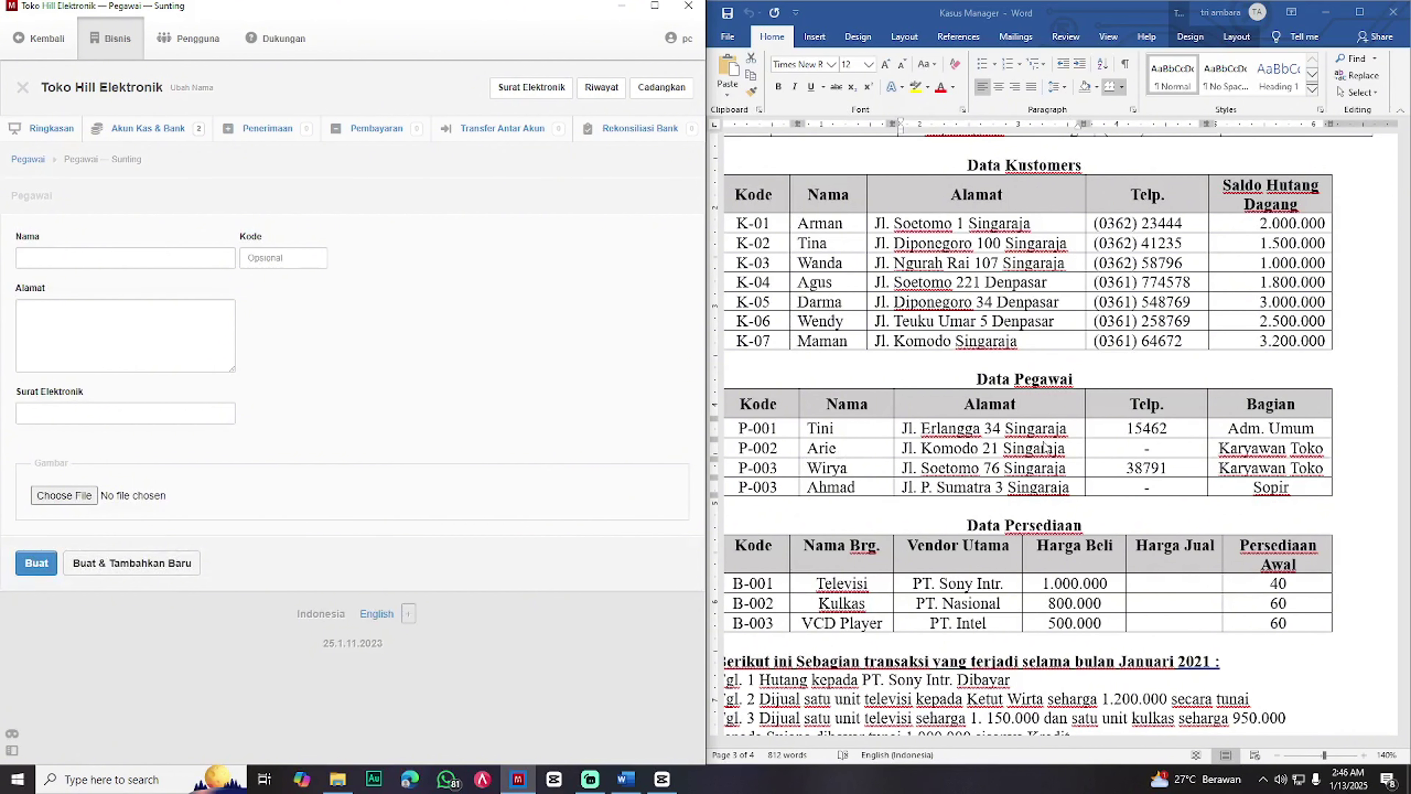
- Copy the second employee's address from the Word Data Pegawai table into the new record's Alamat
left_click(1078, 450)
left_click_drag(1078, 450, 901, 447)
key("ctrl+c")
left_click(80, 330)
key("ctrl+v")
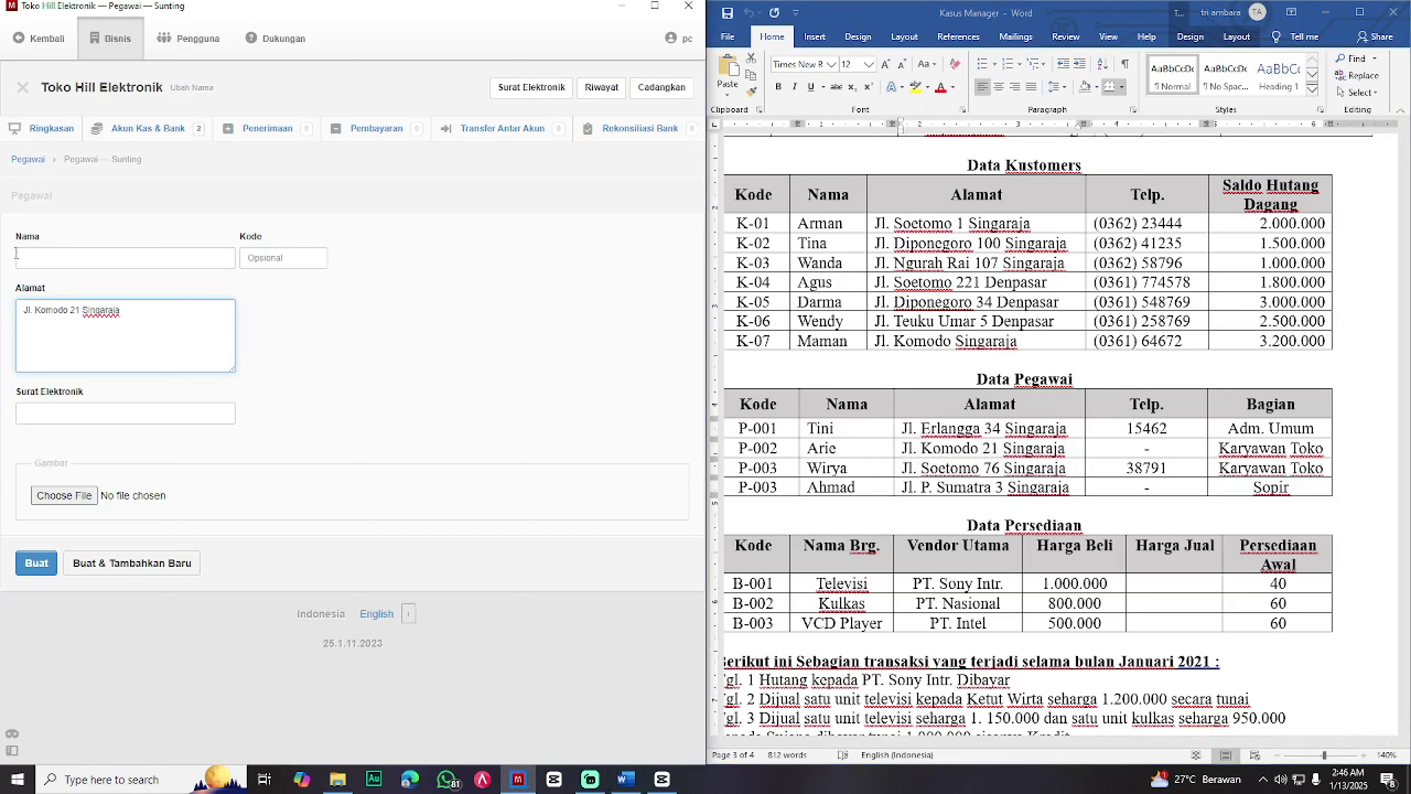
- Enter the second employee's name and Kode P-002, and create the record with another blank one
left_click(44, 258)
type("Wirya")
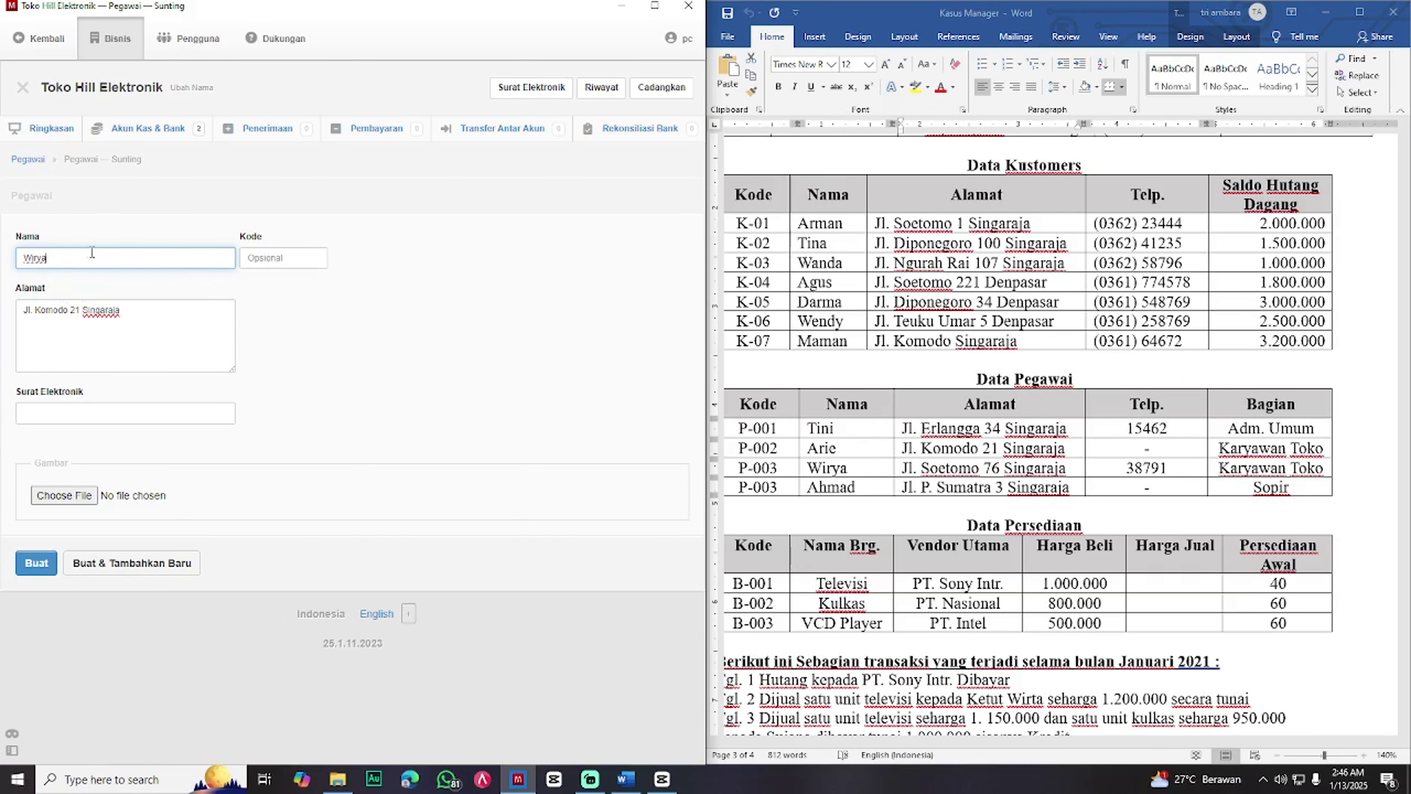
key("ctrl+a")
type("Arie")
key("Tab")
type("P-002")
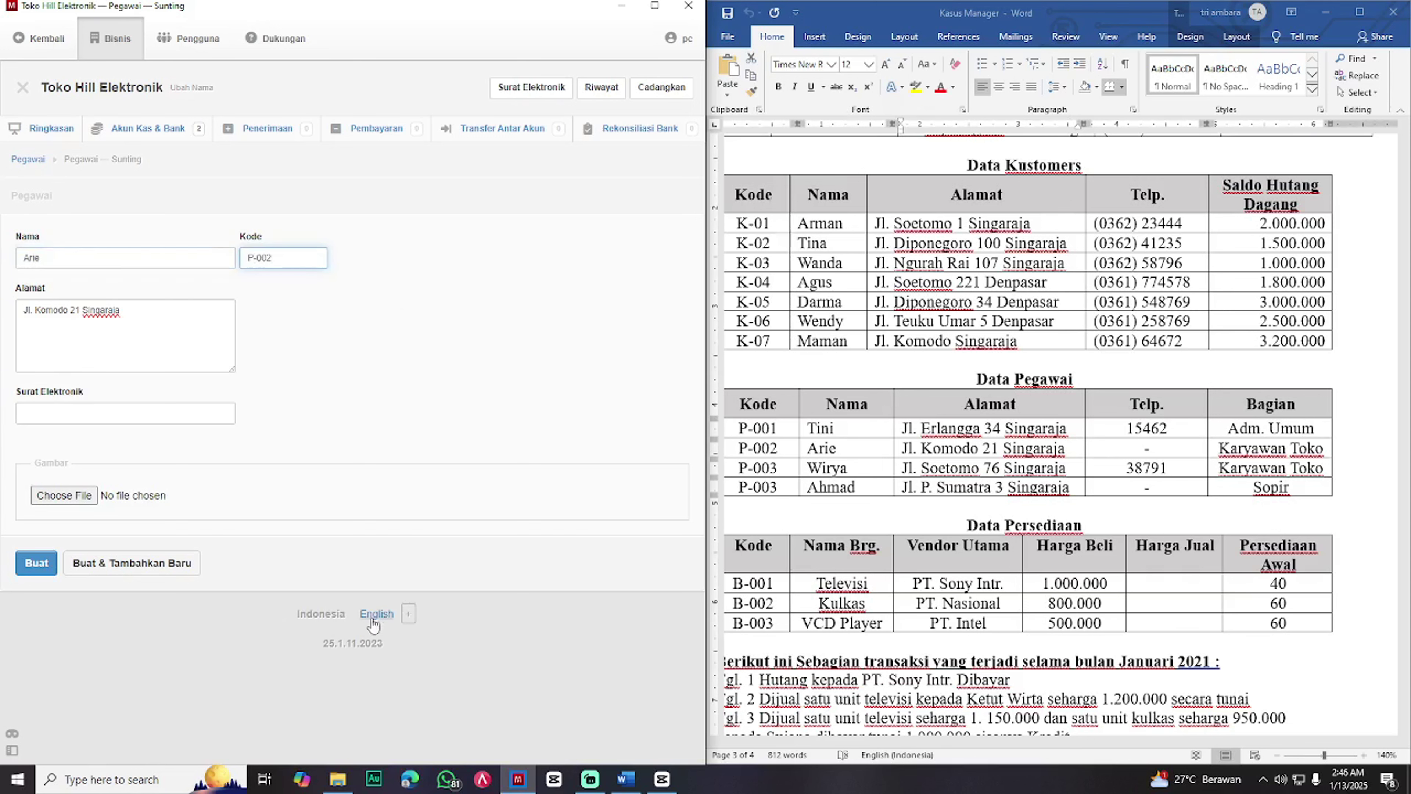
left_click(119, 567)
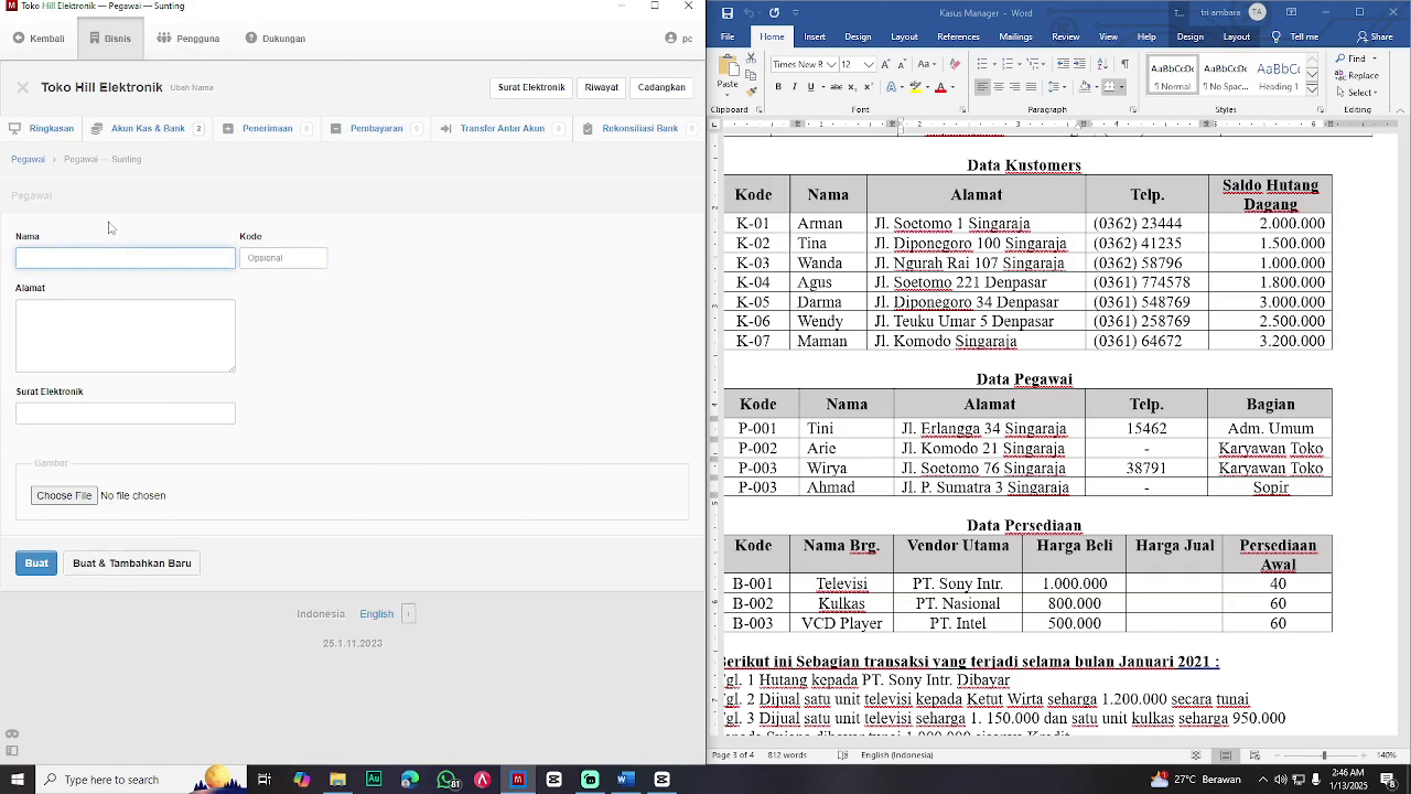
- Create the third employee with the name and address from the Word table and Kode P-003, opening another blank record
left_click(290, 253)
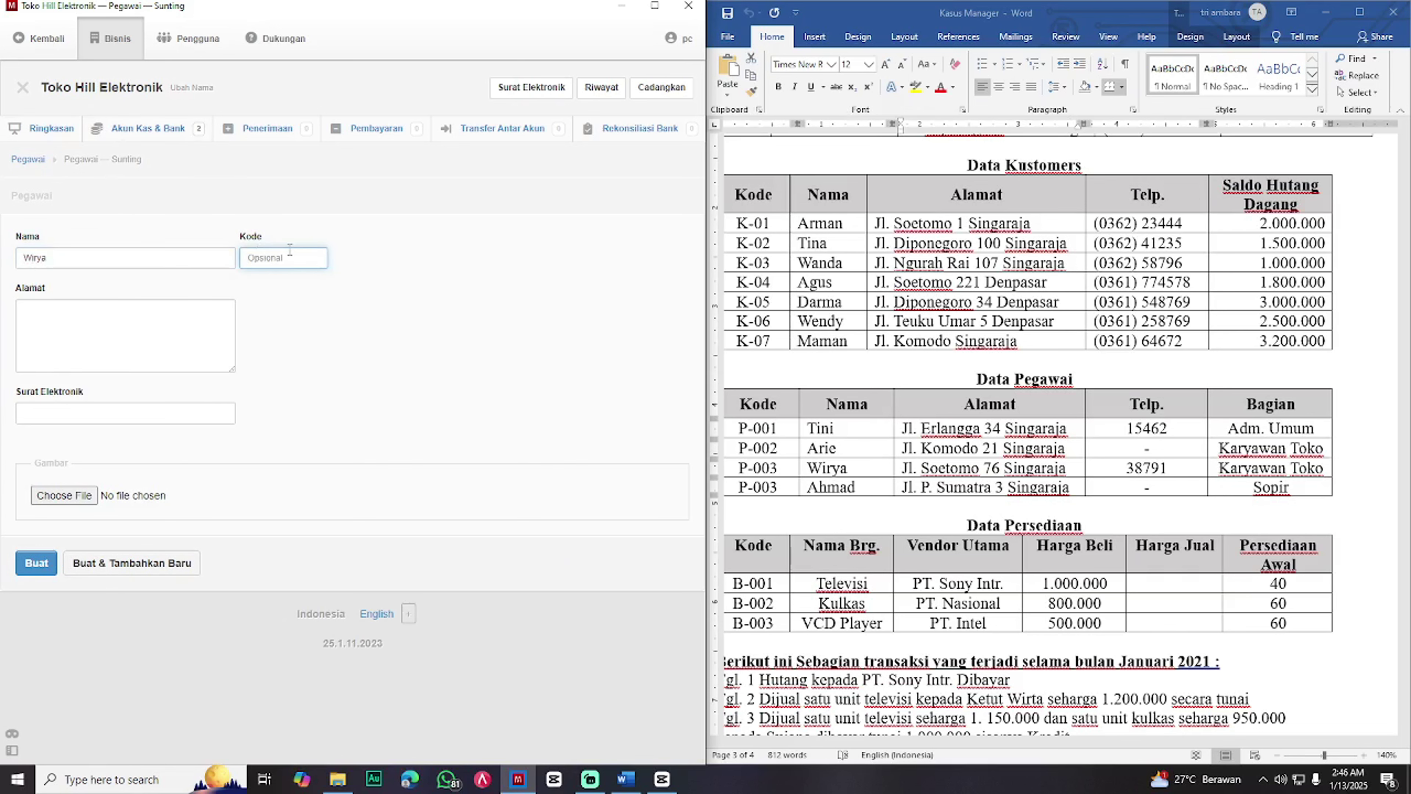
type("P-003")
left_click(147, 307)
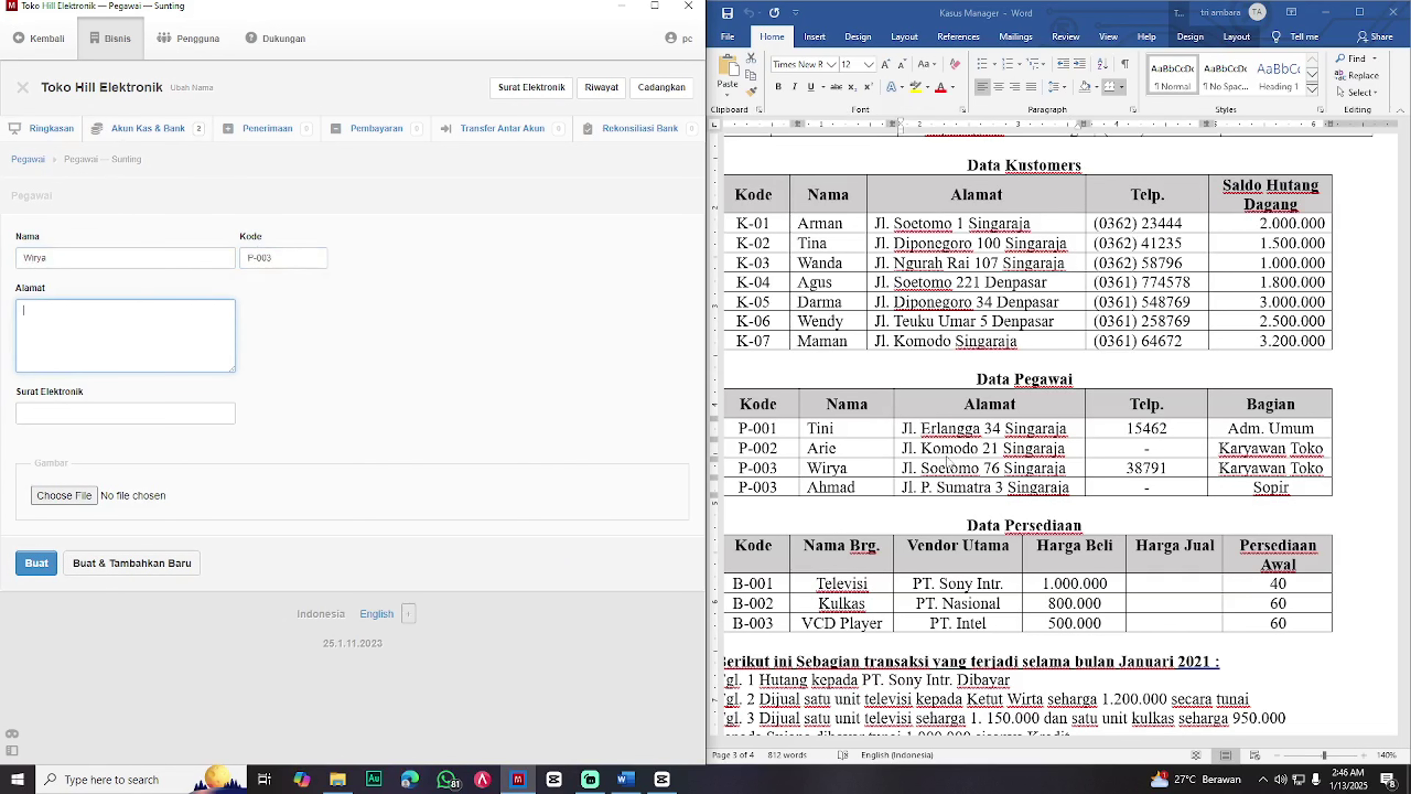
left_click_drag(1068, 469, 903, 466)
key("ctrl+c")
left_click(111, 333)
key("ctrl+v")
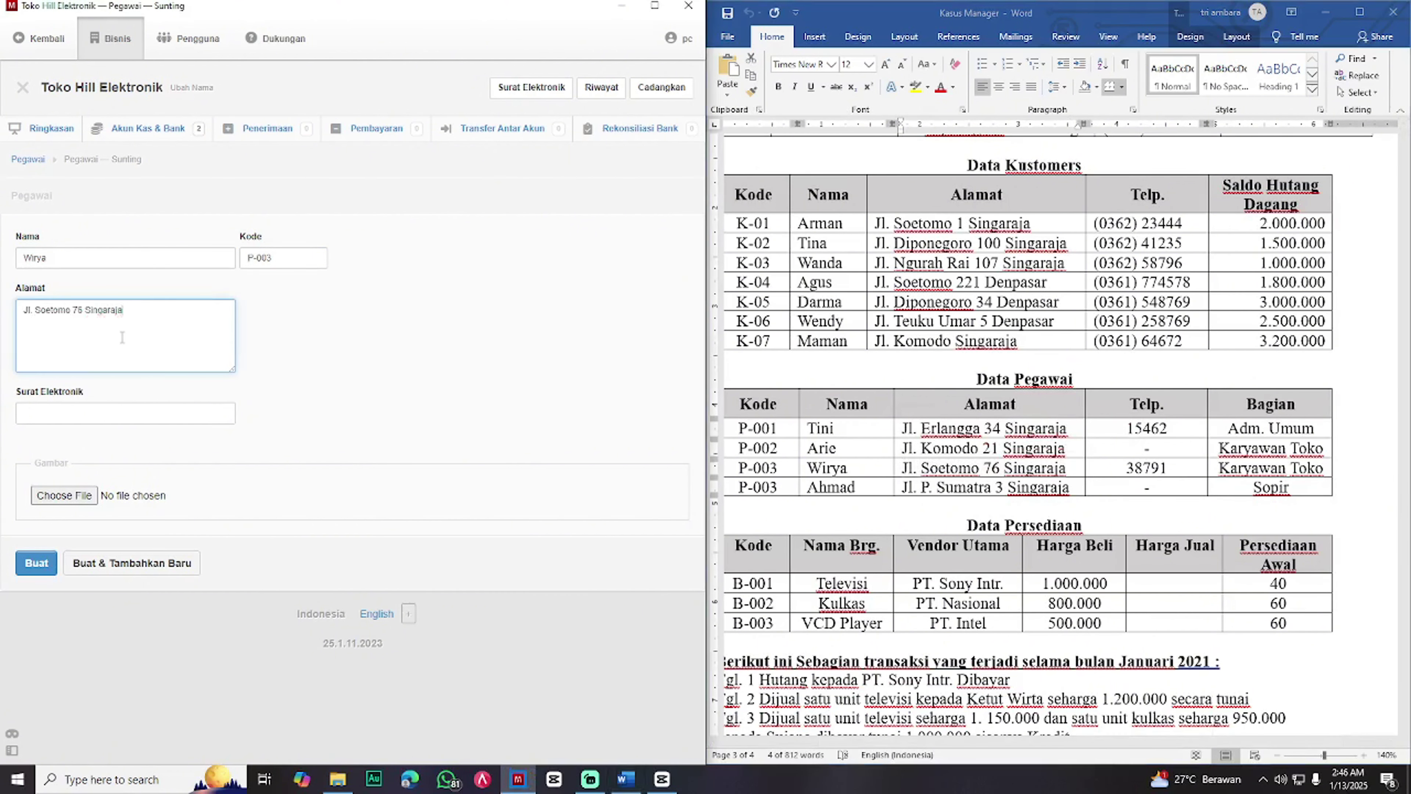
left_click(131, 564)
- Enter the fourth Data Pegawai employee's name in the new record and set Kode to P-004
type("a")
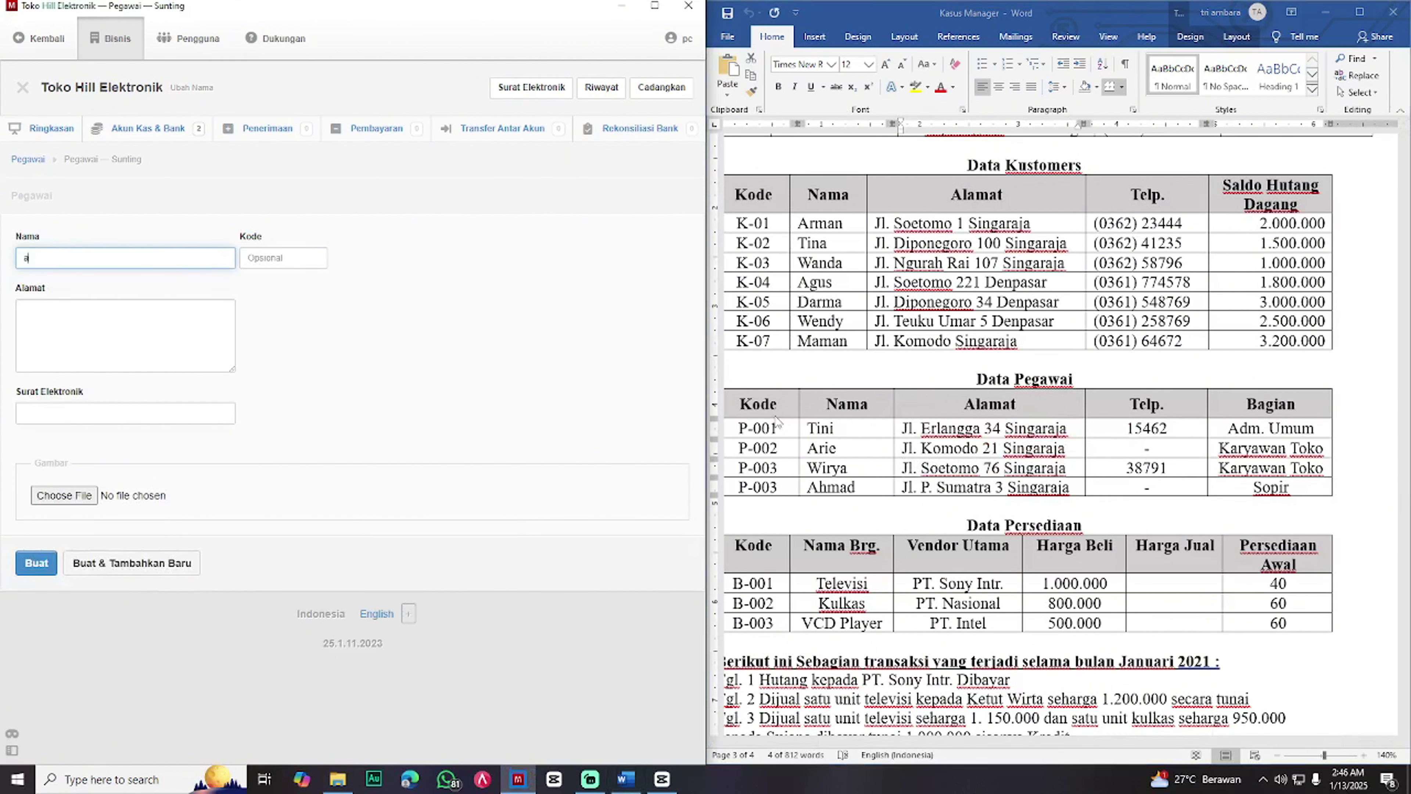
type("HMAD")
key("ctrl+a")
middle_click(637, 403)
key("BackSpace")
type("Ahmad")
left_click(314, 261)
type("P-004")
- Copy the fourth employee's address from the Word table into Alamat and create the record
left_click(902, 467)
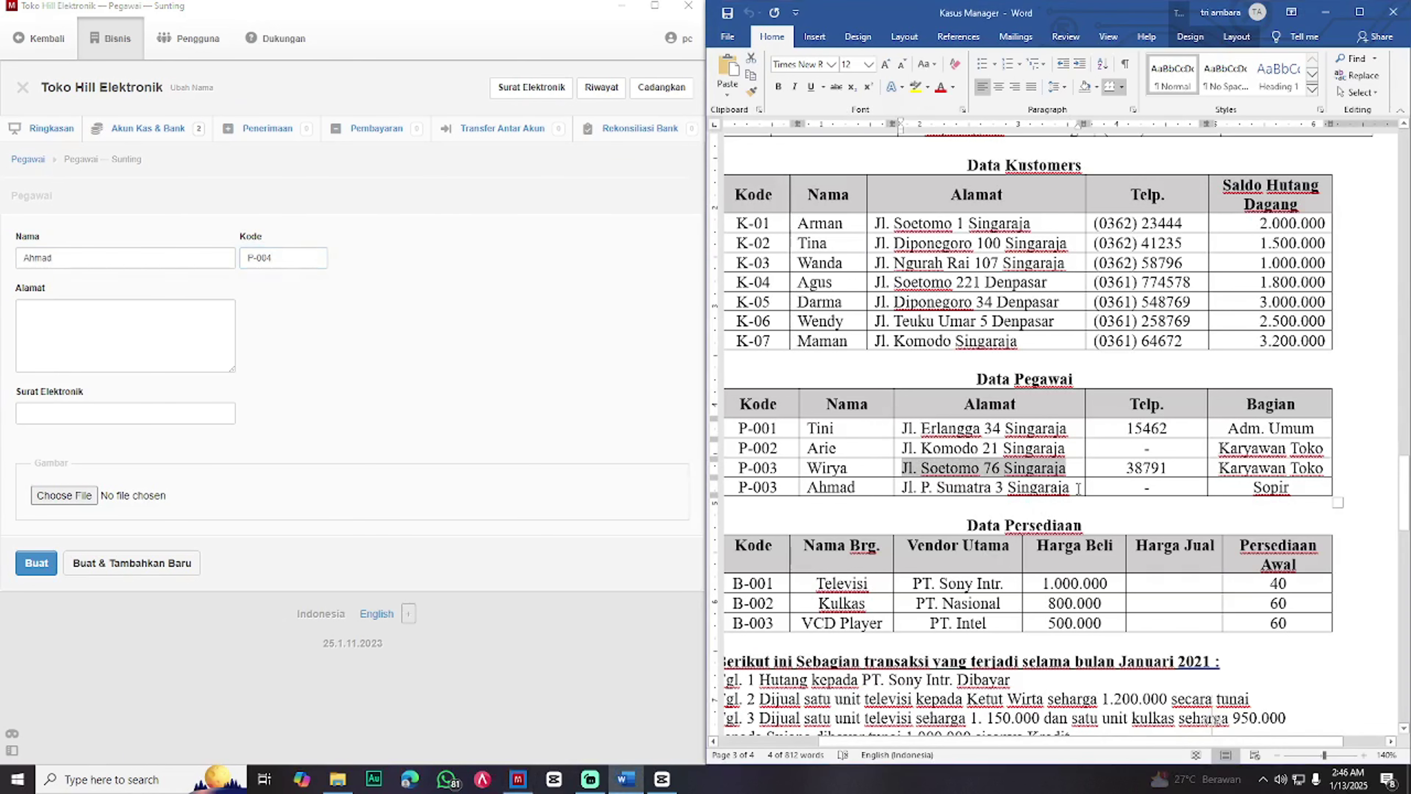
mouse_move(902, 487)
left_mouse_down()
mouse_move(805, 487)
mouse_move(907, 488)
left_mouse_up()
key("ctrl+c")
left_click(109, 349)
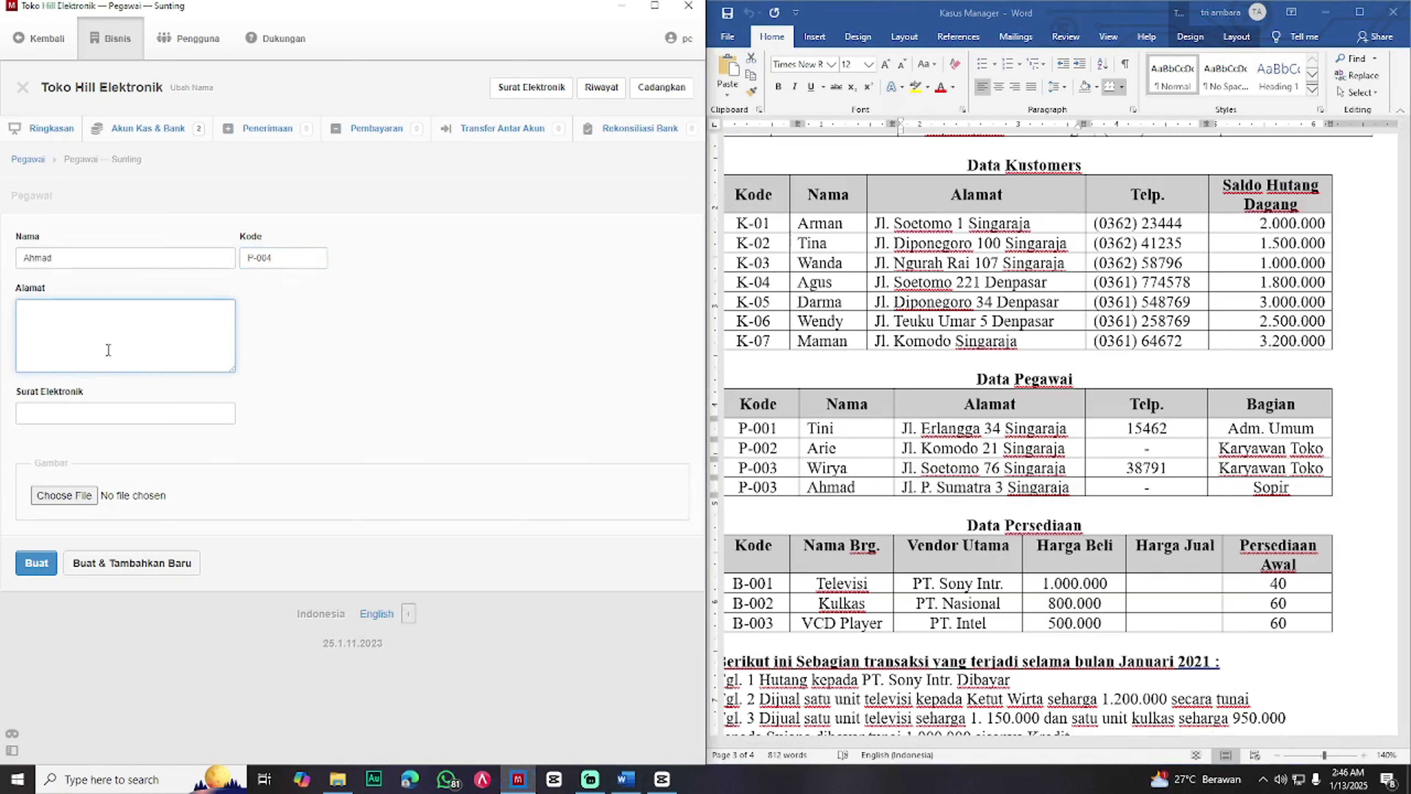
key("ctrl+v")
left_click(394, 349)
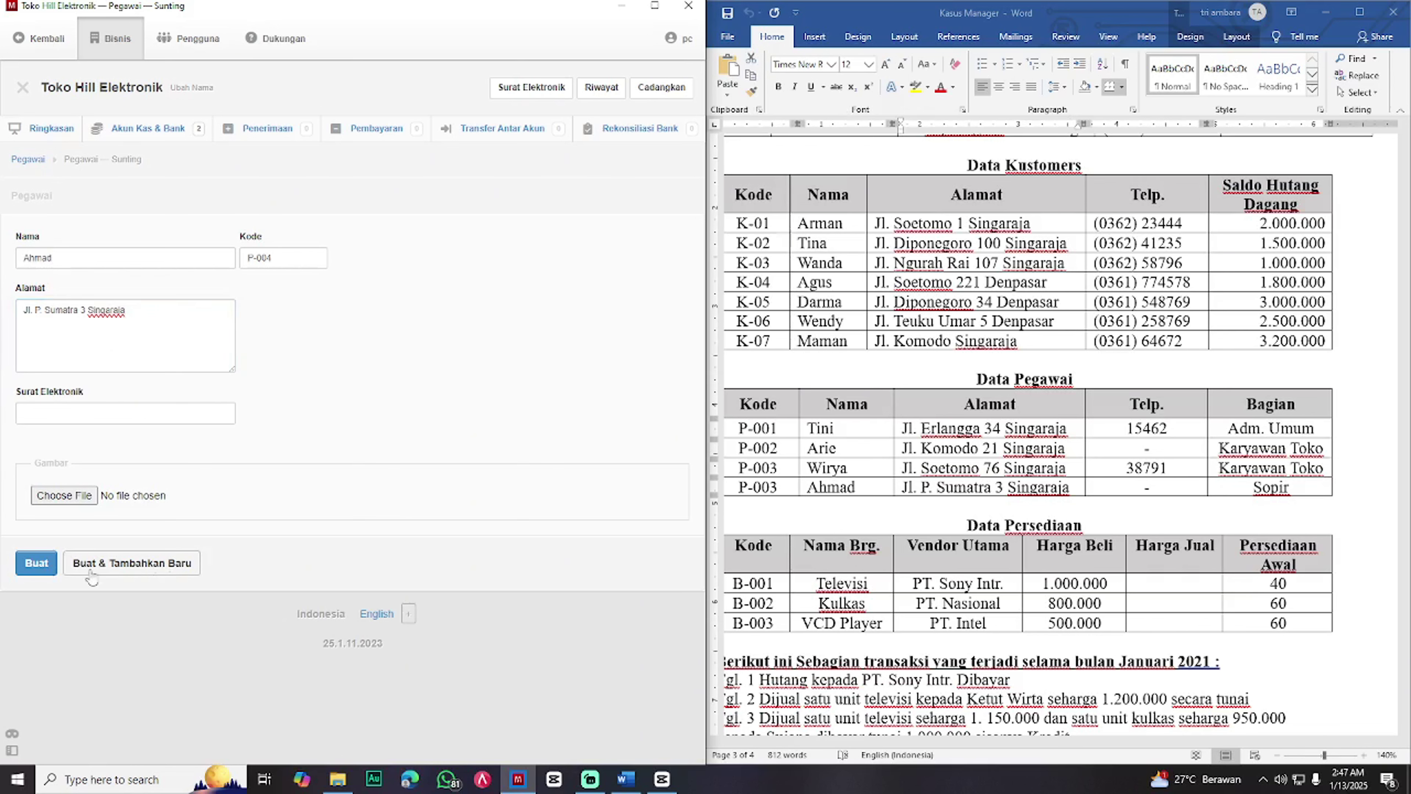
left_click(36, 563)
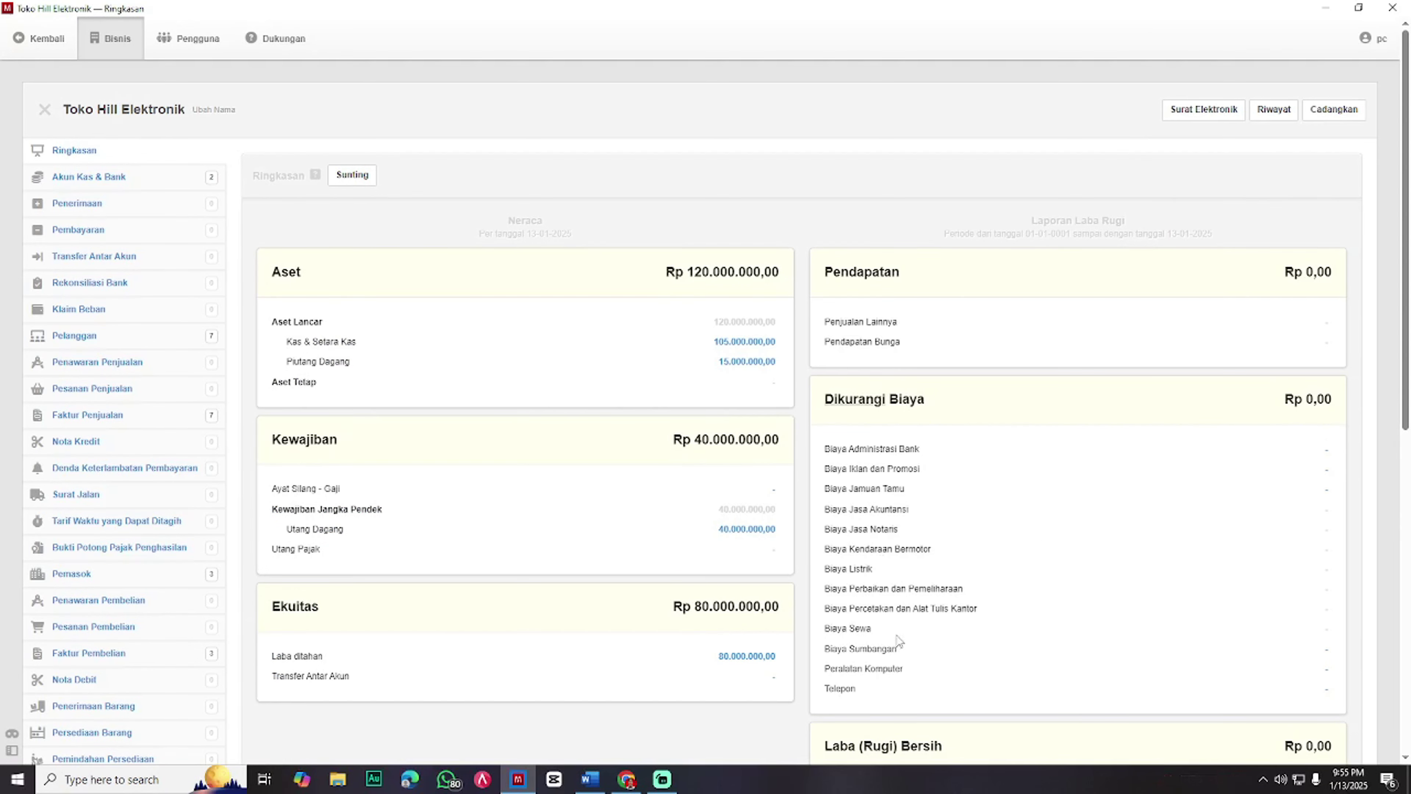
- Start a new Persediaan Barang item beside the Word document with code B-001, name Televesi and unit name unit
scroll(448, 530, "down", 1)
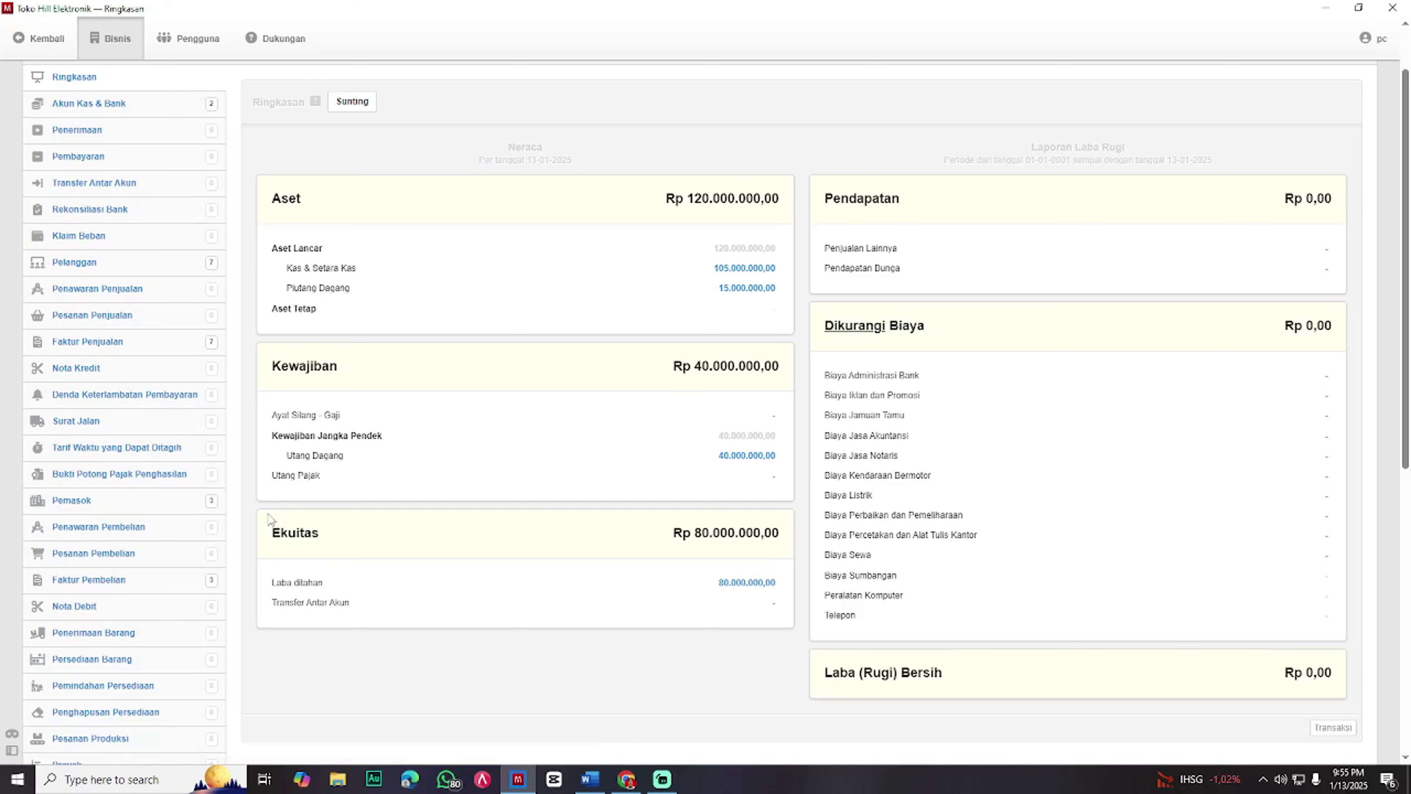
left_click(166, 662)
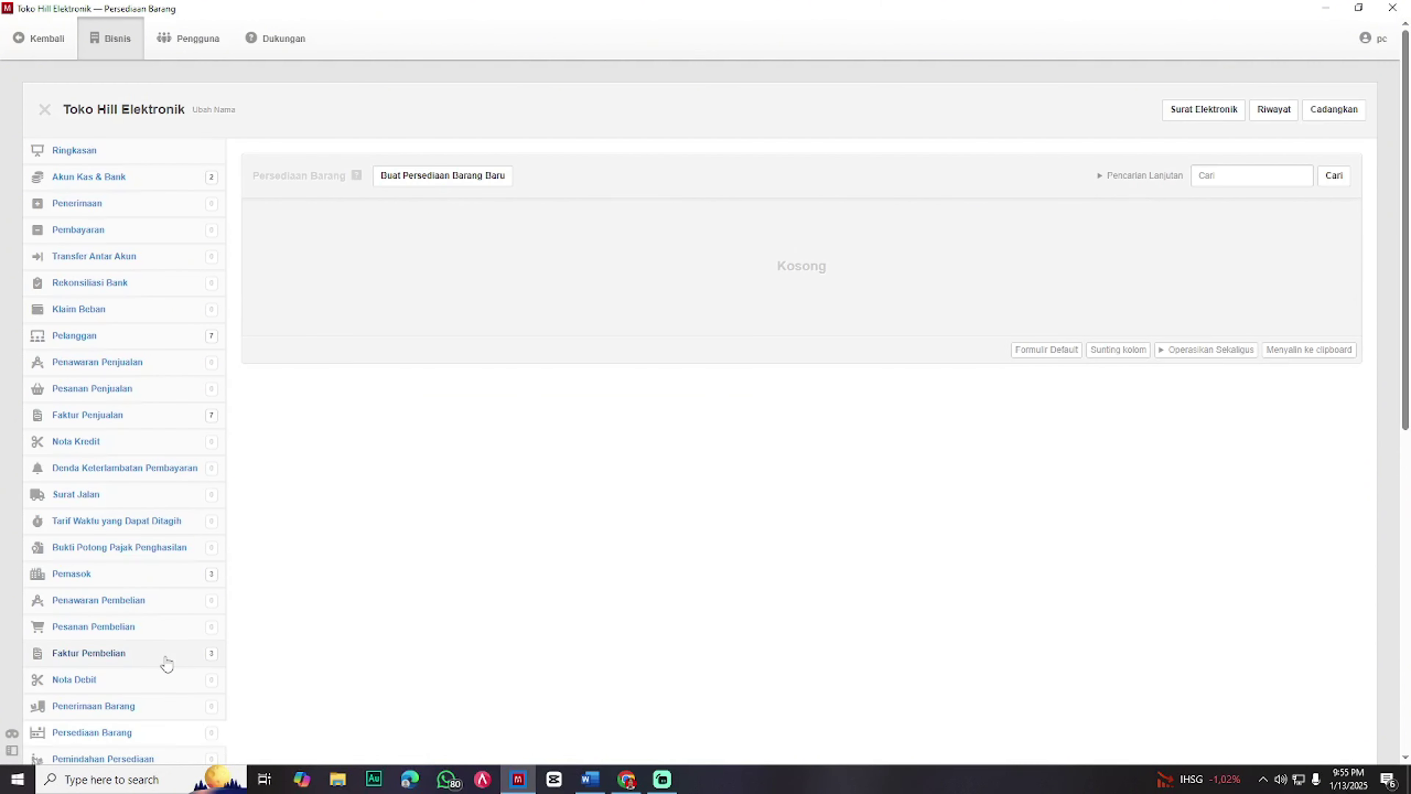
left_click(399, 181)
key("super+Left")
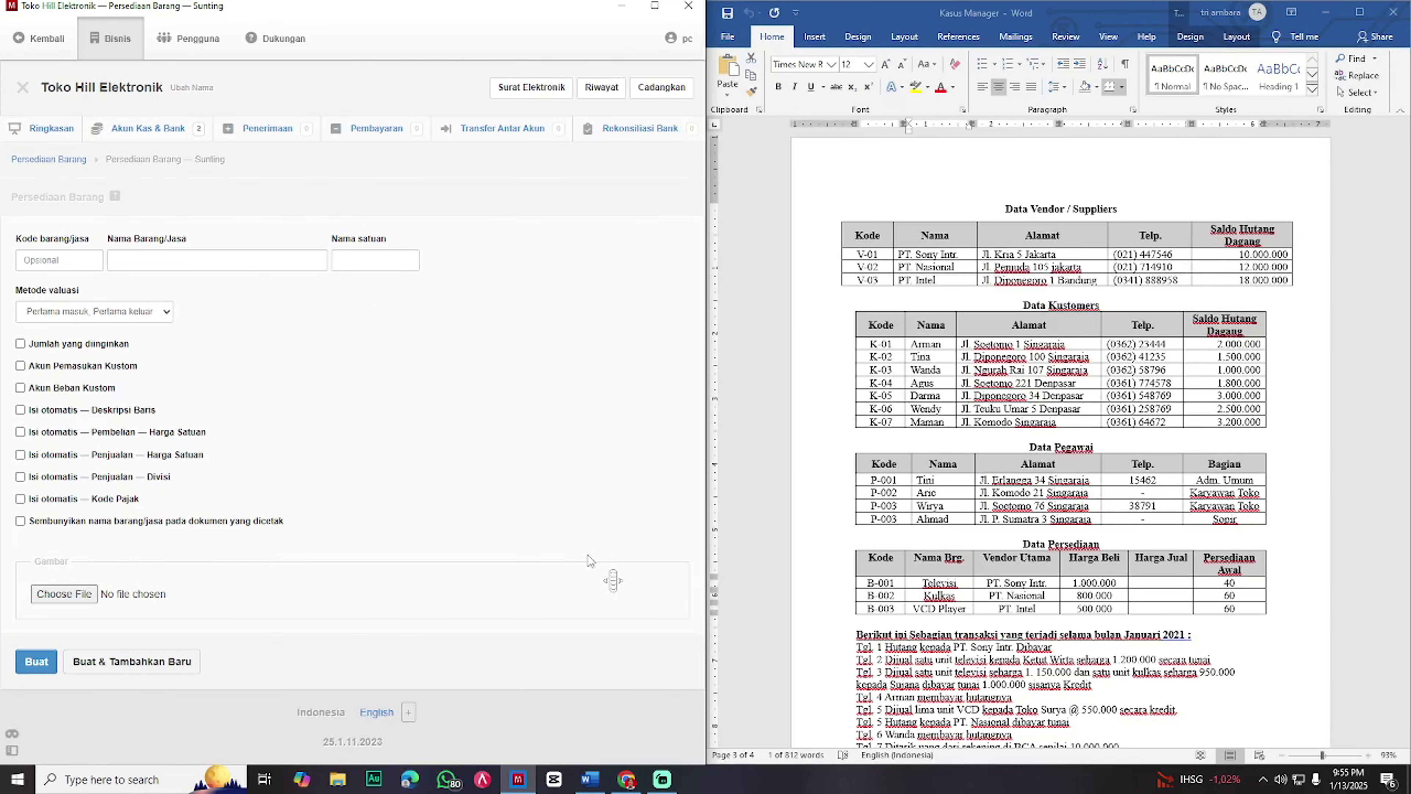
left_click(68, 259)
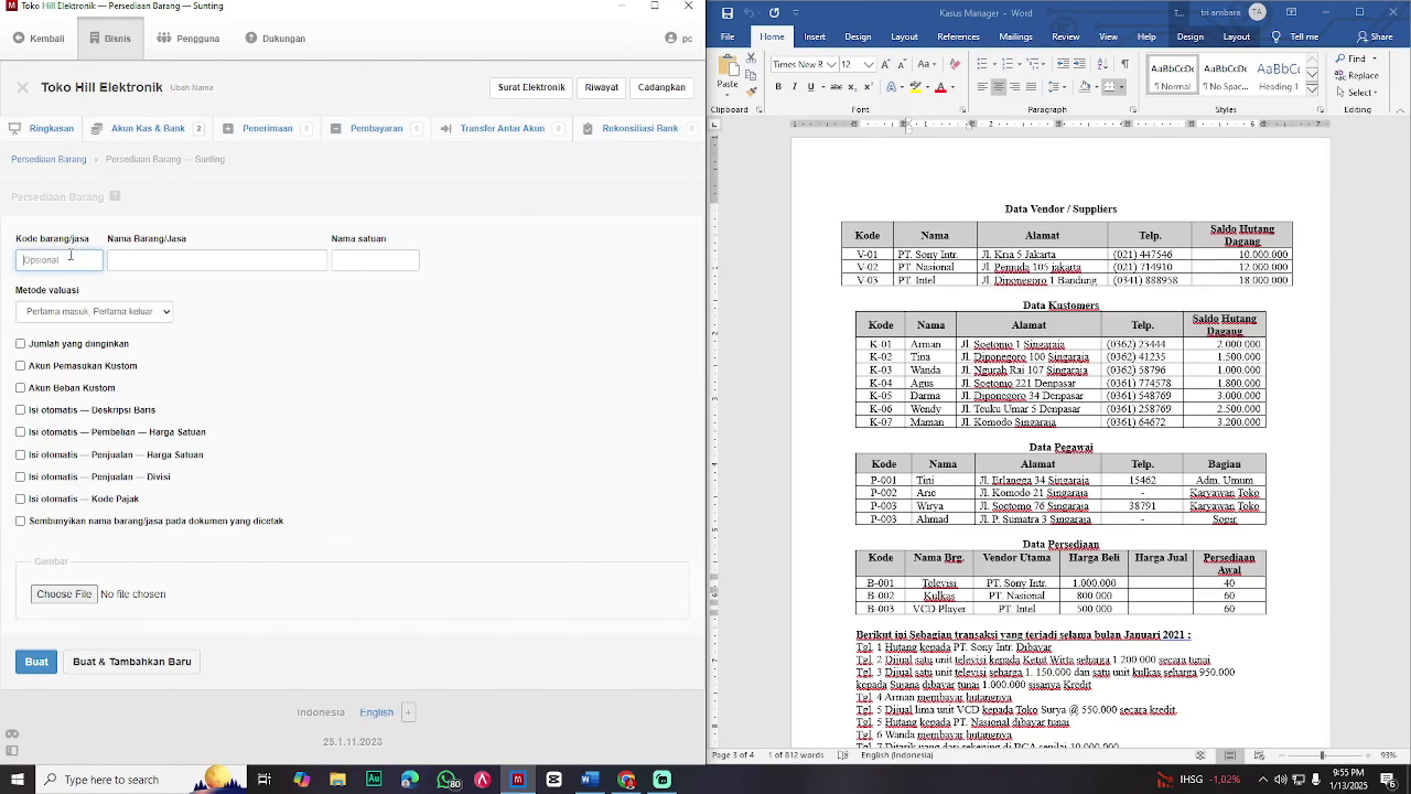
type("B-001")
left_click(163, 256)
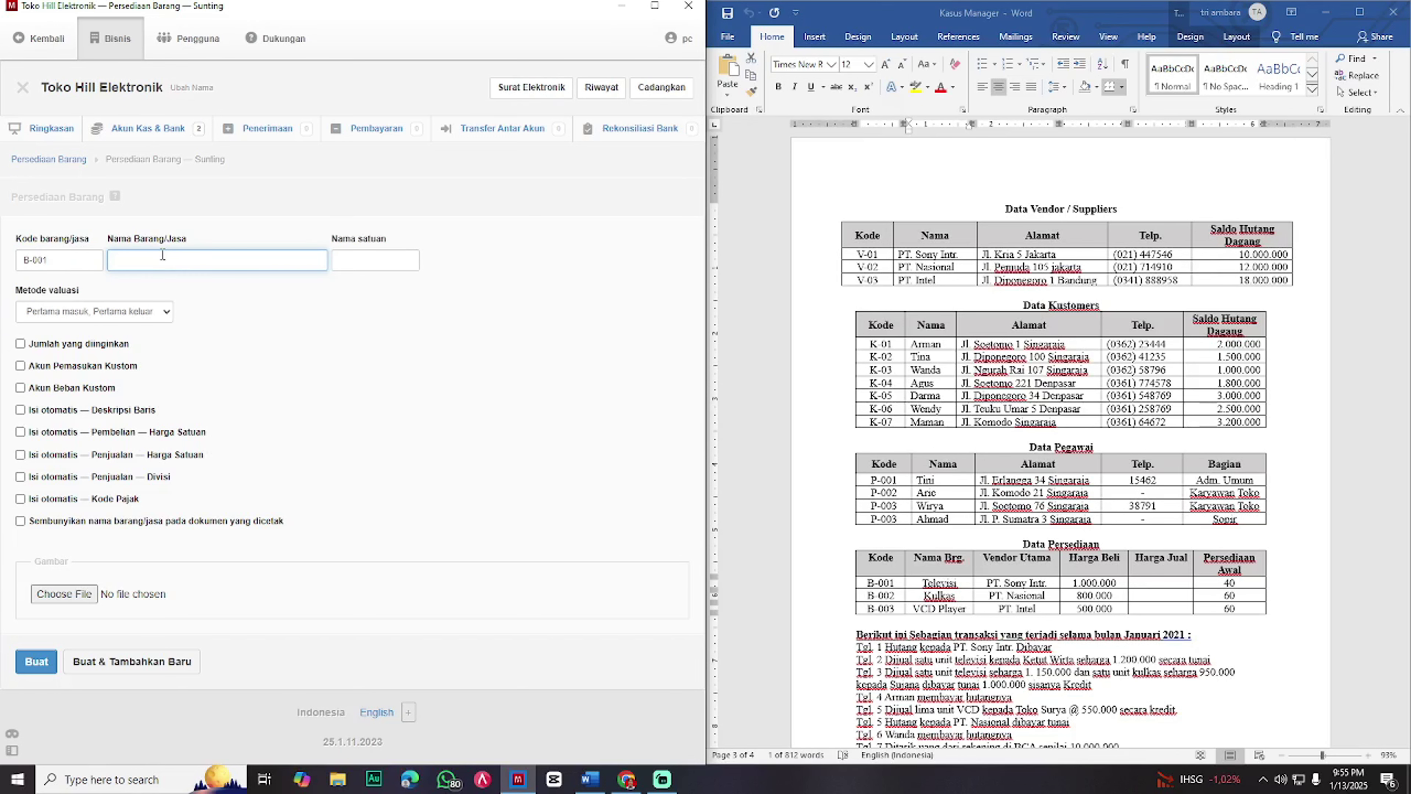
type("Televesi")
left_click(381, 257)
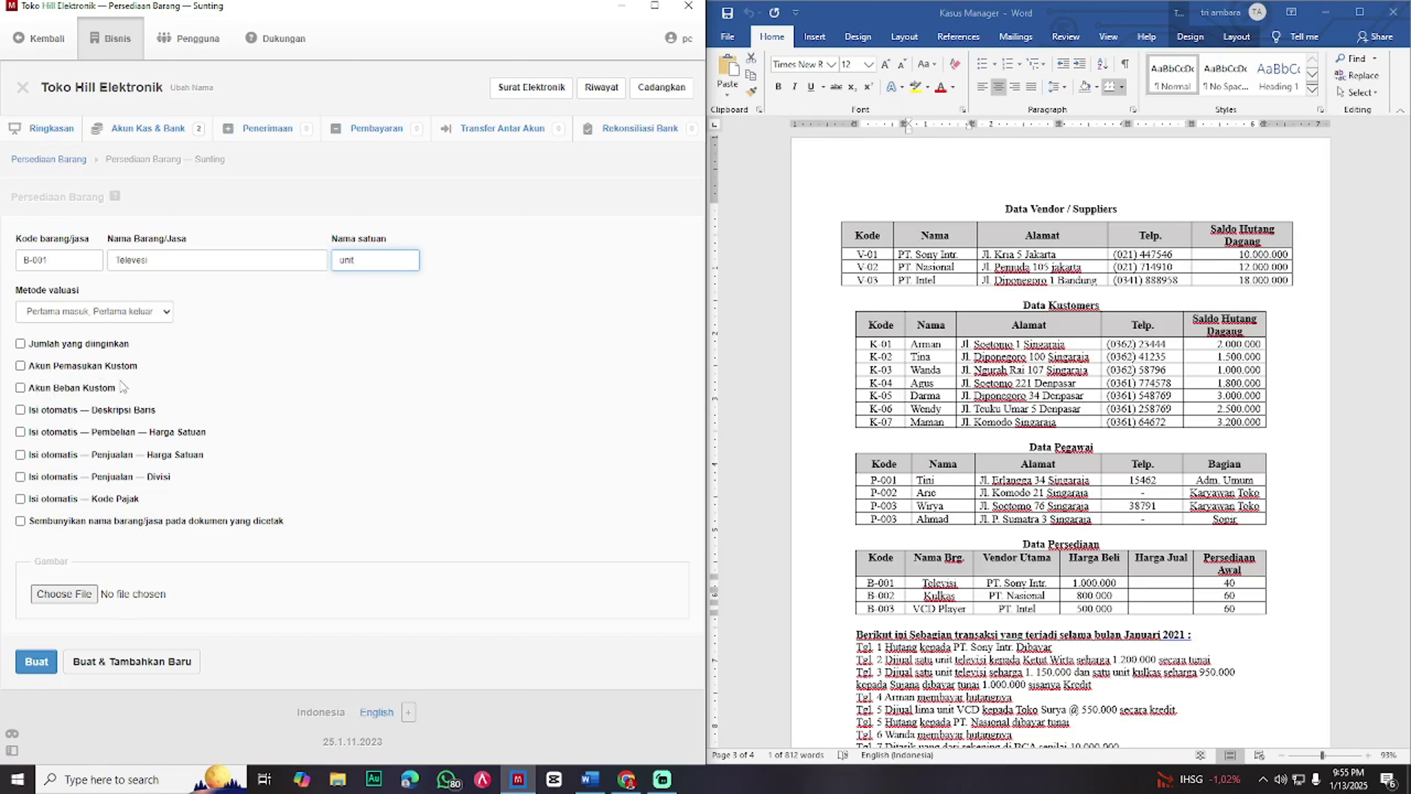
- Enable Akun Pemasukan Kustom and Akun Beban Kustom for the Televesi item and create it with another blank item
left_click(21, 366)
left_click(20, 422)
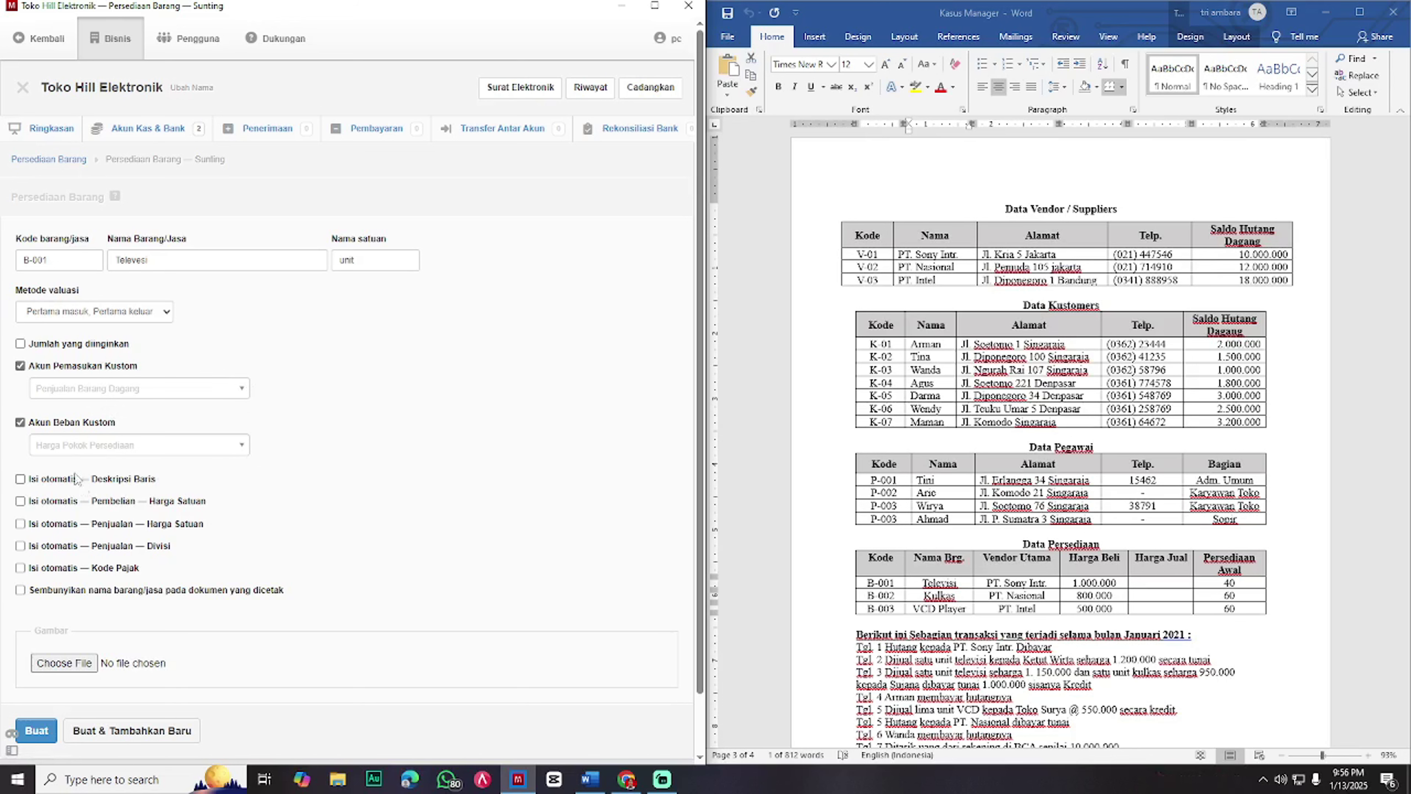
scroll(183, 745, "down", 1)
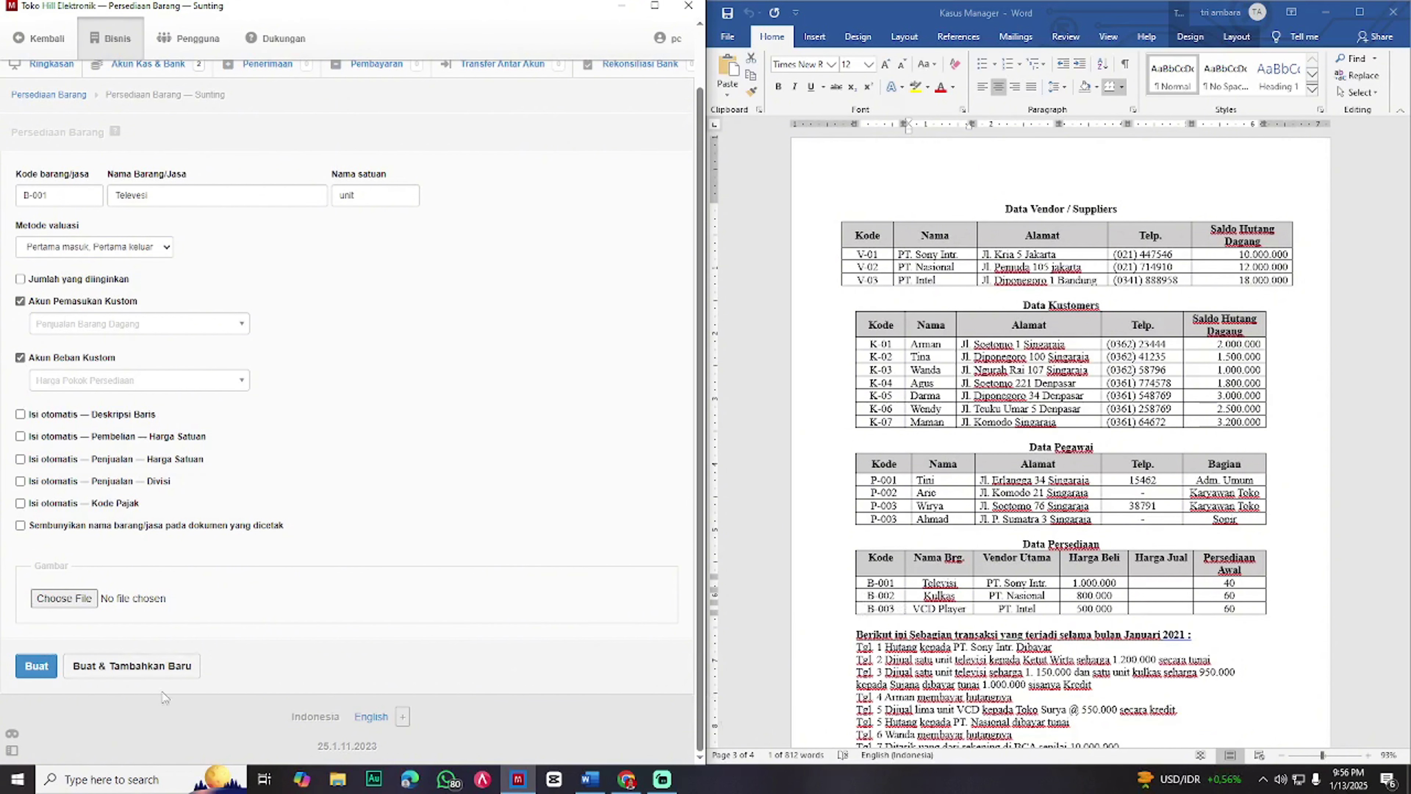
left_click(134, 665)
- Fill in the second inventory item with code B-002, name Kulkas and unit name unit
left_click(78, 259)
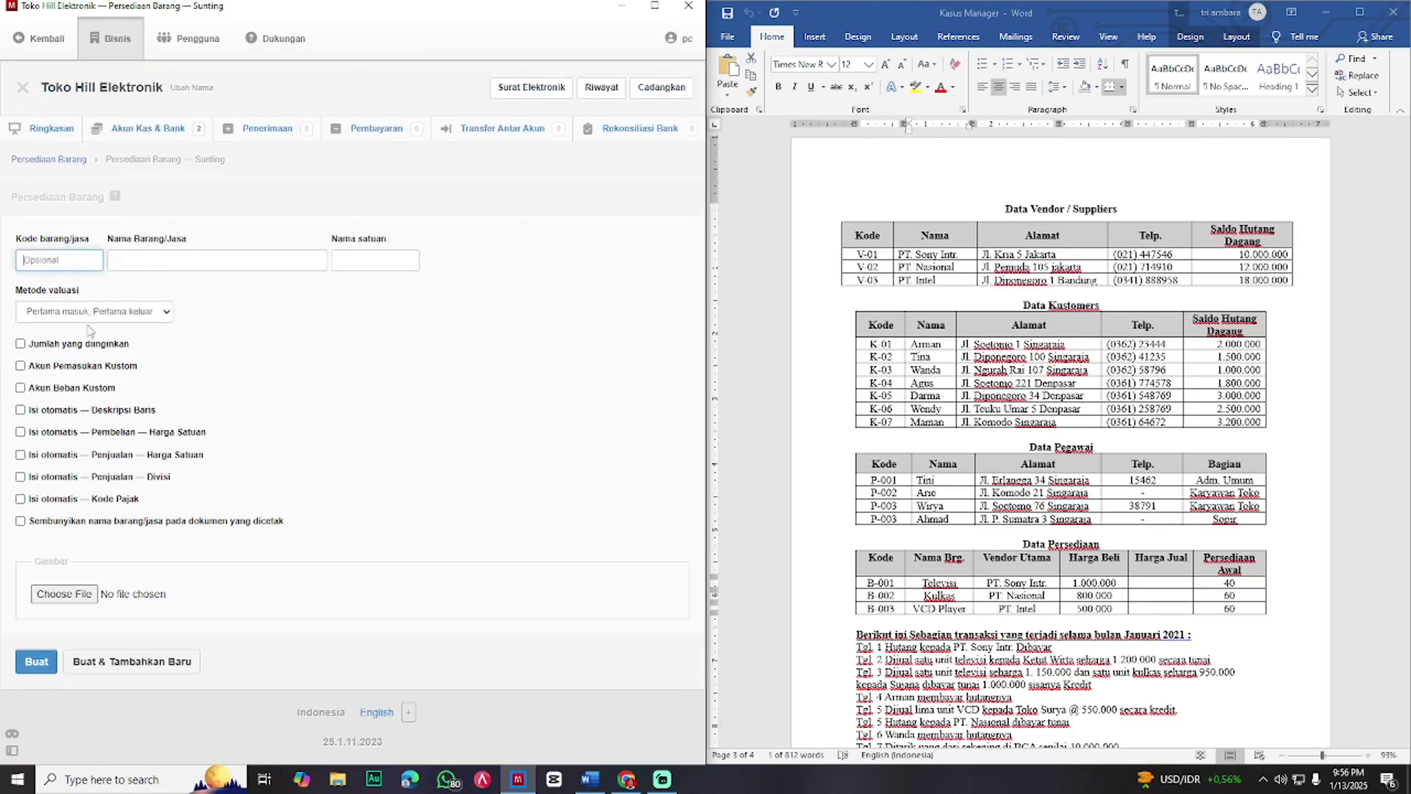
type("B-002")
left_click(219, 261)
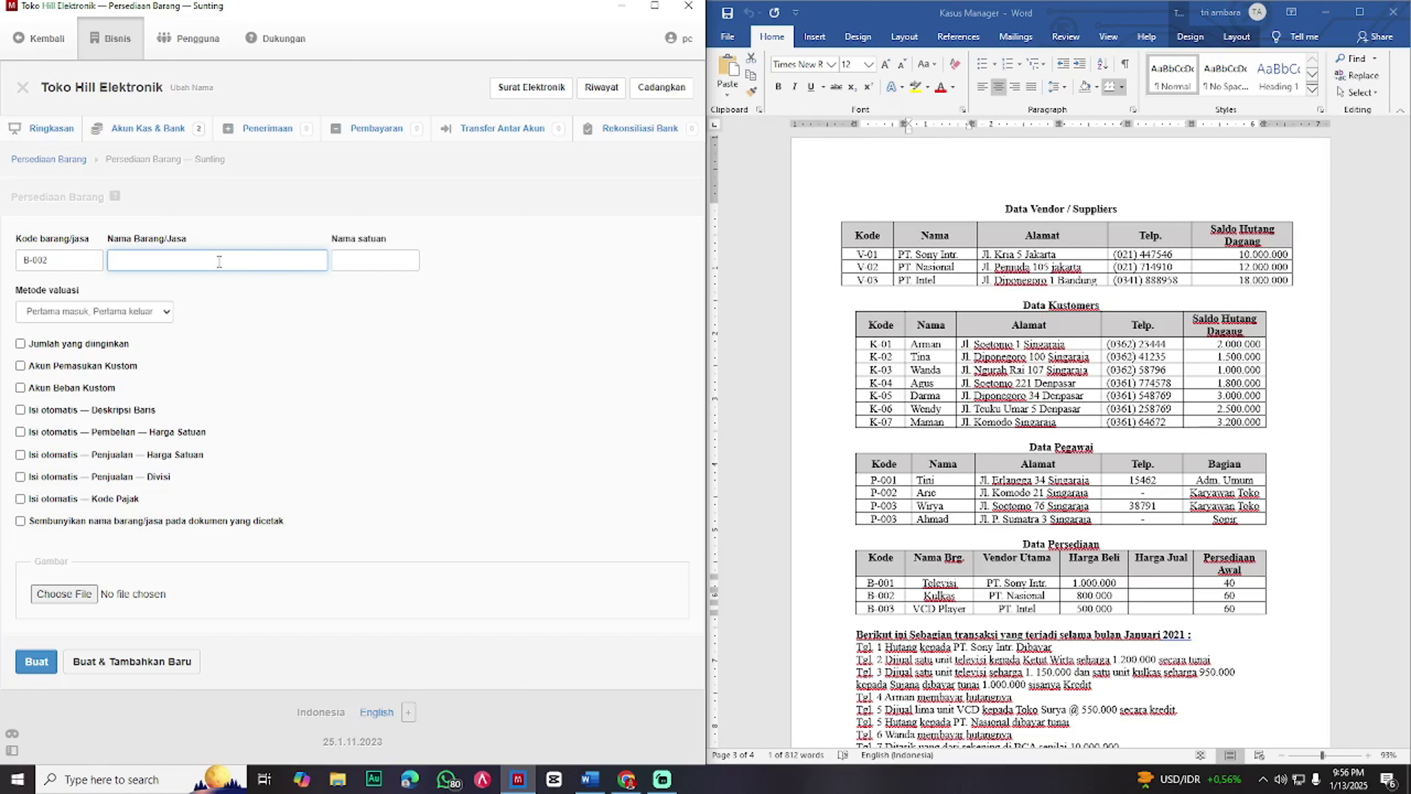
type("Kulkas")
left_click(364, 268)
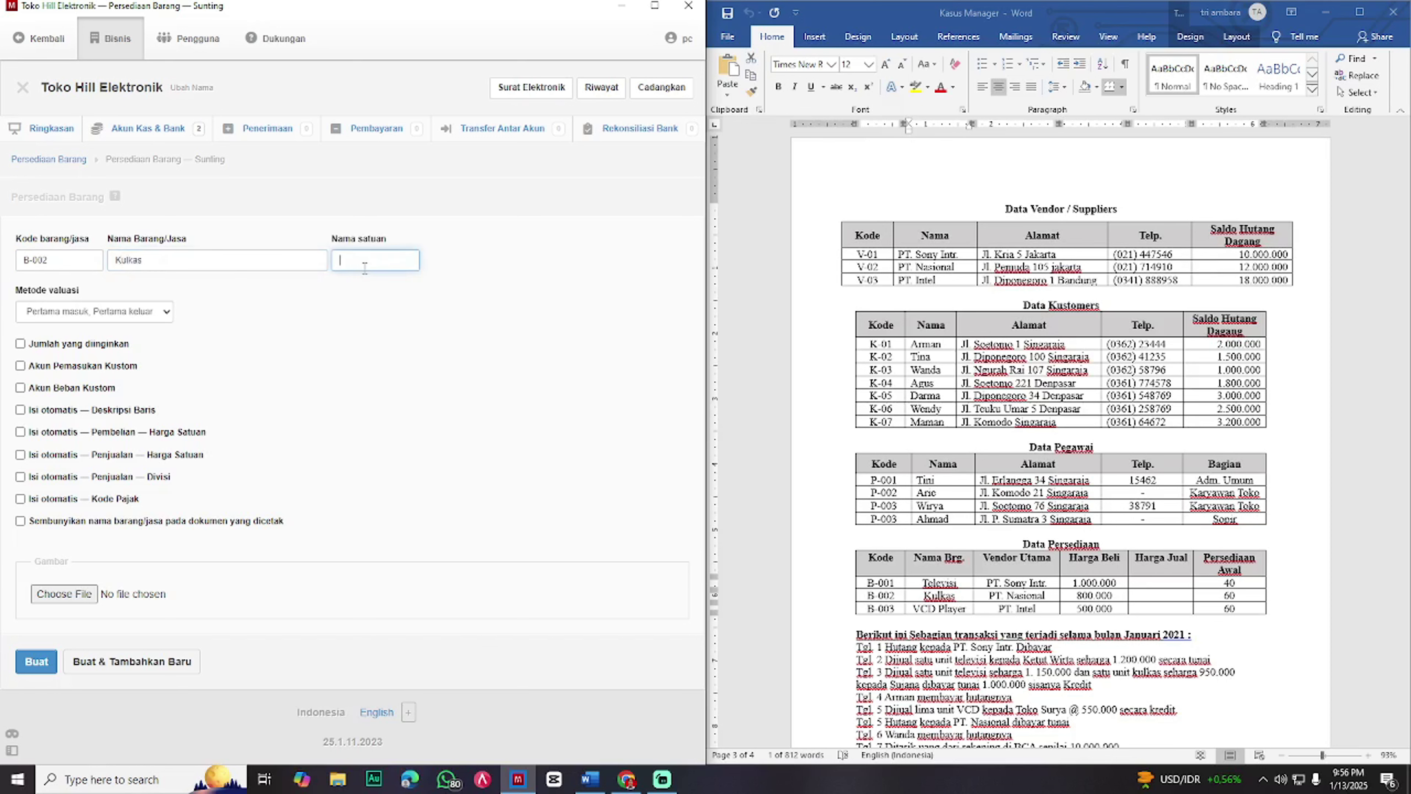
type("unit")
- Enable the custom income and expense accounts for the Kulkas item and create it with another blank item
left_click(20, 365)
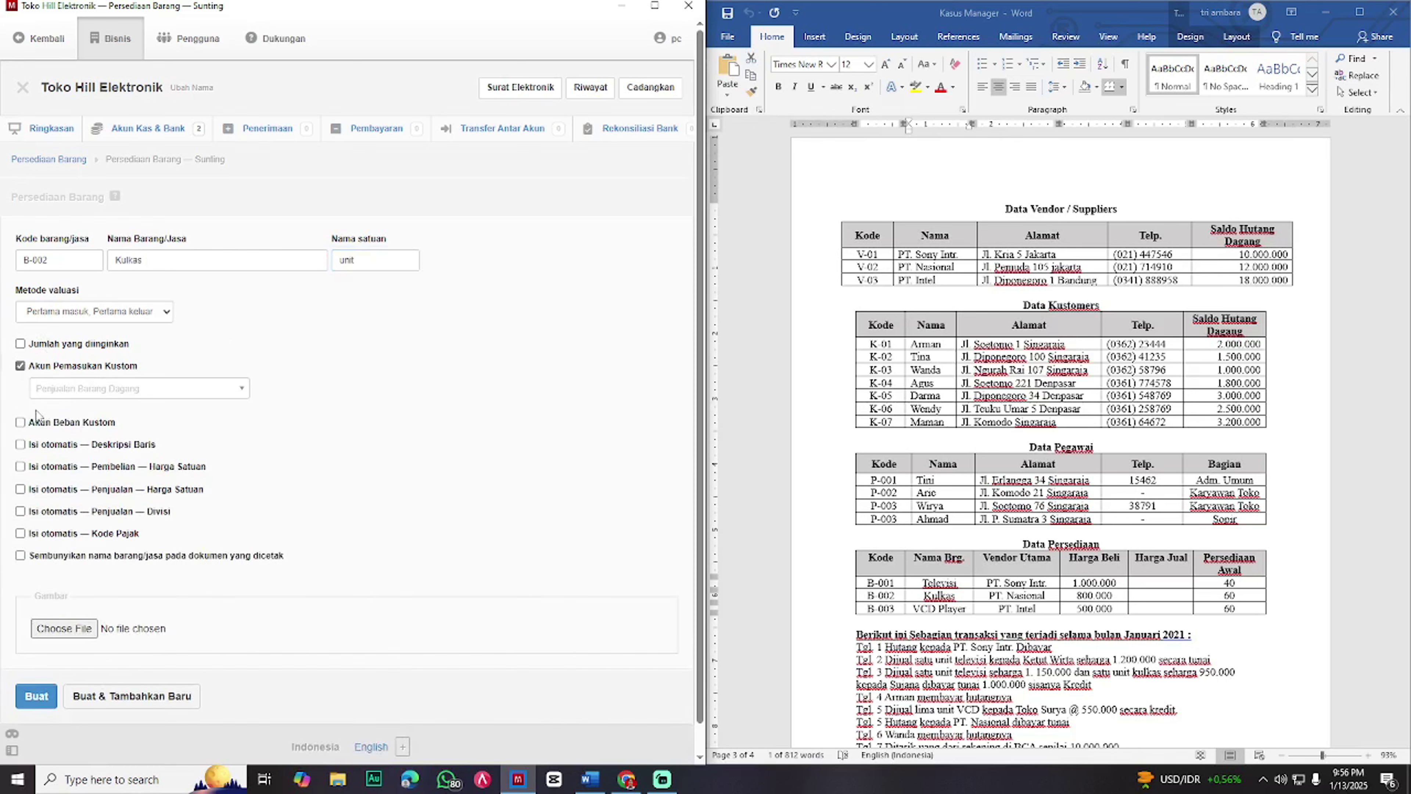
left_click(20, 422)
left_click(131, 731)
- Fill in the third inventory item with code B-003, name VCD Player and unit name unit
left_click(74, 266)
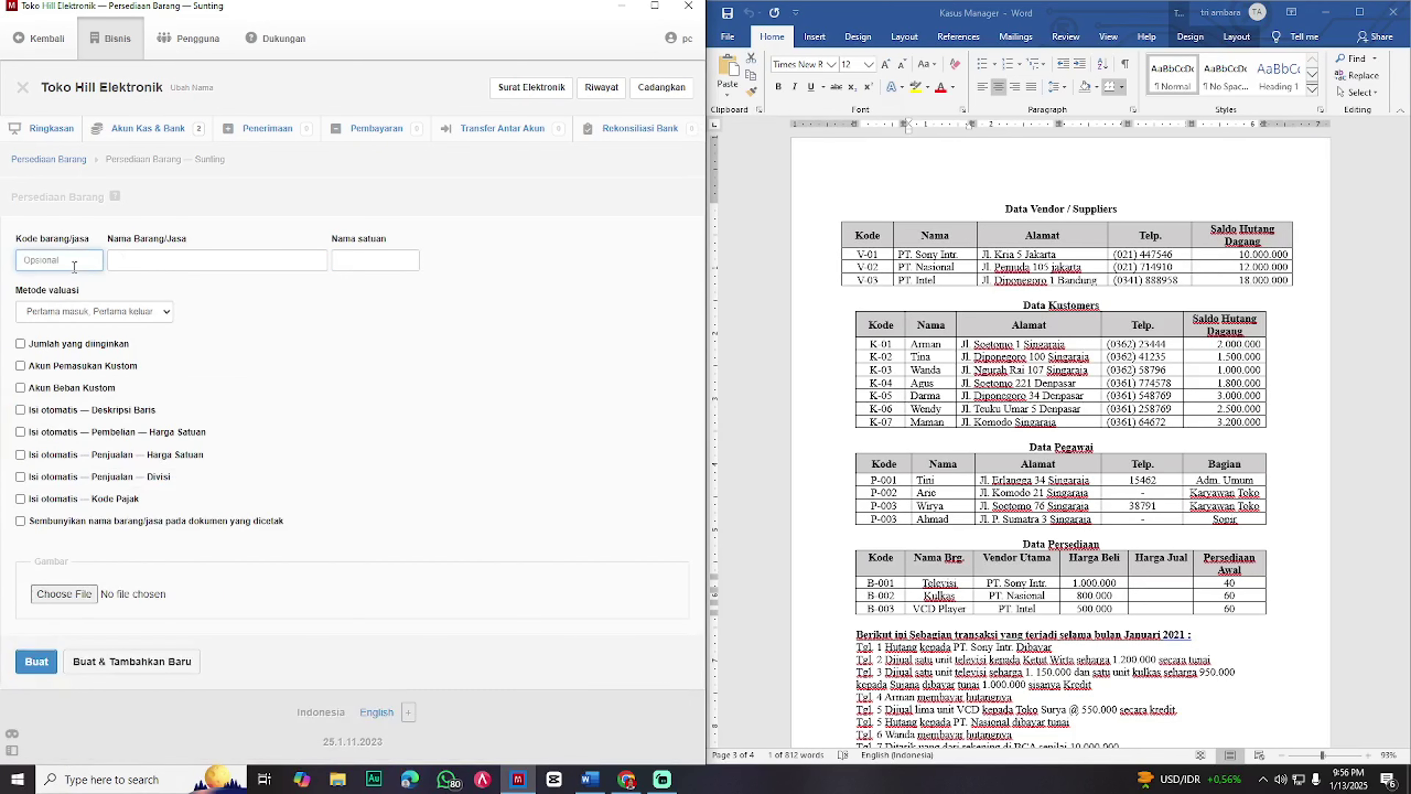
type("VCD Player")
key("ctrl+a")
key("ctrl+c")
left_click(199, 260)
key("ctrl+v")
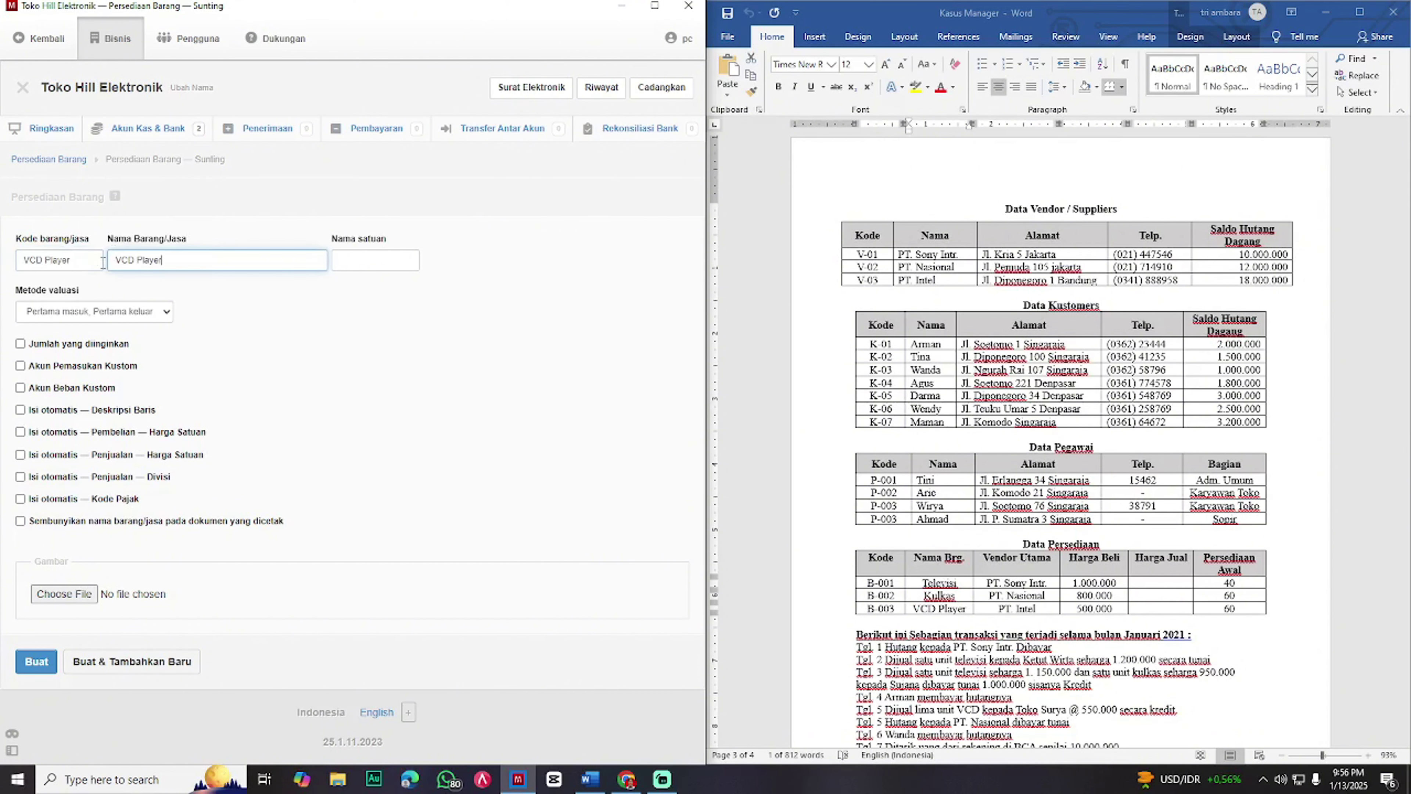
left_click_drag(83, 260, 3, 256)
type("B-003")
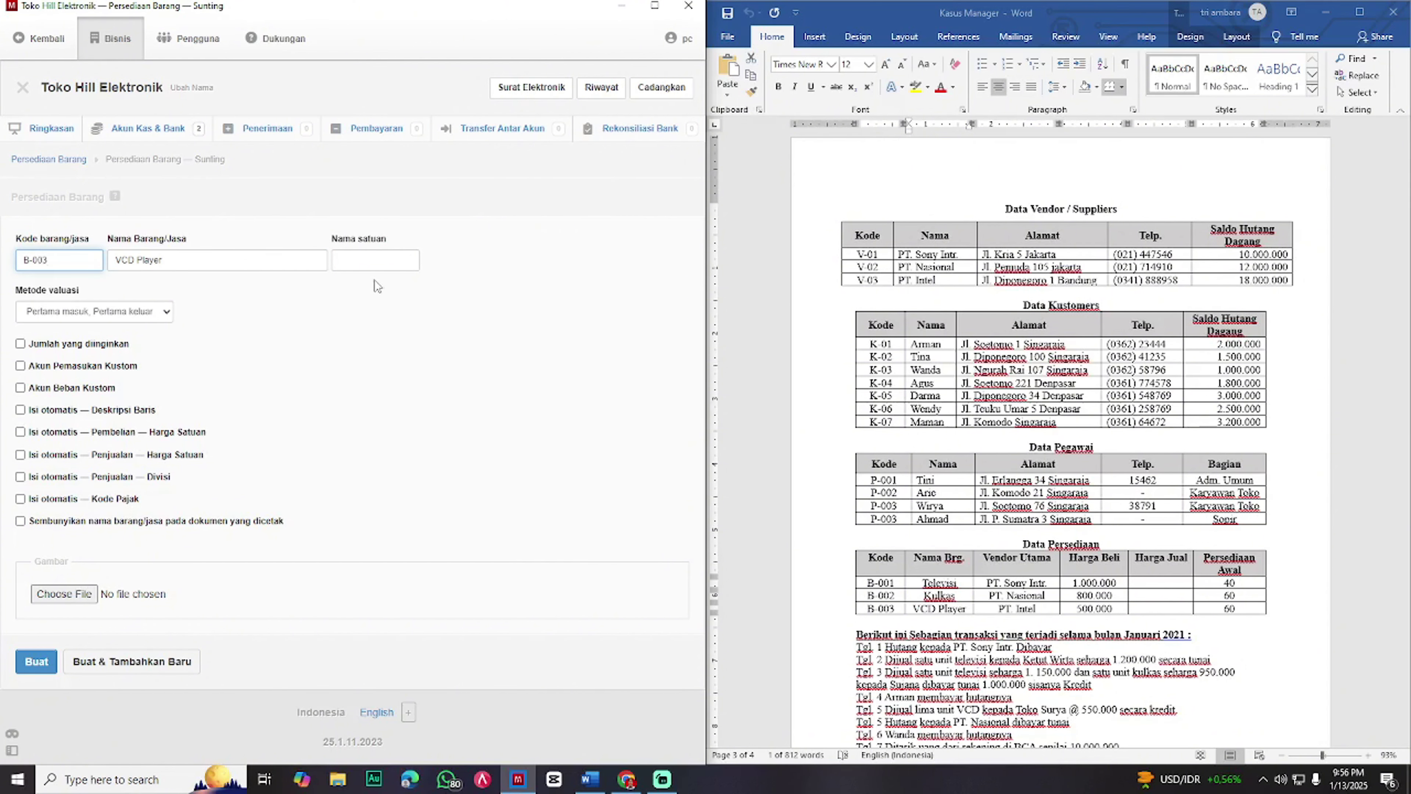
left_click(376, 260)
type("UNIT")
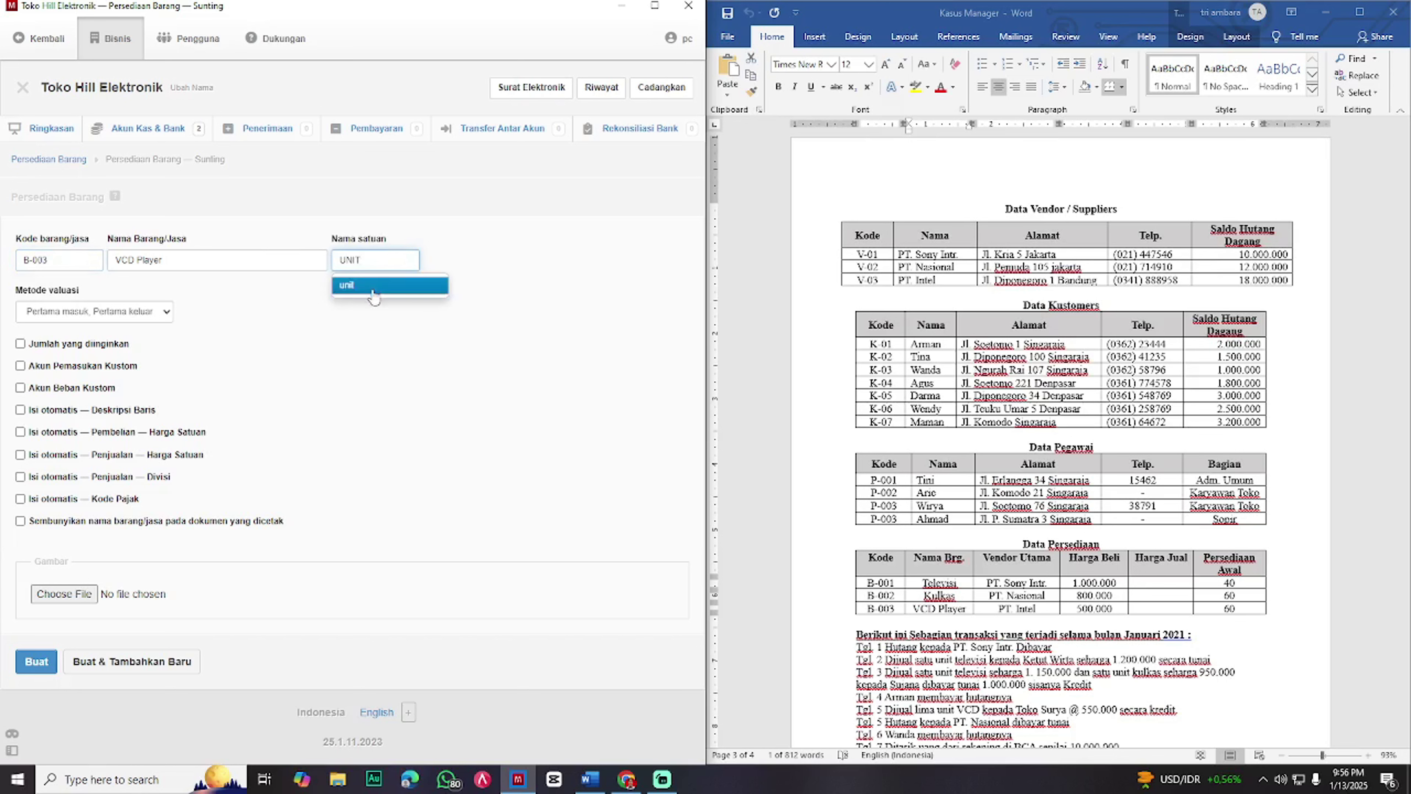
left_click(356, 284)
- Enable Akun Pemasukan Kustom and Akun Beban Kustom for the VCD Player item and create it
left_click(20, 366)
left_click(20, 423)
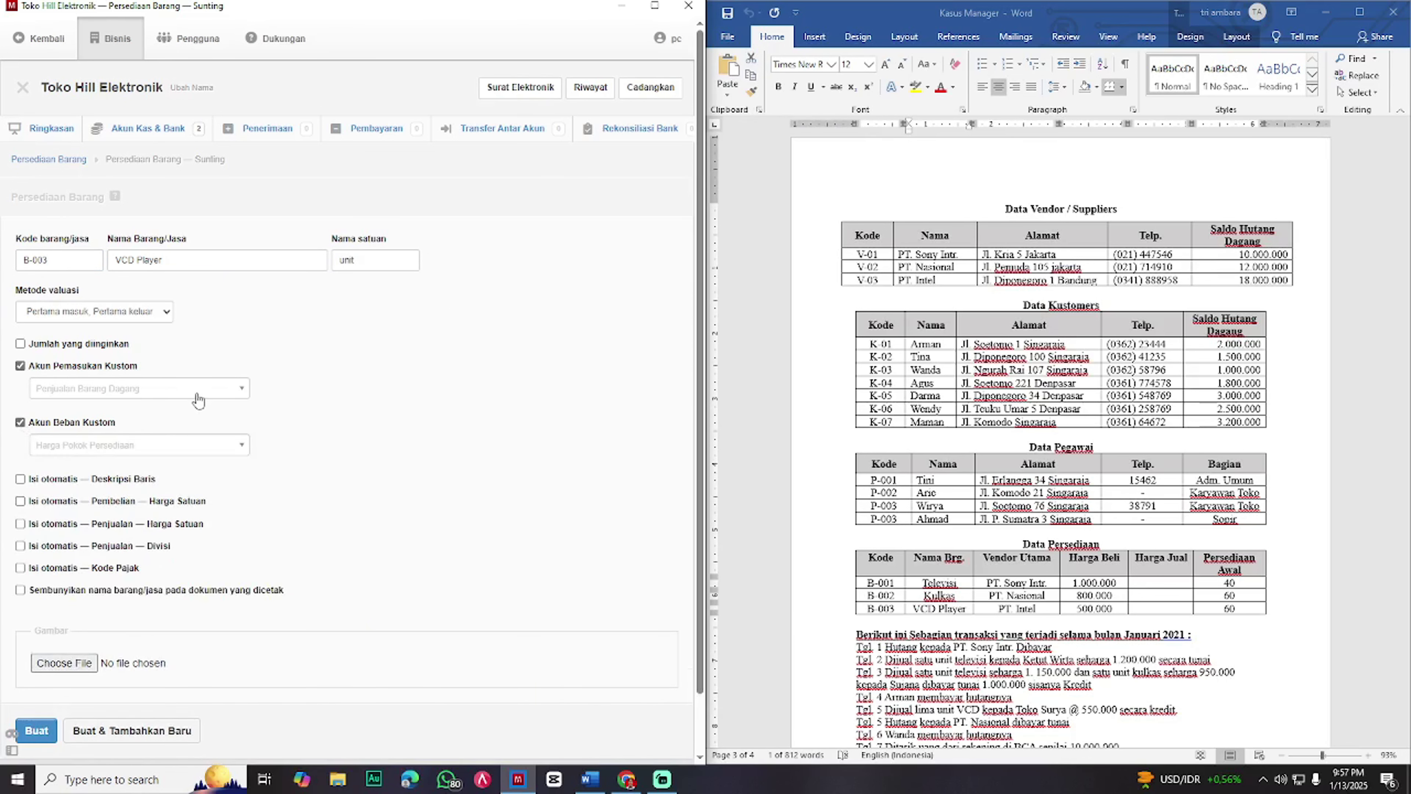
scroll(198, 405, "down", 2)
left_click(36, 666)
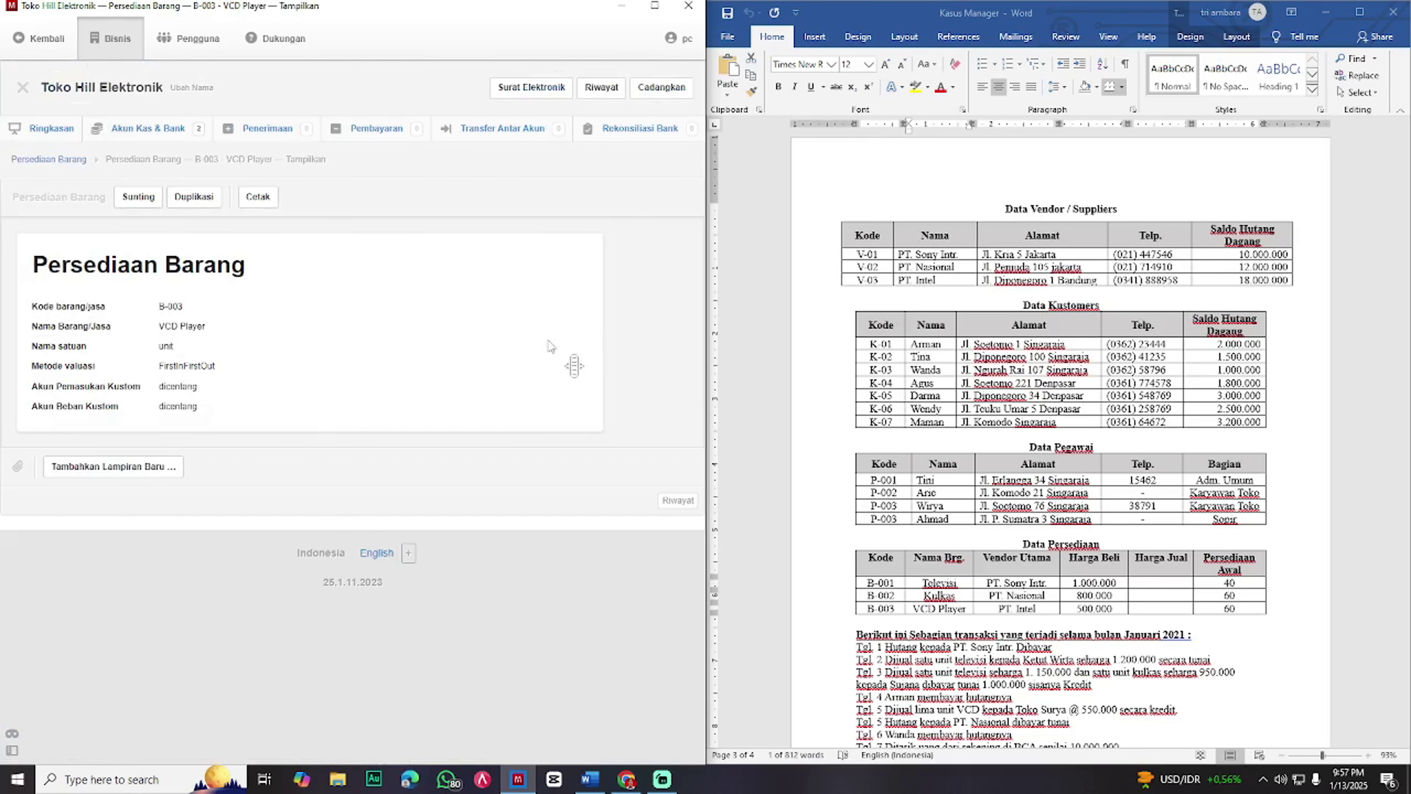
- Create a Laporan Laba Rugi group named Penjualan with type Kelompok Pemasukan in the Bagan Akun settings
left_click(662, 12)
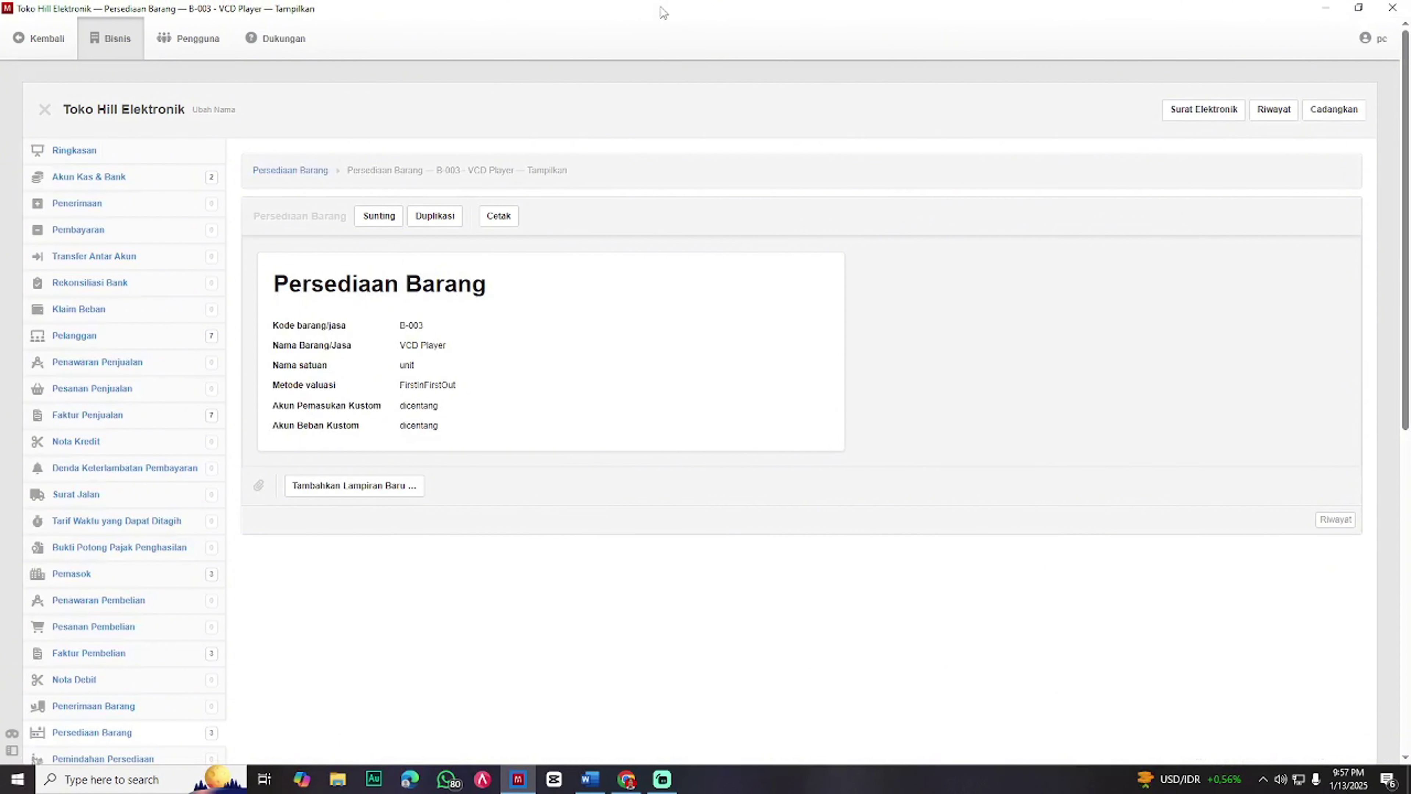
scroll(104, 678, "down", 10)
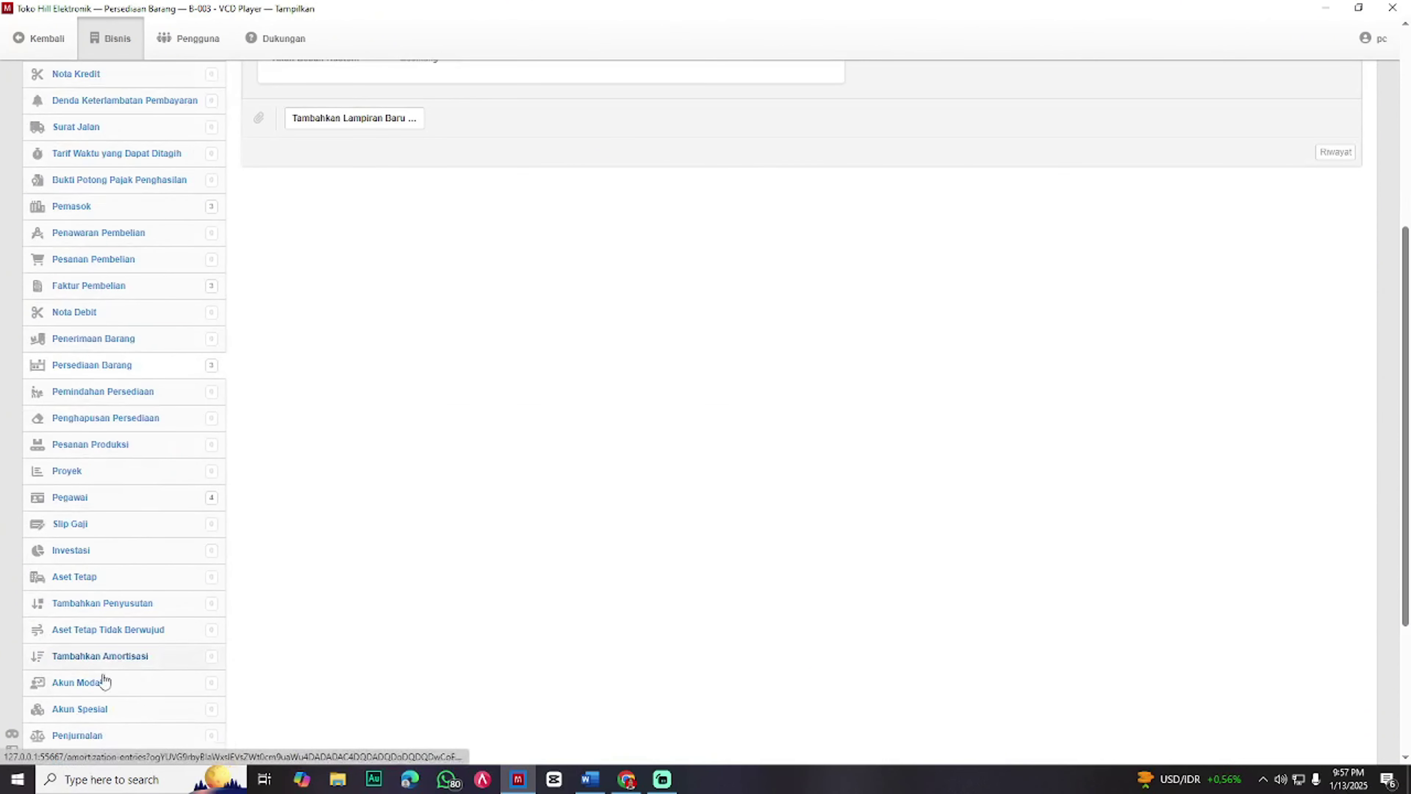
left_click(96, 585)
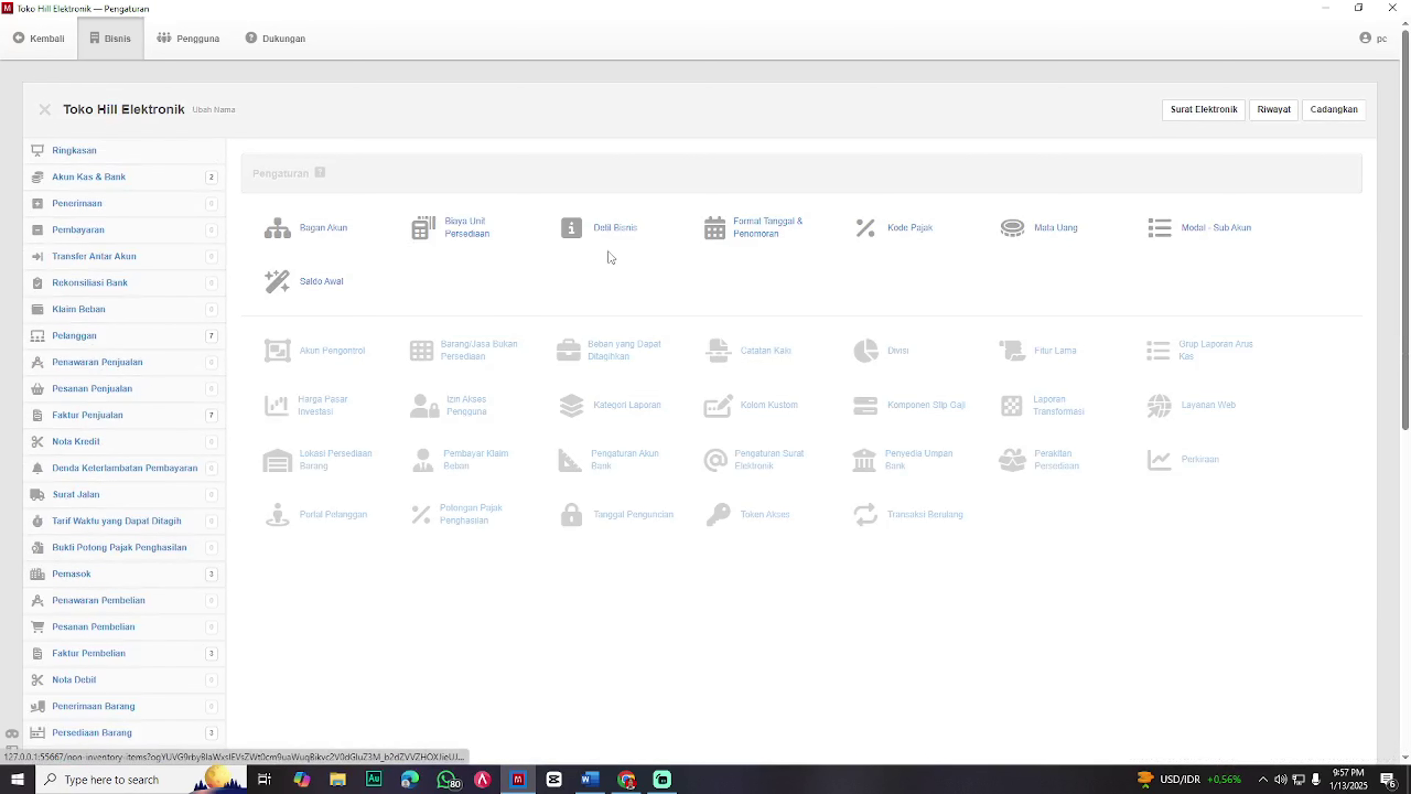
left_click(320, 229)
scroll(1027, 470, "down", 1)
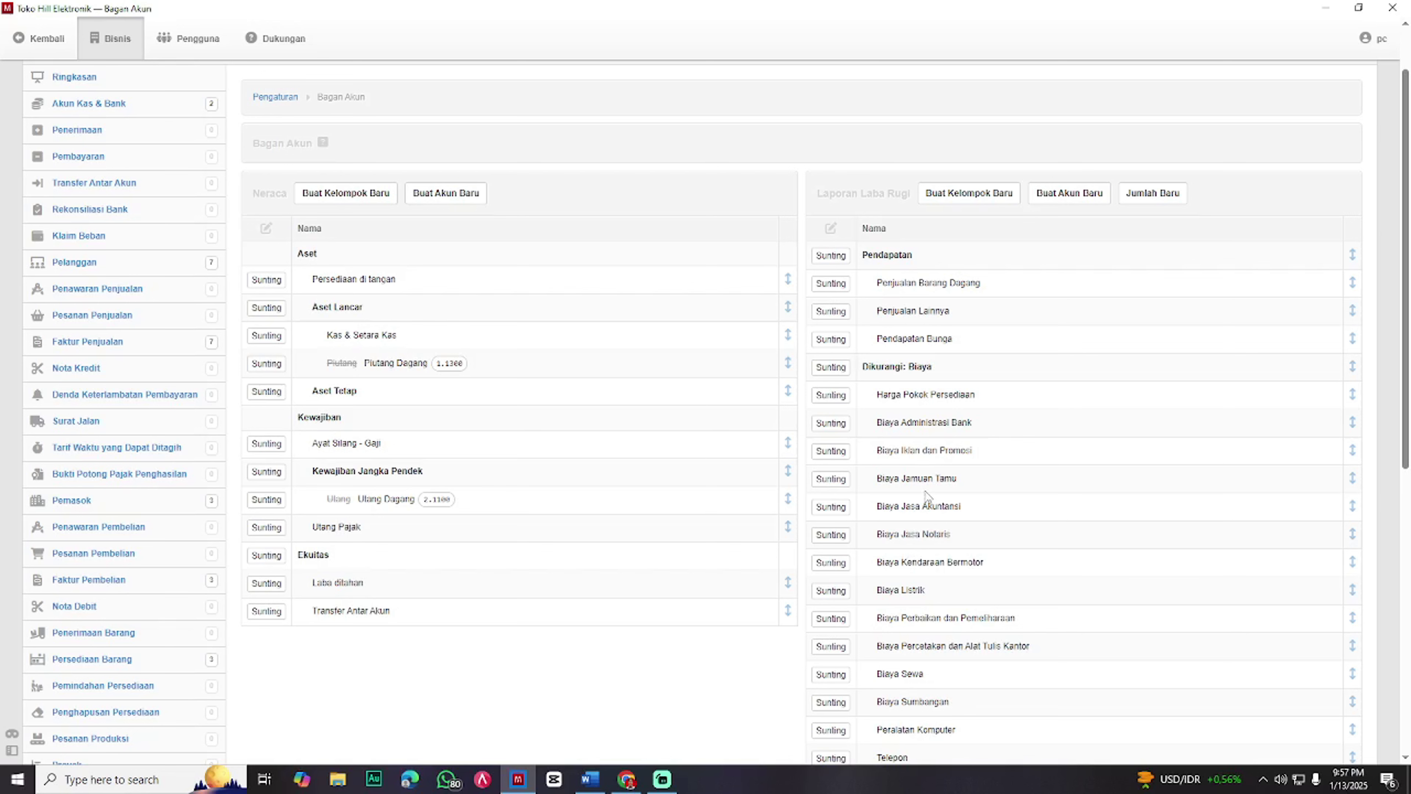
left_click(983, 194)
left_click(360, 282)
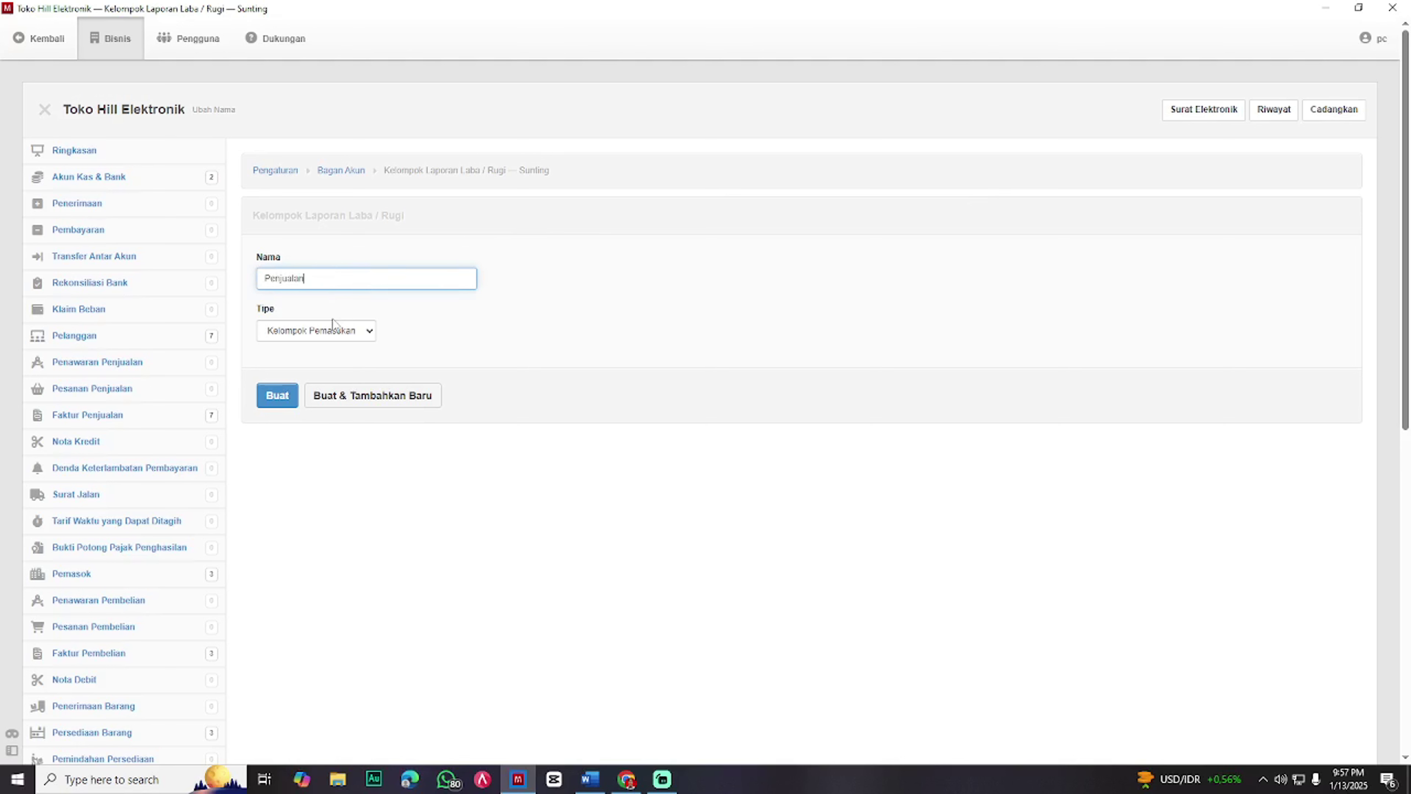
left_click(343, 329)
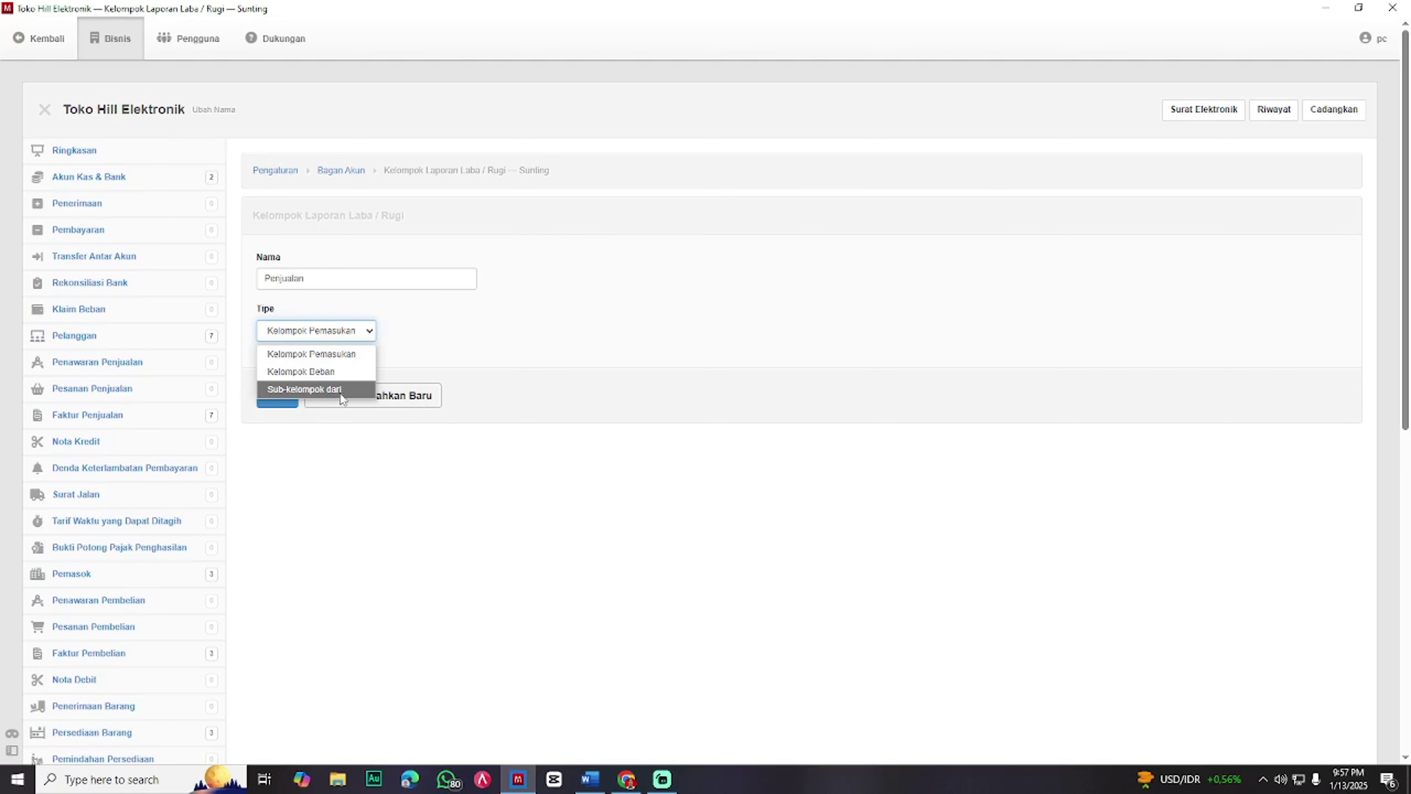
left_click(343, 353)
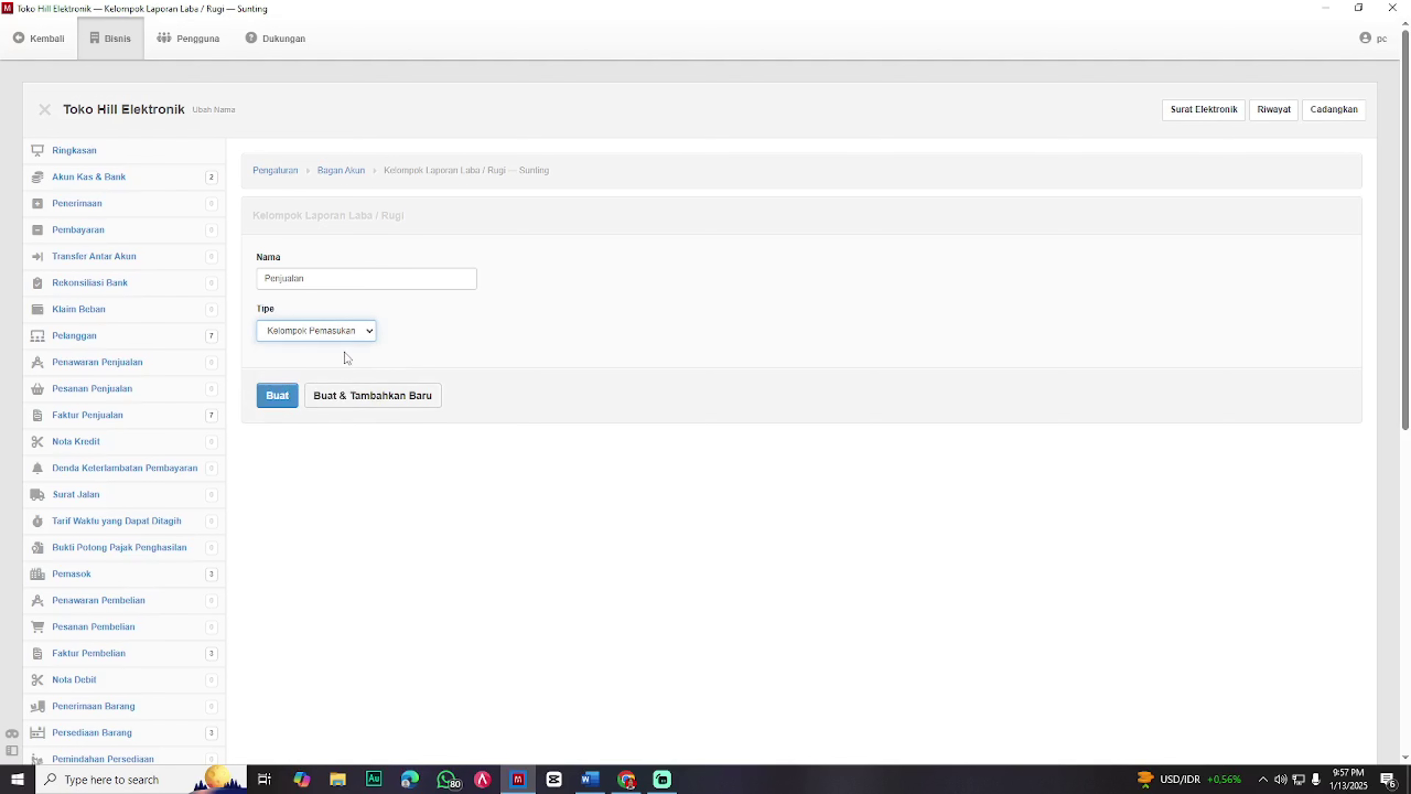
left_click(280, 396)
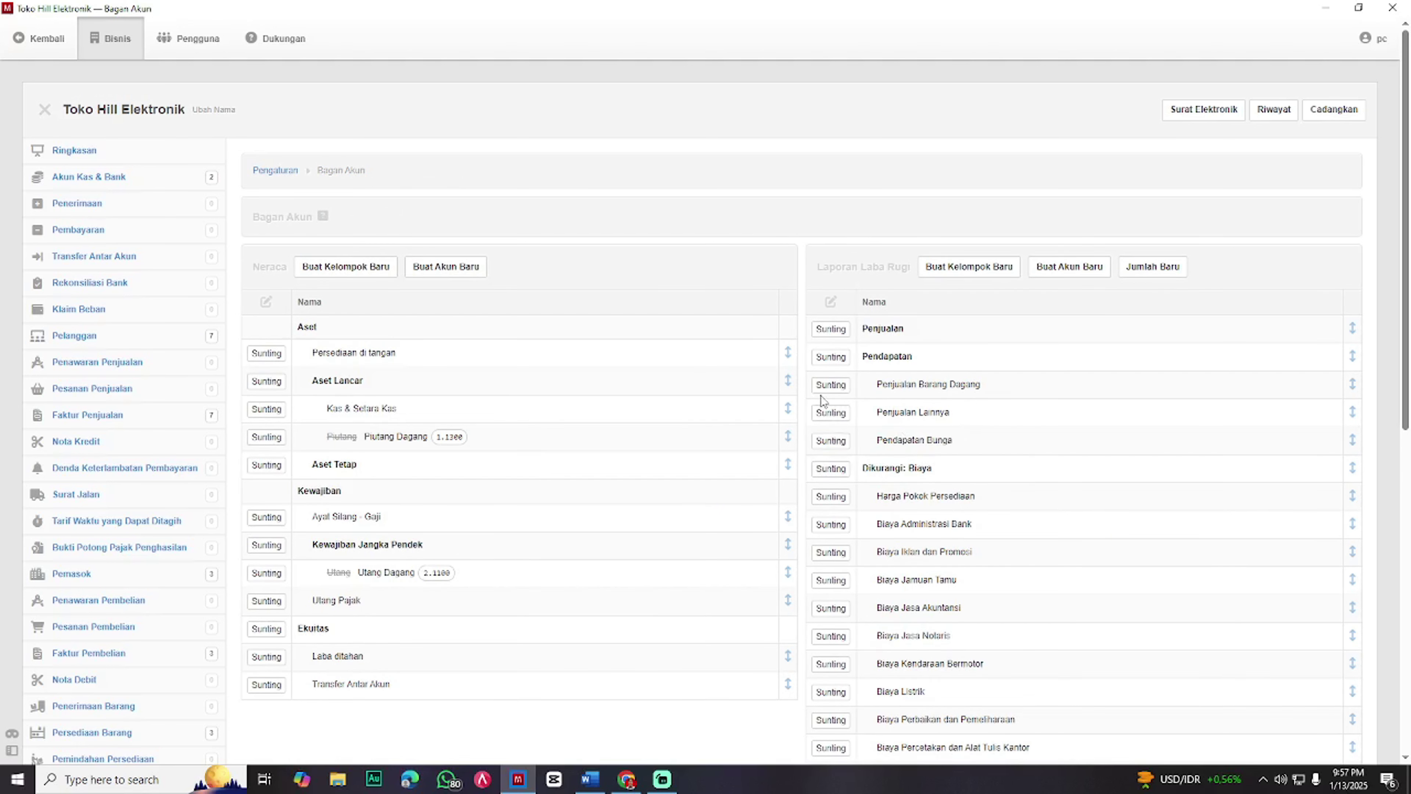
- Assign the Penjualan Barang Dagang account to the Penjualan group and update it
left_click(832, 389)
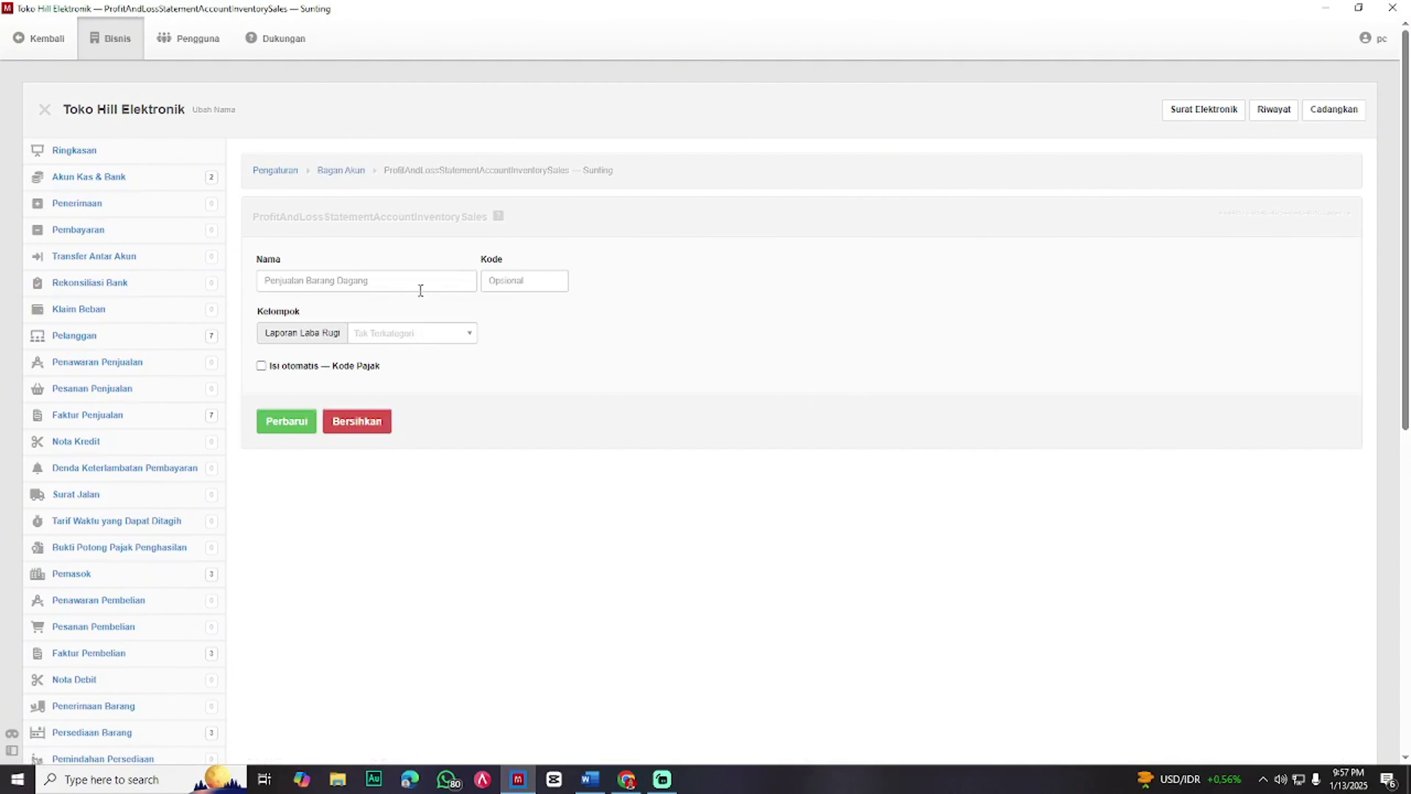
left_click(451, 334)
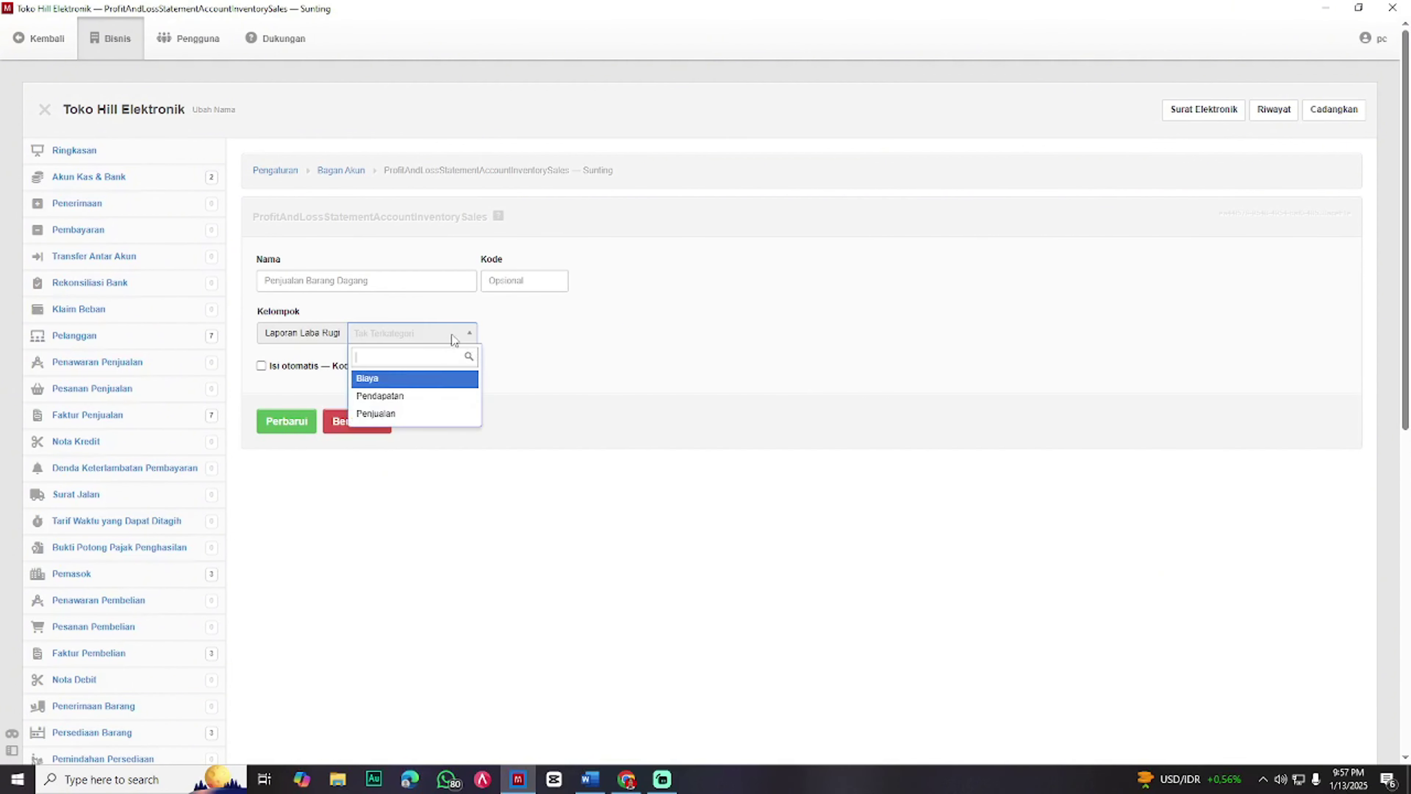
left_click(425, 415)
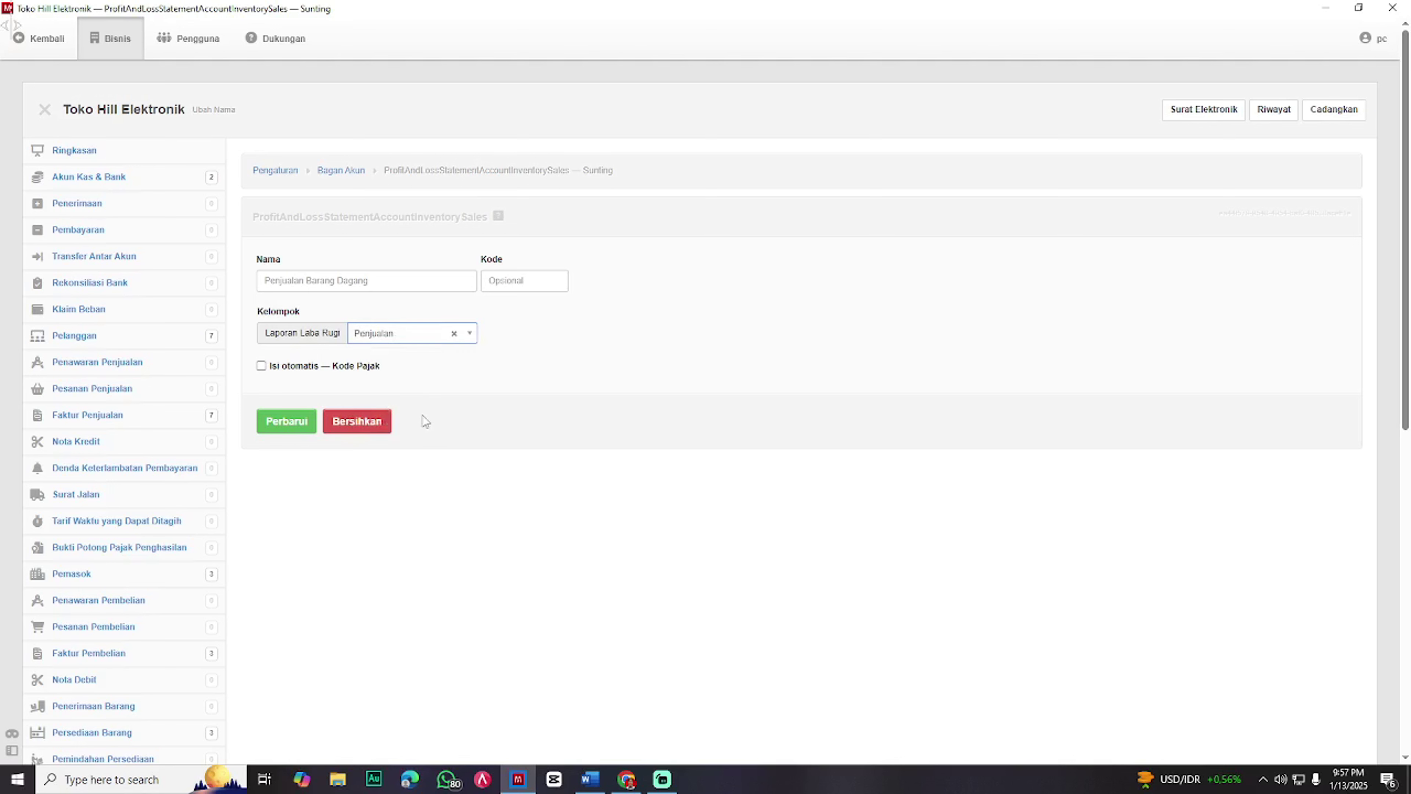
left_click(305, 427)
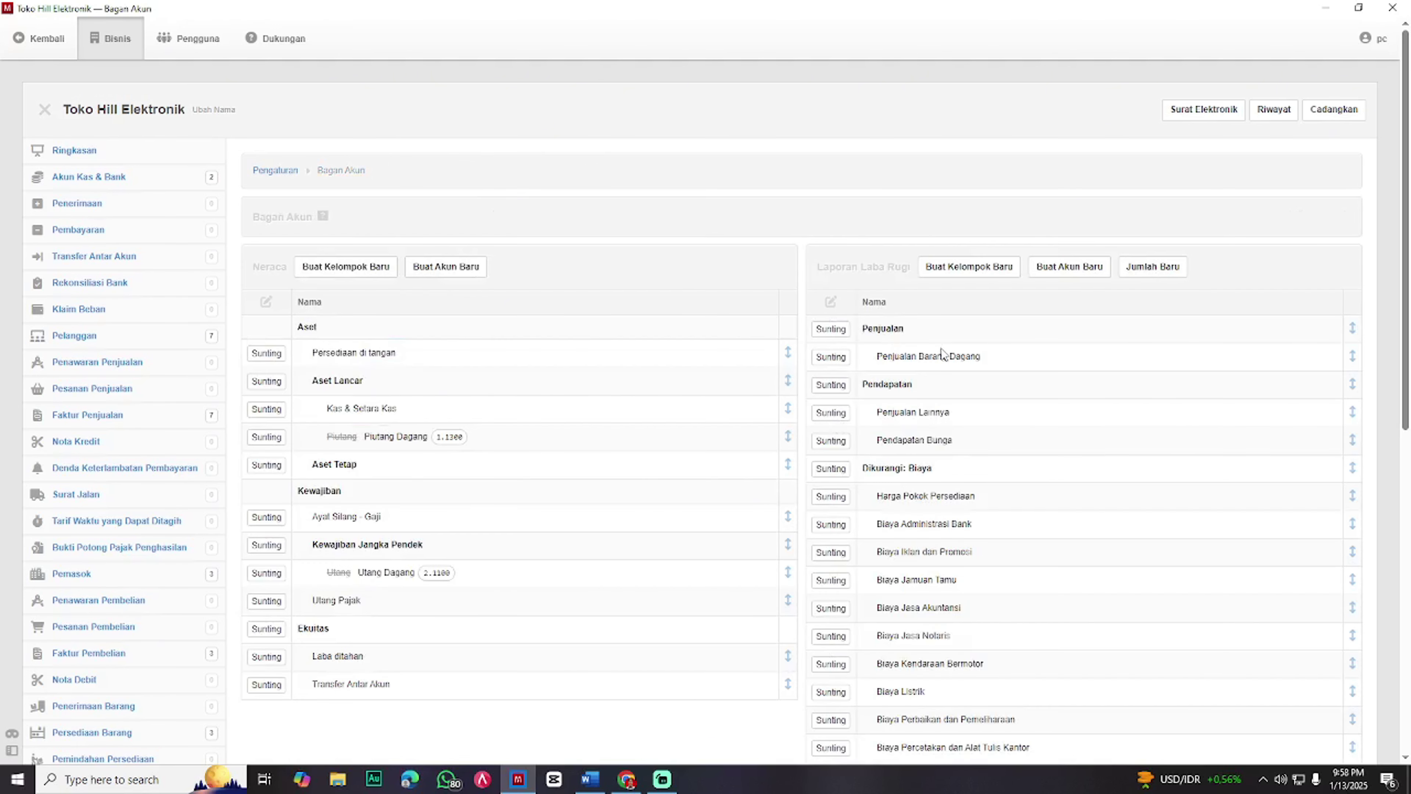
- Check the Rekening Nominal list in the Word document and create a Laporan Laba Rugi group named Harga Pokok with type Kelompok Beban
scroll(963, 452, "down", 3)
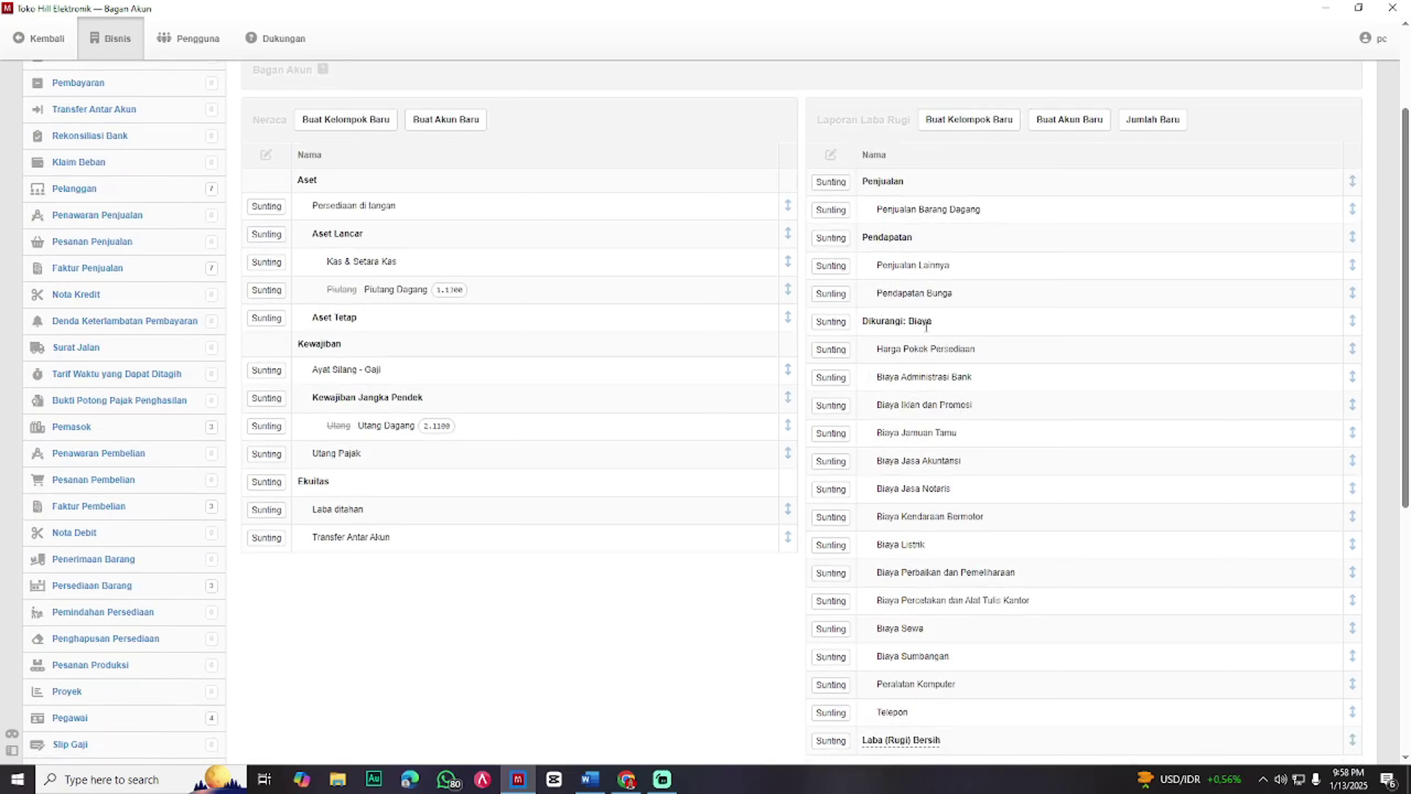
left_click(590, 778)
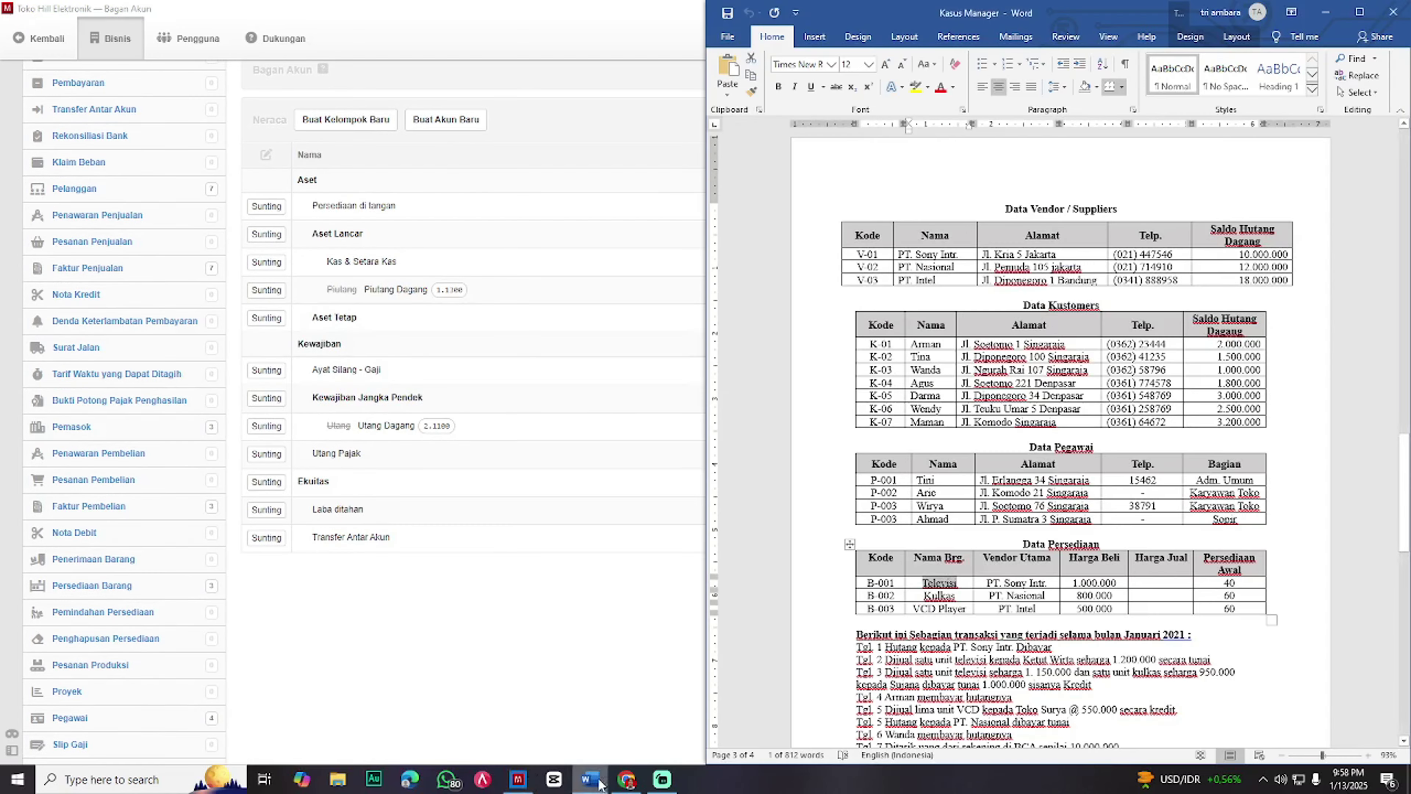
scroll(1097, 556, "up", 10)
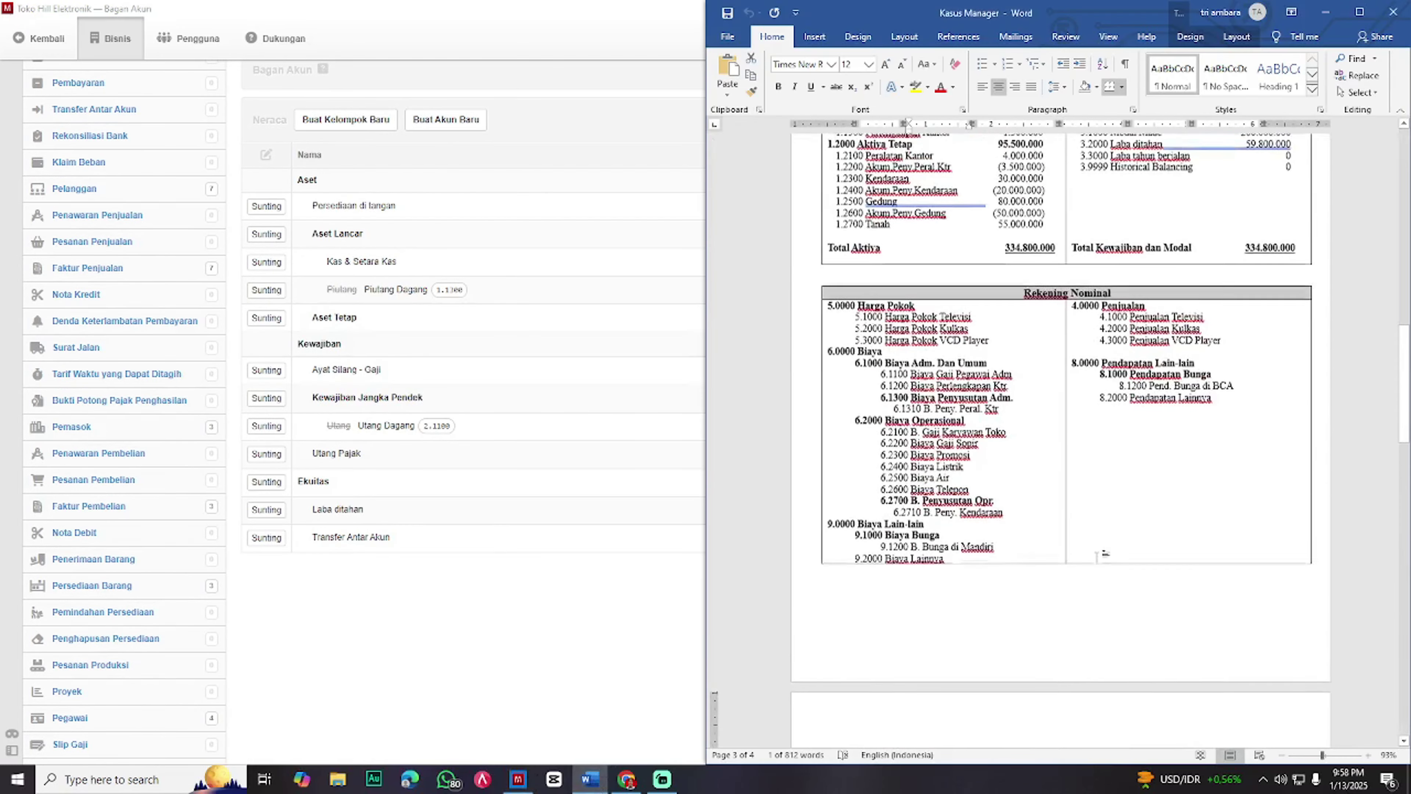
scroll(1097, 553, "up", 3)
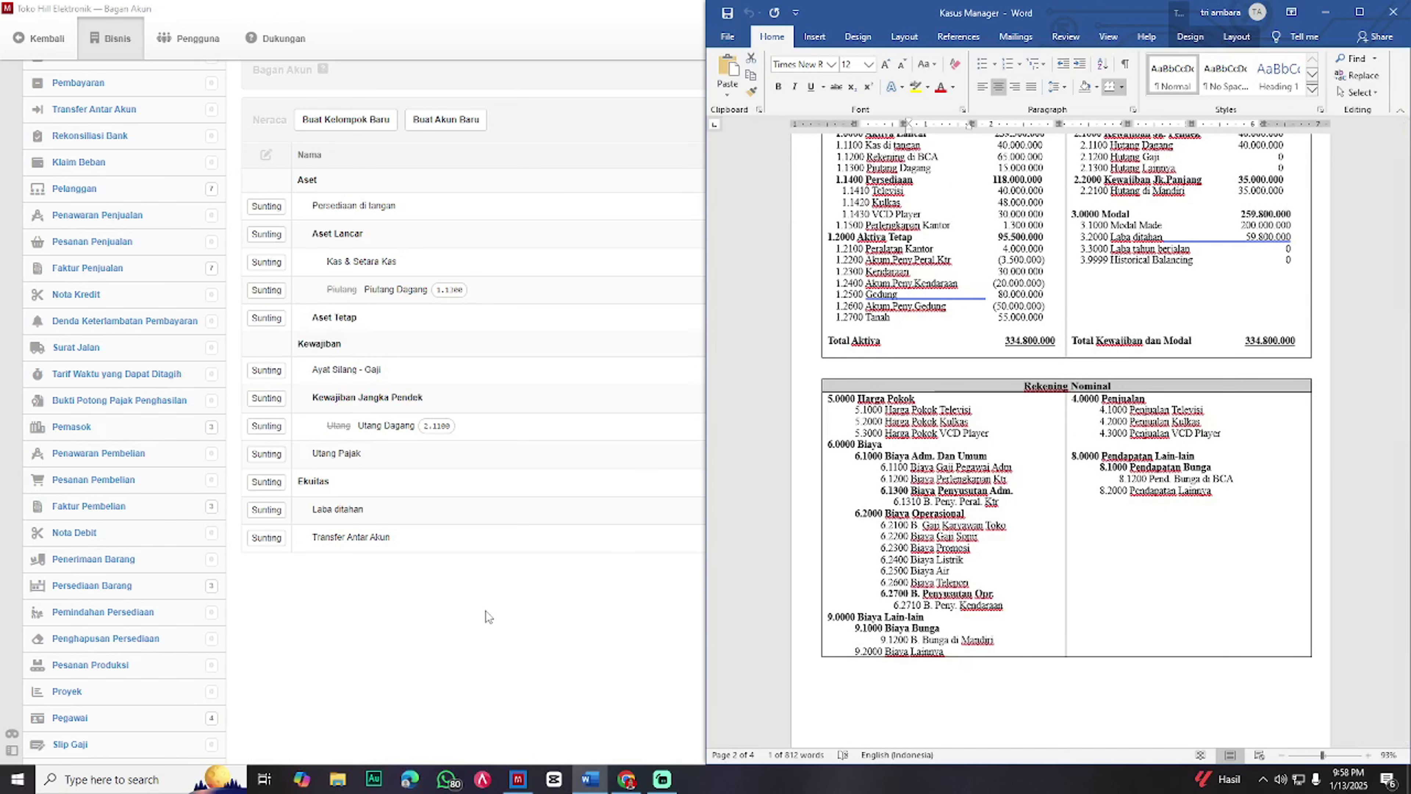
left_click(412, 679)
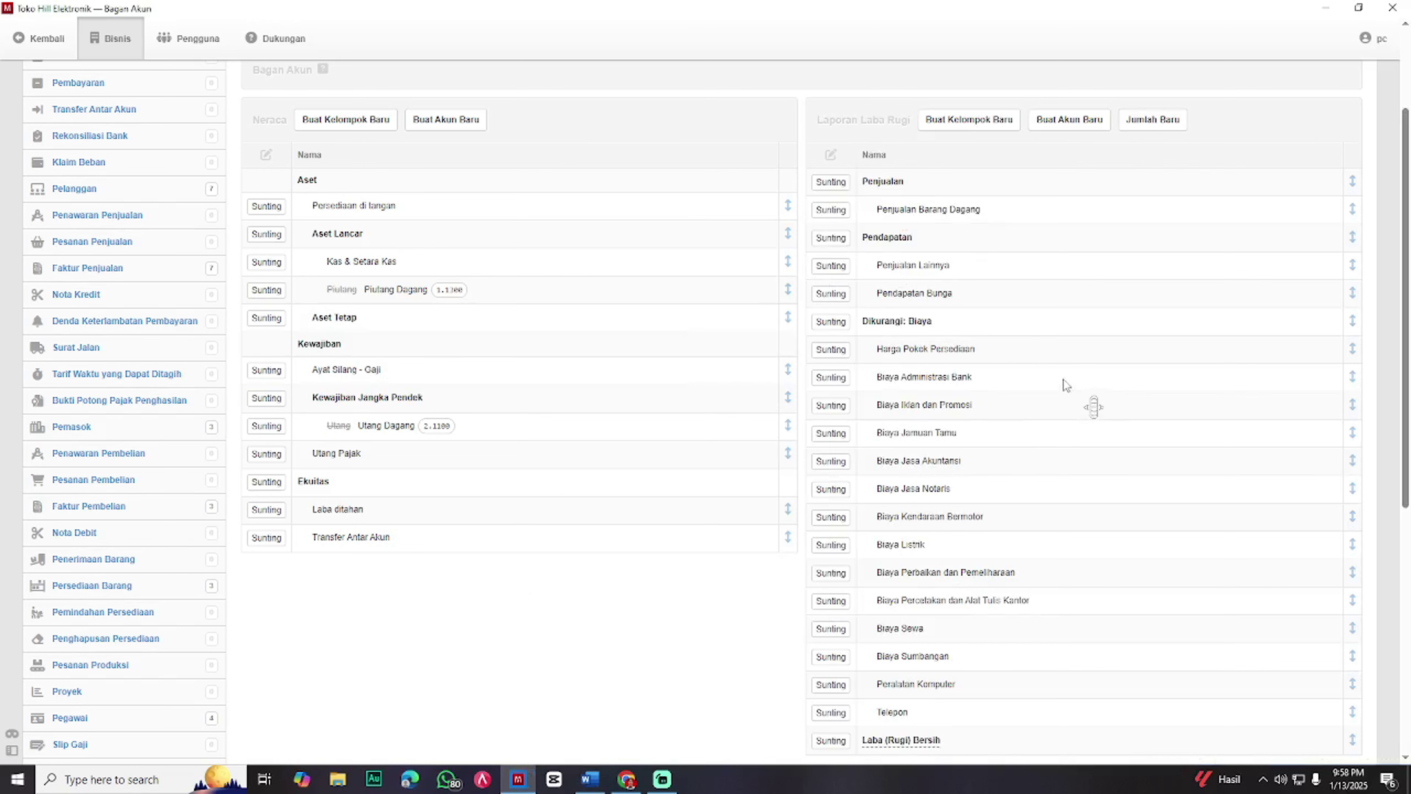
left_click(969, 119)
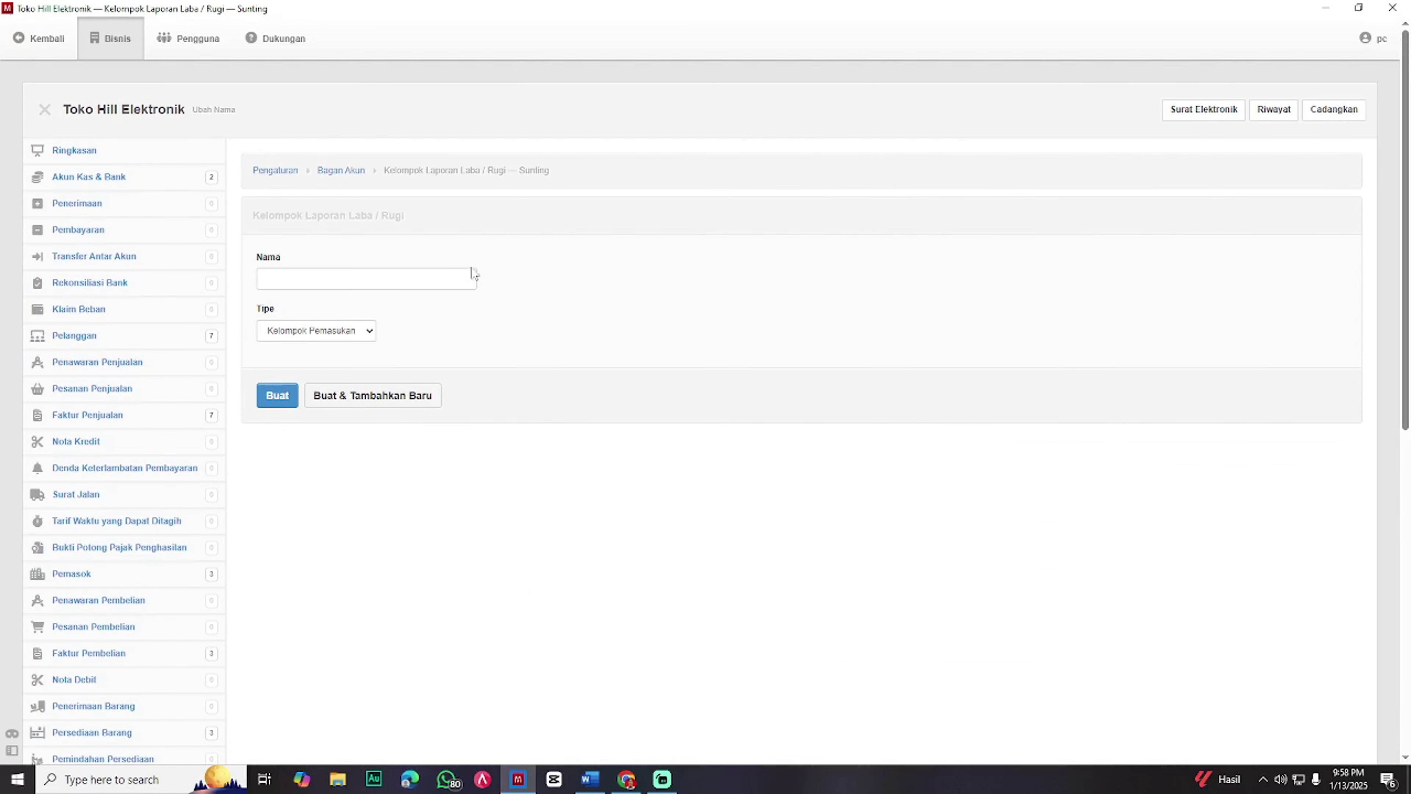
left_click(351, 281)
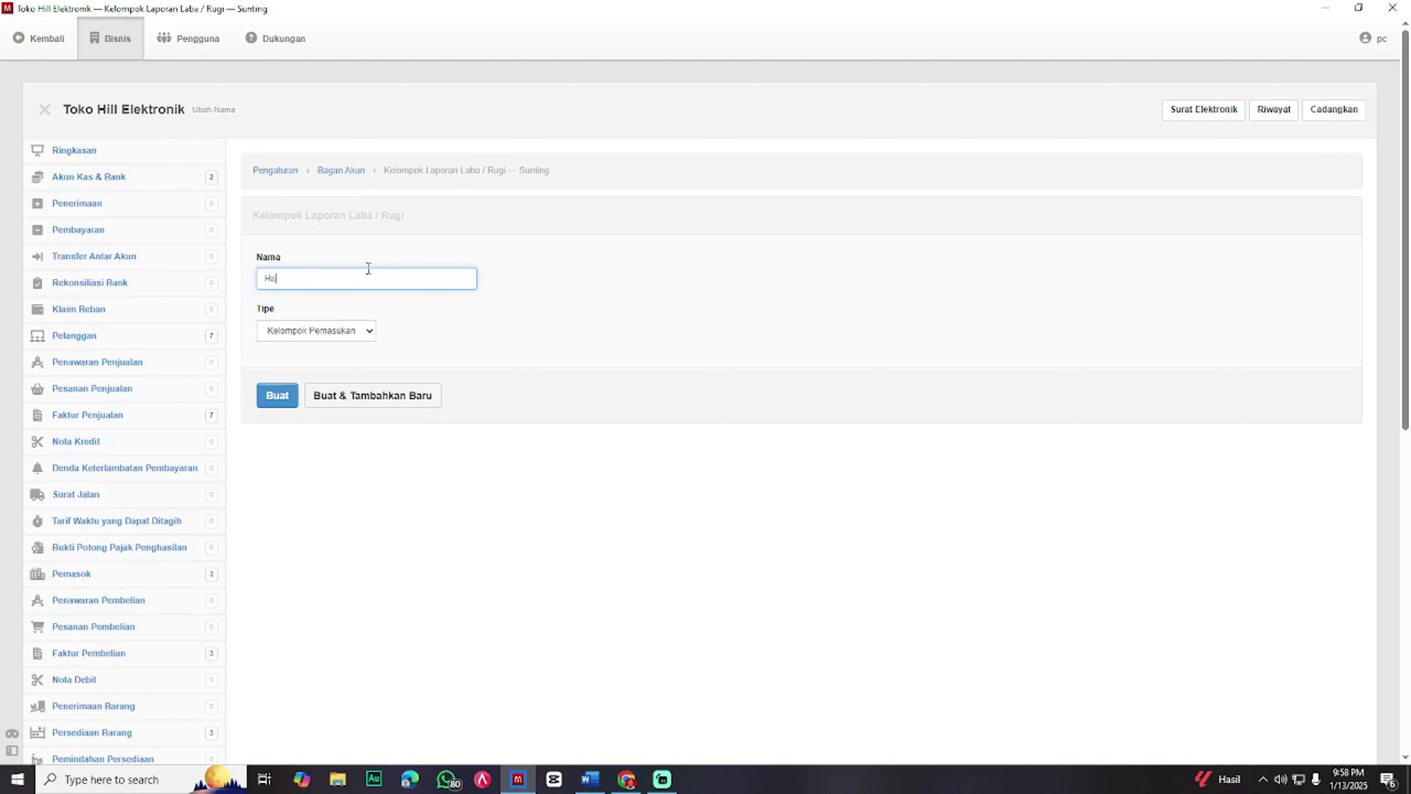
type("Harga Pokok")
left_click(351, 334)
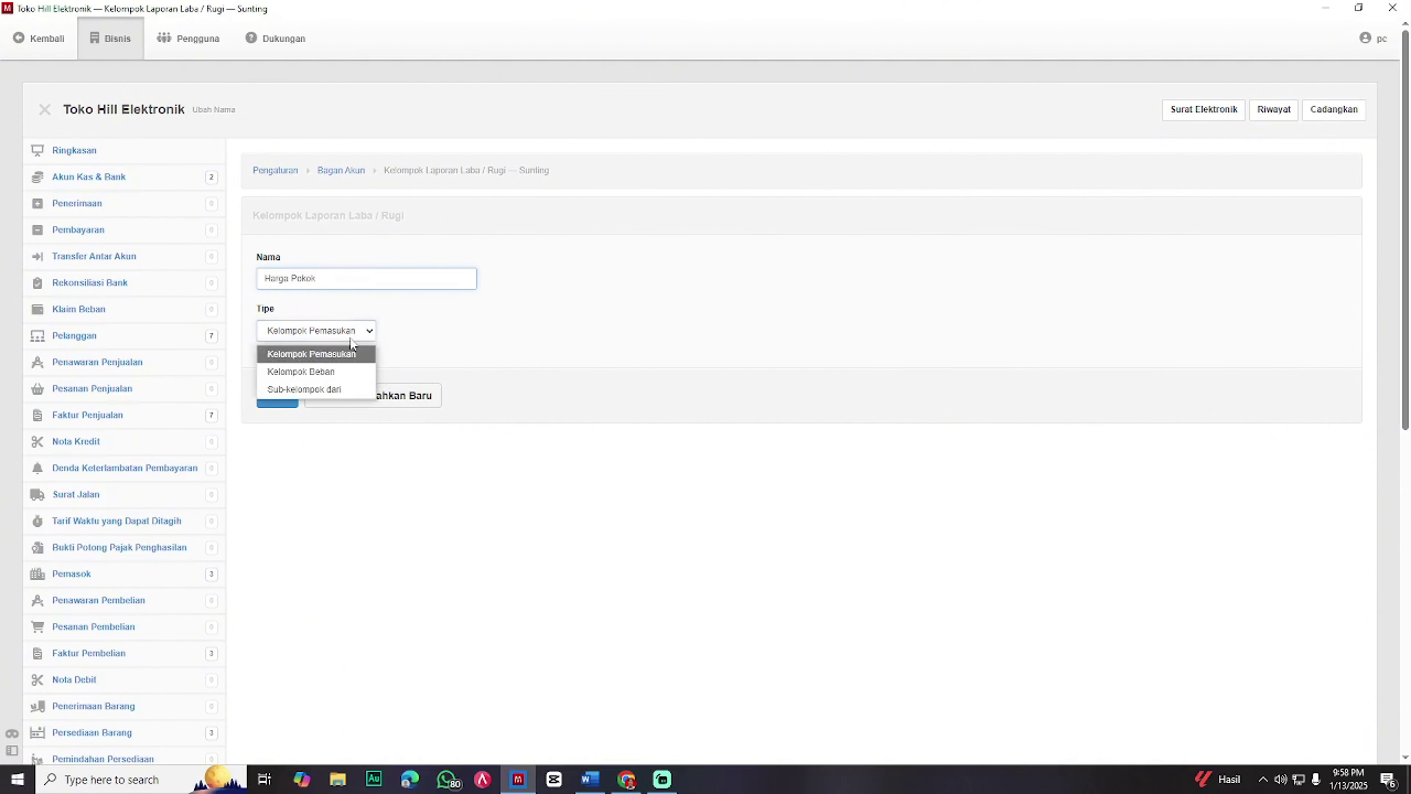
left_click(302, 372)
left_click(288, 402)
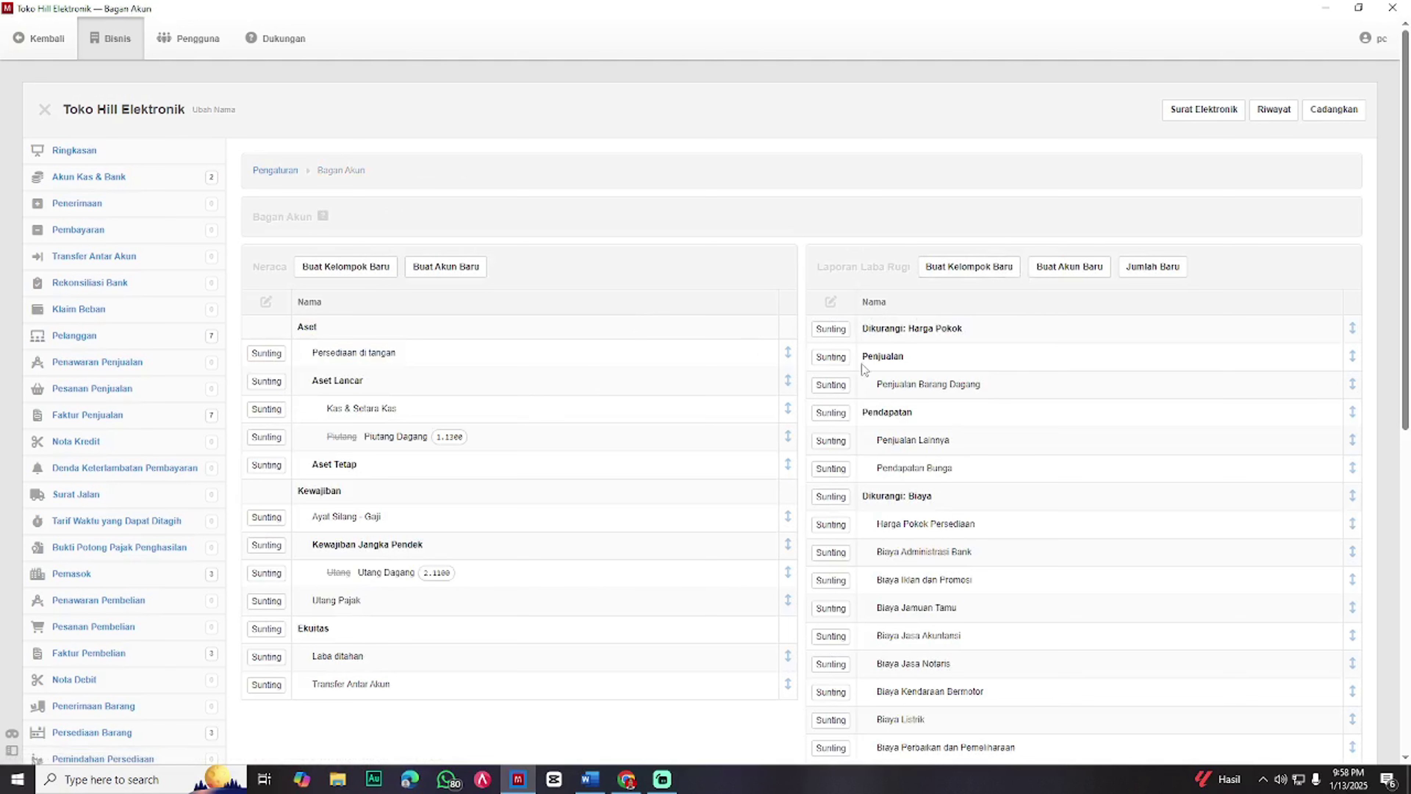
- Assign the Harga Pokok Persediaan account to the Harga Pokok group and update it
left_click(830, 526)
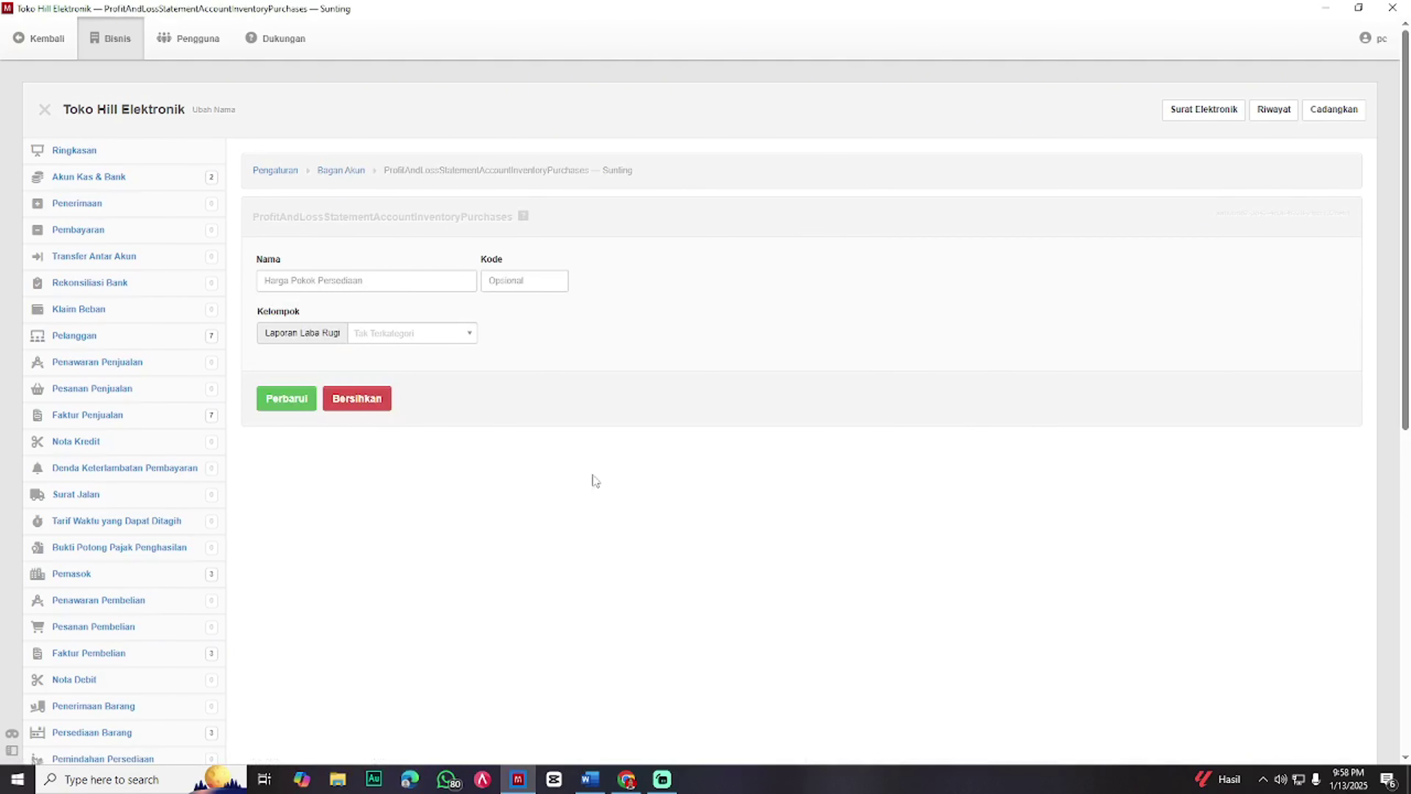
left_click(410, 333)
left_click(438, 401)
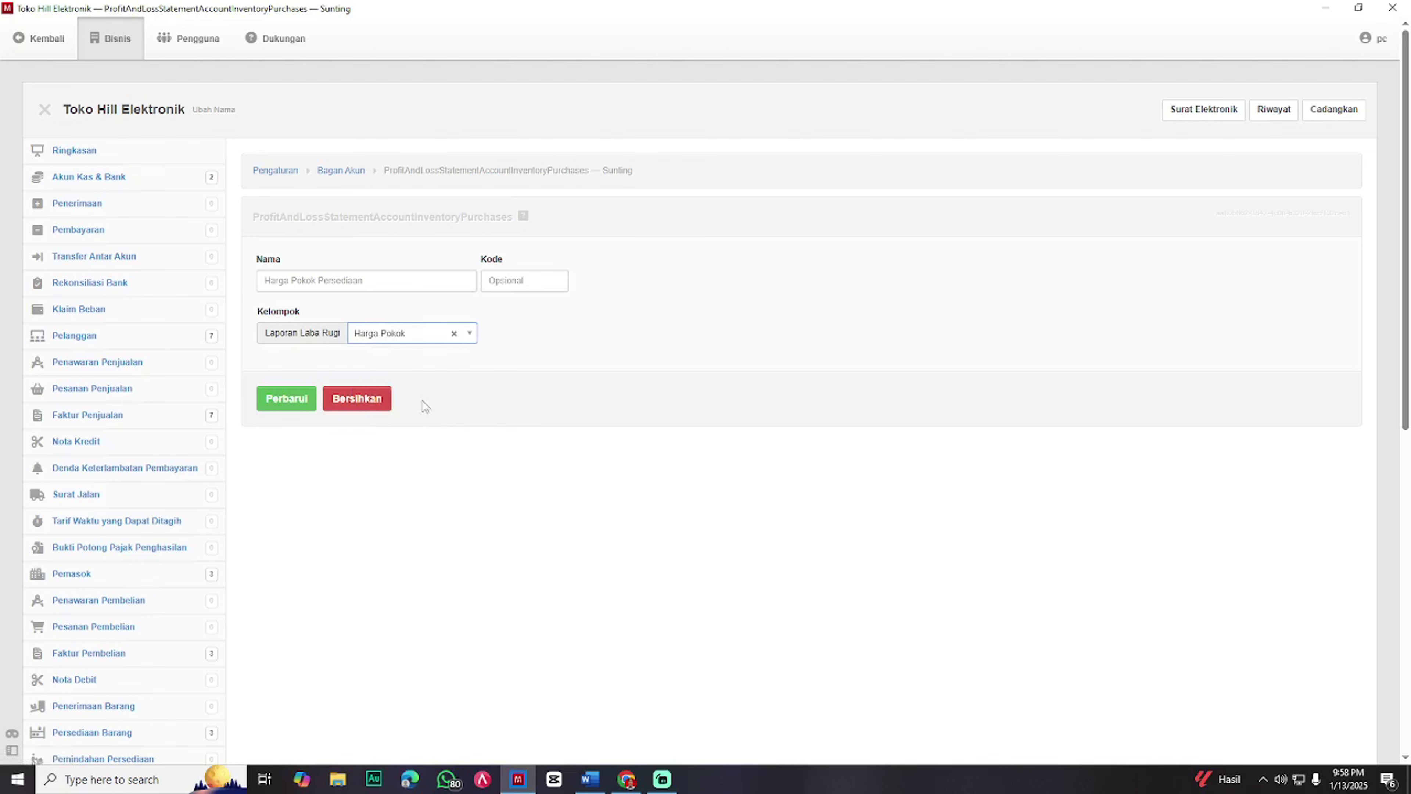
left_click(279, 400)
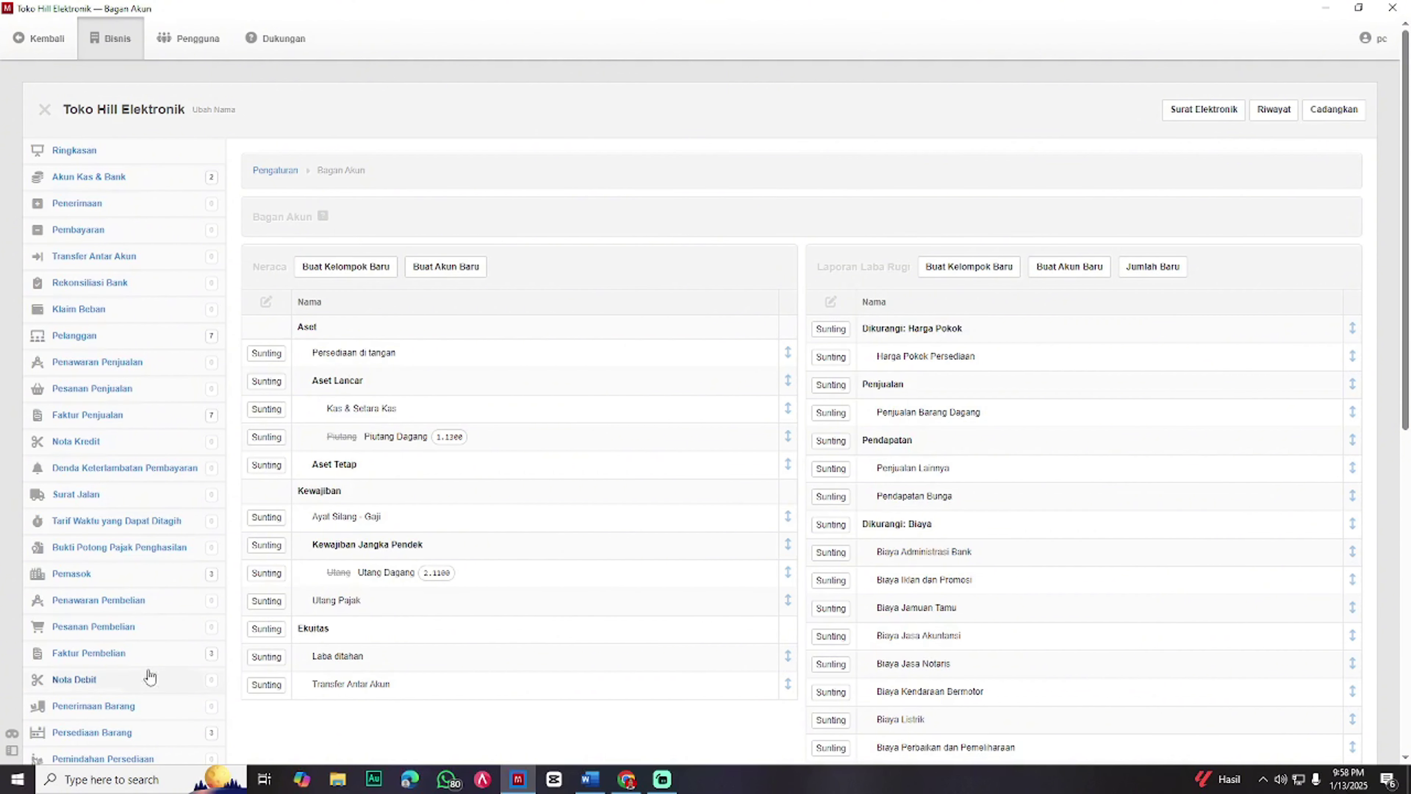
- Start a new Persediaan Barang starting balance in the Saldo Awal settings for item B-001 - Televesi
scroll(85, 650, "down", 10)
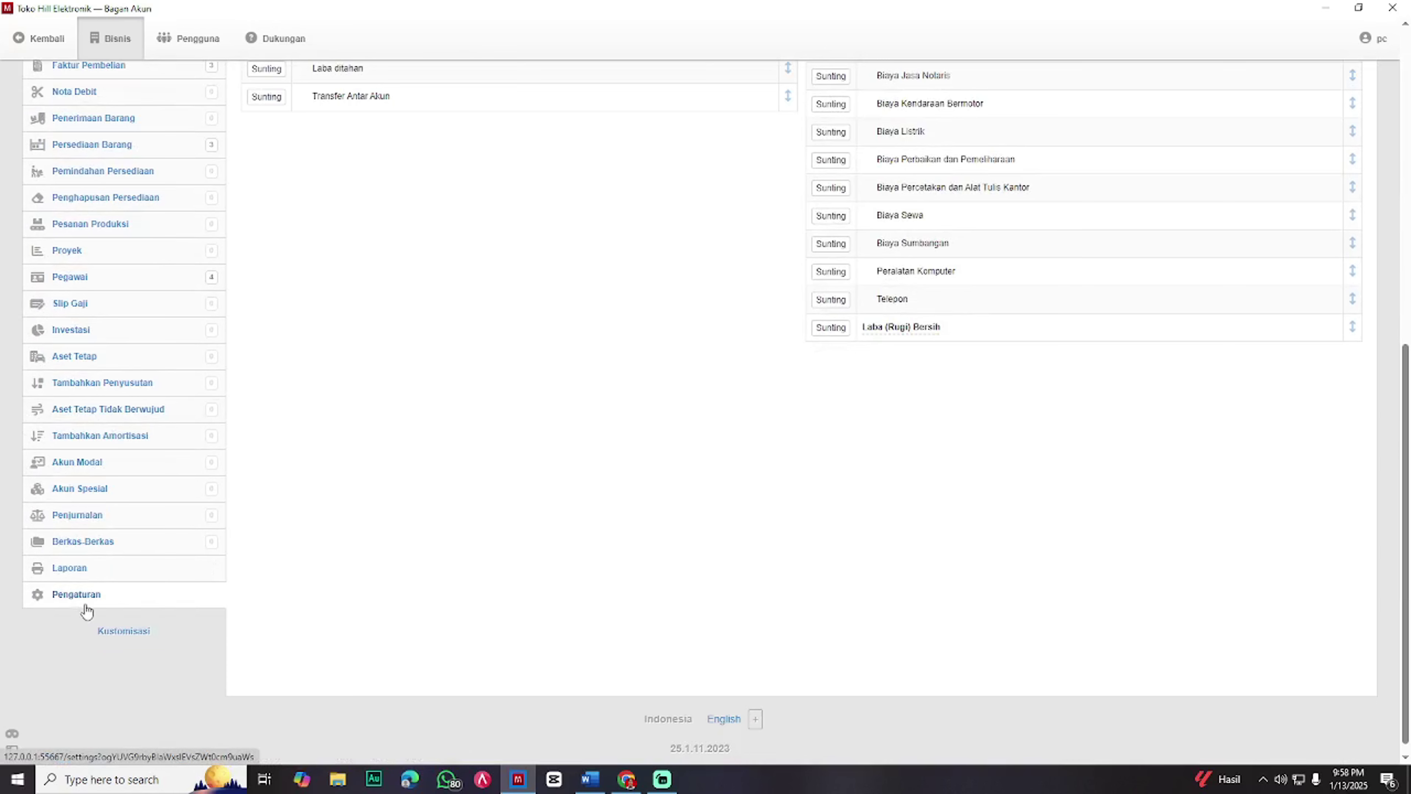
left_click(85, 599)
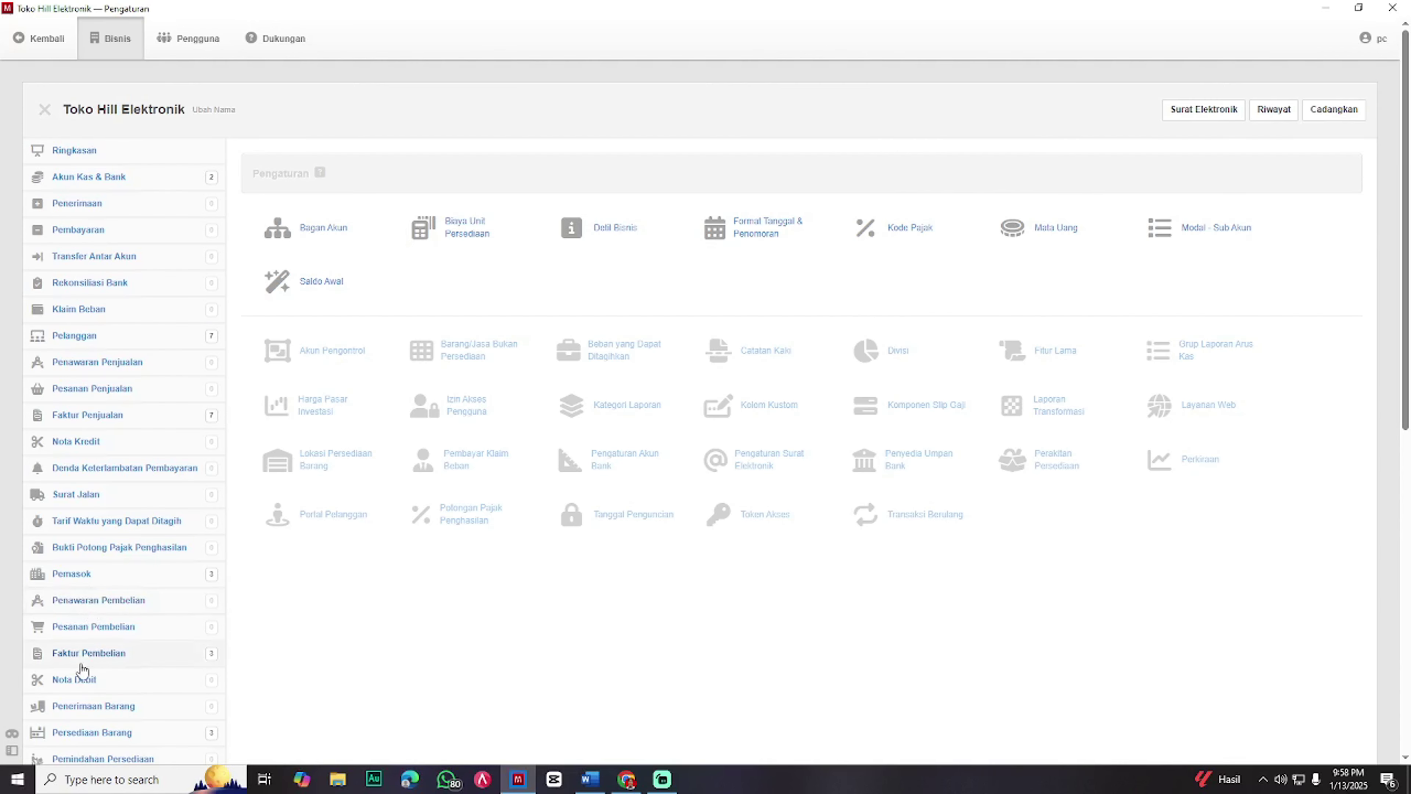
left_click(333, 286)
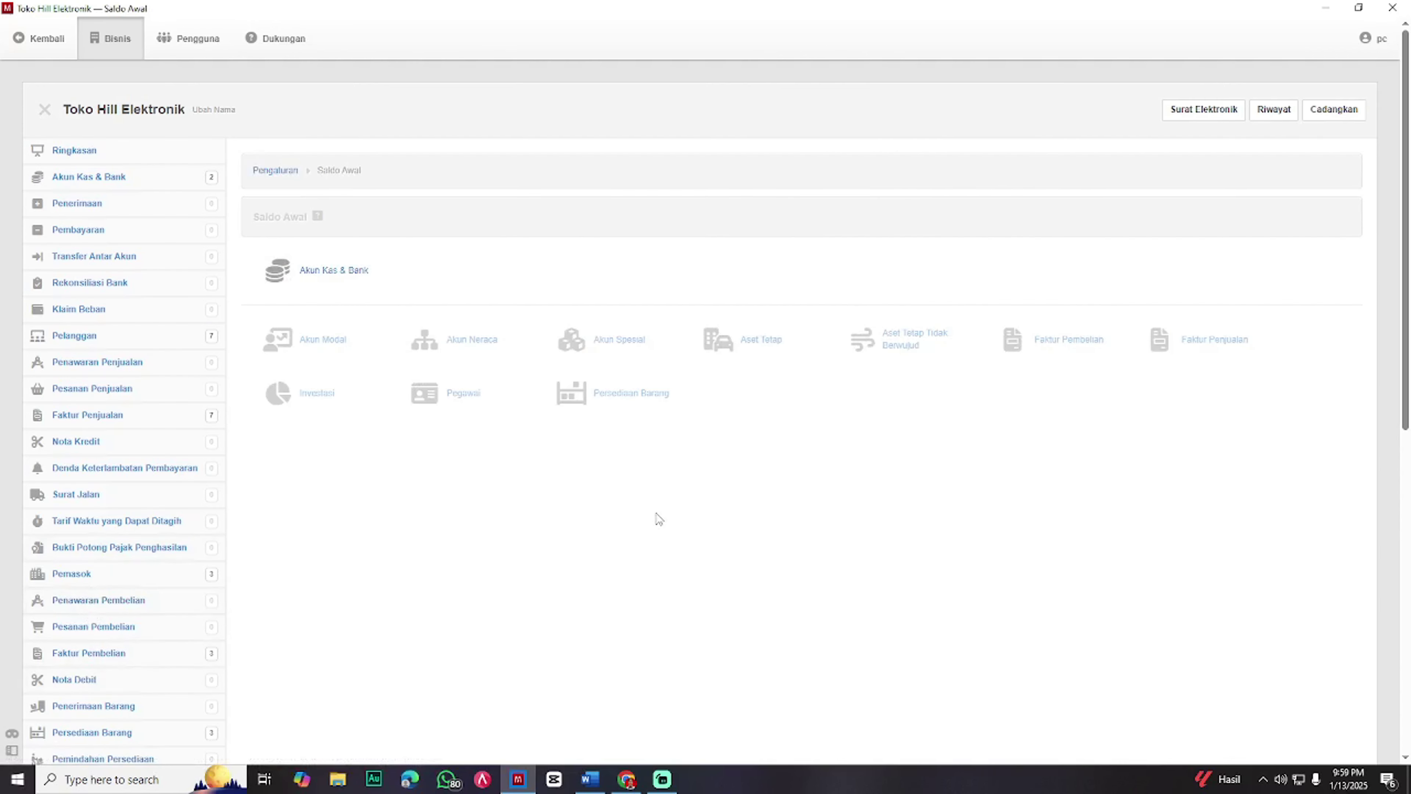
left_click(654, 392)
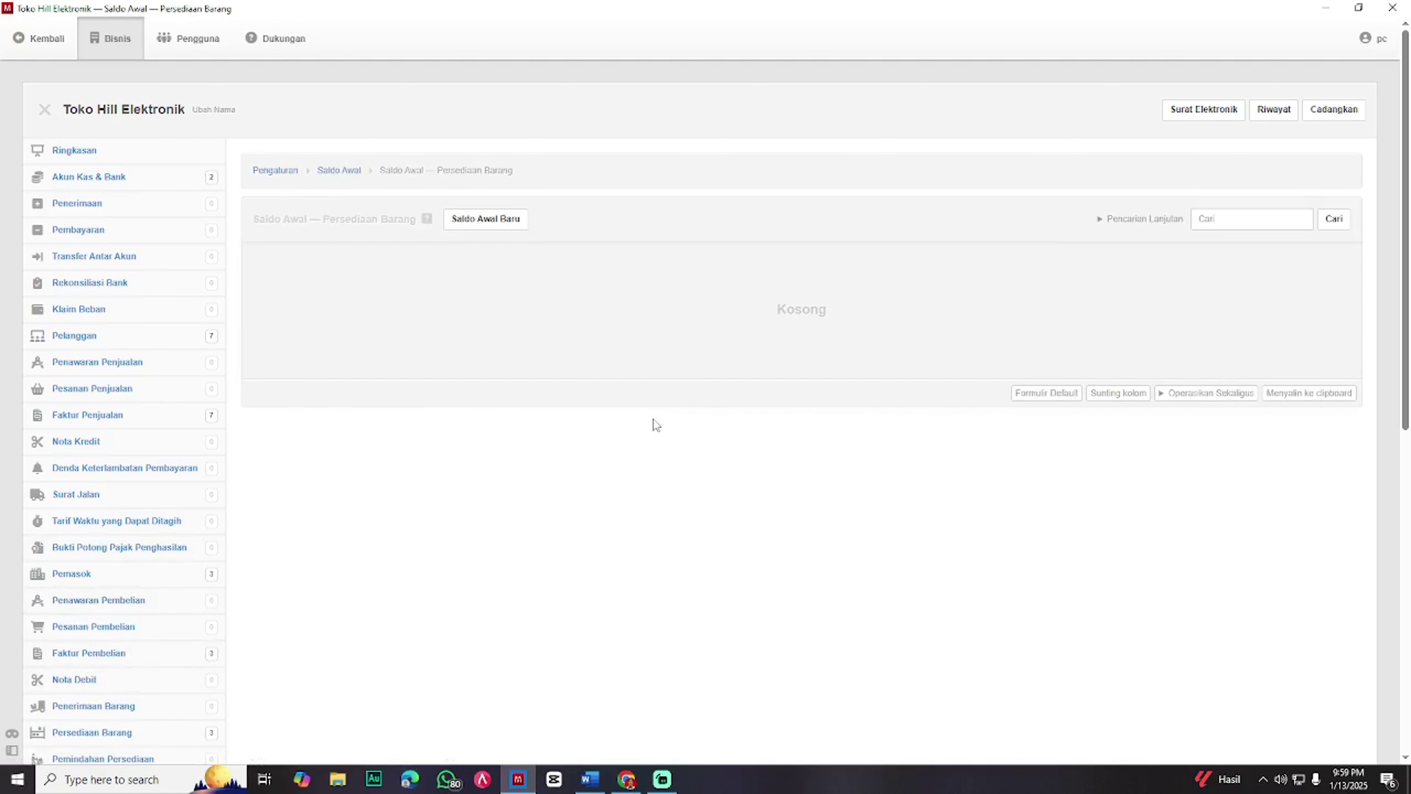
left_click(485, 221)
left_click(460, 283)
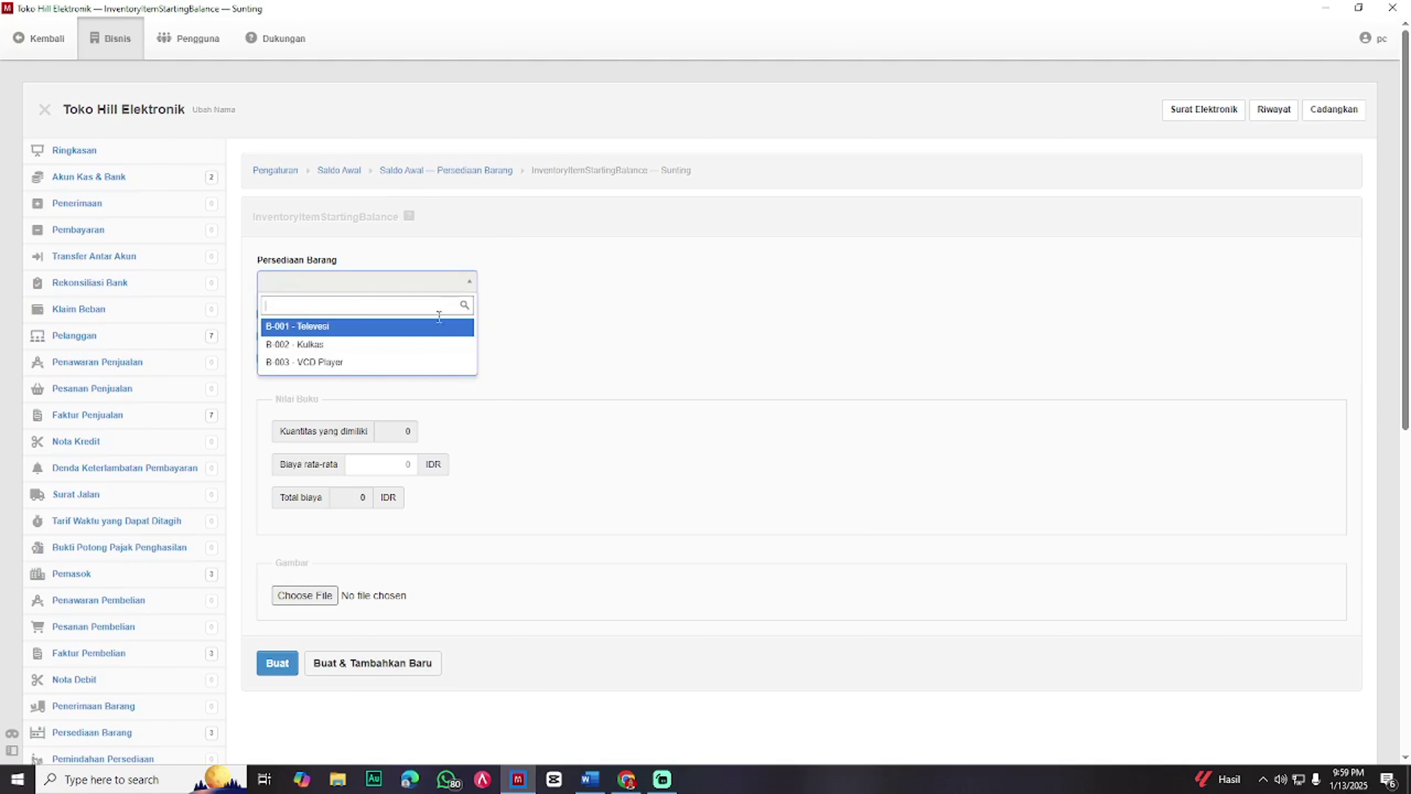
left_click(424, 328)
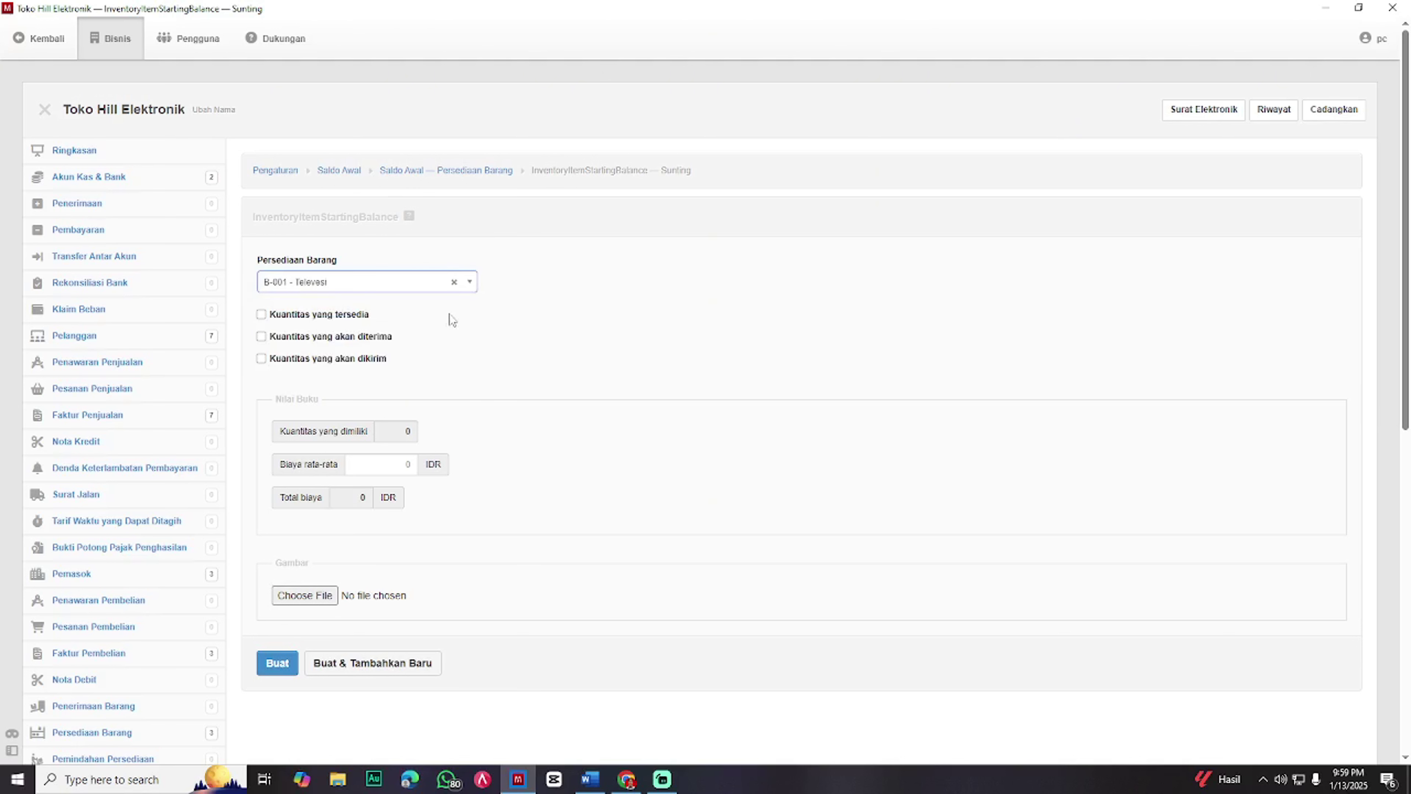
- Set Televesi's available quantity to 40 and average cost to 1000000 IDR from the Word document, then create it and start another balance
left_click(262, 314)
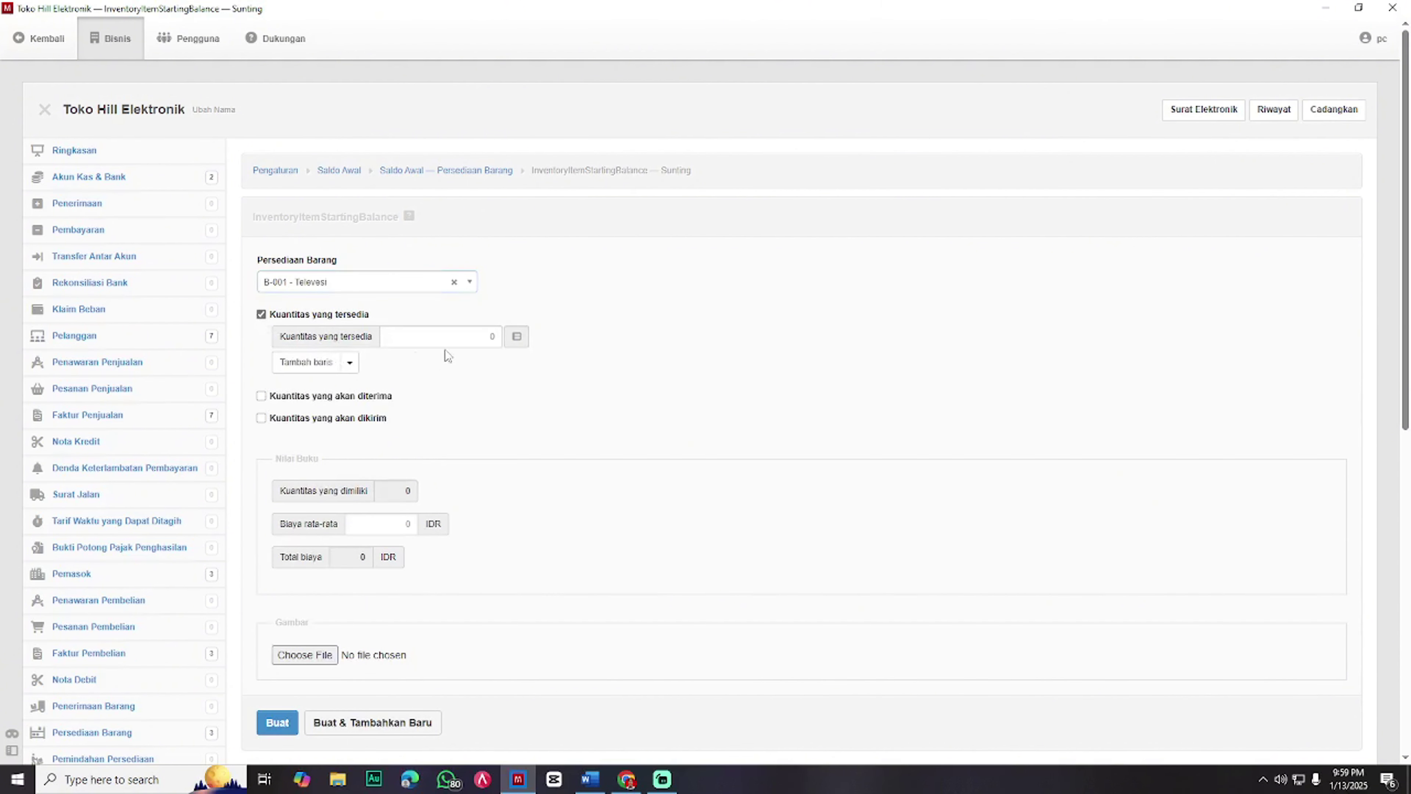
left_click(481, 338)
key("super+Left")
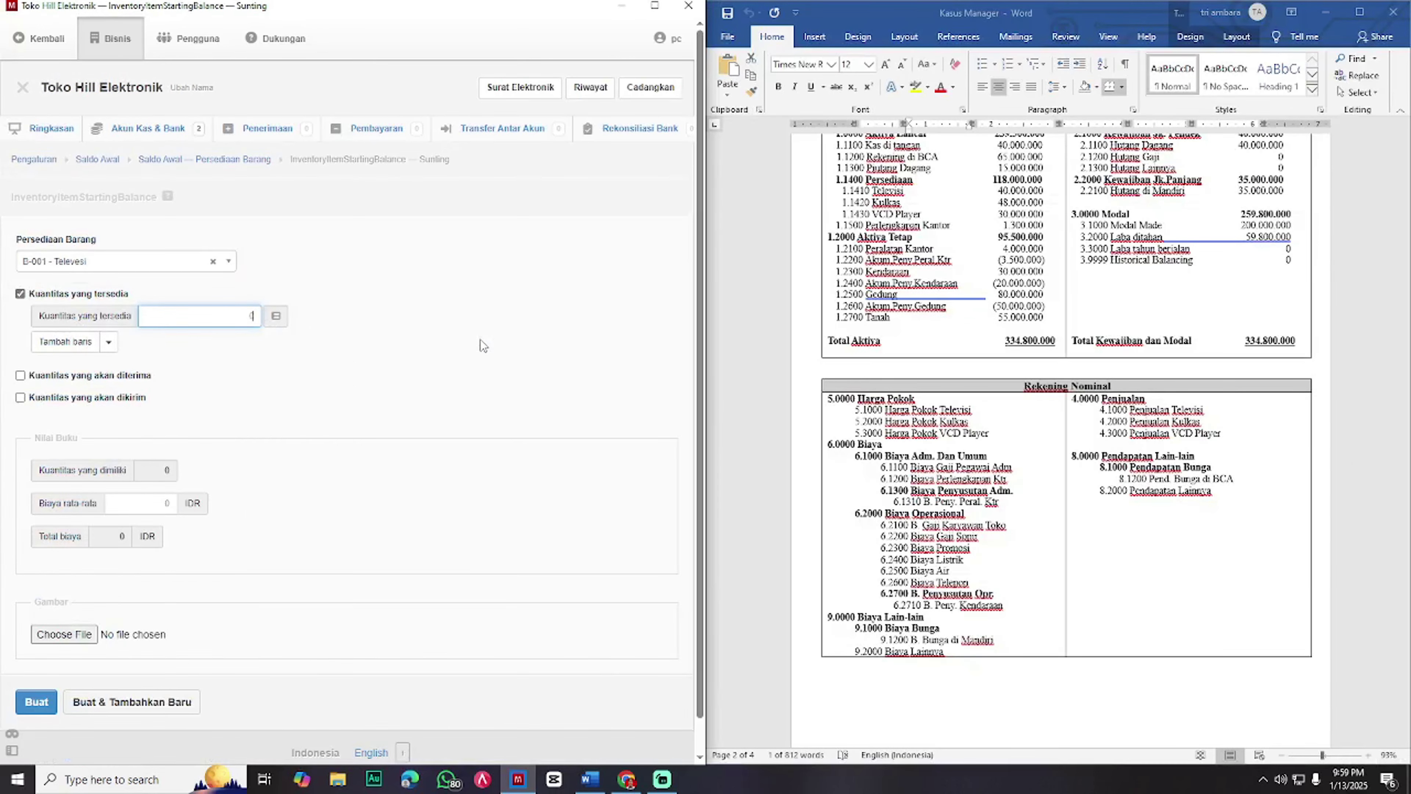
scroll(1184, 432, "down", 10)
scroll(1163, 445, "down", 1)
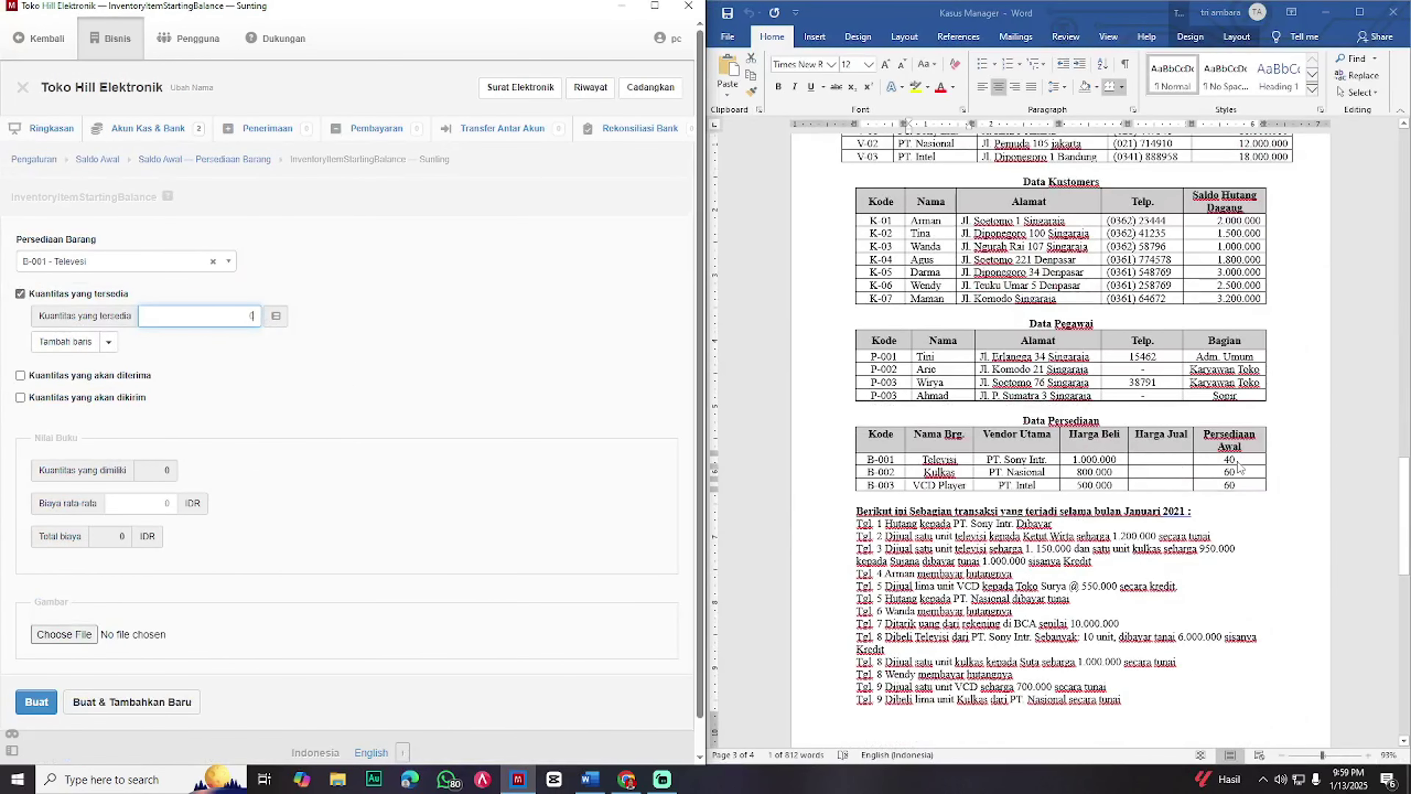
type("40")
left_click(168, 504)
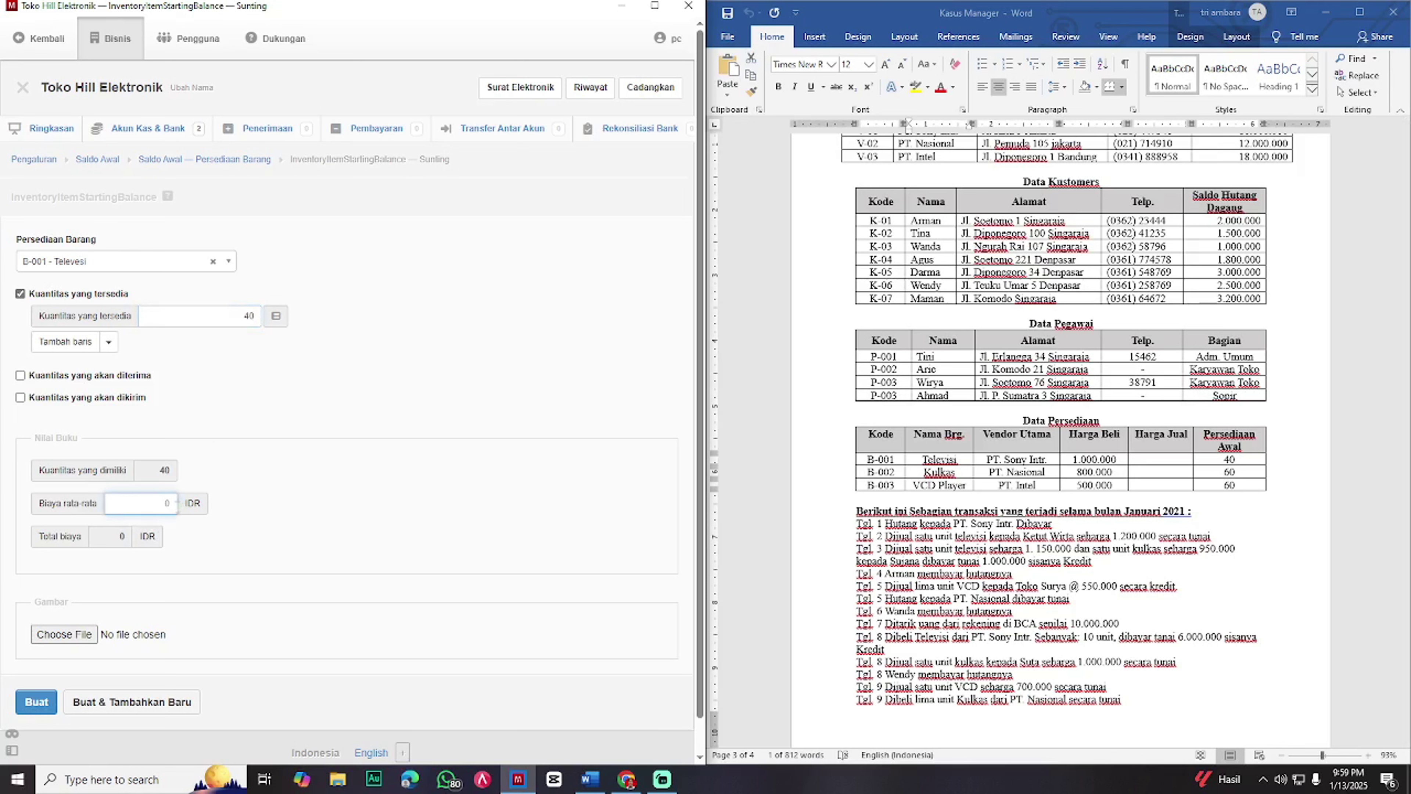
type("1000000")
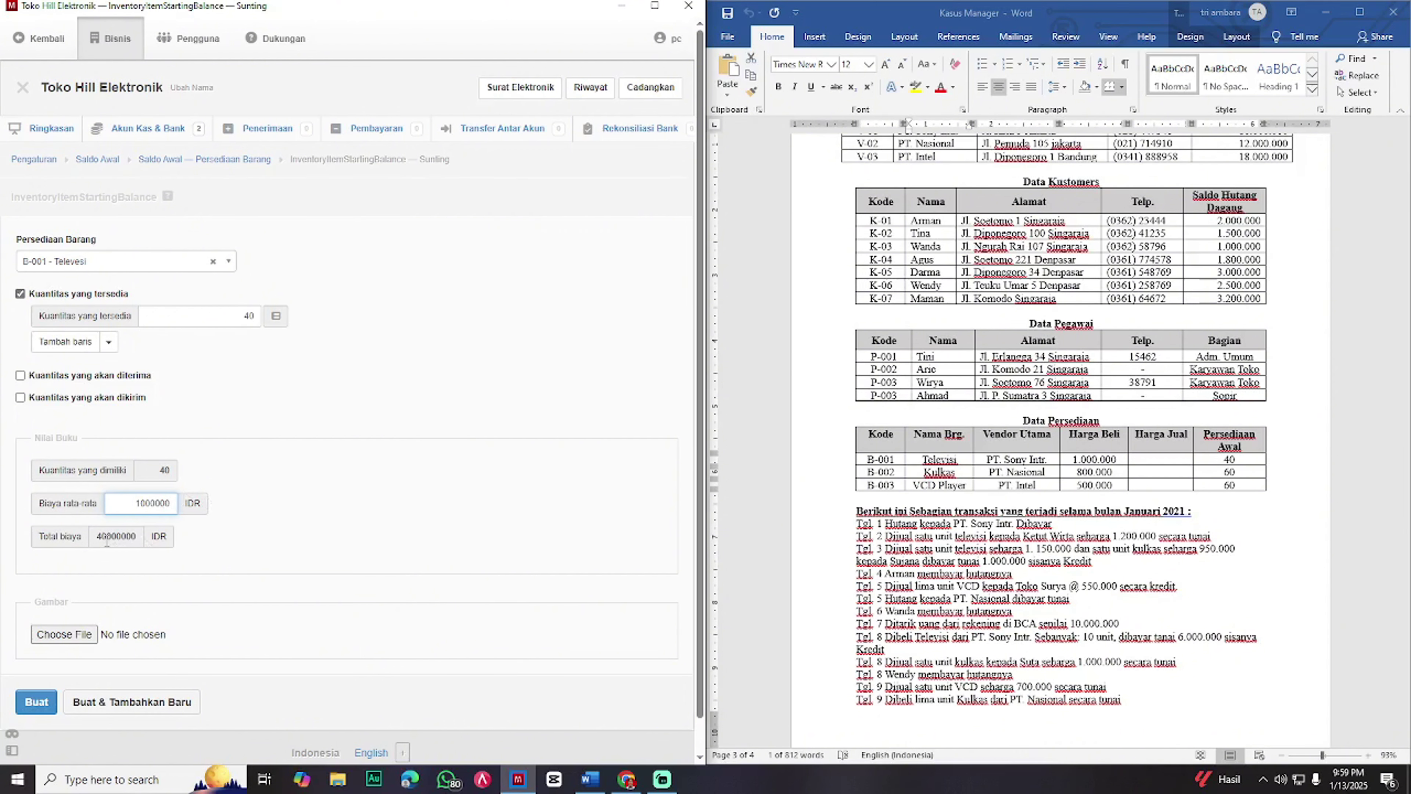
left_click(136, 702)
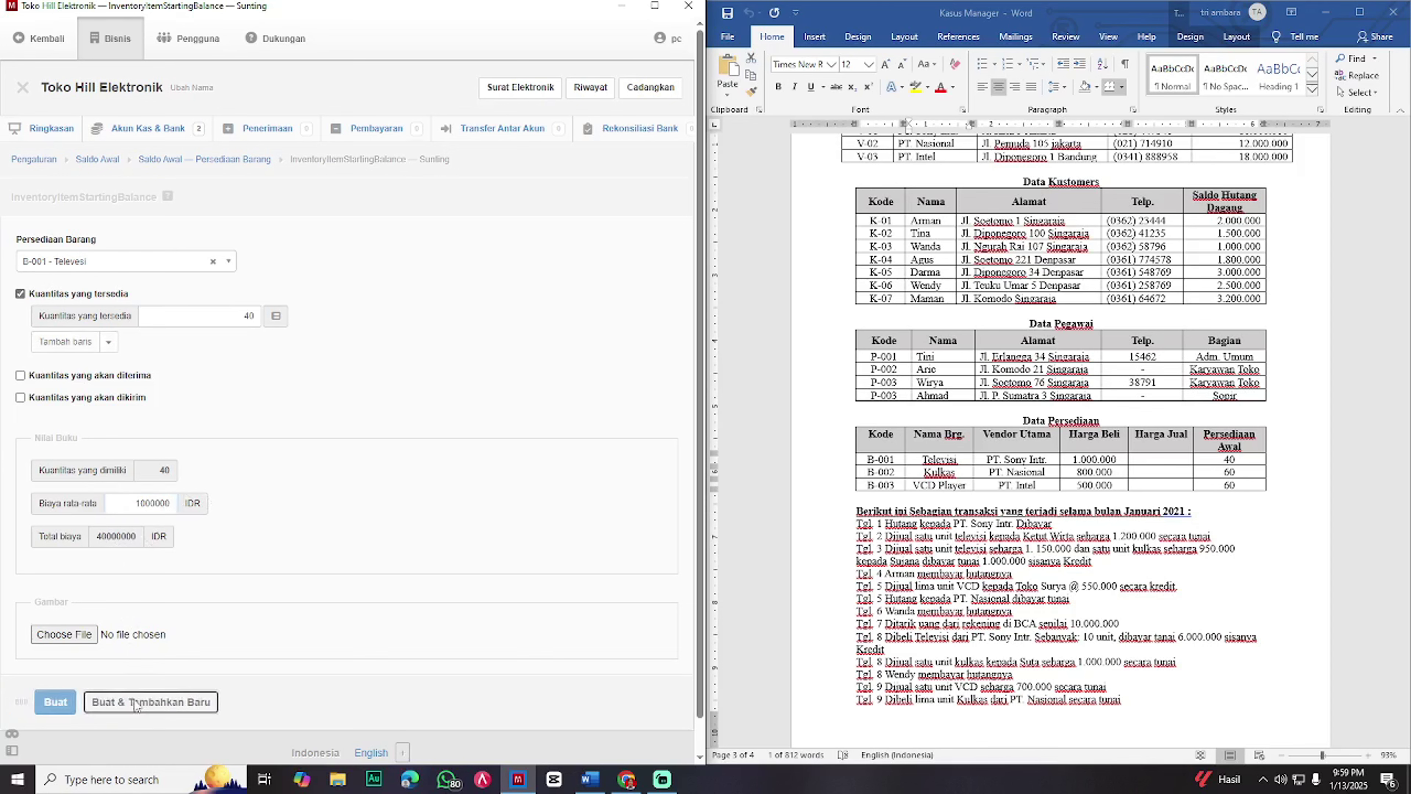
- Create the starting balance for B-002 - Kulkas with available quantity 60 and average cost 800000 IDR, and start another one
left_click(213, 271)
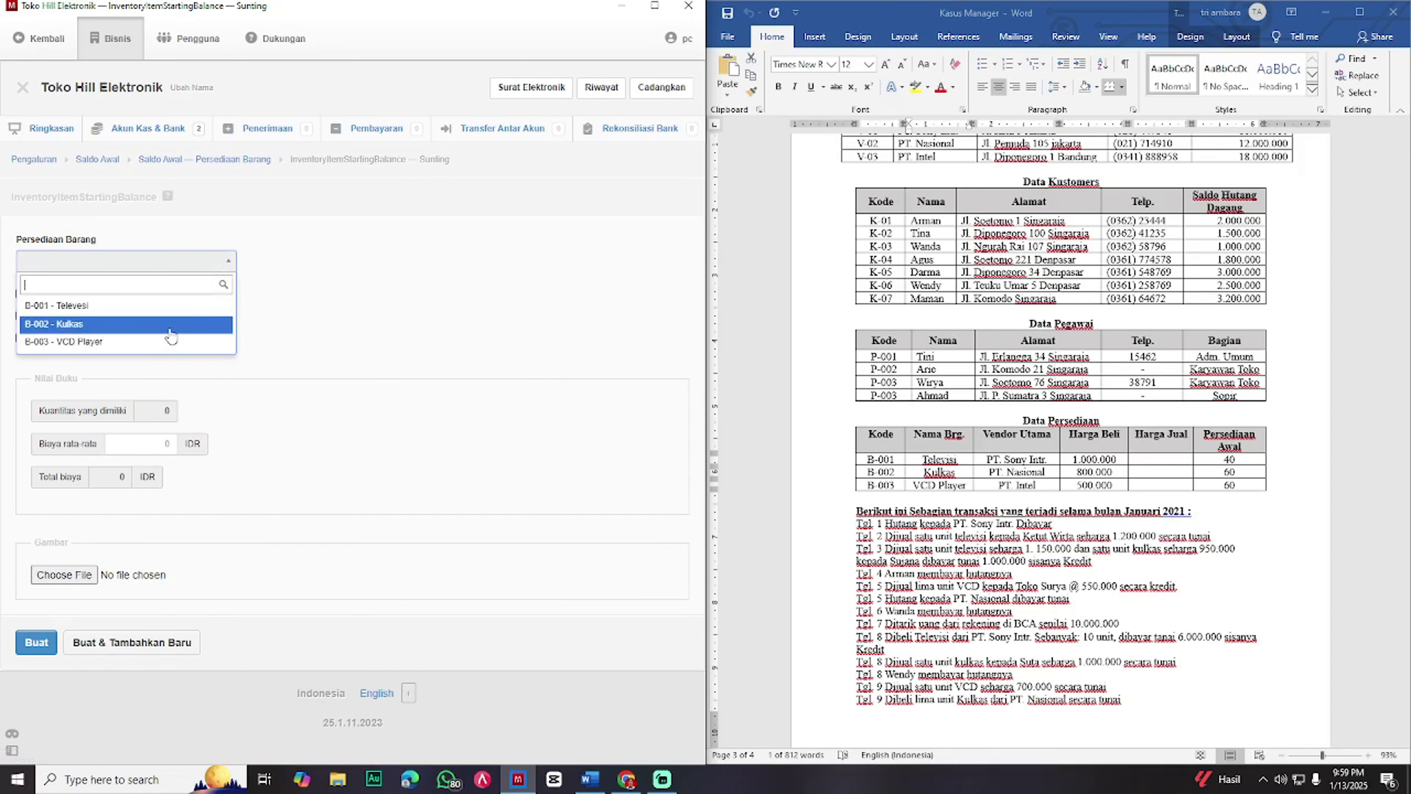
left_click(167, 322)
left_click(20, 293)
left_click(199, 316)
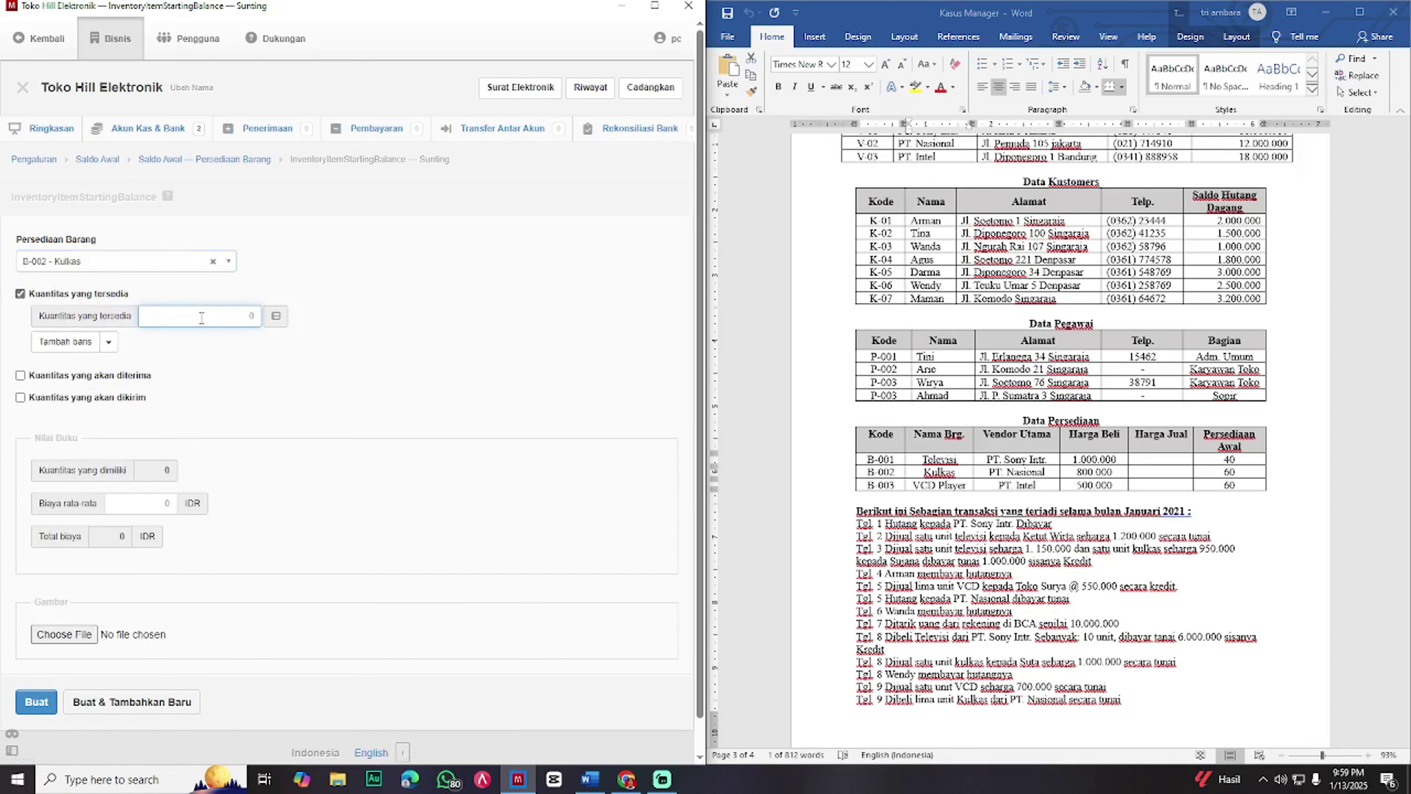
type("60")
left_click(161, 503)
type("80")
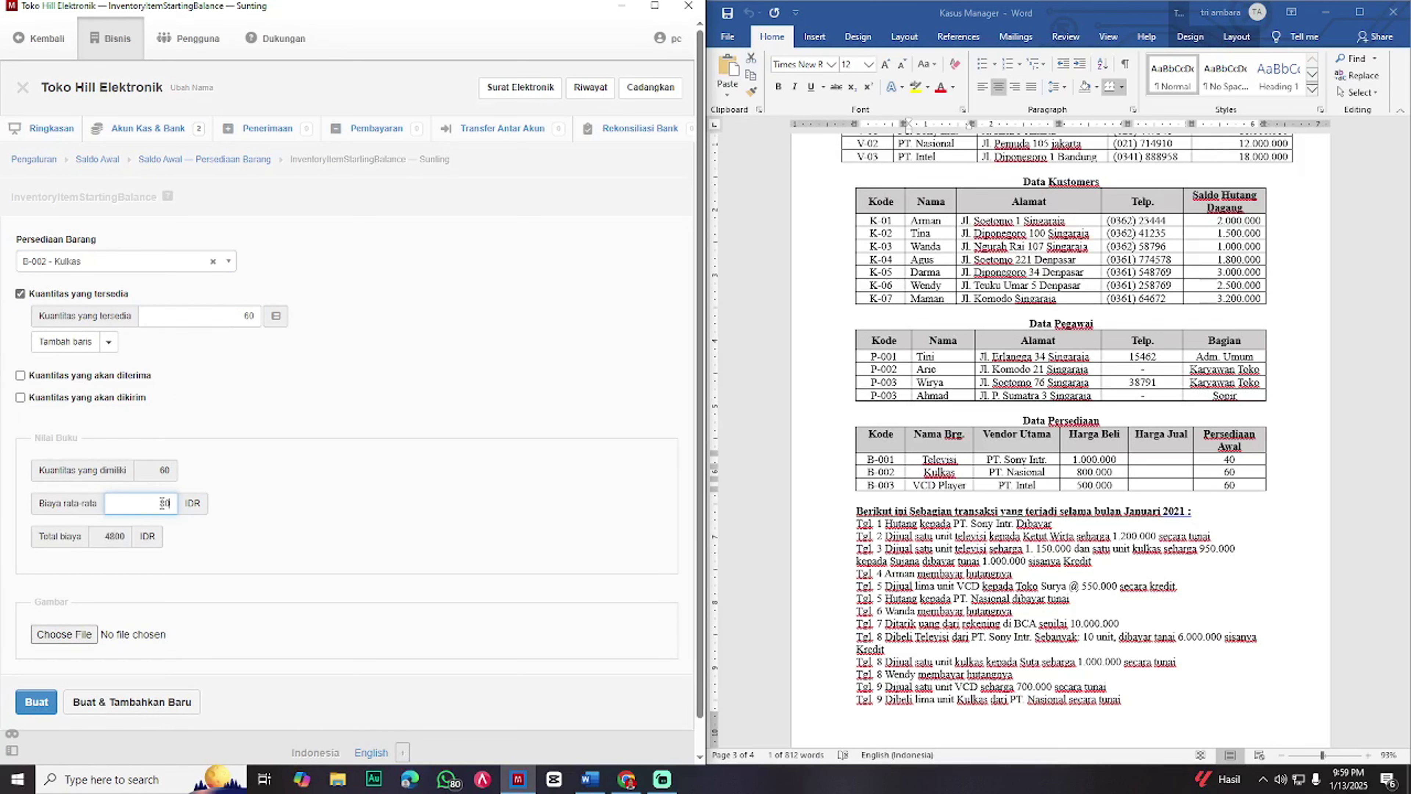
type("0000")
left_click(162, 703)
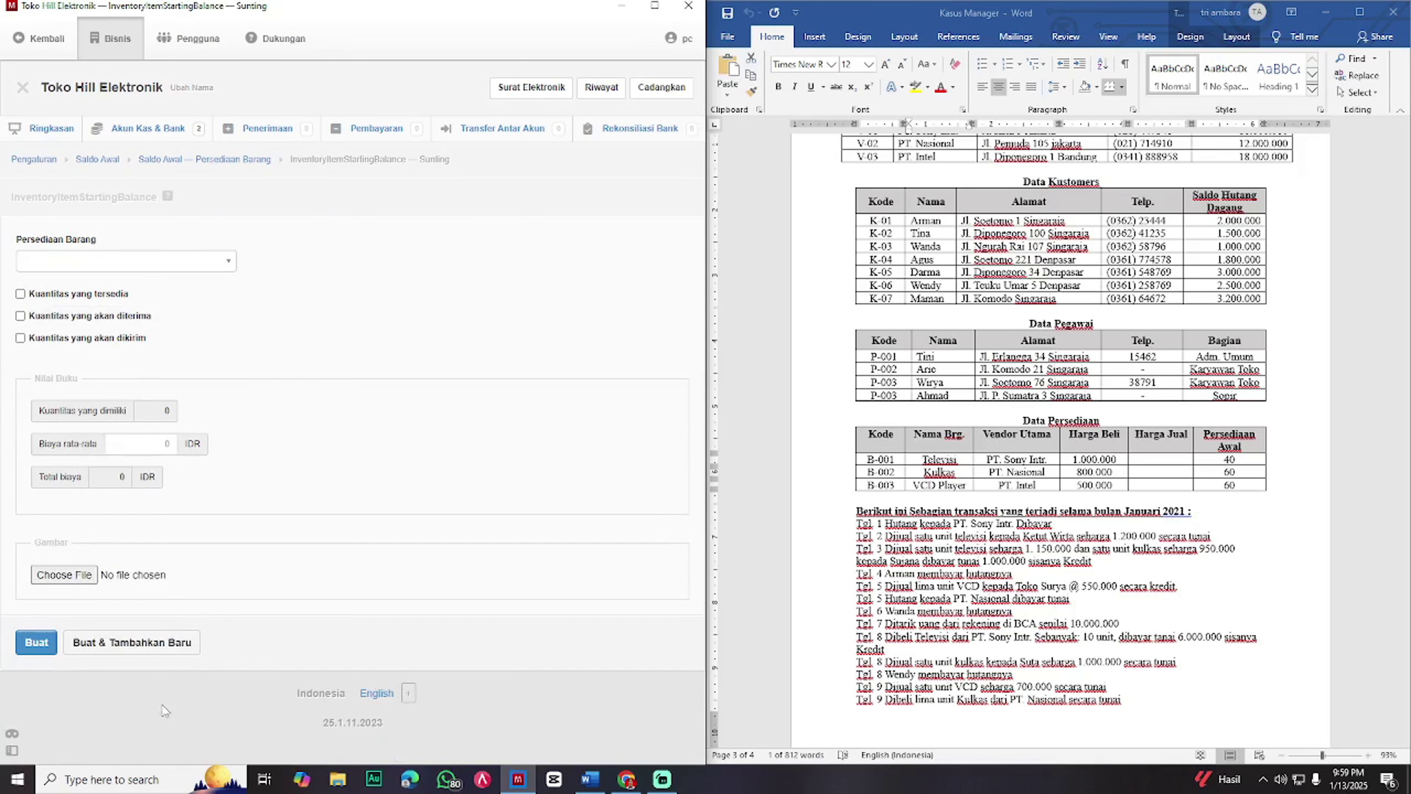
- Create the starting balance for B-003 - VCD Player with available quantity 60 and average cost 500000 IDR
left_click(164, 265)
left_click(139, 345)
left_click(53, 295)
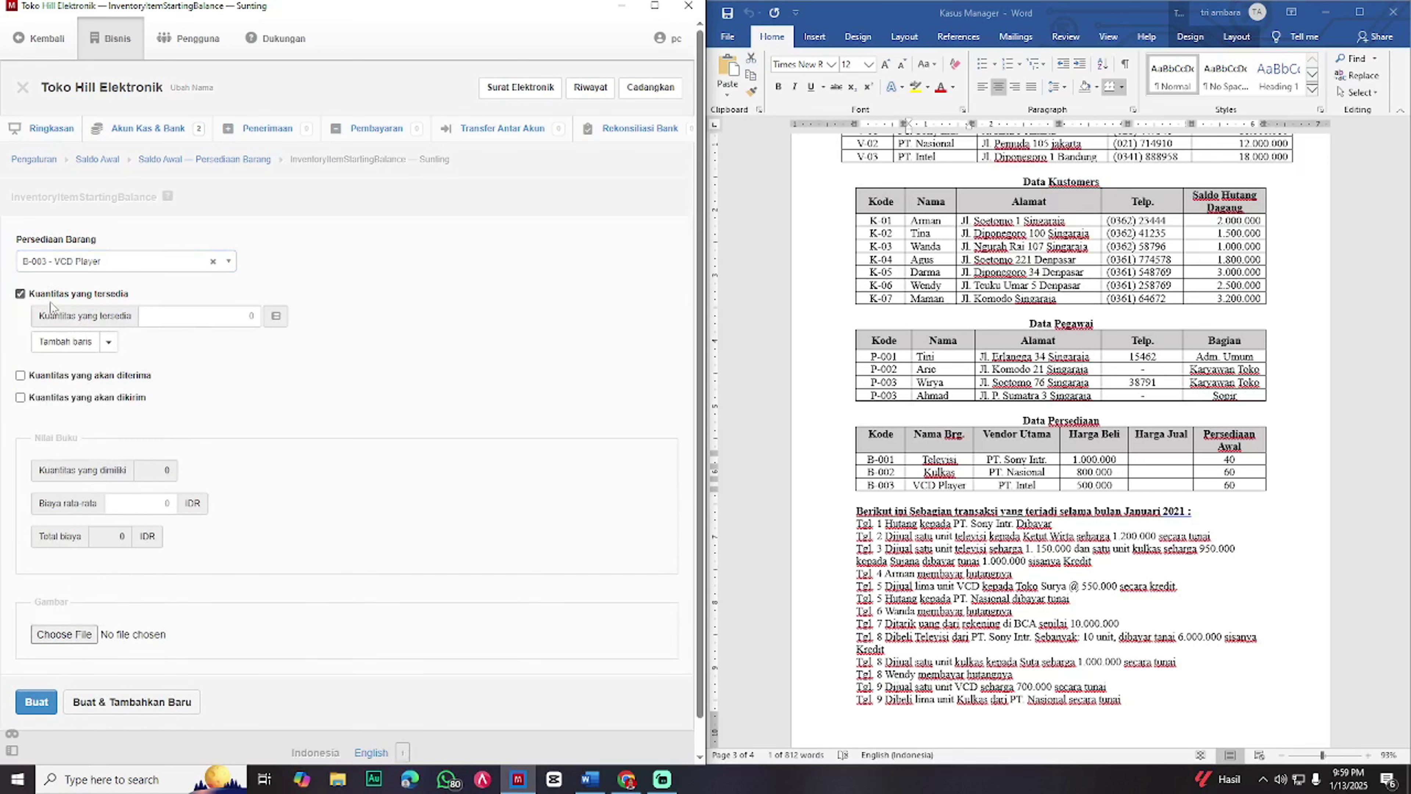
left_click(227, 320)
type("60")
left_click(161, 503)
type("500000")
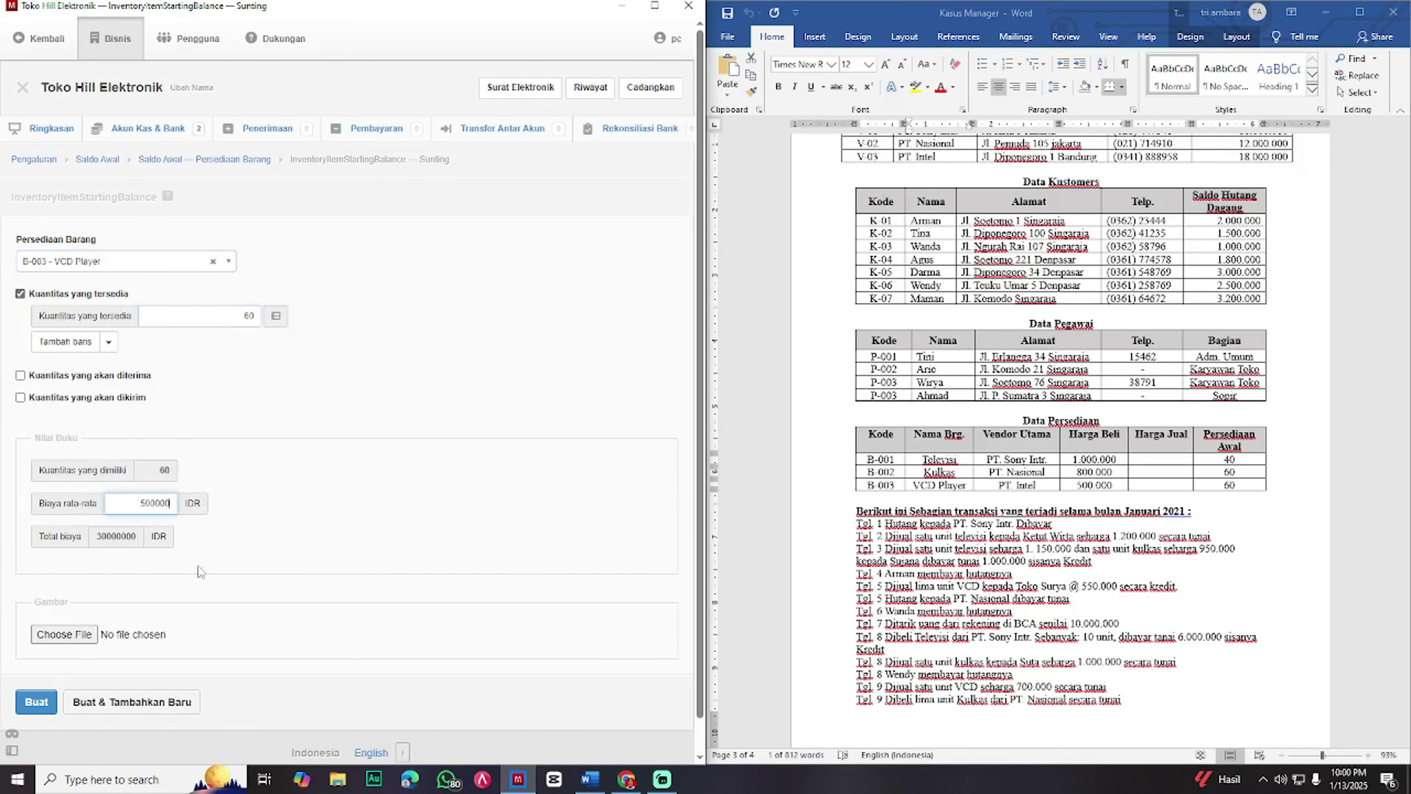
left_click(36, 702)
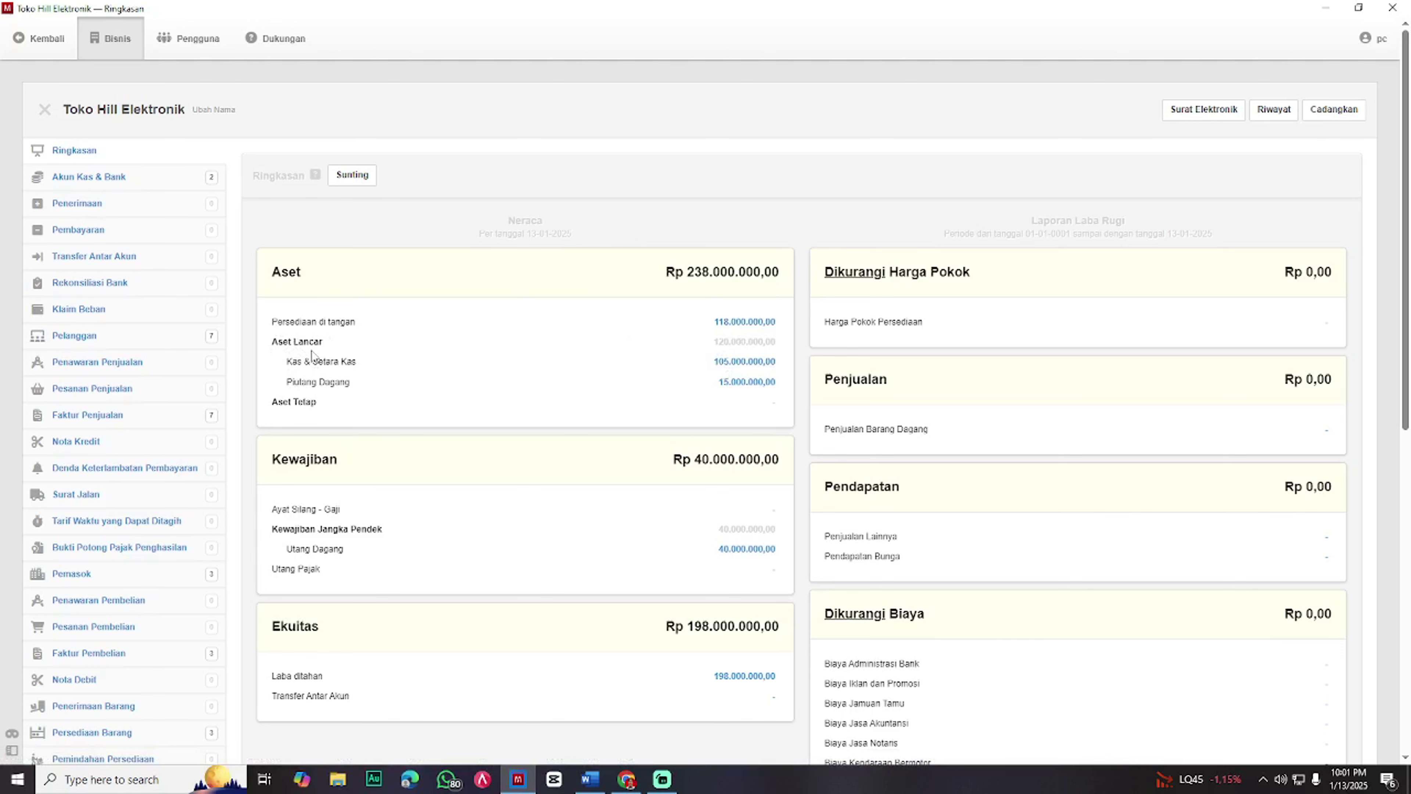
- Open the Bagan Akun settings beside the Word document and consult the document's Neraca table
scroll(151, 627, "down", 10)
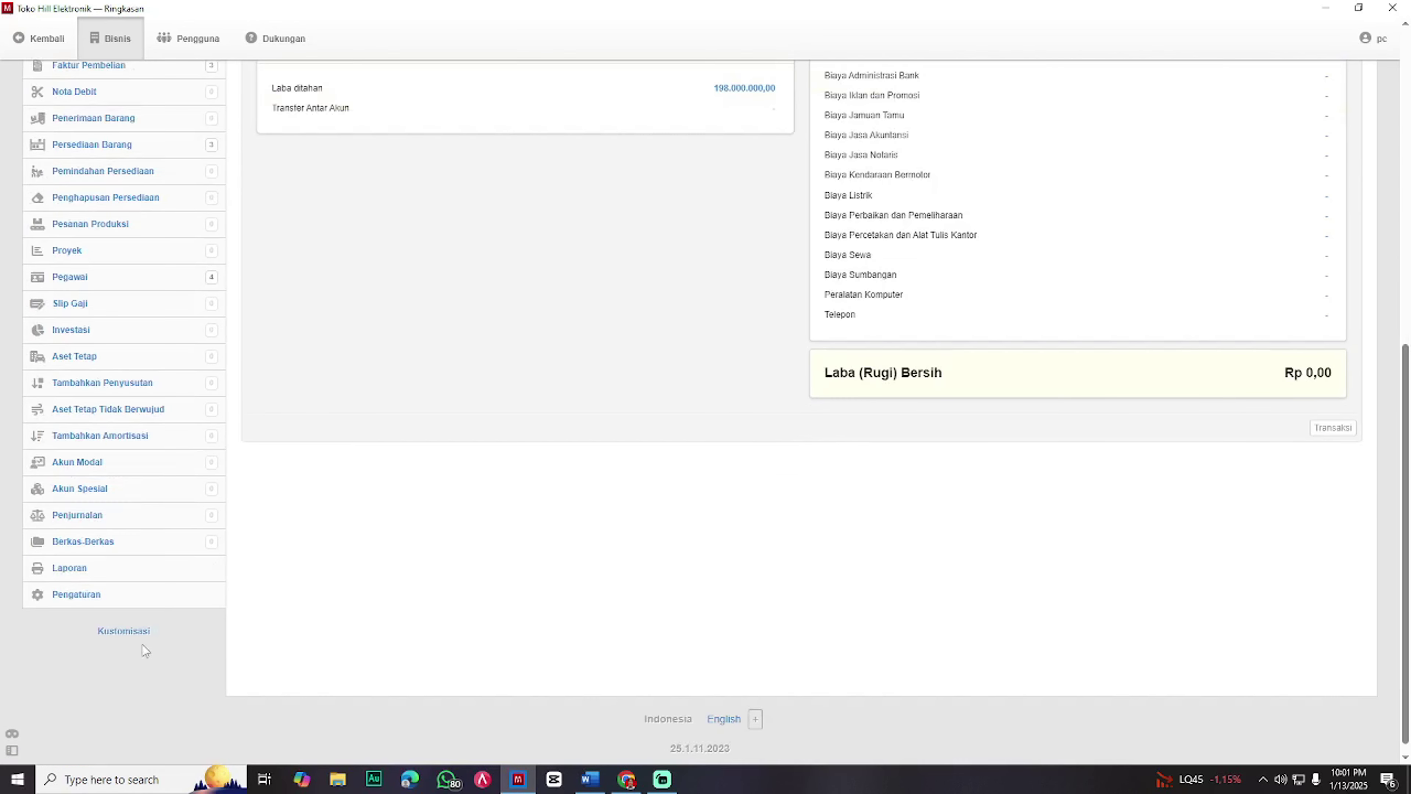
left_click(126, 597)
left_click(330, 233)
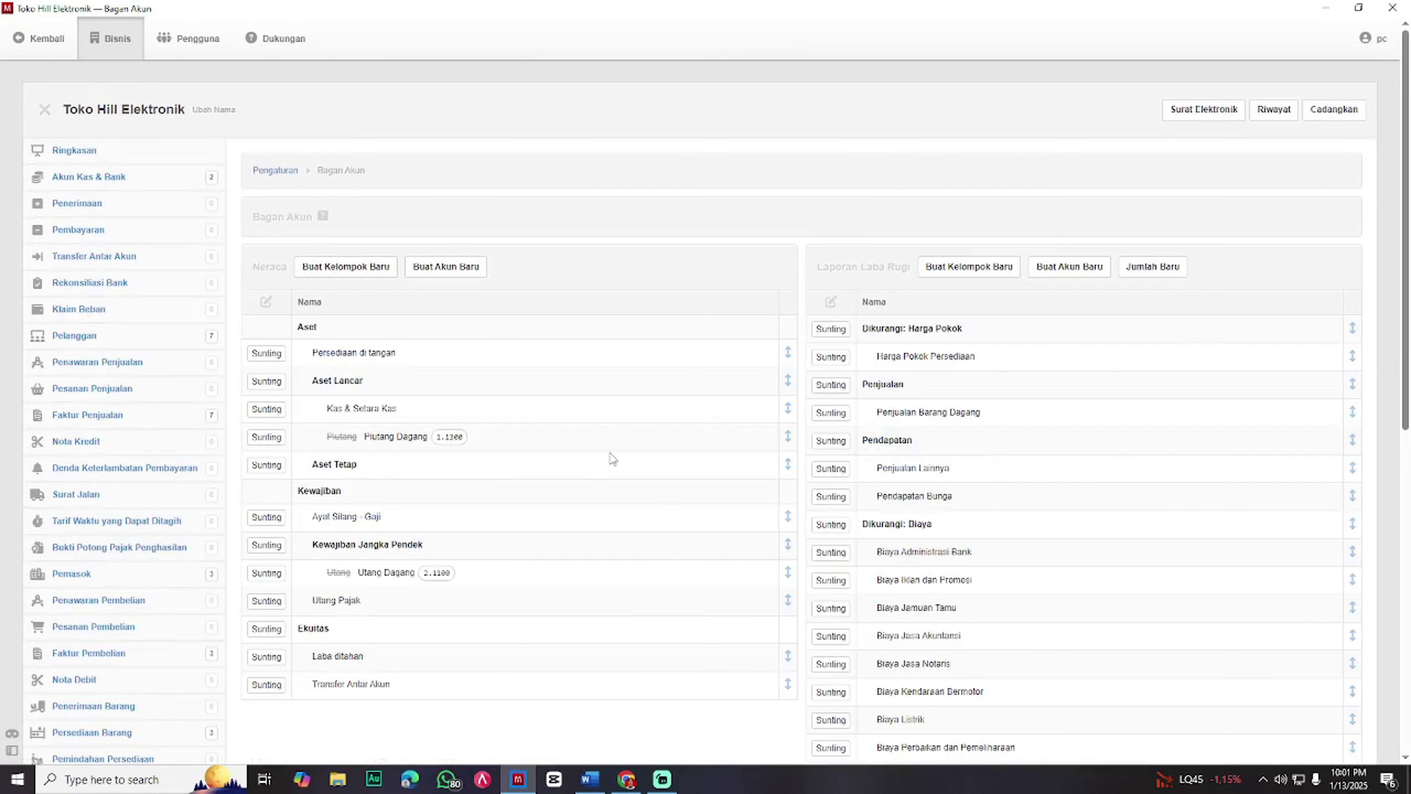
key("super+Left")
scroll(1007, 372, "up", 10)
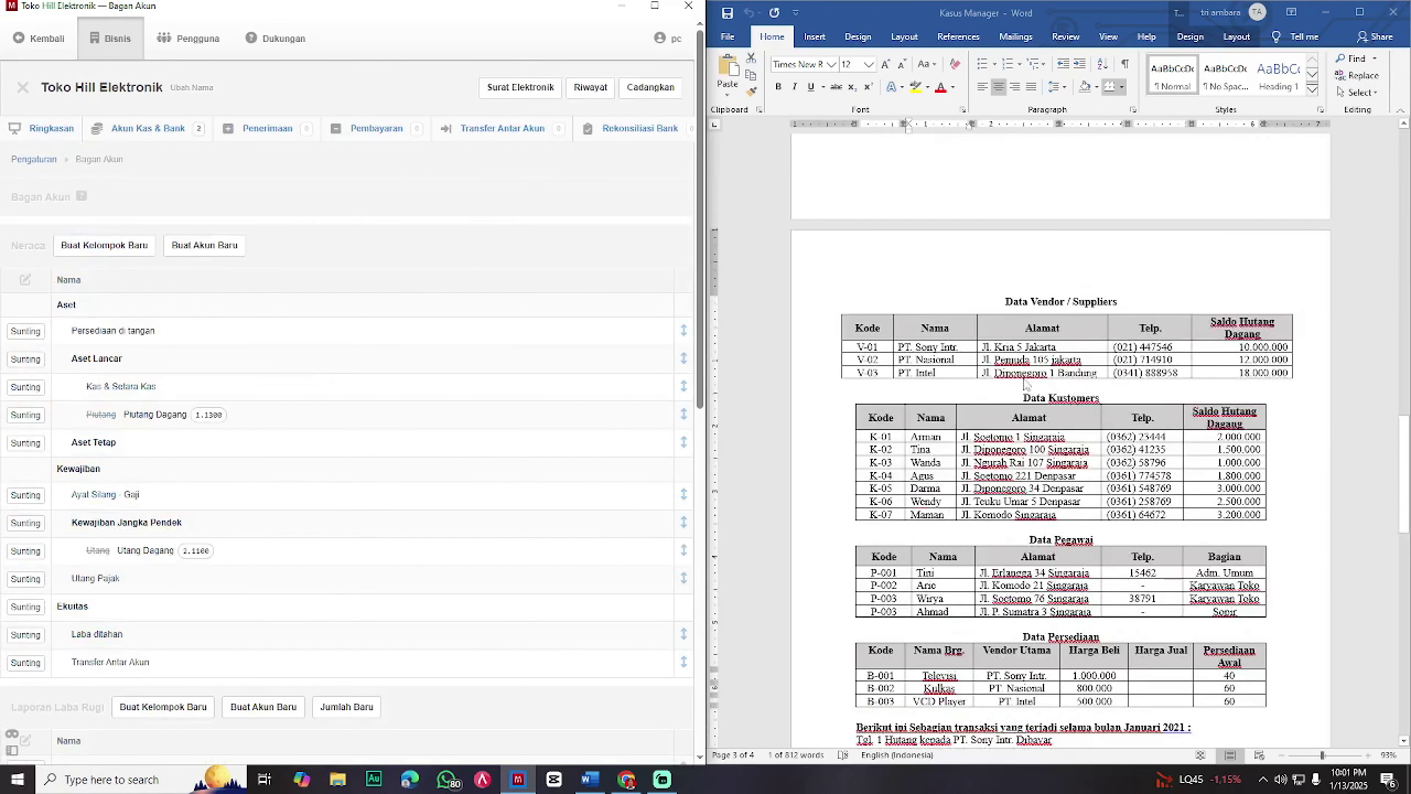
scroll(1006, 372, "up", 5)
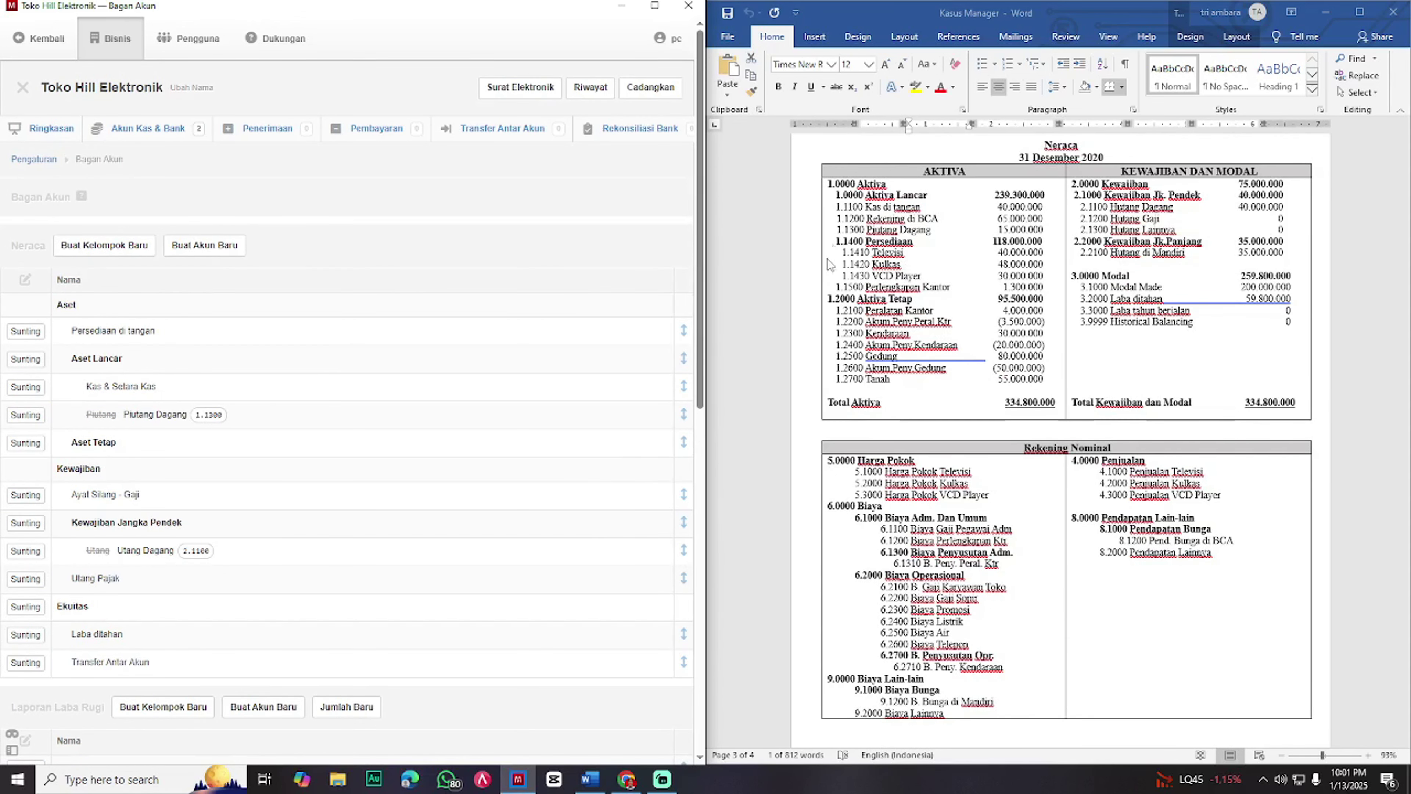
- Rename the Persediaan di tangan account as Persediaan Barang, assign it to the Aset Lancar group and update it
left_click(25, 332)
left_click(154, 260)
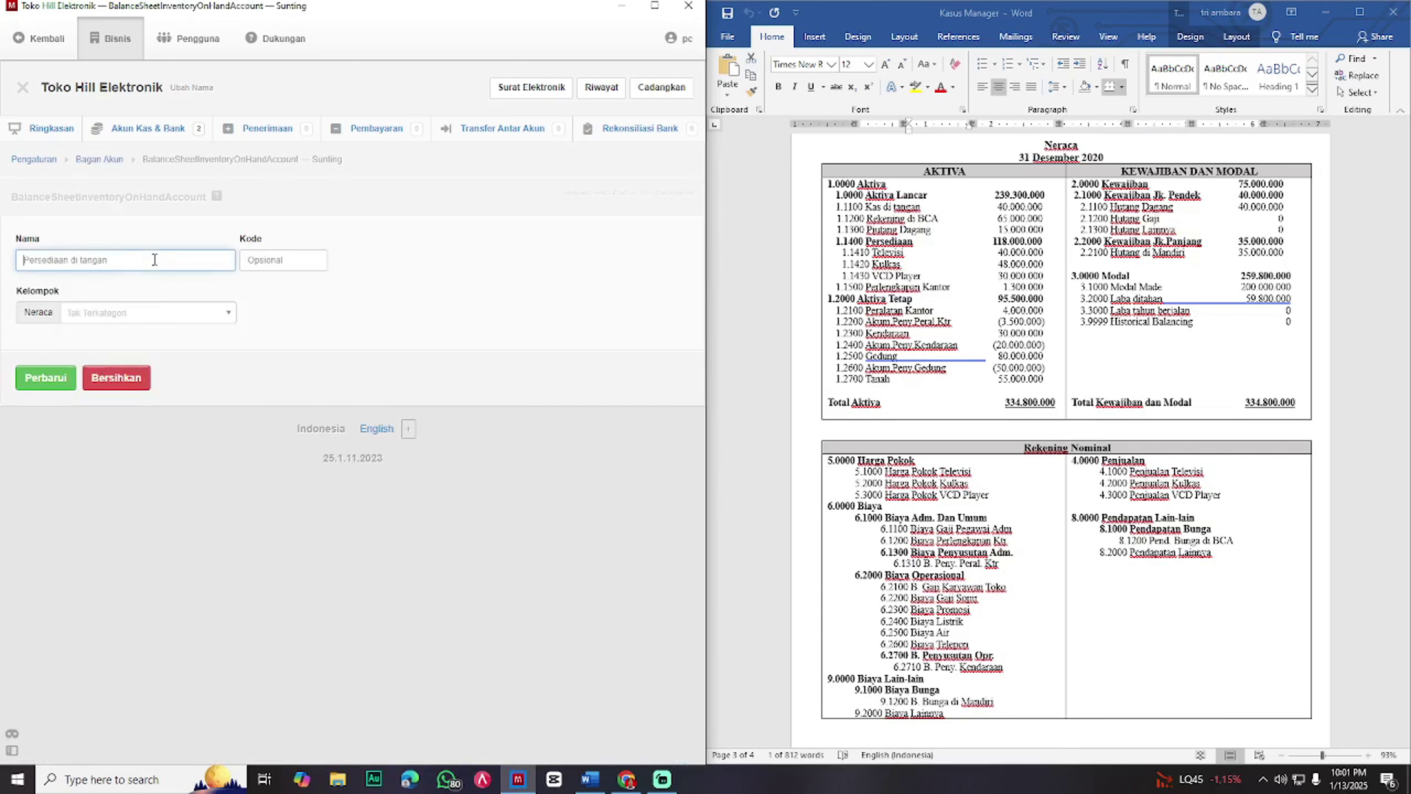
type("P")
type("ersediaan Barang")
left_click(163, 325)
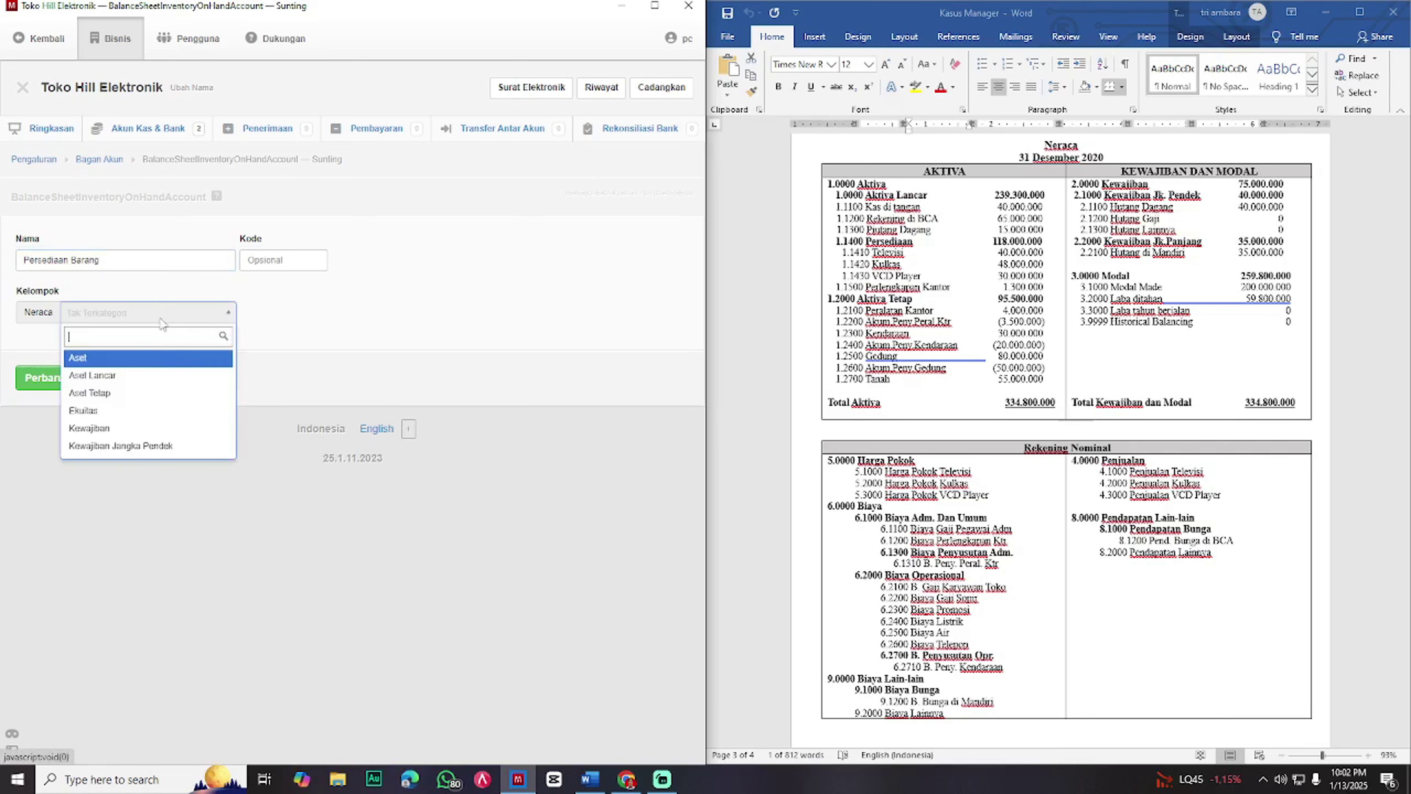
left_click(156, 378)
left_click(65, 381)
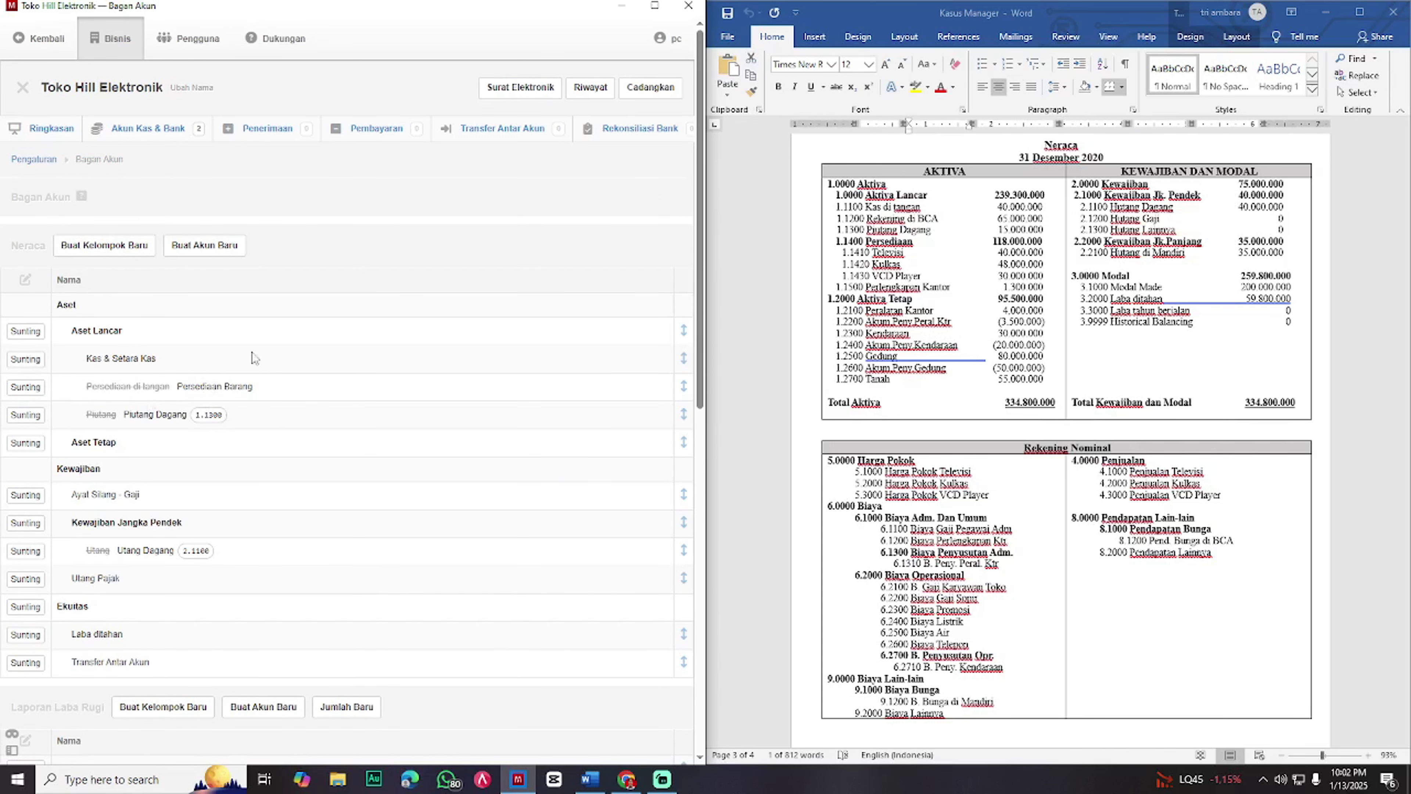
- Maximize the Manager window and review the Neraca and Laporan Laba Rugi figures in Ringkasan
left_click(655, 7)
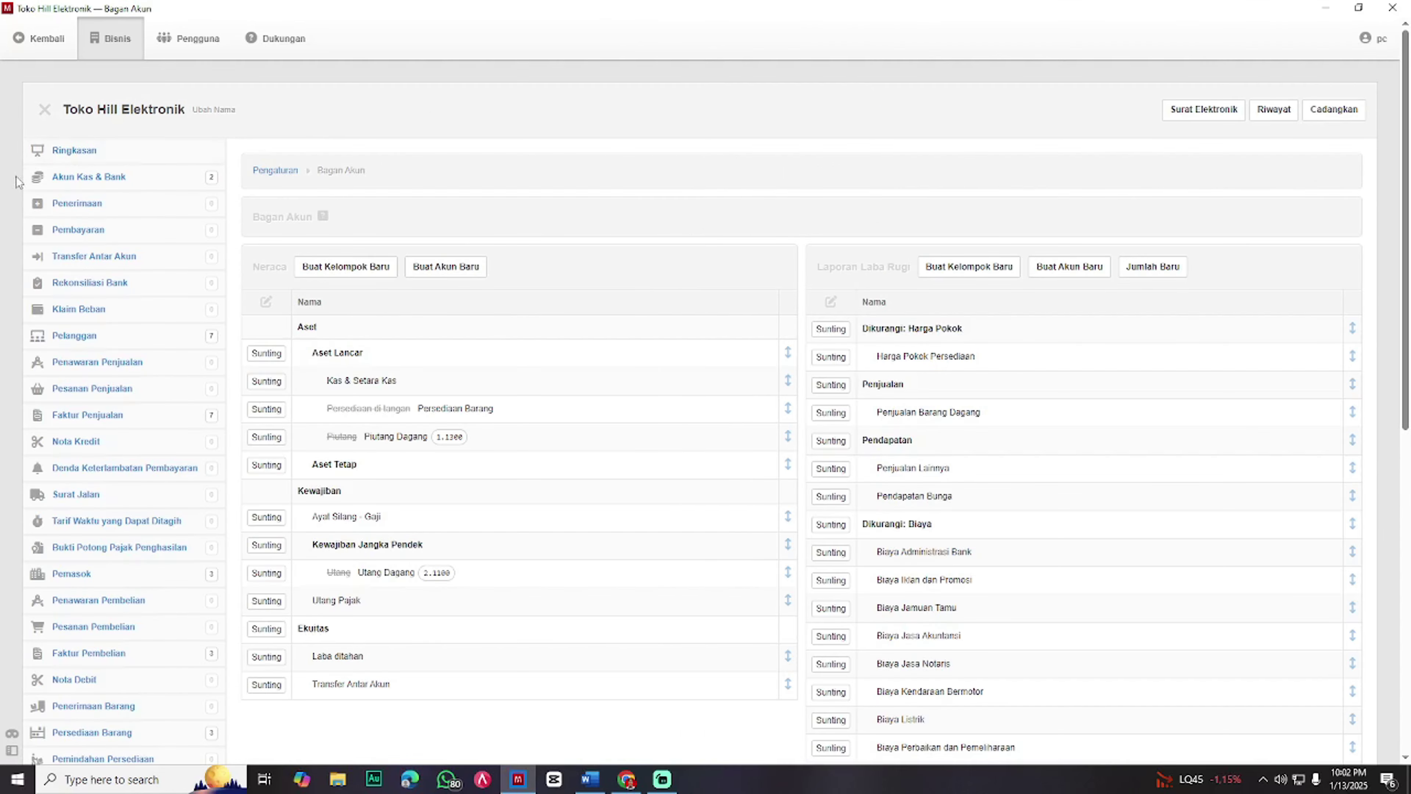
left_click(83, 152)
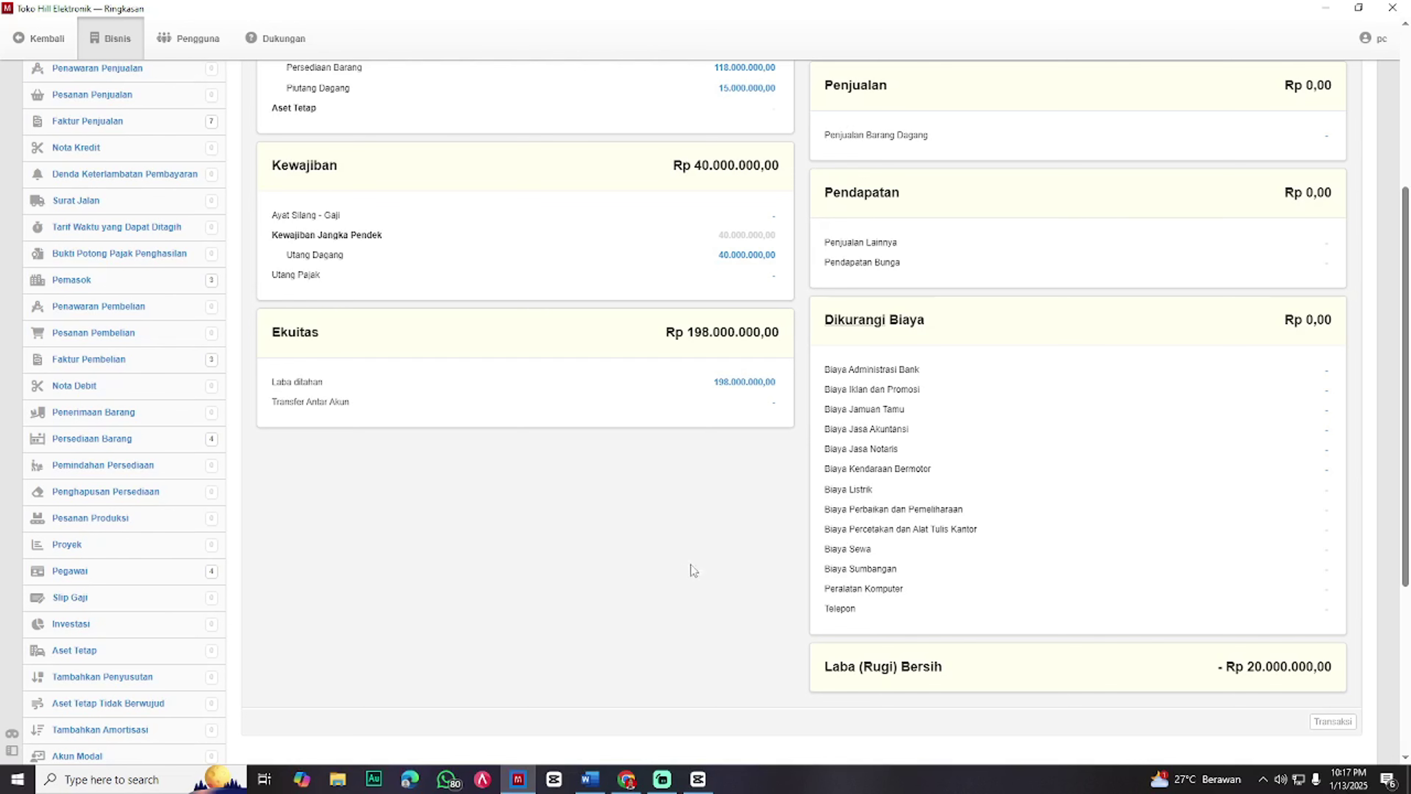
scroll(110, 504, "down", 5)
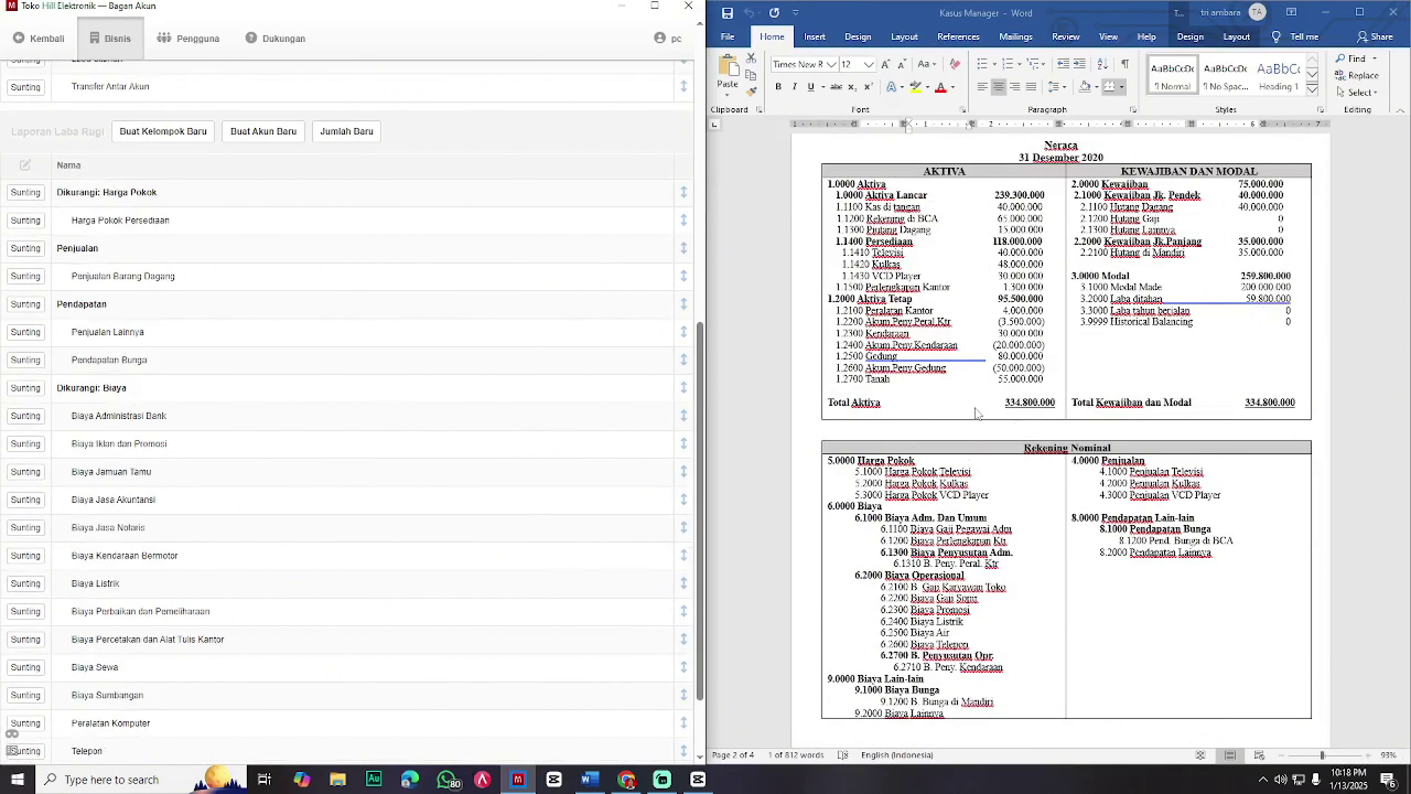
- Create a profit-and-loss group named Biaya Adm. Dan Umum, copied from the Word document, as a subgroup of Biaya
scroll(952, 508, "down", 2)
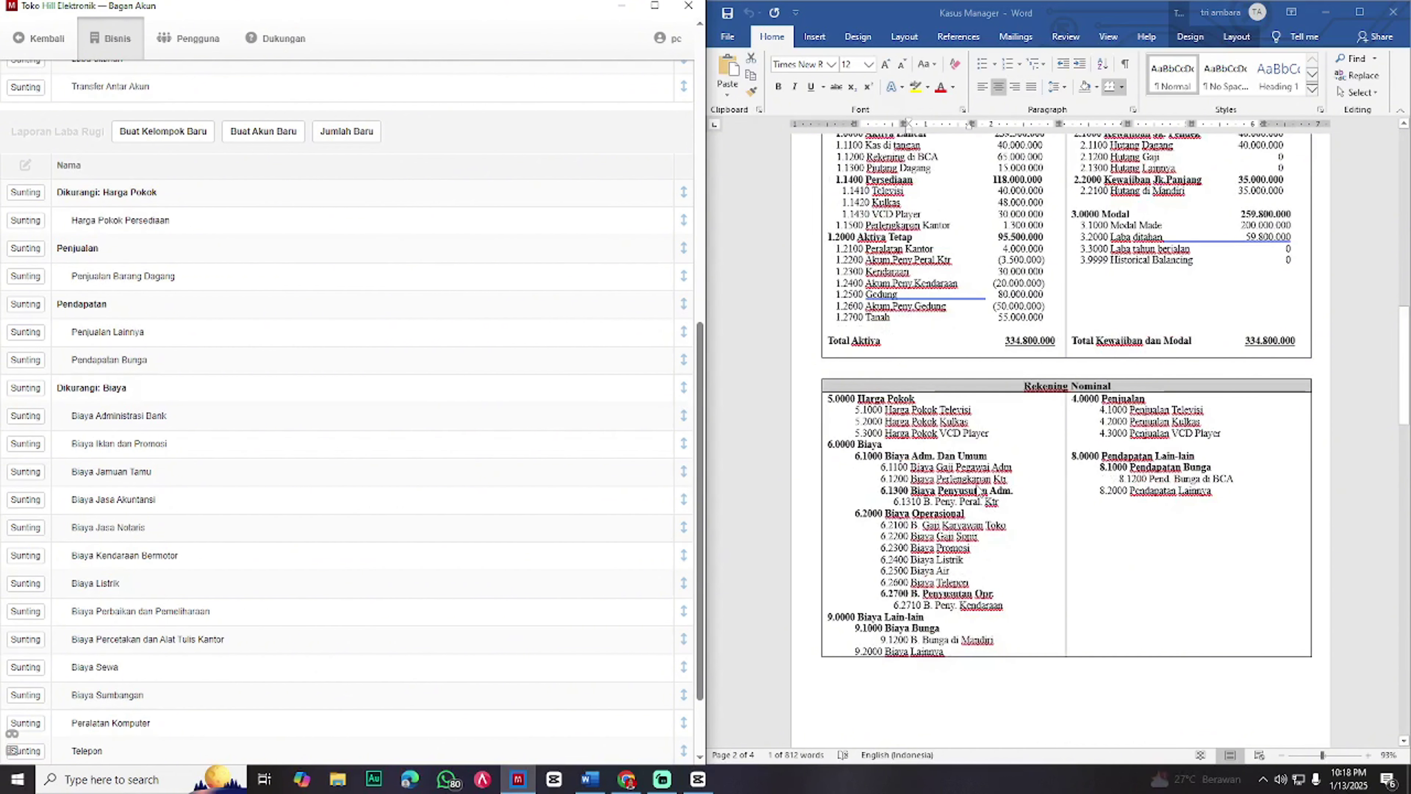
left_click(994, 455)
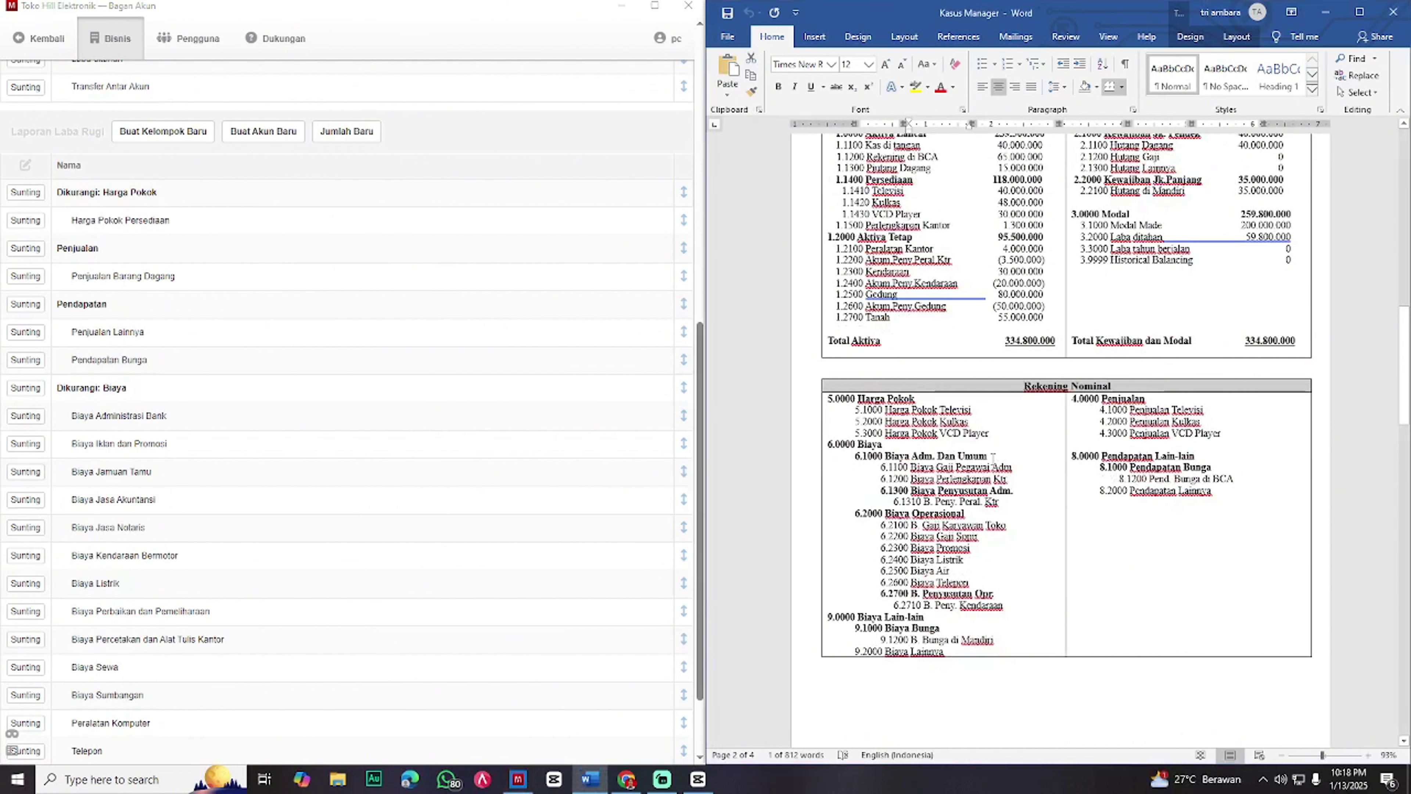
left_click(885, 455, "shift")
key("ctrl+c")
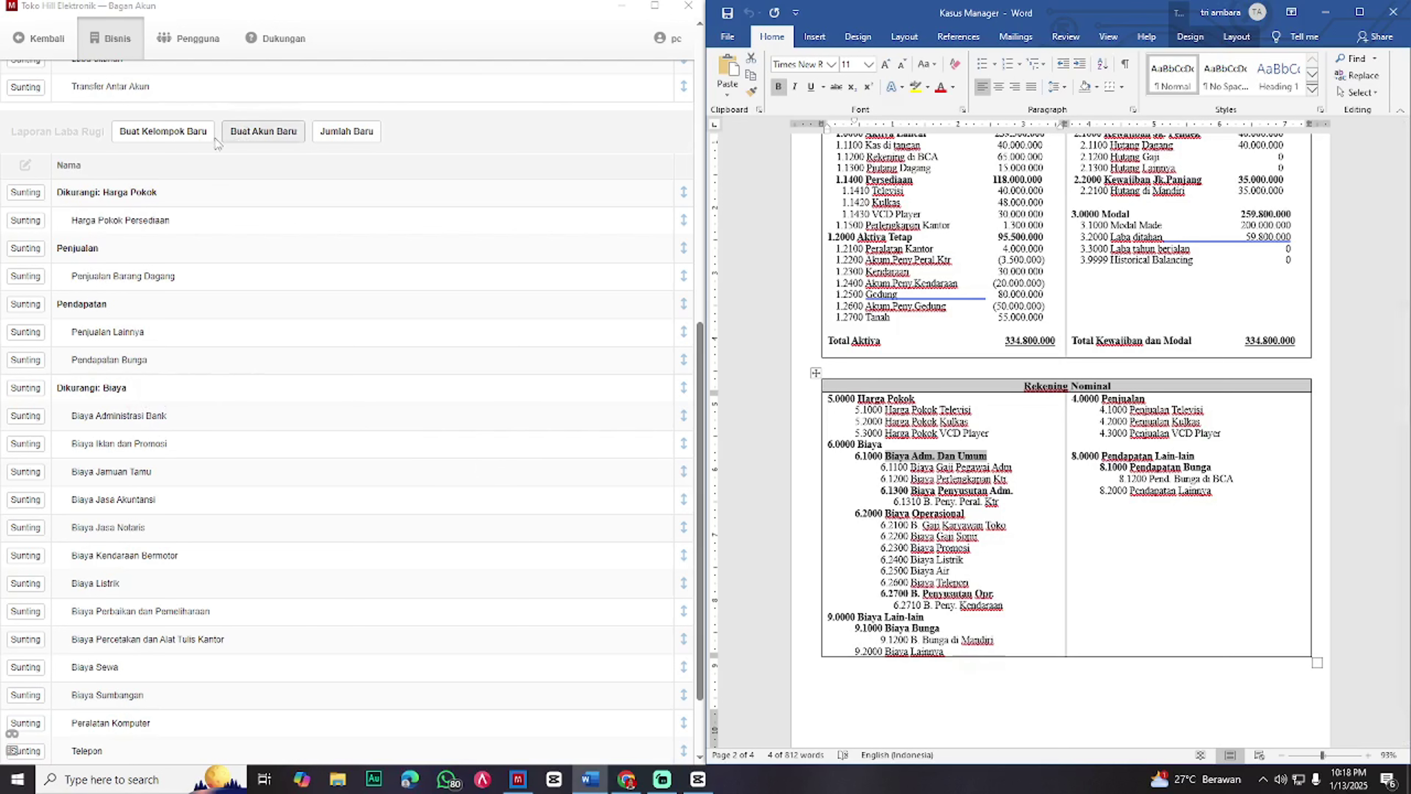
left_click(181, 136)
left_click(173, 258)
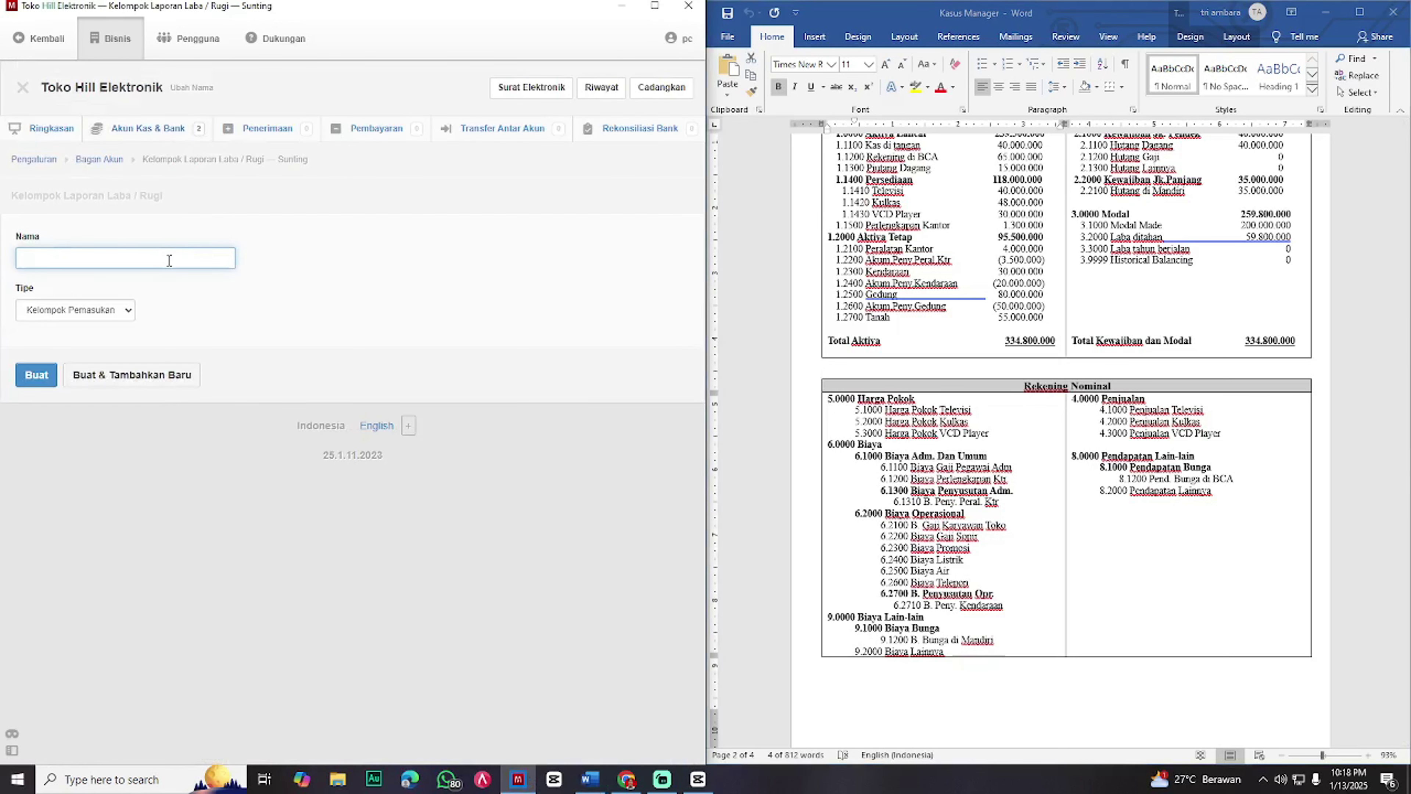
key("ctrl+v")
left_click(103, 310)
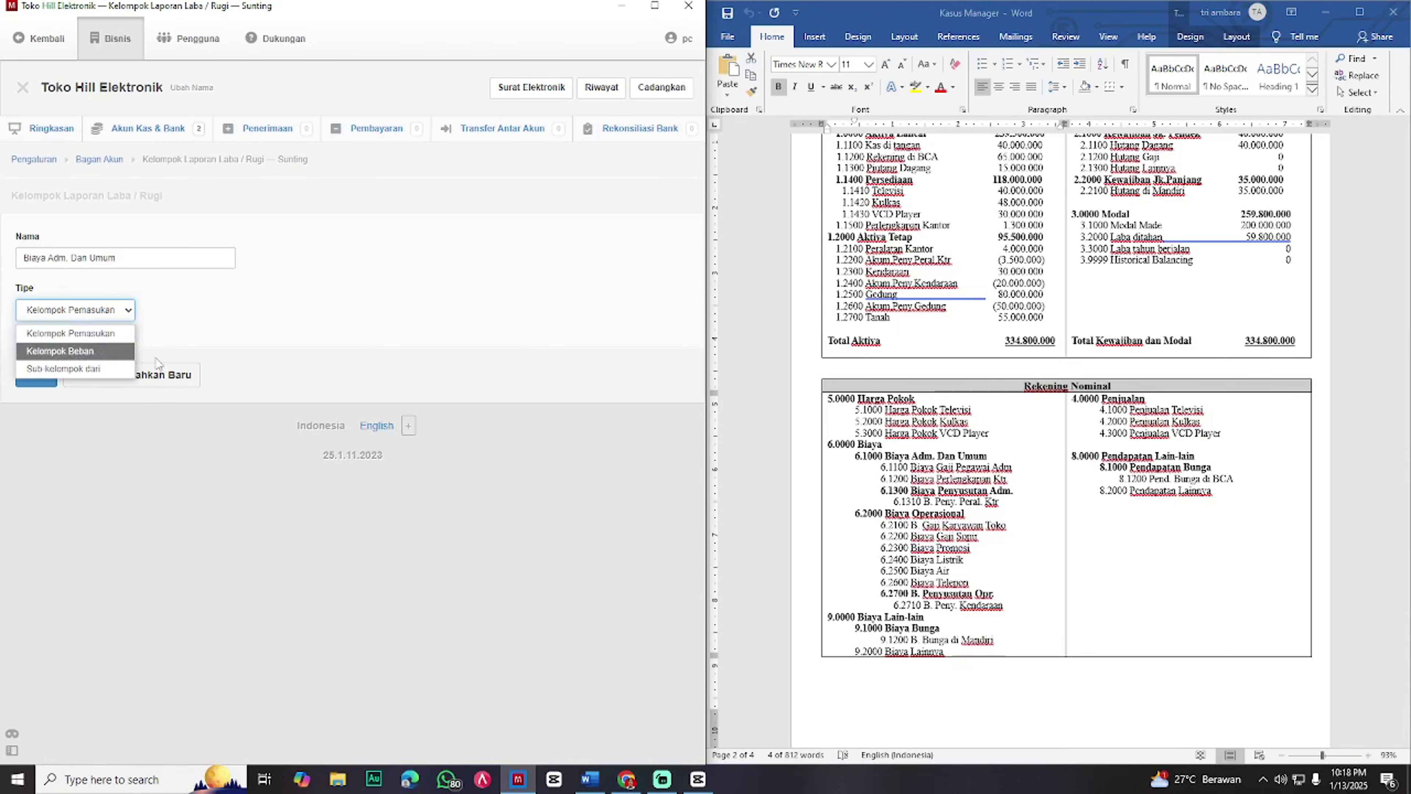
left_click(107, 370)
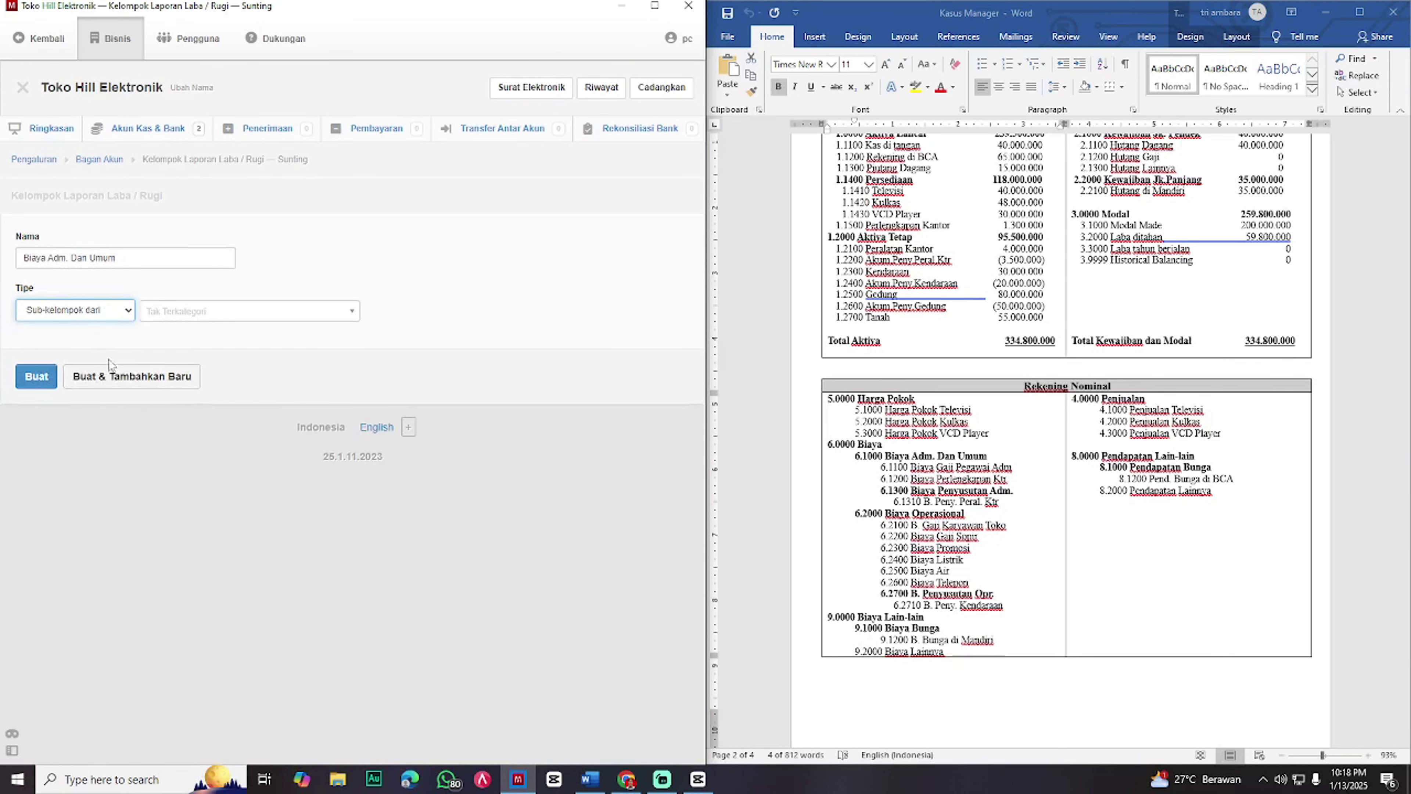
left_click(185, 314)
left_click(167, 356)
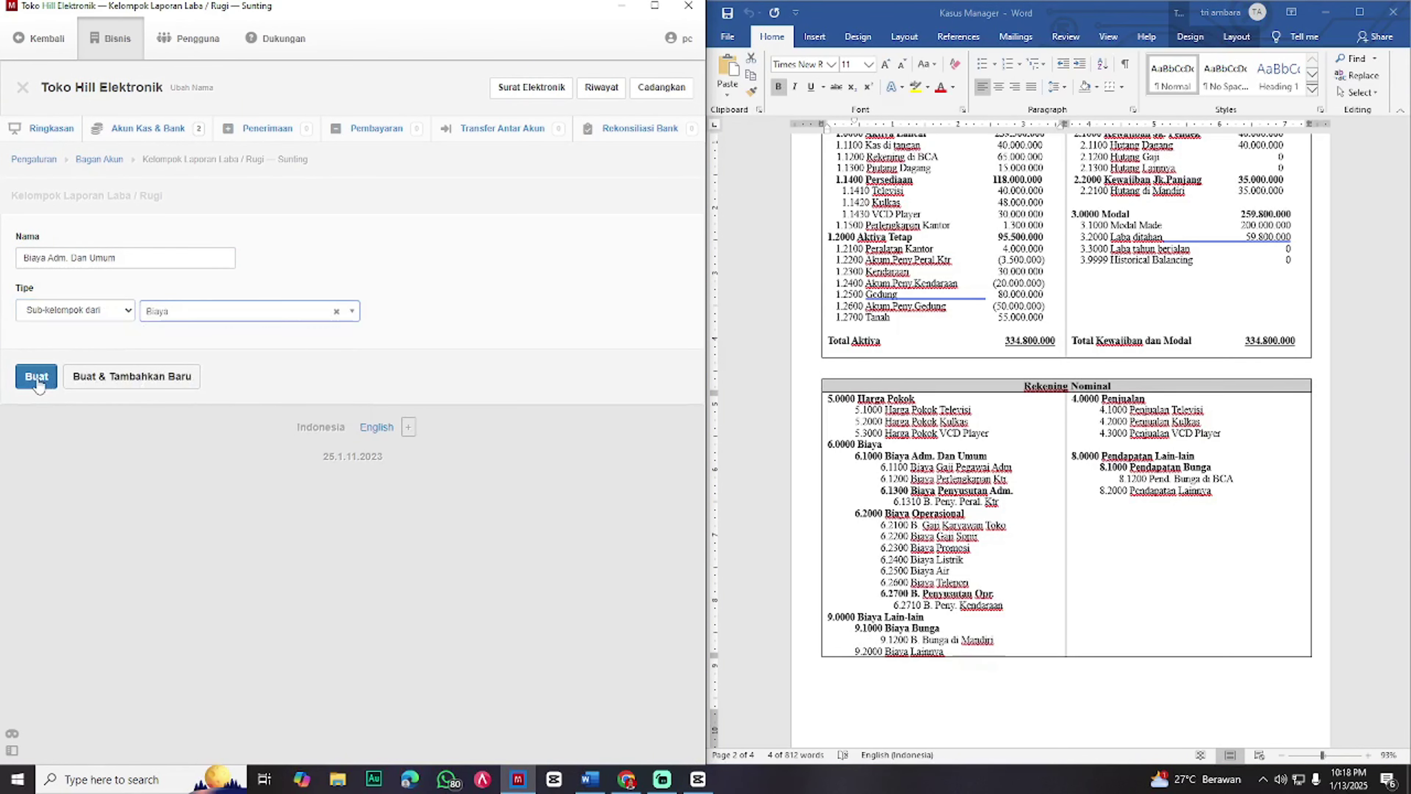
left_click(126, 377)
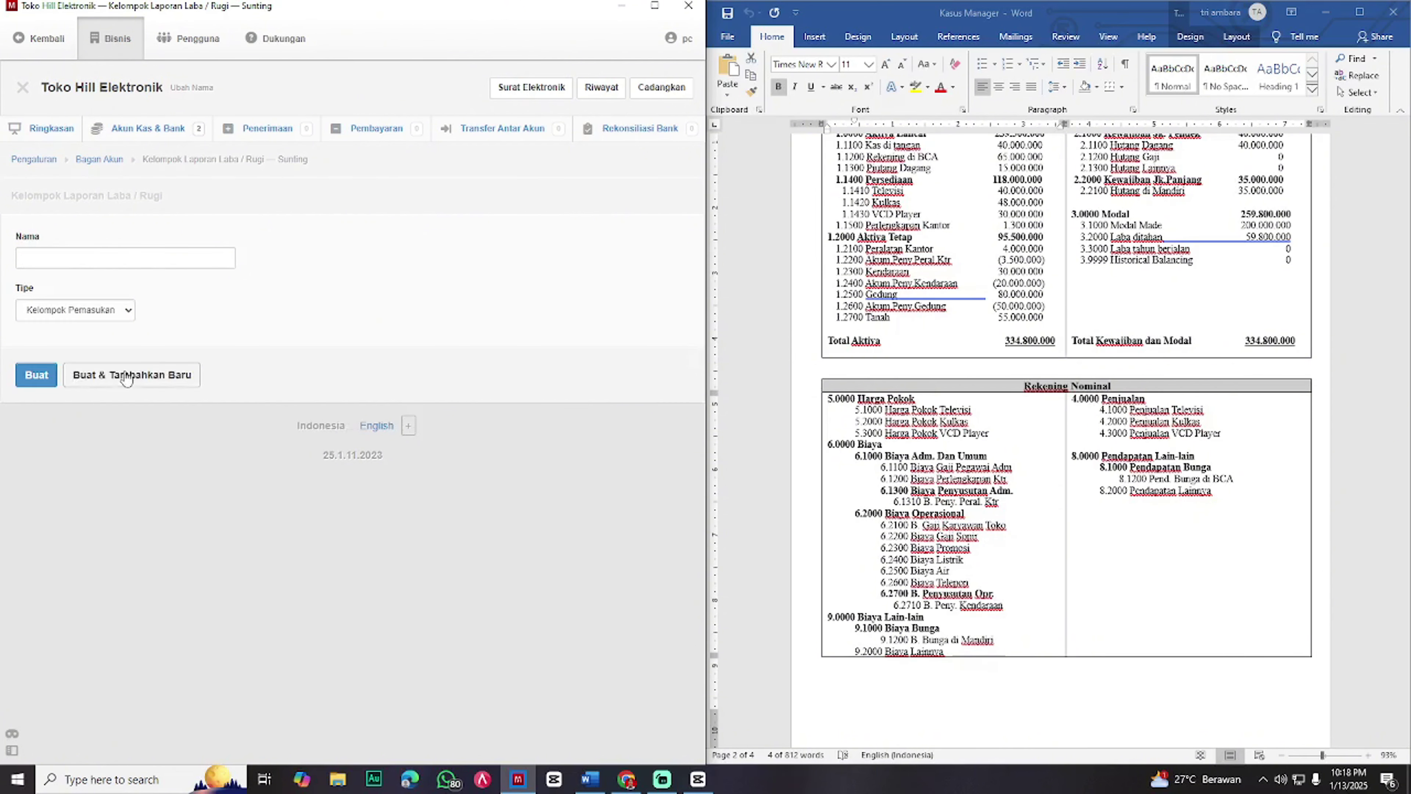
- Create the group Biaya Penyusutan Adm., copied from the Word document, as a subgroup of Biaya Adm. Dan Umum
left_click(1012, 490)
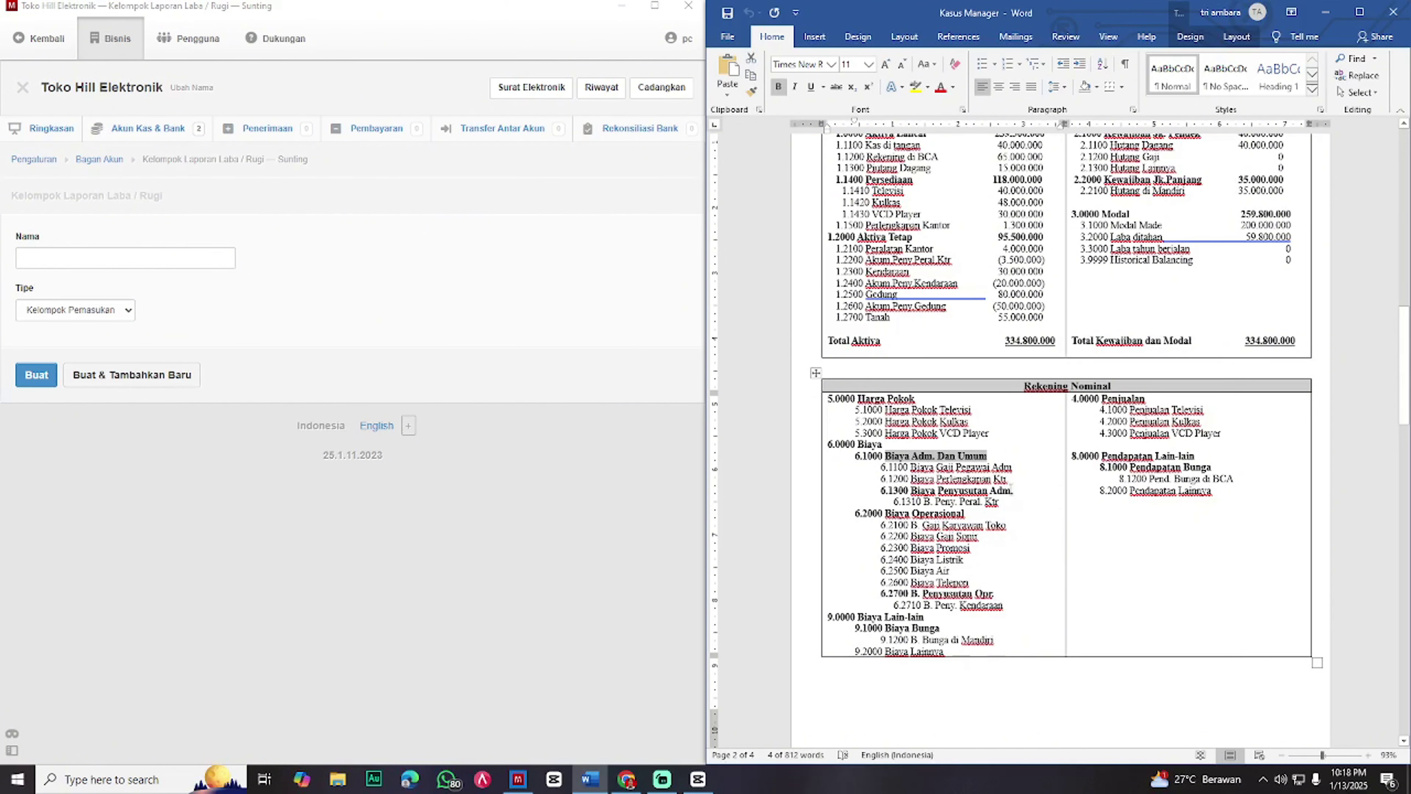
left_click_drag(1013, 490, 911, 490)
key("ctrl+c")
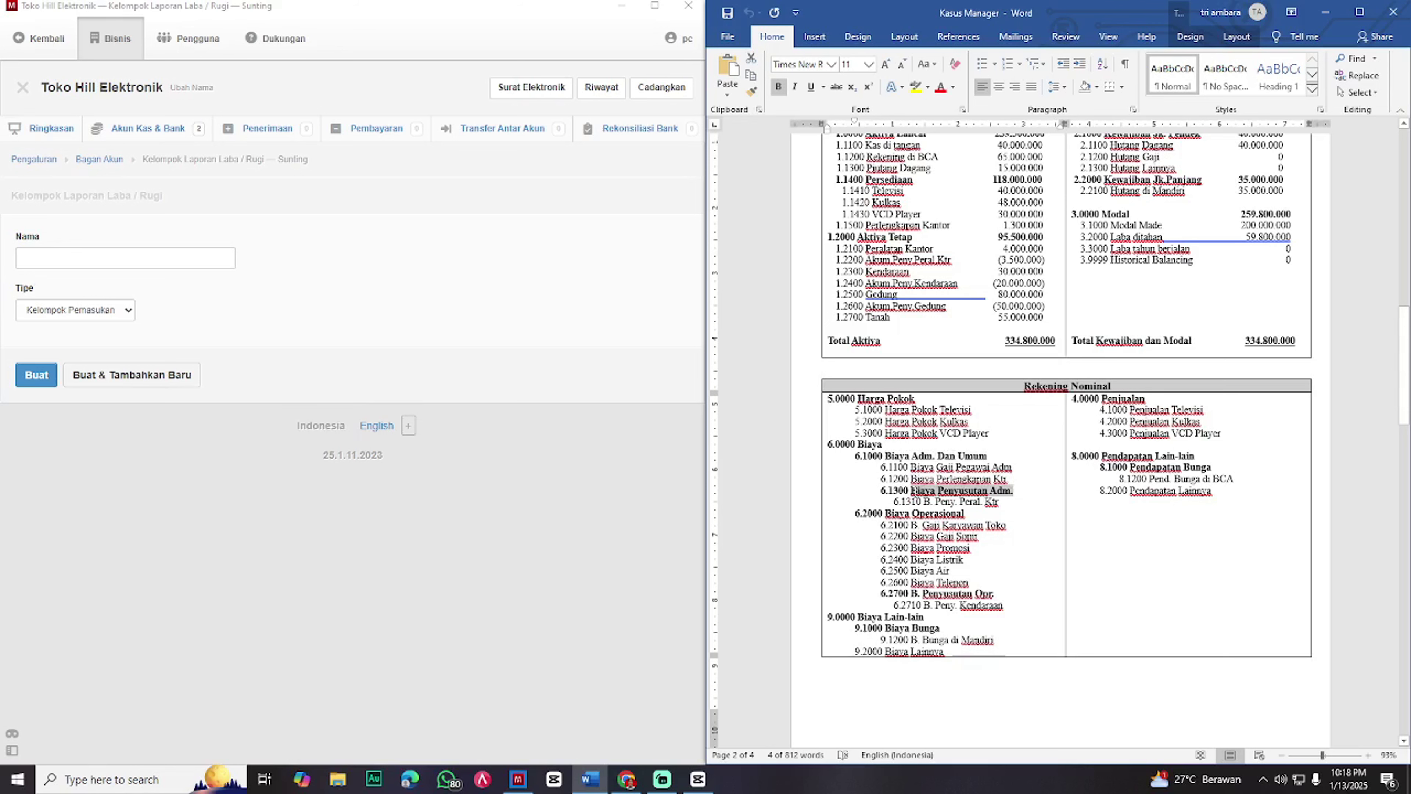
left_click(172, 258)
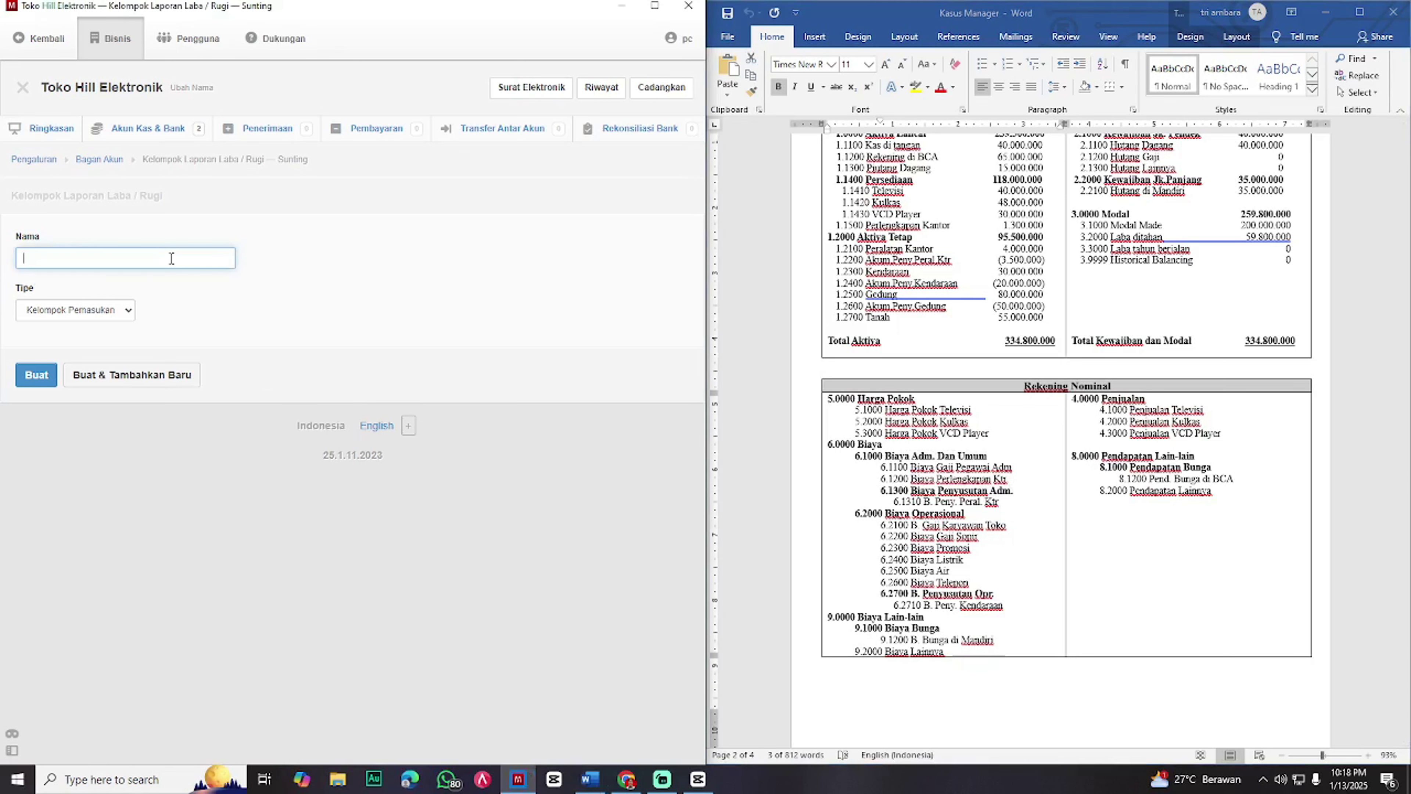
key("ctrl+v")
left_click(133, 310)
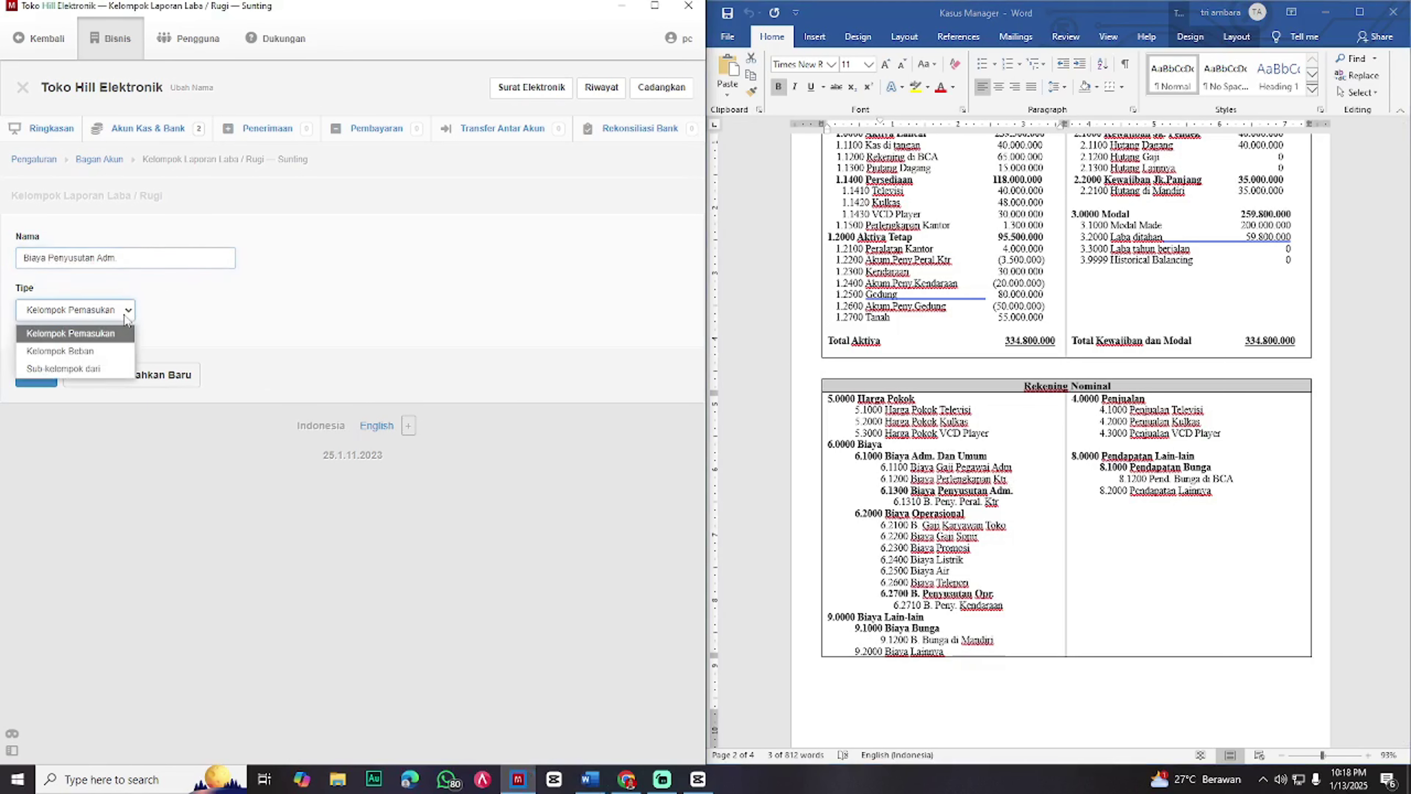
left_click(102, 369)
left_click(271, 316)
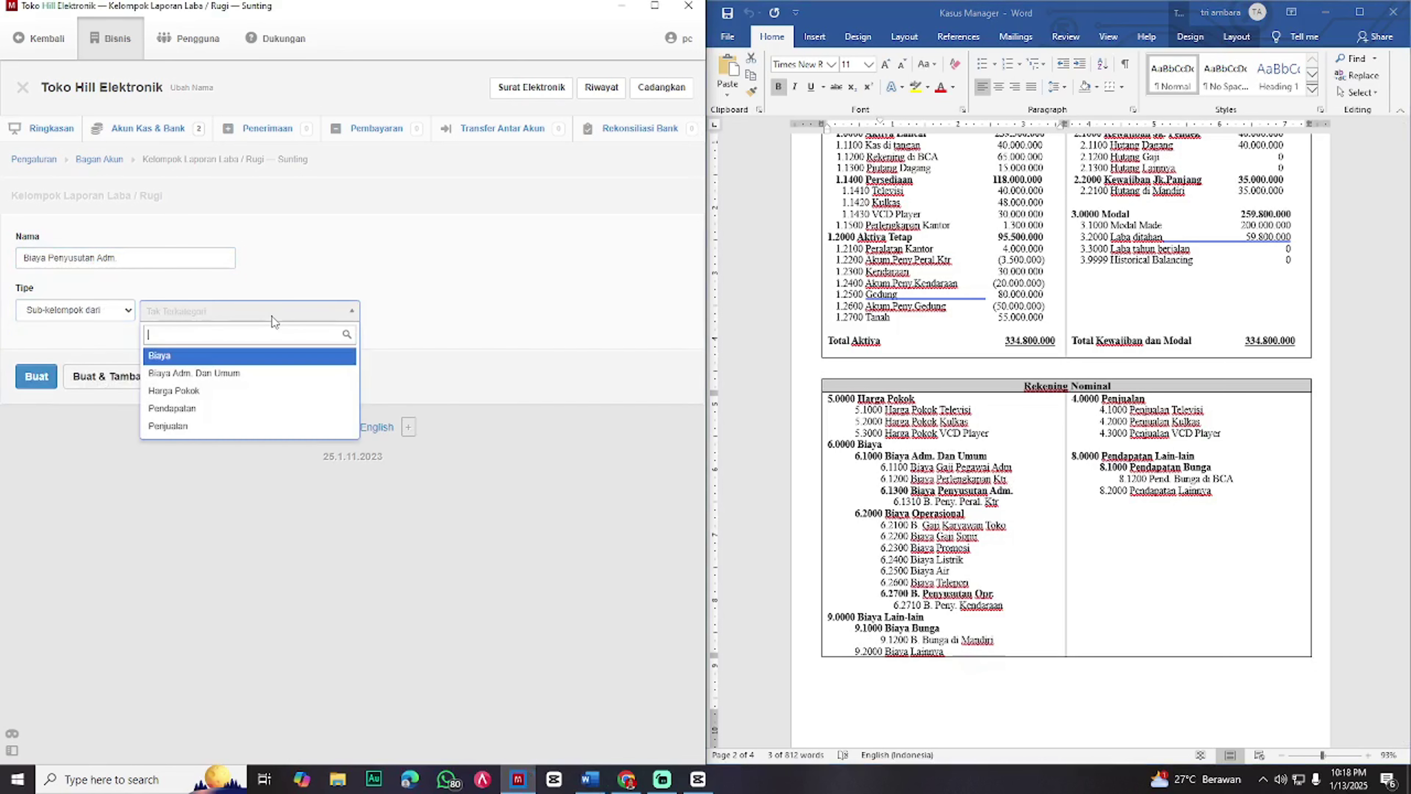
left_click(267, 380)
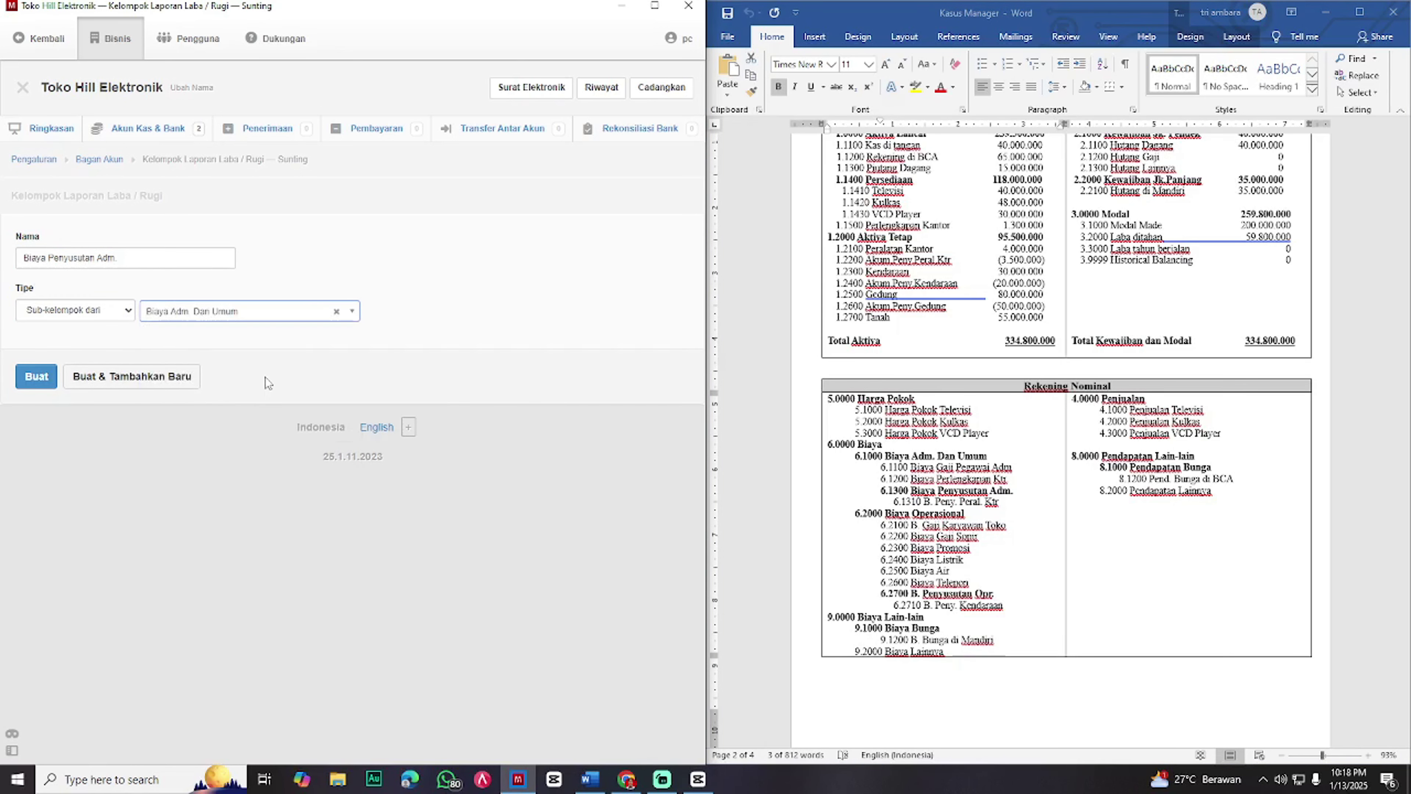
scroll(1021, 514, "down", 1)
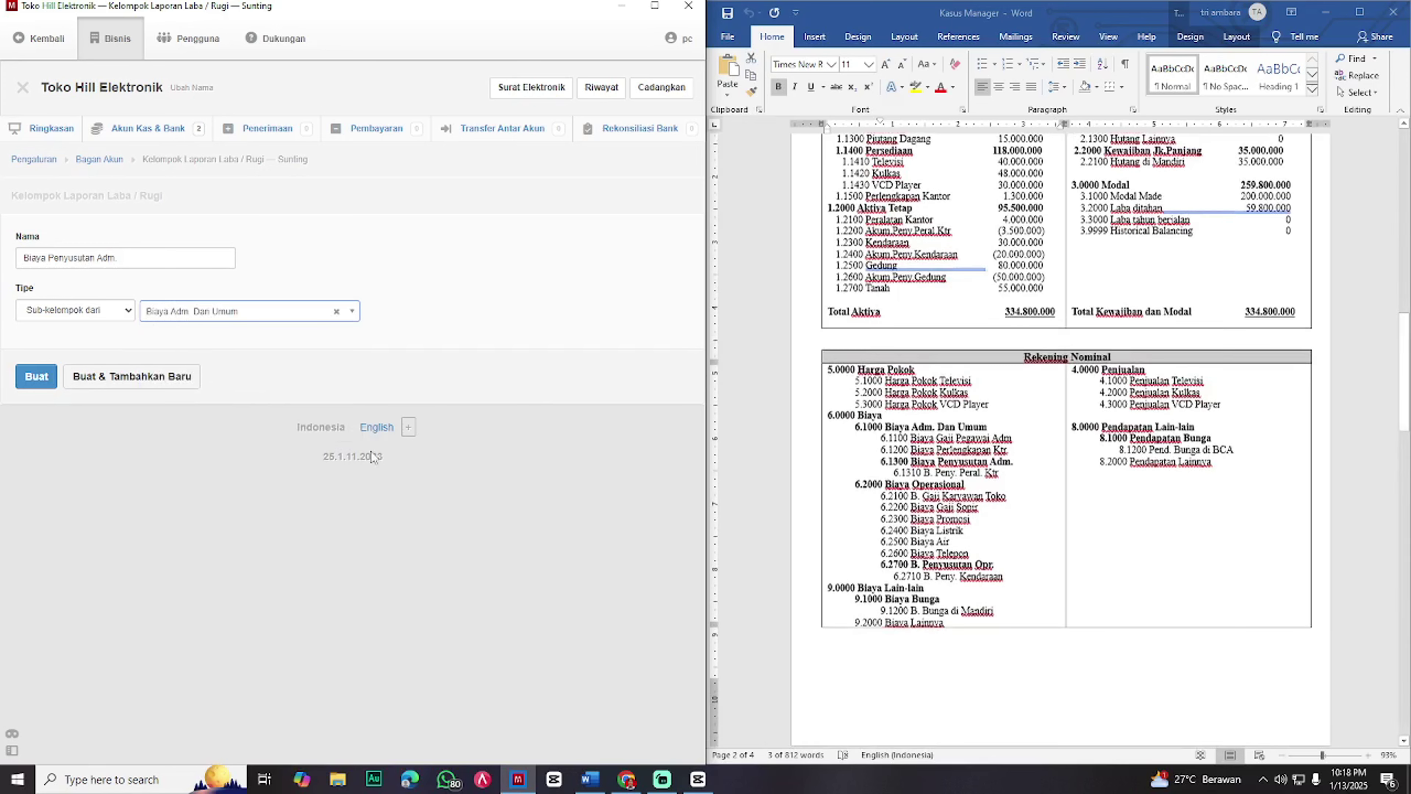
left_click(156, 378)
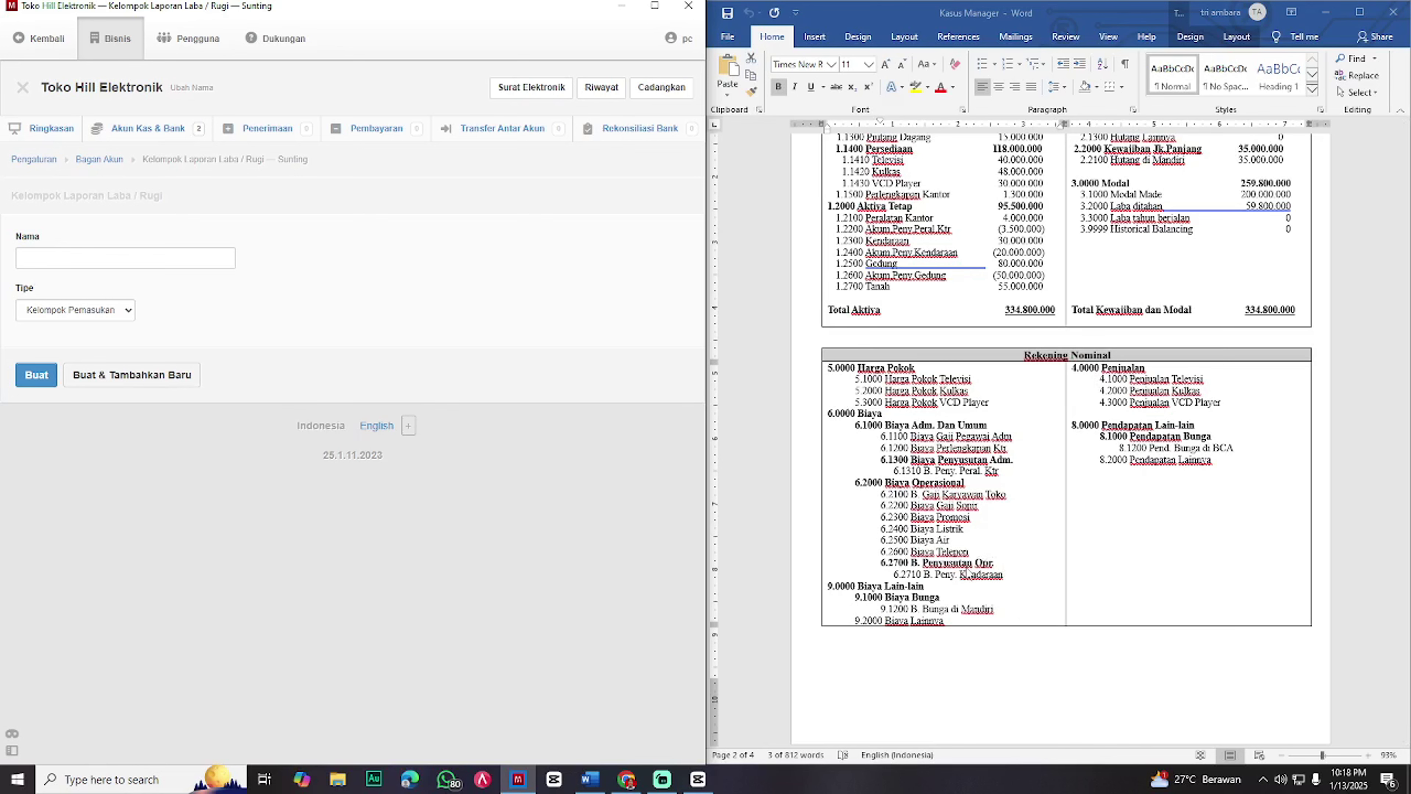
- Review the expense groups and depreciation accounts under Biaya in the Bagan Akun profit-and-loss list
scroll(977, 589, "down", 2)
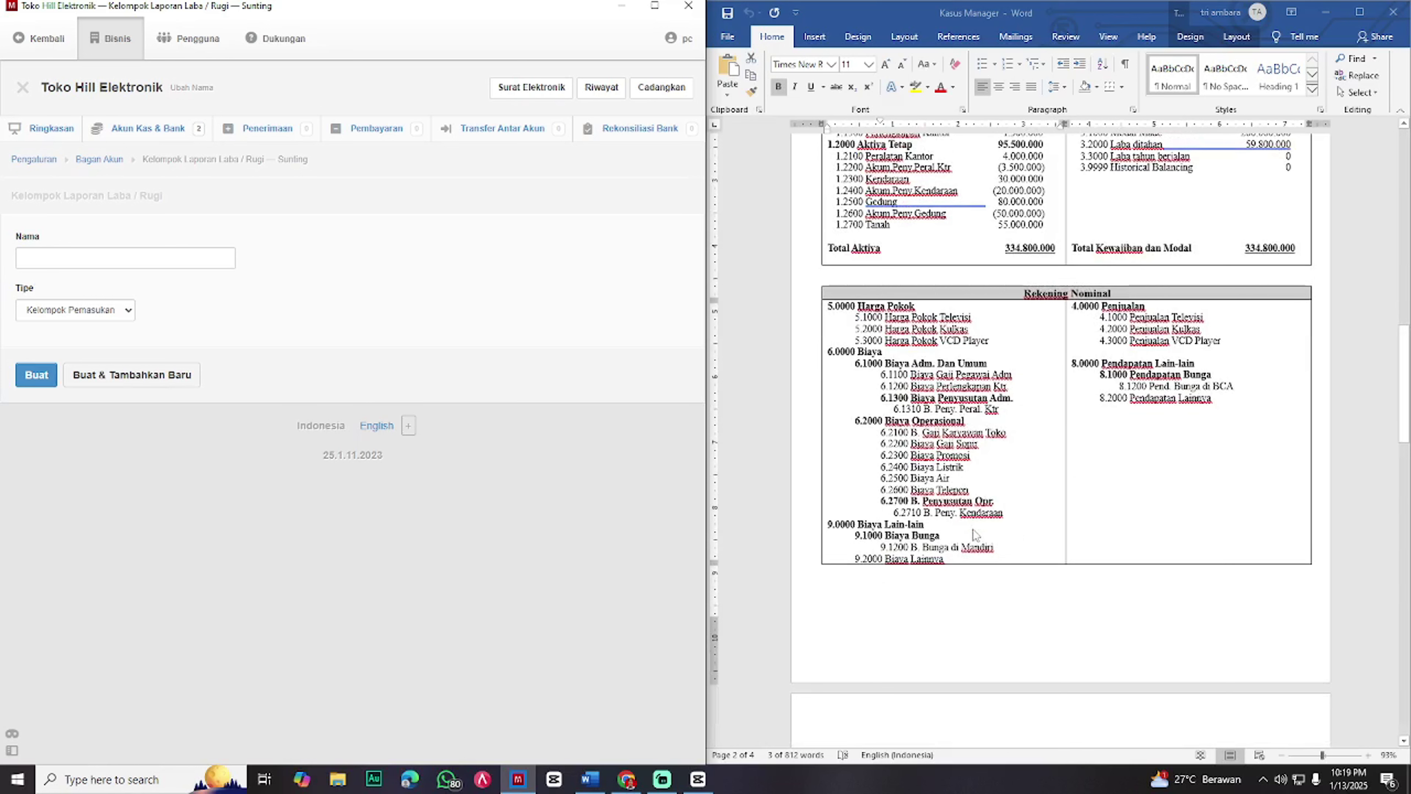
left_click(104, 261)
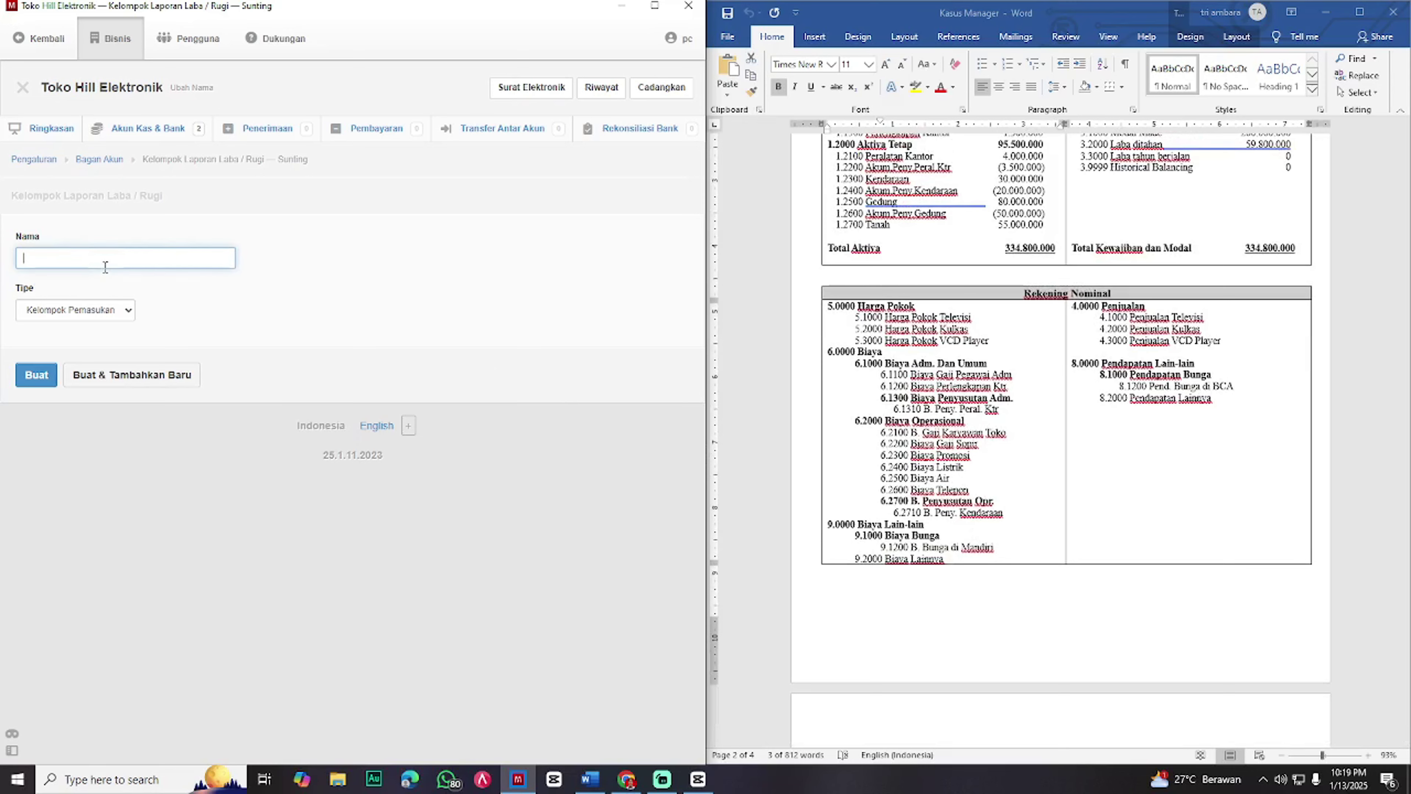
key("Return")
scroll(269, 471, "down", 4)
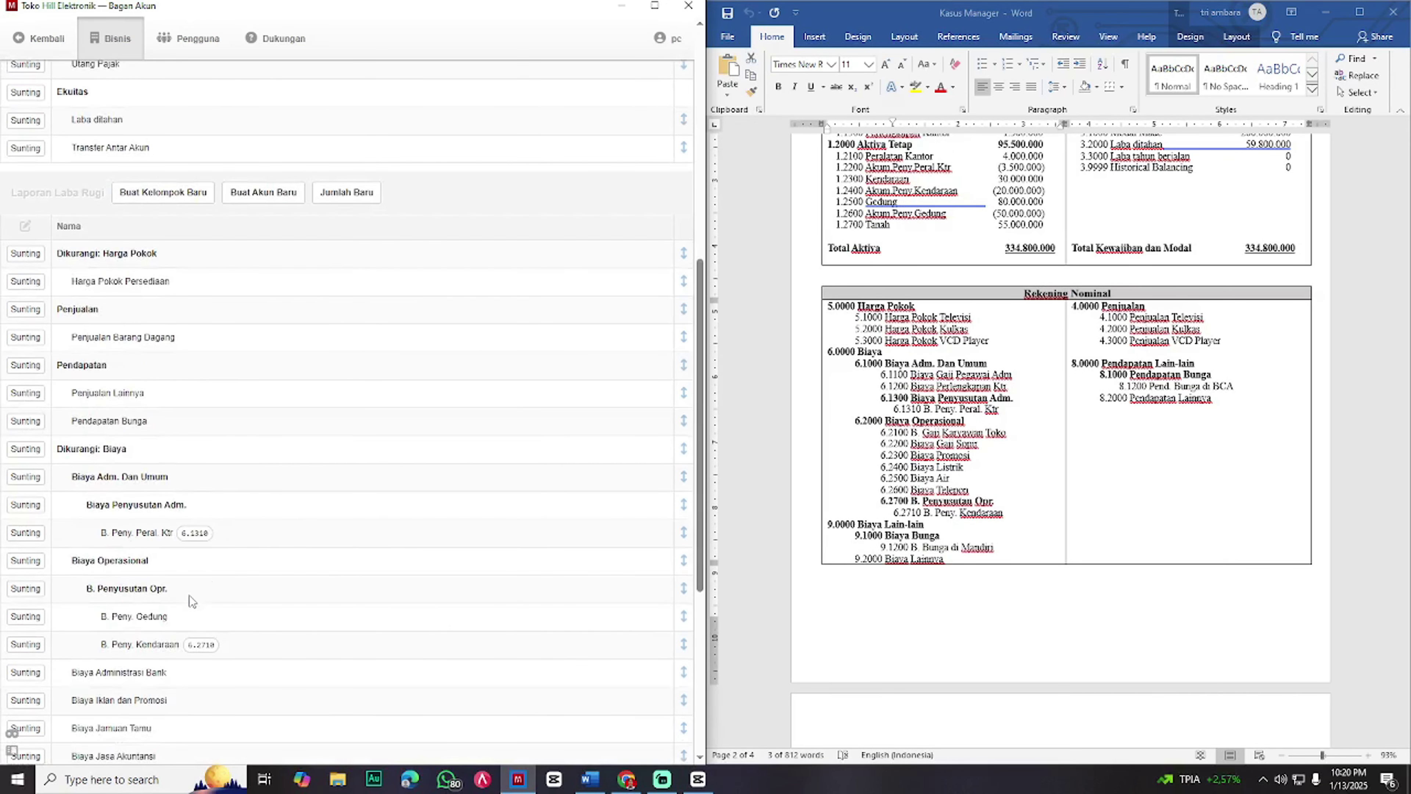
scroll(230, 632, "down", 3)
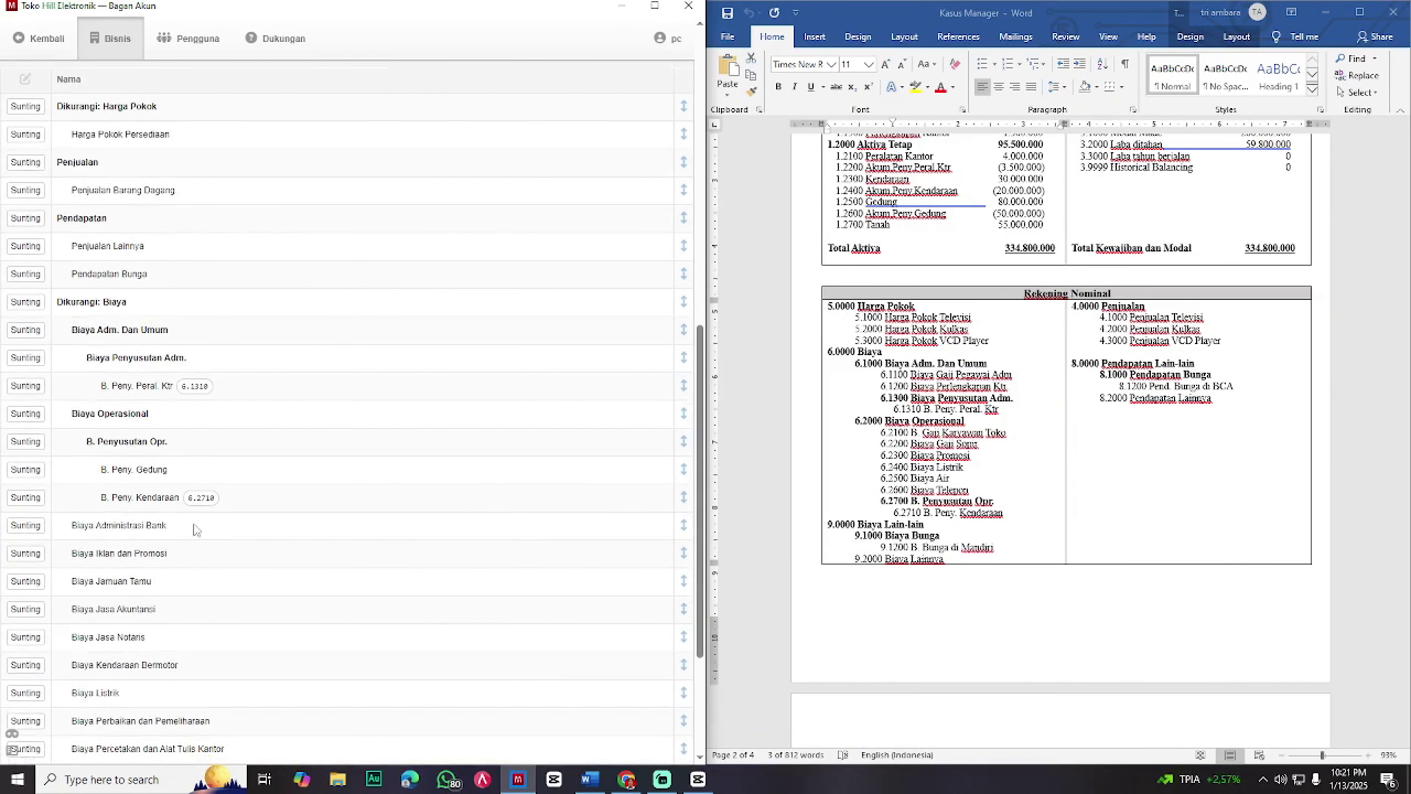
scroll(300, 356, "up", 7)
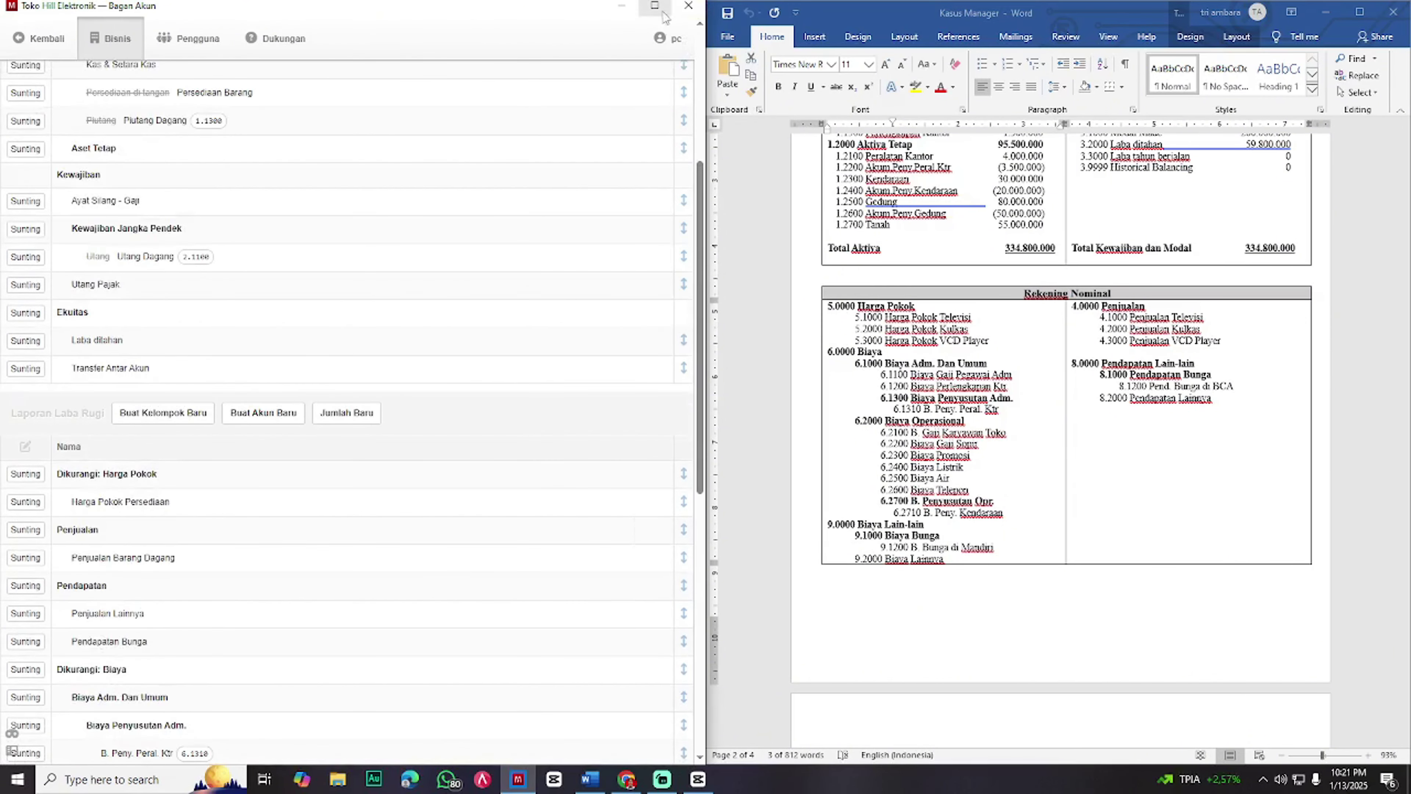
- Start a new fixed asset in Aset Tetap and place its form beside the Word document
left_click(656, 7)
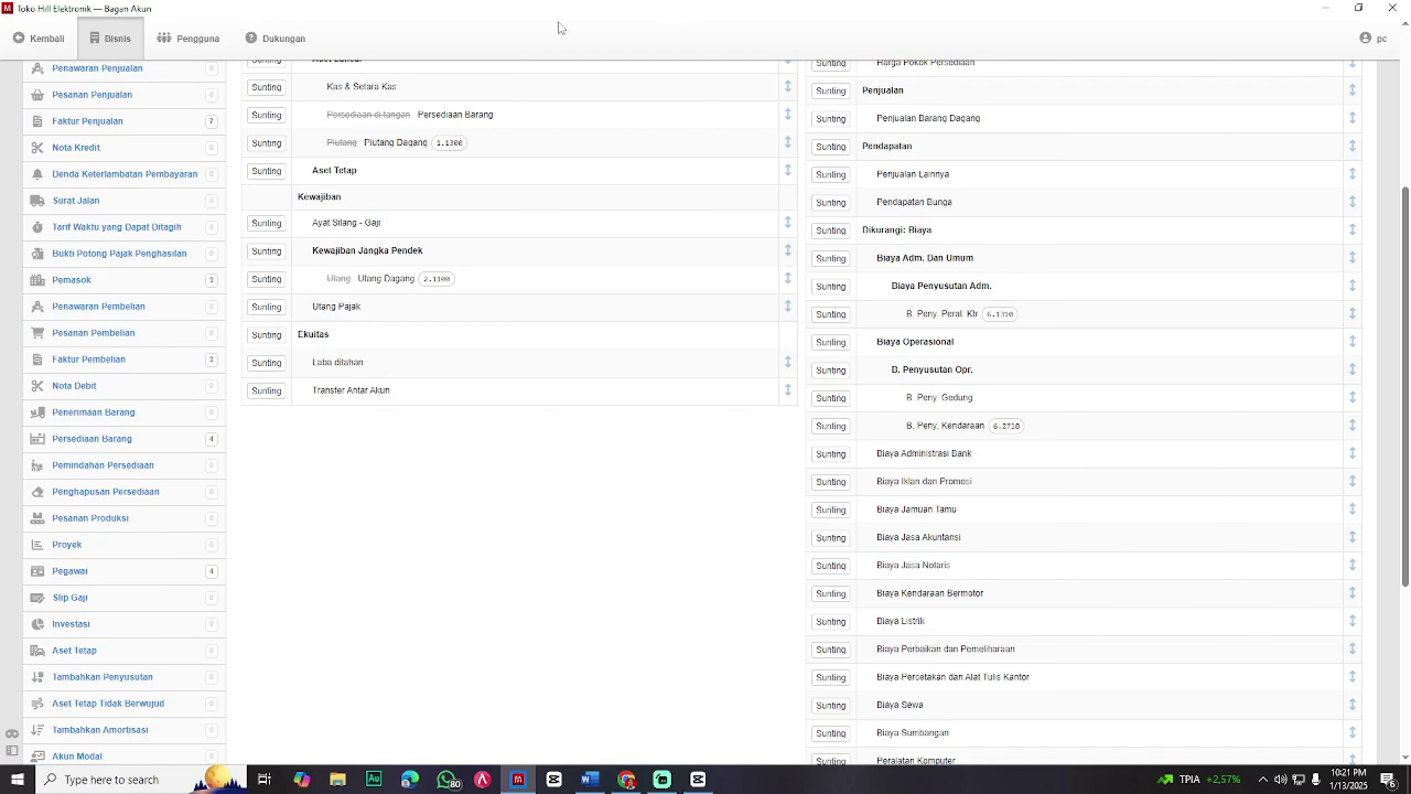
left_click(179, 652)
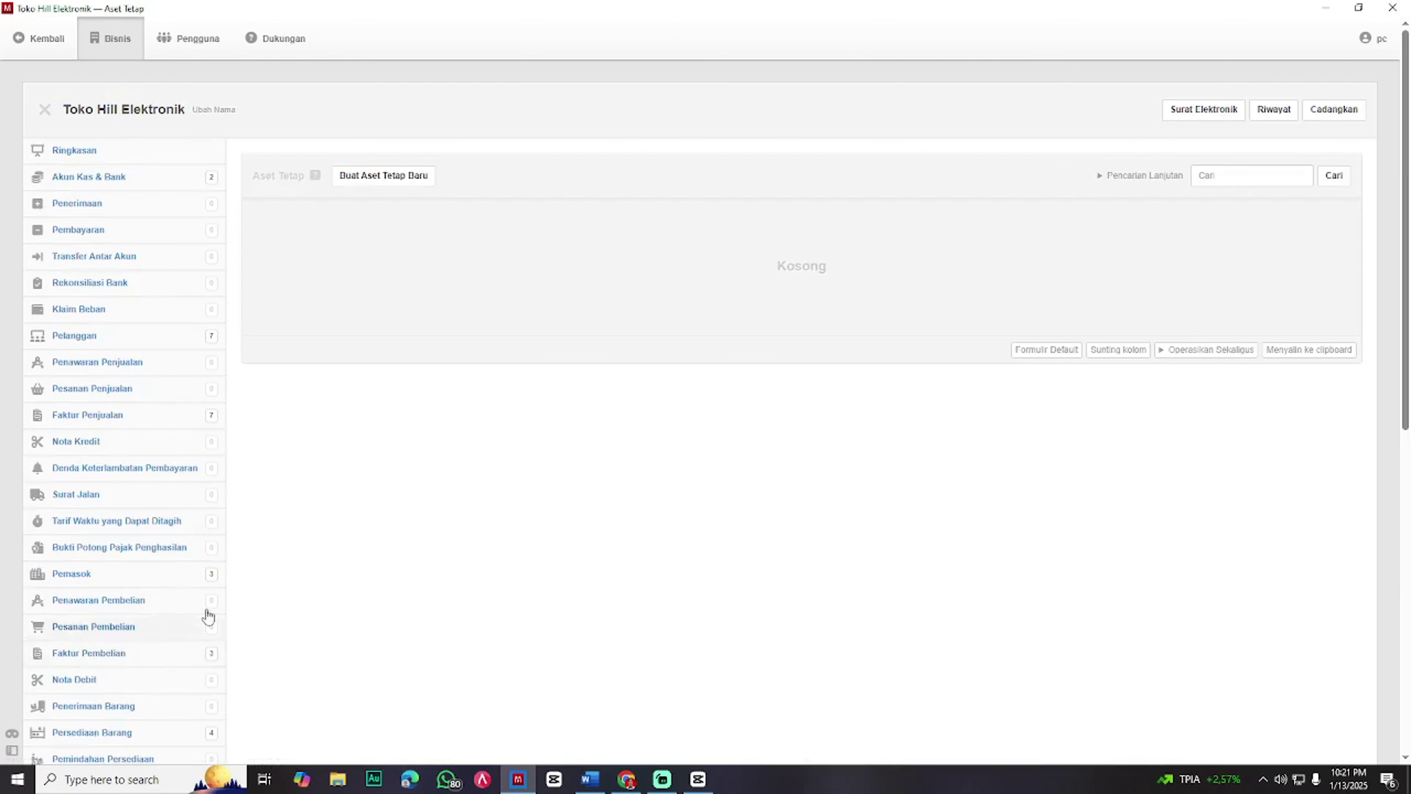
left_click(392, 177)
key("super+Left")
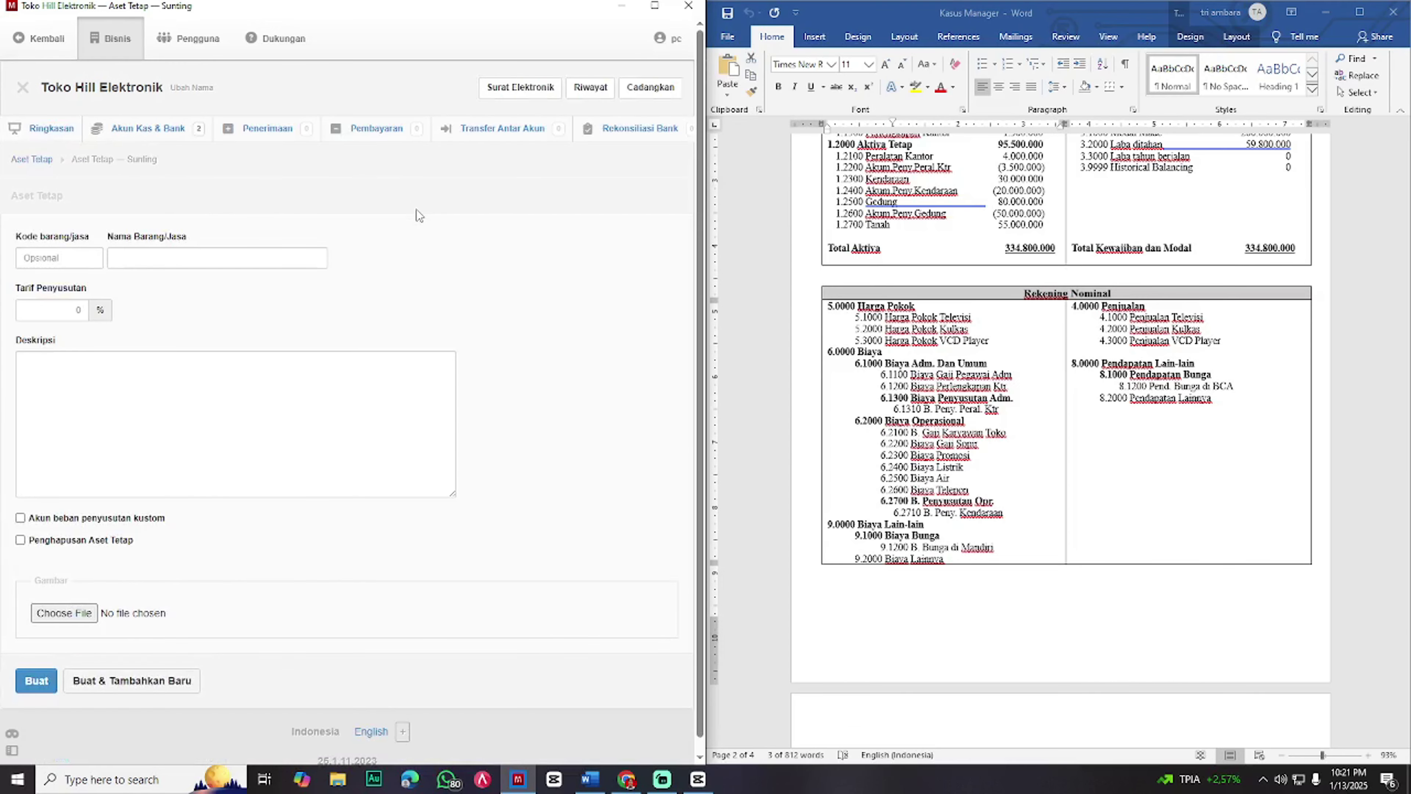
- Fill in the fixed asset's name Peralatan Kantor and code 1.2100, copied from the Word document's Neraca table
scroll(947, 396, "up", 5)
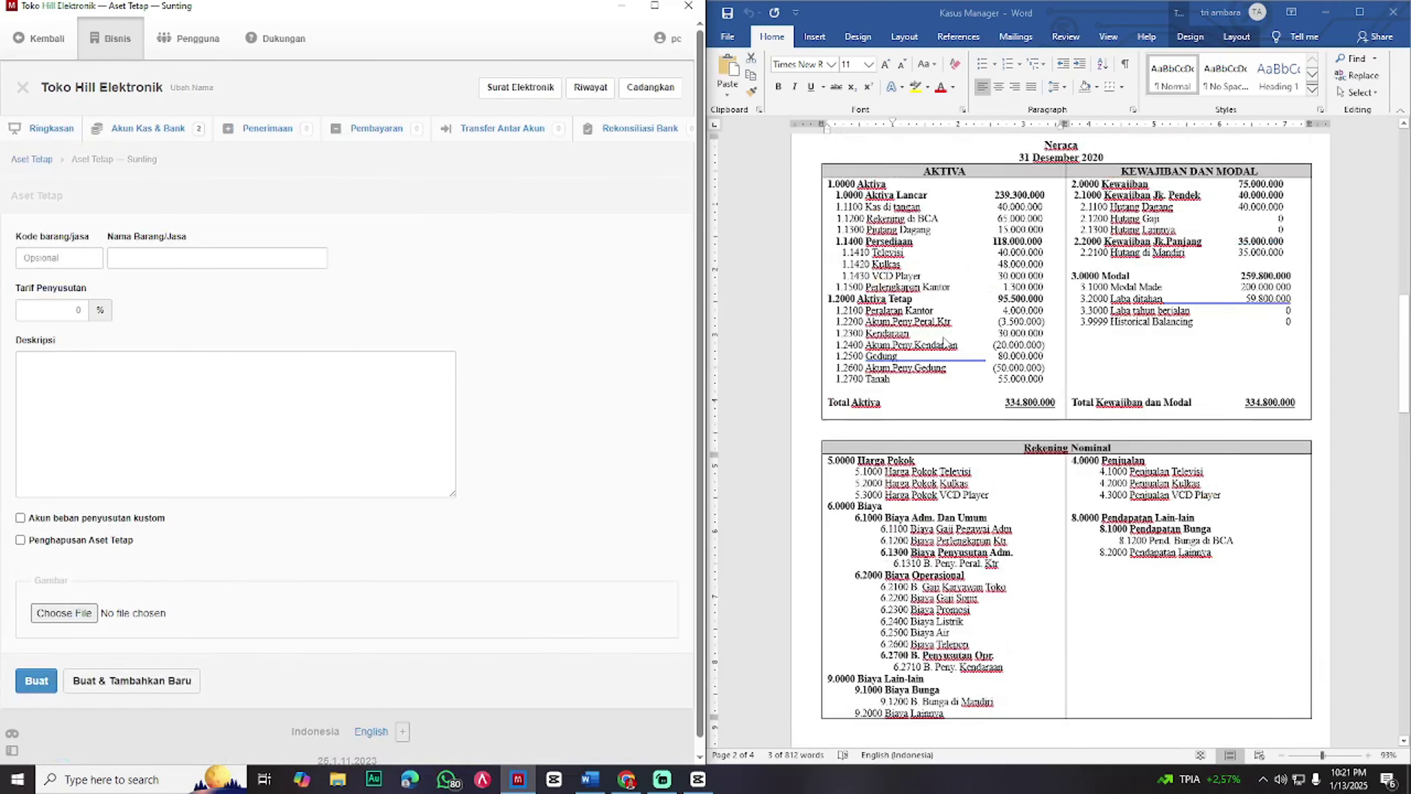
scroll(943, 340, "up", 1)
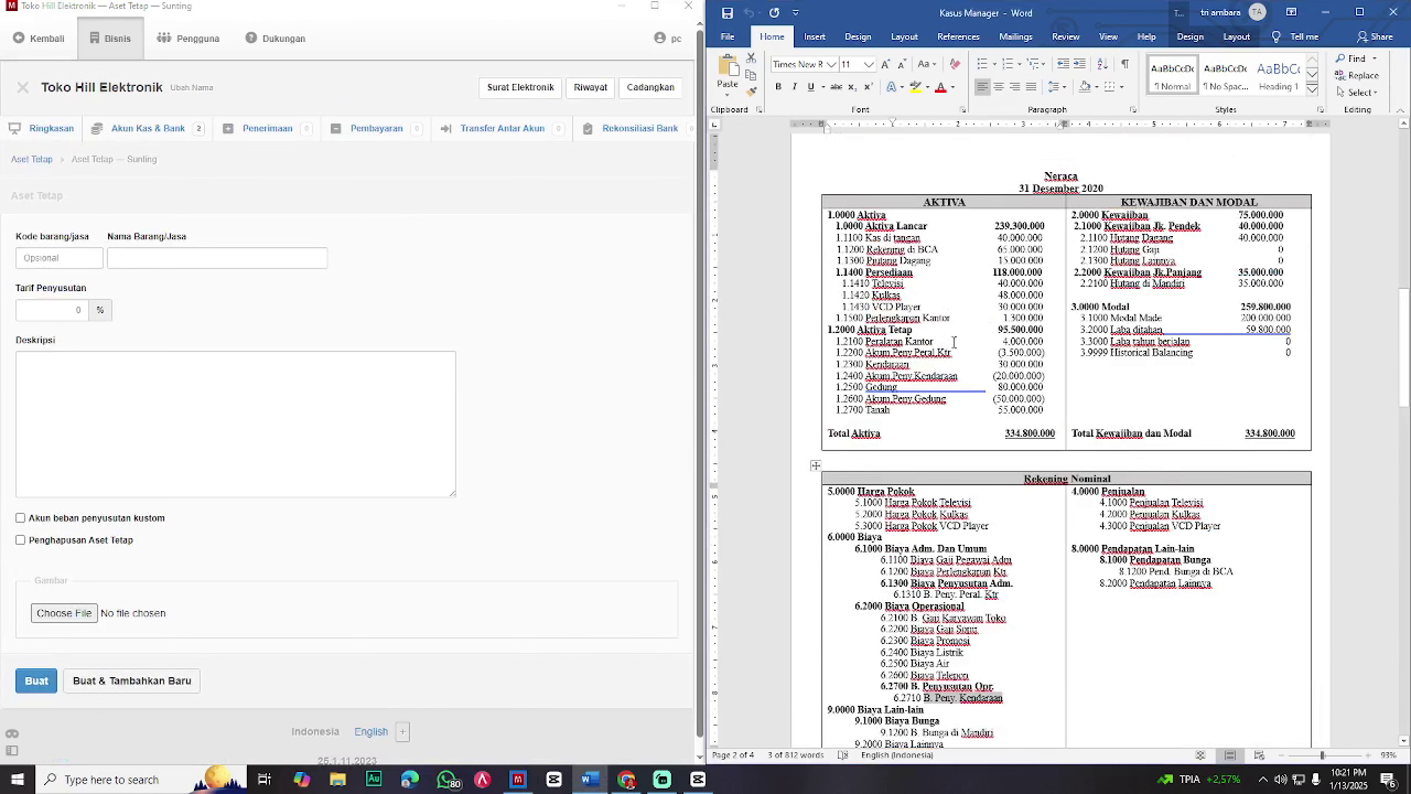
left_click_drag(933, 341, 869, 340)
key("ctrl+c")
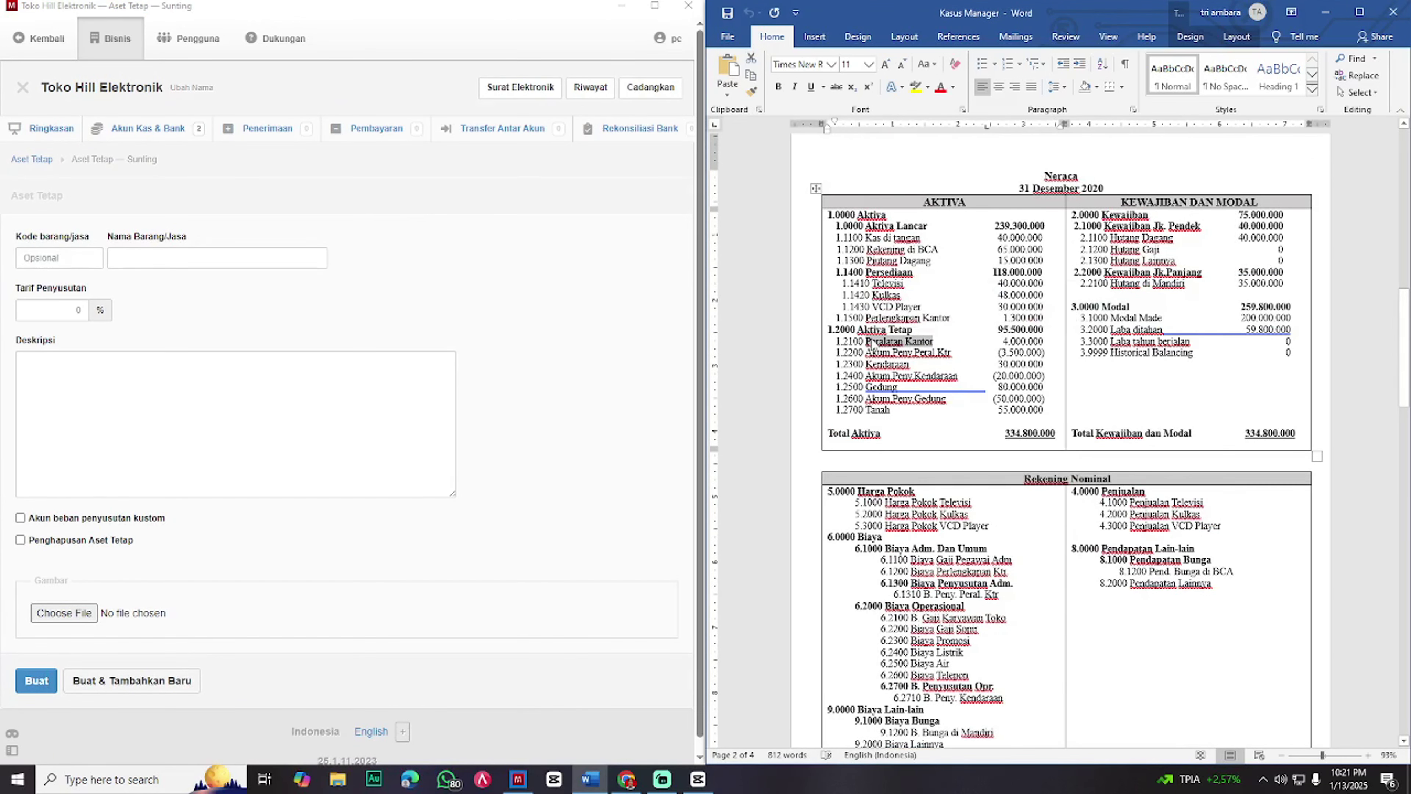
left_click(164, 260)
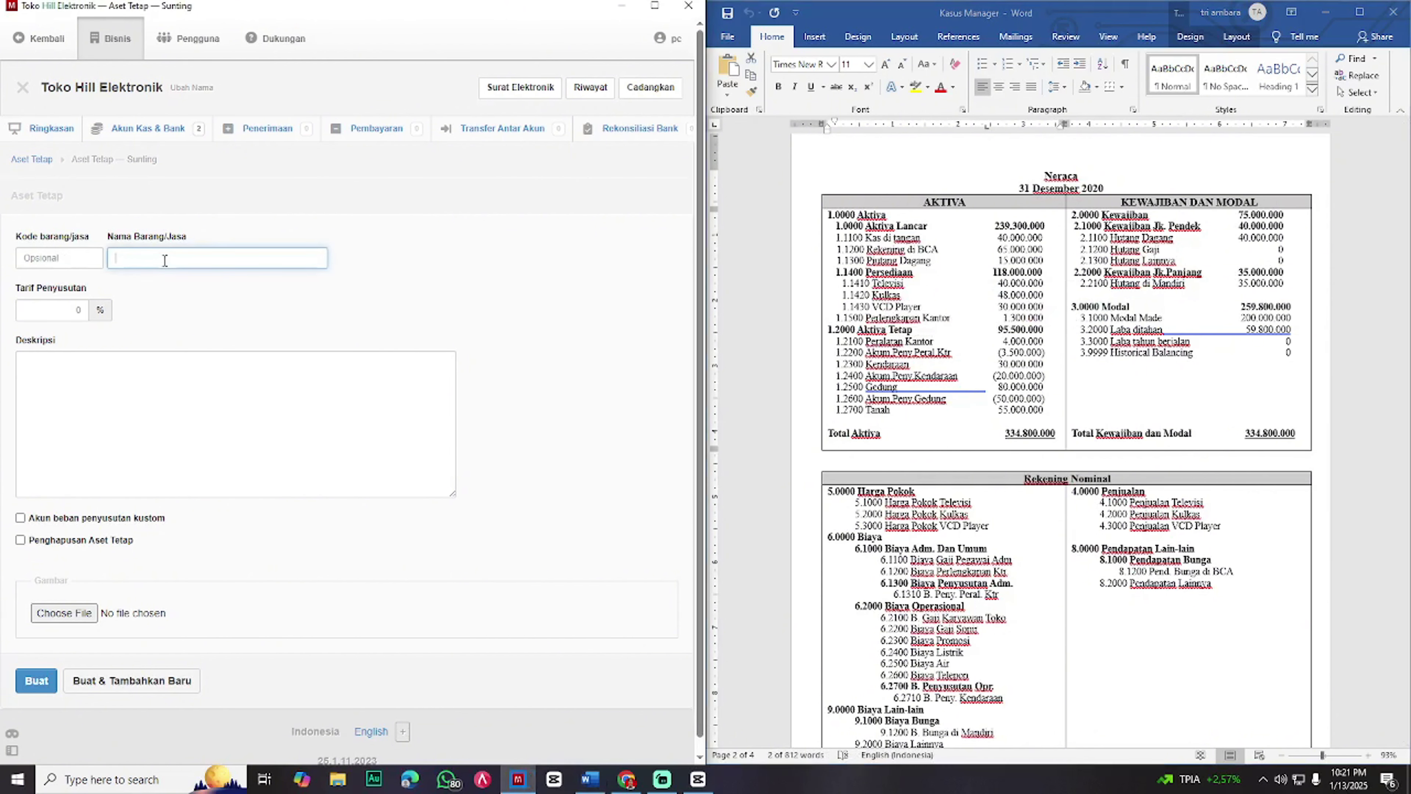
key("ctrl+v")
left_click(865, 342)
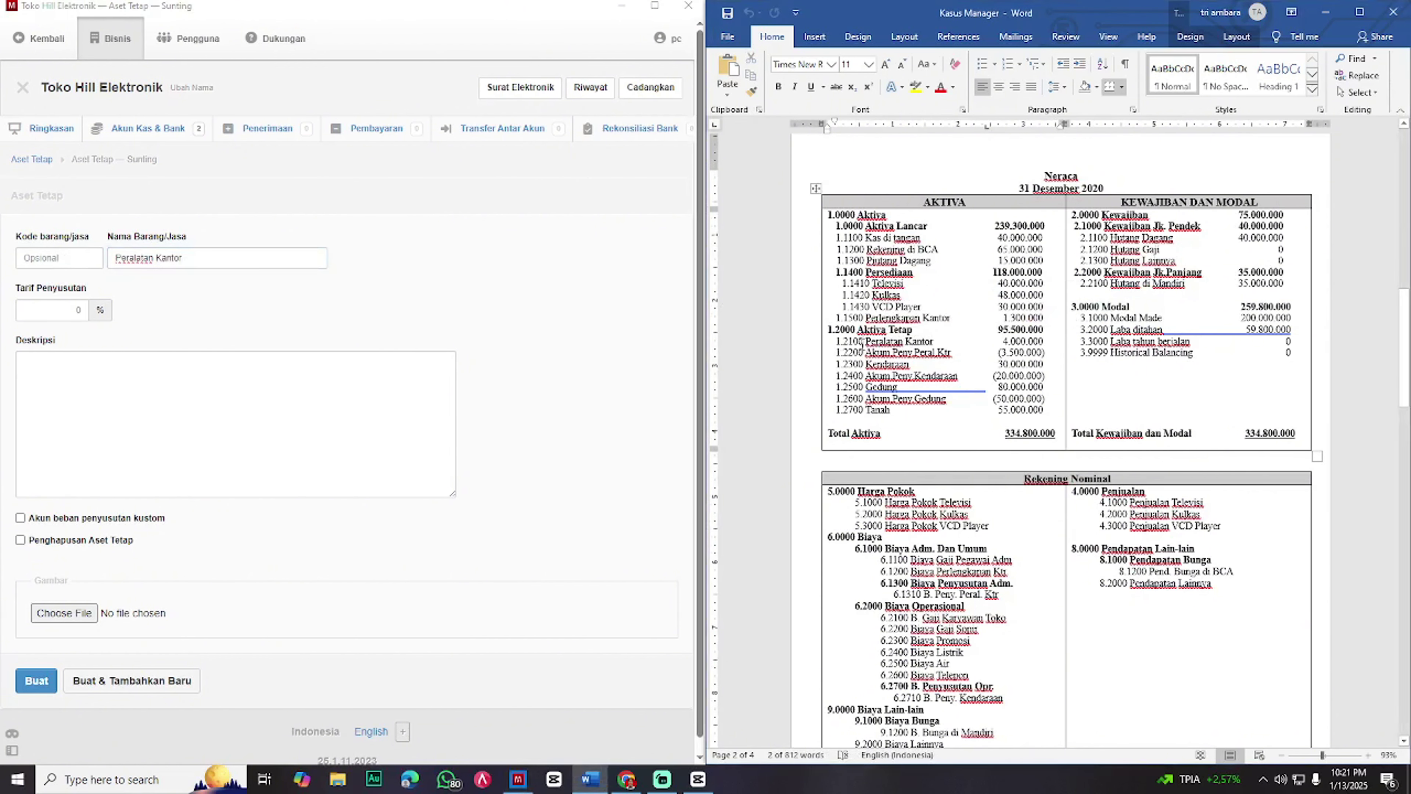
left_click_drag(865, 342, 832, 344)
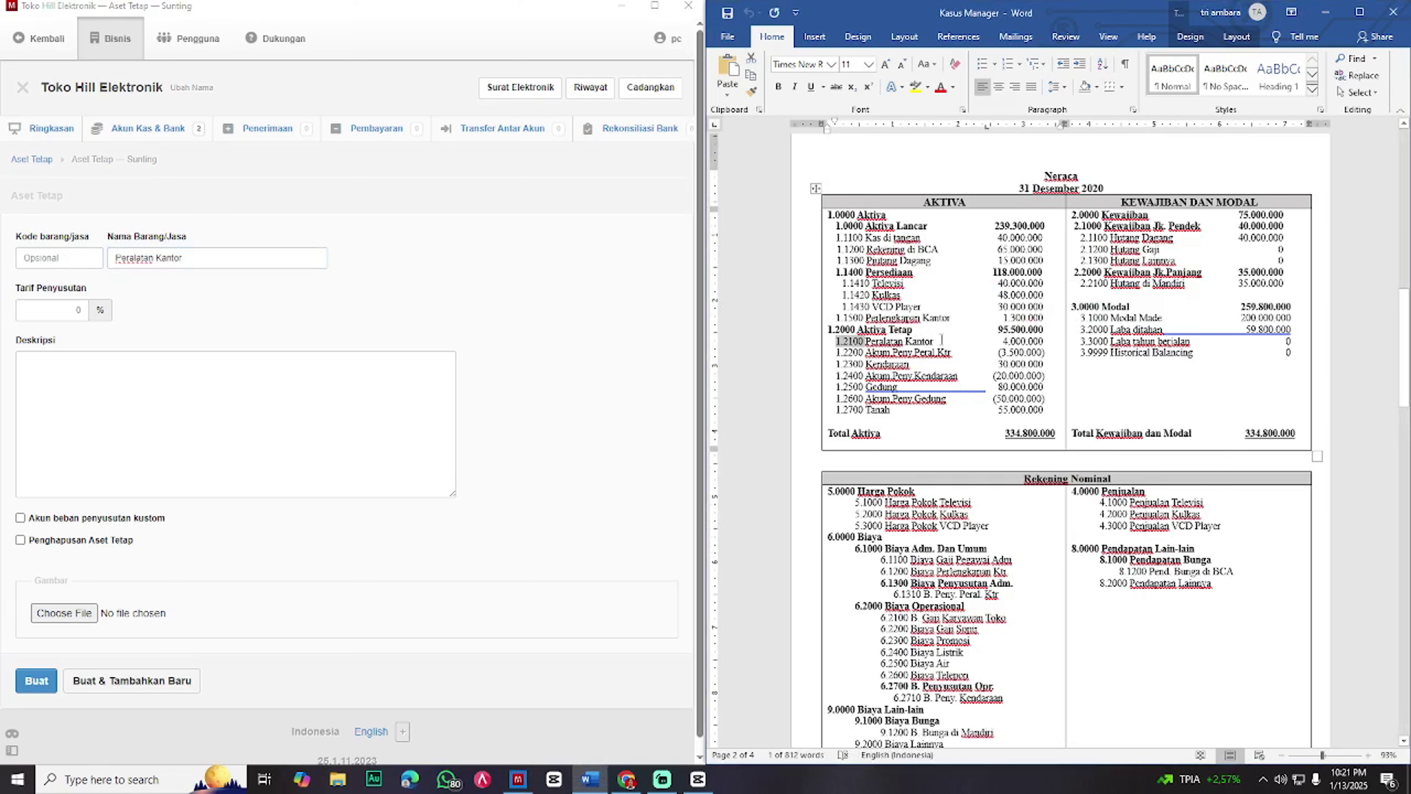
key("ctrl+c")
left_click(58, 258)
key("ctrl+v")
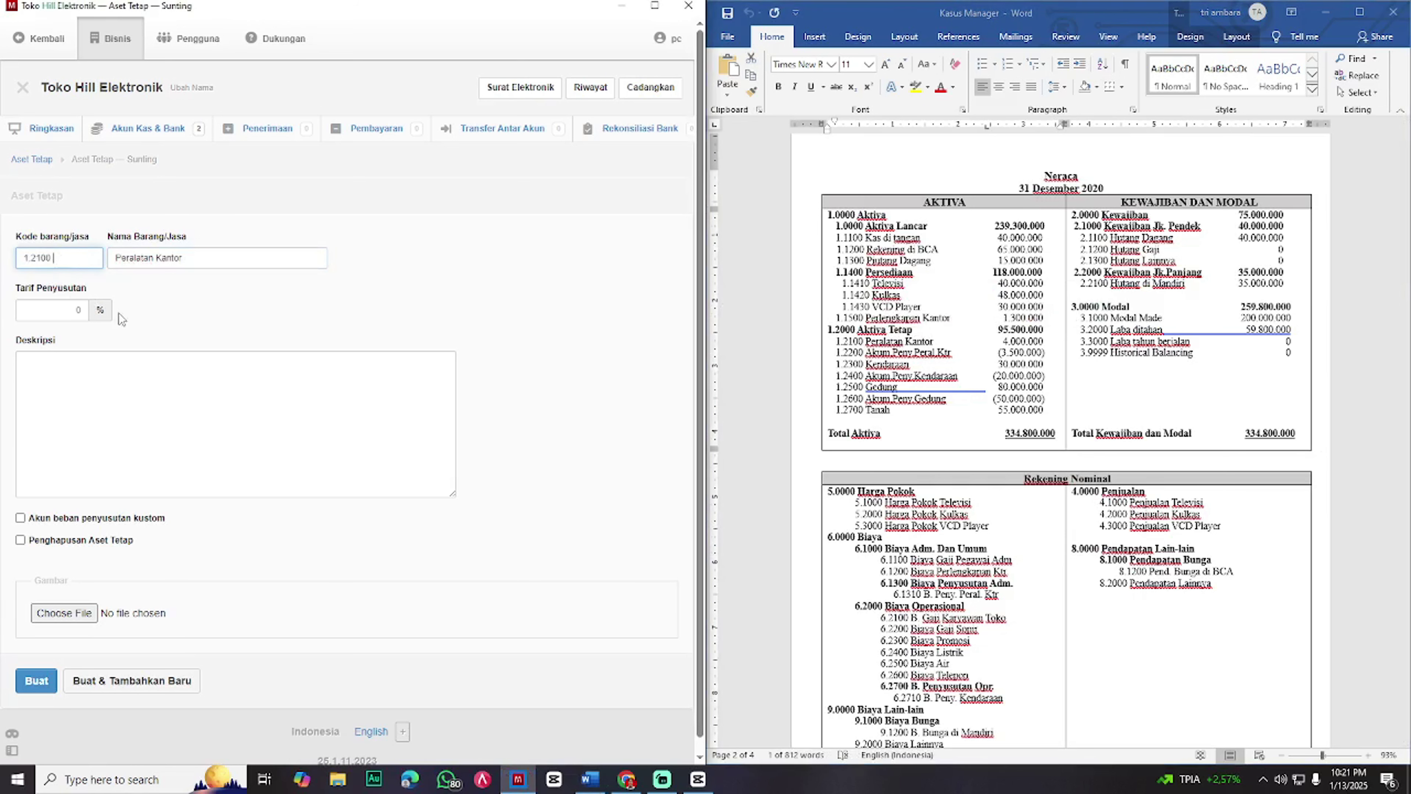
- Set the asset's depreciation rate to 25% and its custom depreciation expense account to 6.1310 - B. Peny. Peral. Ktr
left_click(84, 311)
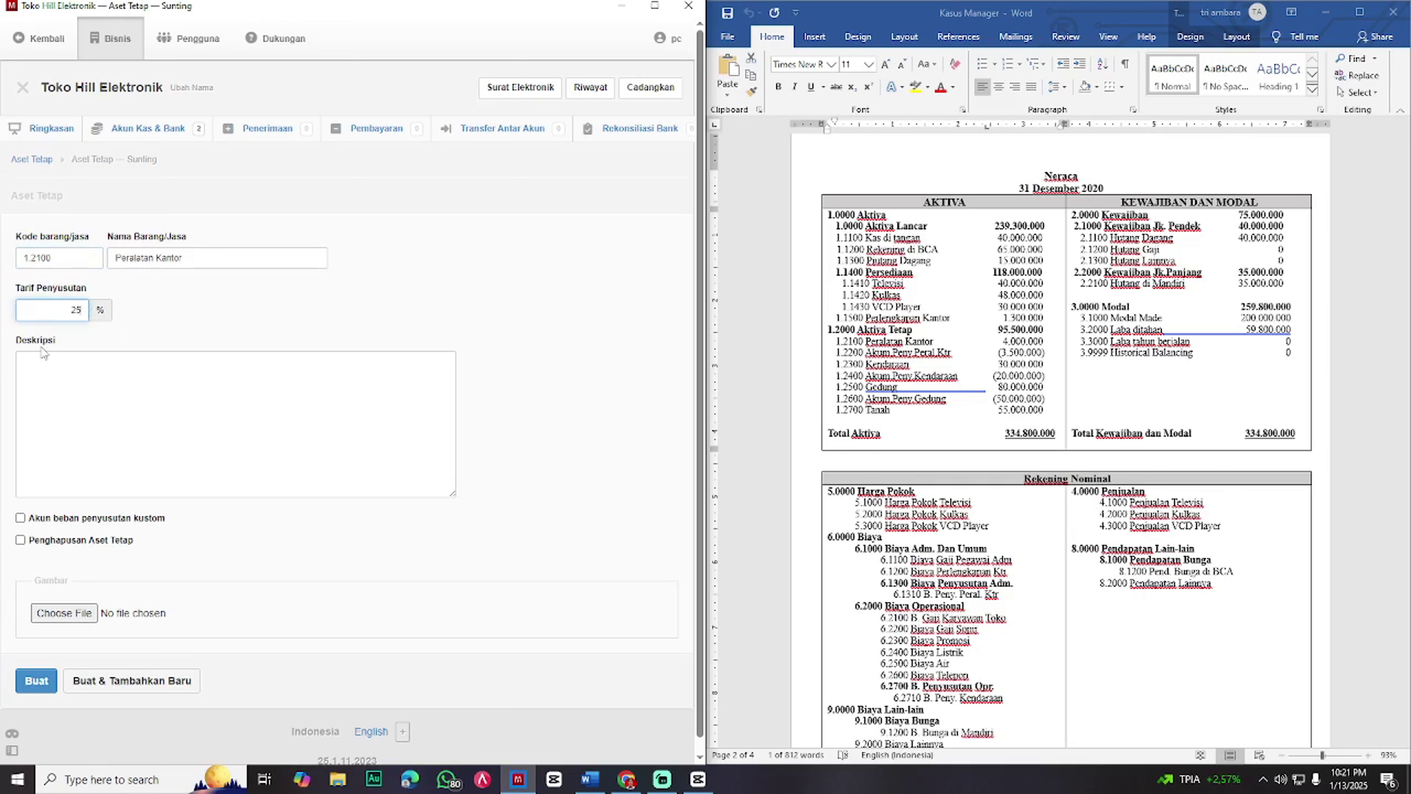
left_click(20, 518)
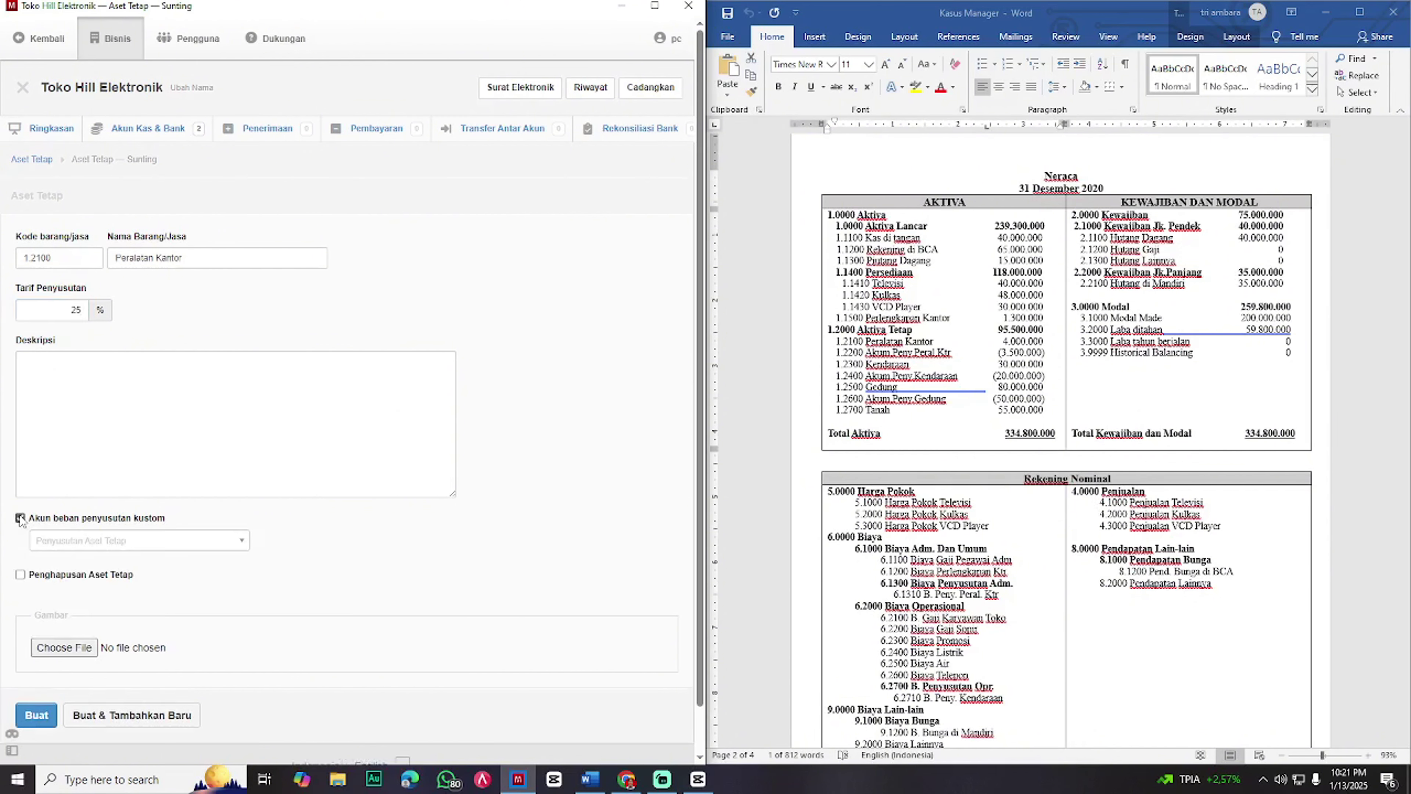
left_click(225, 542)
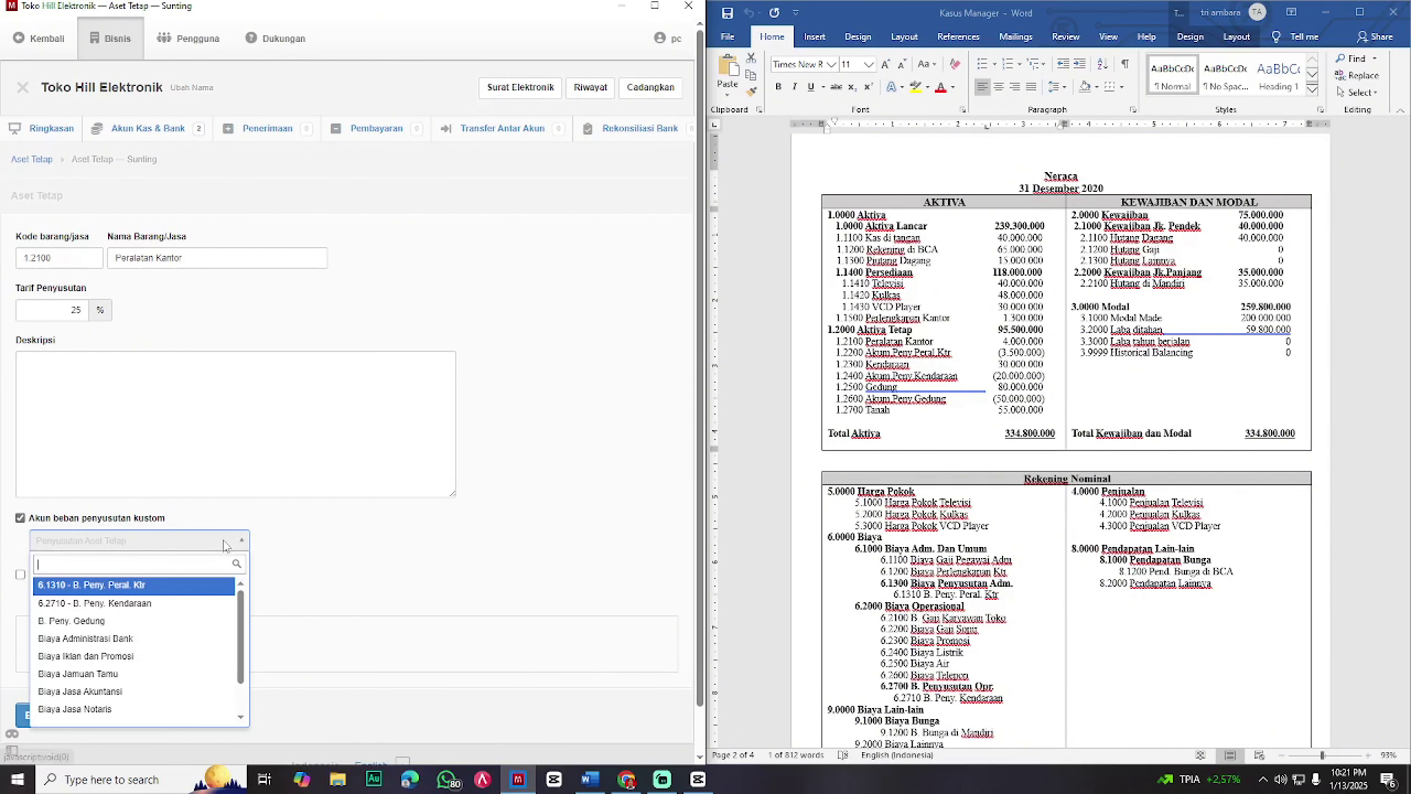
left_click(161, 590)
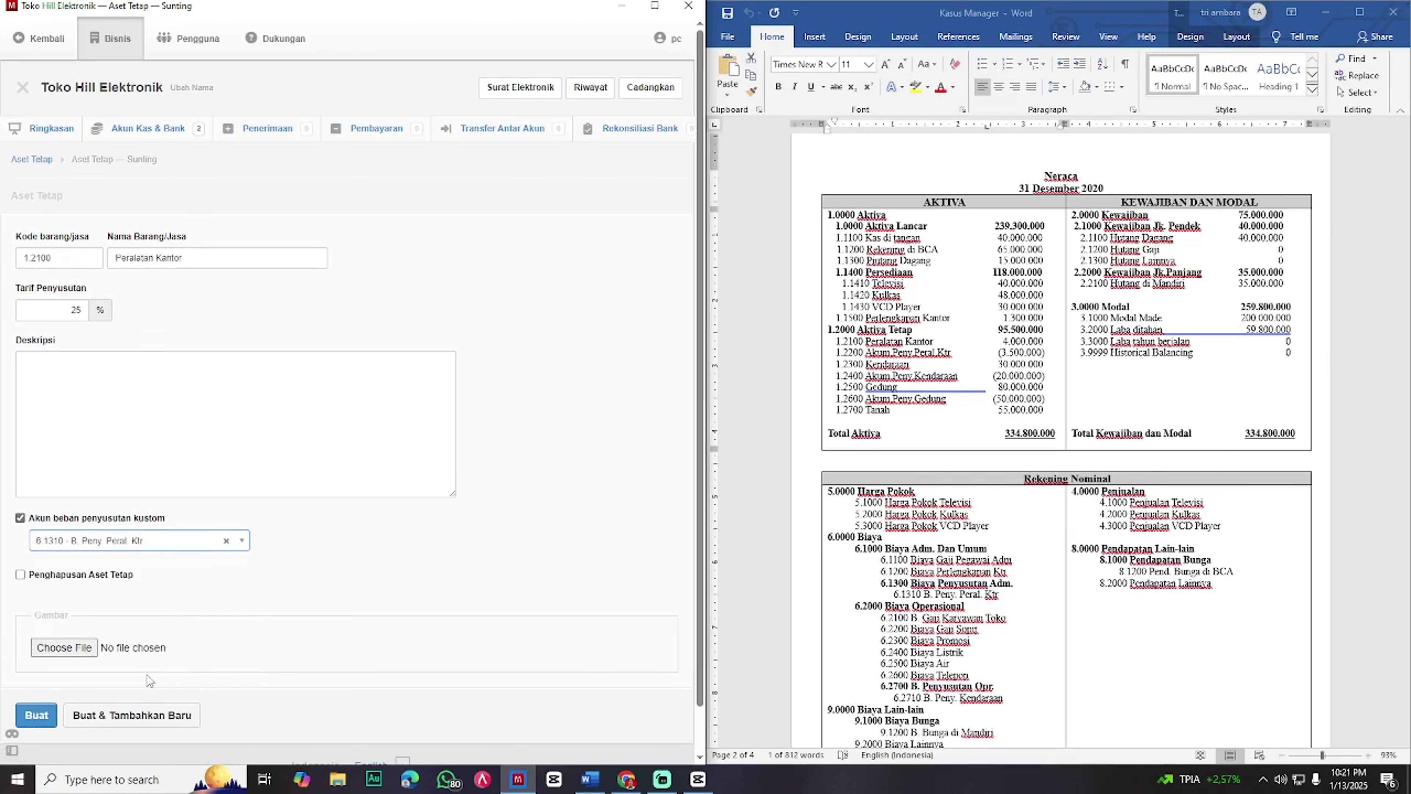
- Save the Peralatan Kantor asset and start another fixed asset
left_click(95, 717)
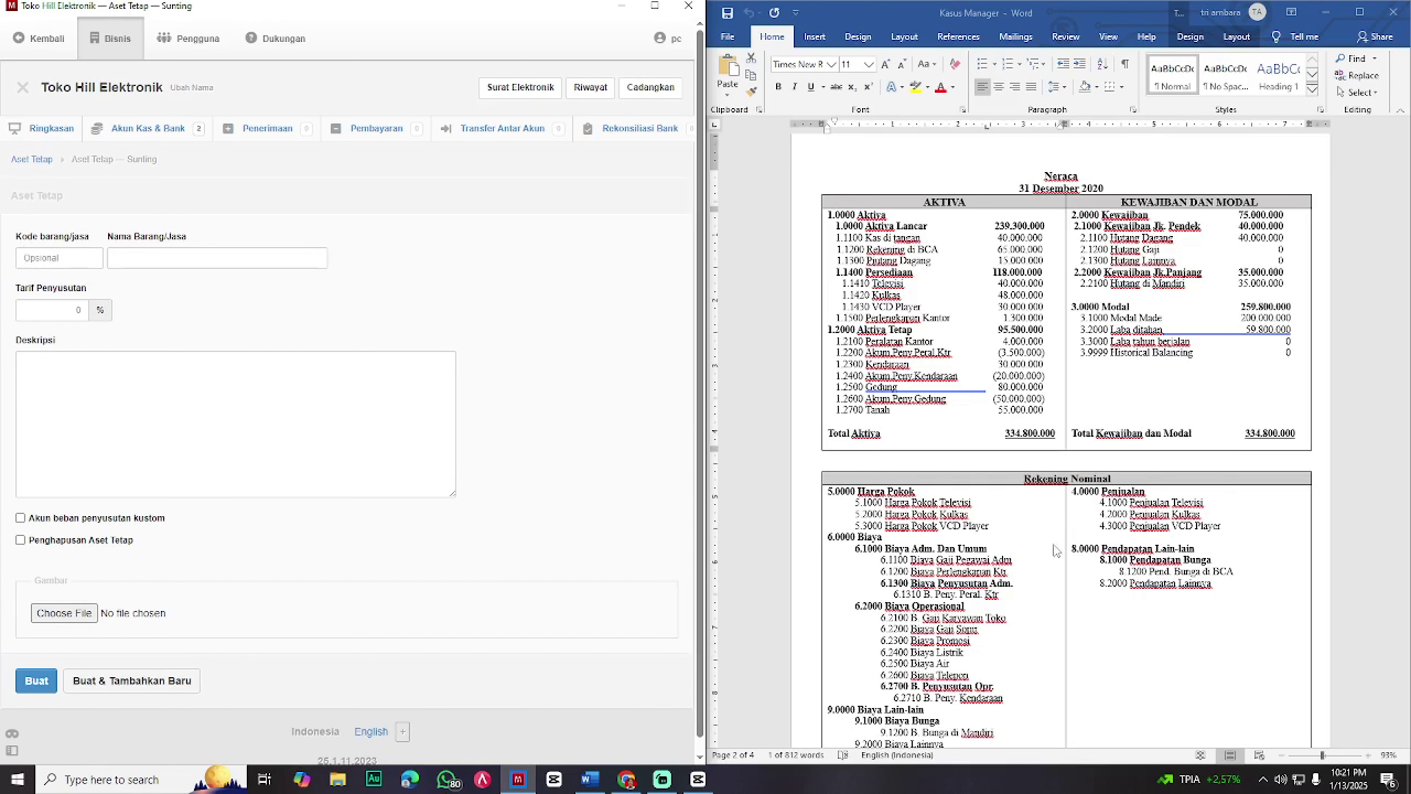
left_click(974, 416)
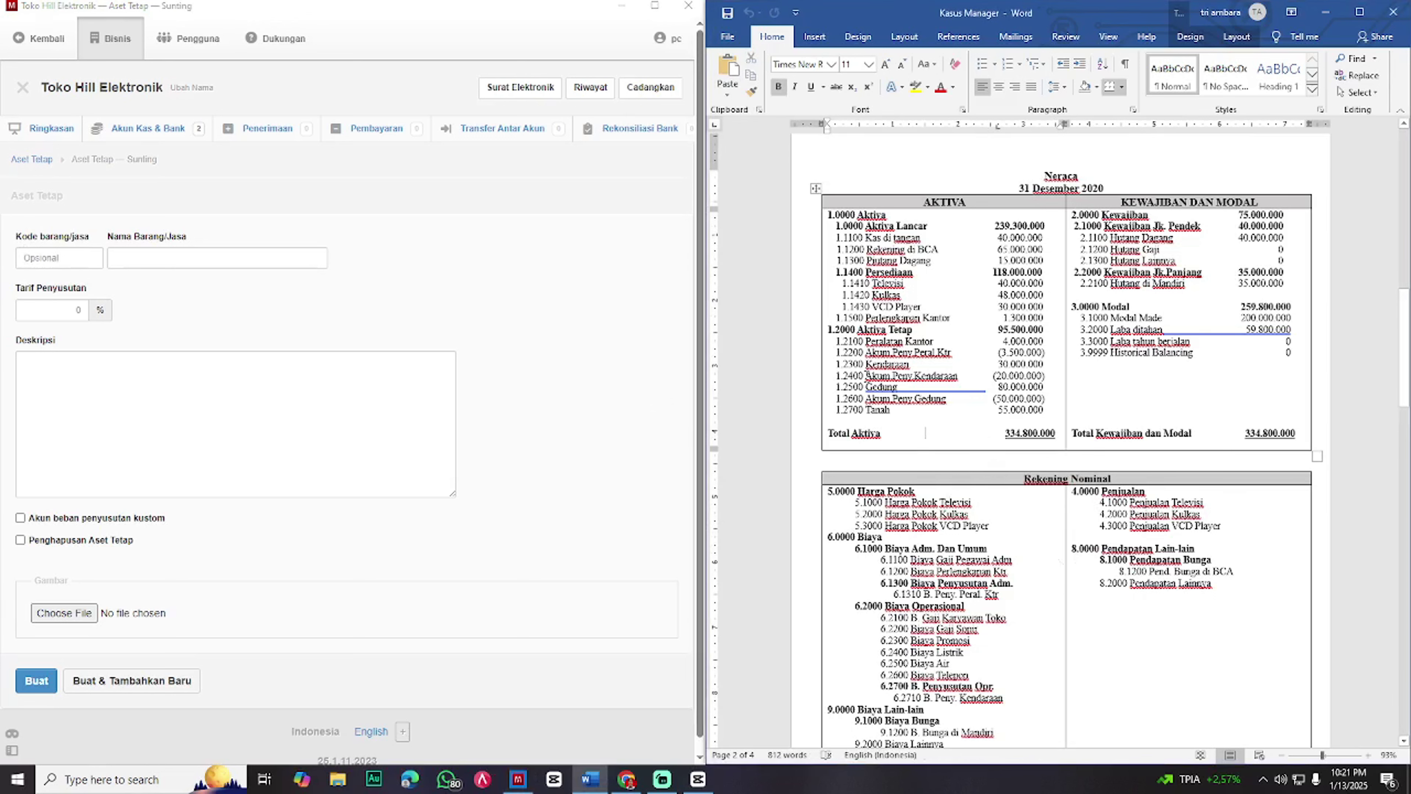
double_click(849, 376)
key("ctrl+c")
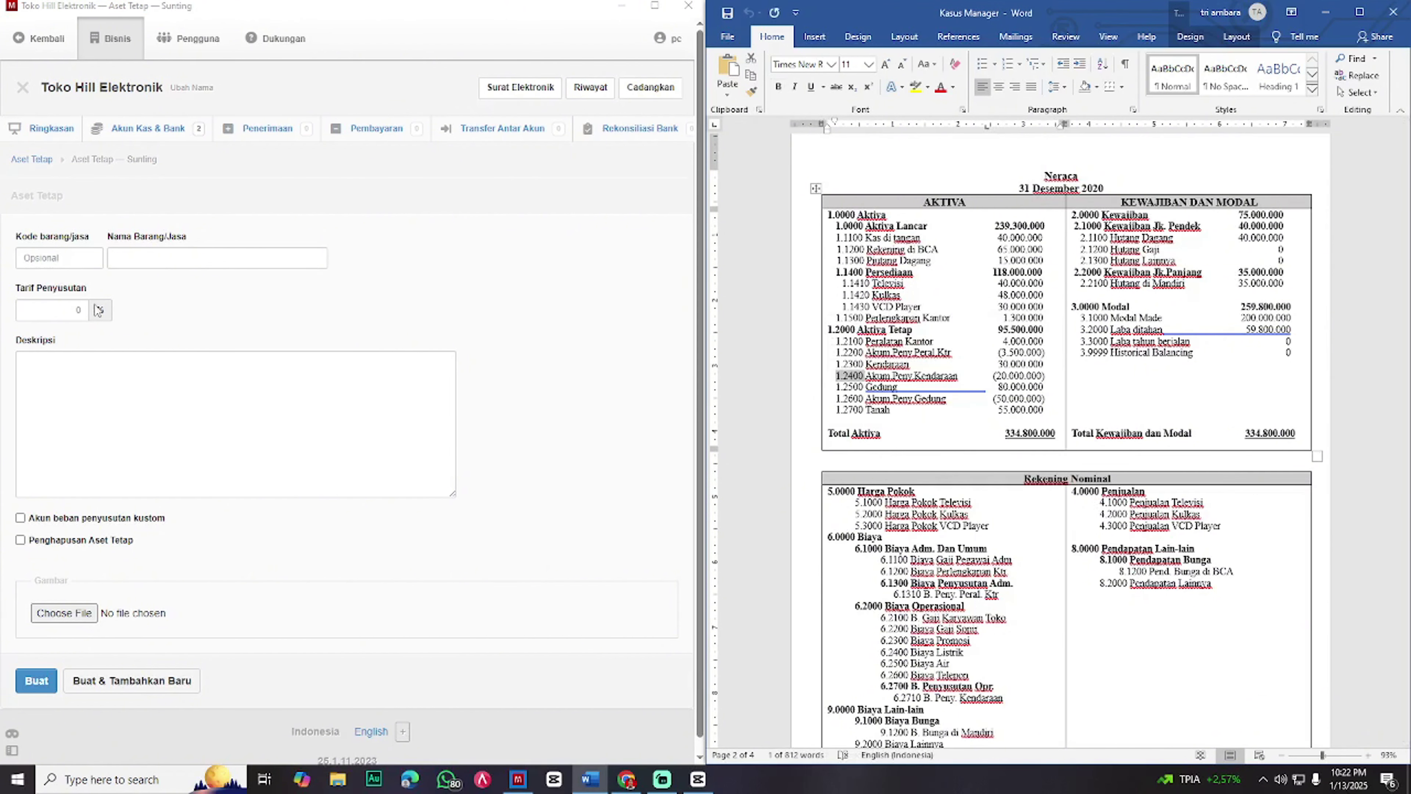
left_click(58, 257)
key("ctrl+v")
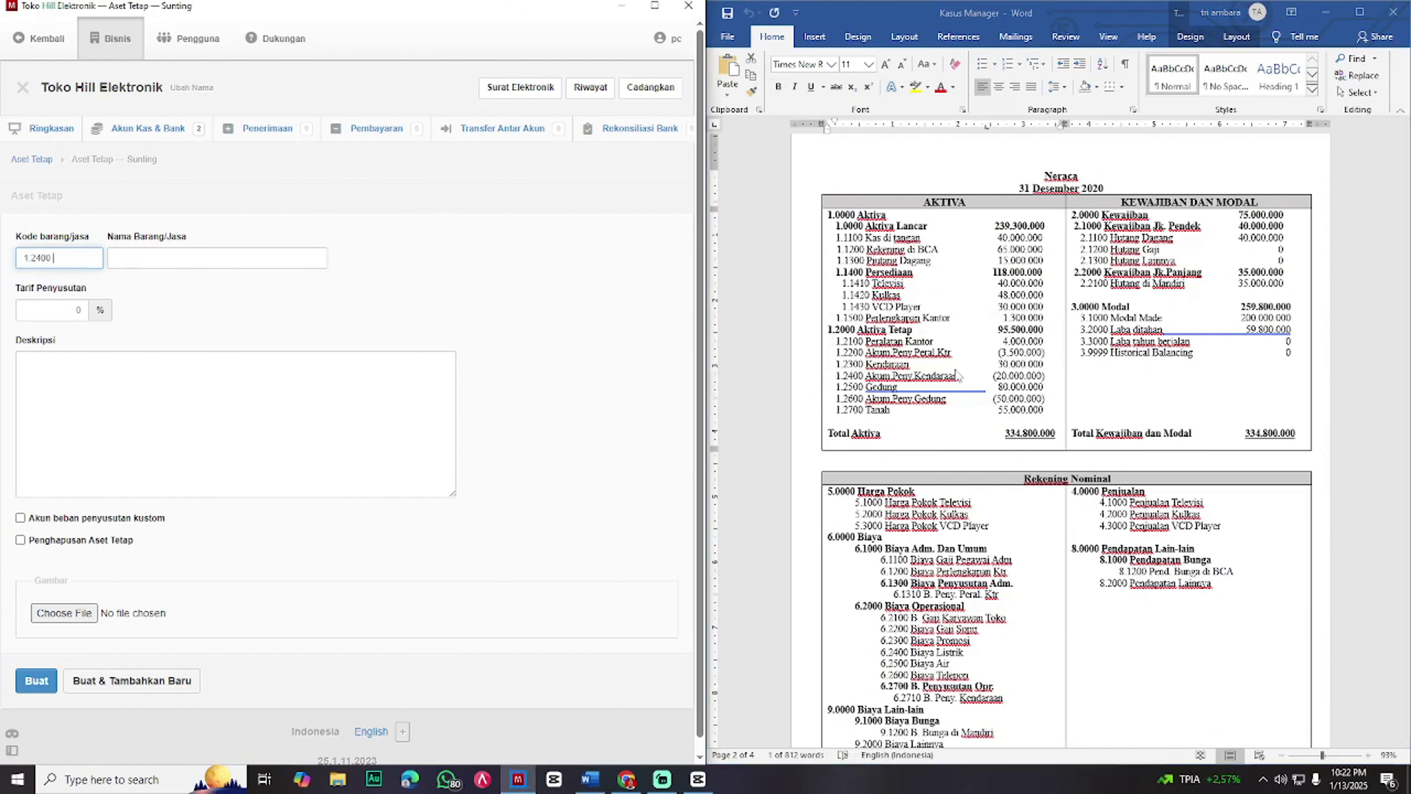
left_click(956, 375)
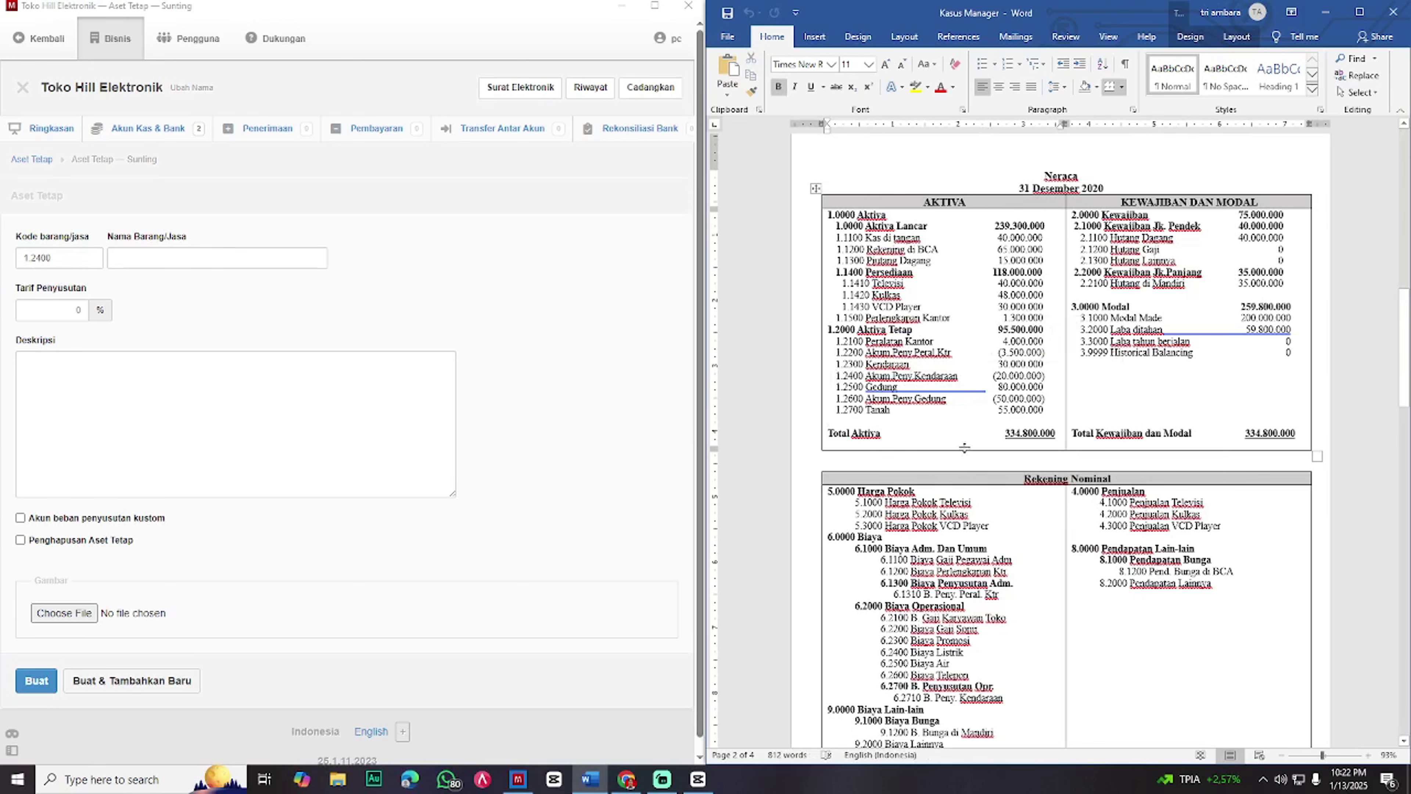
scroll(969, 467, "down", 3)
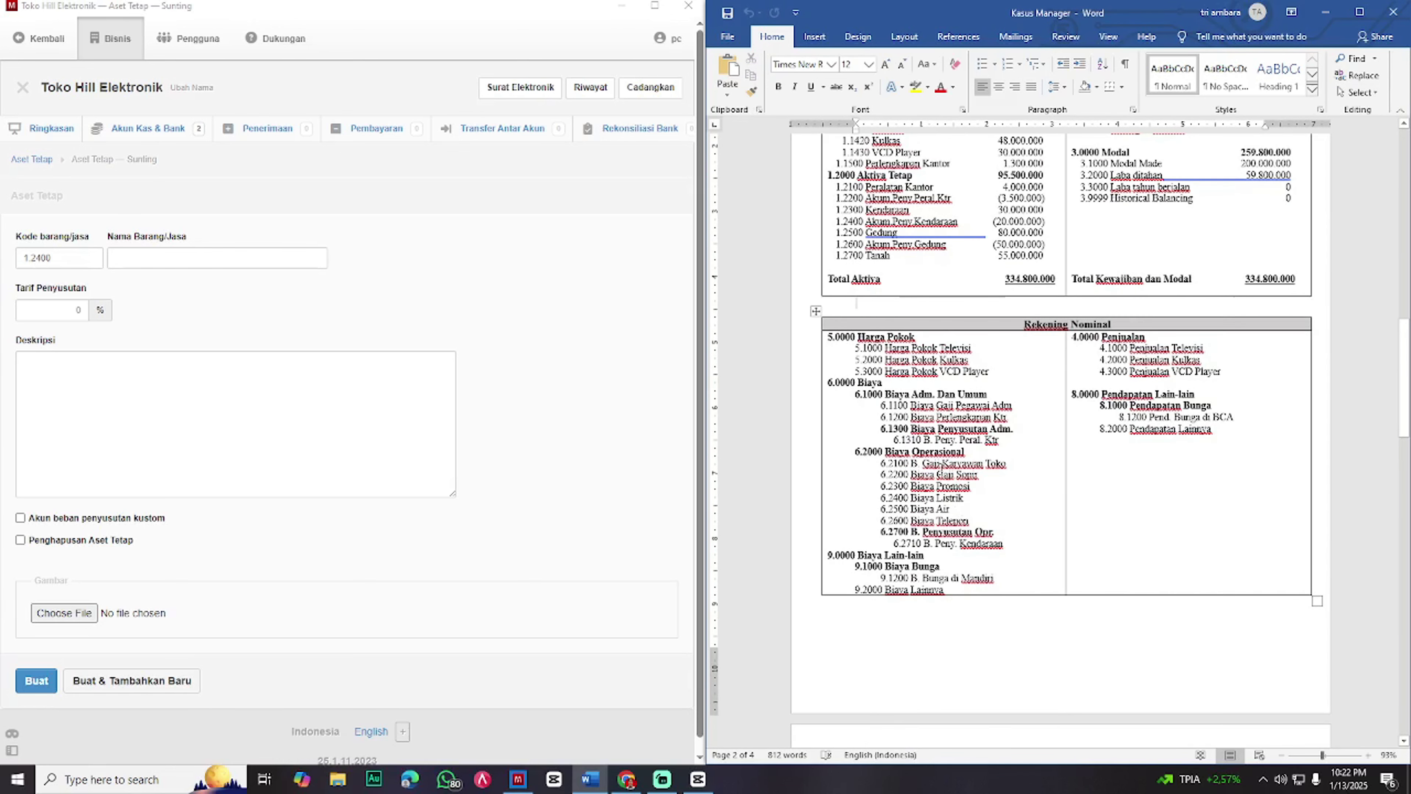
scroll(939, 462, "down", 1)
scroll(977, 500, "up", 11)
left_click(931, 484)
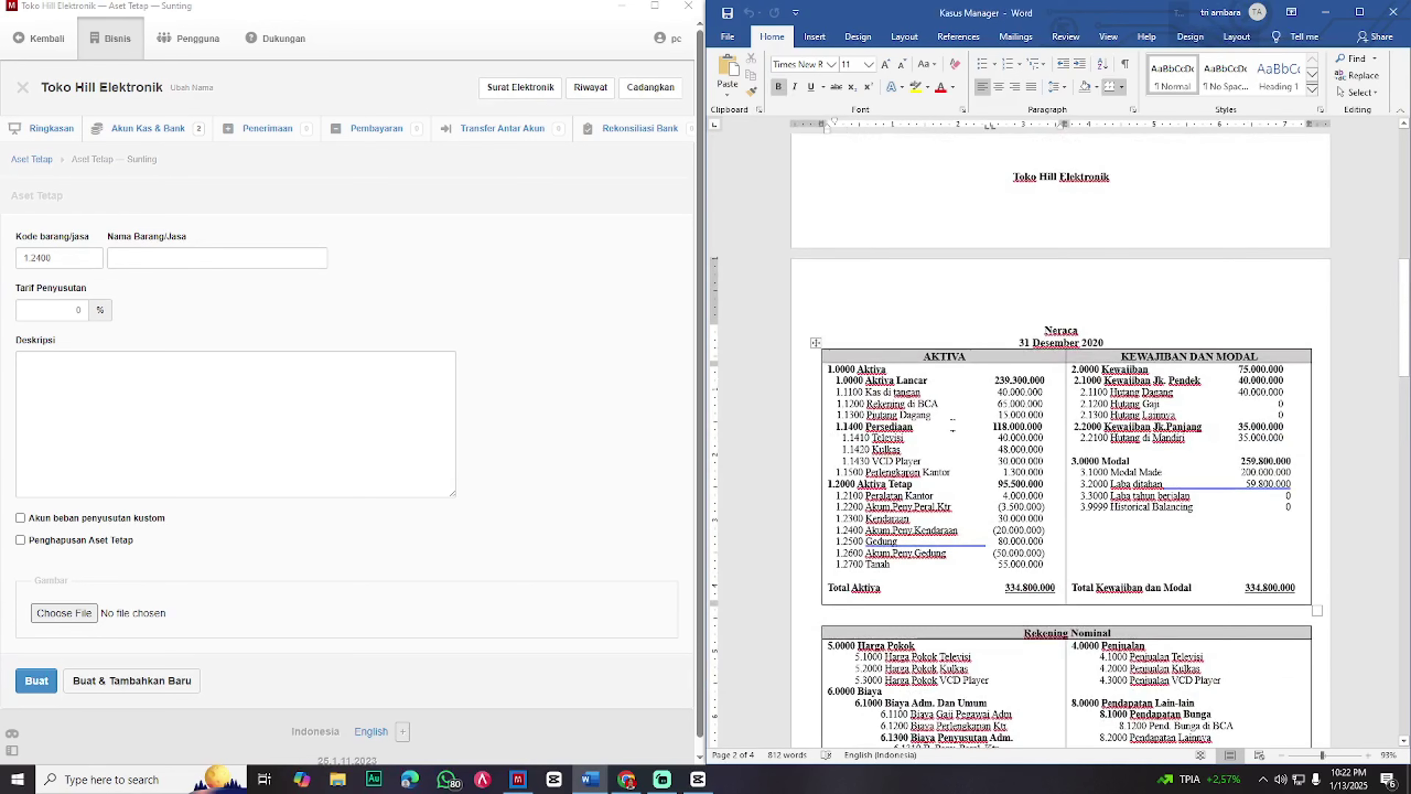
- Fill in the new fixed asset's name Kendaraan and replace its code with 1.2300, both copied from the Word document's Neraca table
left_click_drag(912, 521, 863, 521)
key("ctrl+c")
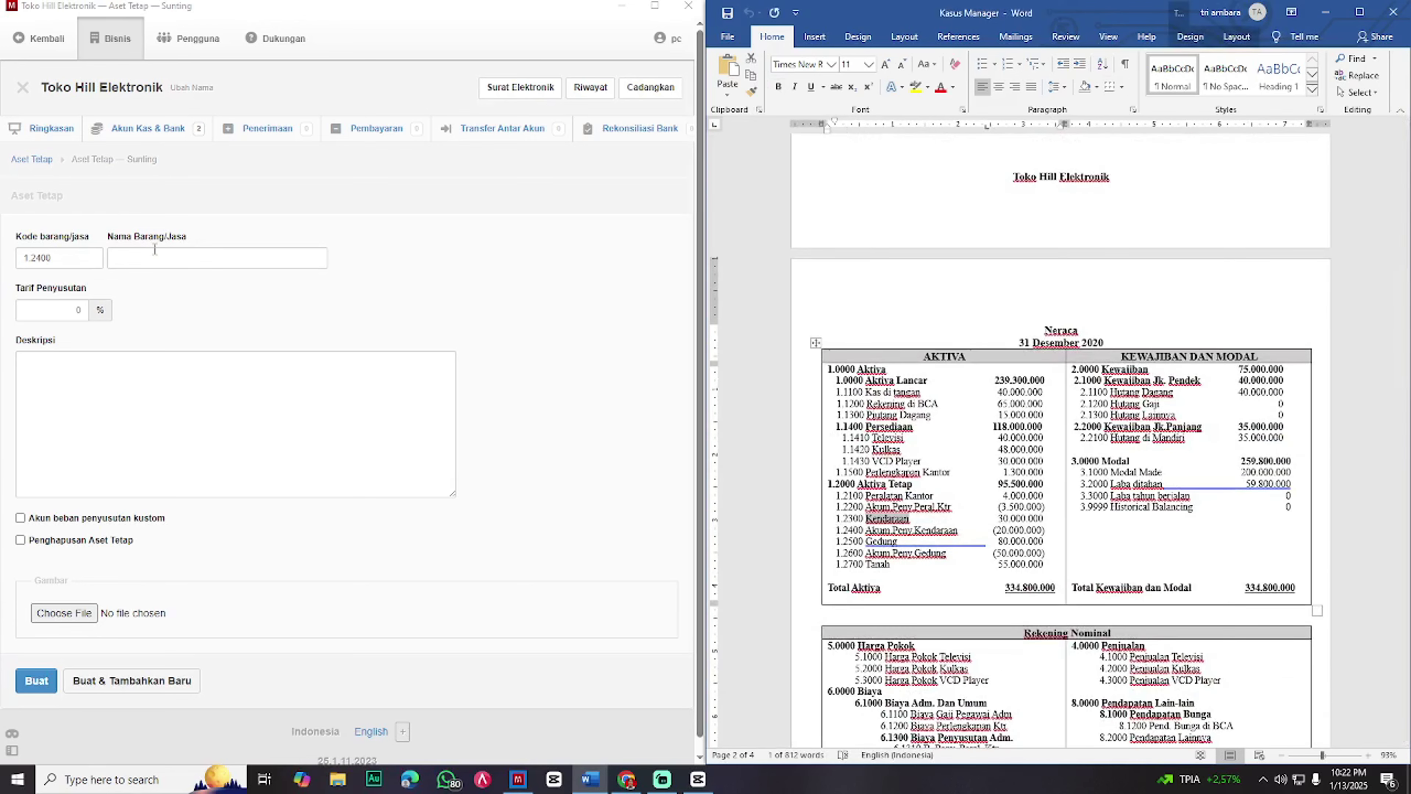
left_click(158, 257)
key("ctrl+v")
left_click_drag(863, 518, 836, 518)
key("ctrl+c")
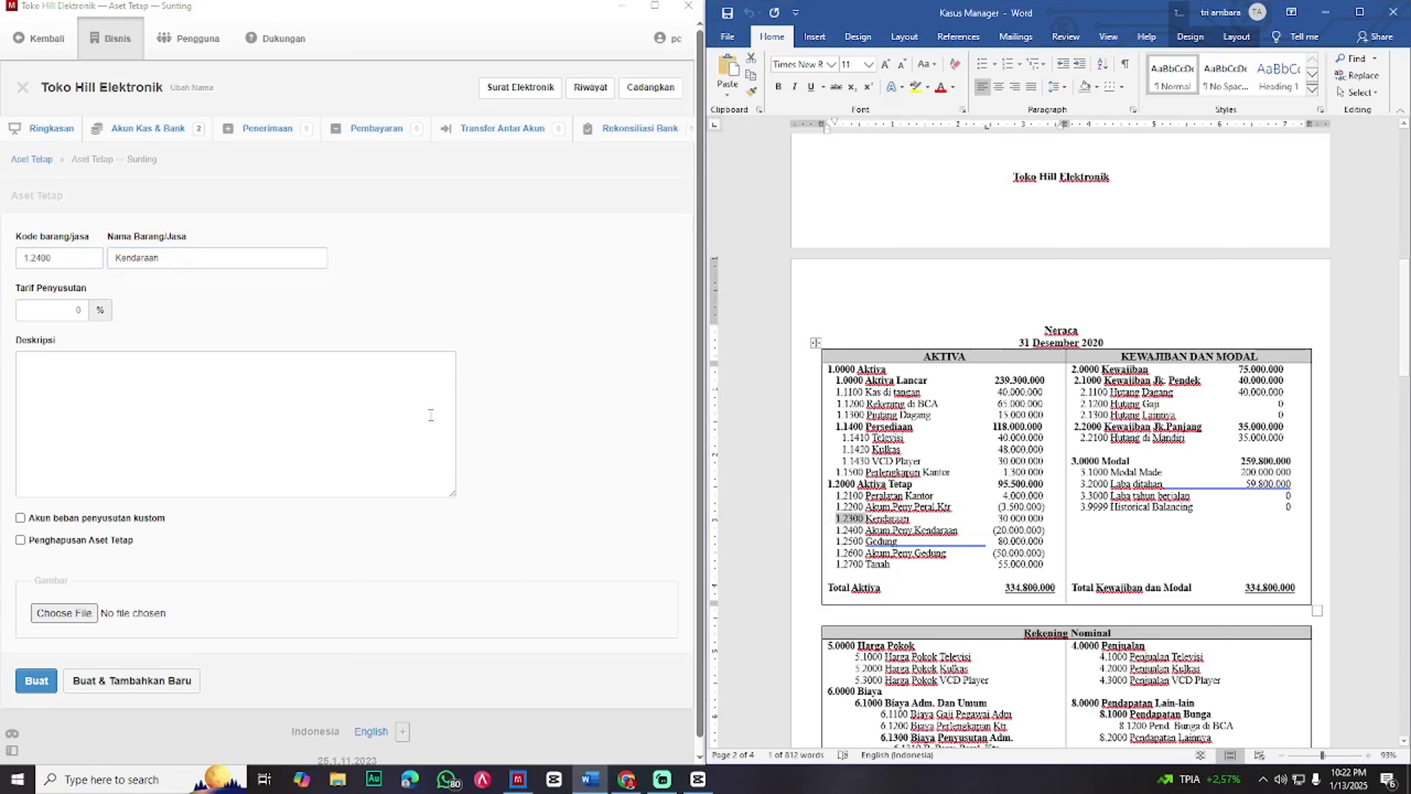
double_click(39, 257)
key("ctrl+v")
- Set Kendaraan's depreciation rate to 12.5% and custom depreciation expense account to 6.2710 - B. Peny. Kendaraan, saving it and starting another asset
left_click(83, 313)
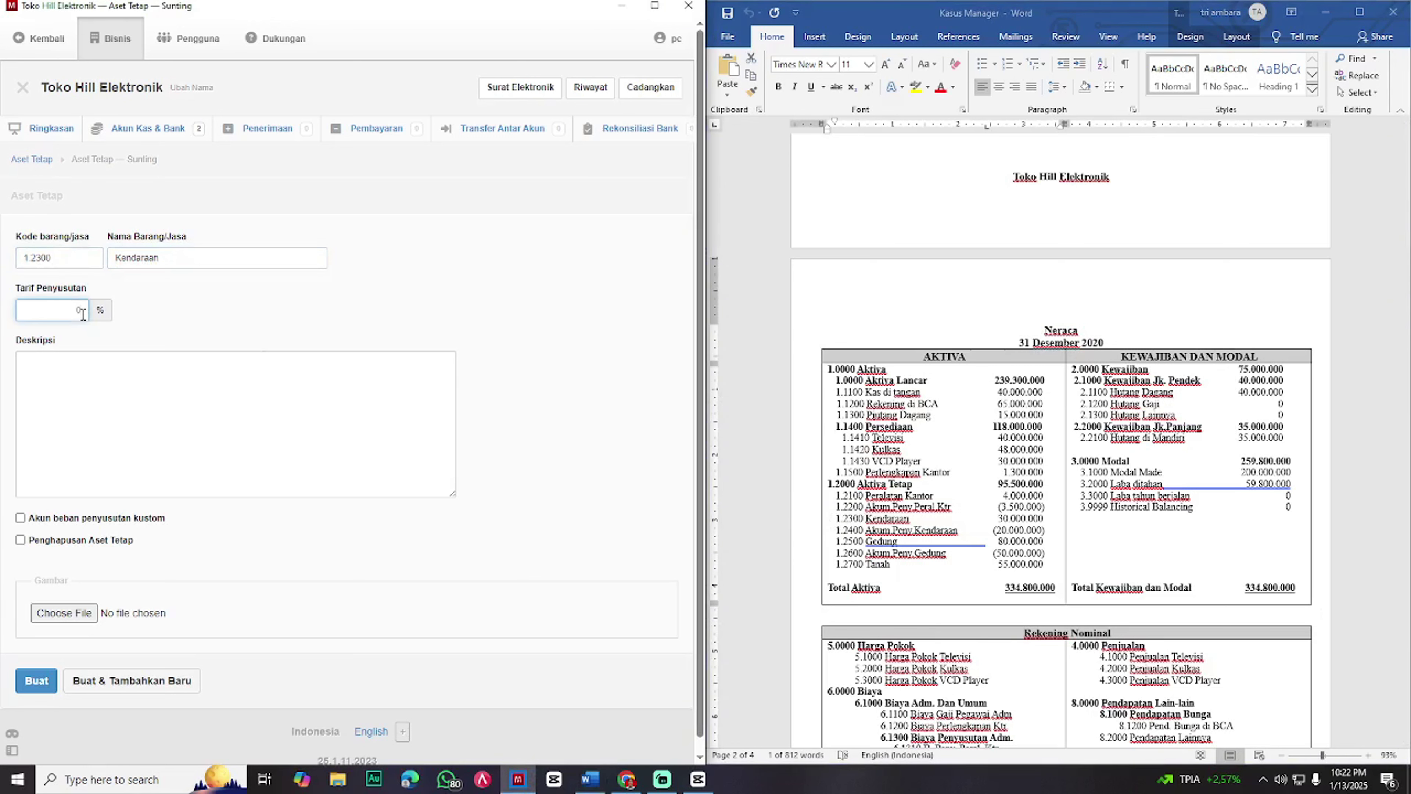
type("12,5")
left_click(19, 517)
left_click(67, 541)
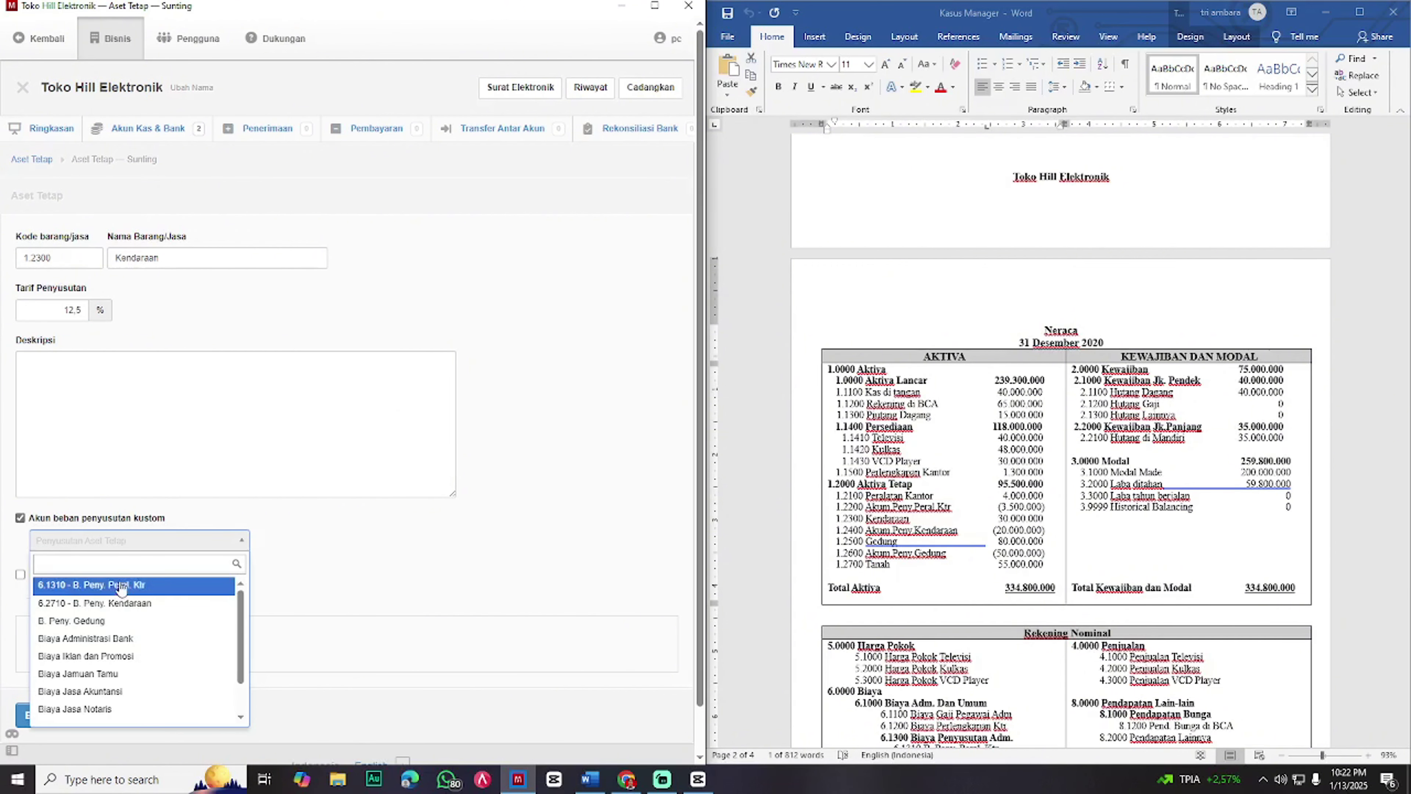
left_click(135, 602)
left_click(131, 717)
- Give the new fixed asset the code 1.2500, copied from the Word document's Neraca table, and the name Gedung
left_click(927, 572)
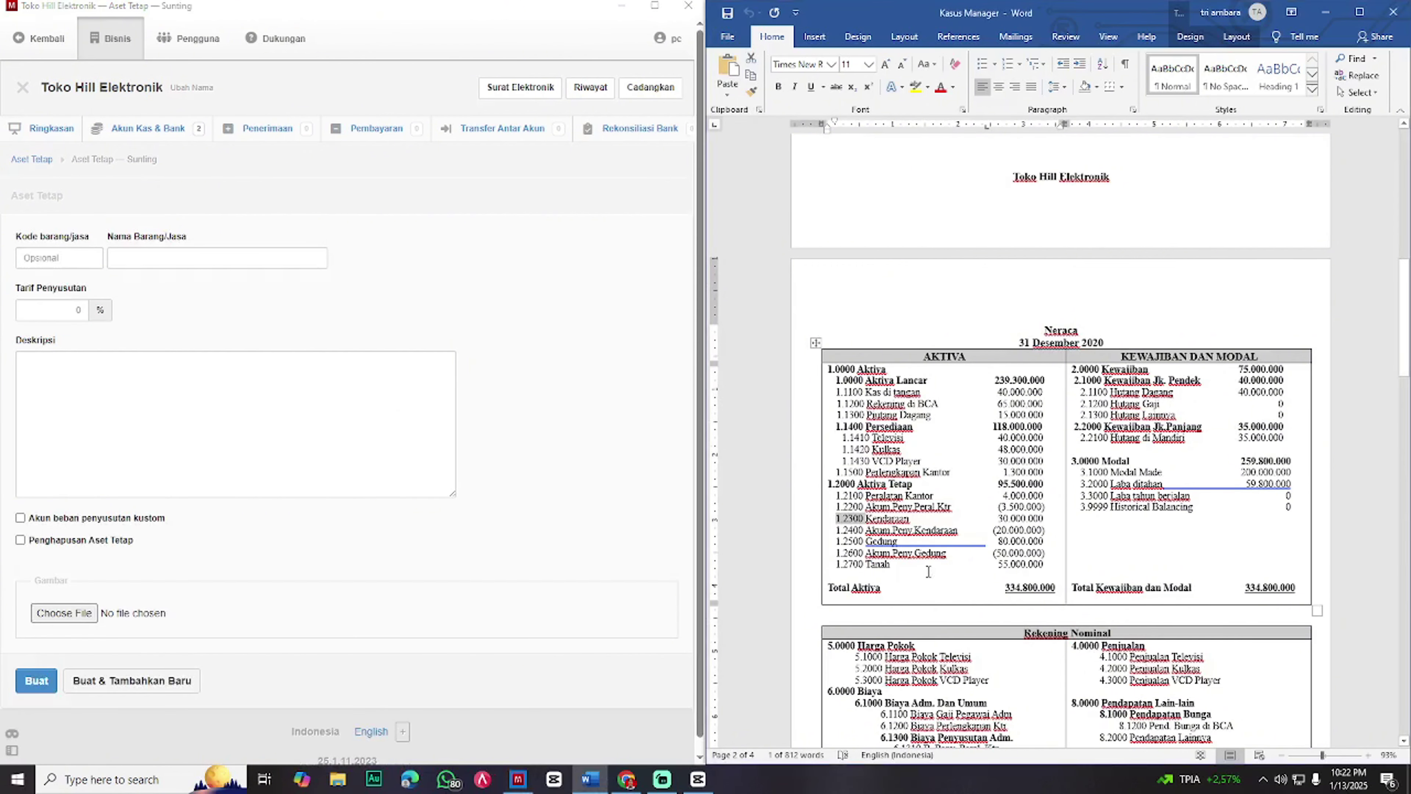
double_click(850, 541)
key("ctrl+c")
left_click(58, 258)
key("ctrl+v")
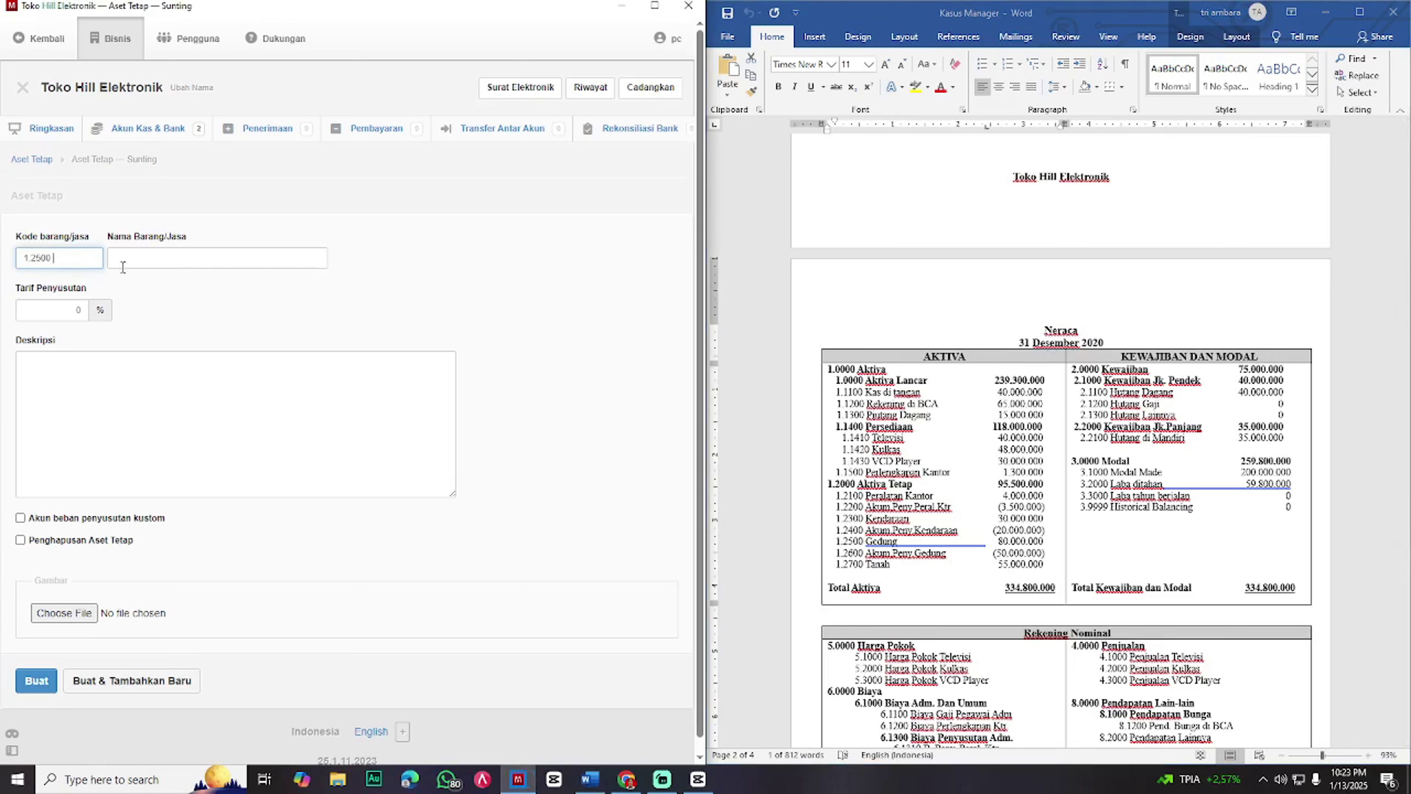
left_click(130, 261)
type("Gedung")
- Set Gedung's depreciation rate to 5% and custom depreciation expense account to B. Peny. Gedung, saving it and starting another asset
key("Tab")
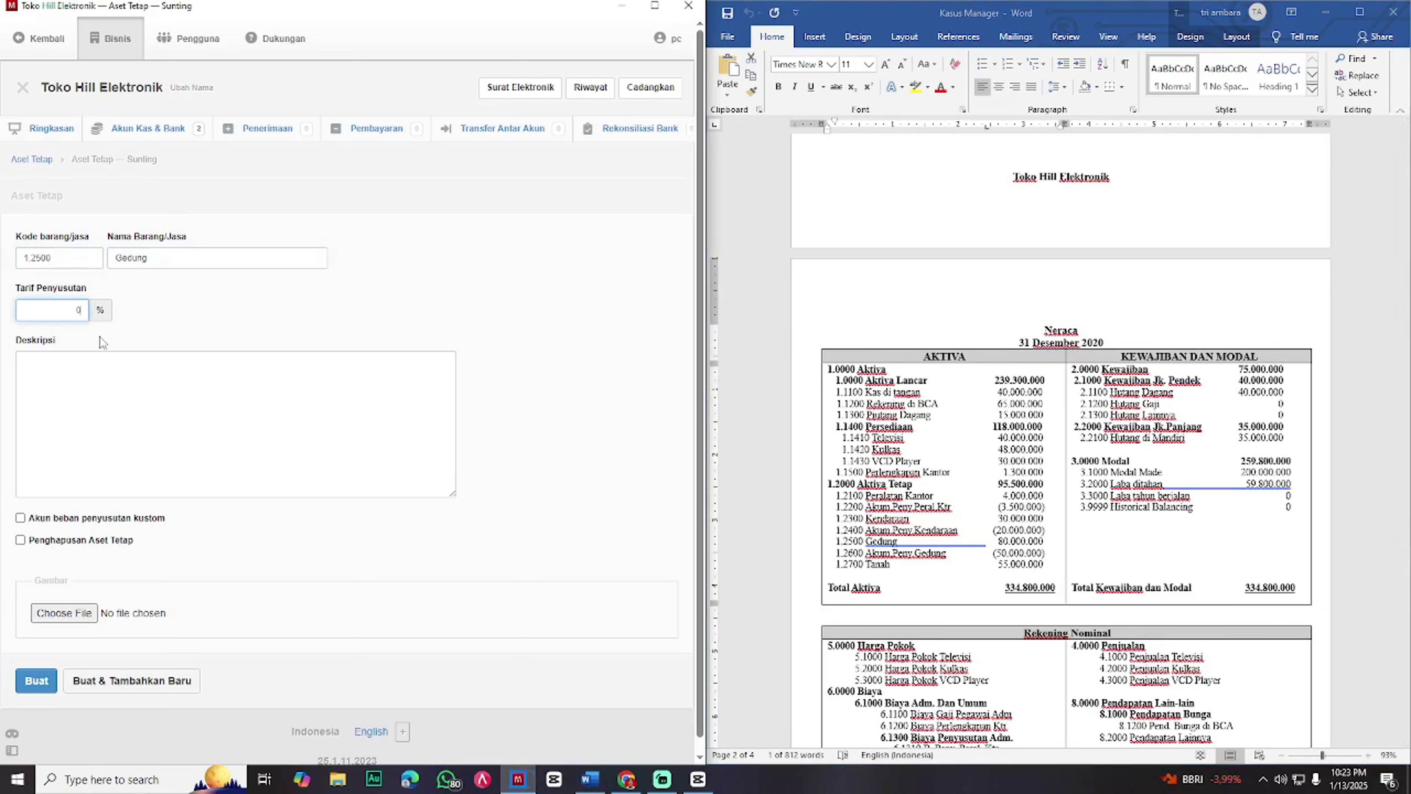
type("5")
left_click(20, 517)
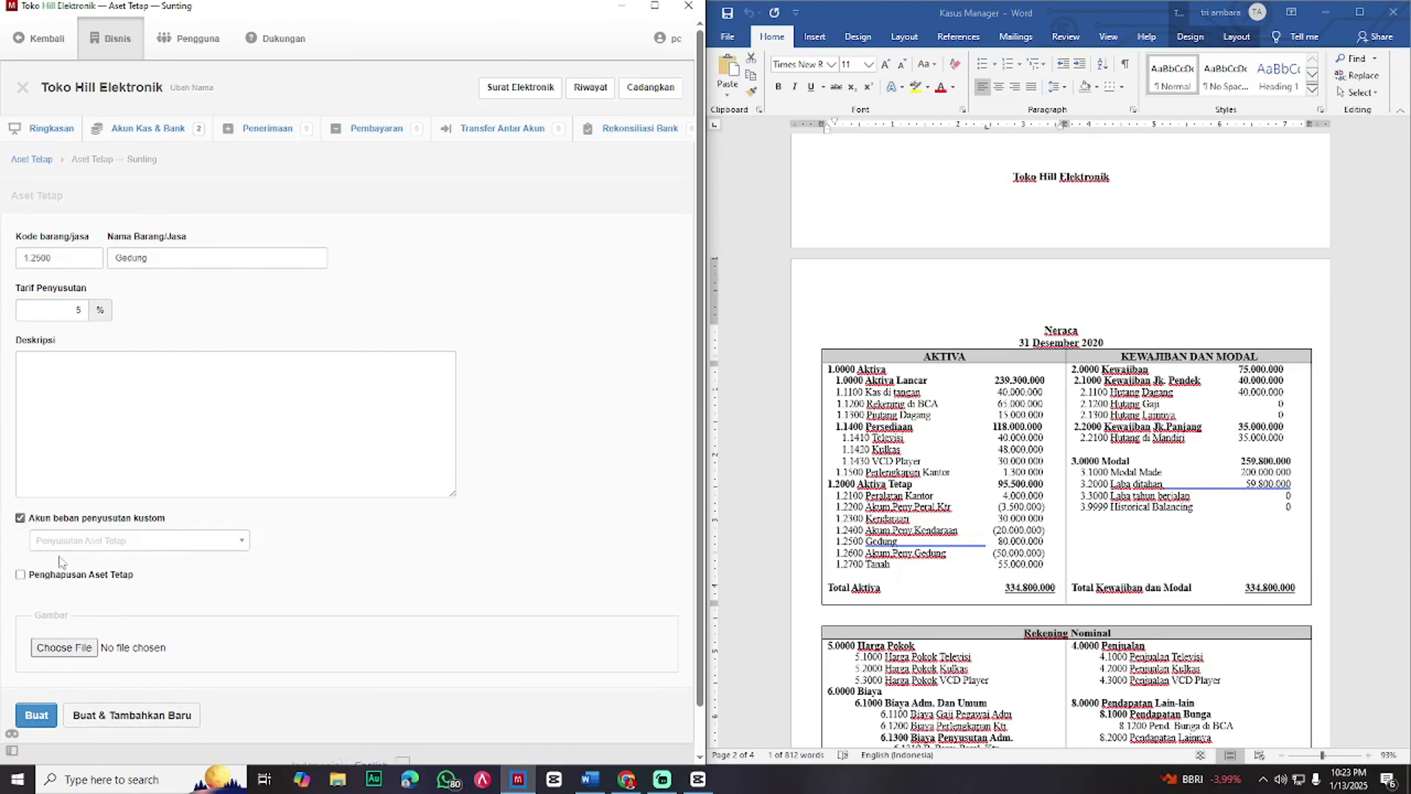
left_click(106, 542)
left_click(83, 620)
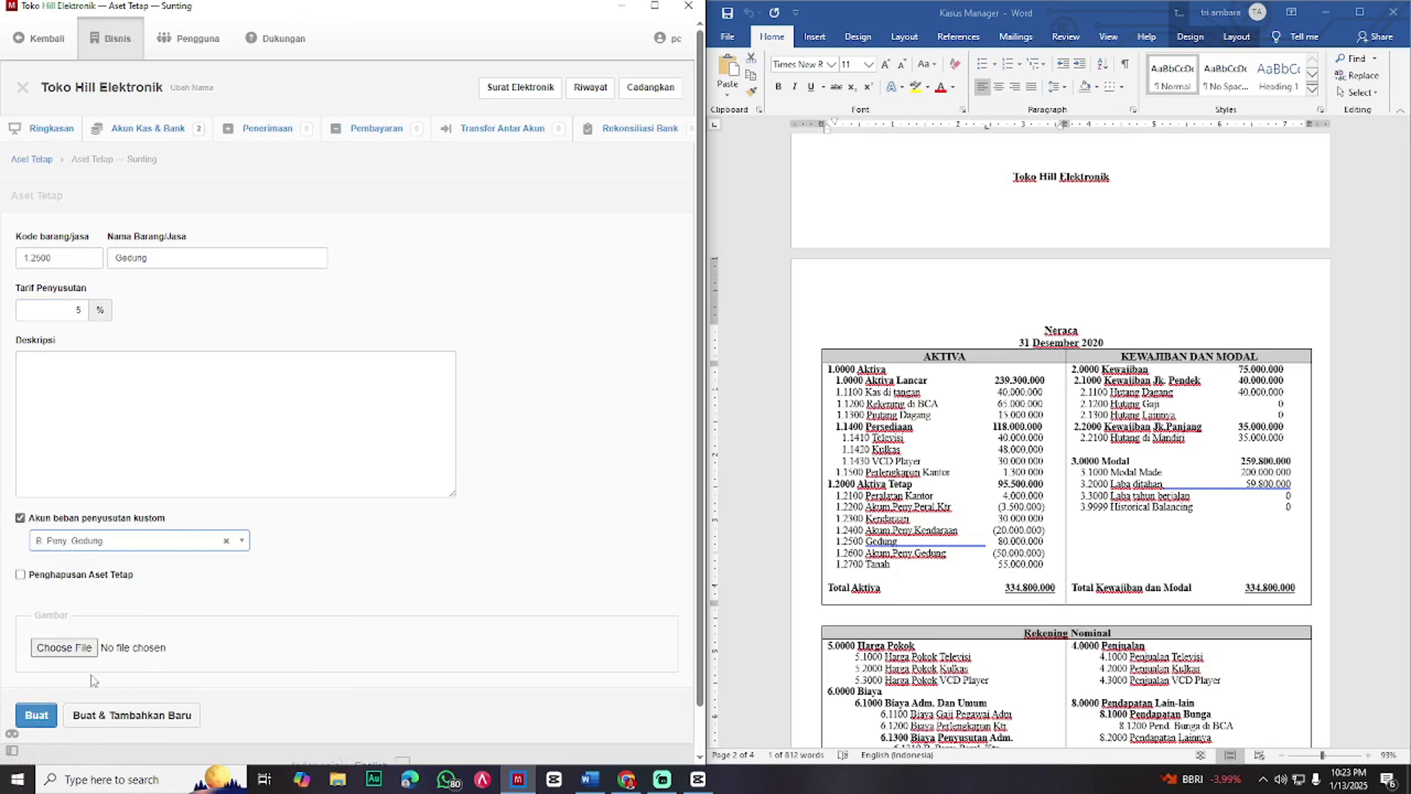
left_click(70, 722)
- Create the fixed asset Tanah with code 1.2700, copied from the Word document's Neraca table
left_click(816, 570)
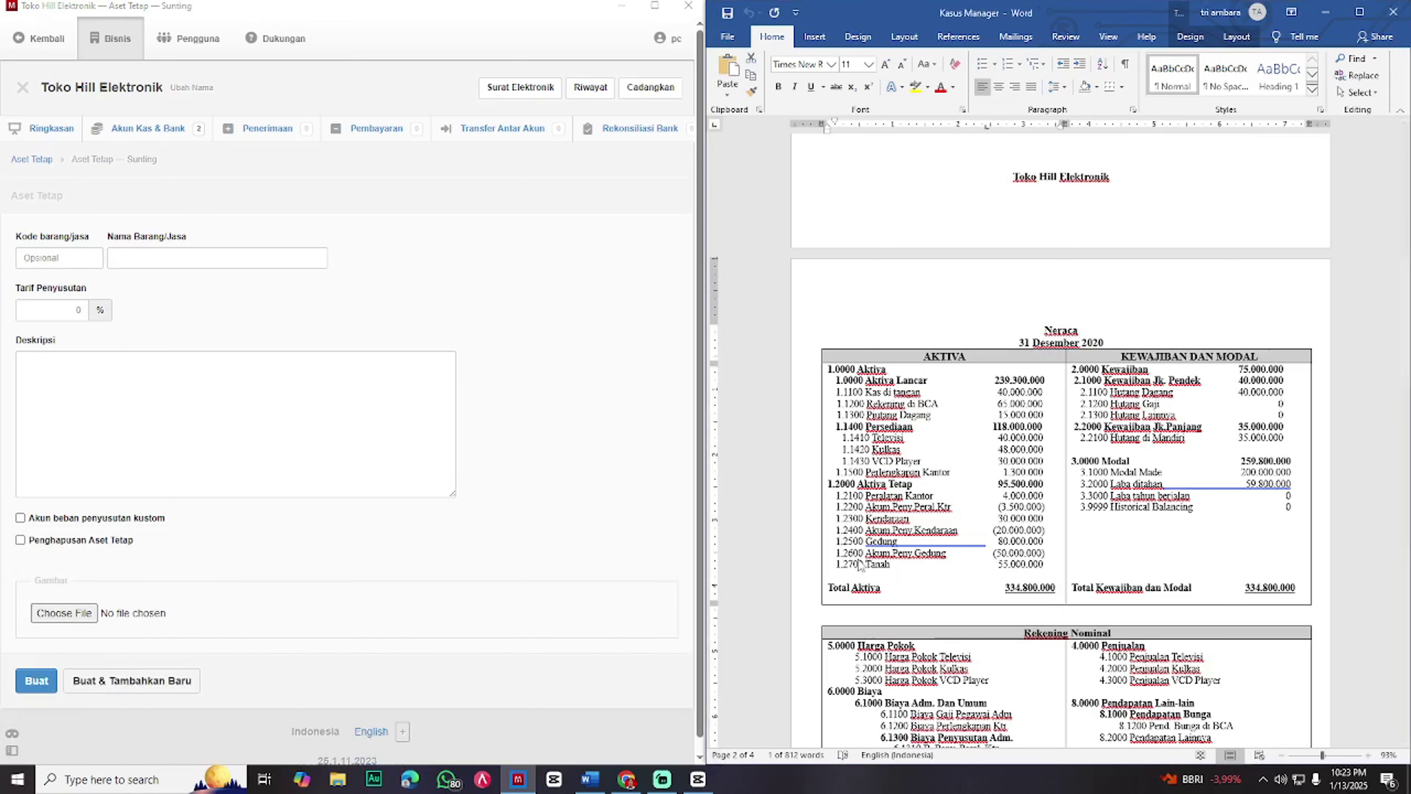
key("ctrl+c")
left_click(58, 258)
key("ctrl+v")
left_click(197, 264)
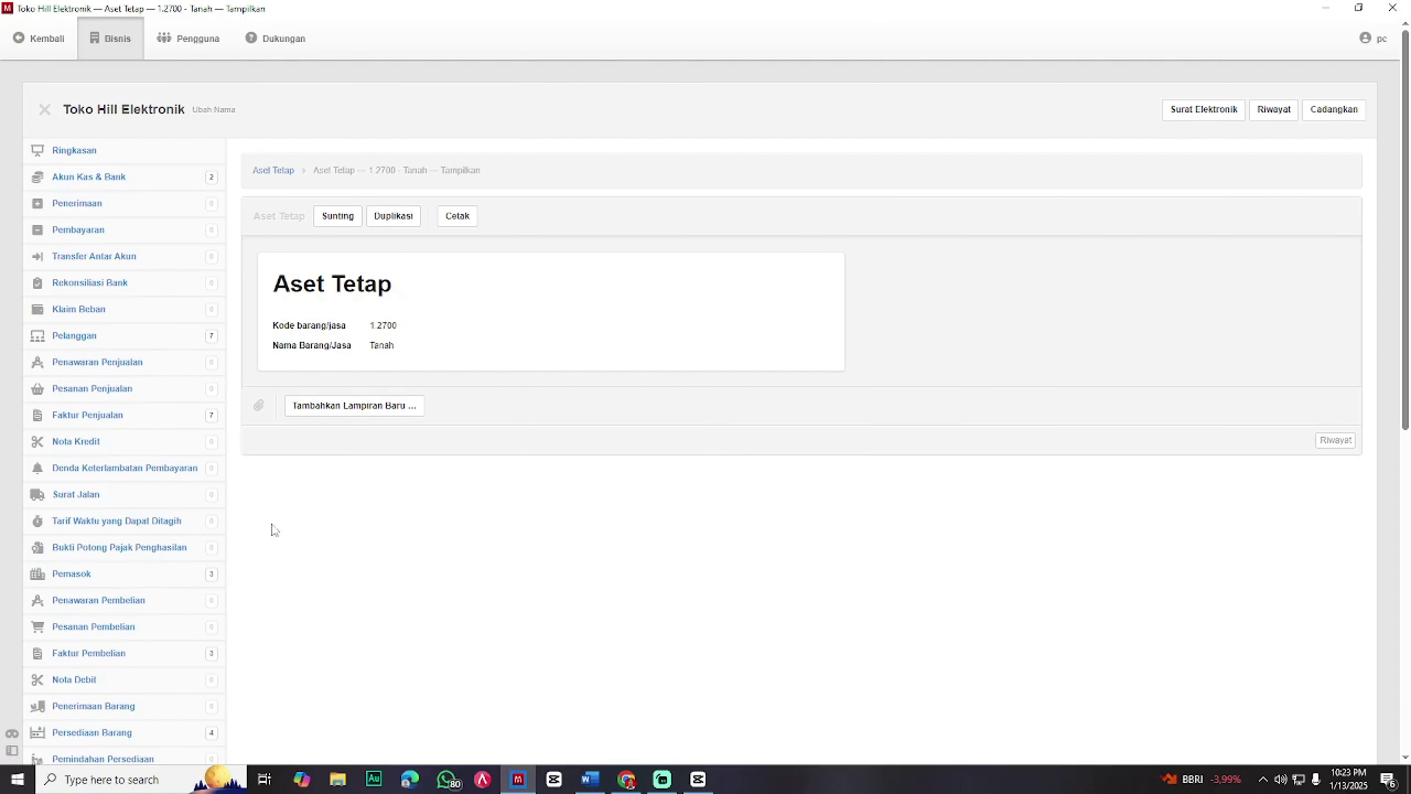
- Open the Aset Tetap starting balances under Saldo Awal in Pengaturan and start a new starting balance
scroll(136, 670, "down", 10)
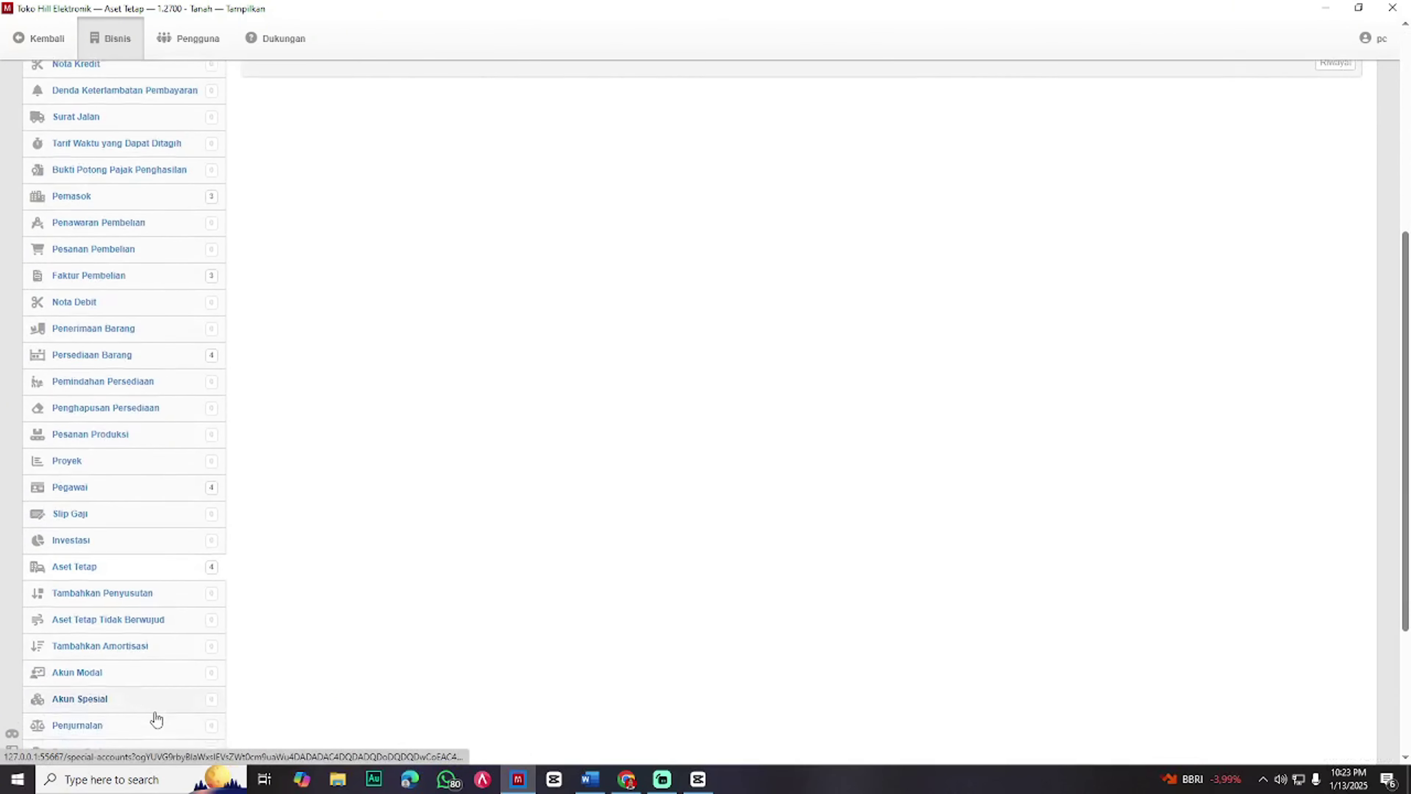
left_click(130, 597)
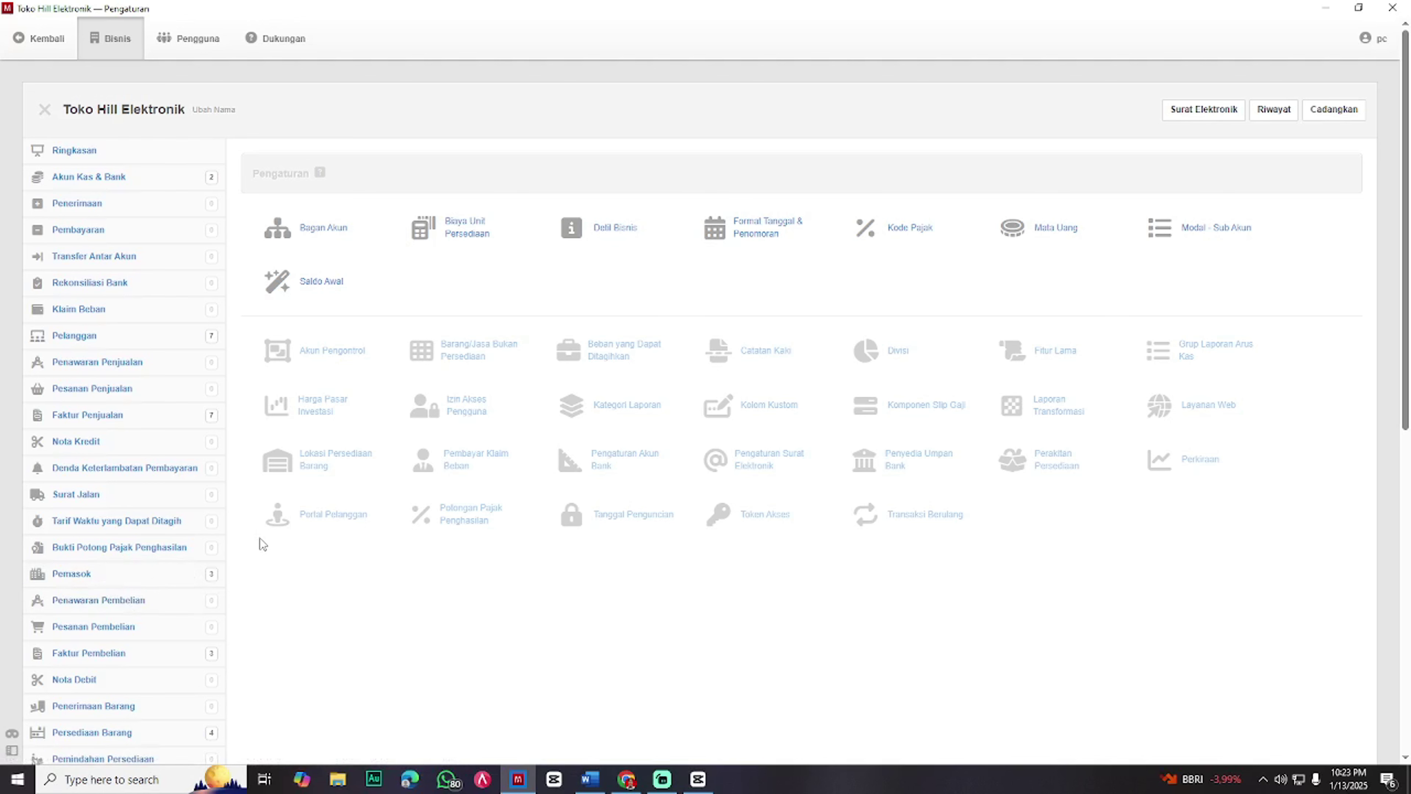
left_click(309, 281)
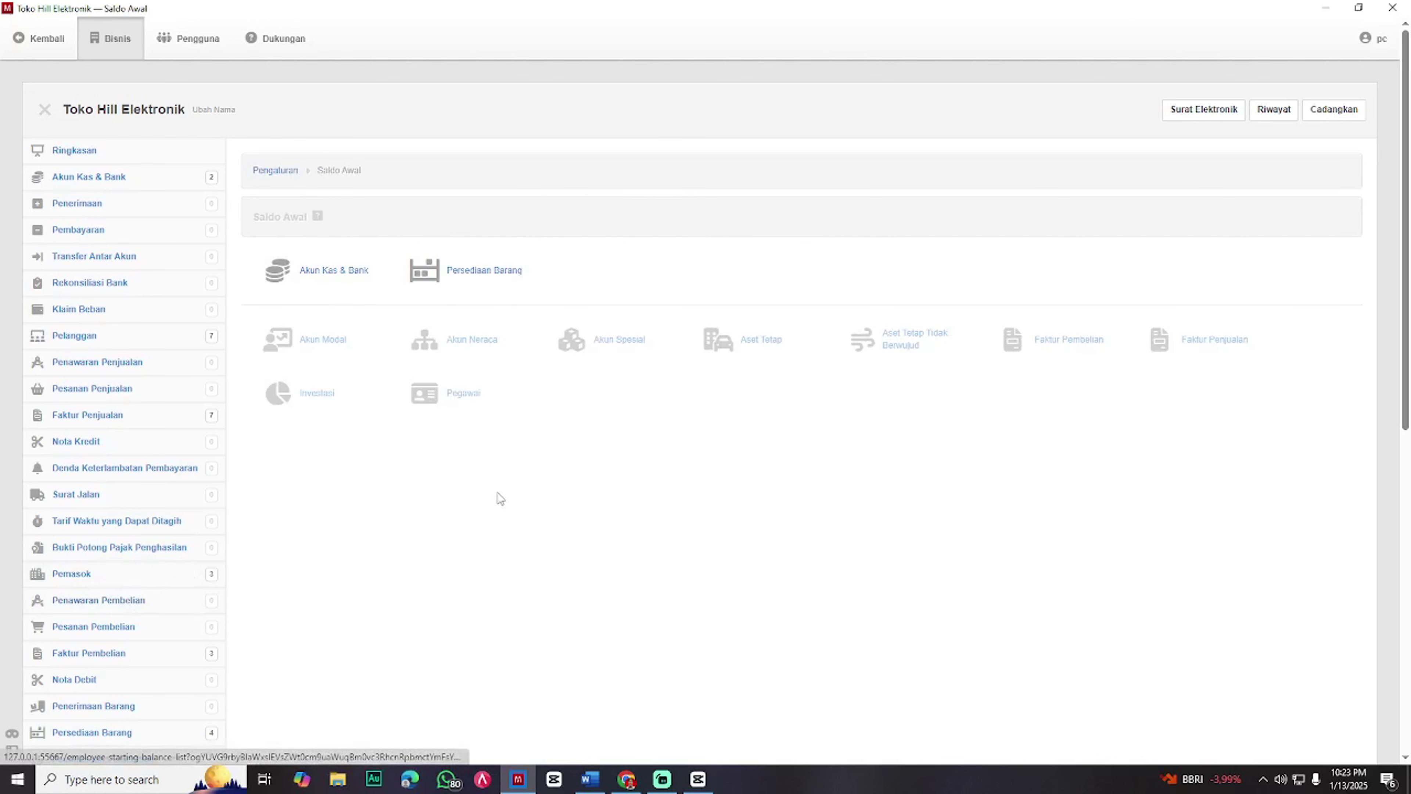
left_click(758, 349)
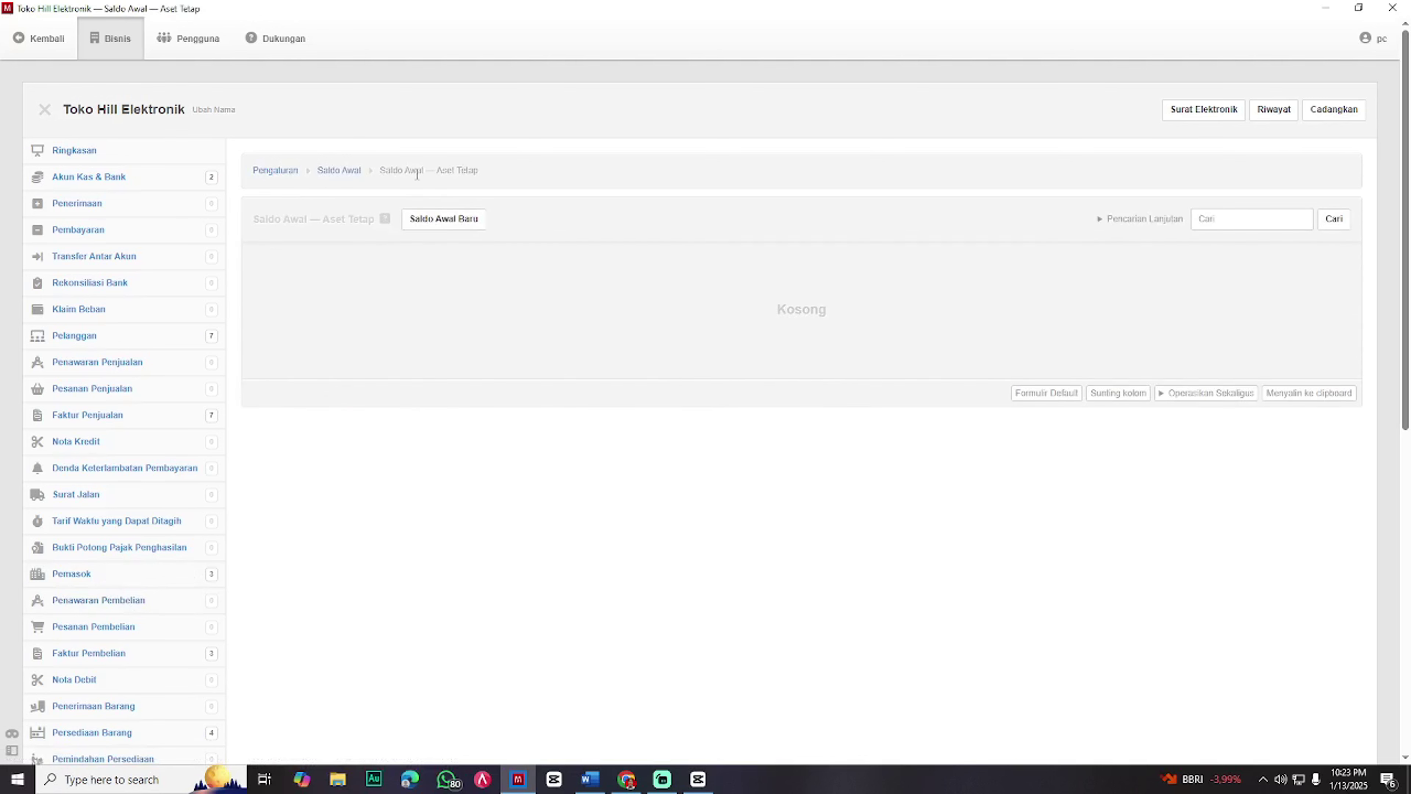
left_click(449, 222)
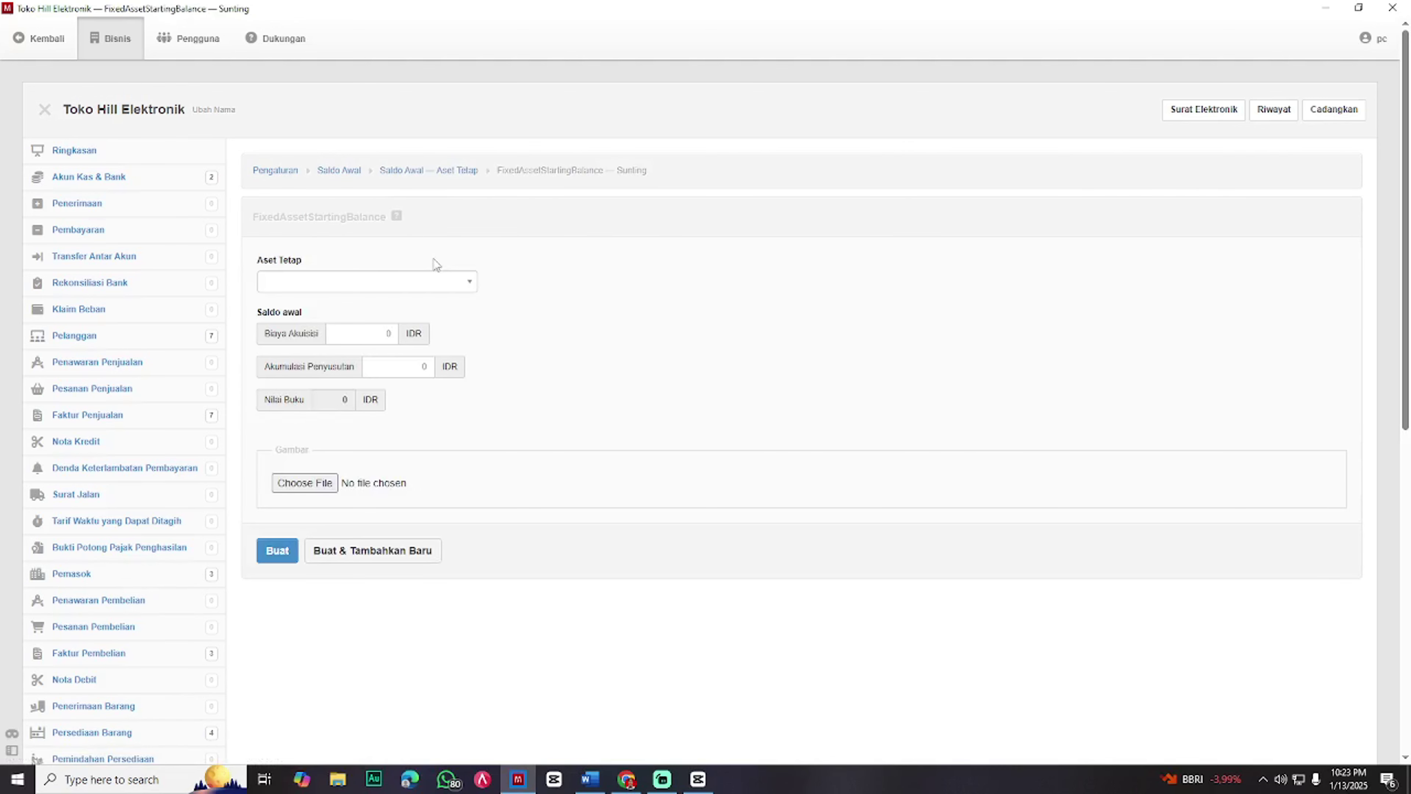
- Record the starting balance of 1.2100 - Peralatan Kantor with acquisition cost 4000000 and accumulated depreciation 3500000, saving it and starting another
left_click(418, 290)
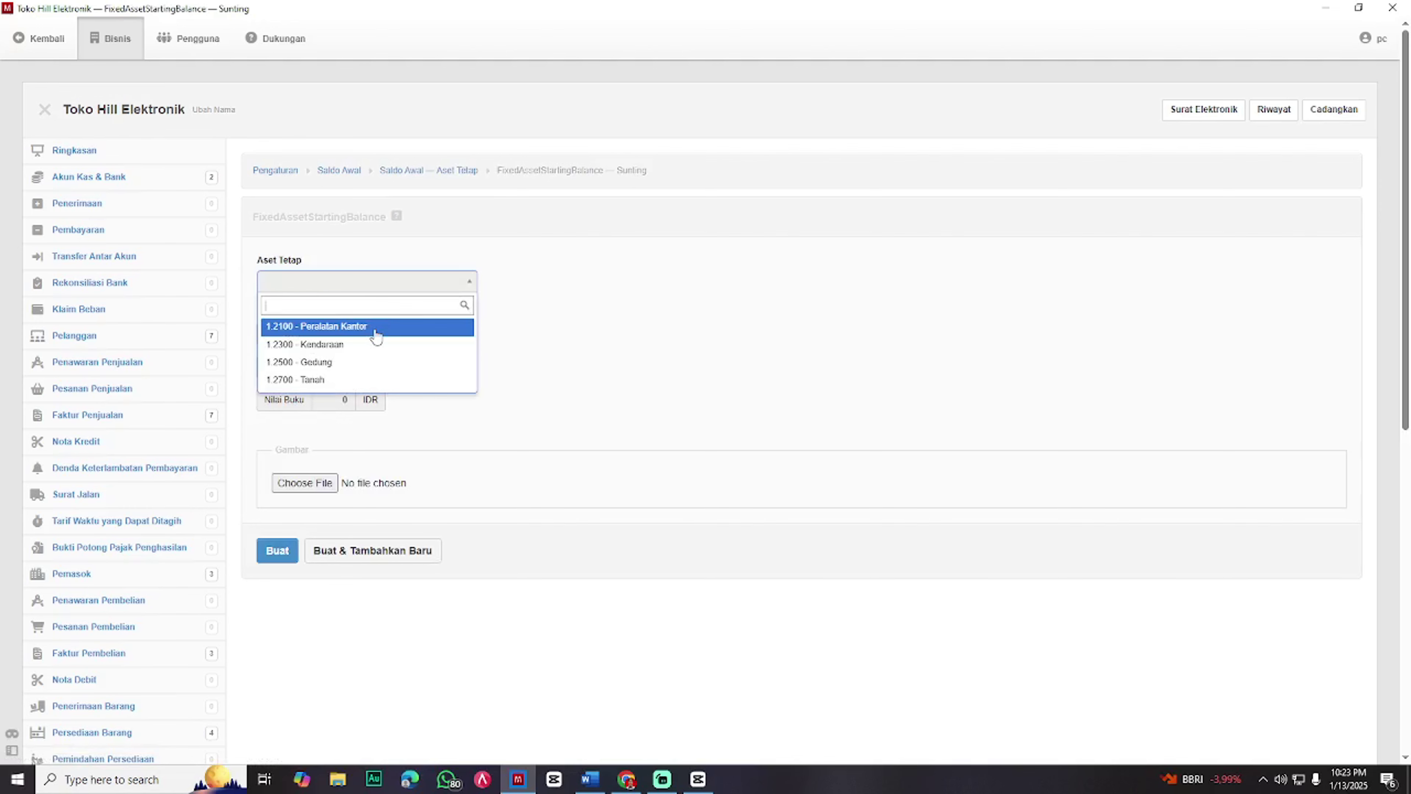
left_click(376, 329)
left_click(394, 335)
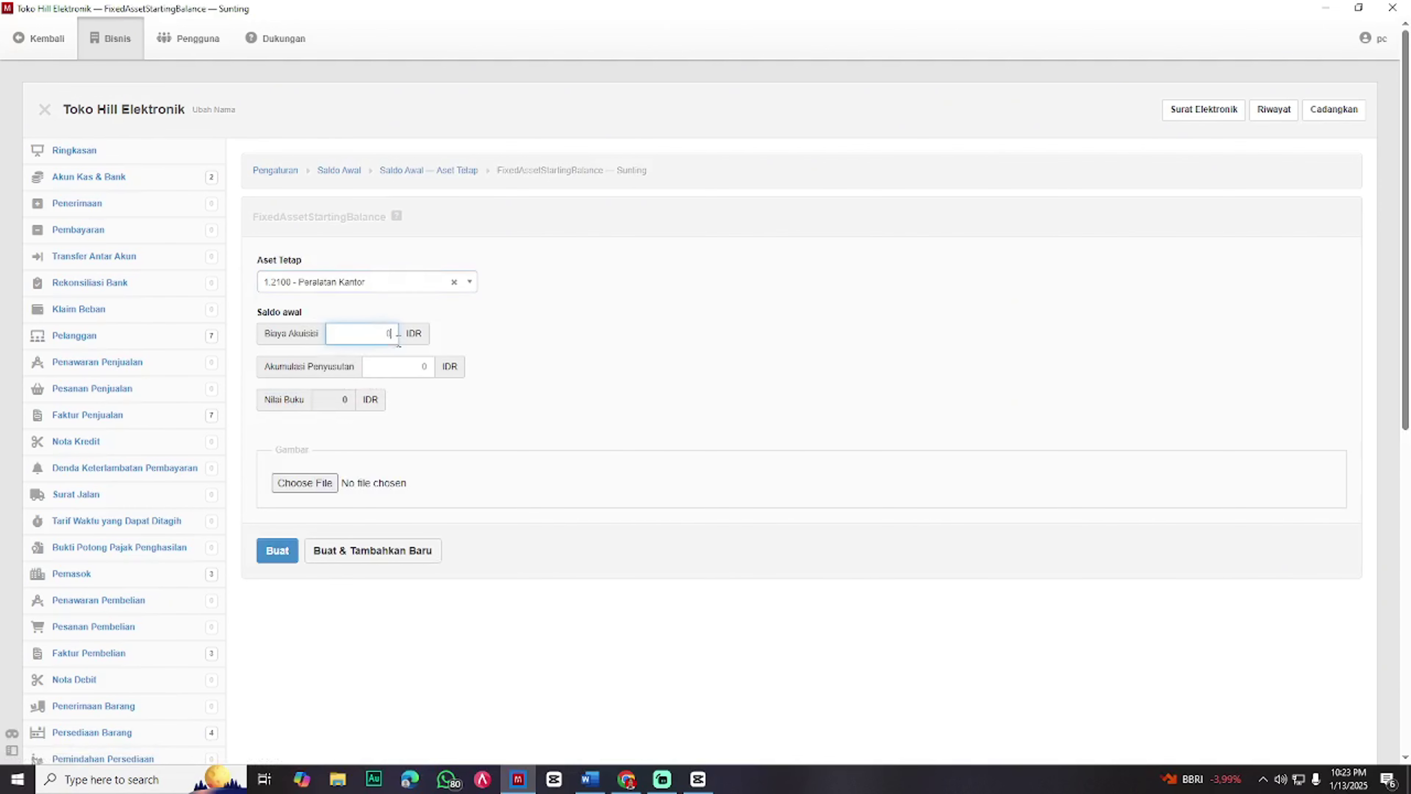
key("super+Left")
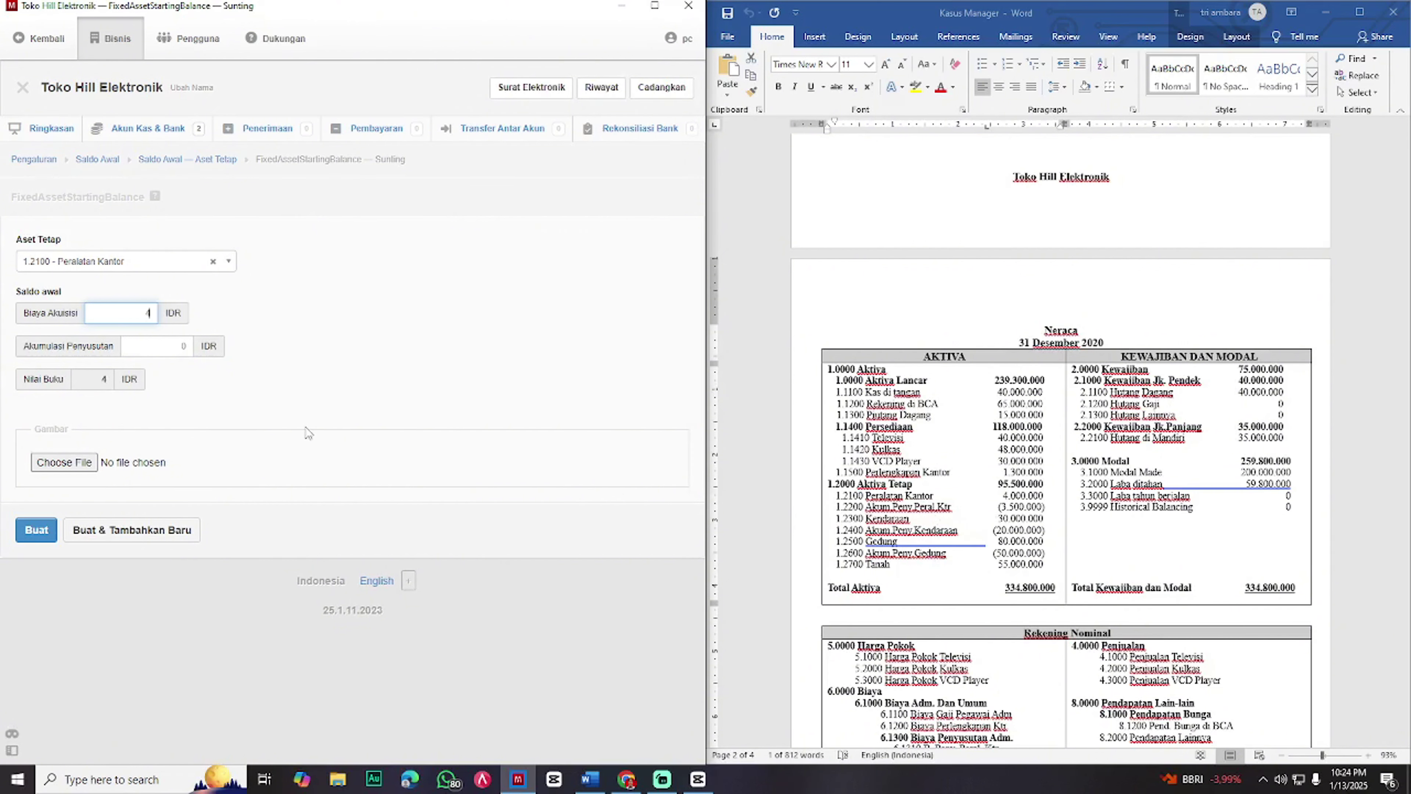
type("000000")
left_click(182, 345)
type("3500")
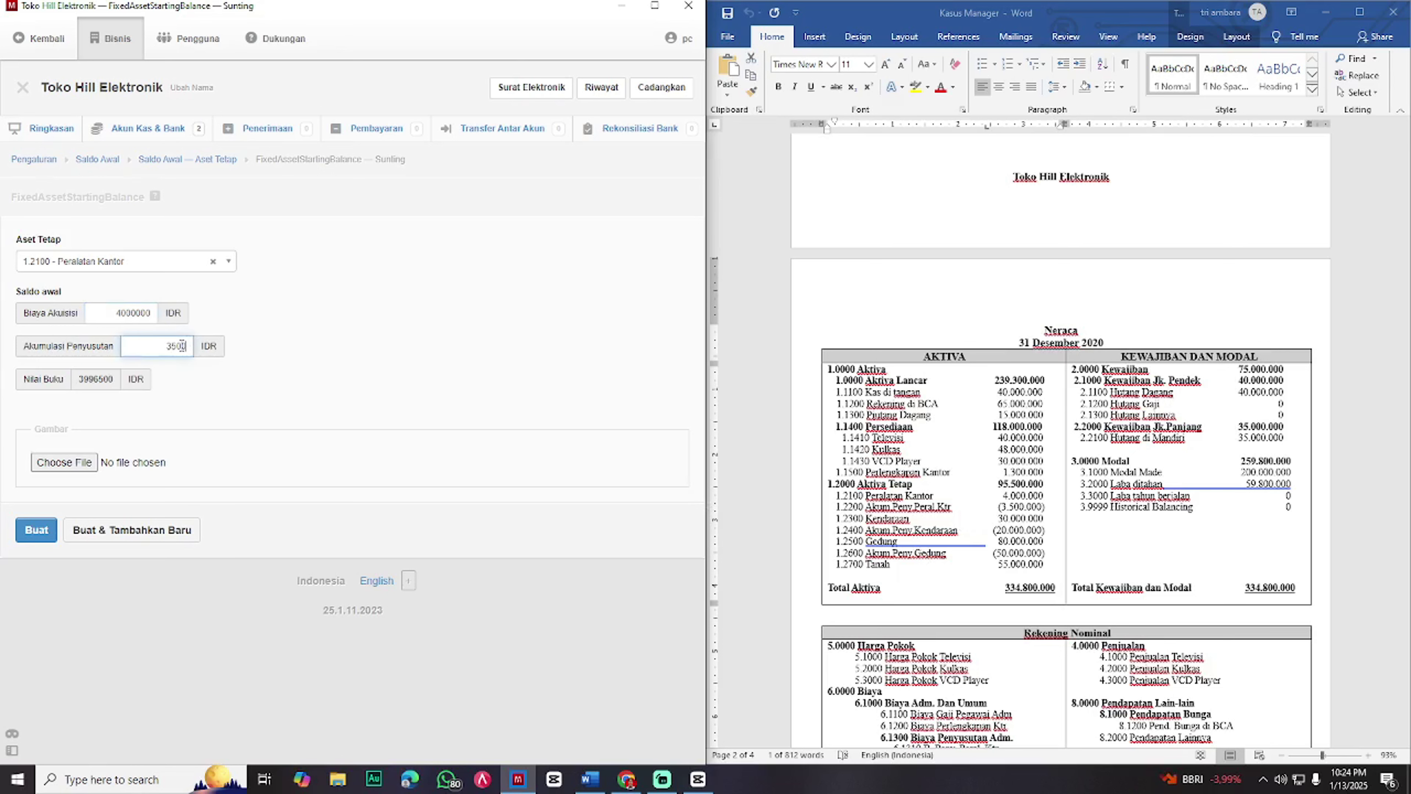
type("000")
left_click(94, 535)
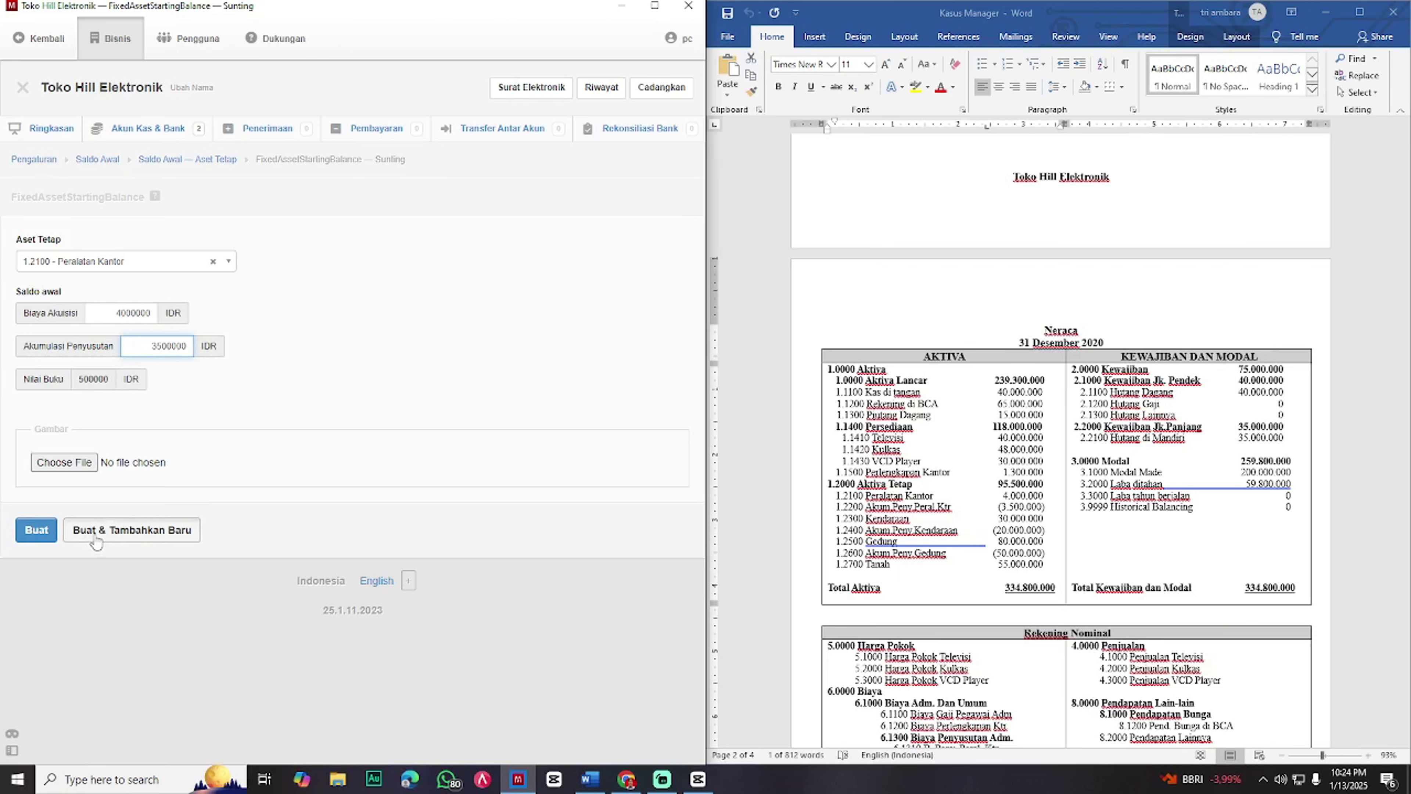
- Record the starting balance of 1.2300 - Kendaraan with acquisition cost 30000000, saving it and starting another
left_click(189, 262)
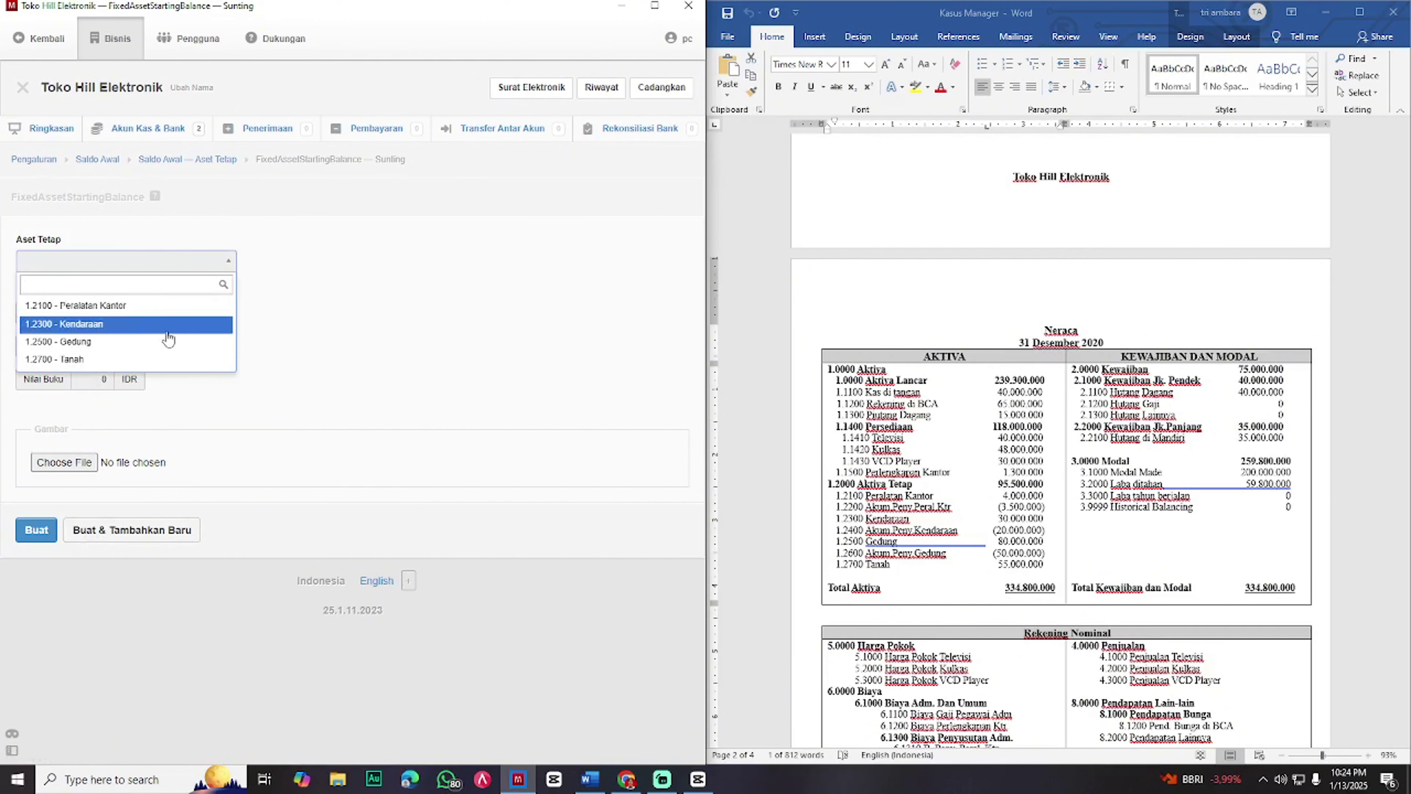
left_click(163, 320)
left_click(136, 312)
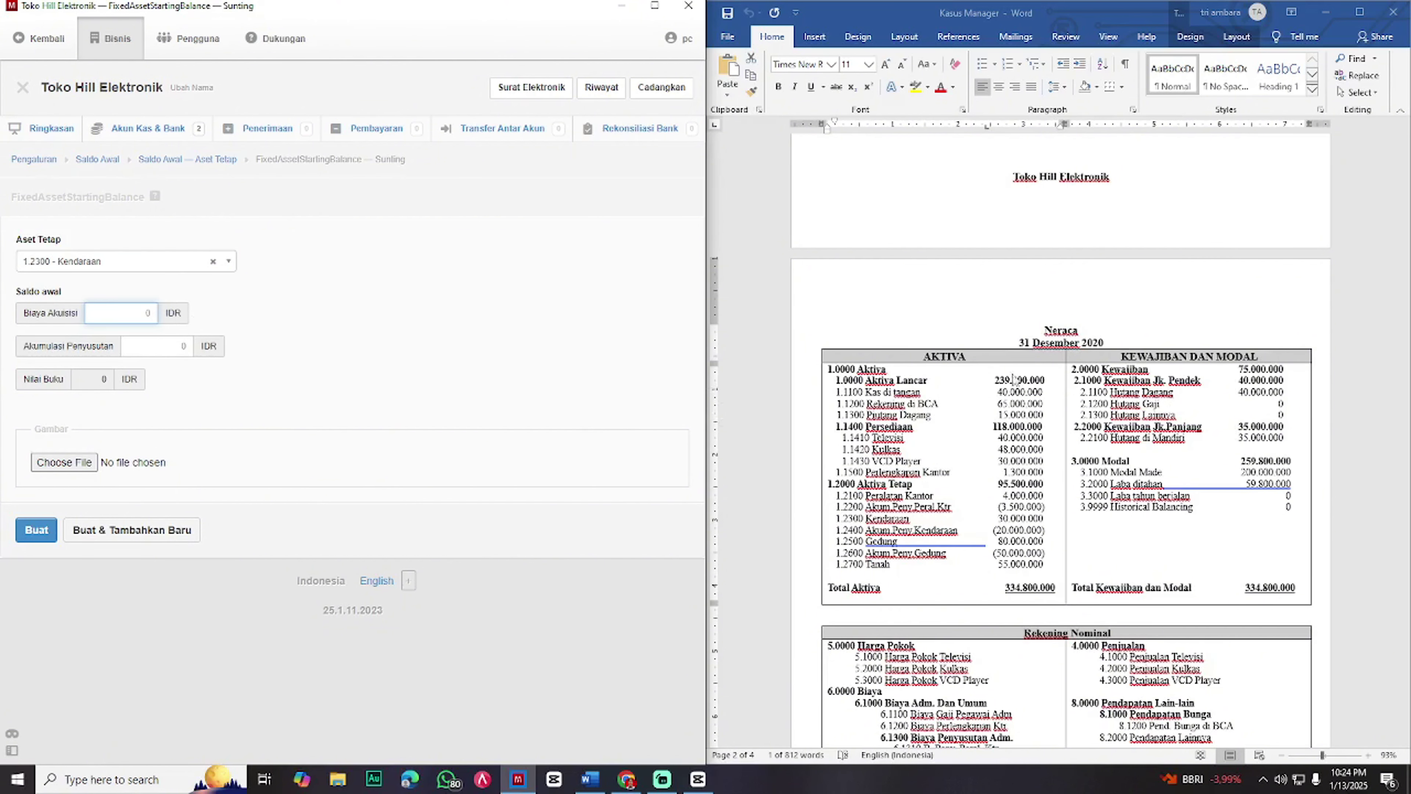
type("30000000")
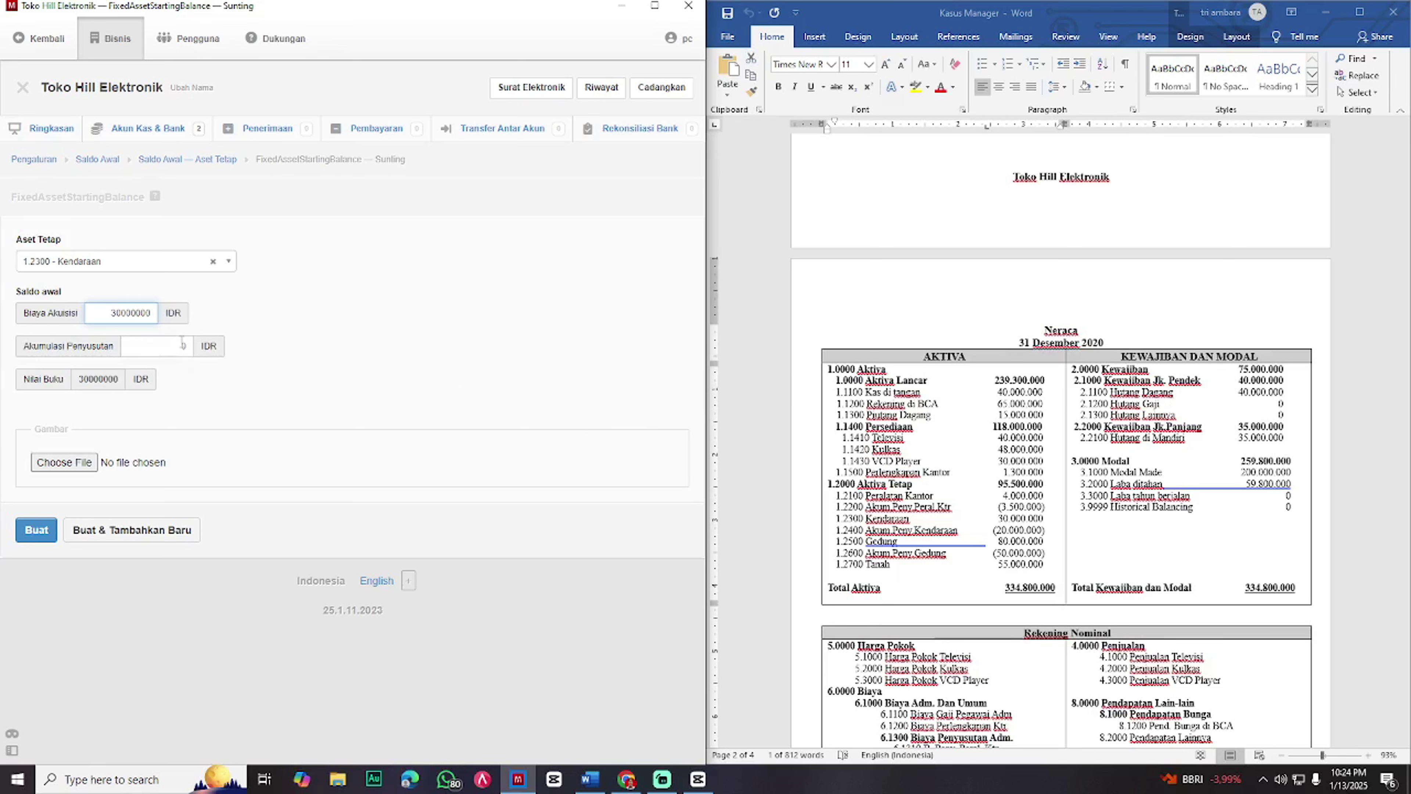
left_click(132, 530)
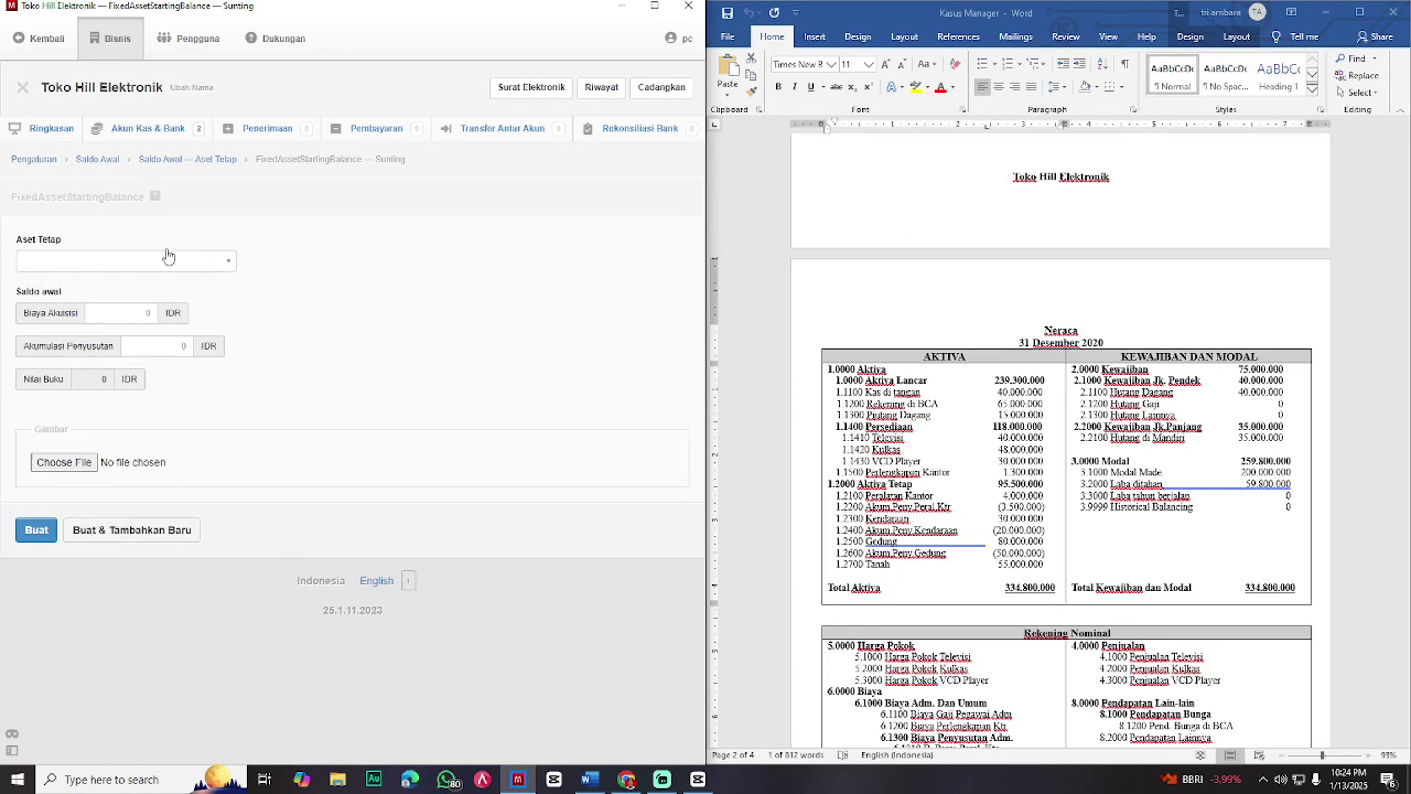
- Fill in the starting balance of 1.2500 - Gedung with acquisition cost 80000000 and the accumulated depreciation from the Neraca table
left_click(167, 260)
left_click(158, 341)
left_click(148, 314)
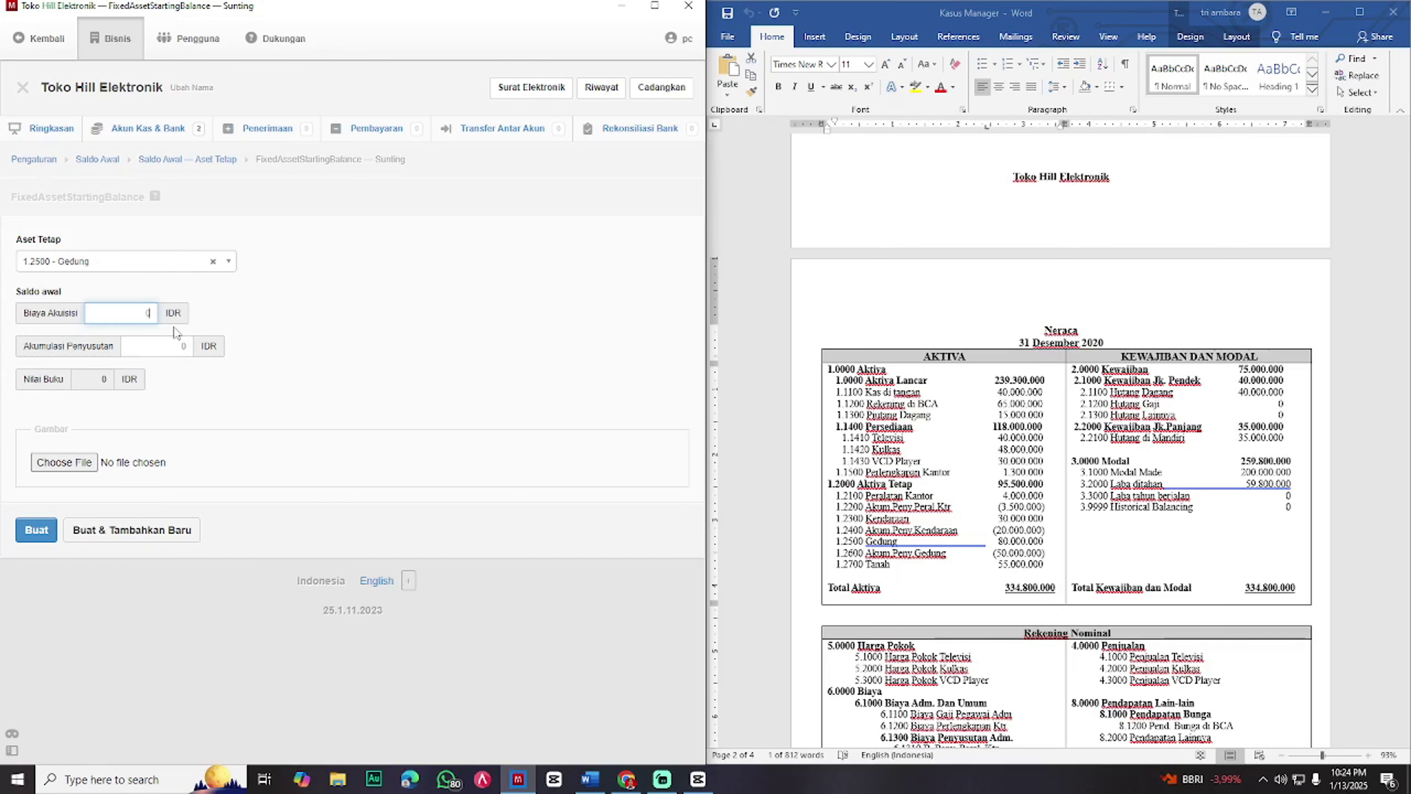
type("80000000")
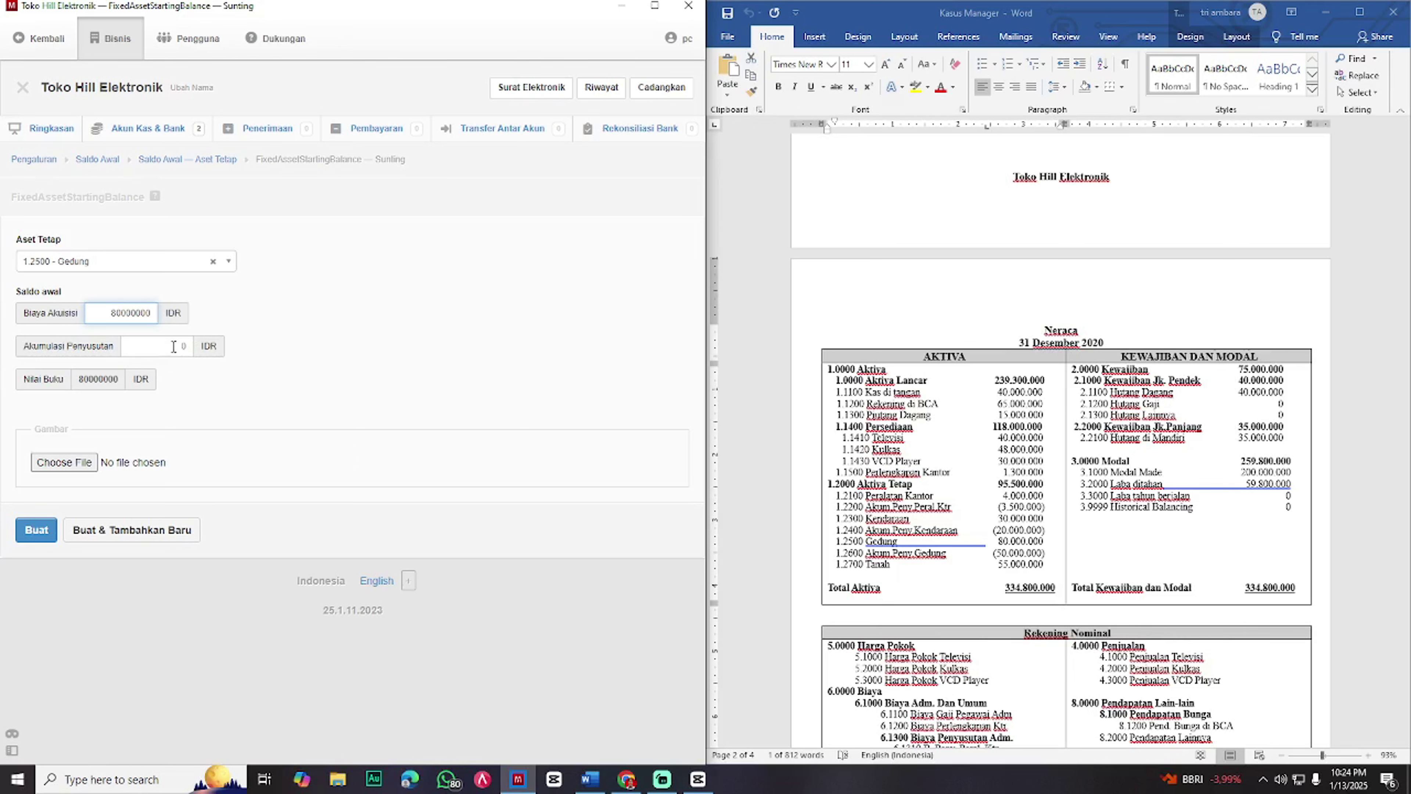
key("Tab")
type("8")
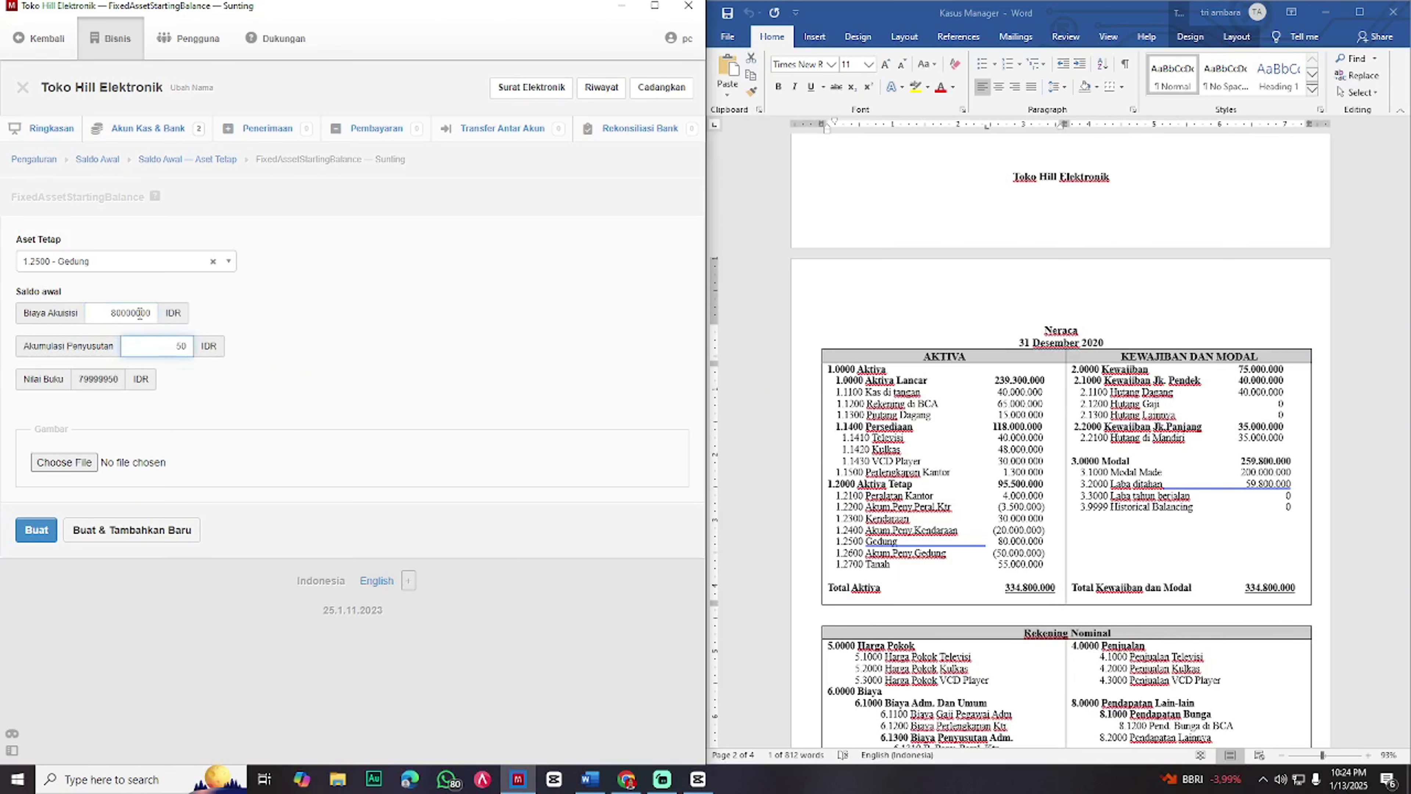
- Set Gedung's accumulated depreciation to 50,000,000 IDR, then save the starting balance and start another one
type("0000000")
left_click(113, 534)
- Create the starting balance for fixed asset 1.2700 - Tanah with an acquisition cost of 55,000,000 IDR
left_click(114, 266)
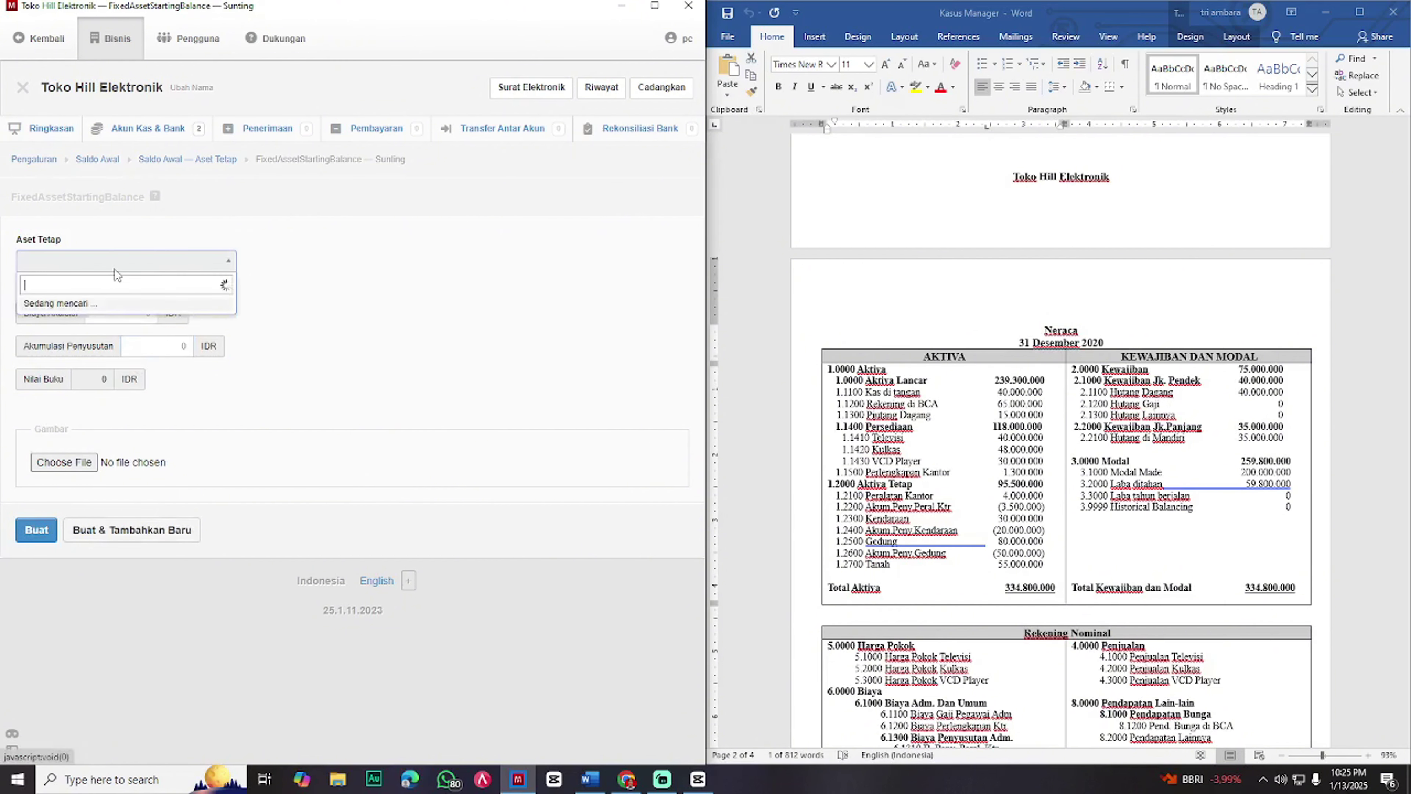
left_click(116, 361)
left_click(122, 313)
type("55000000")
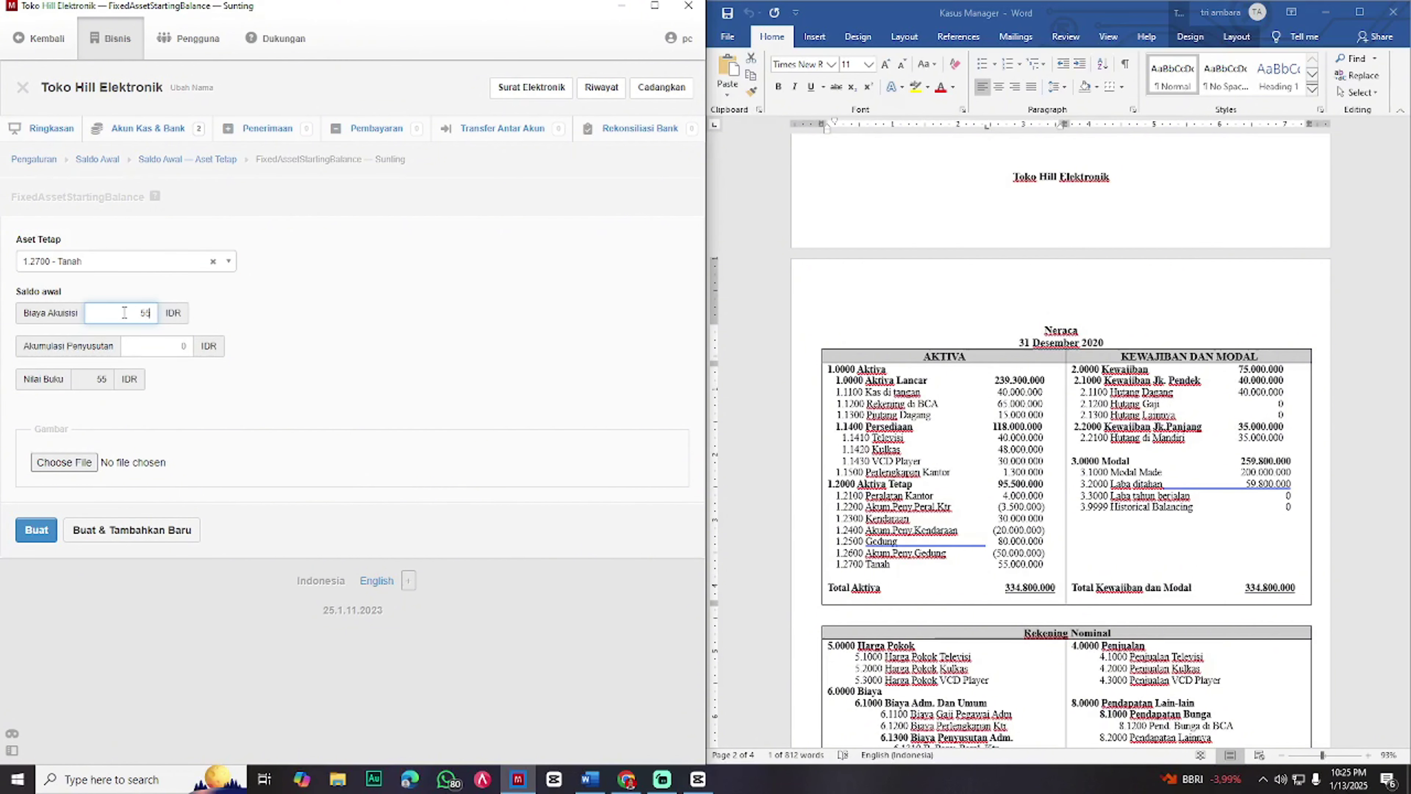
left_click(36, 529)
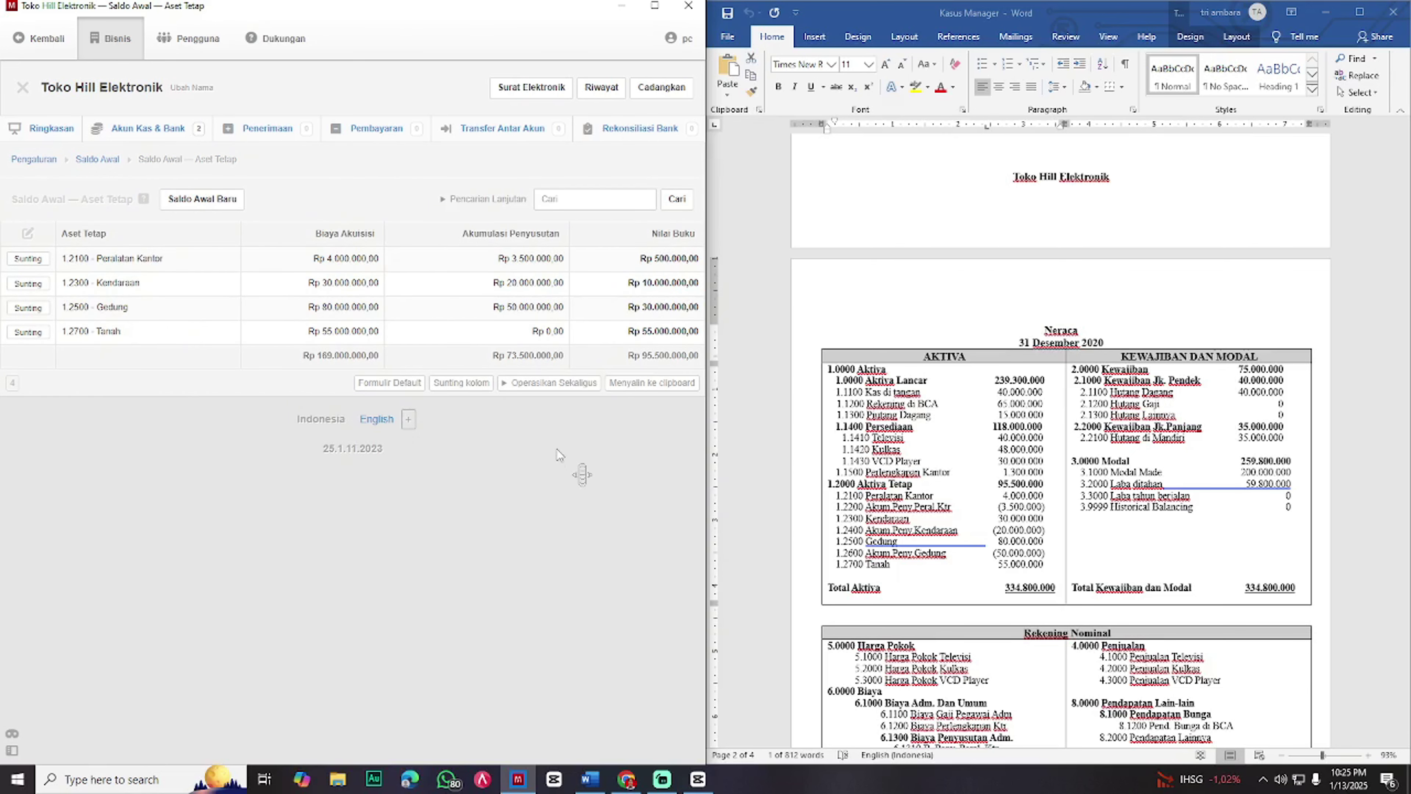
- Open the Ringkasan summary and enlarge its window to review the balance sheet figures
left_click(655, 7)
left_click(655, 10)
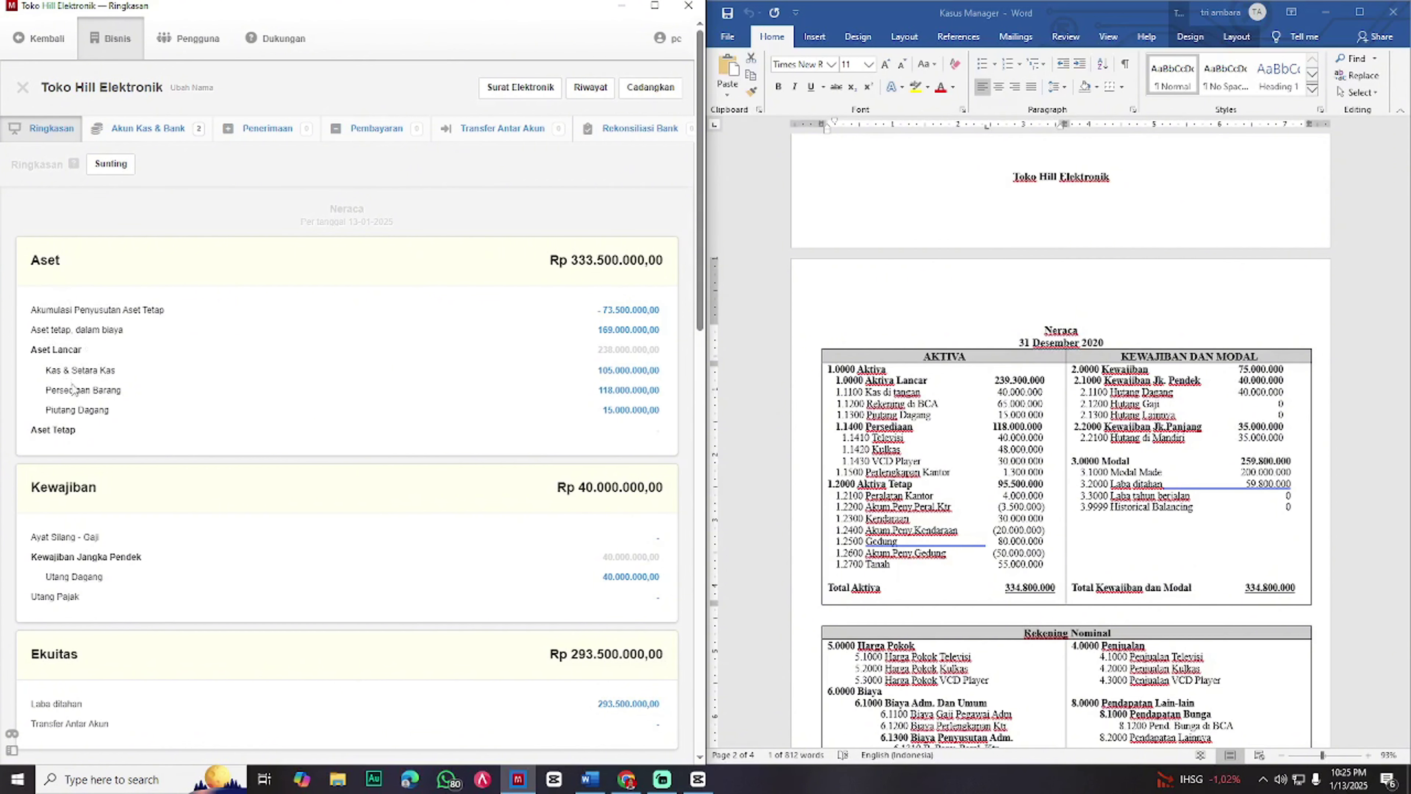
left_click(664, 5)
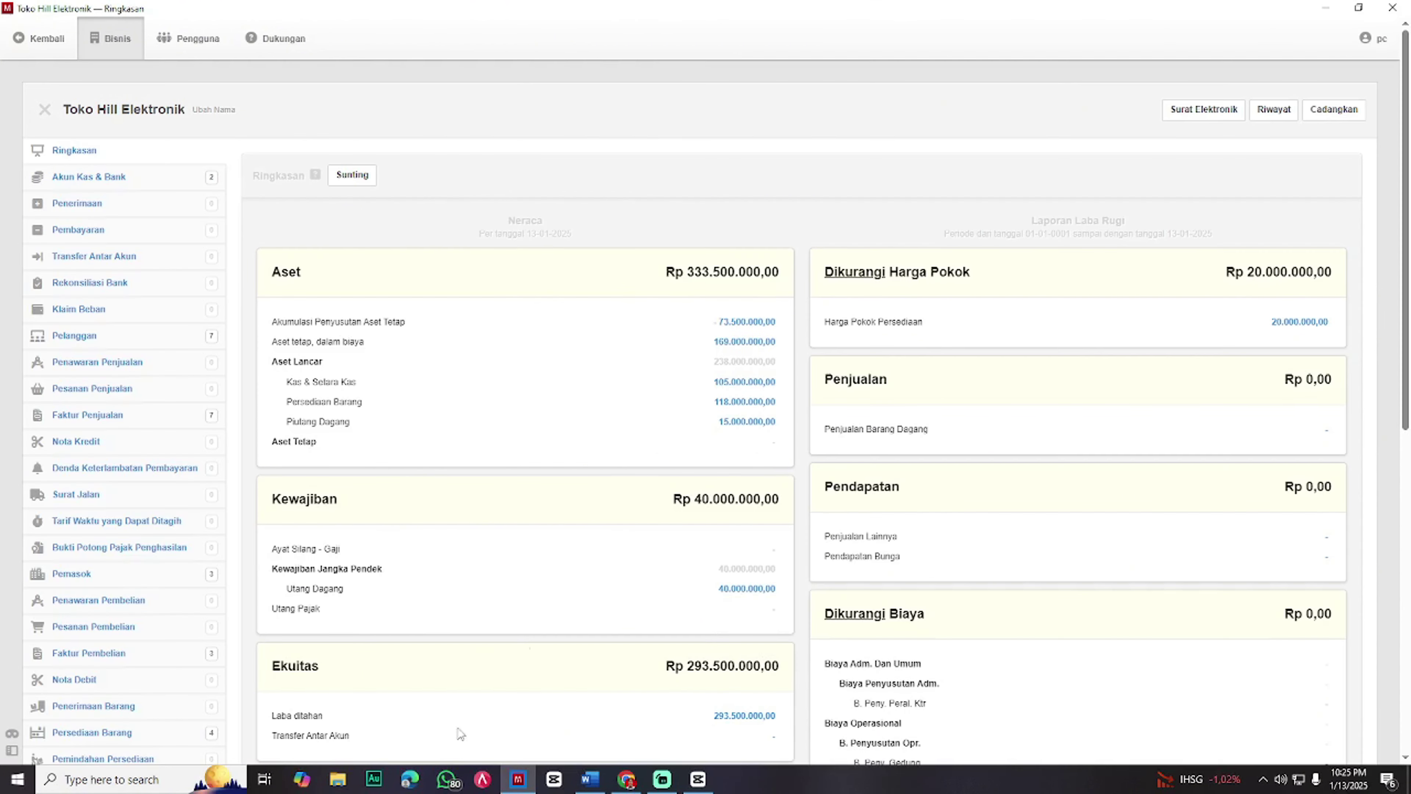
- In the chart of accounts, assign Akumulasi Penyusutan Aset Tetap to the Aset Tetap group
scroll(170, 630, "down", 10)
left_click(120, 585)
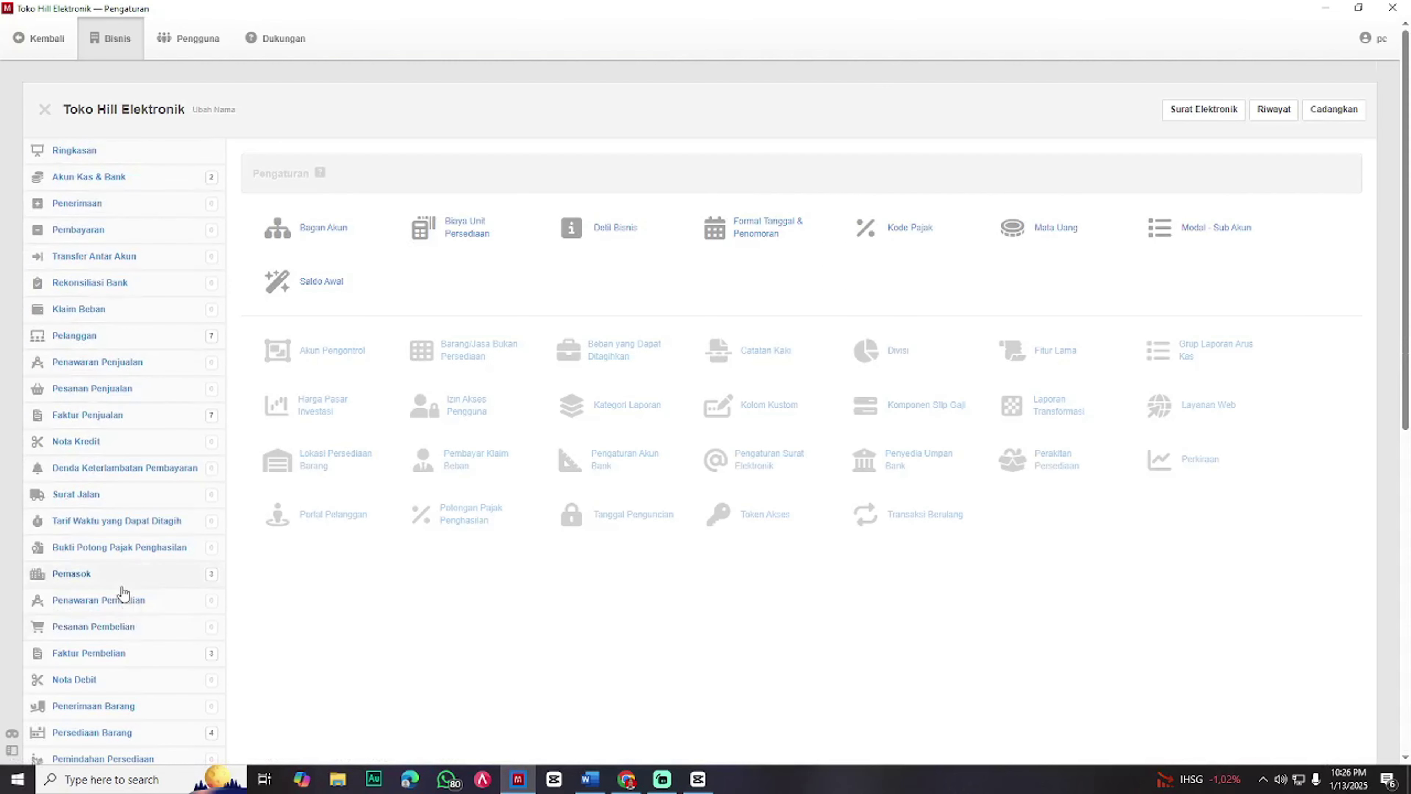
left_click(294, 232)
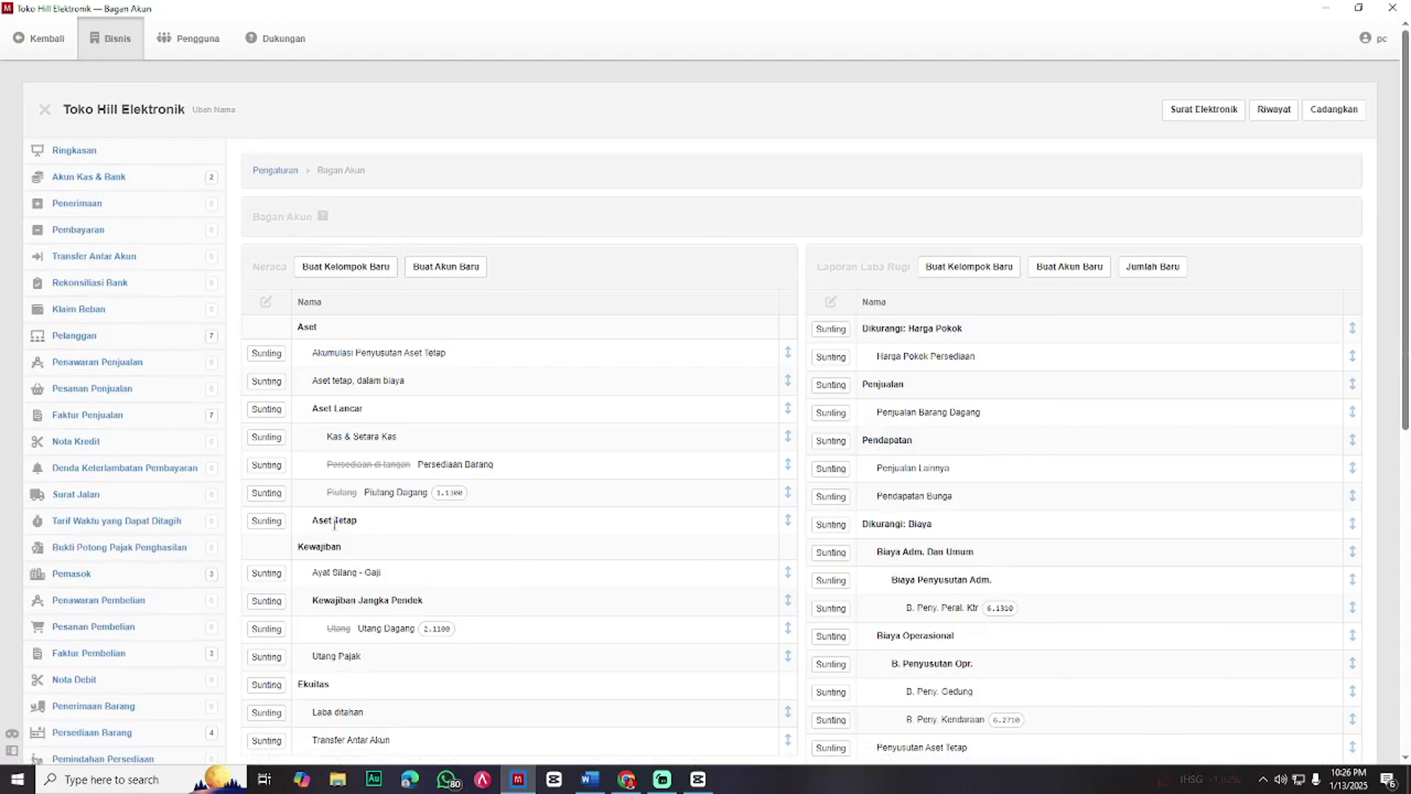
left_click(263, 353)
left_click(356, 335)
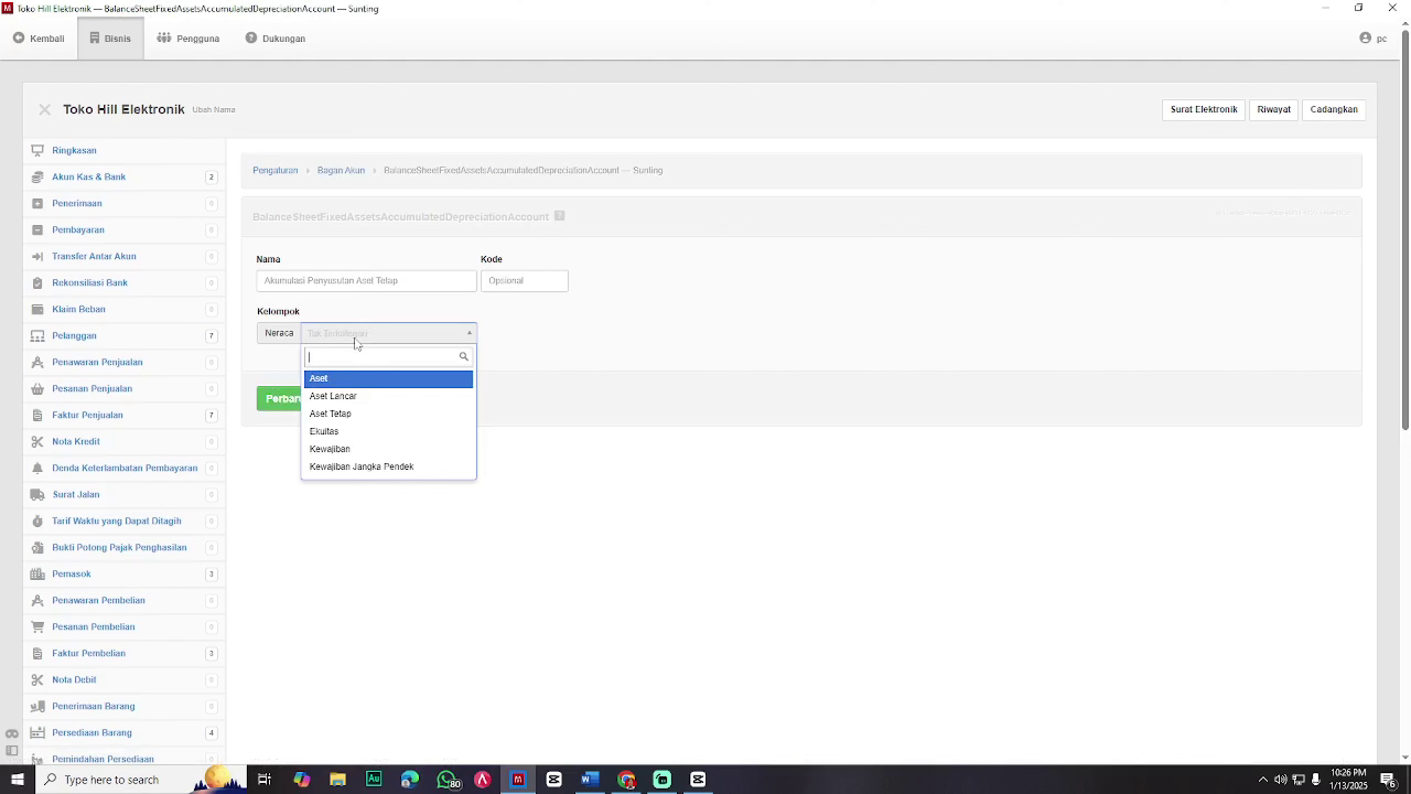
left_click(361, 416)
left_click(277, 399)
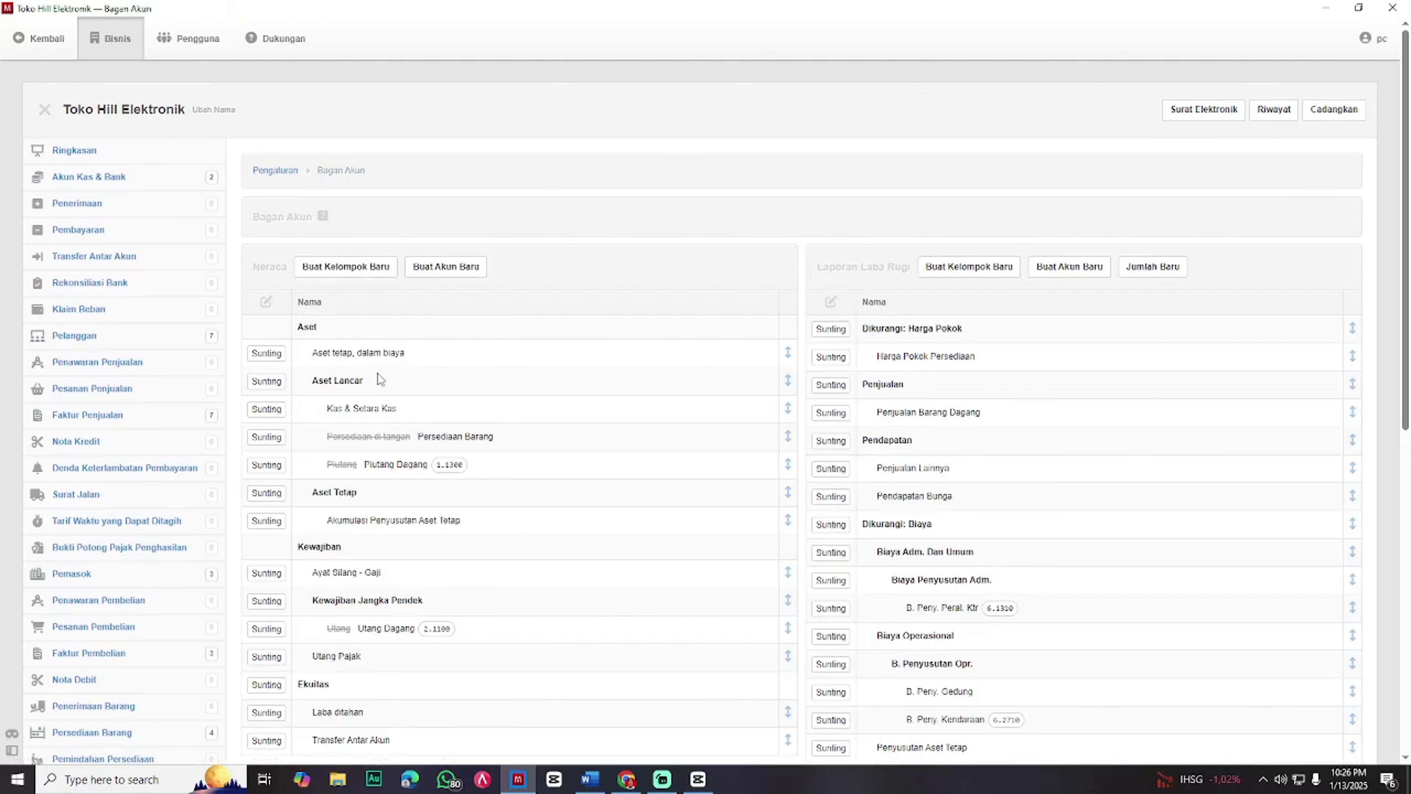
- Move the account Aset tetap, dalam biaya into the Aset Tetap group and save it
left_click(278, 358)
left_click(334, 342)
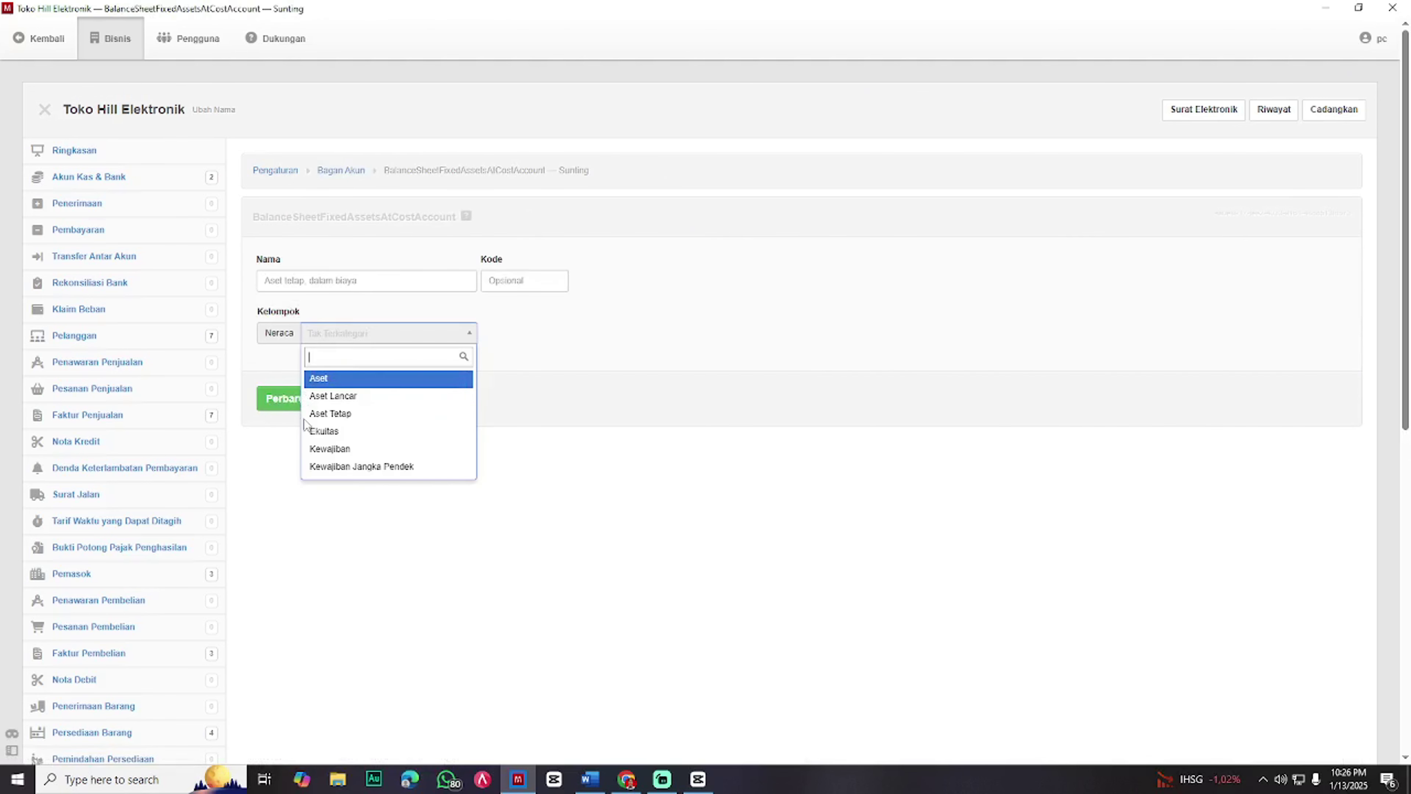
left_click(324, 412)
left_click(267, 410)
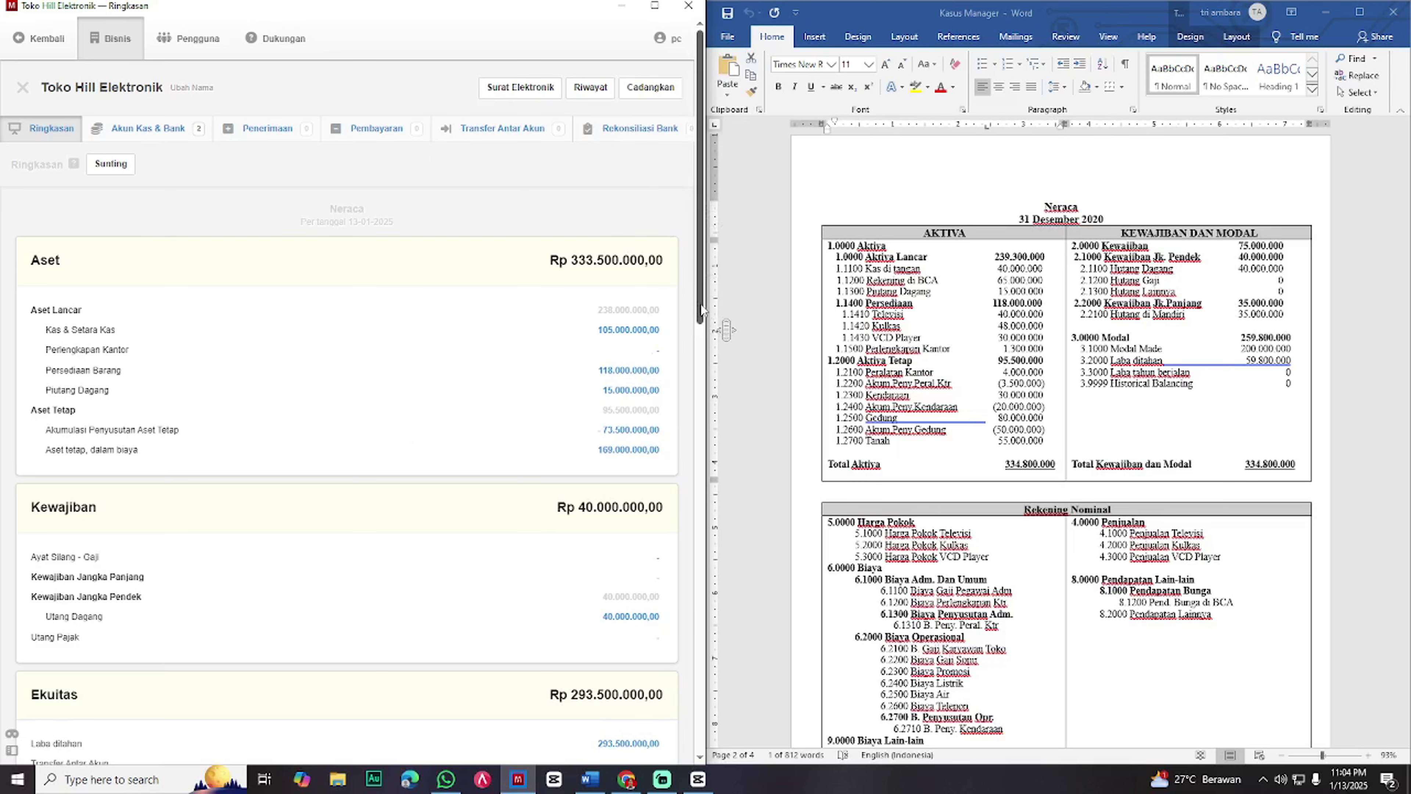
- Open a new balance sheet account form from the chart of accounts, placed beside the Word document
left_click_drag(701, 305, 723, 328)
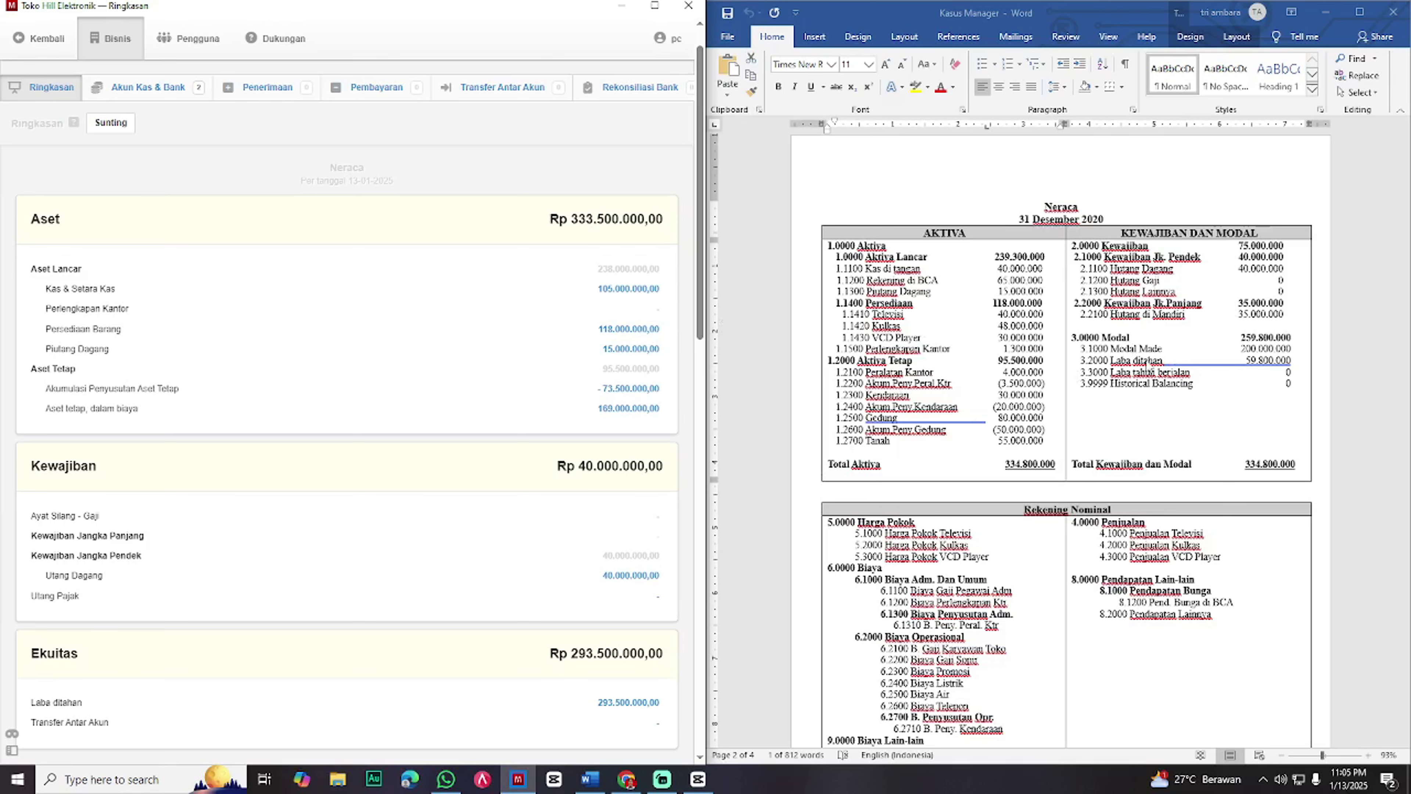
scroll(494, 372, "down", 1)
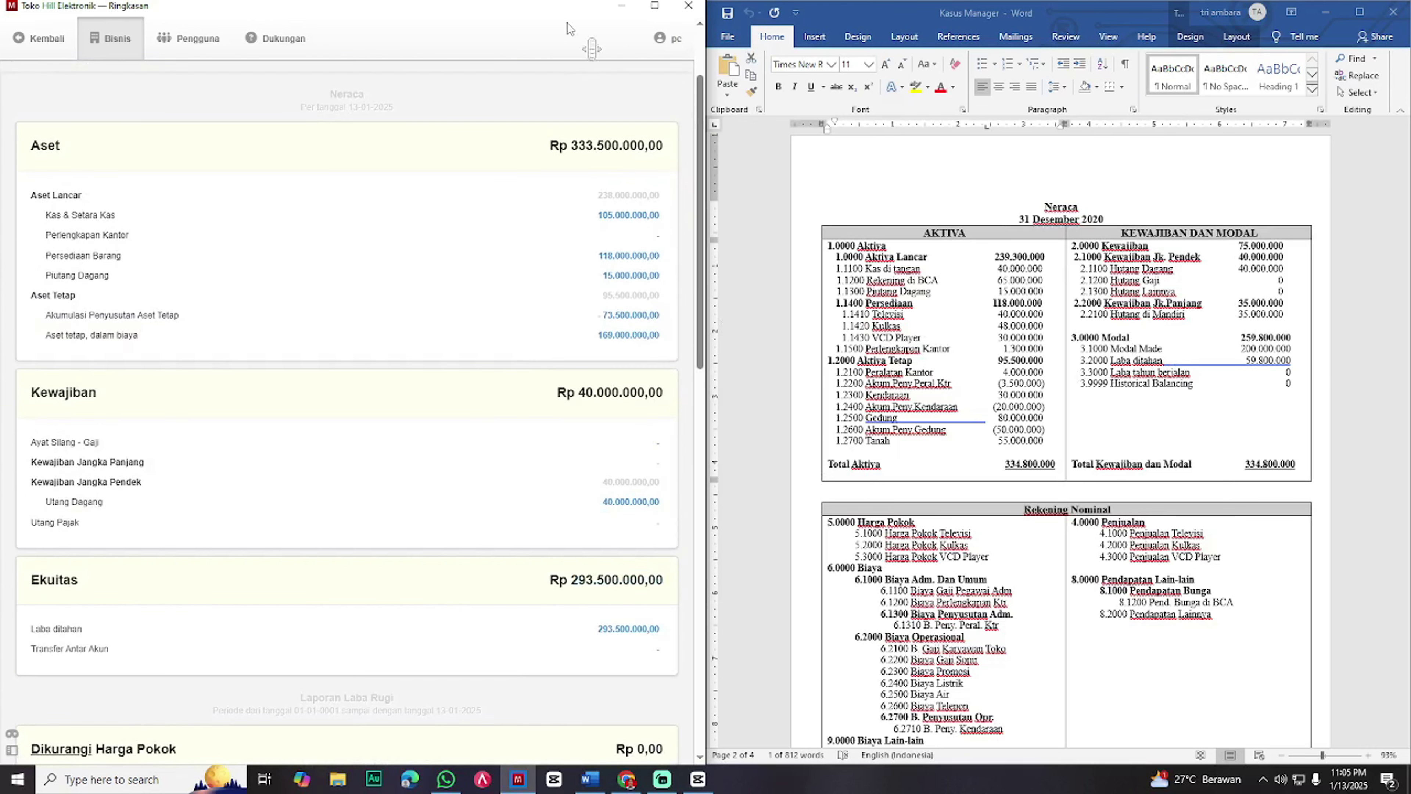
left_click(654, 5)
scroll(78, 642, "down", 6)
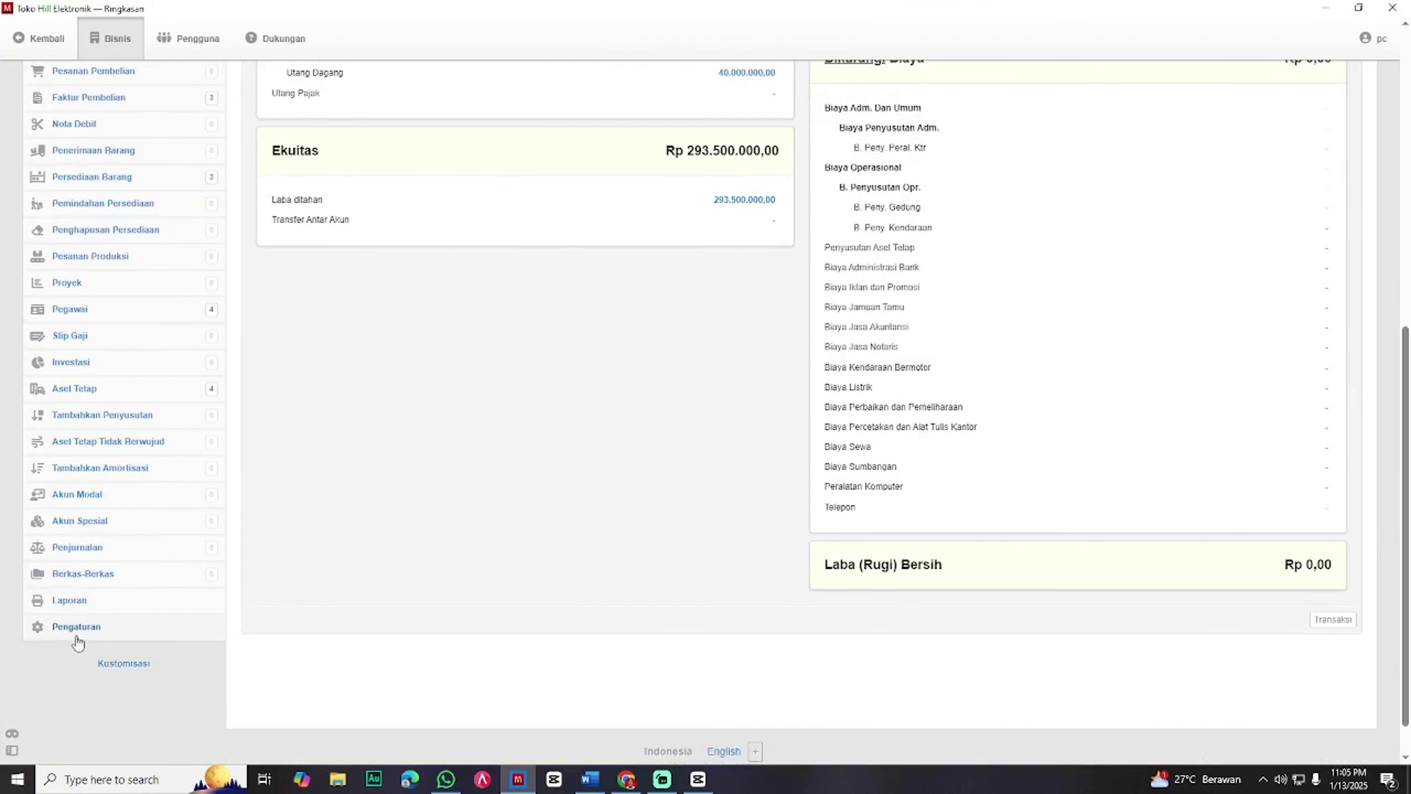
left_click(77, 639)
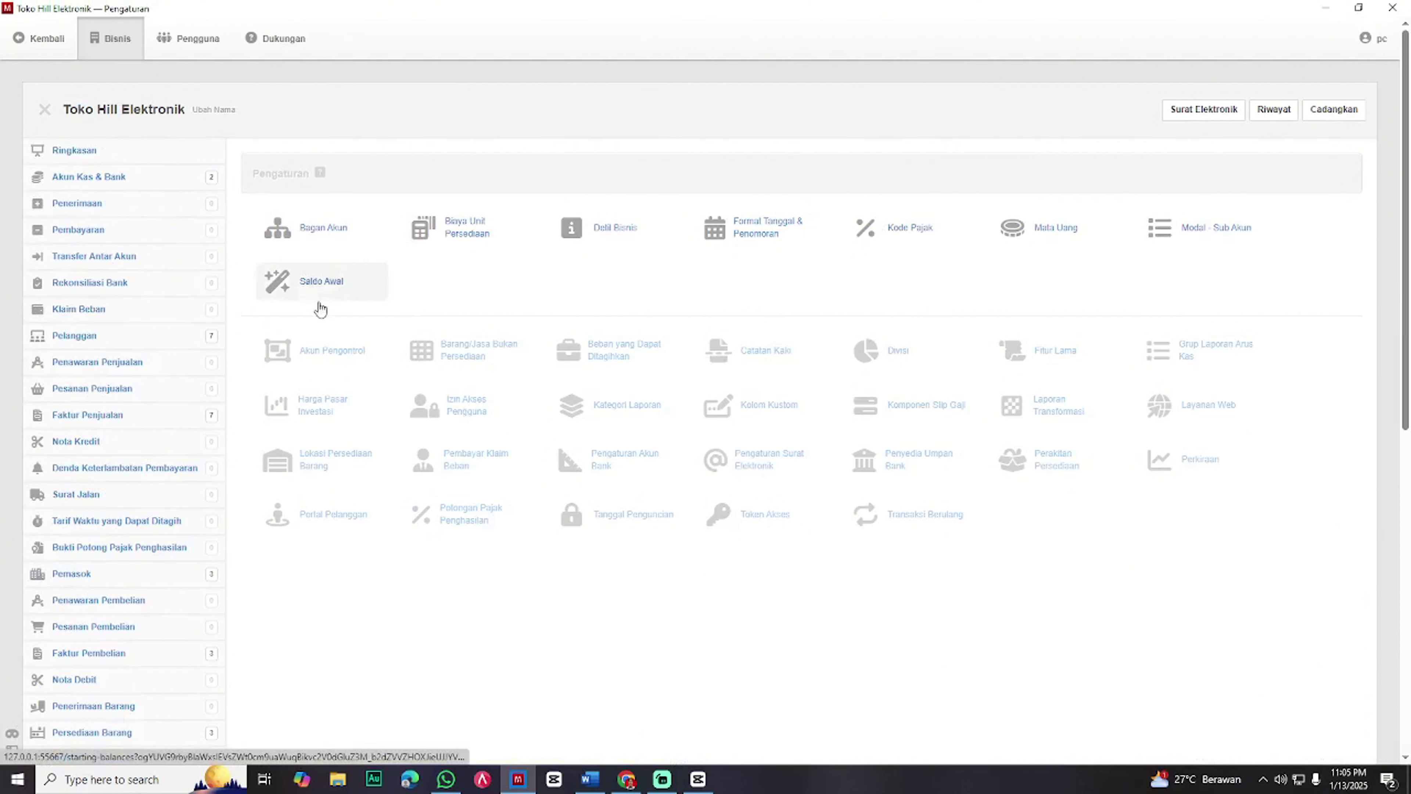
left_click(321, 229)
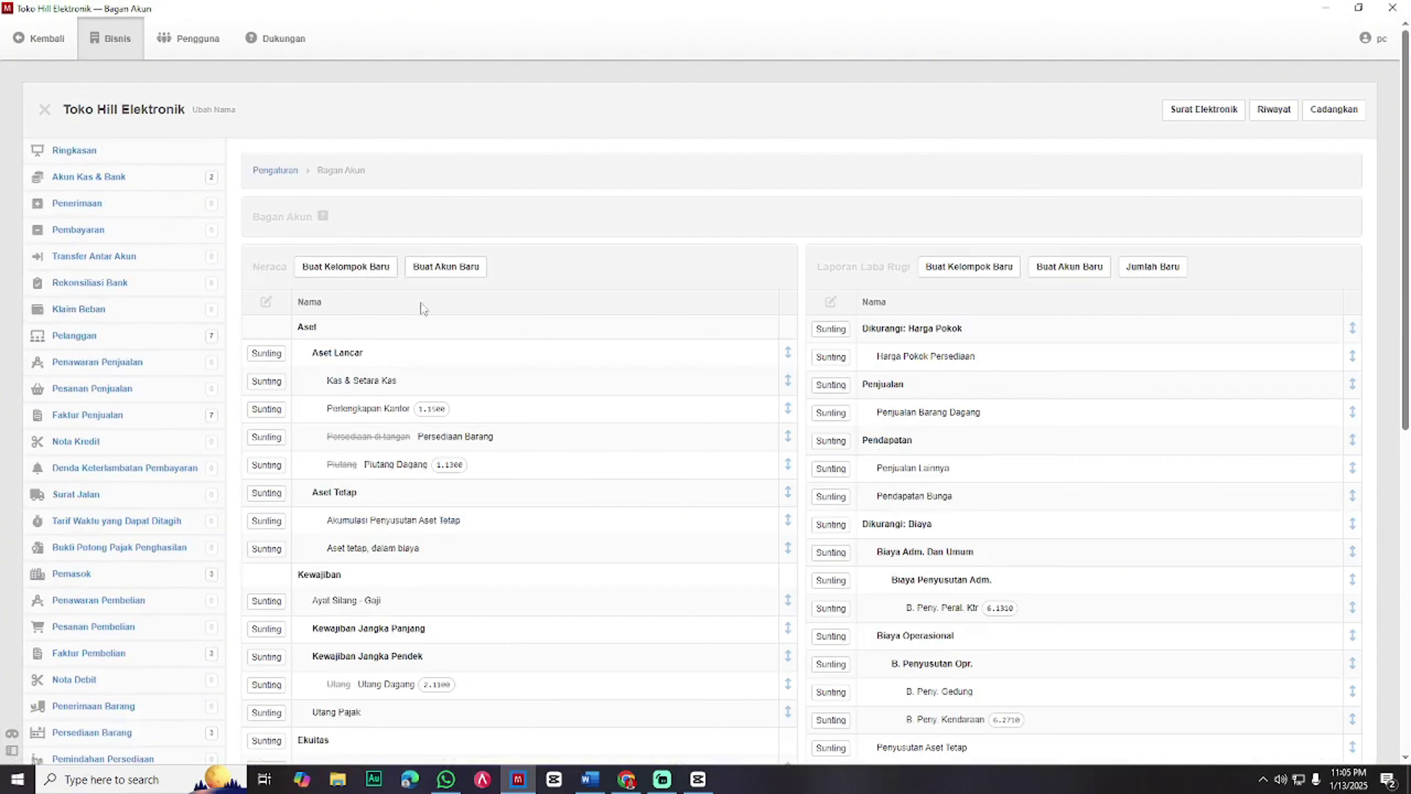
left_click(440, 270)
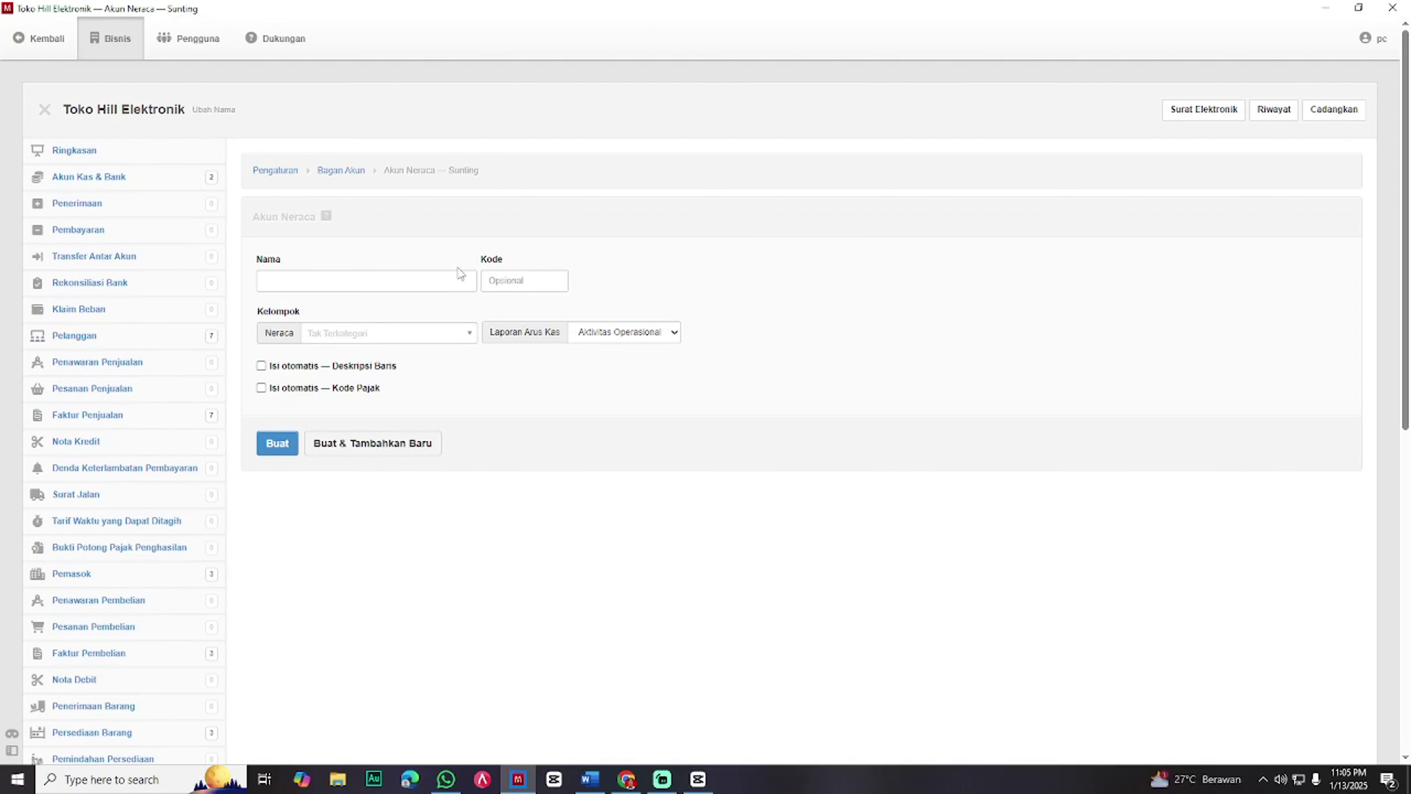
key("super+Left")
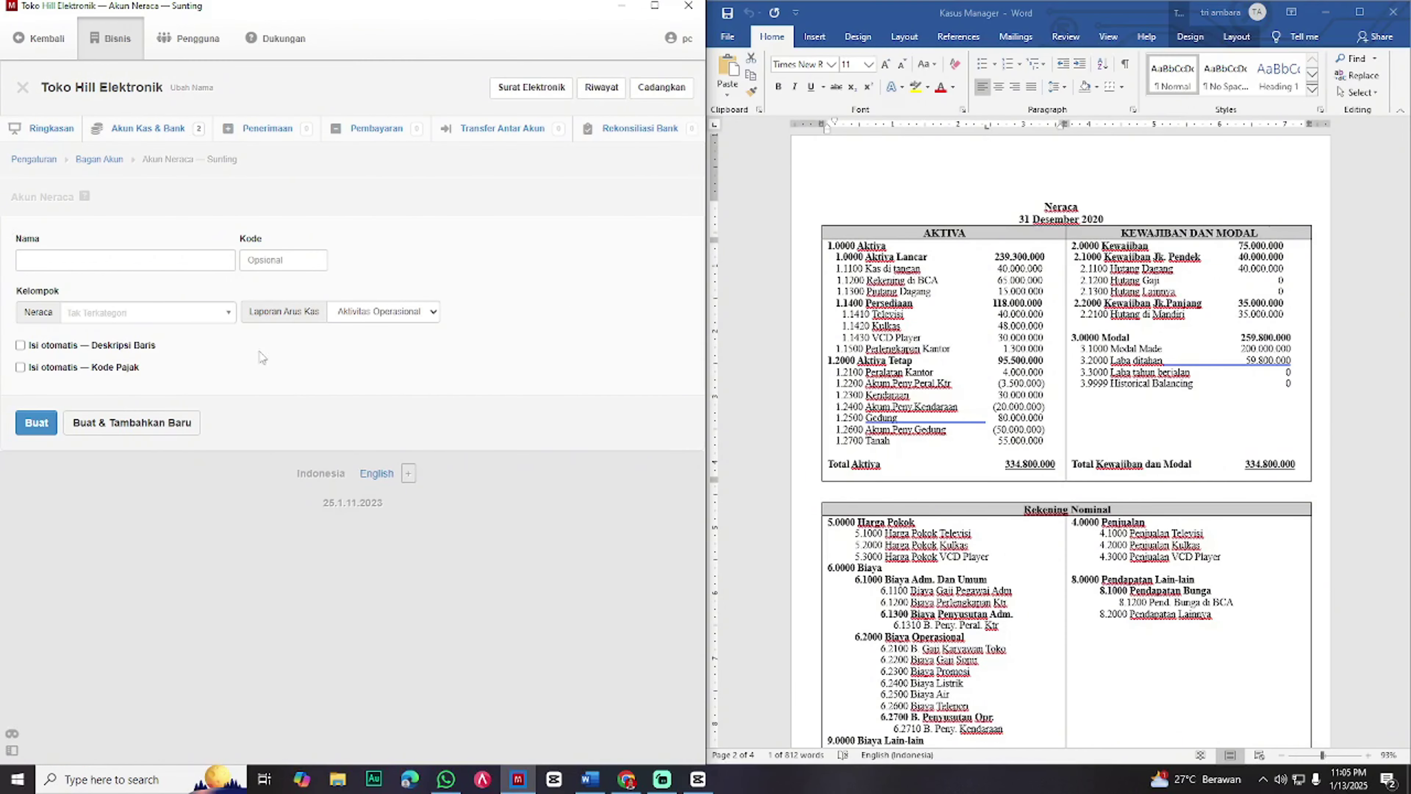
- Name the new balance sheet account Perlengkapan Kantor, copying the name from the Word document
left_click(213, 264)
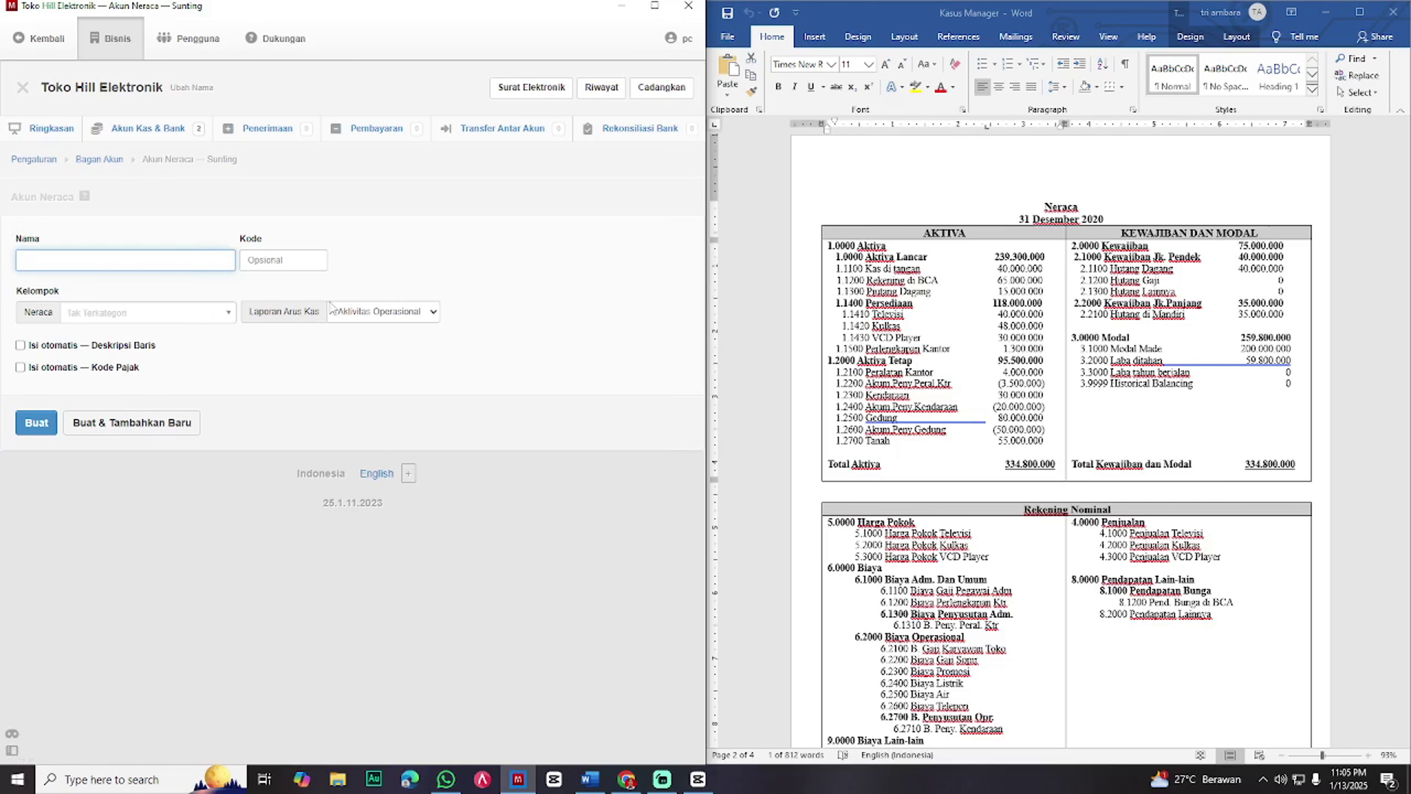
left_click(979, 321)
left_click_drag(956, 348, 864, 349)
key("ctrl+c")
left_click(203, 267)
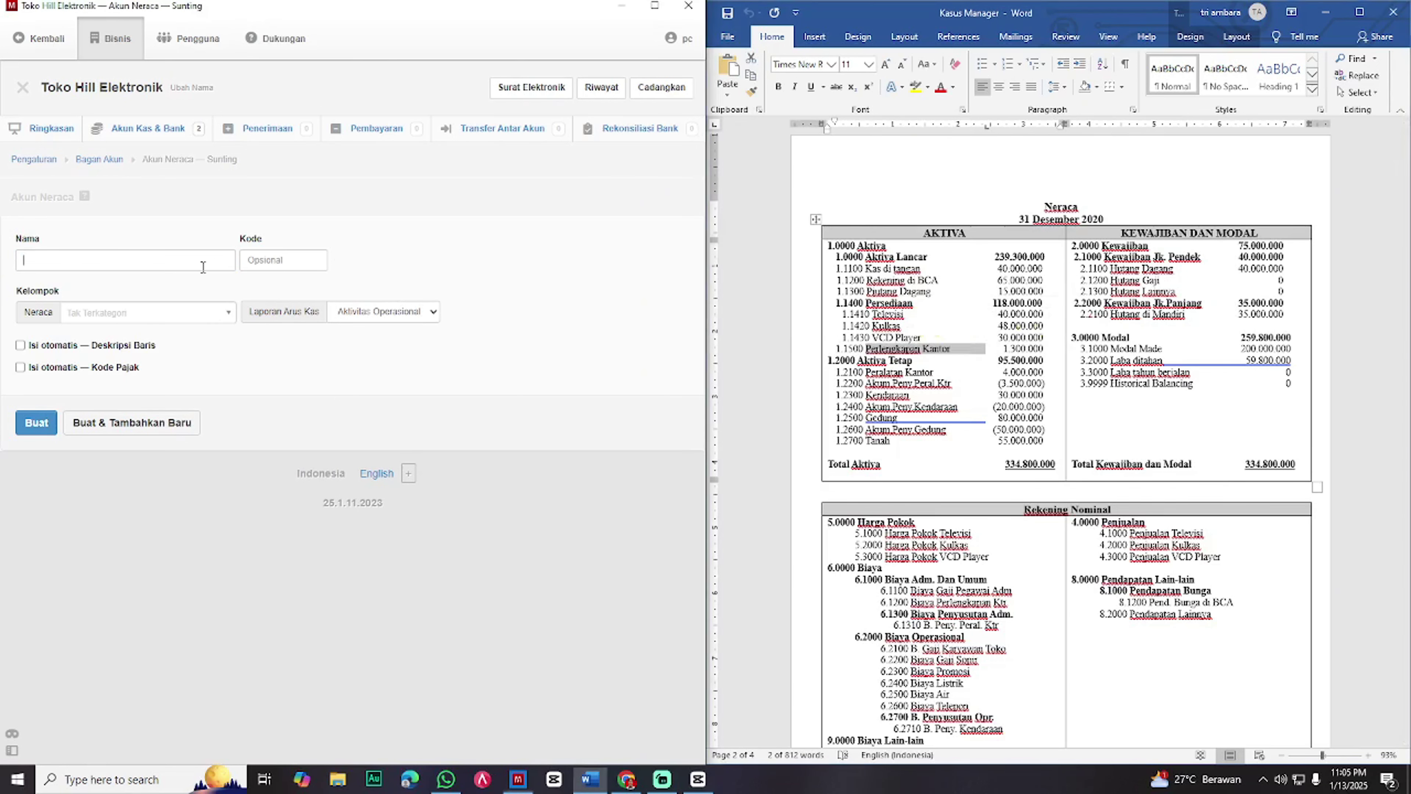
key("ctrl+v")
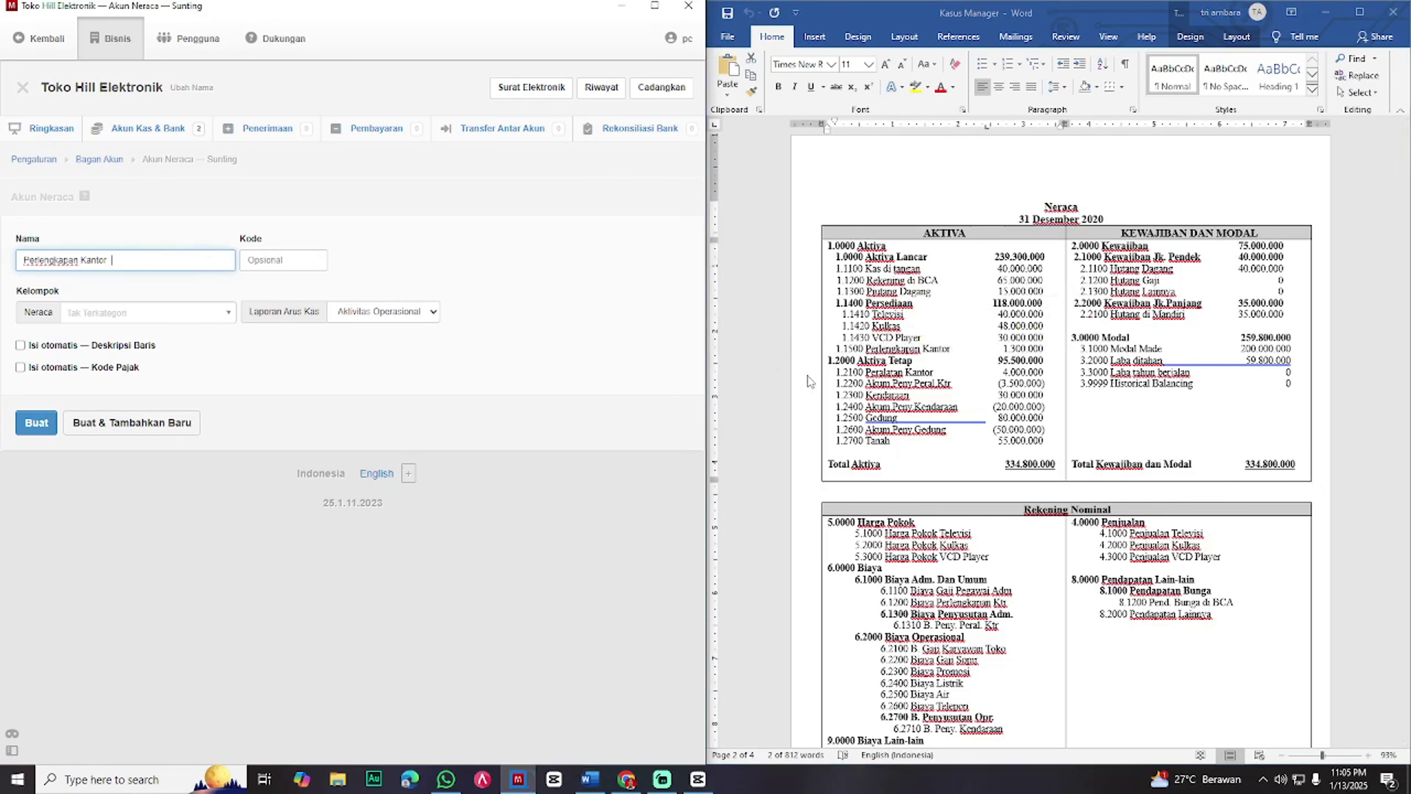
- Give Perlengkapan Kantor the code 1.1500 and the Aset Lancar group, then save it and start another account
key("alt+Tab")
left_click_drag(865, 350, 836, 355)
left_click(286, 262)
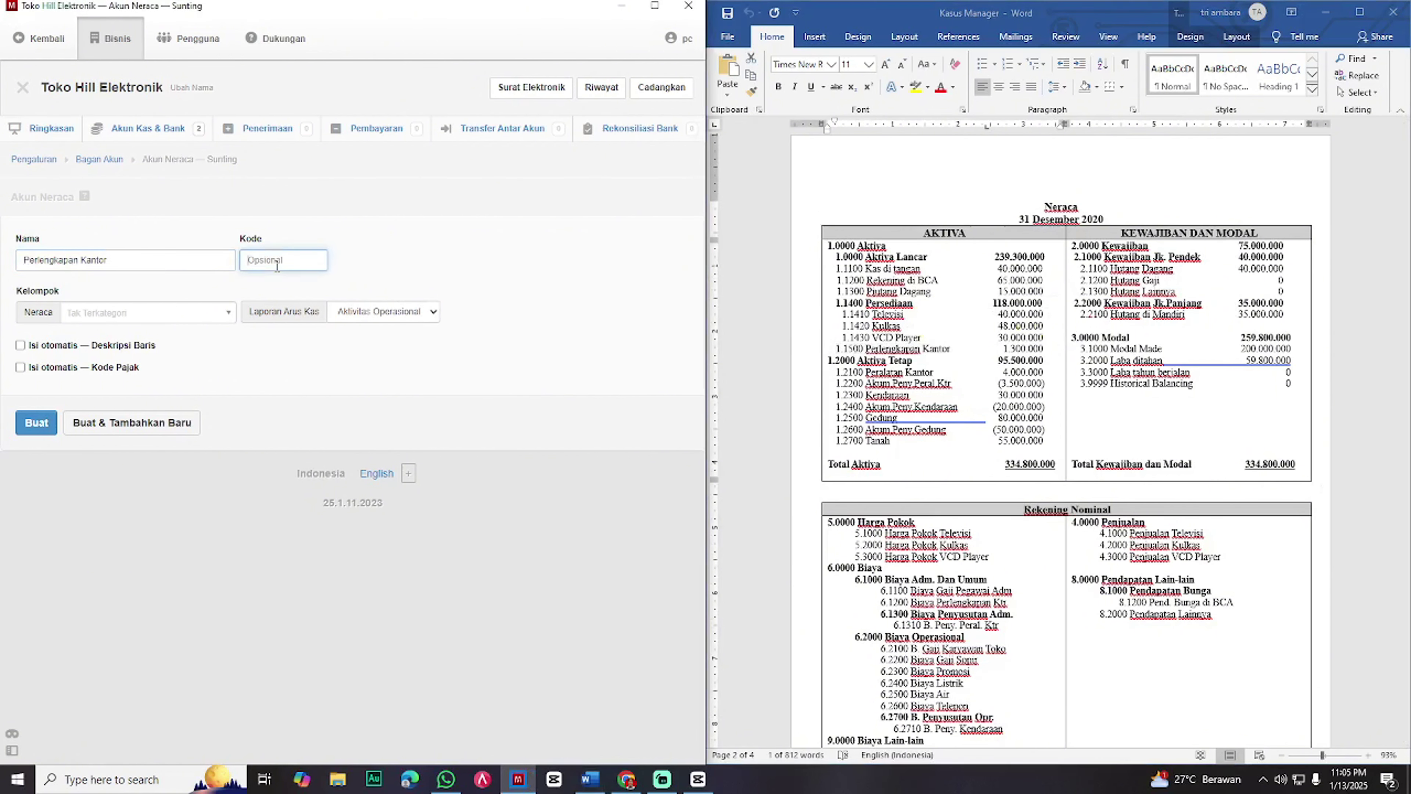
type("1.1500")
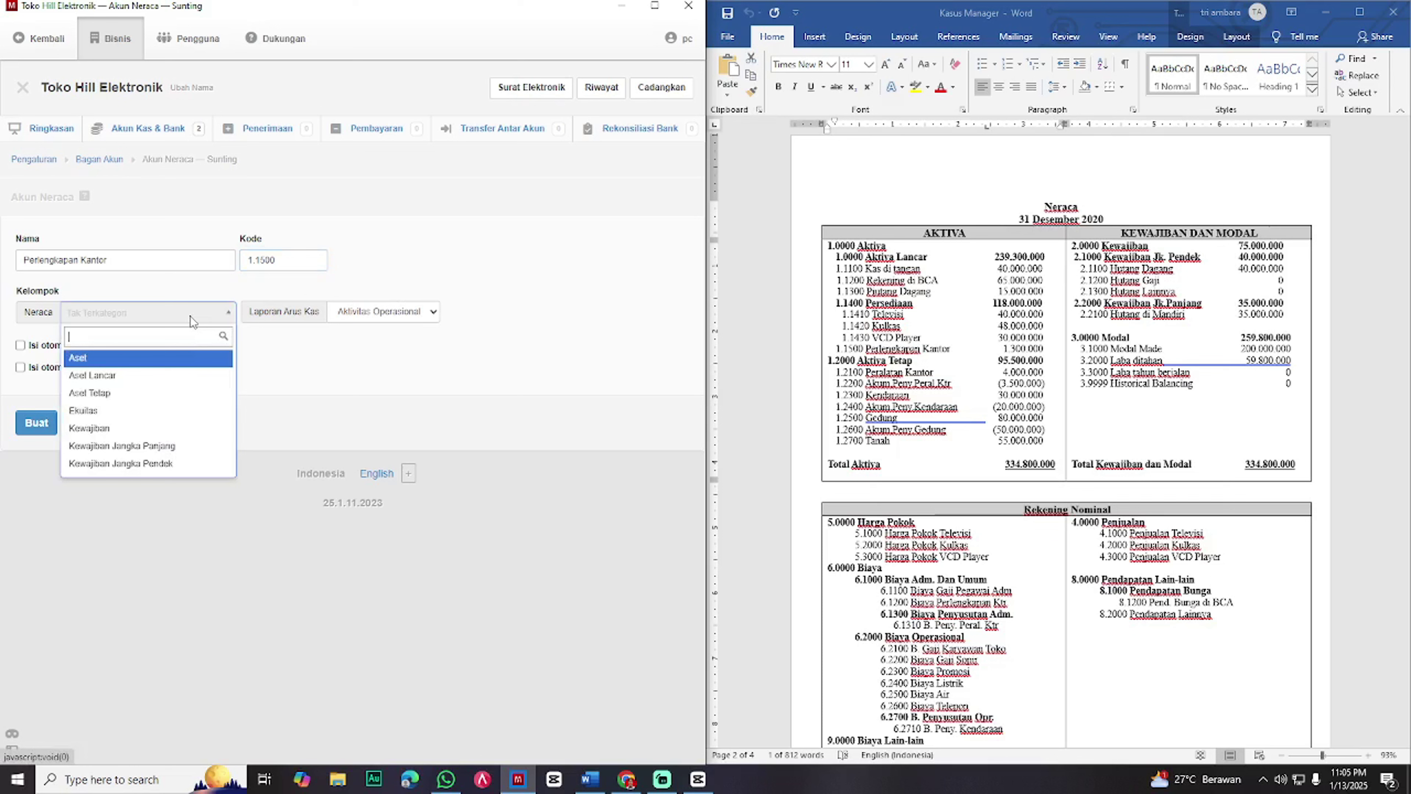
left_click(180, 380)
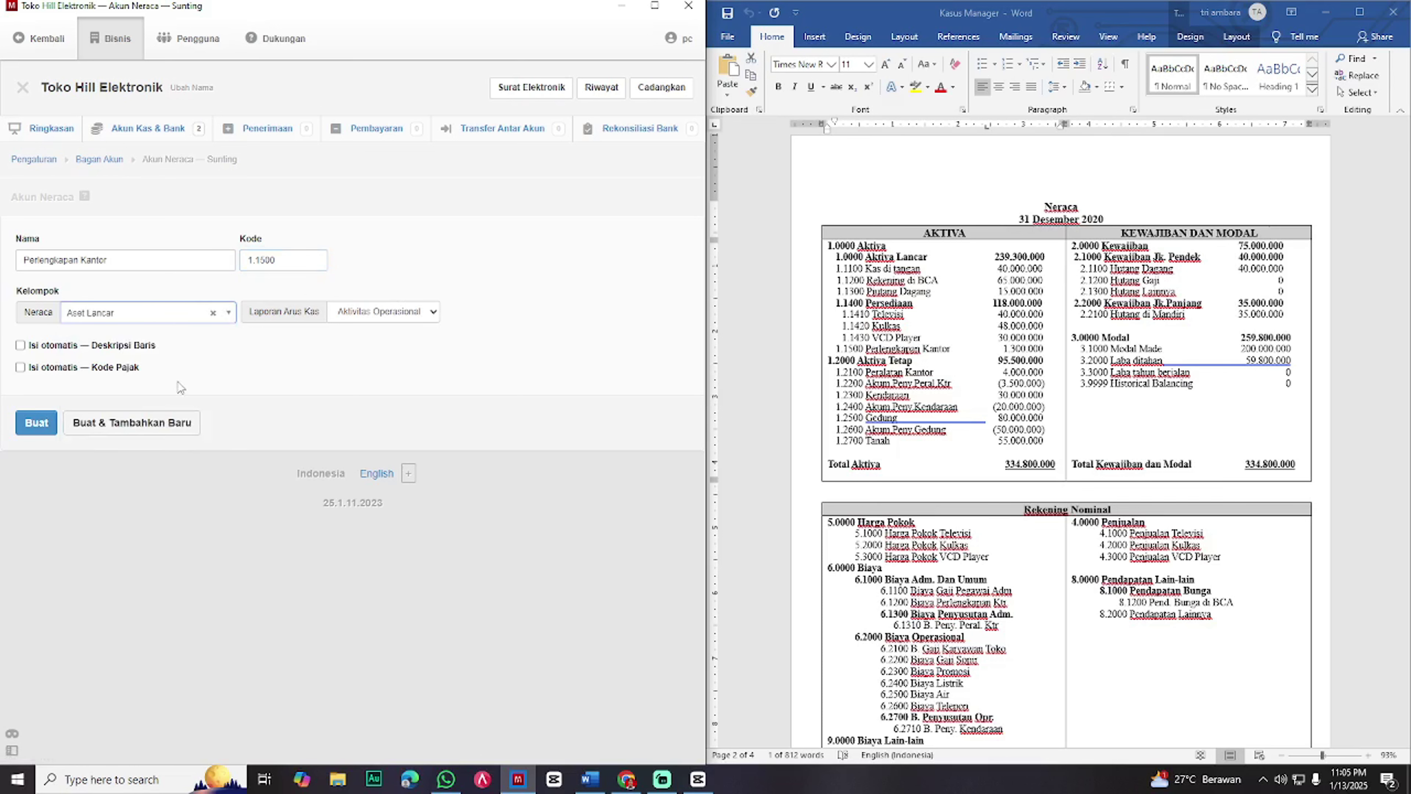
left_click(115, 425)
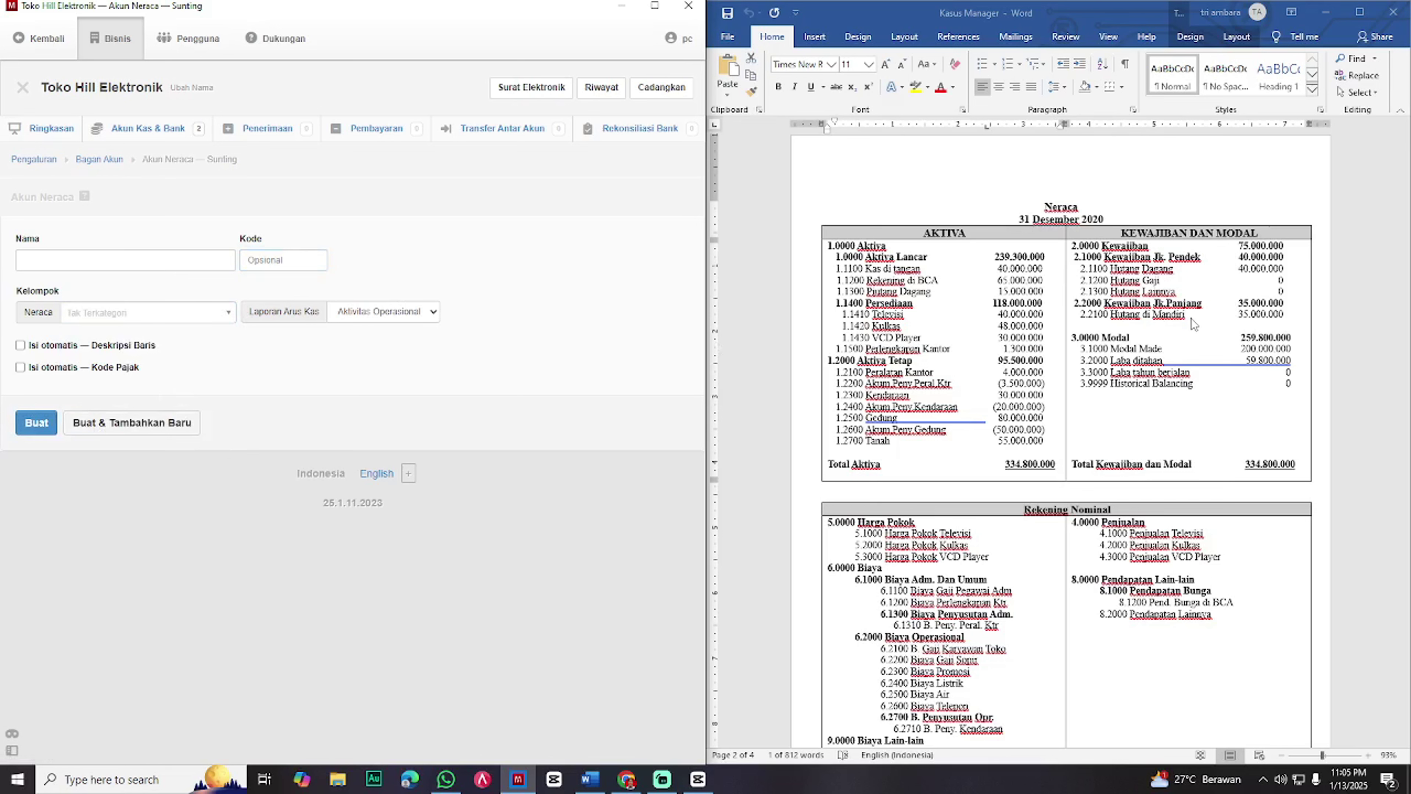
- Create the account Hutang di Mandiri with code 2.2100 in the Kewajiban Jangka Panjang group and start another account
left_click_drag(1237, 315, 1063, 319)
key("ctrl+c")
left_click(174, 267)
key("ctrl+v")
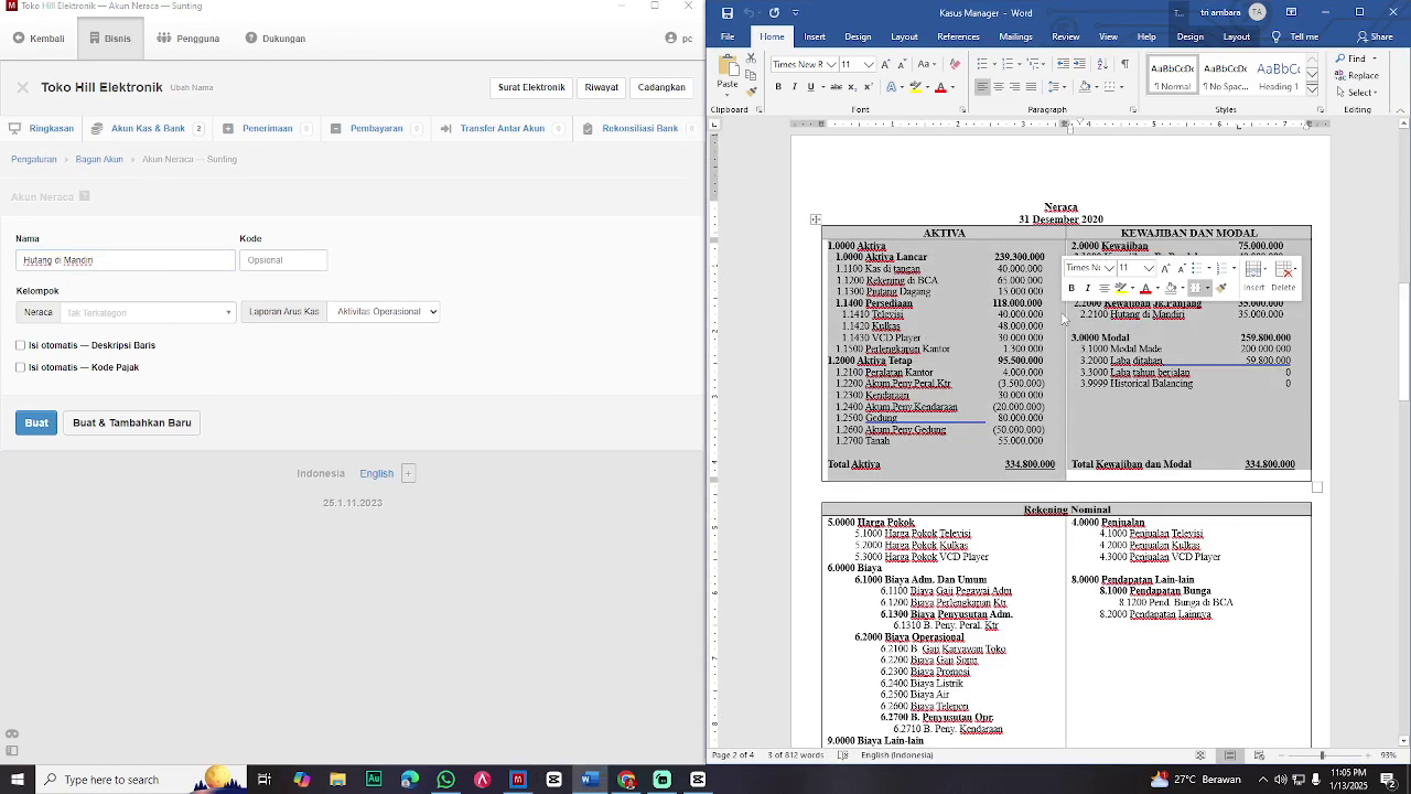
left_click(1108, 317)
left_click(278, 261)
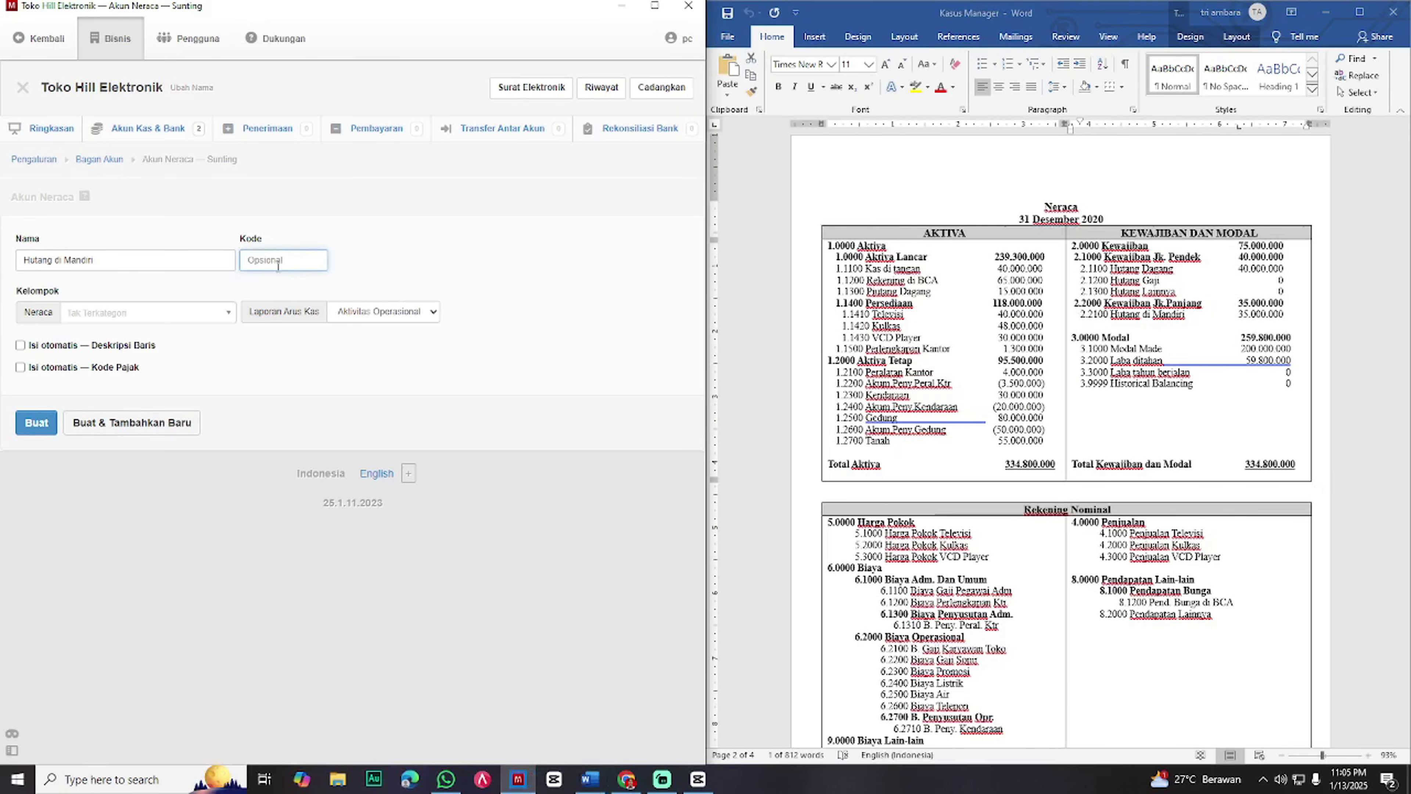
type("2.2100")
left_click(192, 313)
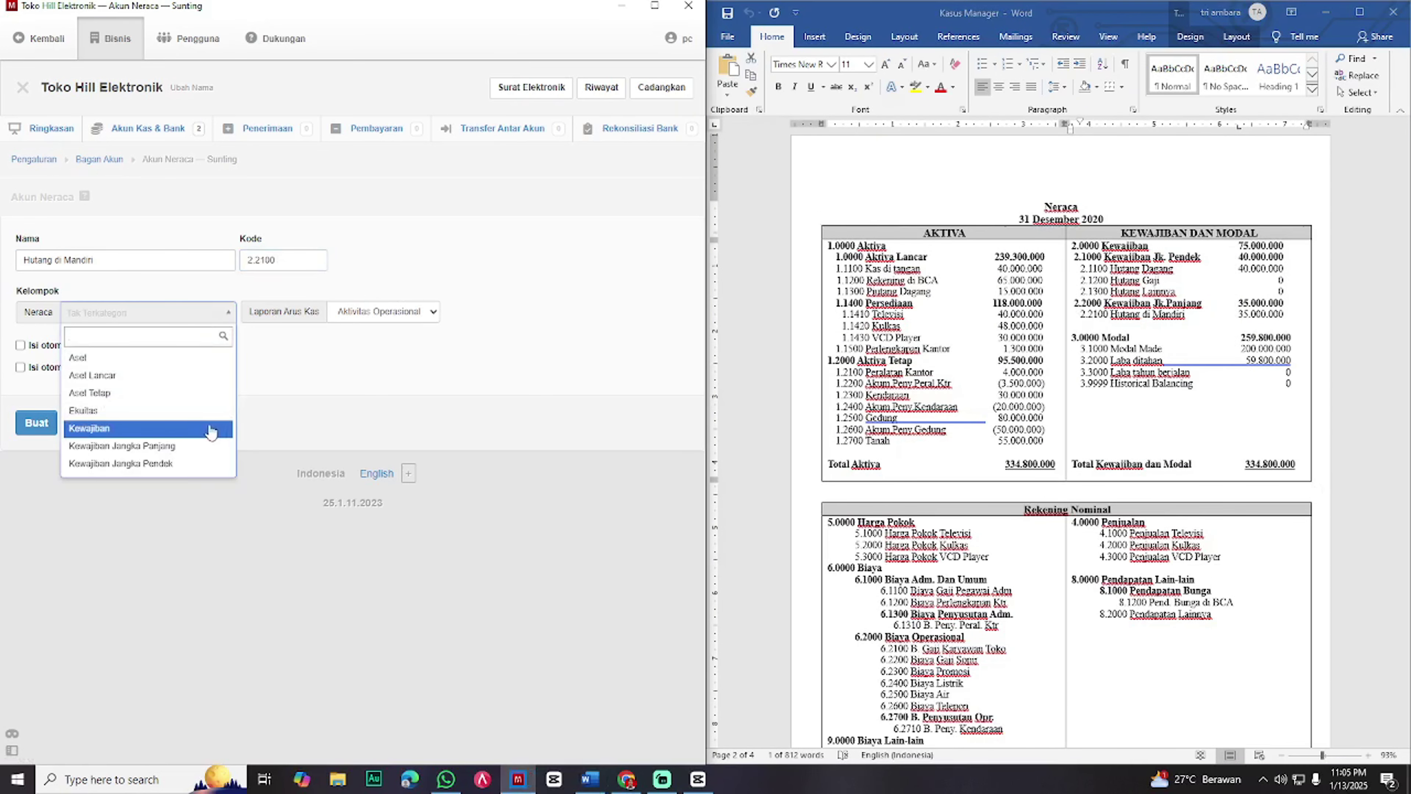
left_click(188, 446)
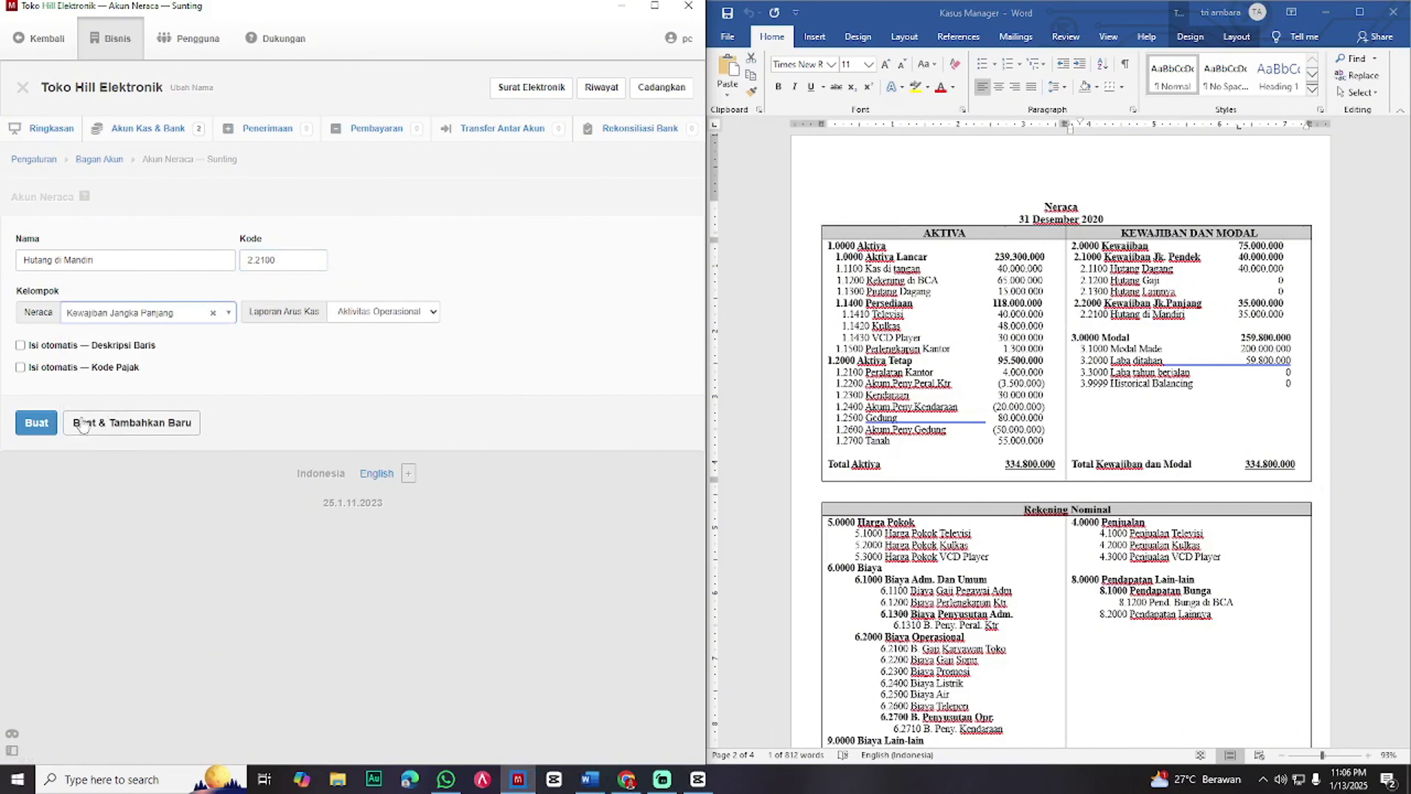
left_click(82, 424)
- Enter the owner's capital account from the Word balance sheet with its name, code 3.1000 and the Ekuitas group
mouse_move(1087, 360)
left_mouse_down()
mouse_move(1144, 364)
mouse_move(1079, 349)
left_mouse_up()
left_click(166, 264)
key("ctrl+v")
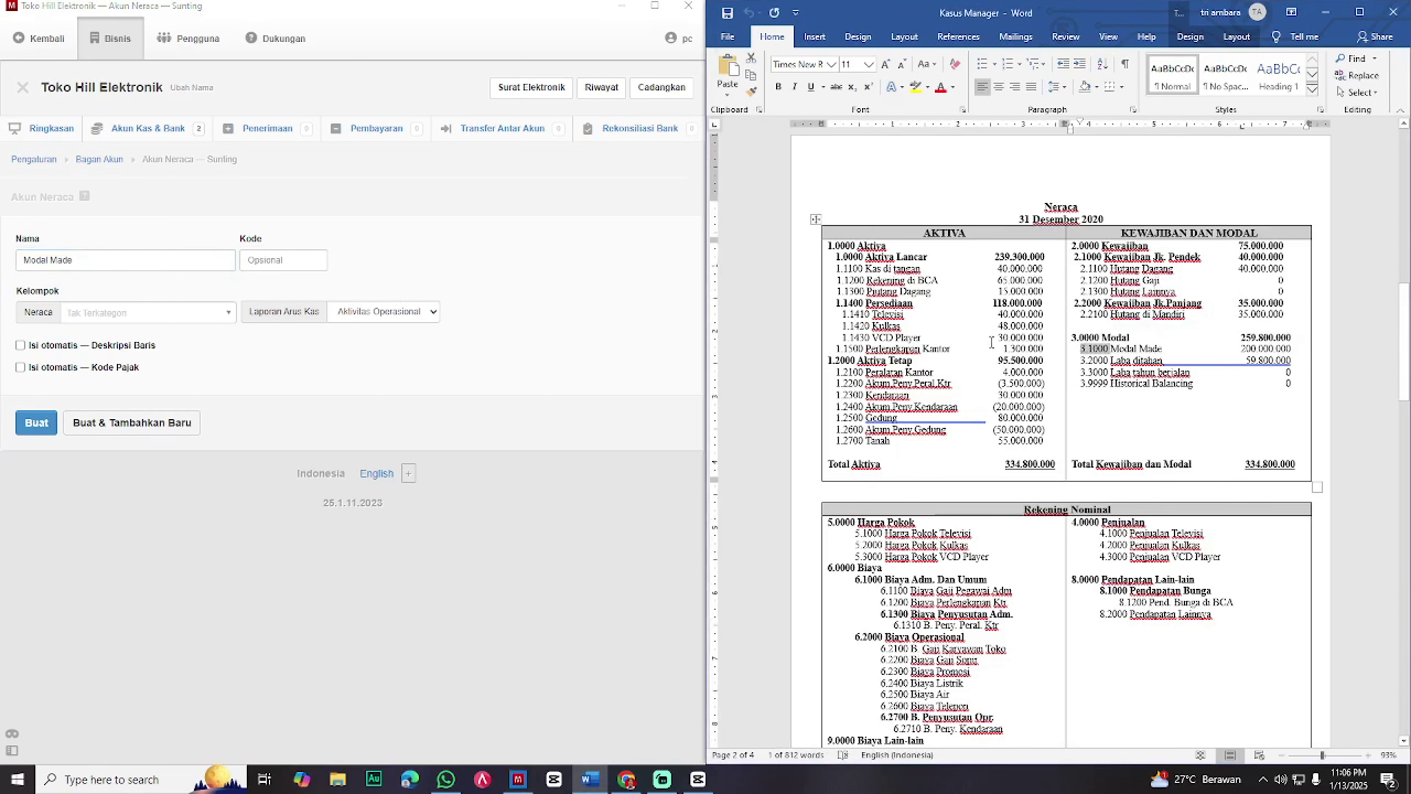
key("ctrl+c")
left_click(283, 260)
key("ctrl+v")
left_click(150, 313)
left_click(150, 417)
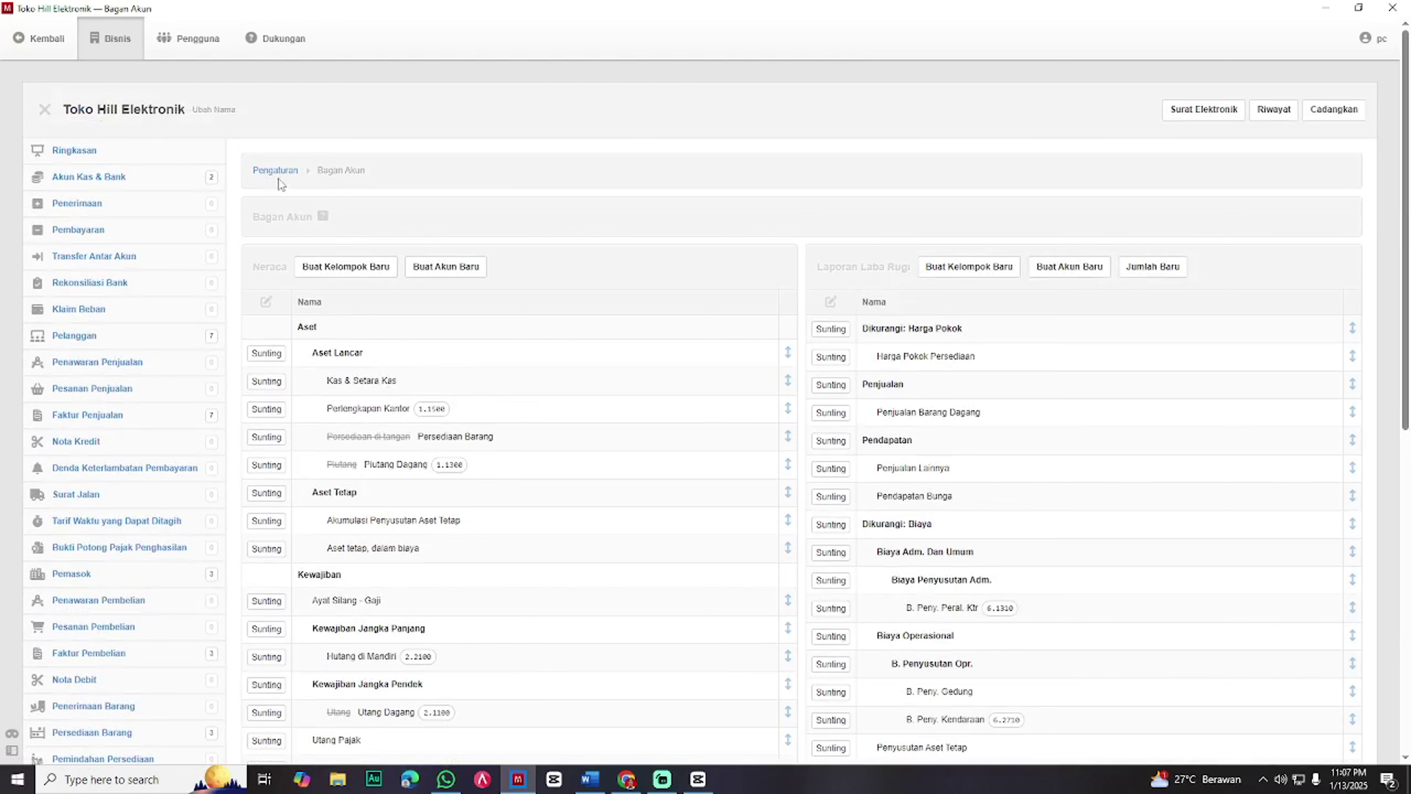
- Create a balance sheet starting balance for 1.1500 Perlengkapan Kantor with a debit of 1300000 IDR and start another entry
left_click(278, 176)
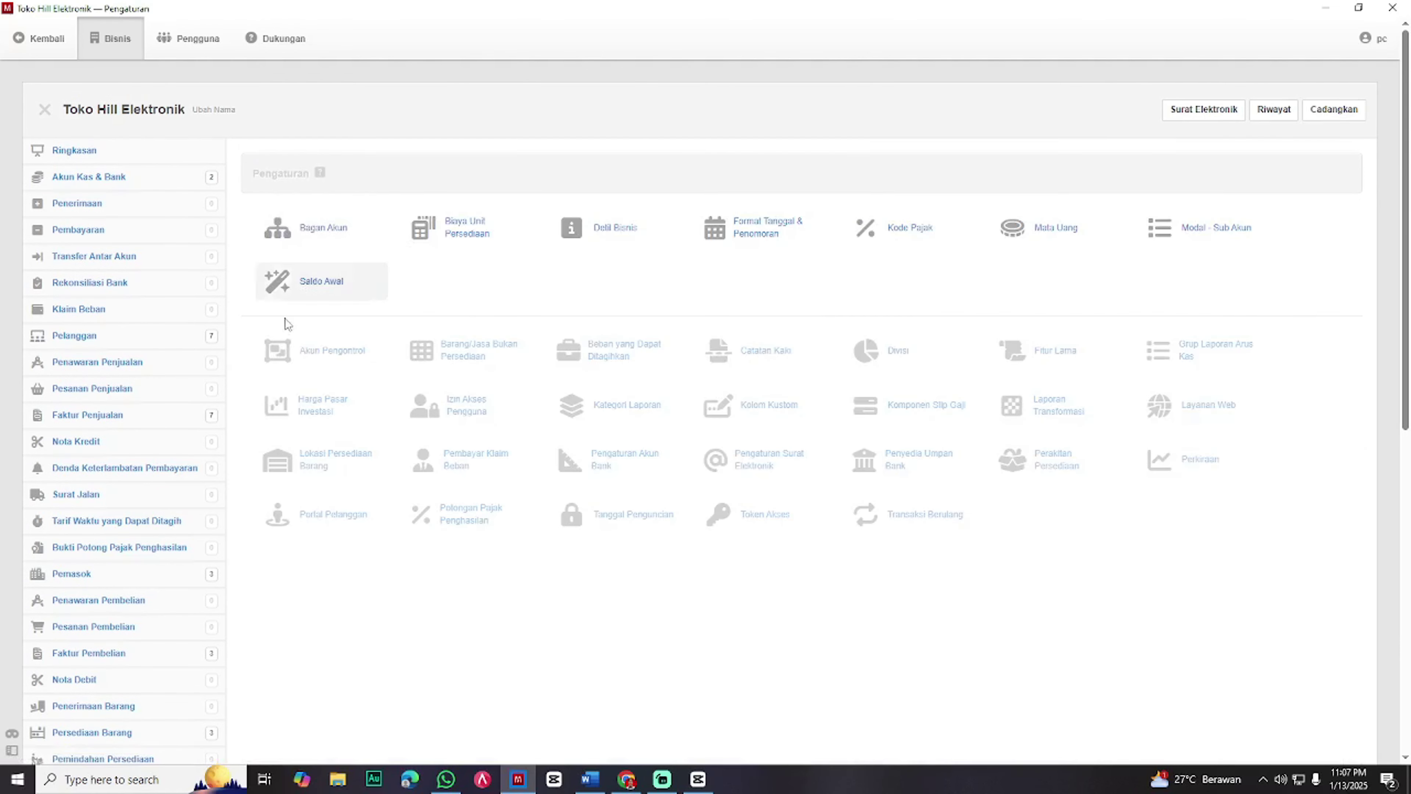
left_click(286, 286)
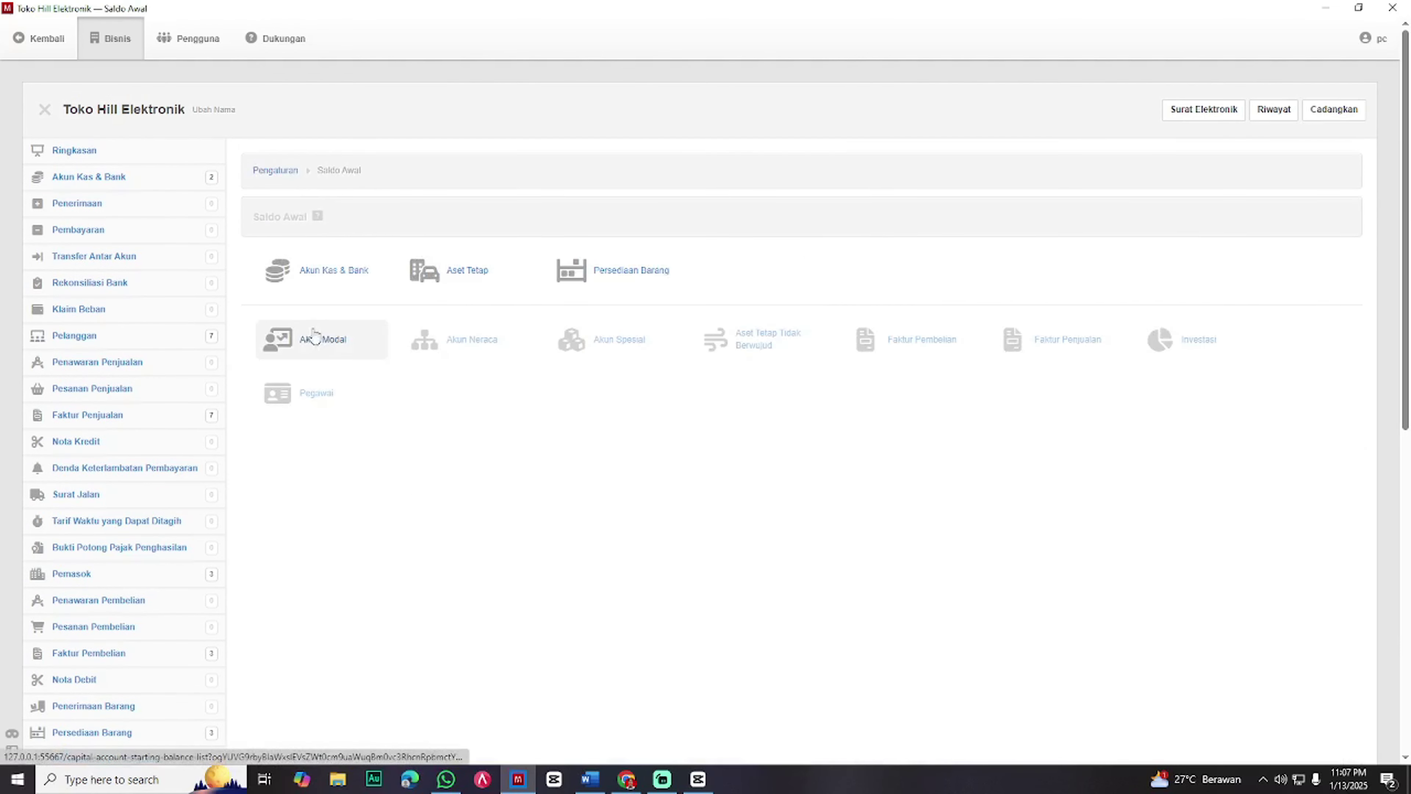
left_click(469, 342)
left_click(456, 220)
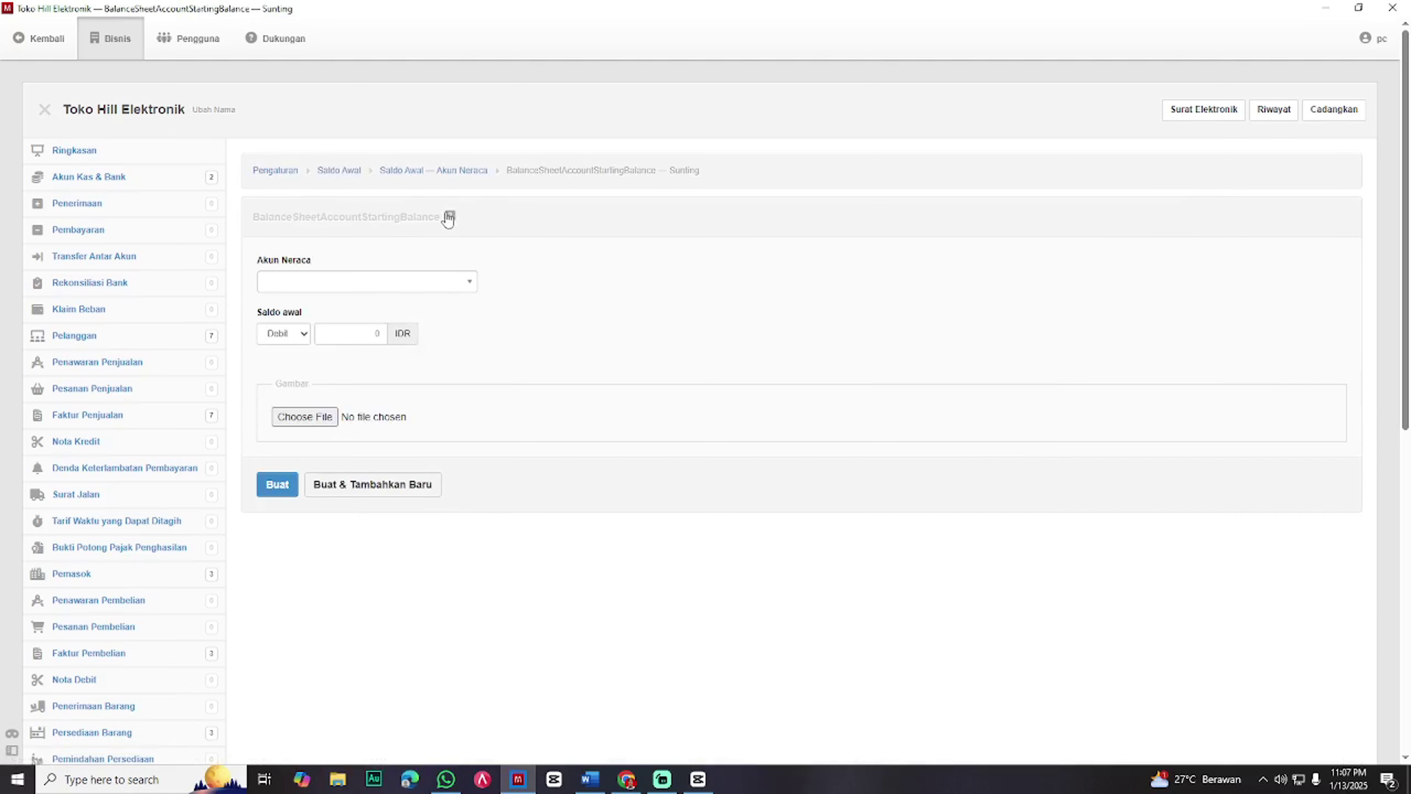
left_click(403, 287)
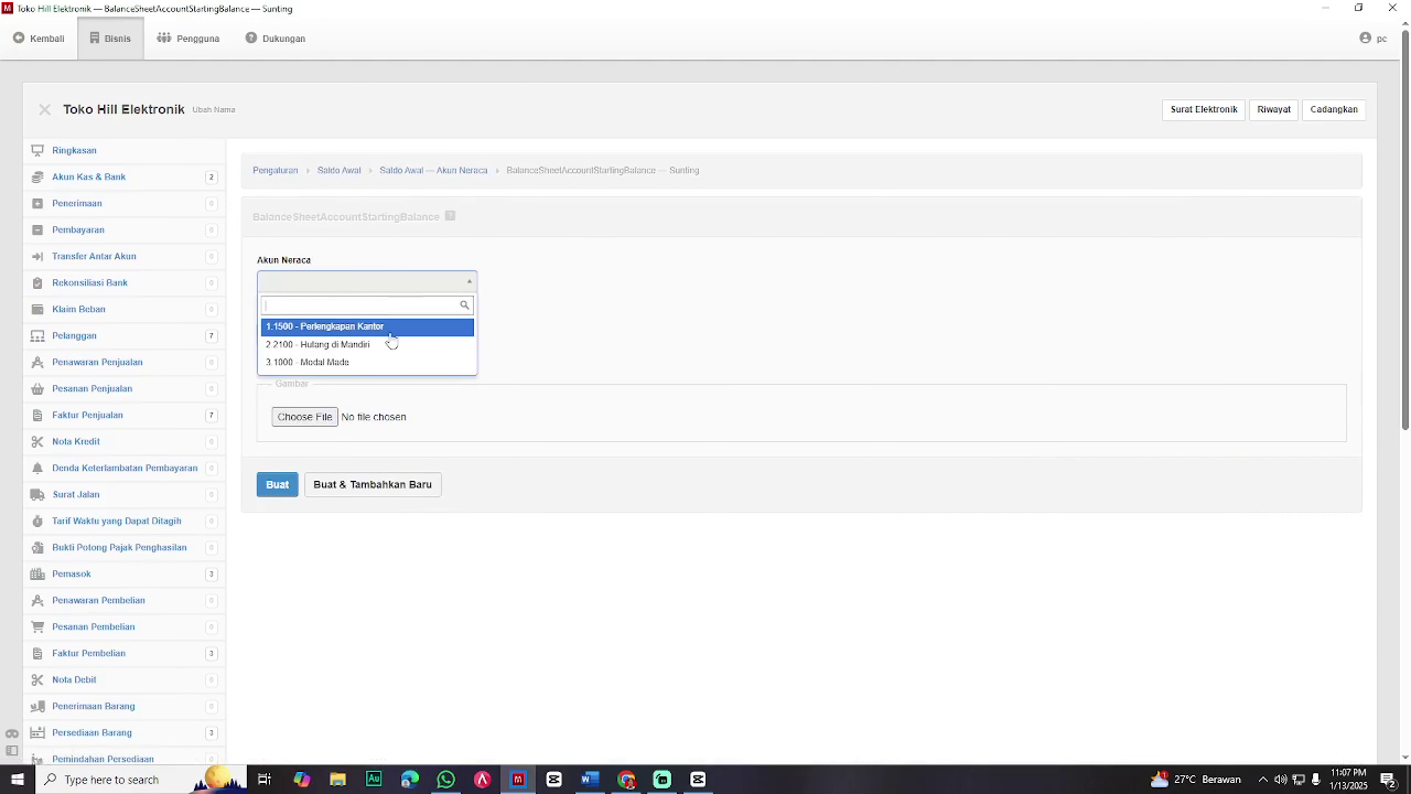
left_click(391, 329)
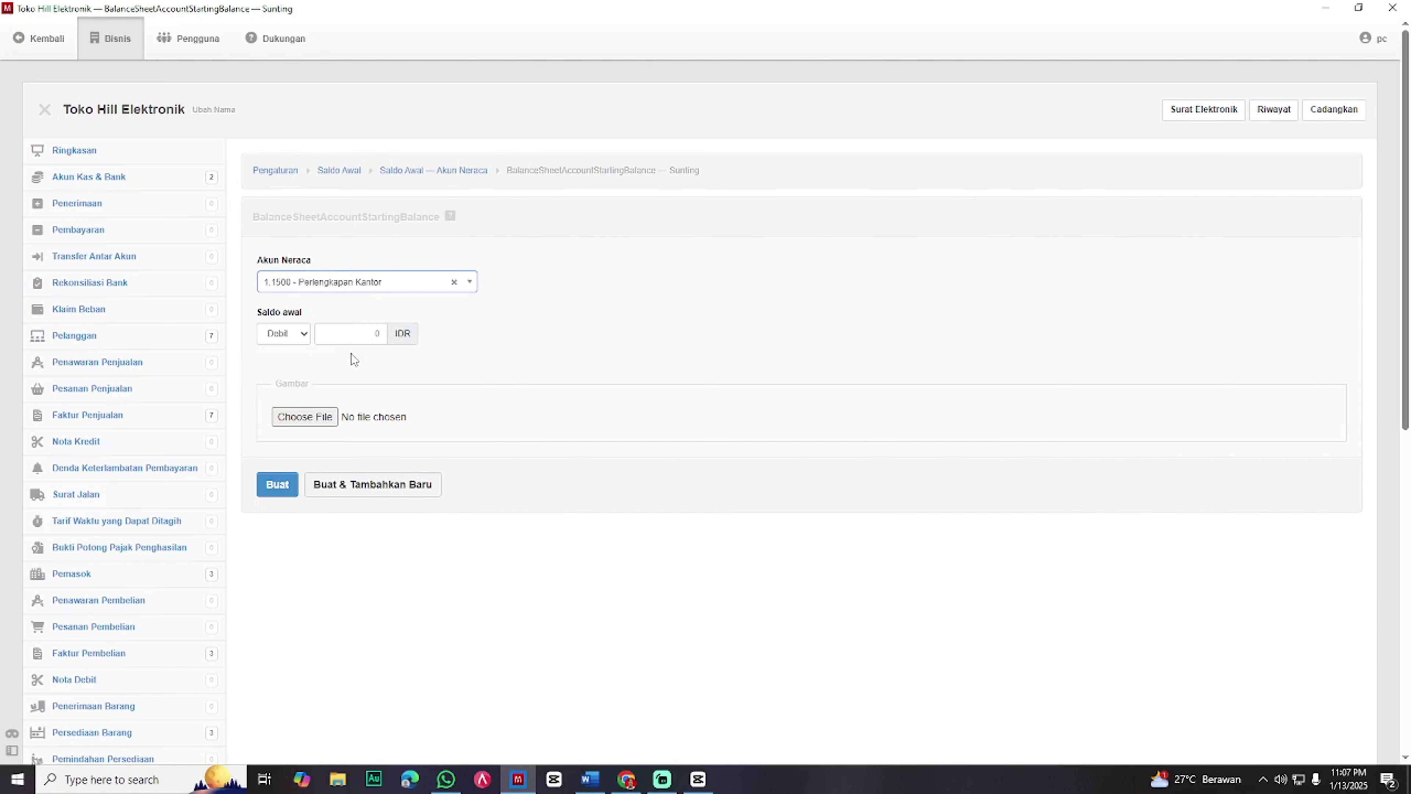
left_click(360, 337)
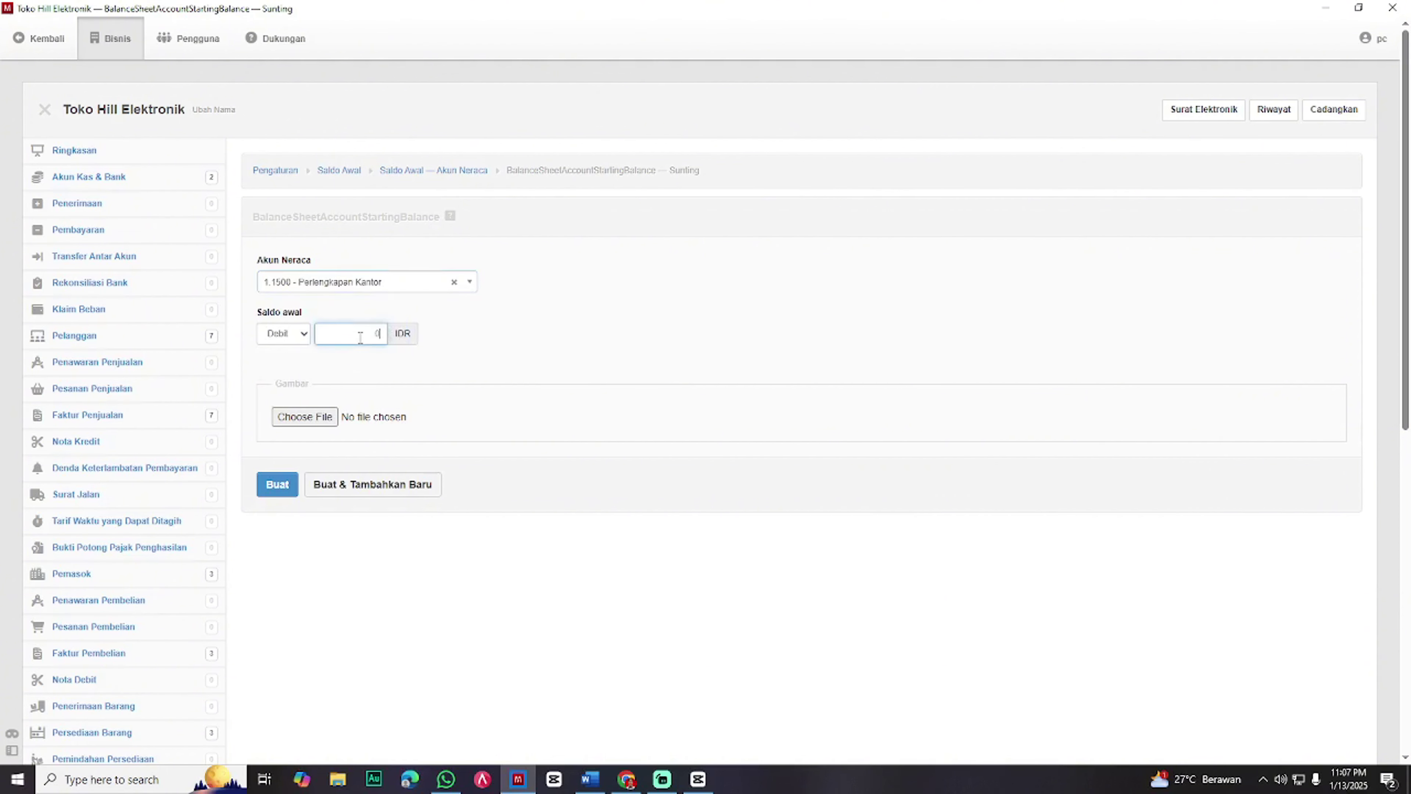
key("super+Left")
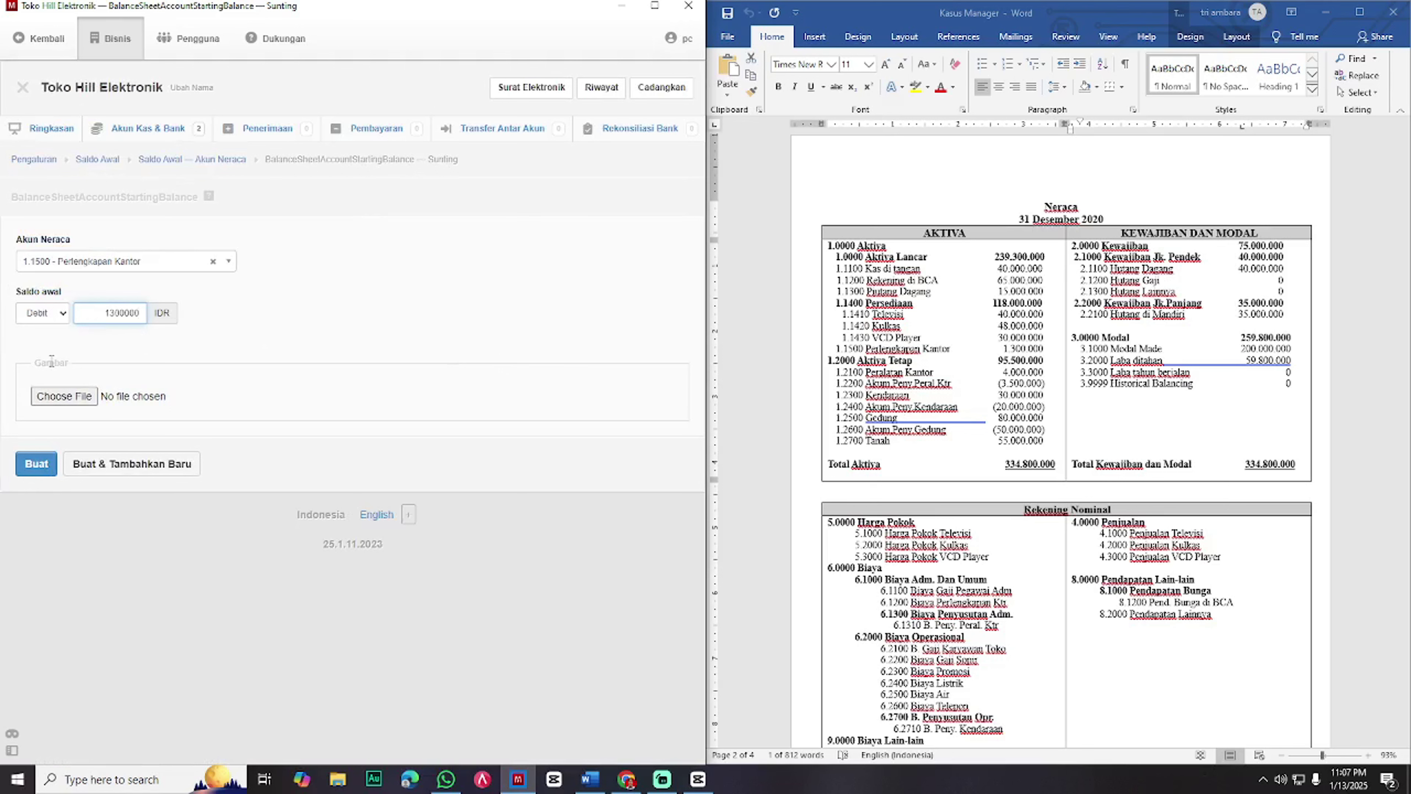
left_click(188, 466)
- Enter the starting balance for 2.2100 Hutang di Mandiri as a credit of 35000000 IDR and start another entry
left_click(209, 260)
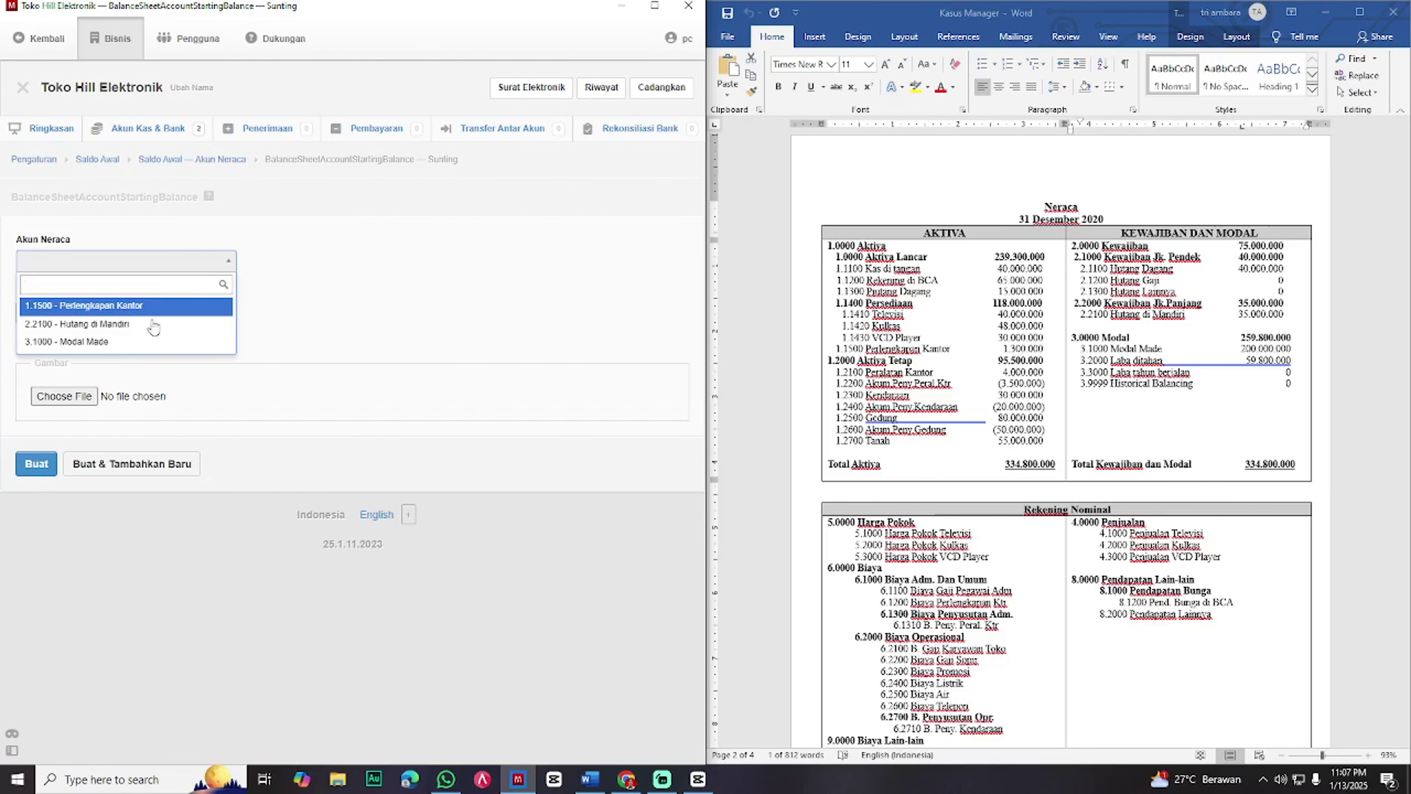
left_click(153, 324)
left_click(59, 316)
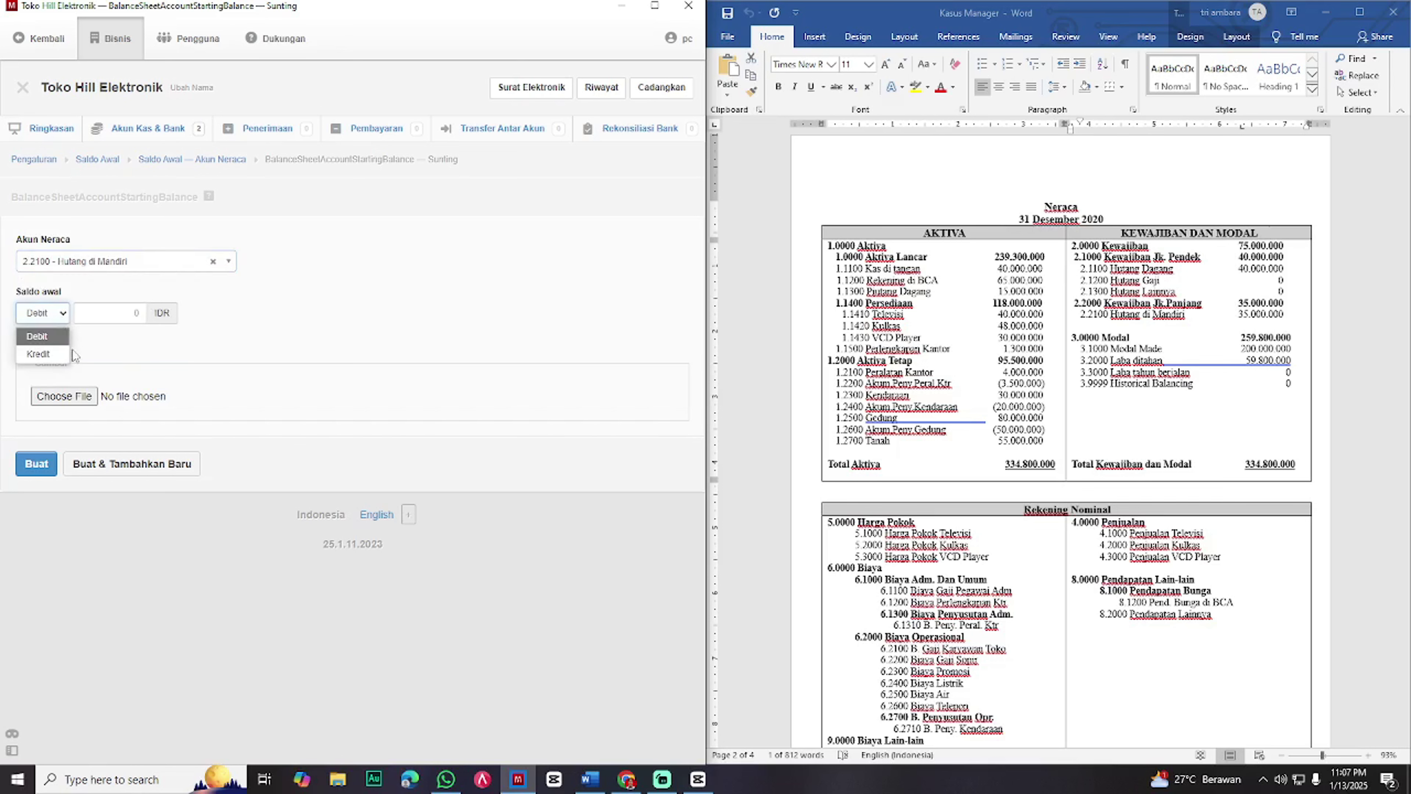
left_click(126, 315)
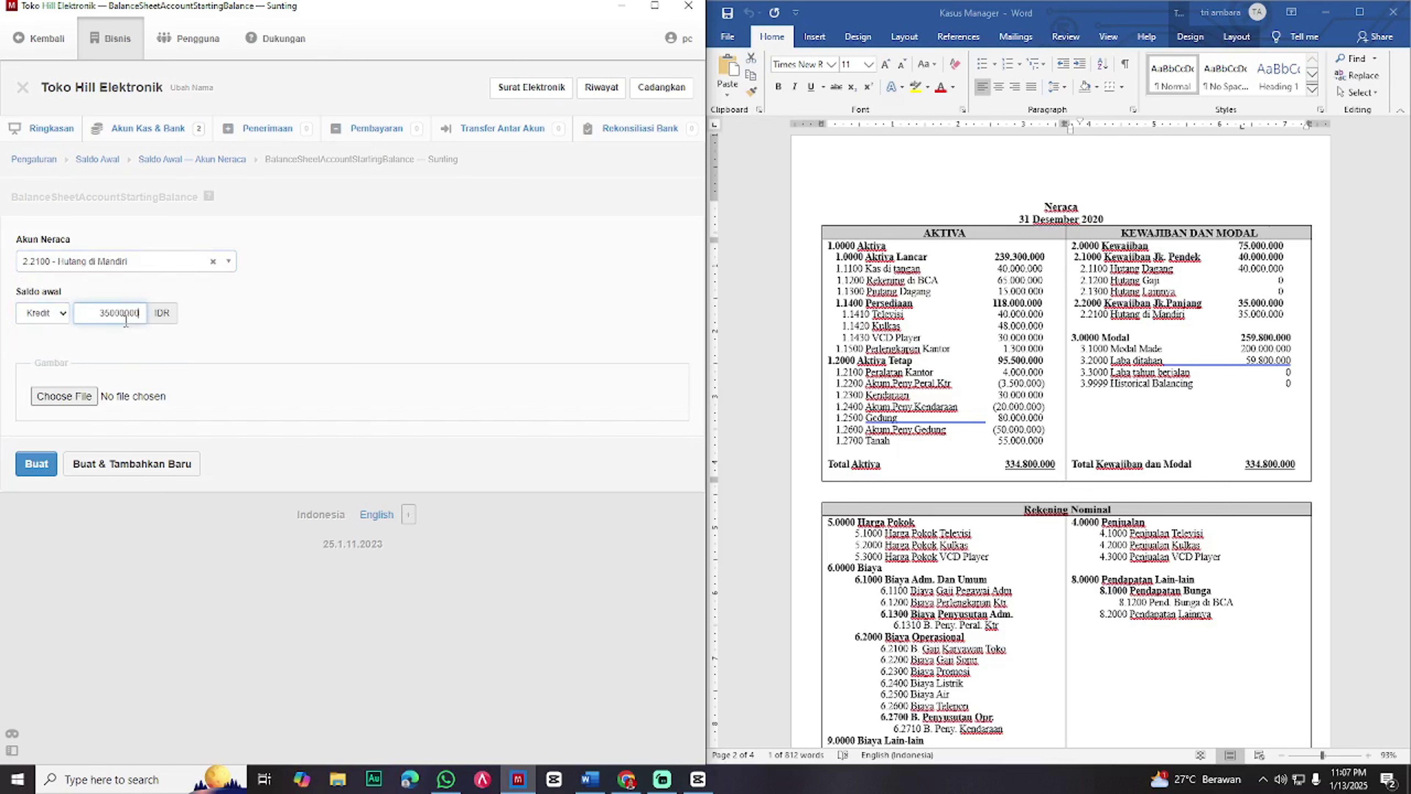
left_click(167, 466)
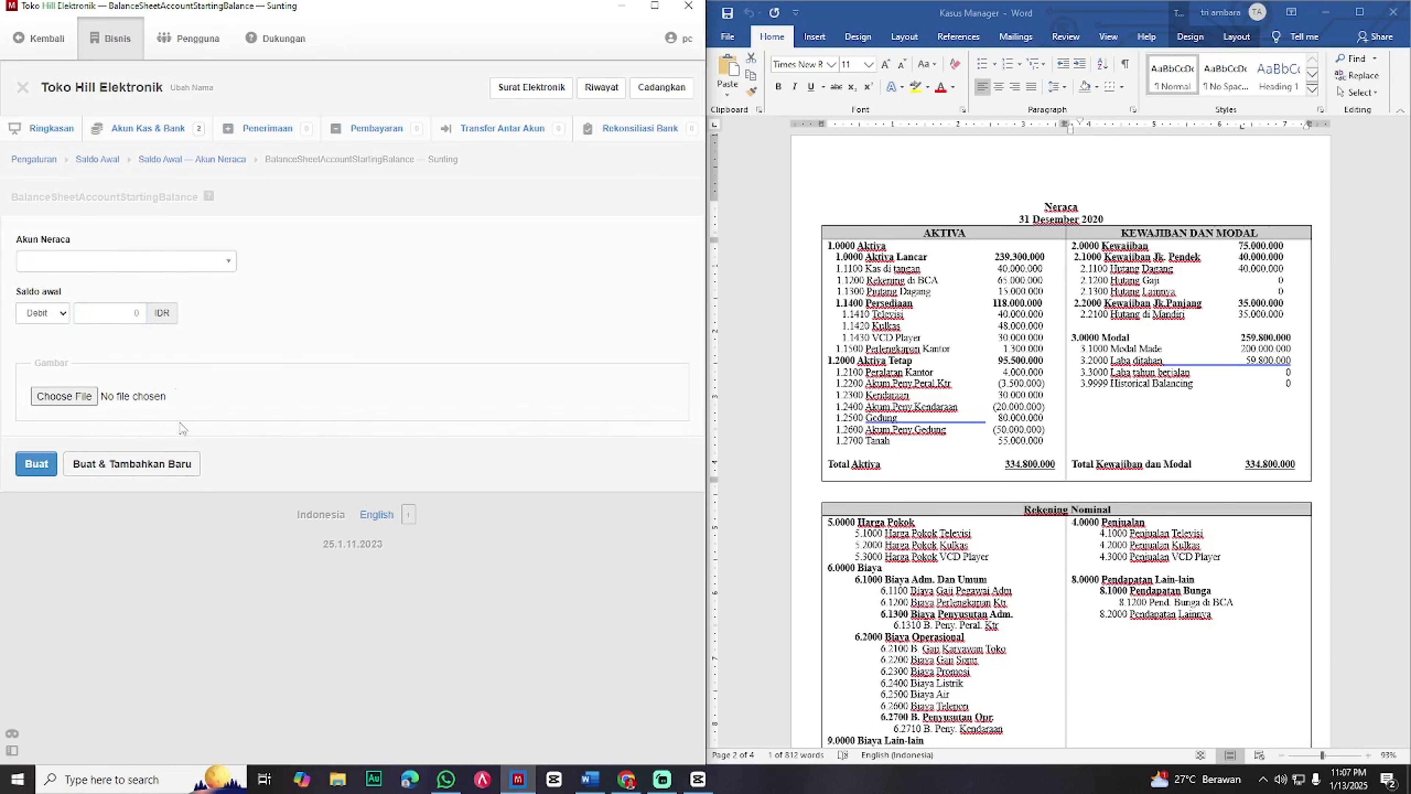
- Create the starting balance for the owner's capital account 3.1000 as a credit of 200000000 IDR
left_click(165, 269)
left_click(164, 345)
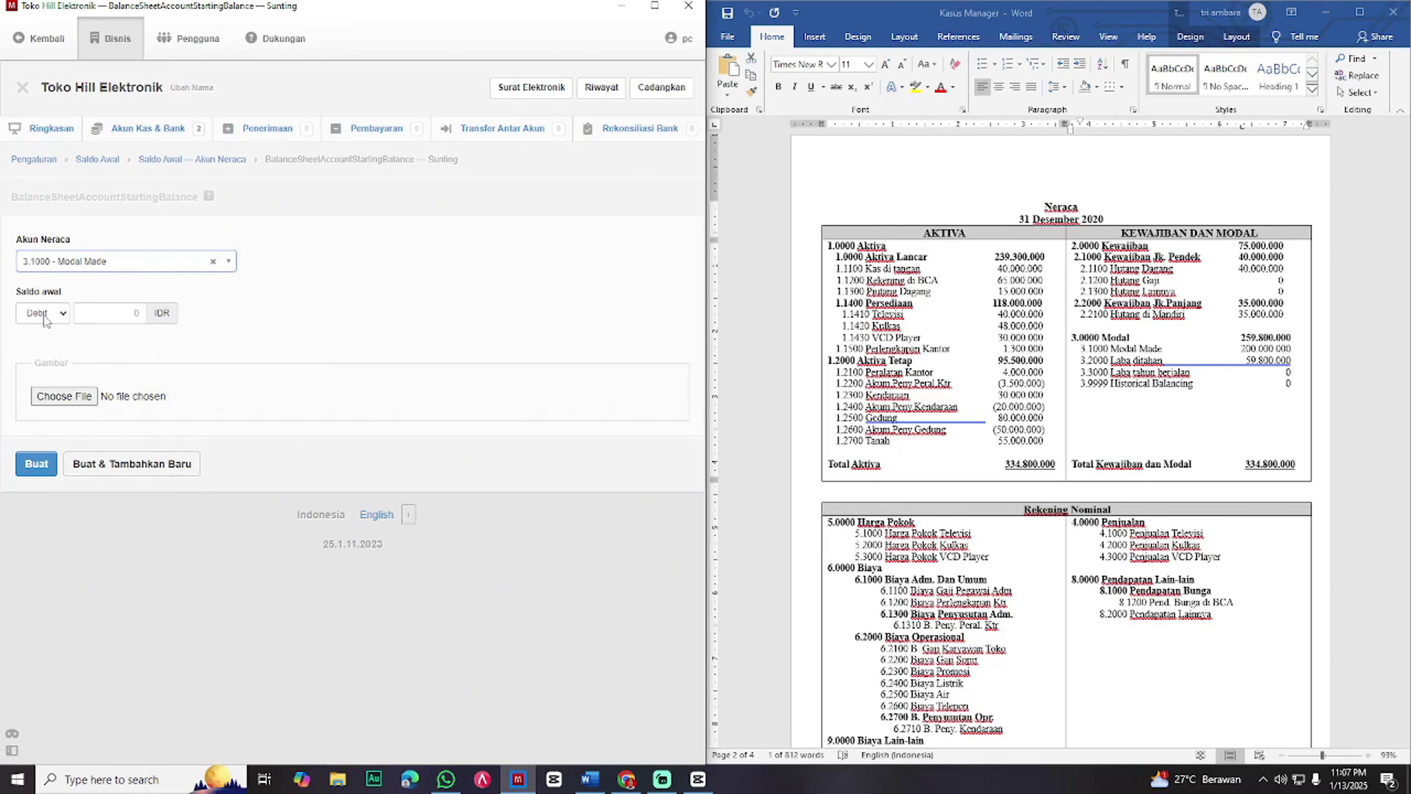
left_click(47, 320)
left_click(38, 353)
left_click(111, 314)
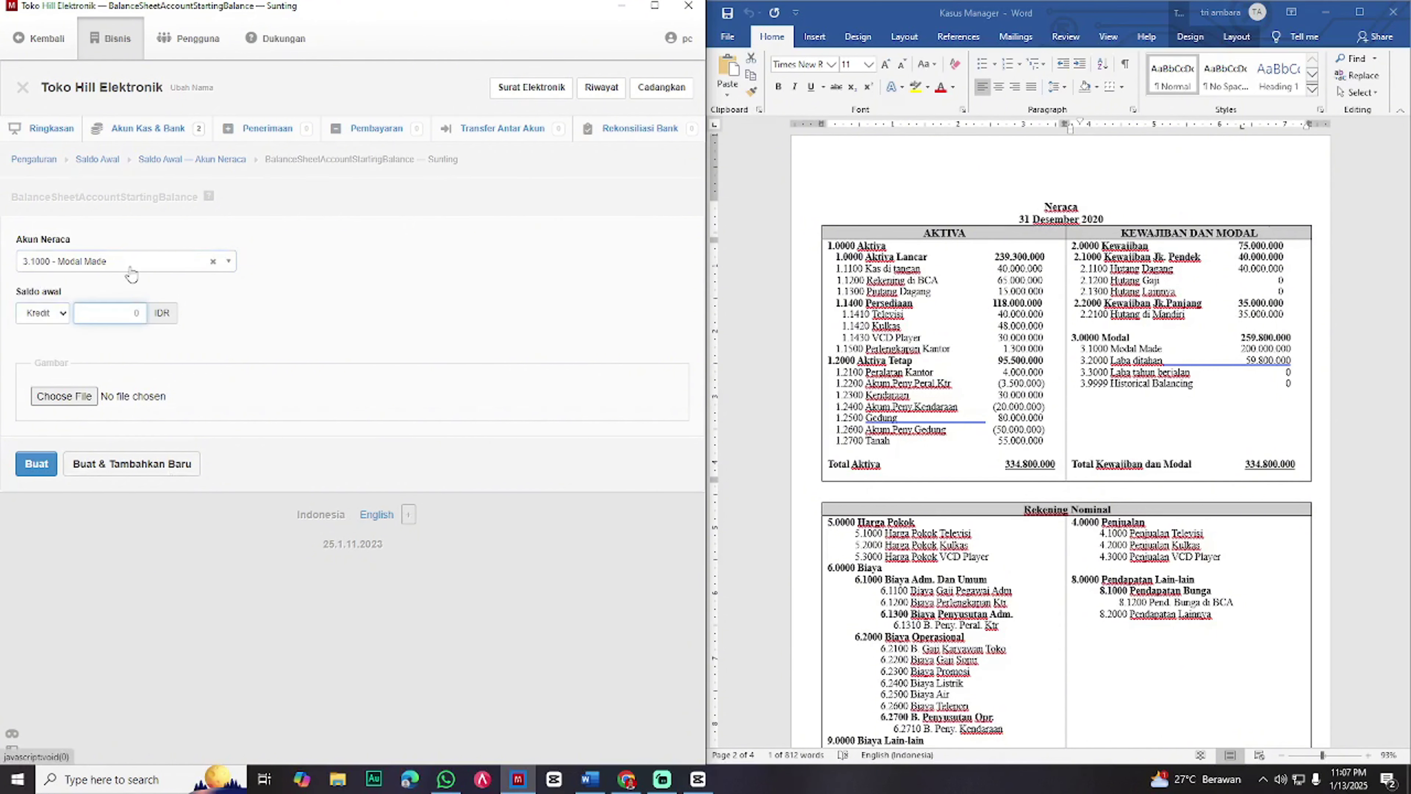
type("200000000")
left_click(37, 464)
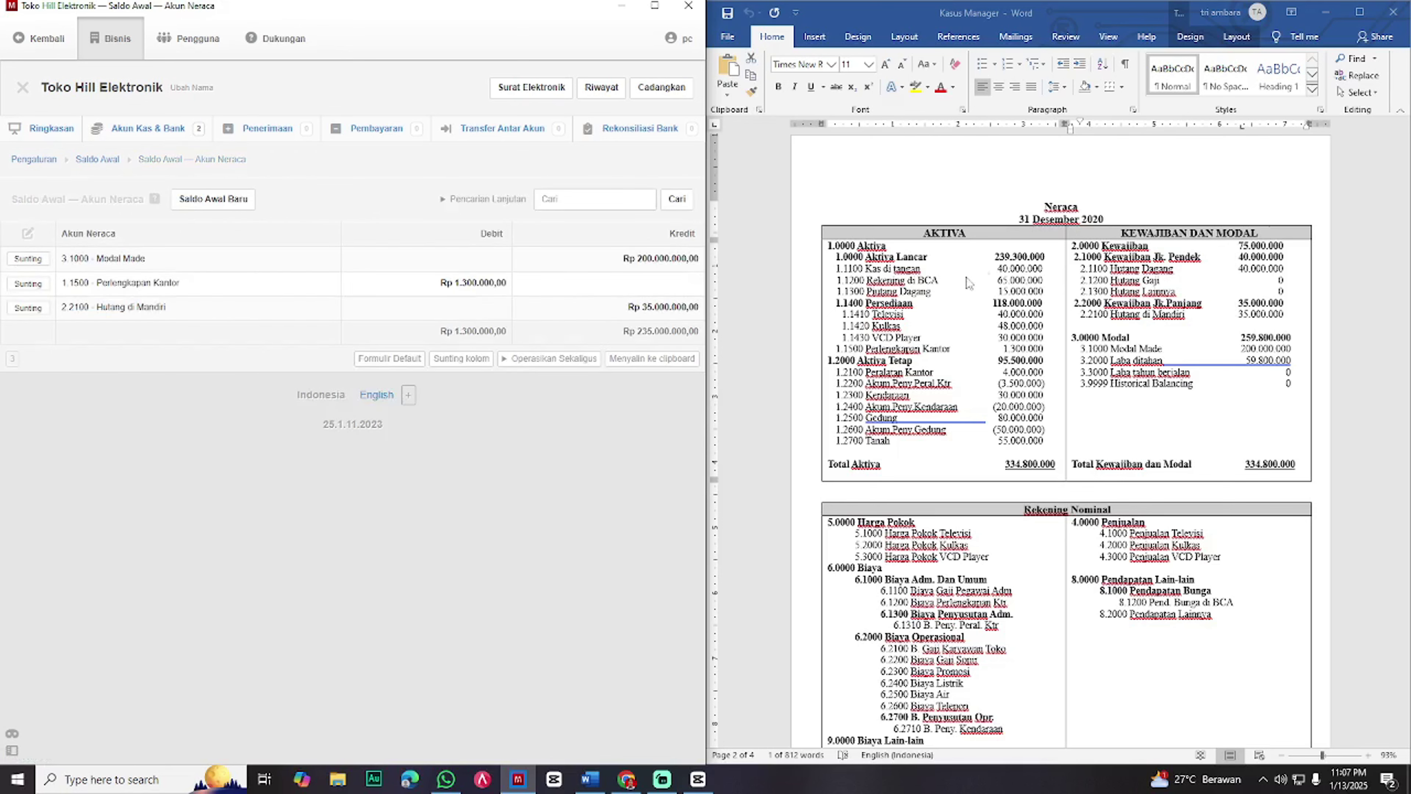
- Open the Ringkasan at full window size and review its asset, liability and equity balances
left_click(654, 6)
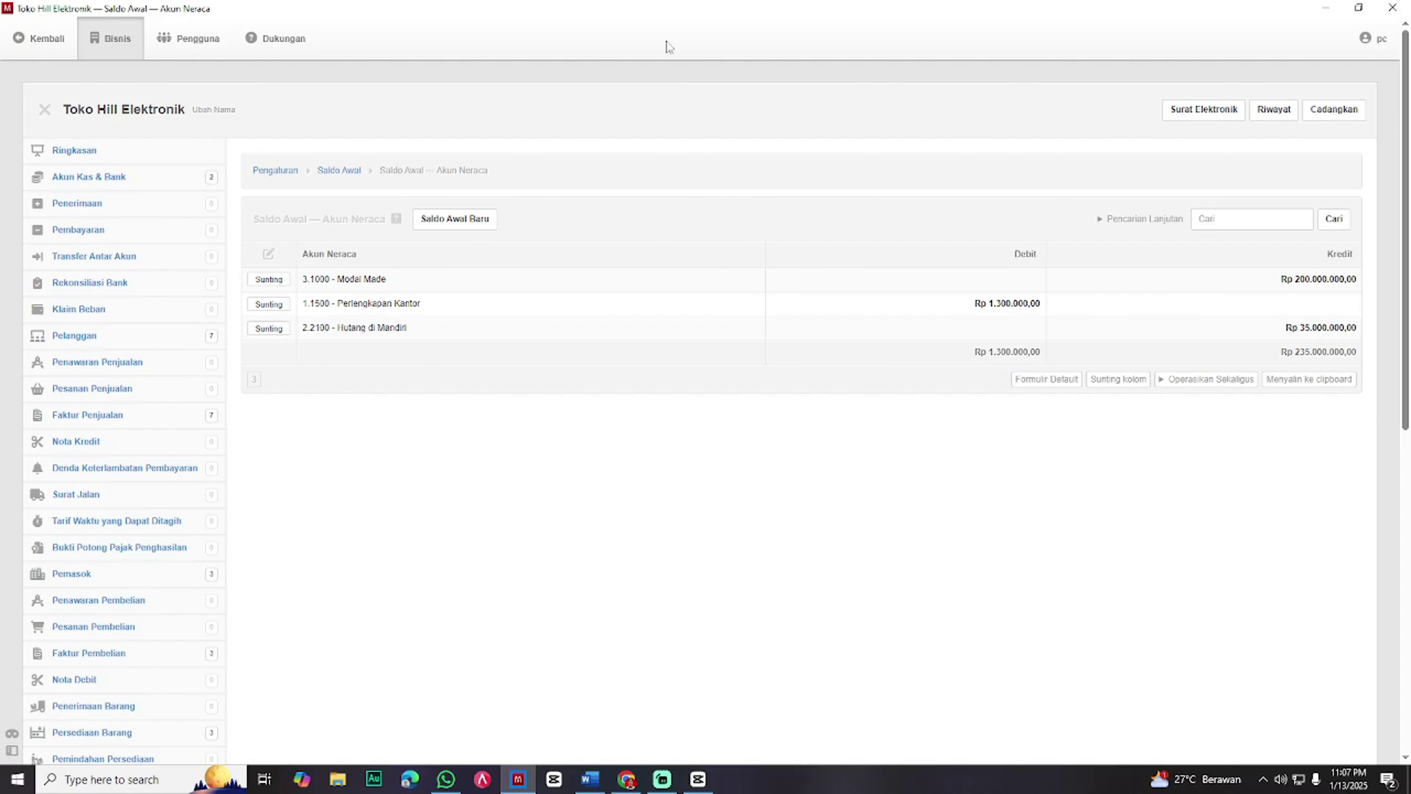
left_click(86, 157)
scroll(703, 415, "down", 3)
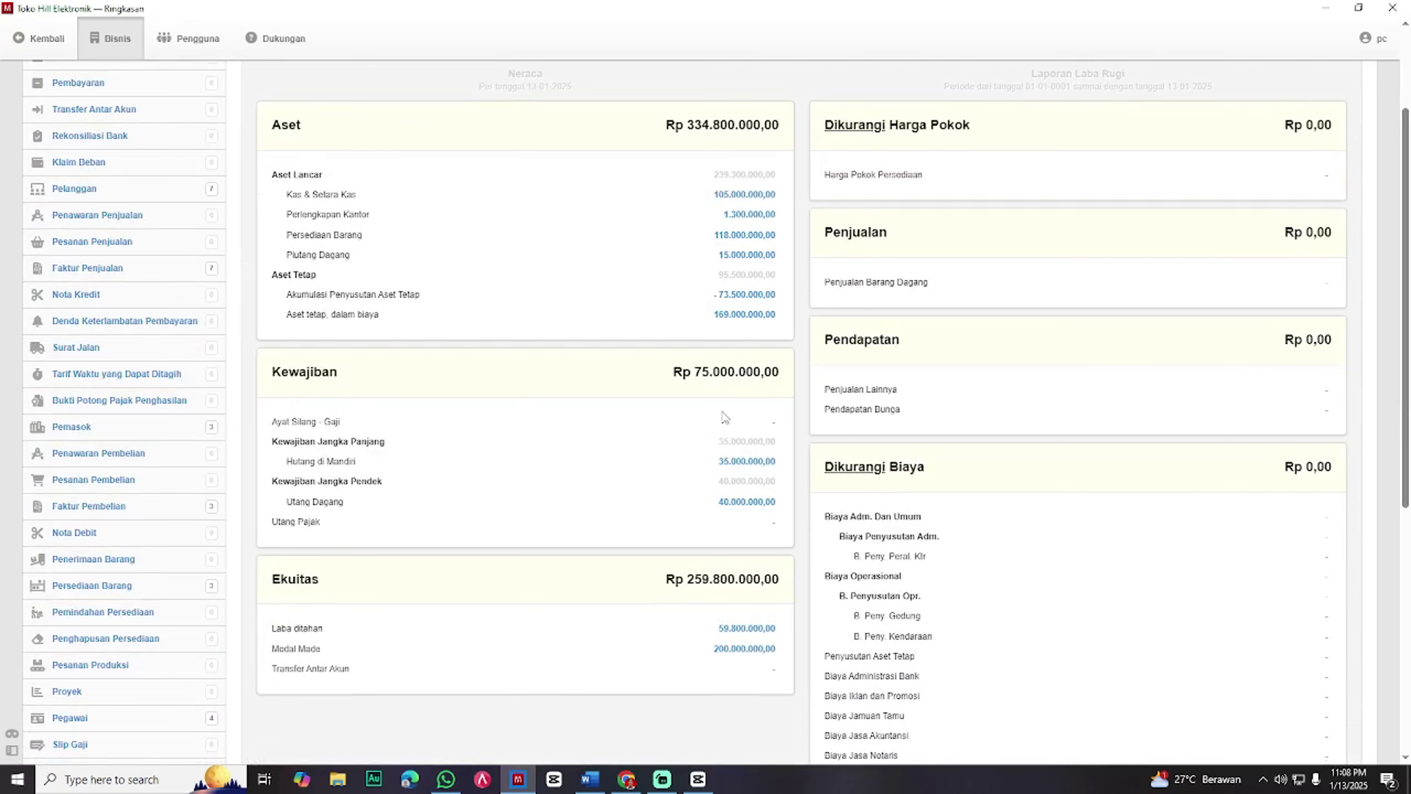
scroll(733, 434, "down", 2)
scroll(445, 374, "up", 5)
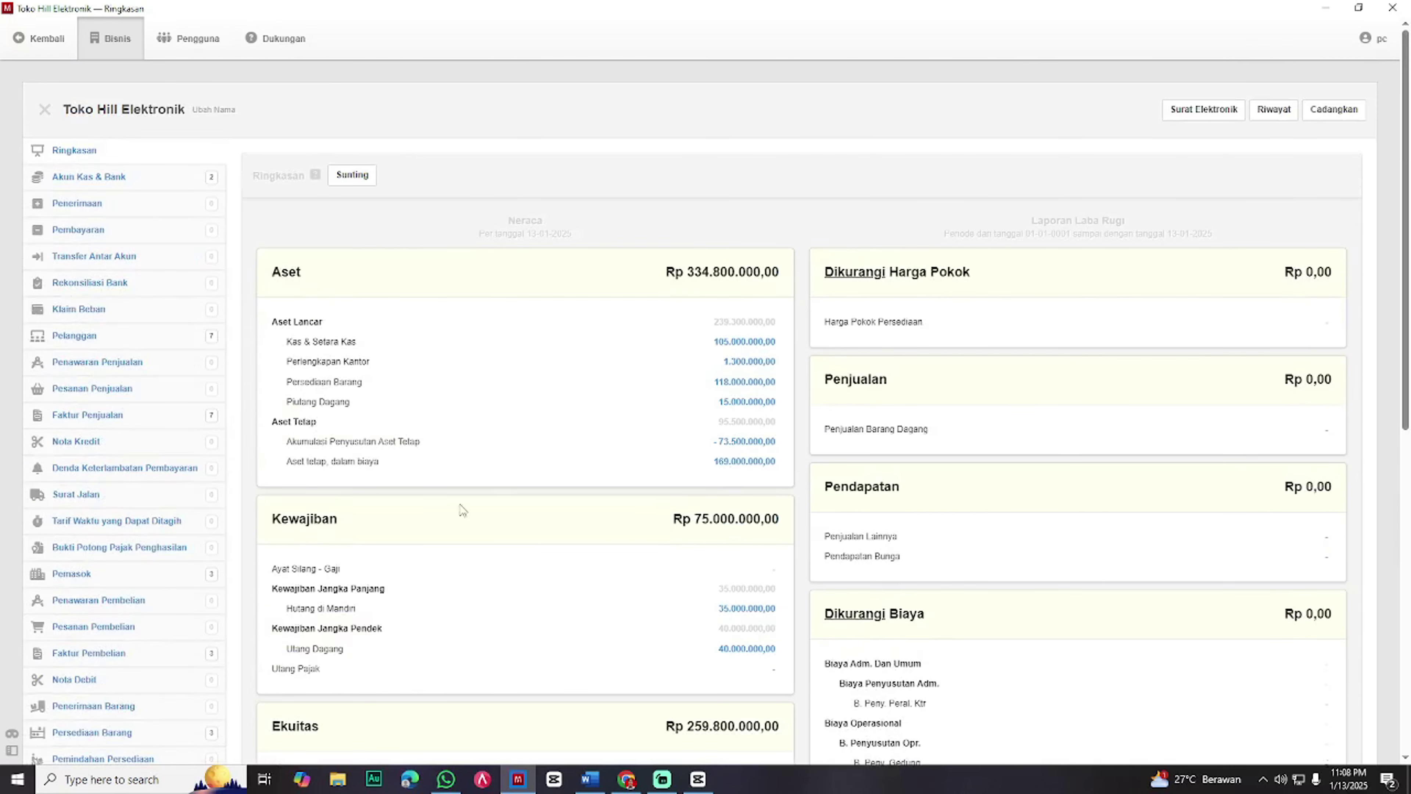
scroll(464, 588, "down", 4)
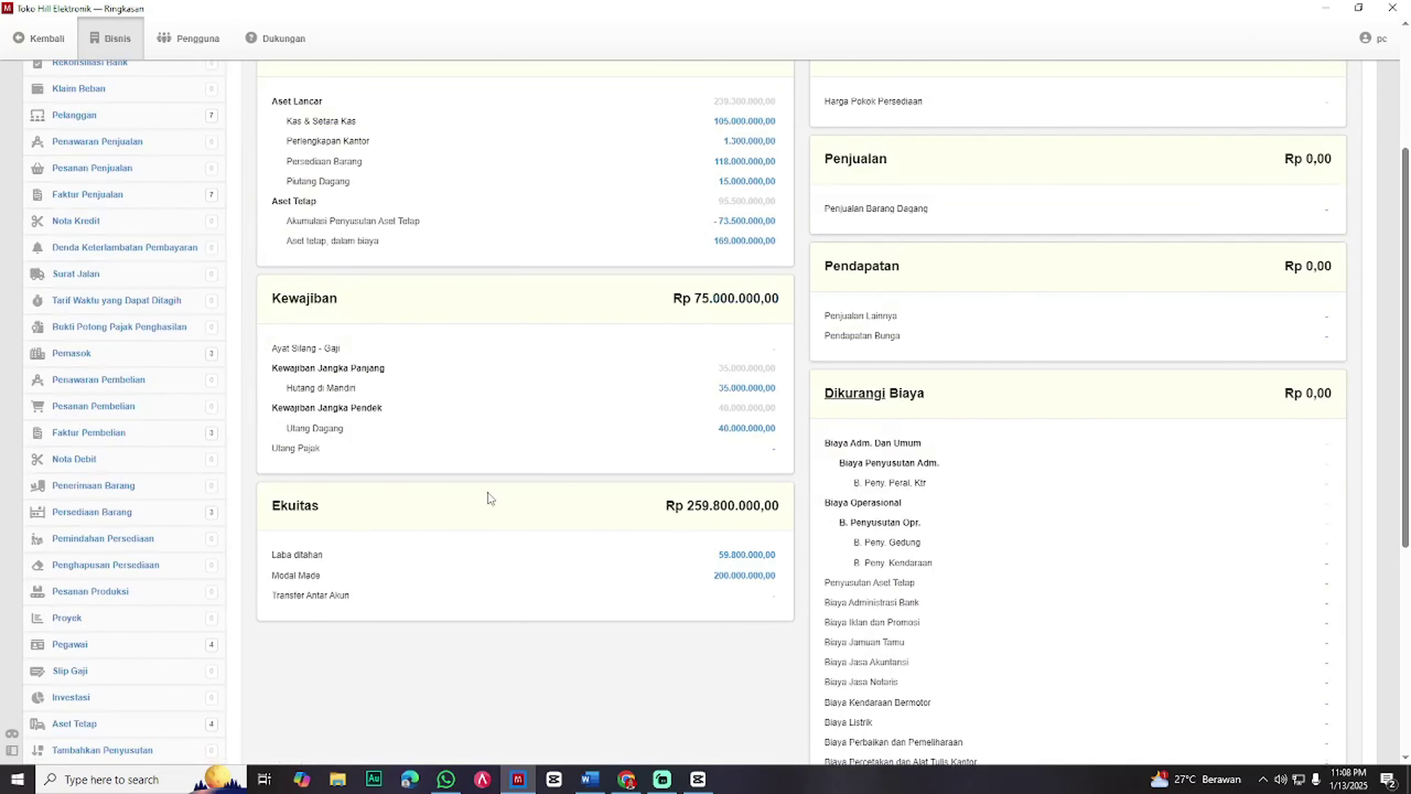
- Compare the Ringkasan side by side with the Neraca in the Word document, checking assets, liabilities, equity and Laba ditahan
key("super+Left")
scroll(428, 435, "up", 4)
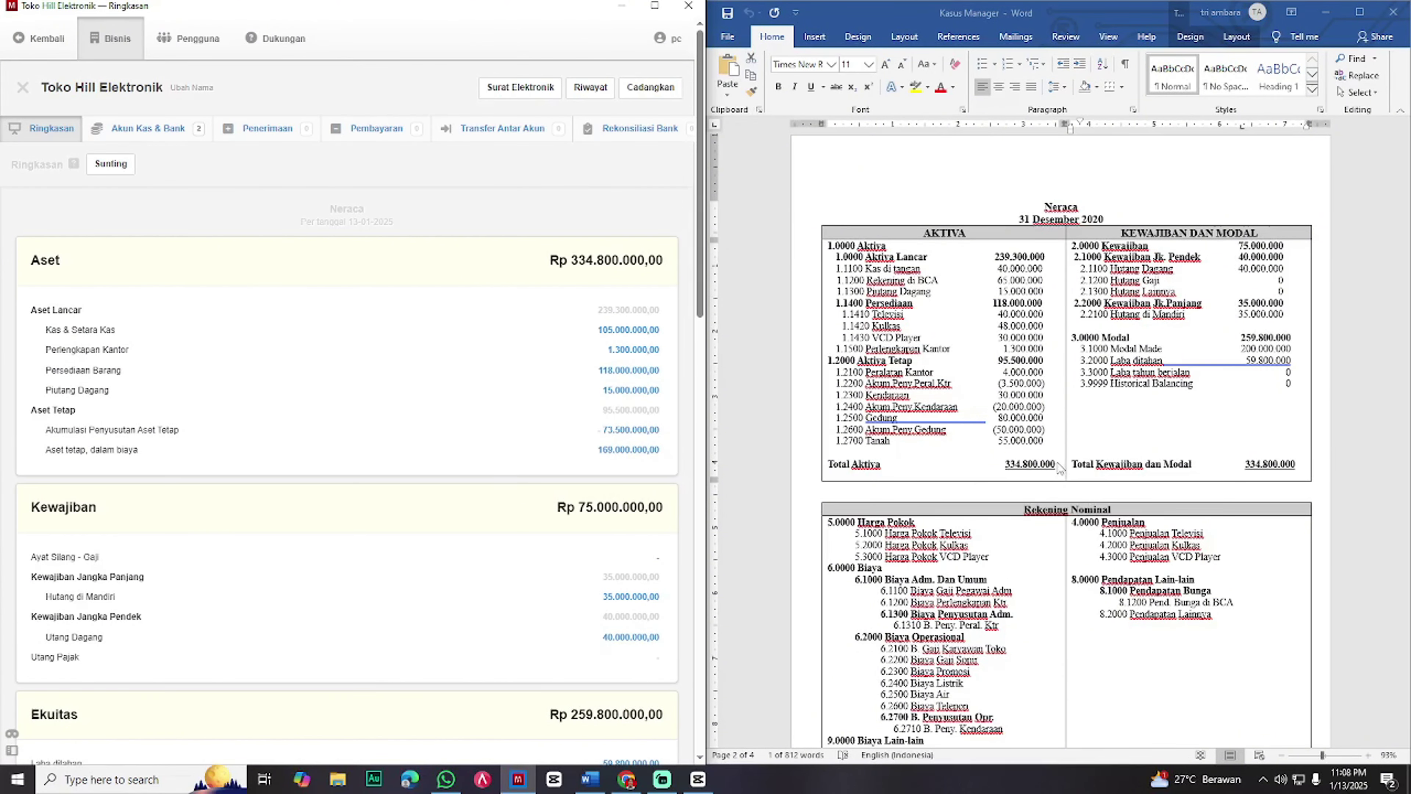
scroll(1058, 468, "down", 3)
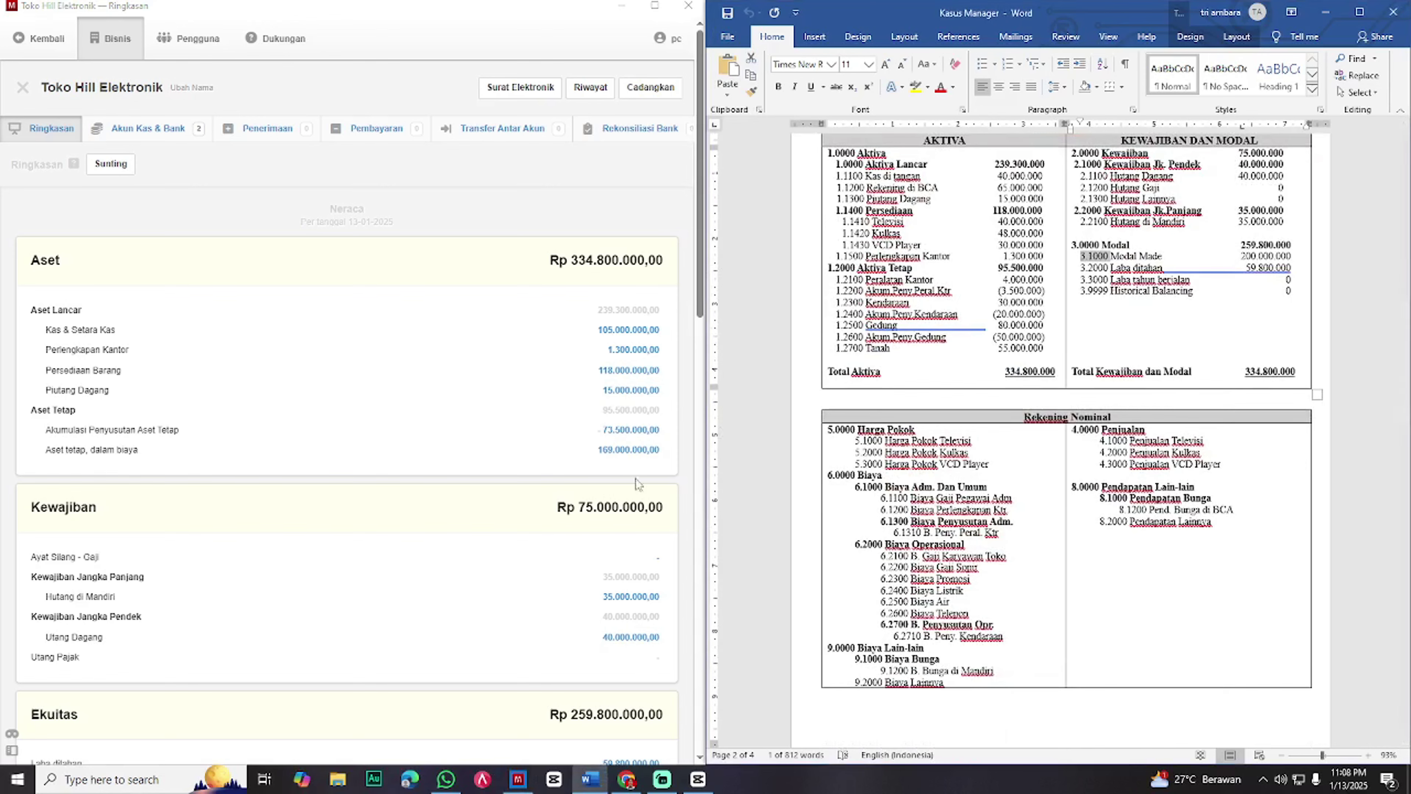
scroll(1058, 468, "up", 1)
scroll(556, 620, "down", 2)
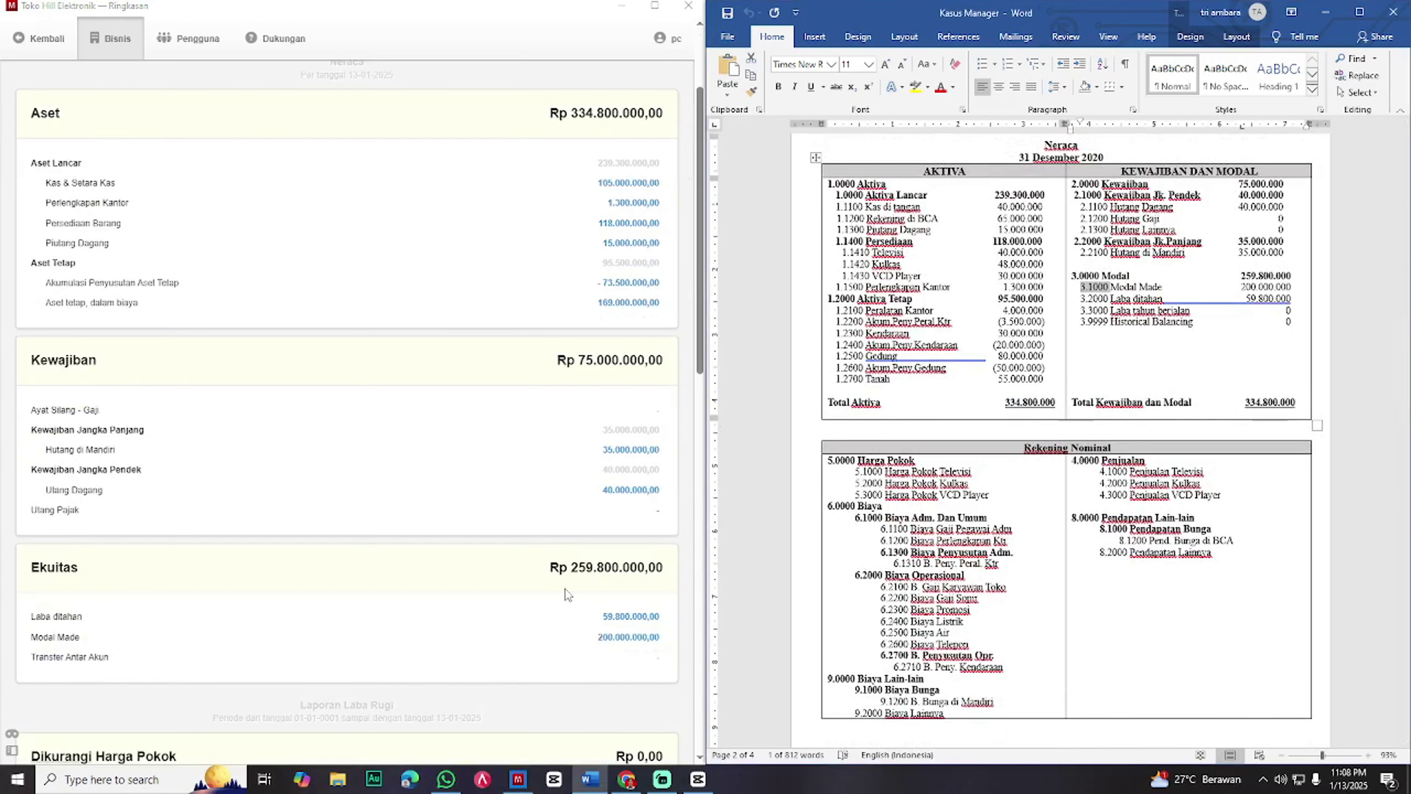
scroll(643, 614, "down", 2)
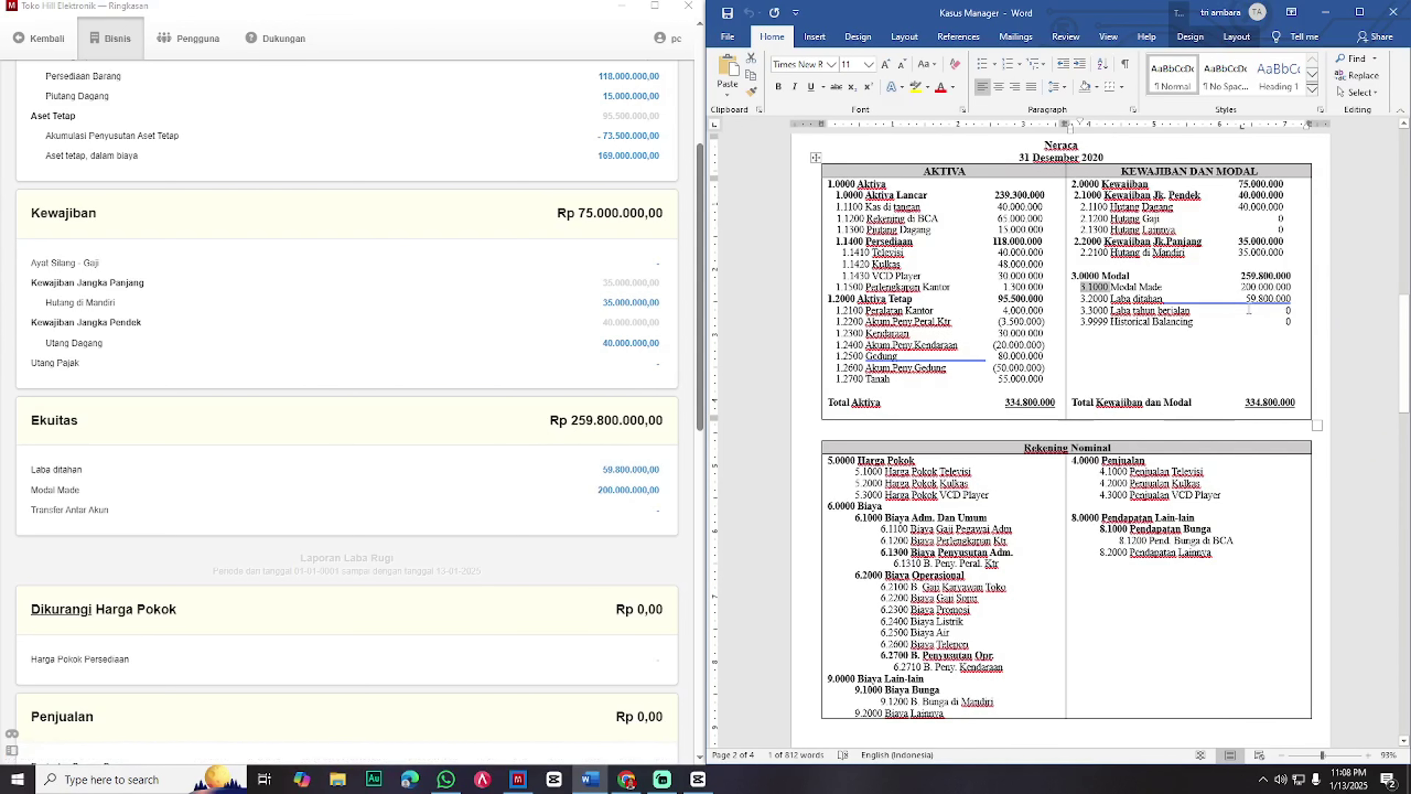
left_click_drag(1243, 298, 1297, 310)
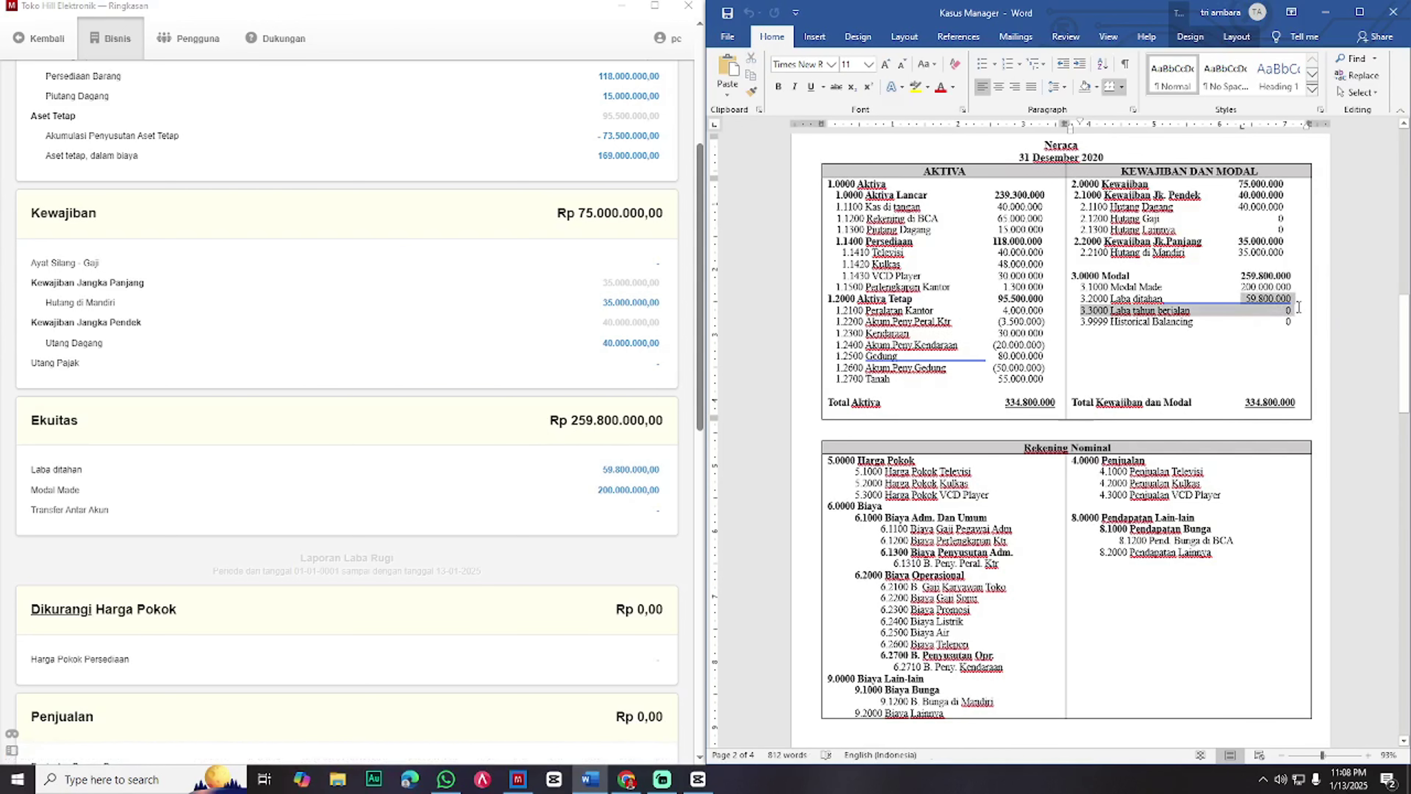
left_click(1217, 399)
scroll(625, 325, "up", 5)
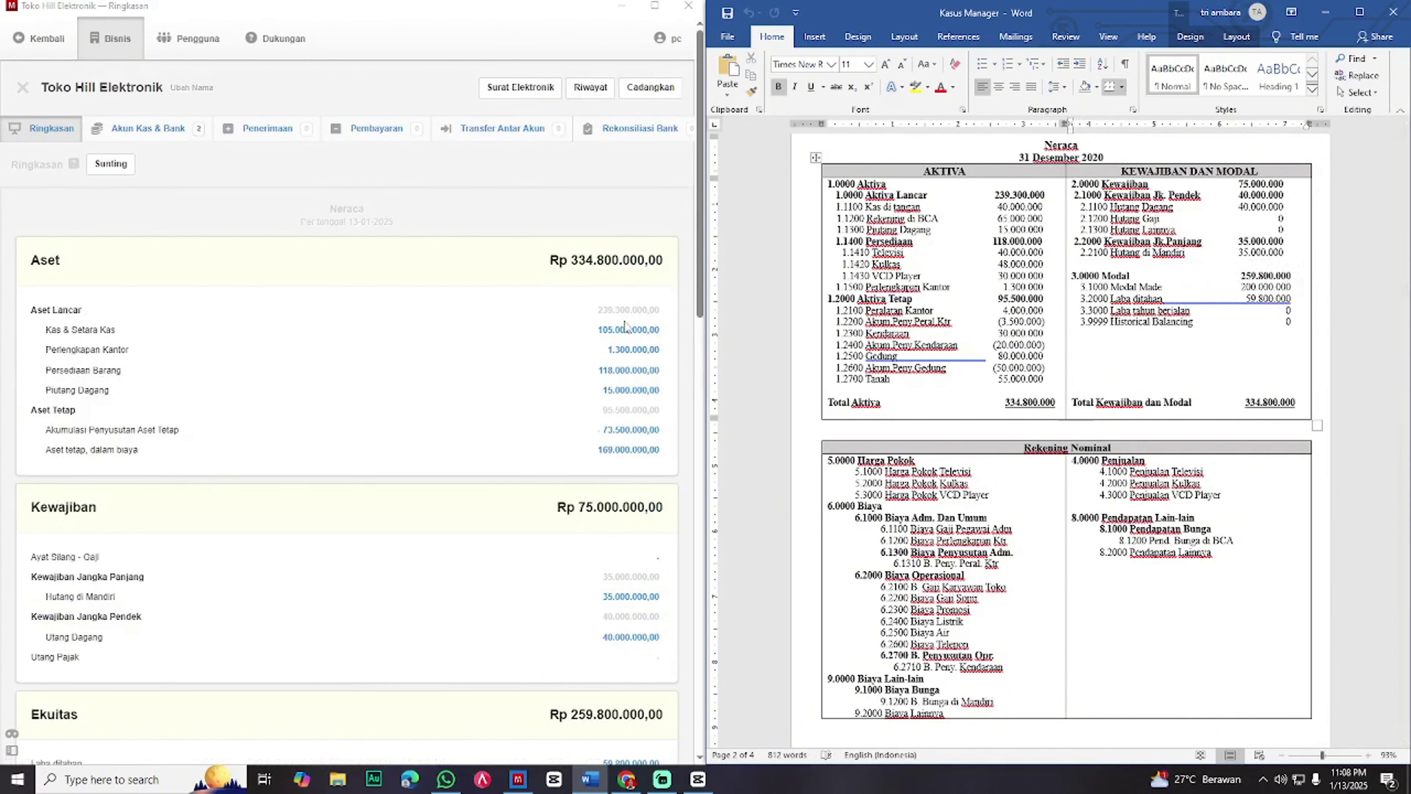
scroll(761, 412, "down", 2)
scroll(607, 438, "down", 5)
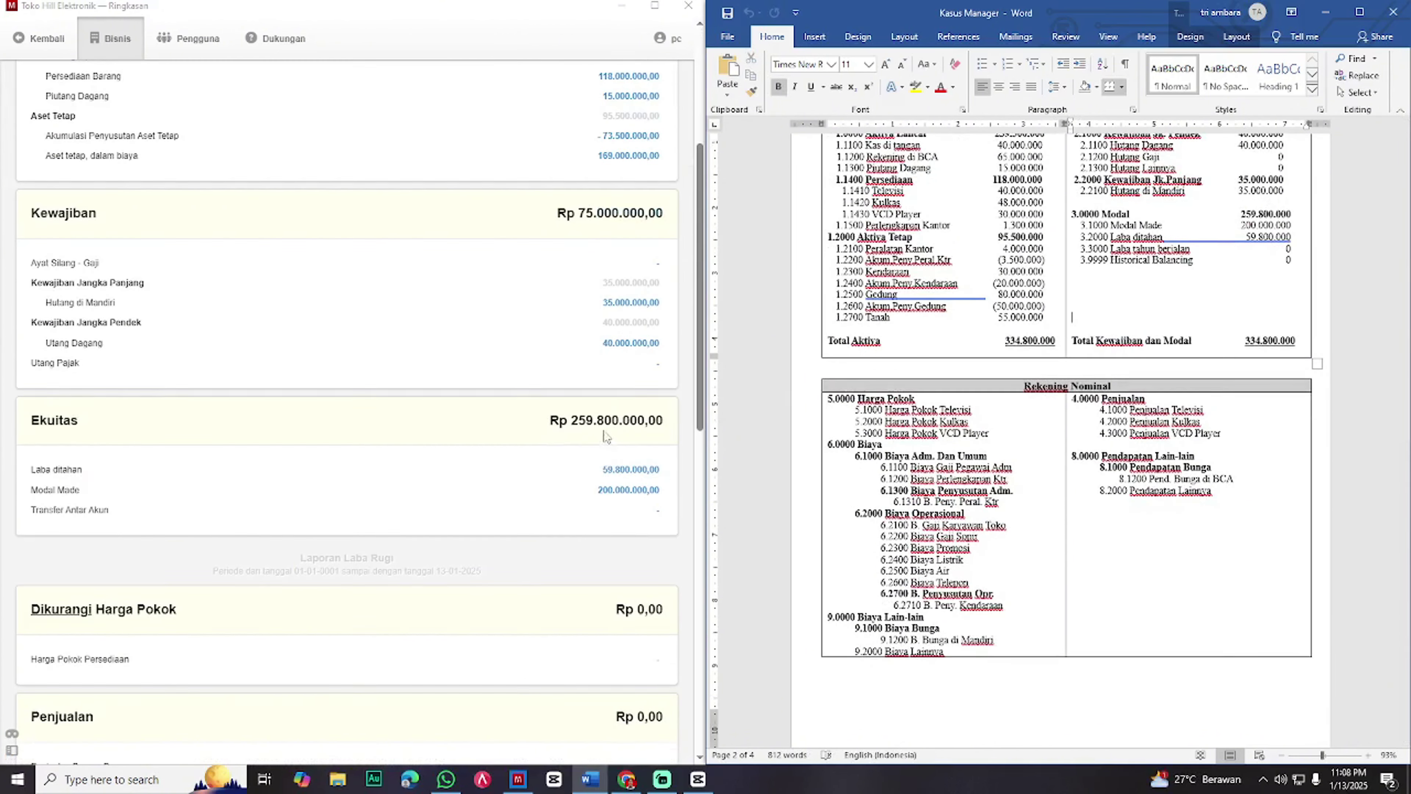
scroll(1055, 389, "down", 2)
scroll(1088, 410, "up", 2)
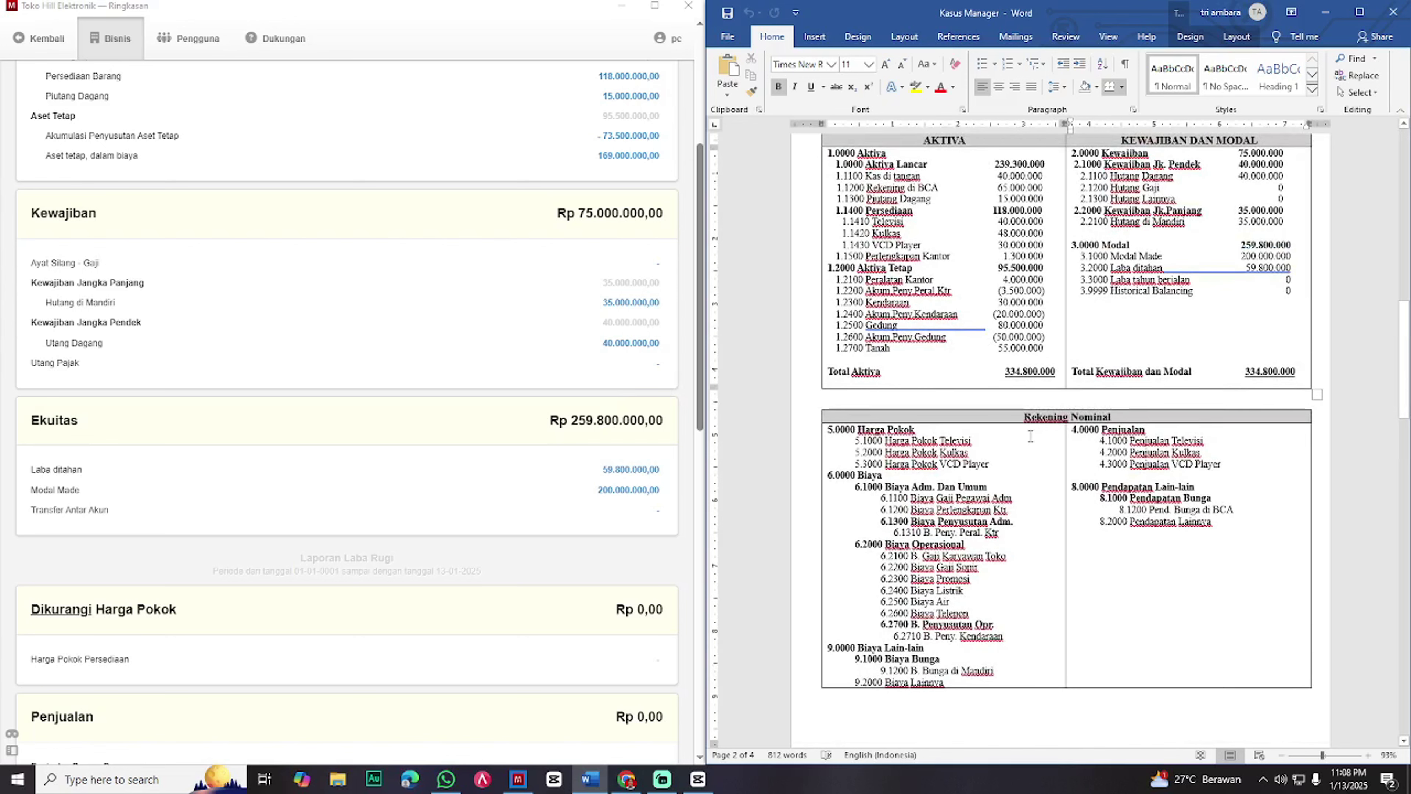
scroll(1087, 410, "down", 1)
scroll(1087, 410, "up", 2)
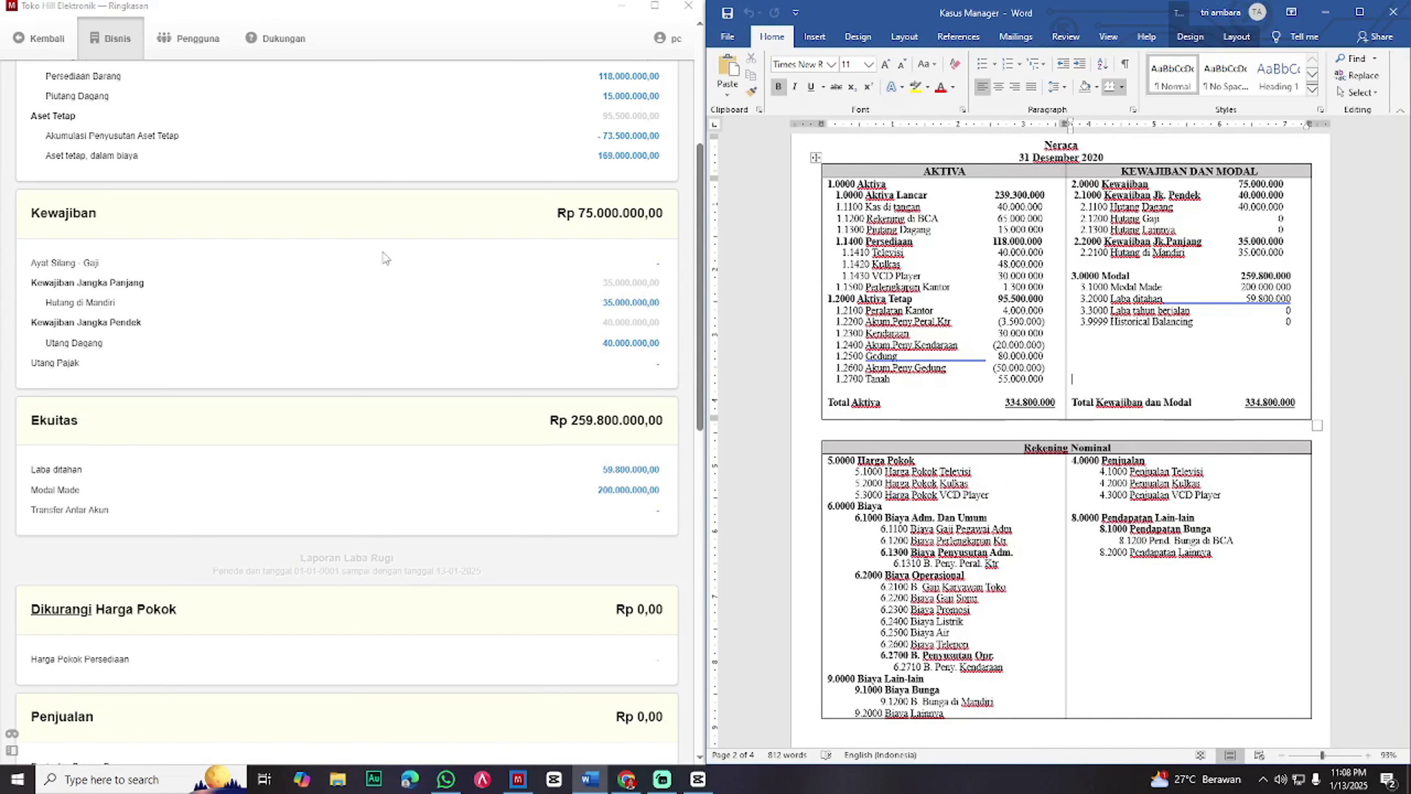
scroll(1067, 422, "down", 1)
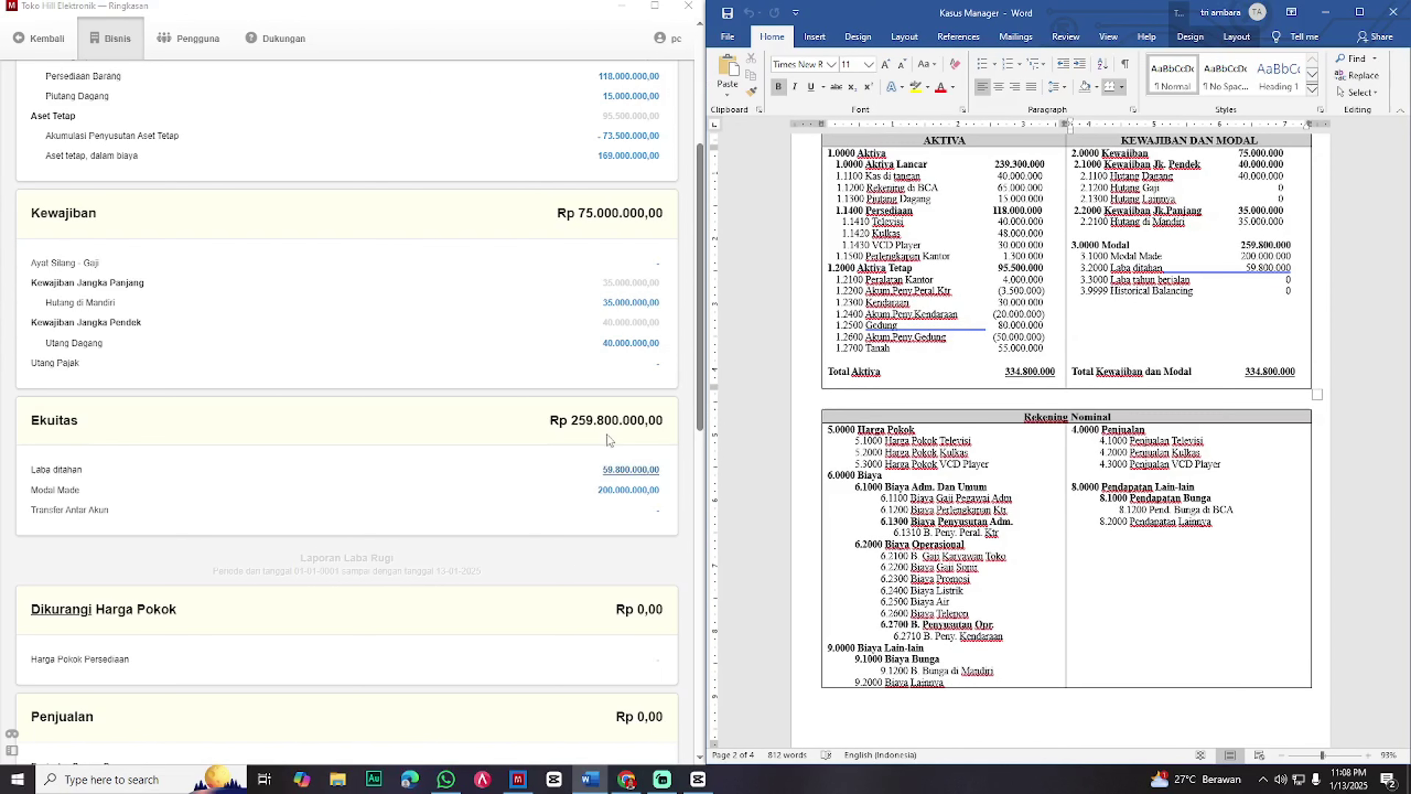
- Open the Bagan Akun beside the Word document and examine the accounts listed under Rekening Nominal
left_click(654, 5)
scroll(81, 605, "down", 5)
left_click(76, 581)
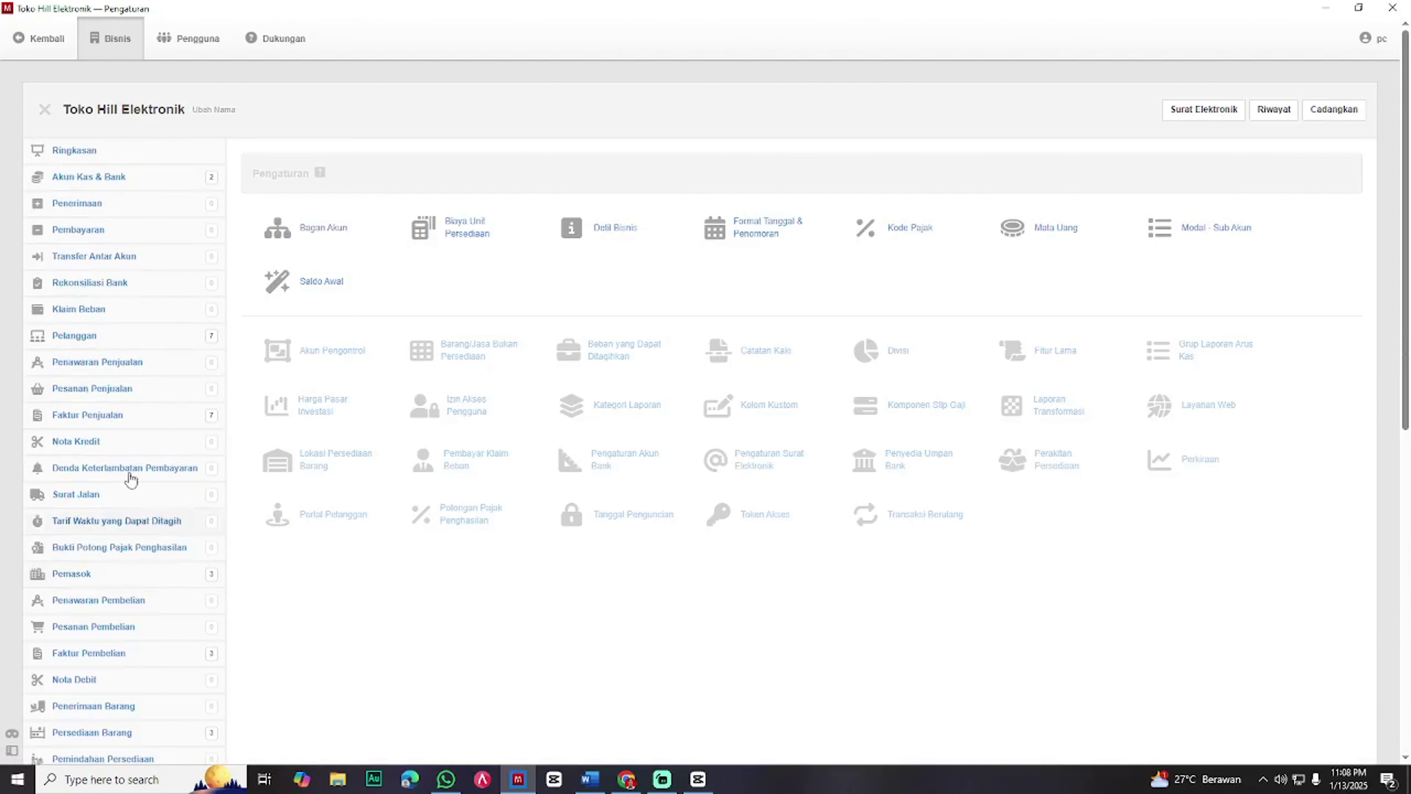
left_click(327, 228)
key("super")
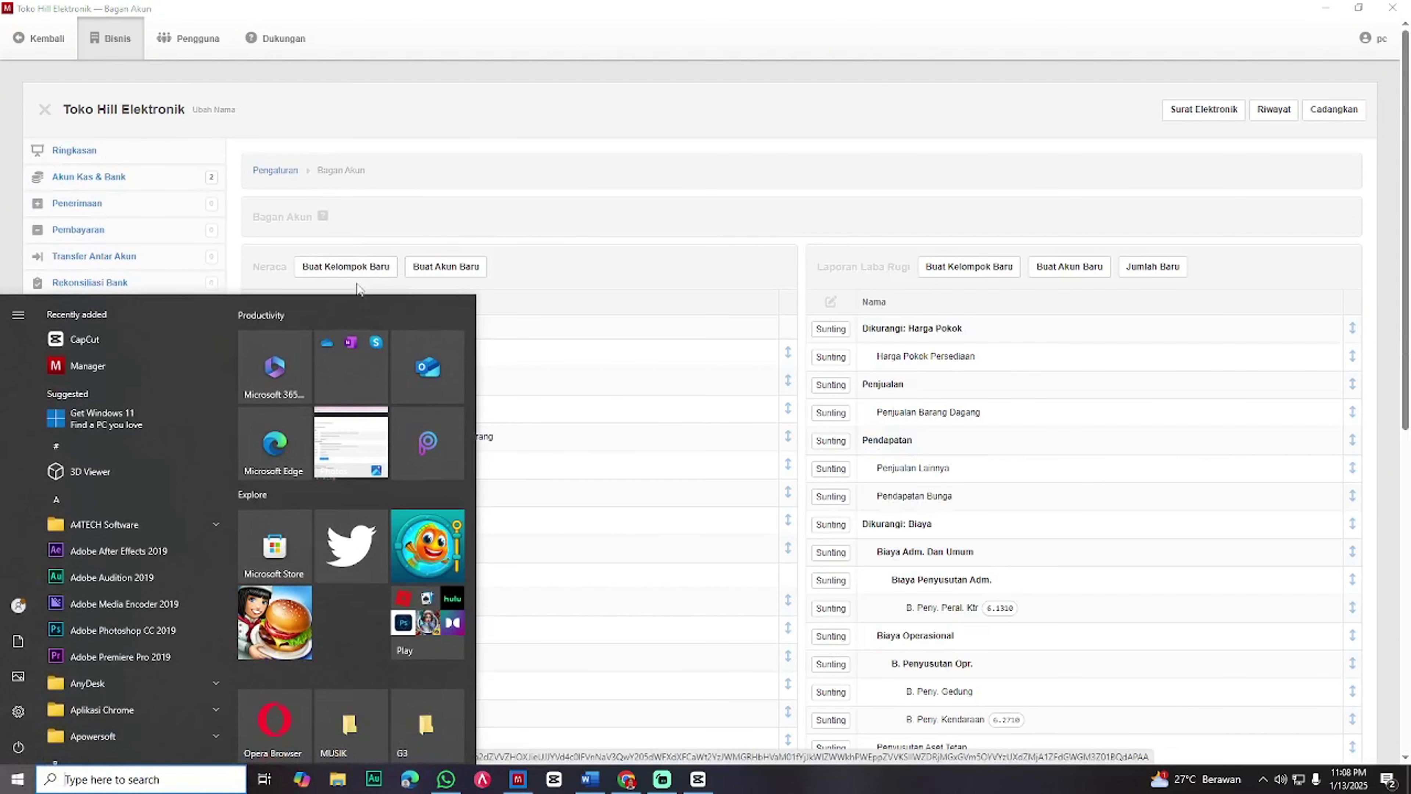
key("super")
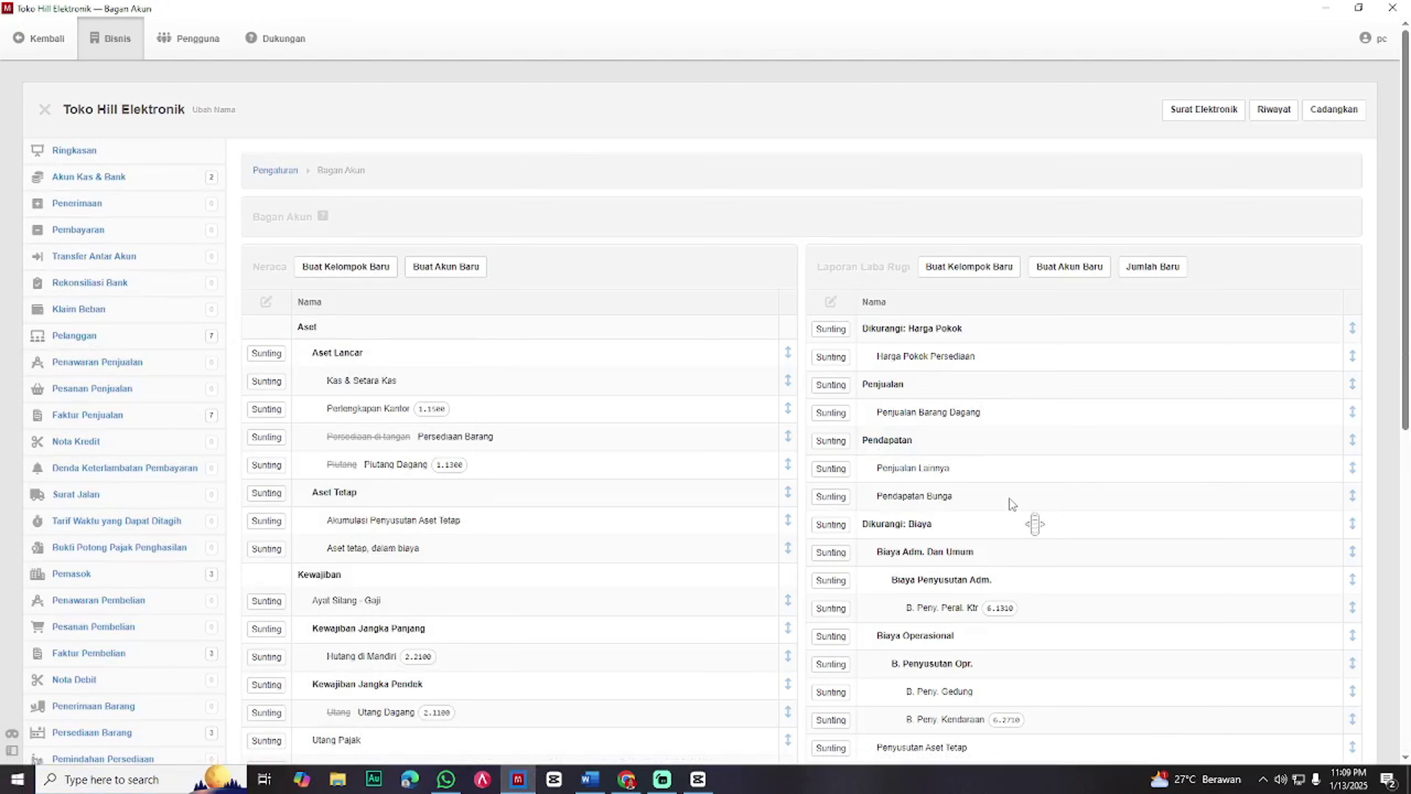
key("super+Left")
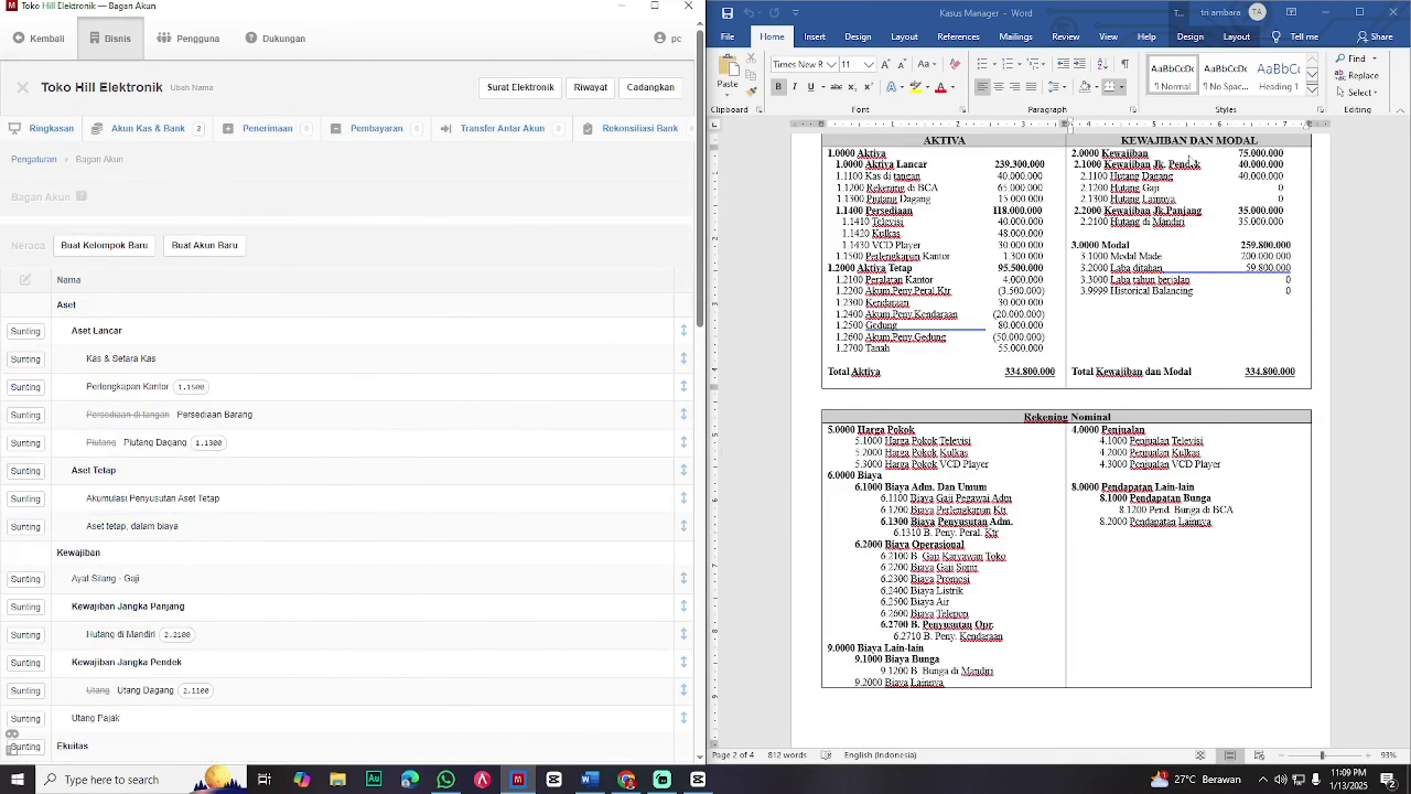
scroll(1123, 431, "up", 1)
scroll(1121, 430, "up", 1)
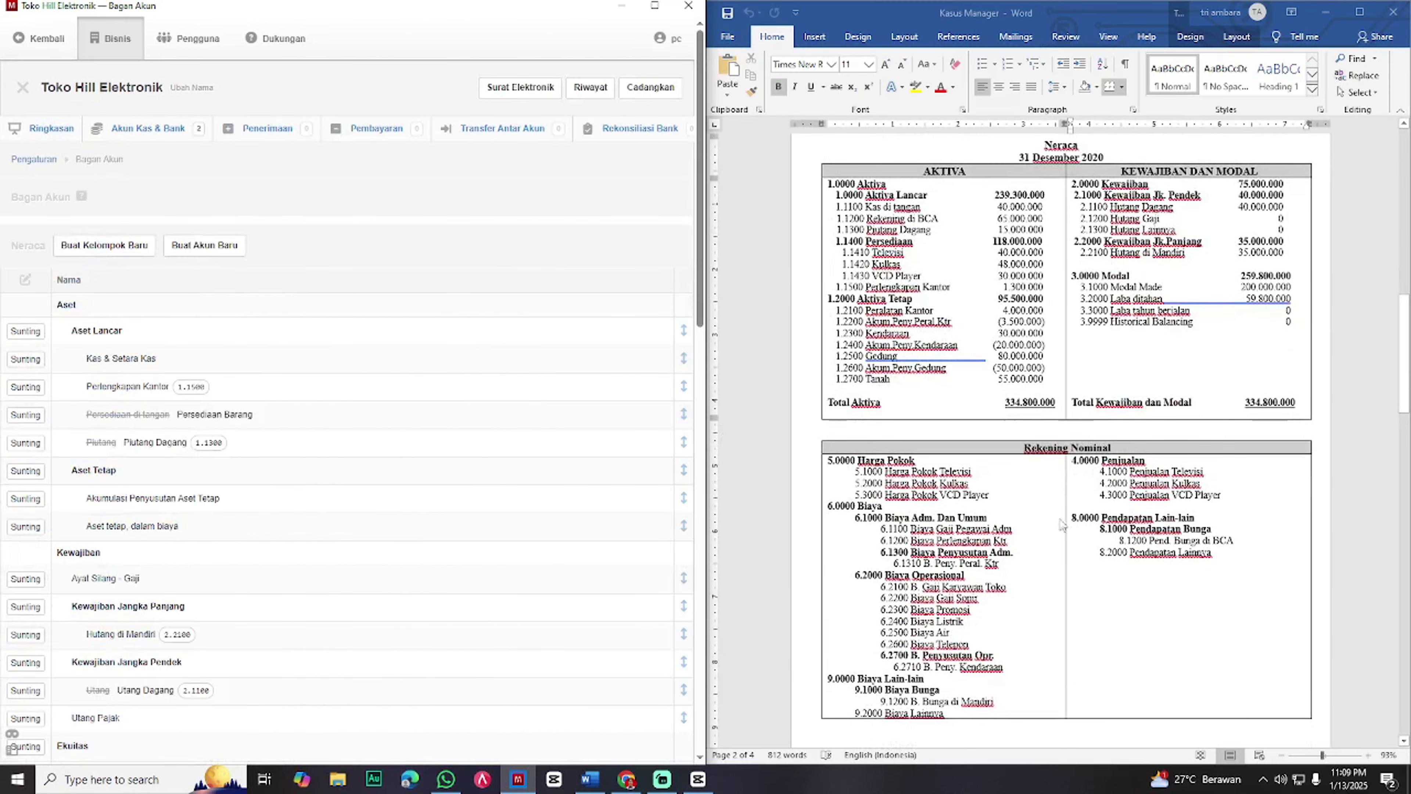
scroll(995, 439, "down", 1)
scroll(998, 567, "down", 1)
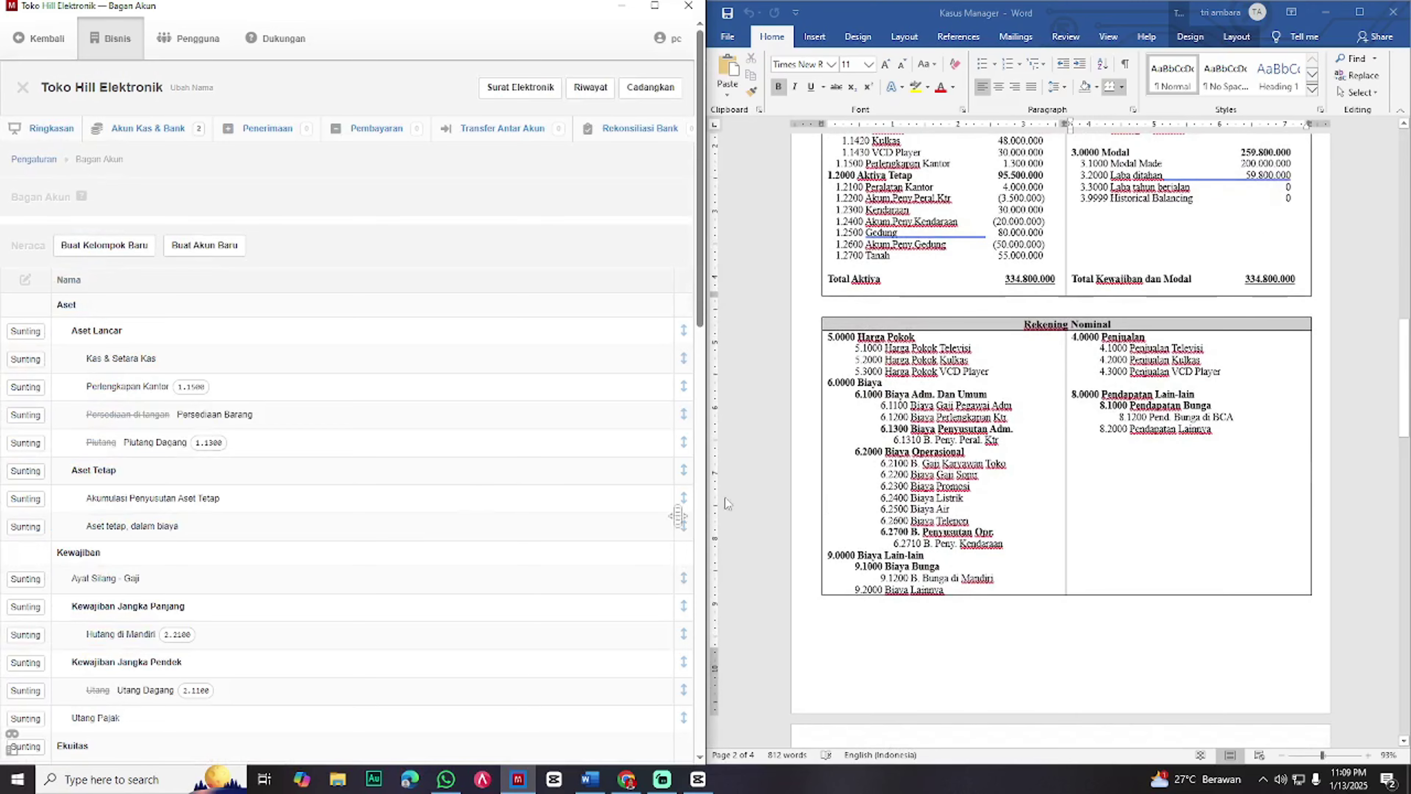
scroll(1087, 518, "up", 1)
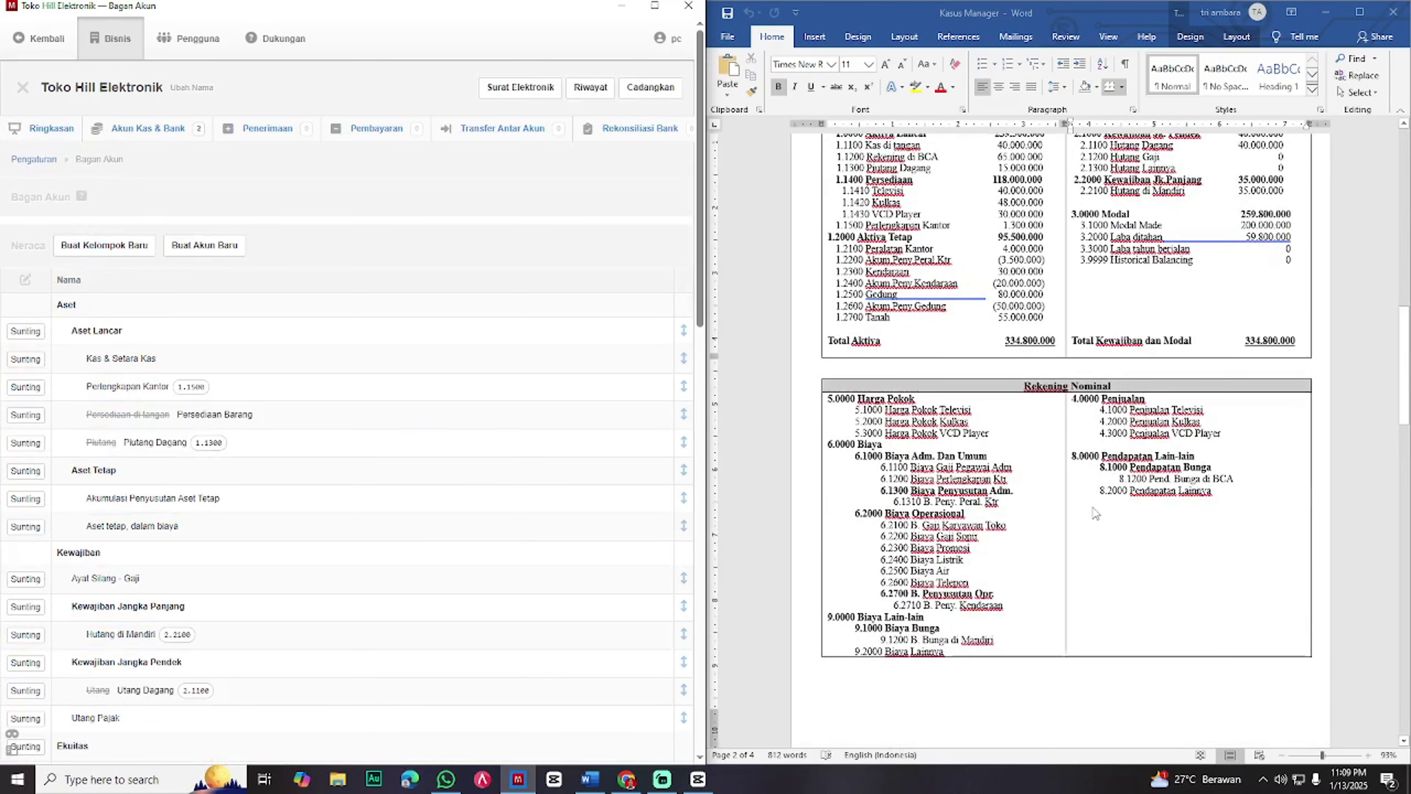
- Start a new payment from the outstanding balance of the PT. Sony Intr. purchase invoice
scroll(1094, 513, "down", 10)
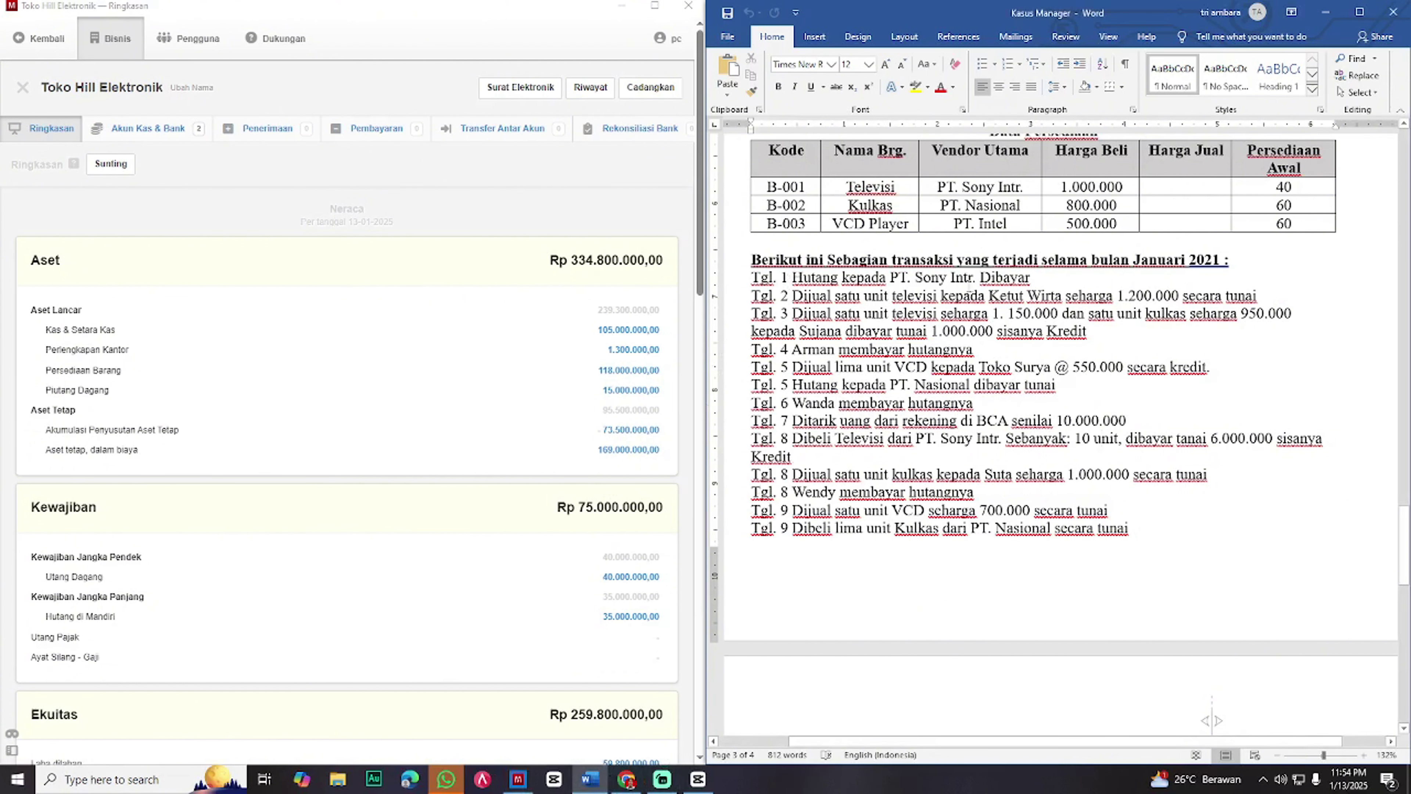
left_click(655, 5)
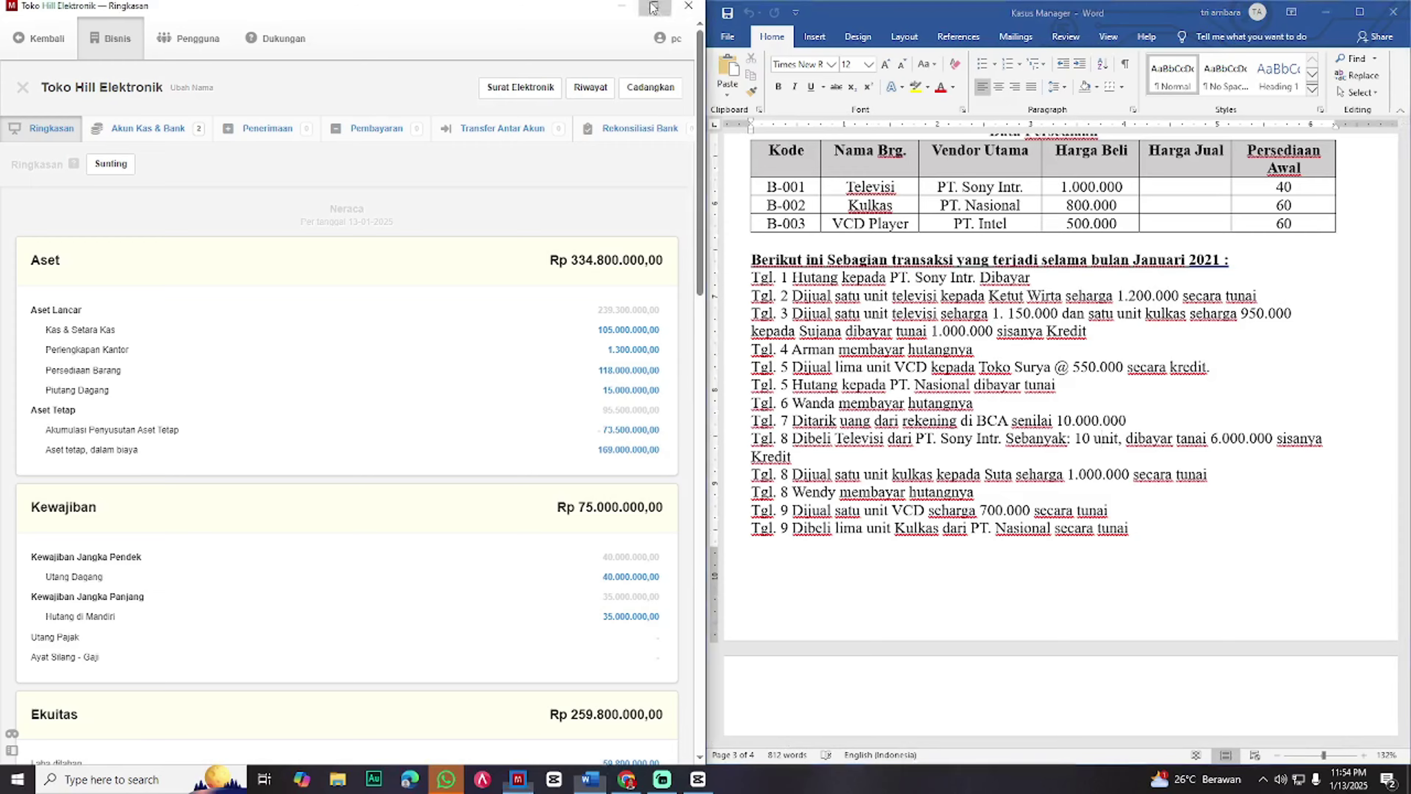
left_click(124, 653)
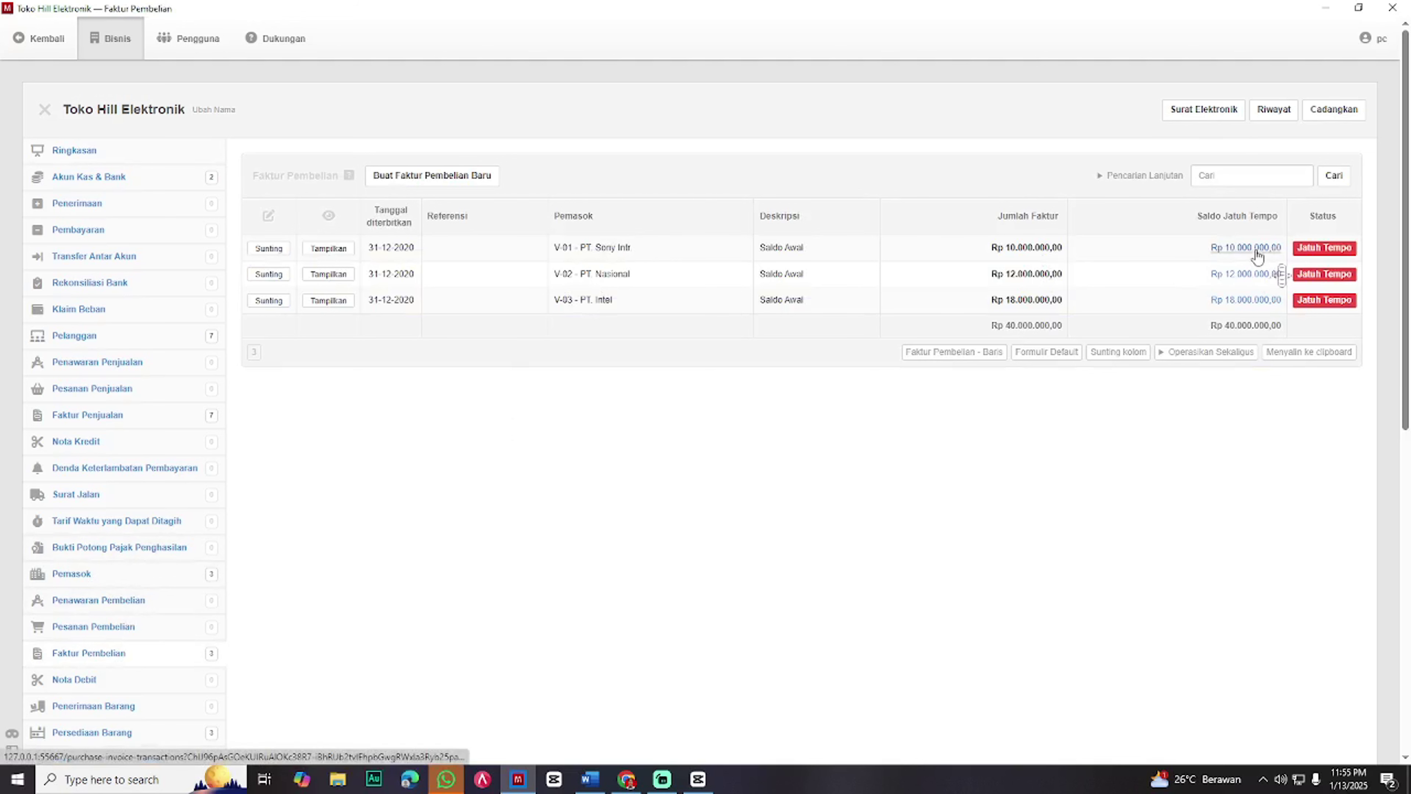
left_click(1242, 247)
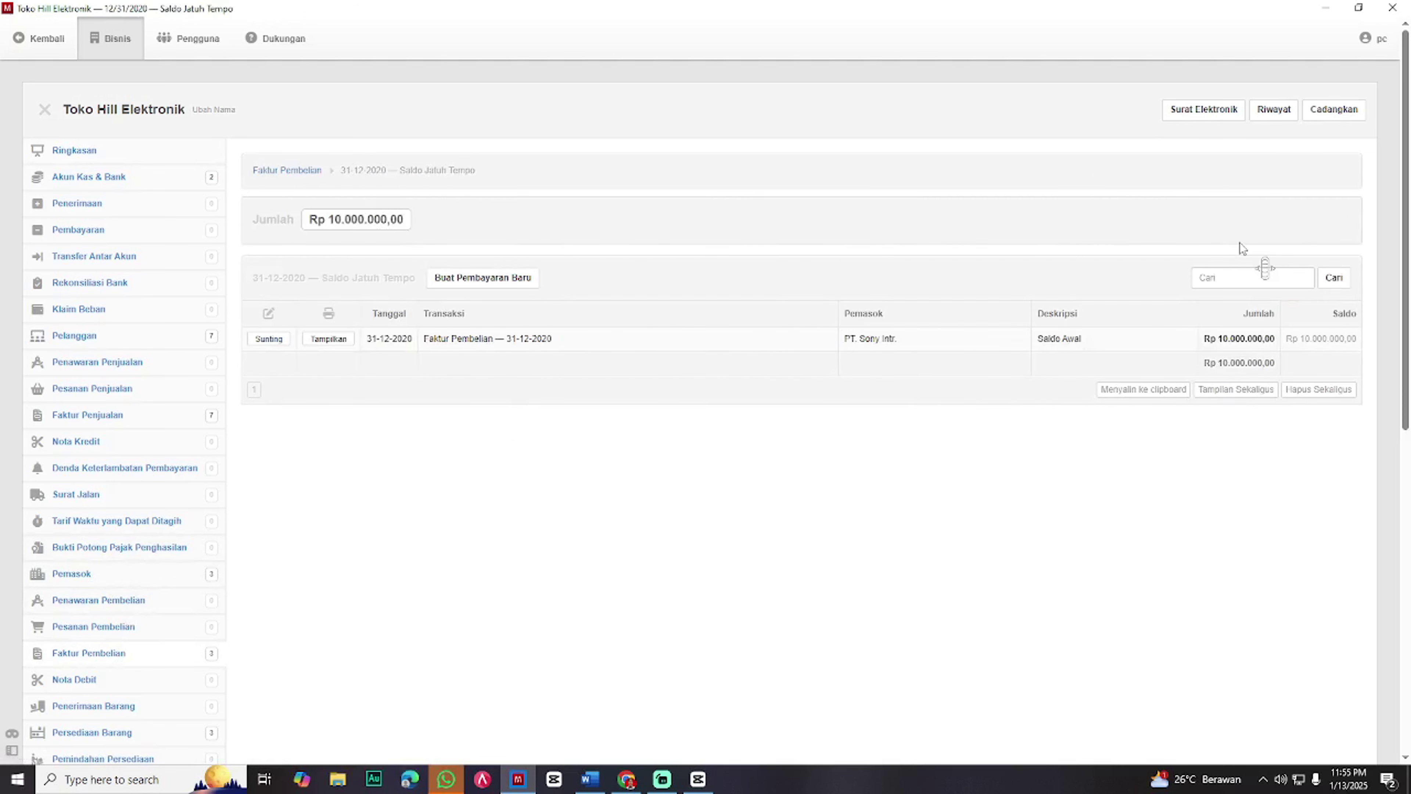
left_click(509, 280)
- Date the PT. Sony Intr. payment 1-1-2021, pay it from 1.1100 - Kas di Tangan, and create it
left_click(319, 288)
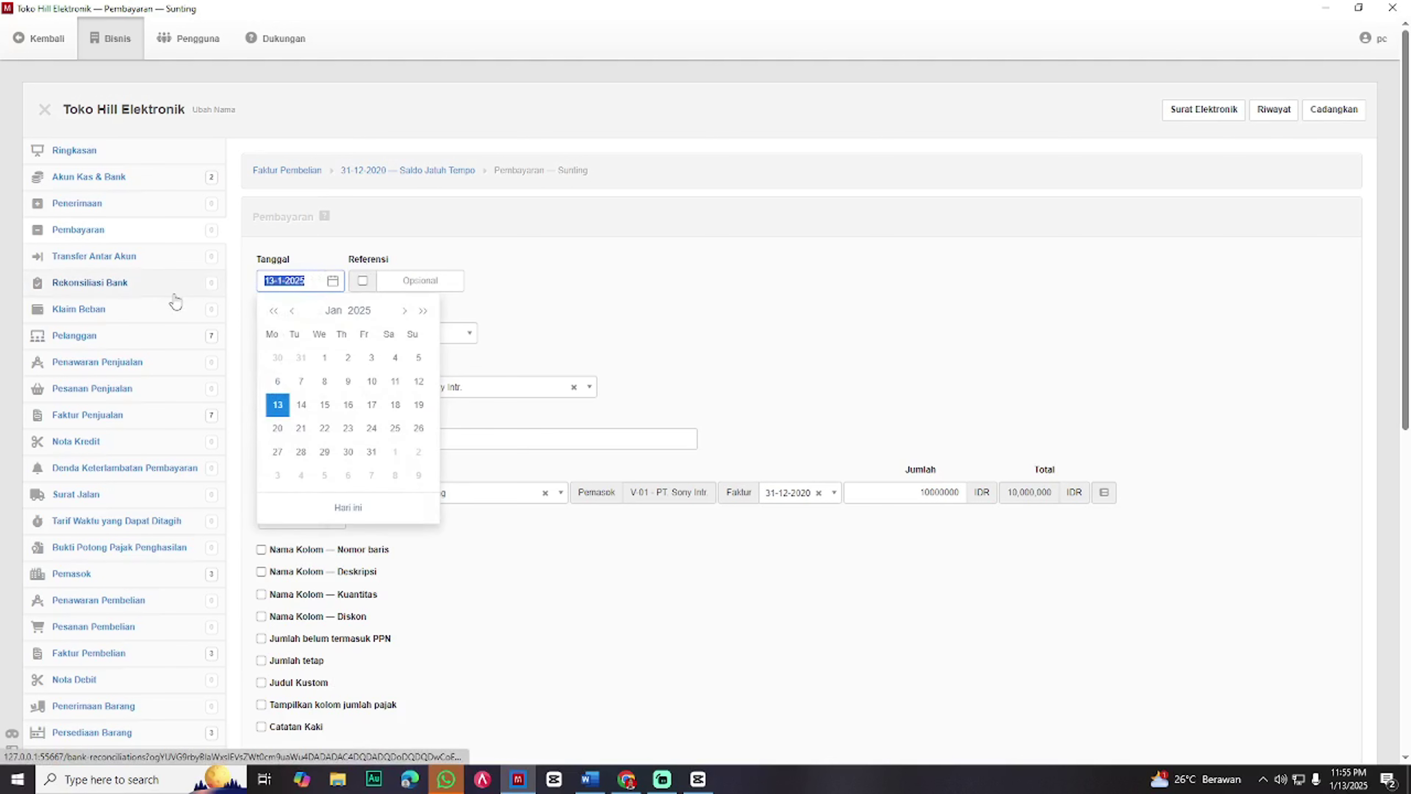
type("1-1-2021")
left_click(582, 292)
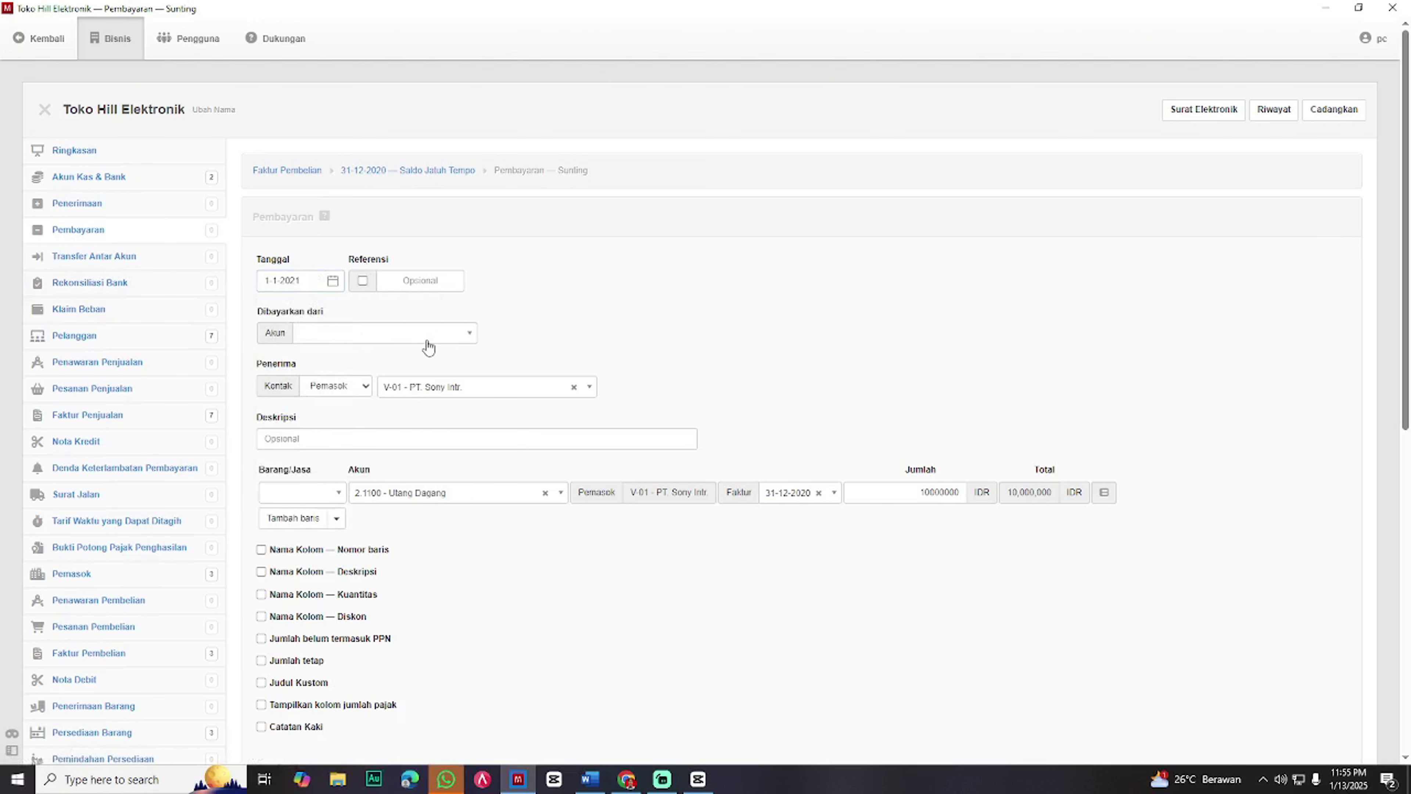
left_click(439, 336)
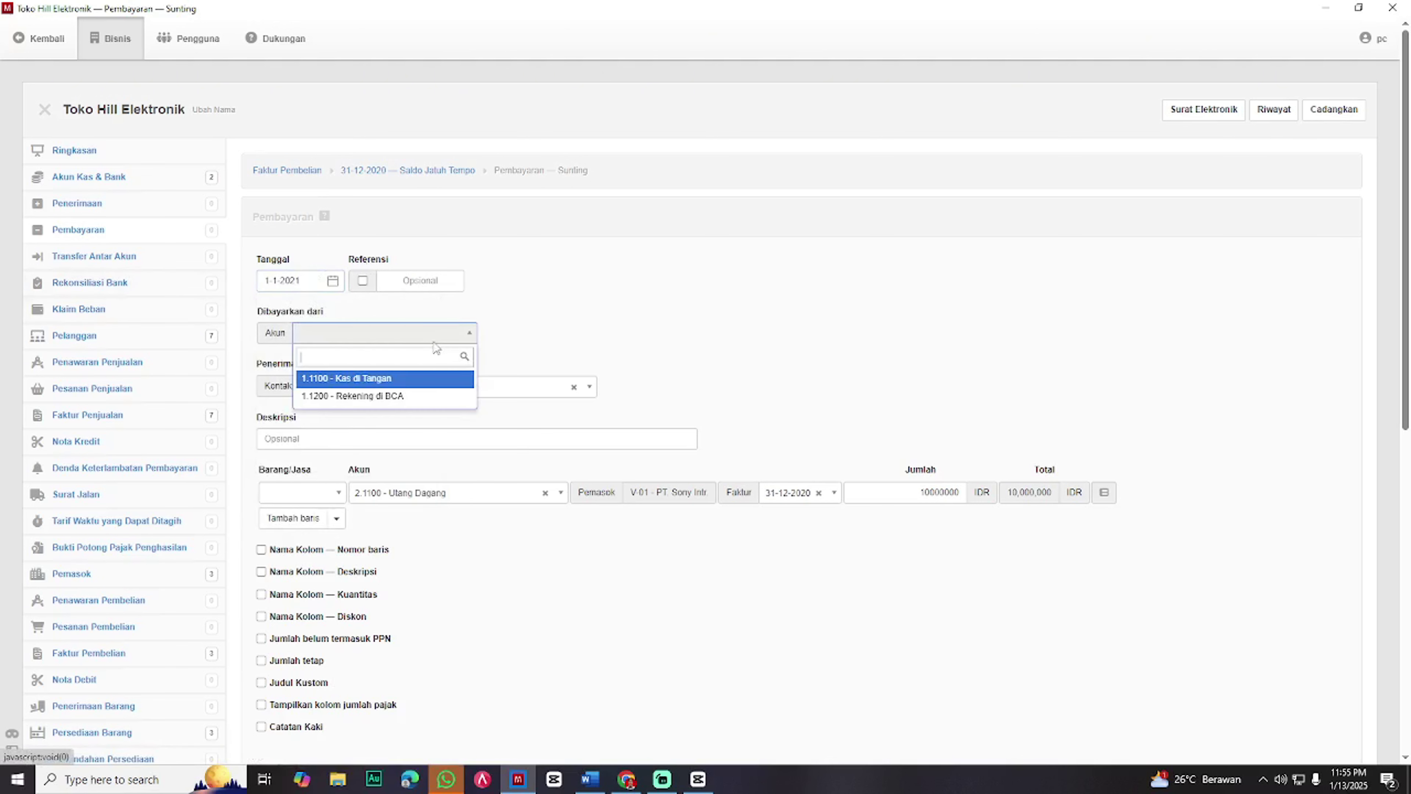
left_click(417, 383)
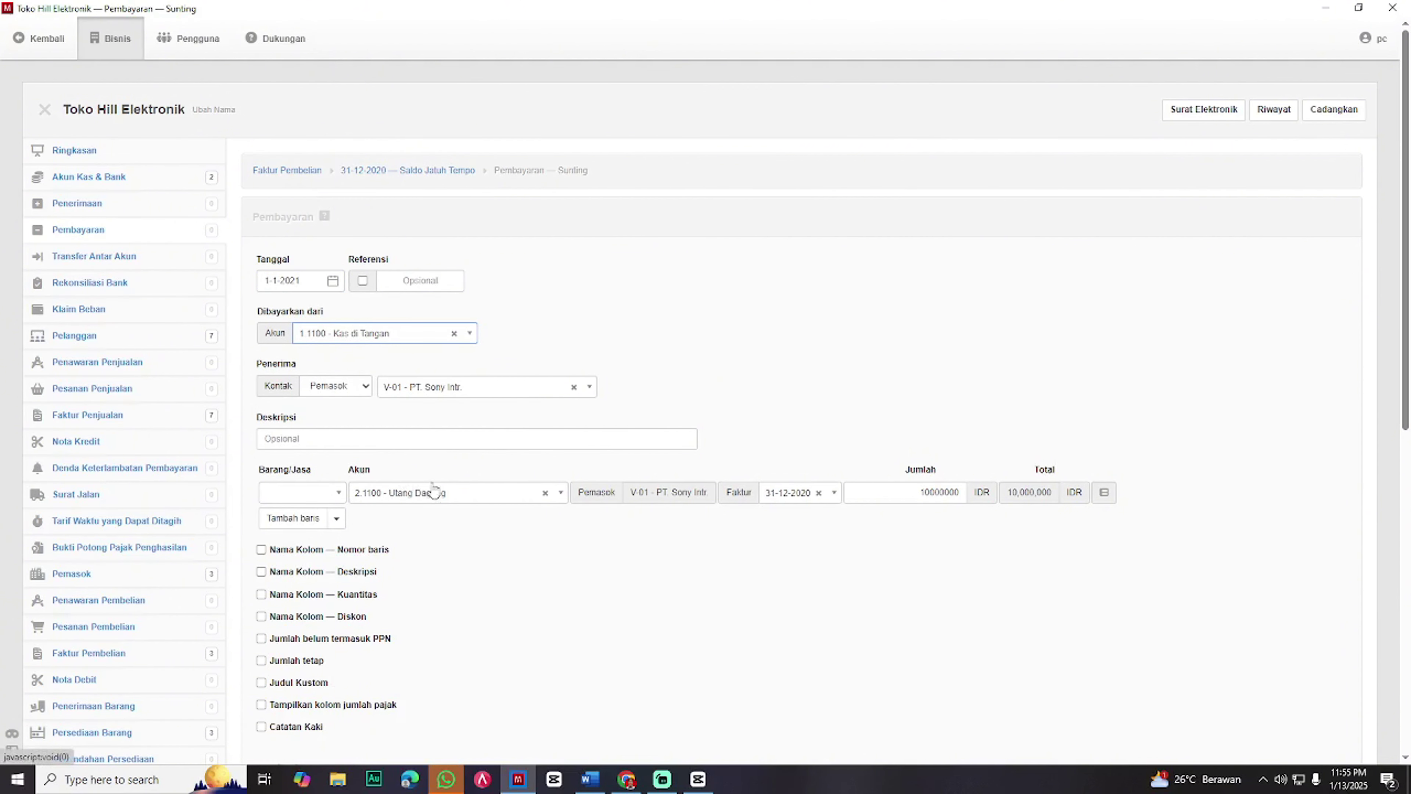
scroll(507, 583, "down", 7)
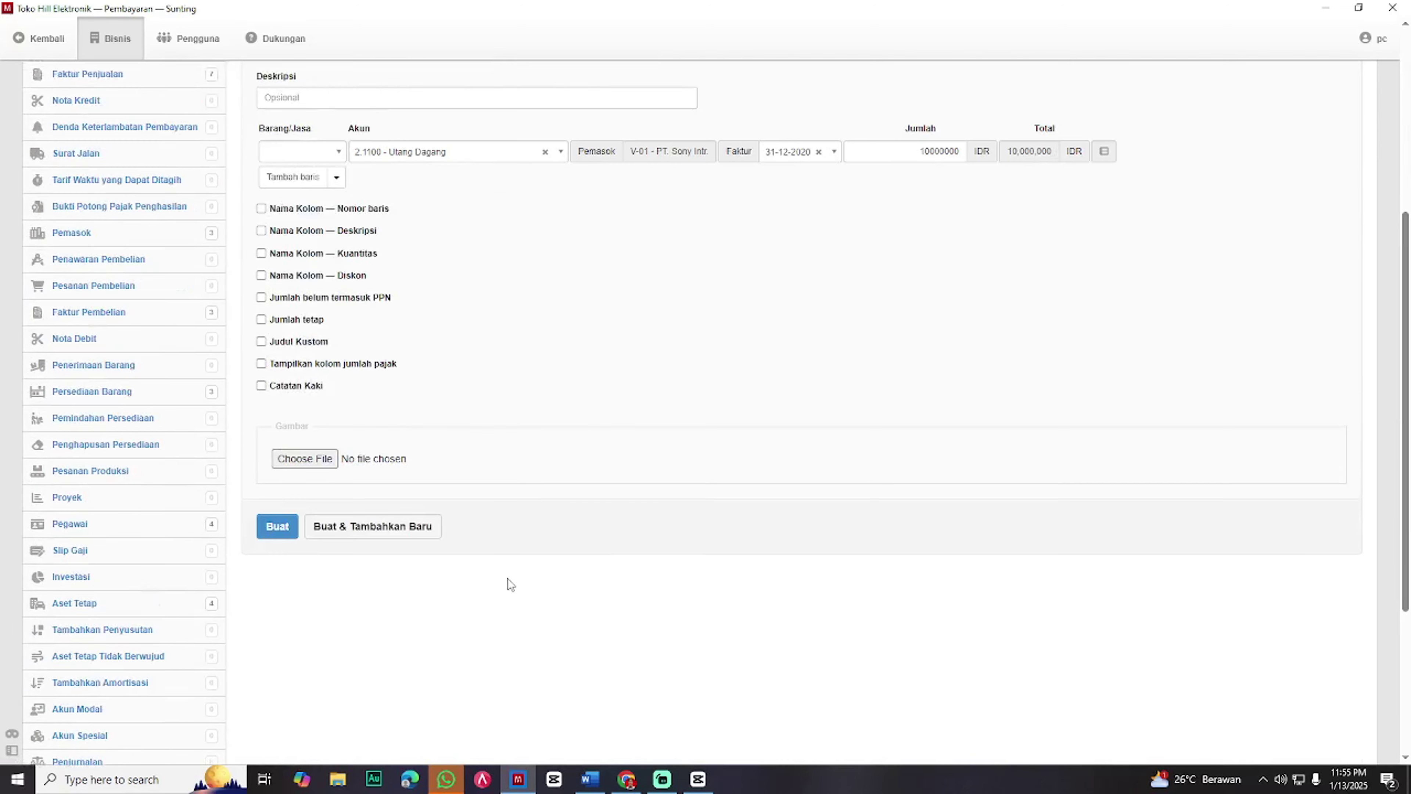
left_click(277, 504)
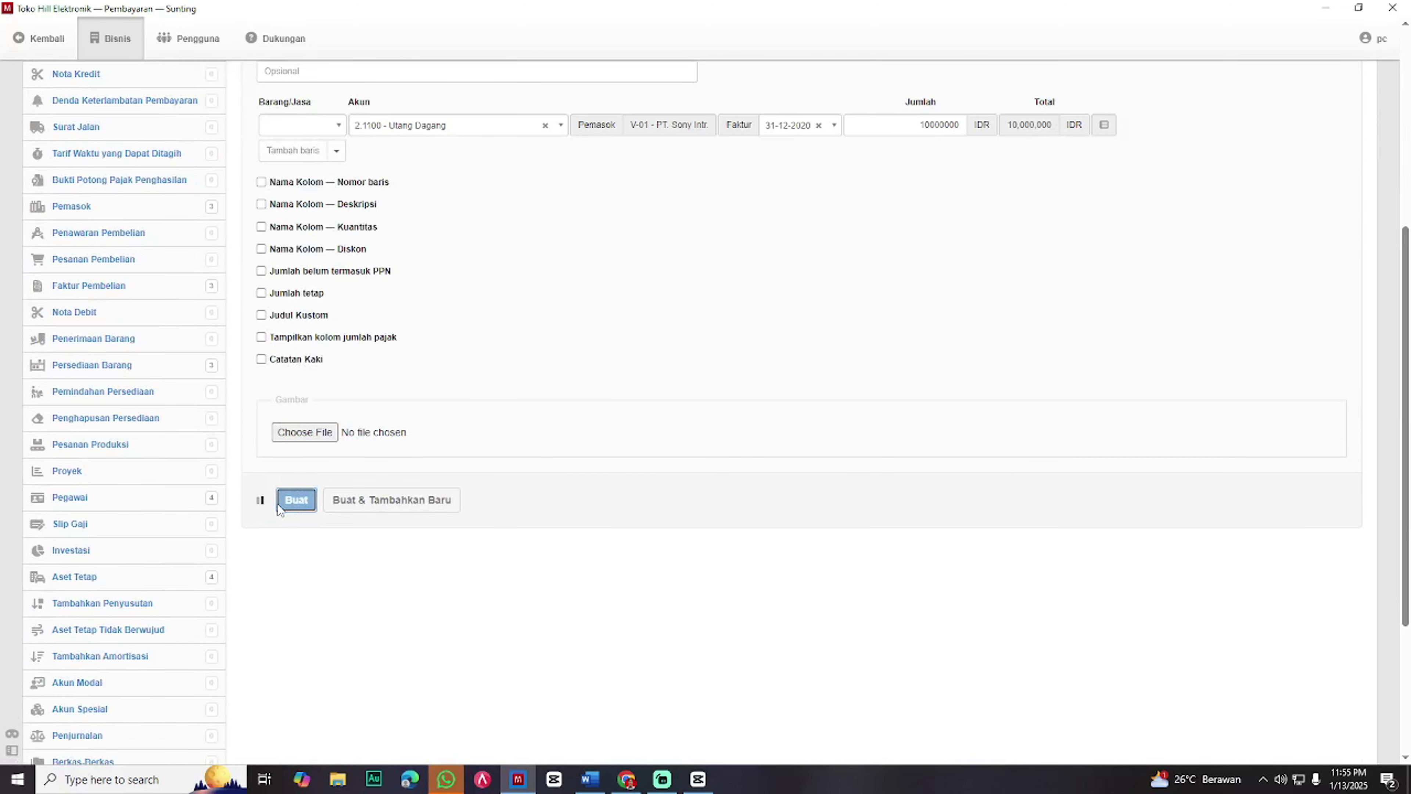
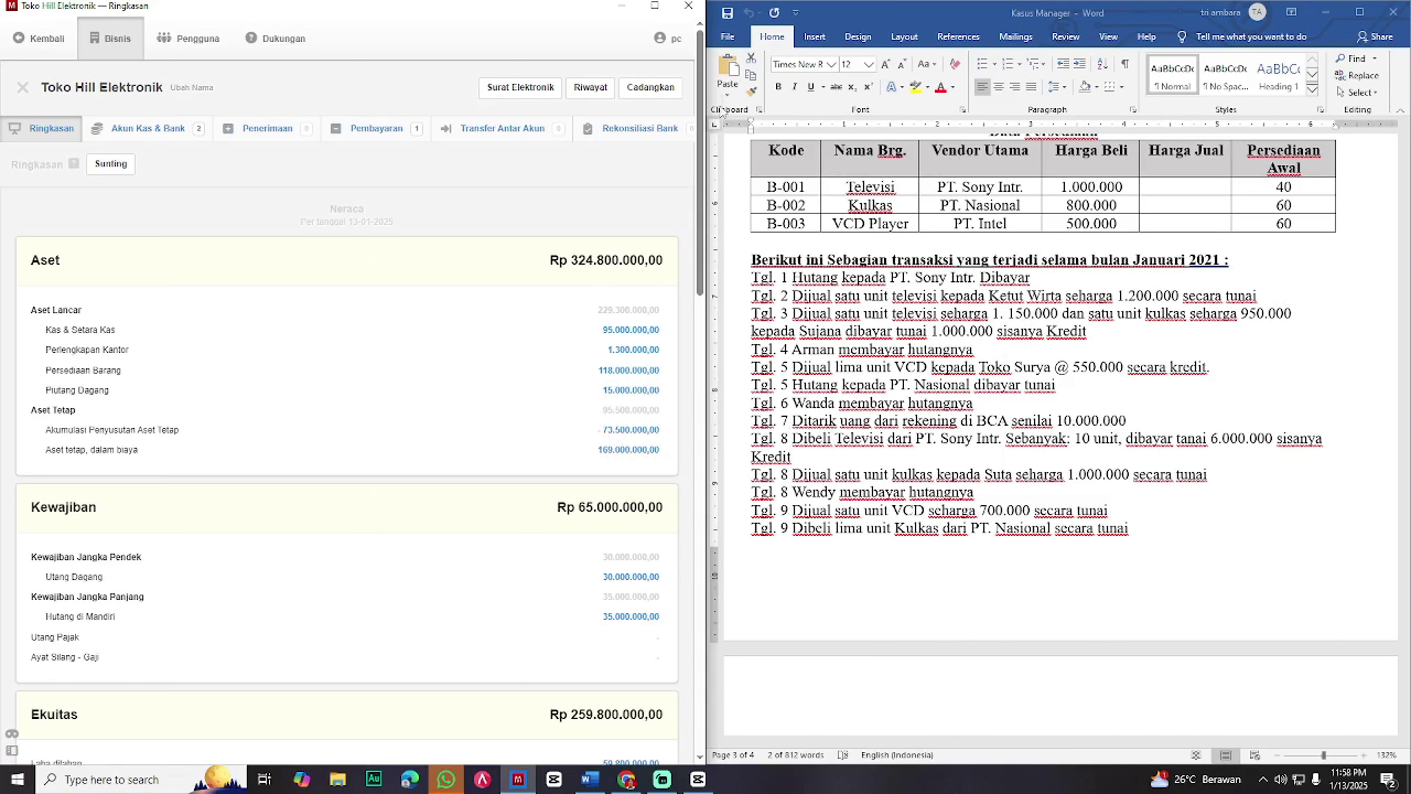
- Create a new customer with the name of the television buyer in the Tgl. 2 transaction
left_click(656, 10)
scroll(134, 516, "down", 5)
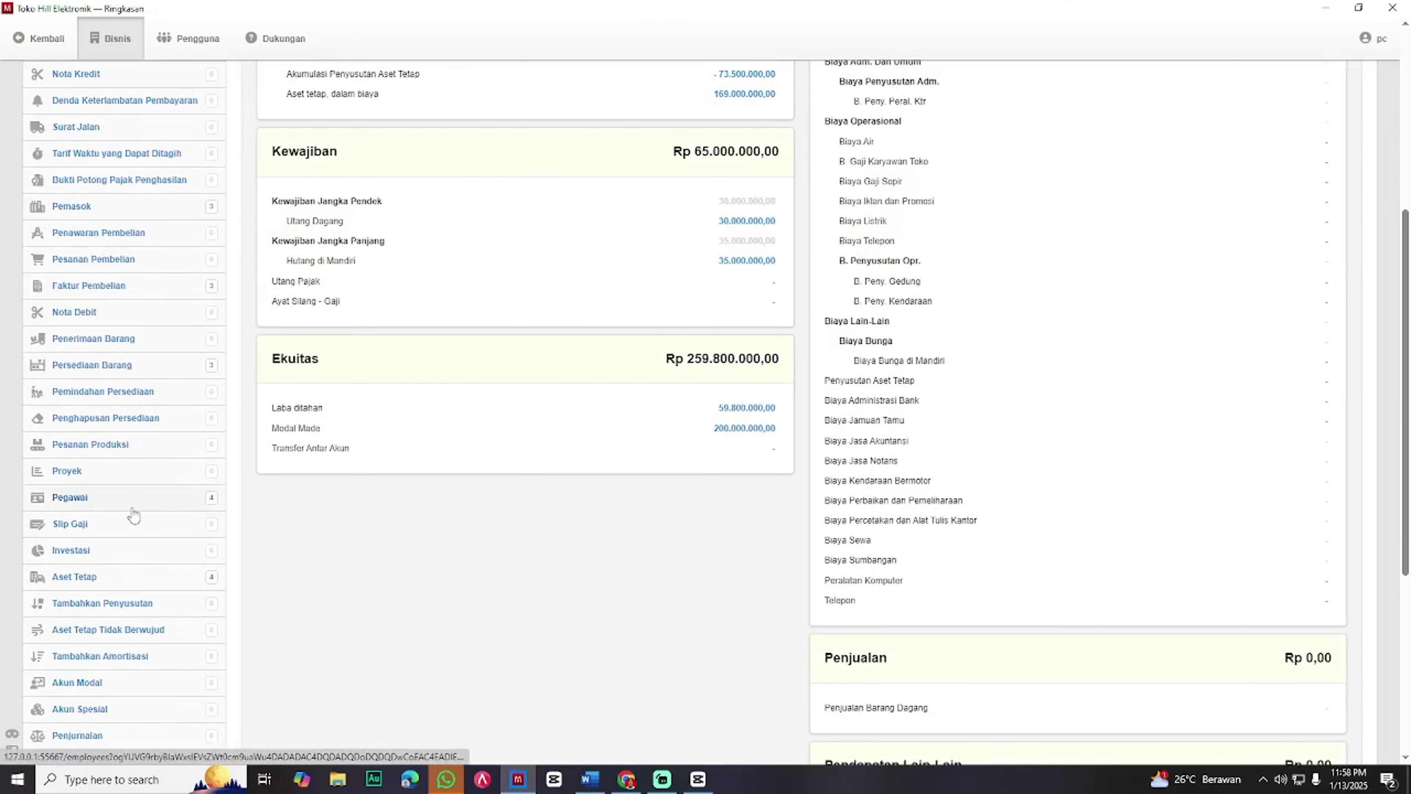
scroll(151, 324, "up", 3)
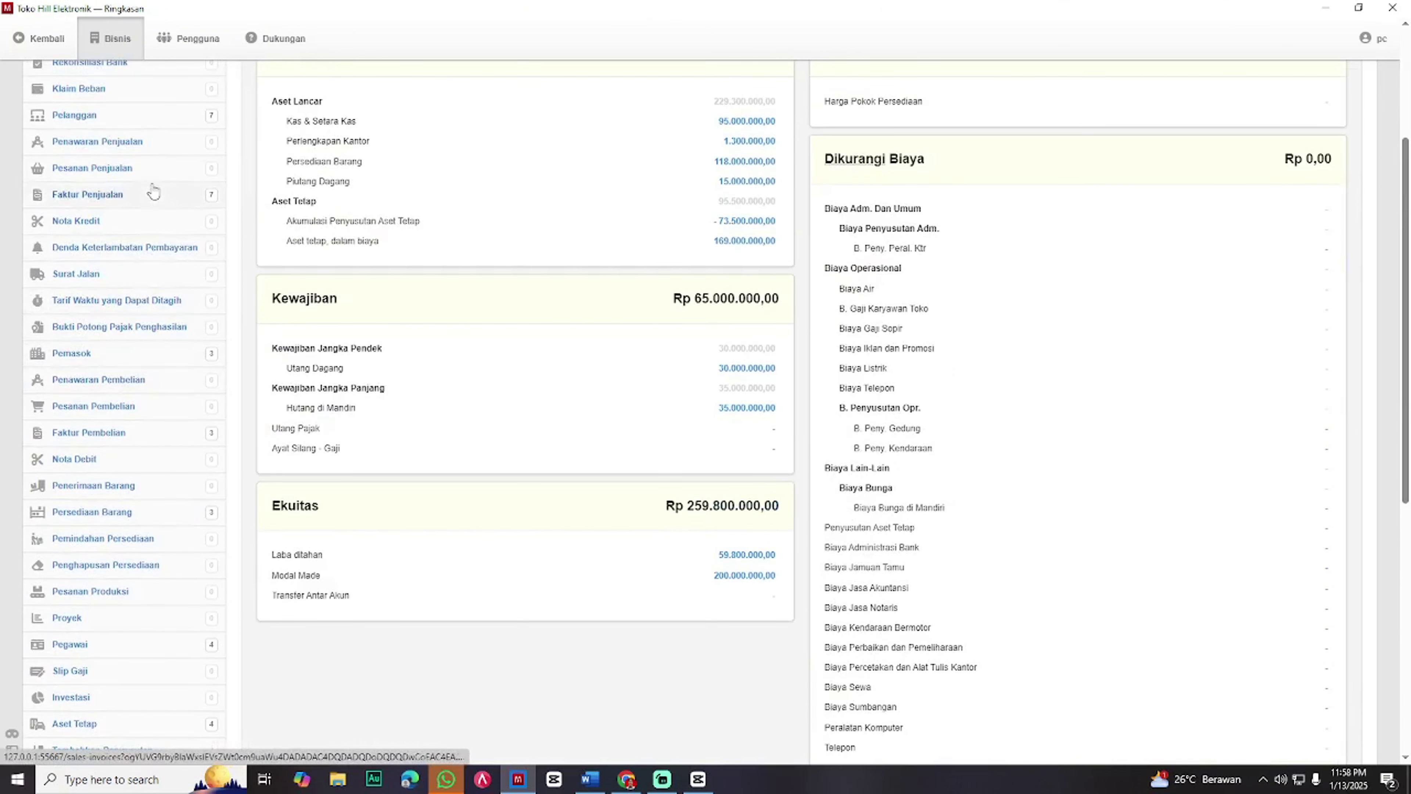
left_click(126, 115)
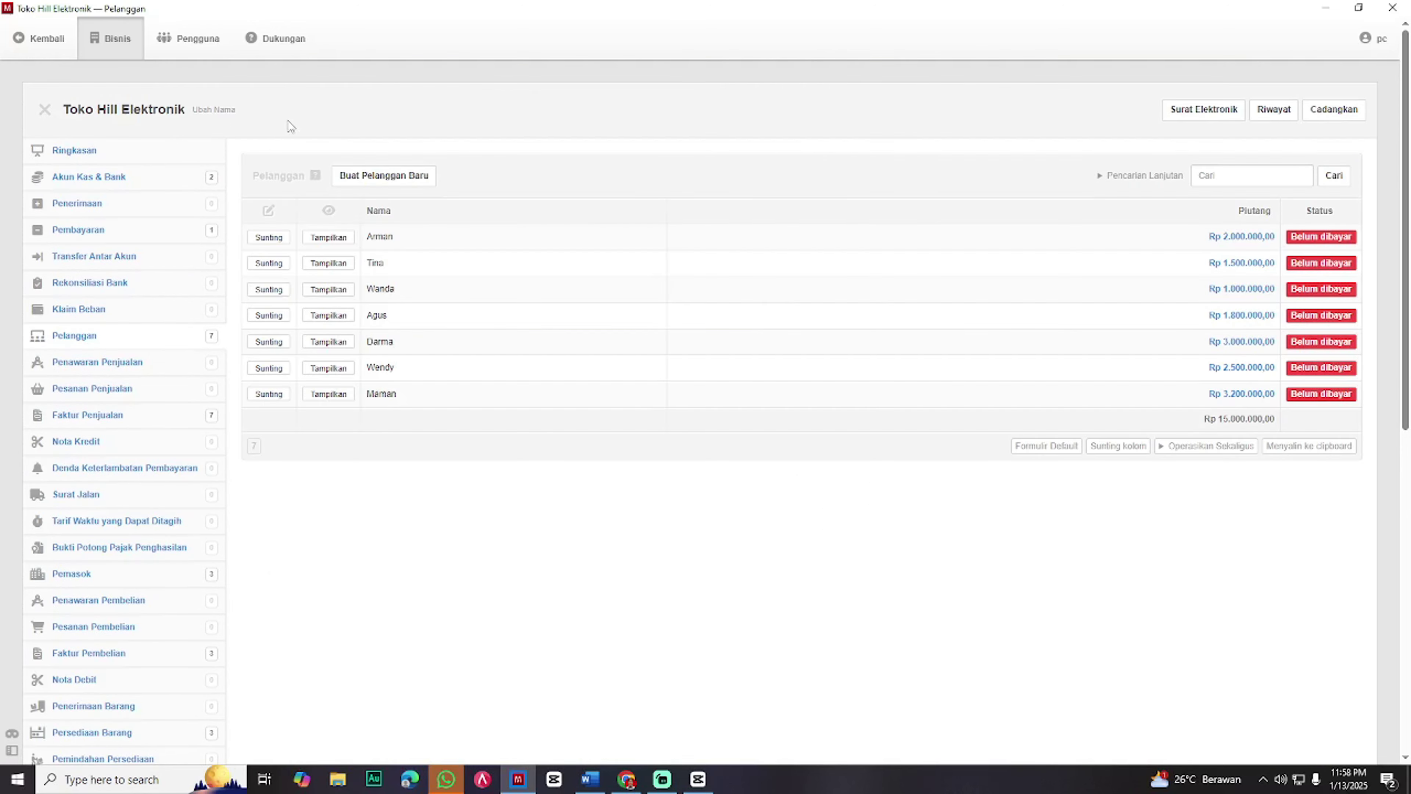
left_click(347, 176)
left_click(262, 280)
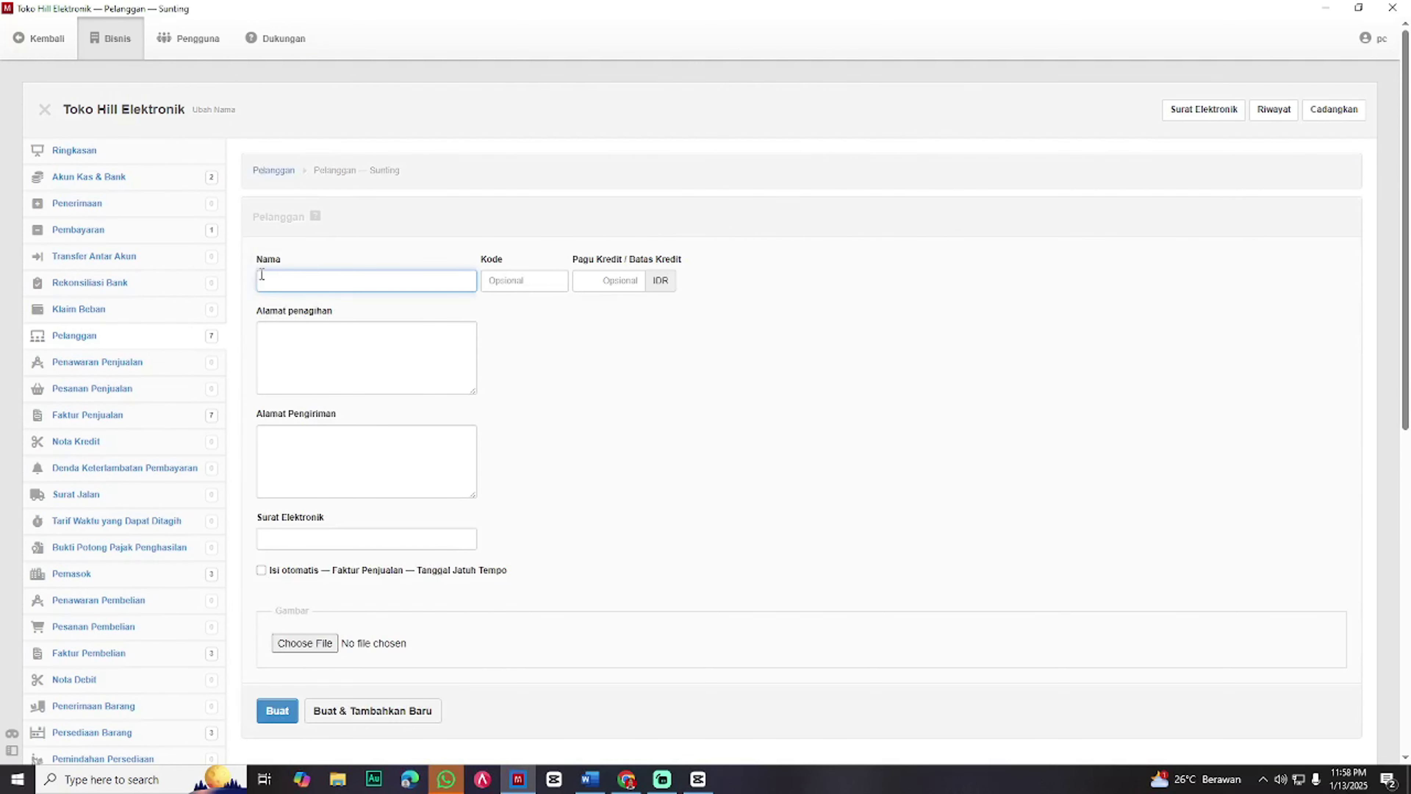
type("Kelu")
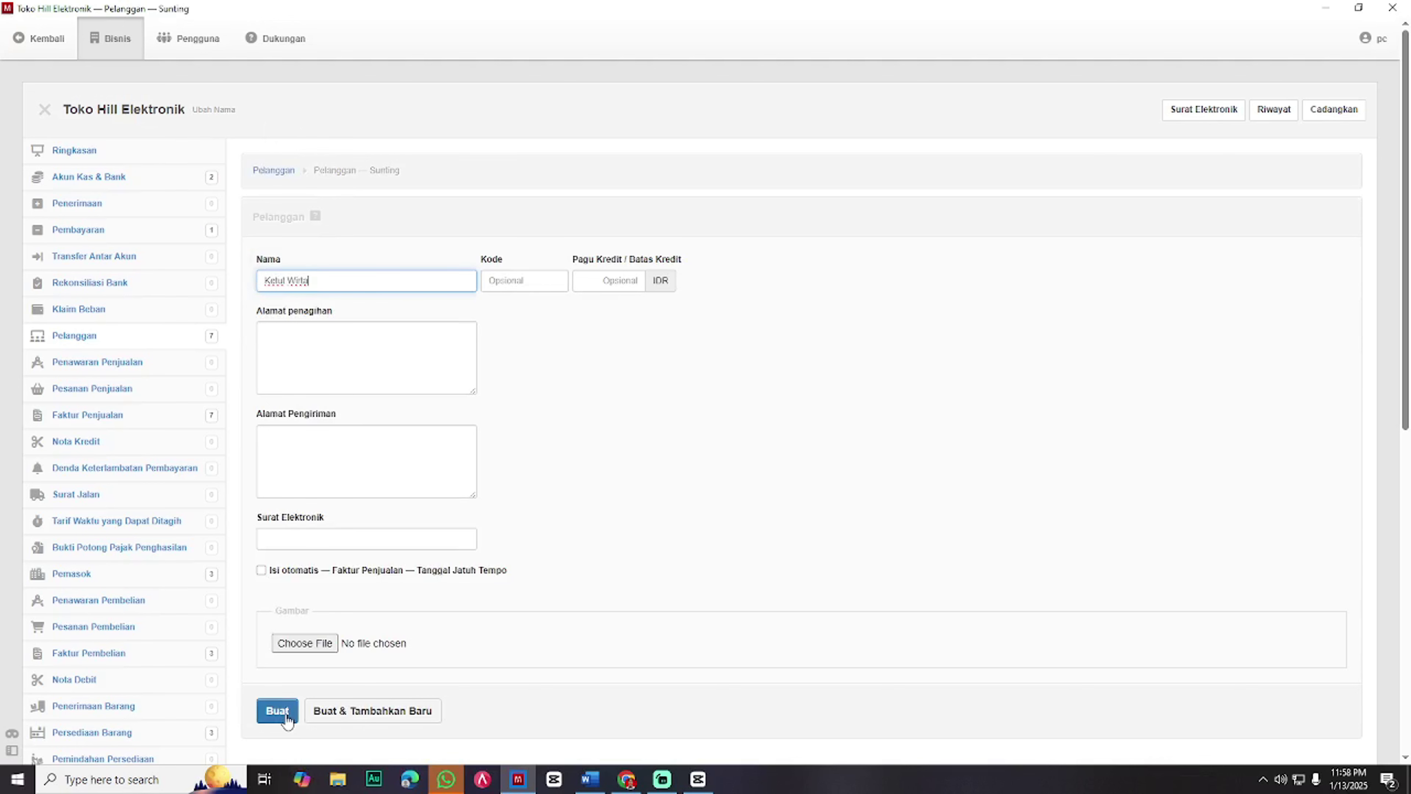
left_click(278, 710)
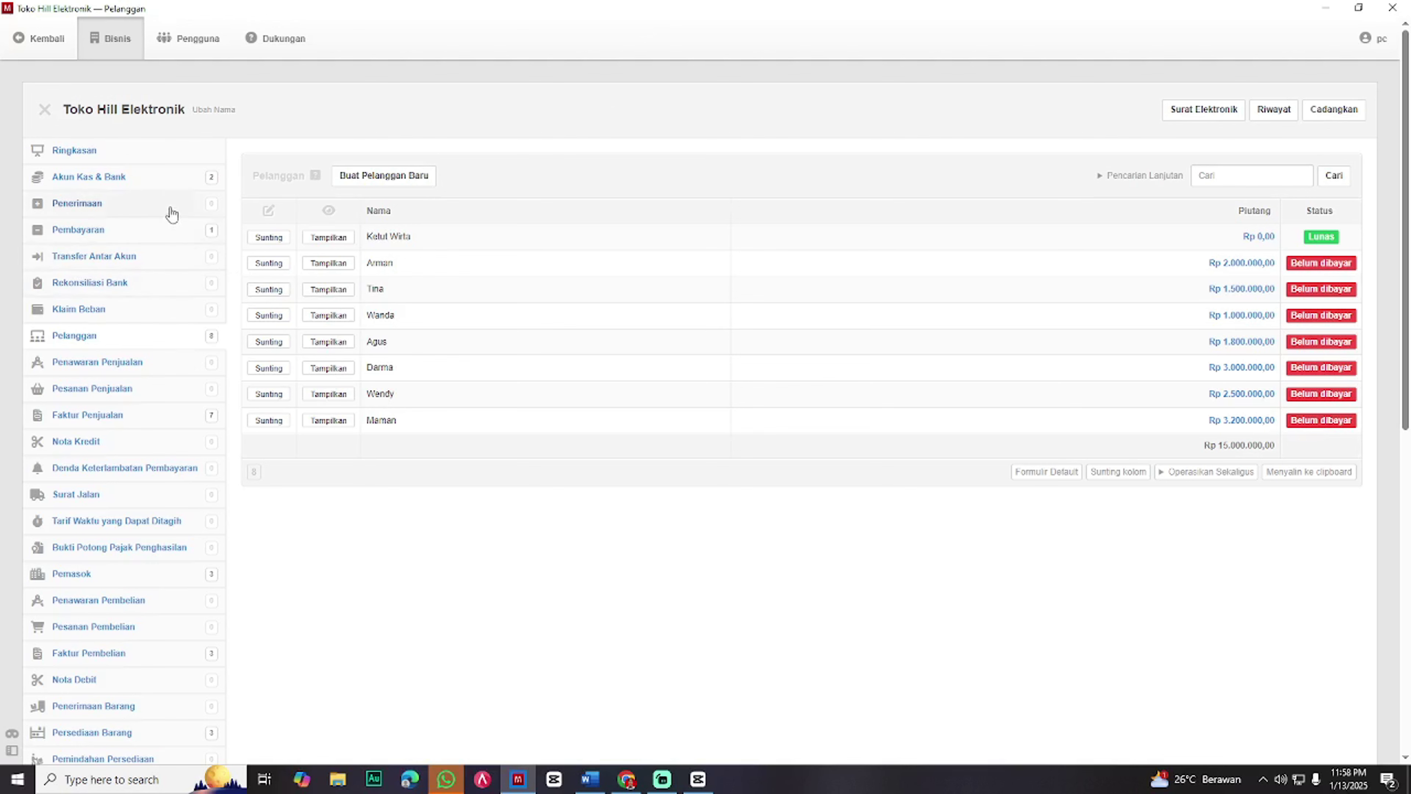
- Start a new receipt beside the Word document's transaction list and date it 2-1-2021
left_click(165, 207)
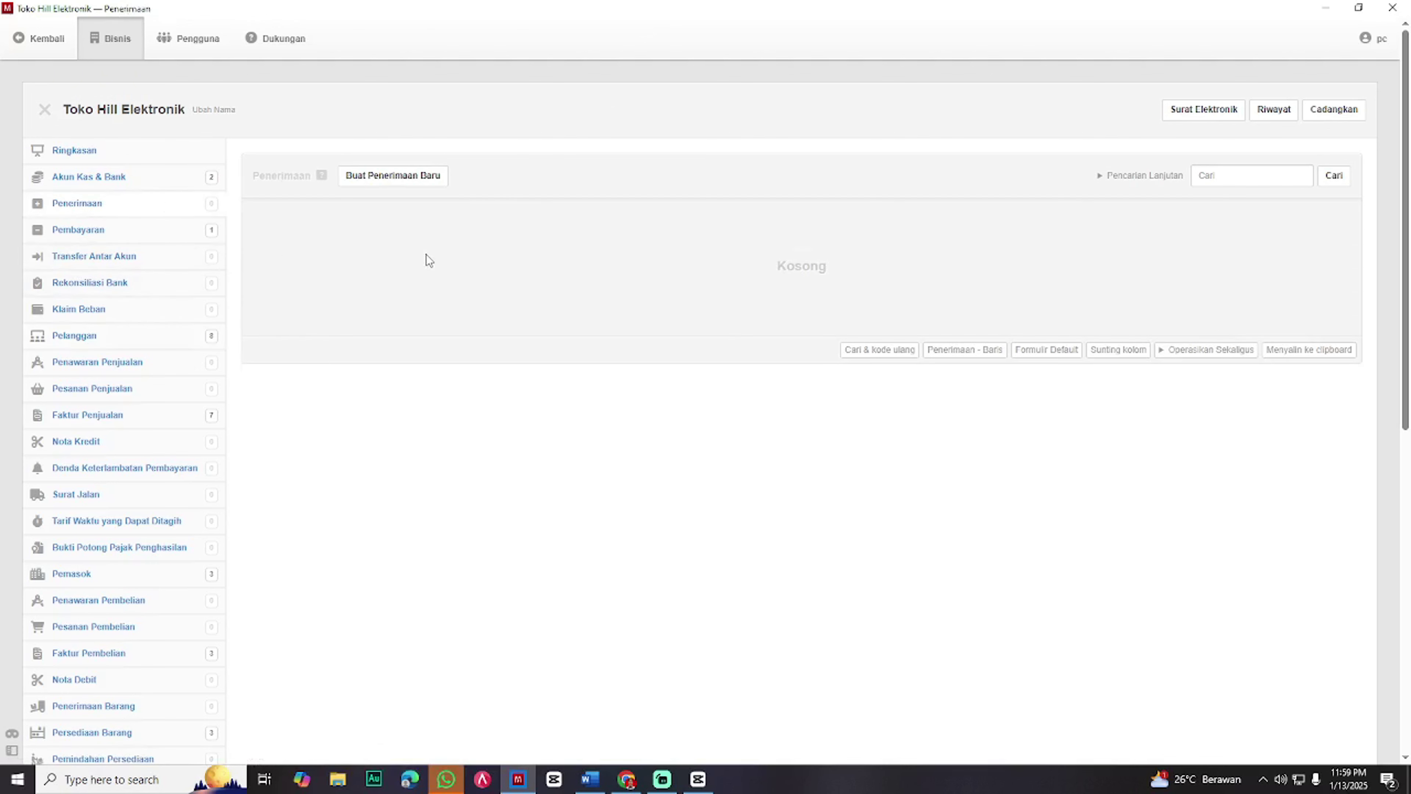
left_click(418, 188)
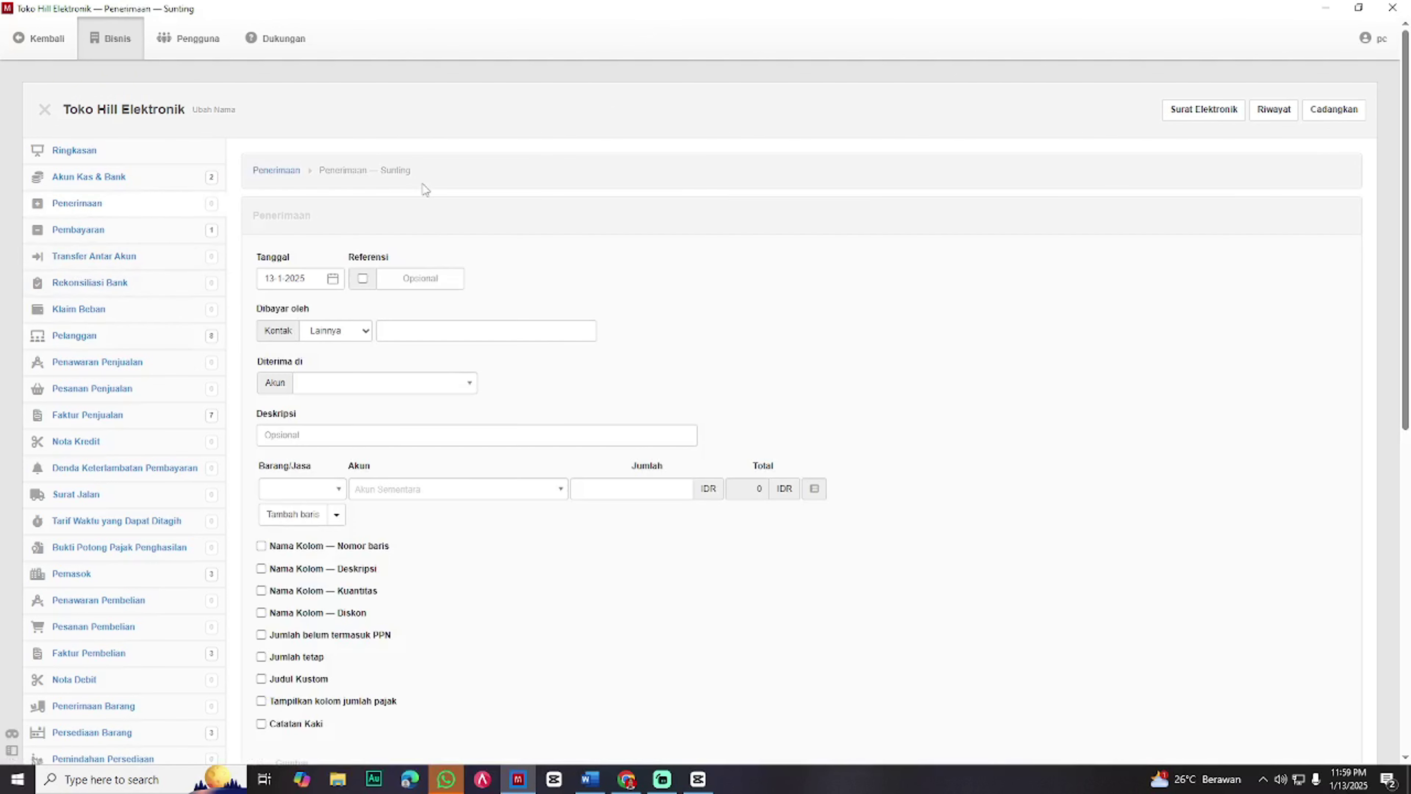
key("super+Left")
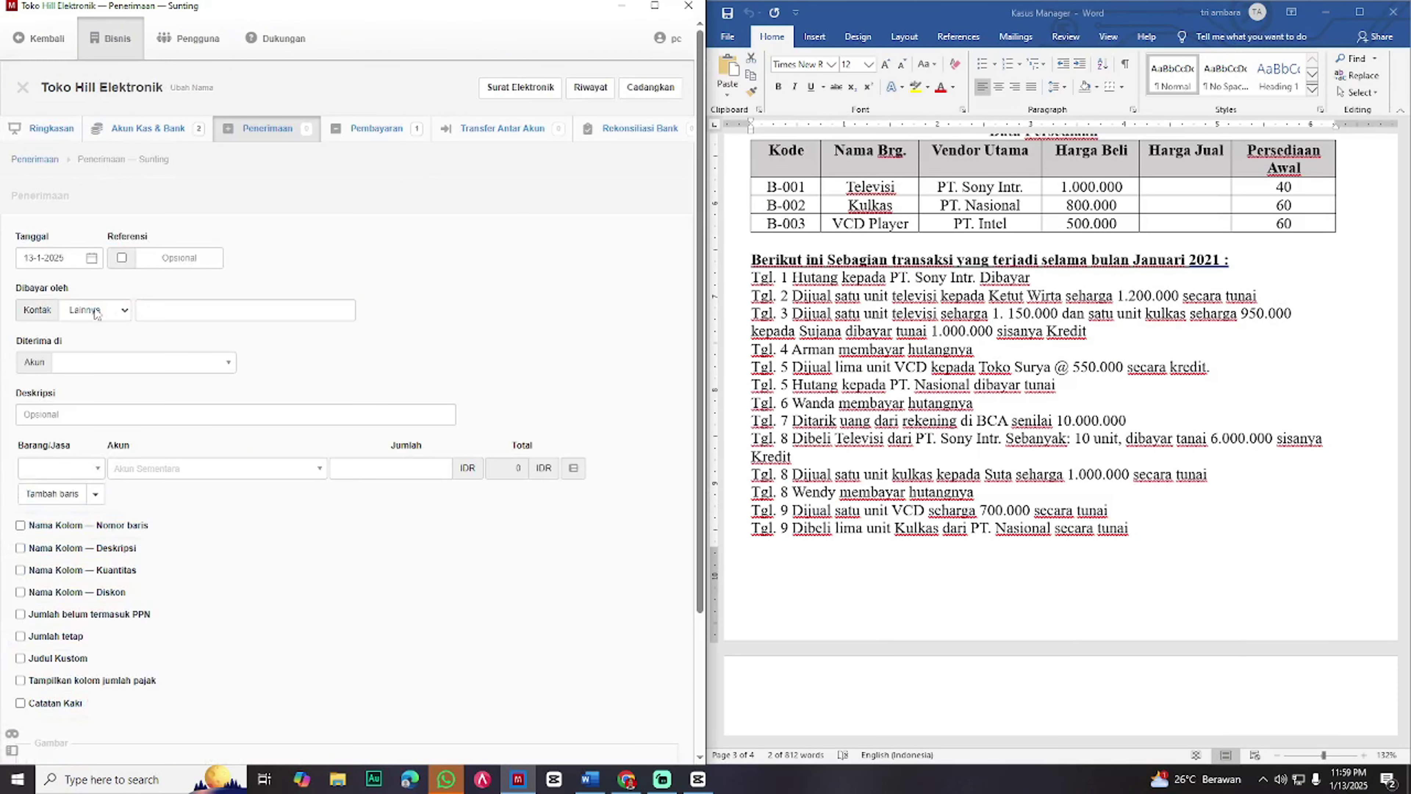
left_click(80, 258)
type("2")
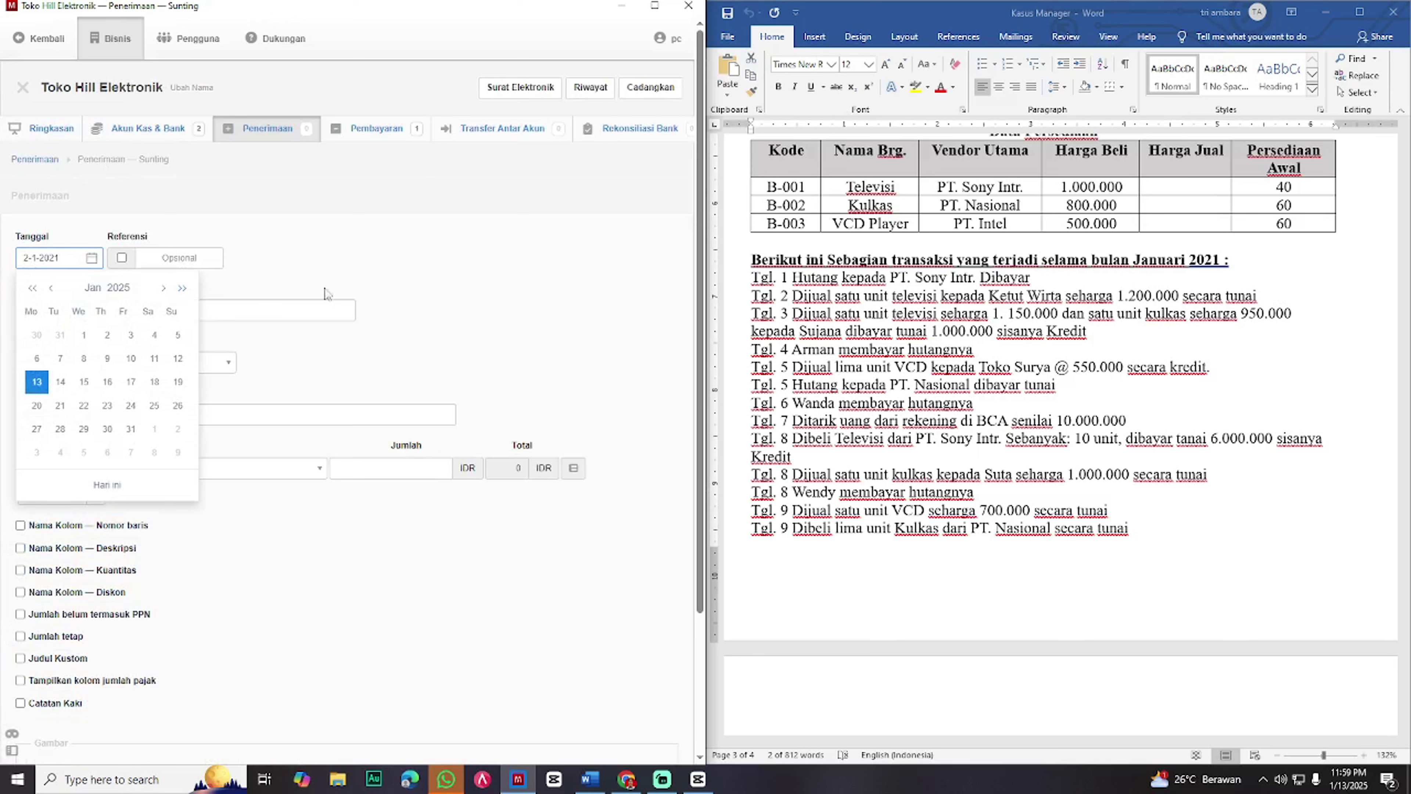
left_click(293, 263)
- Set the receipt's payer to the Tgl. 2 buyer as Pelanggan and the receiving account to 1.1100 - Kas di Tangan
left_click(108, 311)
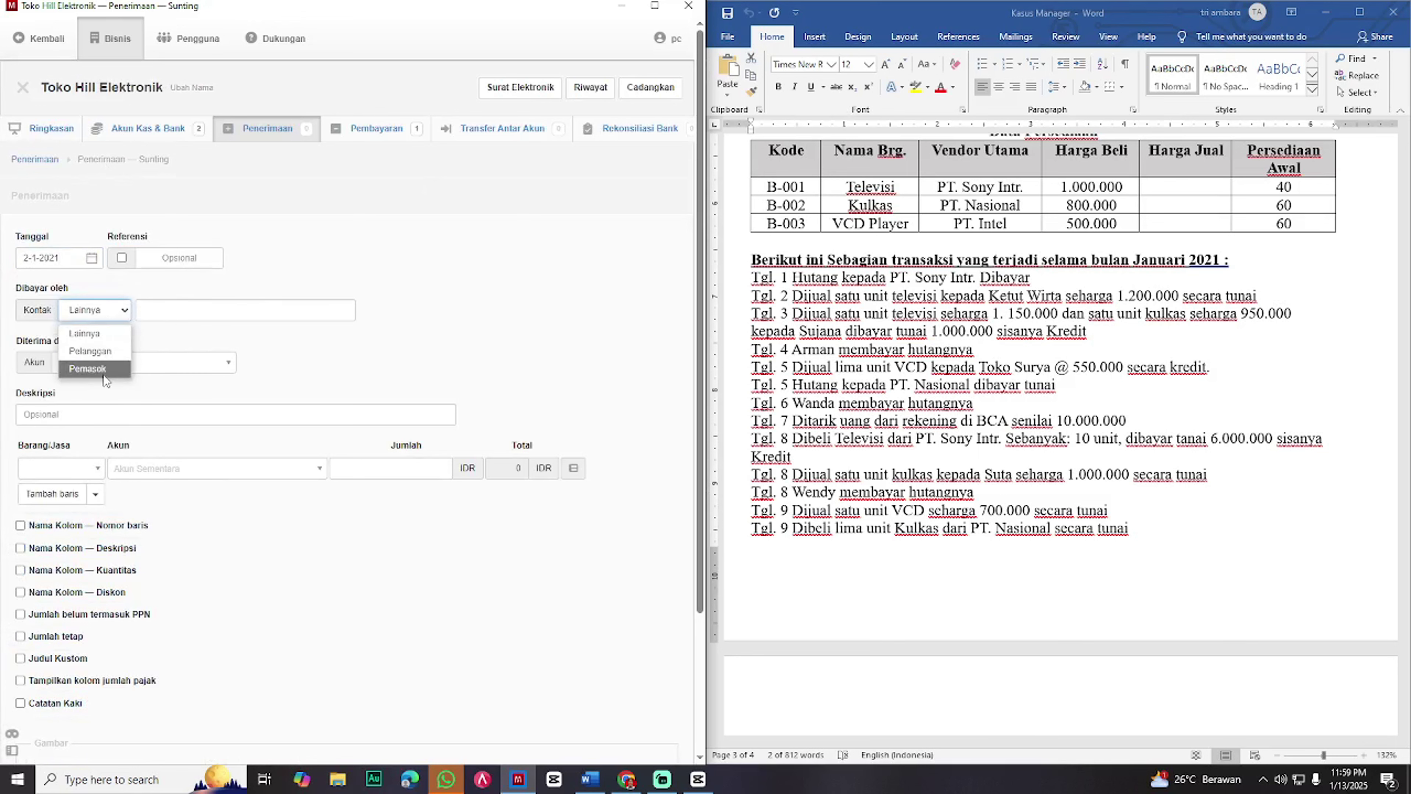
left_click(102, 356)
left_click(182, 312)
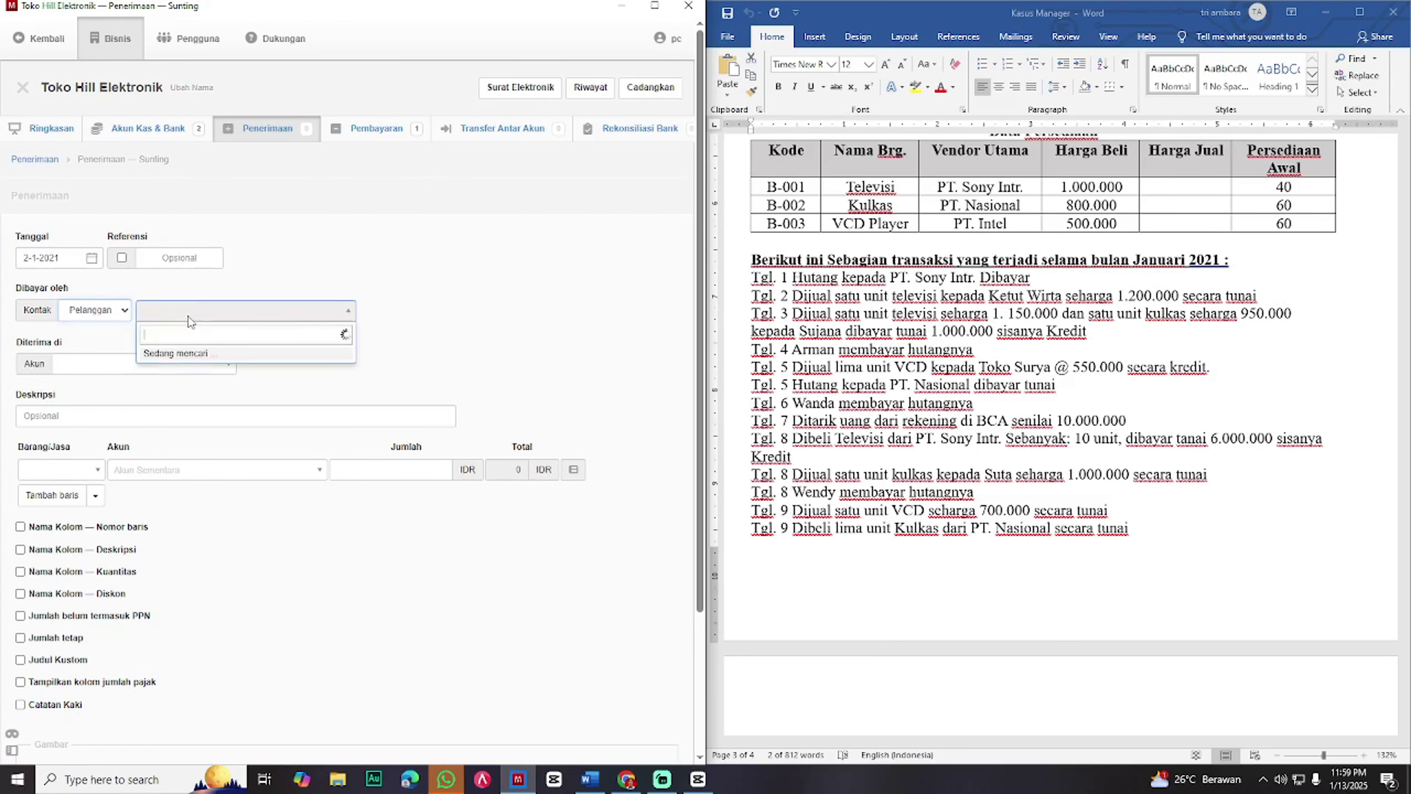
left_click(185, 483)
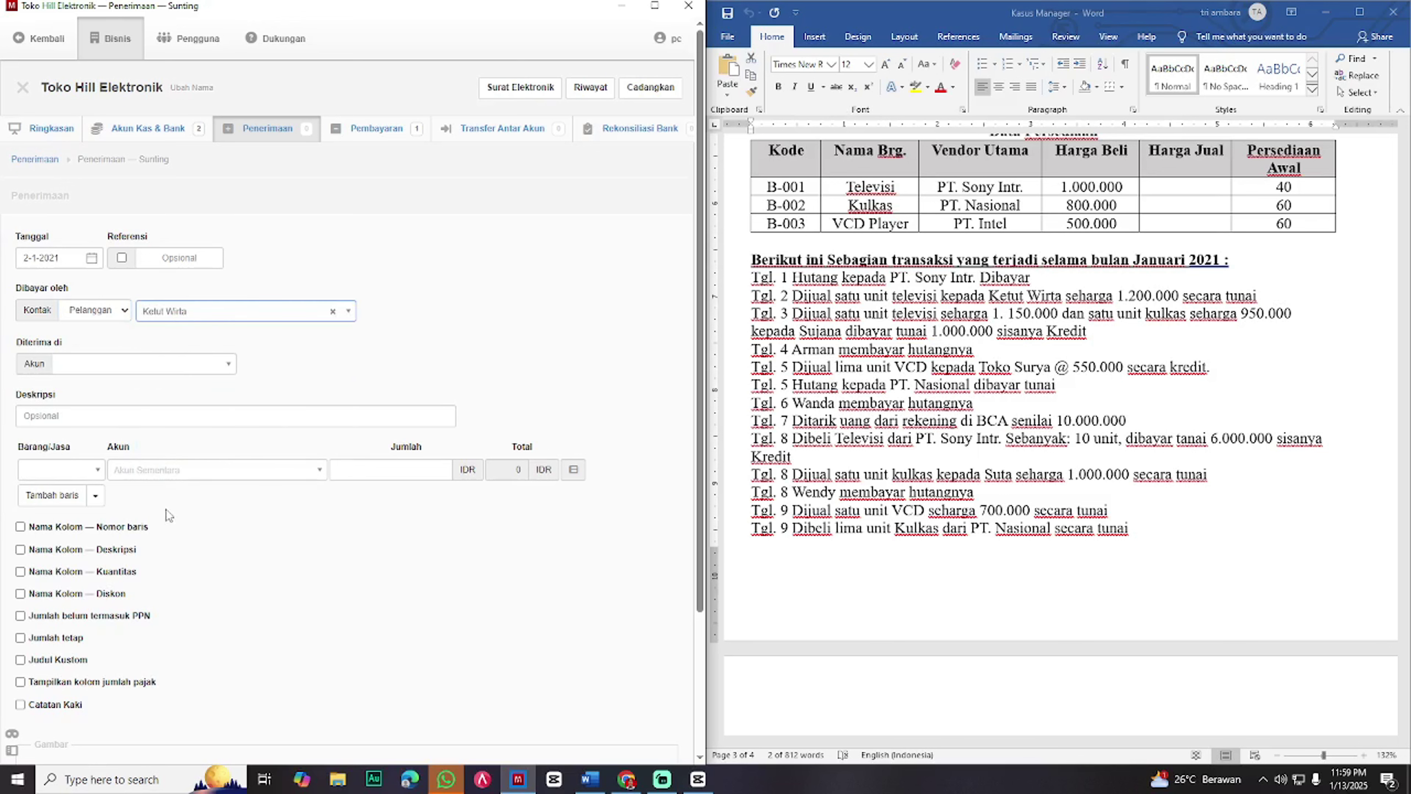
left_click(117, 369)
left_click(115, 407)
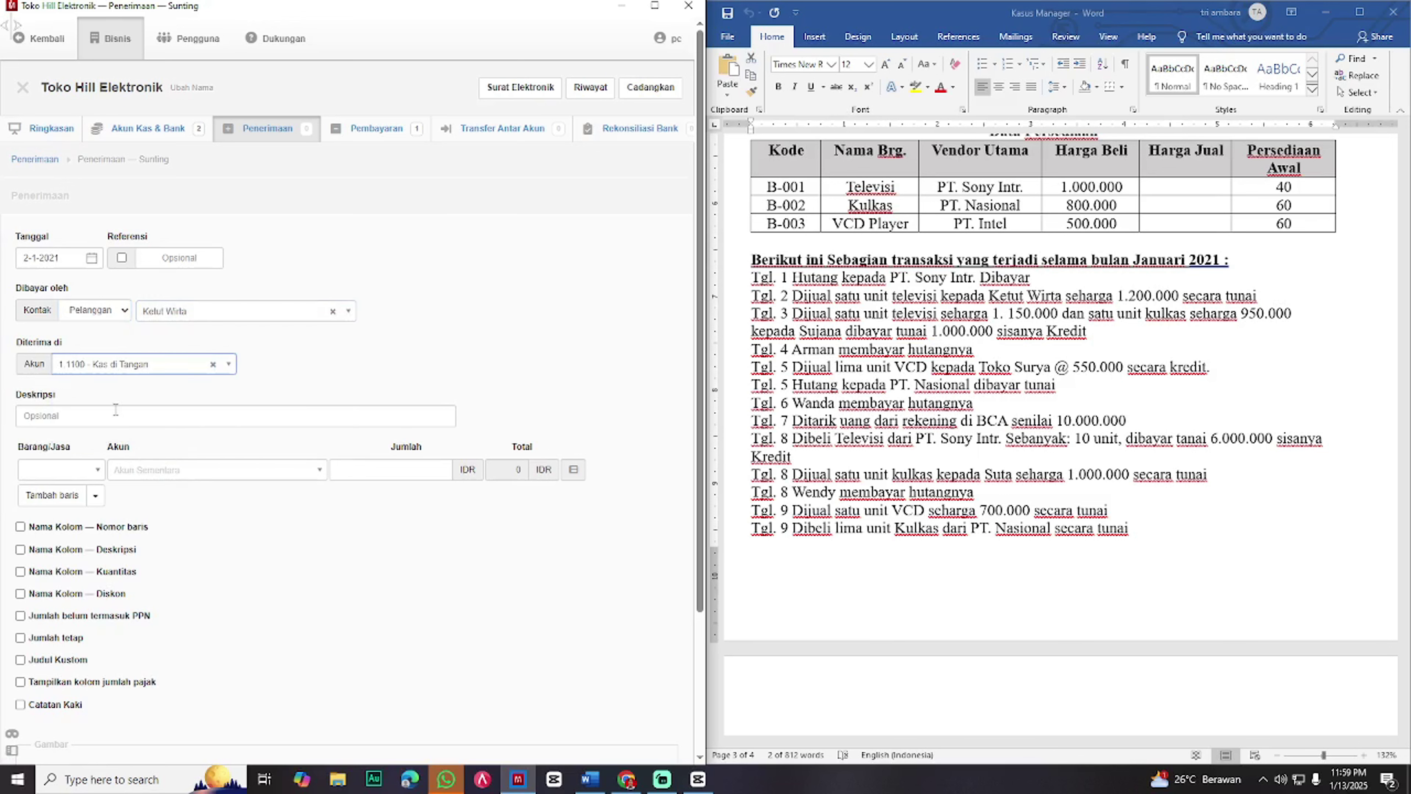
- Add item B-001 to the receipt, enable the quantity and unit price columns, set the unit price to 1200000 IDR, and create it
left_click(95, 476)
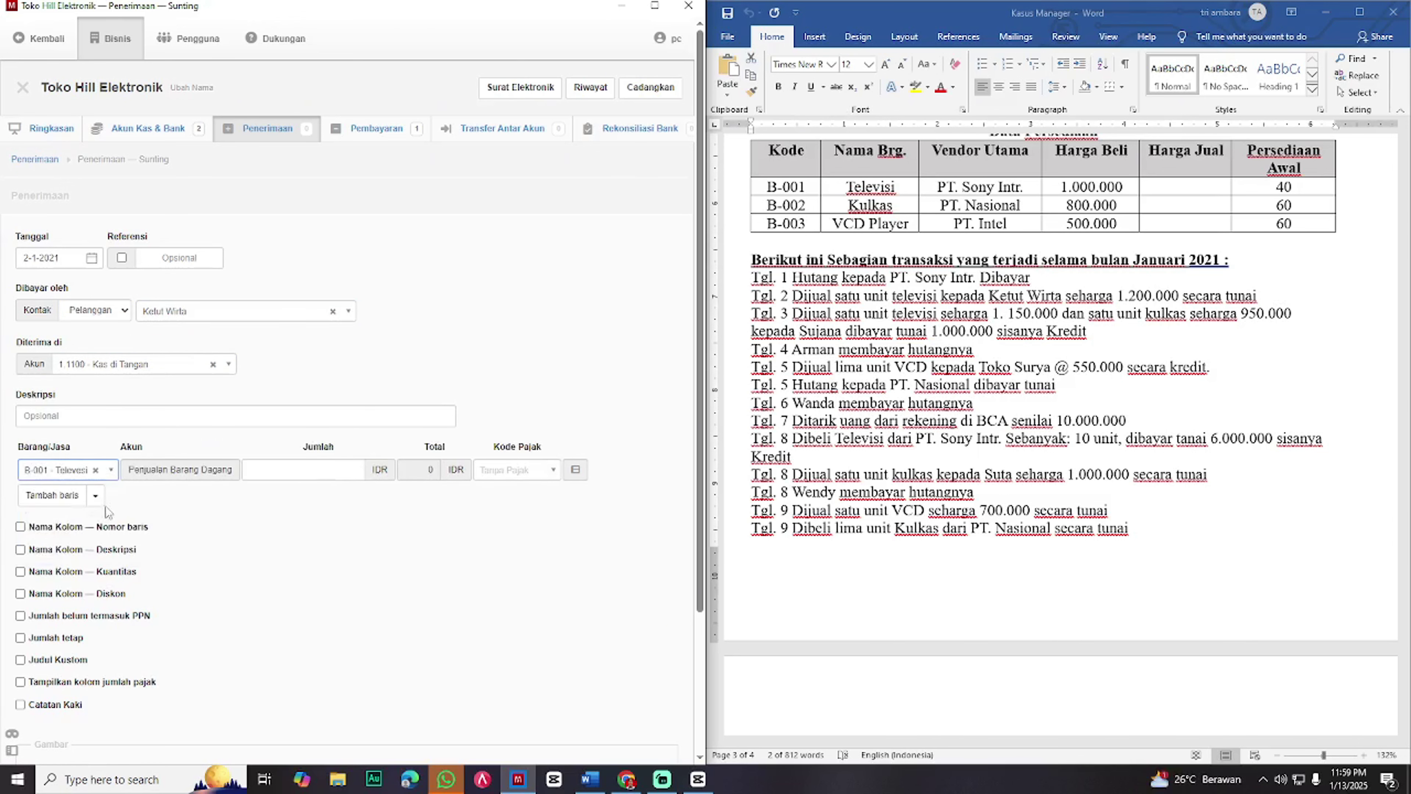
left_click(86, 514)
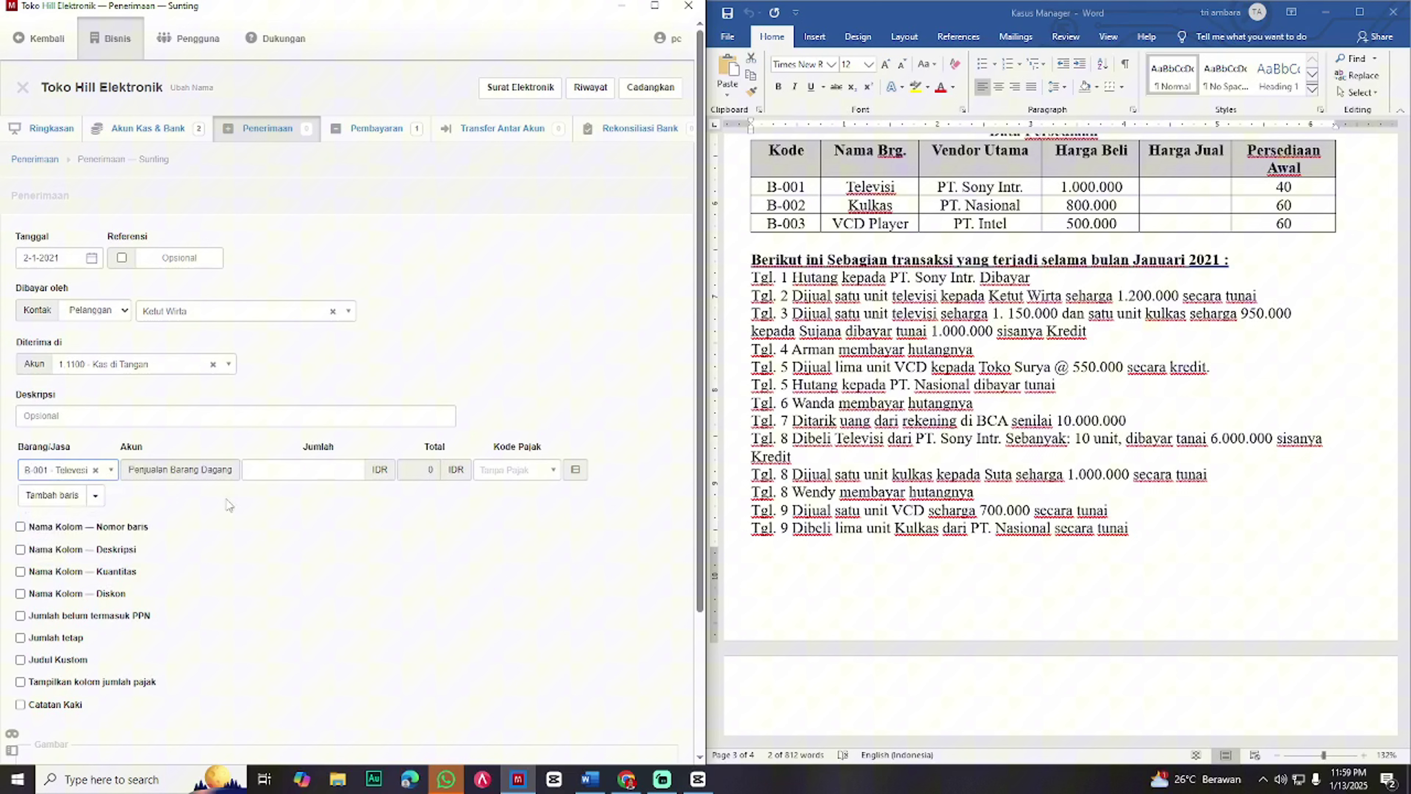
left_click(20, 572)
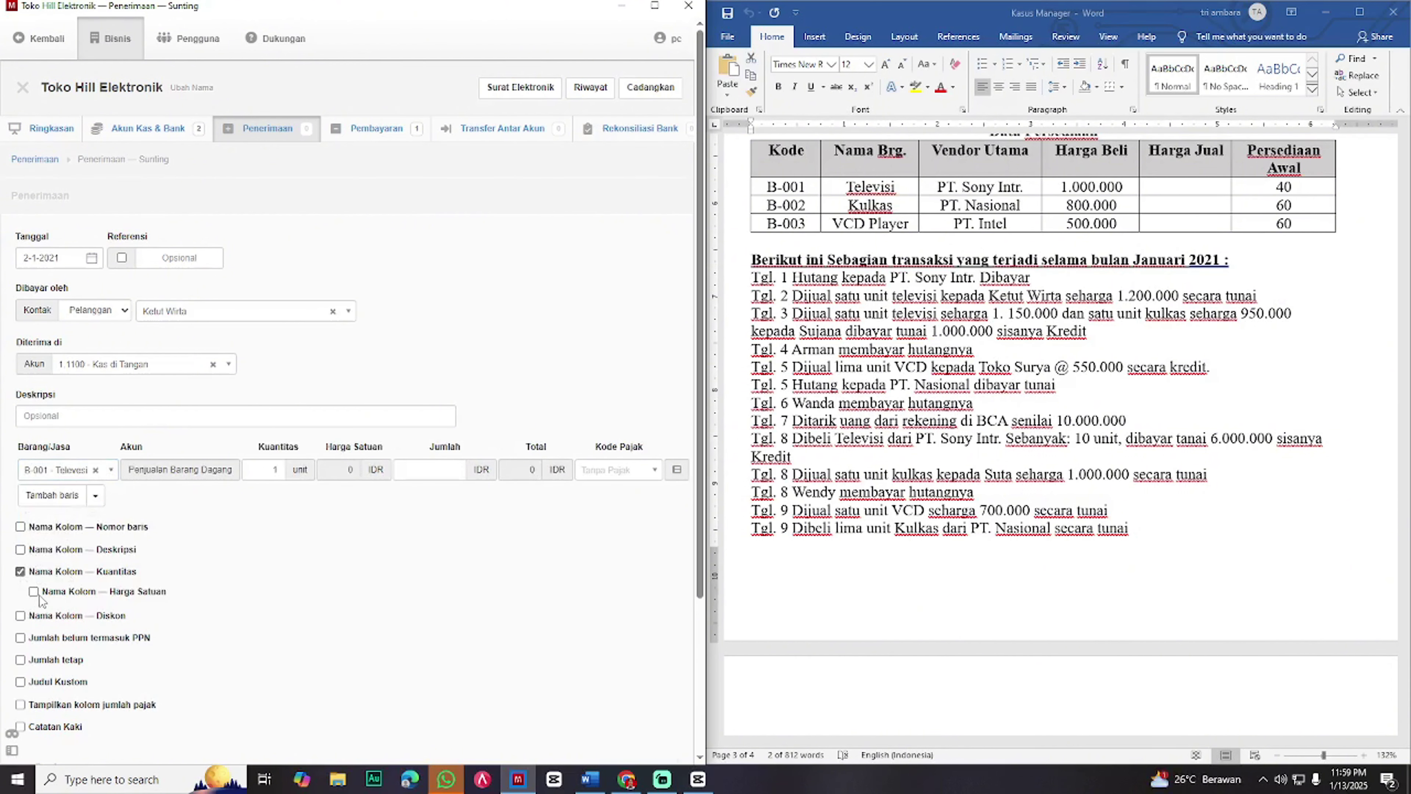
left_click(34, 591)
left_click(431, 478)
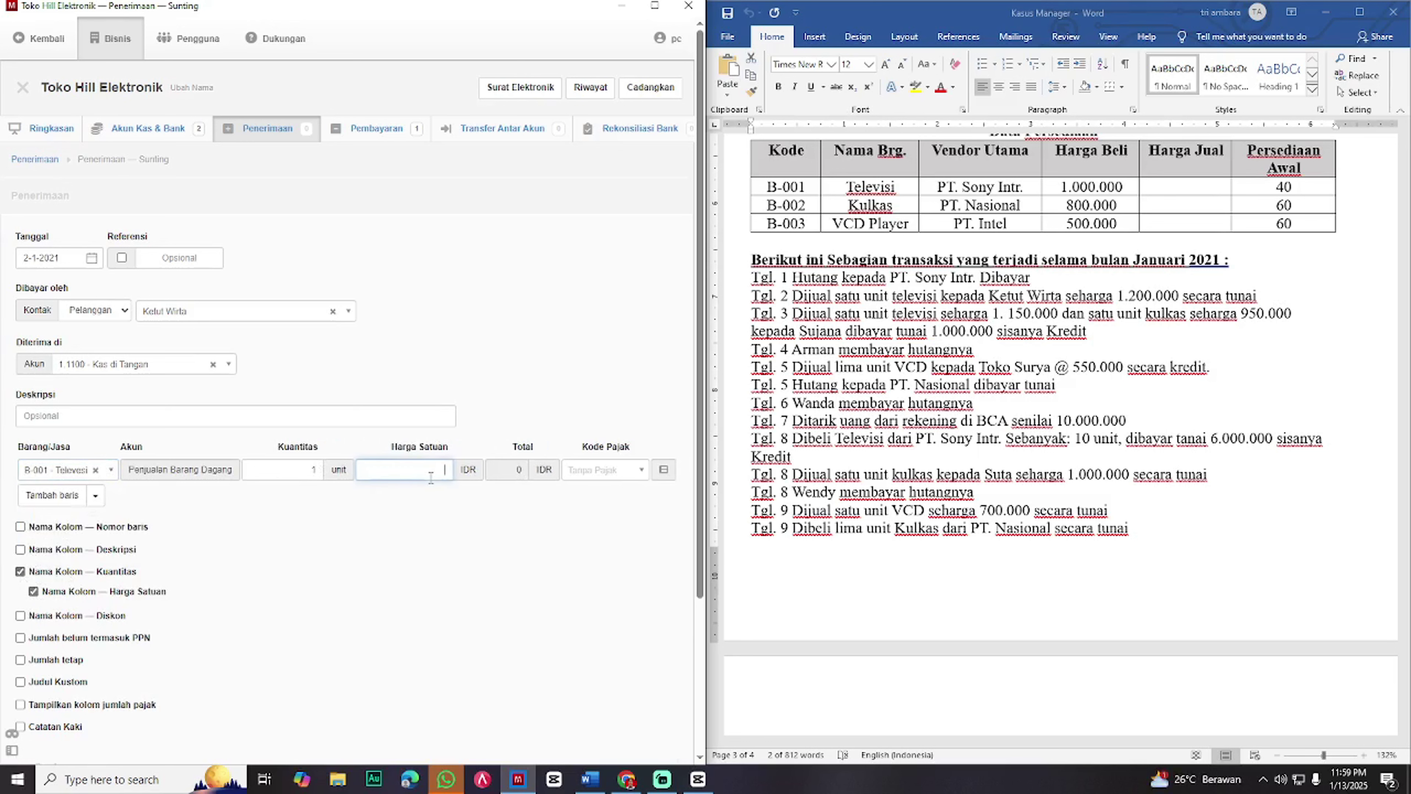
type("1200000")
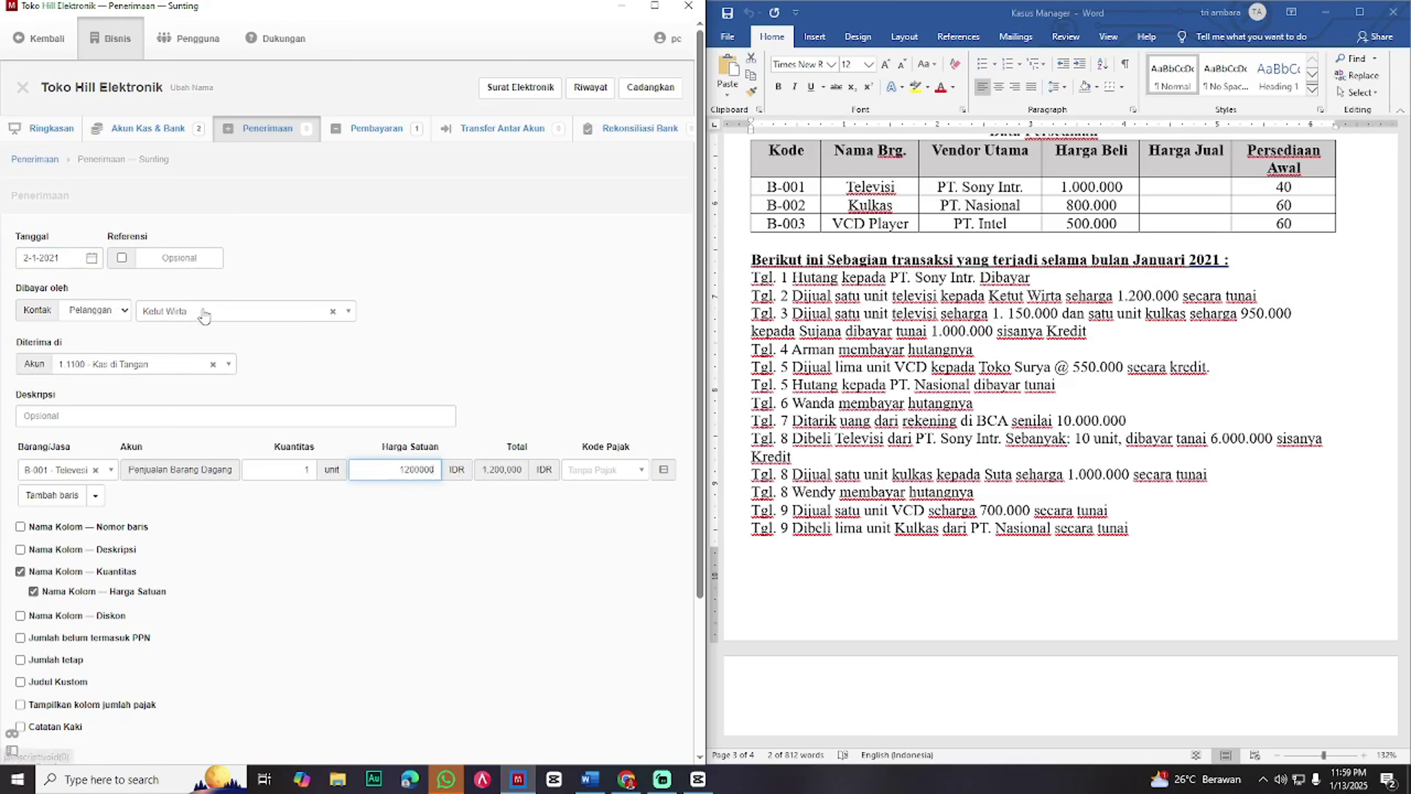
scroll(144, 520, "down", 3)
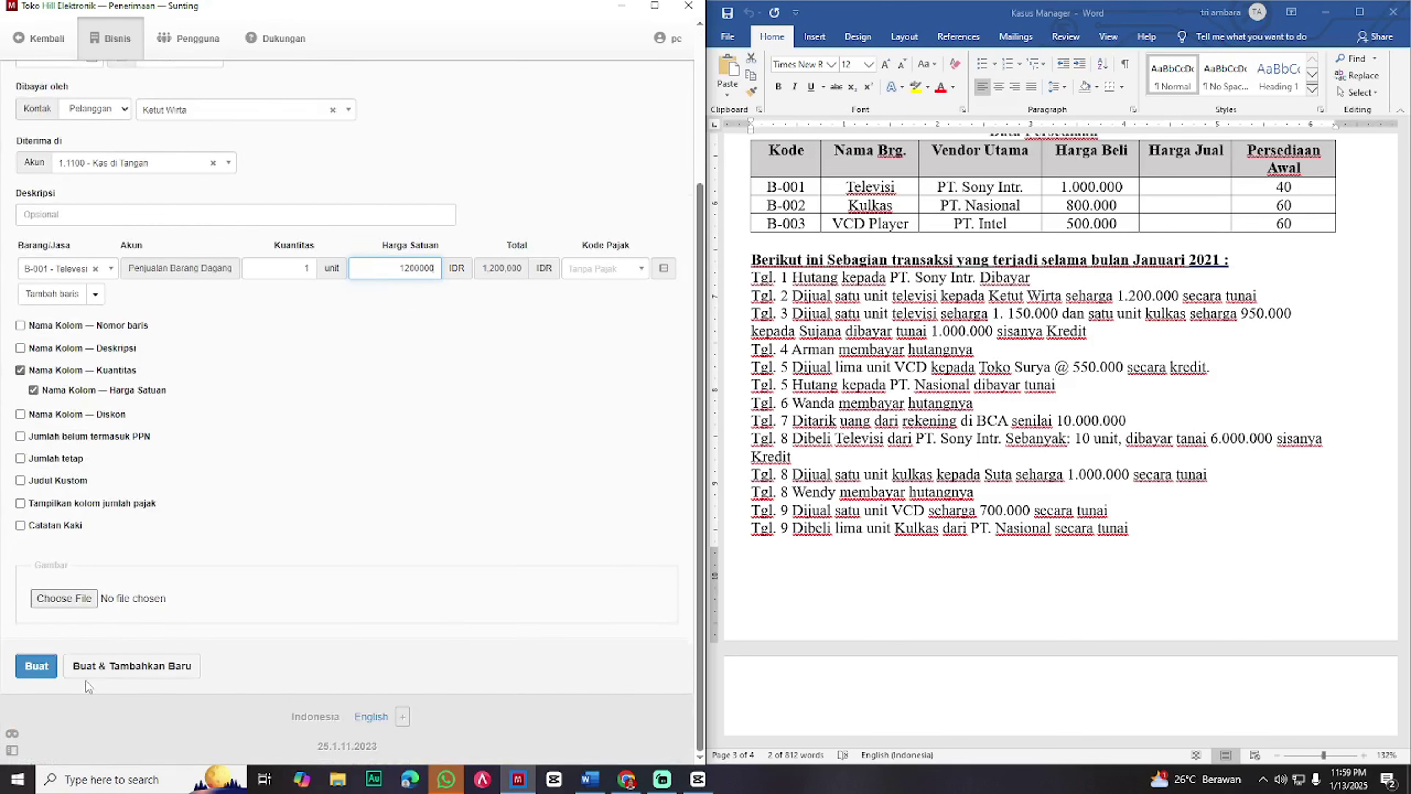
left_click(36, 666)
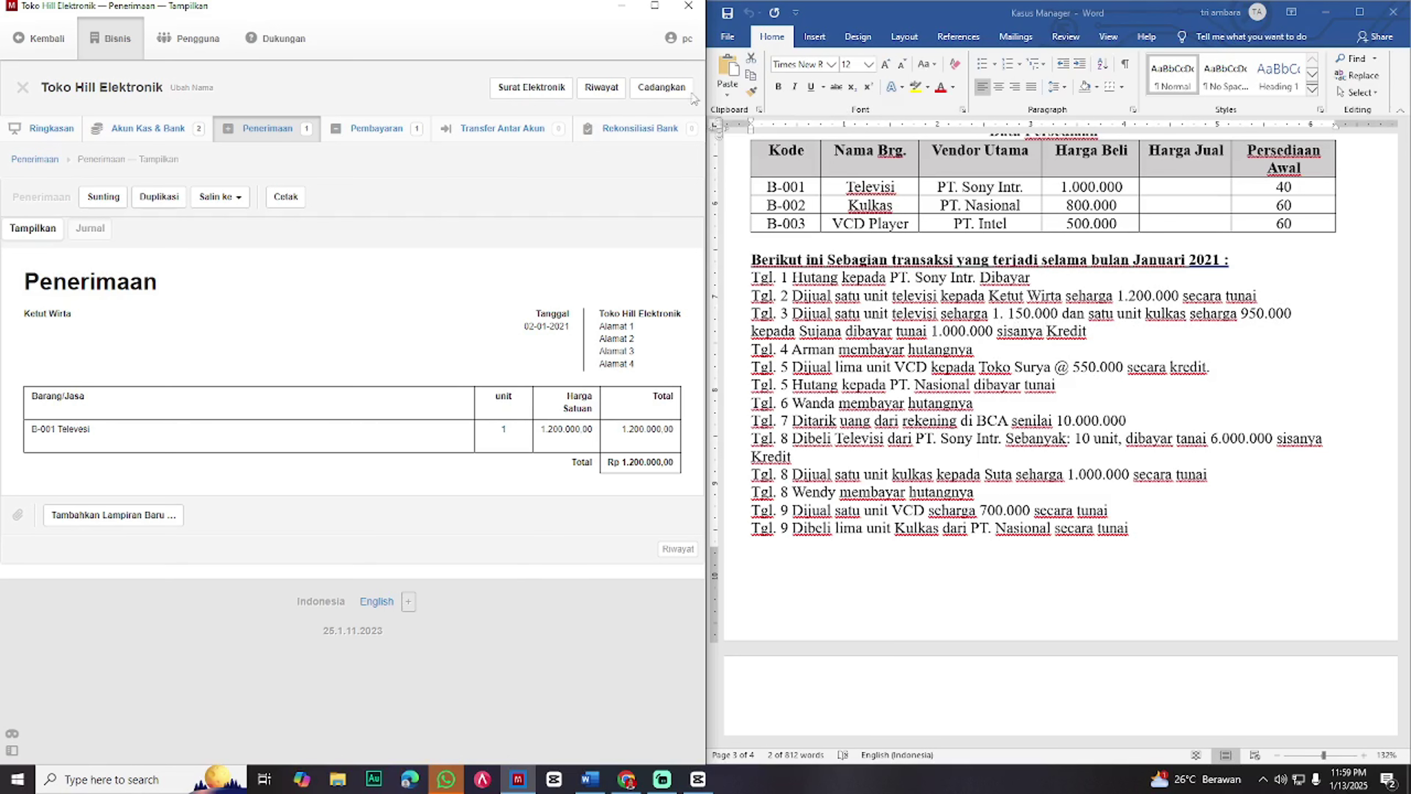
- Create a new customer with the name of the buyer in the Tgl. 3 transaction
left_click(655, 7)
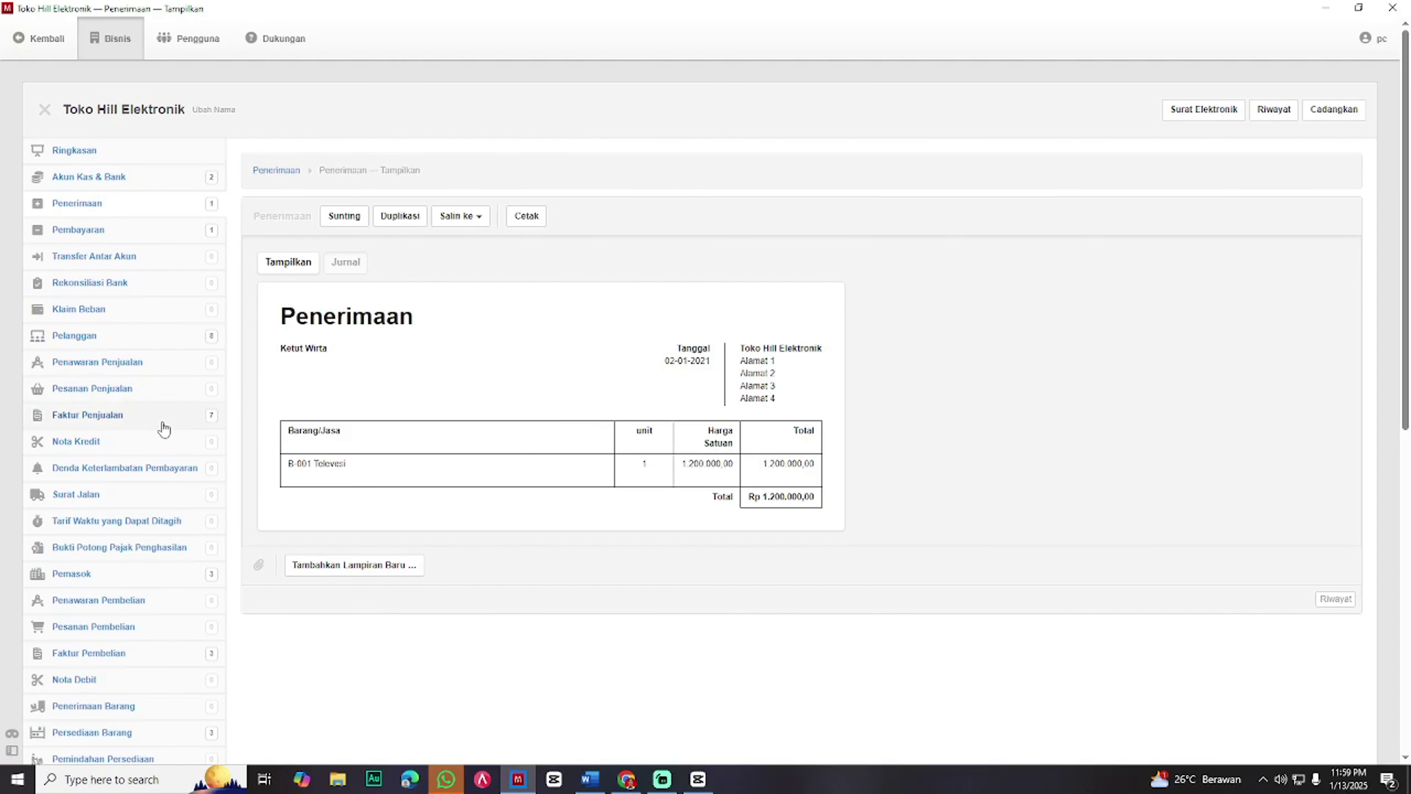
left_click(115, 336)
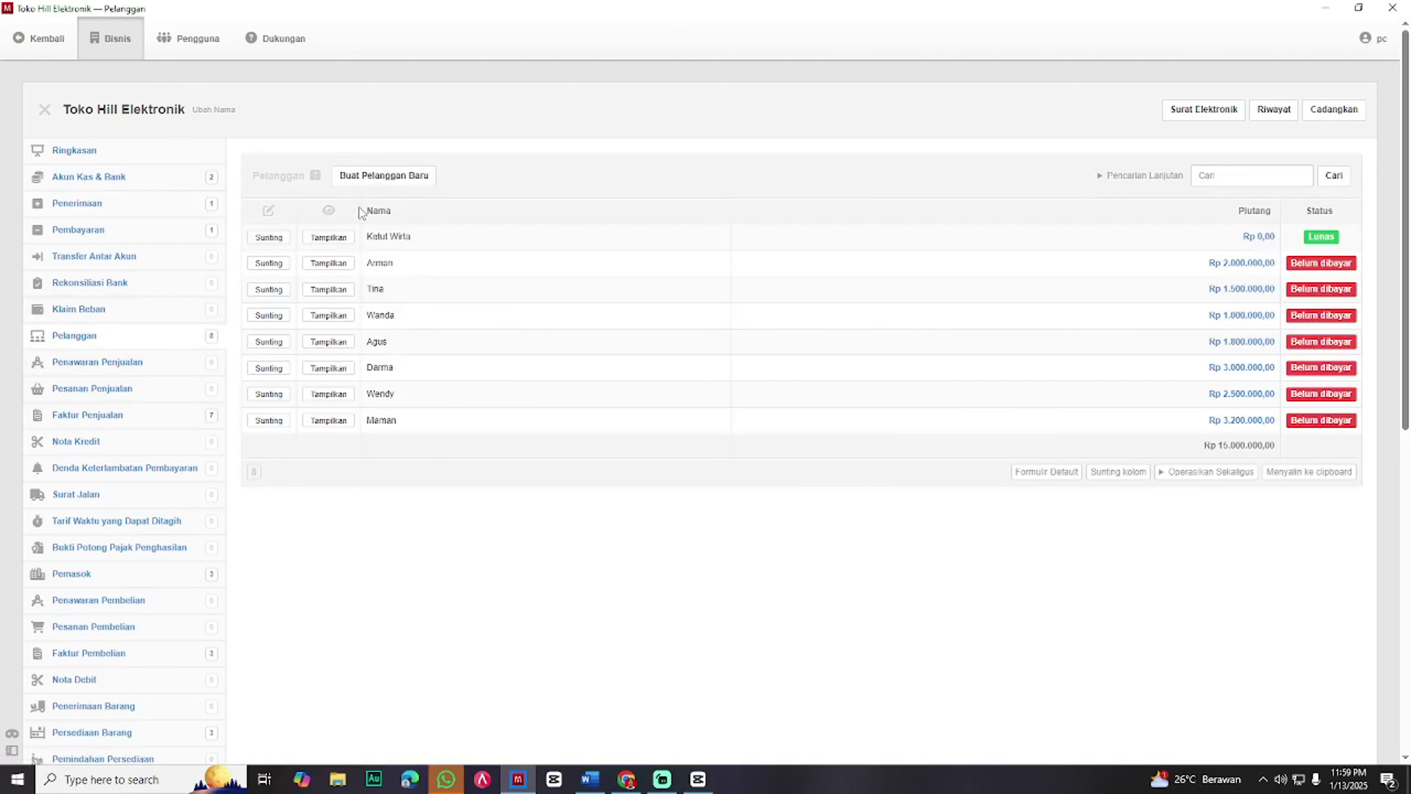
left_click(375, 185)
left_click(320, 283)
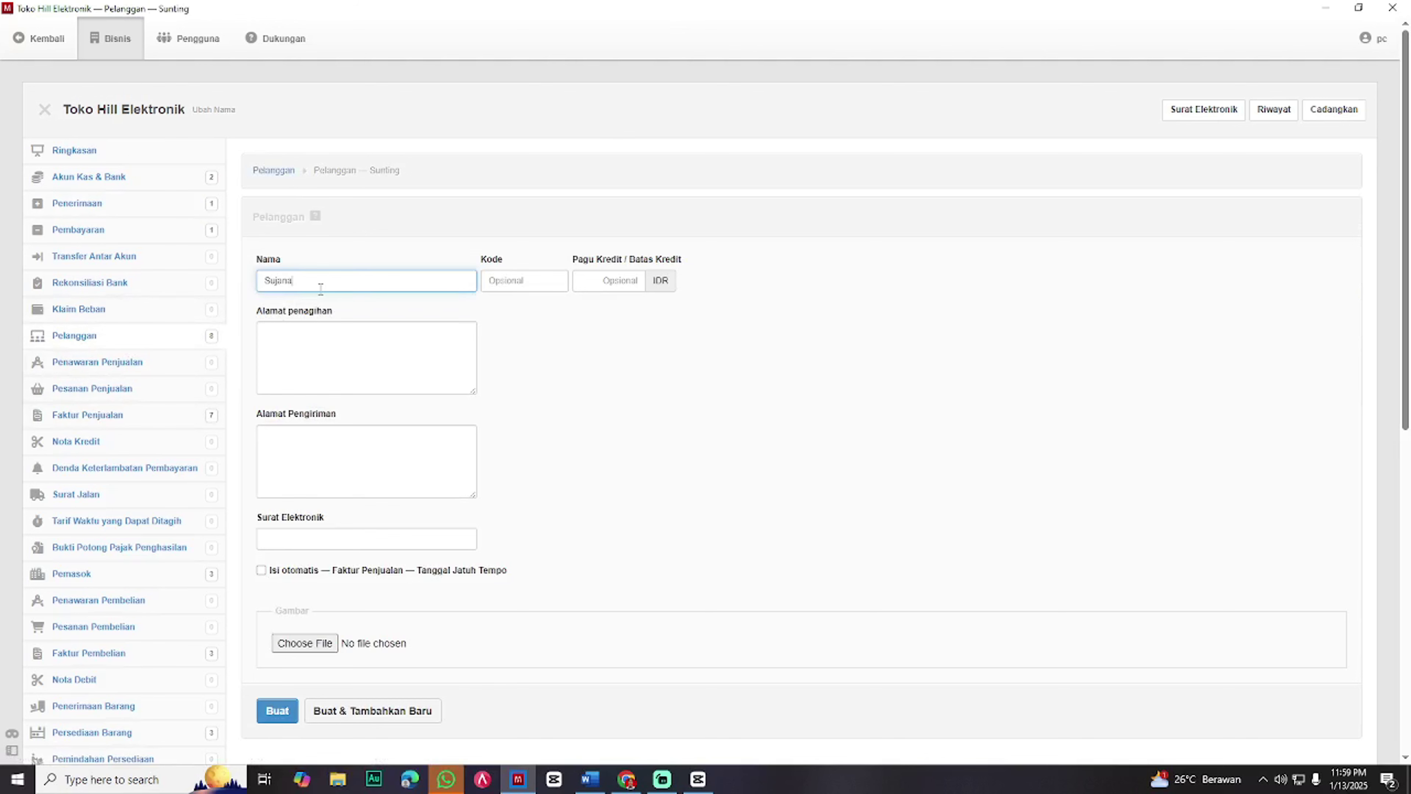
left_click(277, 710)
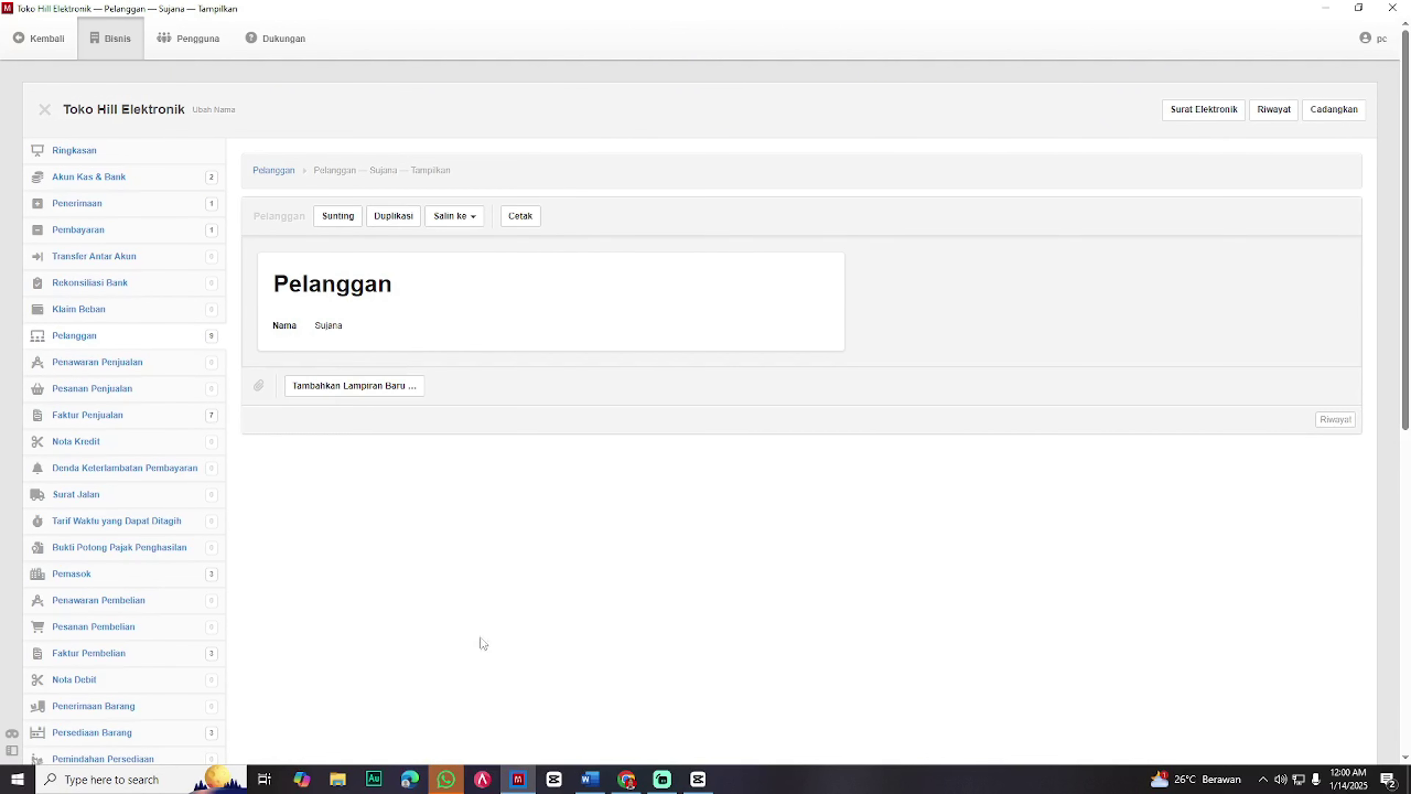
- Start a new sales invoice beside the Word document's transaction list and date it 3-1-2021
key("super+Left")
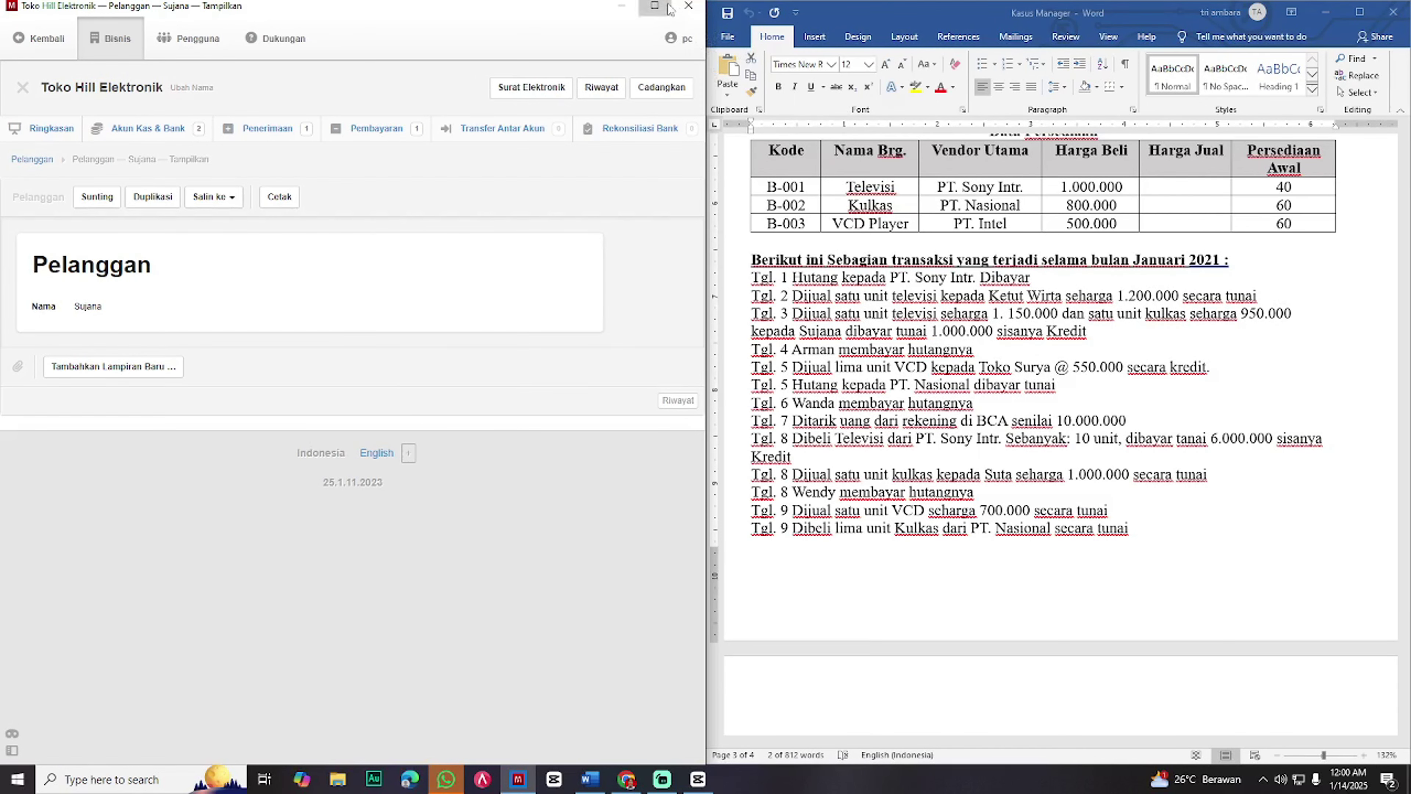
left_click(654, 5)
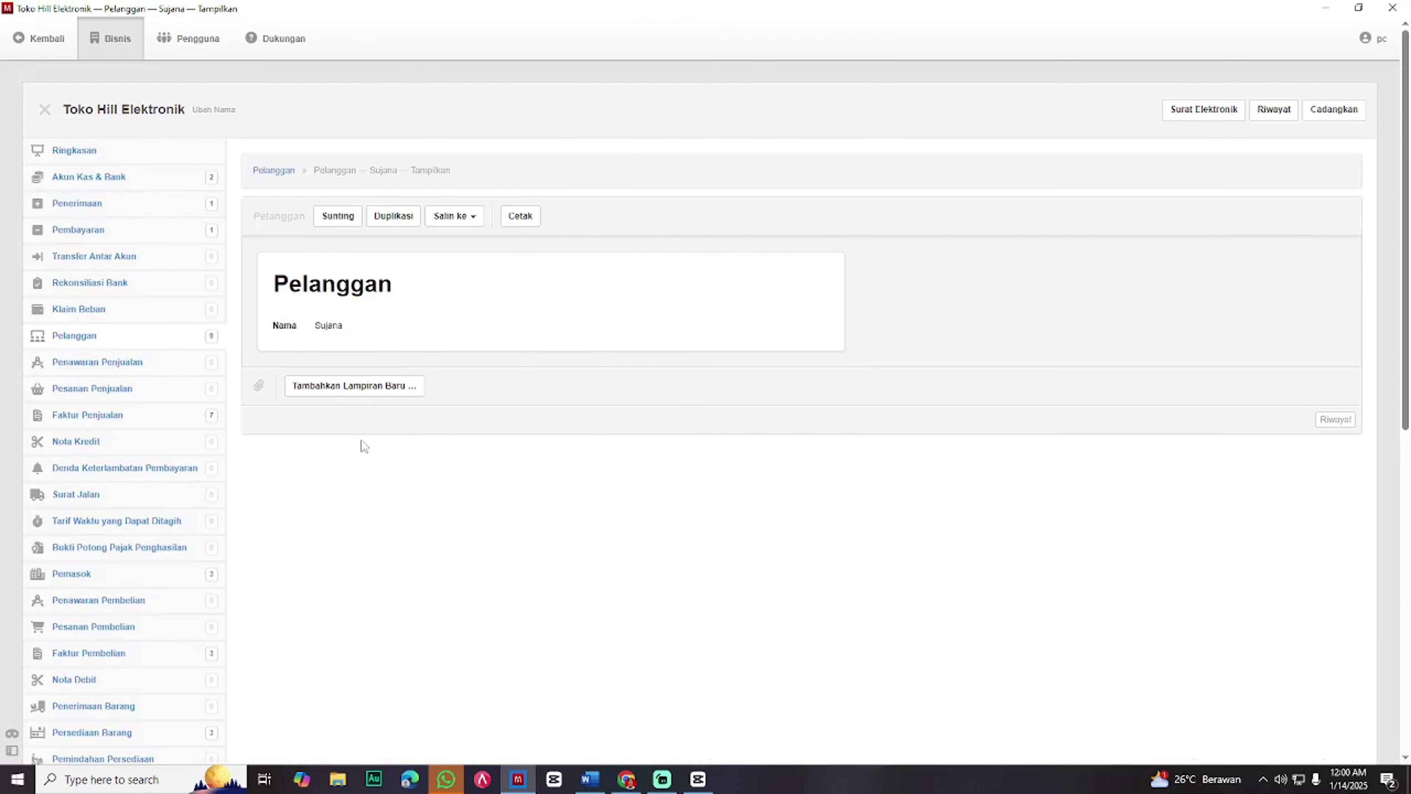
left_click(142, 420)
left_click(488, 181)
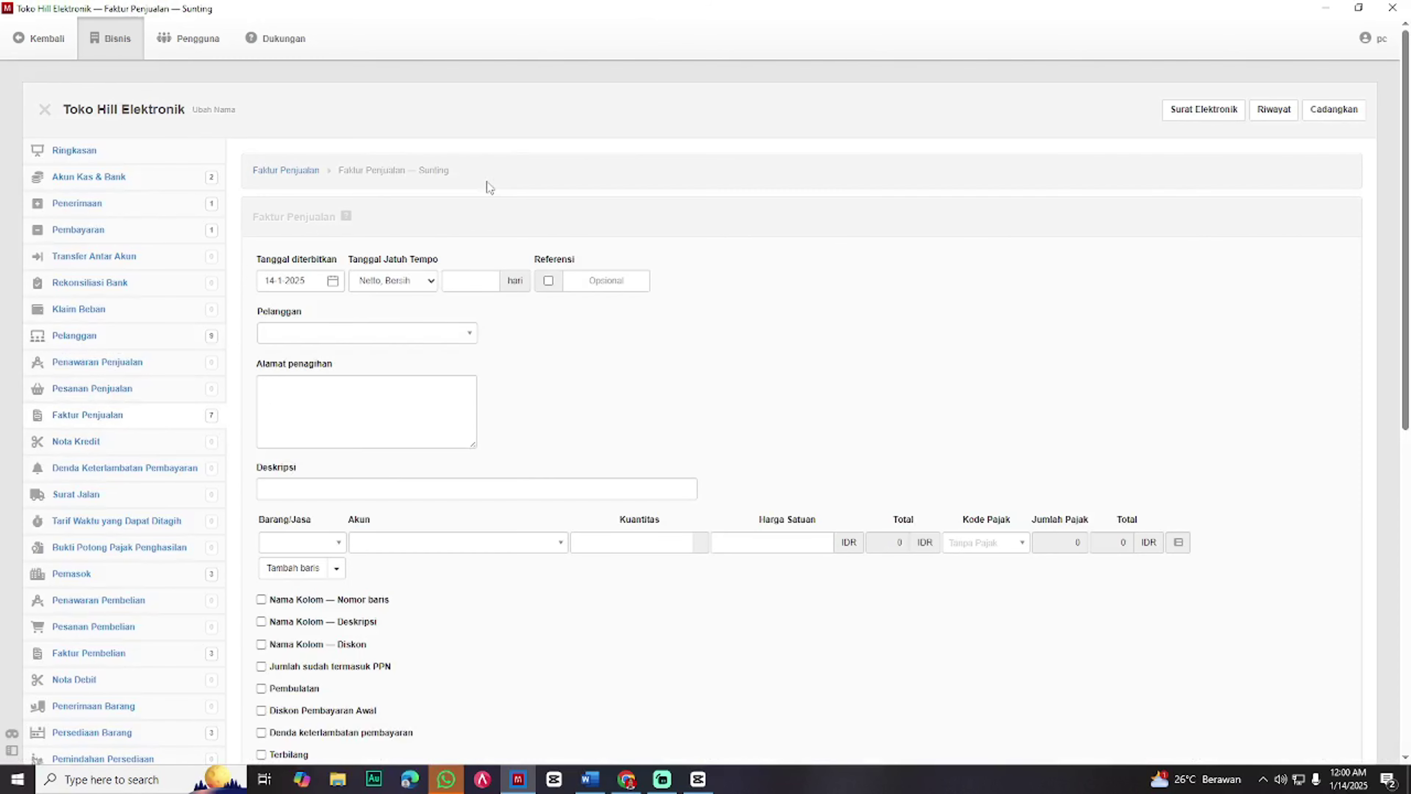
key("super+Down")
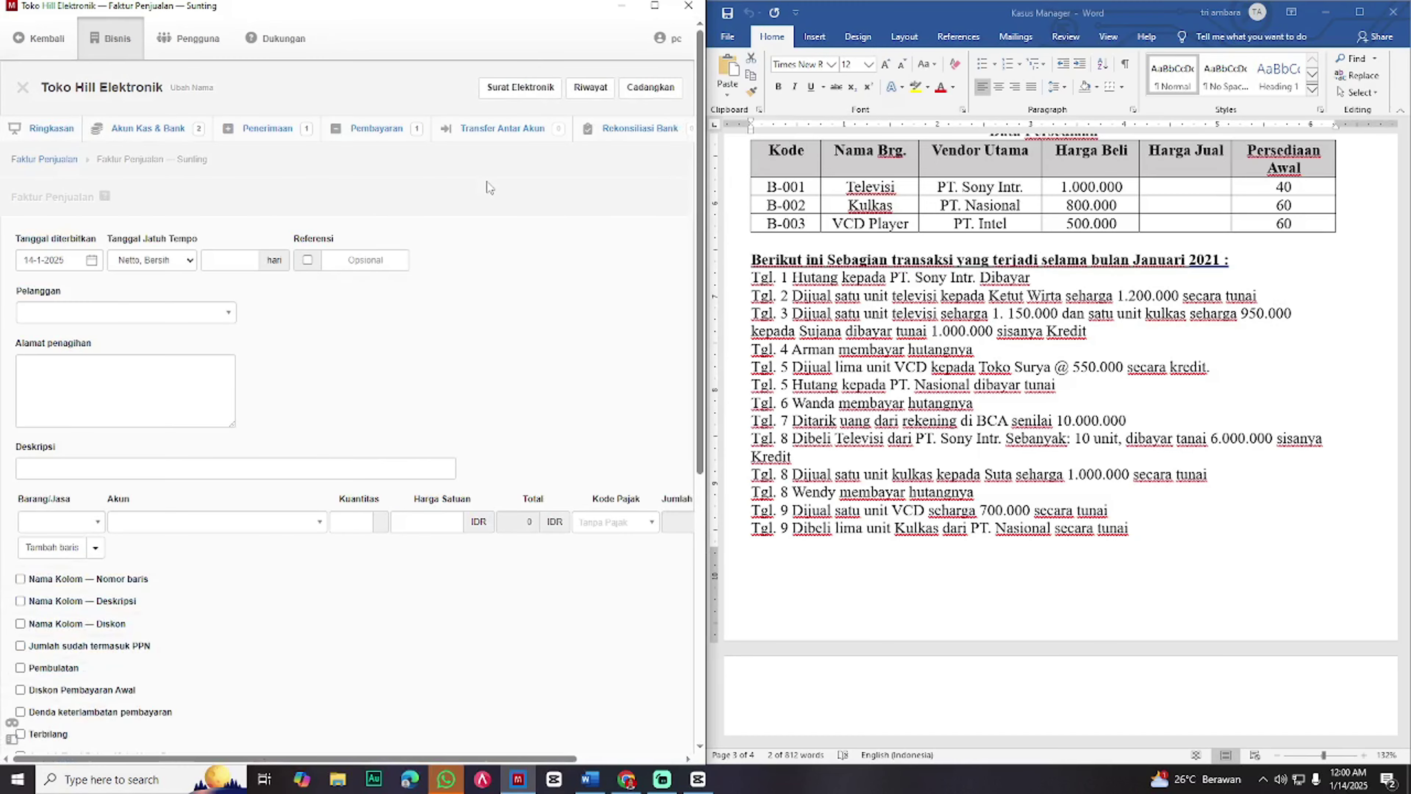
left_click(70, 260)
left_click_drag(74, 258, 2, 270)
left_click(412, 351)
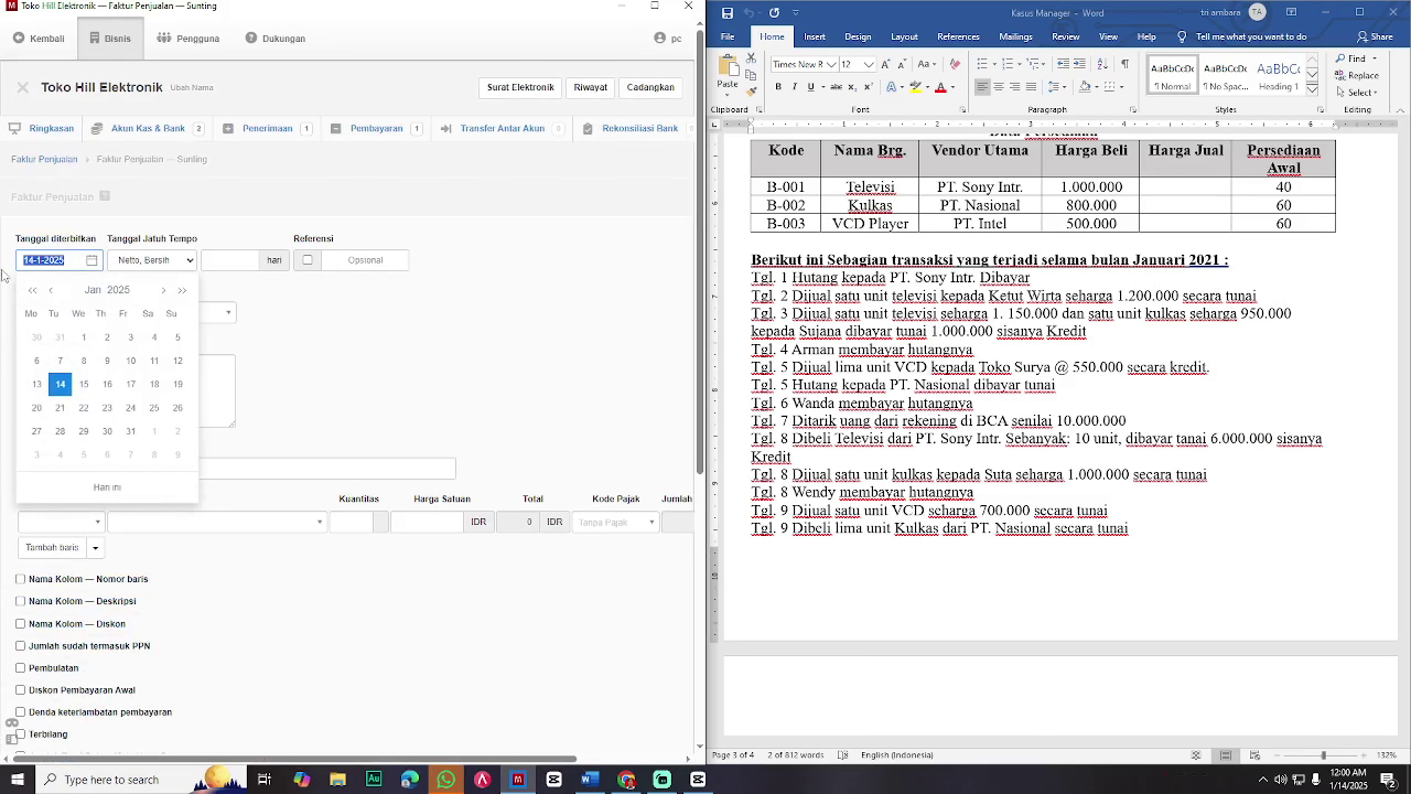
type("3")
left_click(412, 340)
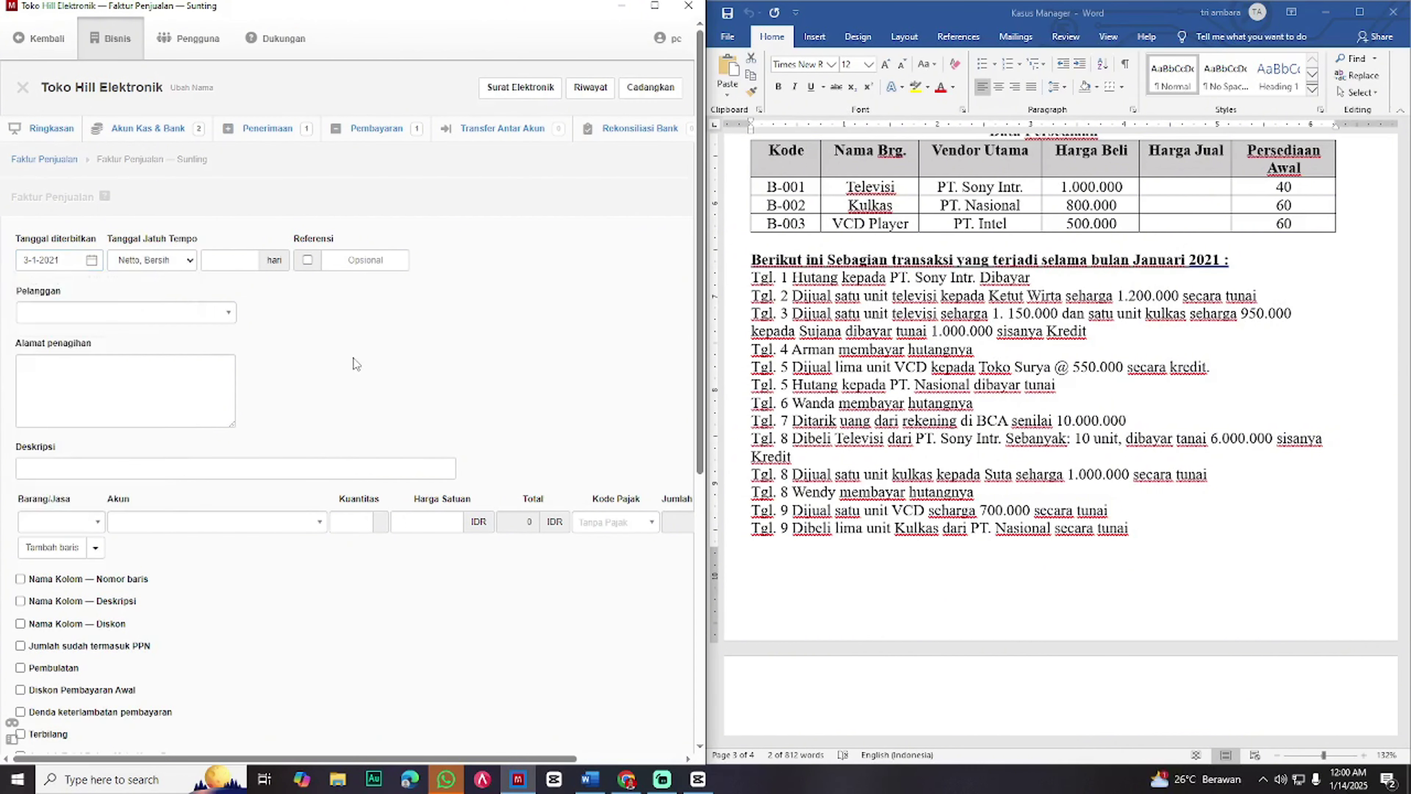
- Set the invoice's customer to the Tgl. 3 buyer and add item lines for B-001 and B-002
left_click(219, 322)
scroll(127, 434, "down", 2)
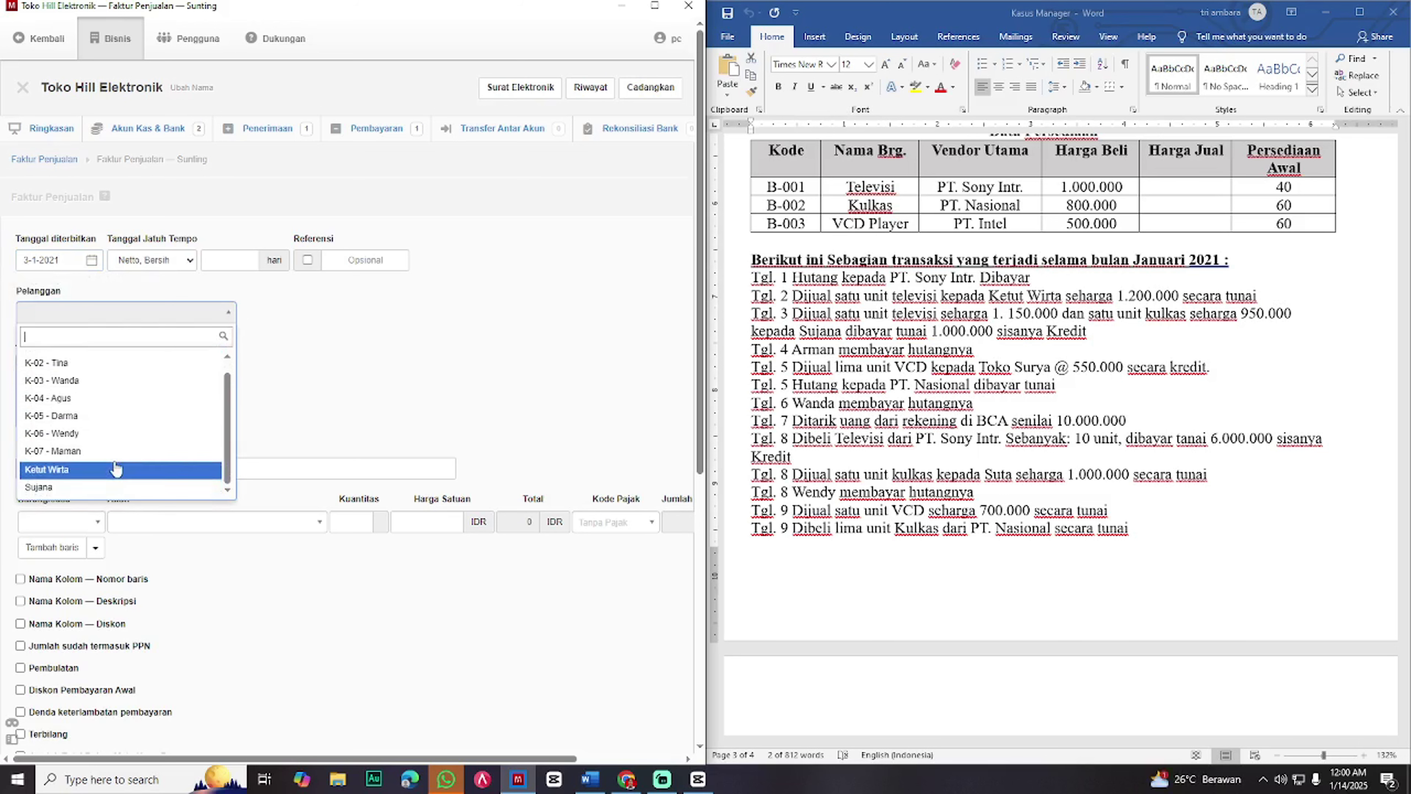
left_click(102, 488)
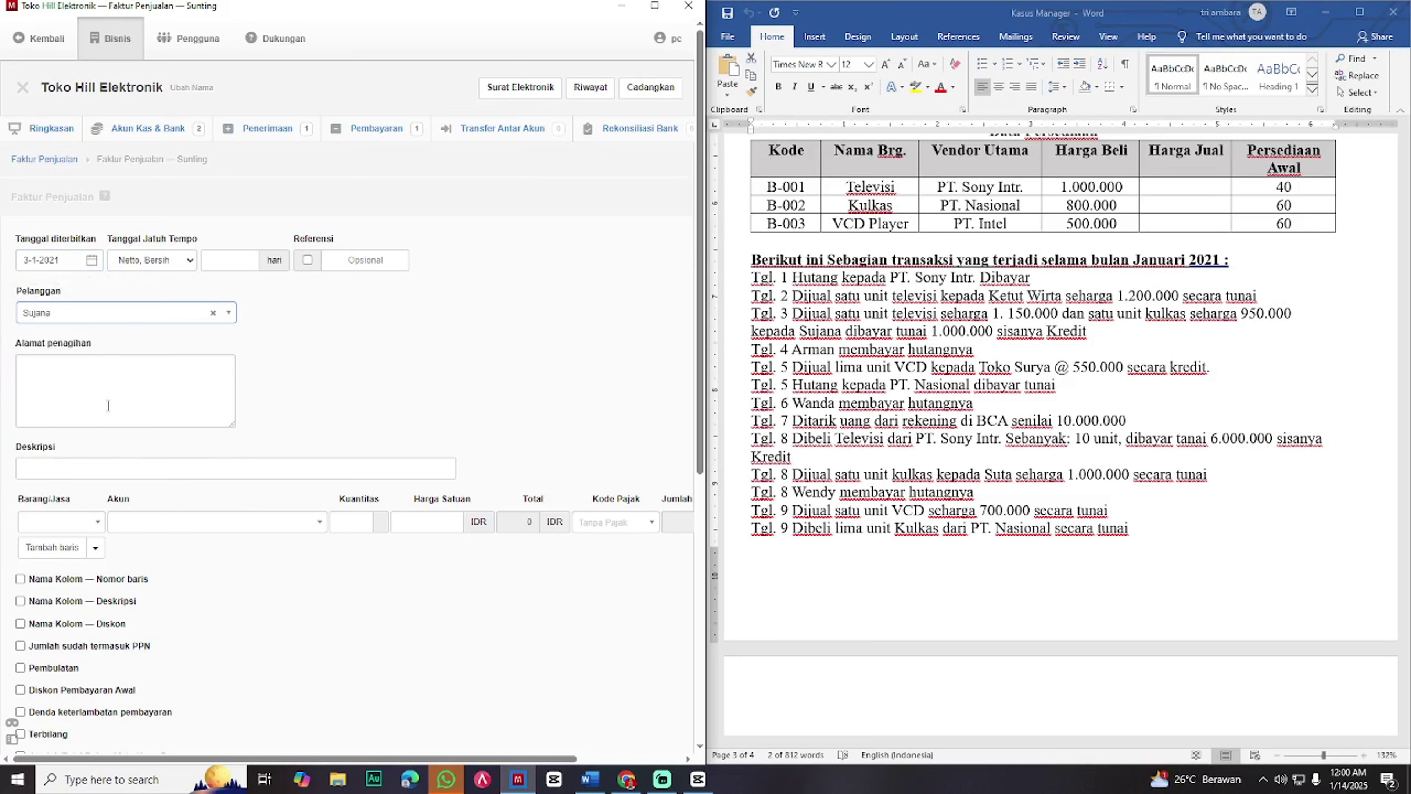
left_click(98, 525)
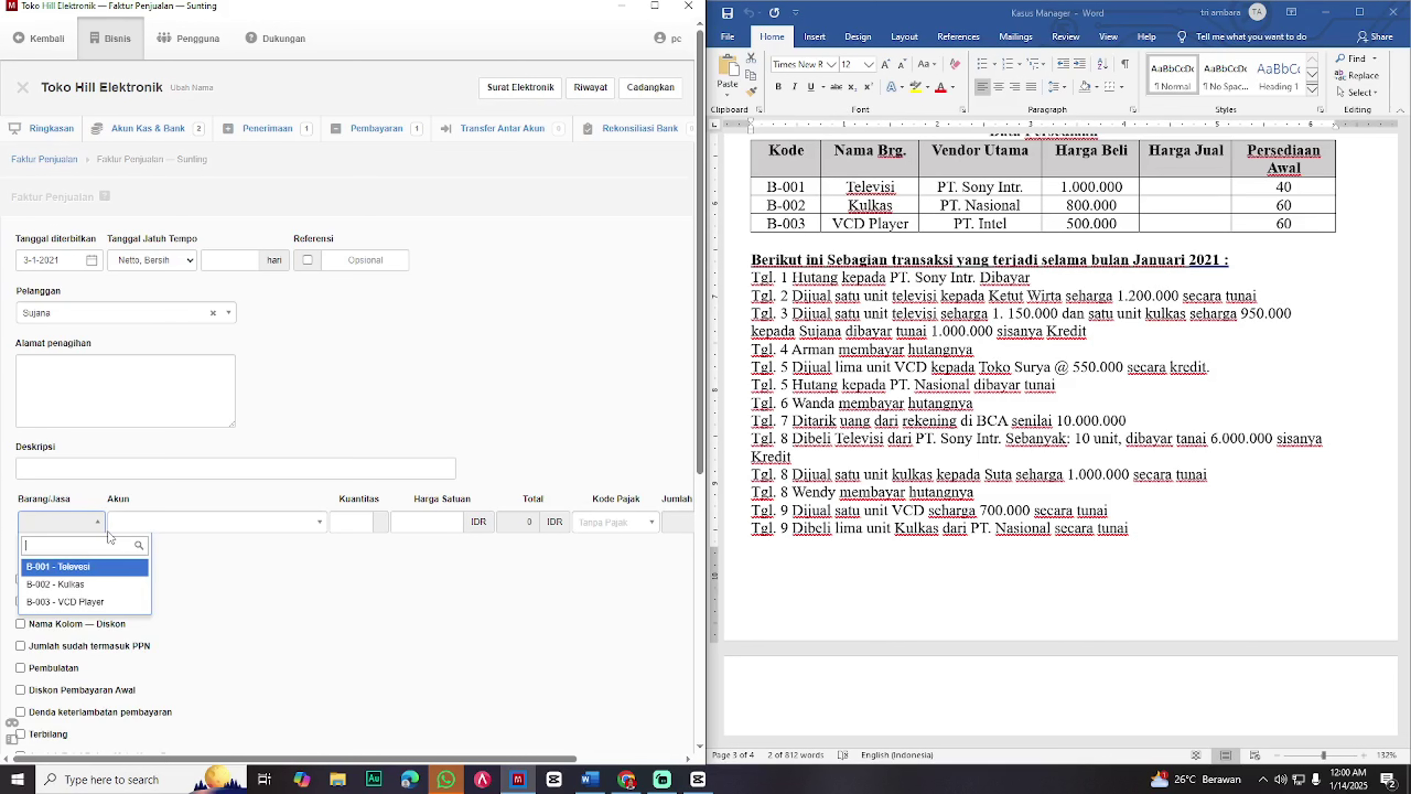
left_click(103, 567)
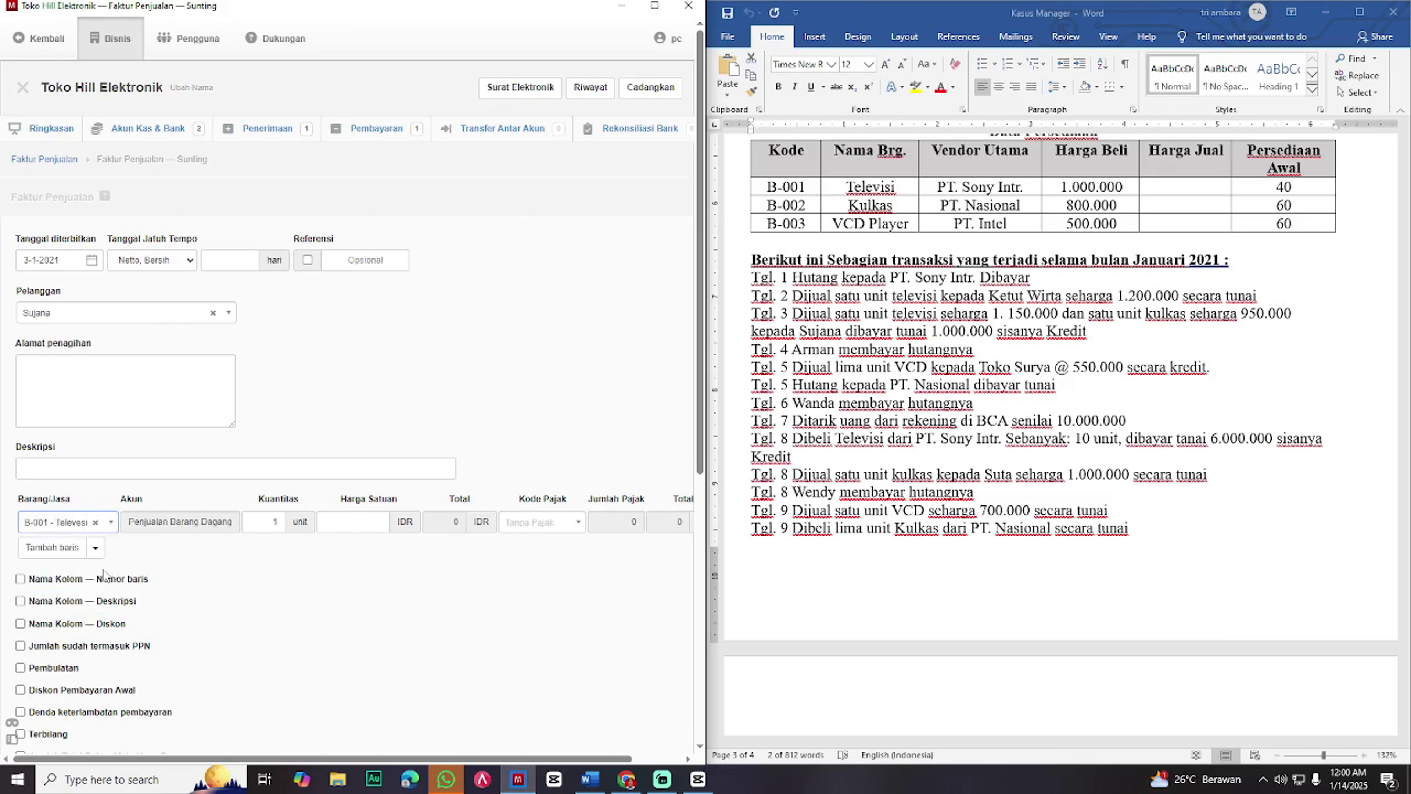
left_click(89, 550)
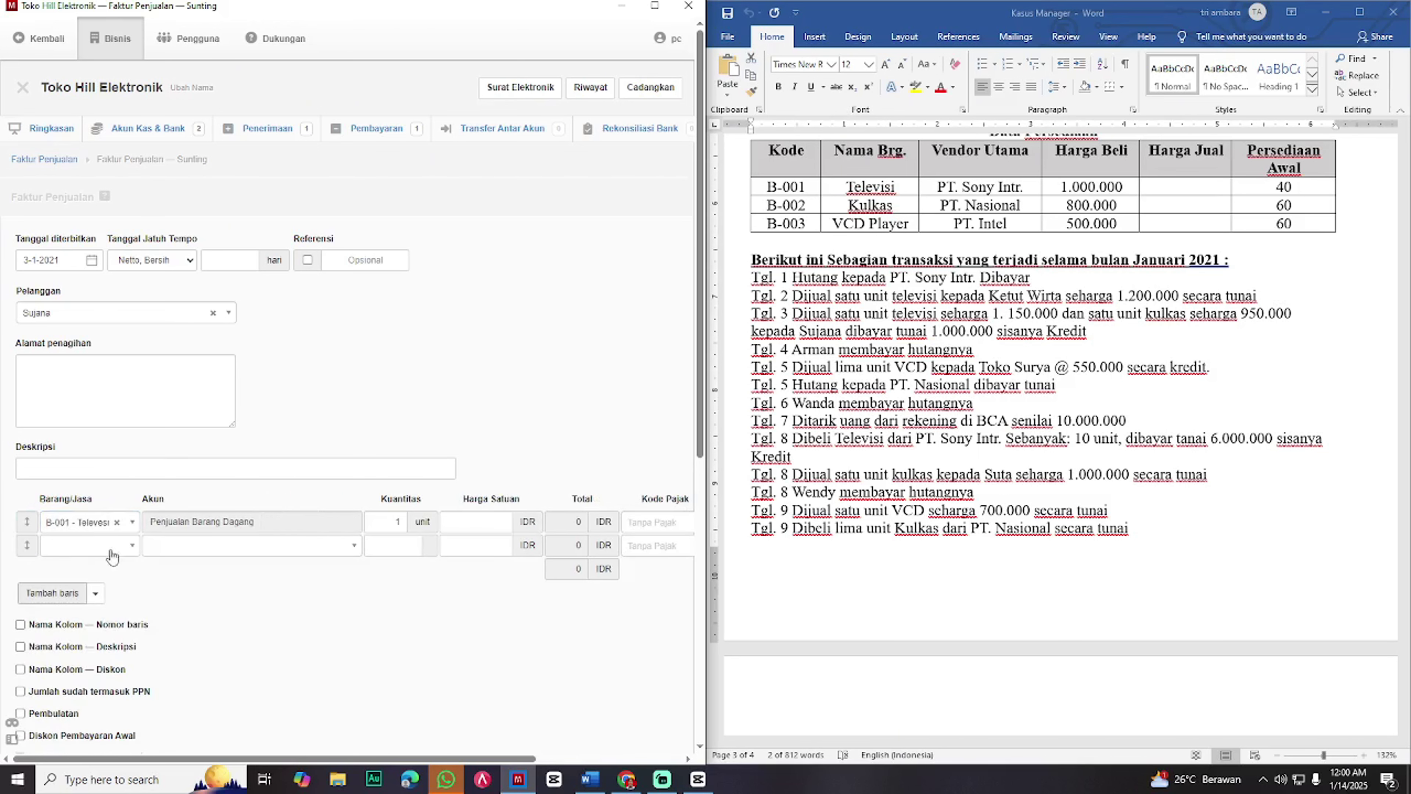
left_click(124, 547)
left_click(119, 607)
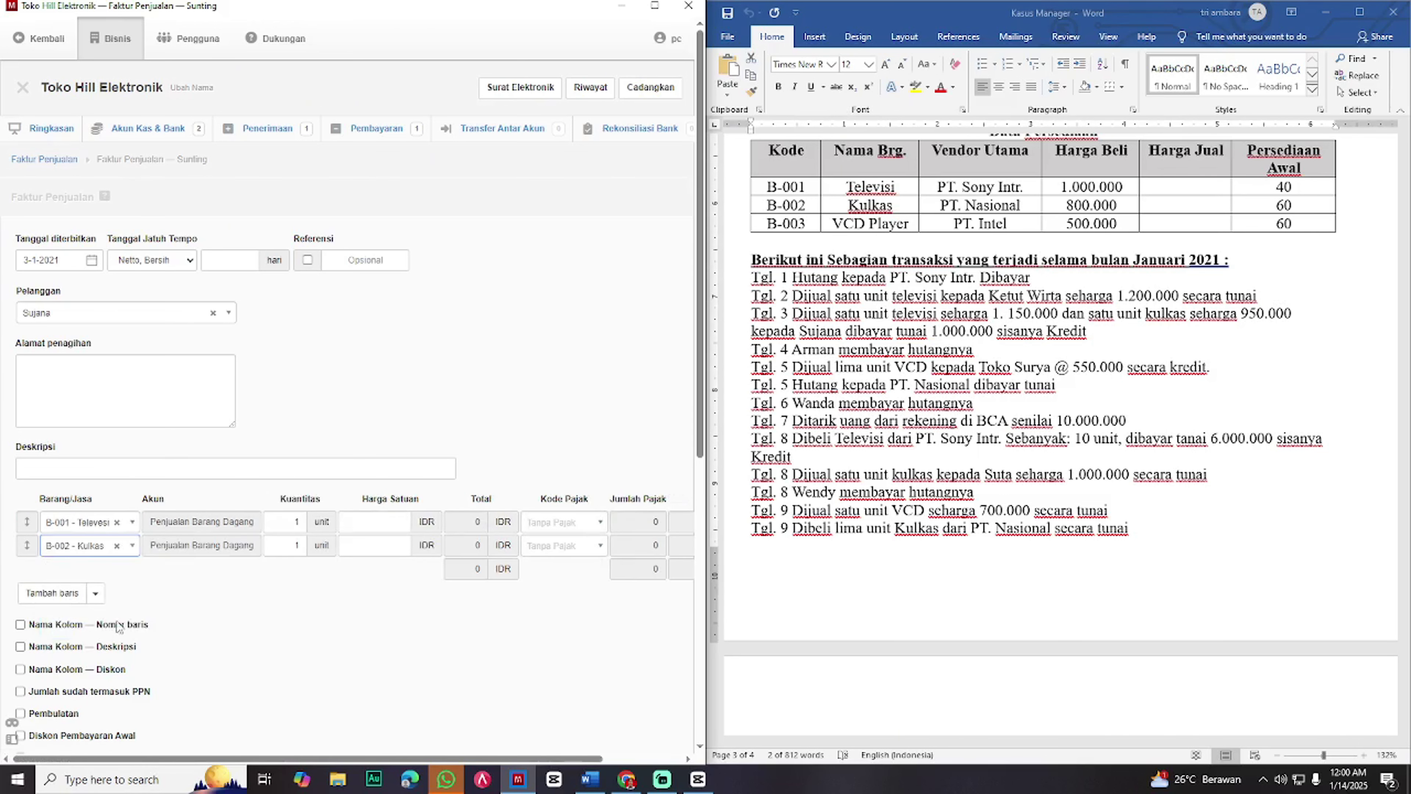
- Set the unit prices to 1150000 IDR for B-001 and 950000 IDR for B-002, and create the invoice
scroll(127, 650, "down", 3)
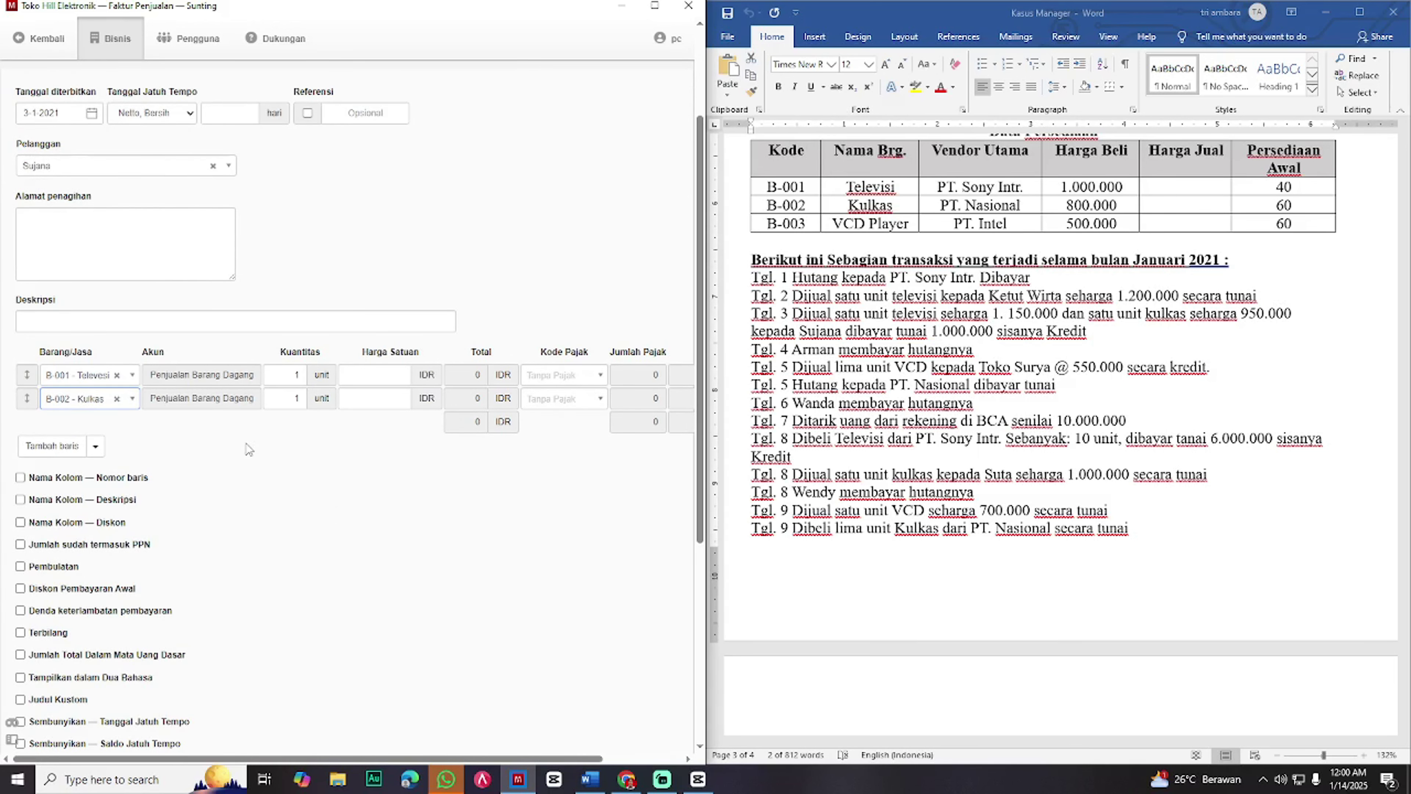
left_click(359, 381)
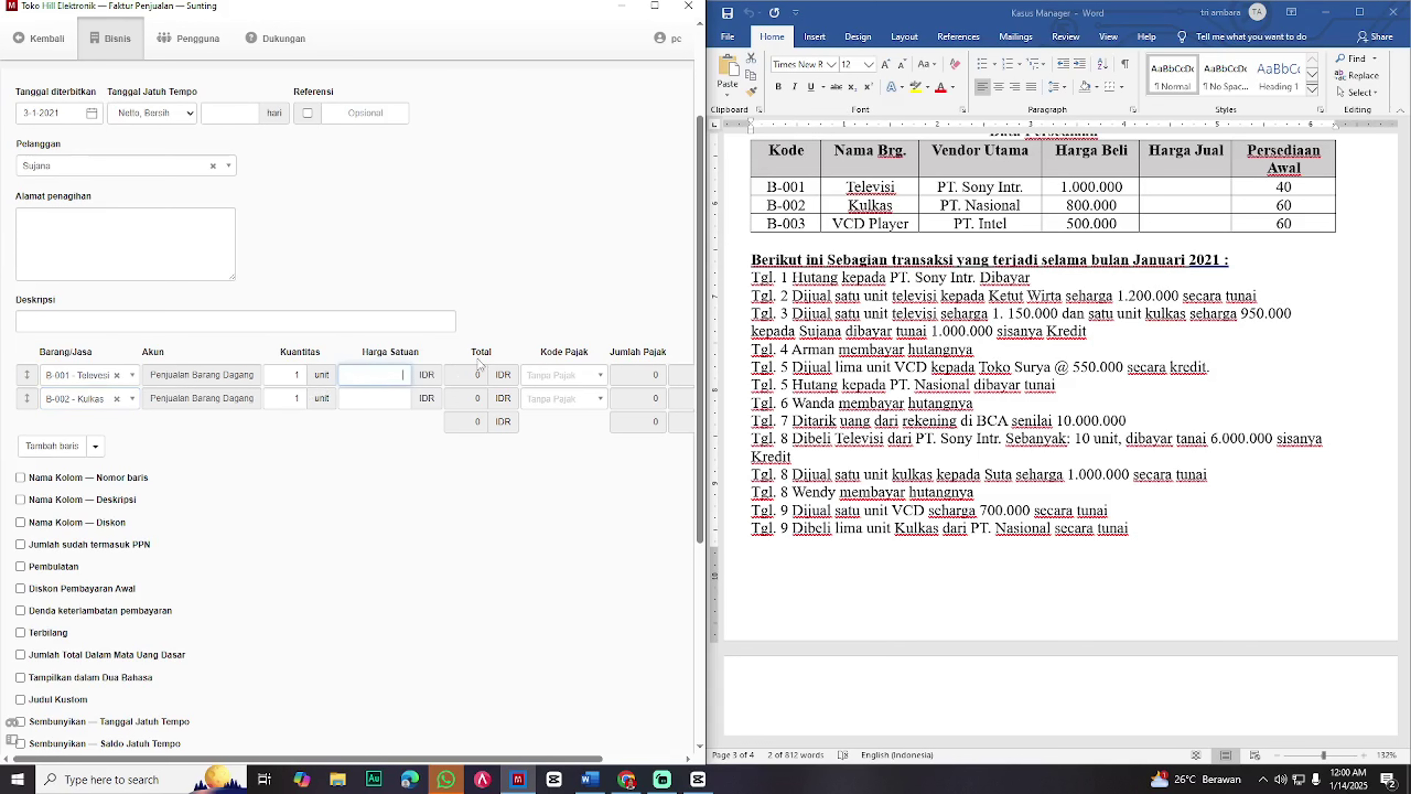
type("1150000")
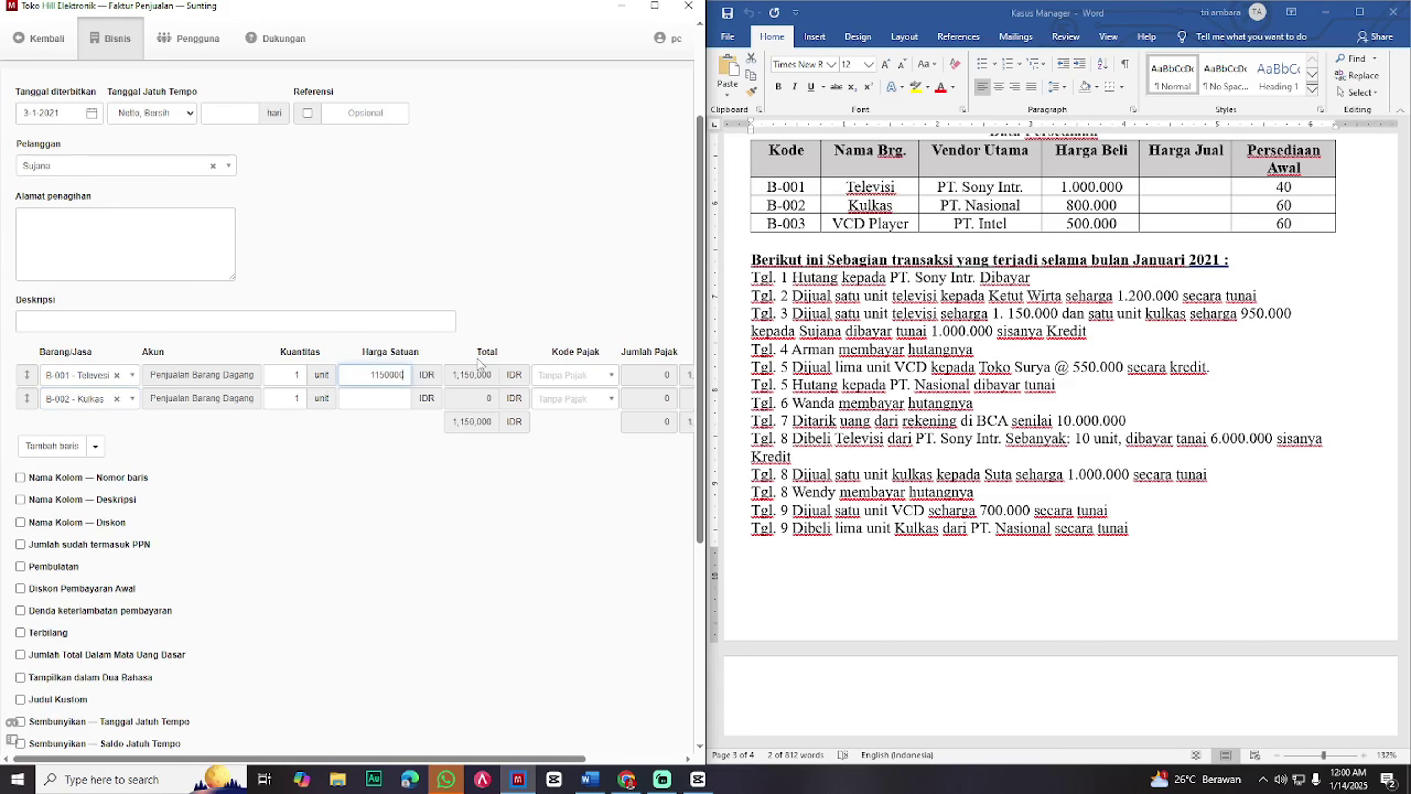
left_click(385, 408)
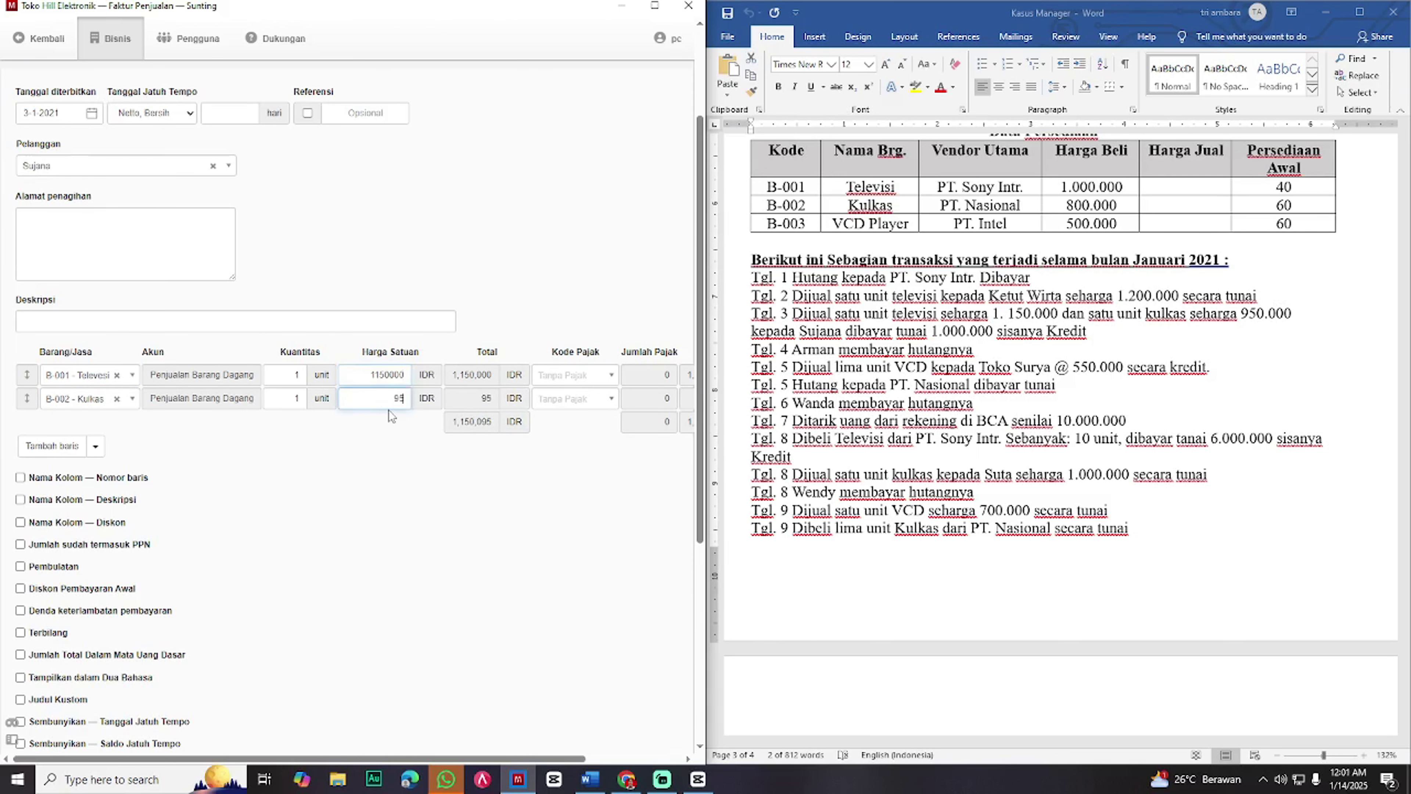
type("950000")
scroll(442, 528, "down", 5)
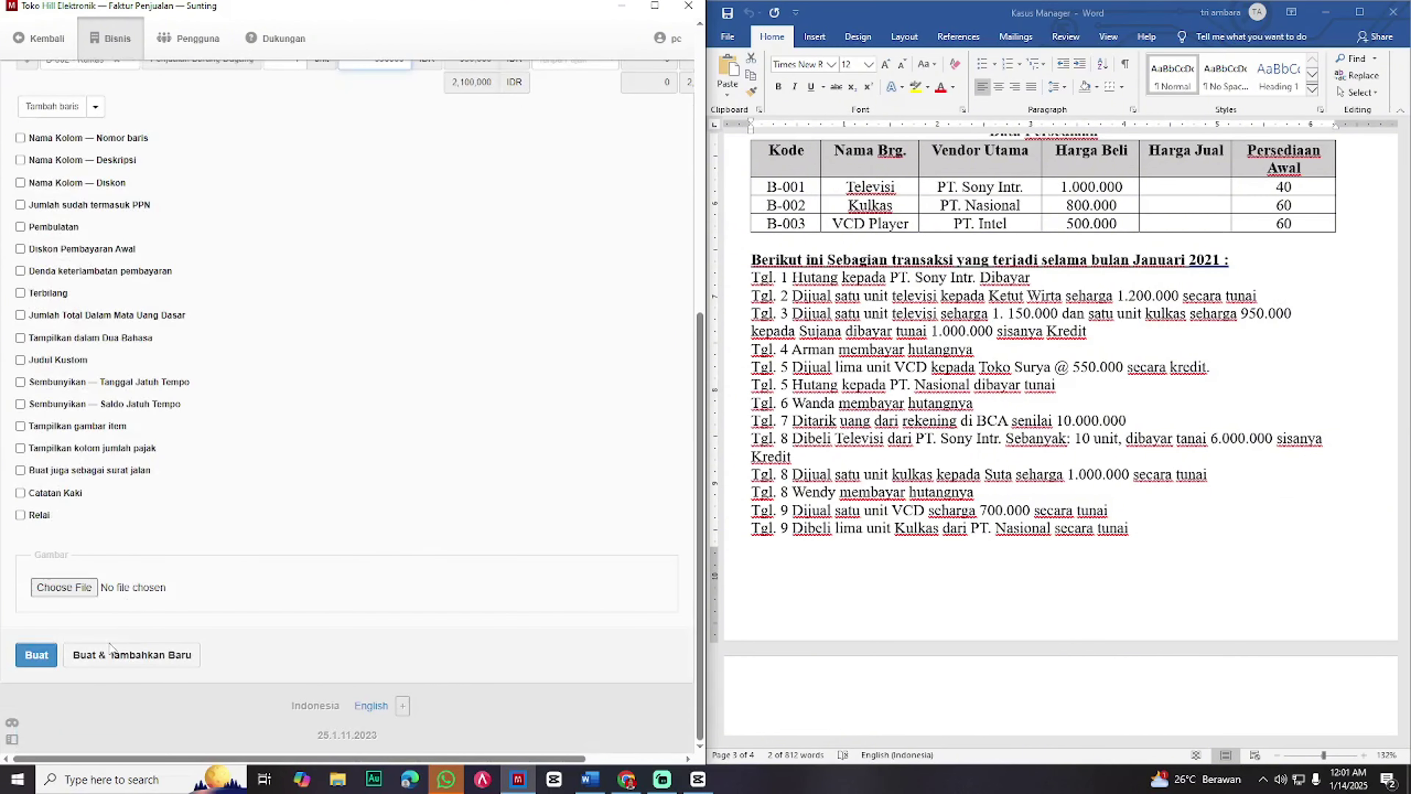
scroll(113, 609, "up", 1)
scroll(58, 669, "down", 1)
left_click(47, 667)
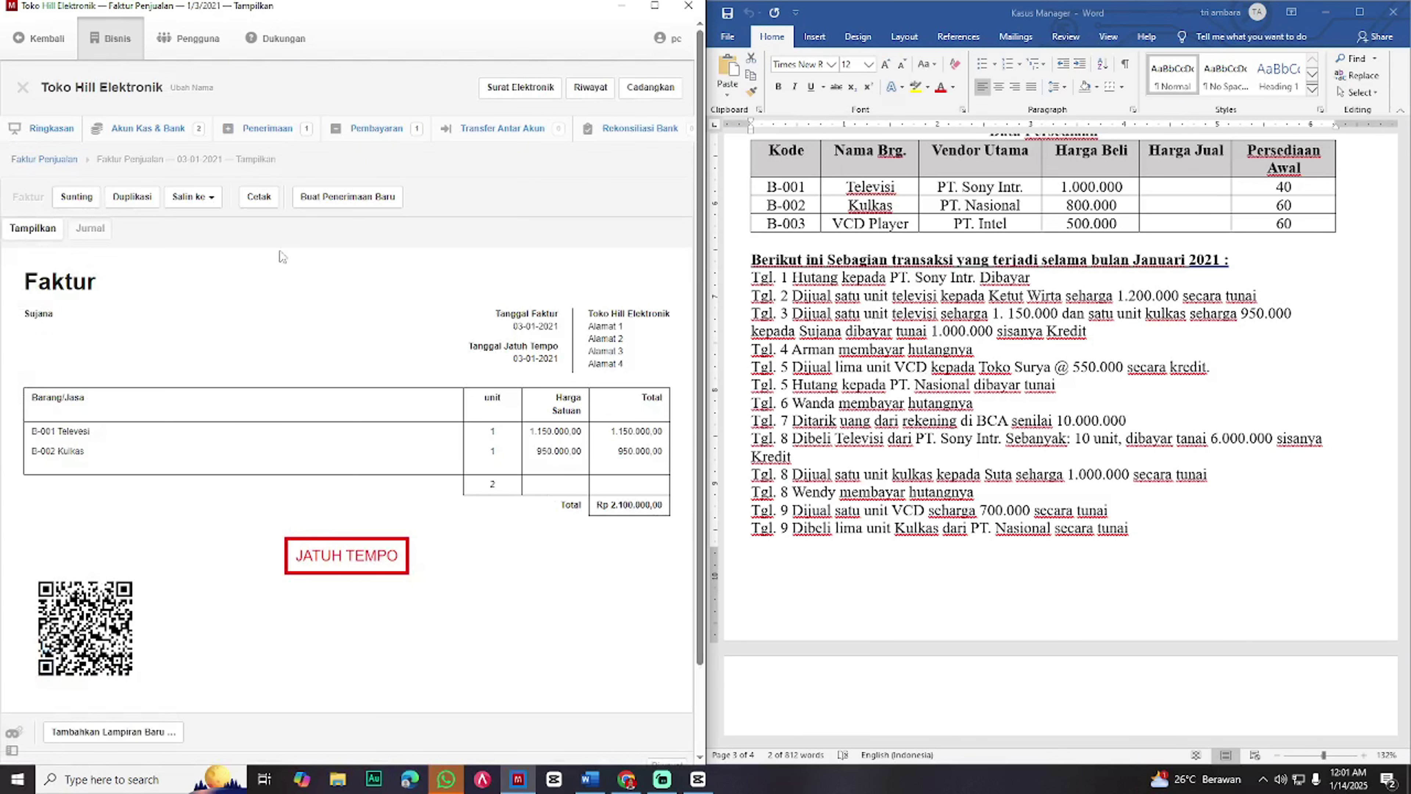
- Start a new receipt from the Tgl. 3 sales invoice and date it 3-1-2021
left_click(347, 198)
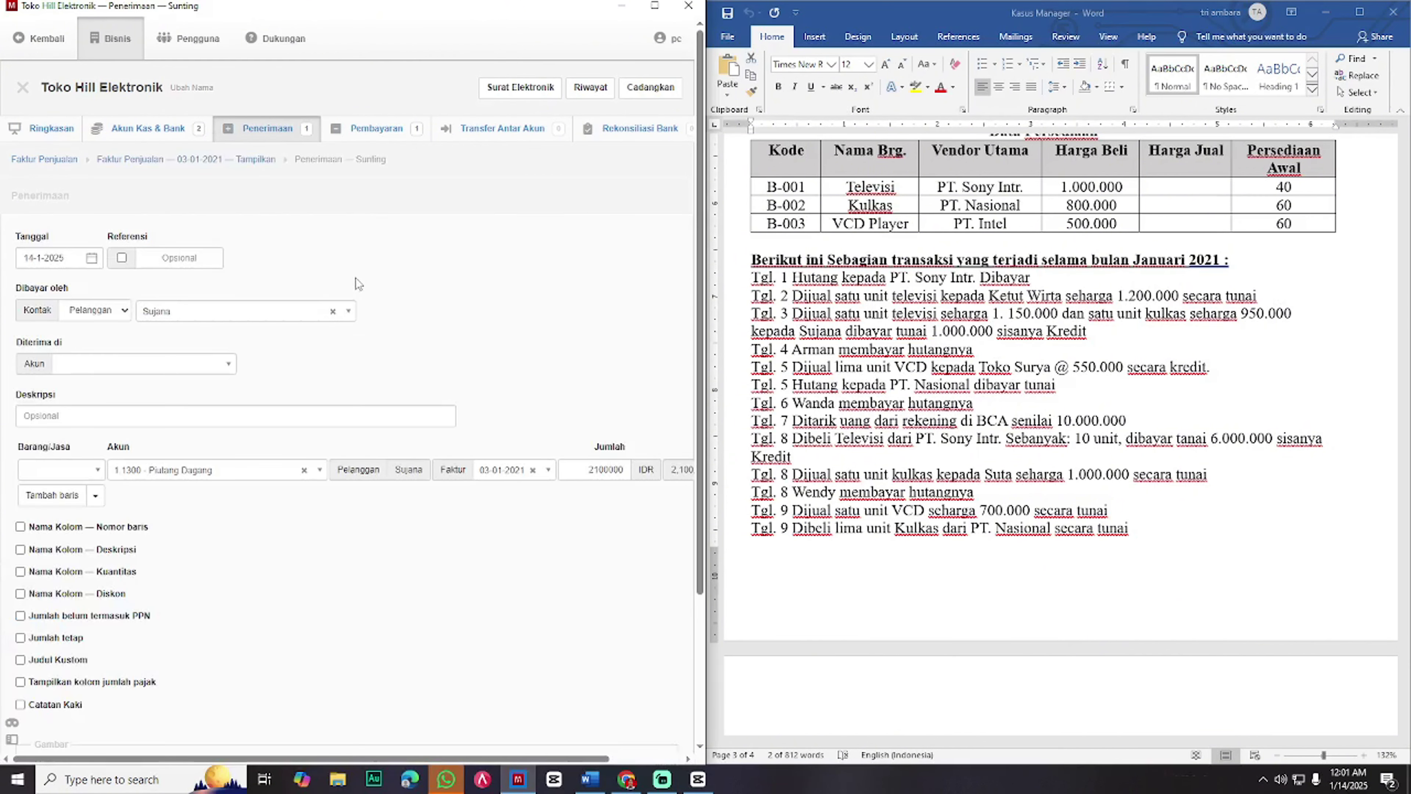
left_click(53, 257)
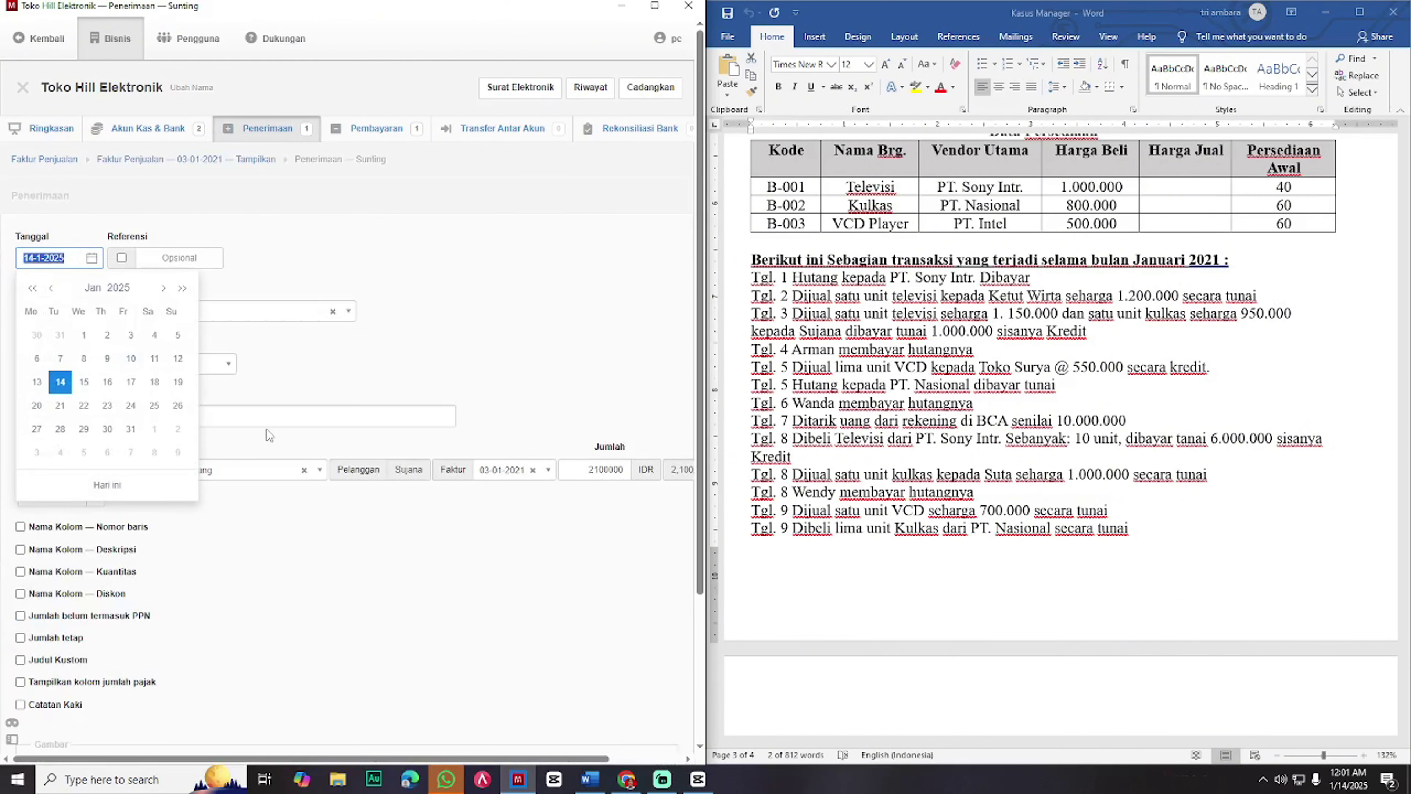
type("1")
type("3-1")
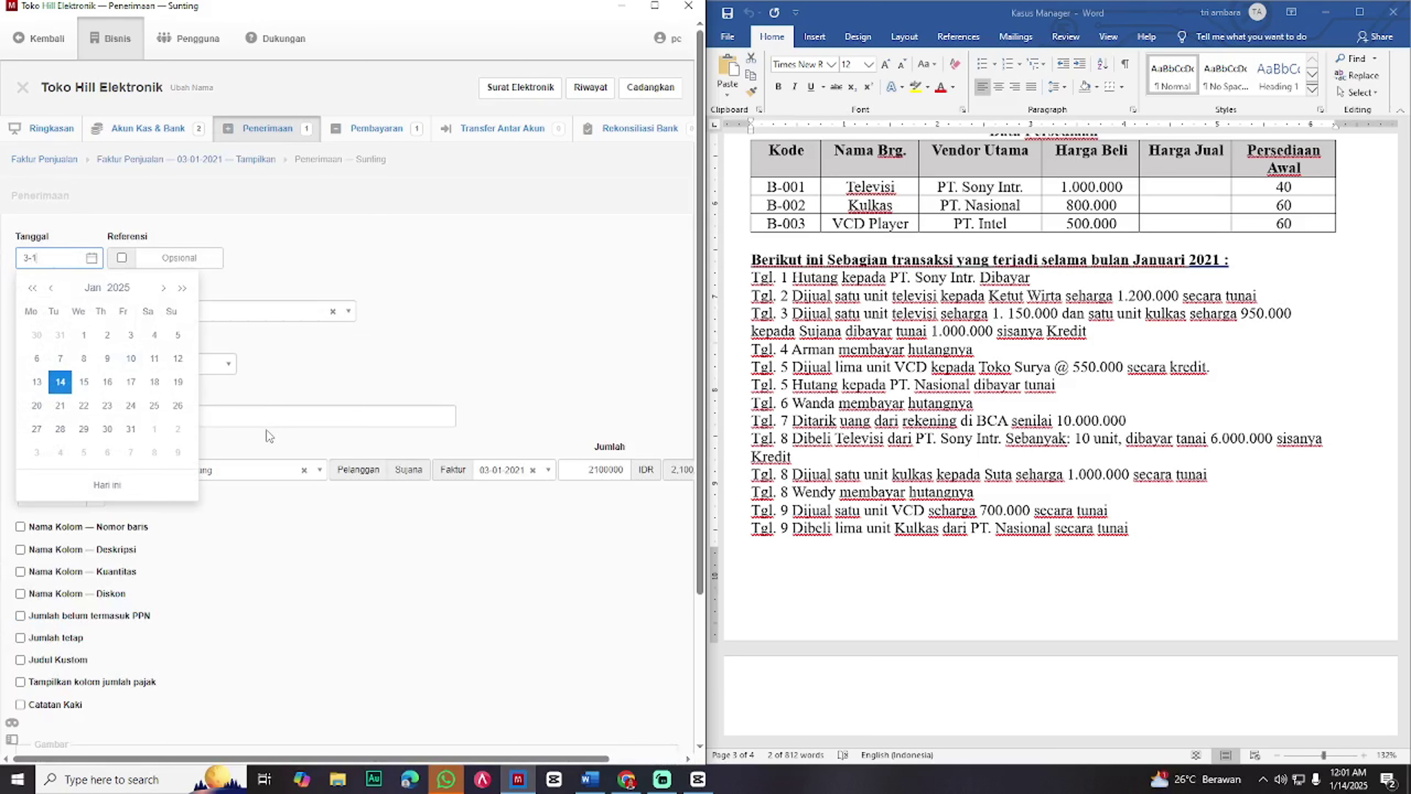
type("-2021")
left_click(483, 269)
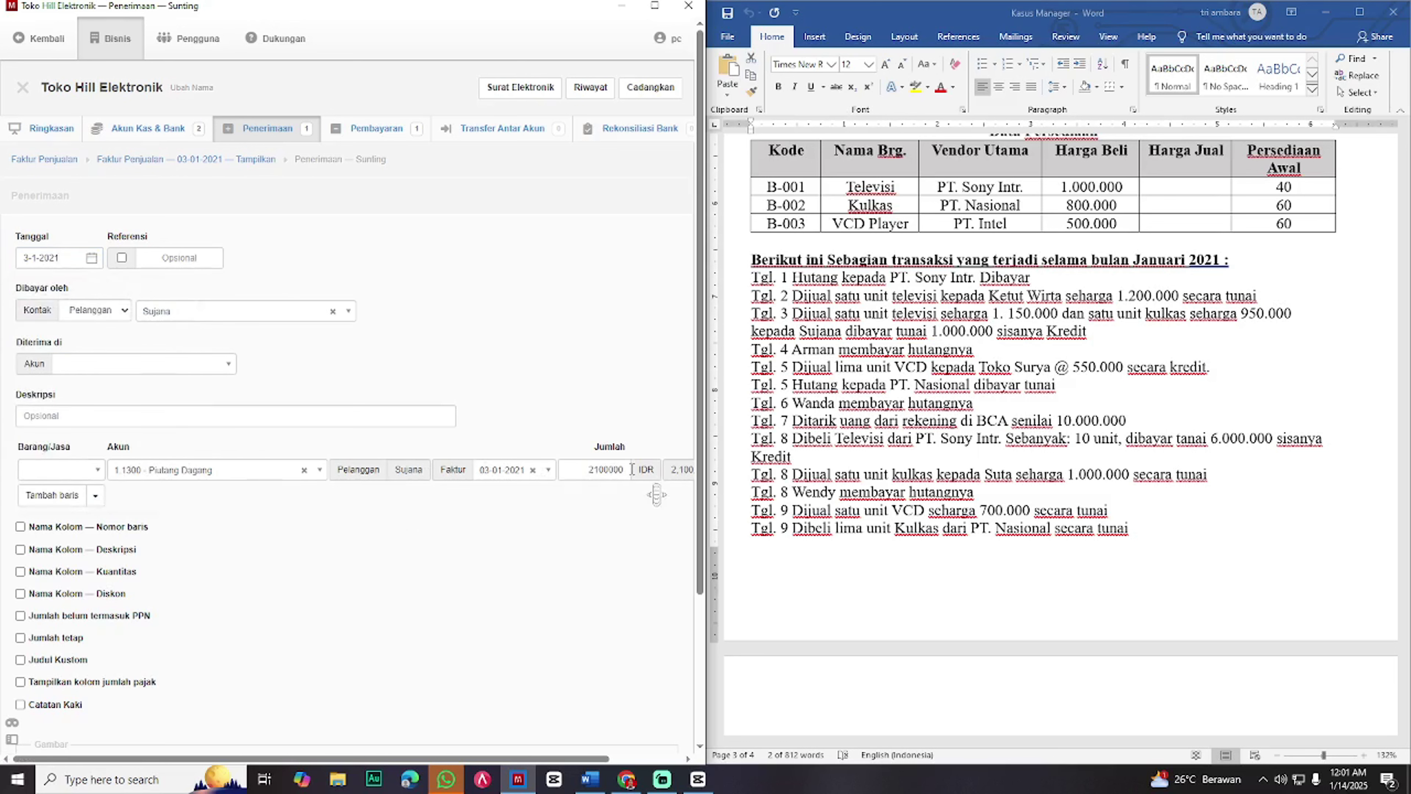
- Set the receipt's amount to 1000000 IDR and the receiving account to 1.1100 - Kas di Tangan, and create it
double_click(612, 469)
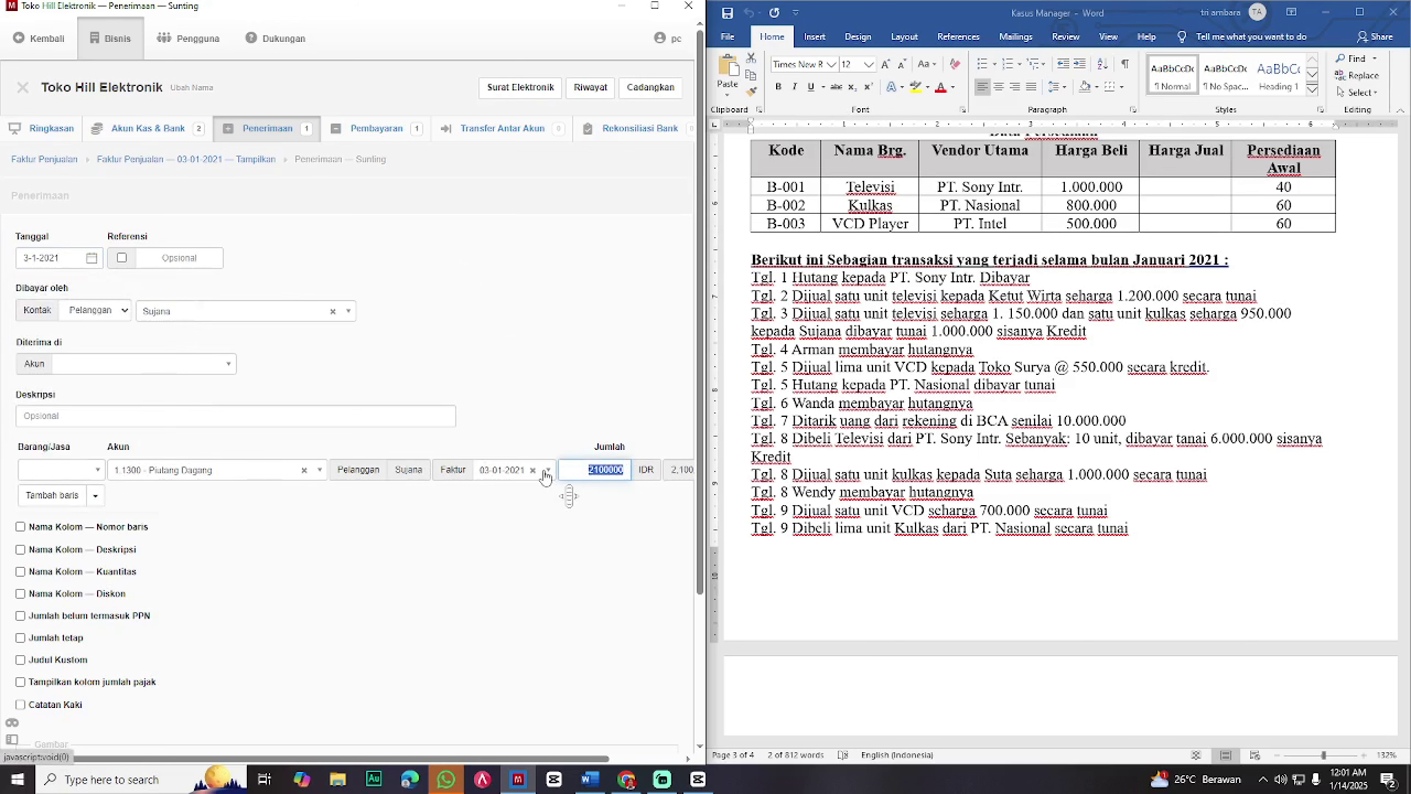
type("1000000")
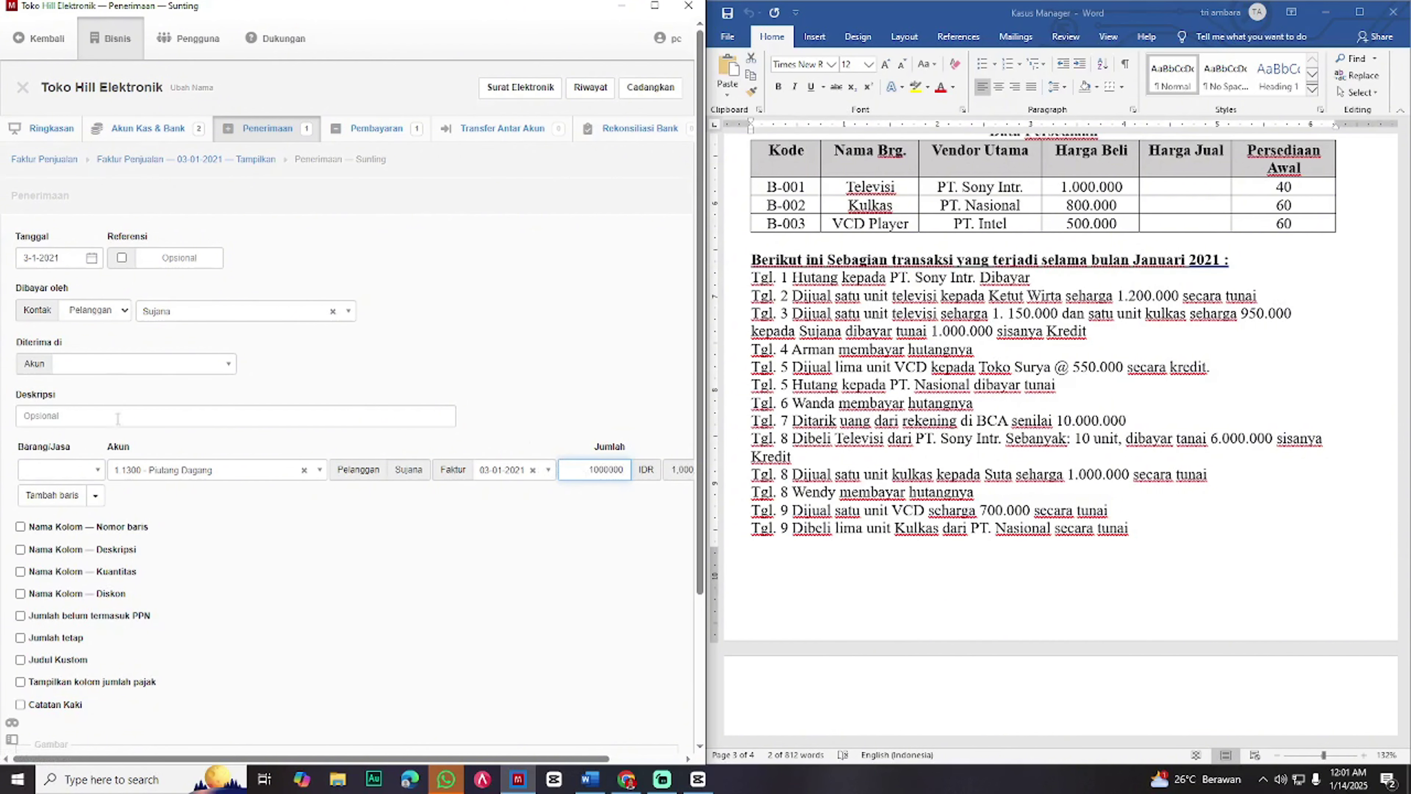
left_click(131, 367)
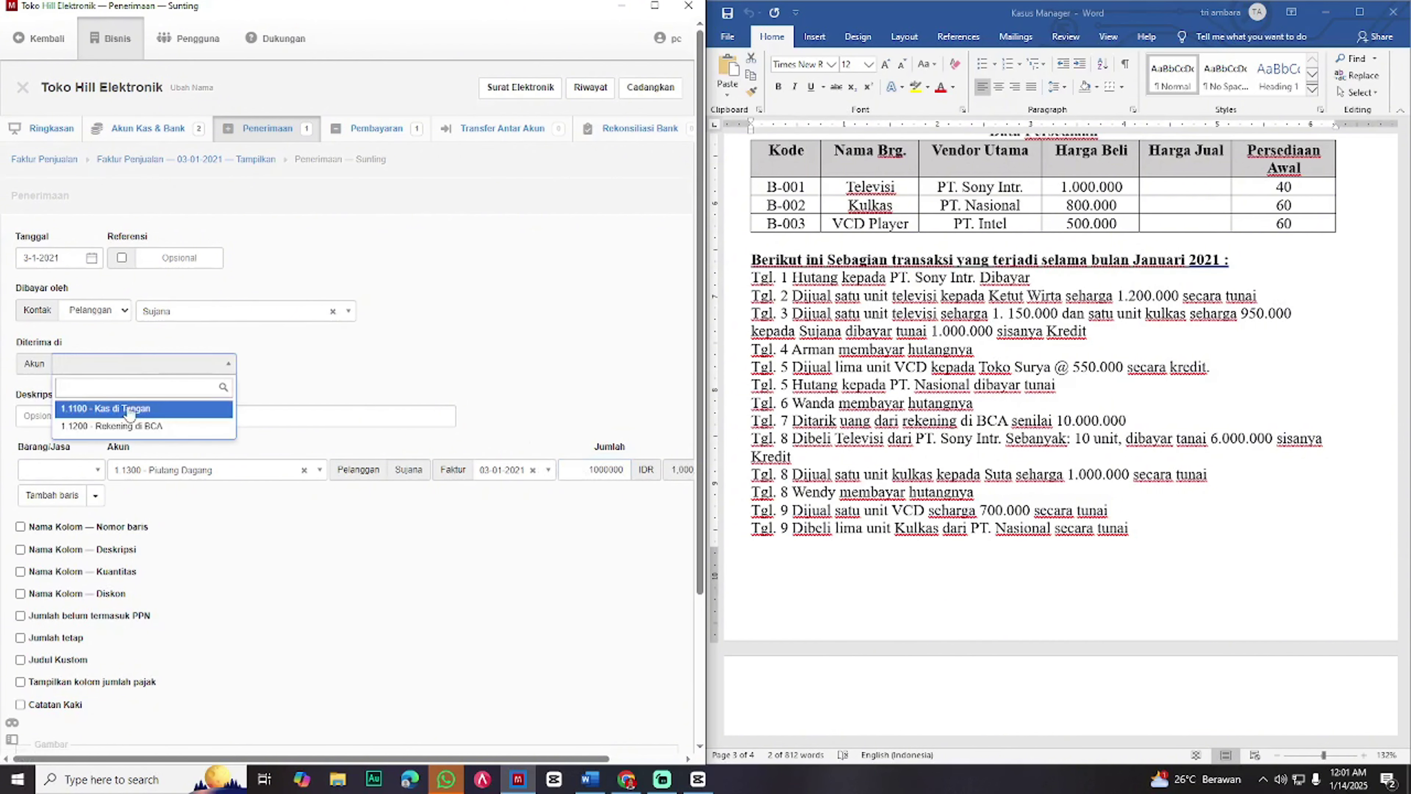
left_click(129, 410)
scroll(189, 531, "down", 4)
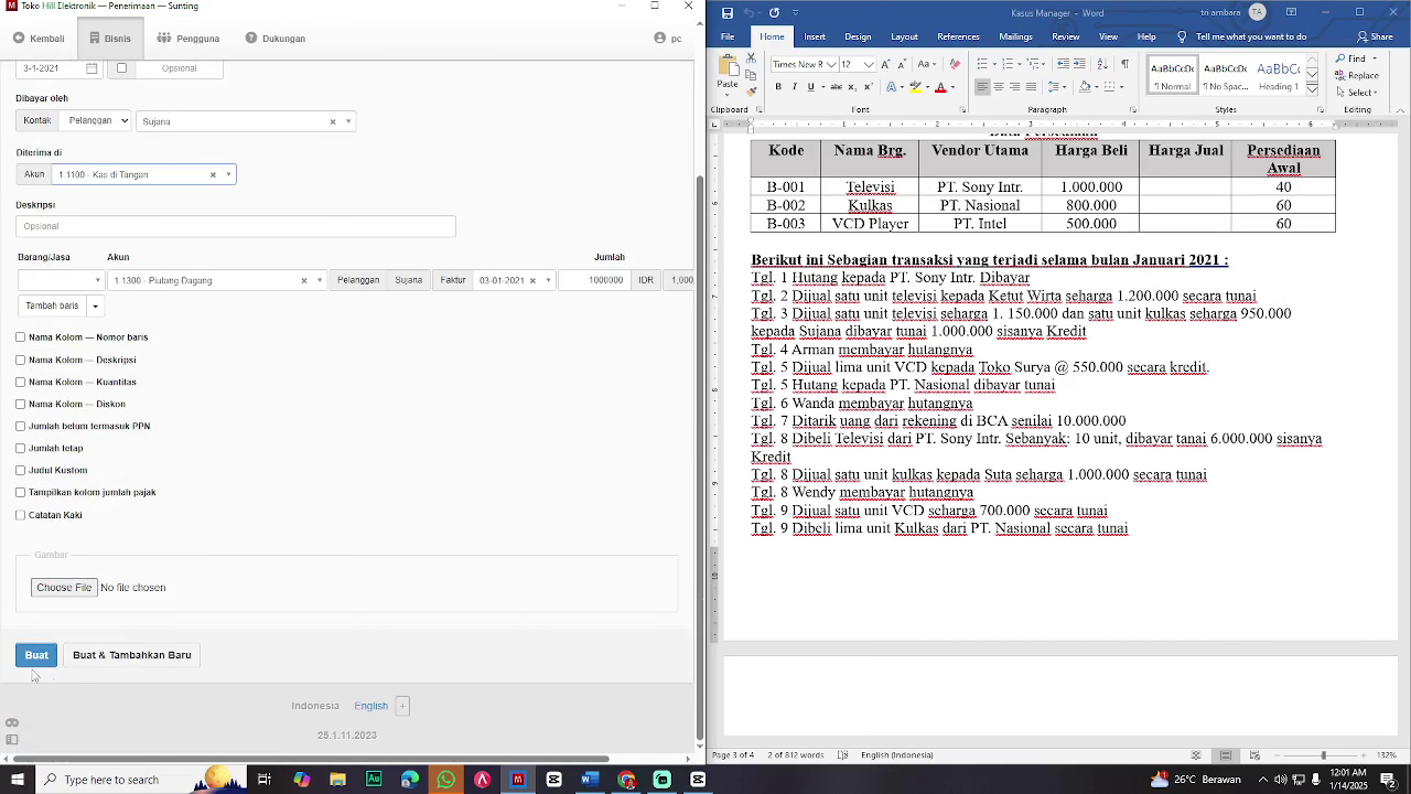
left_click(35, 655)
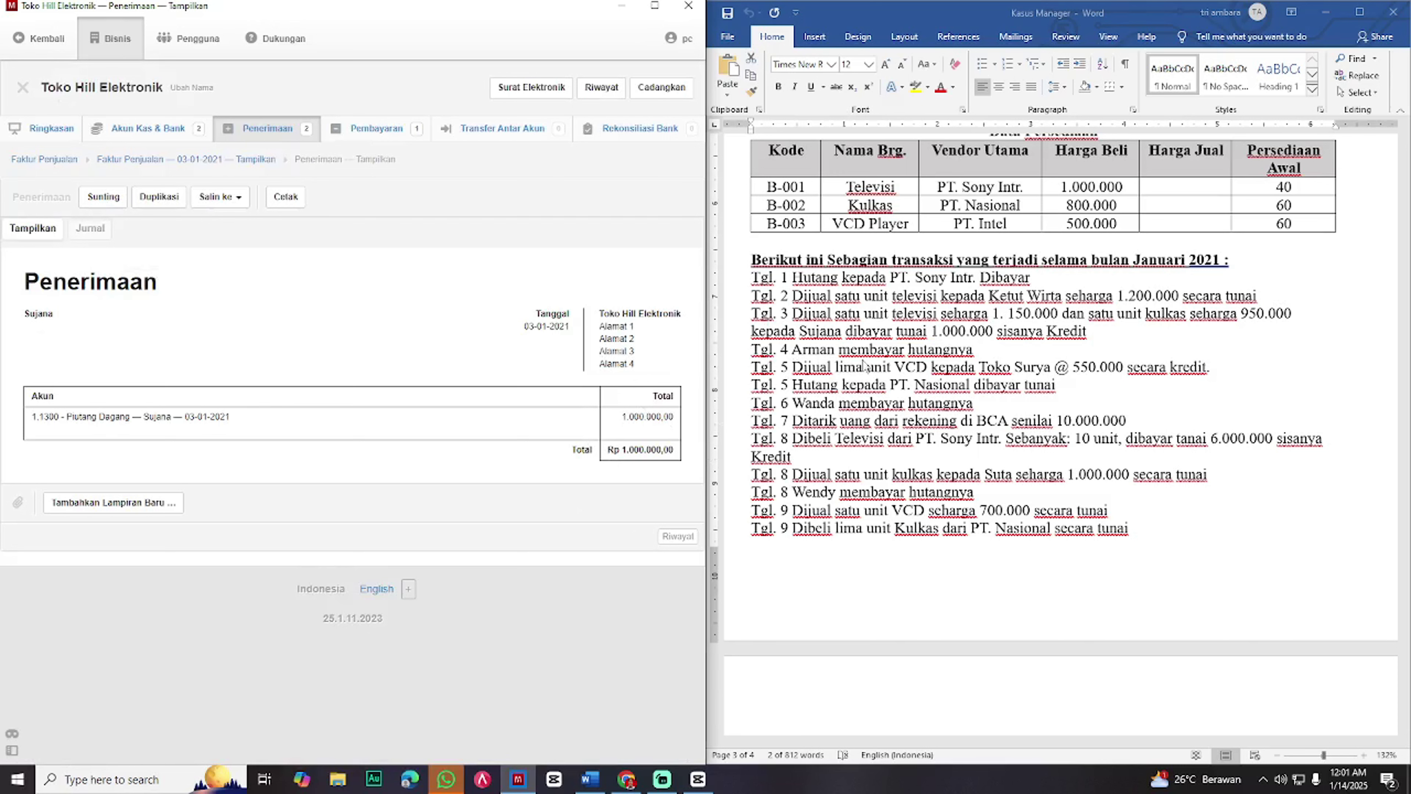
- Start a new receipt from the outstanding 31-12-2020 sales invoice of the Tgl. 4 customer and date it 4-1-2021
left_click(655, 6)
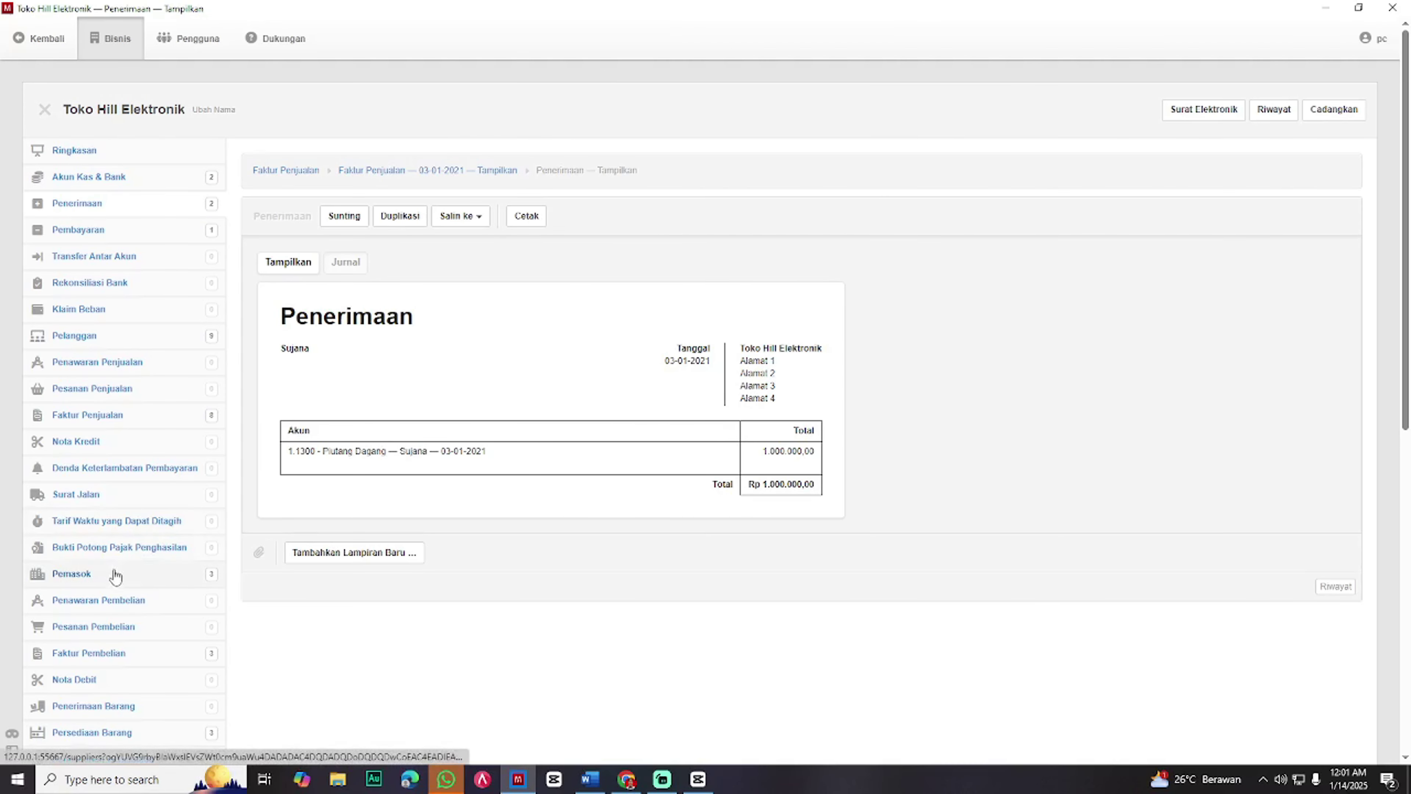
left_click(145, 417)
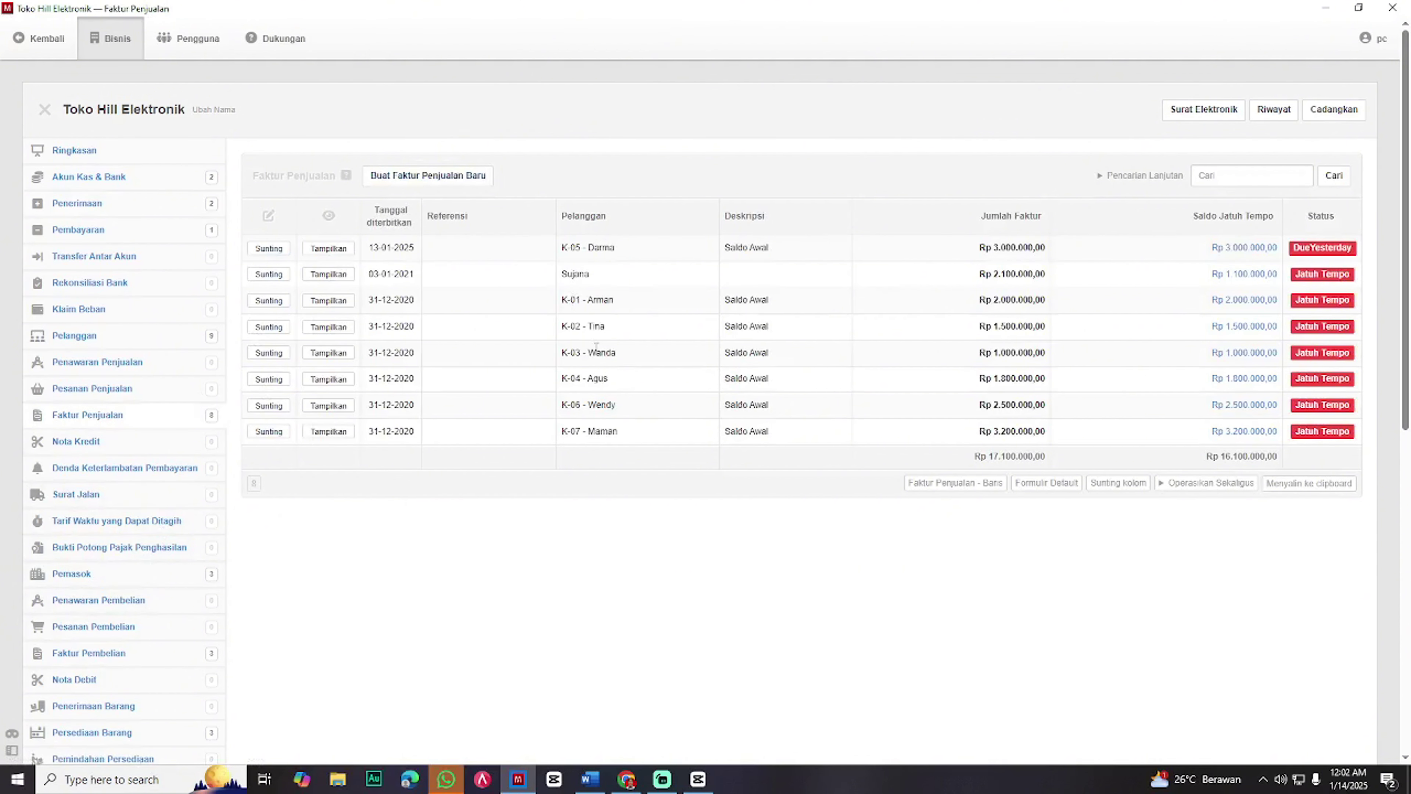
left_click(1255, 306)
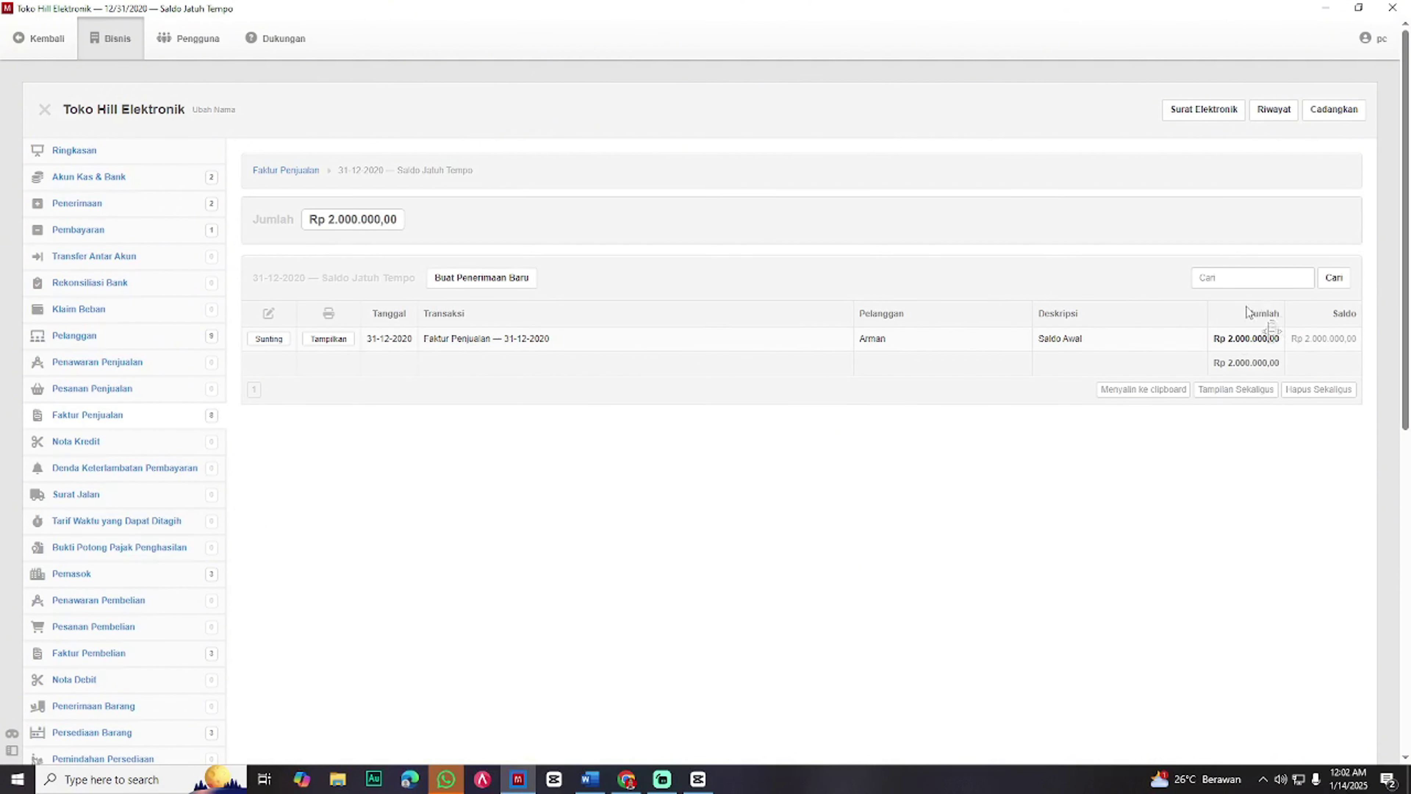
left_click(504, 285)
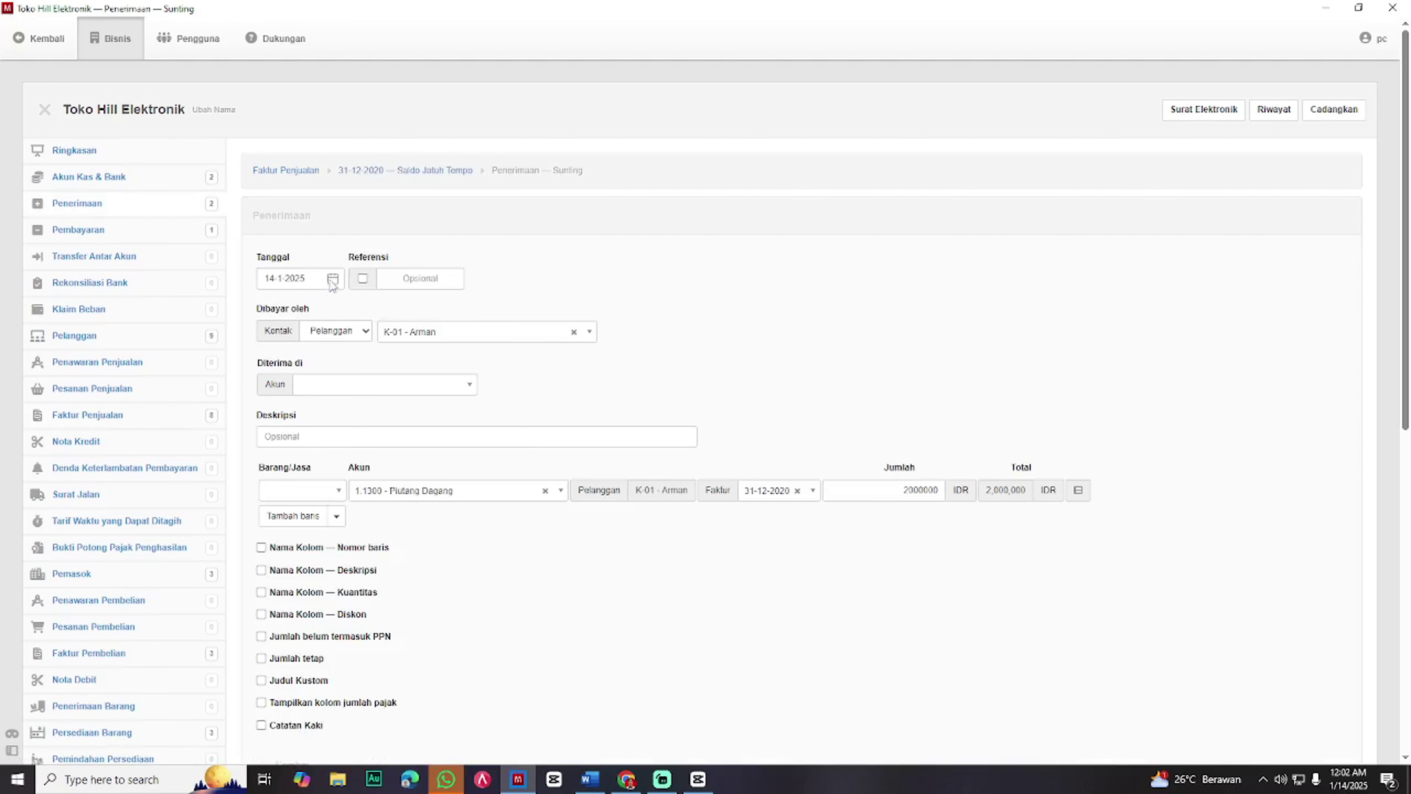
key("super+Left")
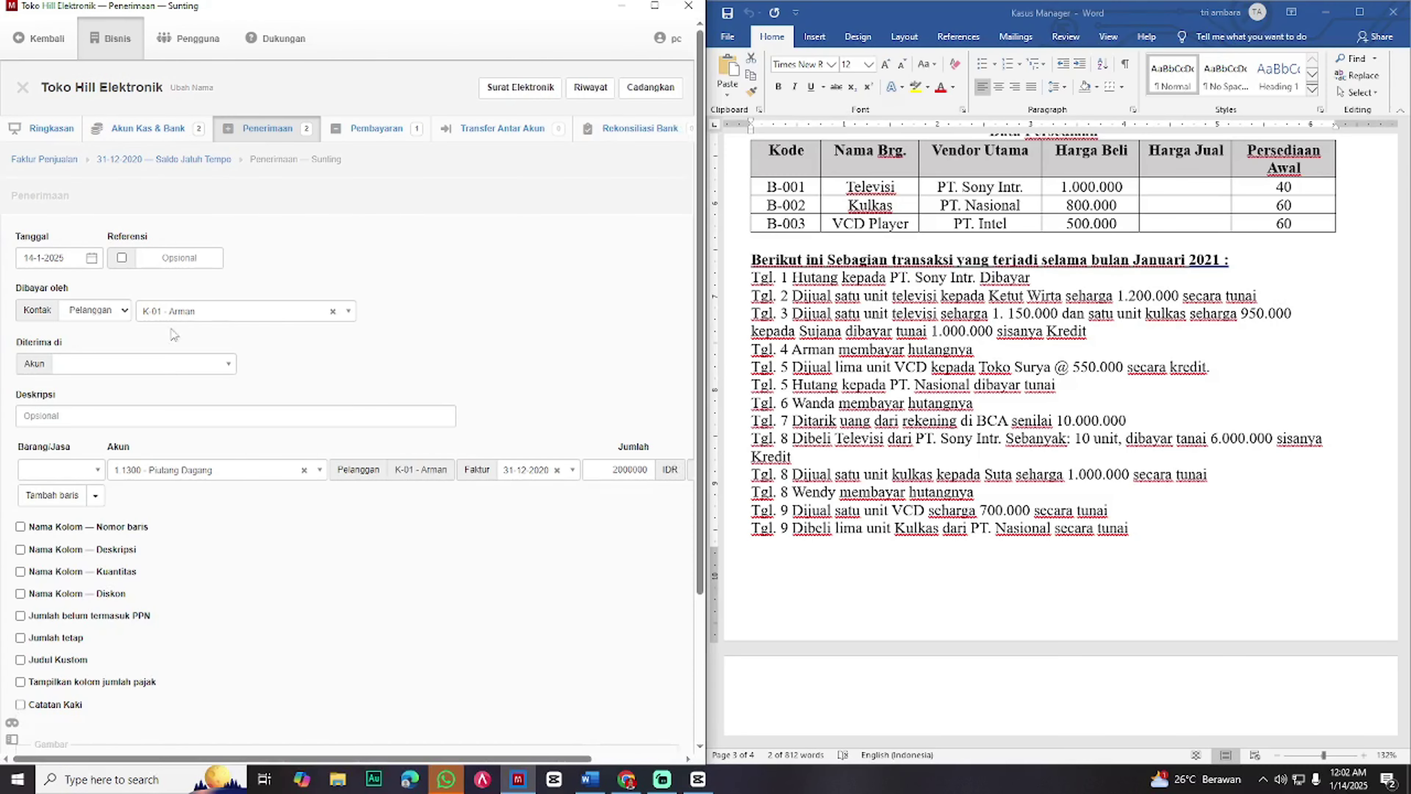
left_click(67, 257)
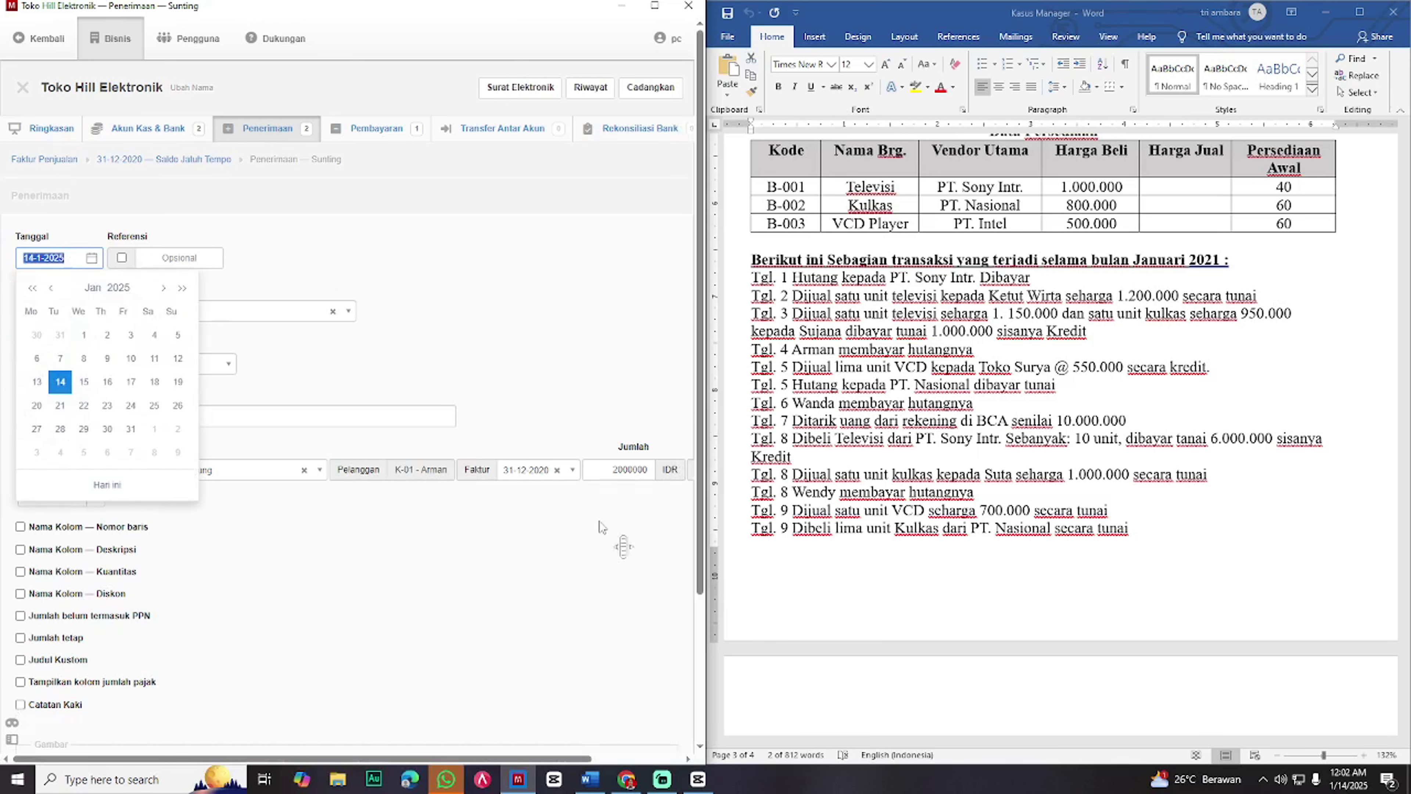
type("4")
left_click(581, 301)
- Set the receipt's receiving account to 1.1100 - Kas di Tangan and create the receipt
left_click(183, 368)
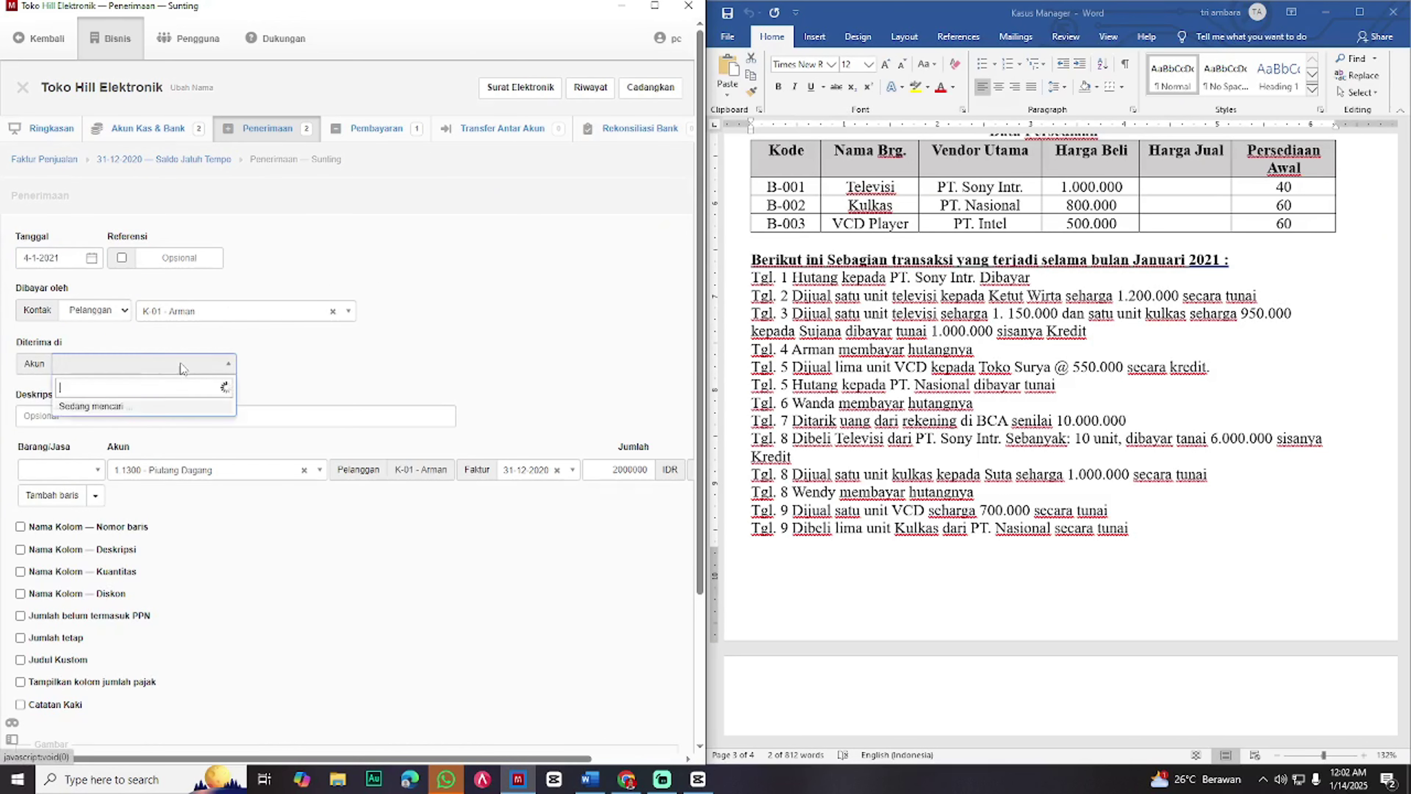
left_click(165, 408)
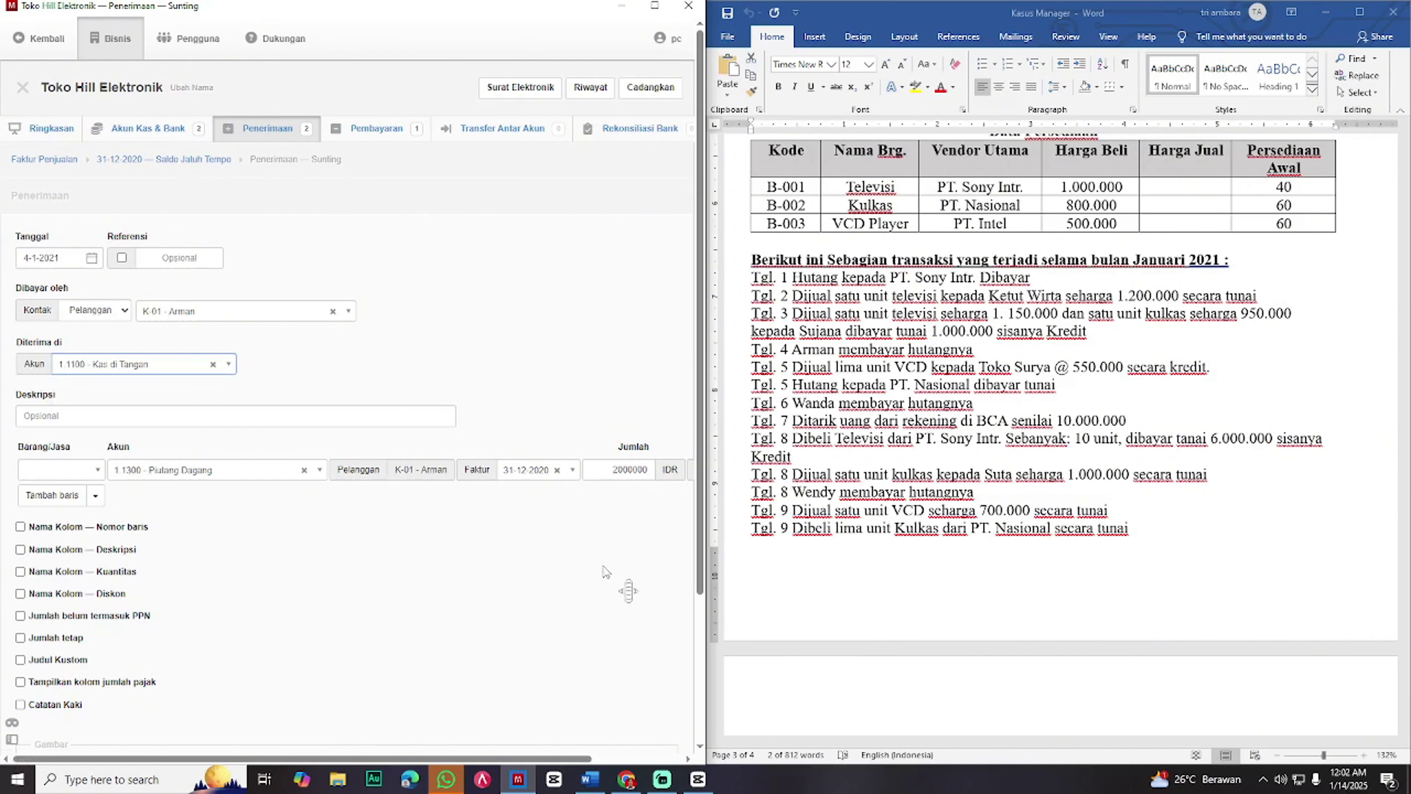
scroll(472, 611, "right", 3)
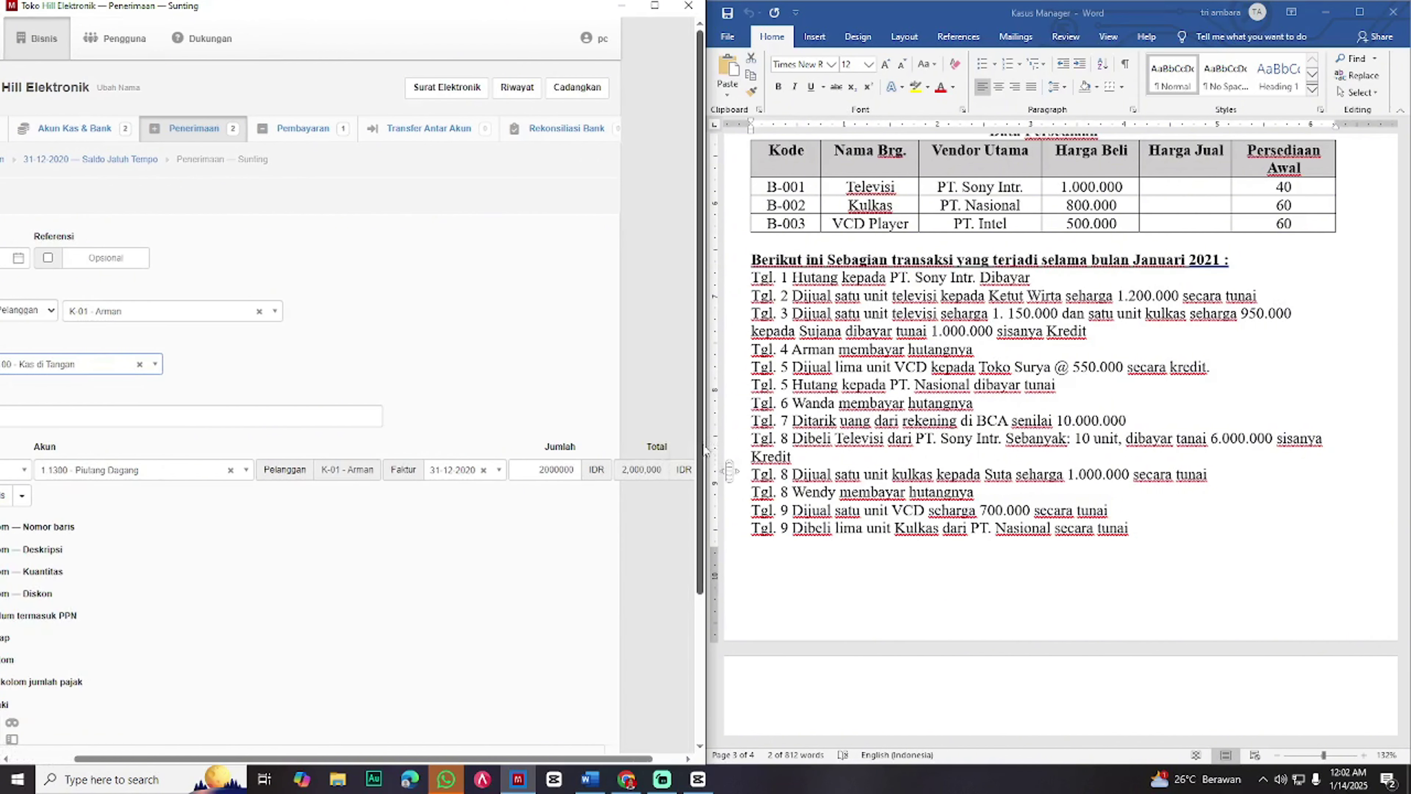
scroll(701, 457, "down", 1)
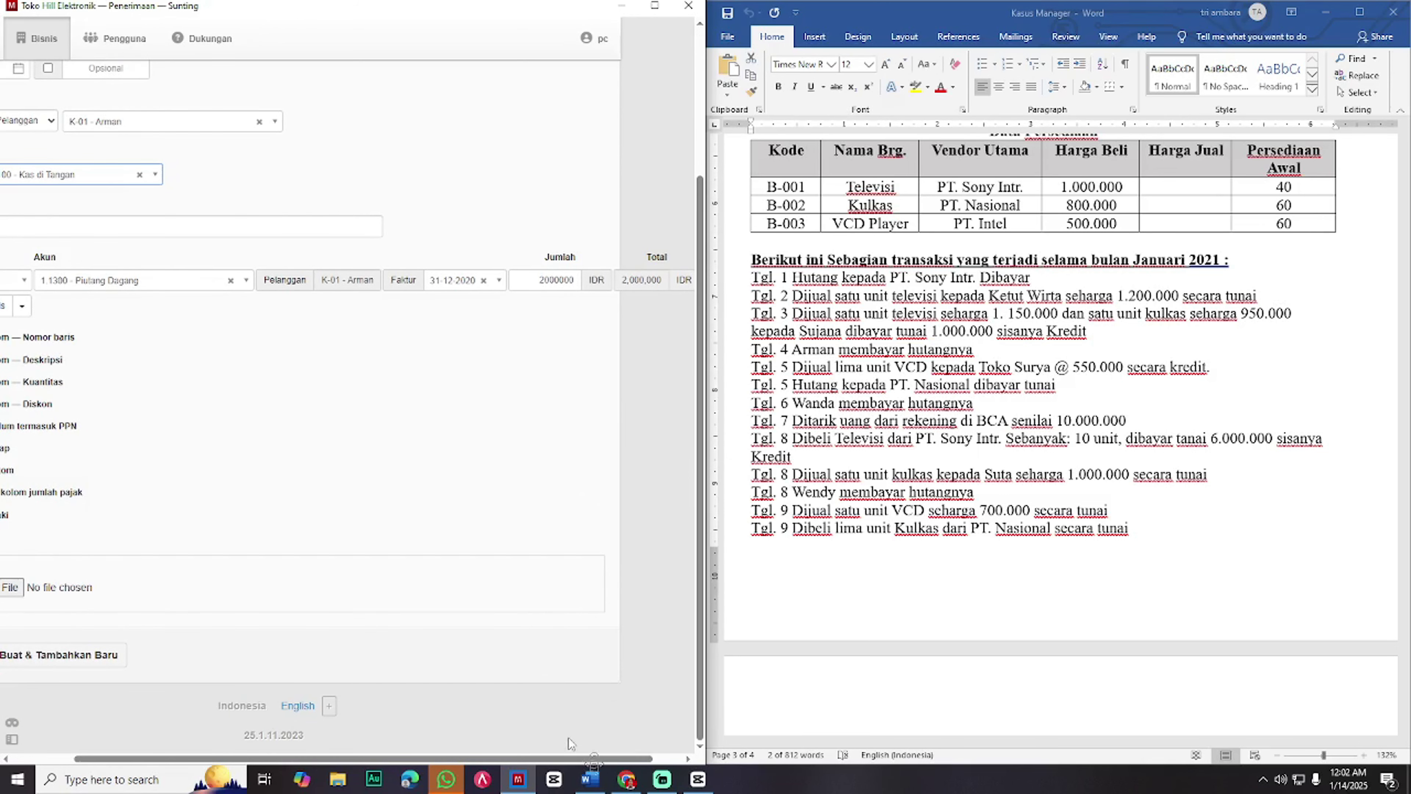
left_click_drag(560, 758, 396, 750)
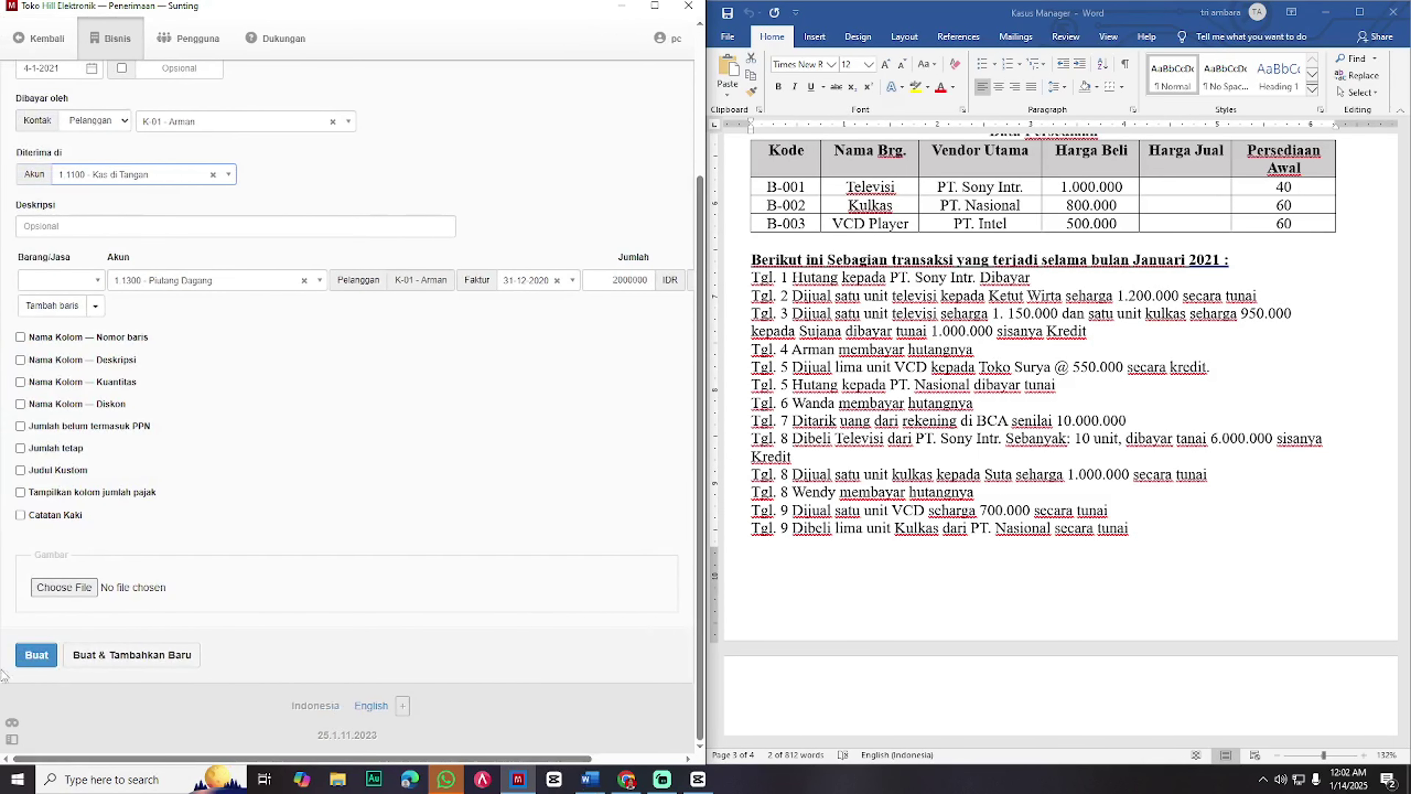
left_click(36, 654)
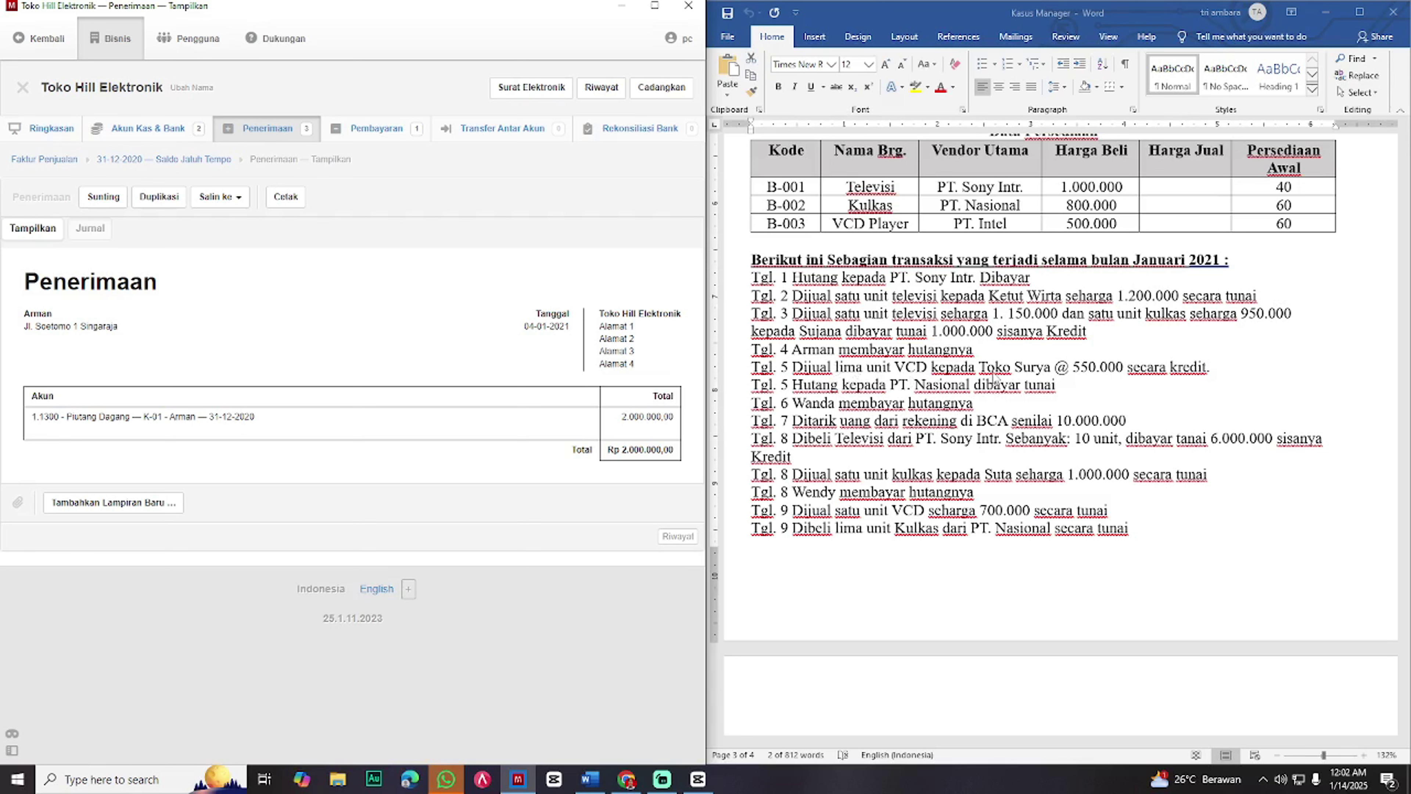
- Create a new customer named Toko Surya
left_click(655, 6)
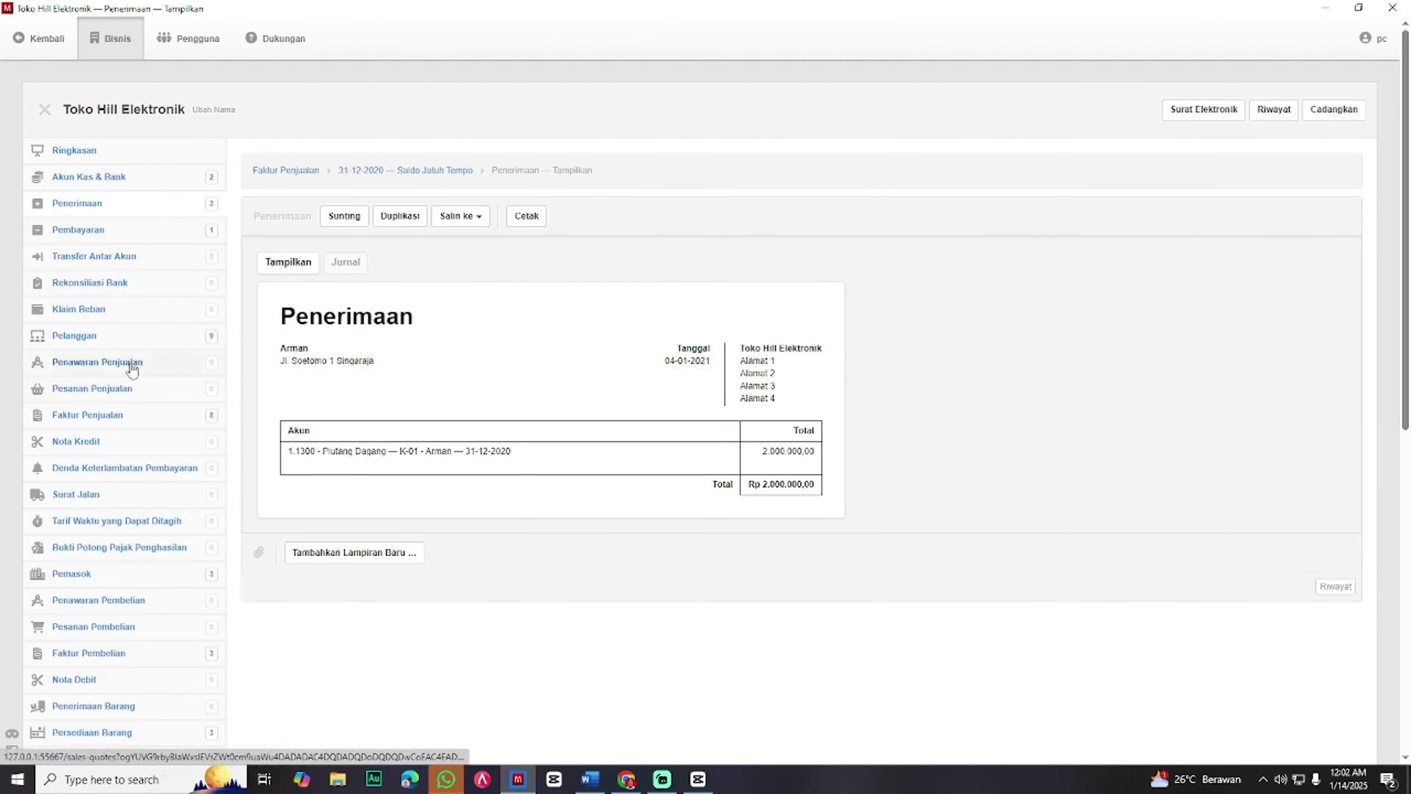
left_click(113, 336)
left_click(367, 178)
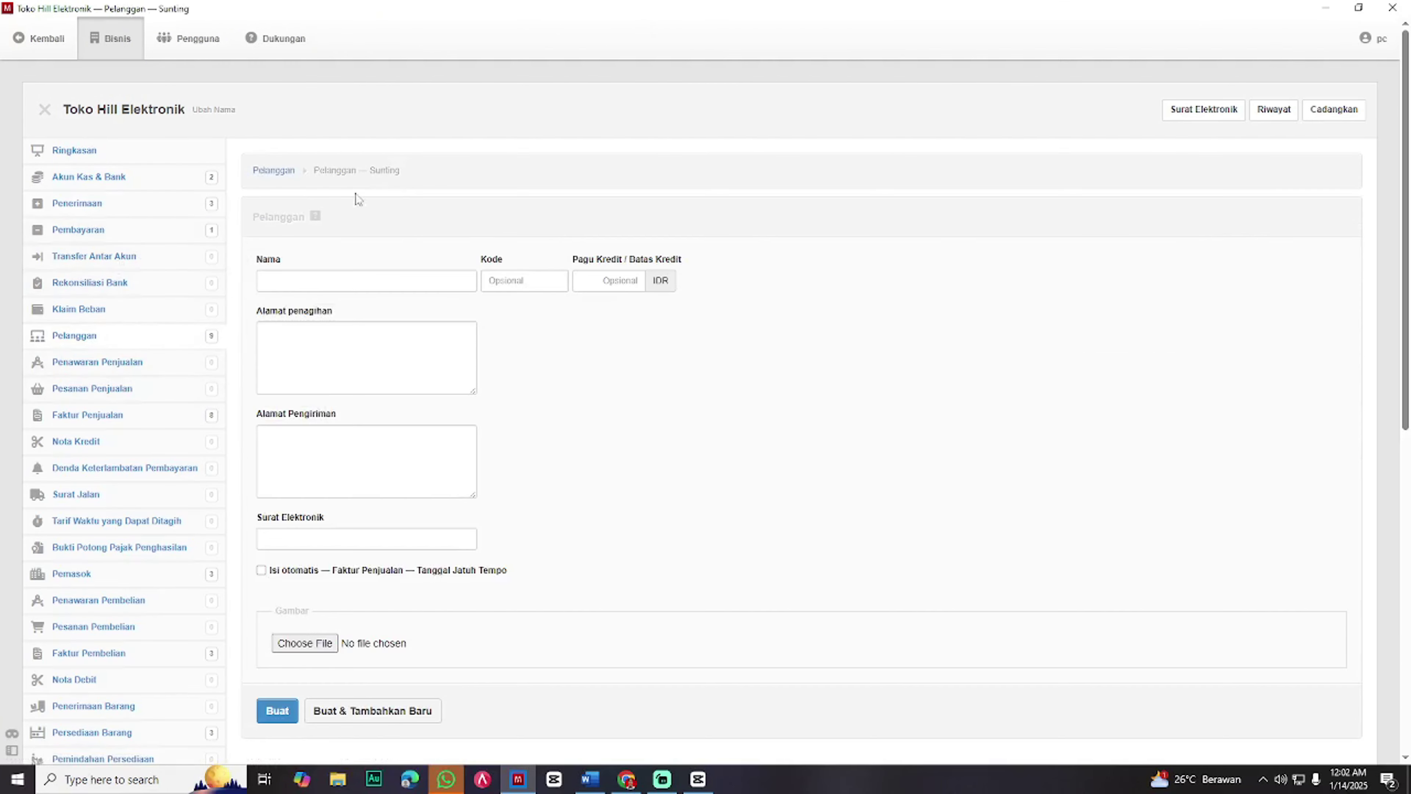
left_click(330, 283)
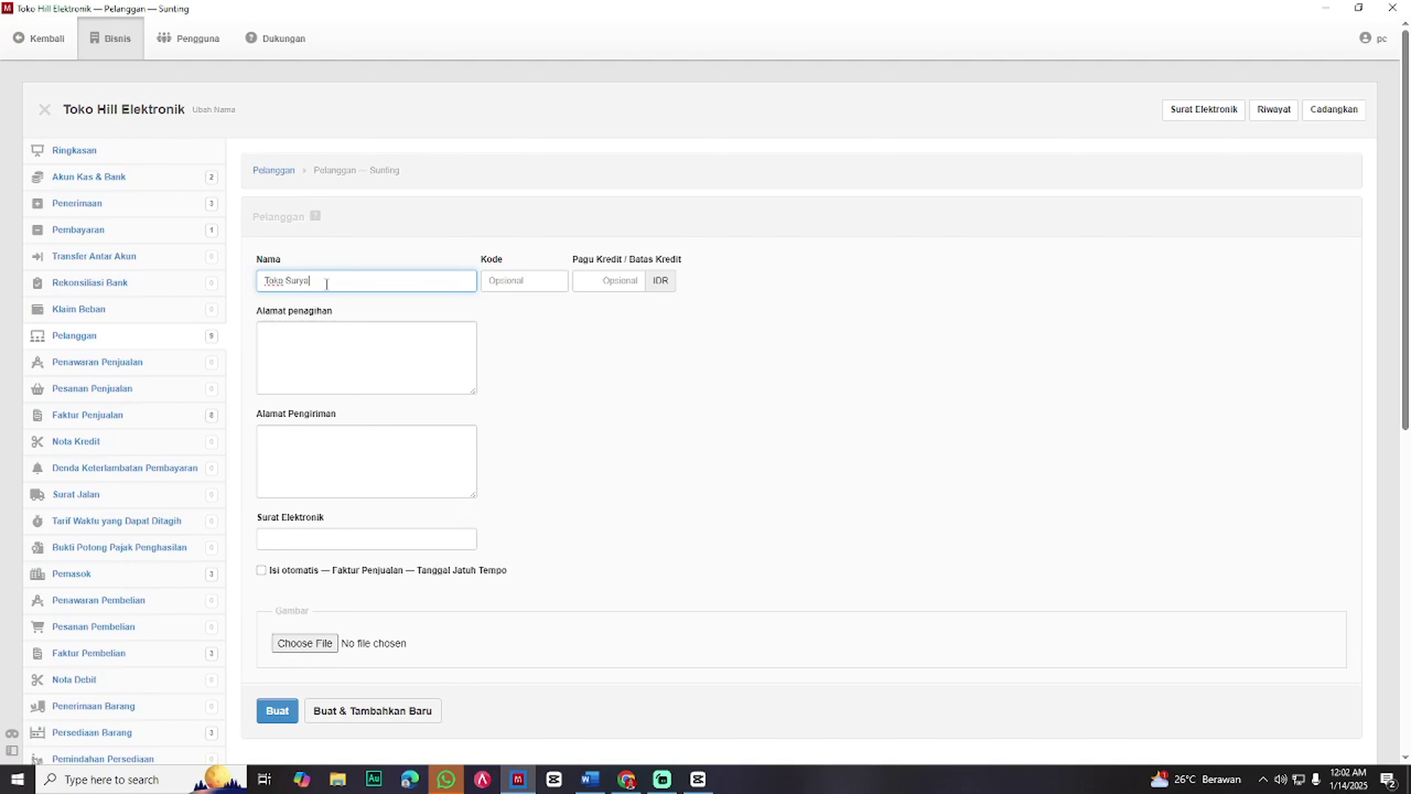
left_click(277, 711)
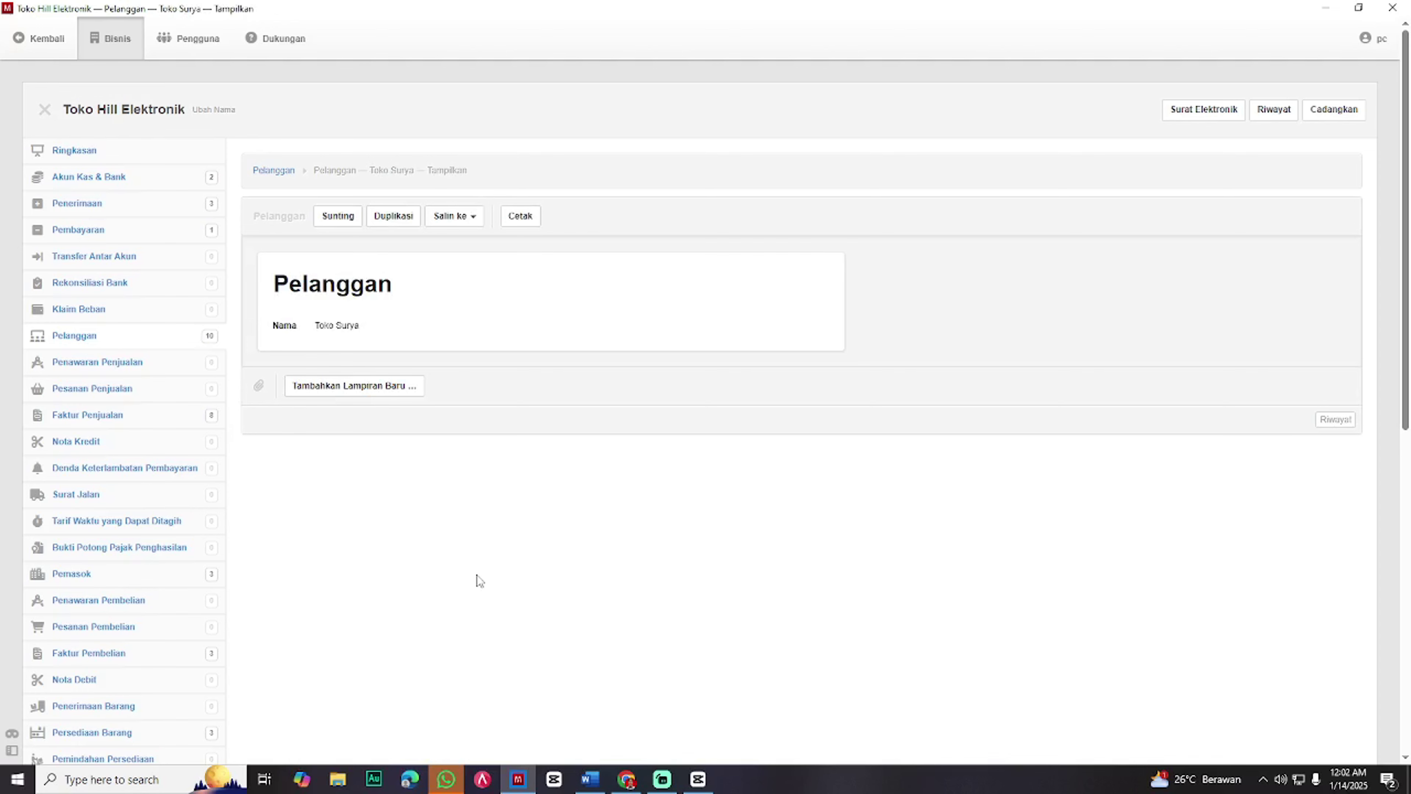
- Start a new sales invoice for the Tgl. 5 credit sale and set its issue date to 5-1-2021
key("super+Left")
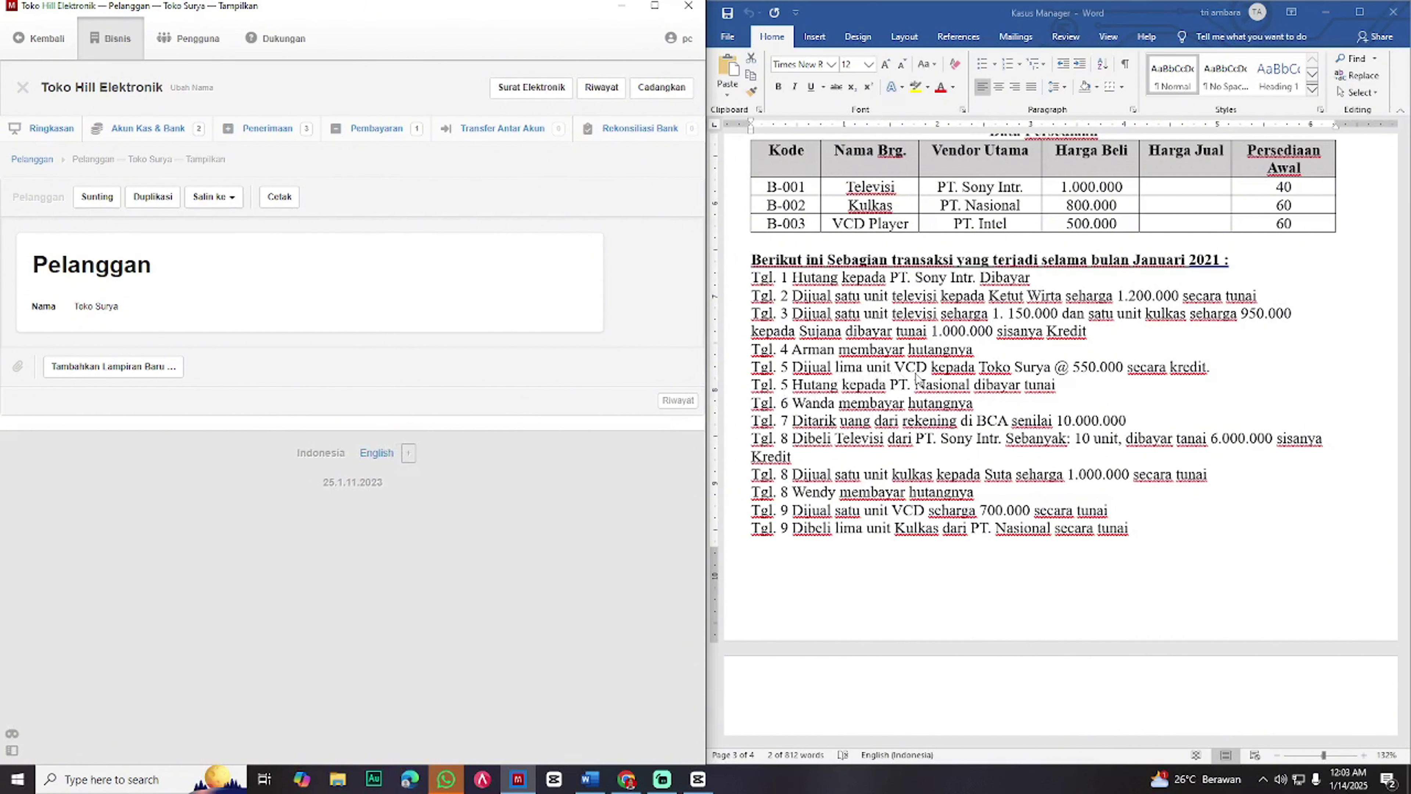
left_click(654, 7)
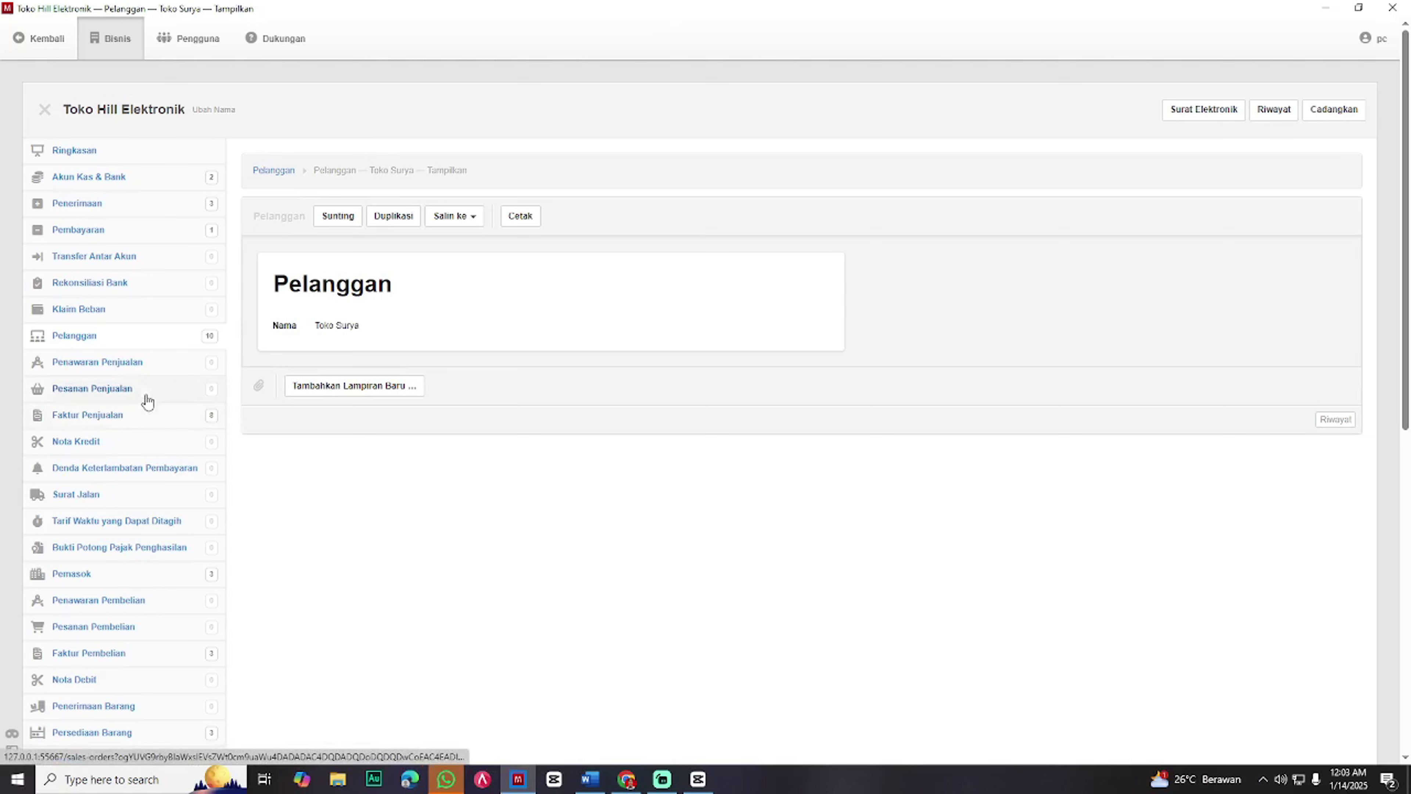
left_click(145, 418)
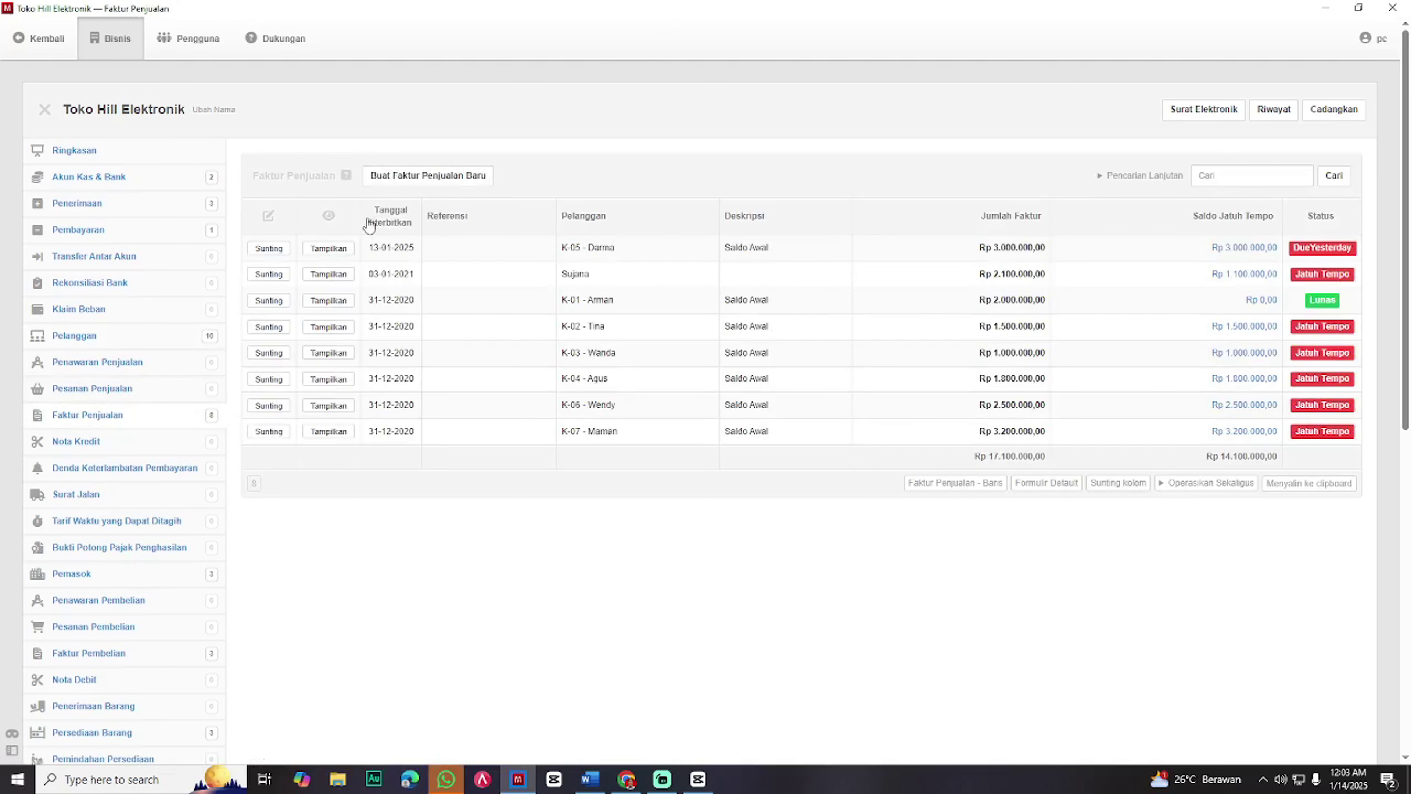
left_click(417, 181)
left_click(310, 282)
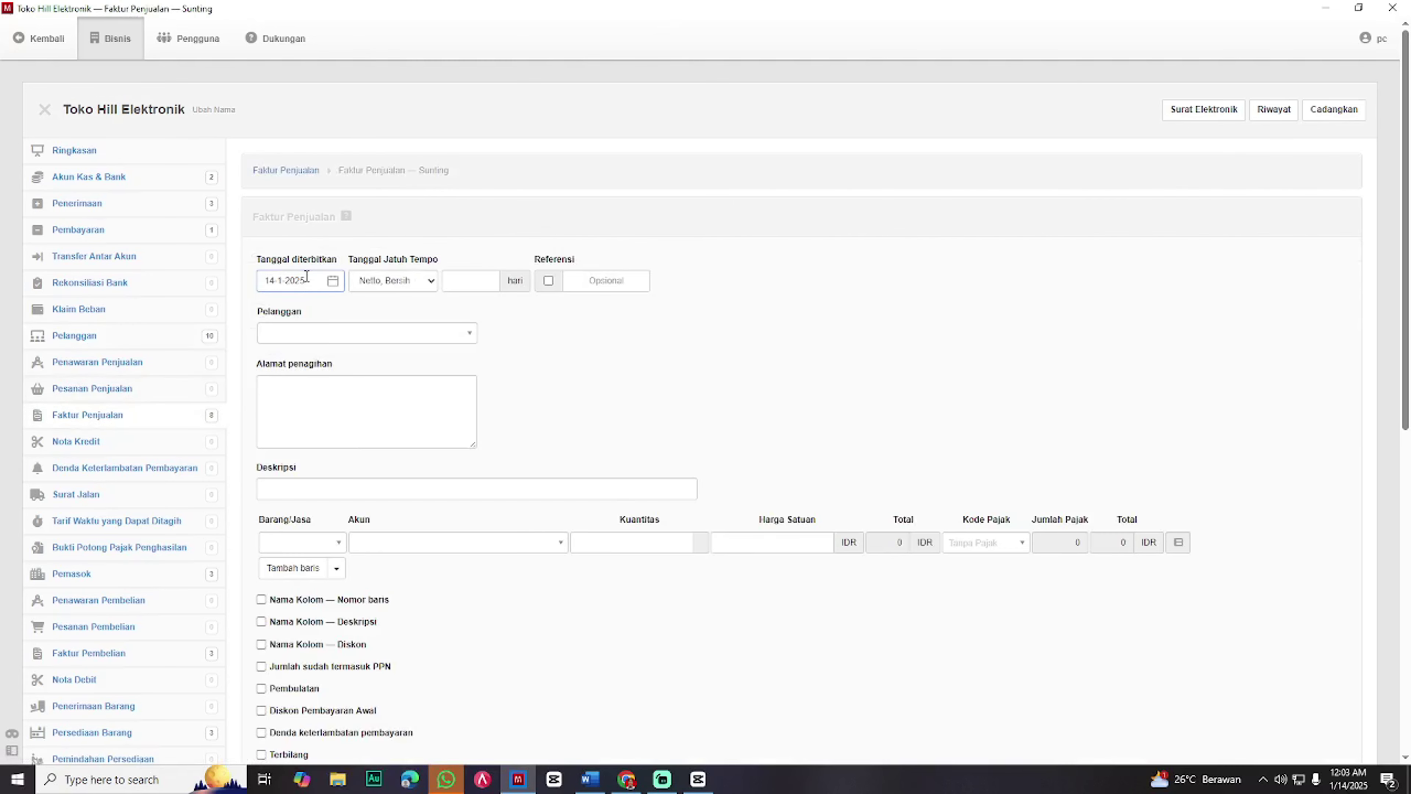
key("super+Left")
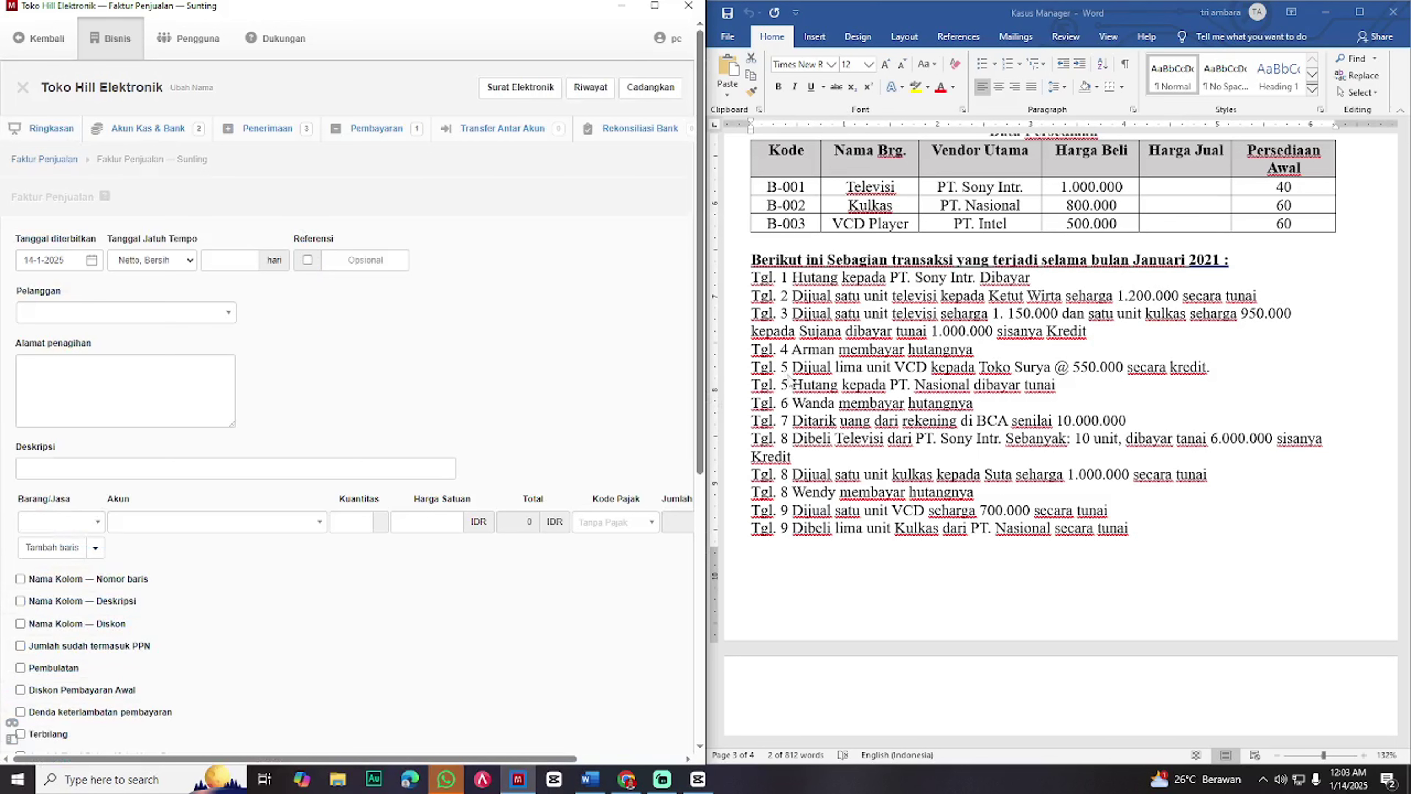
left_click(92, 259)
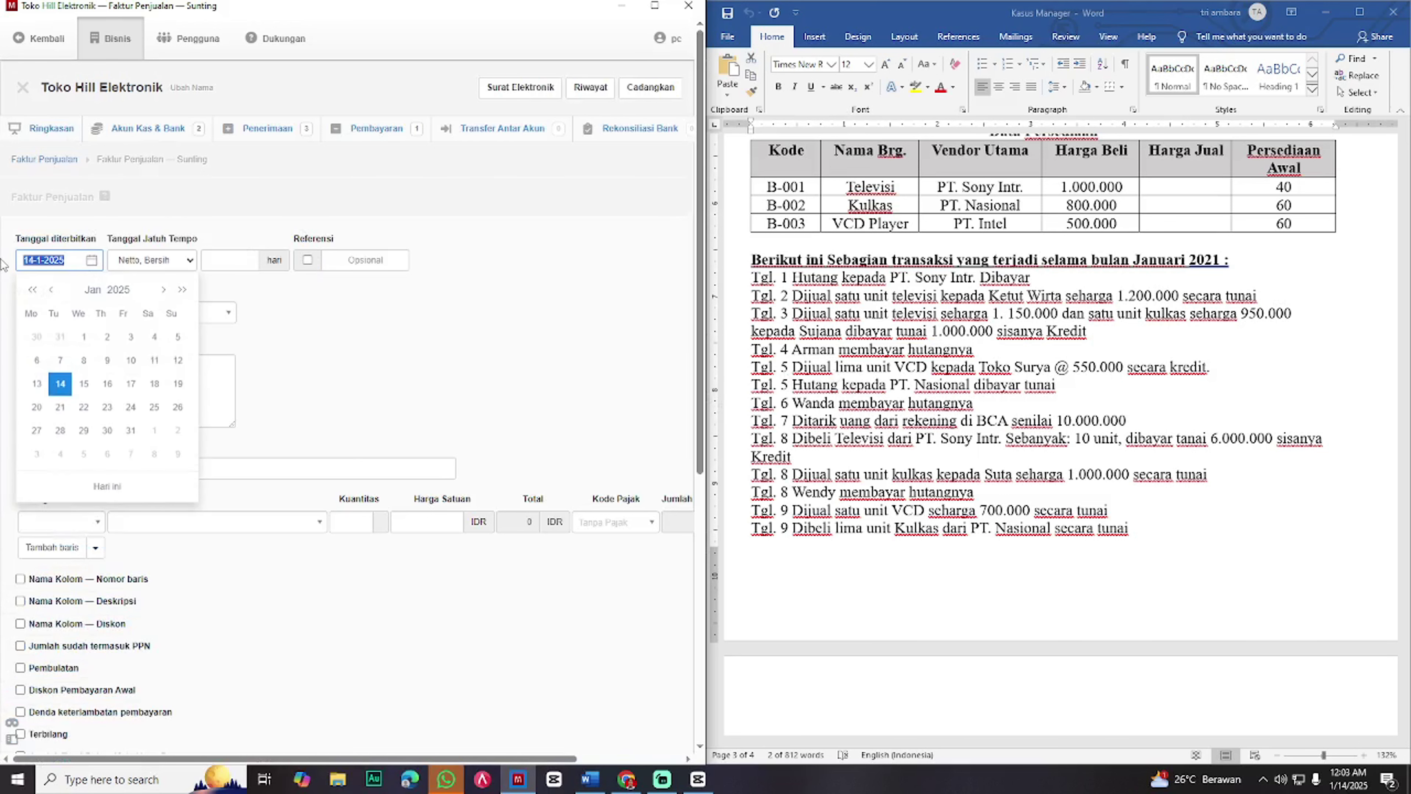
type("5")
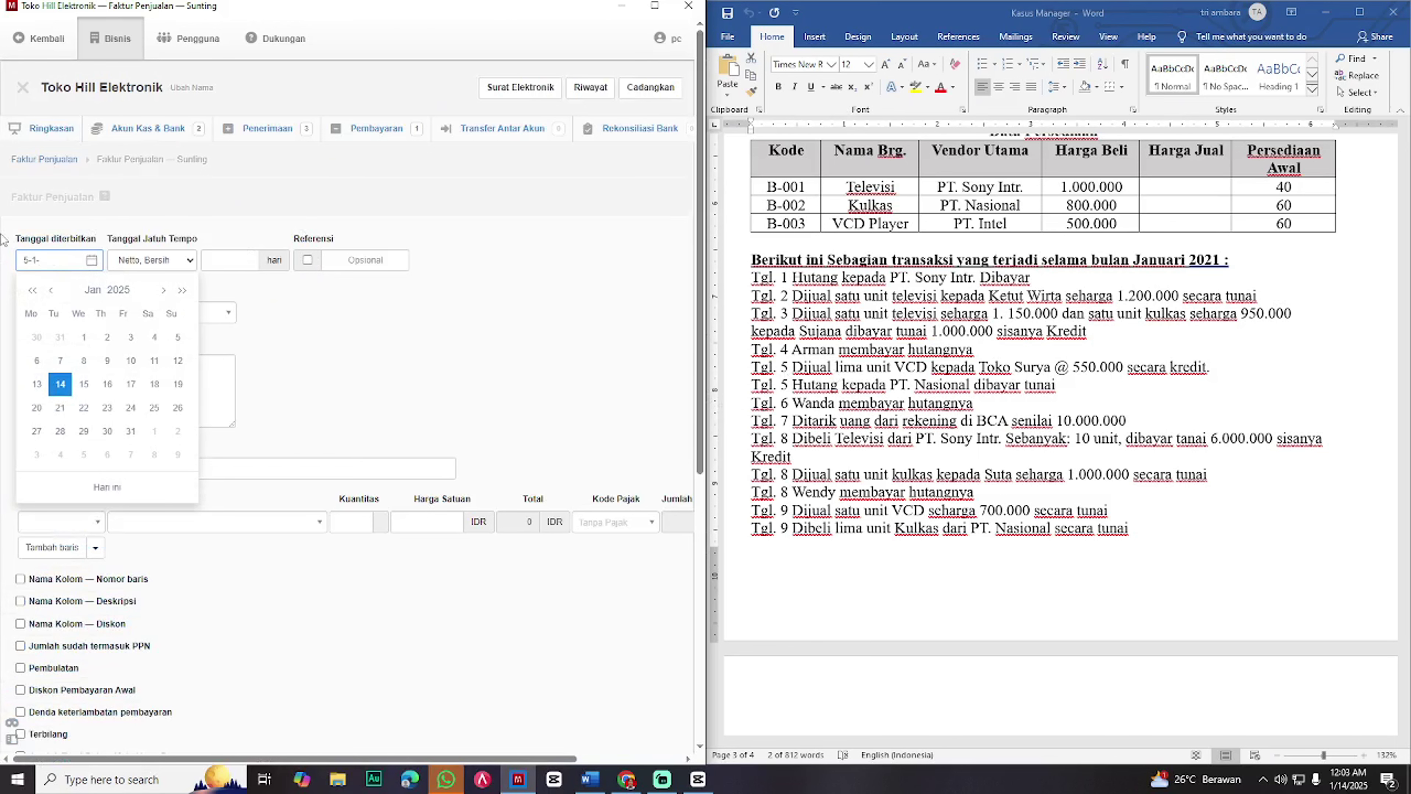
left_click(314, 368)
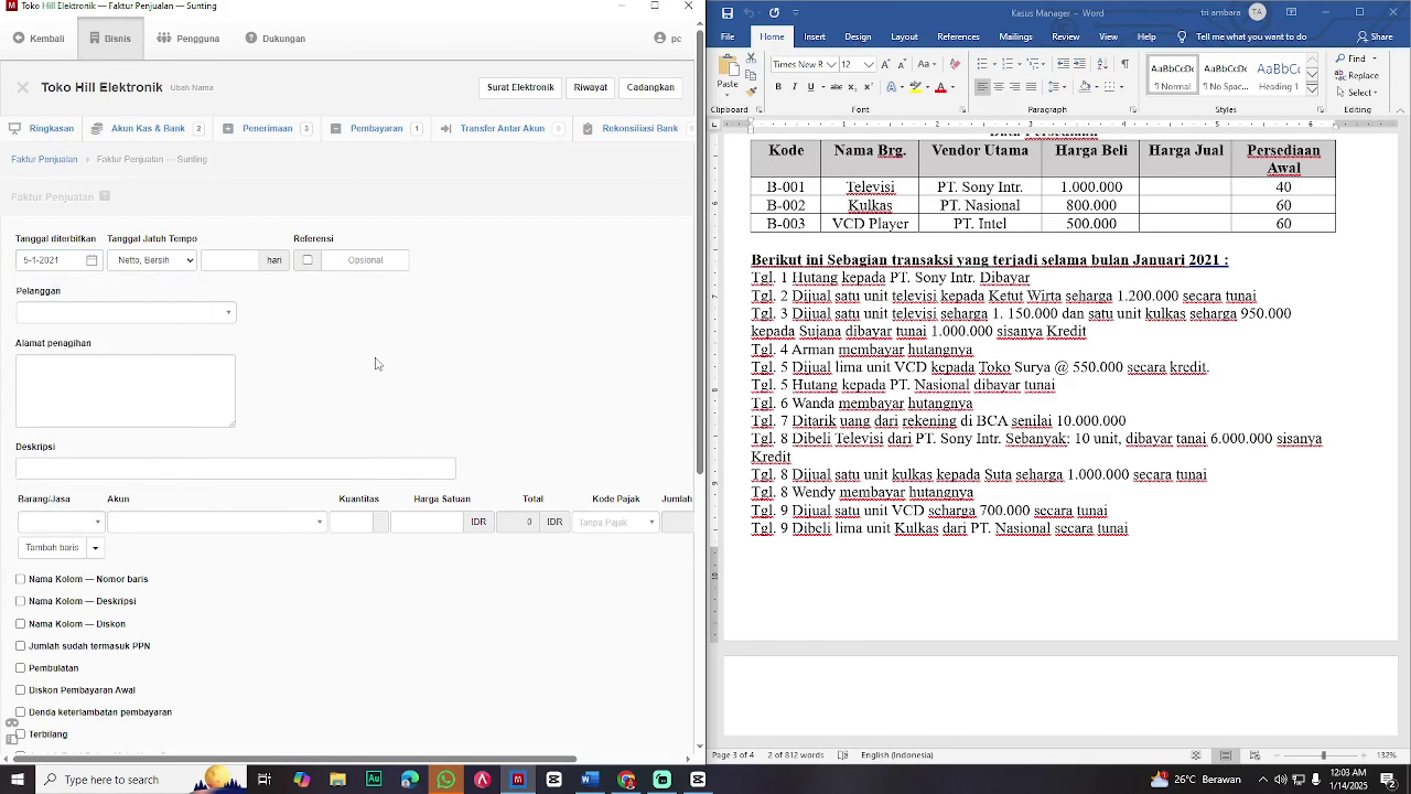
- Set the invoice's customer to Toko Surya and choose B-003 - VCD Player as the line item
left_click(224, 314)
scroll(105, 445, "down", 1)
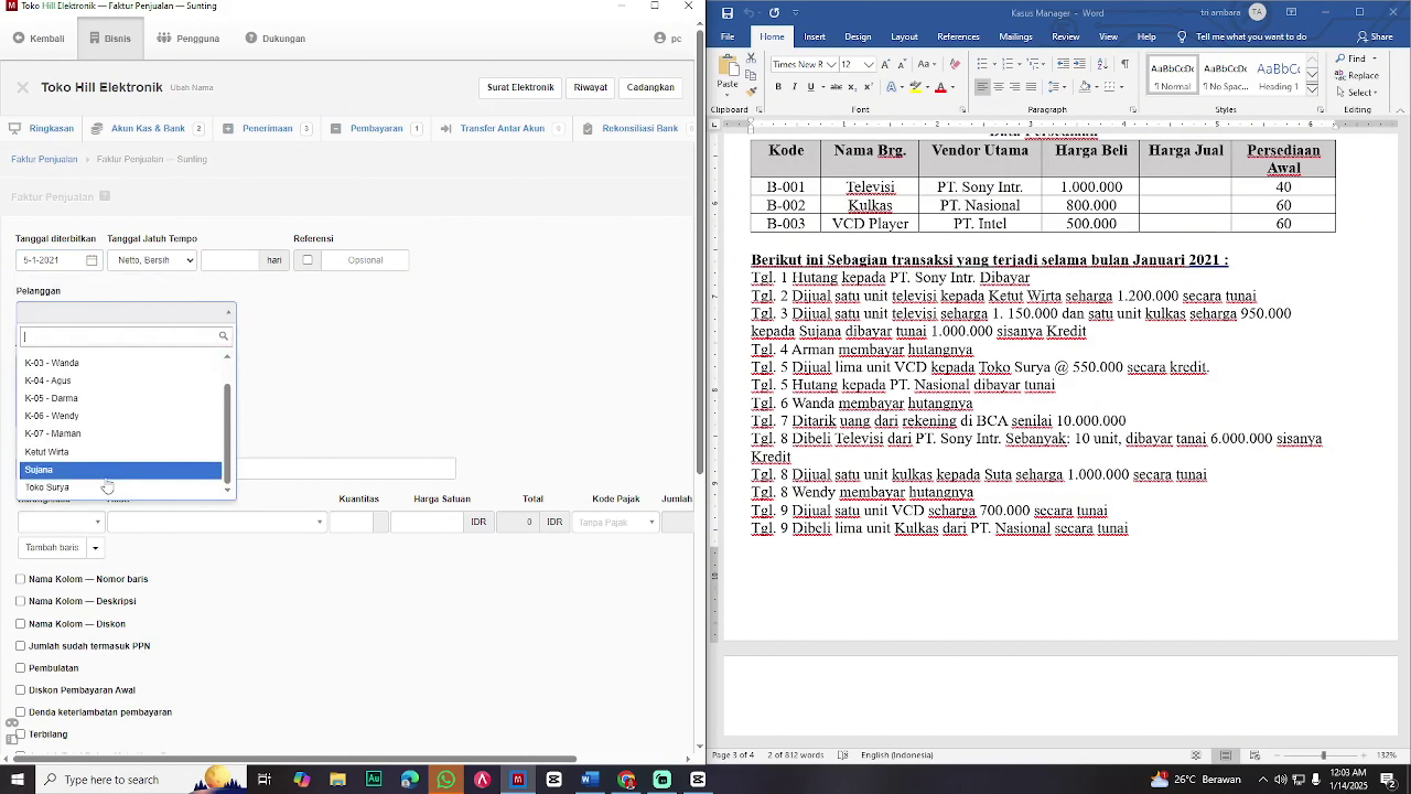
left_click(98, 487)
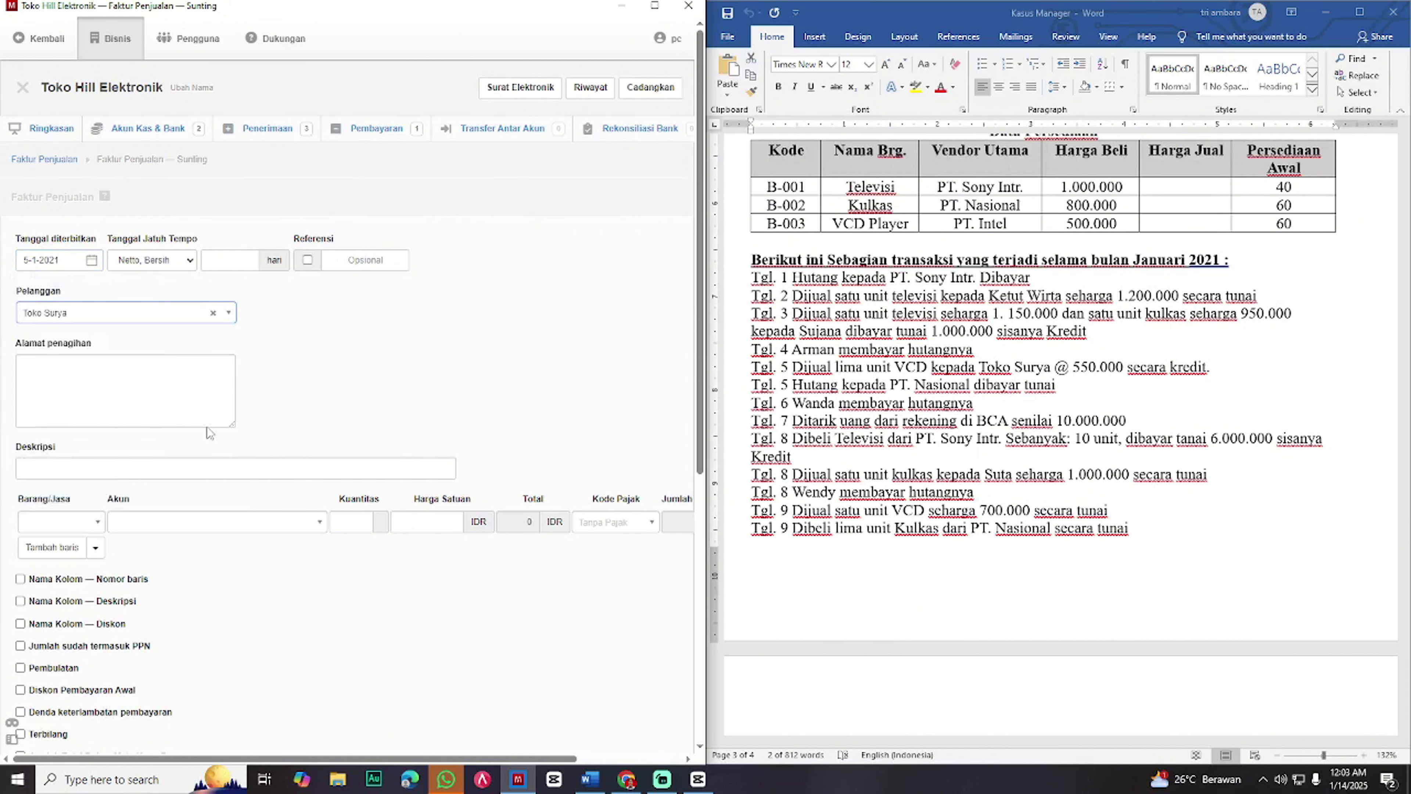
left_click(96, 524)
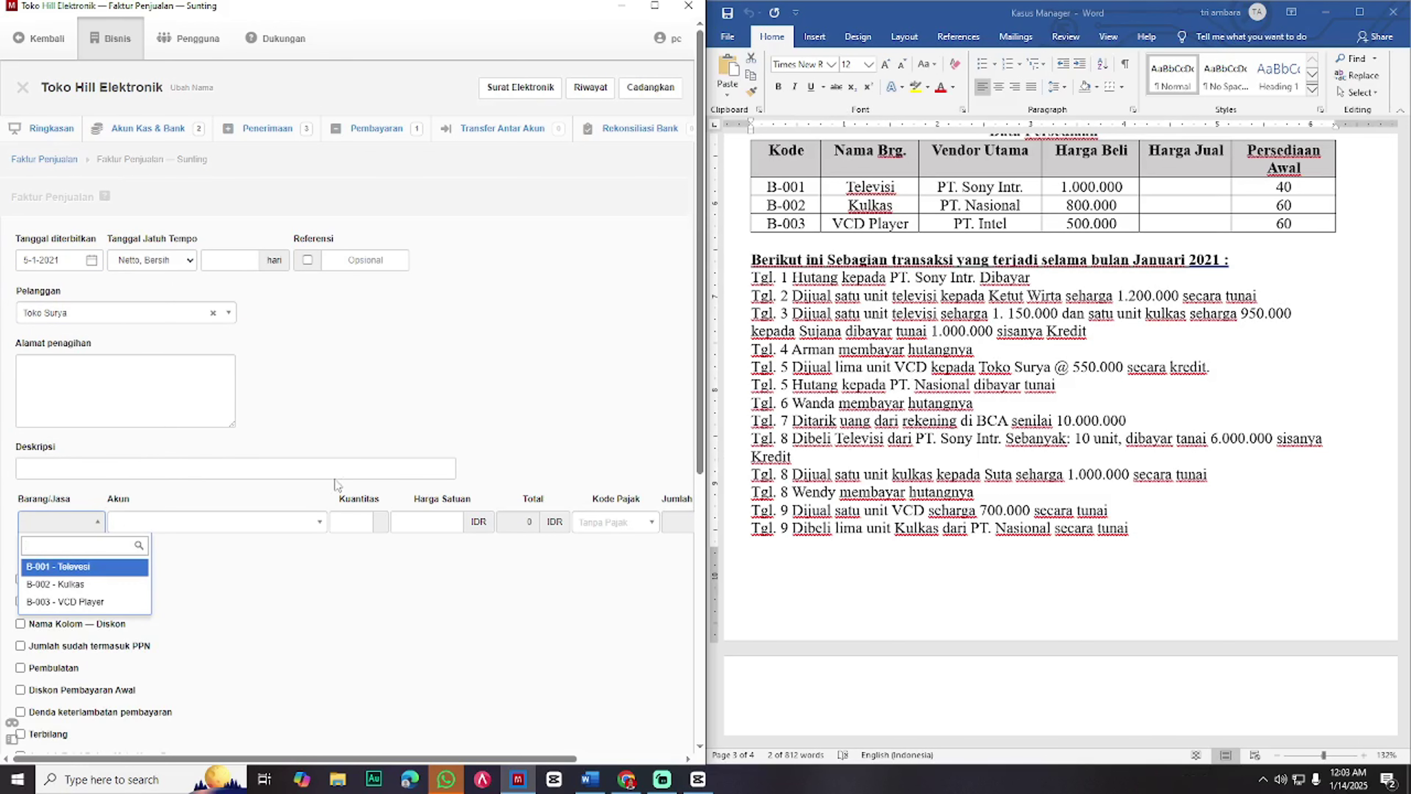
left_click(140, 600)
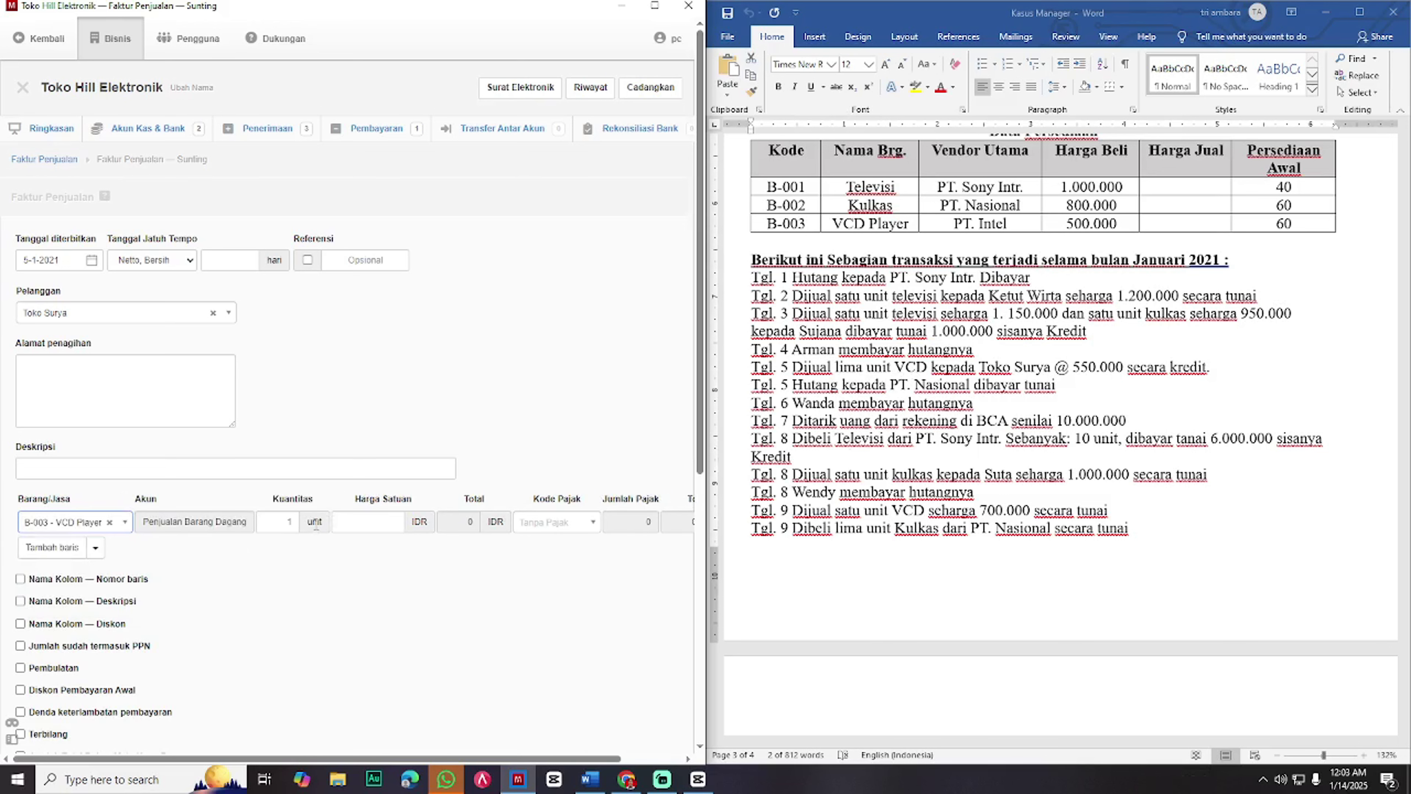
- Set the VCD Player line to a quantity of 5 at a unit price of 550000 IDR and create the invoice
left_click(291, 521)
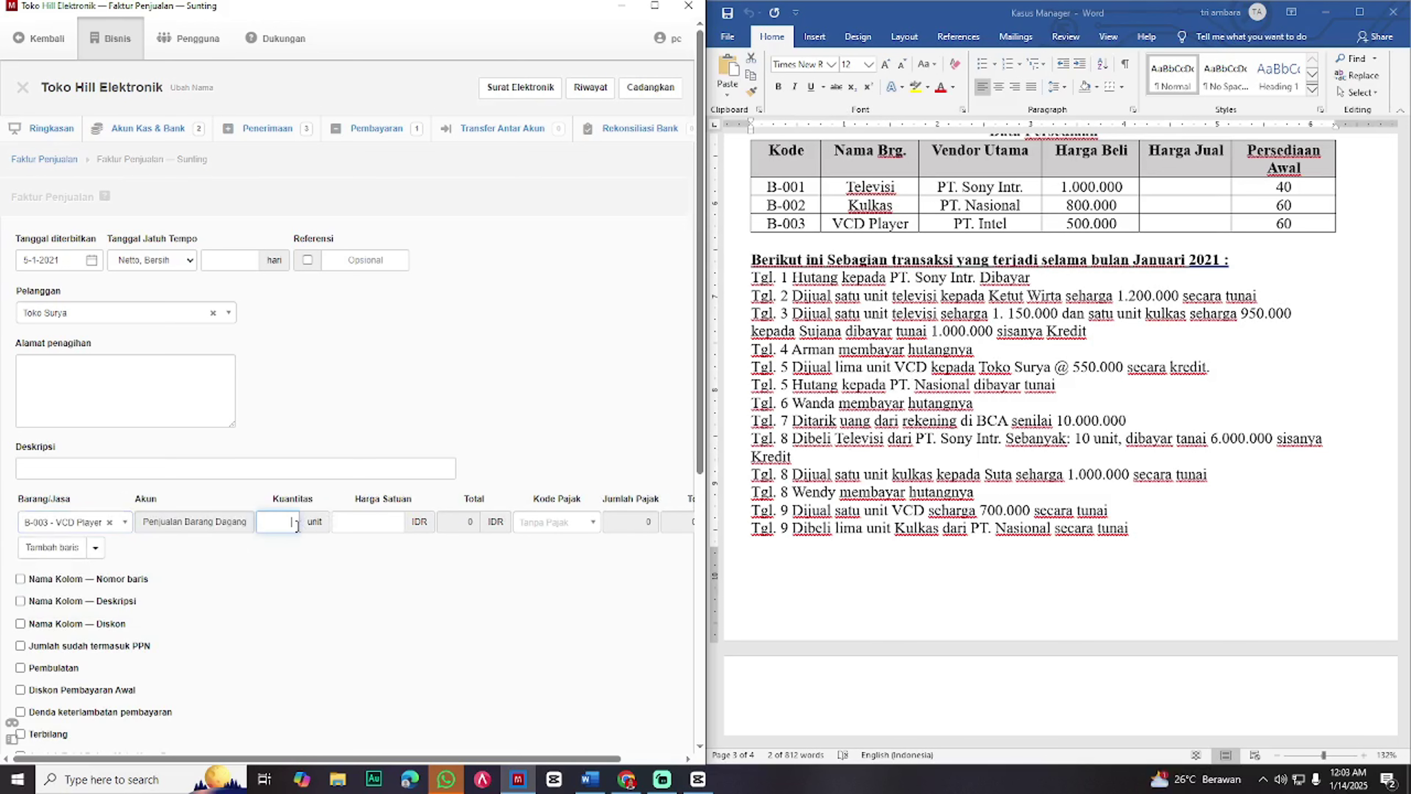
left_click(389, 532)
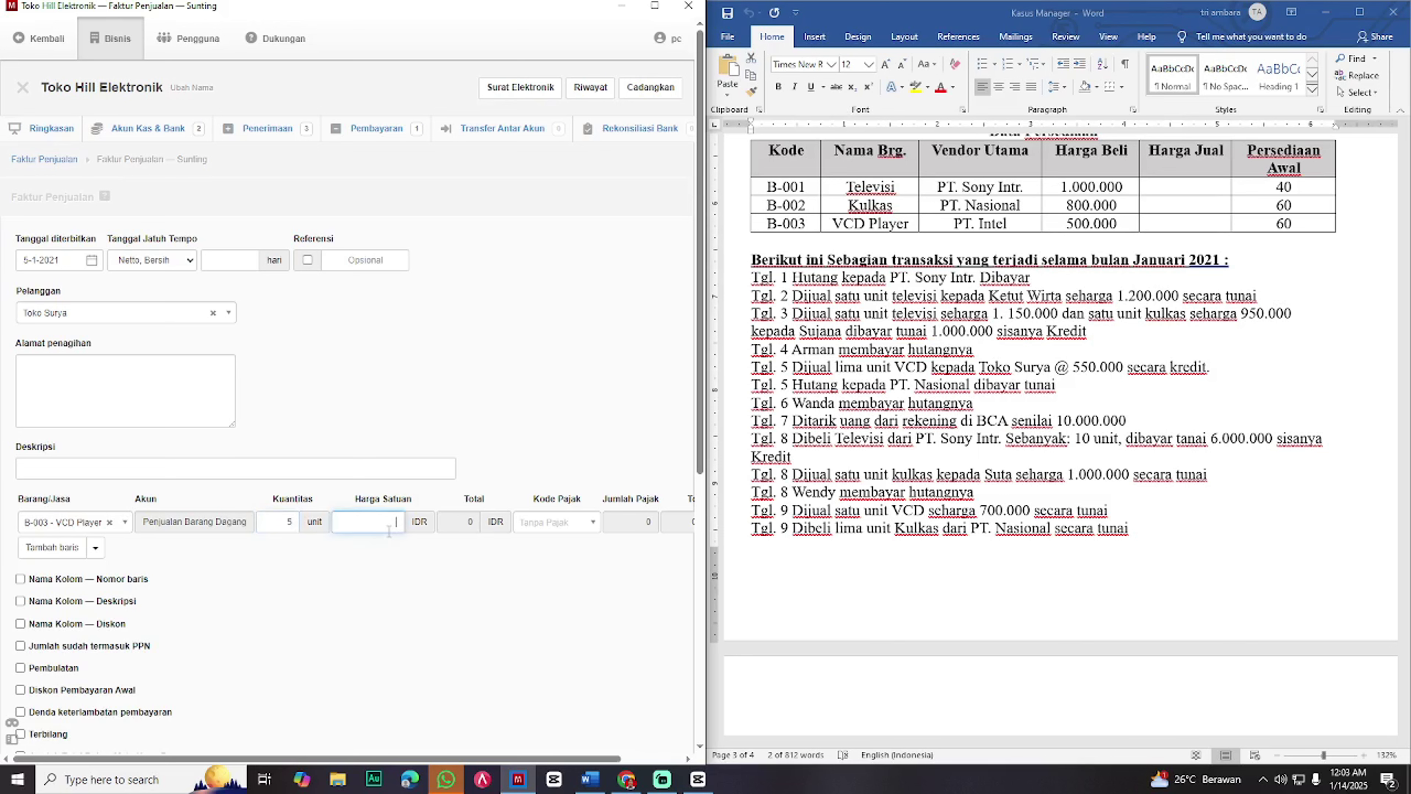
scroll(508, 534, "right", 1)
type("550000")
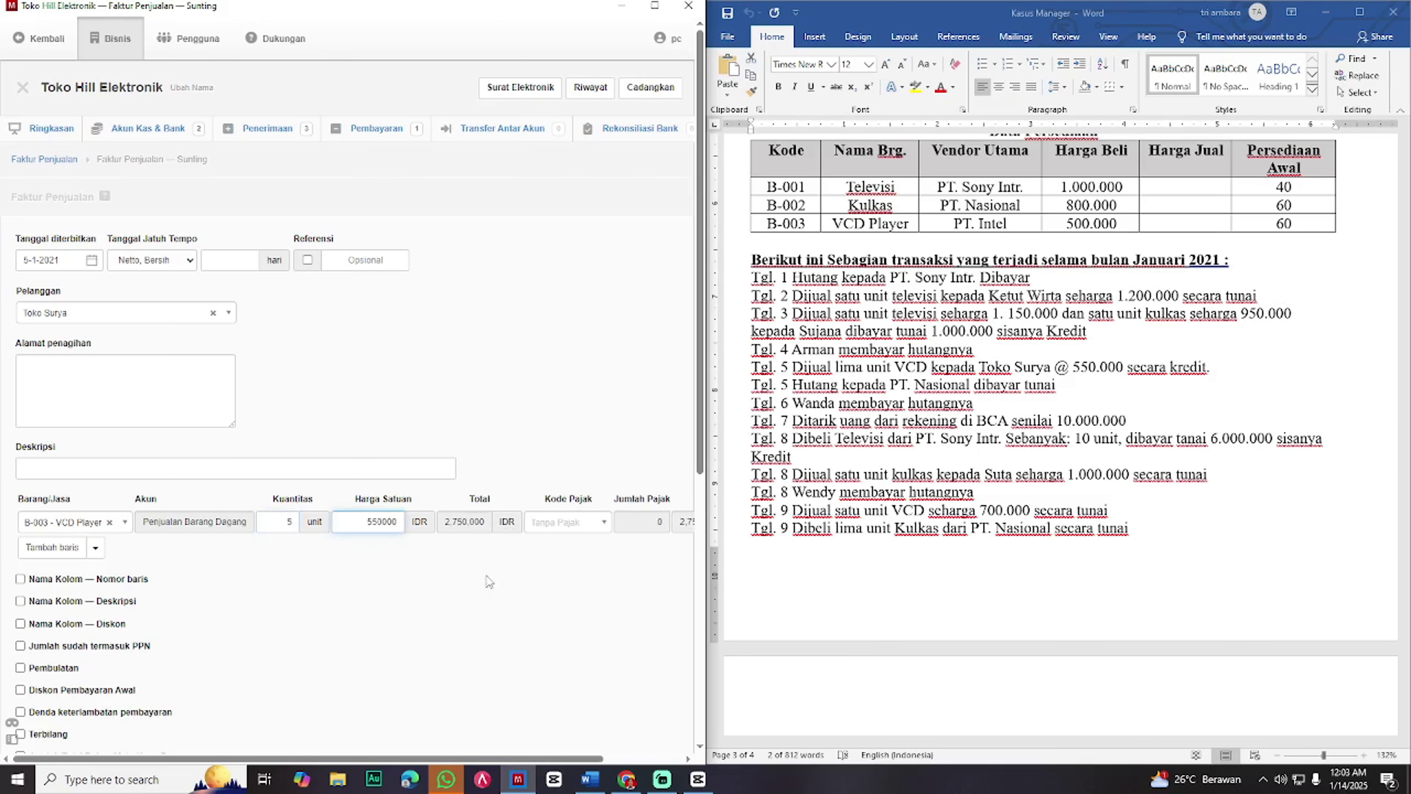
scroll(487, 581, "down", 2)
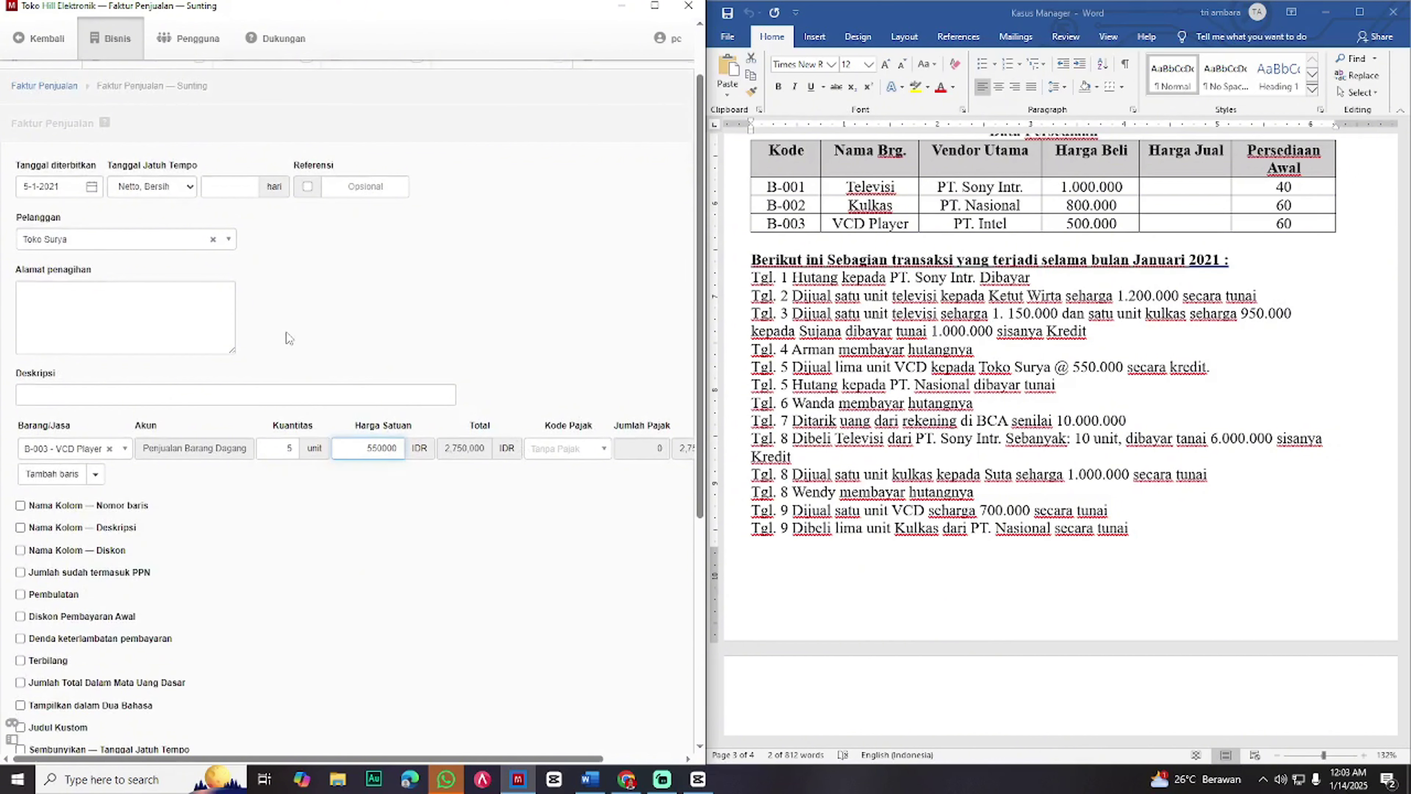
scroll(287, 332, "down", 5)
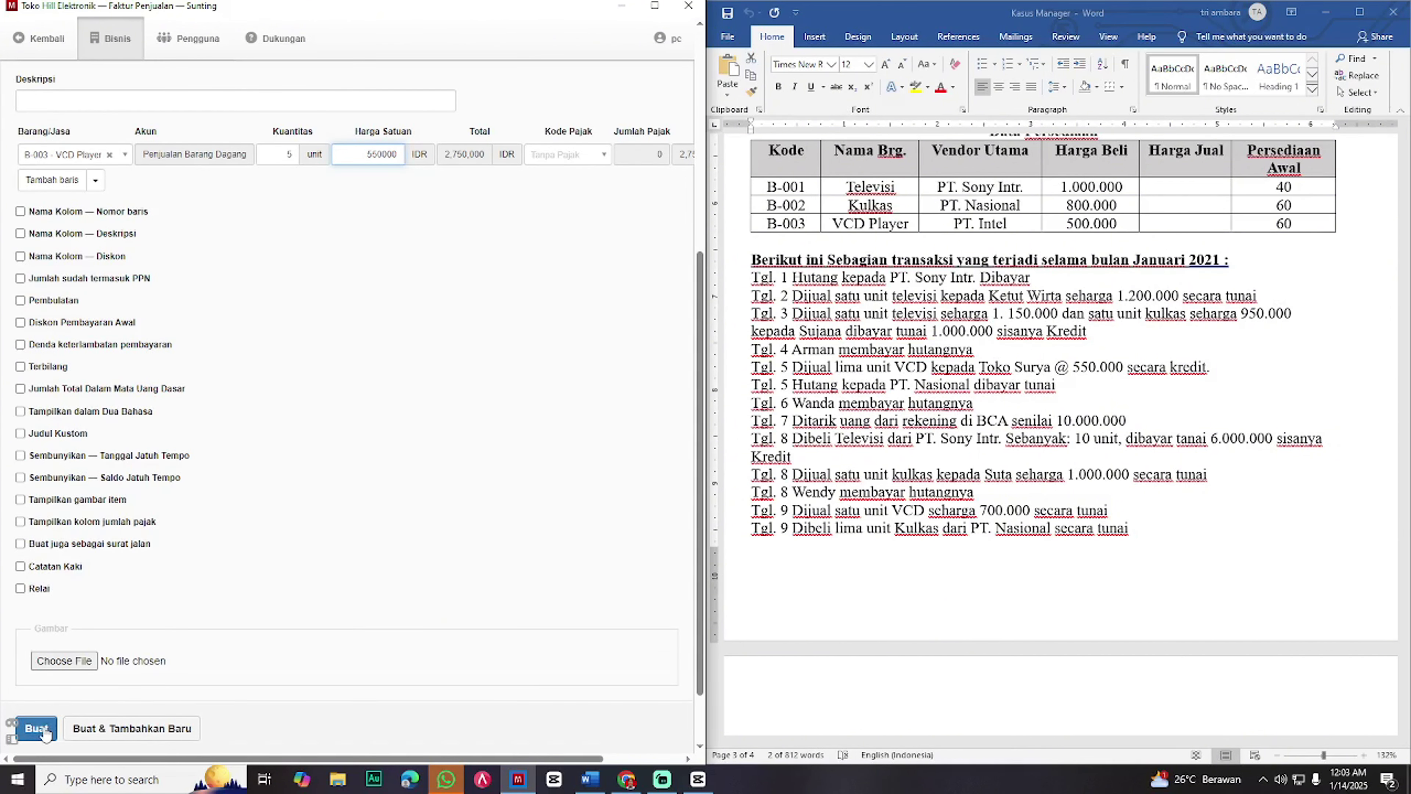
left_click(45, 730)
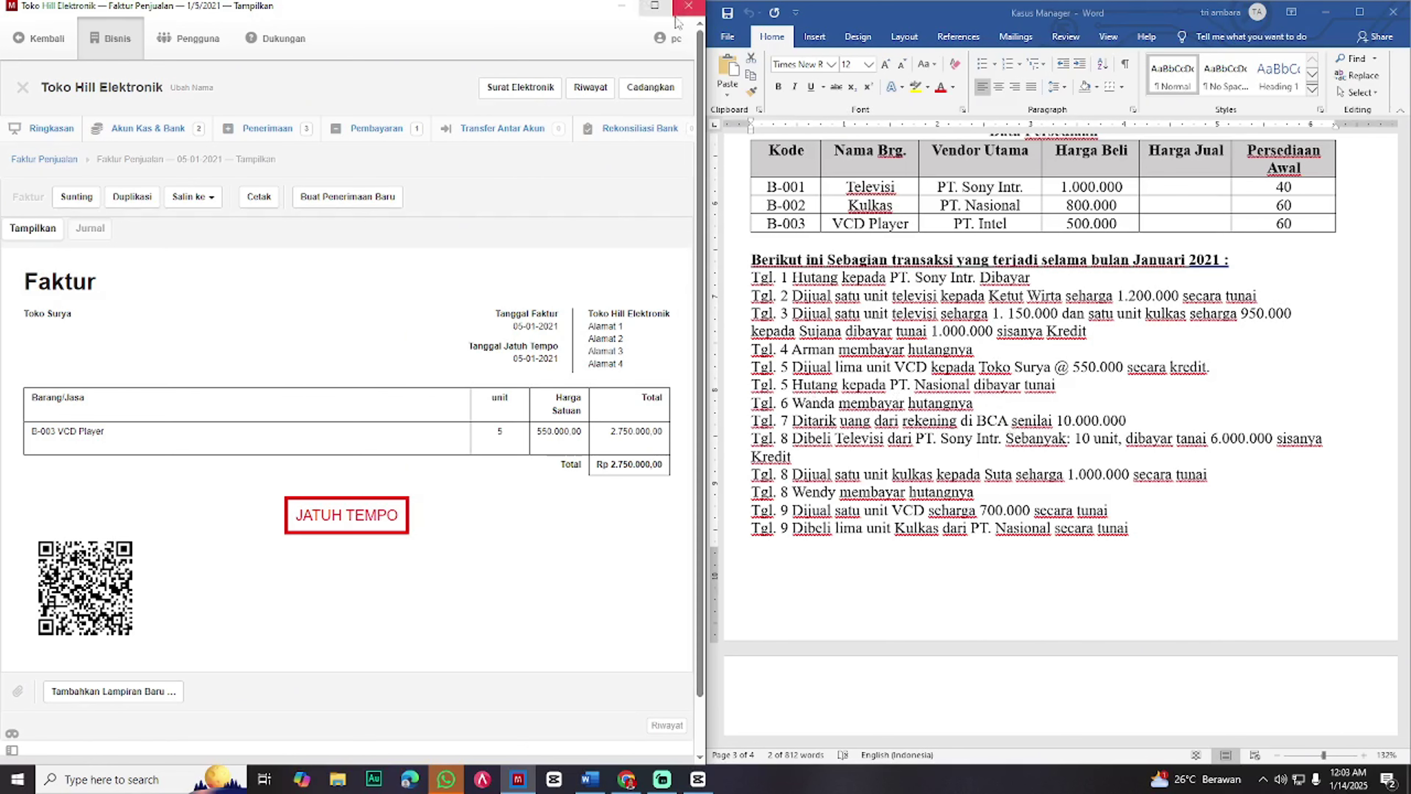
left_click(655, 6)
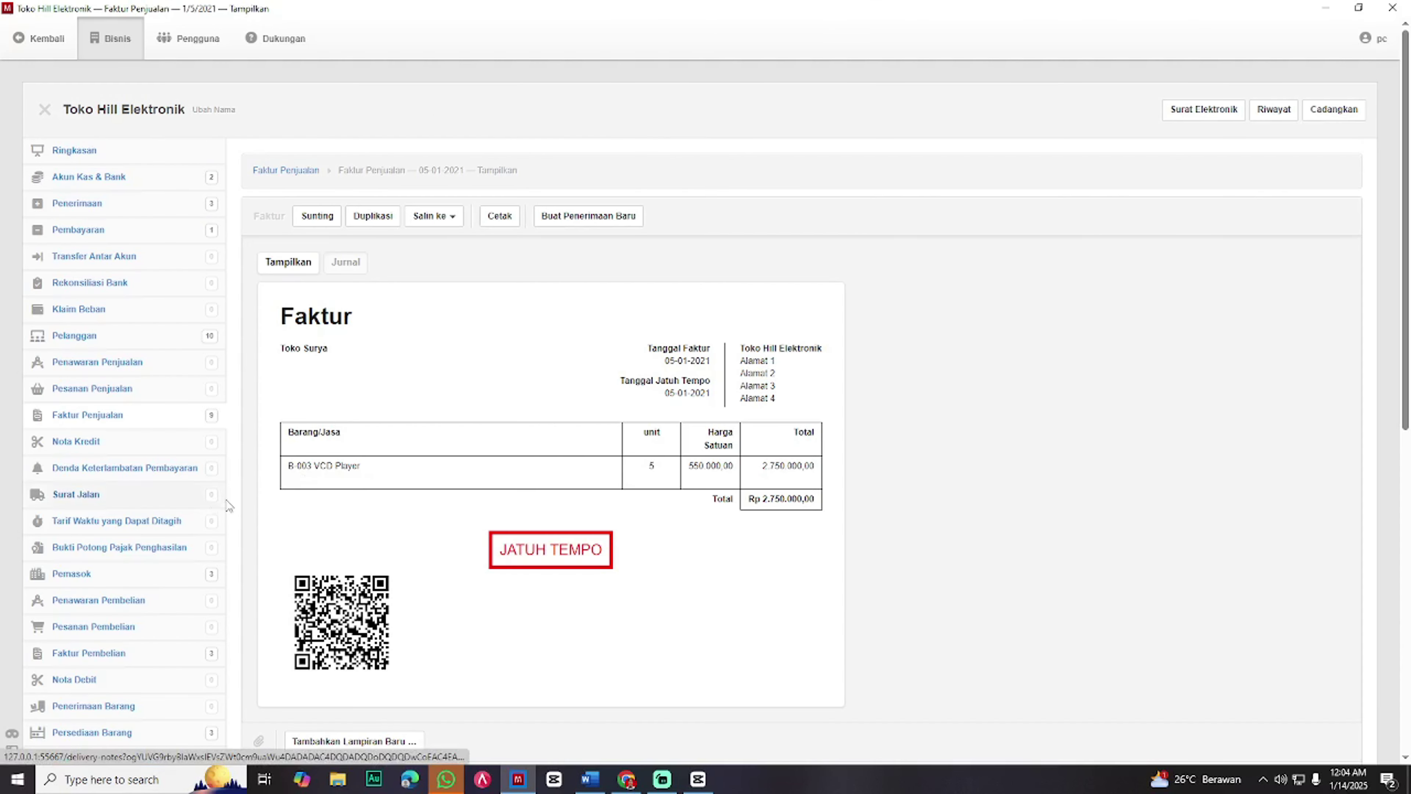
- Start a new payment against PT. Nasional's outstanding purchase invoice for the Tgl. 5 debt and set its date to 5-1-2021
left_click(165, 663)
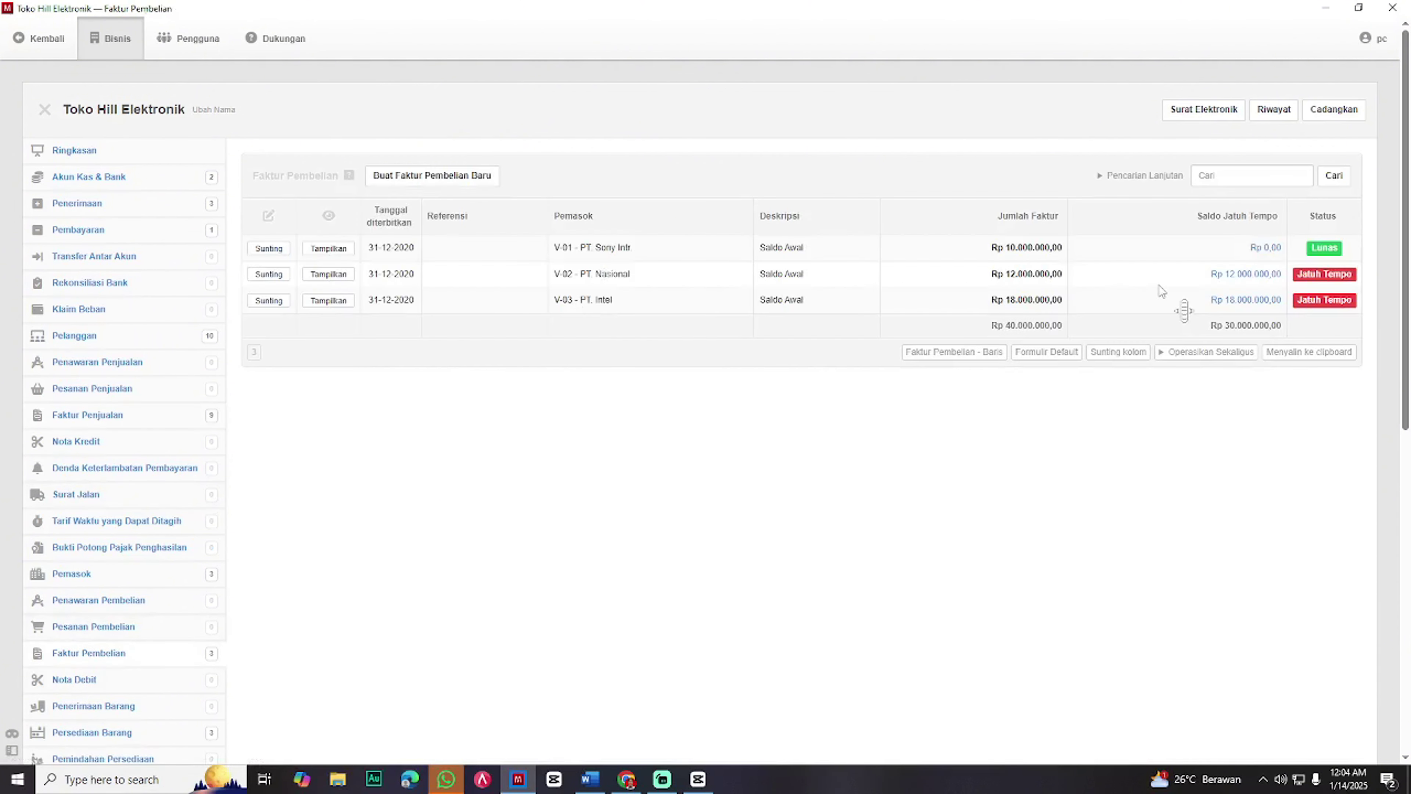
left_click(1226, 282)
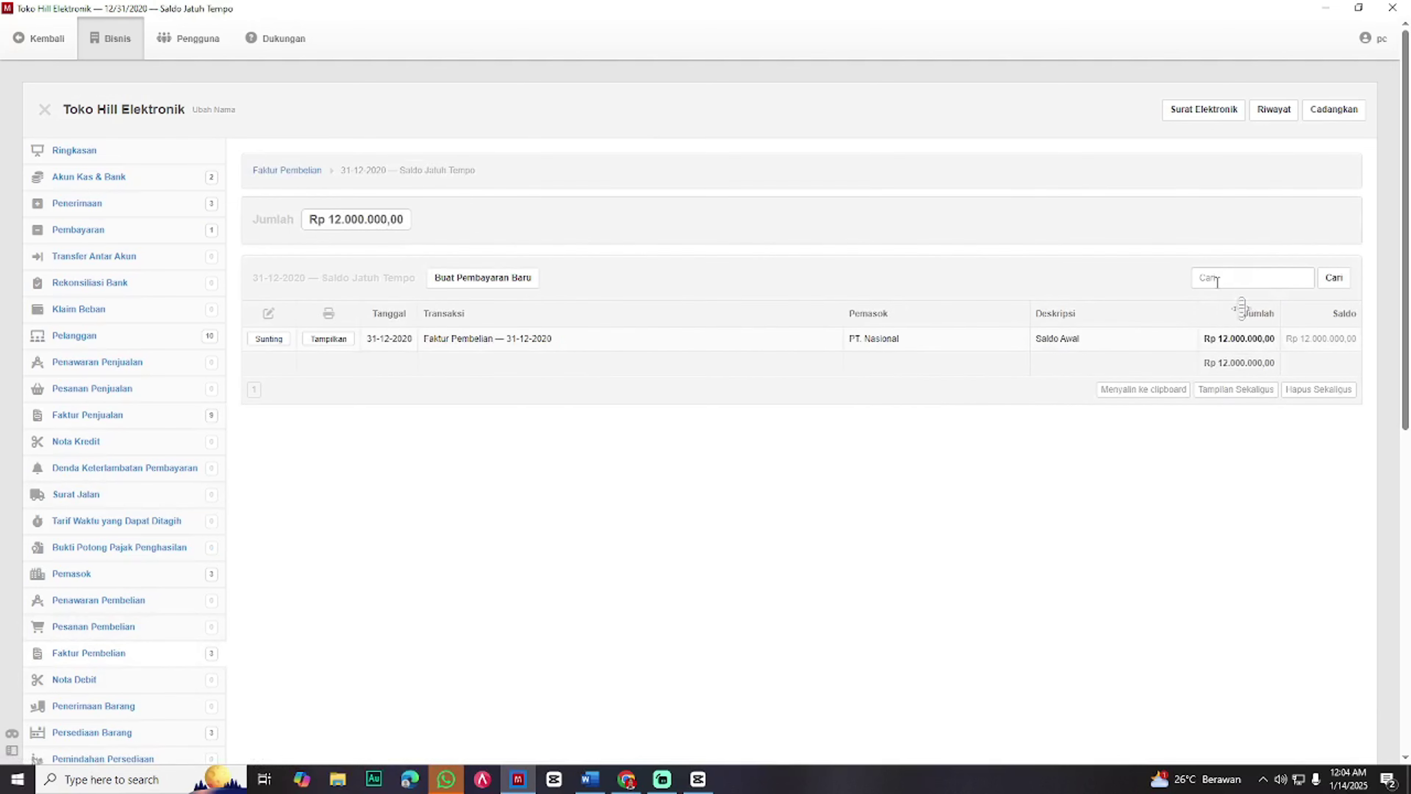
left_click(474, 284)
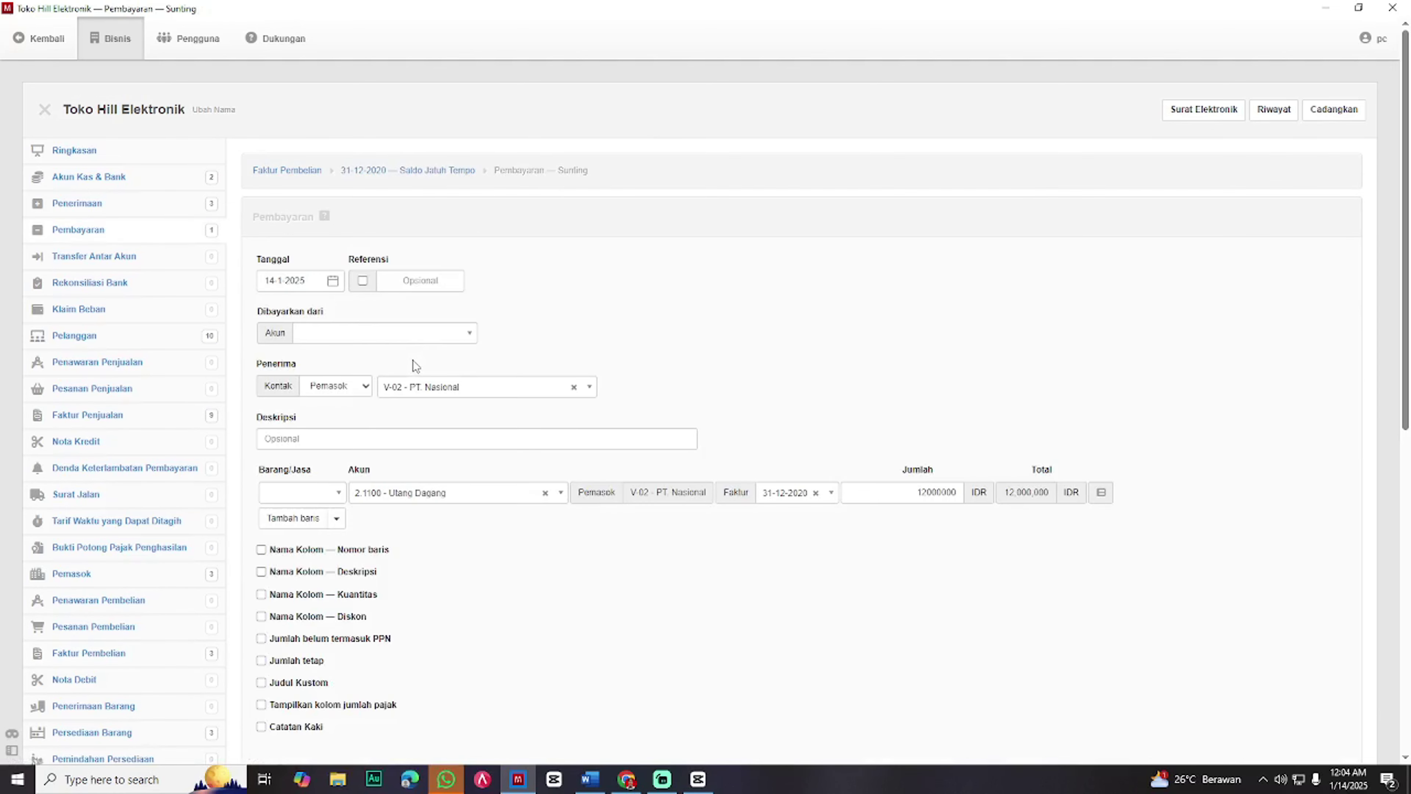
left_click(313, 283)
key("super+Left")
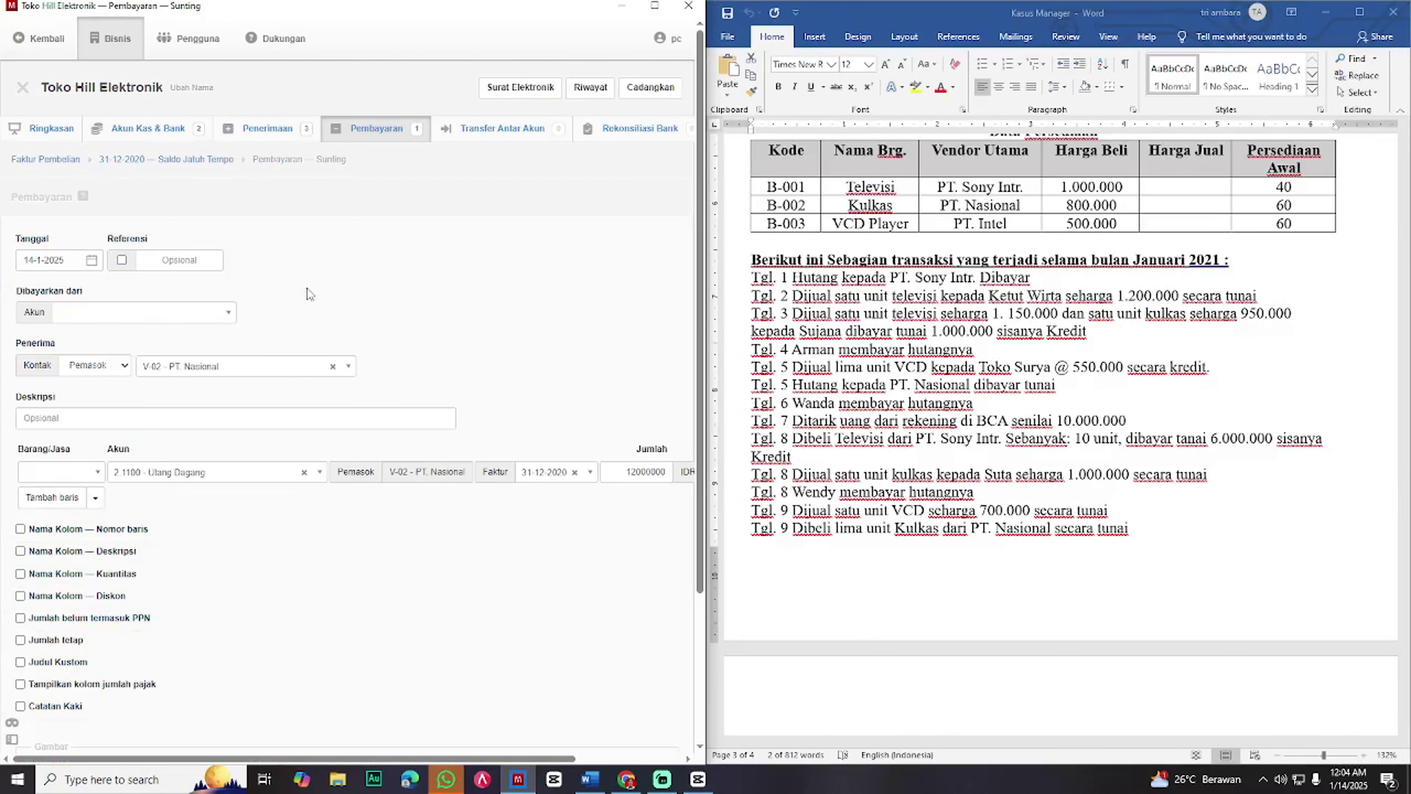
left_click_drag(72, 264, 3, 279)
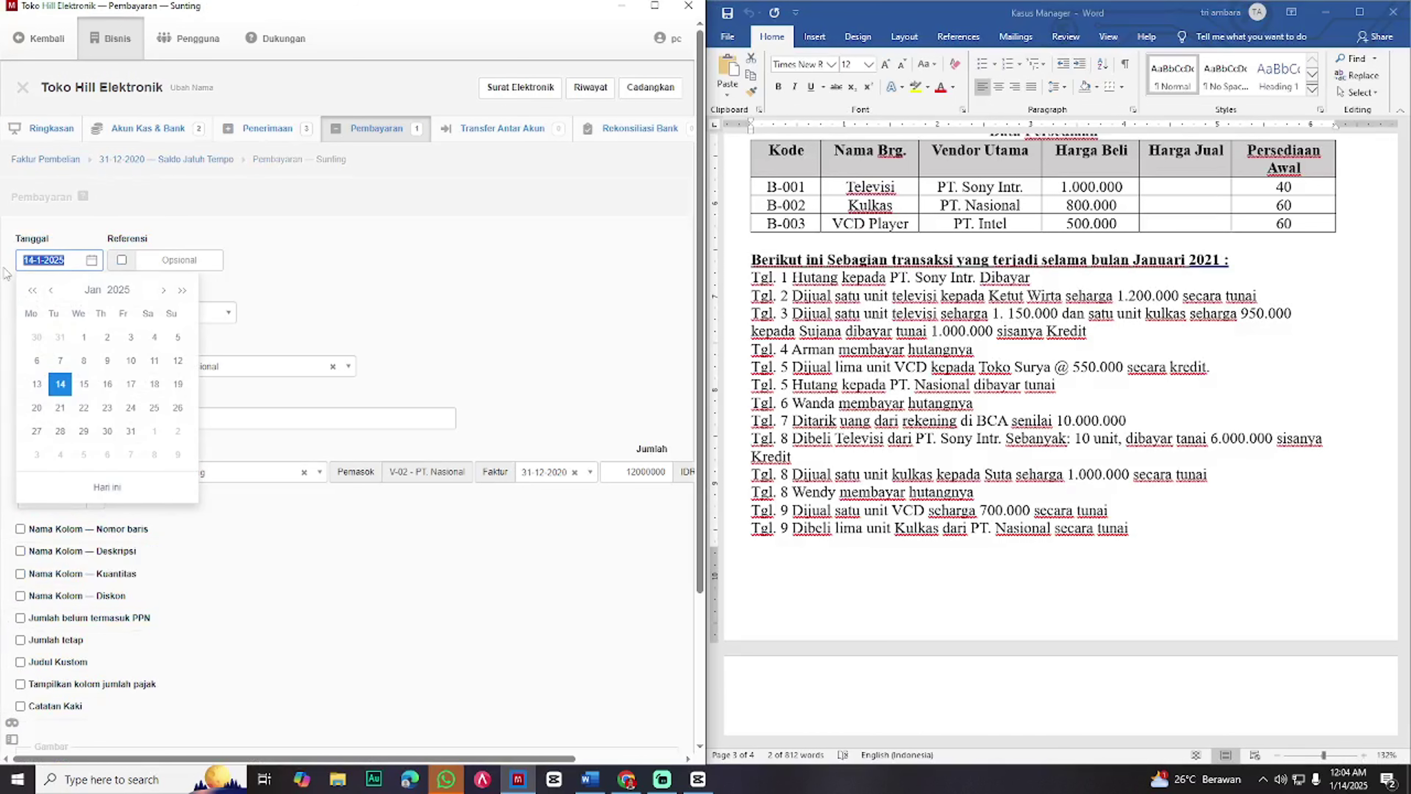
type("5")
left_click(313, 341)
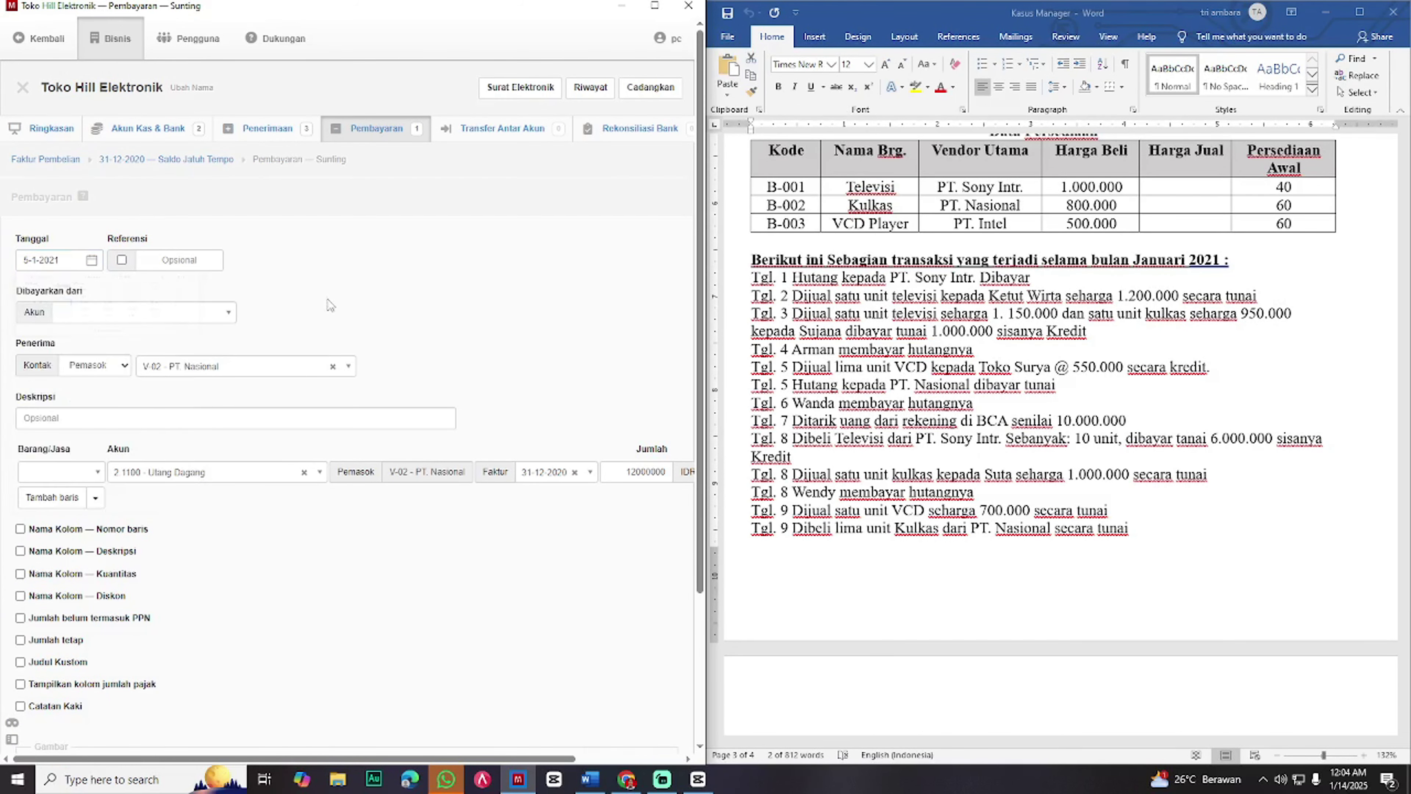
- Set the PT. Nasional payment to be paid from 1.1100 - Kas di Tangan and create it
left_click(116, 318)
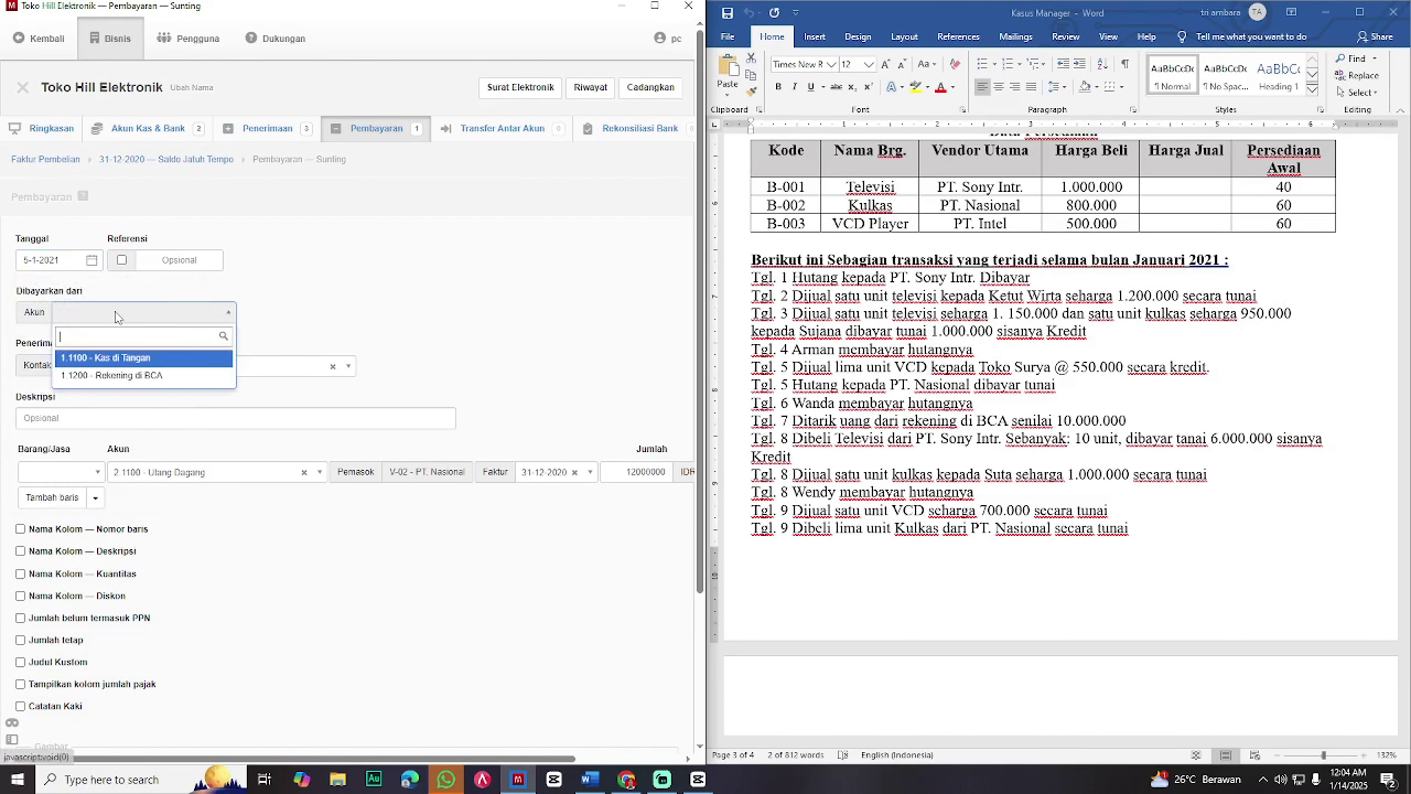
left_click(127, 357)
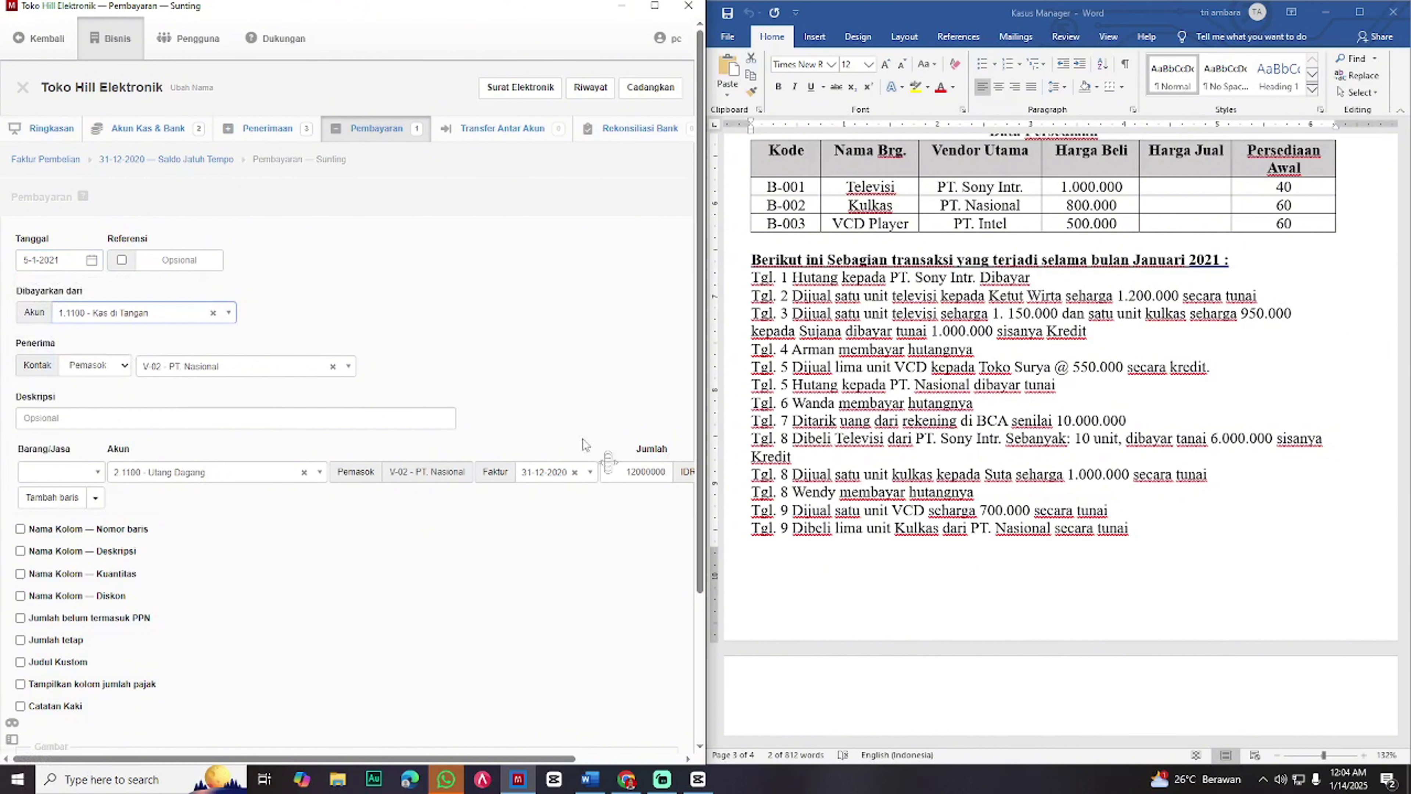
scroll(432, 599, "down", 4)
scroll(432, 598, "right", 1)
scroll(85, 644, "up", 4)
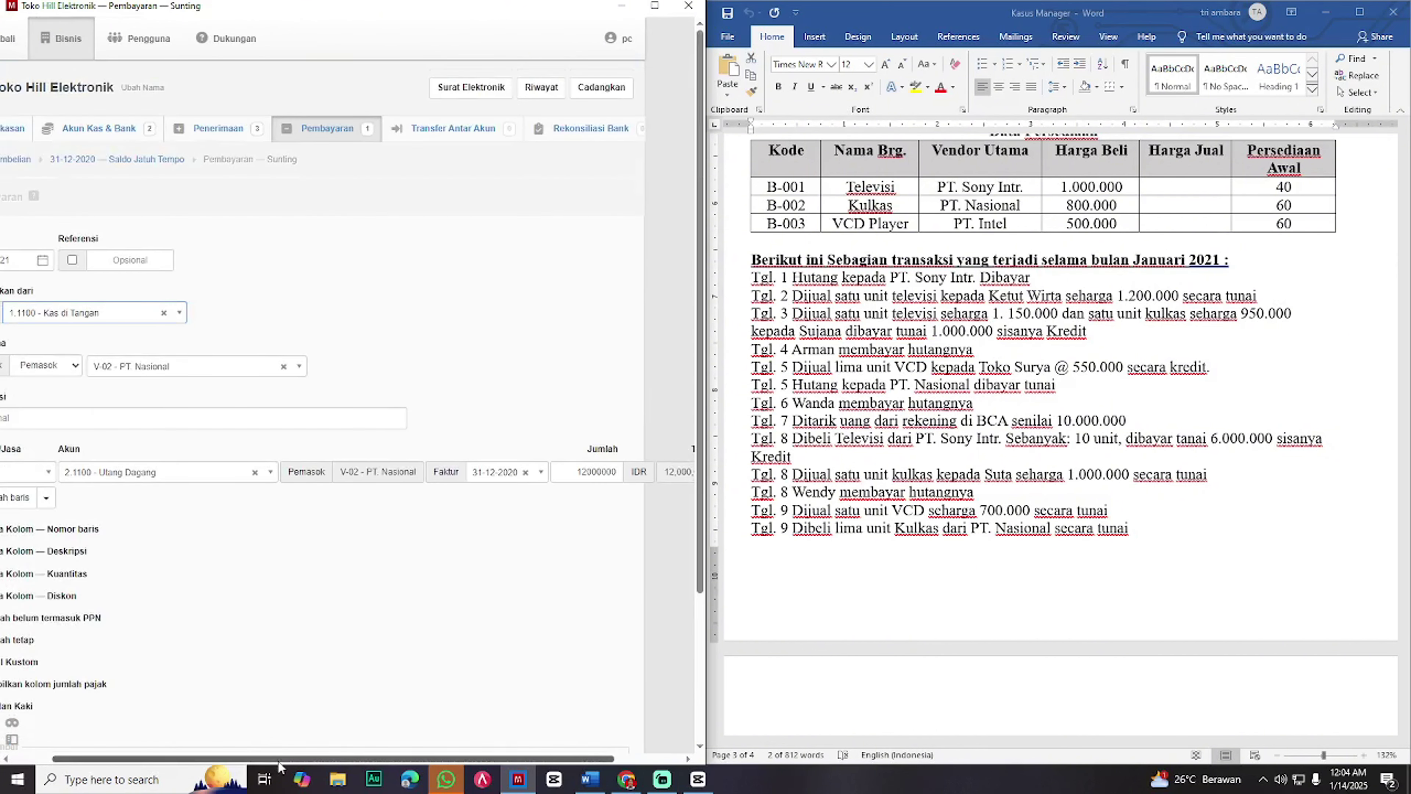
scroll(279, 765, "left", 1)
scroll(81, 668, "down", 4)
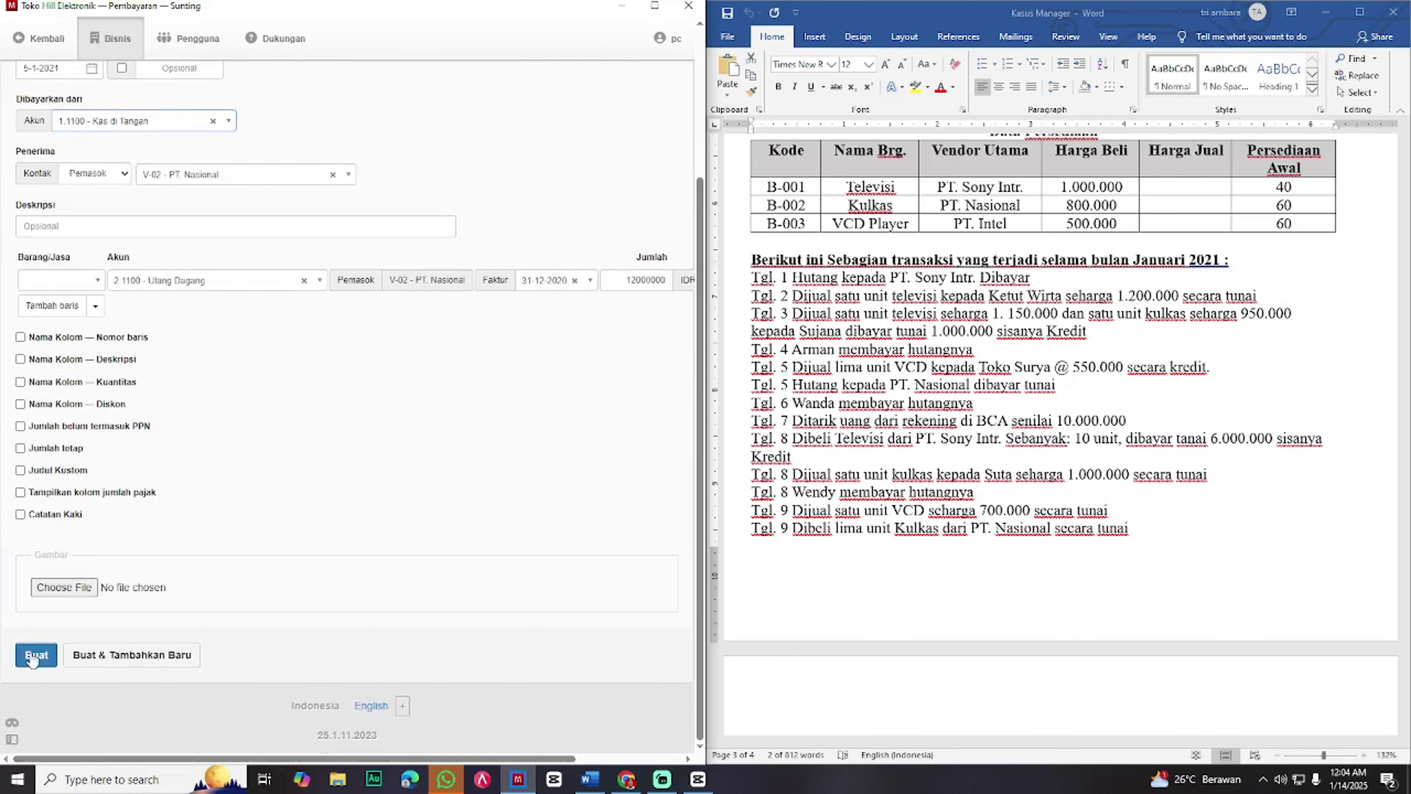
left_click(35, 654)
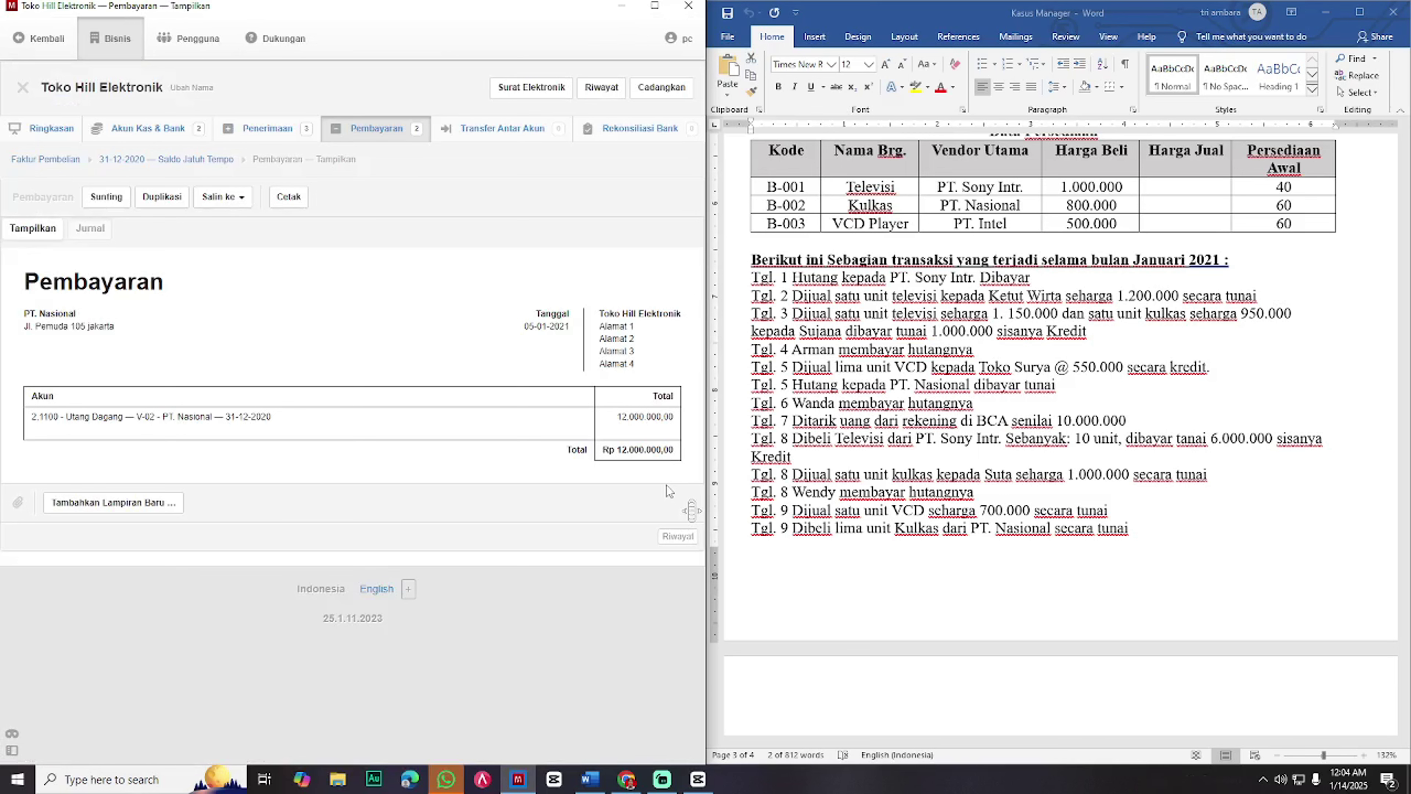
left_click(655, 7)
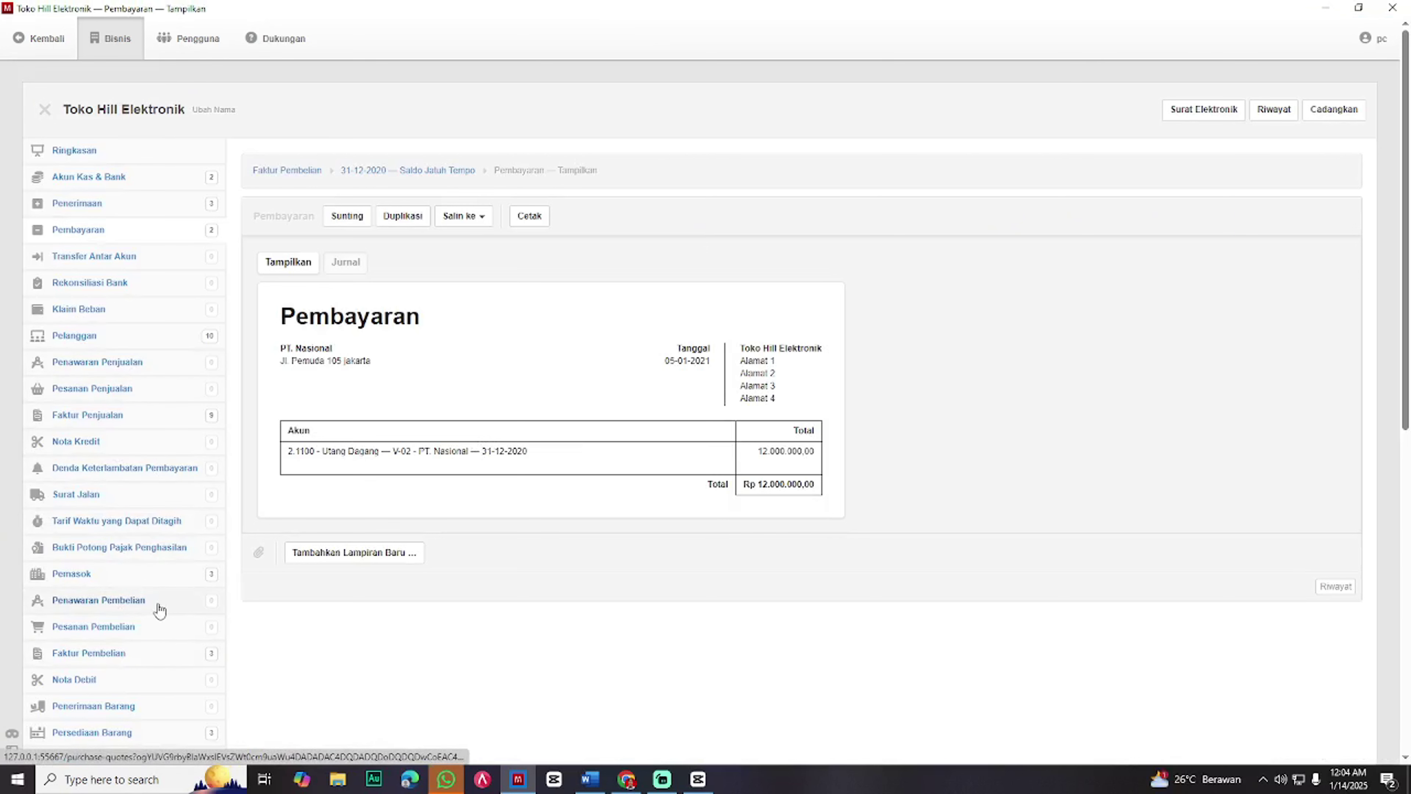
- Create a receipt dated 6-1-2021 against the overdue sales invoice of the customer paying their debt on Tgl. 6
left_click(127, 414)
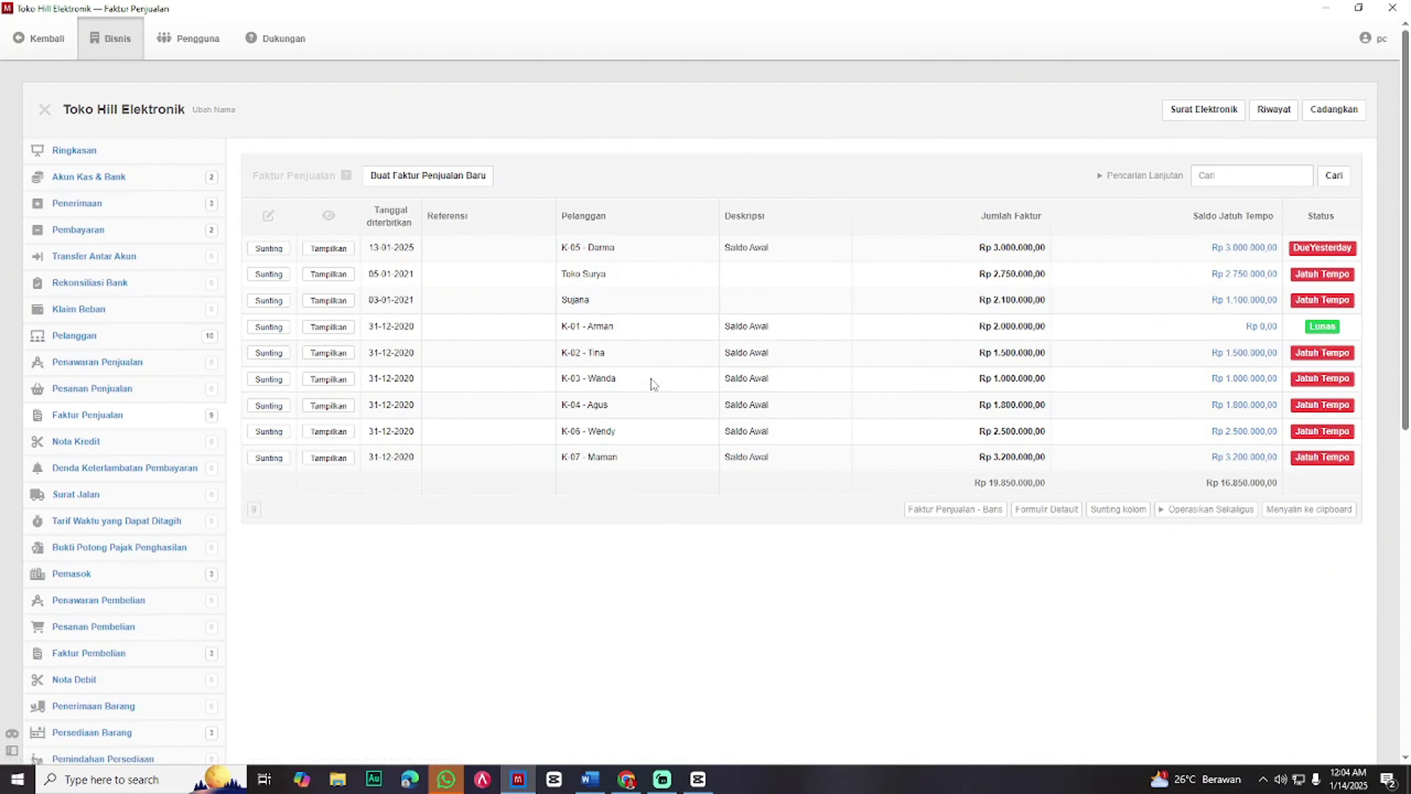
left_click(1244, 379)
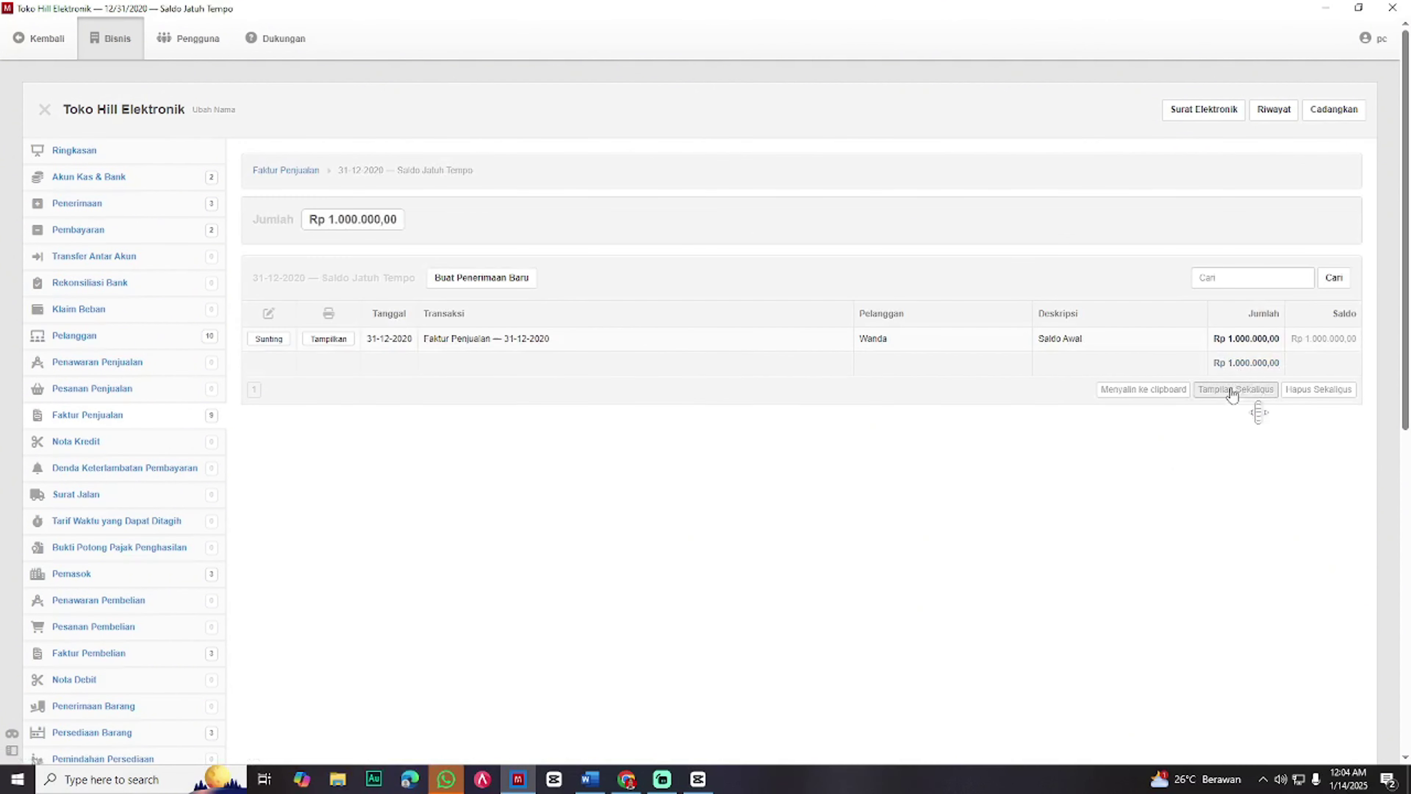
left_click(503, 283)
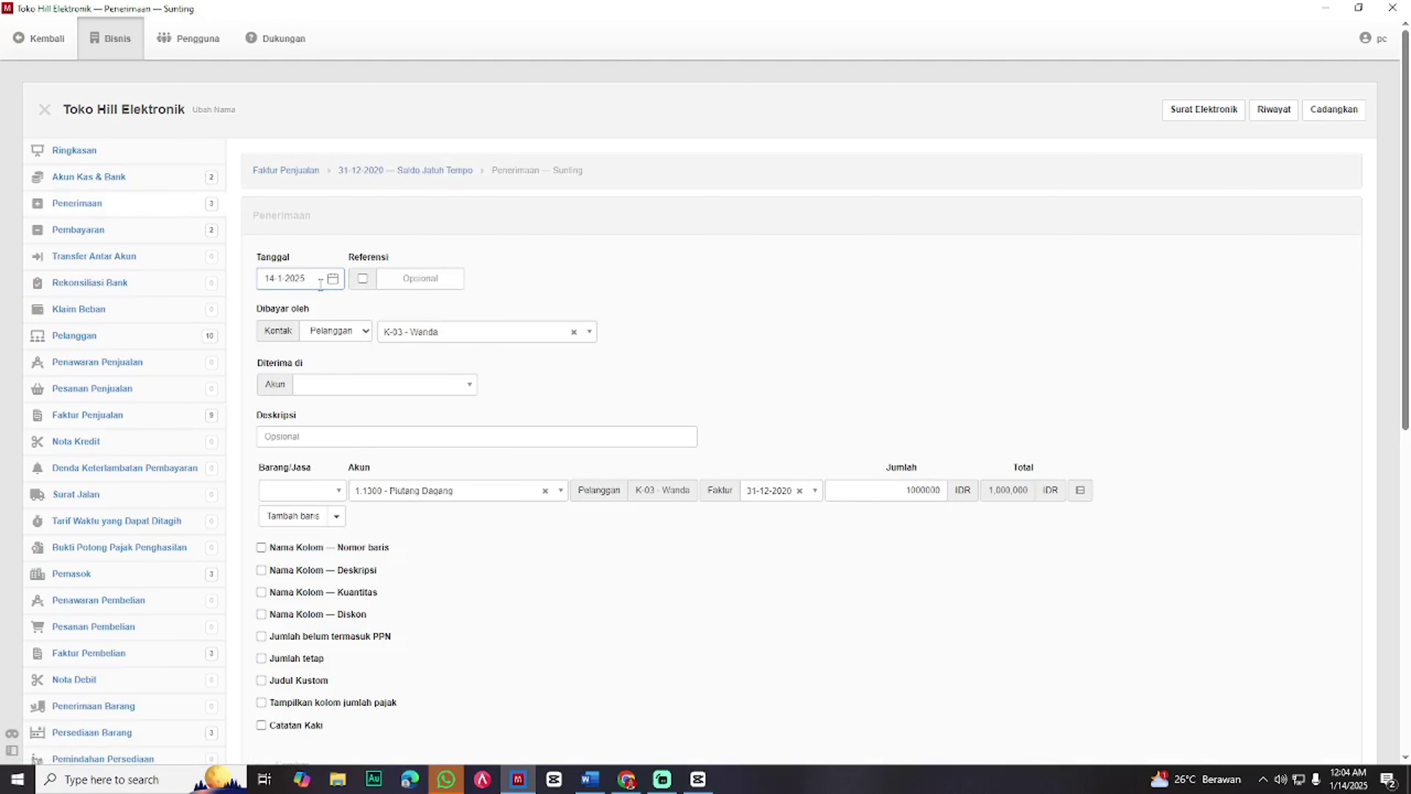
key("super+Left")
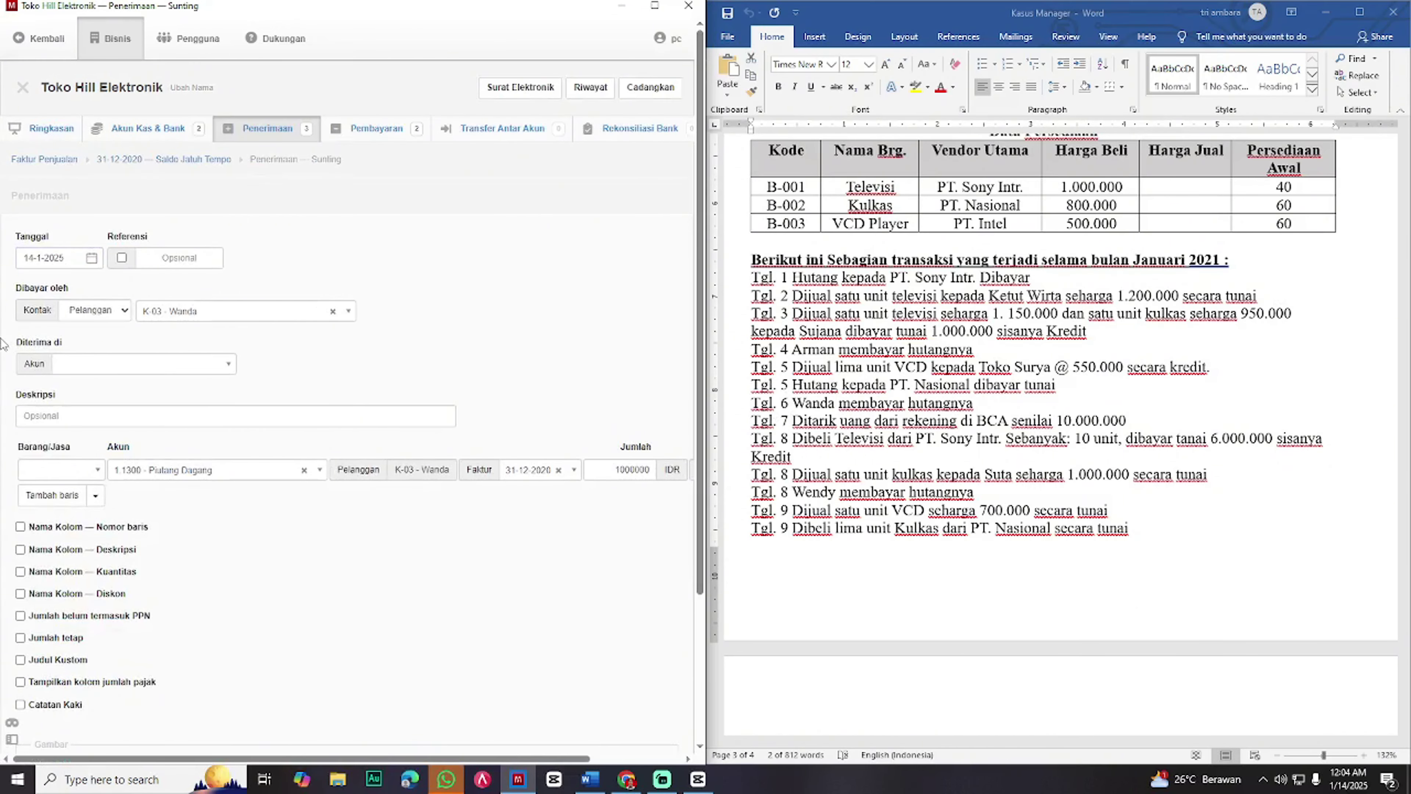
left_click(50, 257)
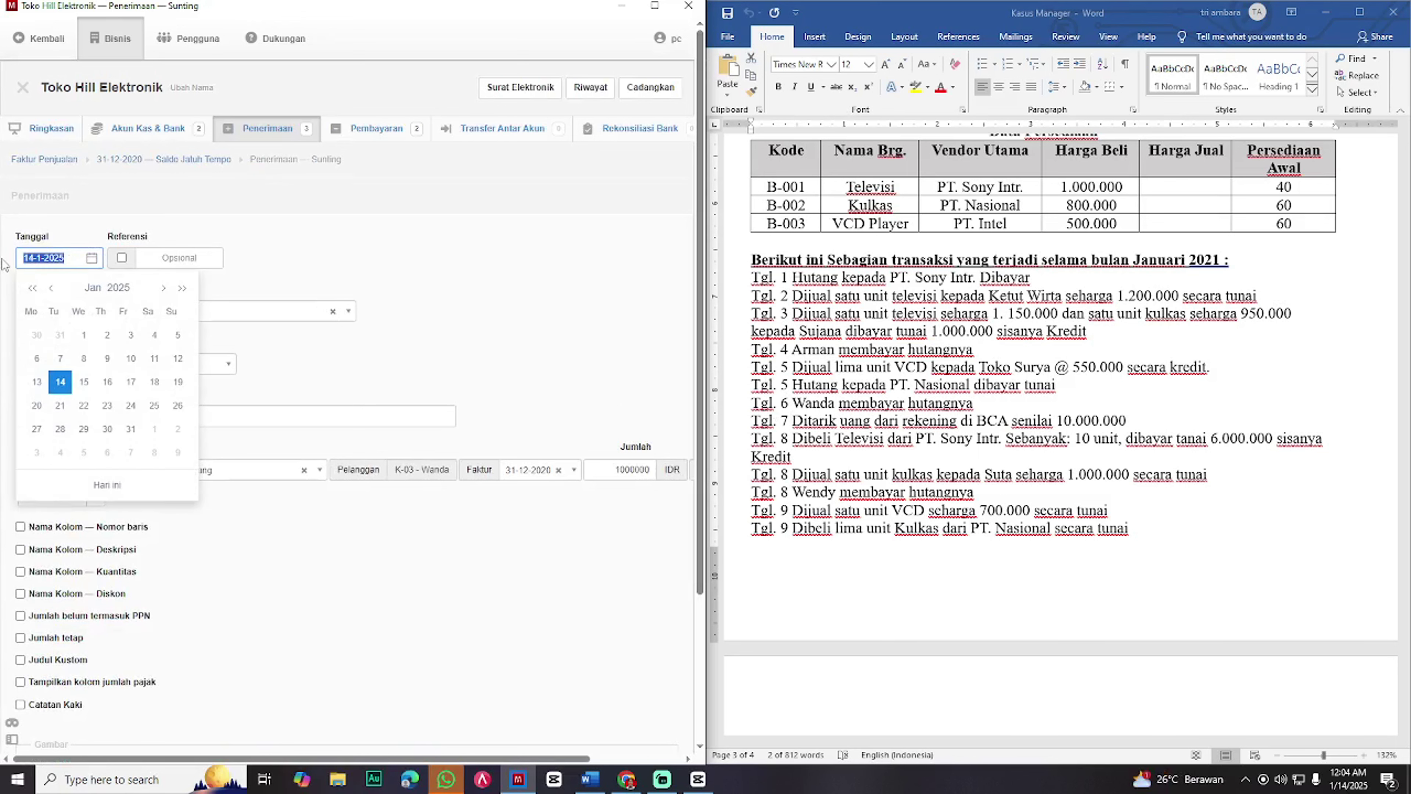
type("6-1-2021")
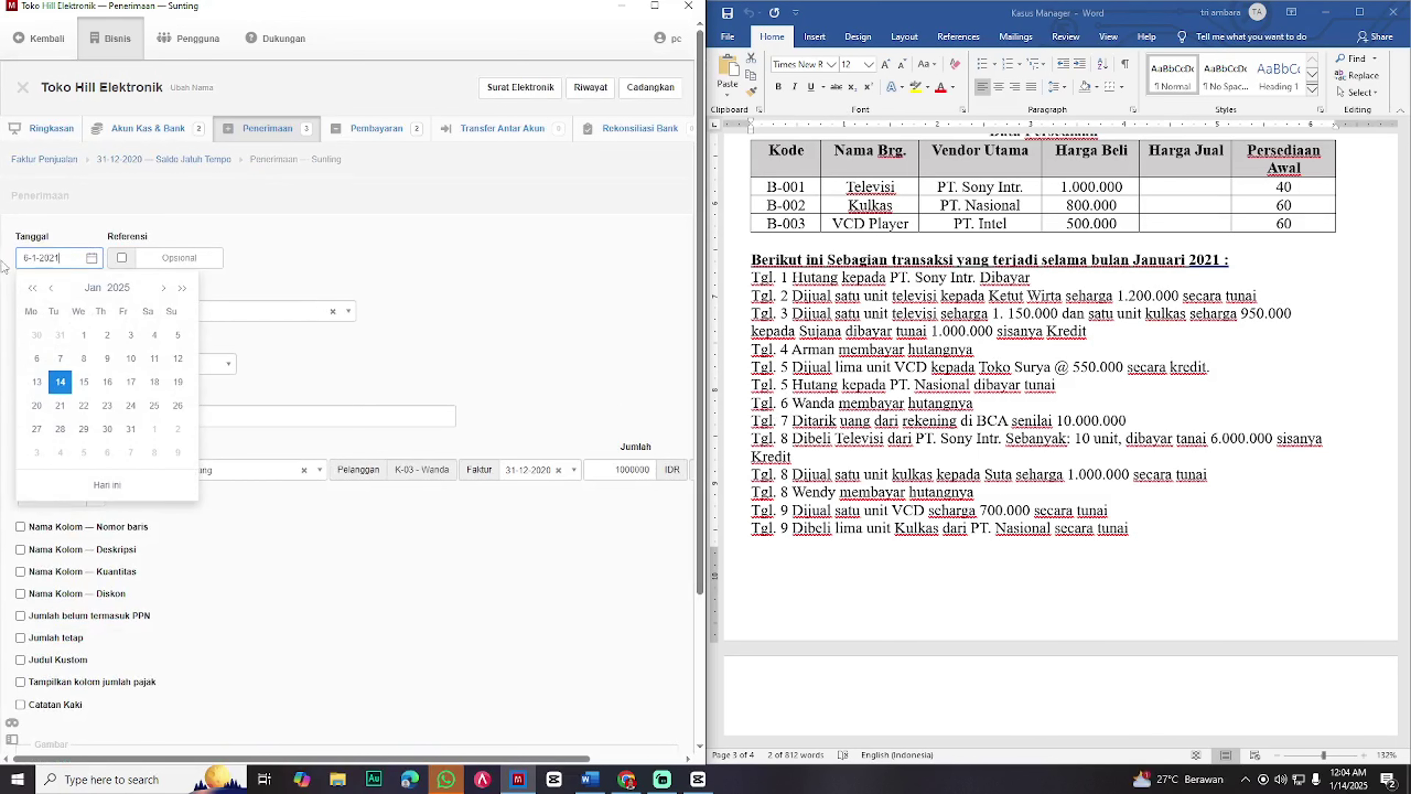
left_click(537, 277)
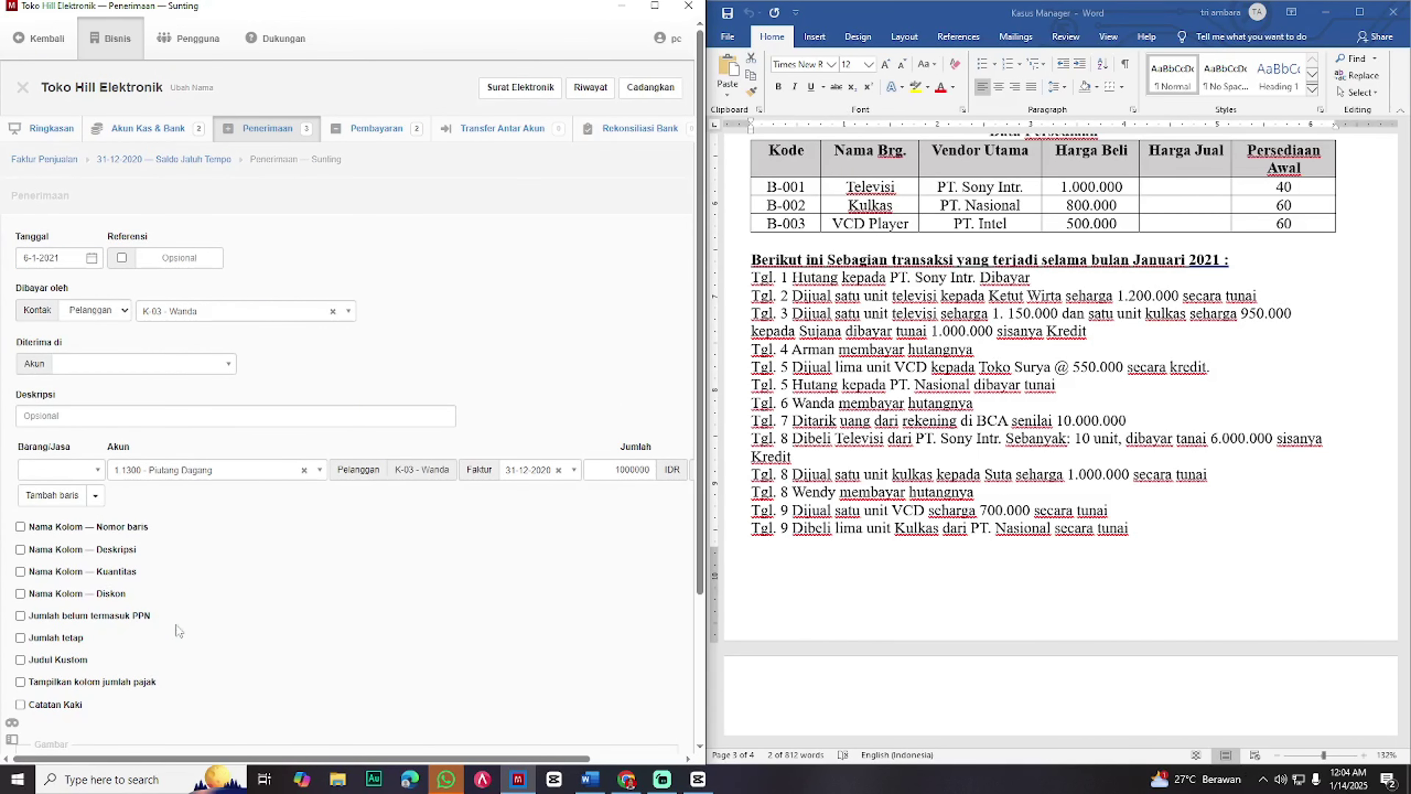
scroll(180, 598, "down", 3)
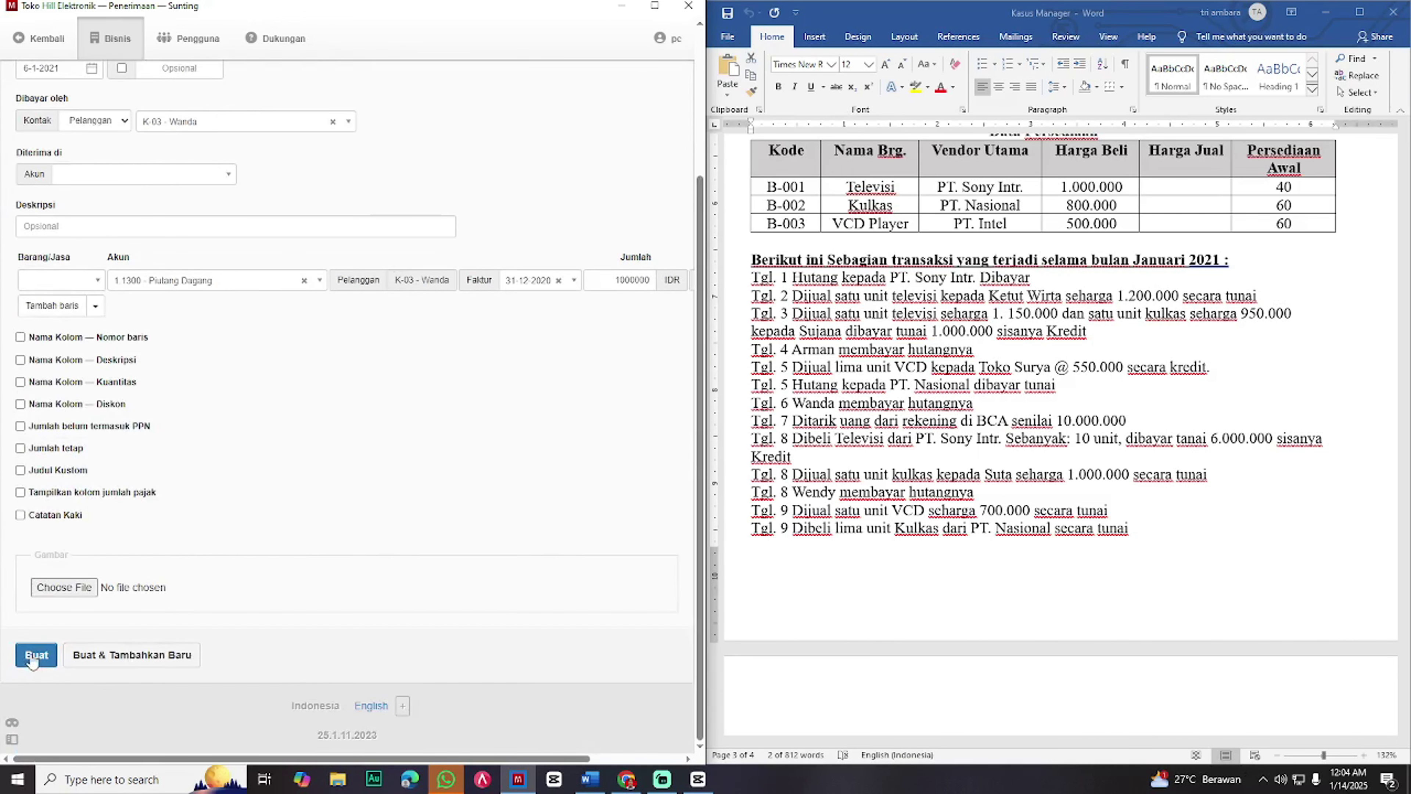
left_click(36, 655)
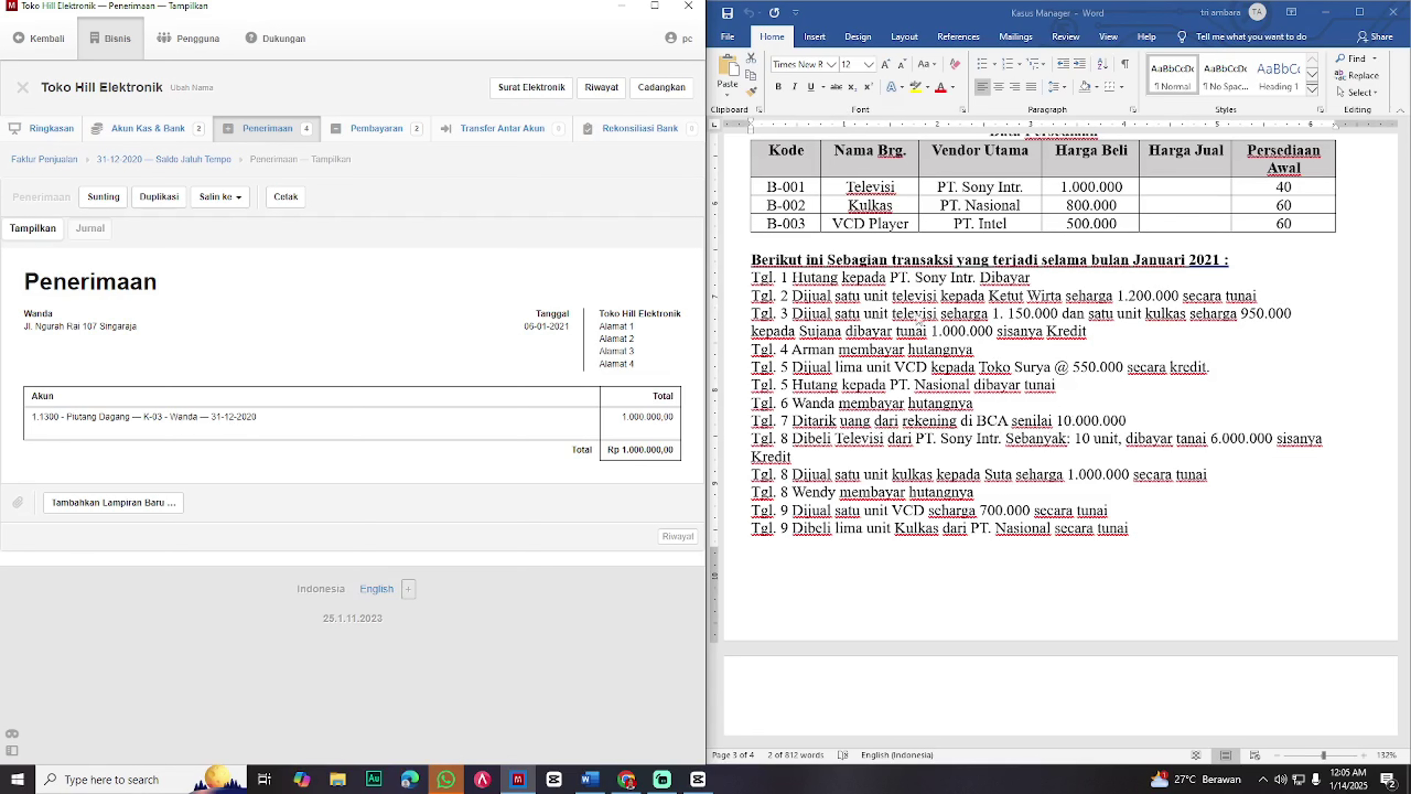
left_click(654, 7)
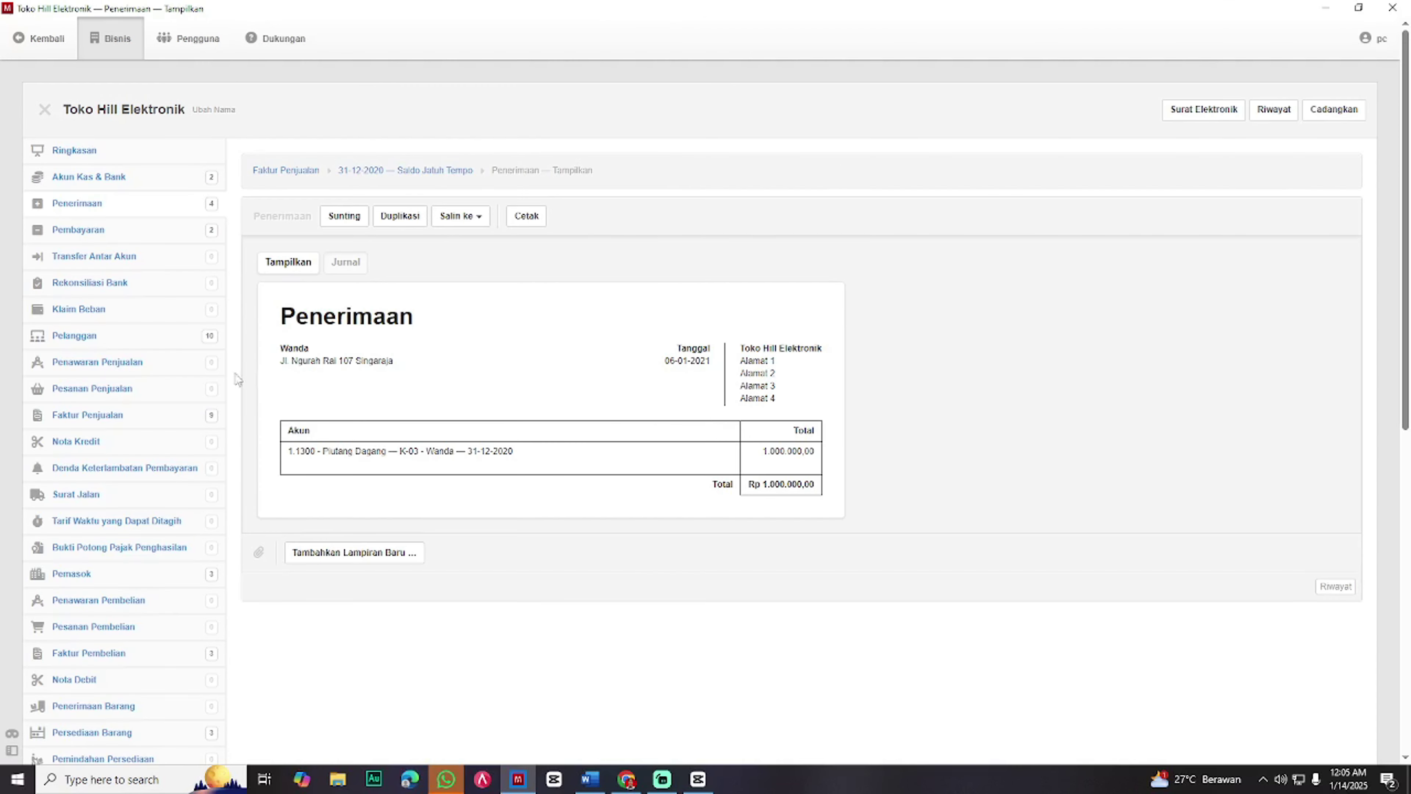
- Start a new inter-account transfer for the Tgl. 7 bank withdrawal and set its date to 7-1-2021
left_click(166, 259)
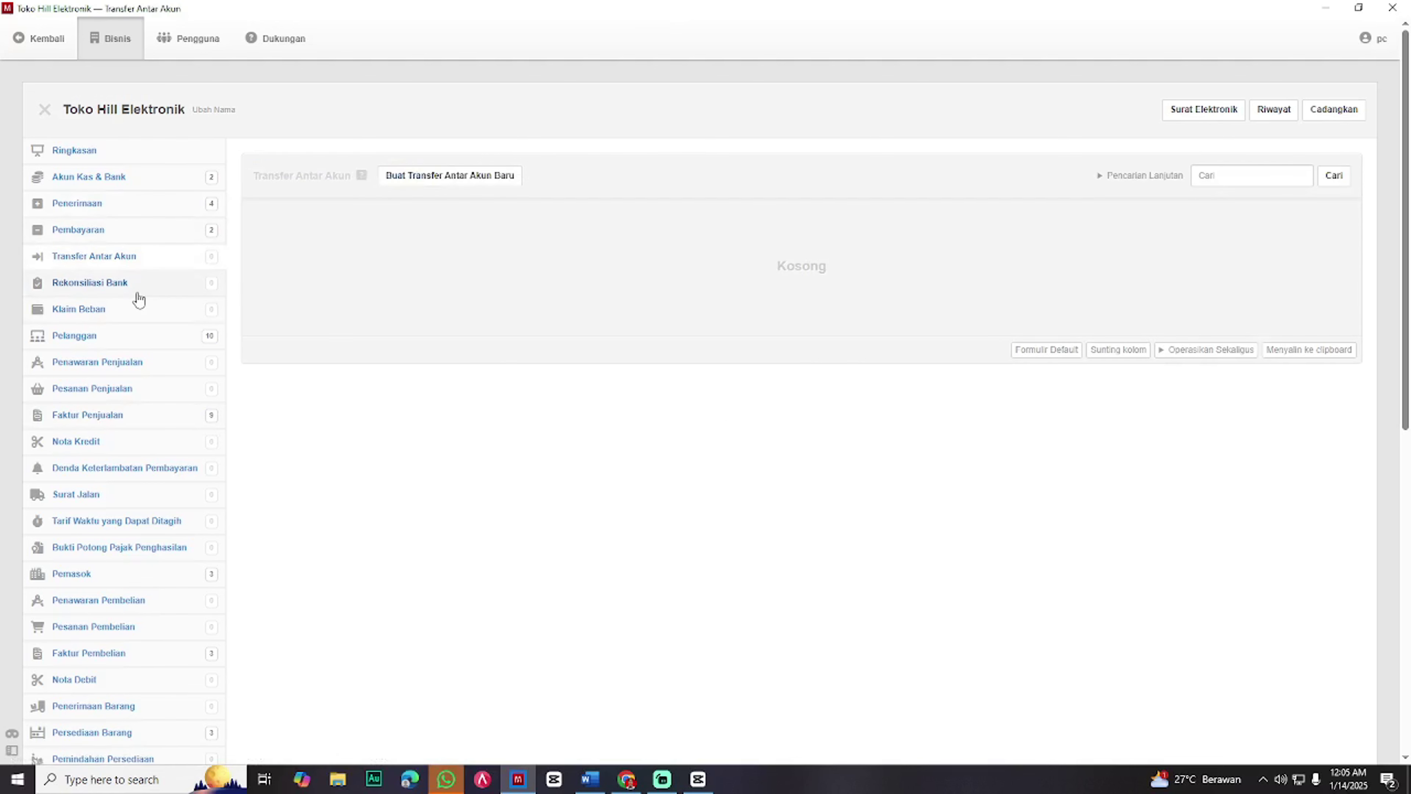
left_click(427, 176)
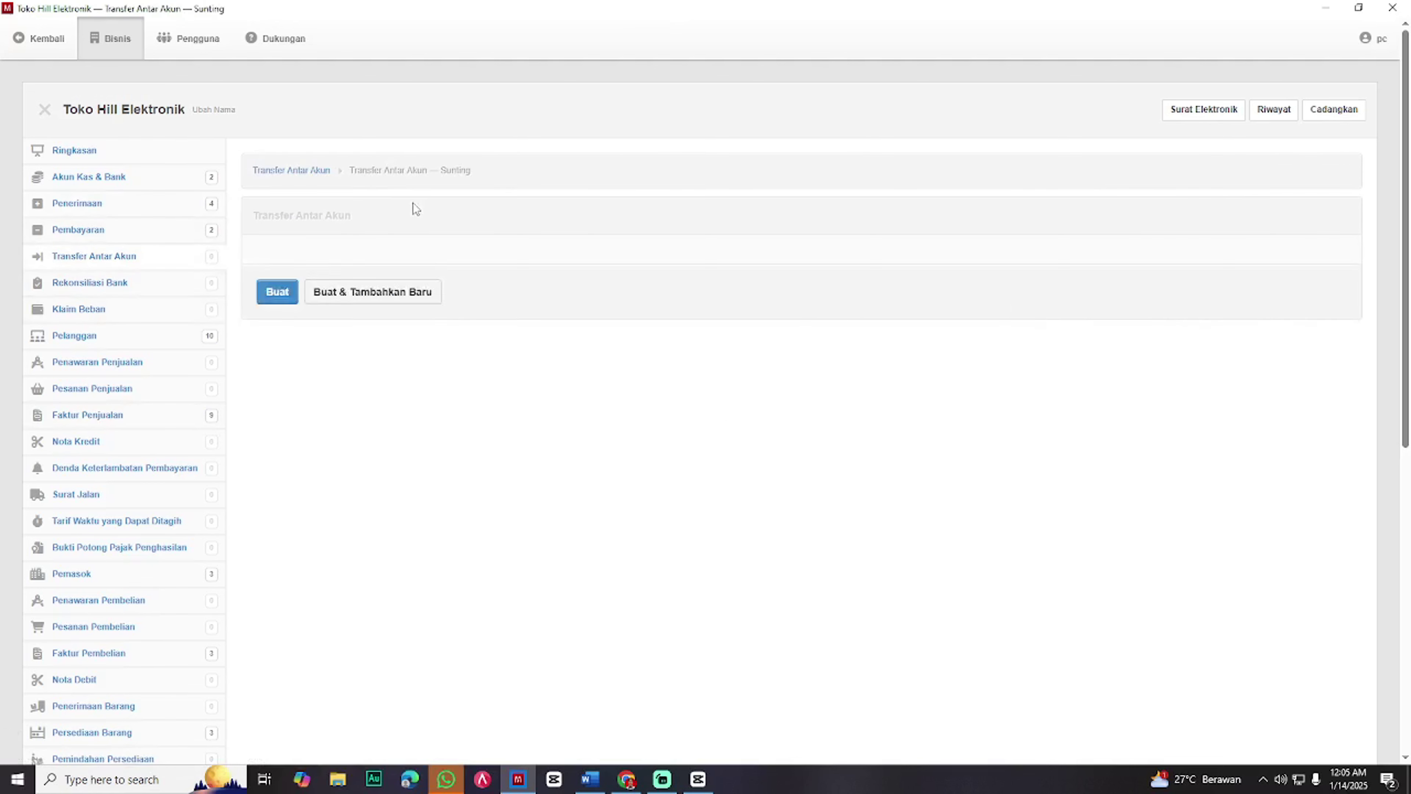
left_click(332, 278)
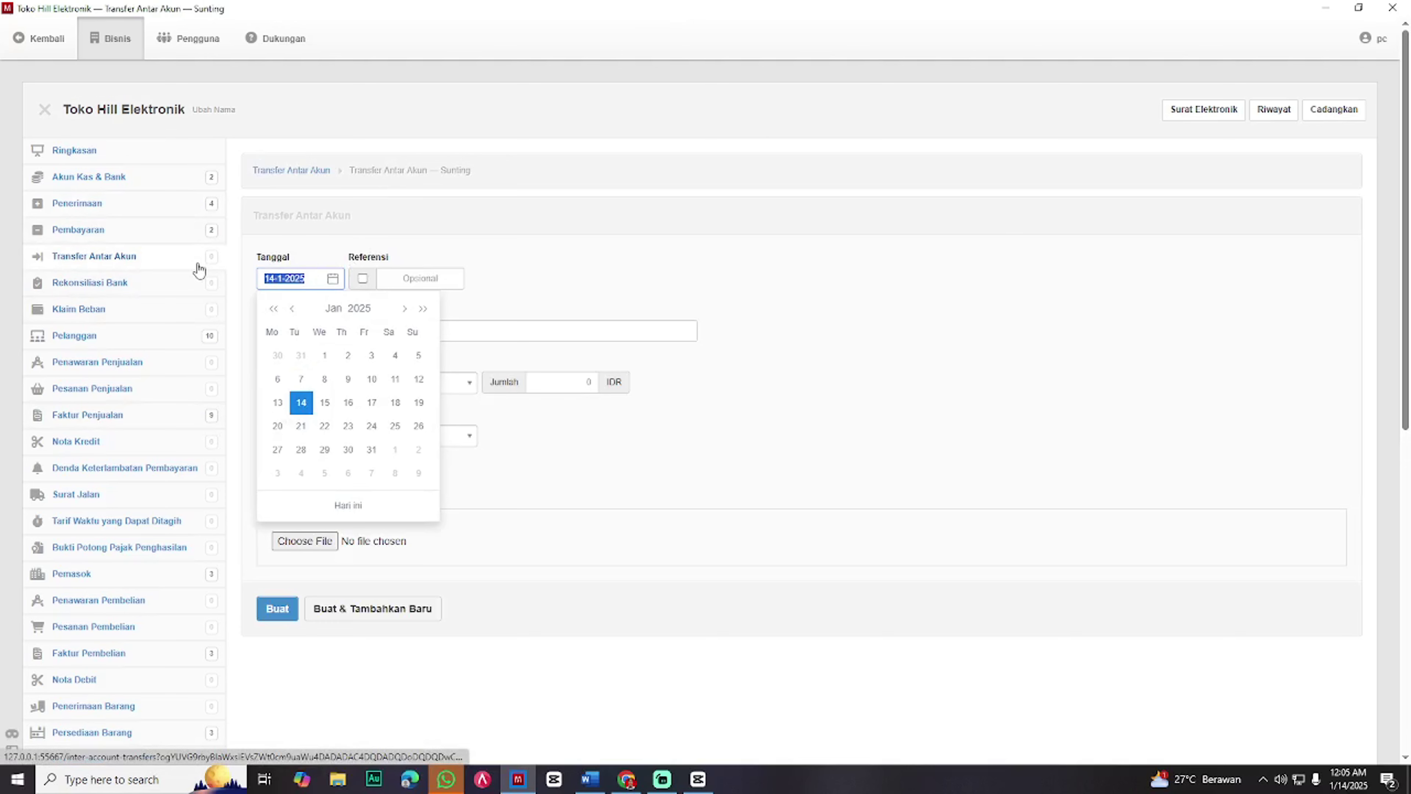
key("super+Left")
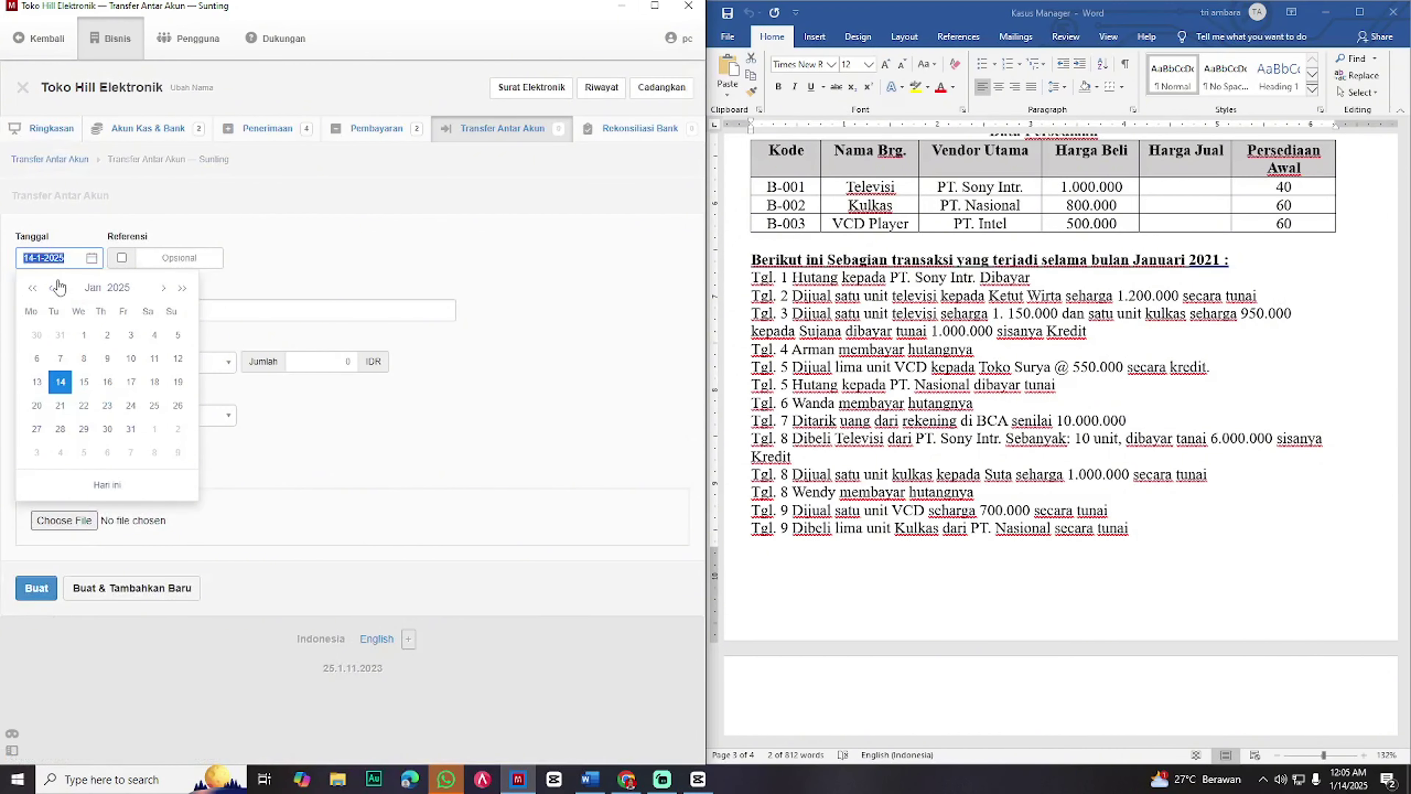
type("1")
left_click(337, 279)
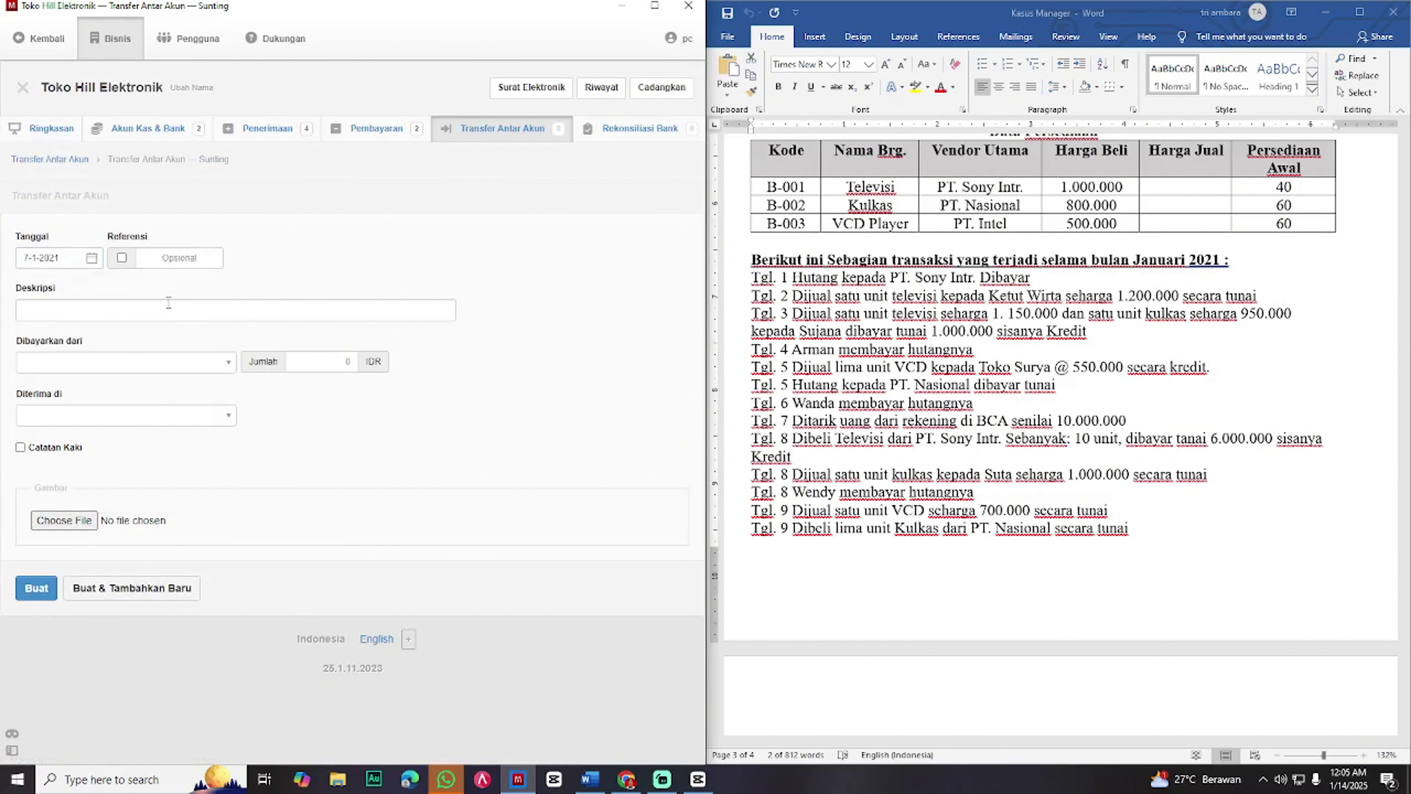
- Set the transfer from 1.1200 - Rekening di BCA to 1.1100 - Kas di Tangan with an amount of 10000000 IDR and create it
left_click(127, 371)
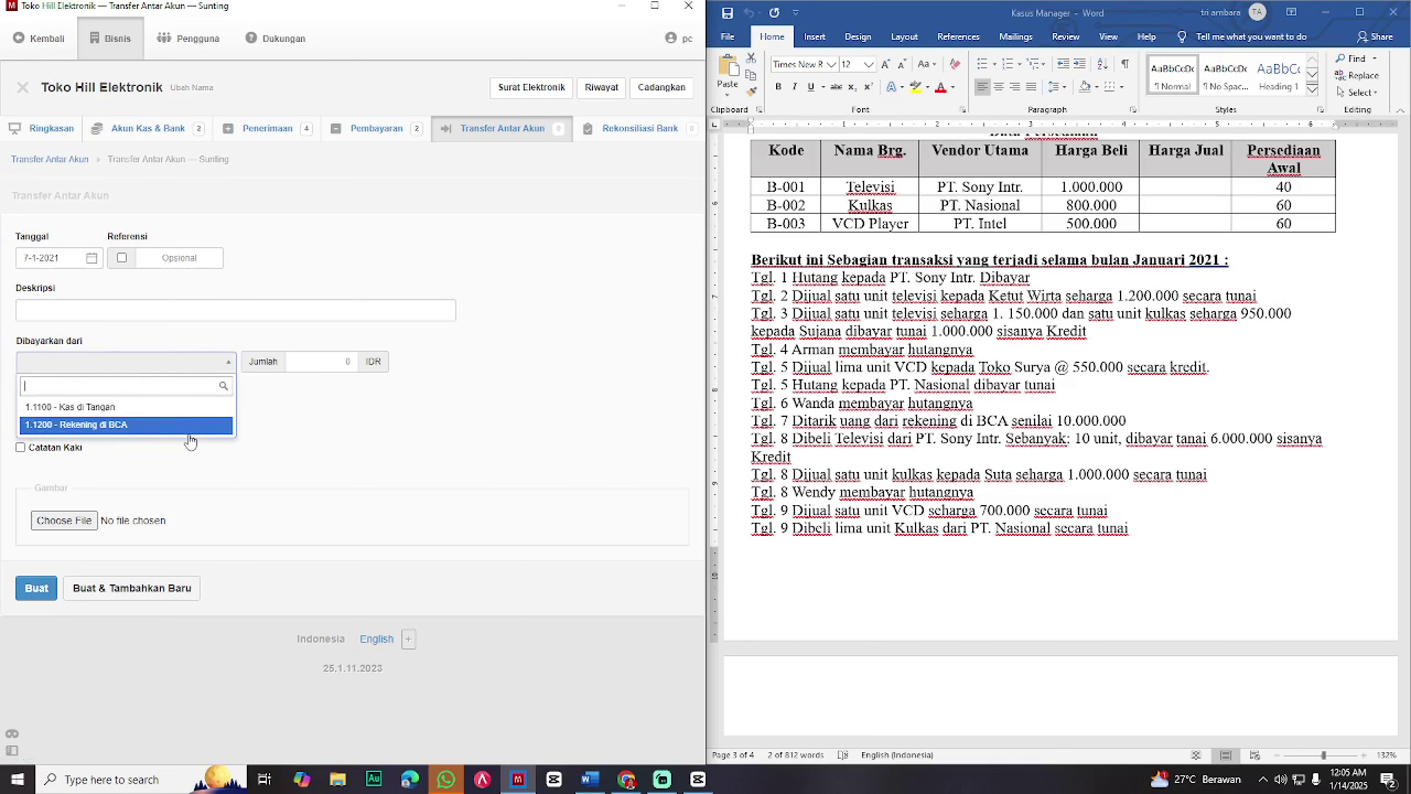
left_click(176, 425)
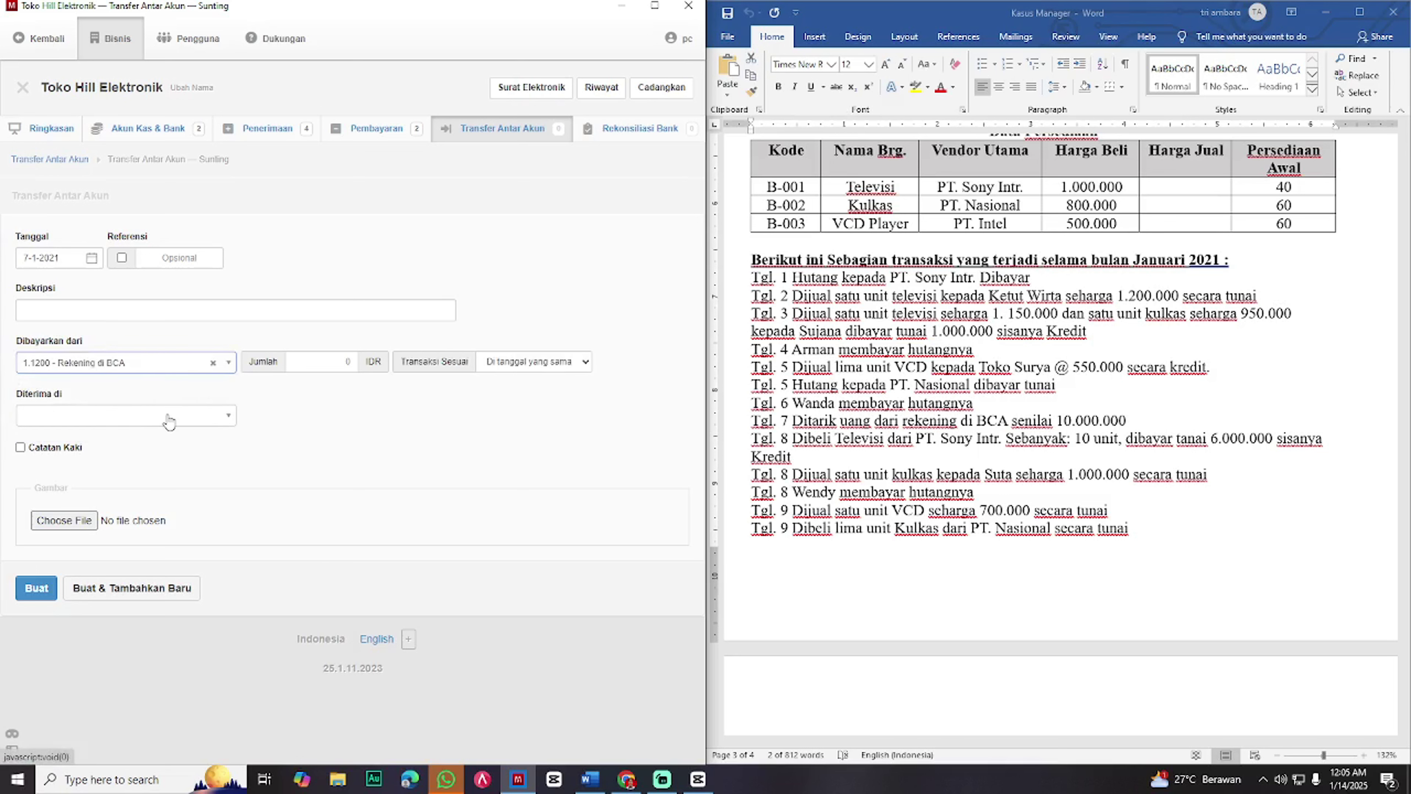
left_click(167, 416)
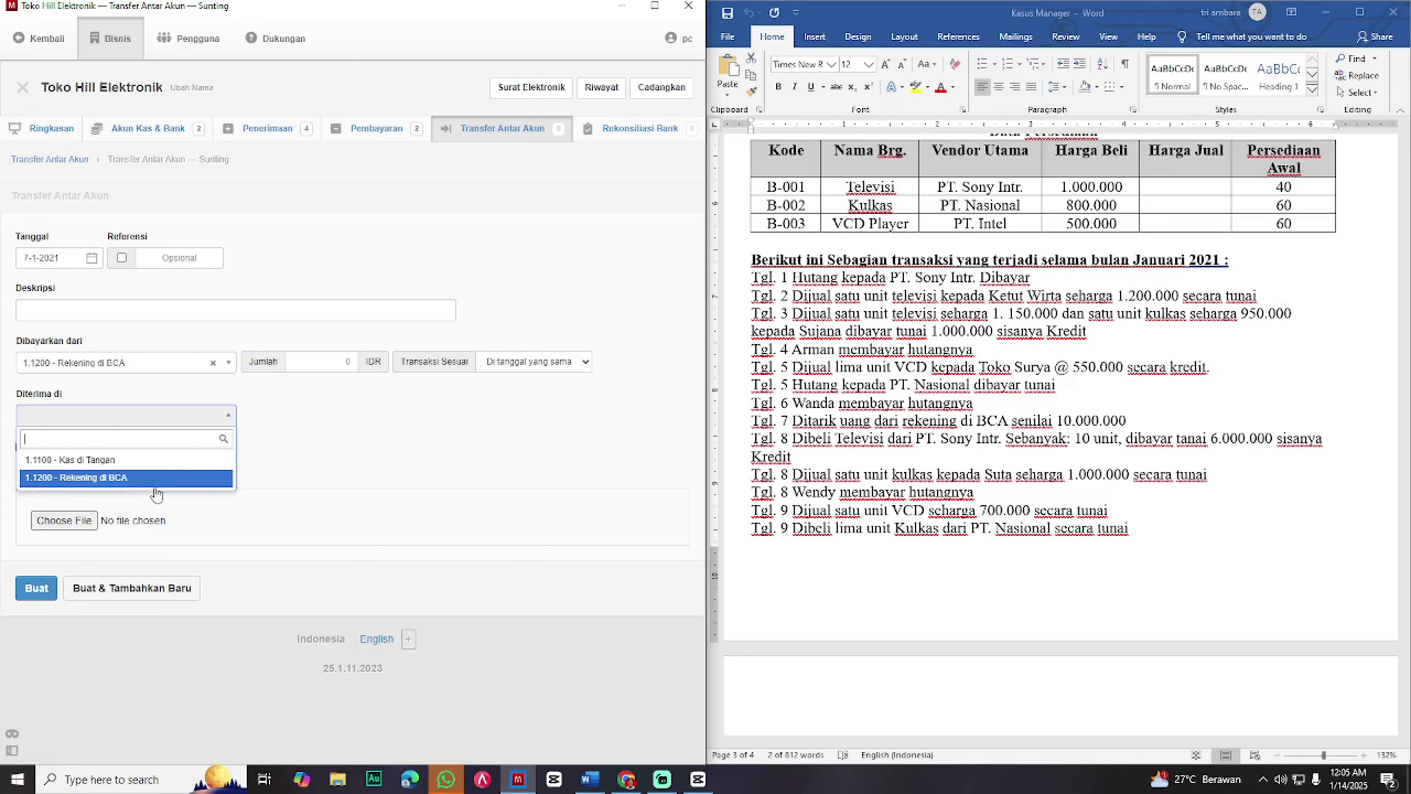
left_click(151, 461)
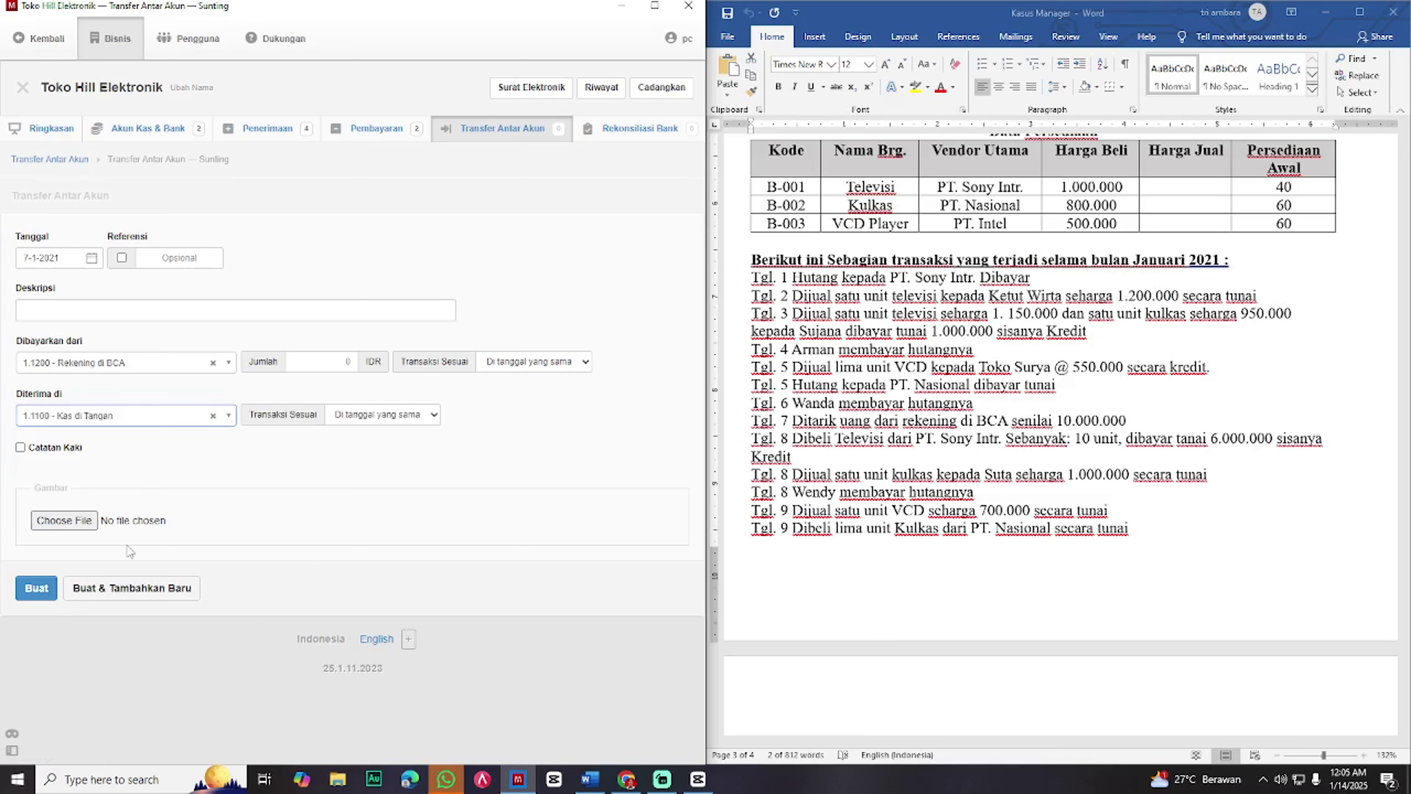
left_click(351, 361)
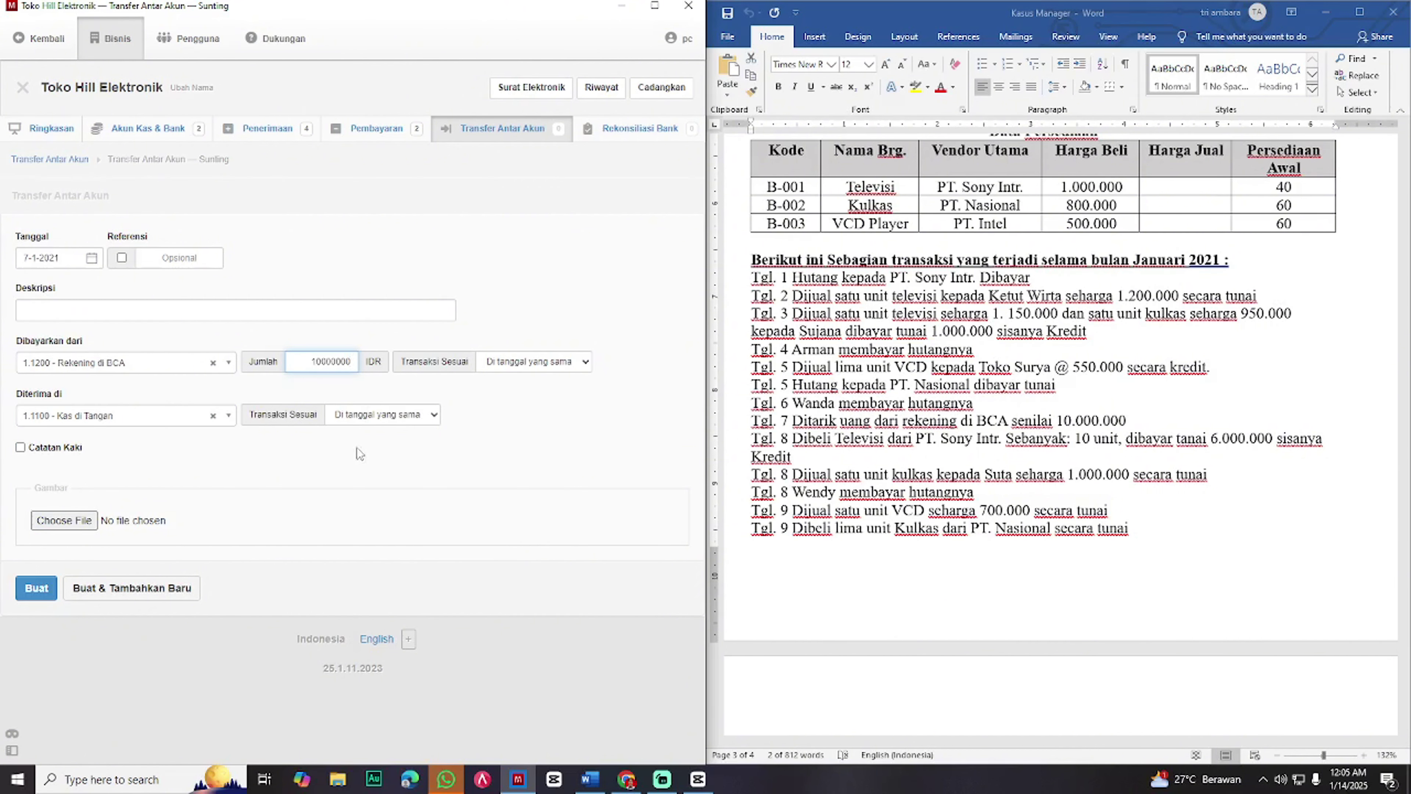
left_click(48, 592)
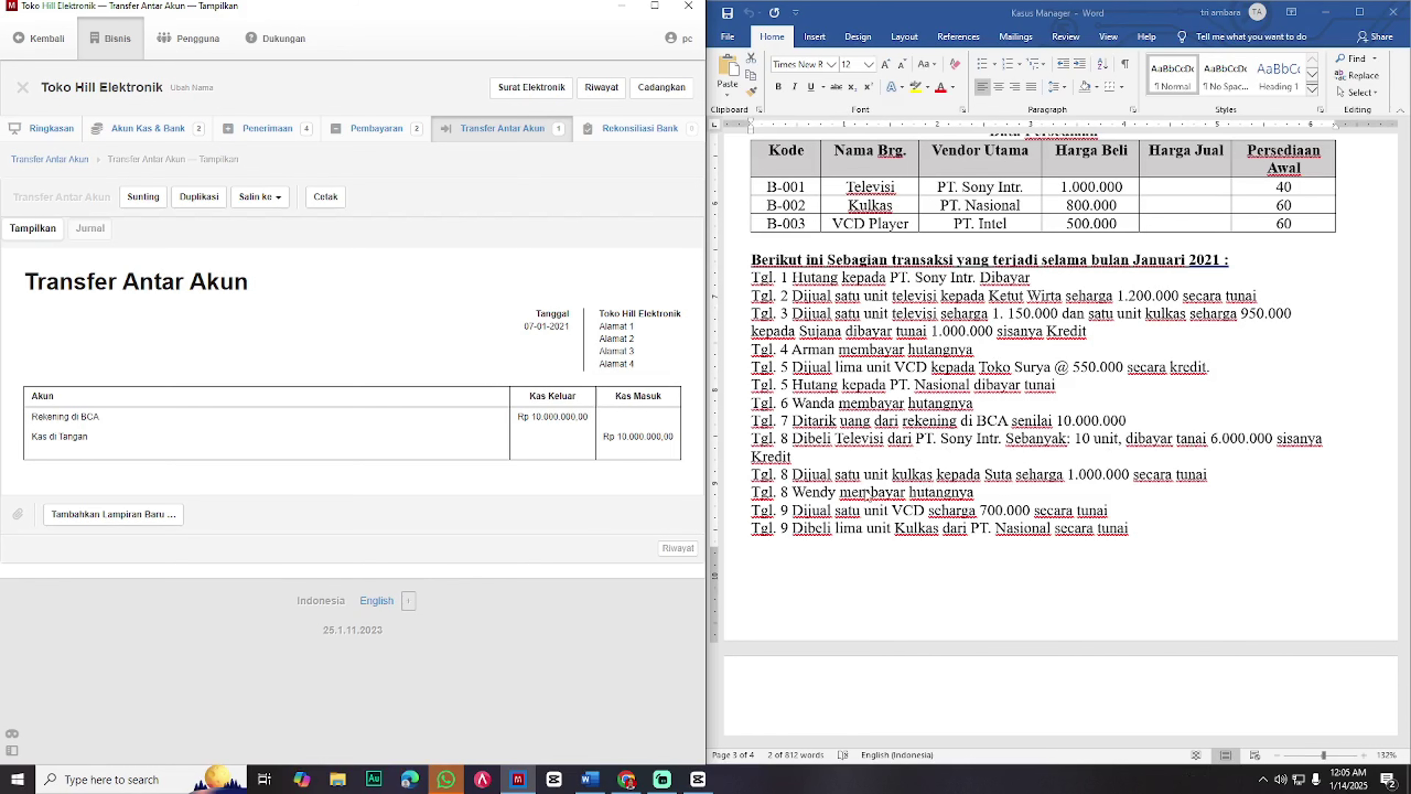
- Start a new purchase invoice for the Tgl. 8 television purchase, dated 8-1-2021, with V-01 - PT. Sony Intr. as the supplier
left_click(655, 6)
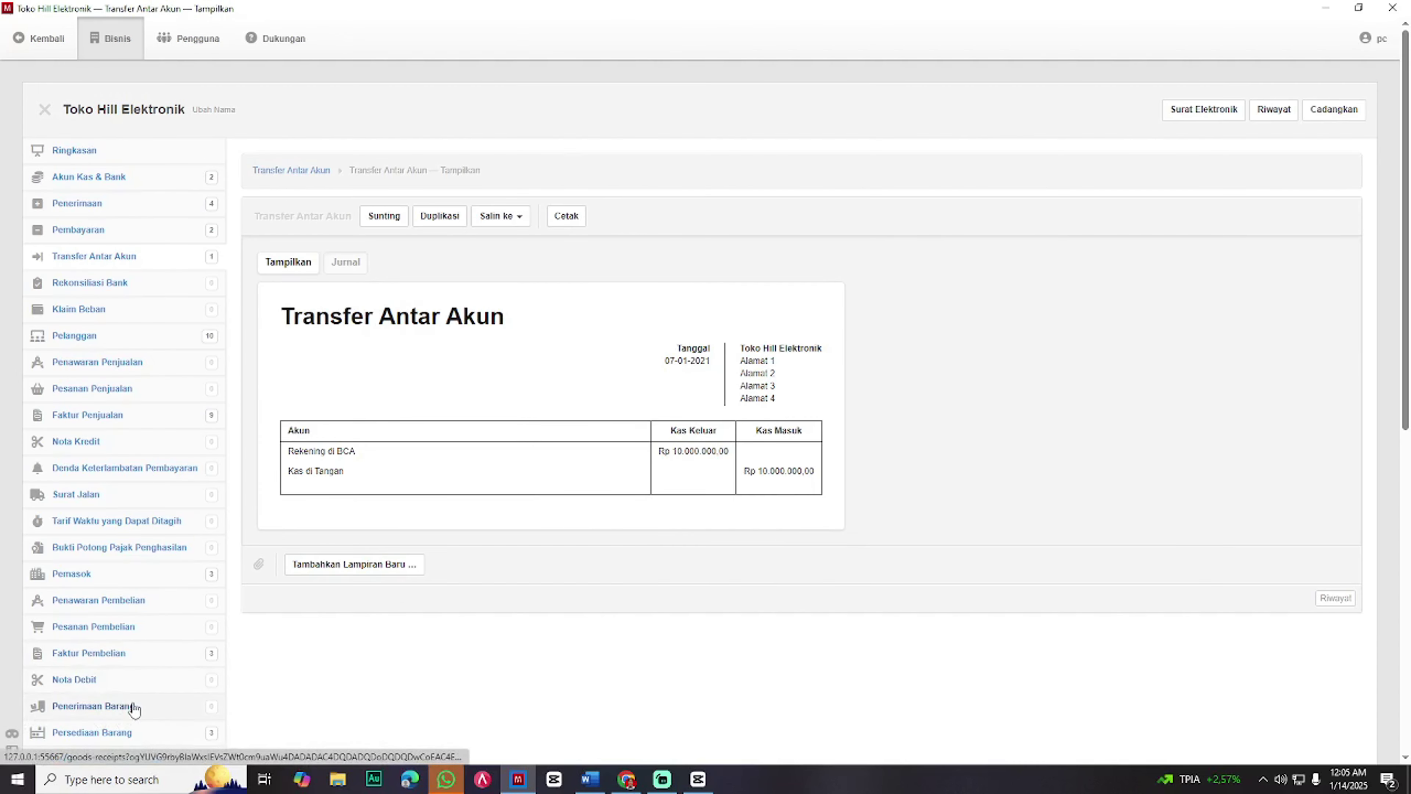
scroll(123, 601, "down", 2)
left_click(124, 582)
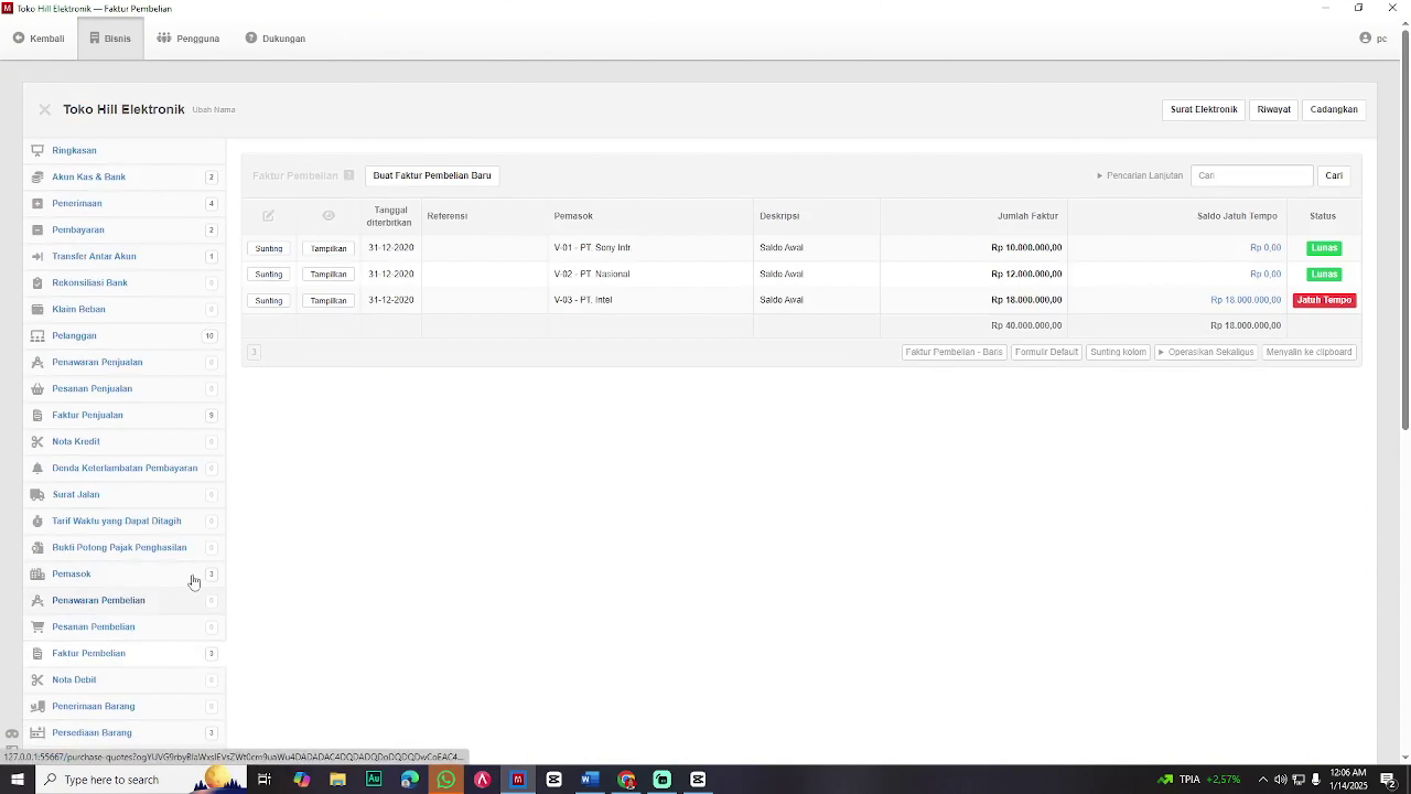
left_click(413, 178)
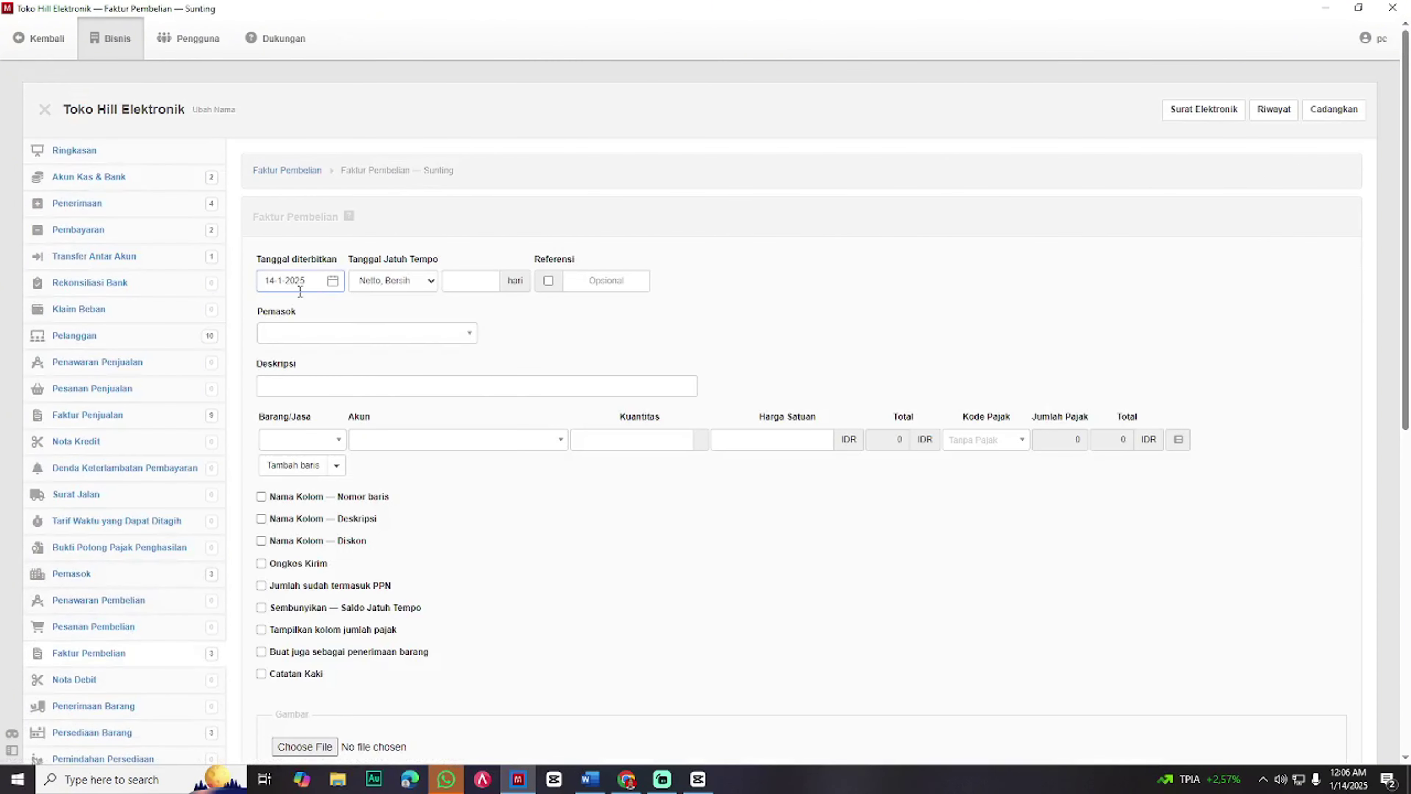
key("super+Left")
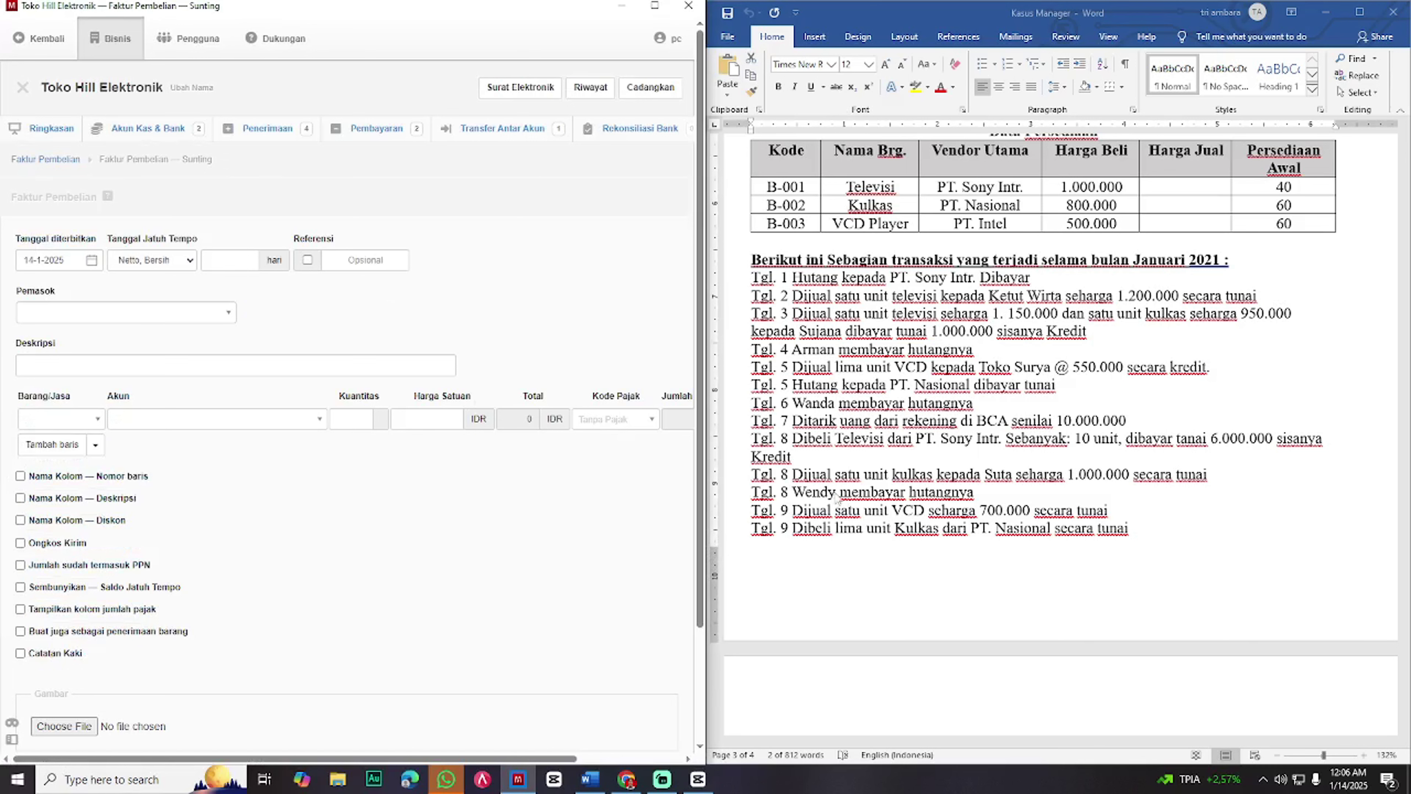
left_click(50, 260)
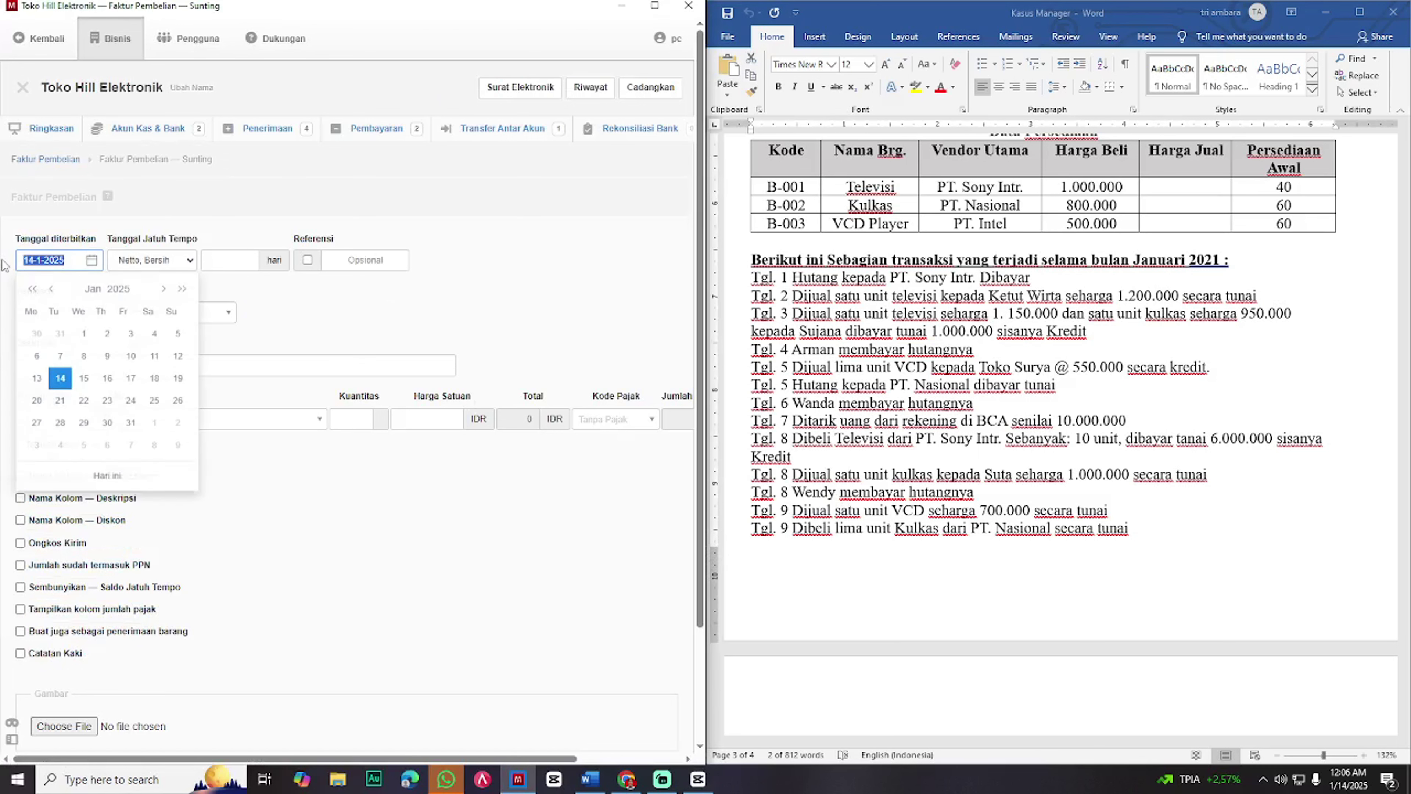
type("8")
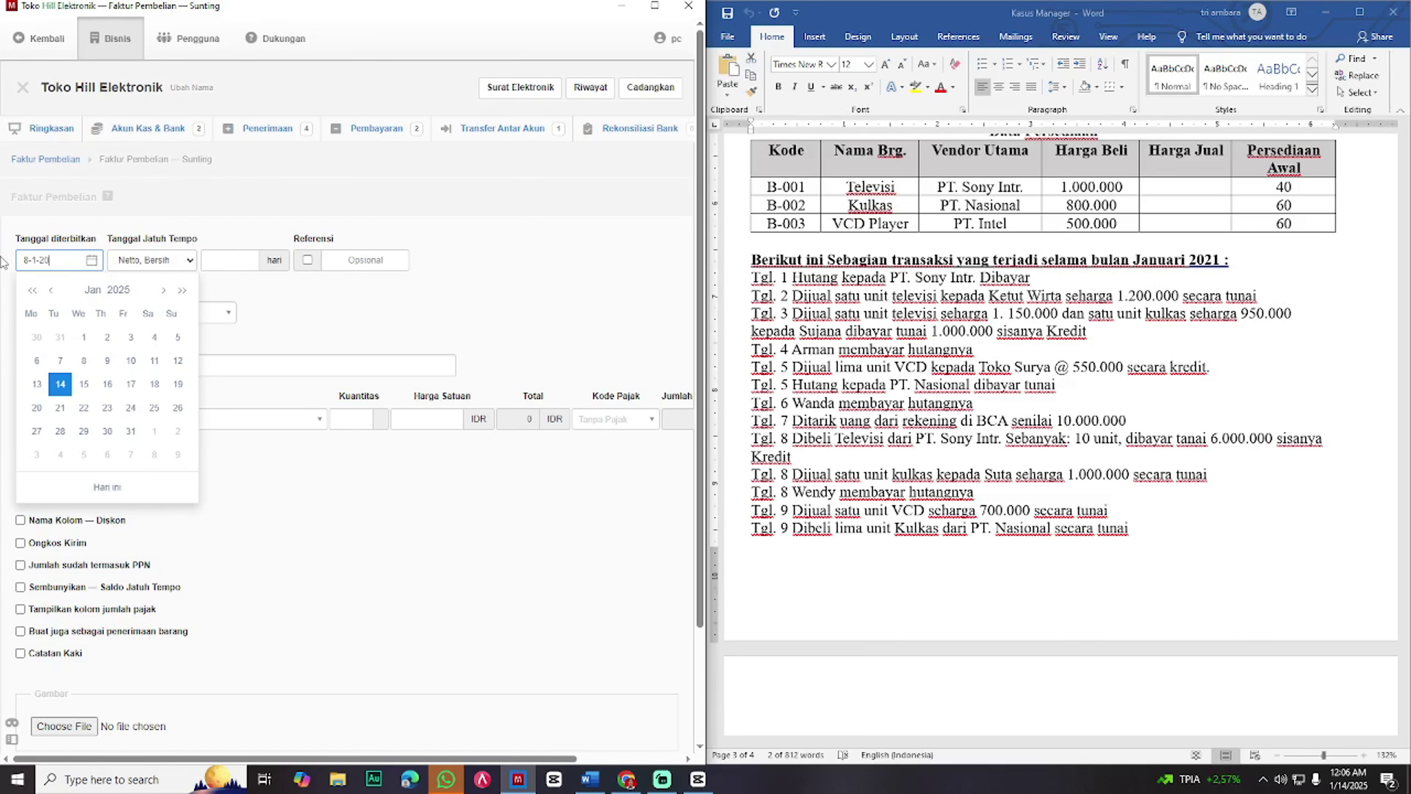
left_click(476, 308)
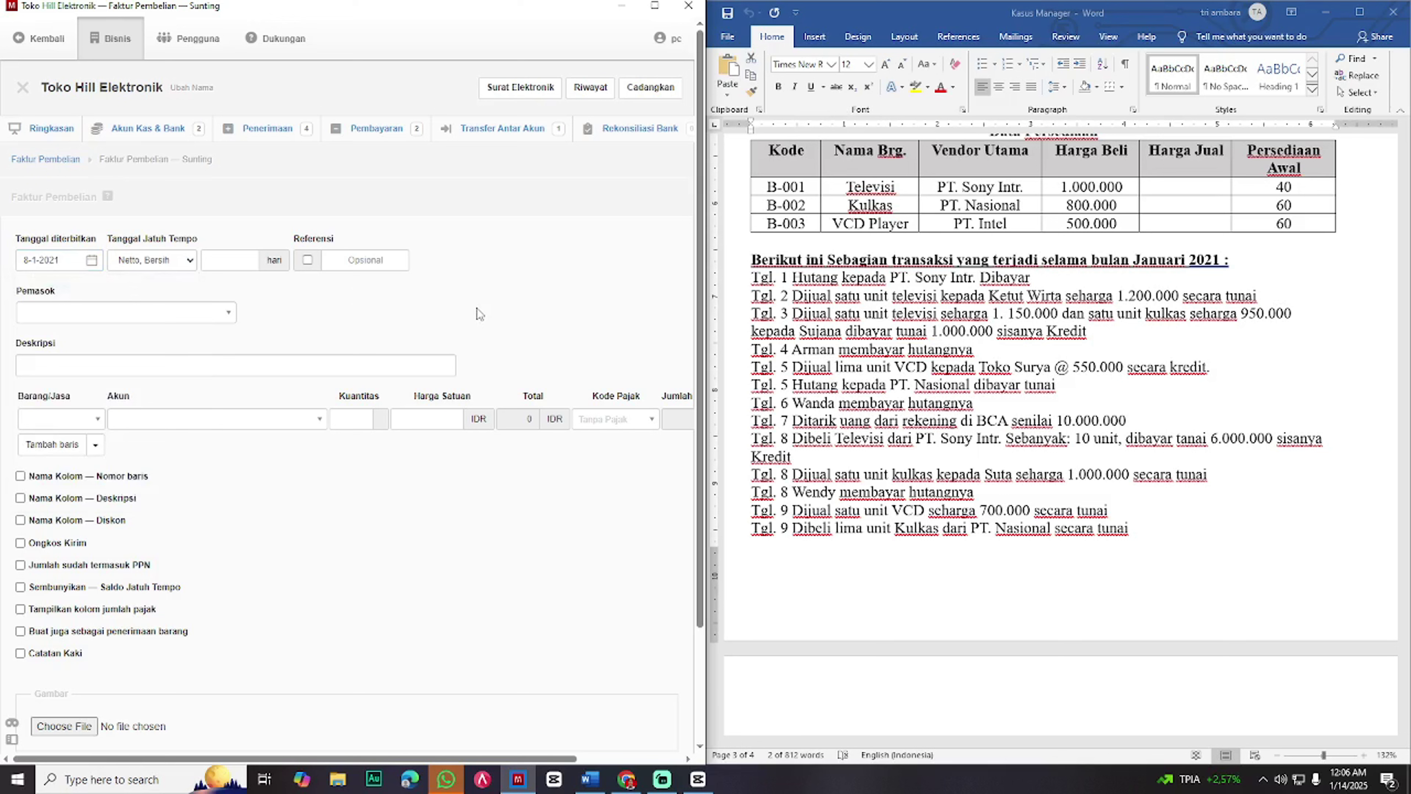
left_click(189, 312)
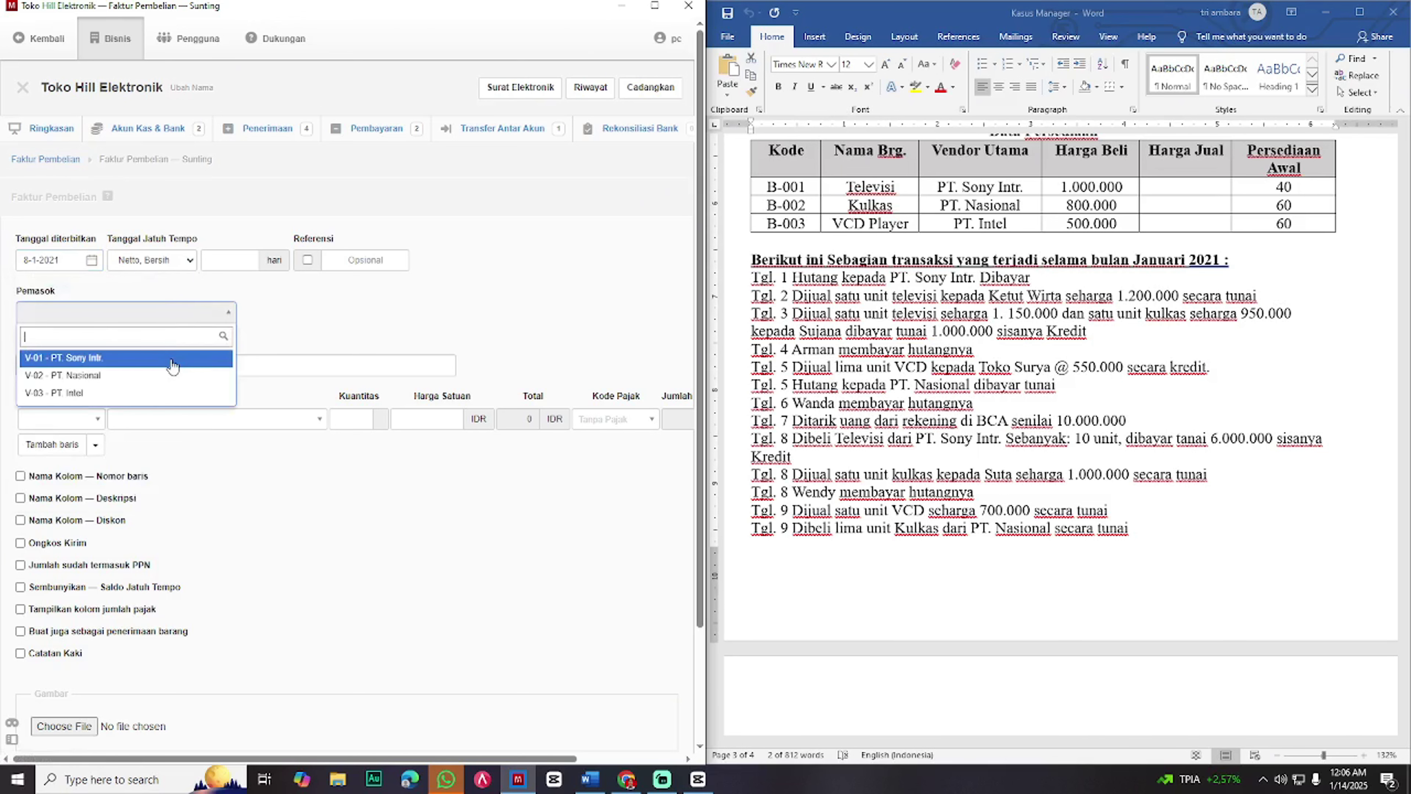
left_click(173, 360)
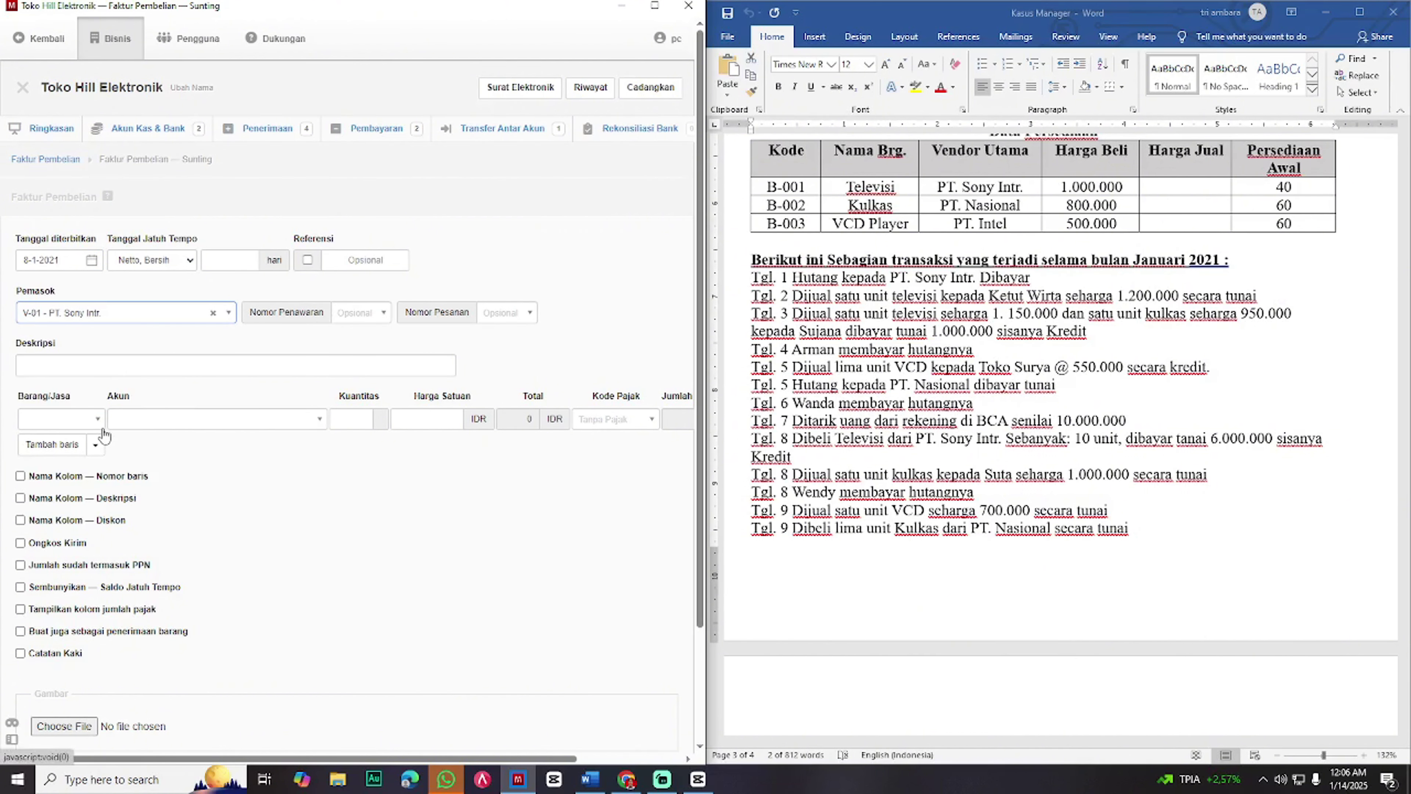
- Add 10 units of B-001 - Televesi at a unit price of 1000000 IDR and create the purchase invoice
left_click(93, 420)
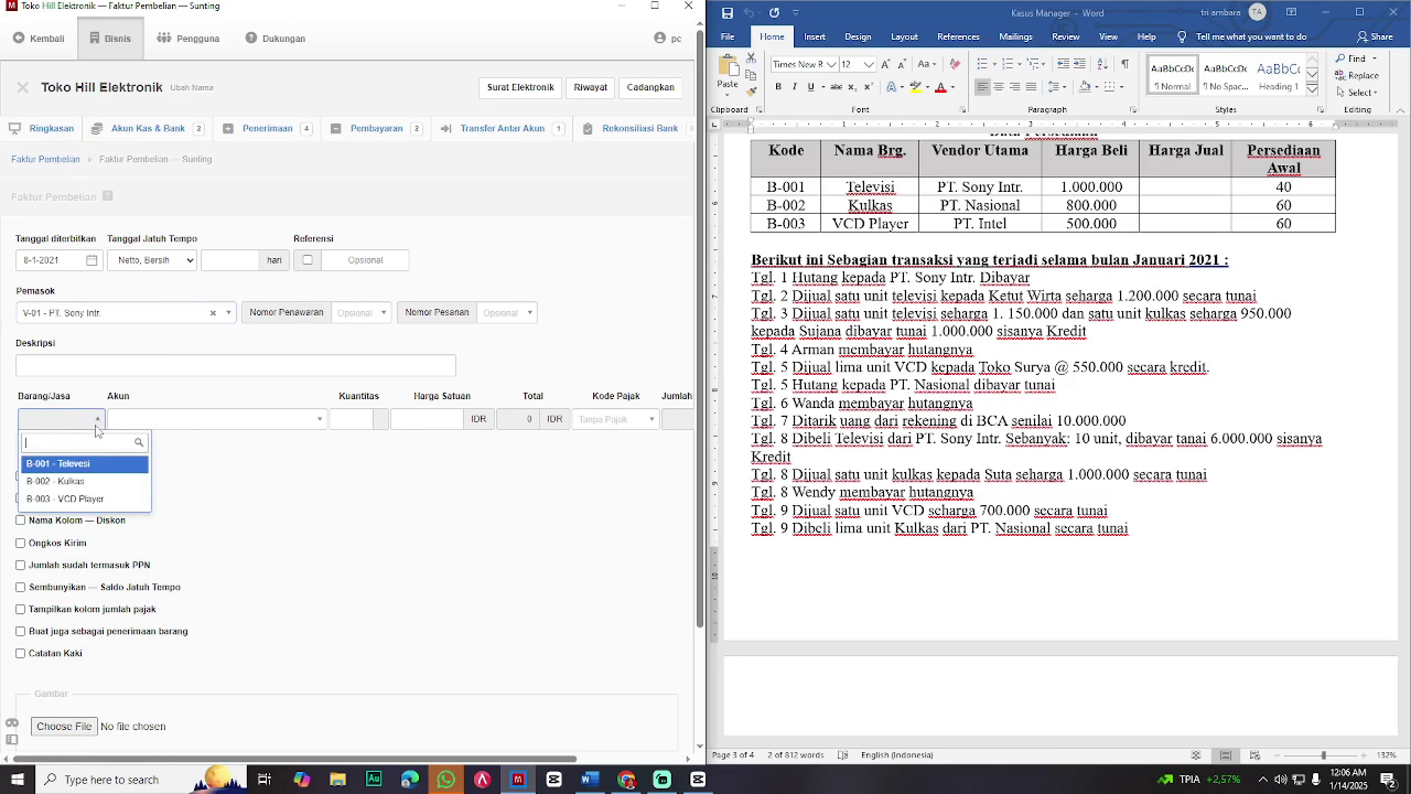
left_click(89, 467)
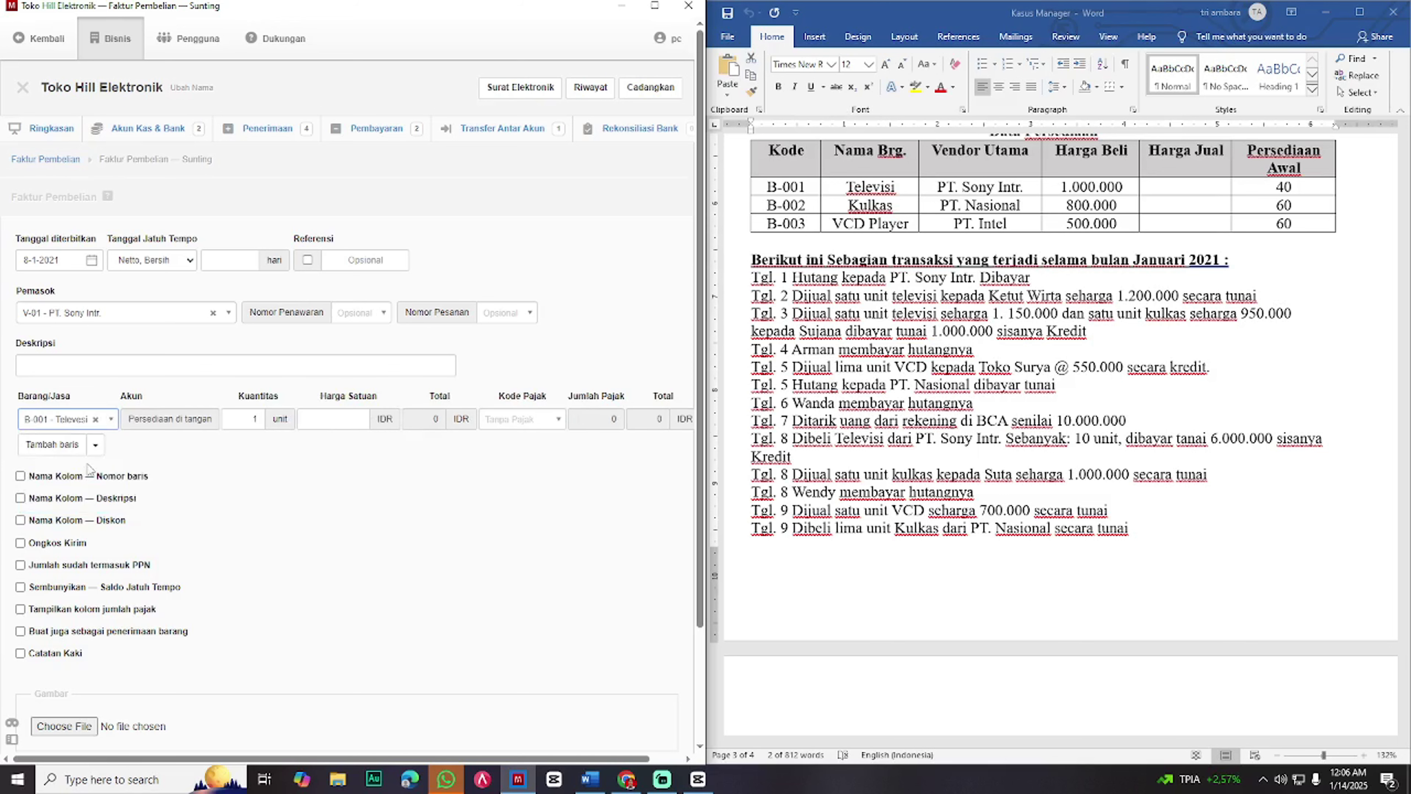
left_click(262, 418)
type("0")
left_click(352, 416)
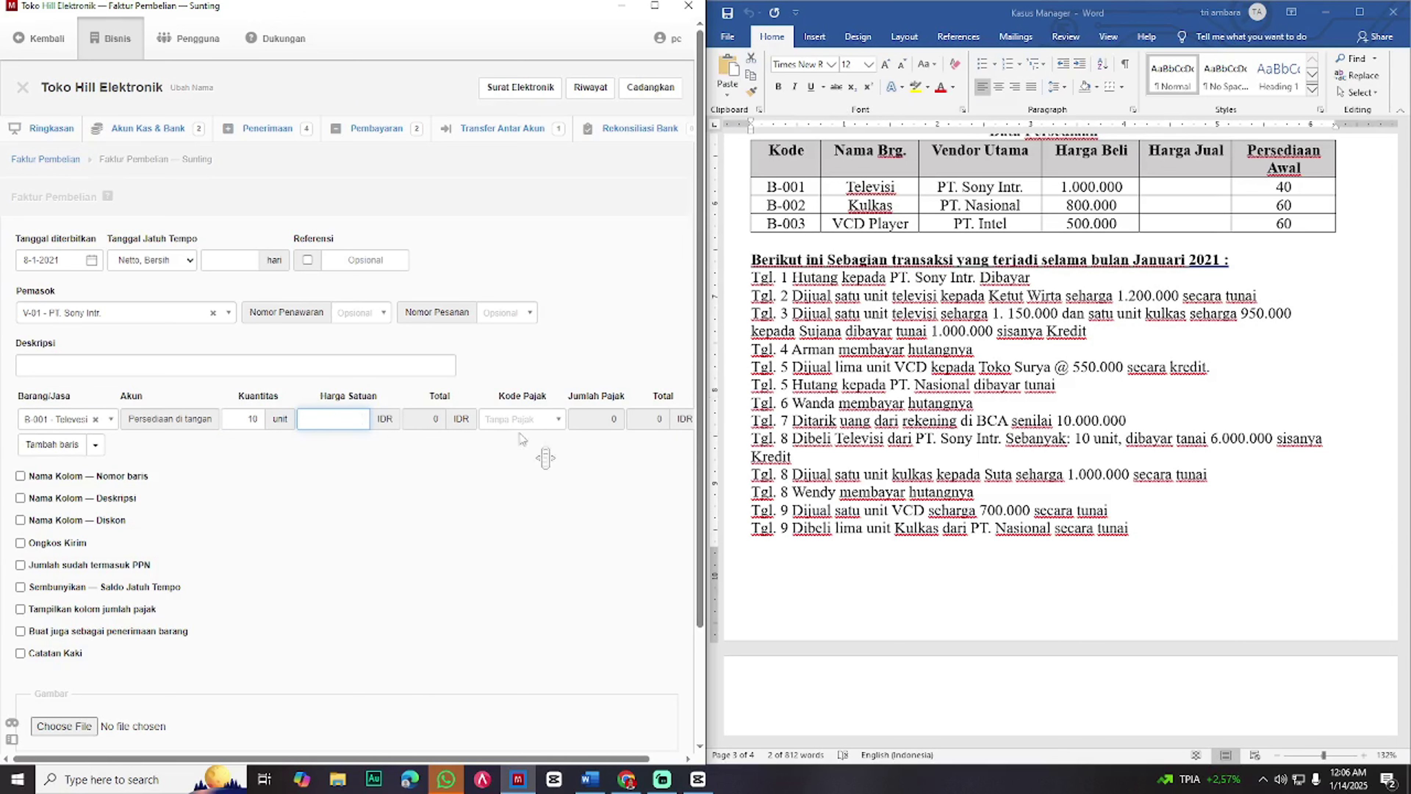
type("1000000")
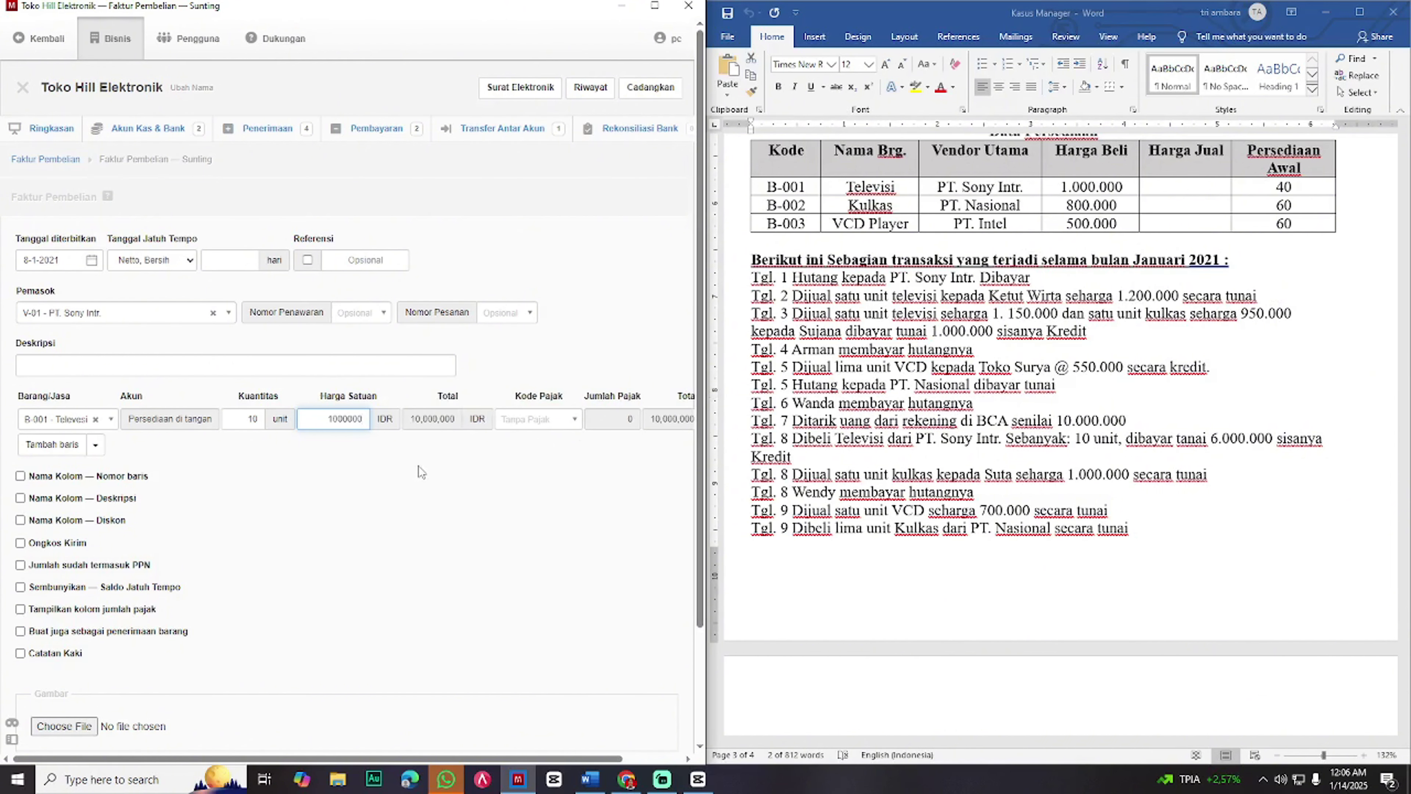
scroll(419, 467, "down", 3)
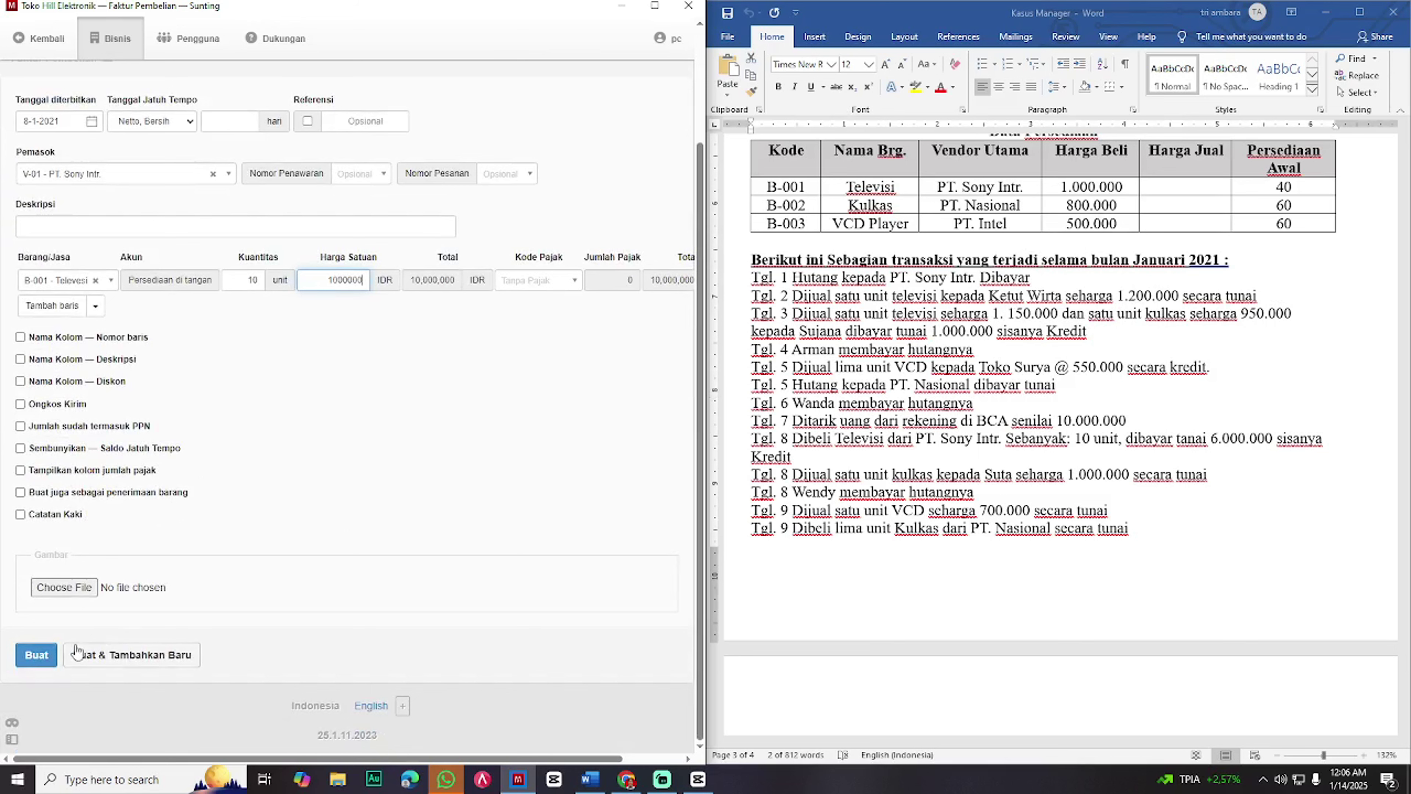
left_click(37, 656)
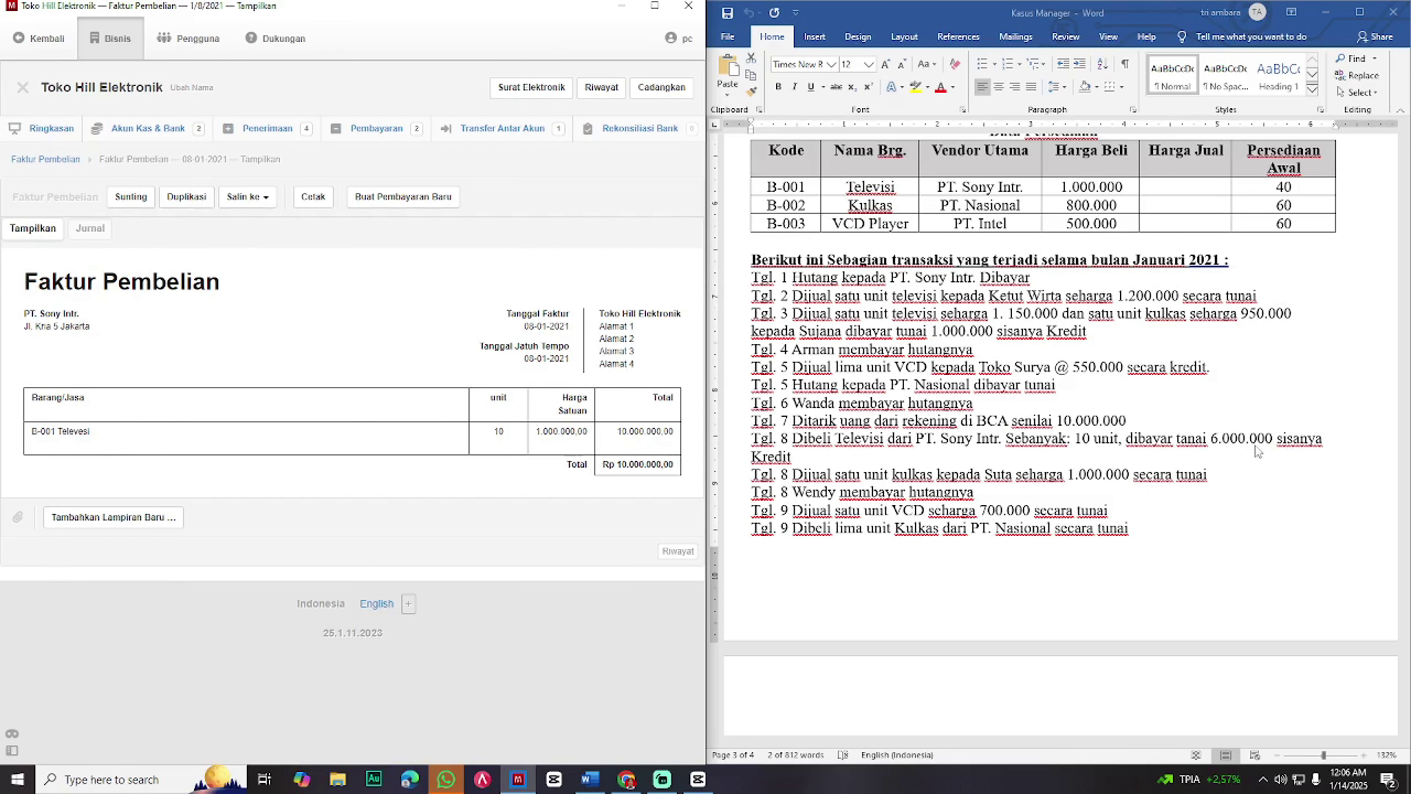
- Start a payment against the PT. Sony Intr. purchase invoice, dated 8-1-2021 and paid from 1.1100 - Kas di Tangan
left_click(434, 199)
left_click(52, 260)
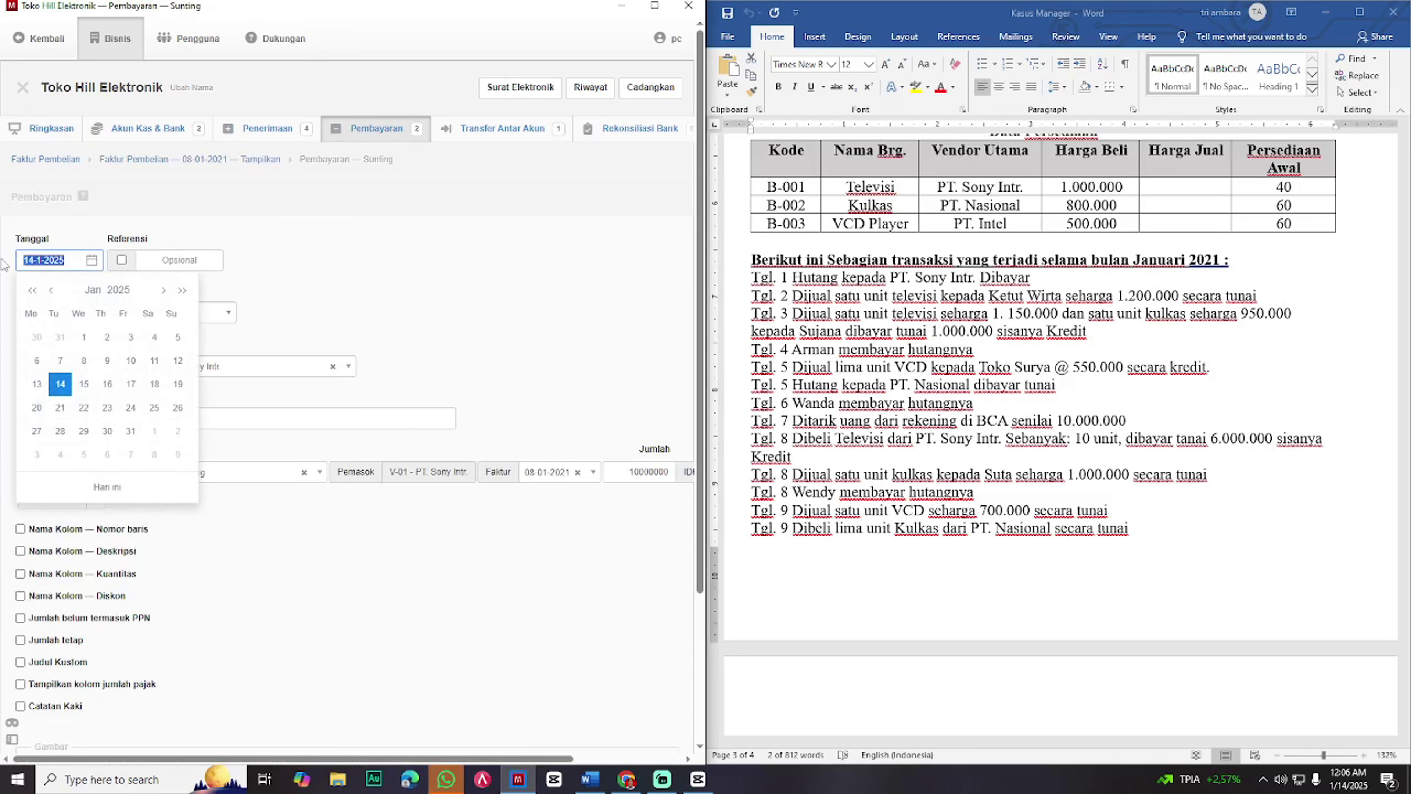
type("8")
left_click(459, 321)
left_click(120, 312)
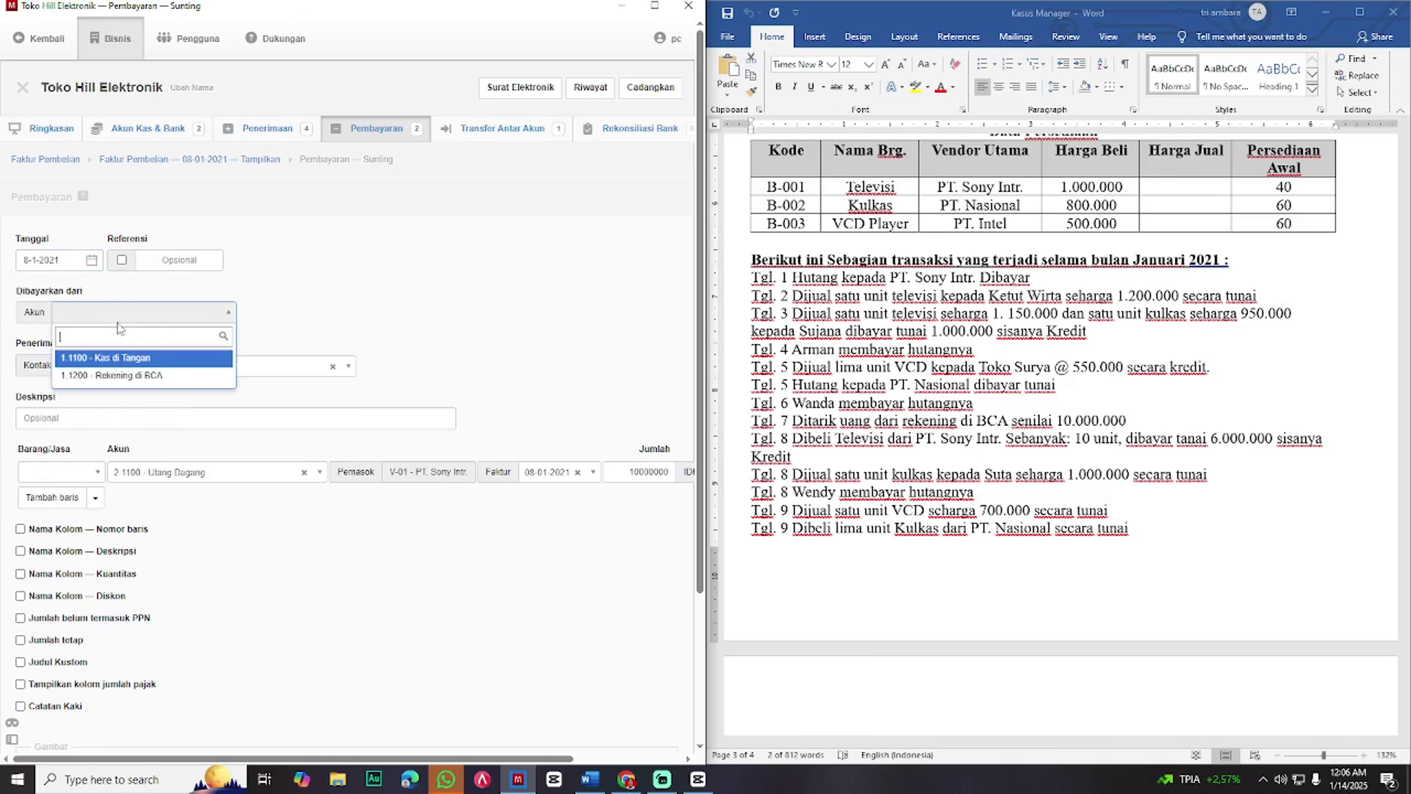
left_click(123, 360)
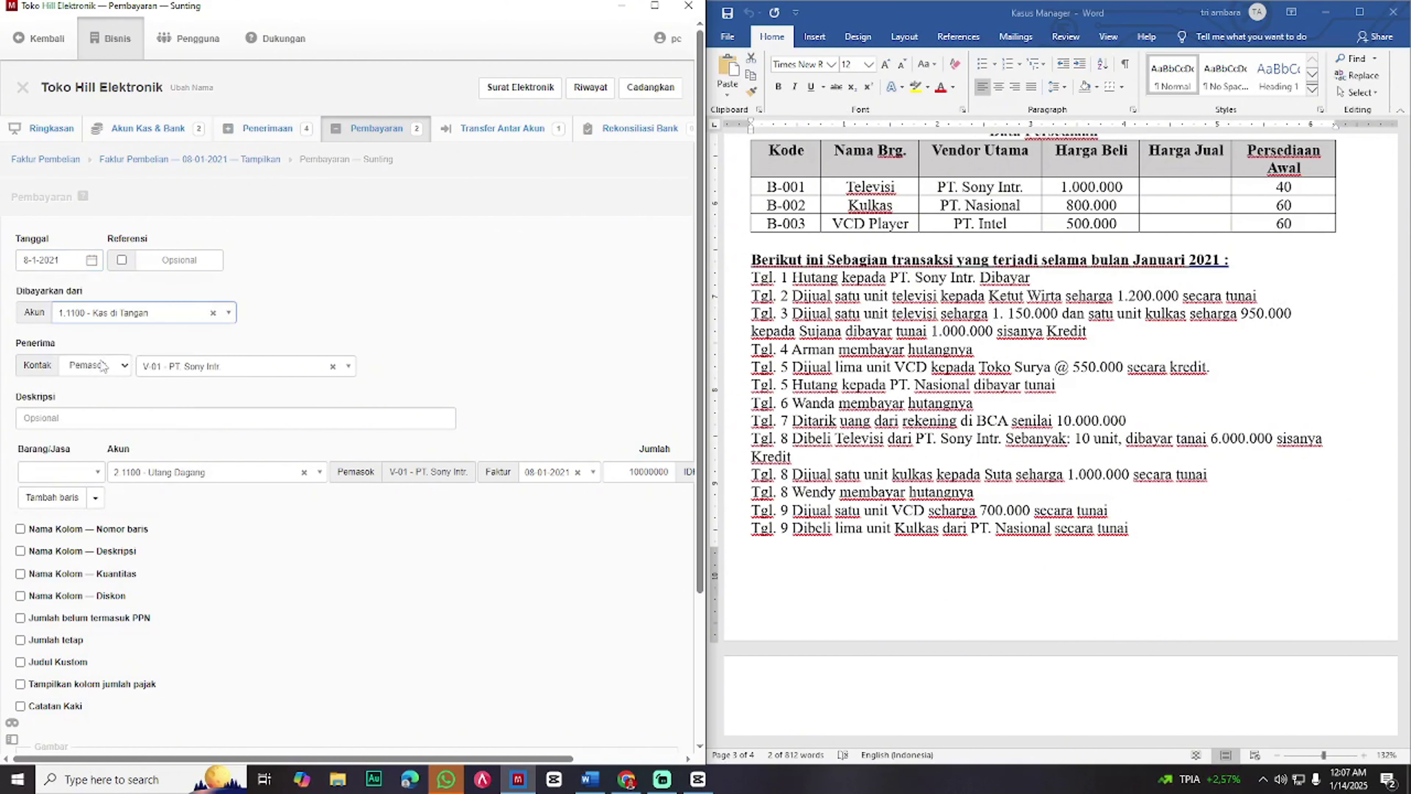
- Set the PT. Sony Intr. payment amount to 6000000 and create the payment
middle_click(585, 531)
left_click(675, 472)
middle_click(612, 496)
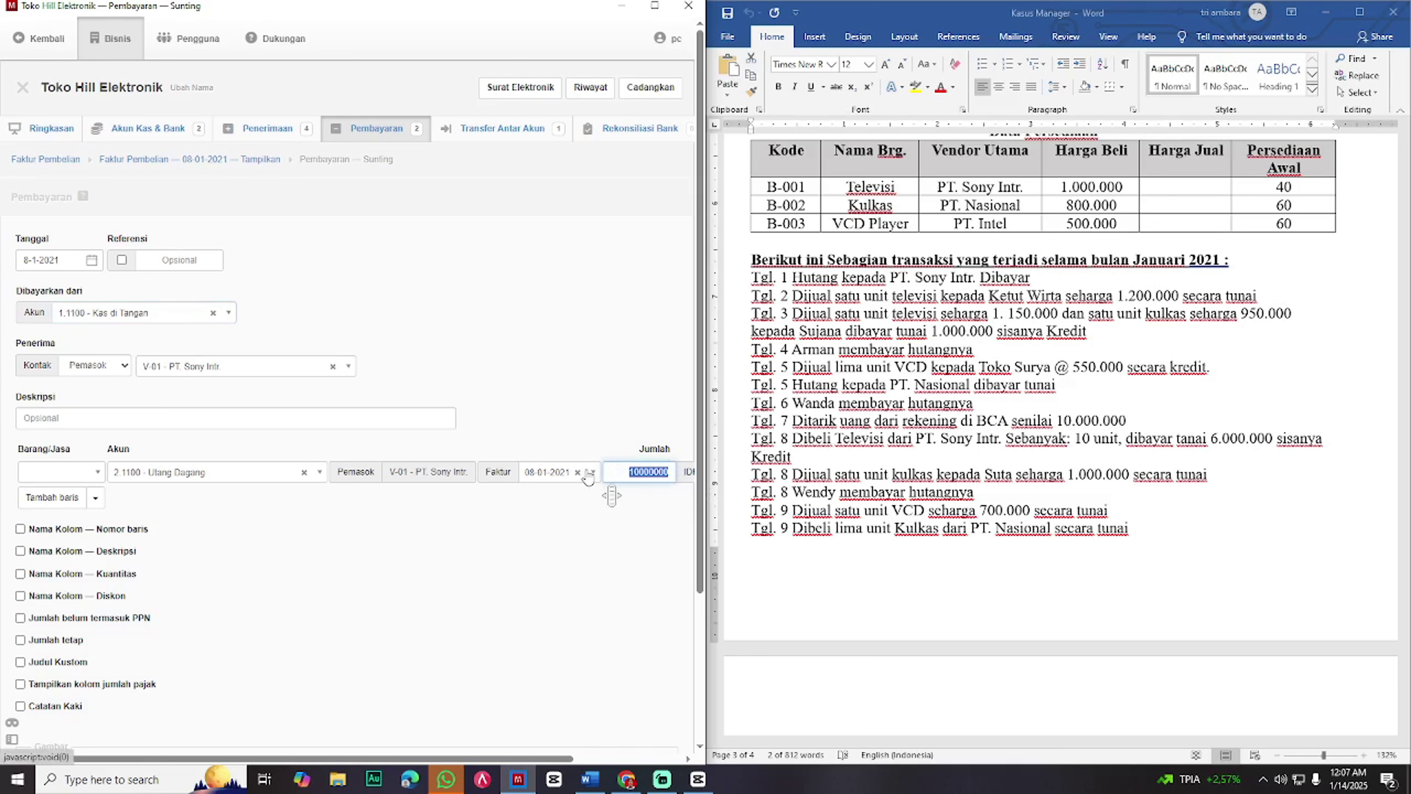
key("BackSpace")
type("6000000")
scroll(333, 555, "down", 3)
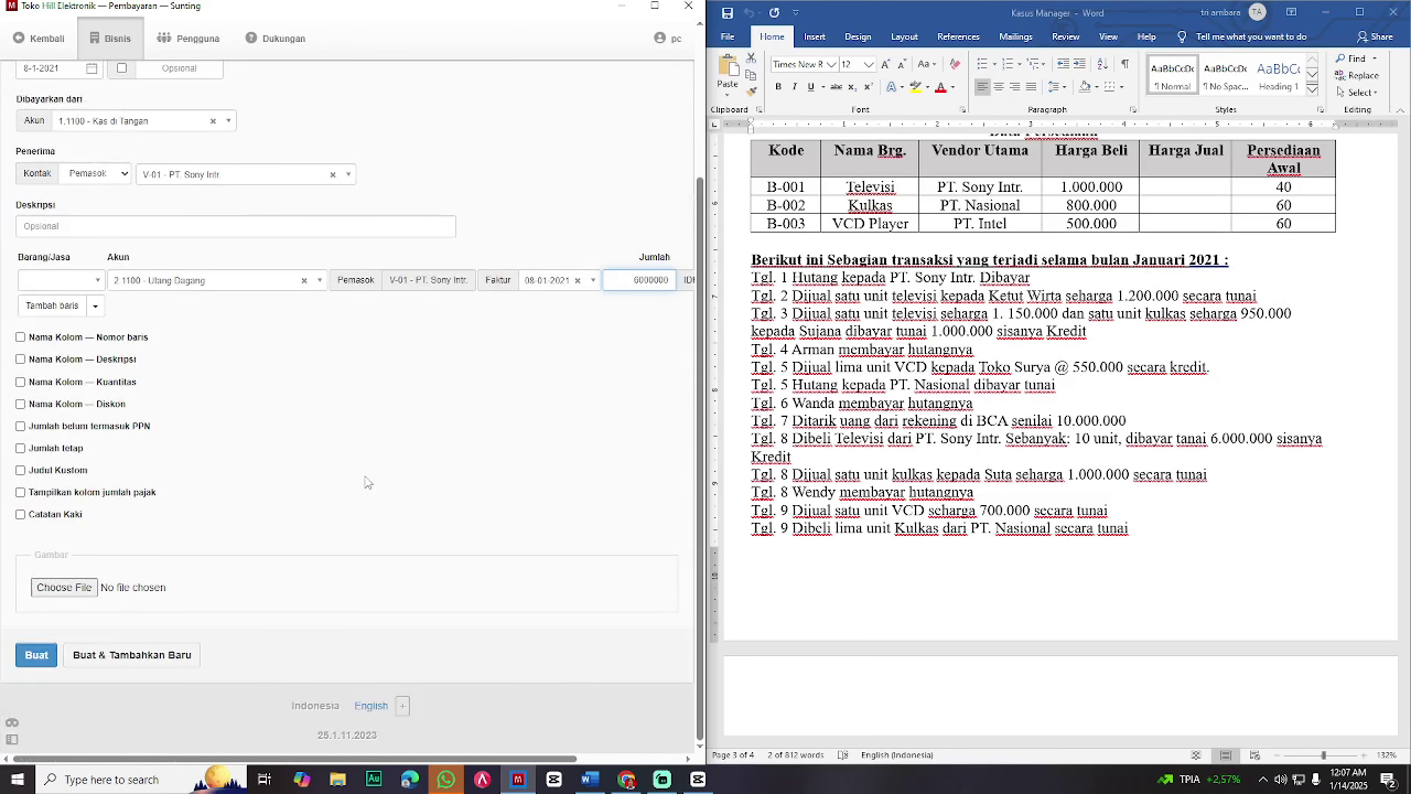
left_click(36, 655)
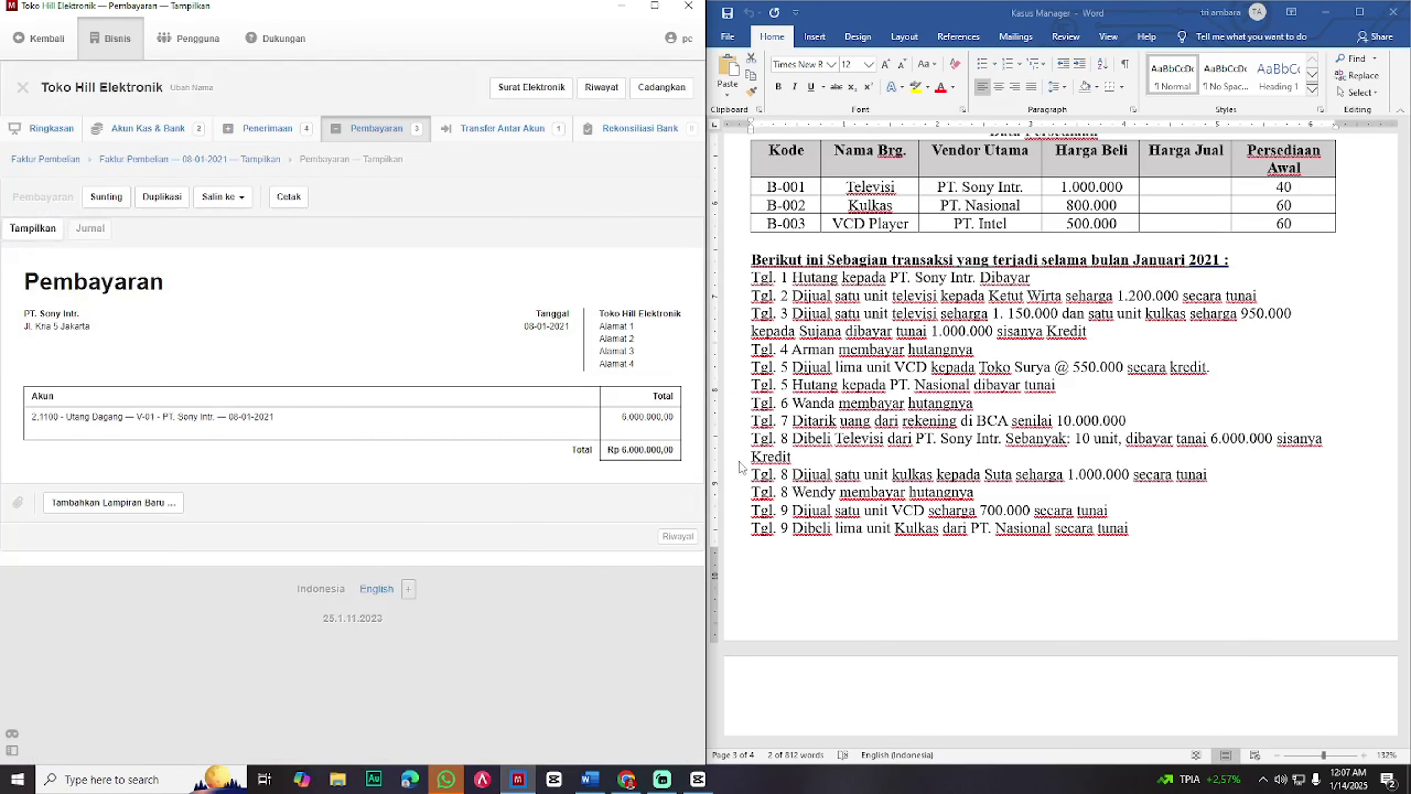
- Create a new customer record with the name of the Tgl. 8 refrigerator buyer
scroll(955, 523, "down", 1)
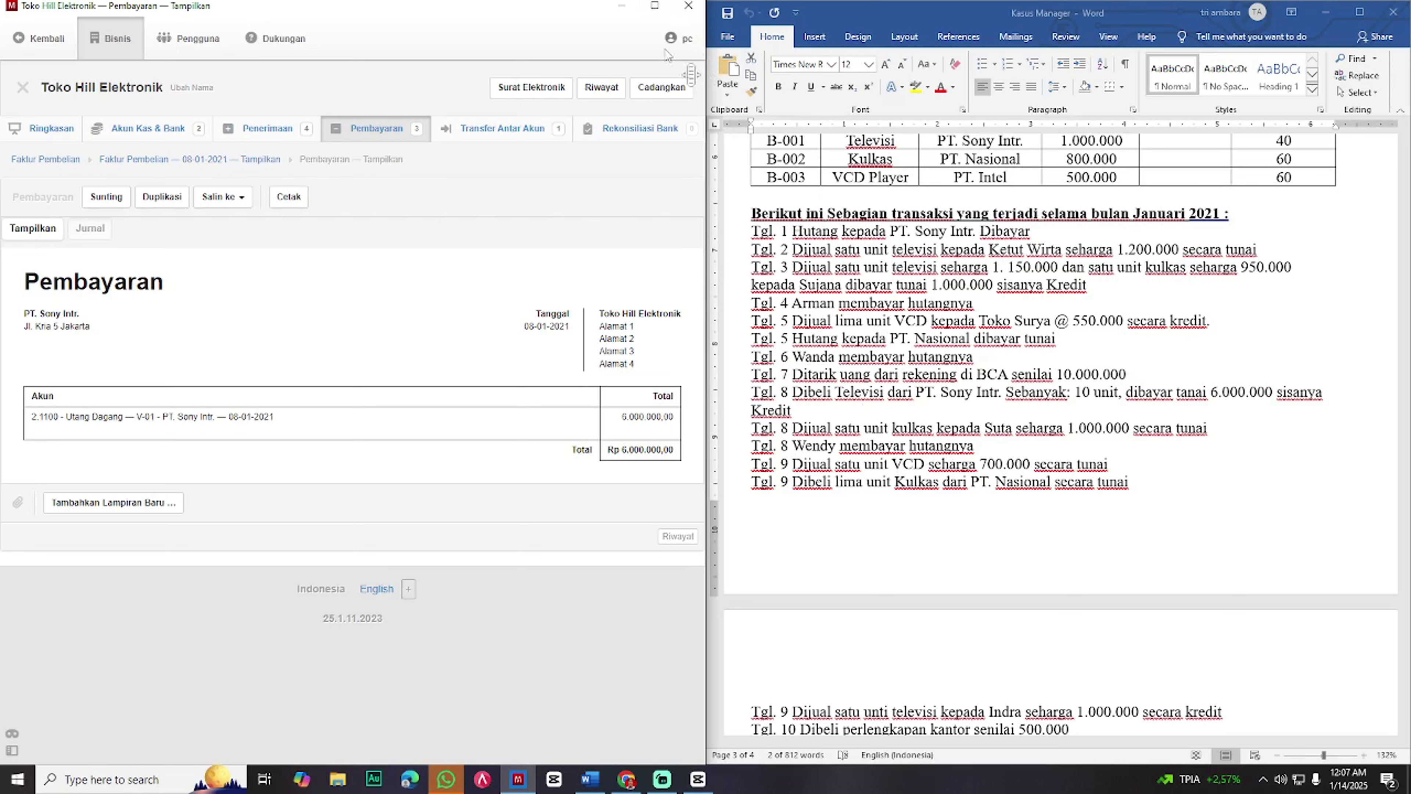
left_click(654, 6)
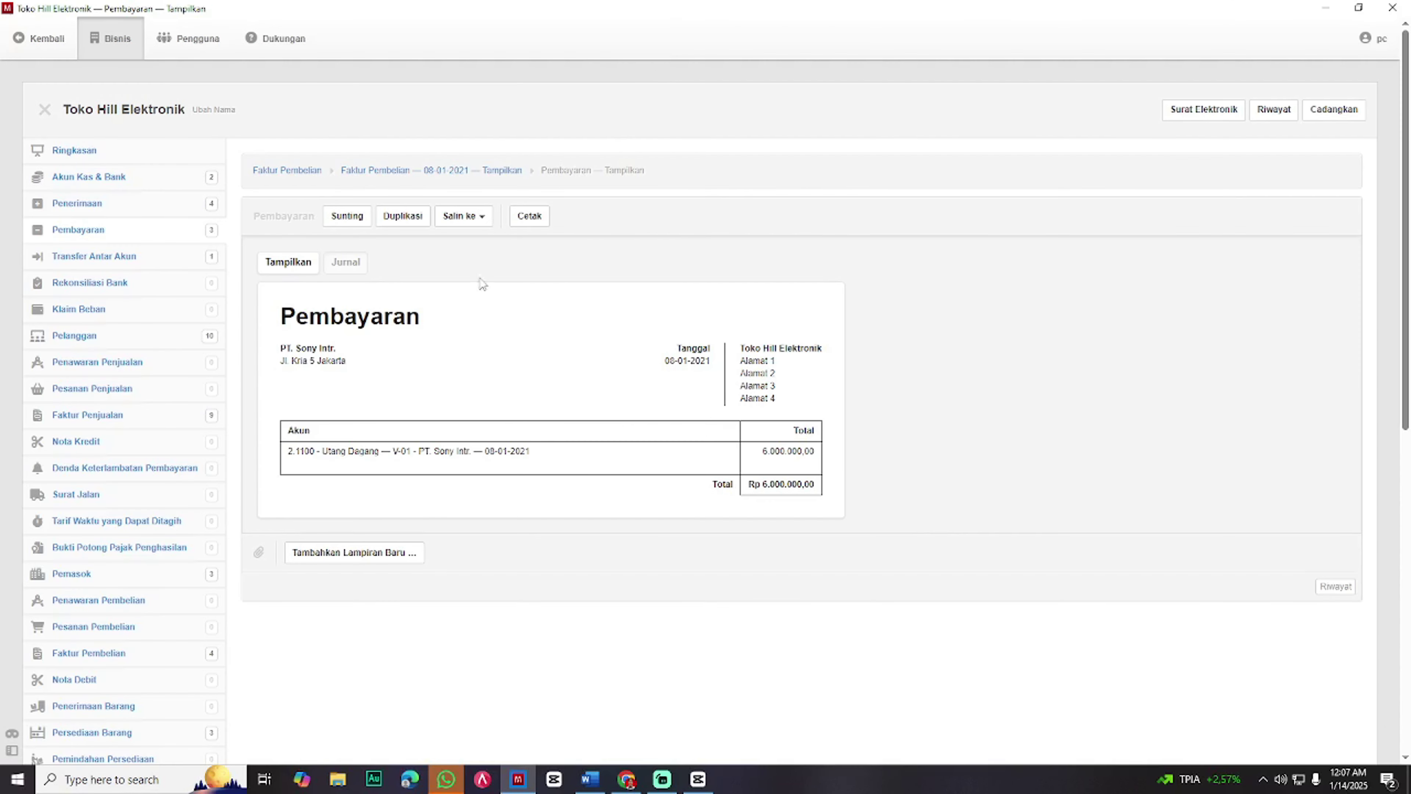
left_click(118, 348)
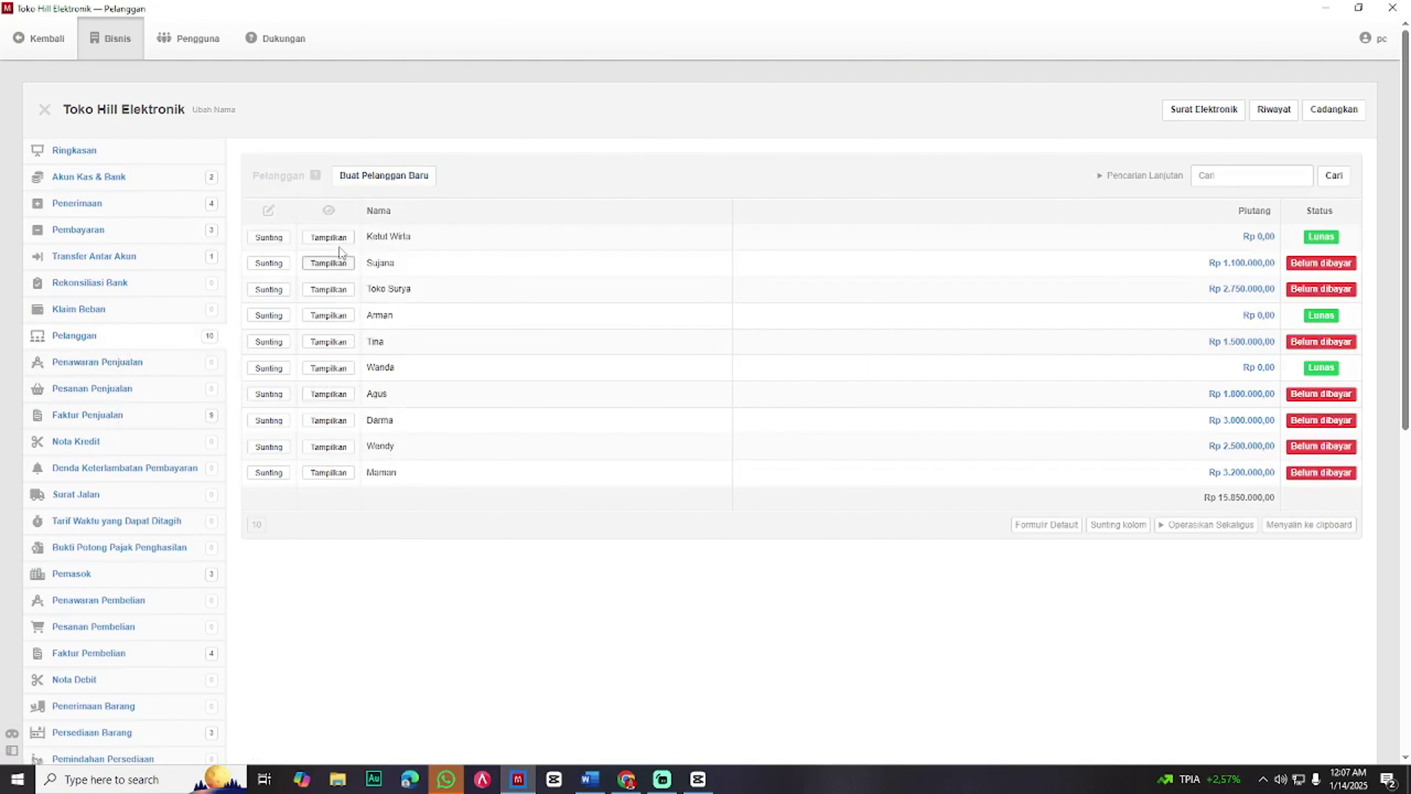
left_click(367, 178)
left_click(298, 278)
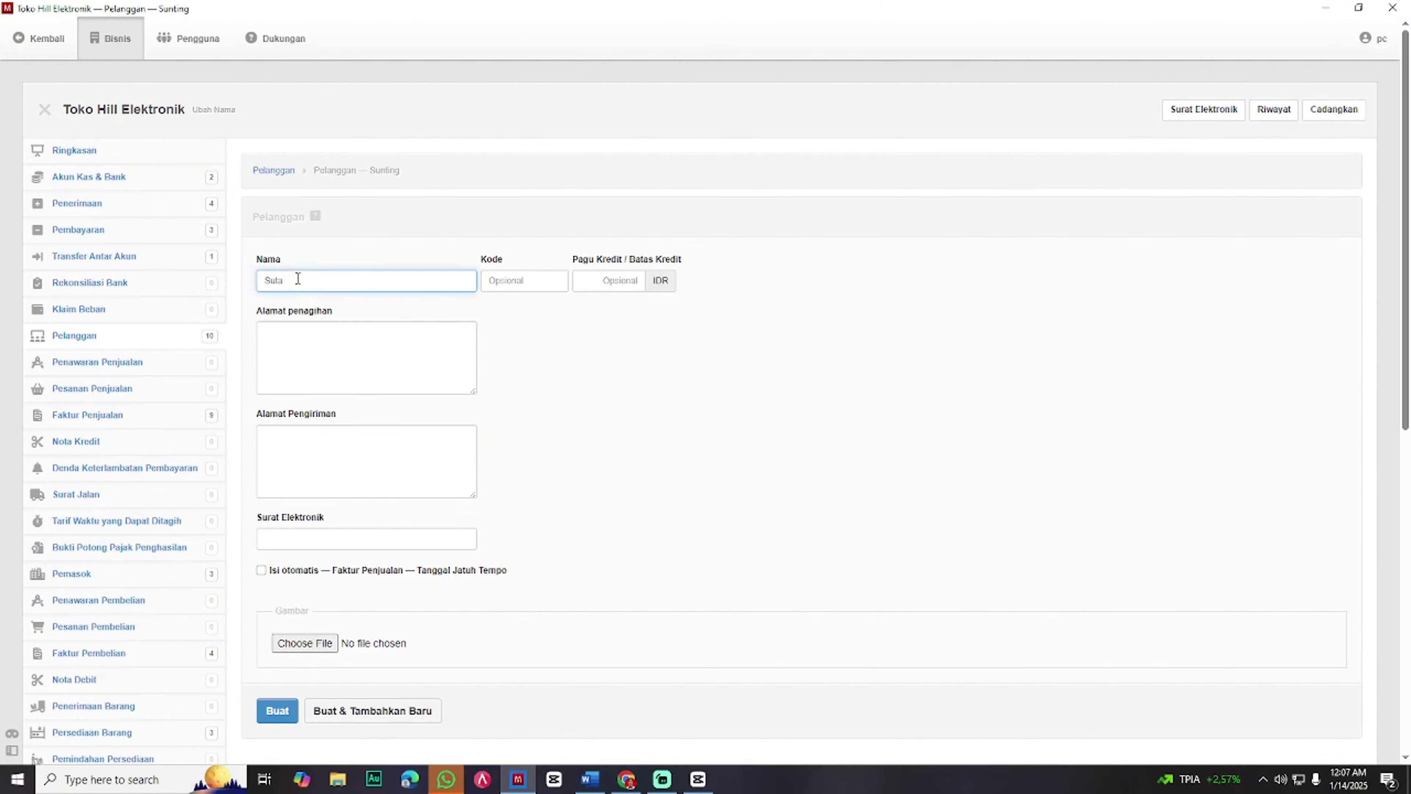
left_click(280, 718)
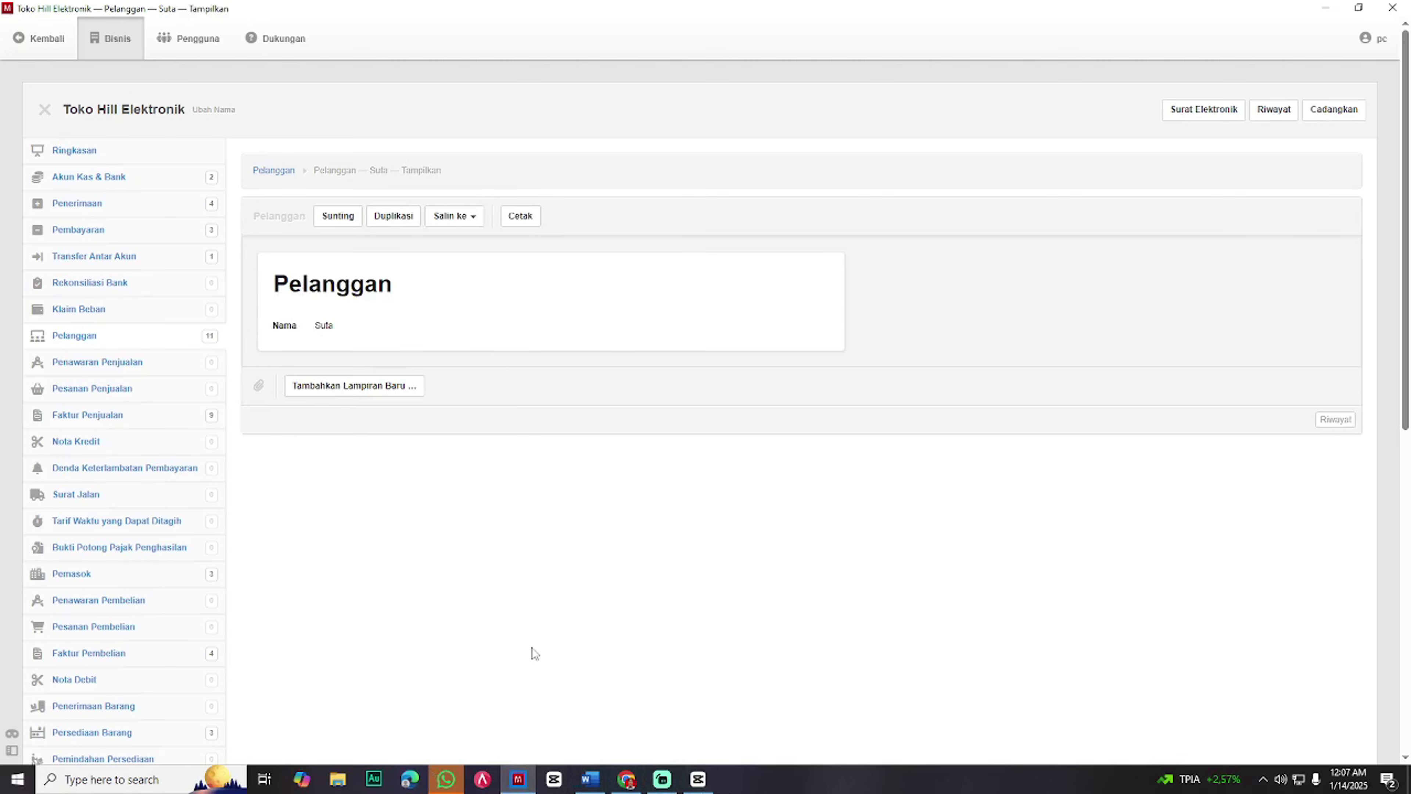
- Start a new receipt for the Tgl. 8 cash sale of one refrigerator and set its date to 8-1-2021
key("super+Left")
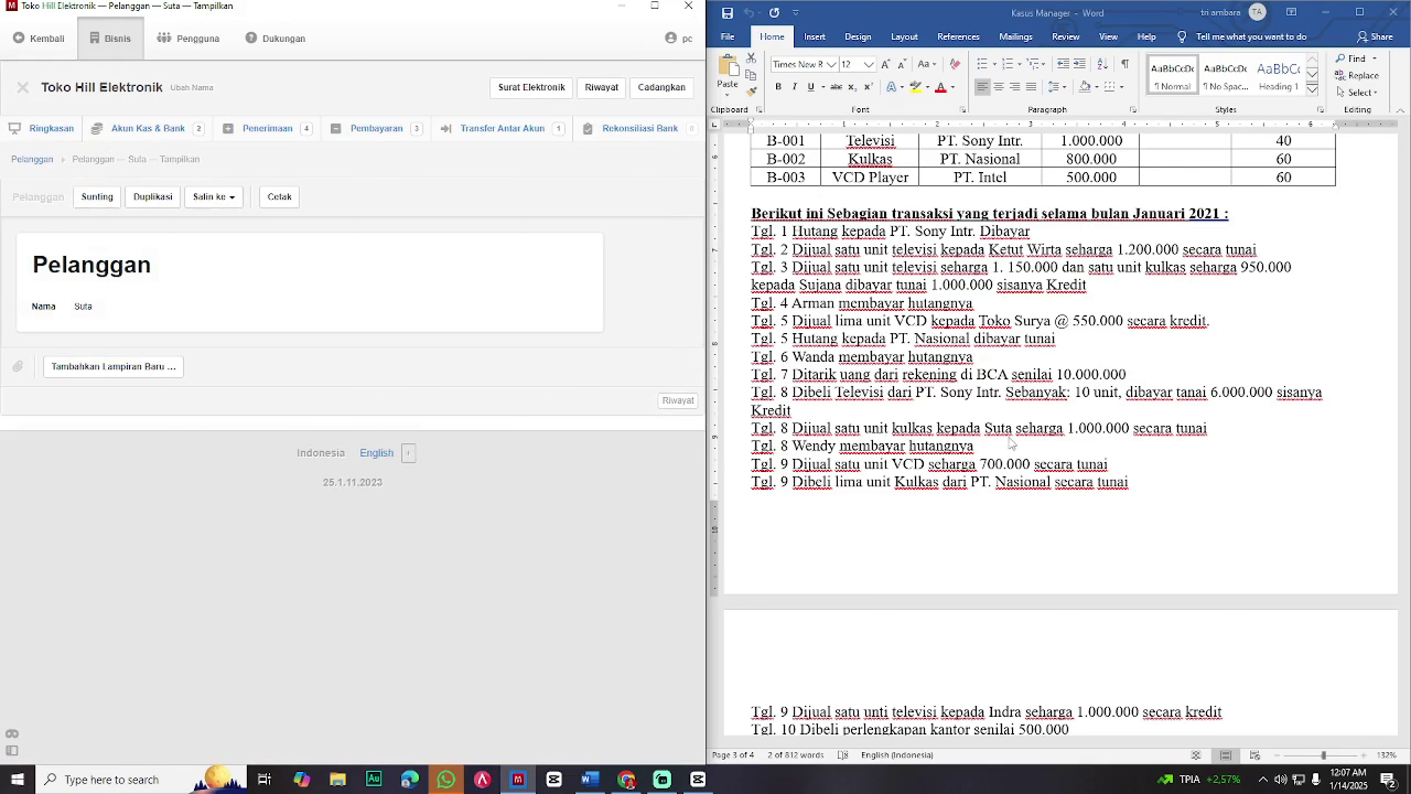
left_click(656, 6)
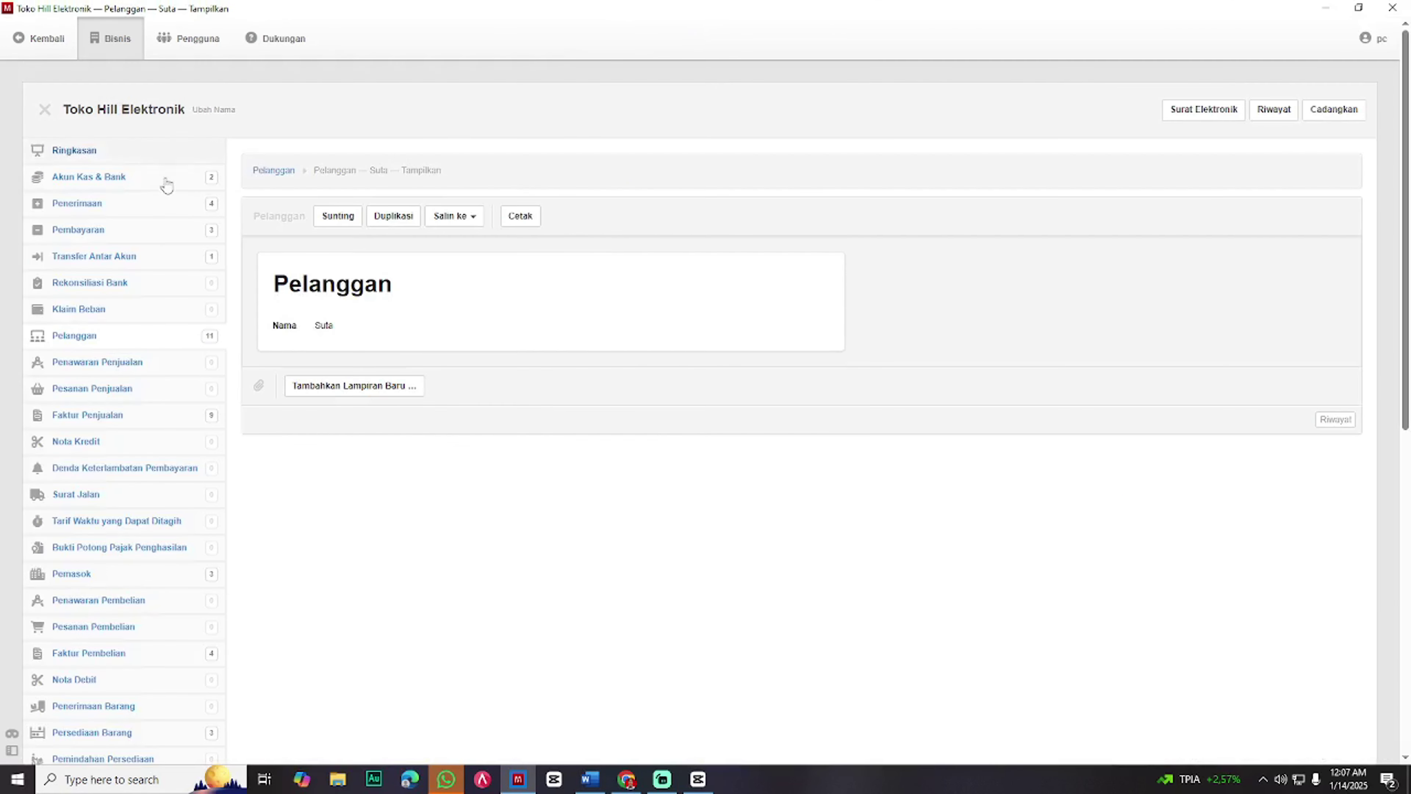
left_click(136, 205)
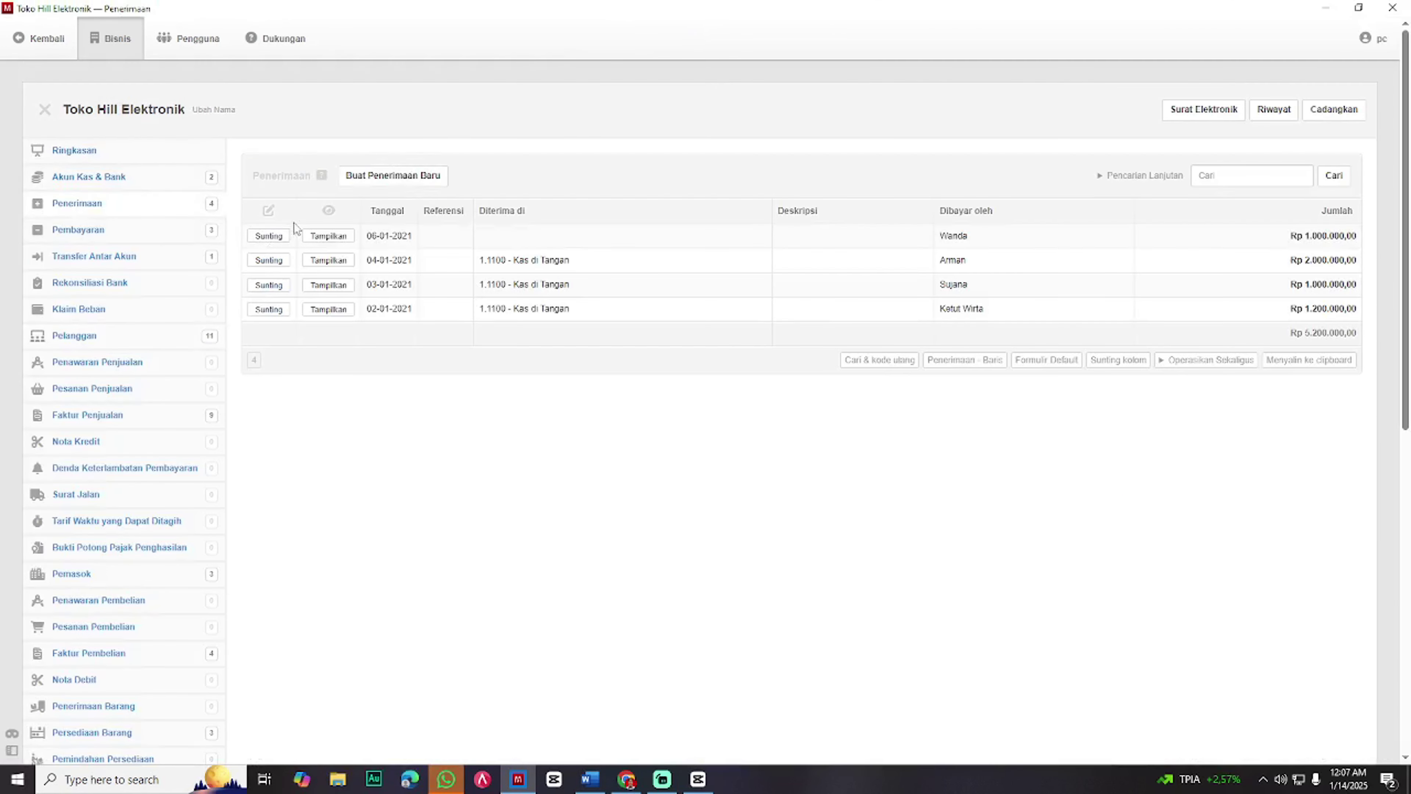
left_click(396, 176)
left_click(308, 274)
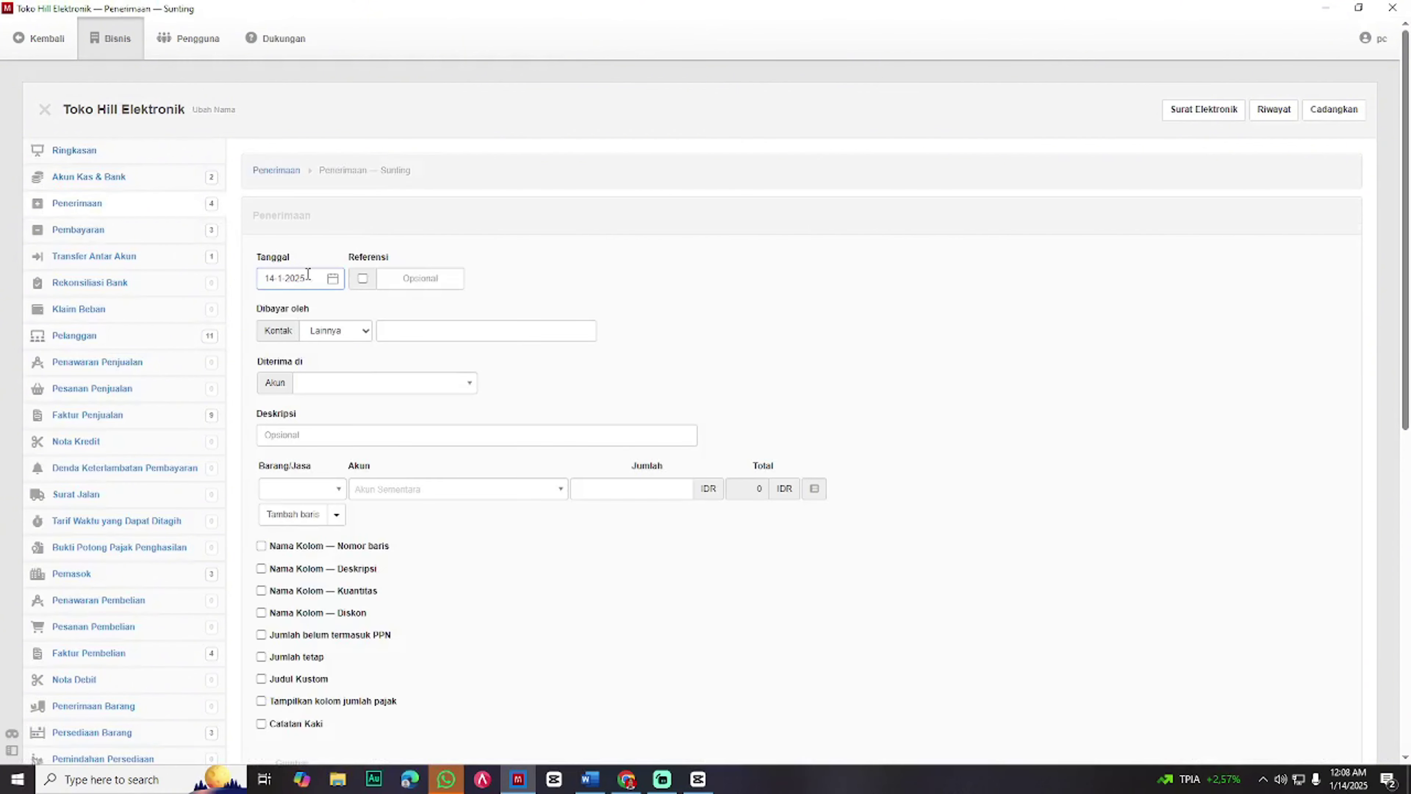
key("super+Down")
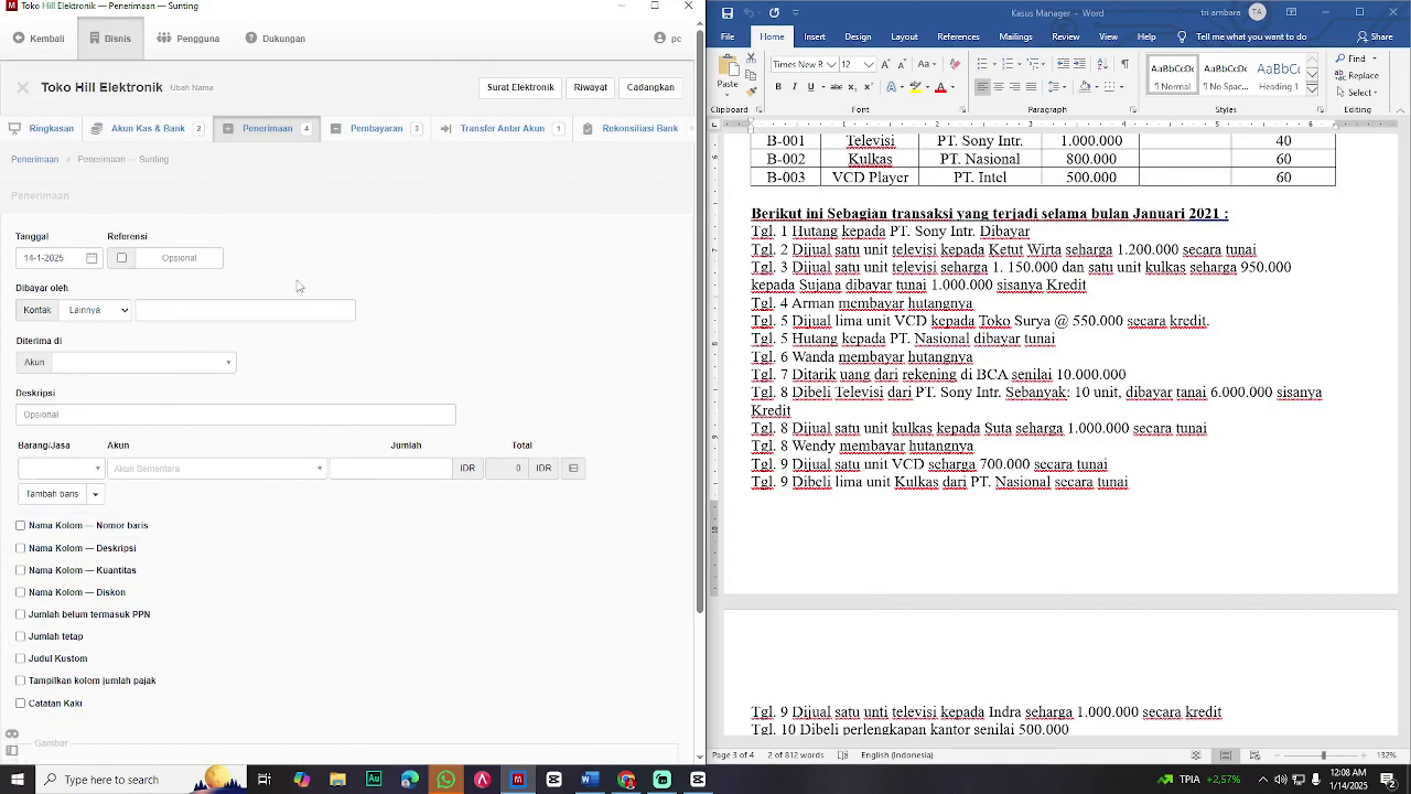
left_click_drag(72, 255, 4, 263)
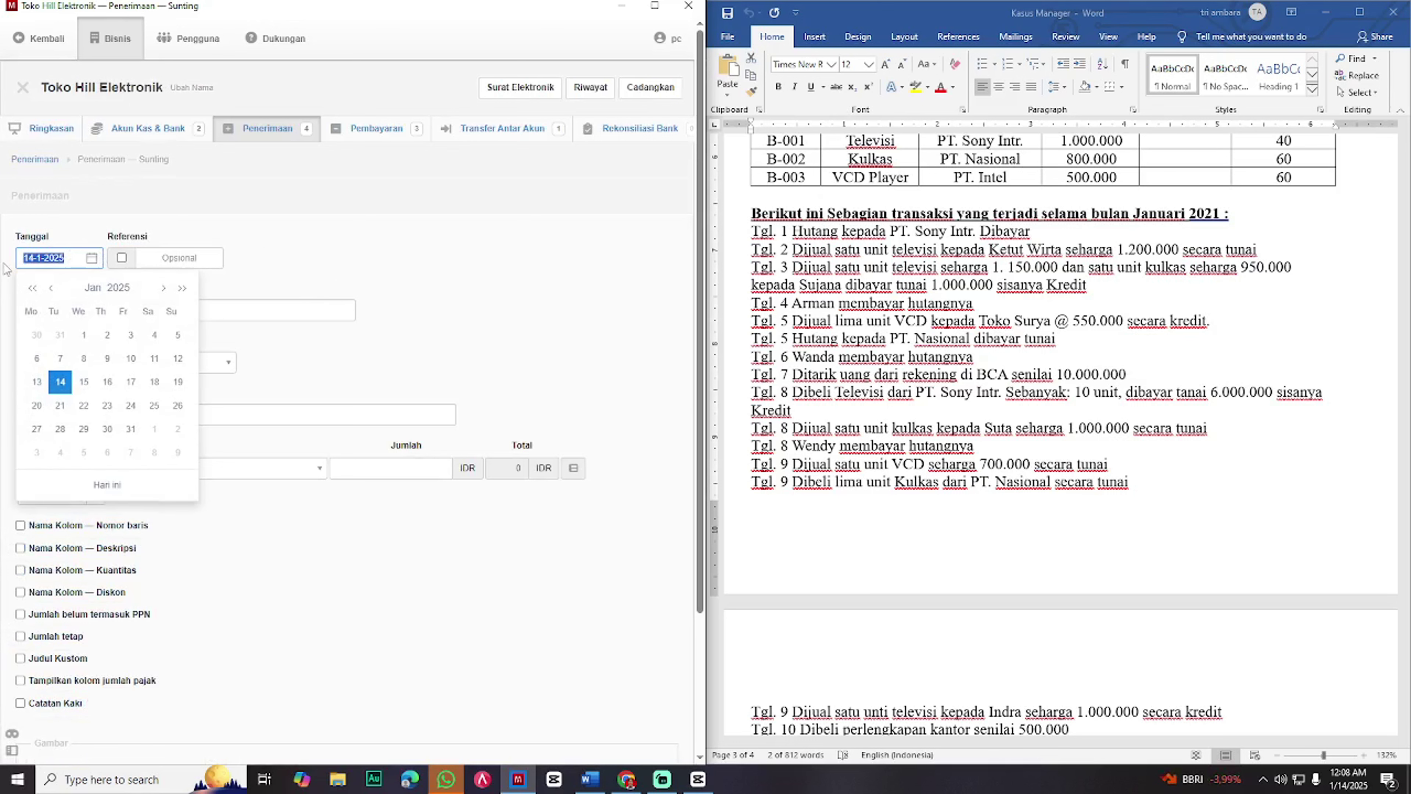
type("8")
left_click(459, 268)
- Set the refrigerator receipt's payer to the Tgl. 8 buyer as a Pelanggan contact, received in 1.1100 - Kas di Tangan
left_click(114, 311)
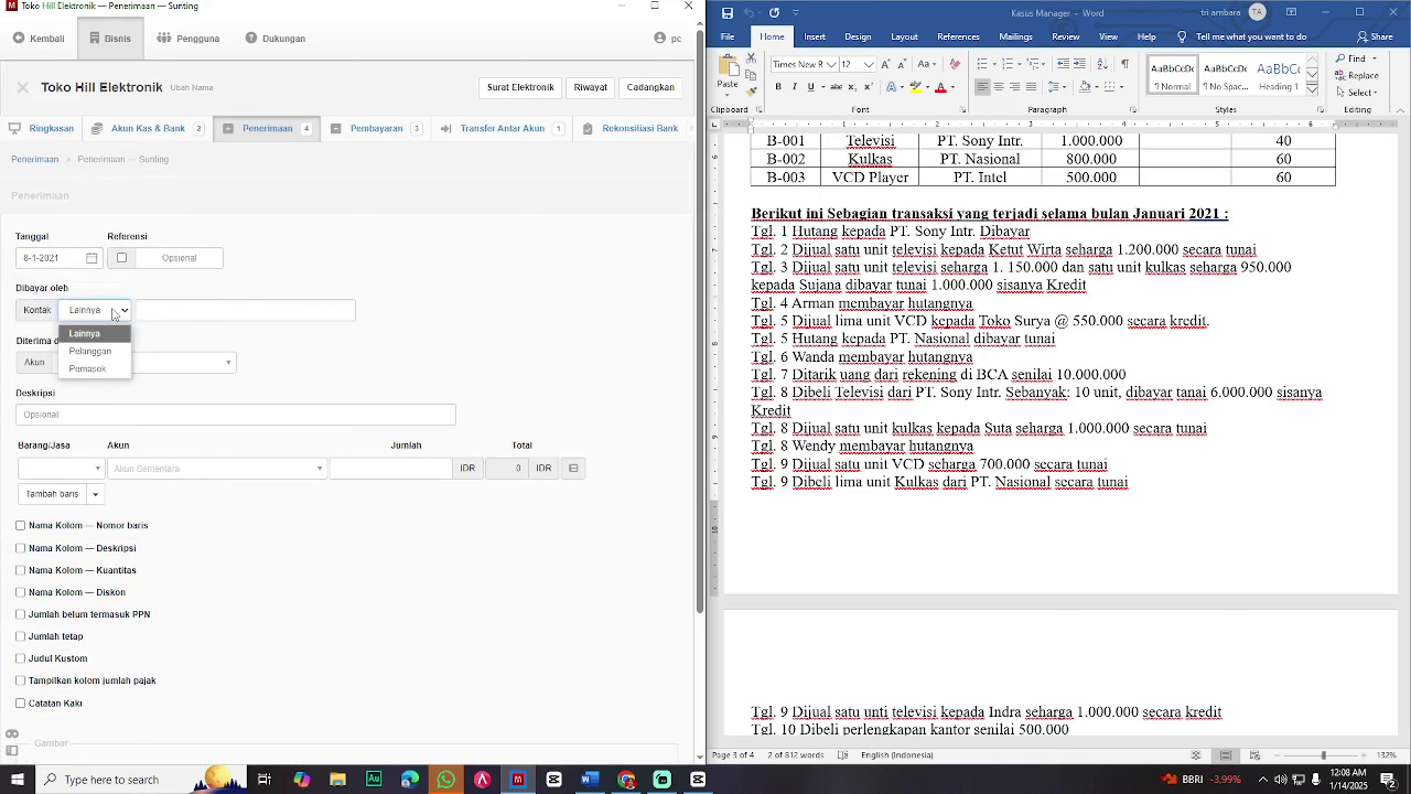
left_click(105, 351)
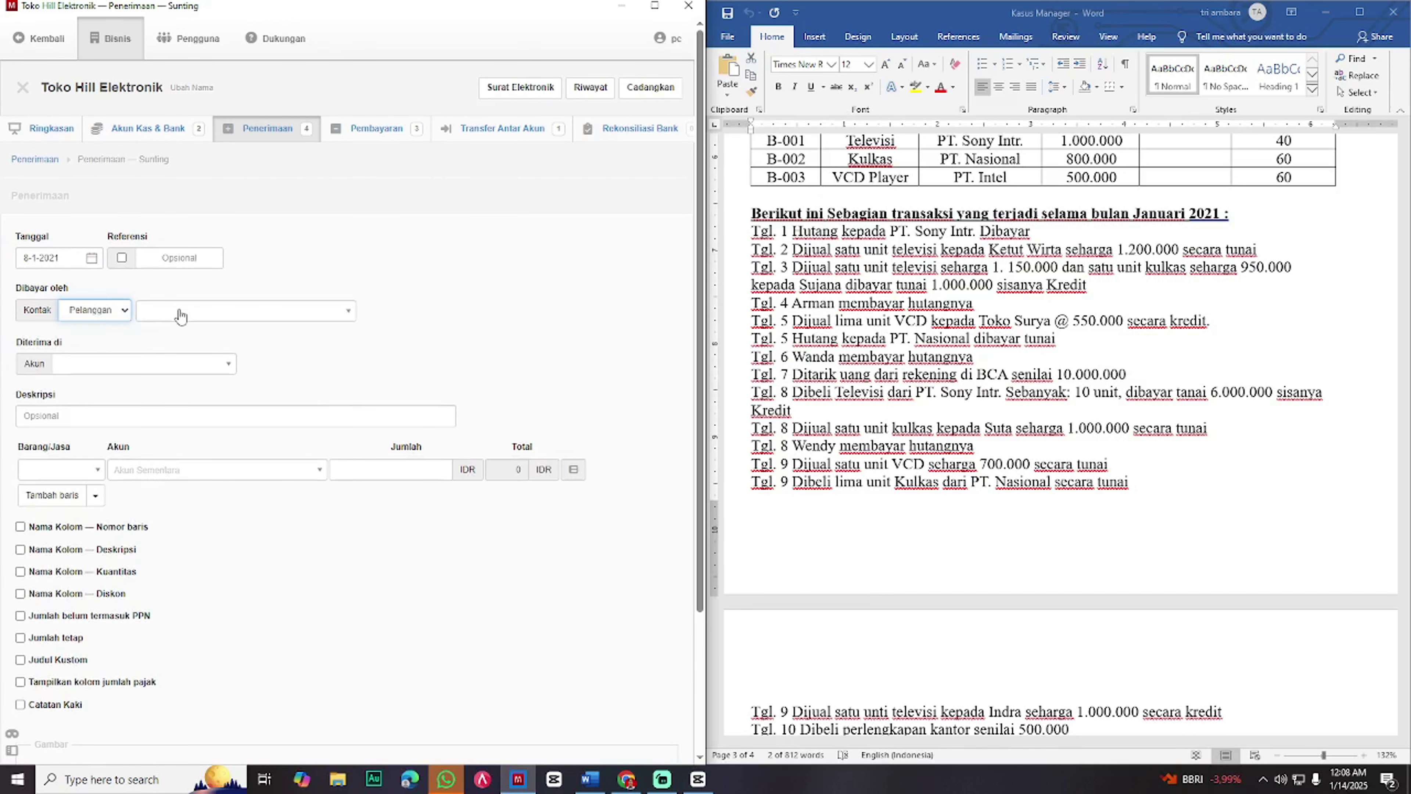
left_click(183, 310)
scroll(185, 467, "down", 1)
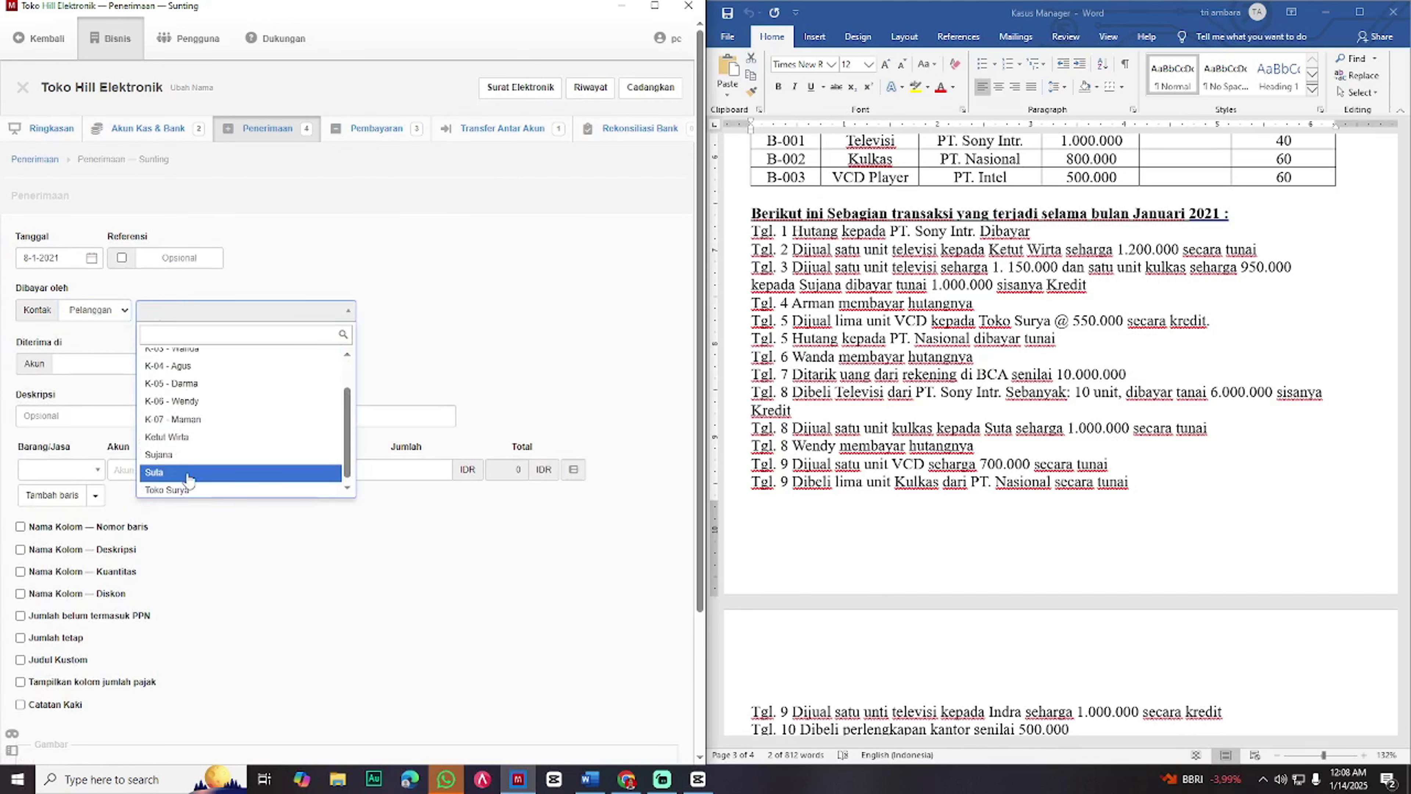
left_click(186, 472)
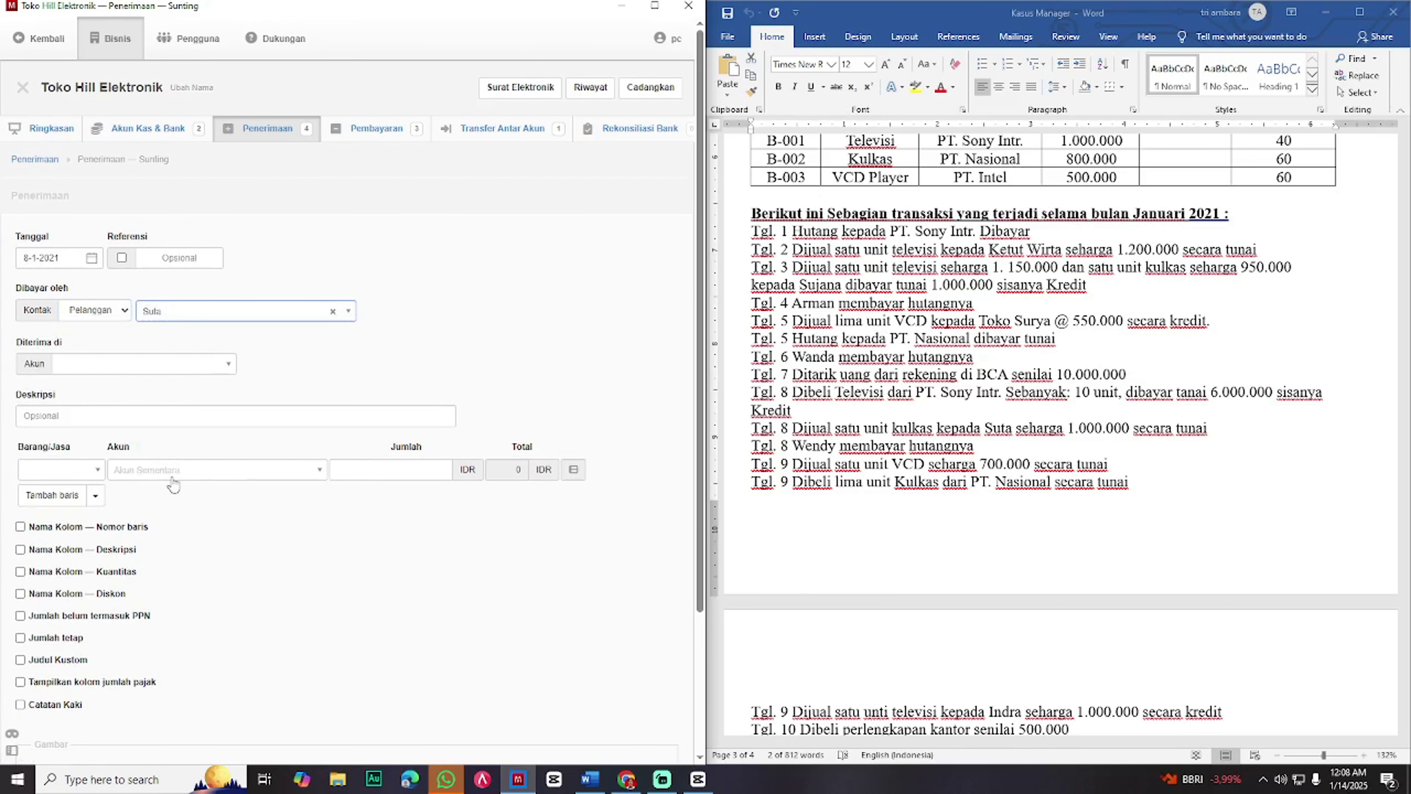
left_click(79, 368)
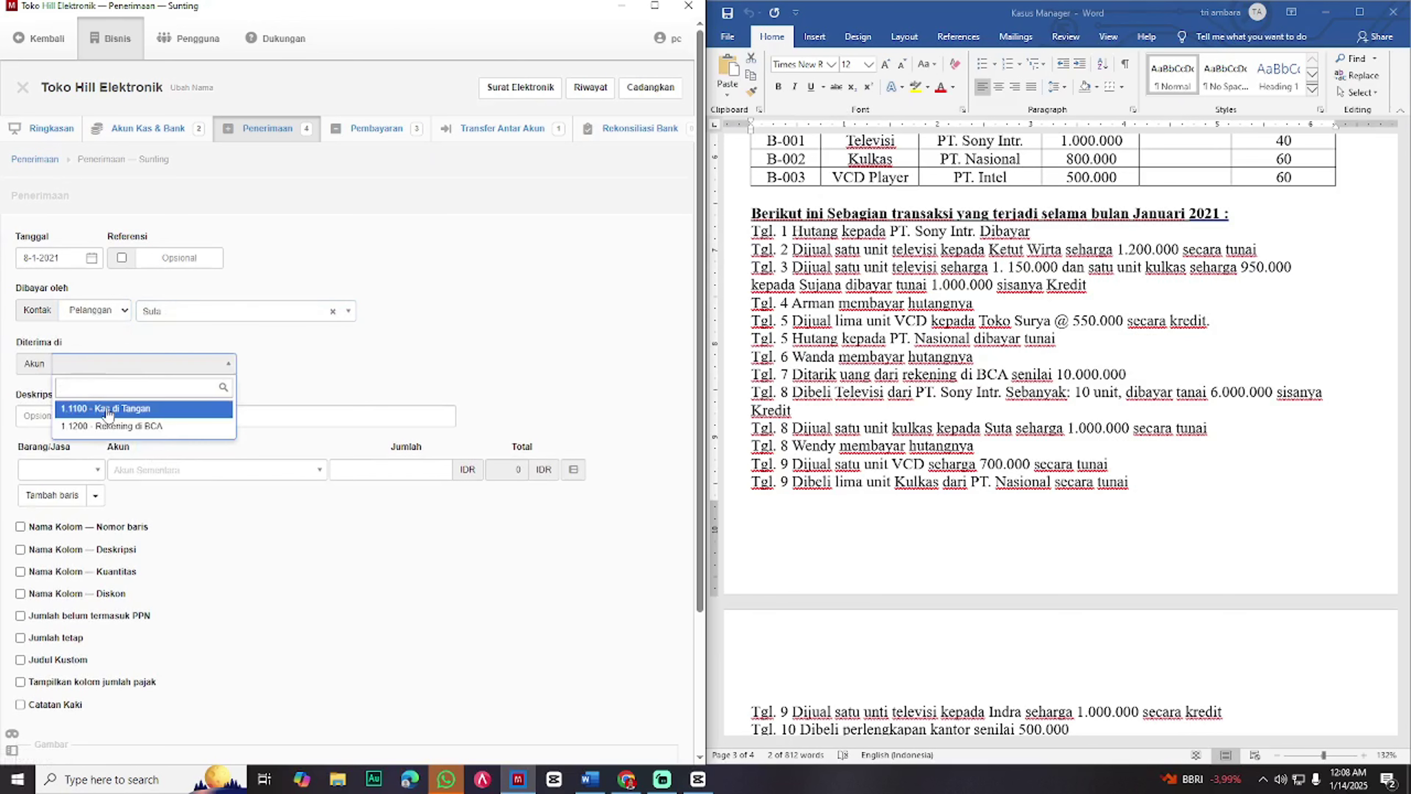
left_click(108, 408)
- Add item B-002 - Kulkas to the receipt line and enable the Kuantitas and Harga Satuan columns
left_click(99, 471)
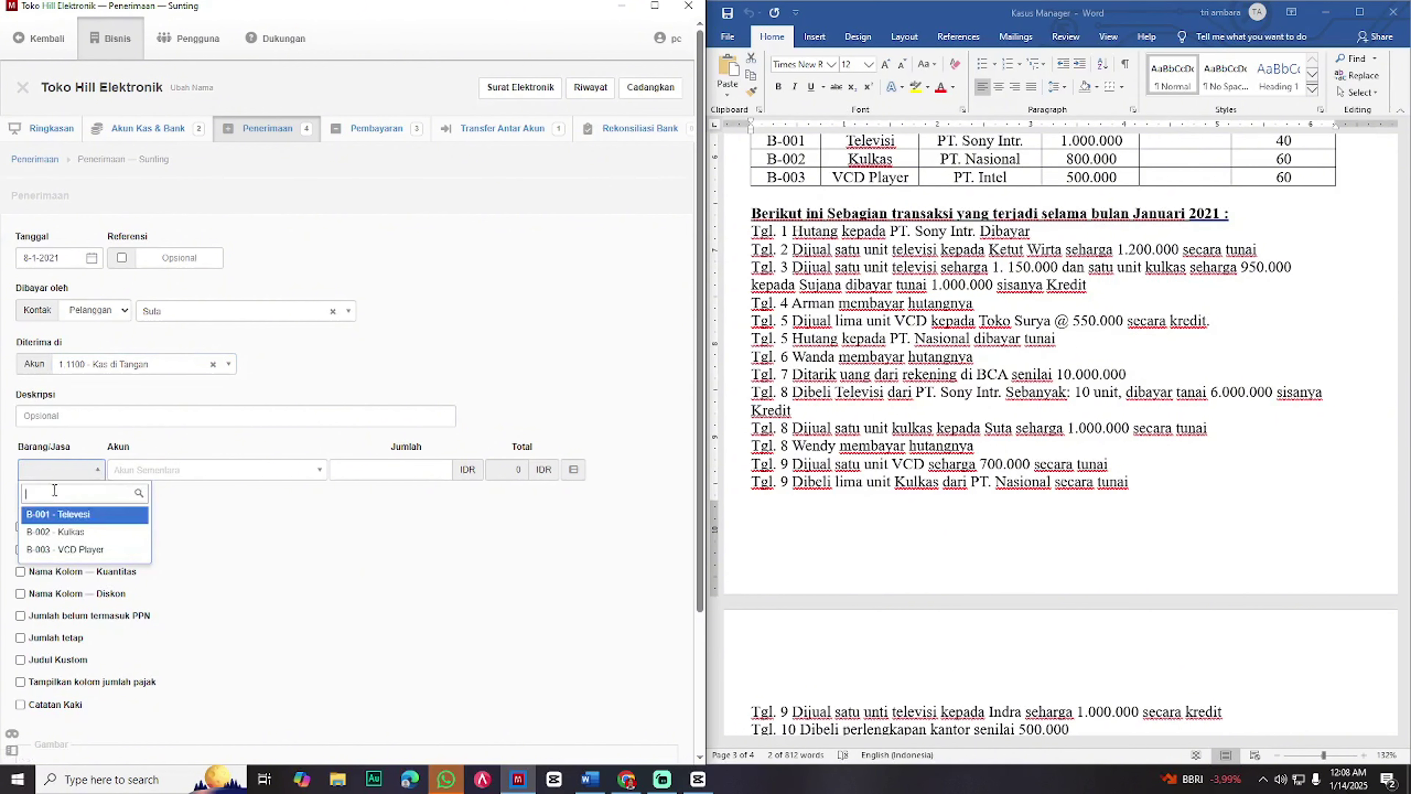
left_click(55, 532)
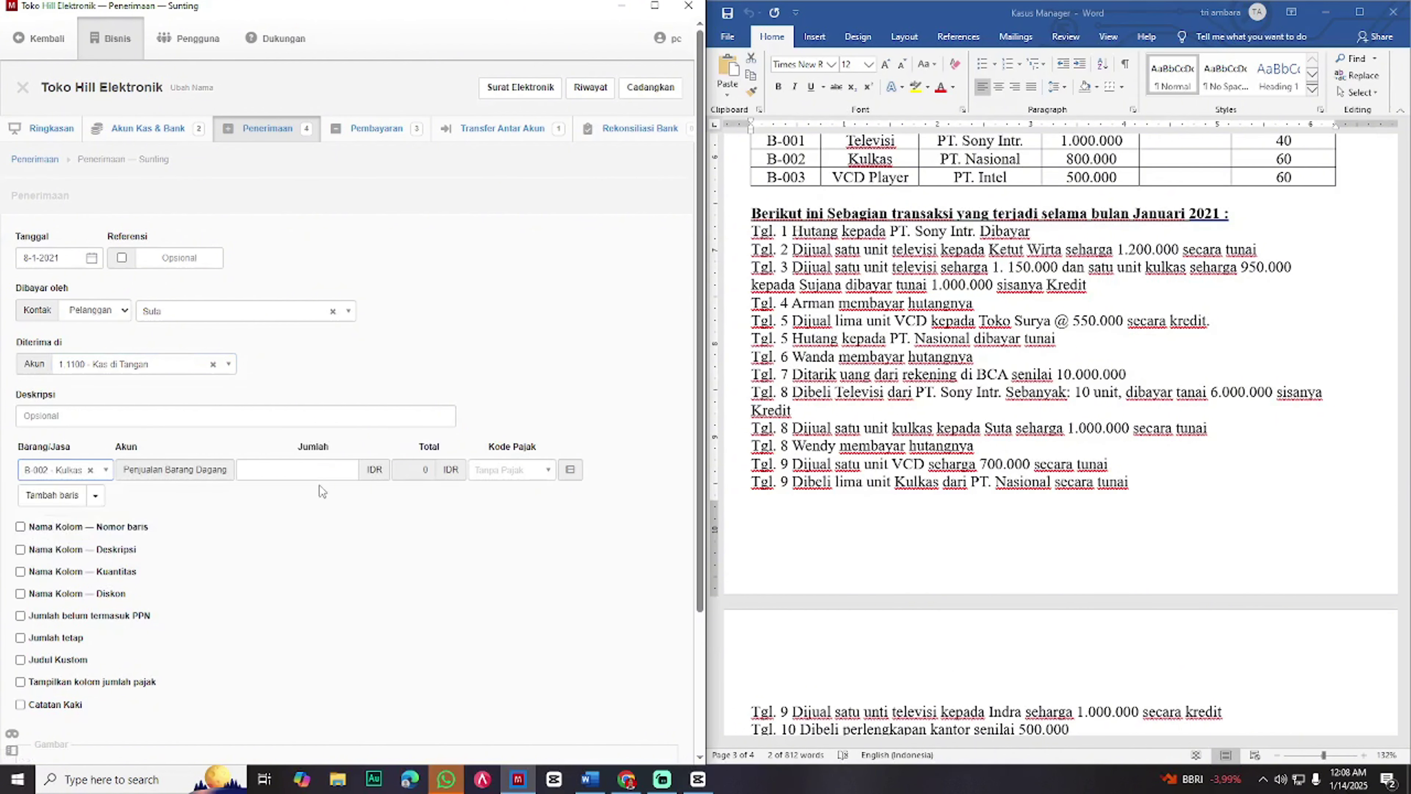
left_click(20, 571)
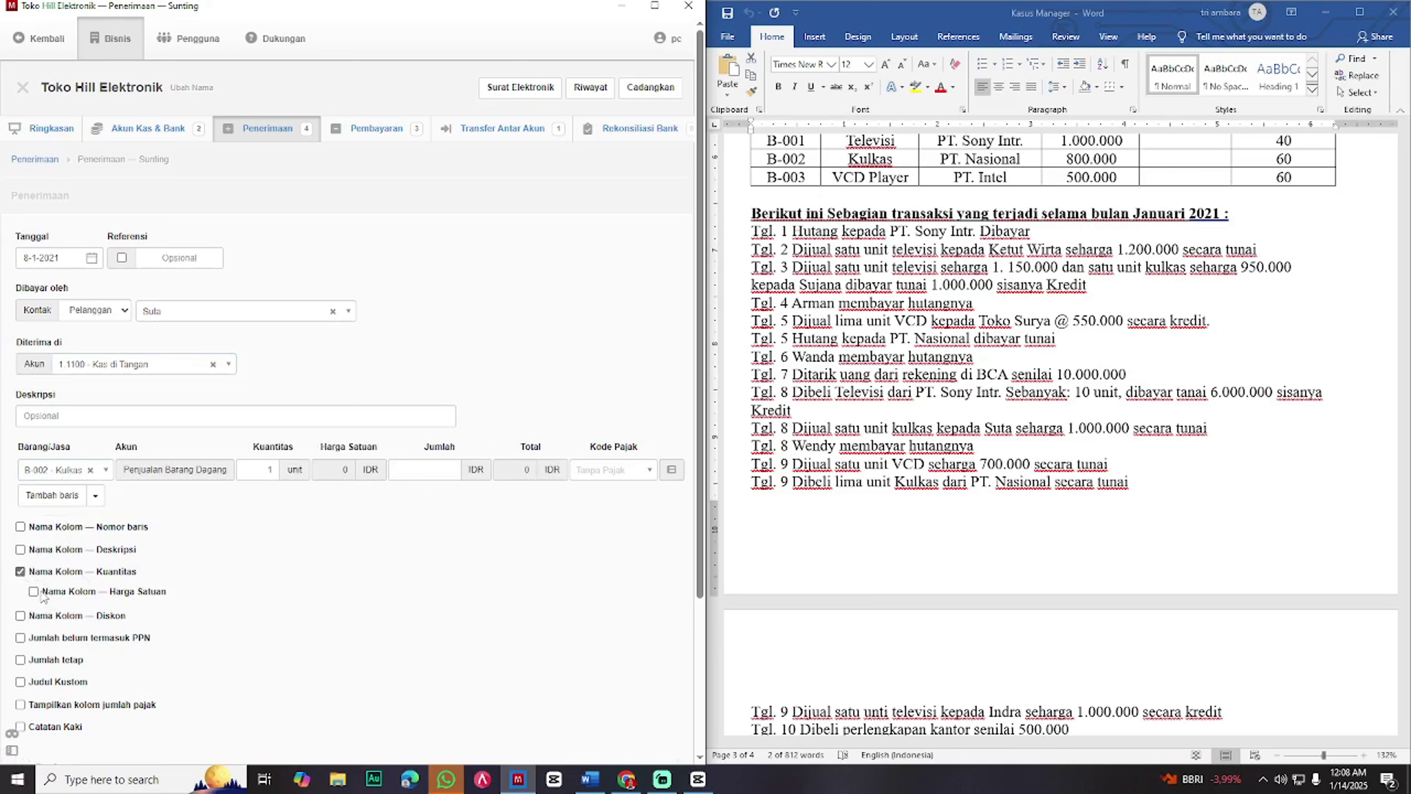
left_click(34, 592)
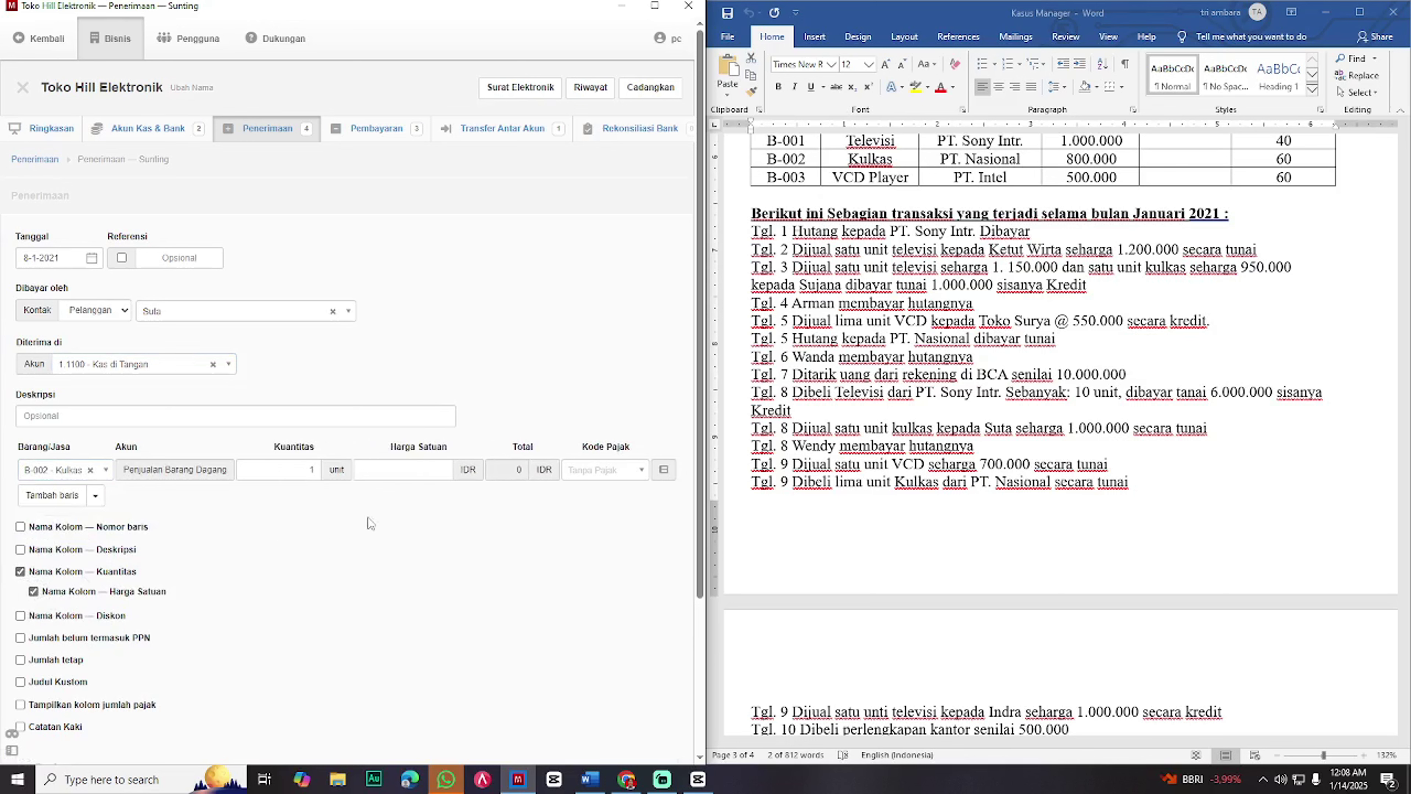
- Set the unit price of the one Kulkas to 1000000 and create the receipt
left_click(314, 469)
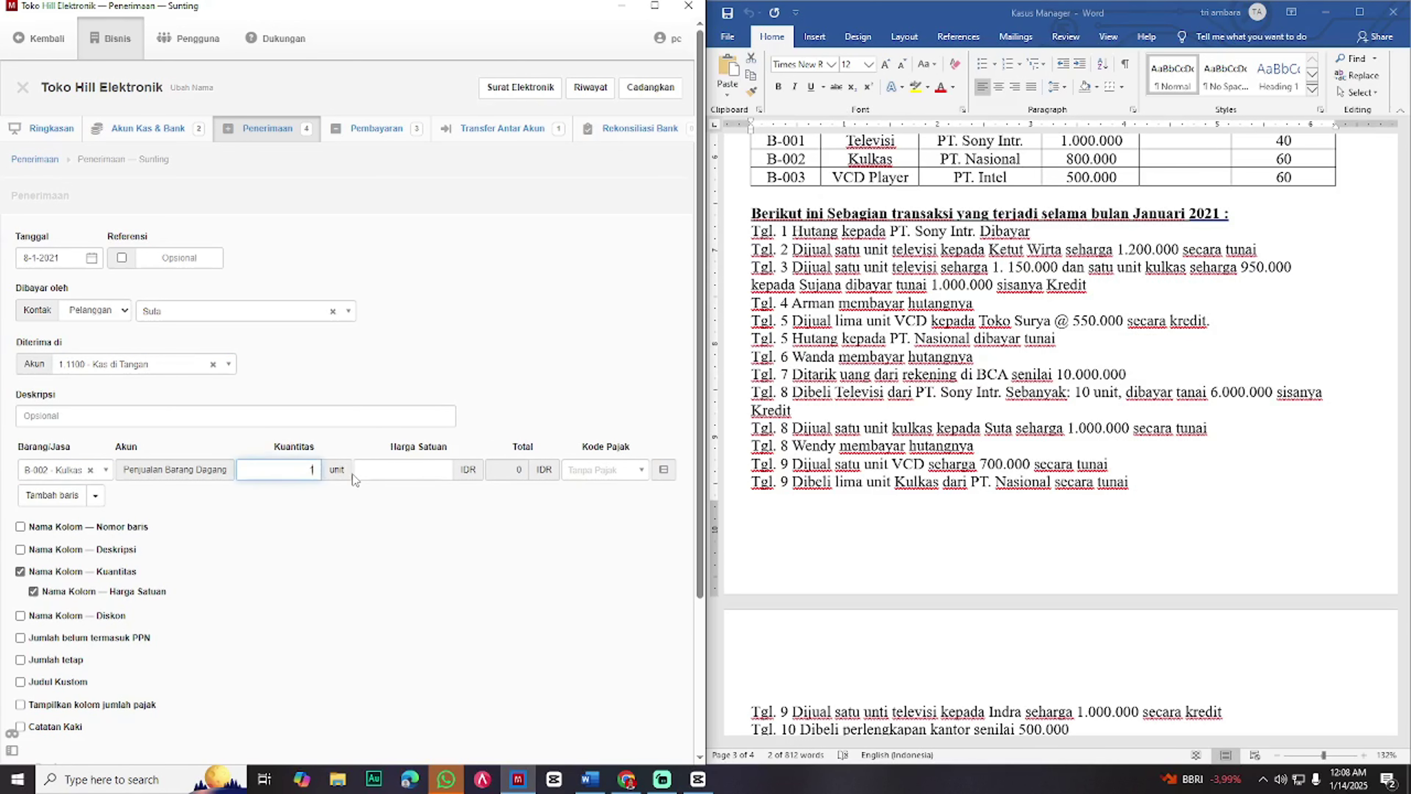
left_click(411, 467)
type("00")
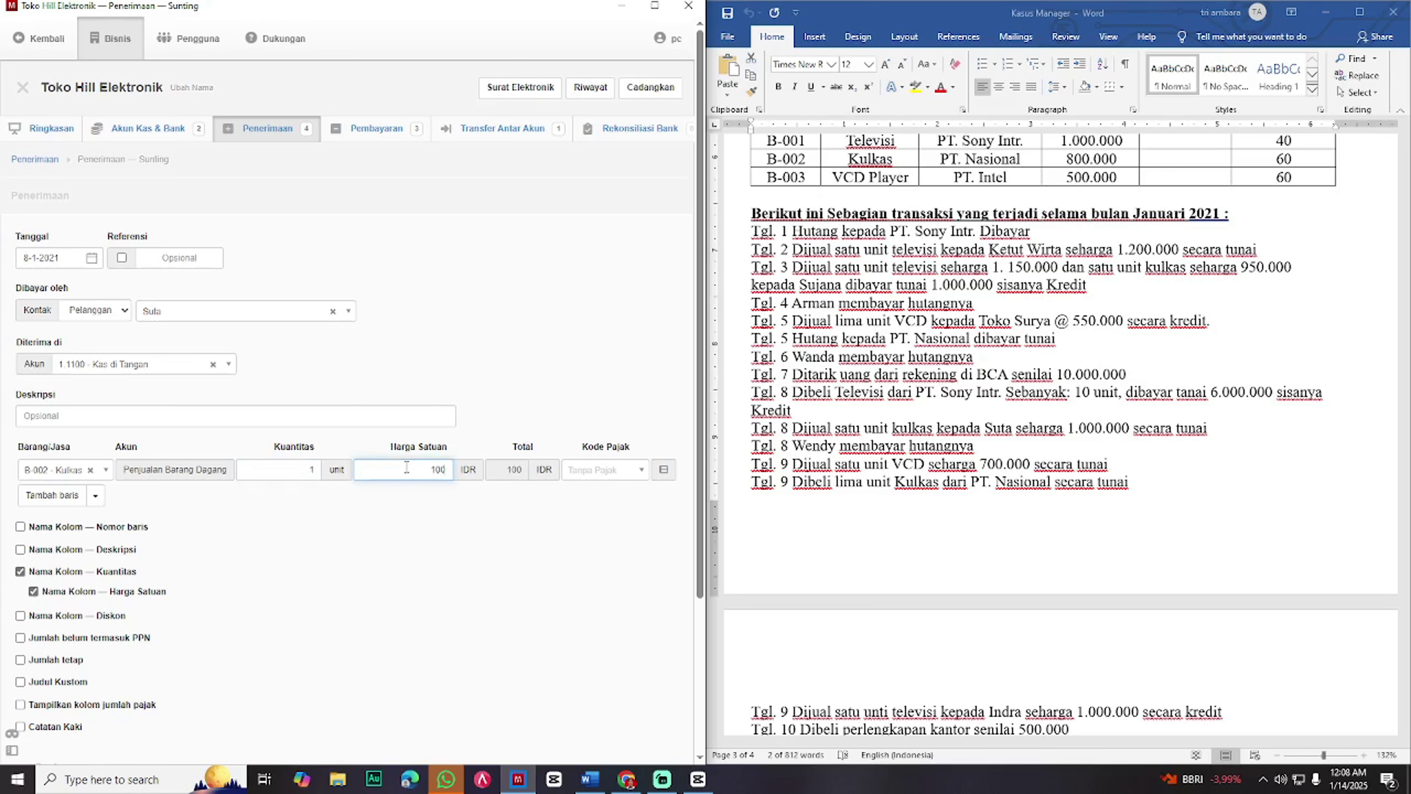
type("0000")
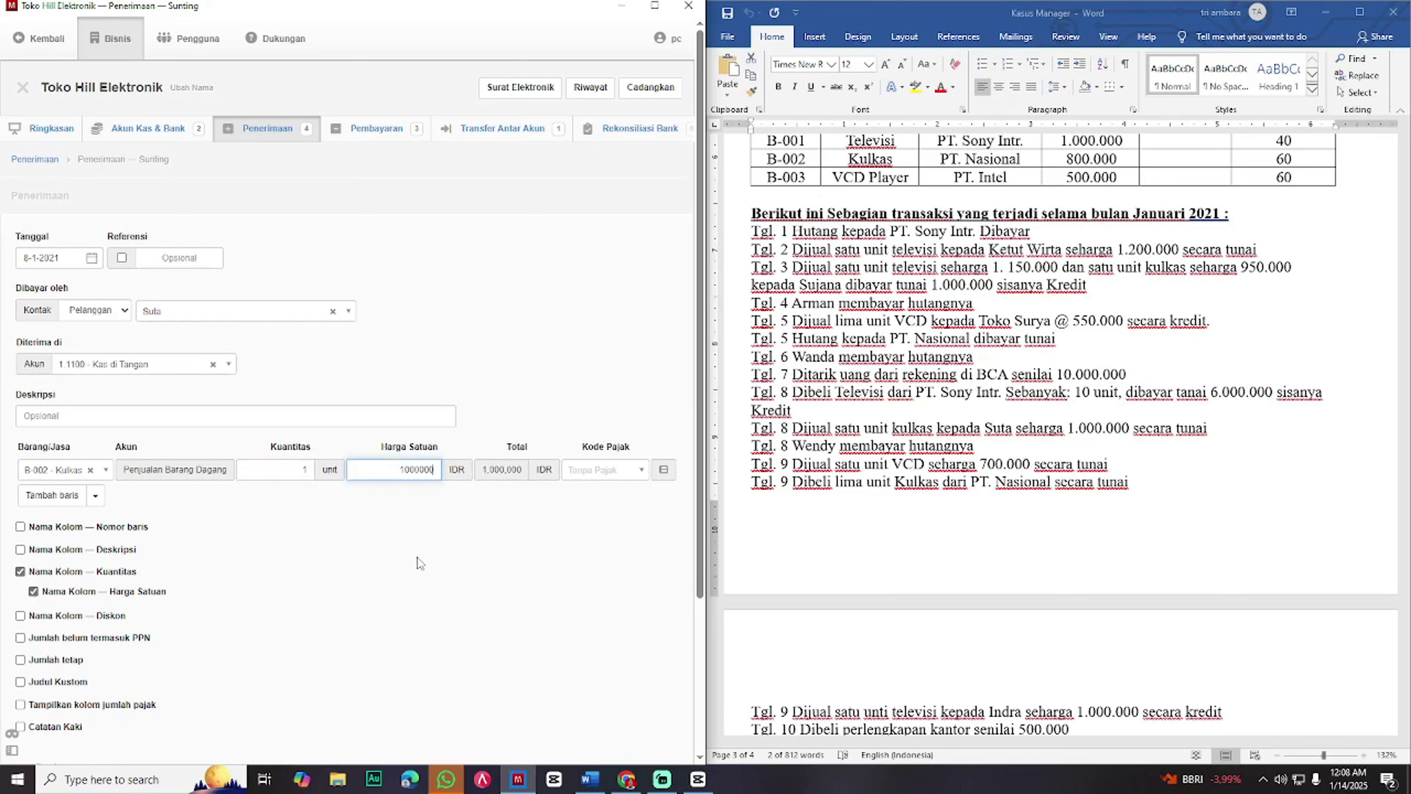
scroll(239, 533, "down", 4)
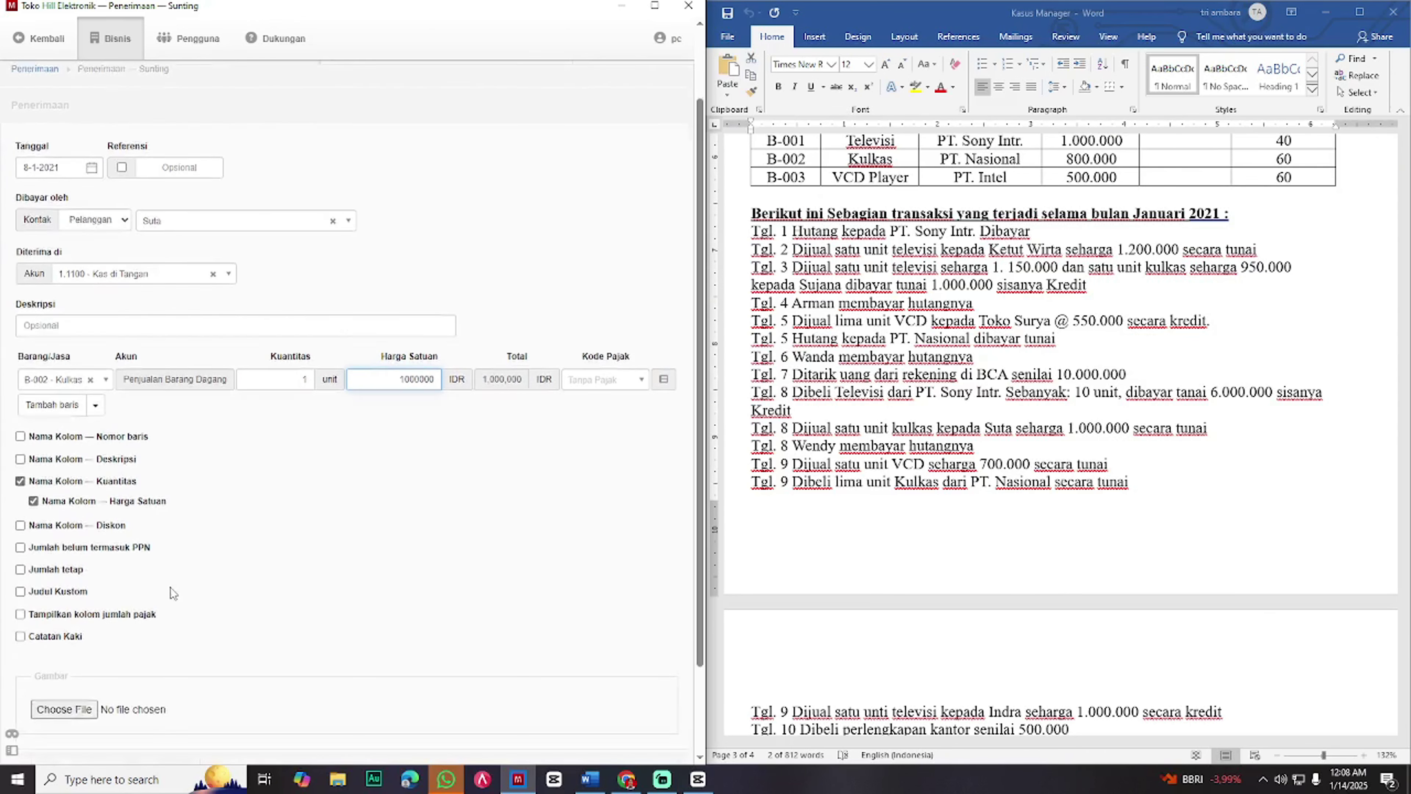
left_click(37, 666)
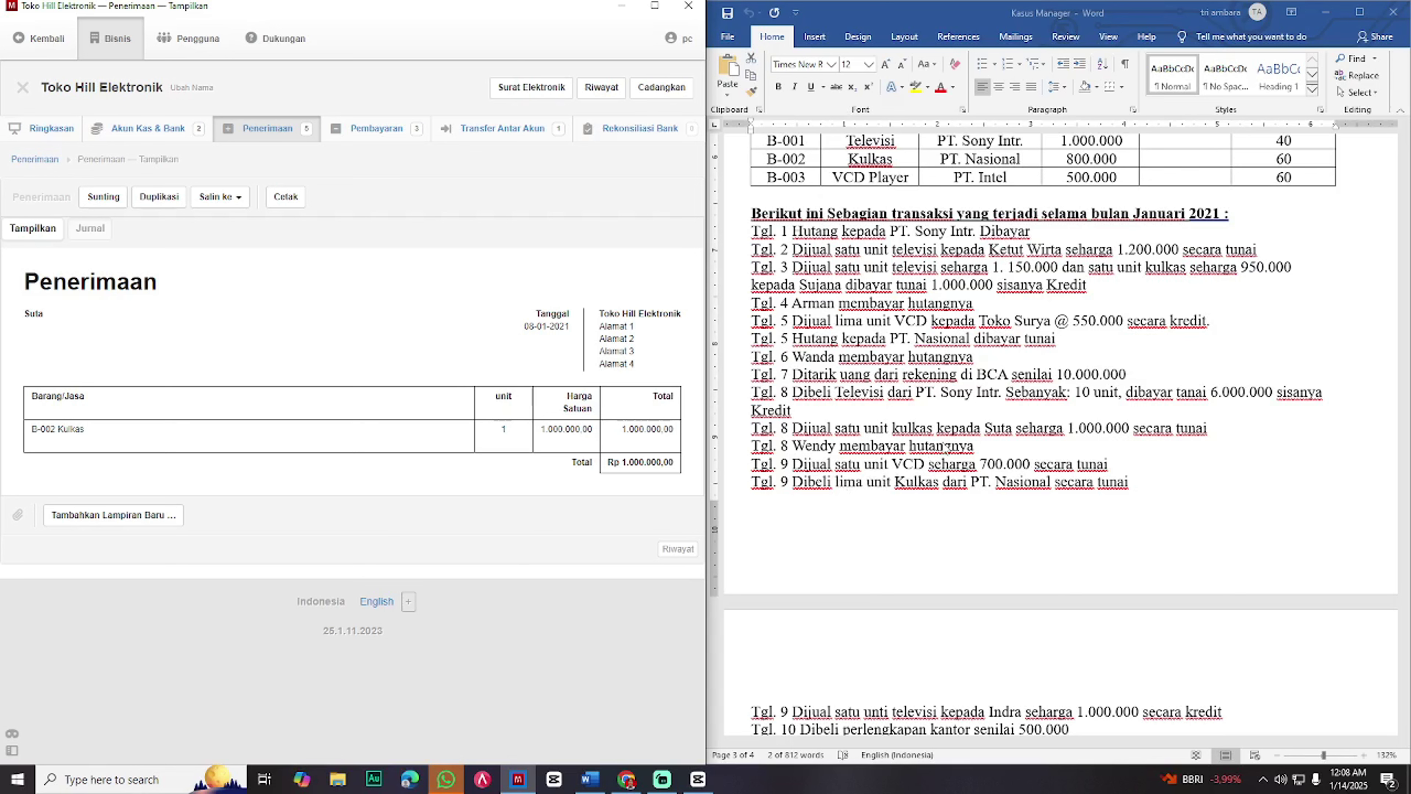
- Start a receipt dated 8-1-2021 against the 2.500.000 opening-balance sales invoice of the customer paying a debt on Tgl. 8
left_click(655, 6)
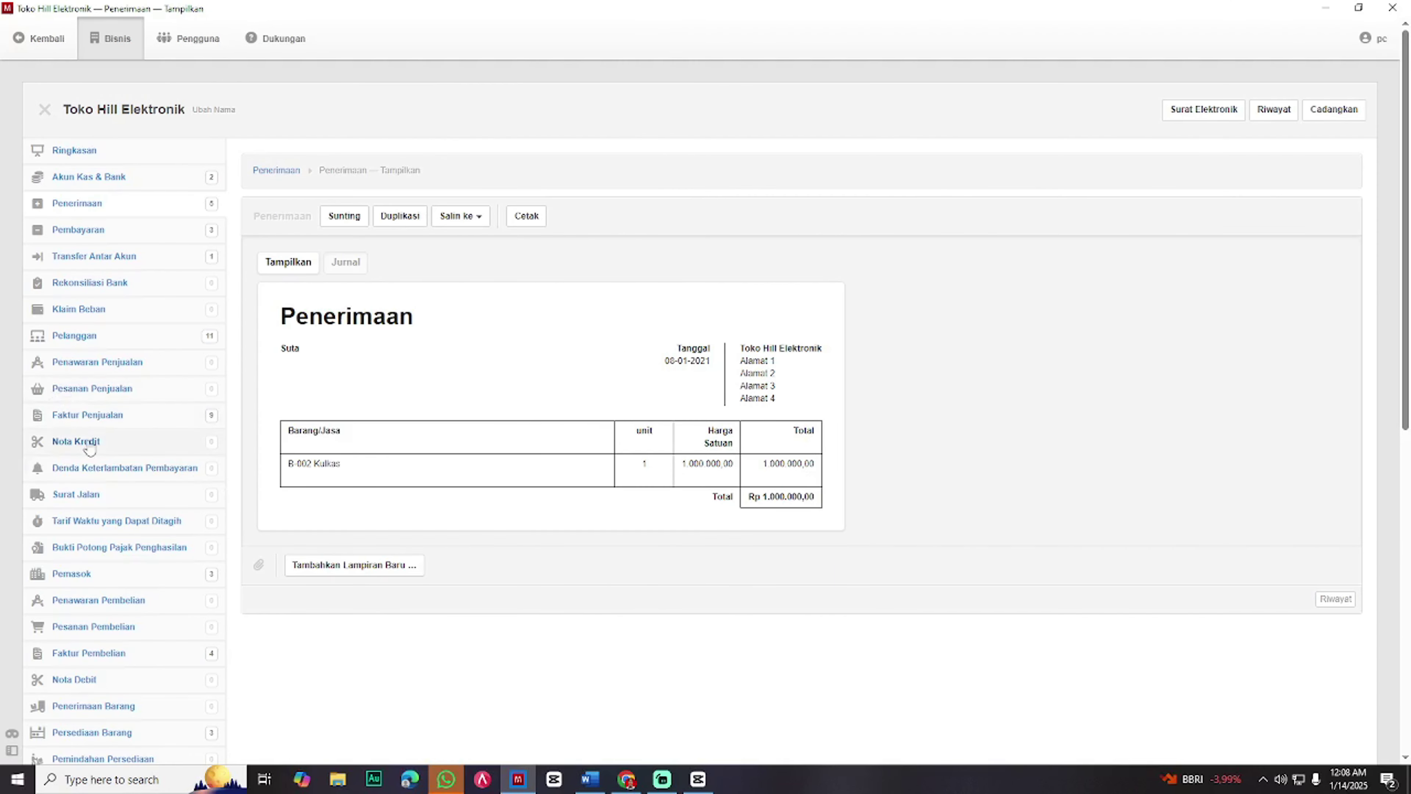
left_click(129, 416)
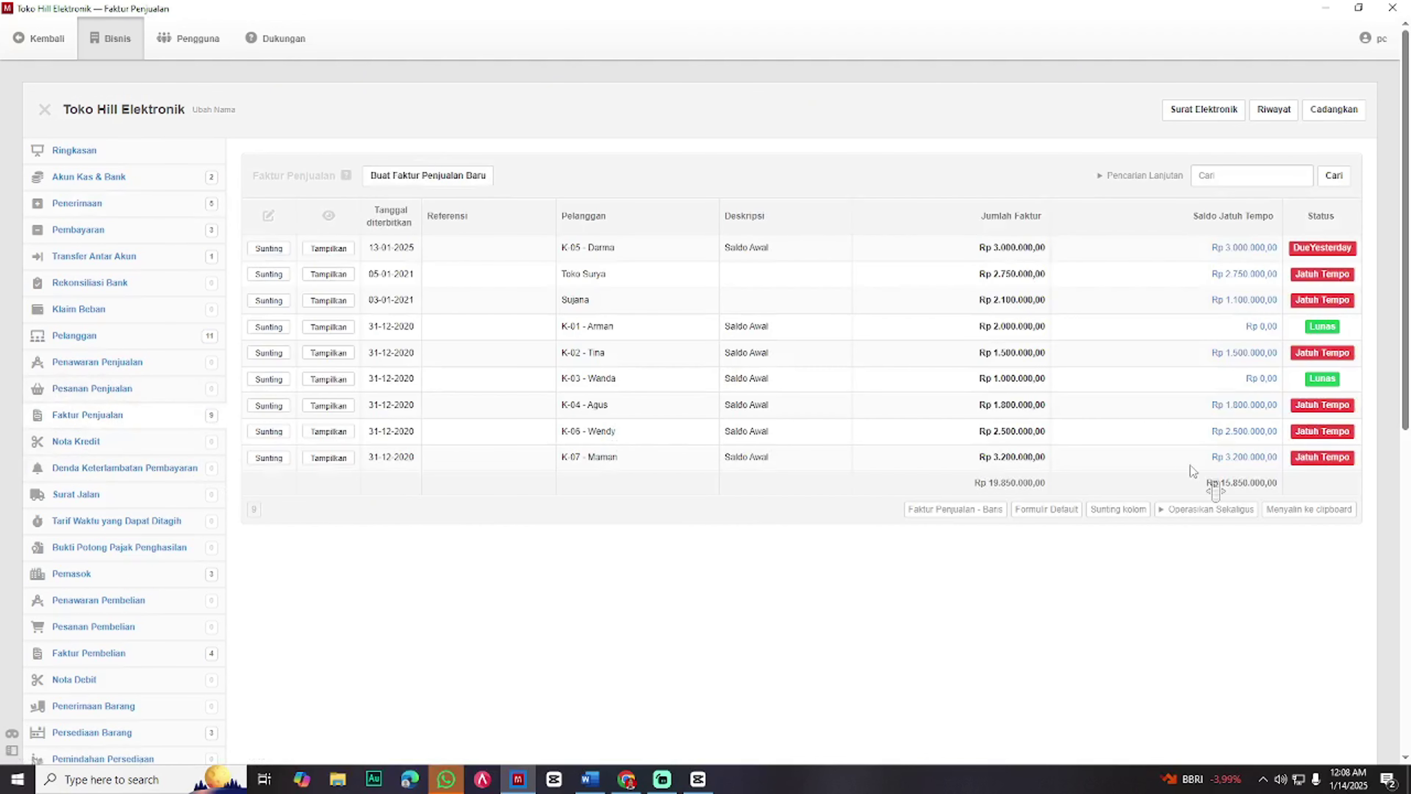
left_click(1247, 431)
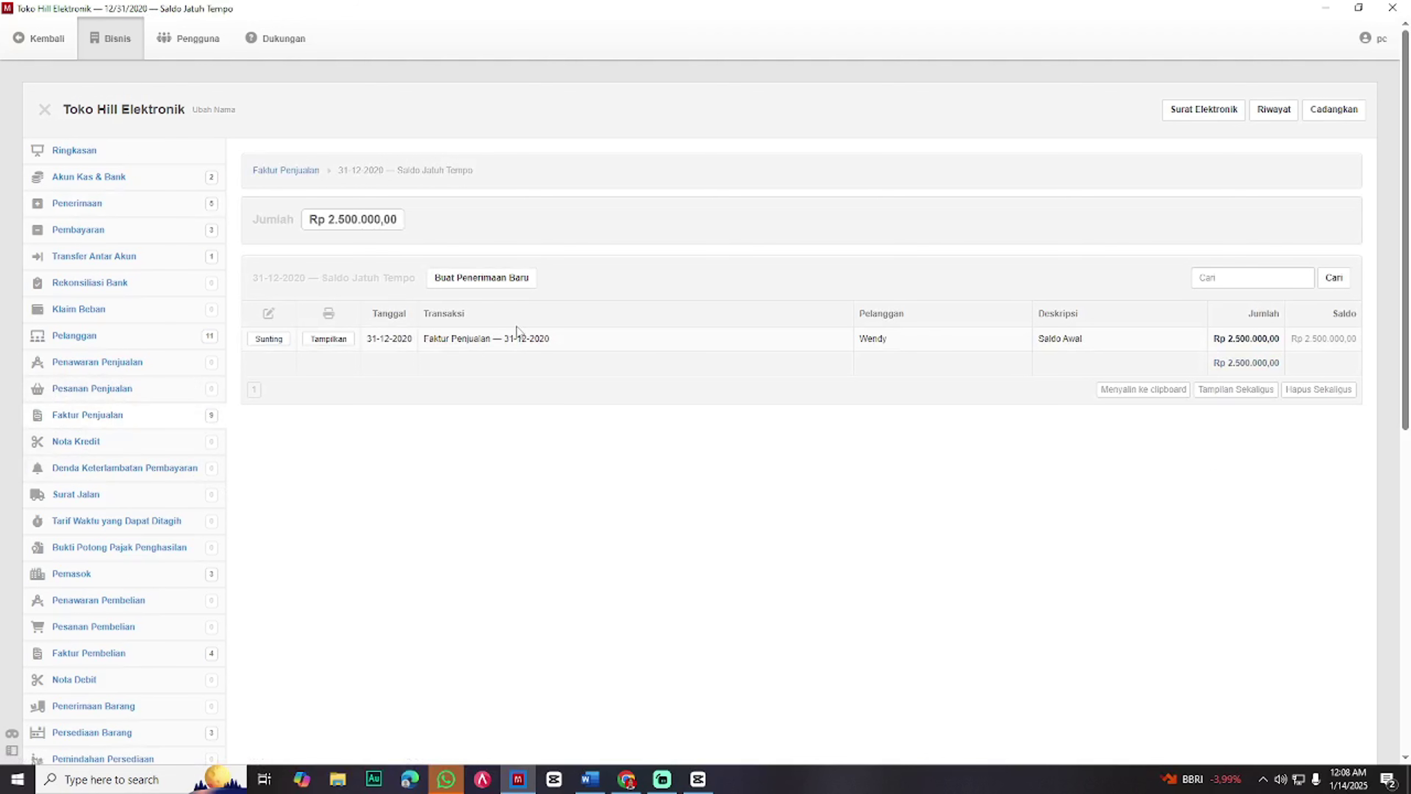
left_click(481, 278)
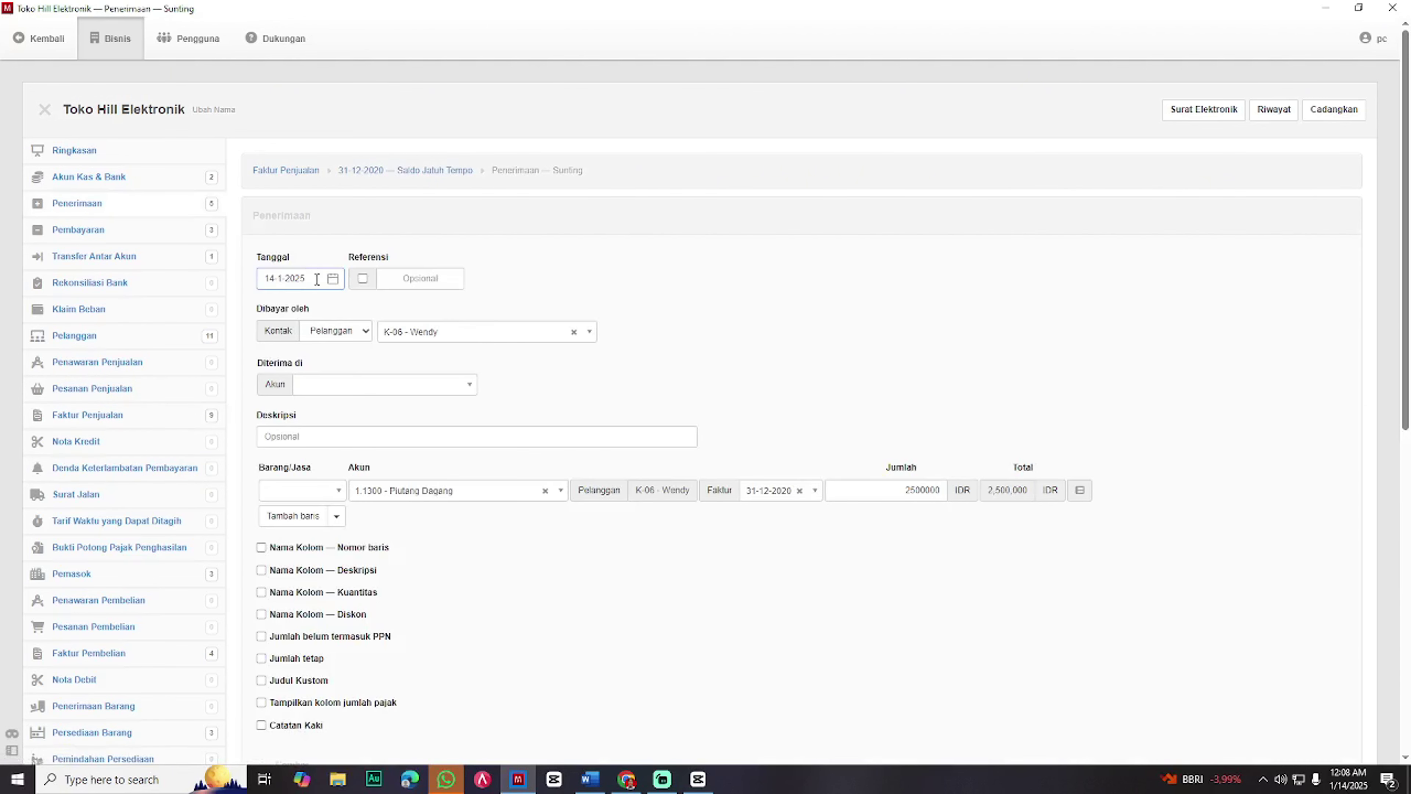
left_click_drag(315, 279, 120, 287)
key("super+Left")
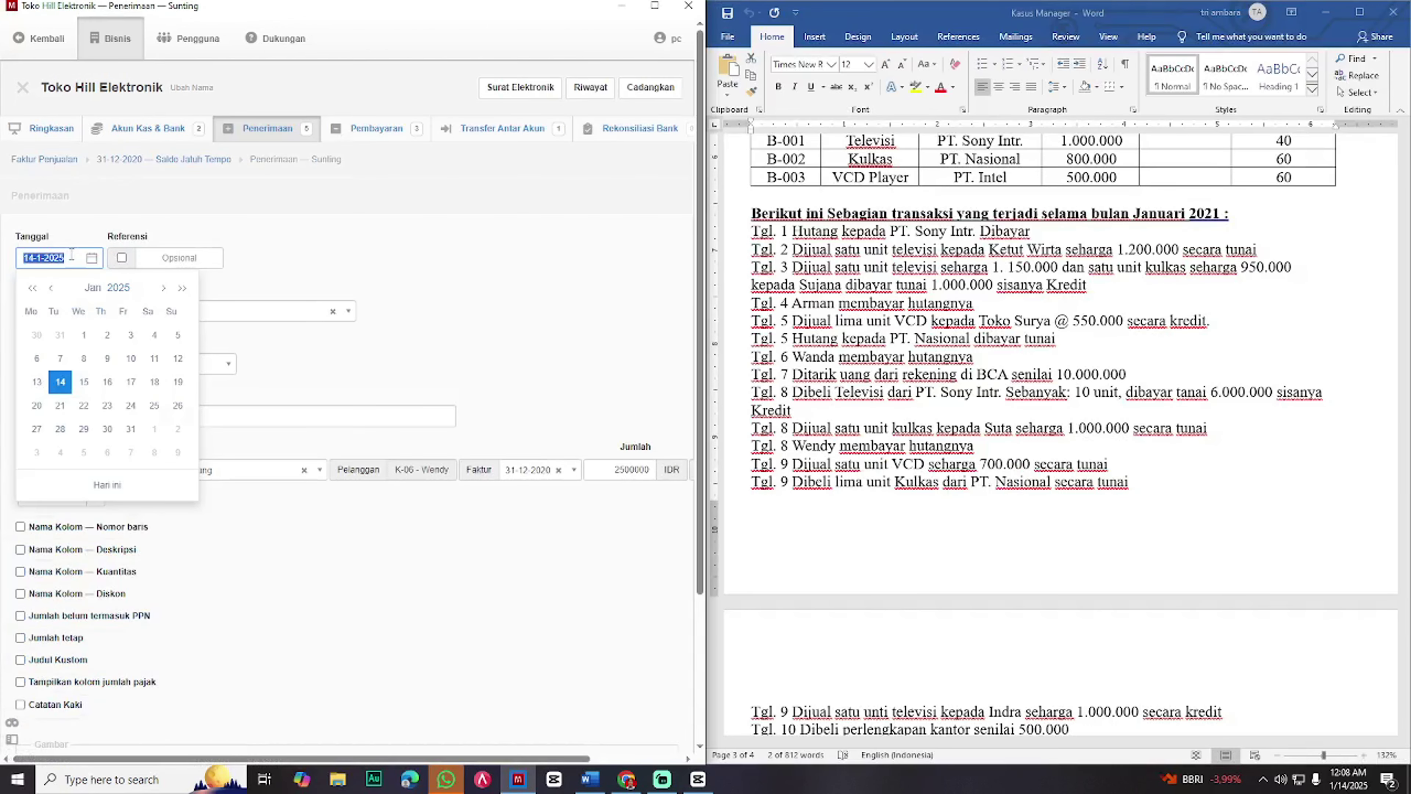
type("8")
left_click(330, 242)
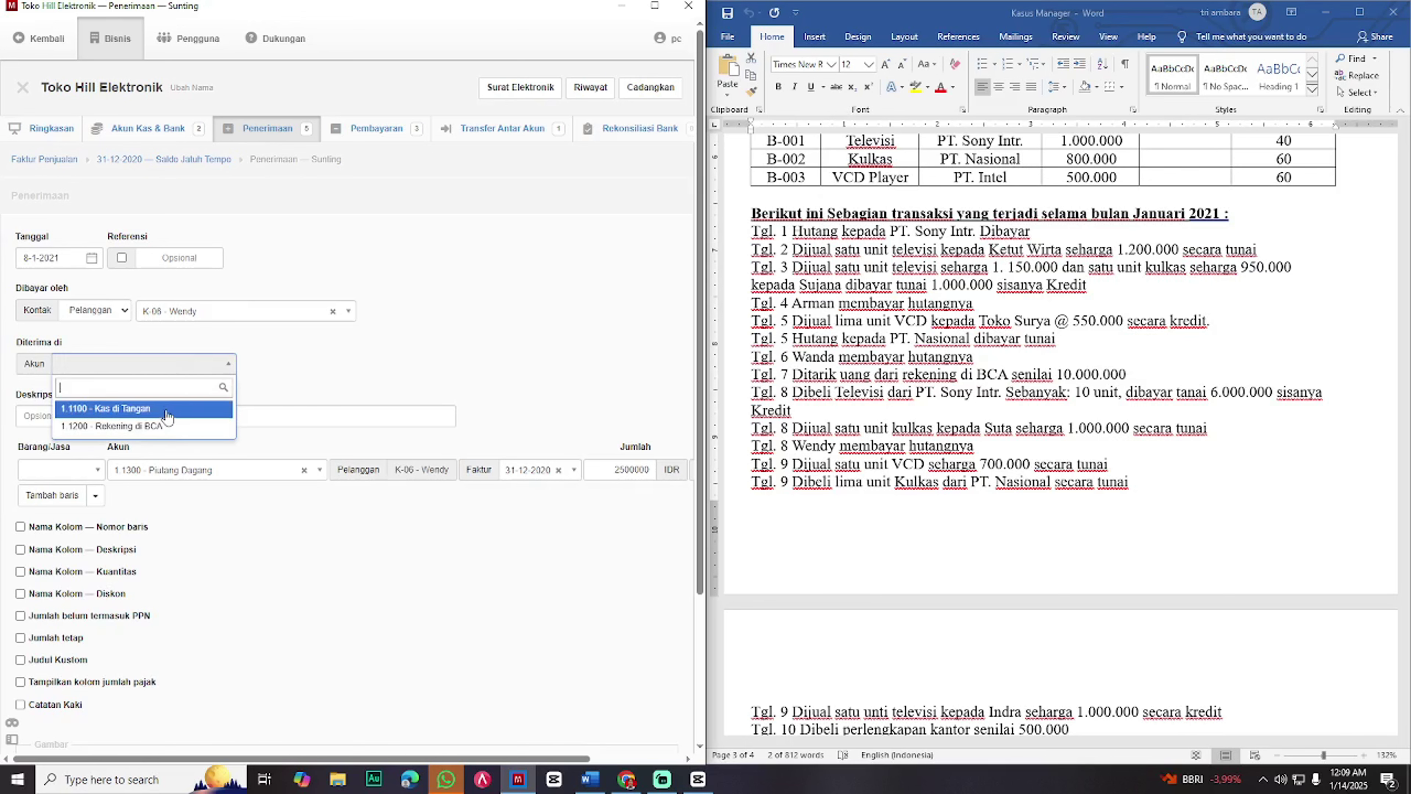
- Receive the Tgl. 8 debt payment in 1.1100 - Kas di Tangan and create the receipt
left_click(169, 411)
scroll(326, 699, "down", 1)
scroll(326, 700, "down", 3)
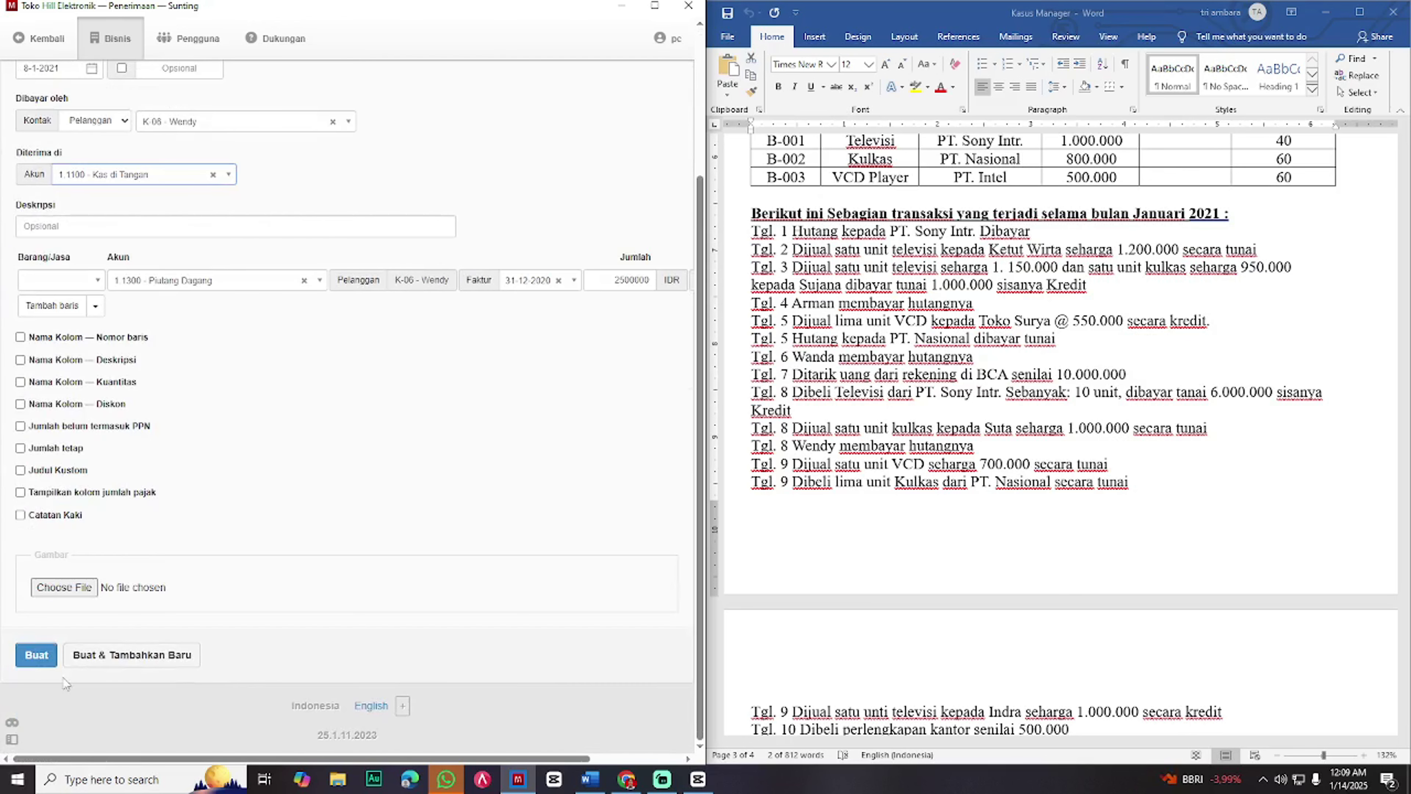
left_click(36, 660)
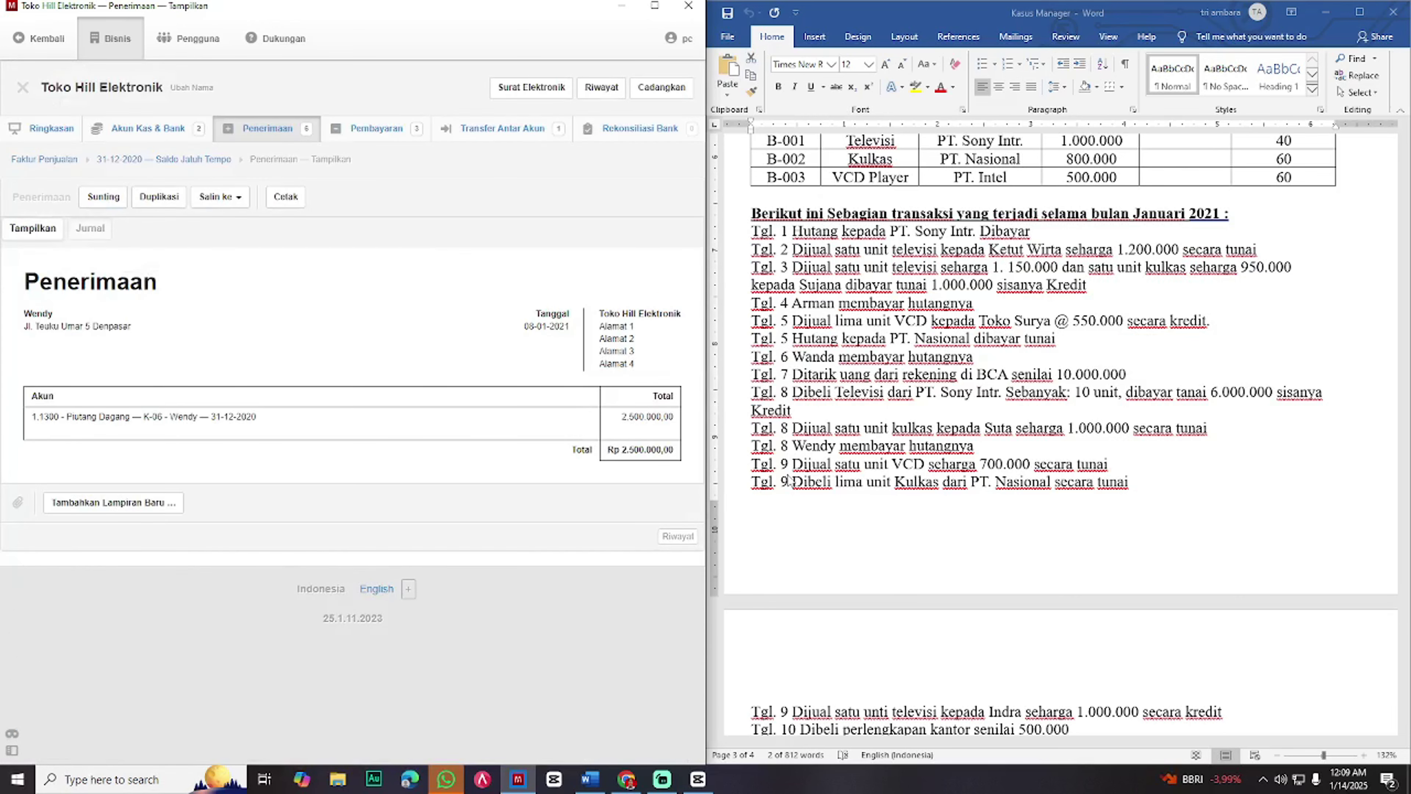
- Start a new receipt for the Tgl. 9 cash VCD sale, dated 9-1-2021 and received in 1.1100 - Kas di Tangan
scroll(826, 524, "down", 1)
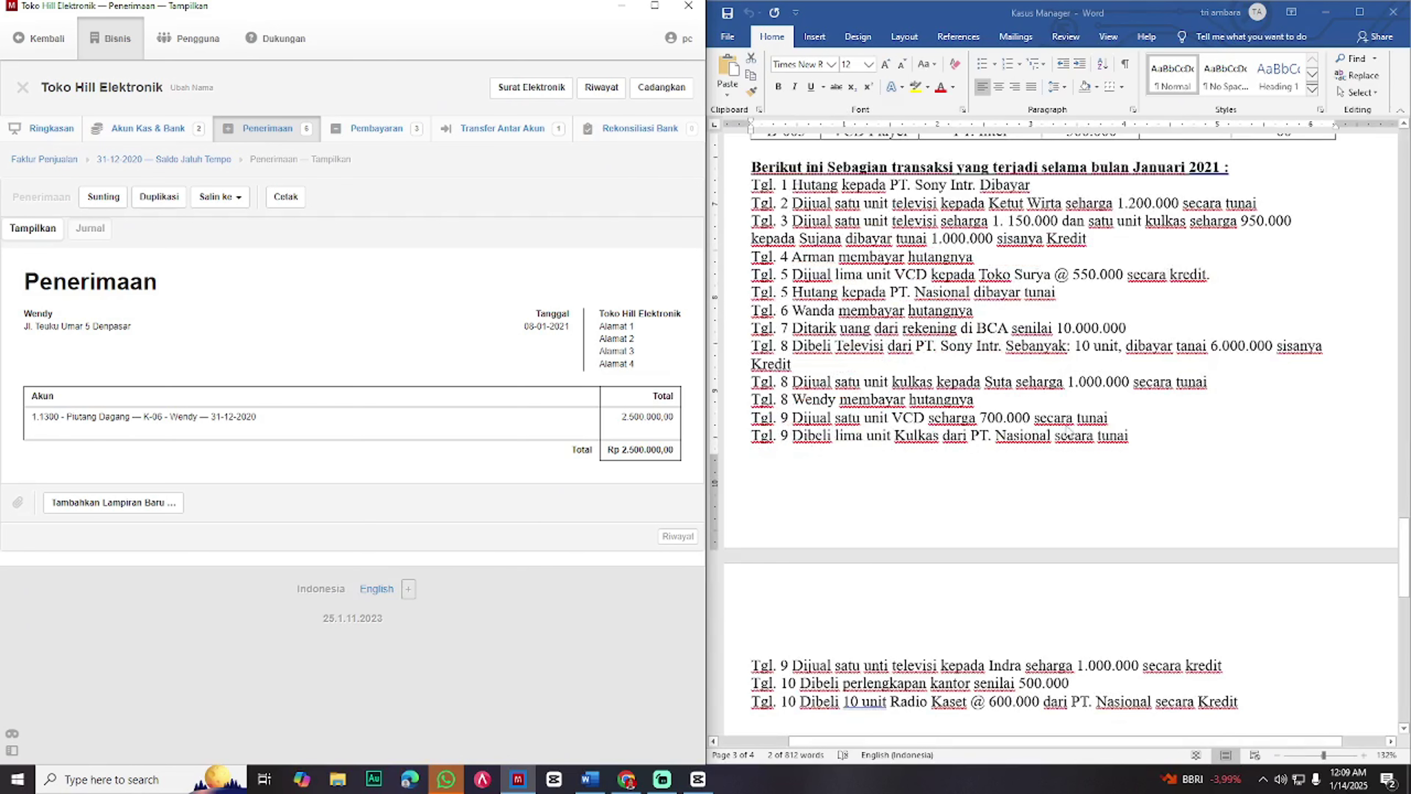
left_click(654, 6)
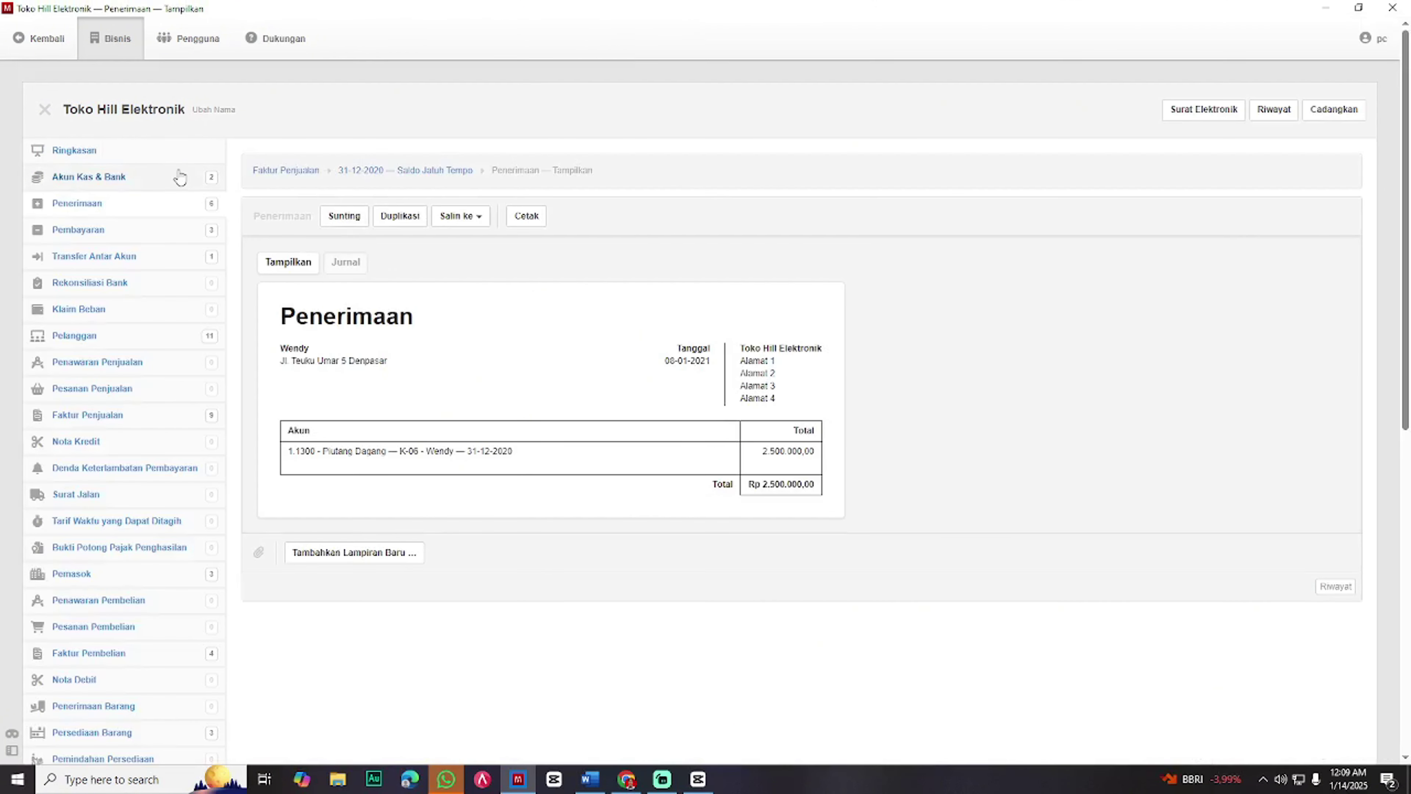
left_click(148, 206)
left_click(387, 177)
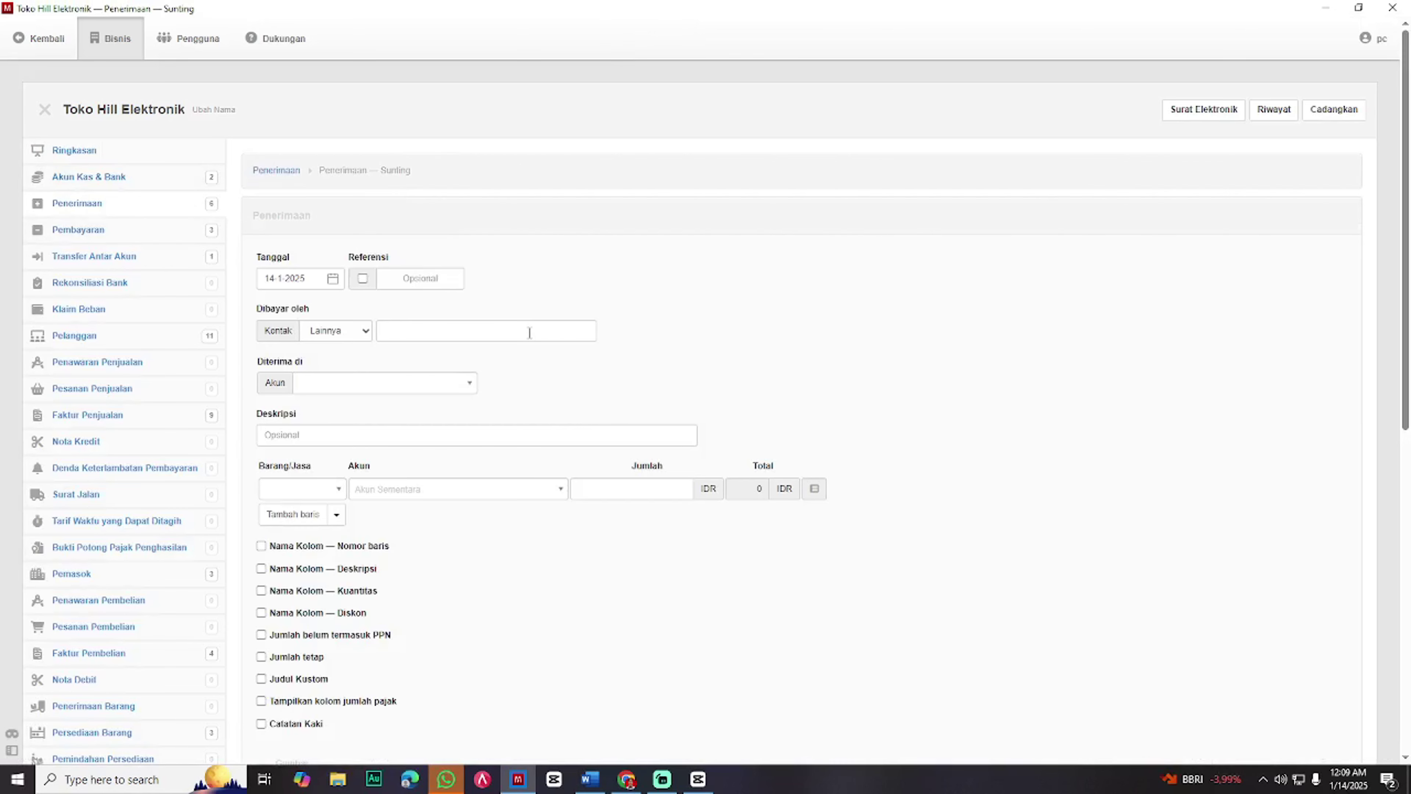
key("super+Left")
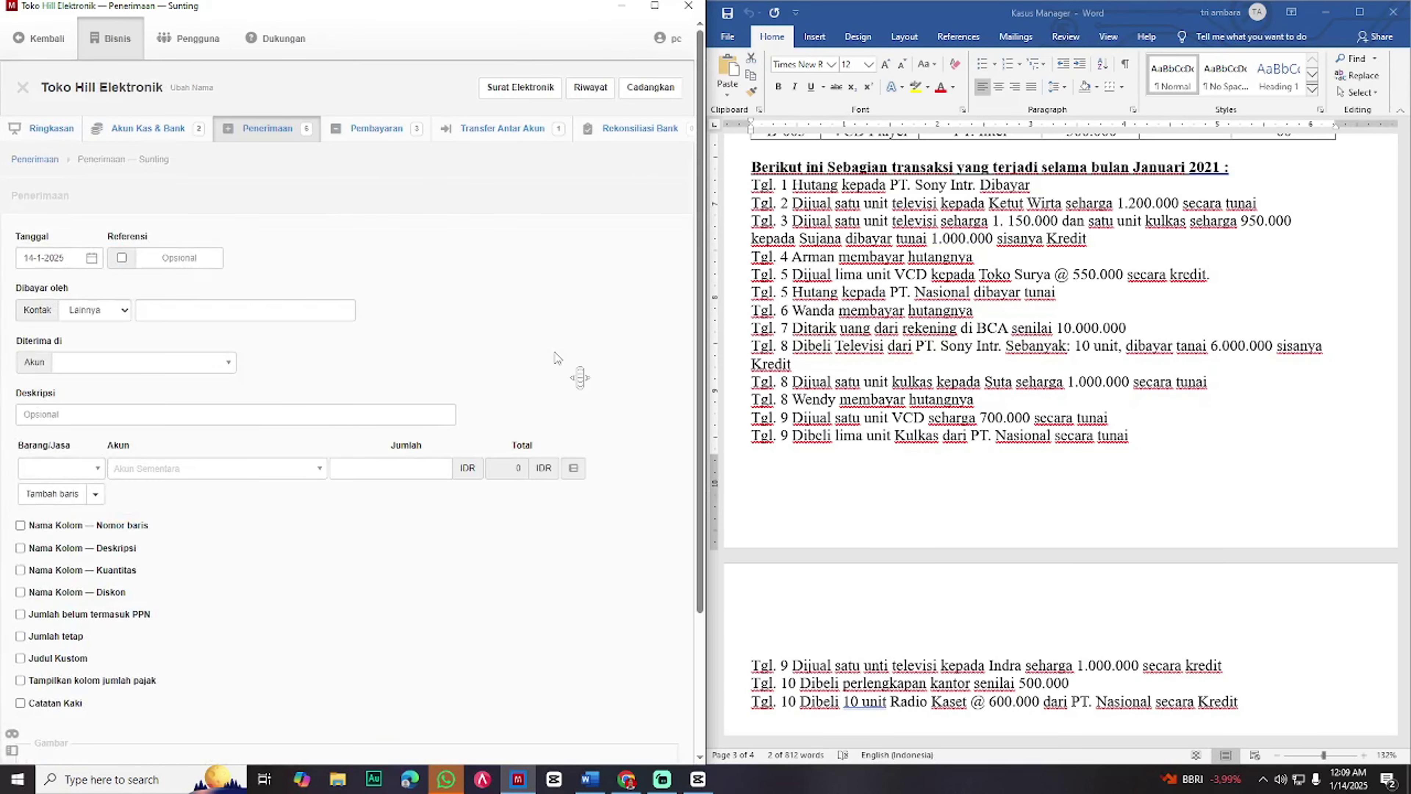
left_click(73, 254)
left_click(78, 256)
type("9-")
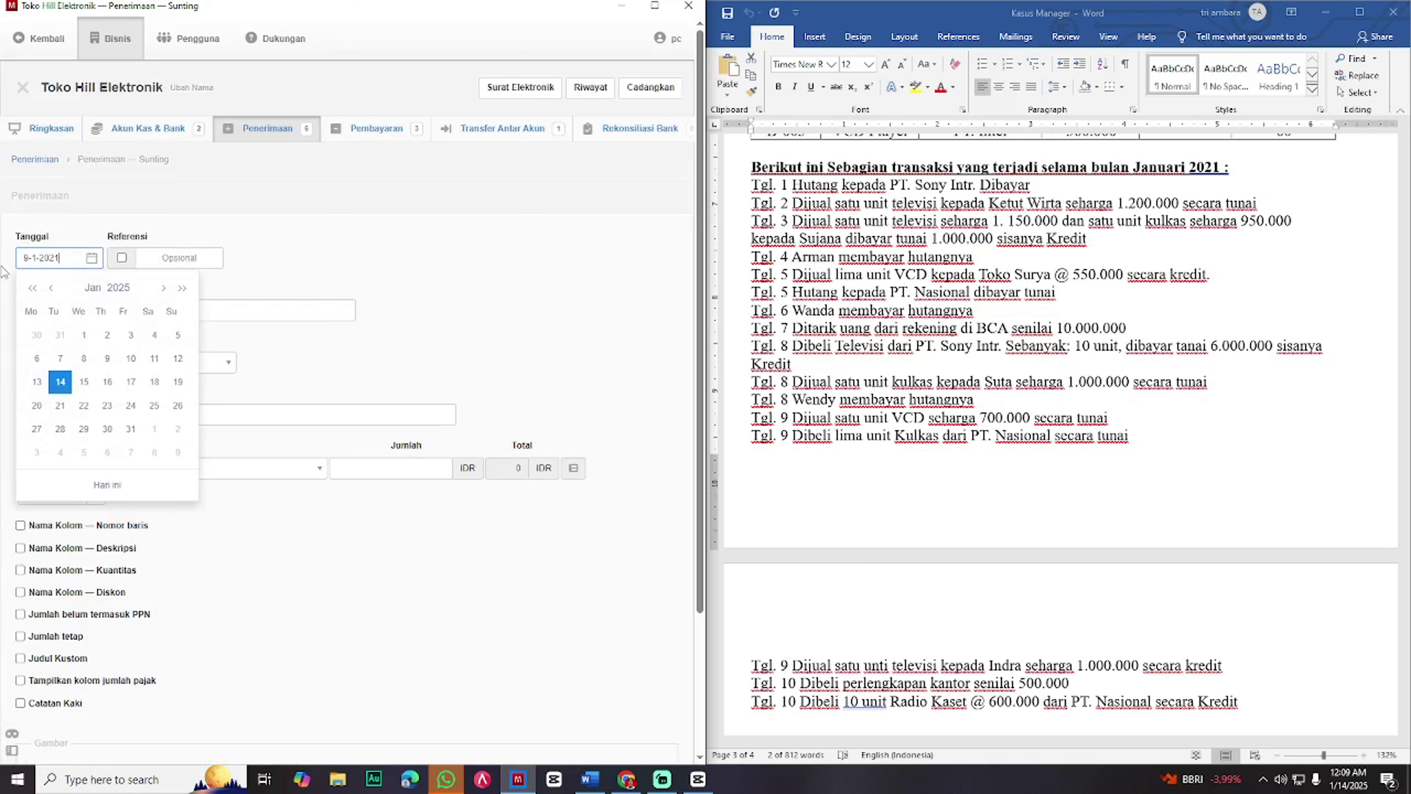
left_click(345, 329)
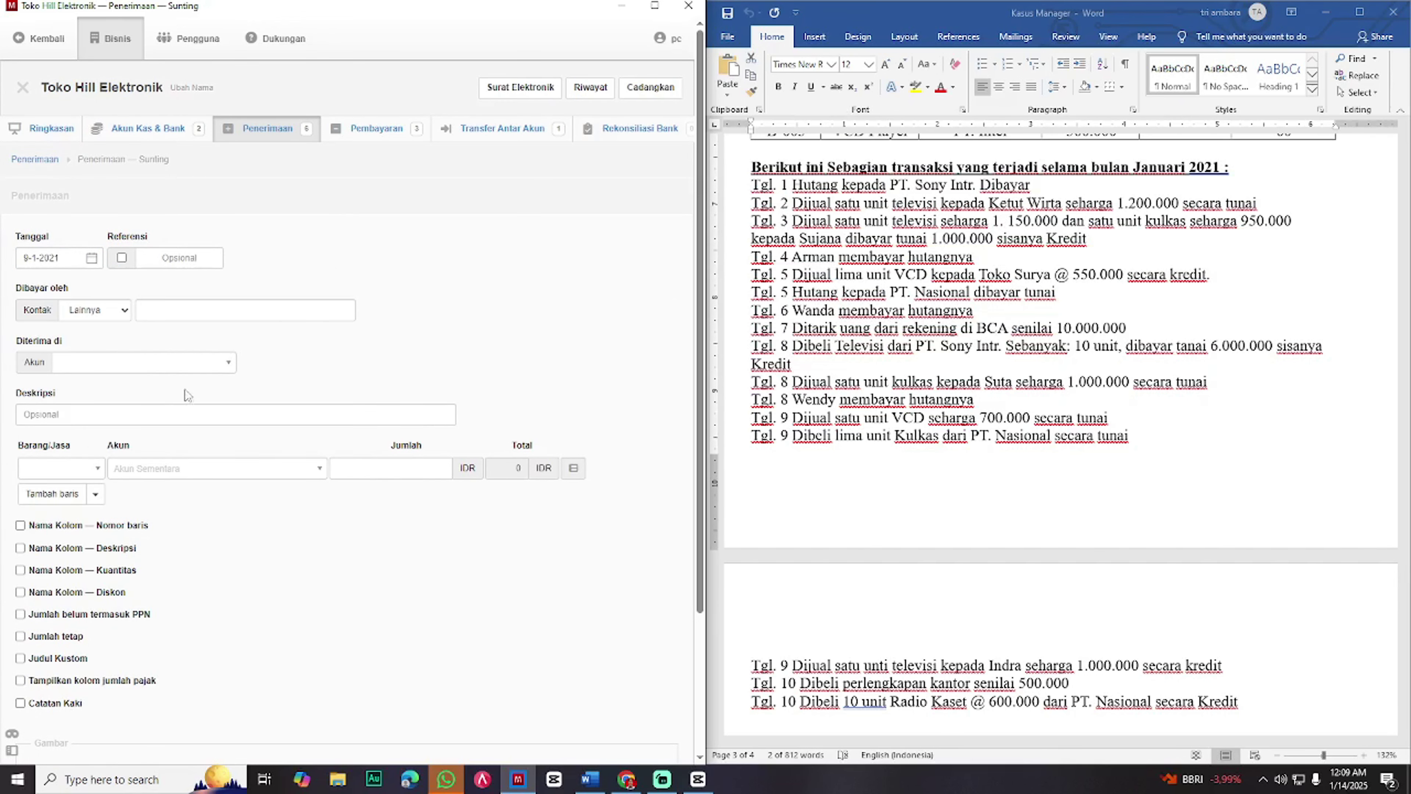
left_click(179, 364)
left_click(151, 404)
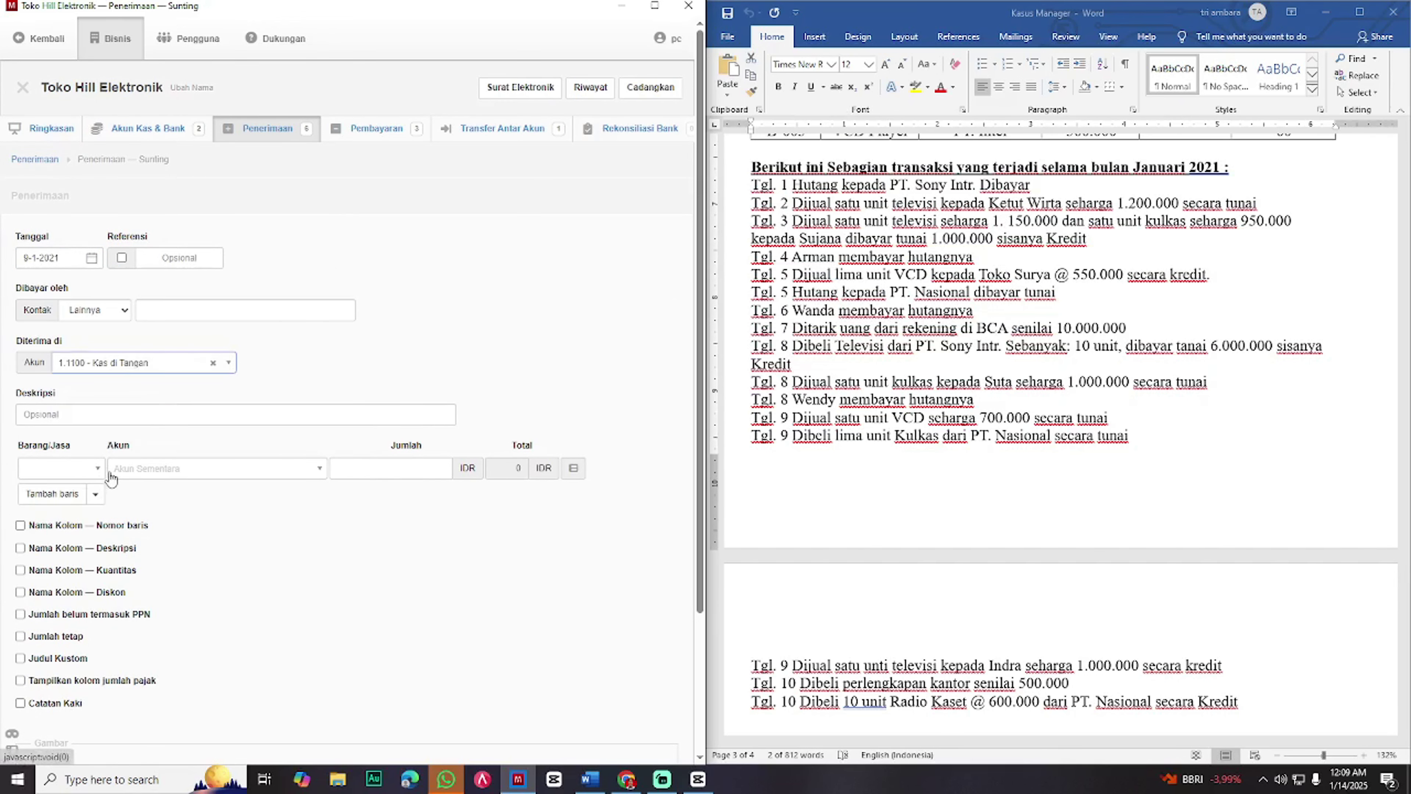
- Add item B-003 - VCD Player to the receipt line and enable the Kuantitas column
left_click(98, 471)
left_click(103, 548)
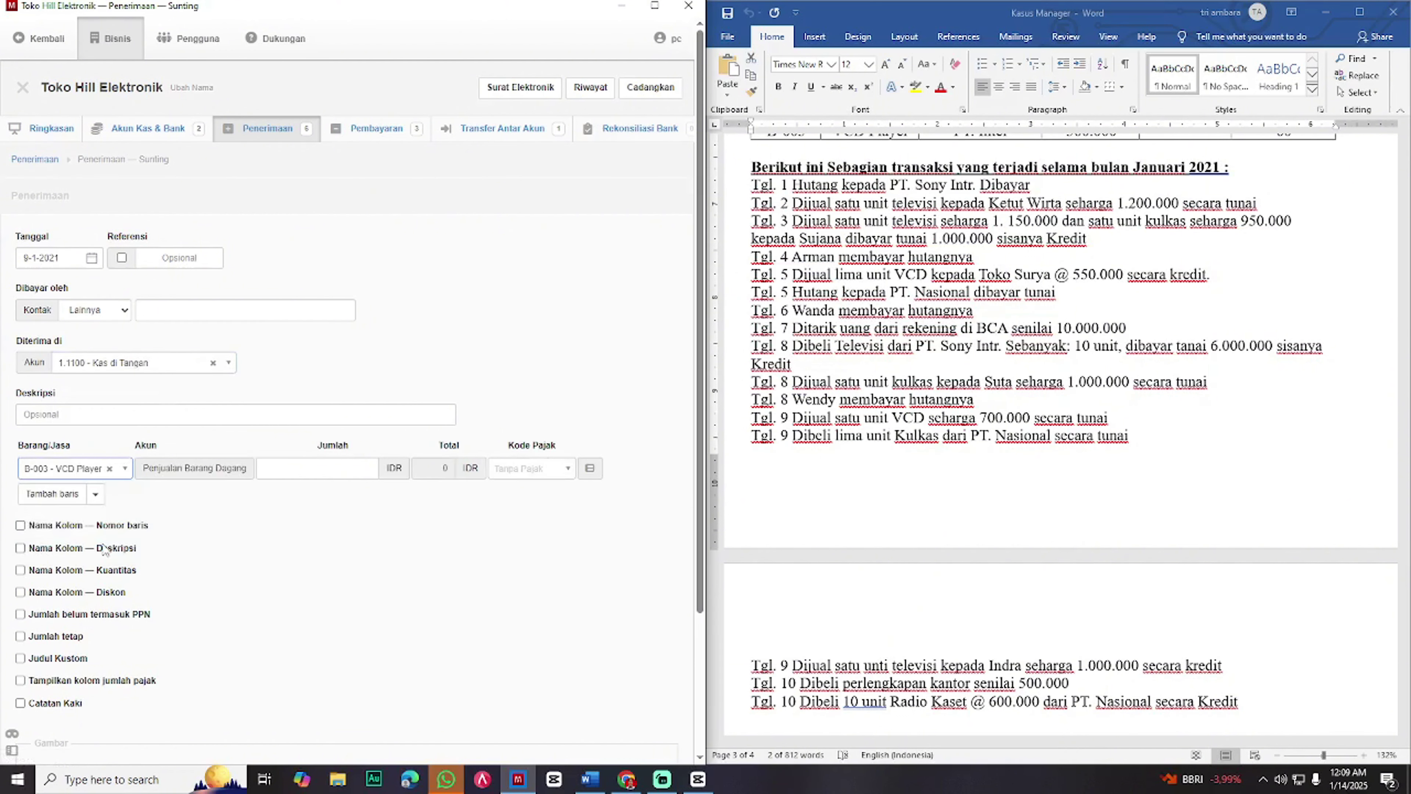
left_click(328, 468)
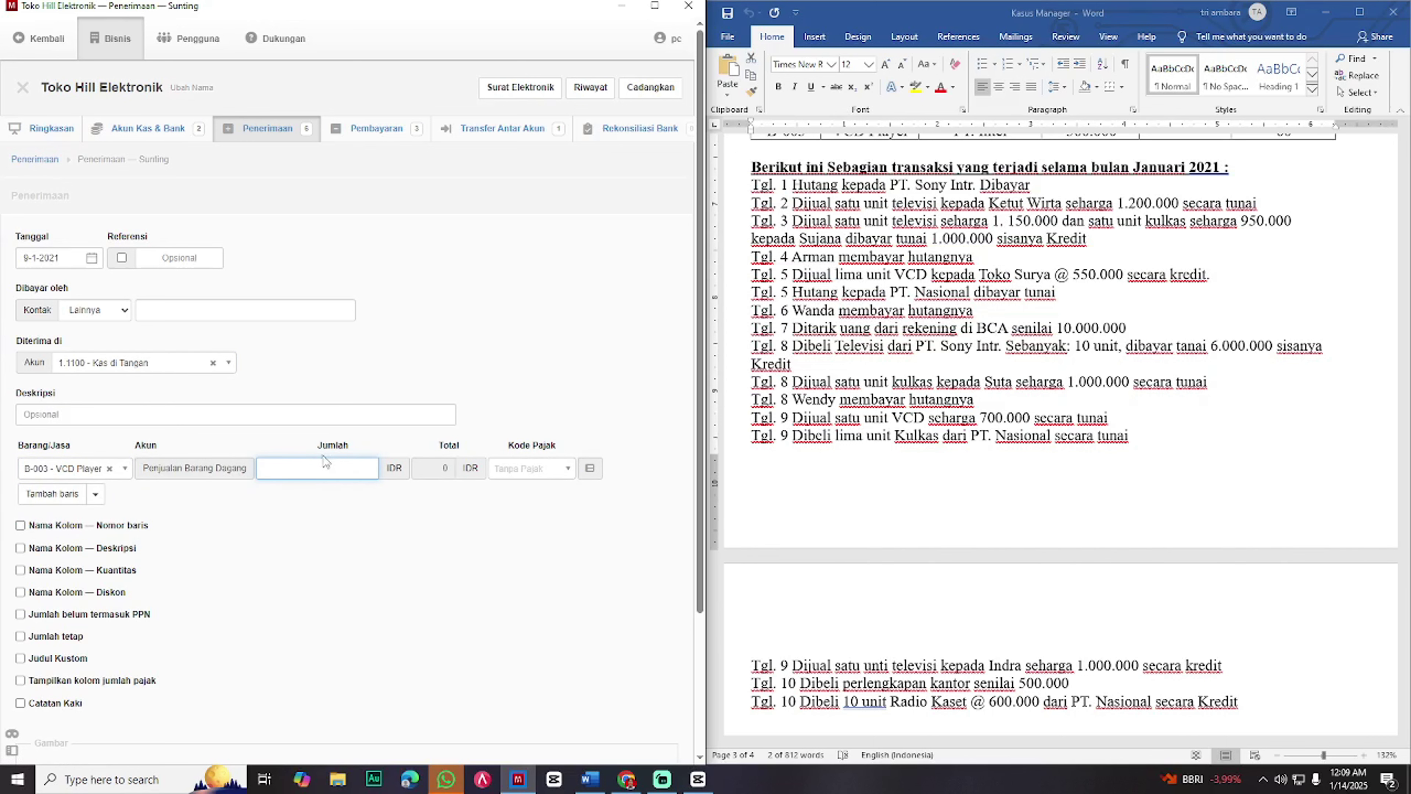
left_click(21, 572)
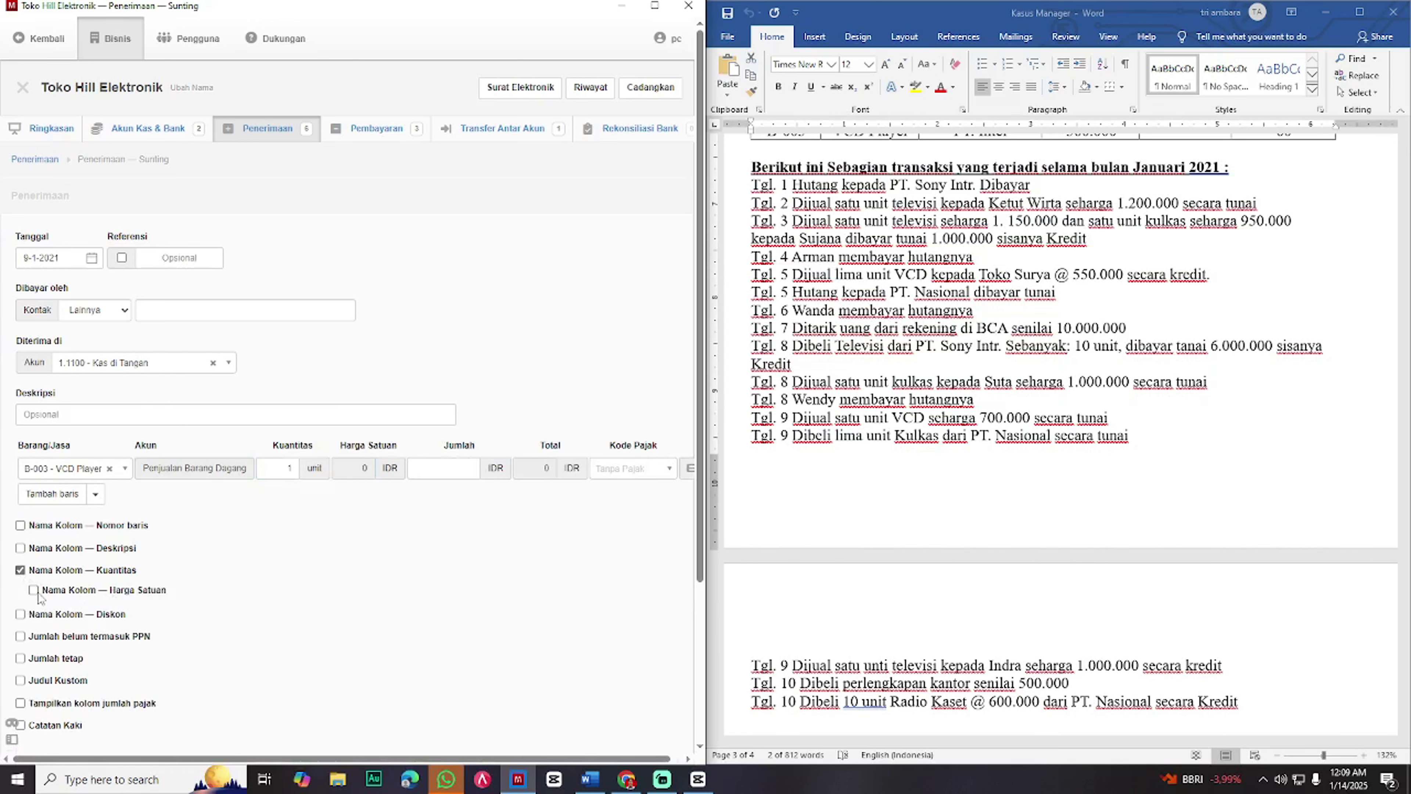
- Enable the Harga Satuan column, set the VCD Player's unit price to 700000 and create the receipt
left_click(408, 465)
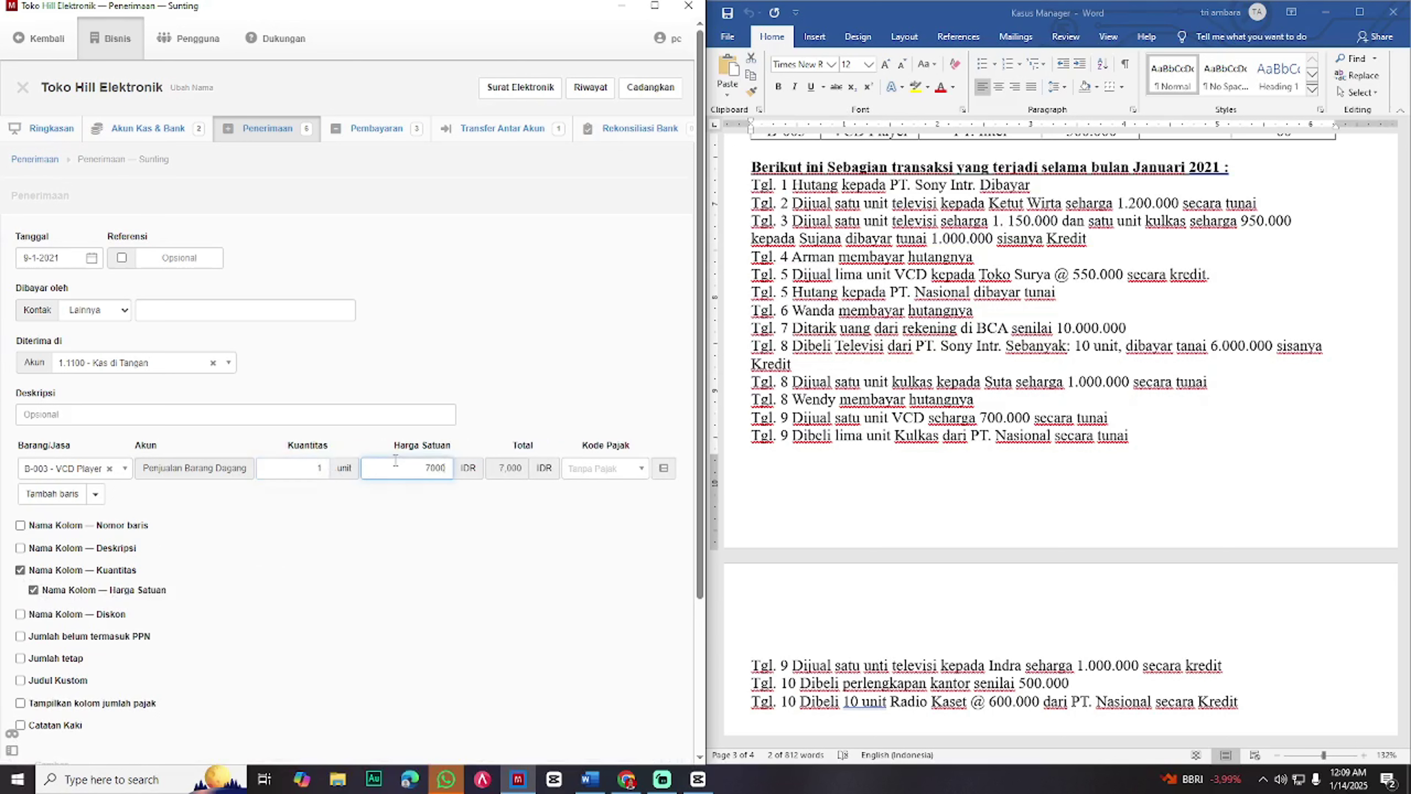
type("00")
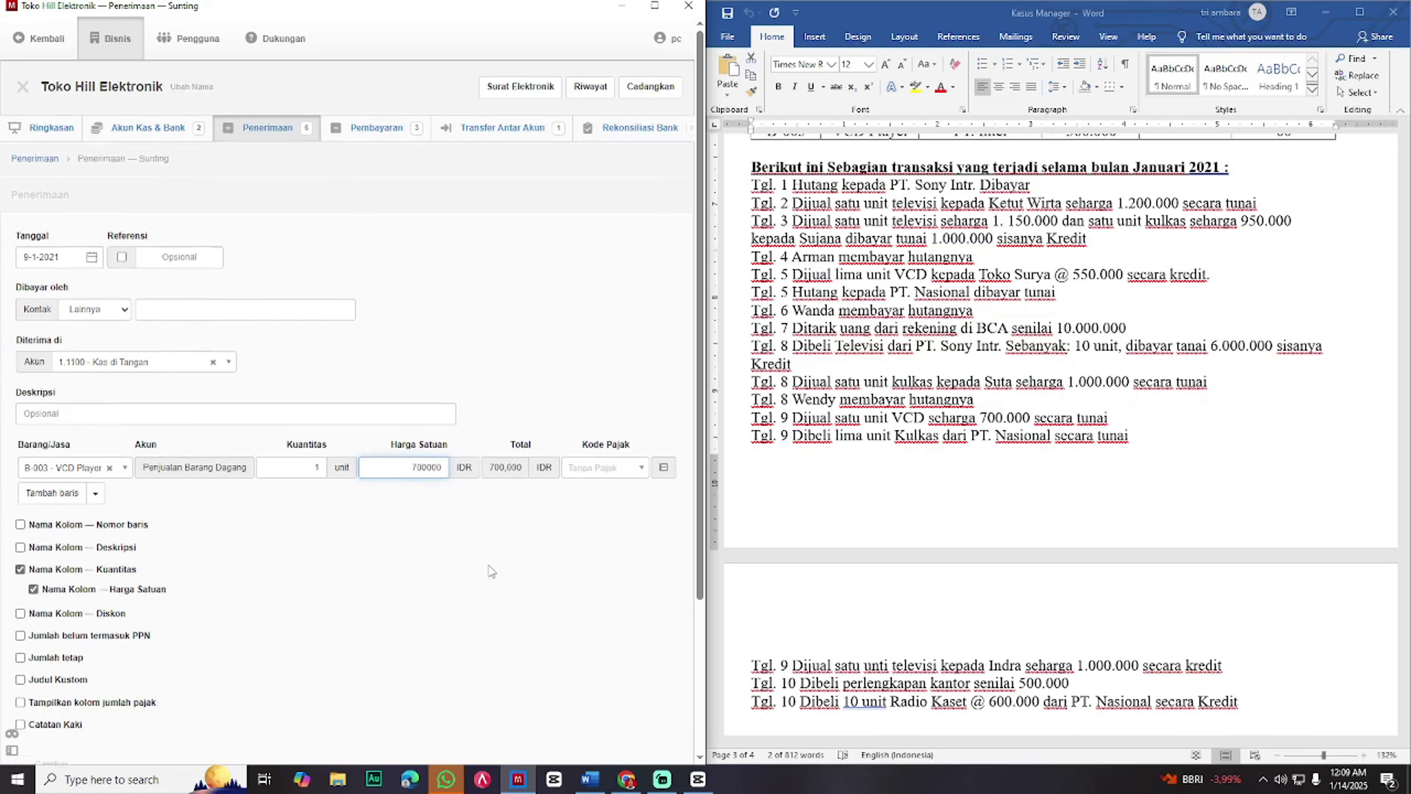
scroll(477, 577, "down", 2)
left_click(30, 725)
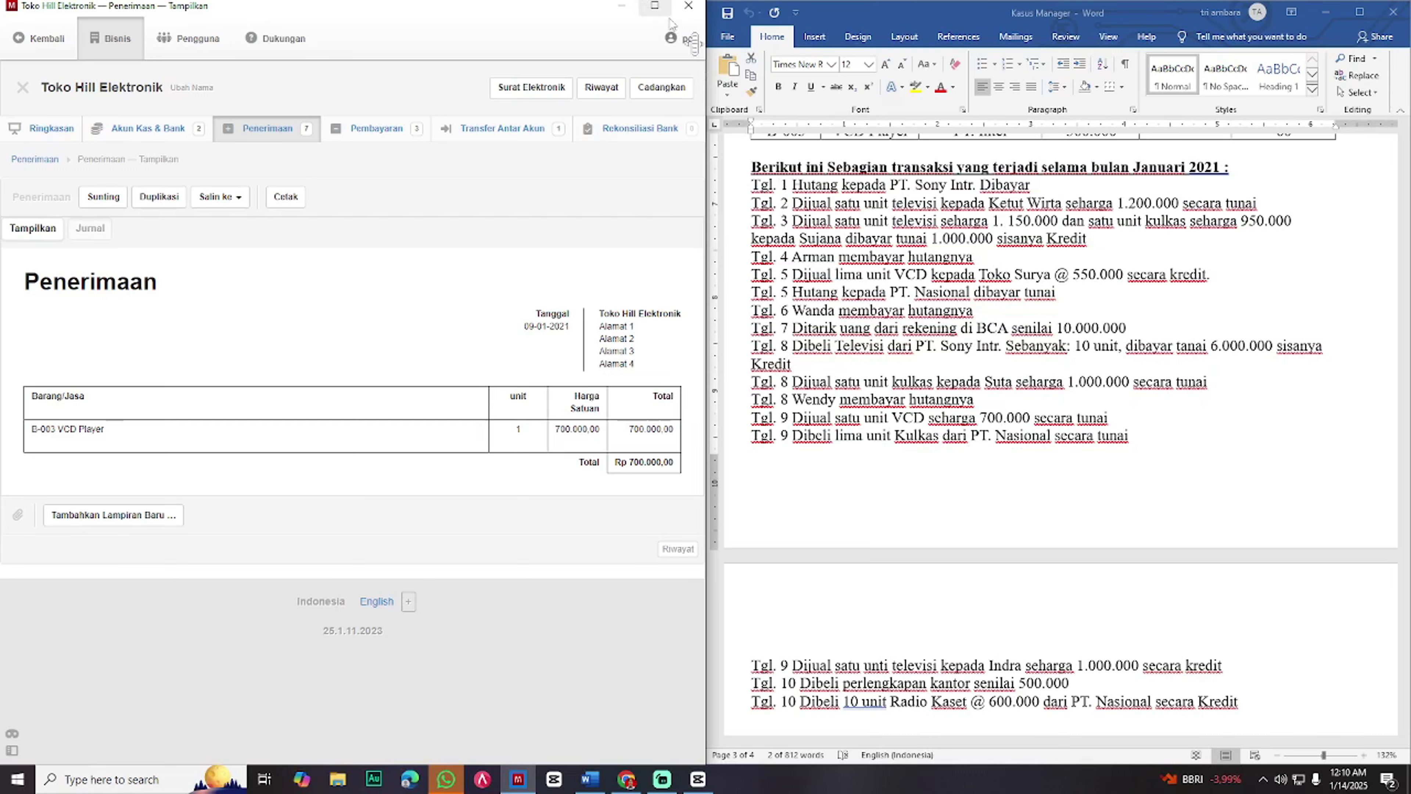
- Start a new payment for the Tgl. 9 cash Kulkas purchase, dated 9-1-2021
left_click(654, 5)
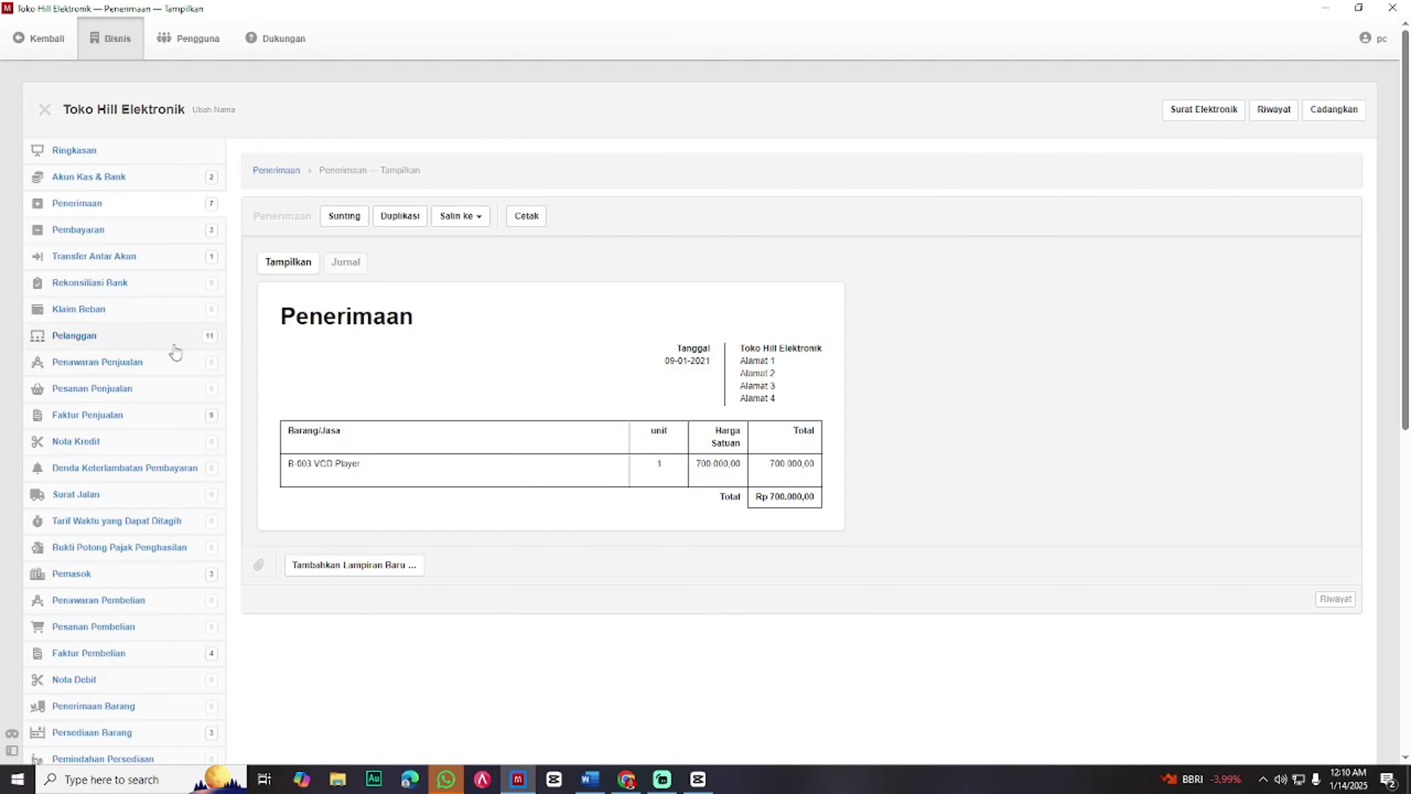
left_click(151, 236)
left_click(391, 177)
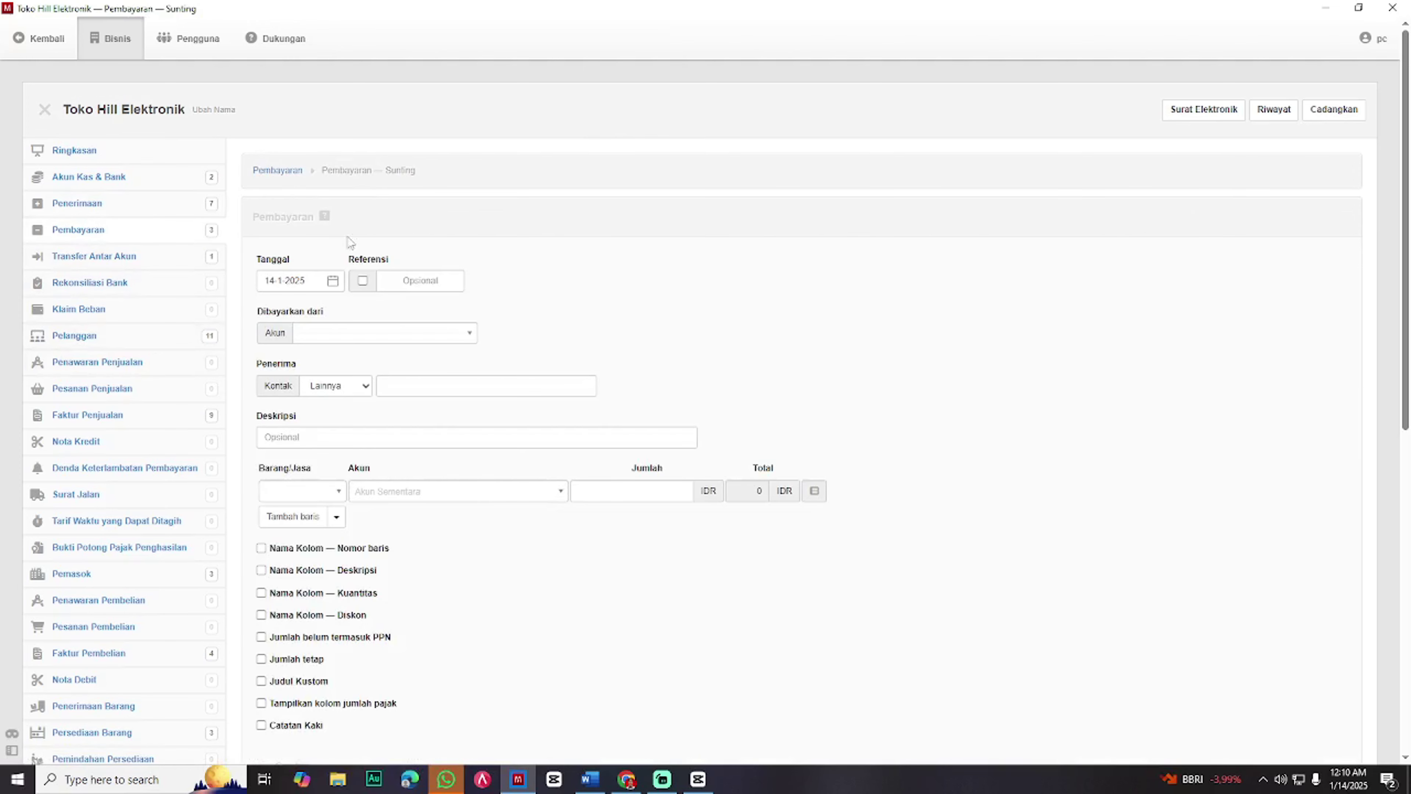
left_click_drag(307, 281, 189, 290)
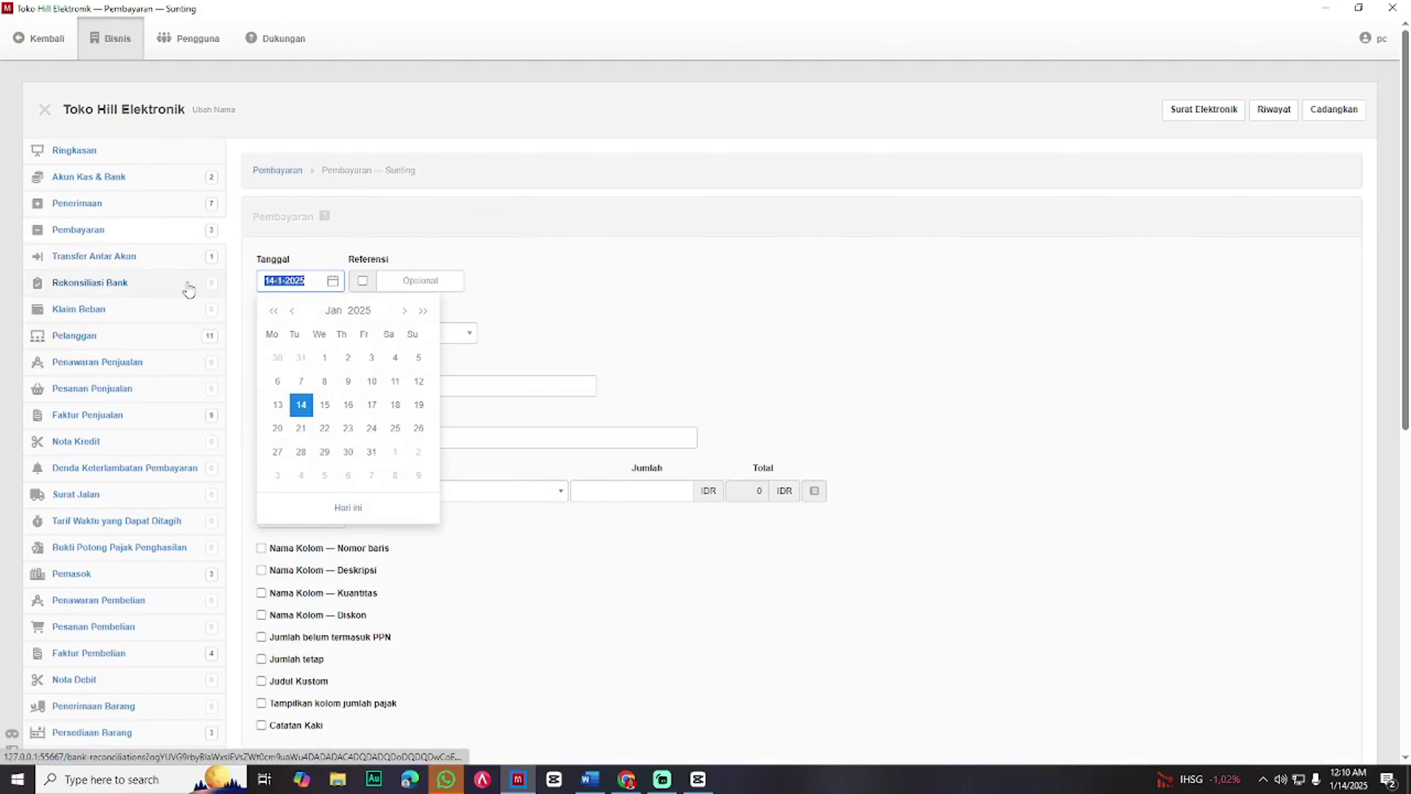
key("super+Left")
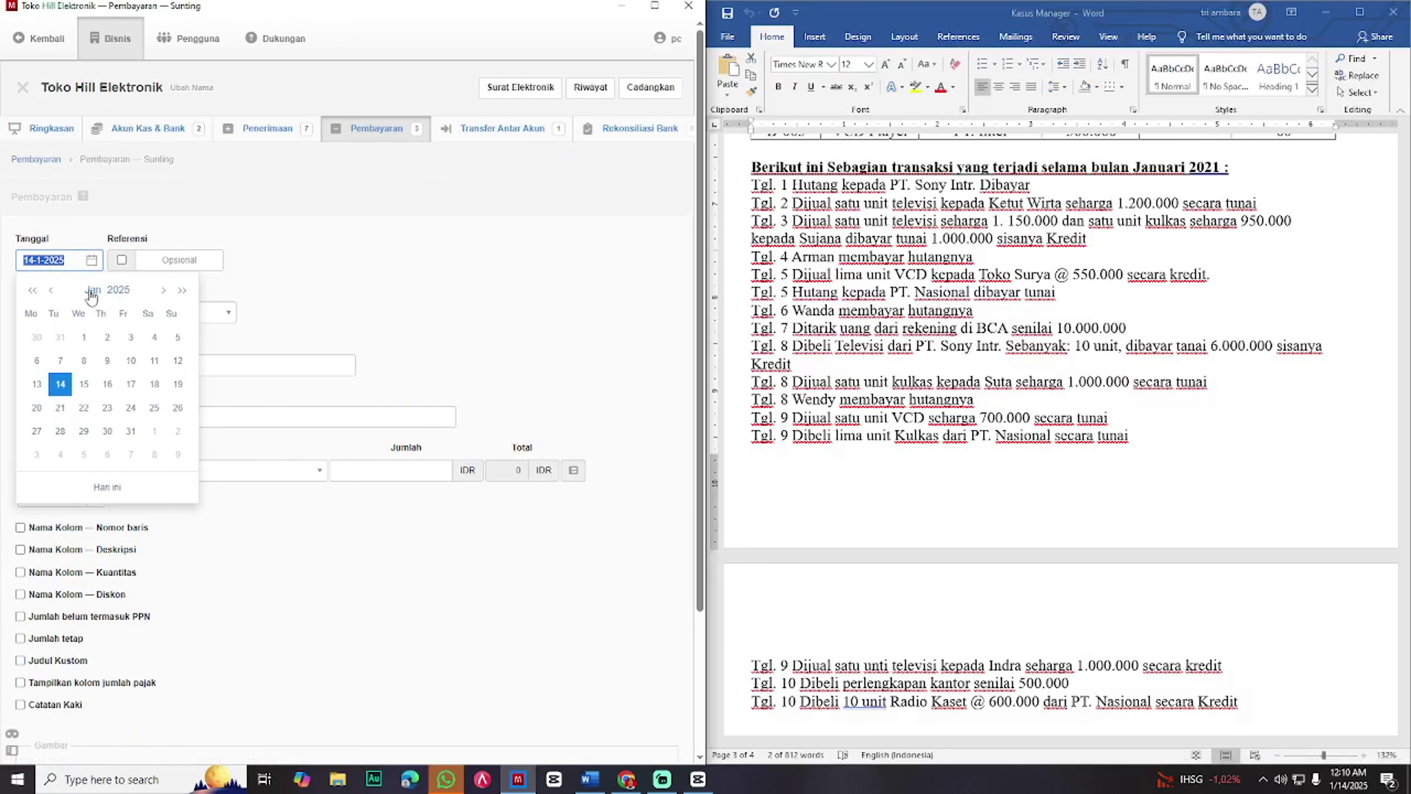
type("9")
left_click(312, 234)
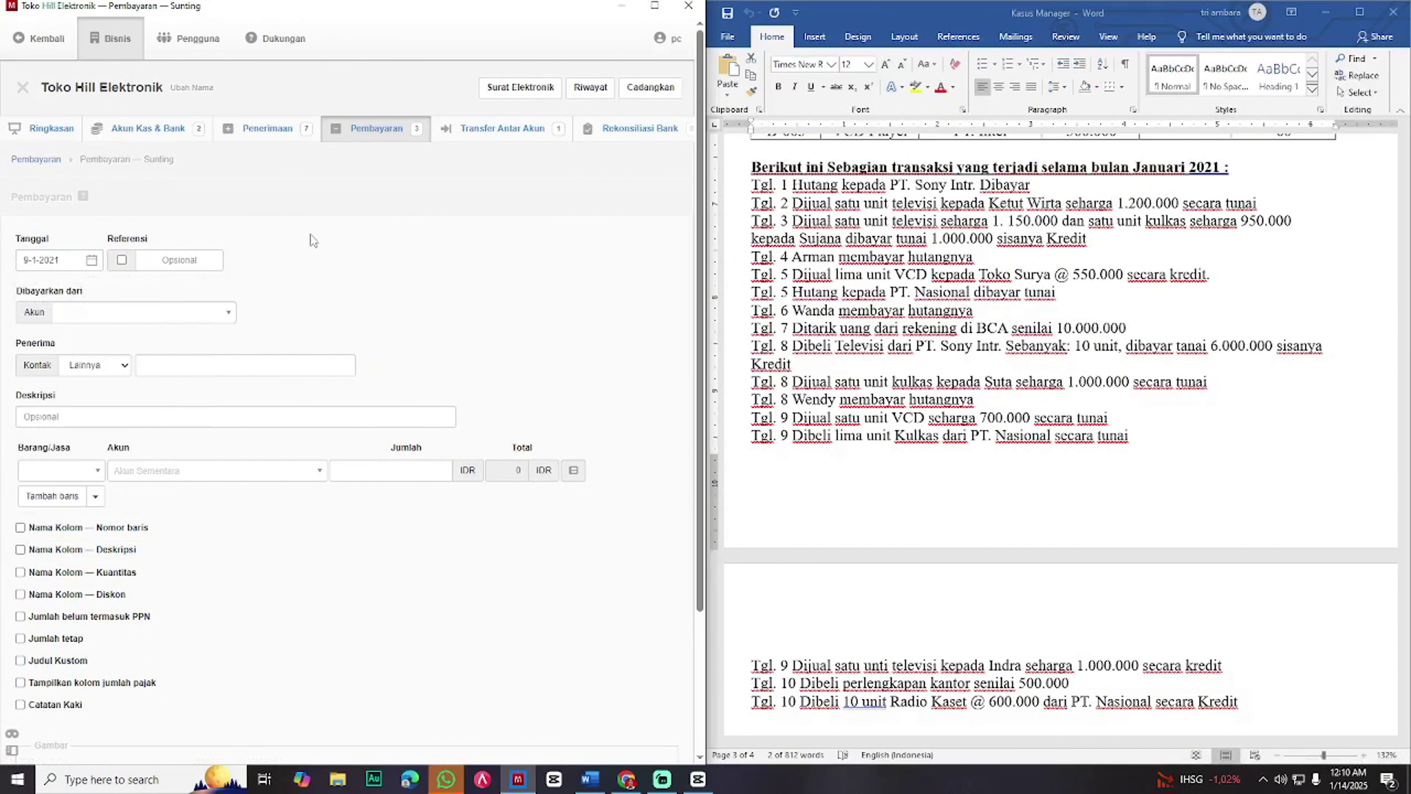
- Pay from 1.1100 - Kas di Tangan and set the payee to supplier V-02 - PT. Nasional
left_click(219, 313)
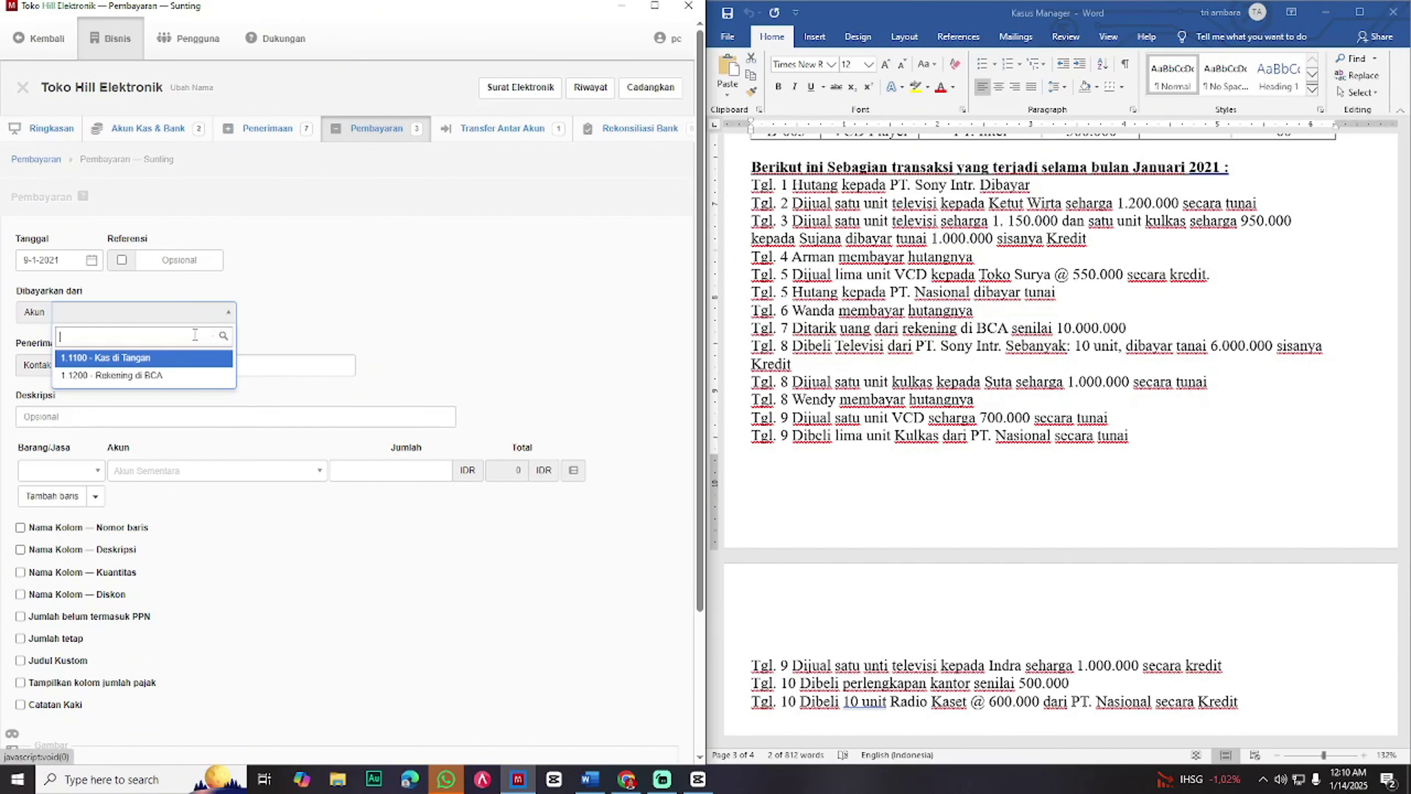
left_click(167, 357)
left_click(122, 373)
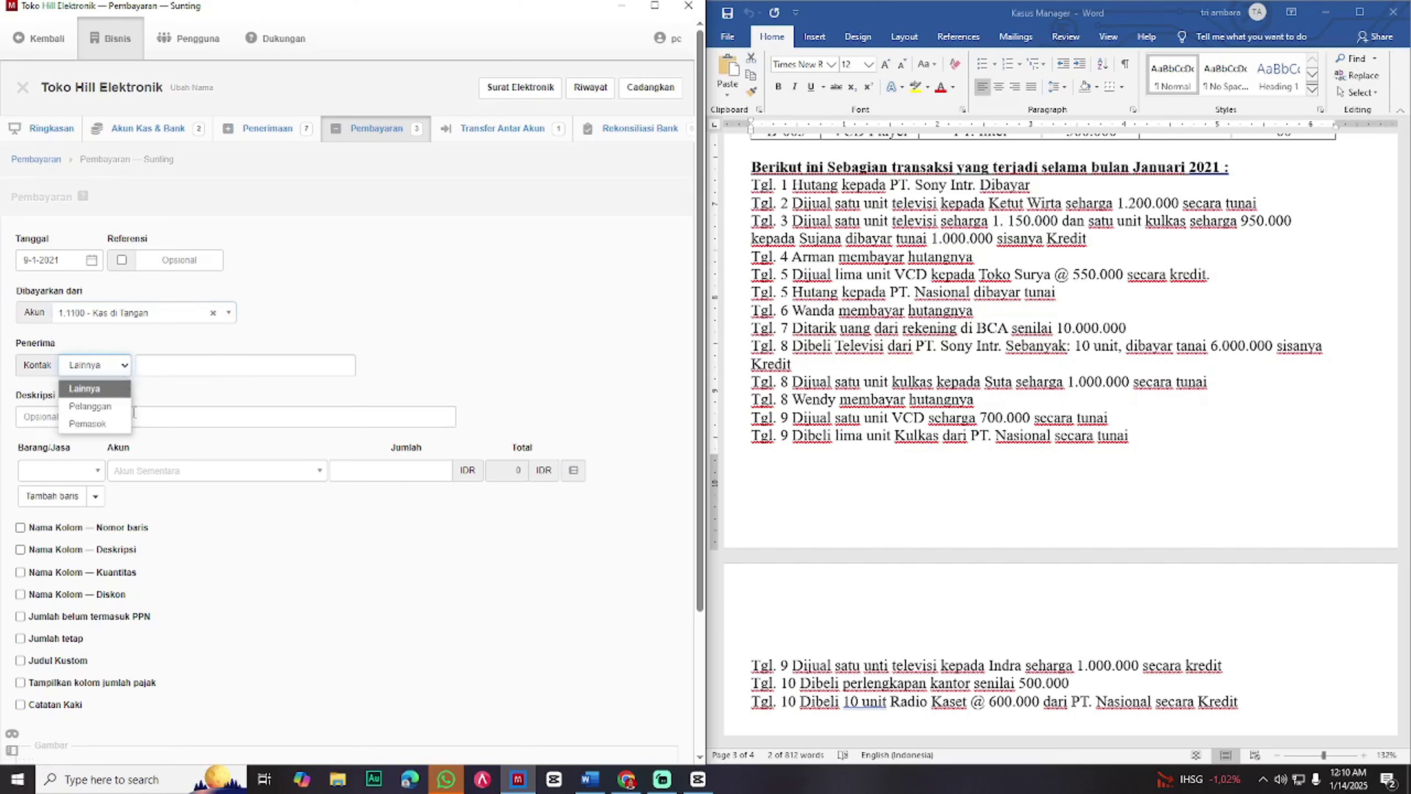
left_click(89, 424)
left_click(194, 367)
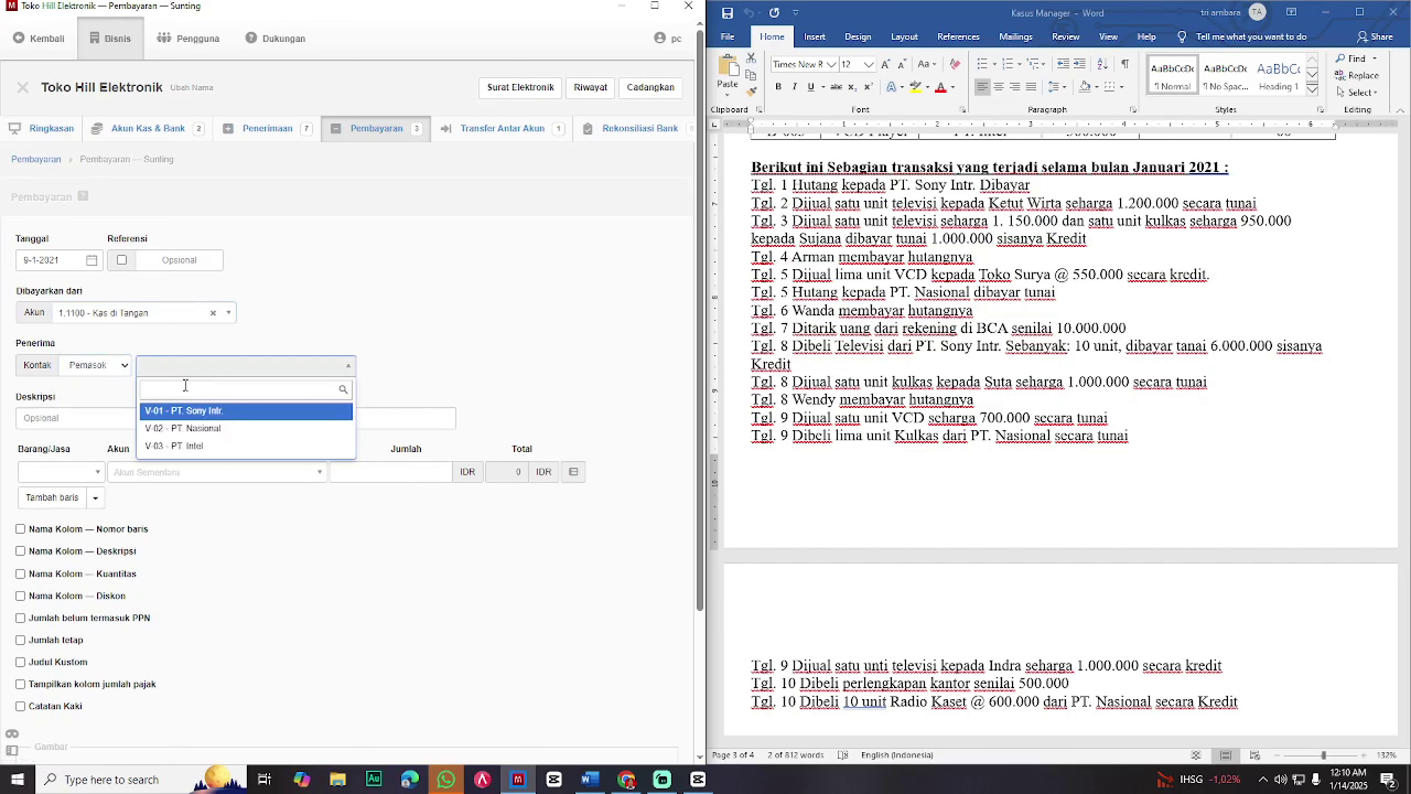
left_click(180, 428)
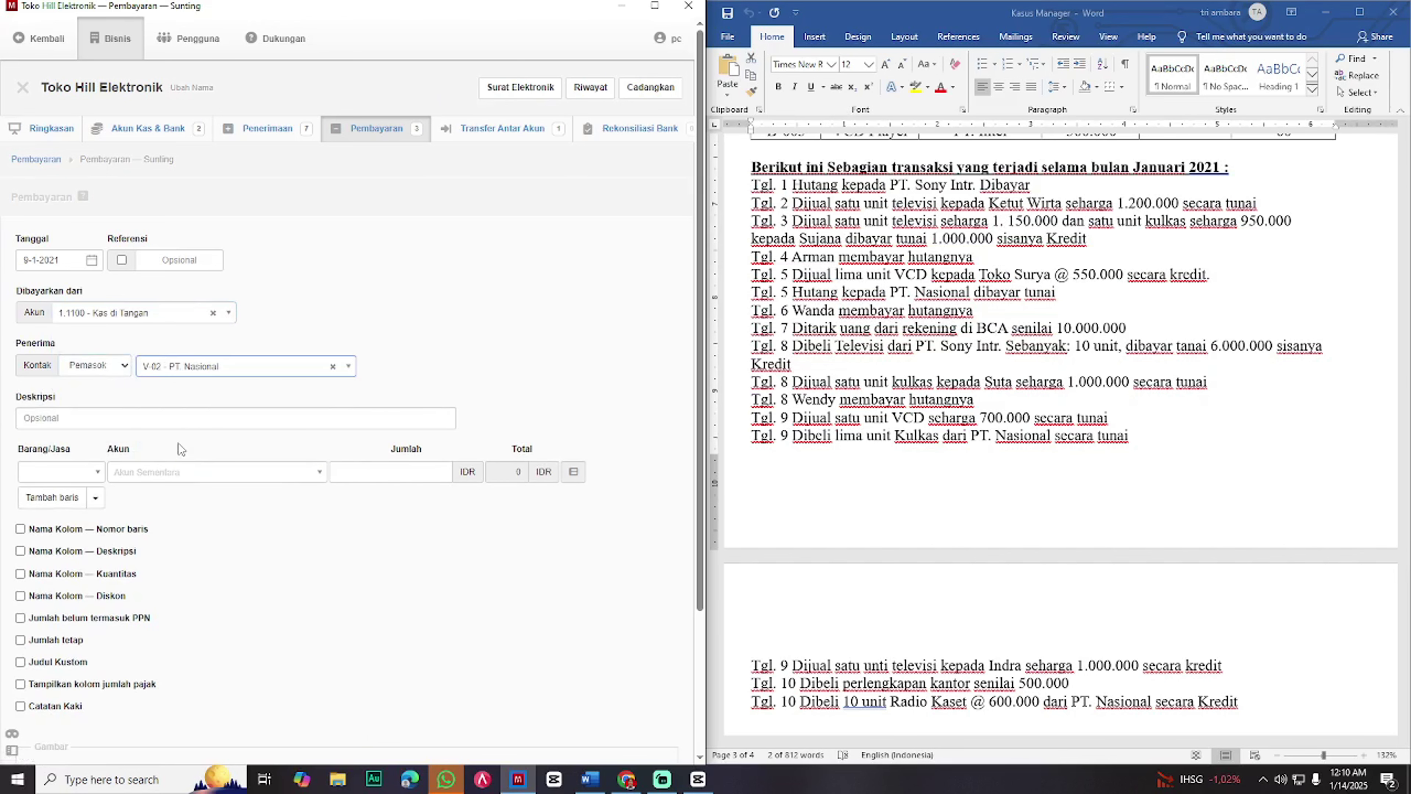
- Add item B-002 - Kulkas to the payment line and enable the Kuantitas and Harga Satuan columns
left_click(93, 473)
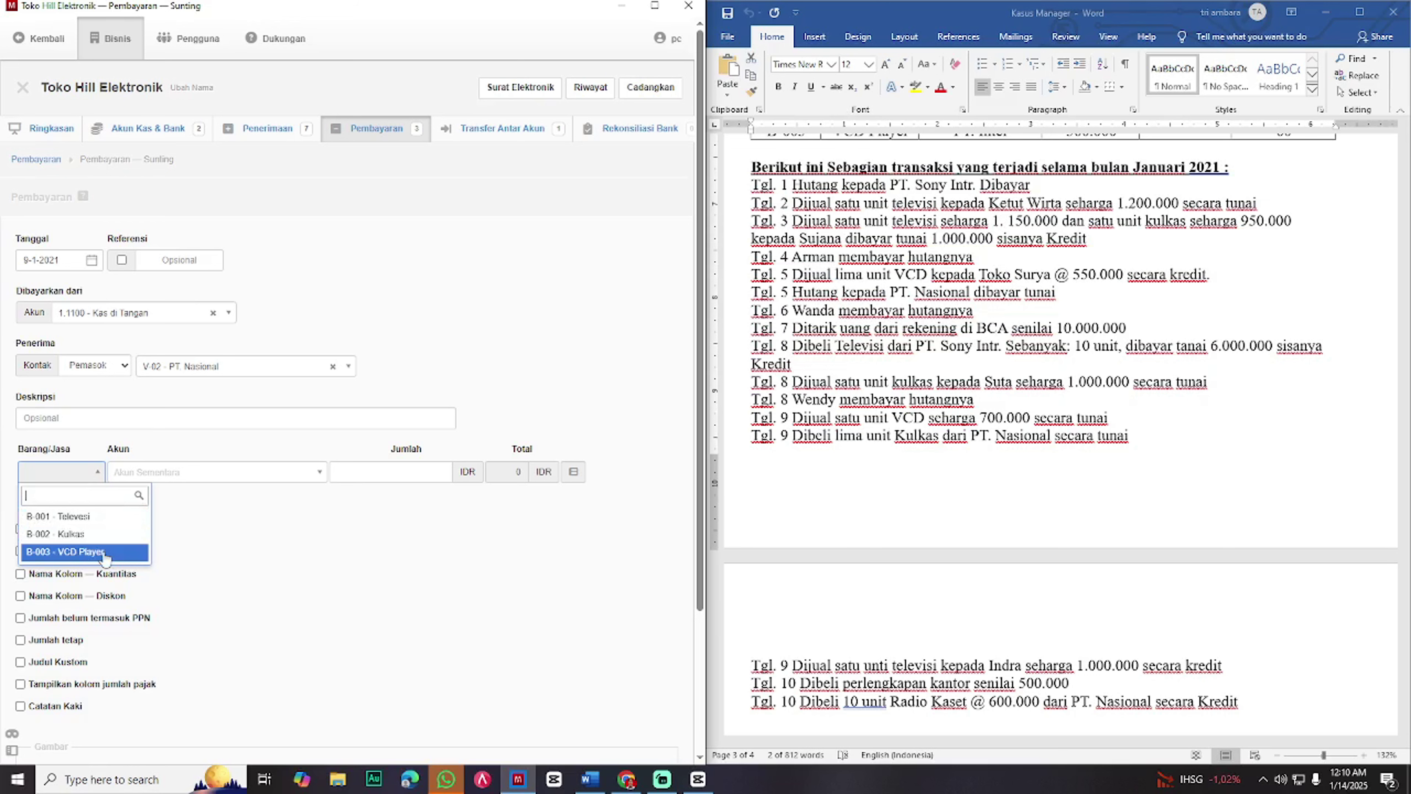
left_click(100, 533)
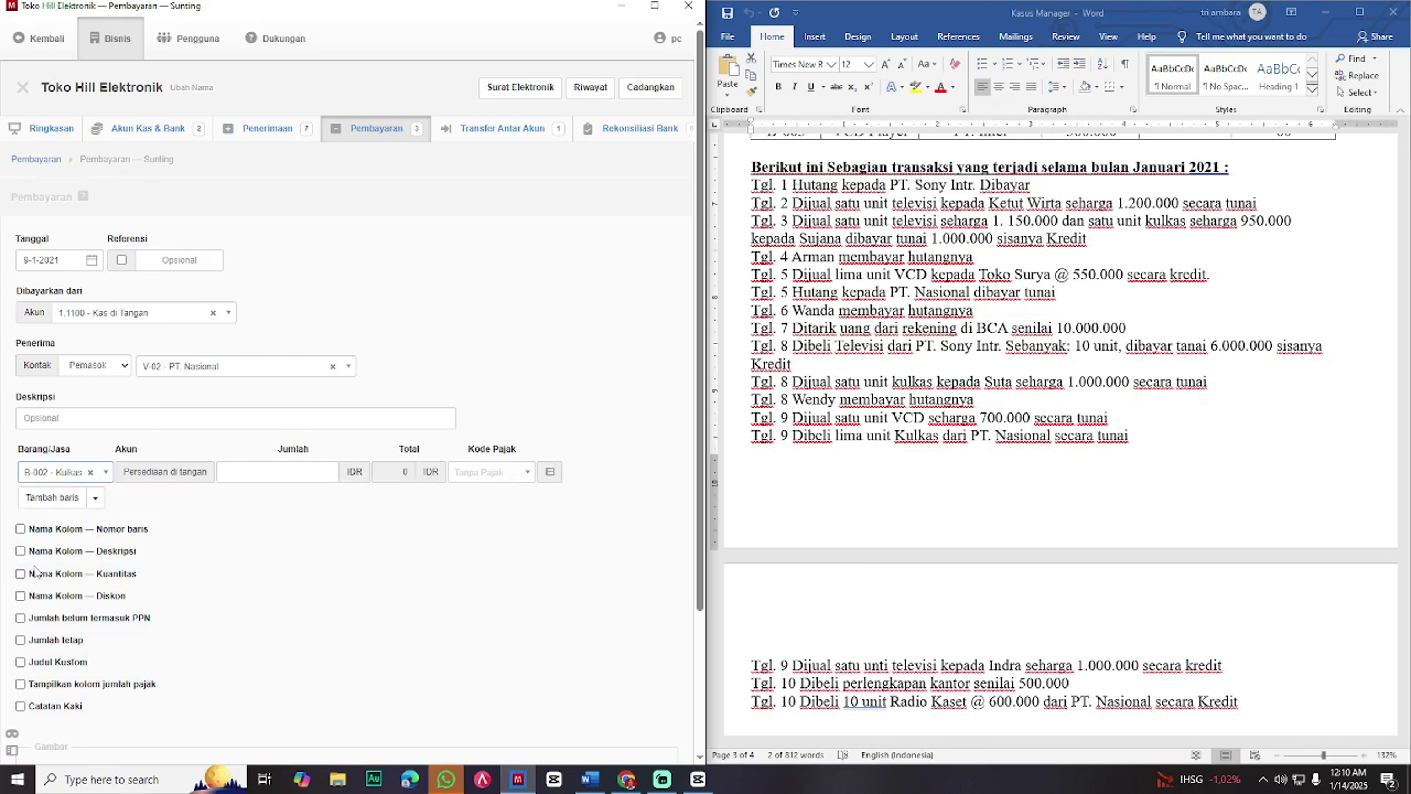
left_click(20, 574)
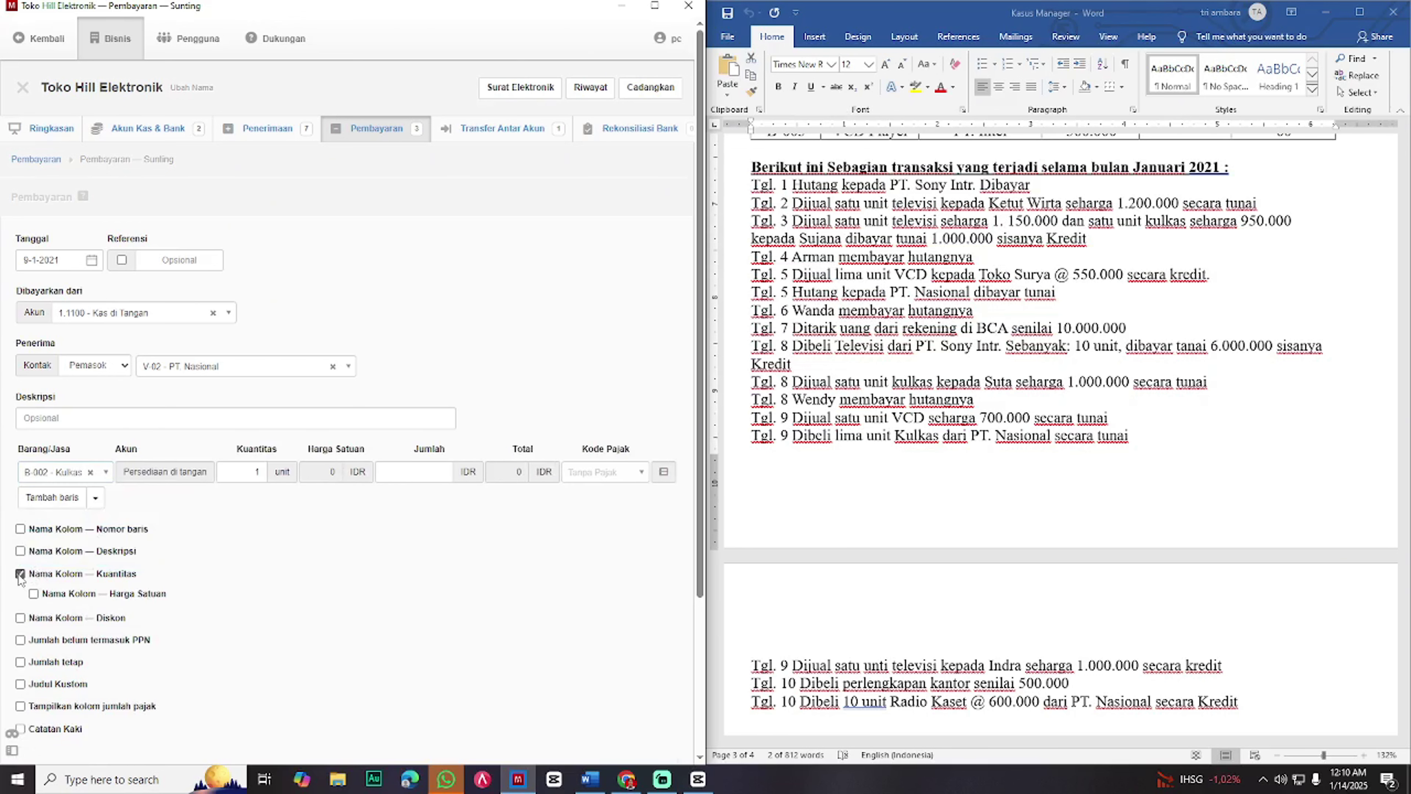
left_click(33, 595)
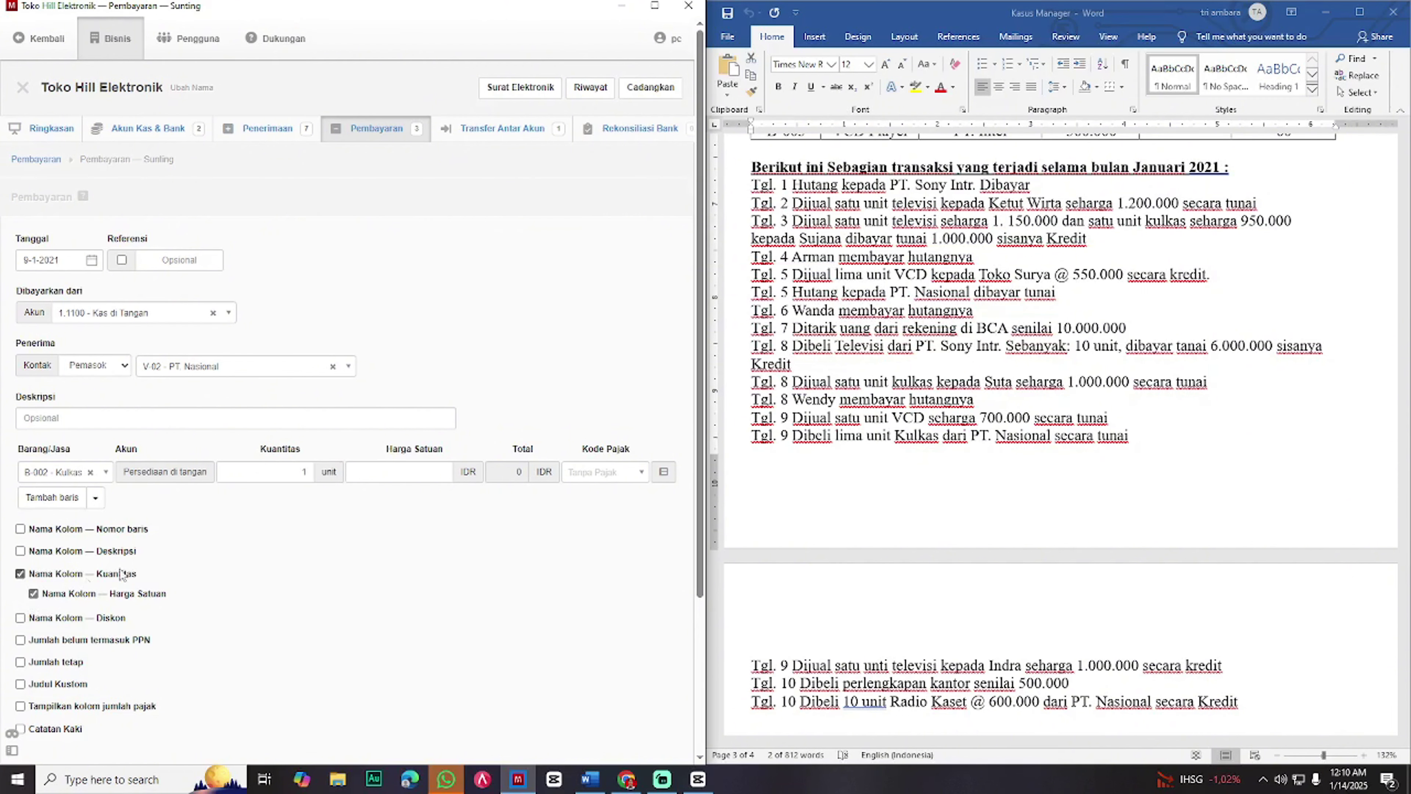
- Set the Kulkas quantity to 5 and unit price to 800000, and create the payment
left_click(304, 477)
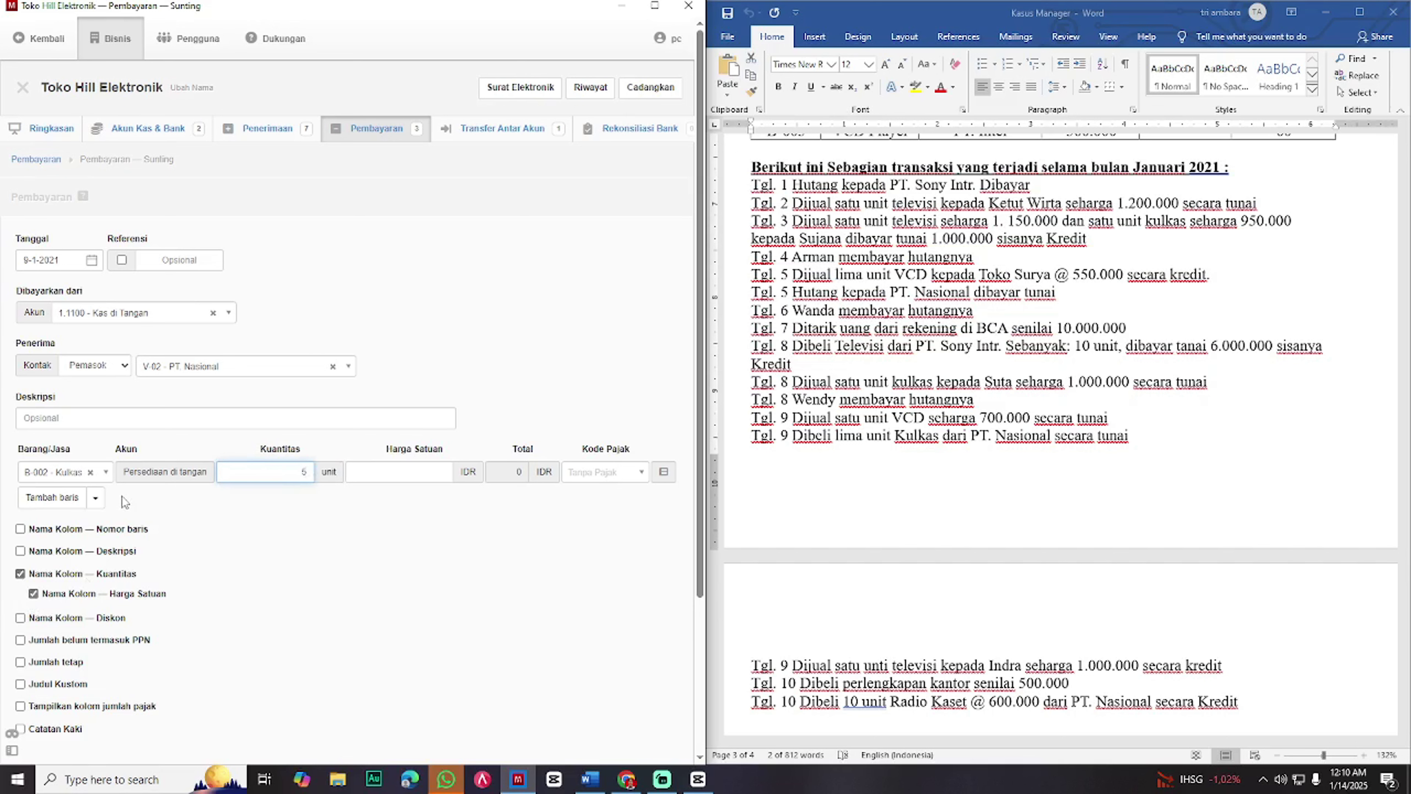
left_click(443, 474)
scroll(966, 454, "up", 3)
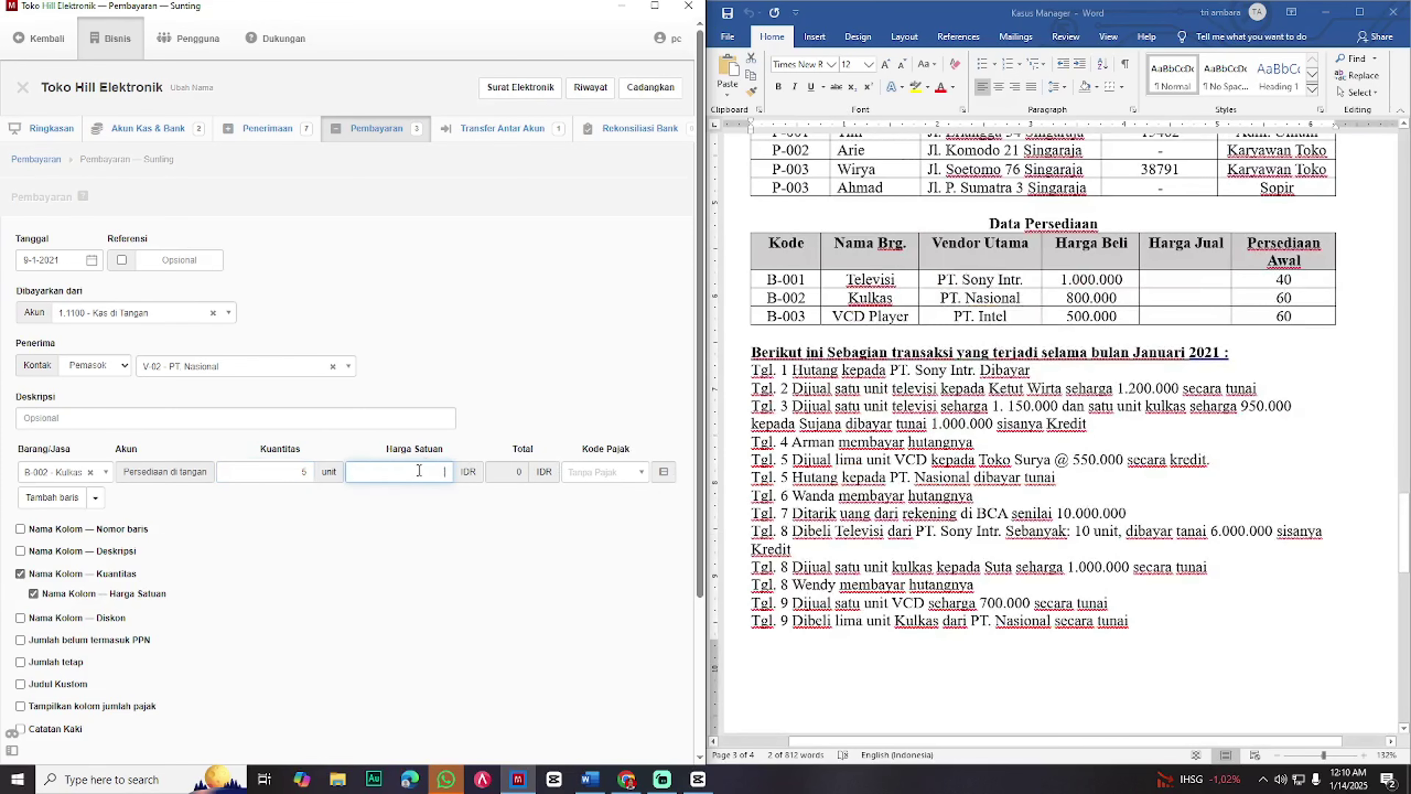
type("800000")
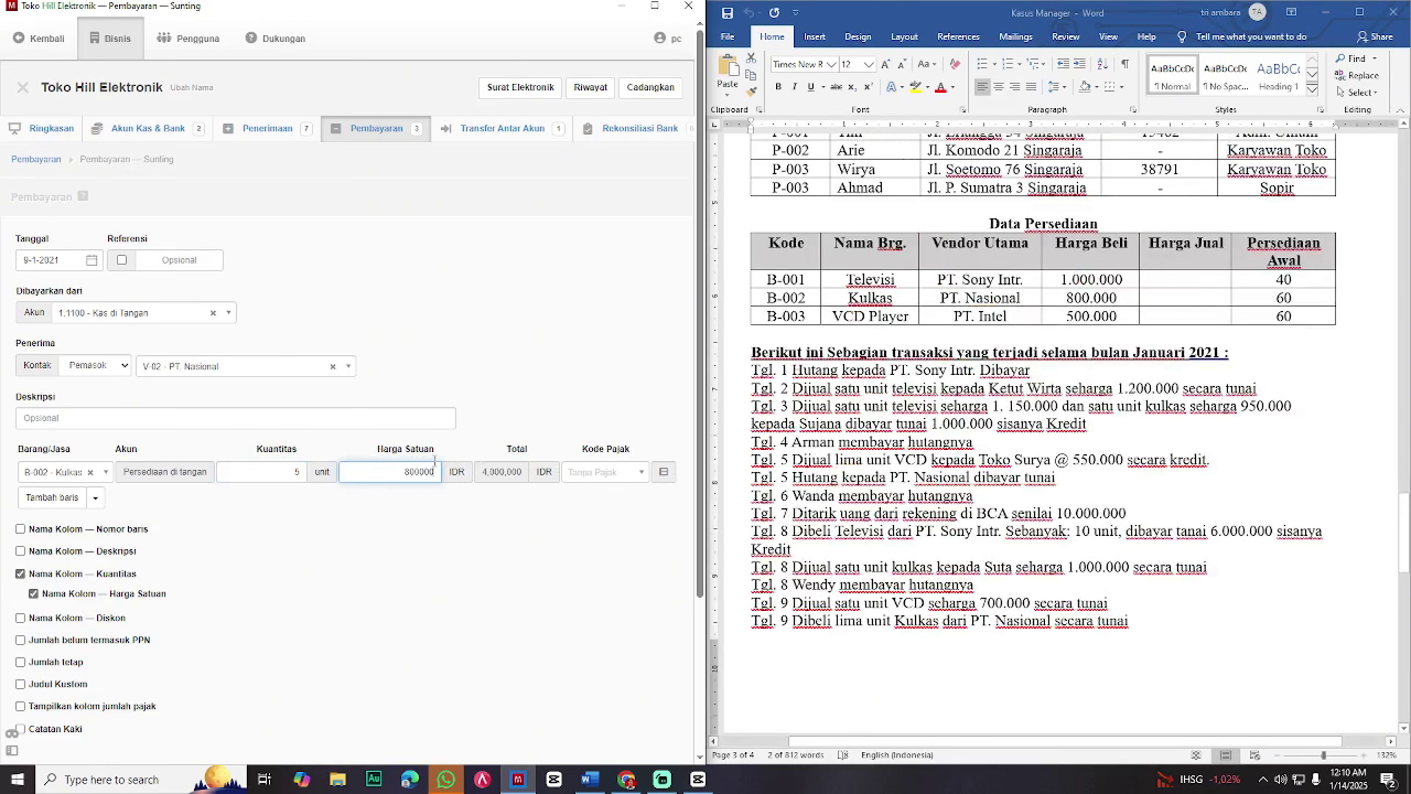
scroll(439, 473, "down", 5)
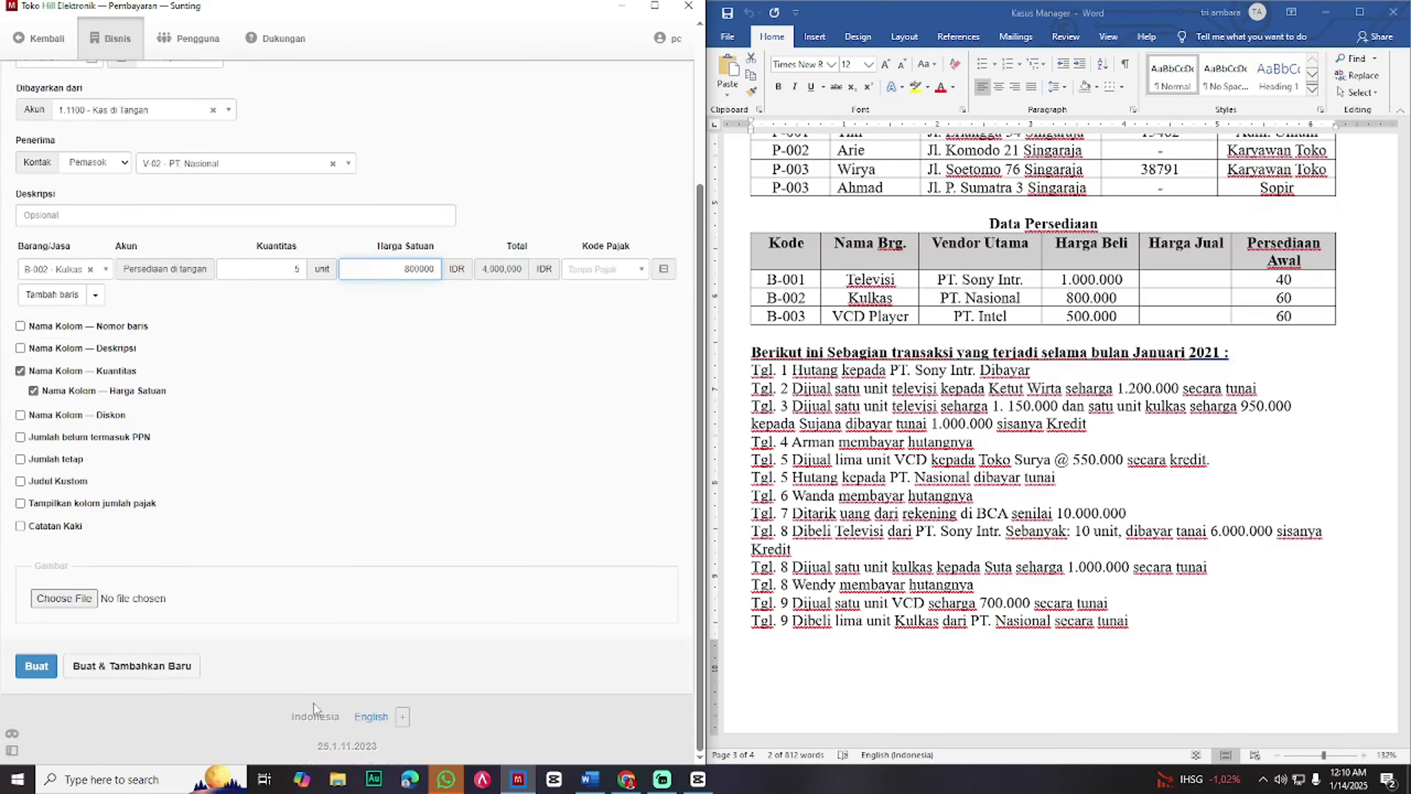
left_click(48, 667)
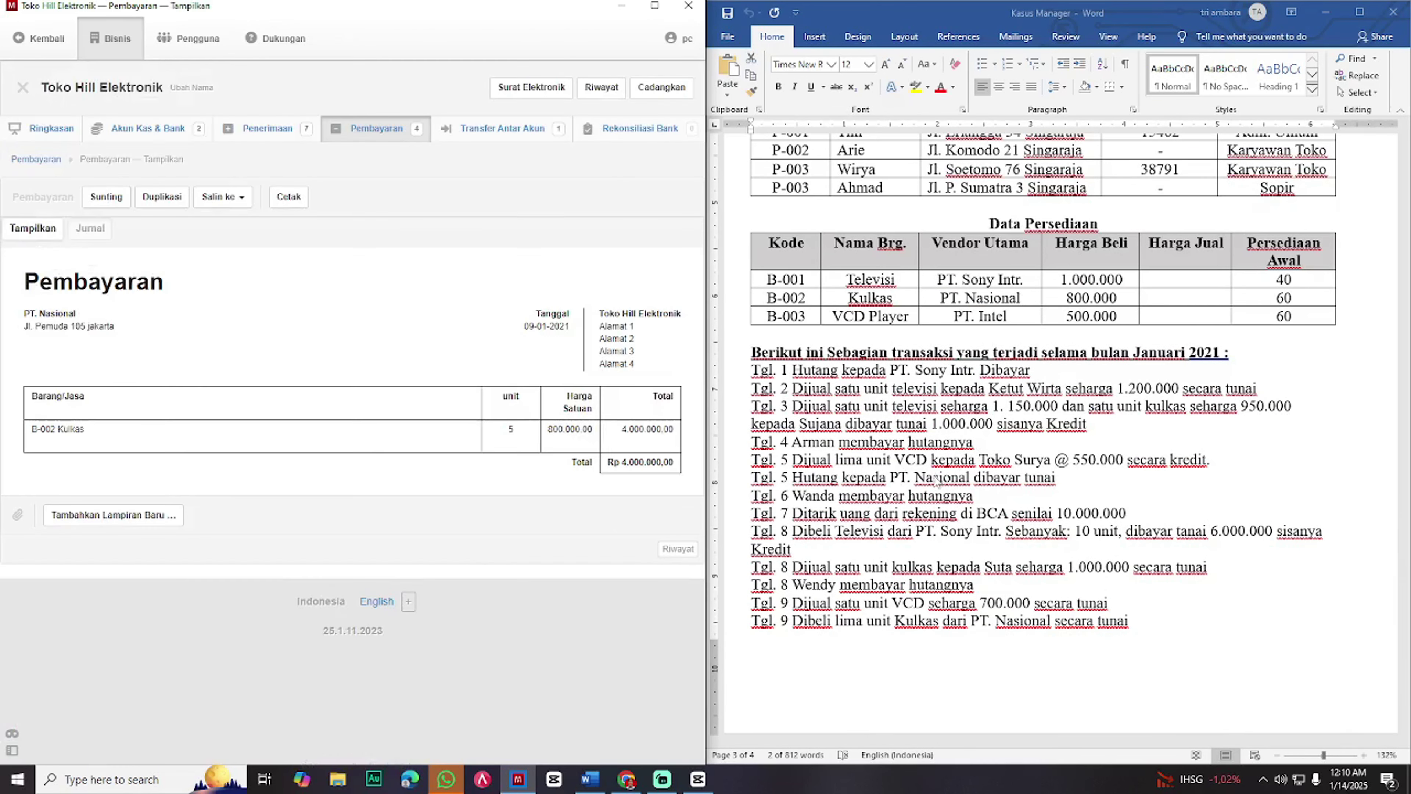
- Create a new customer with the buyer's name from the Tgl. 9 credit television sale
scroll(936, 480, "down", 1)
scroll(914, 483, "down", 1)
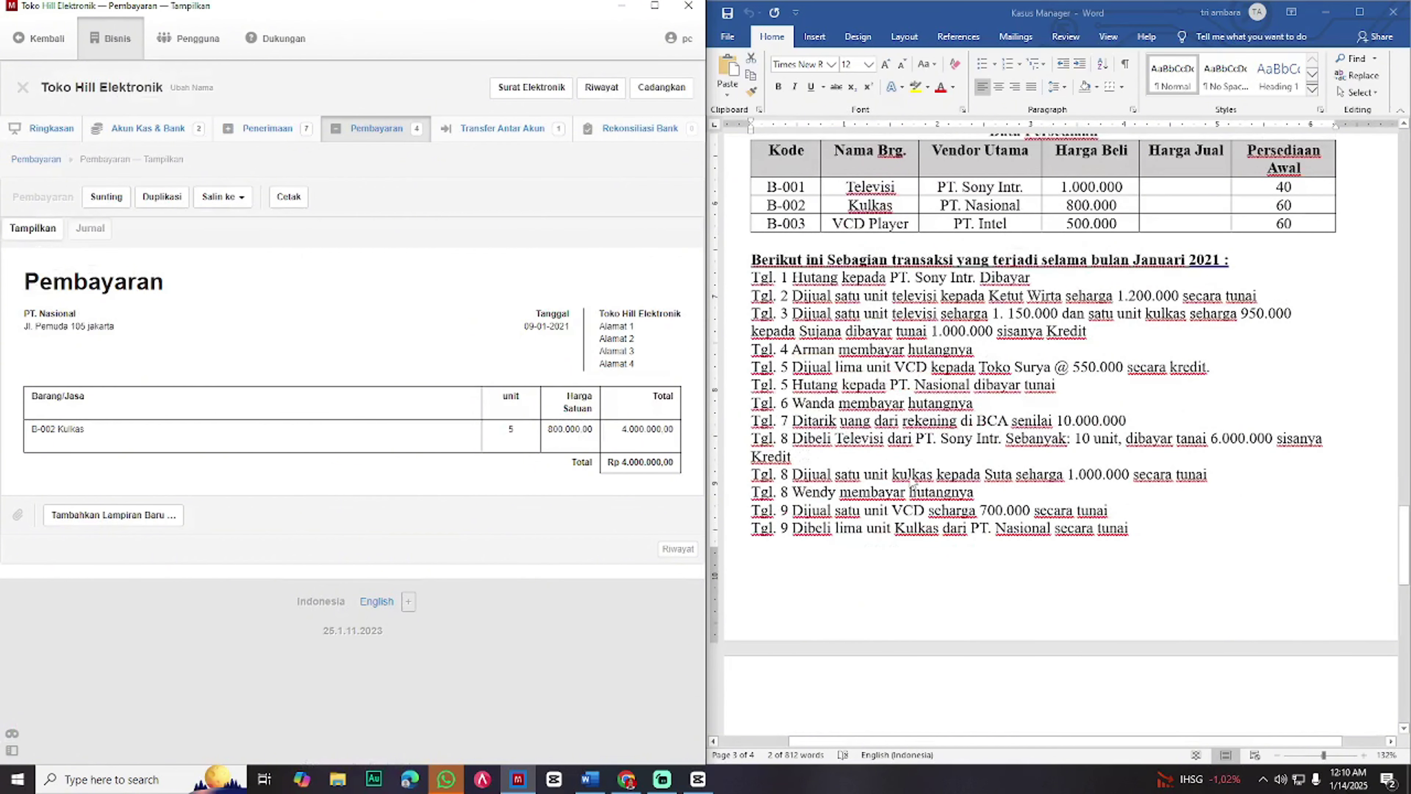
scroll(905, 480, "down", 4)
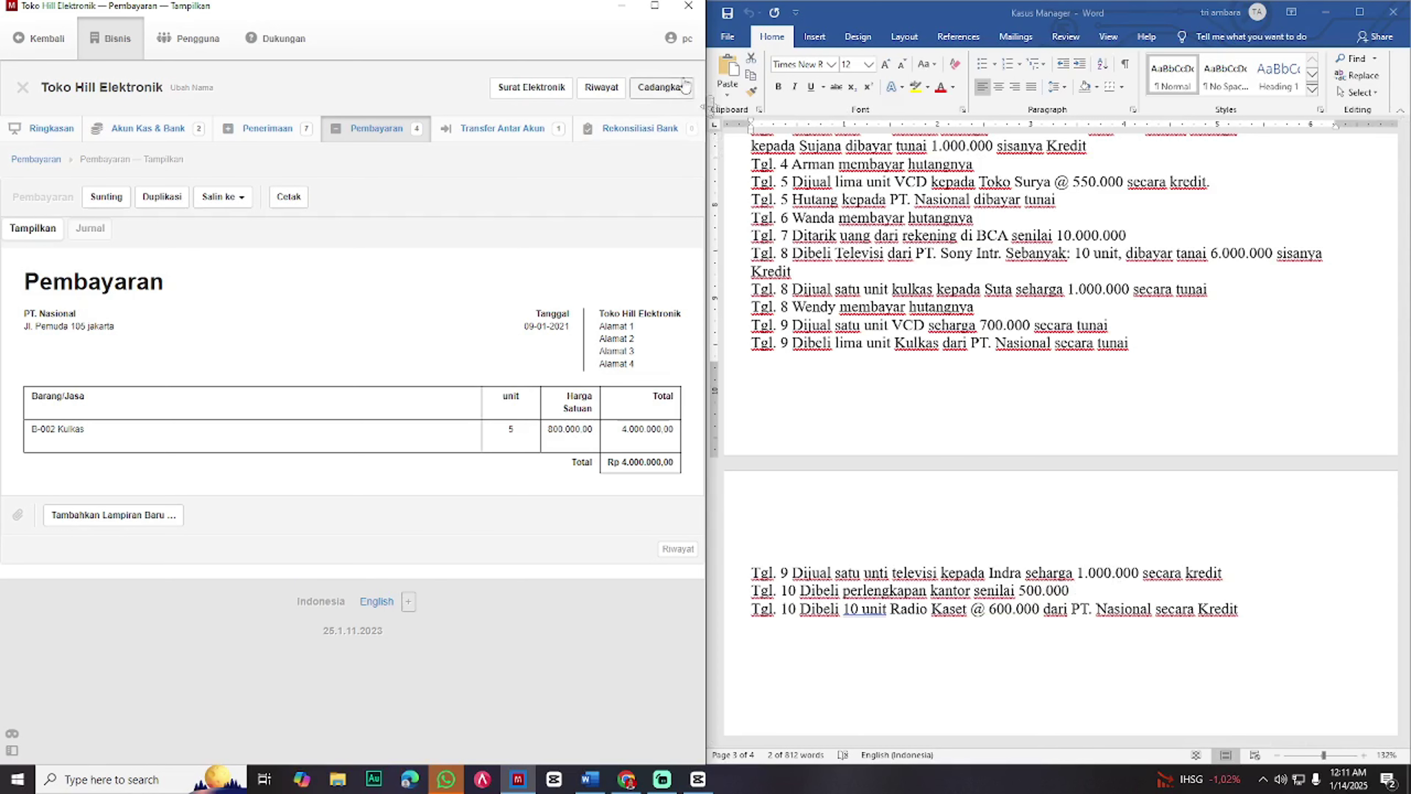
left_click(653, 8)
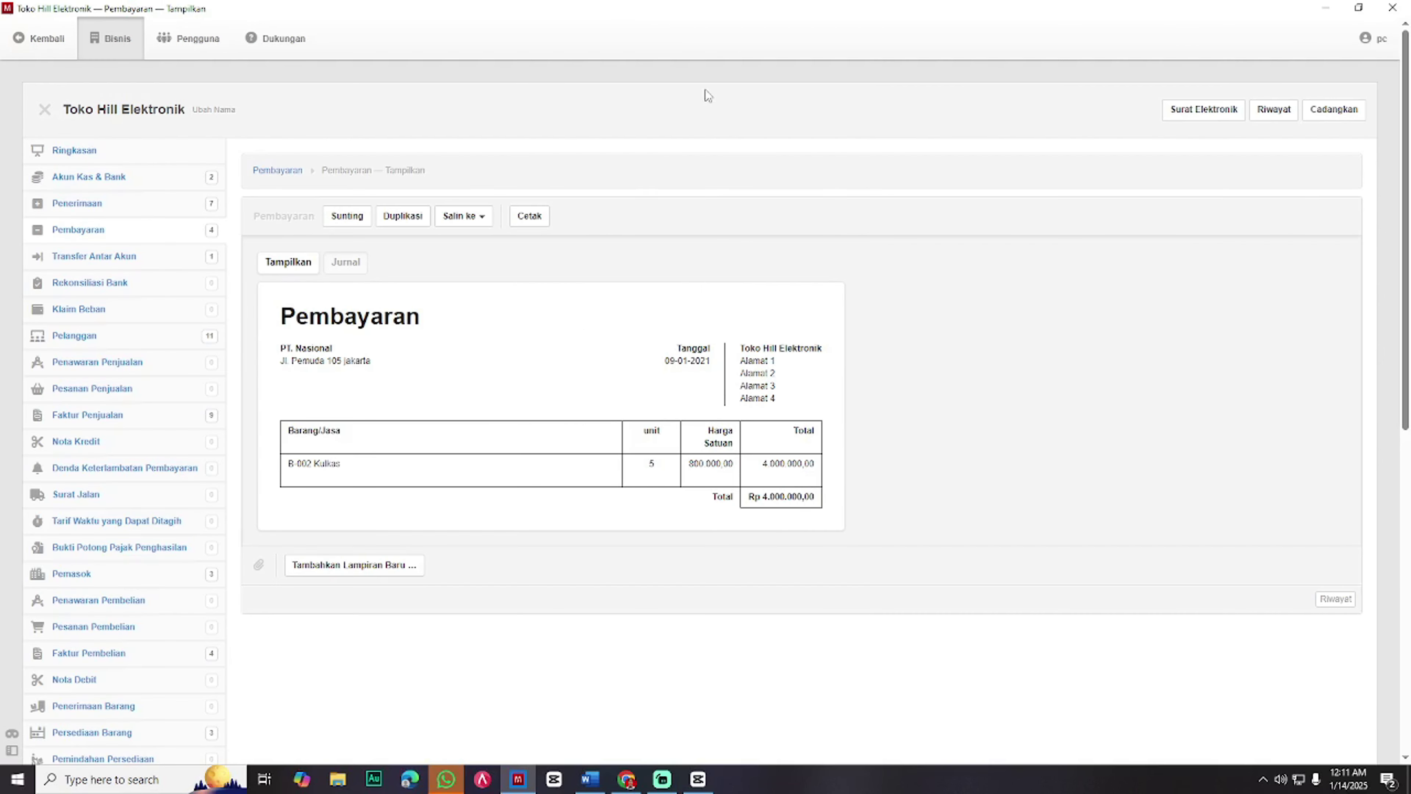
left_click(142, 338)
left_click(387, 177)
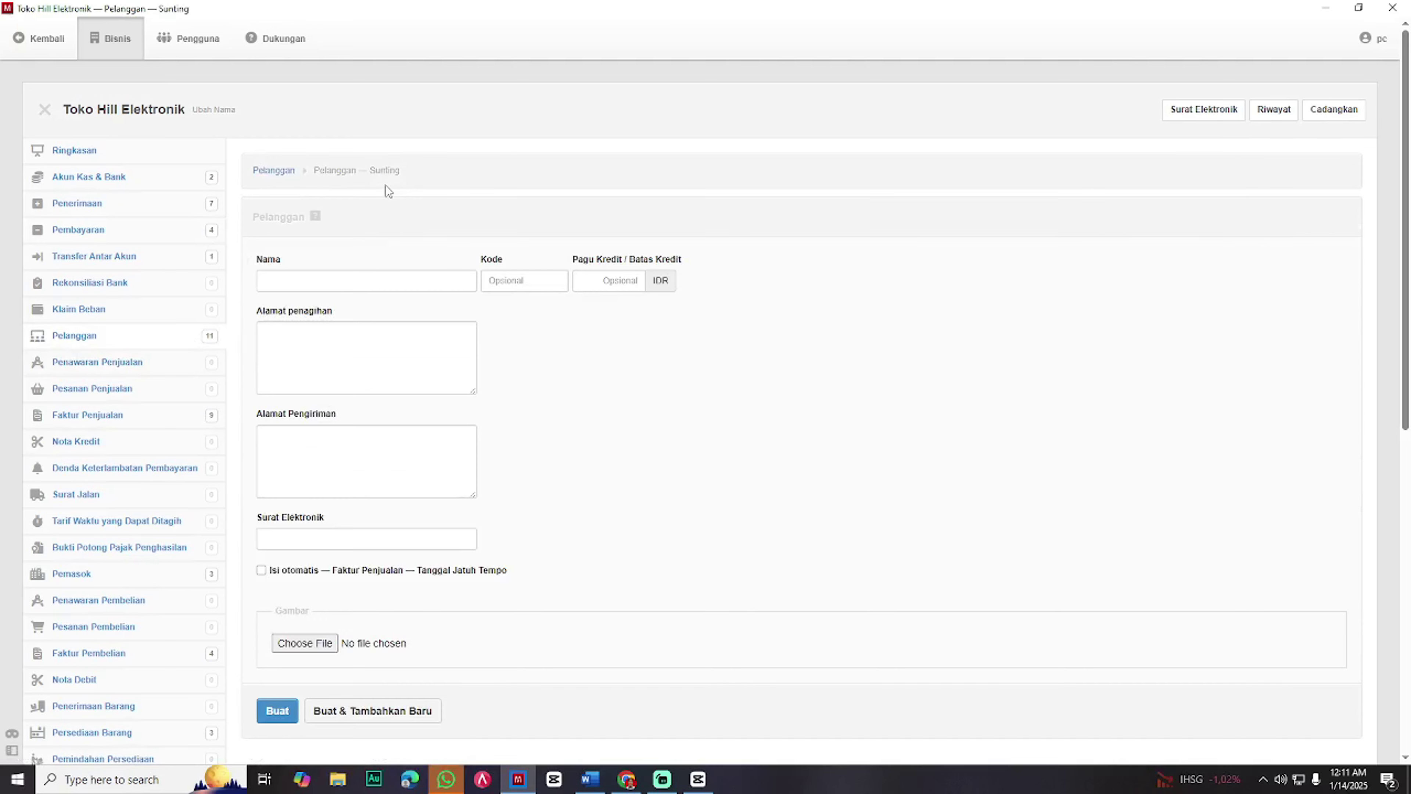
left_click(363, 287)
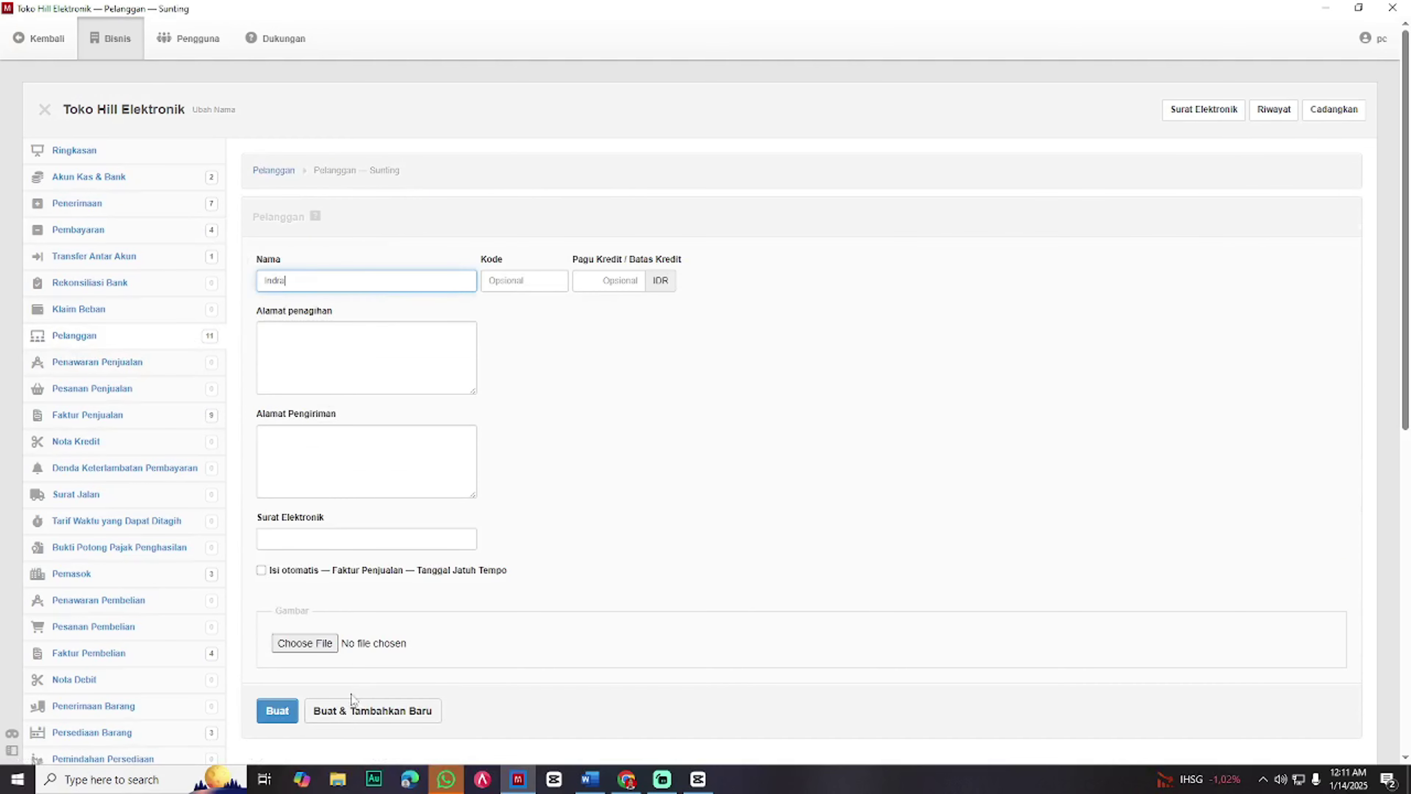
left_click(276, 711)
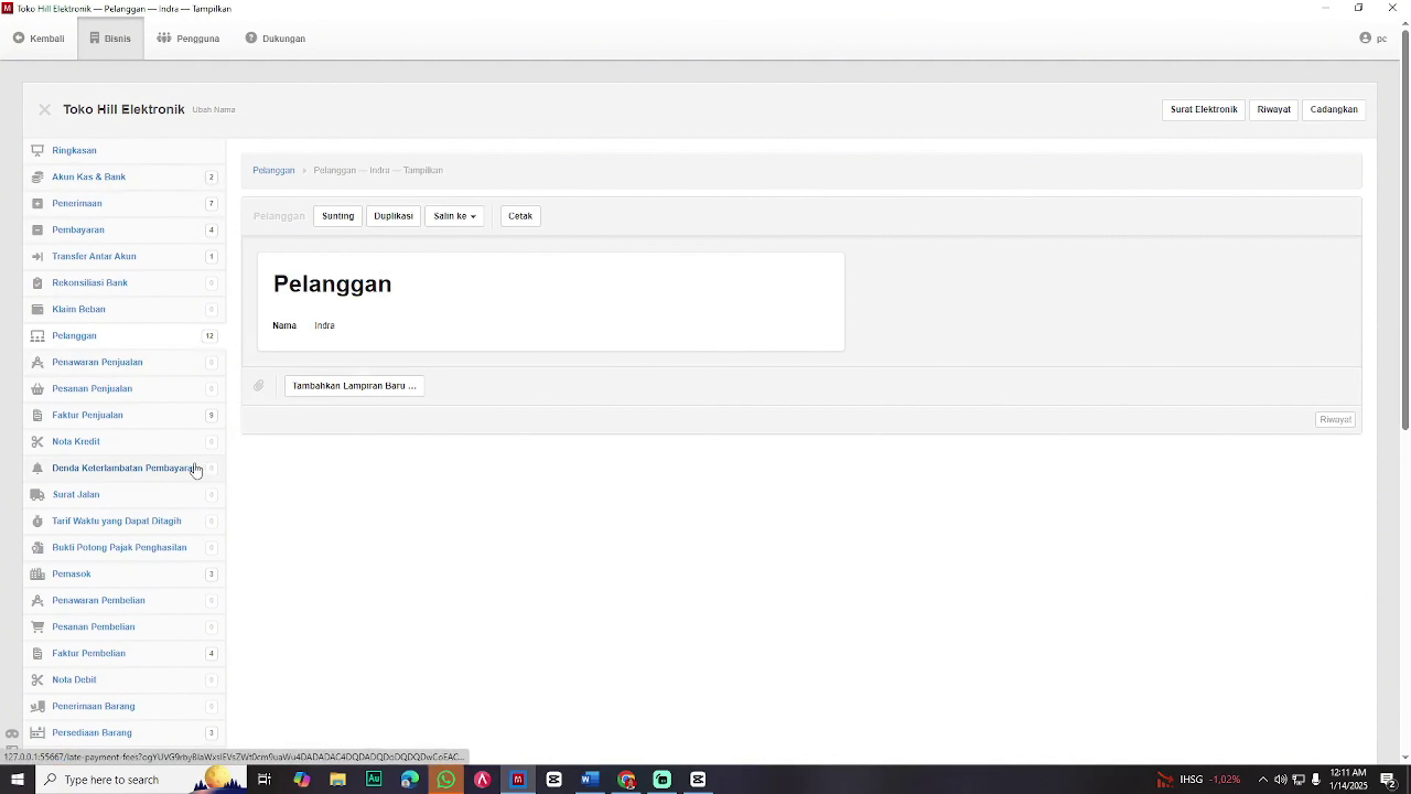
- Start a new sales invoice for the Tgl. 9 credit television sale, dated 9-1-2021
key("super+Left")
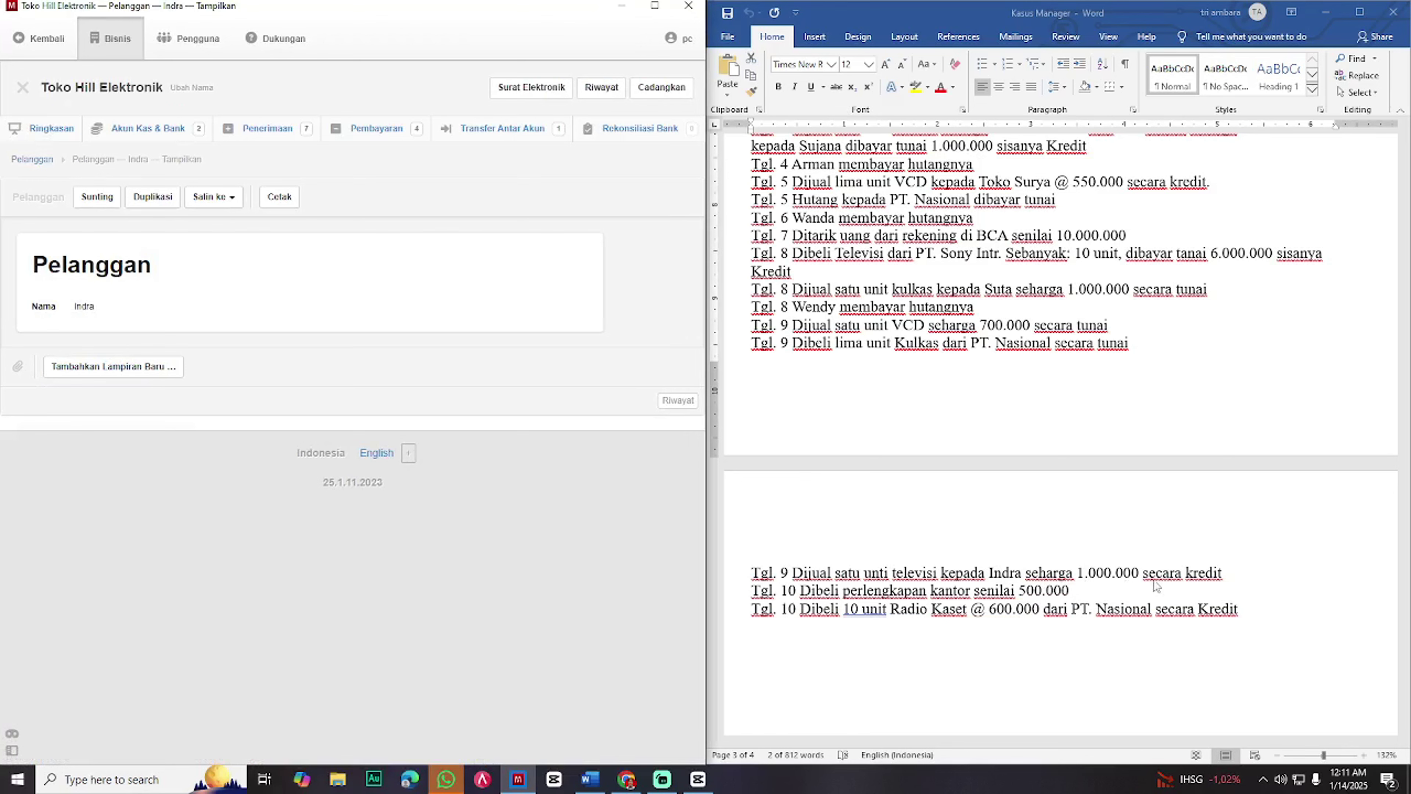
left_click(655, 6)
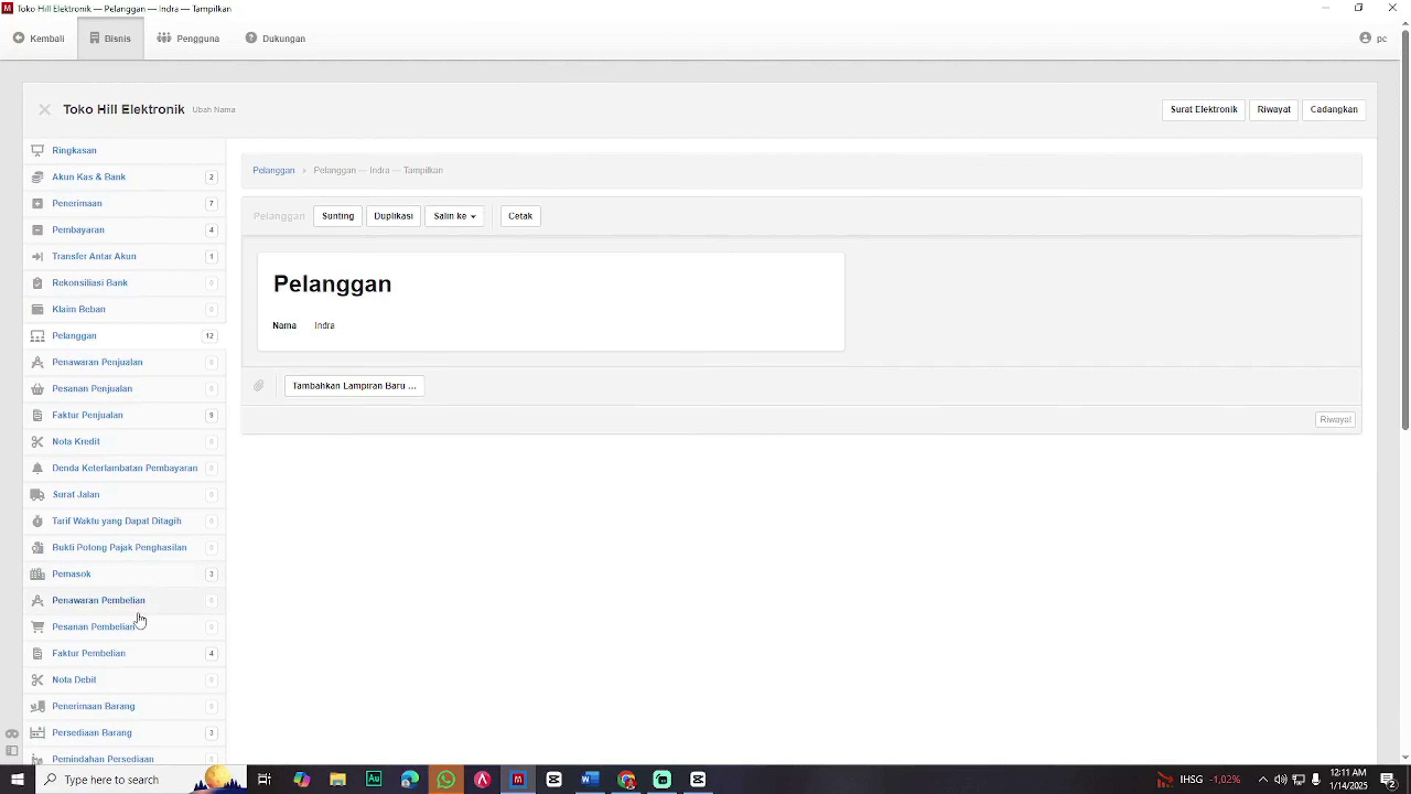
left_click(118, 417)
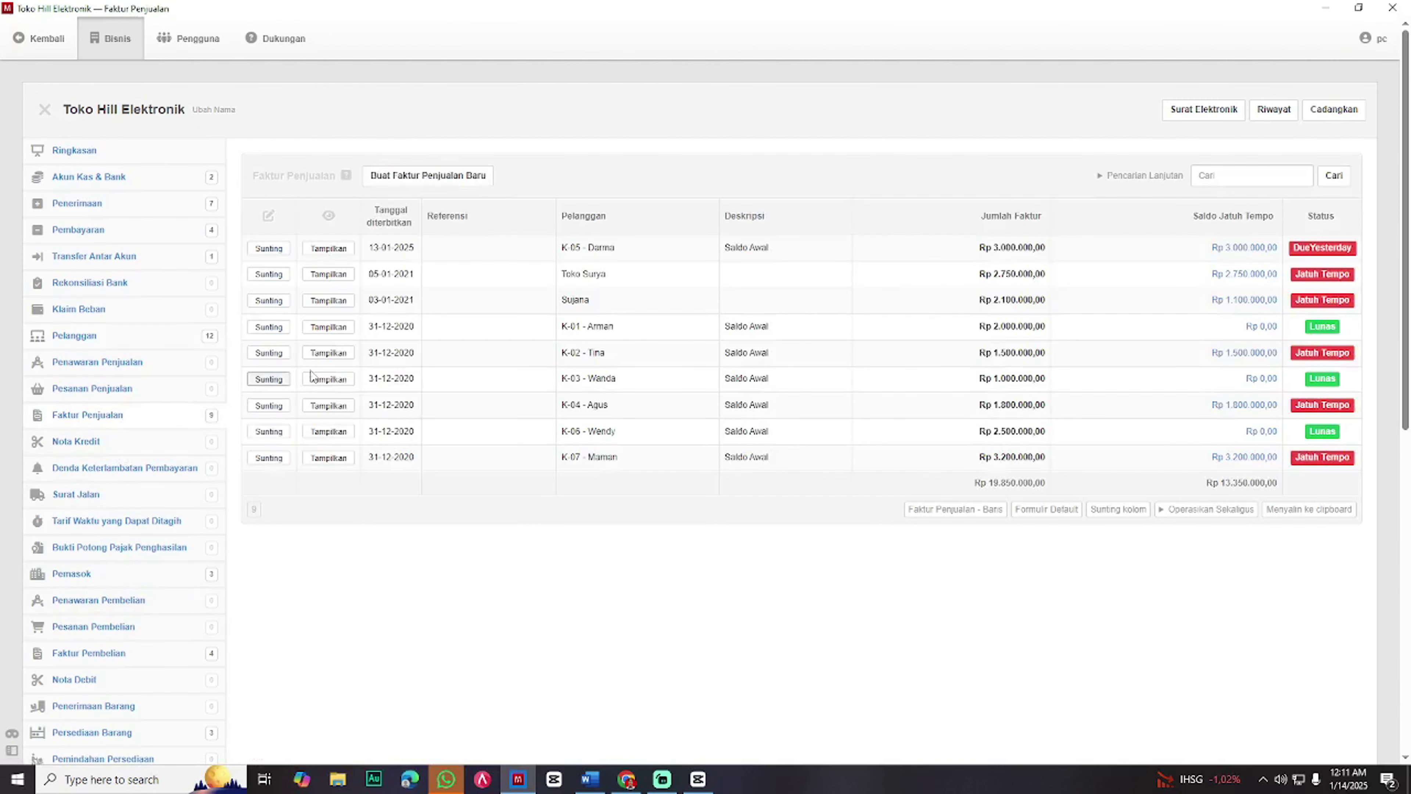
left_click(472, 177)
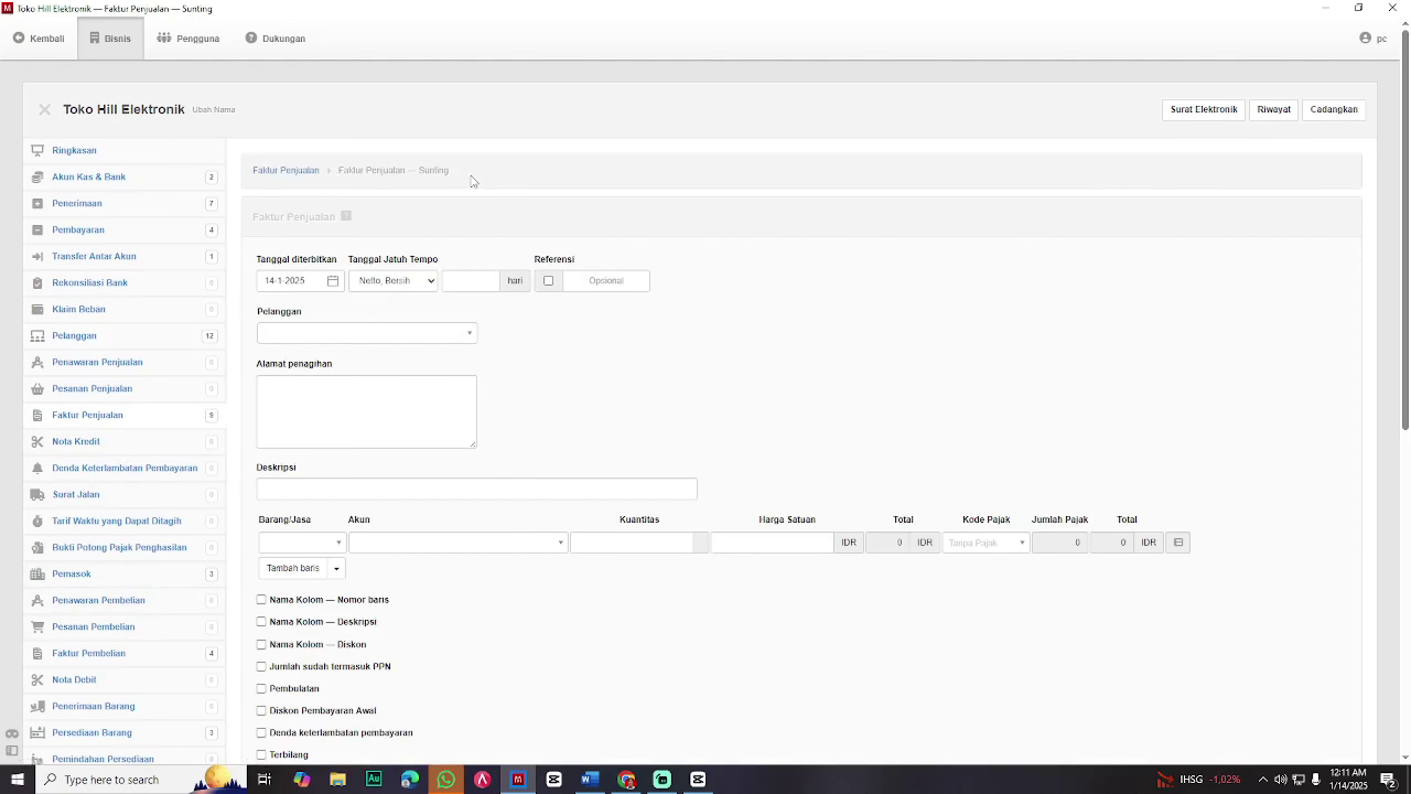
key("super")
left_click(747, 428)
key("super+Left")
left_click(58, 262)
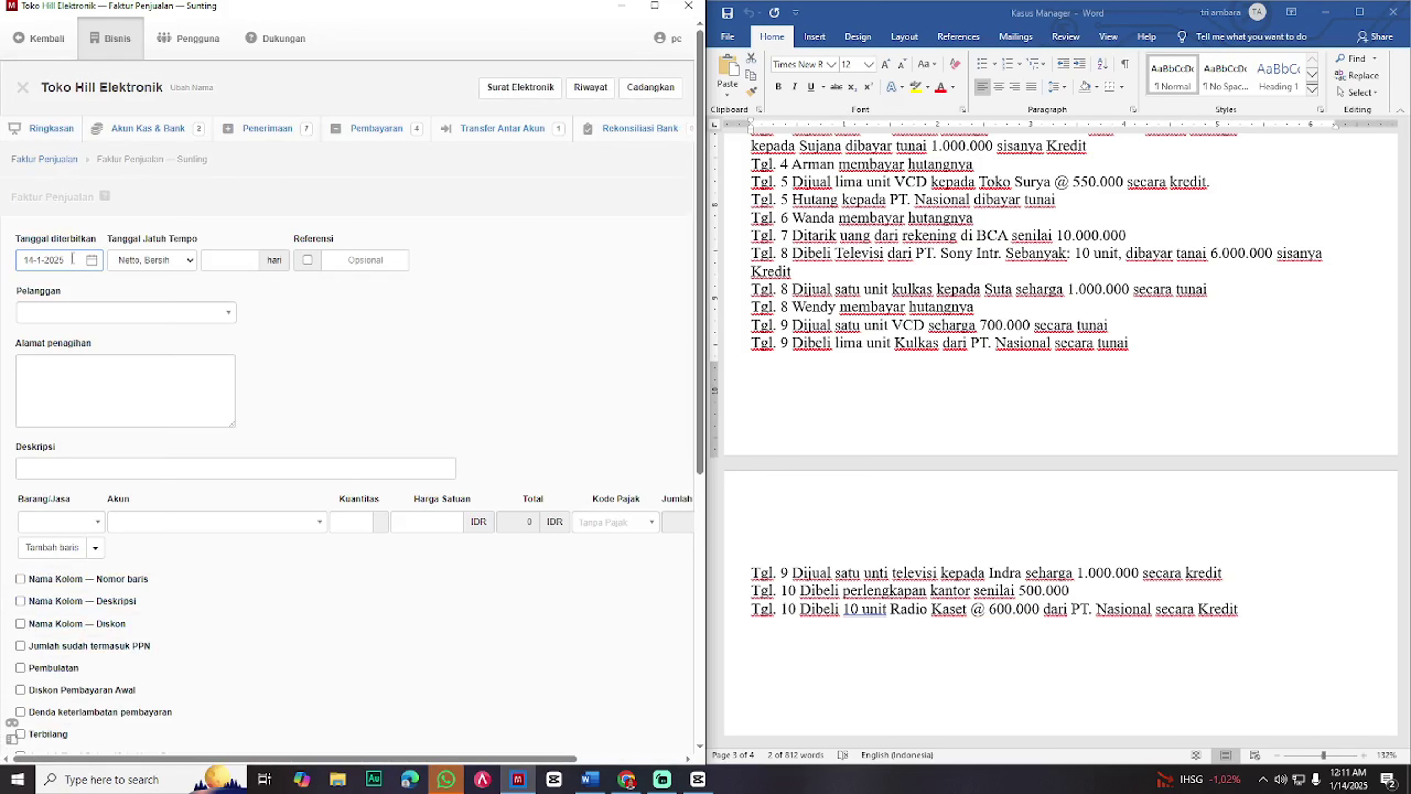
left_click(72, 259)
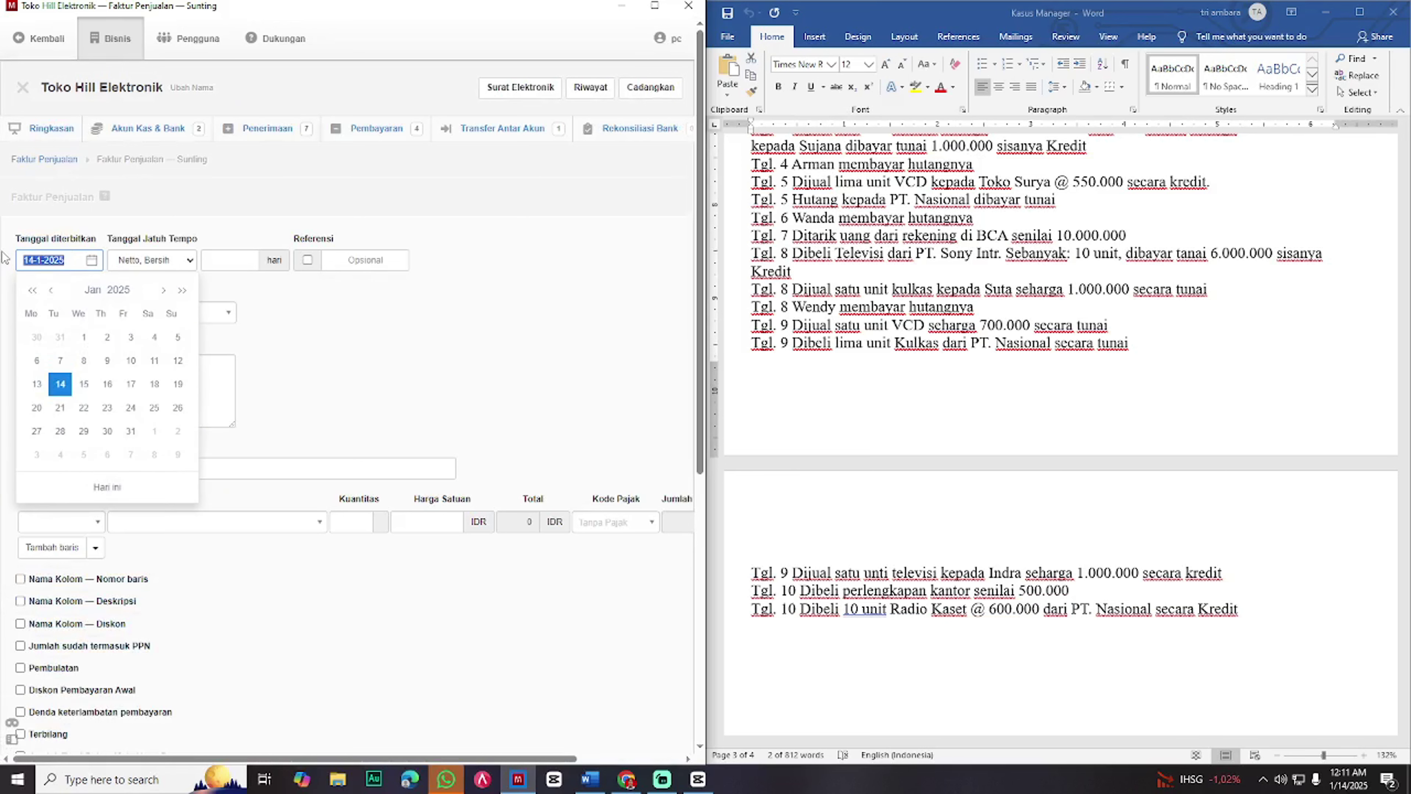
type("9-")
left_click(478, 360)
- Set the invoice's customer to the newly created Tgl. 9 television buyer
left_click(233, 312)
scroll(117, 433, "down", 2)
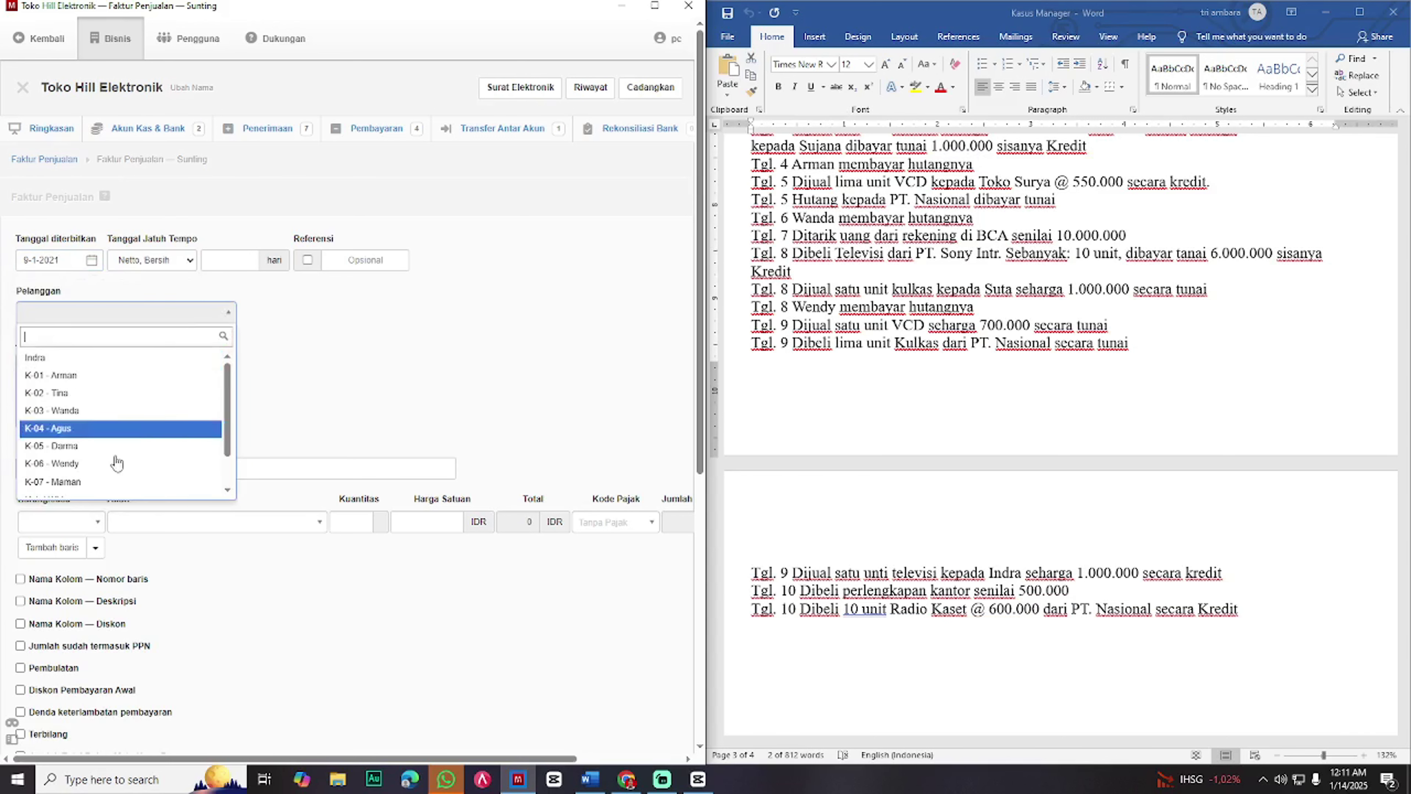
scroll(92, 480, "down", 1)
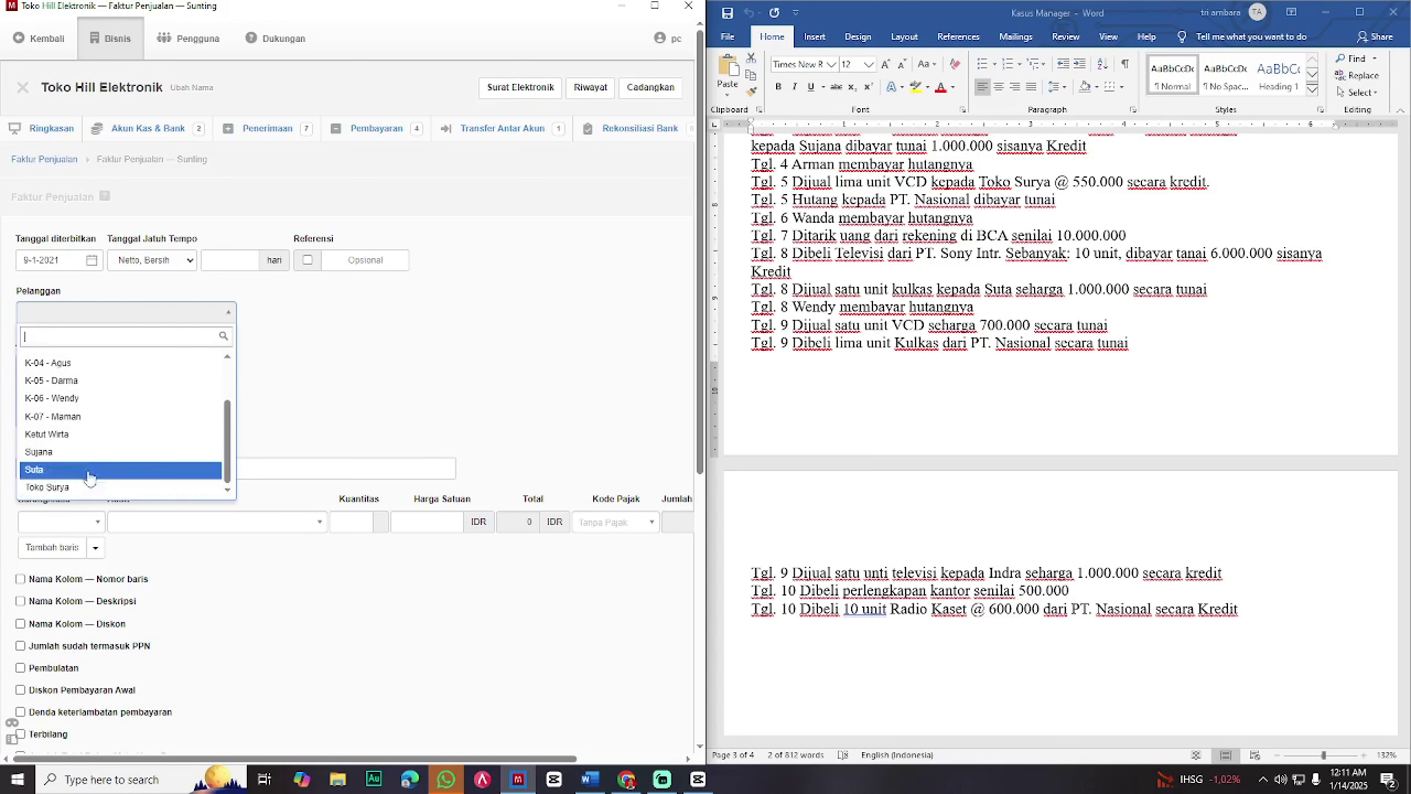
scroll(88, 480, "down", 3)
scroll(83, 253, "up", 2)
left_click(84, 215)
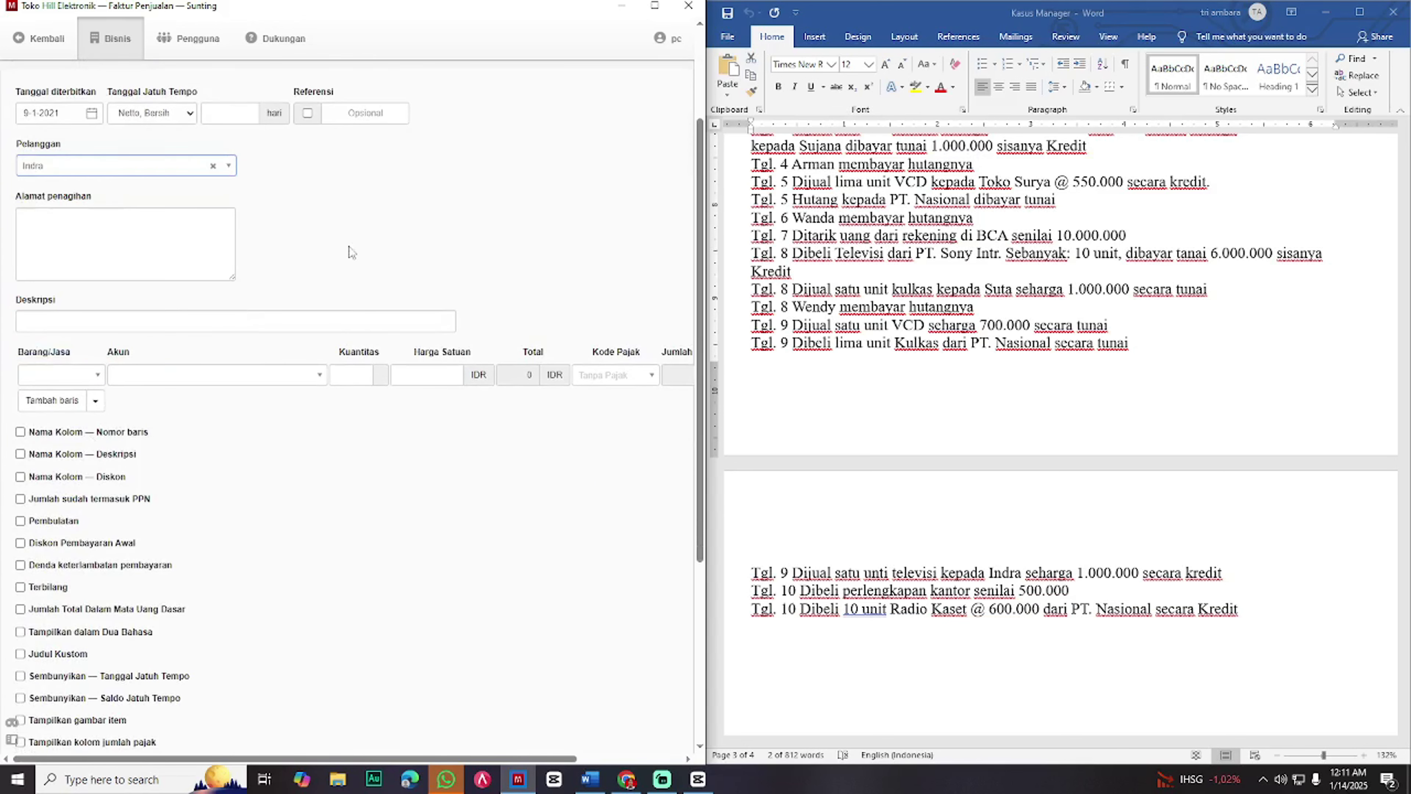
- Add item B-001 - Televesi to the invoice line
scroll(316, 276, "up", 3)
left_click(101, 521)
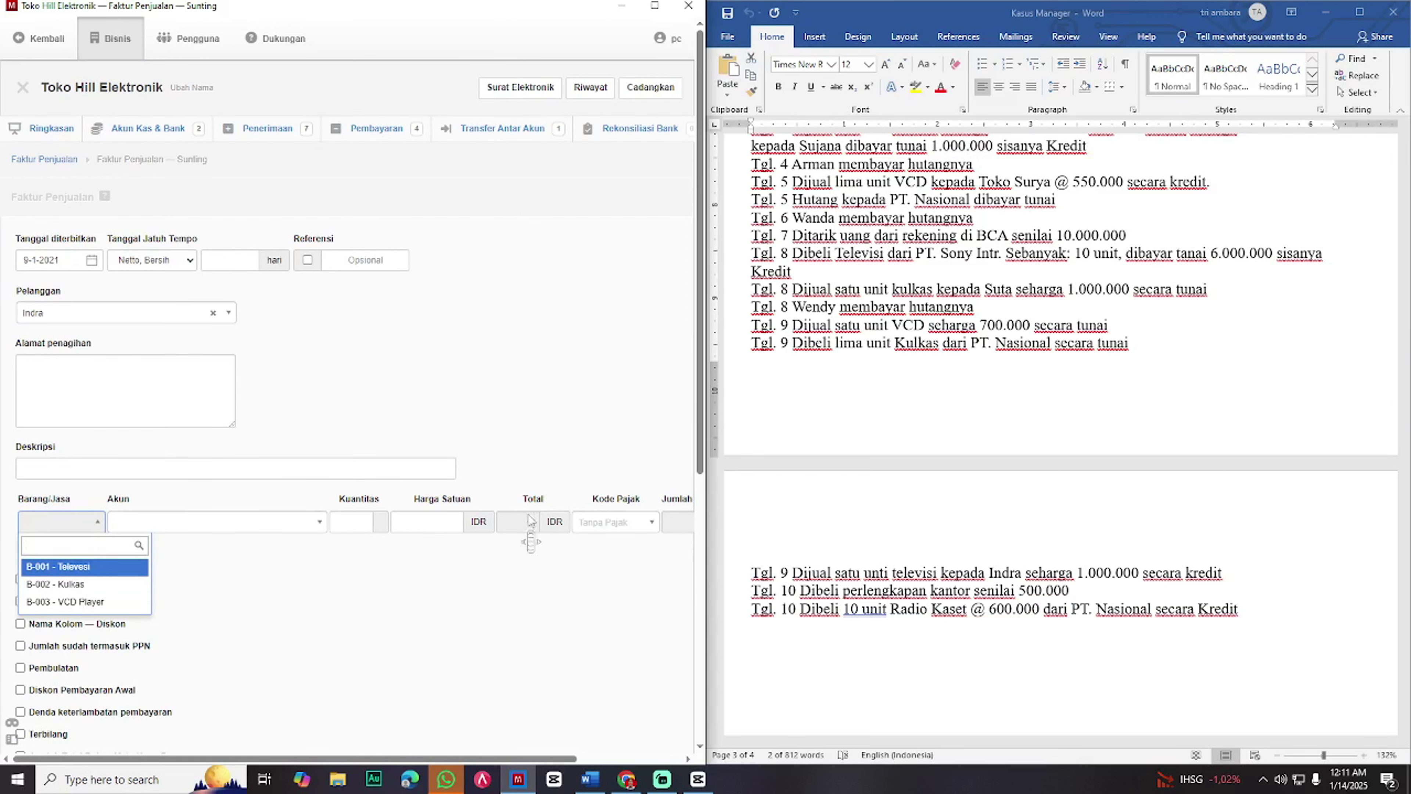
left_click(111, 566)
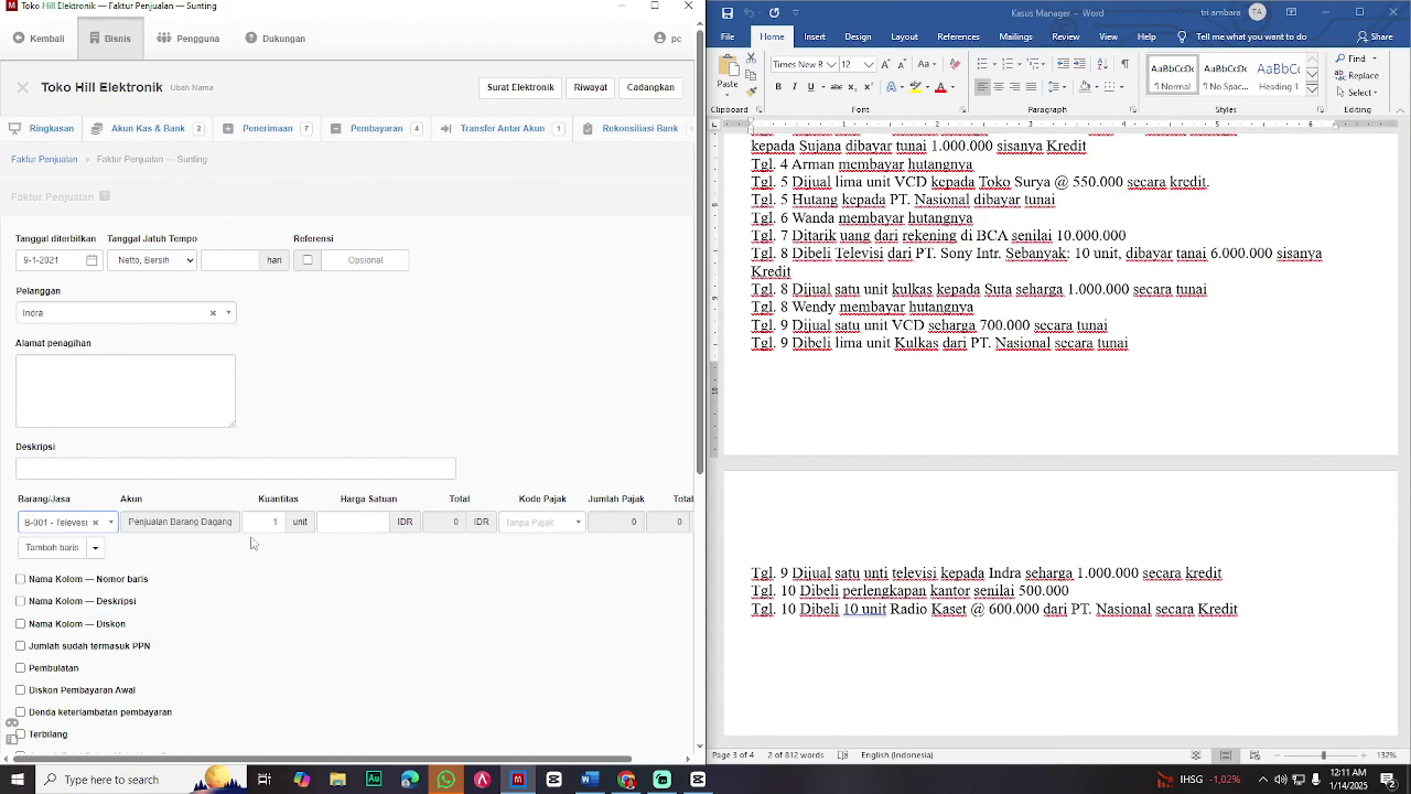
- Set the television line's unit price to 1000000 and create the Tgl. 9 sales invoice
left_click(369, 523)
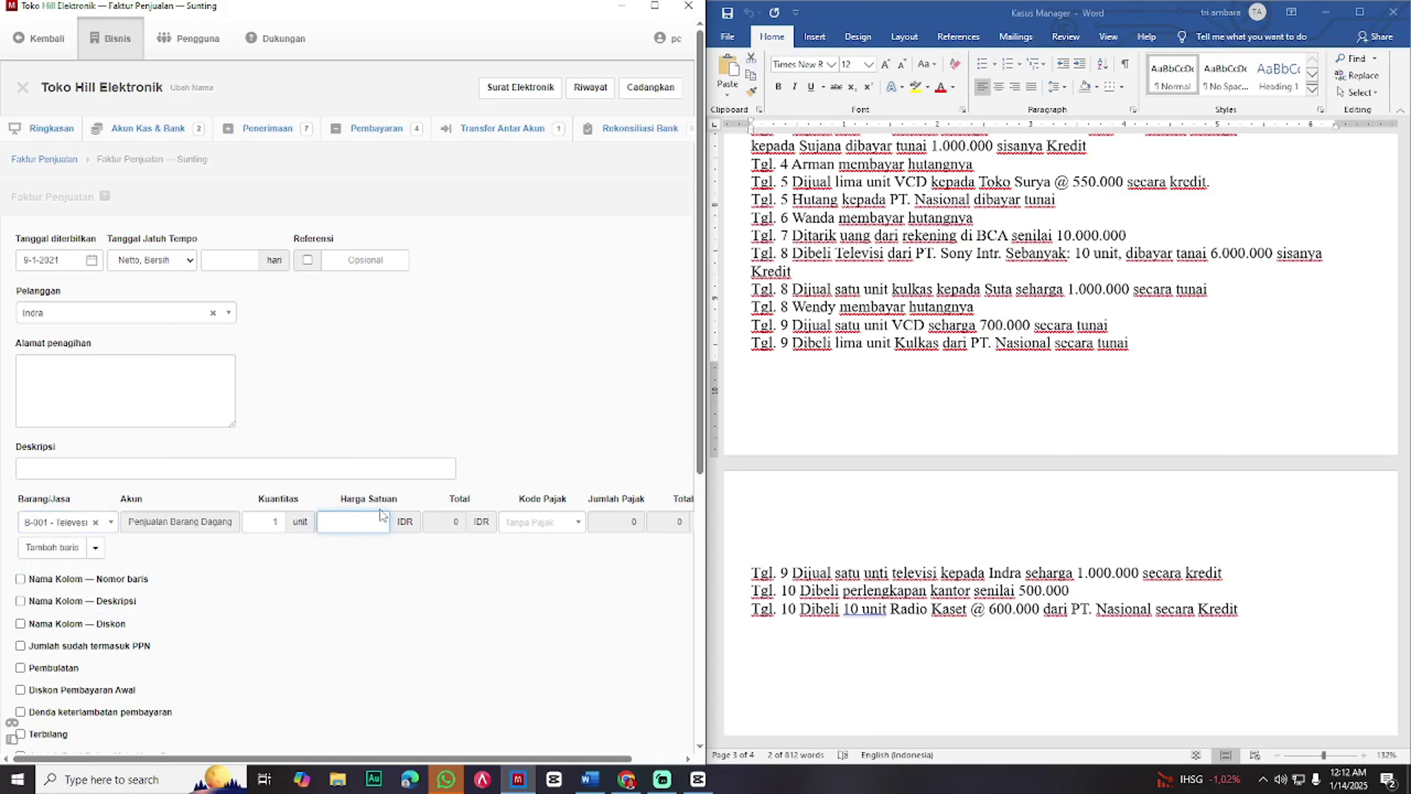
type("1000000")
scroll(537, 546, "right", 1)
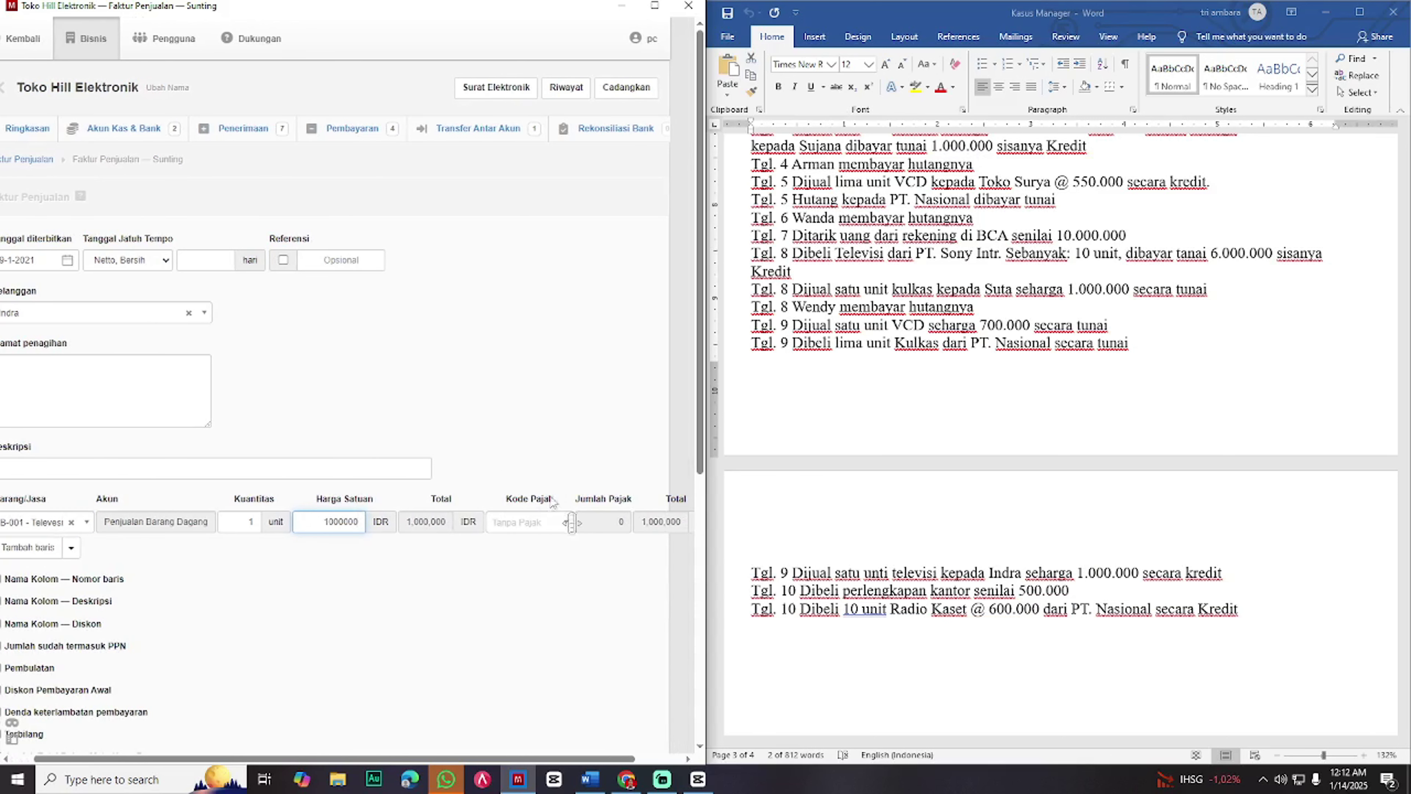
left_click_drag(701, 389, 700, 489)
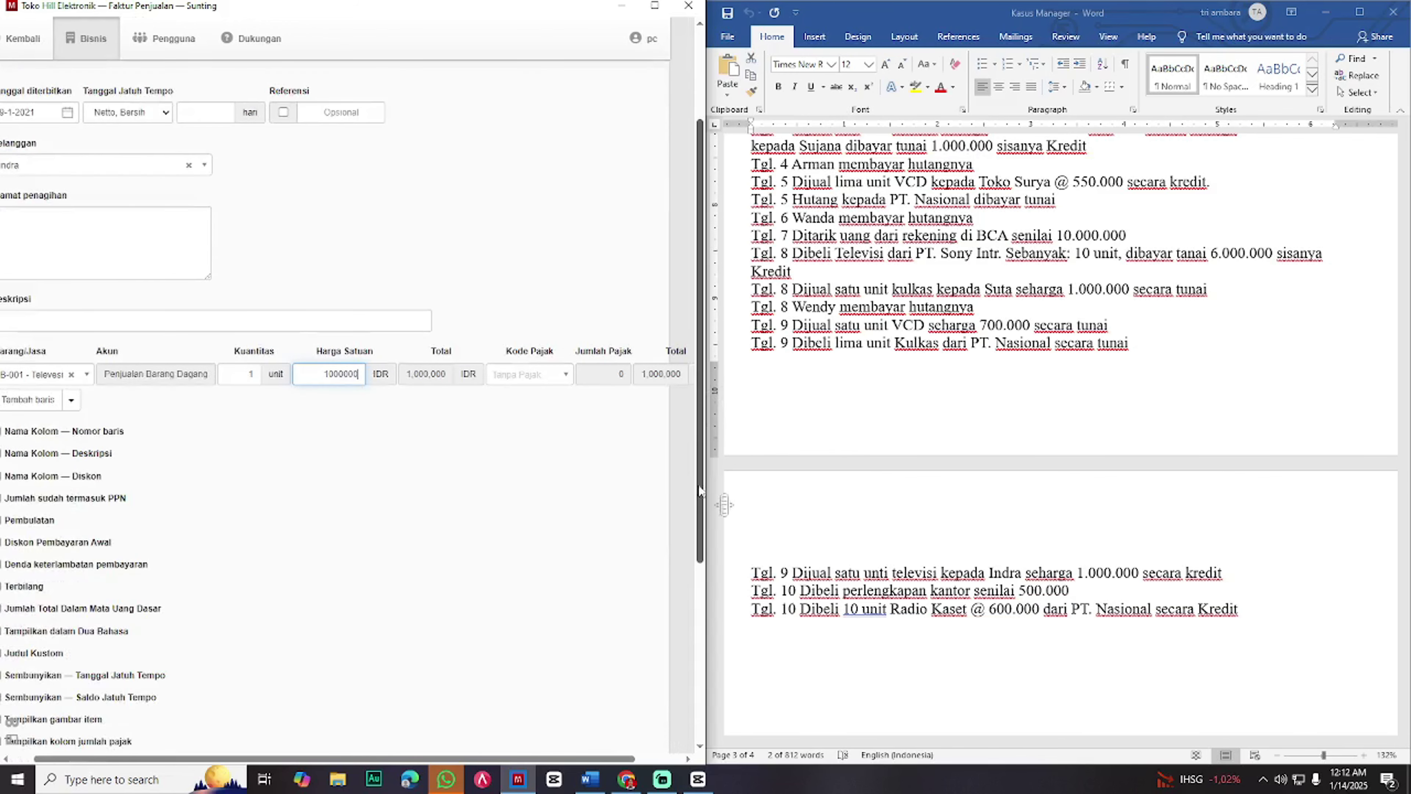
scroll(225, 550, "left", 1)
scroll(225, 550, "down", 3)
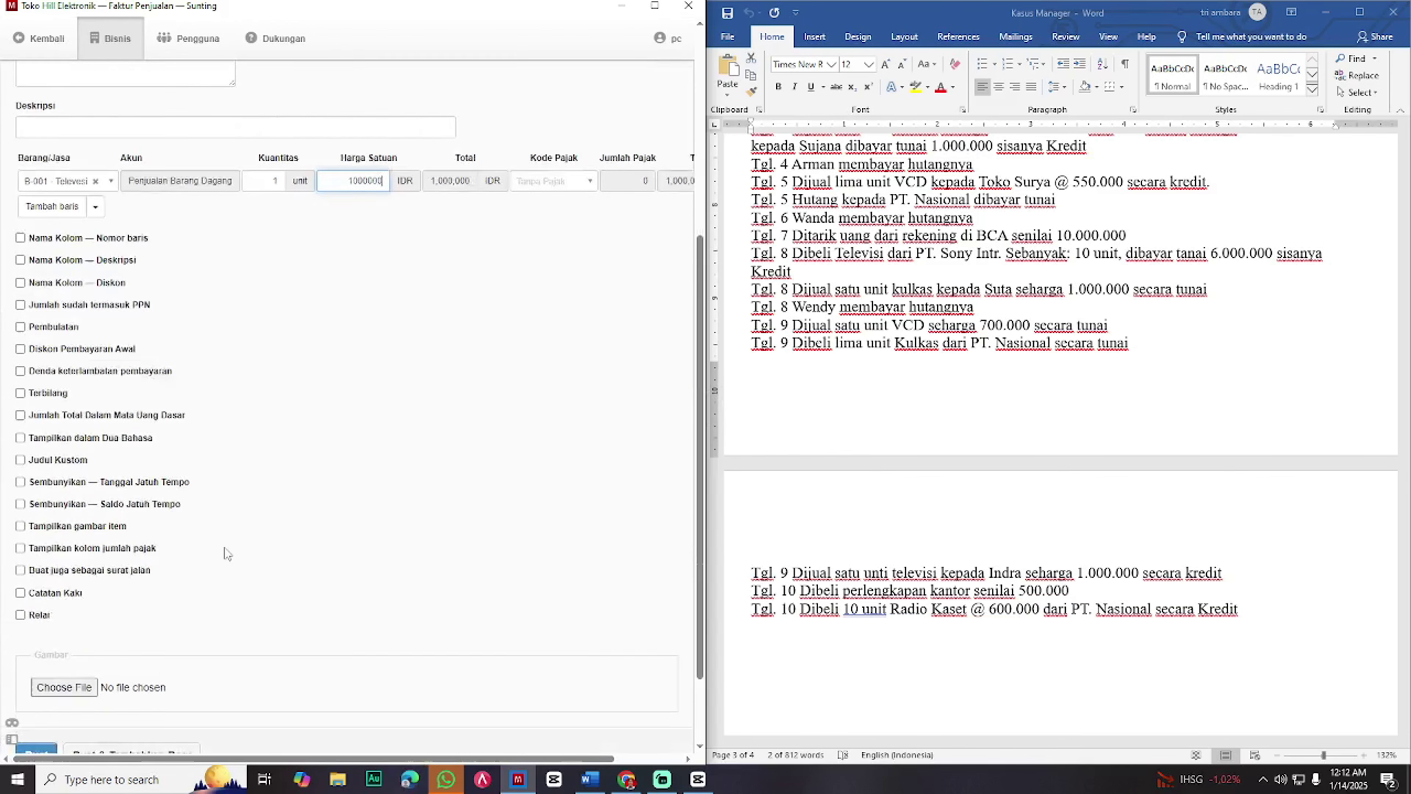
scroll(226, 553, "down", 1)
left_click(37, 733)
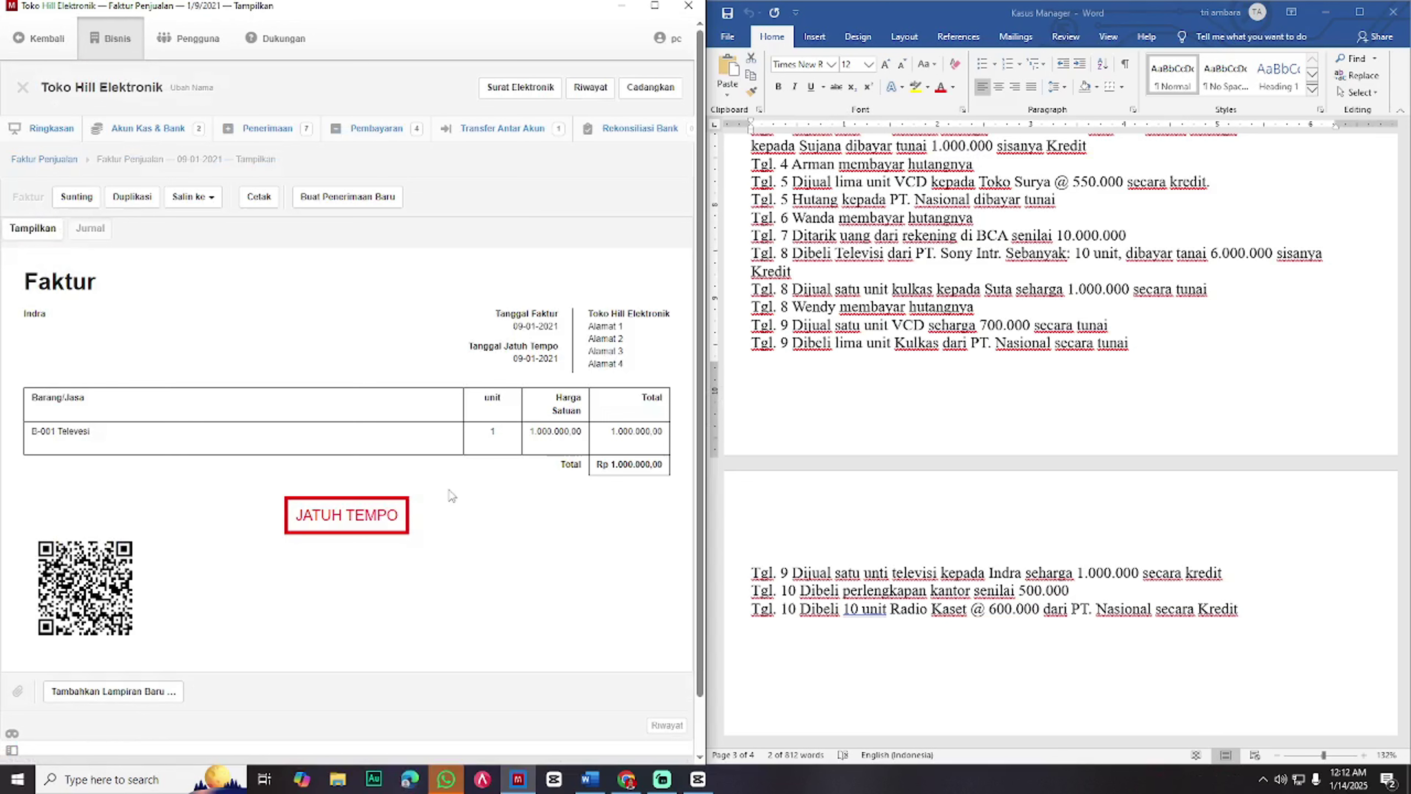
scroll(867, 569, "down", 1)
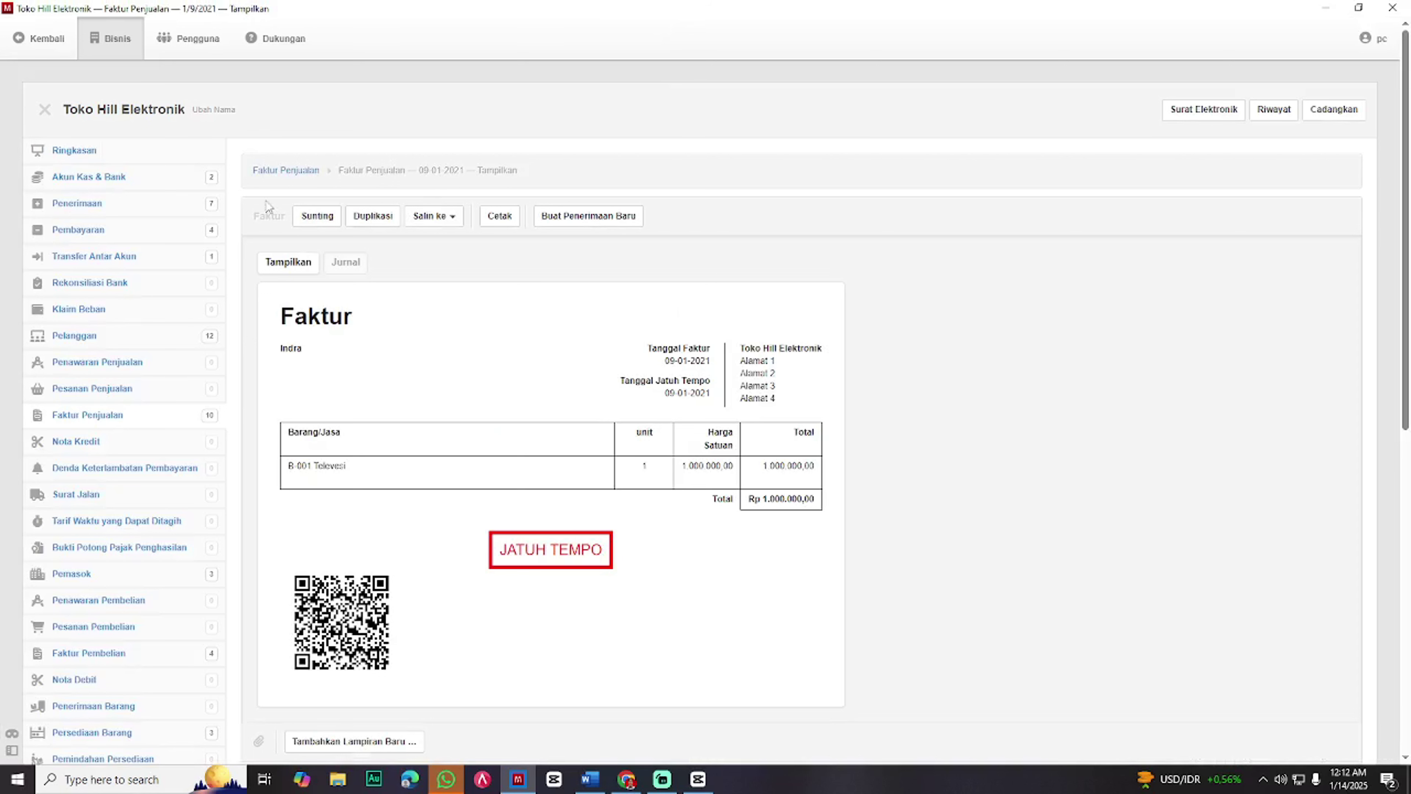
- Start a new payment dated 10-1-2021, paid from 1.1100 - Kas di Tangan, for the Tgl. 10 office supplies purchase
left_click(178, 230)
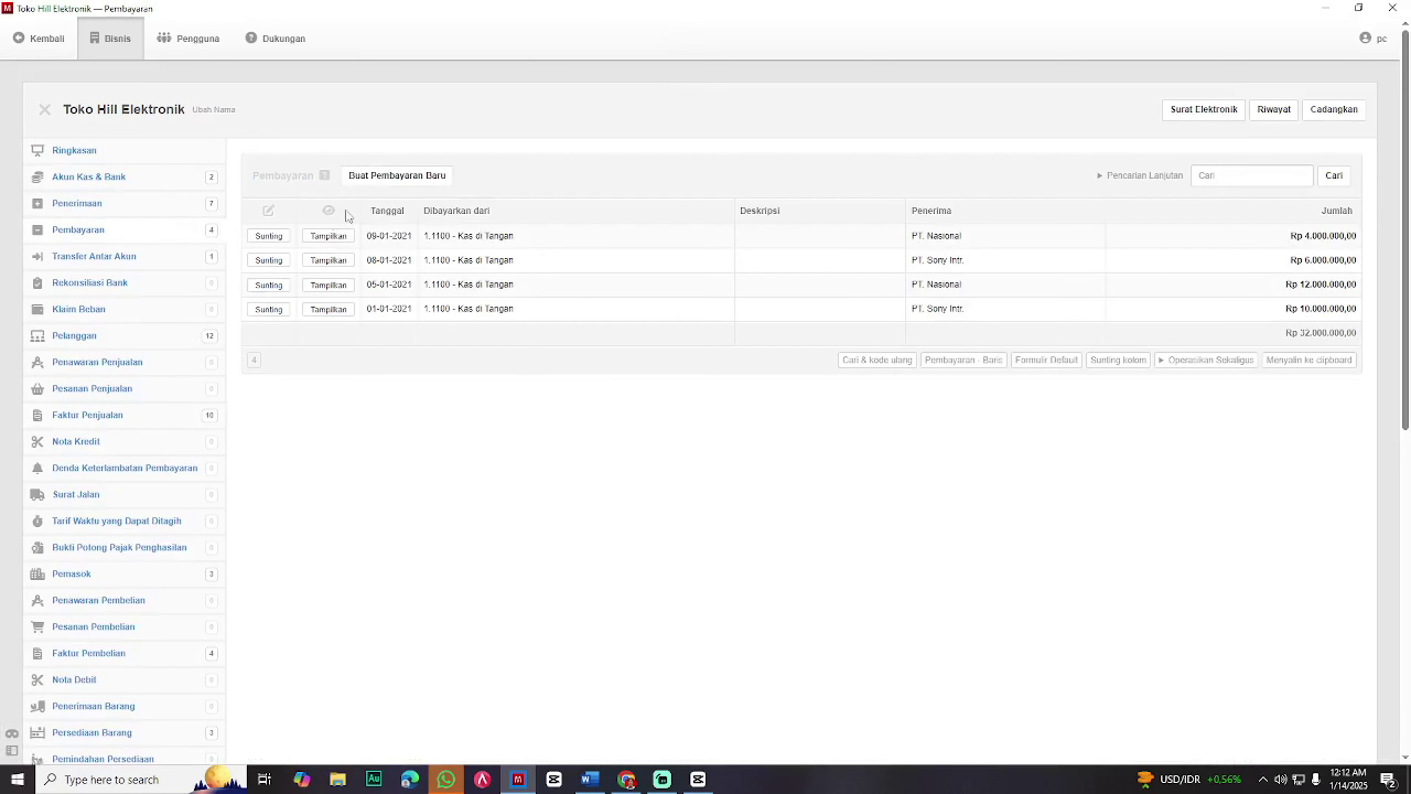
left_click(384, 176)
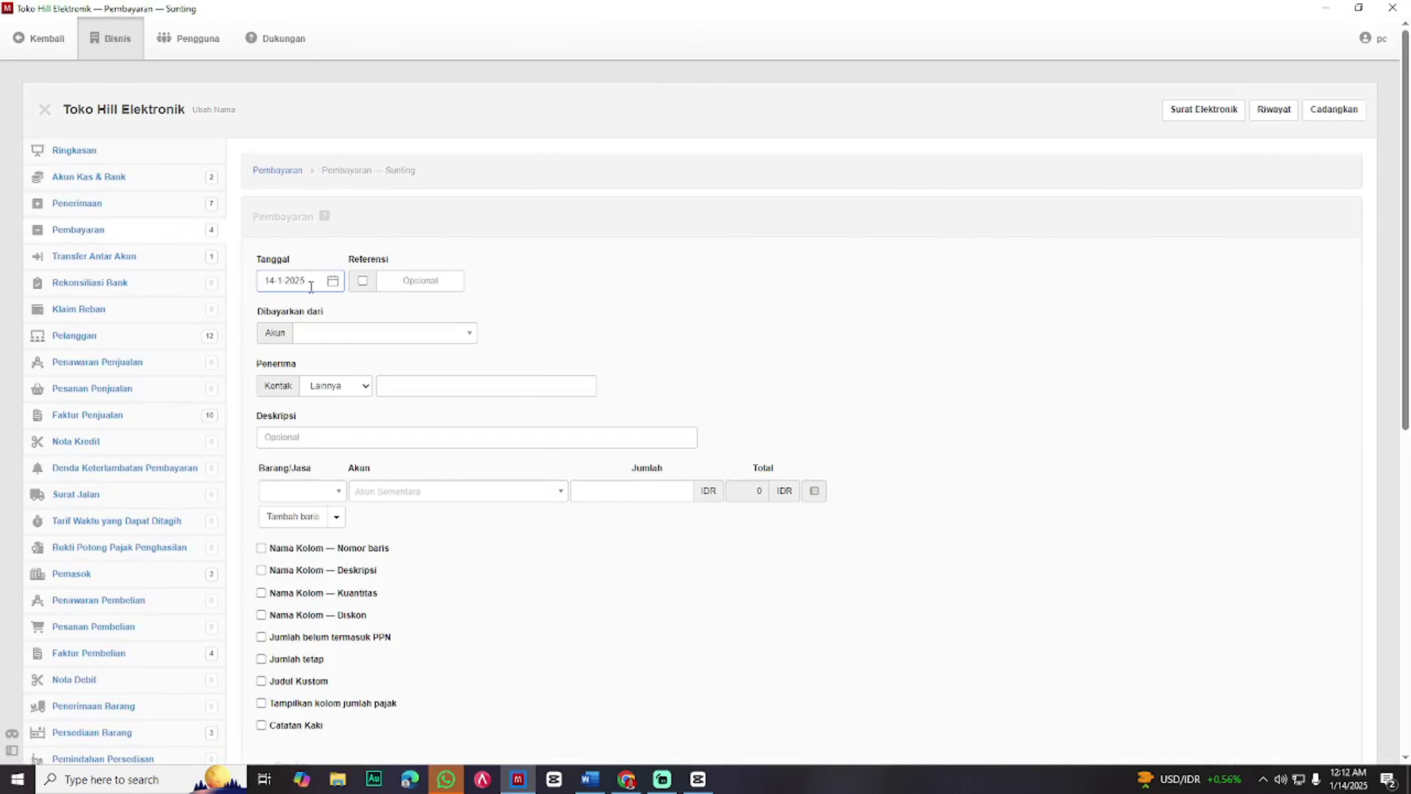
key("super+Left")
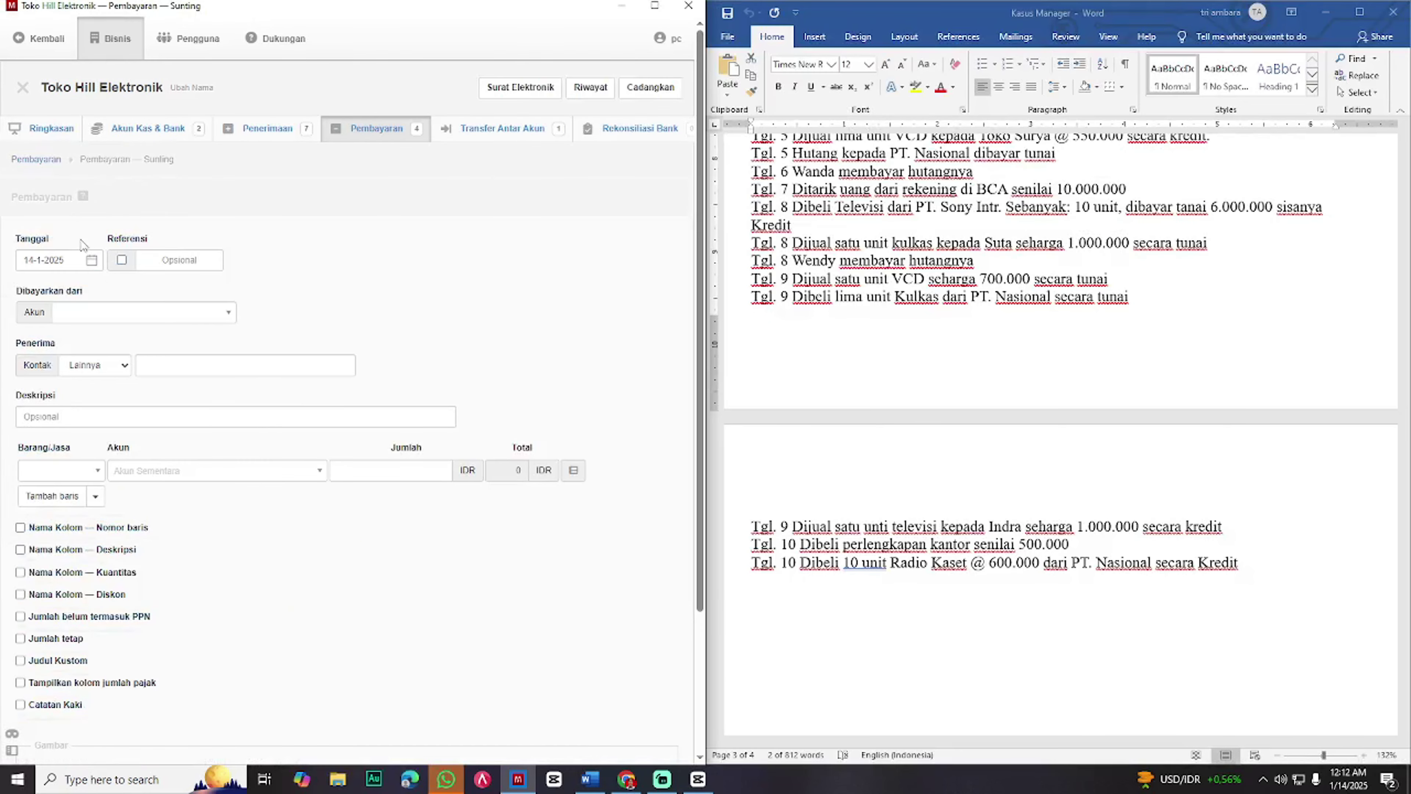
left_click_drag(74, 261, 25, 268)
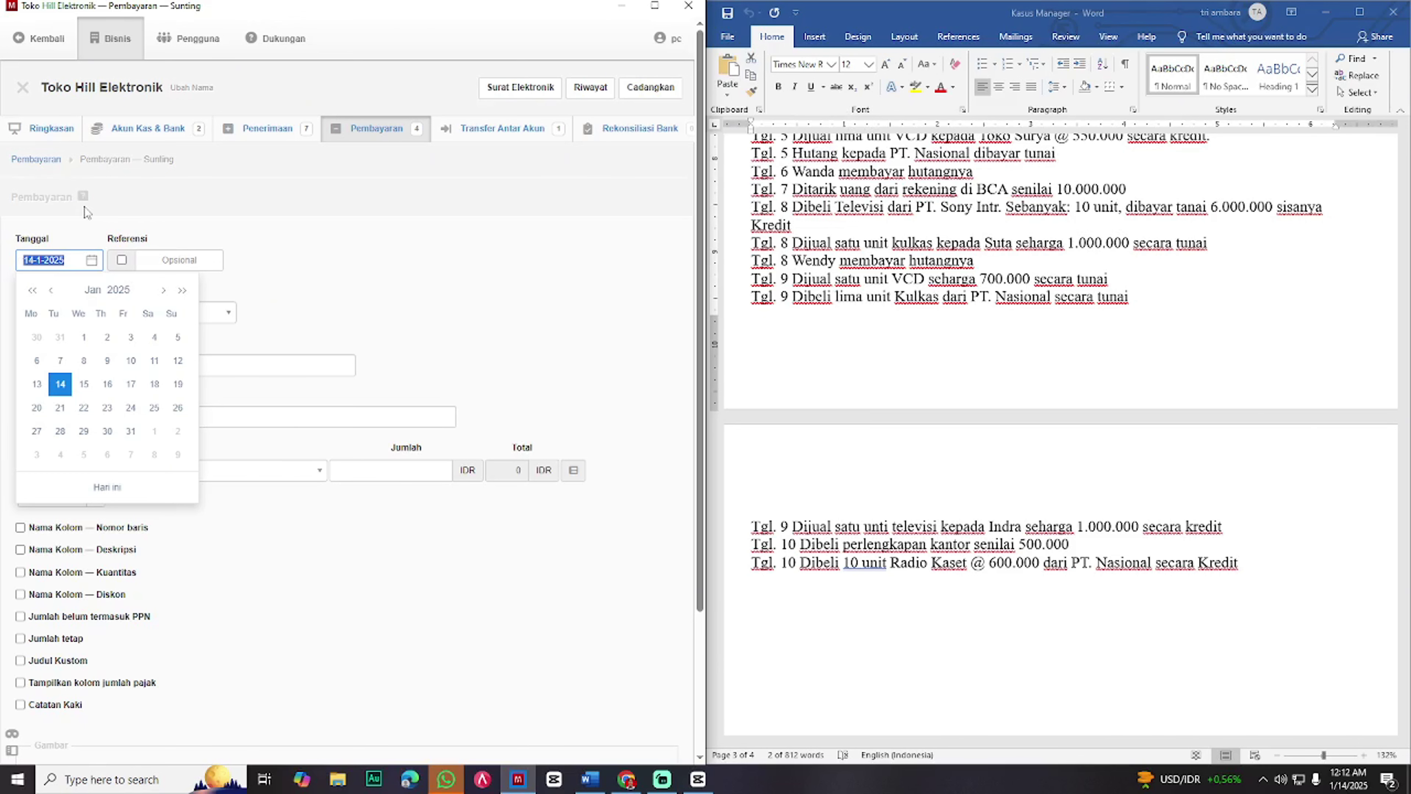
type("1")
left_click(322, 246)
left_click(143, 314)
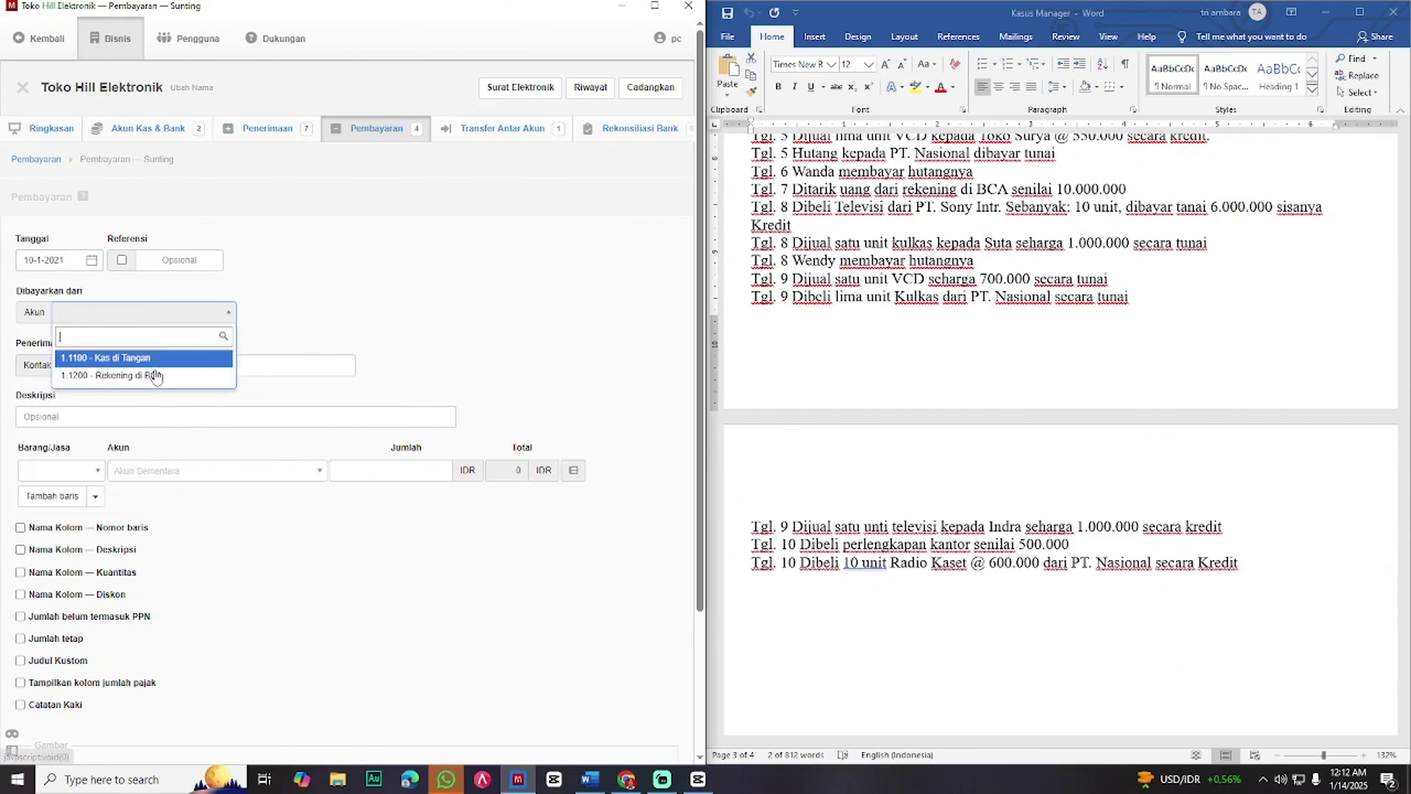
left_click(151, 361)
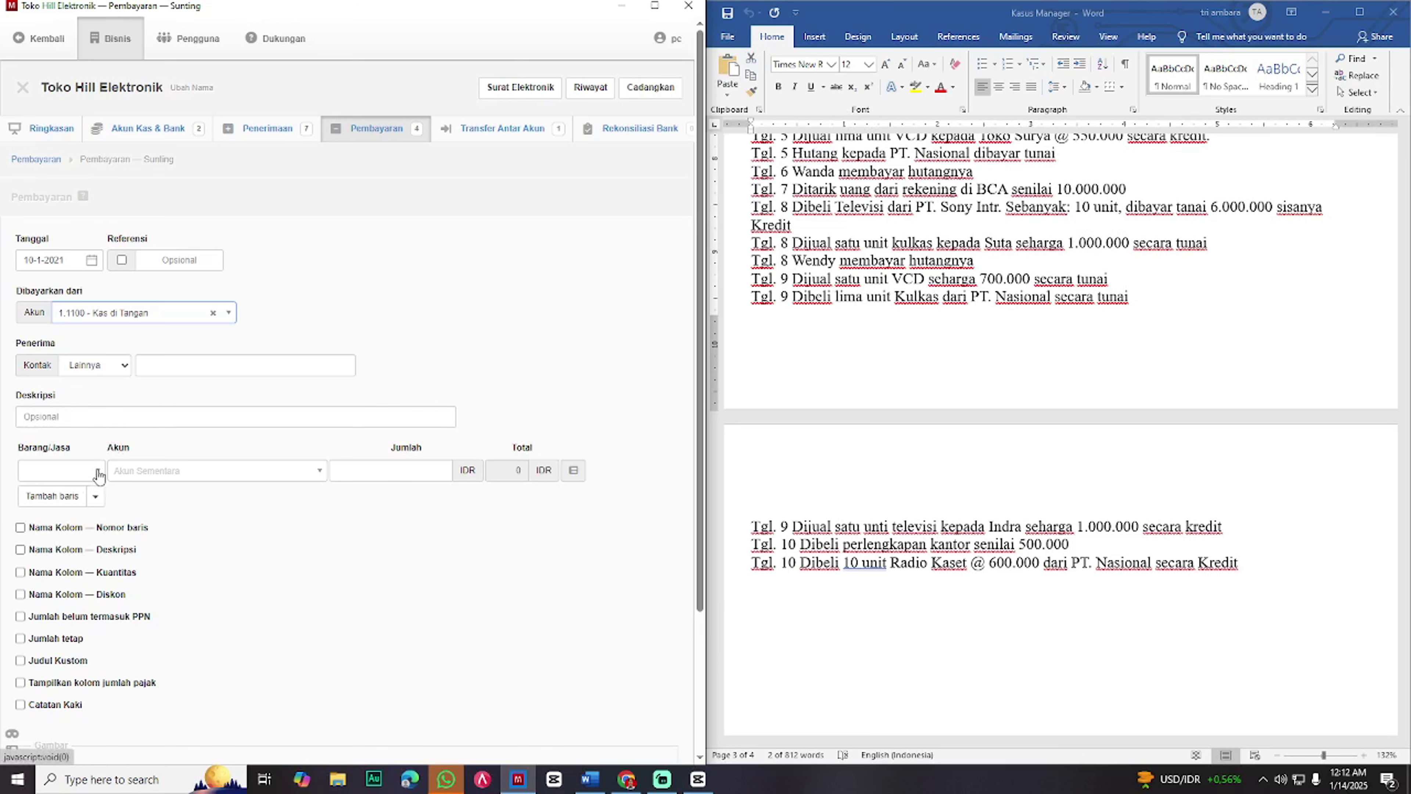
- Allocate 500000 to account 1.1500 - Perlengkapan Kantor on the payment line and create the payment
left_click(325, 477)
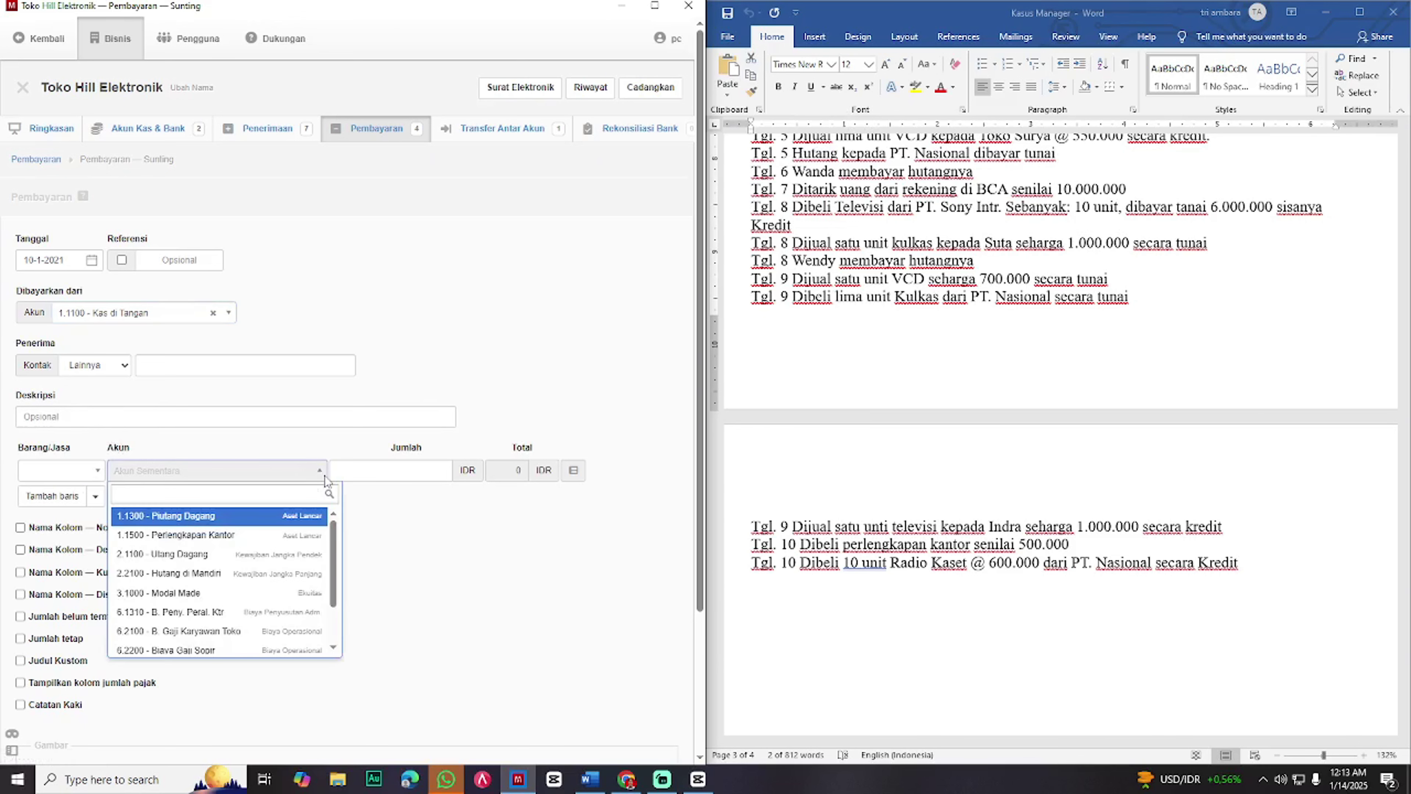
left_click(230, 535)
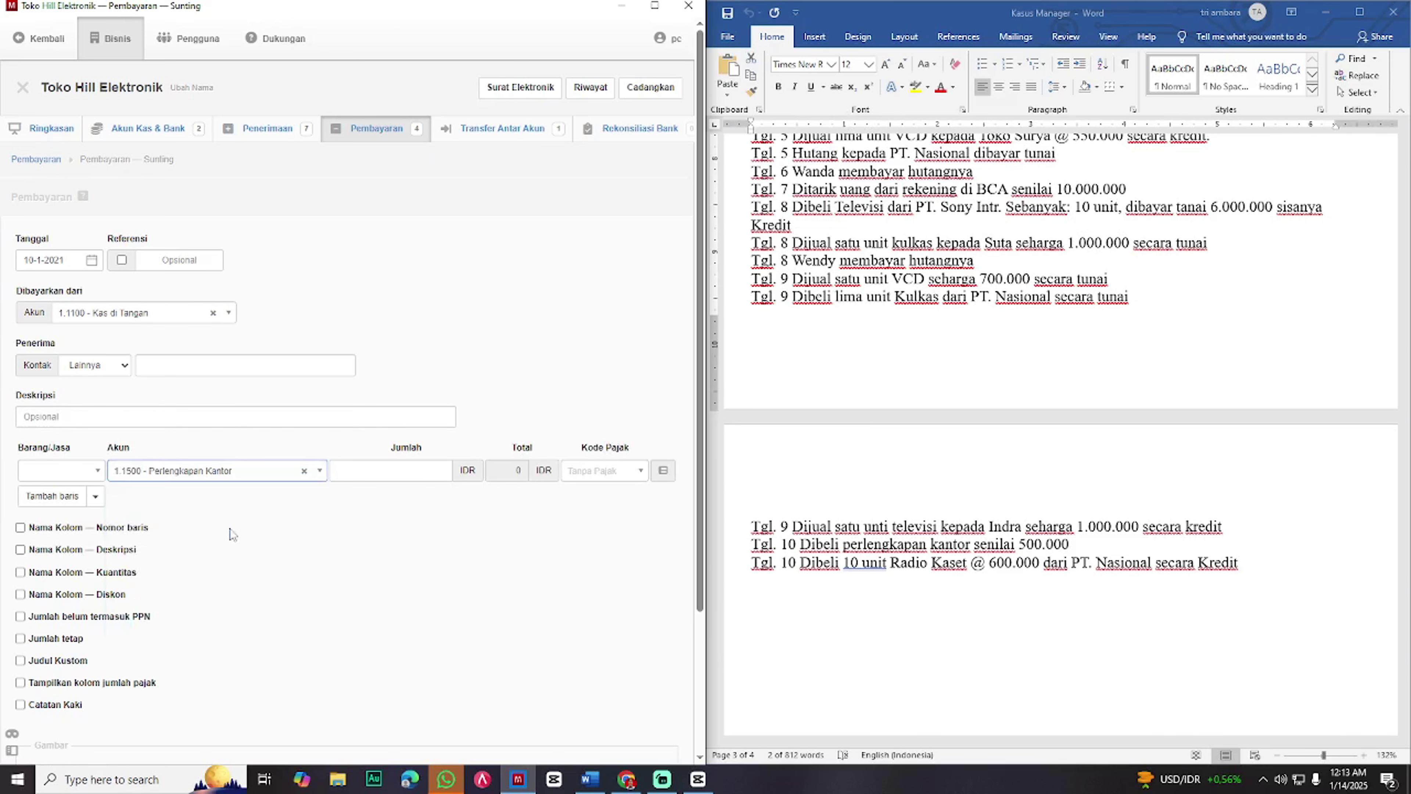
left_click(428, 474)
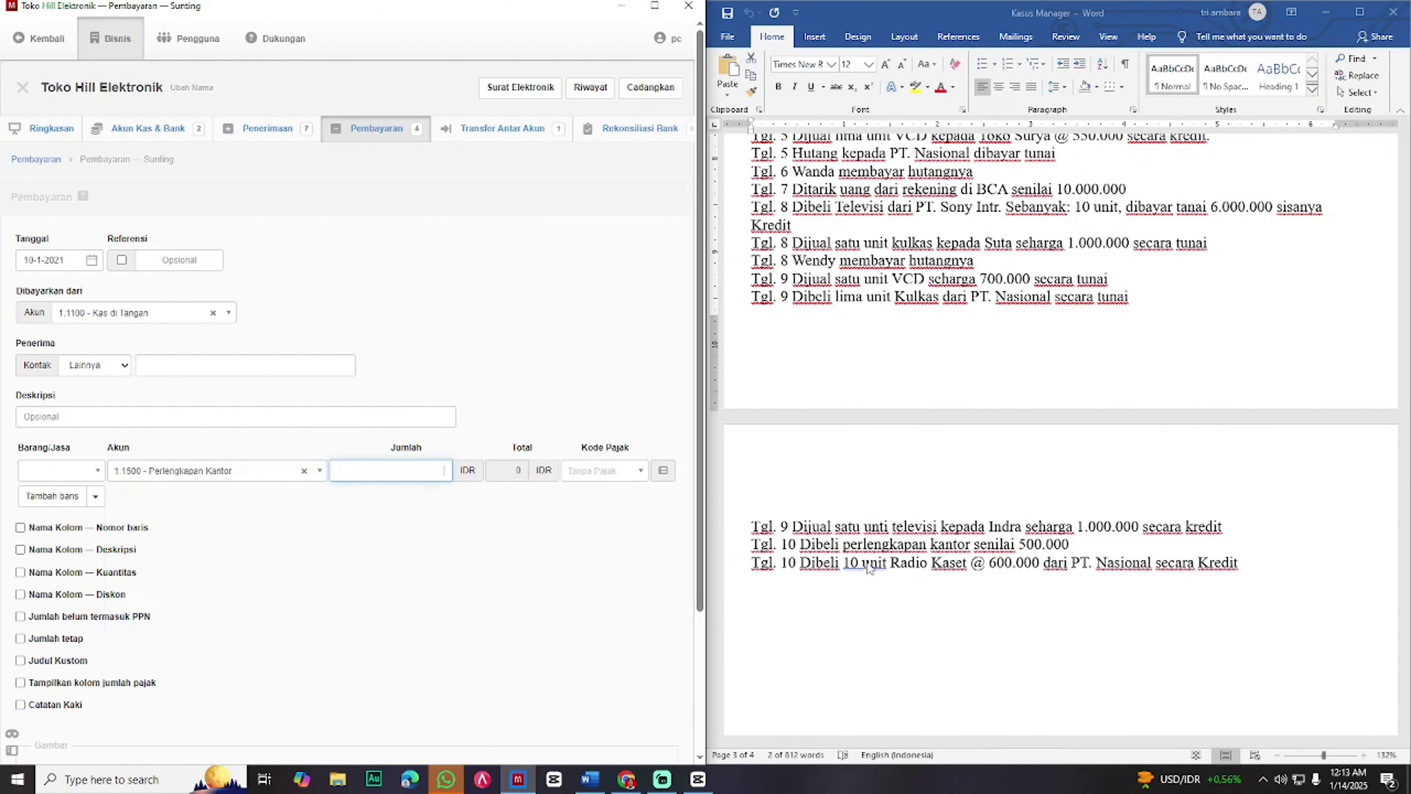
type("500000")
scroll(414, 574, "down", 3)
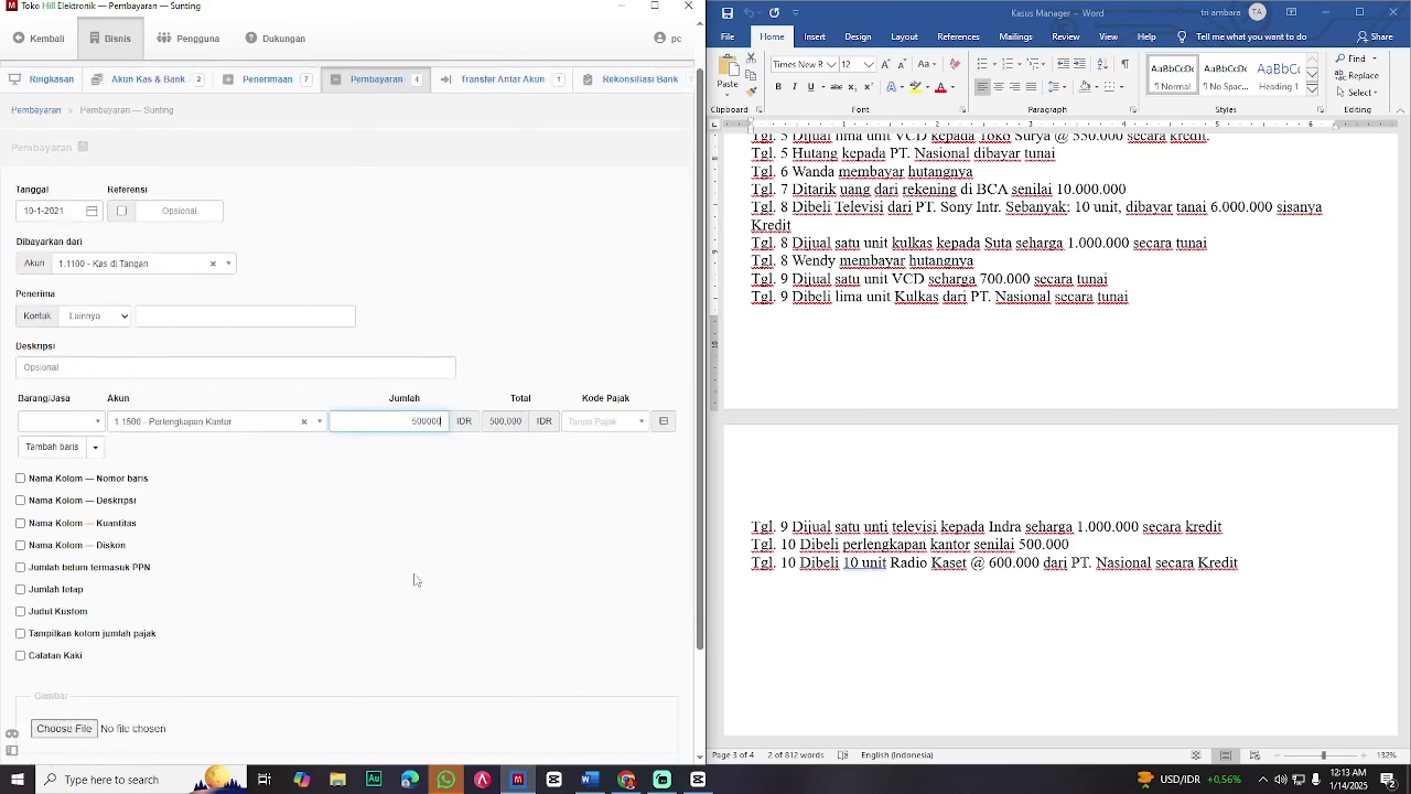
left_click(36, 667)
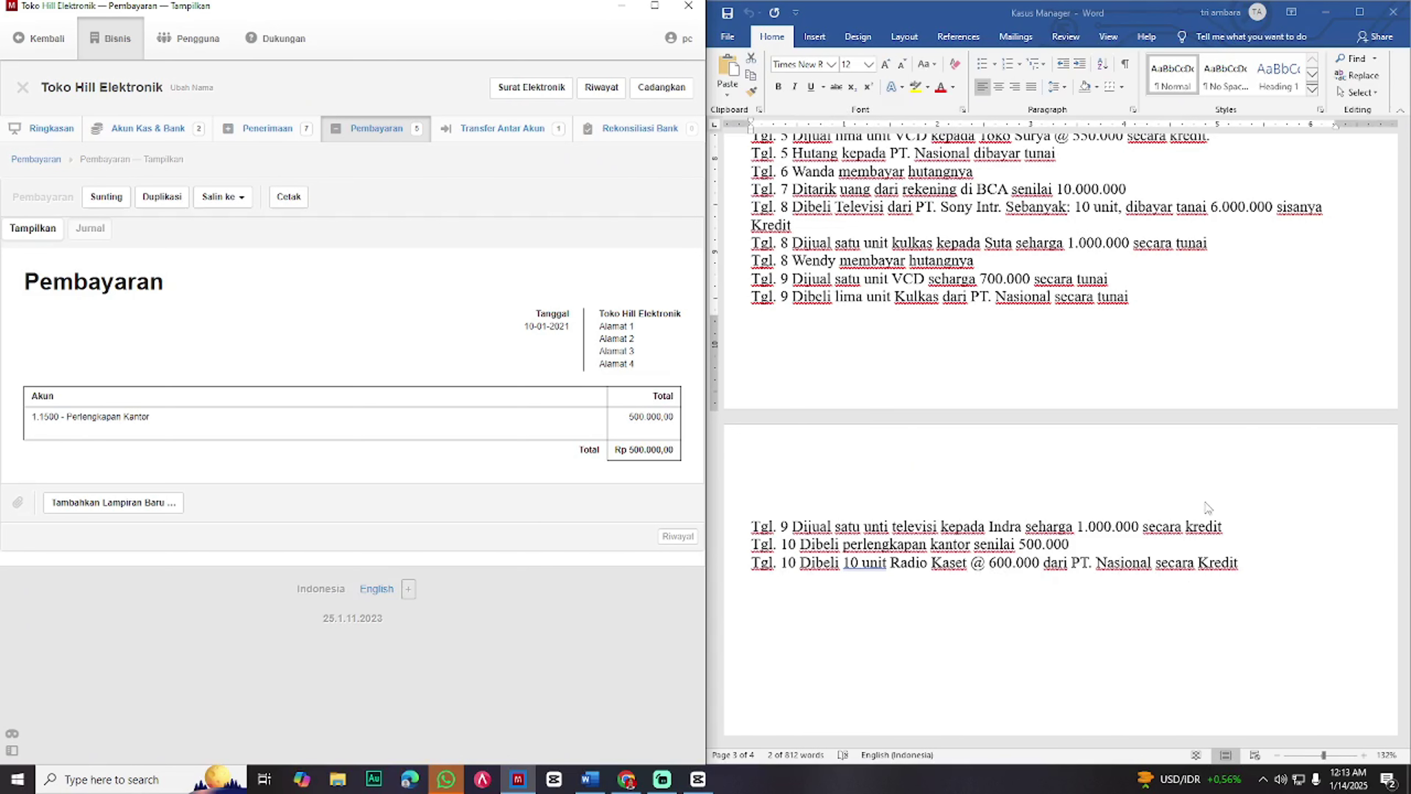
- Create a new inventory item named Radio Kaset, as listed in the Tgl. 10 credit purchase
left_click(968, 564)
left_click_drag(968, 564, 890, 564)
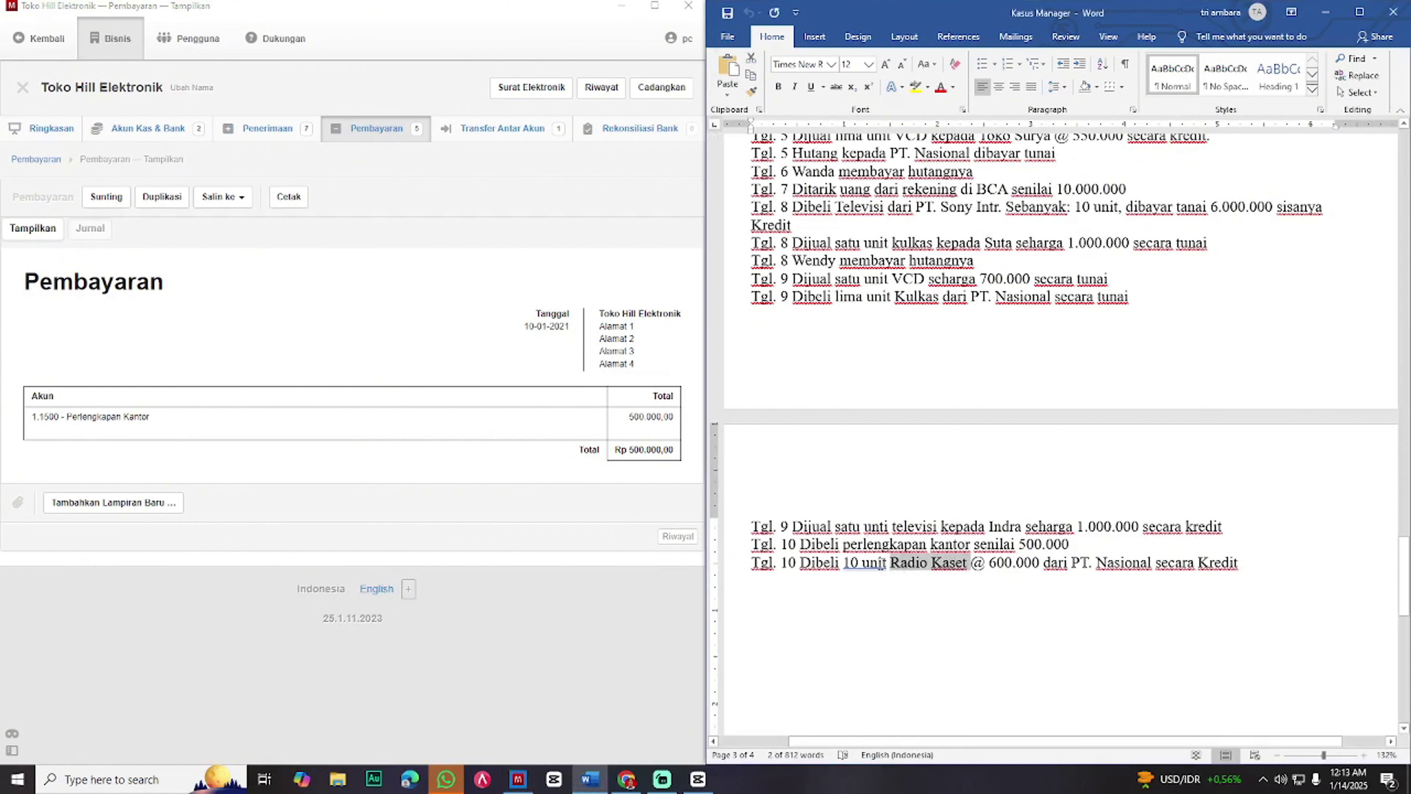
left_click(655, 5)
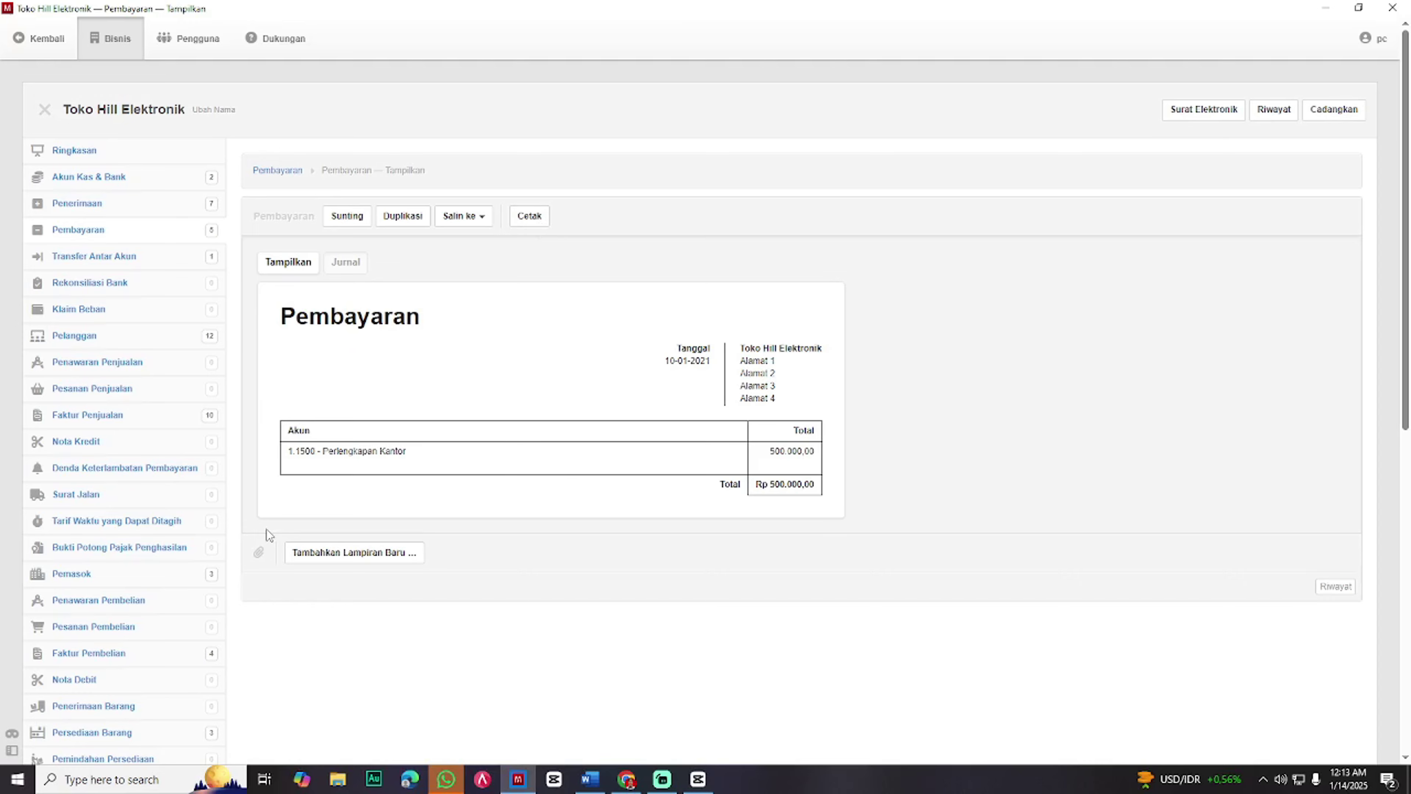
scroll(267, 529, "down", 3)
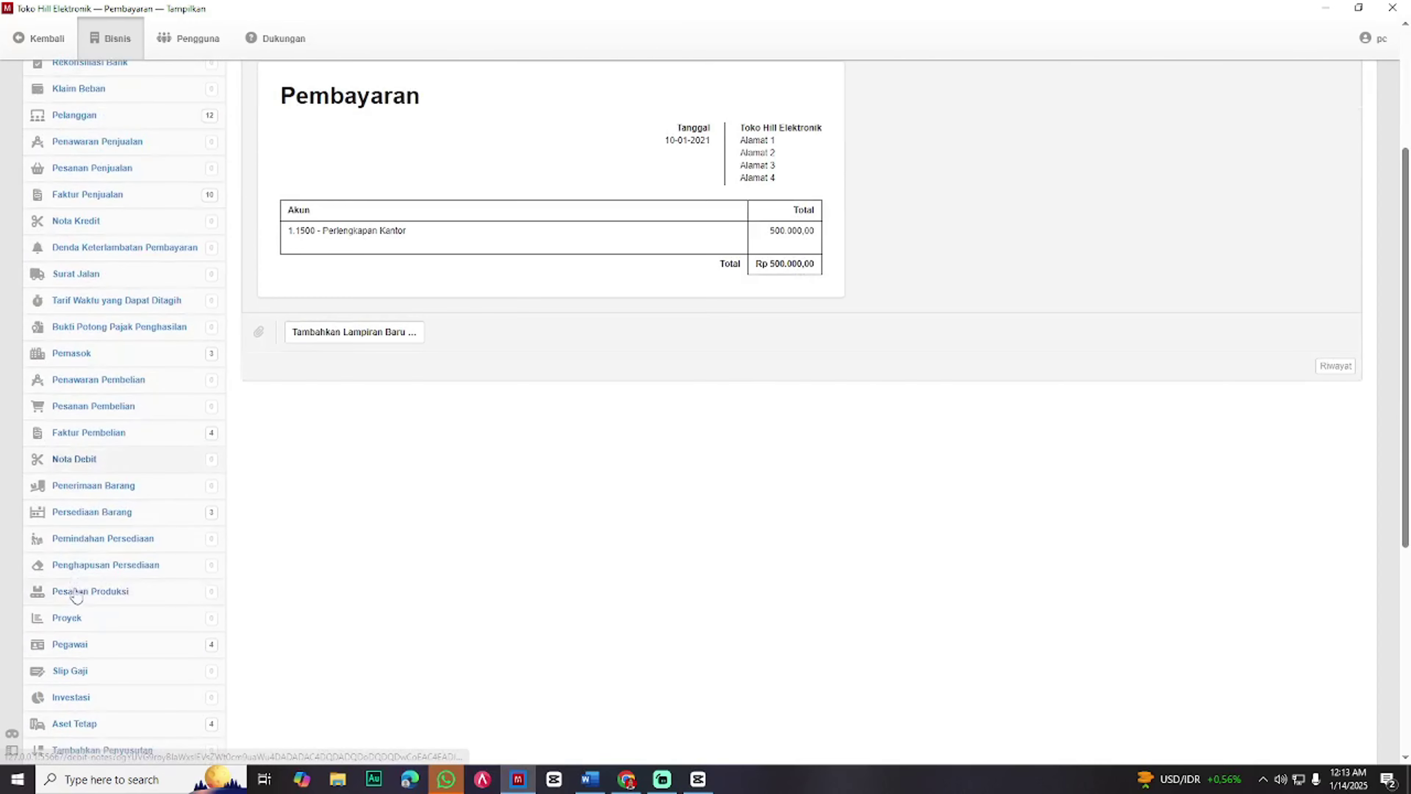
left_click(111, 518)
scroll(378, 356, "up", 3)
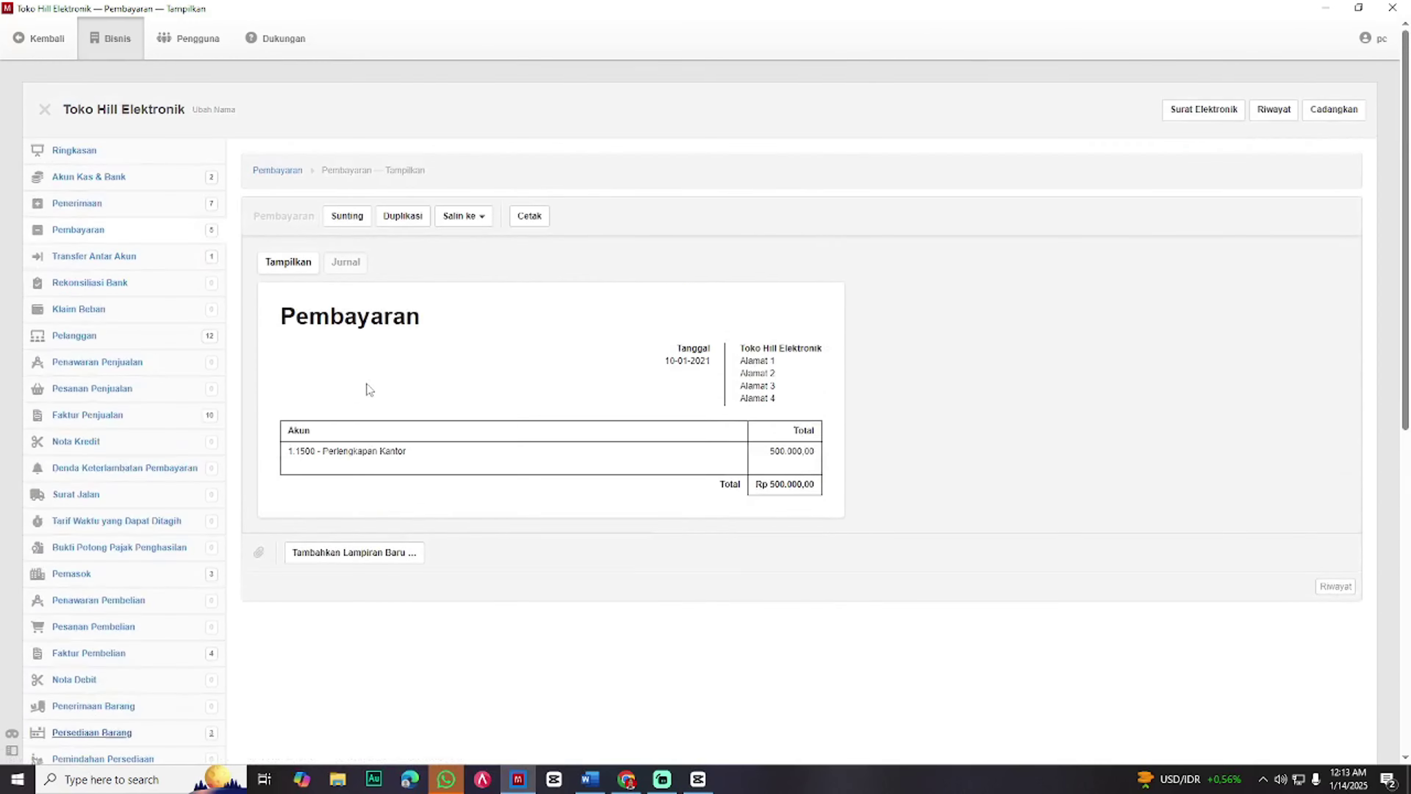
scroll(114, 558, "down", 4)
left_click(89, 438)
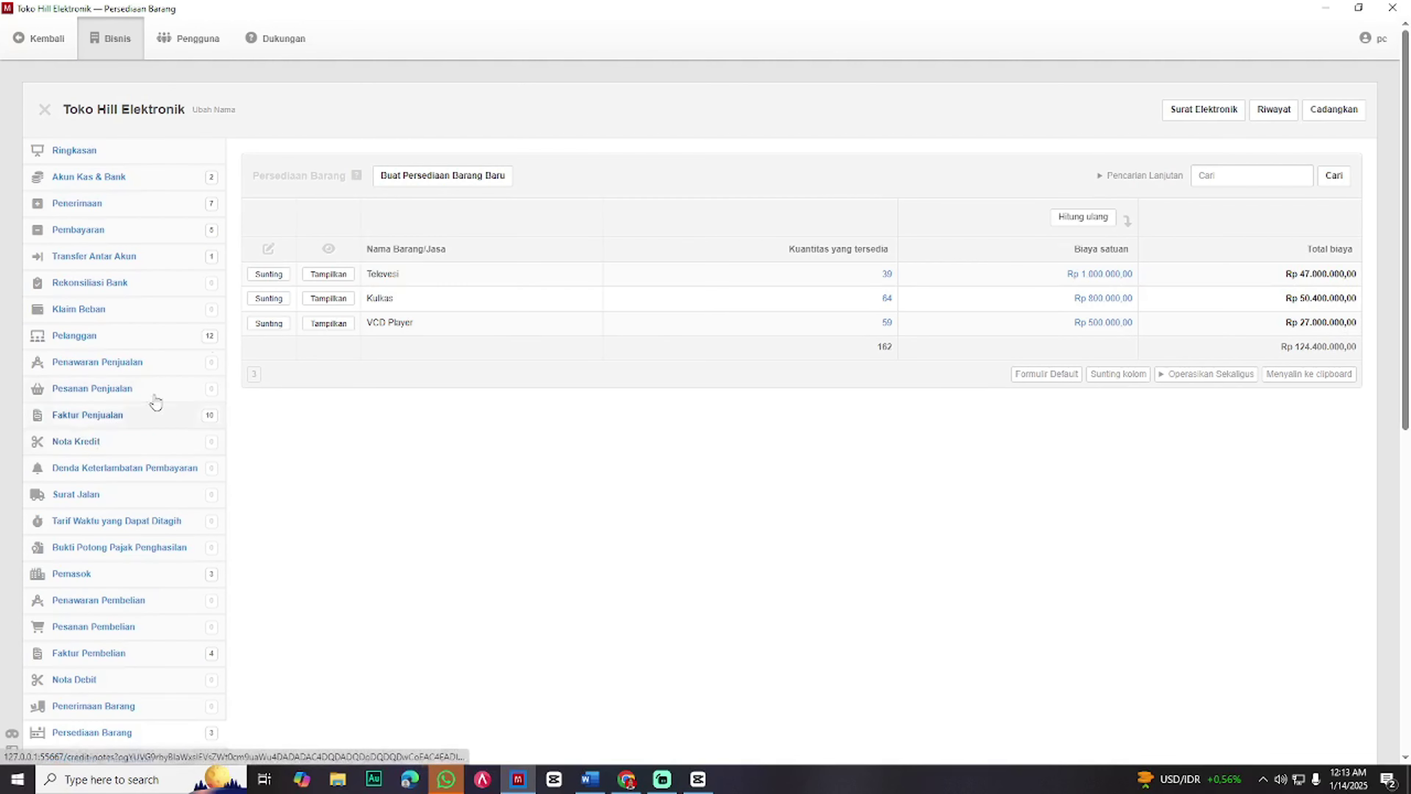
left_click(416, 176)
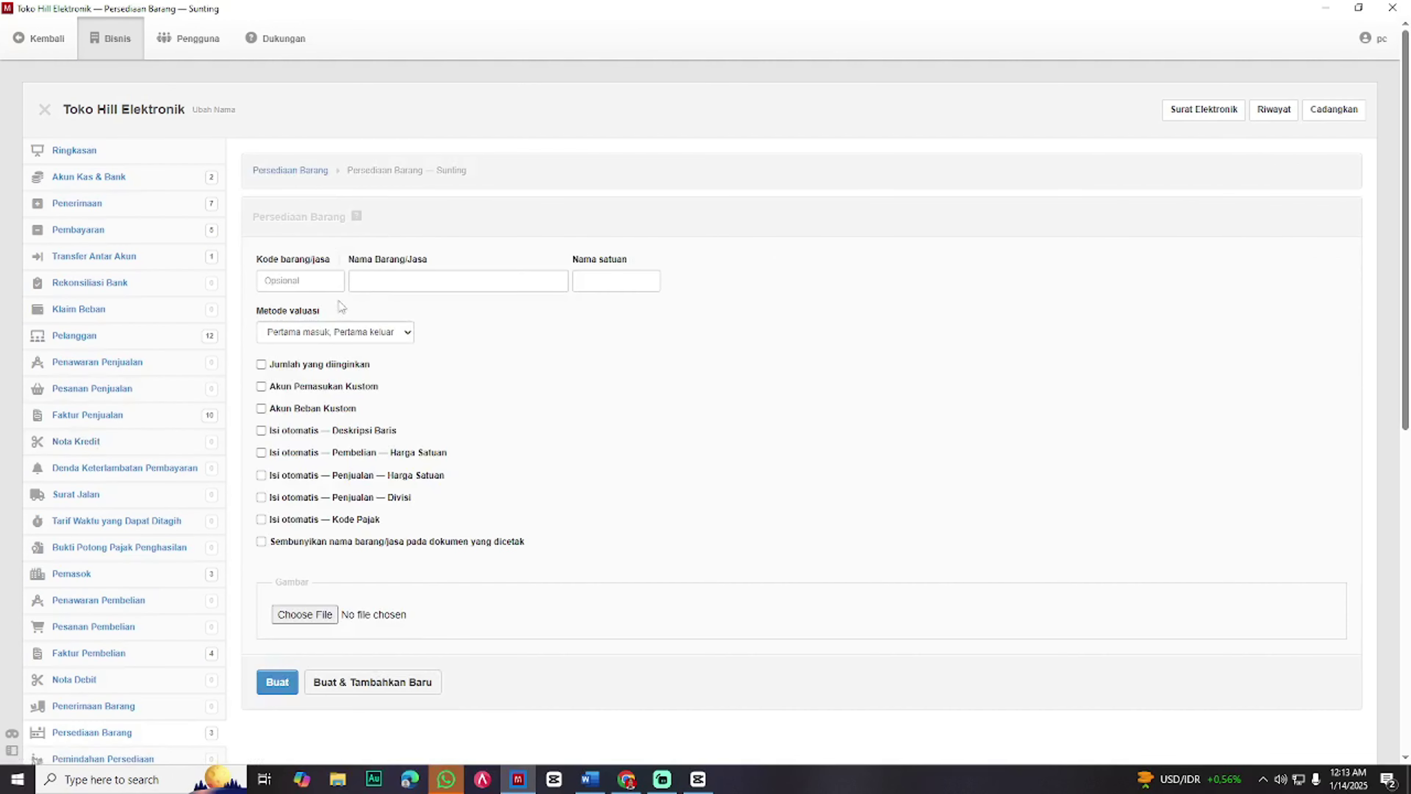
left_click(394, 284)
type("Radio Kasel")
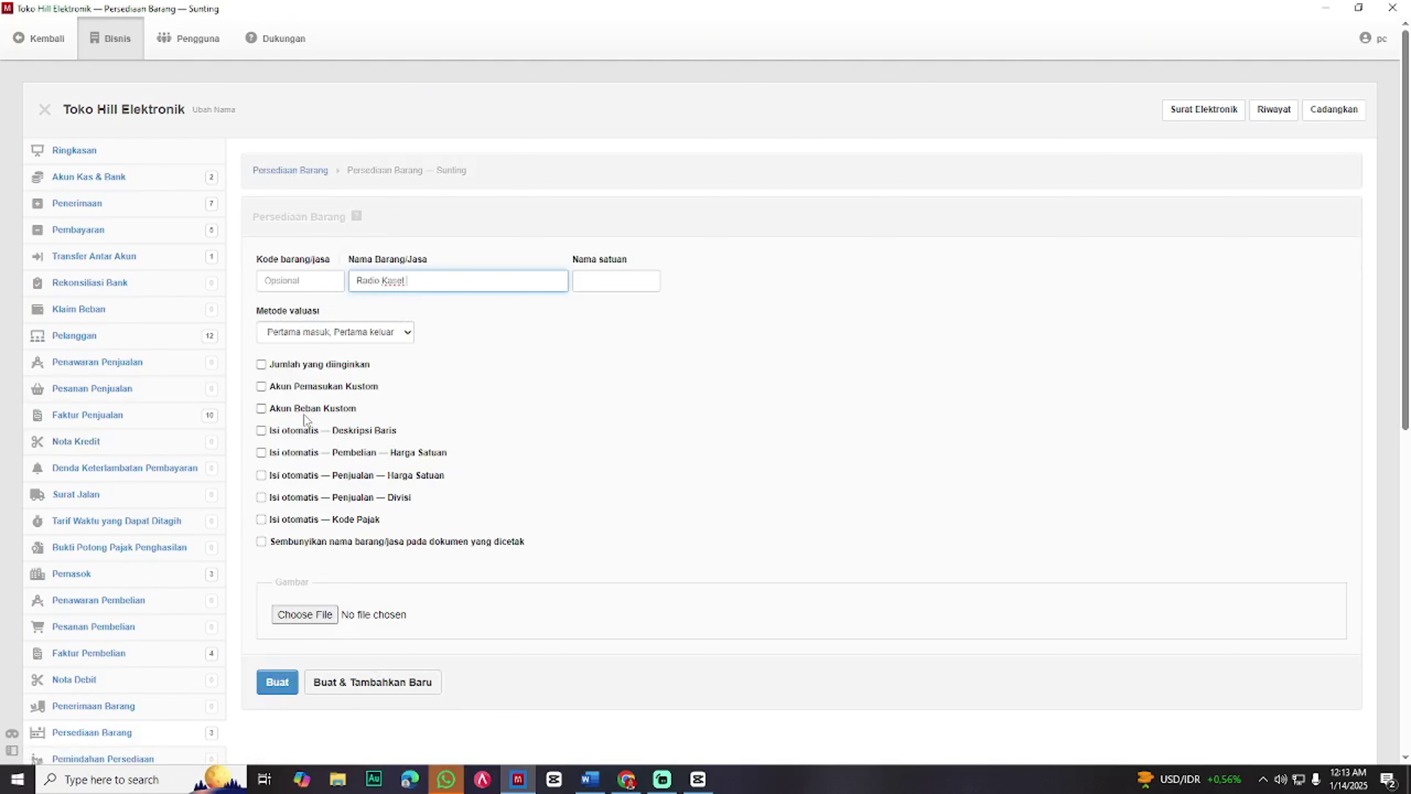
left_click(278, 683)
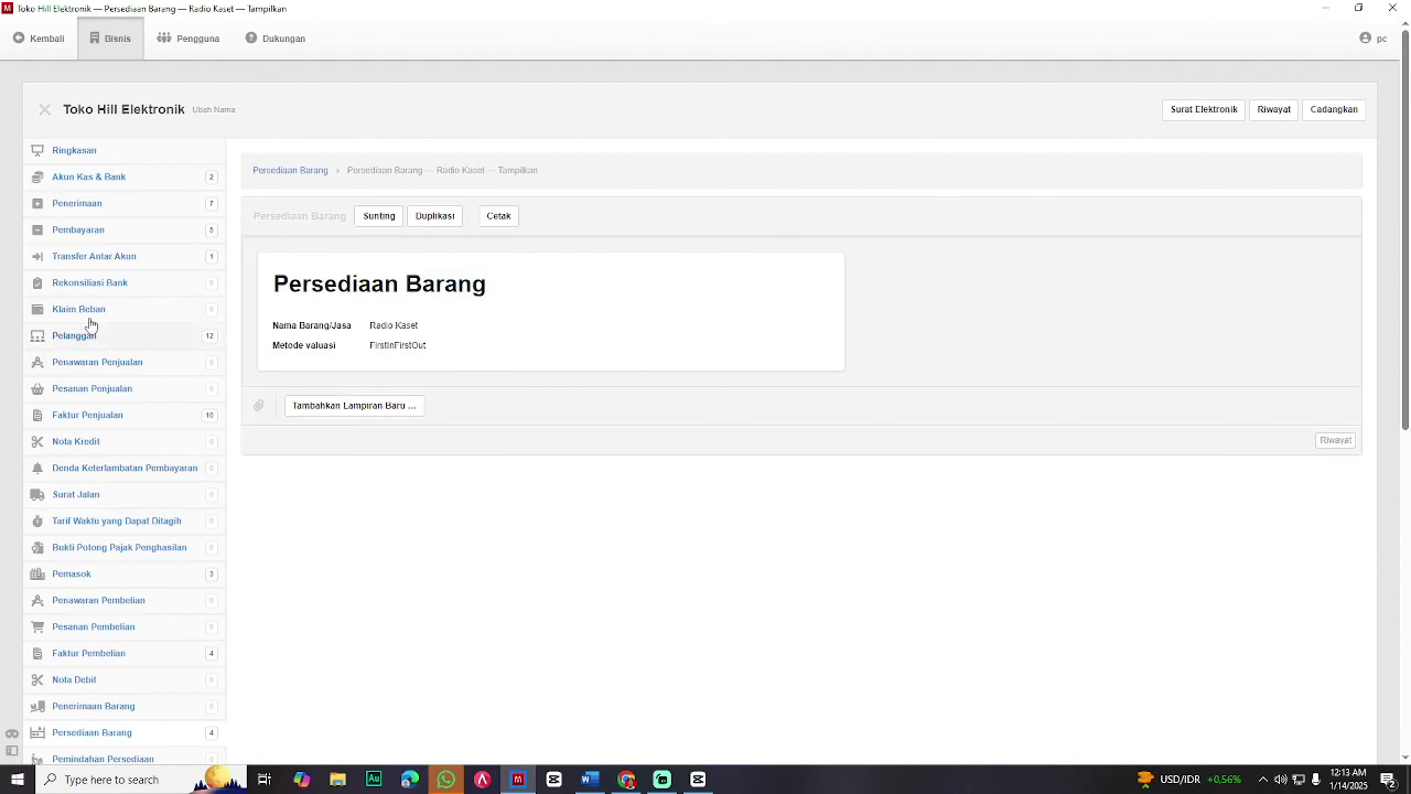
- Start a new purchase invoice dated 10-1-2021 for supplier V-02 - PT. Nasional
scroll(166, 555, "down", 2)
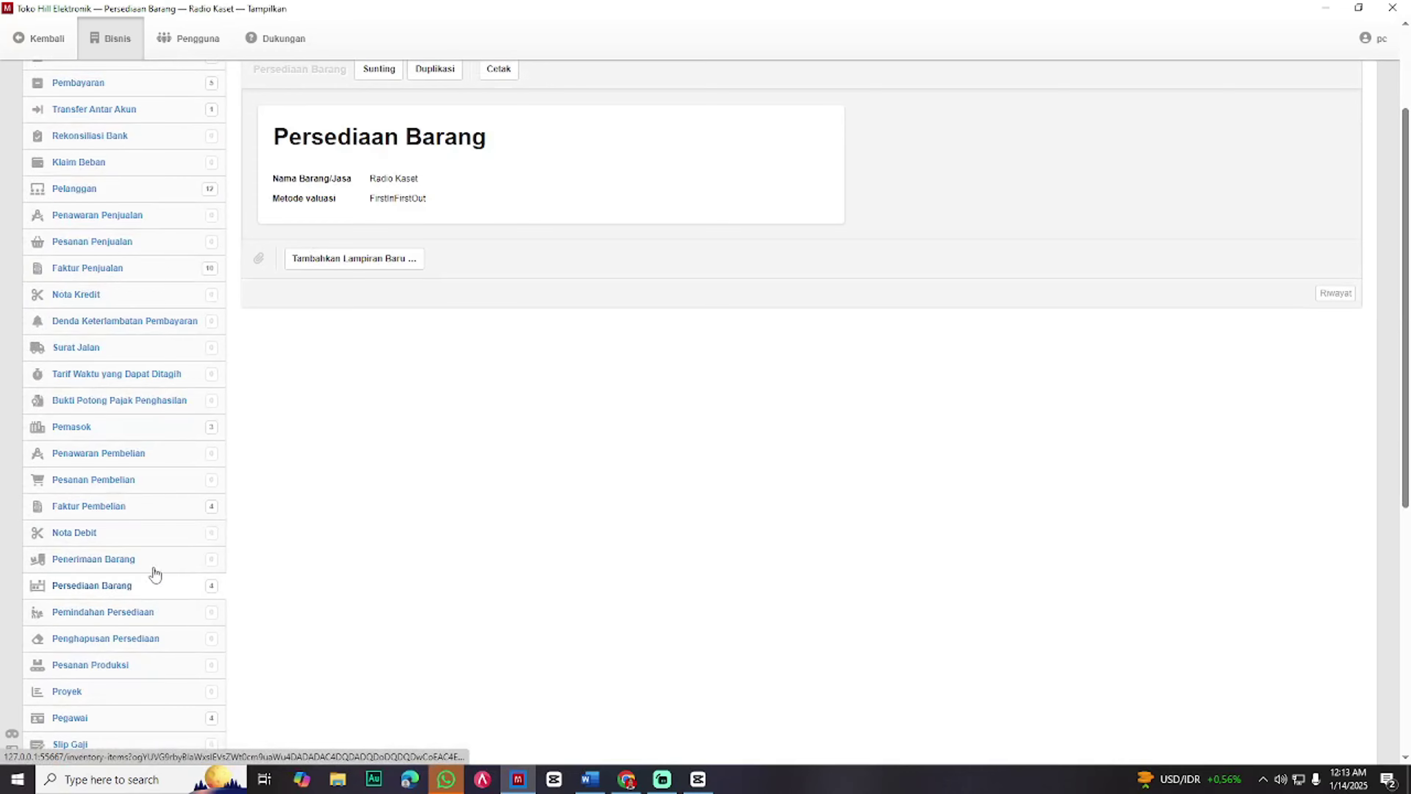
scroll(155, 575, "up", 2)
key("super+Left")
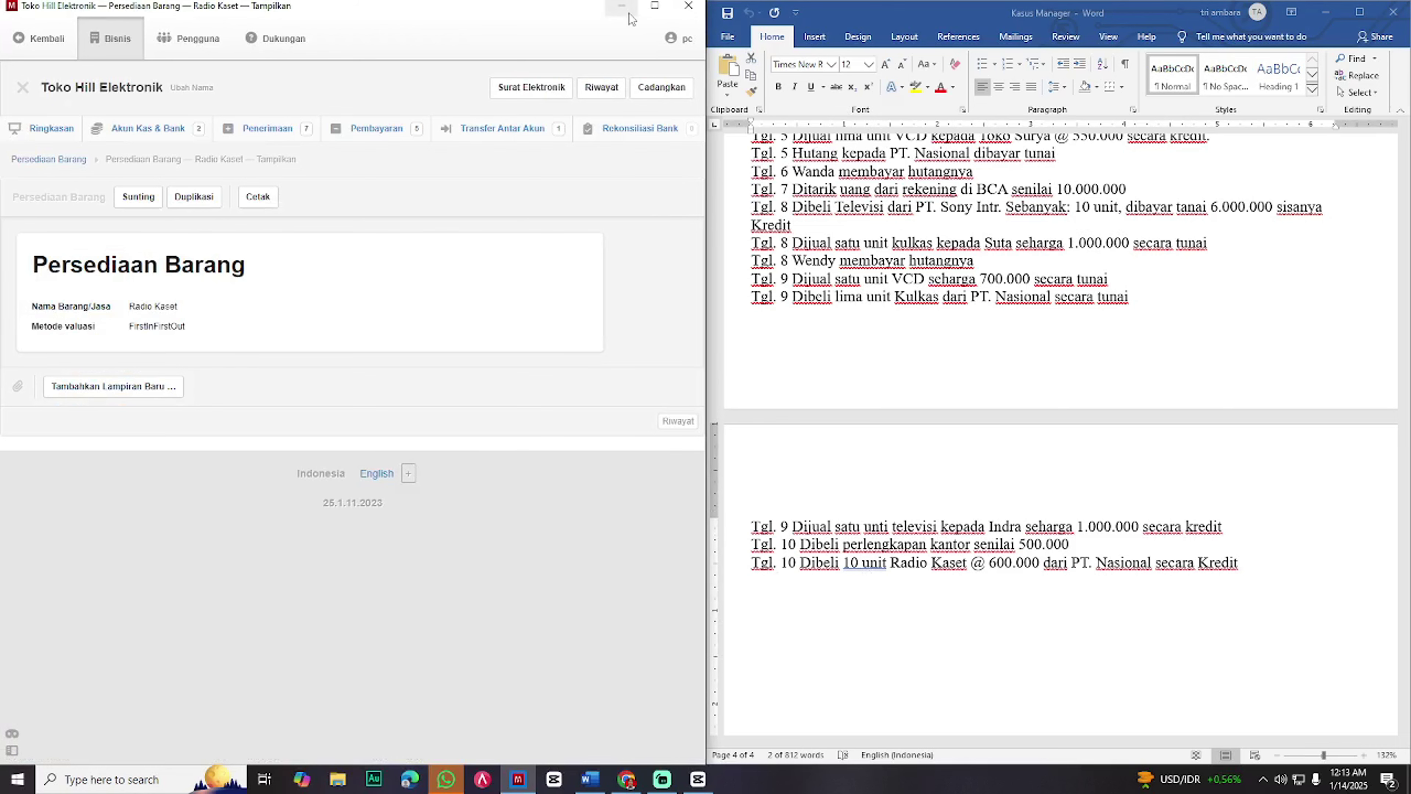
left_click(654, 6)
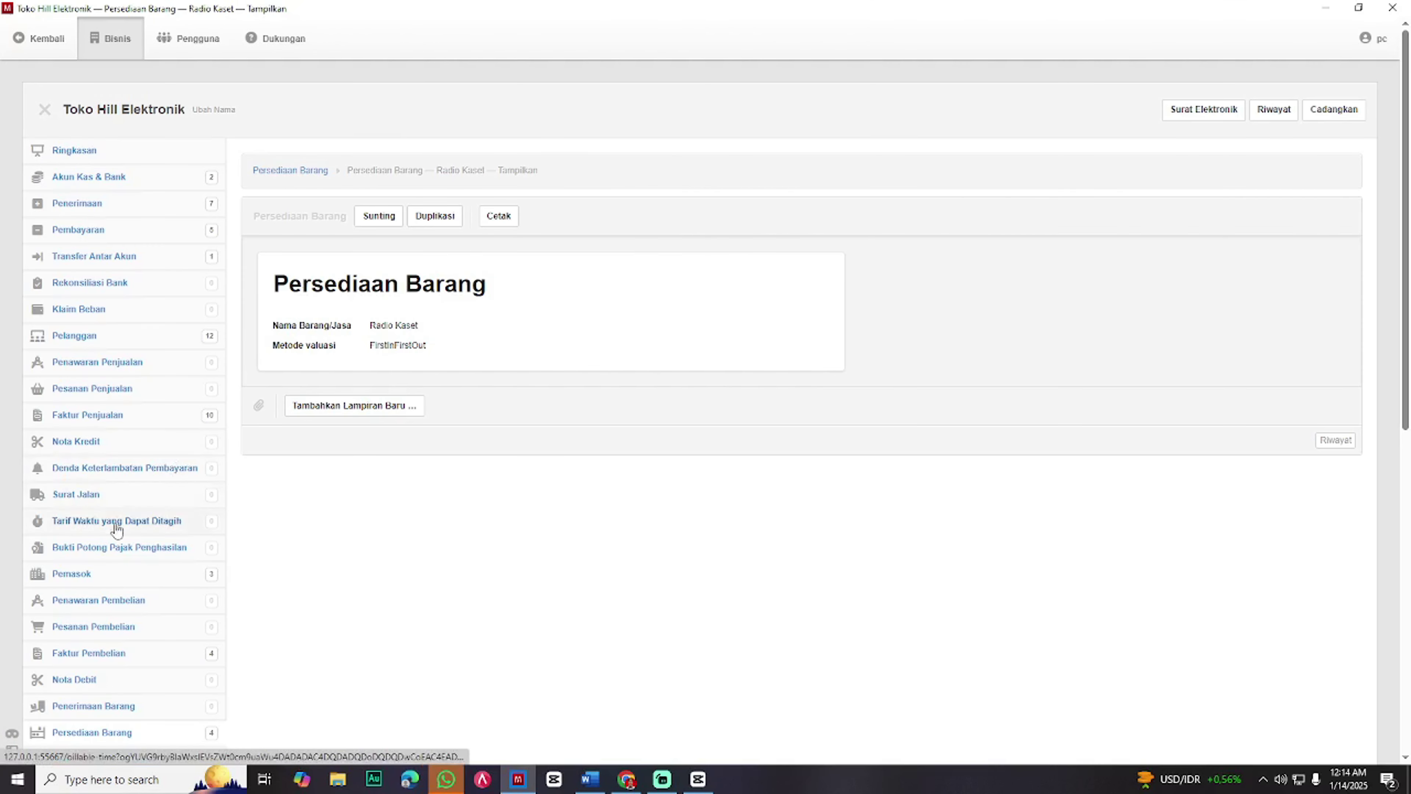
left_click(142, 656)
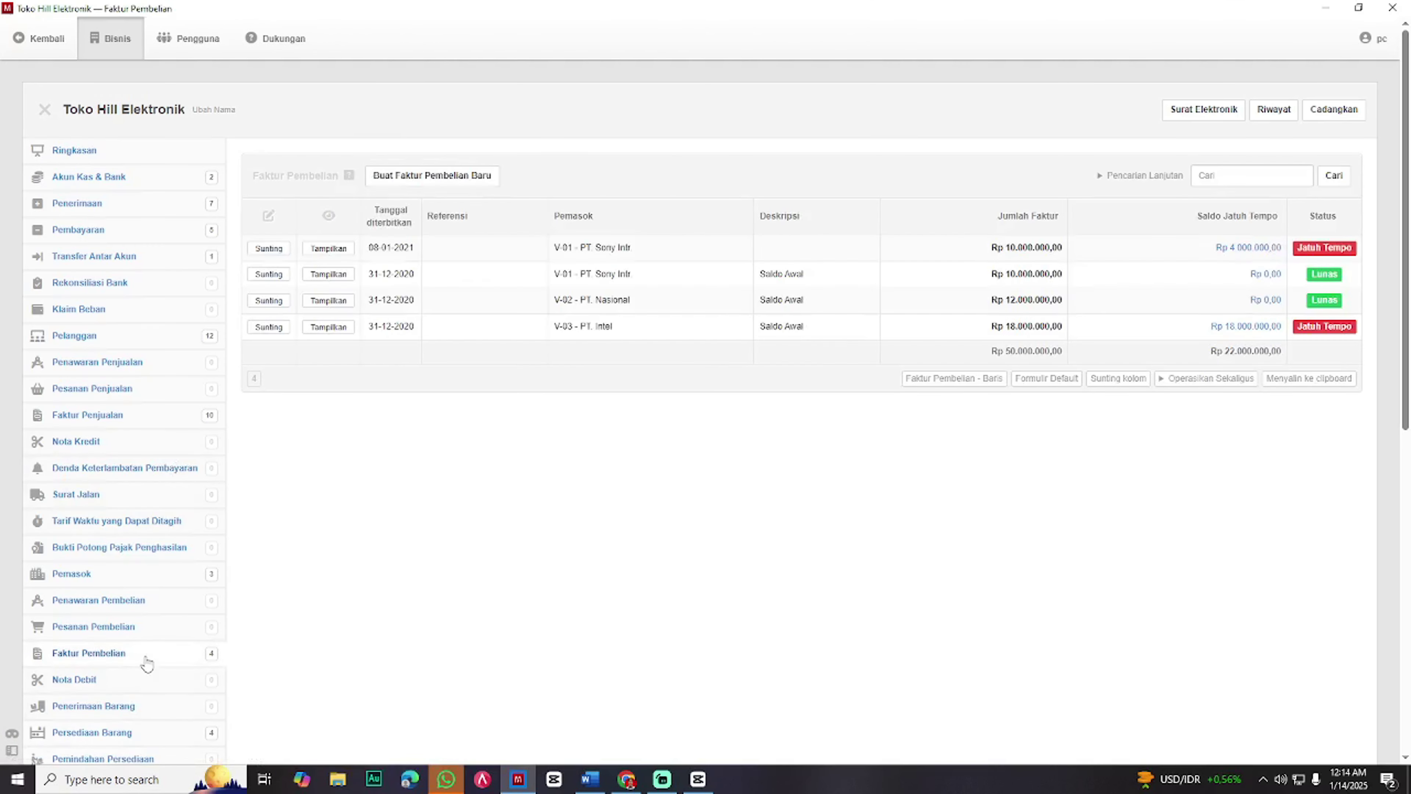
left_click(464, 177)
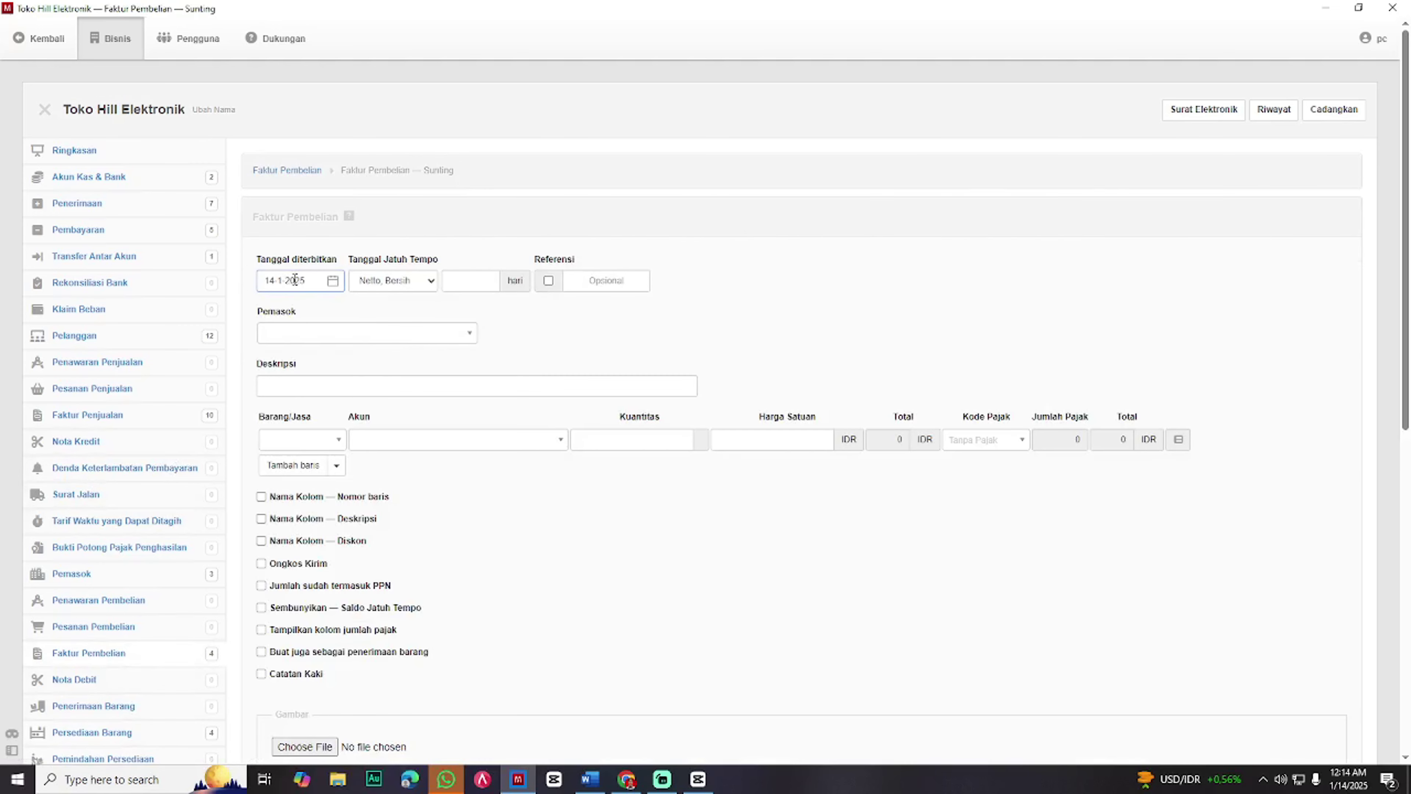
key("super+Left")
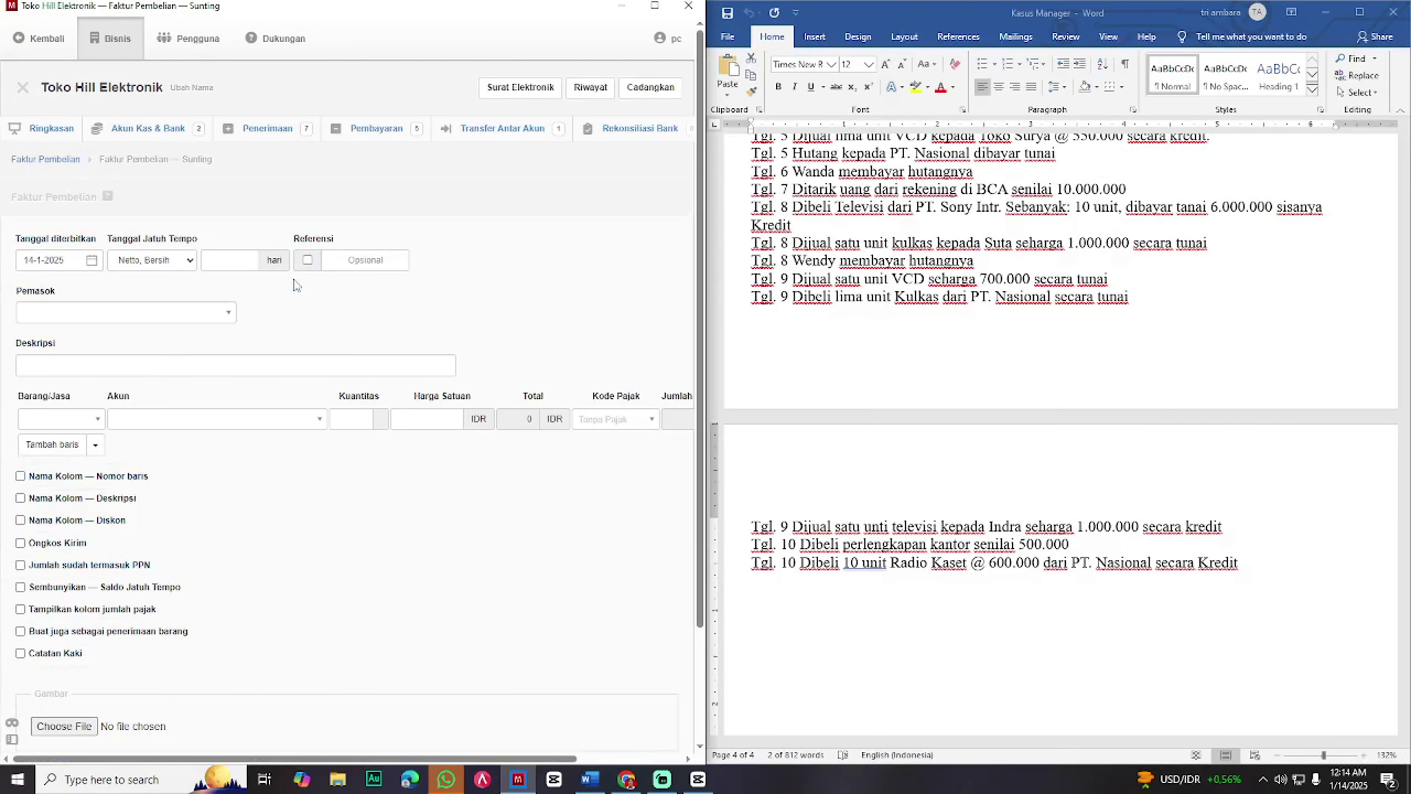
left_click(78, 257)
type("1")
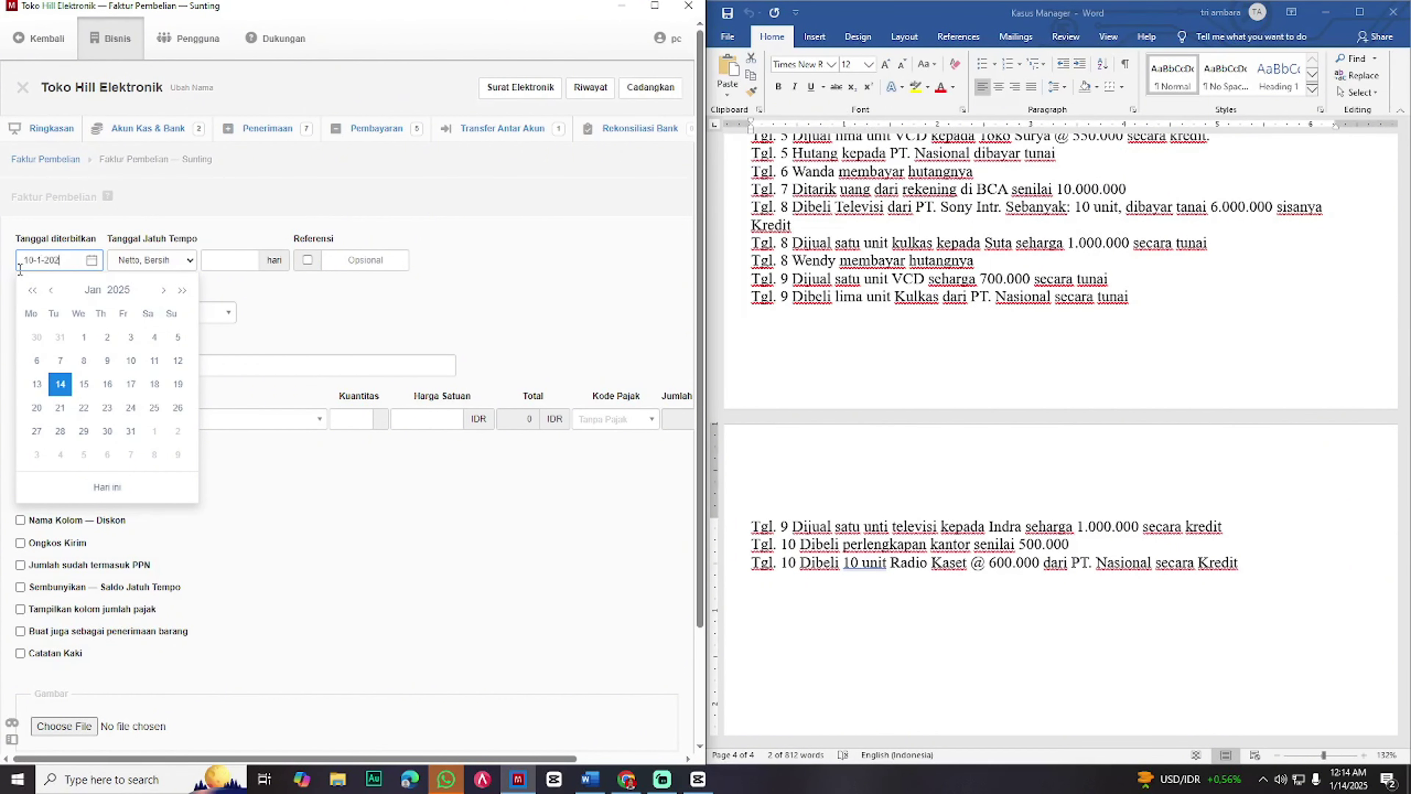
left_click(338, 325)
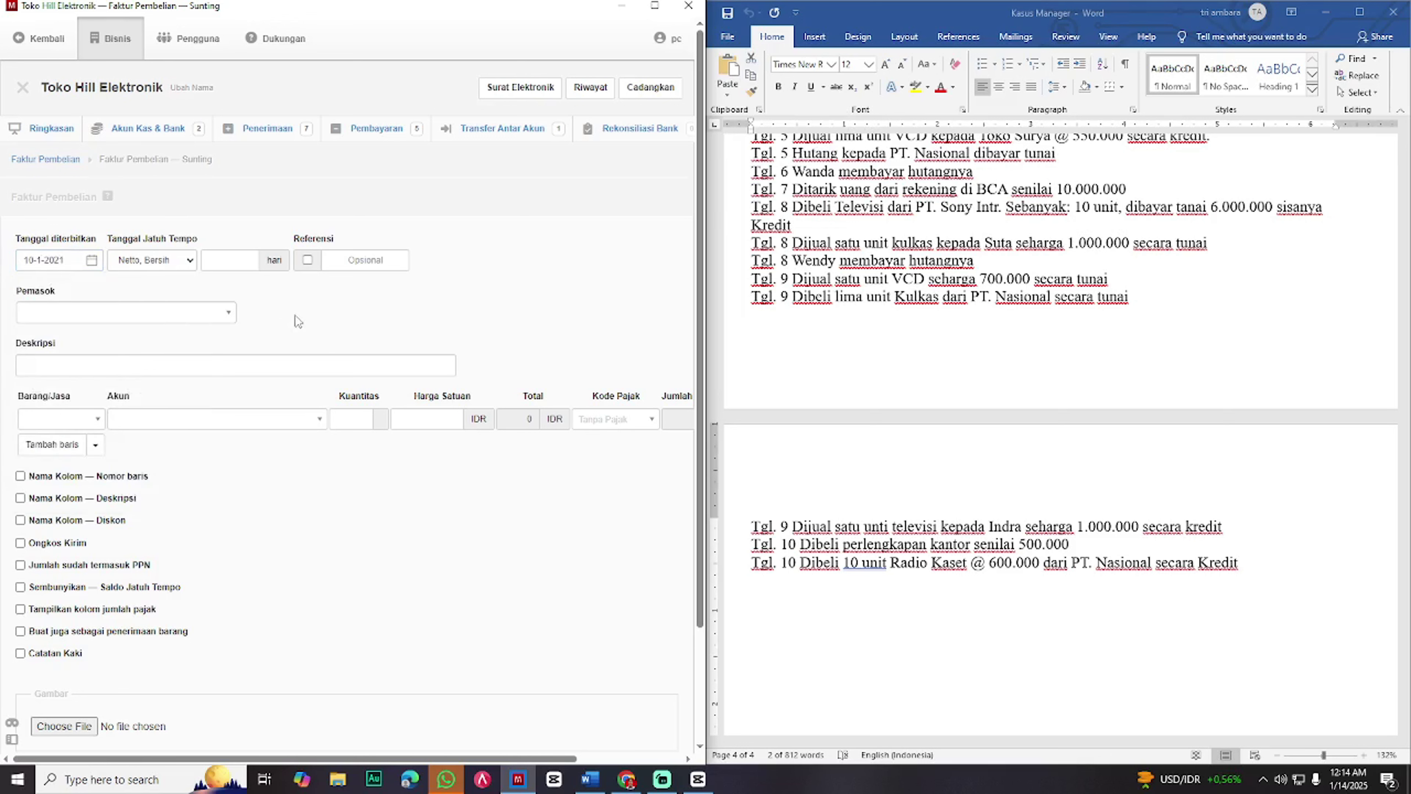
left_click(219, 312)
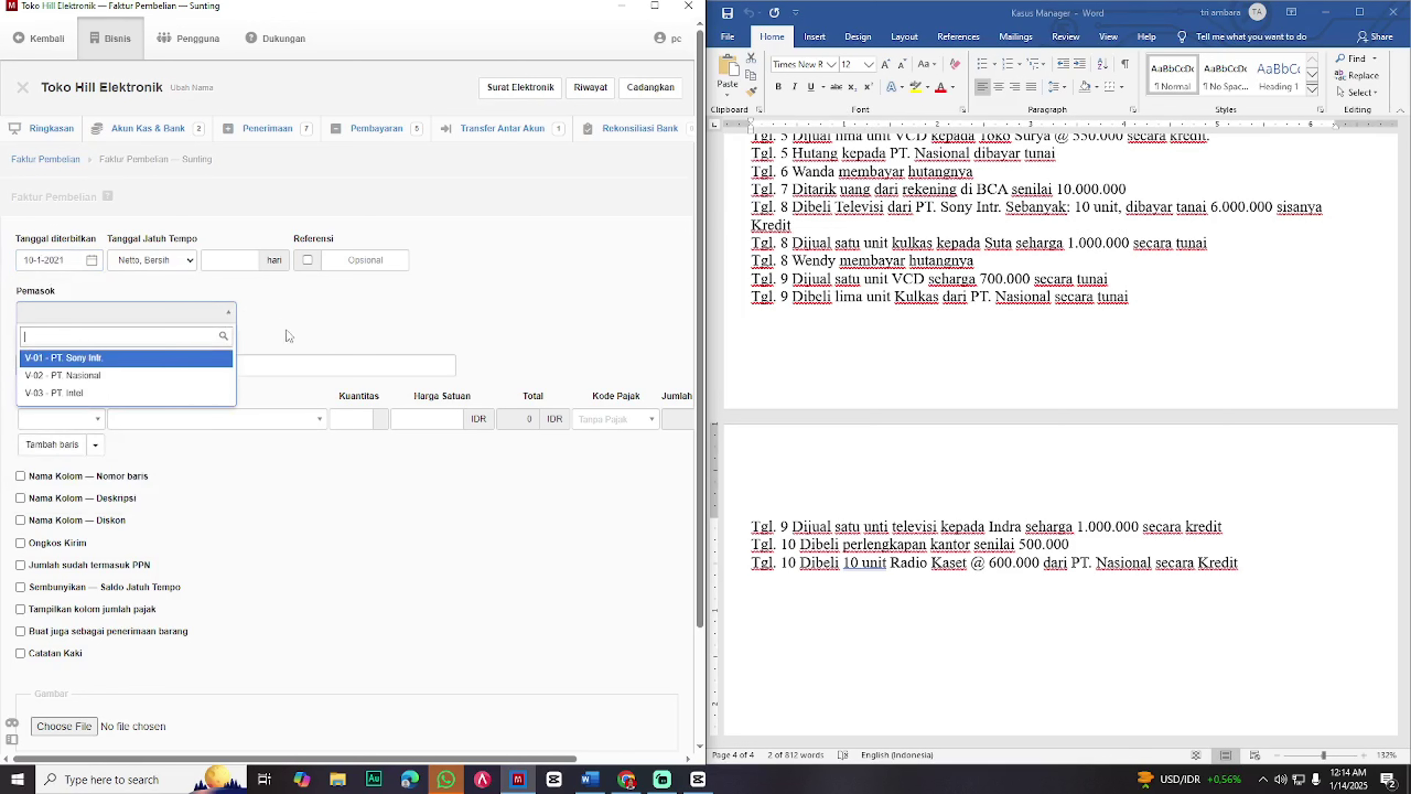
left_click(114, 375)
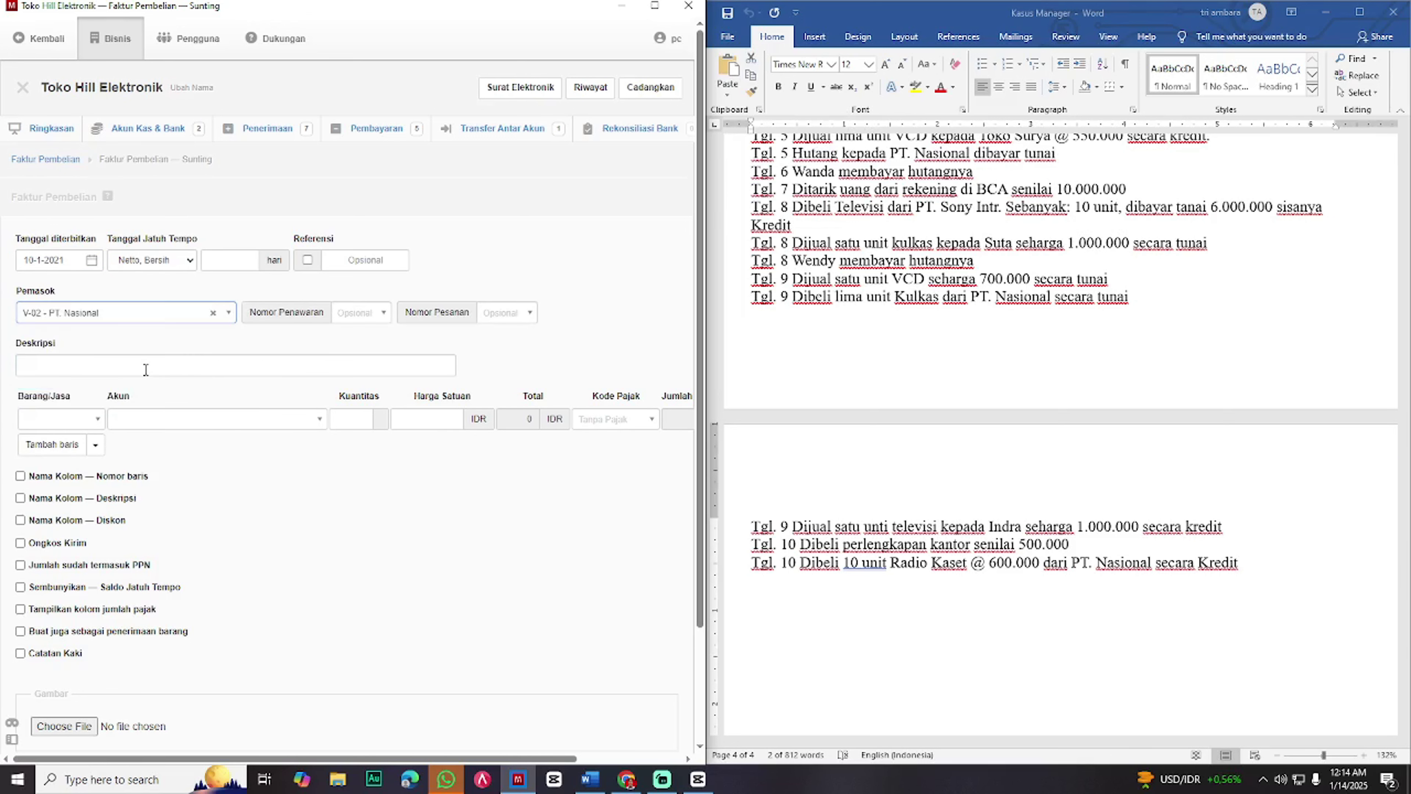
- Add 10 units of Radio Kaset at a unit price of 600000 to the purchase invoice and create it
left_click(94, 420)
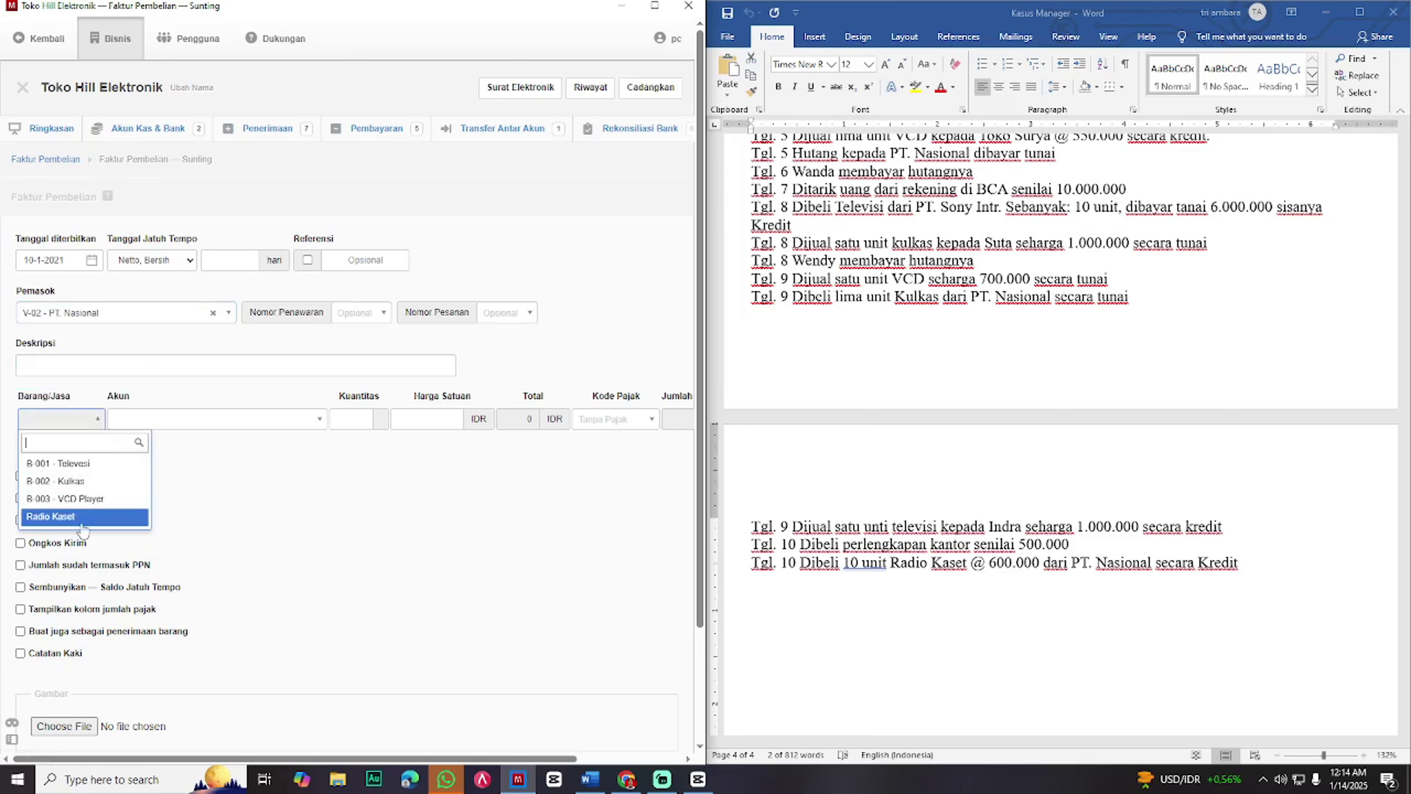
left_click(88, 512)
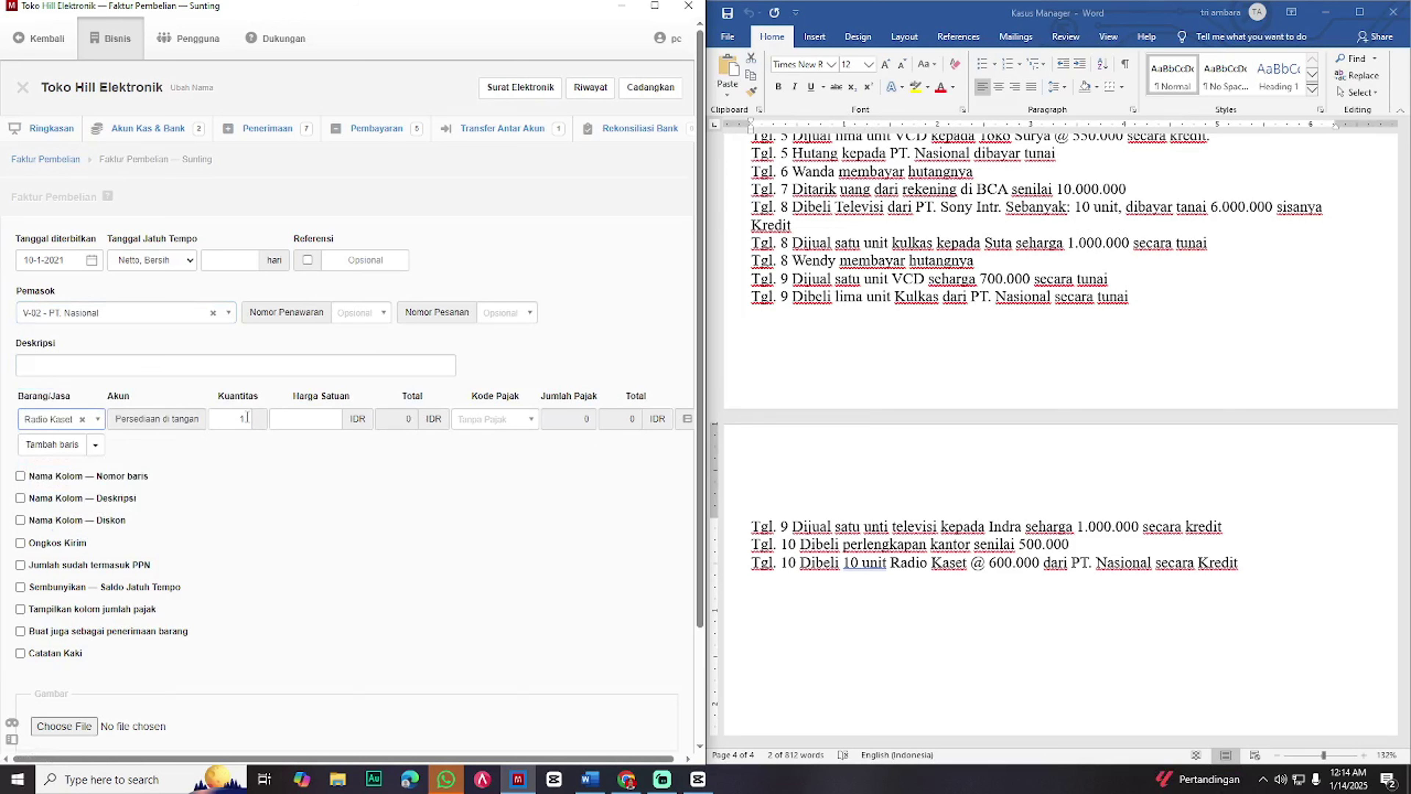
left_click(248, 417)
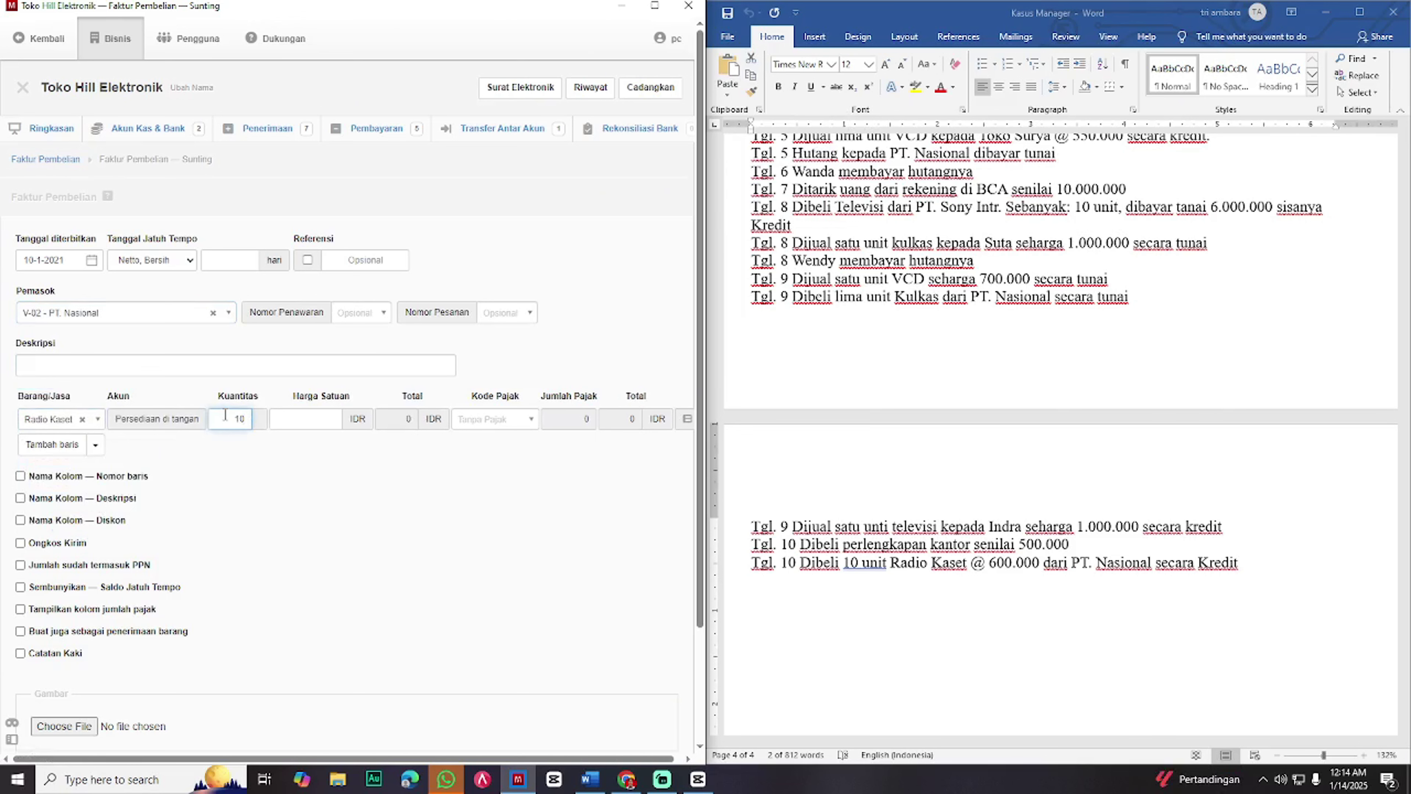
left_click(316, 415)
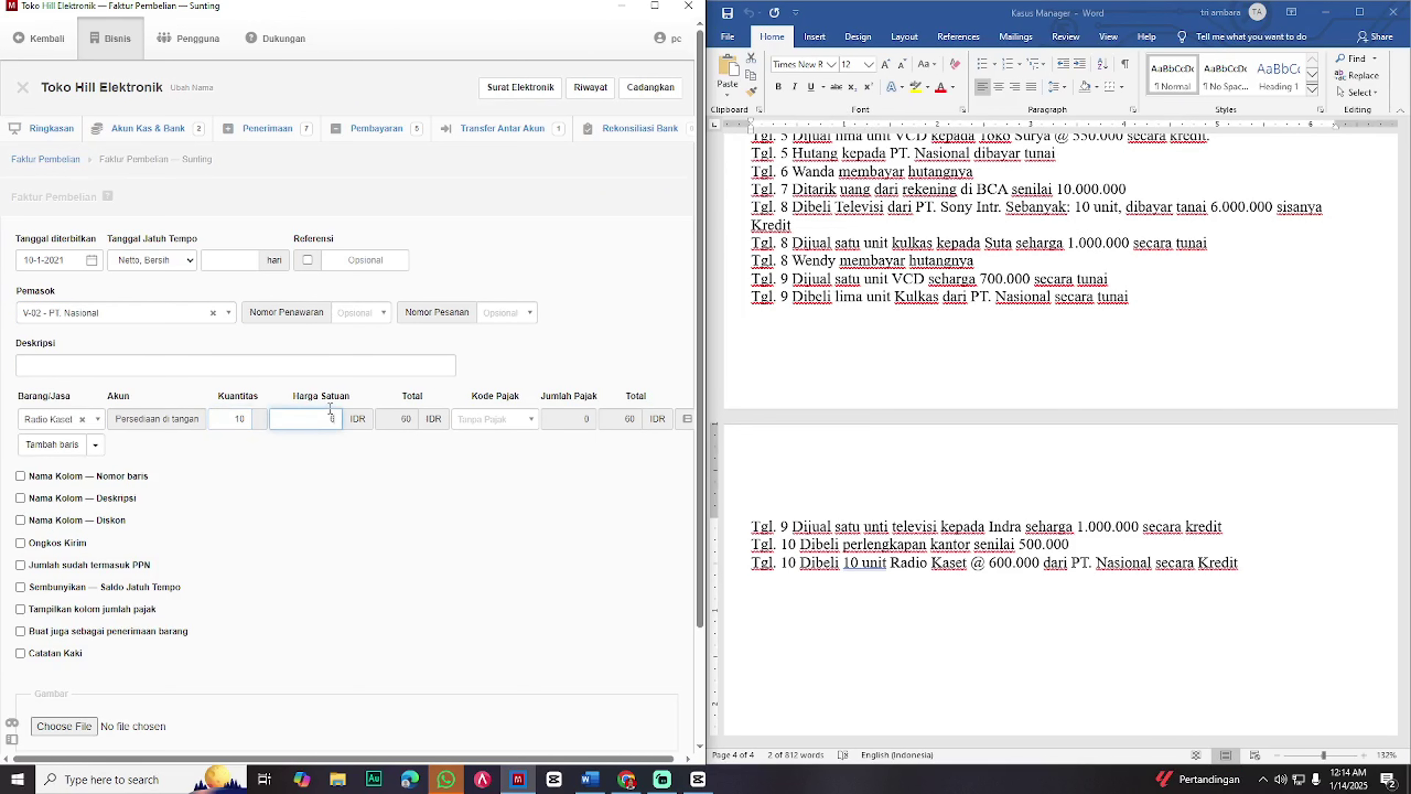
type("600000")
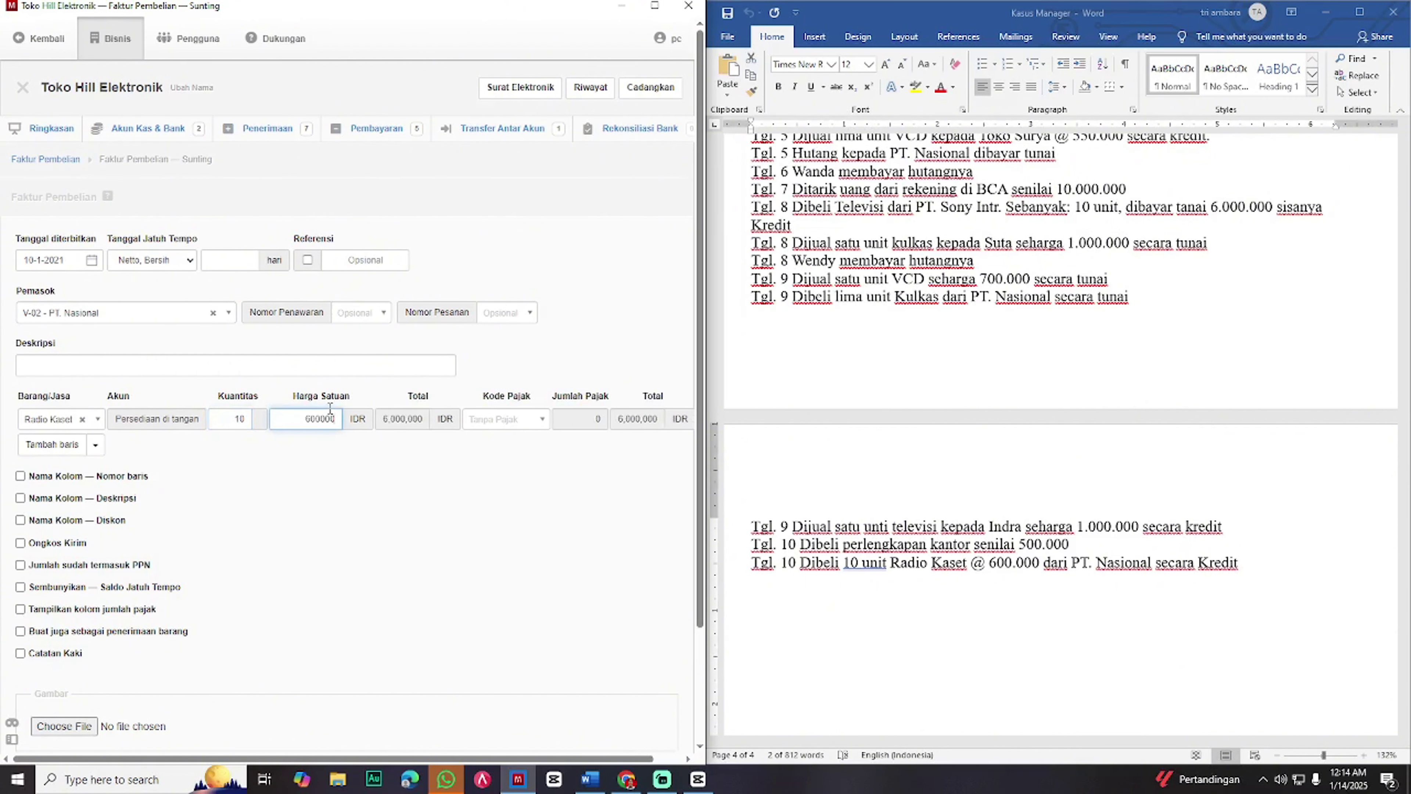
scroll(355, 550, "down", 2)
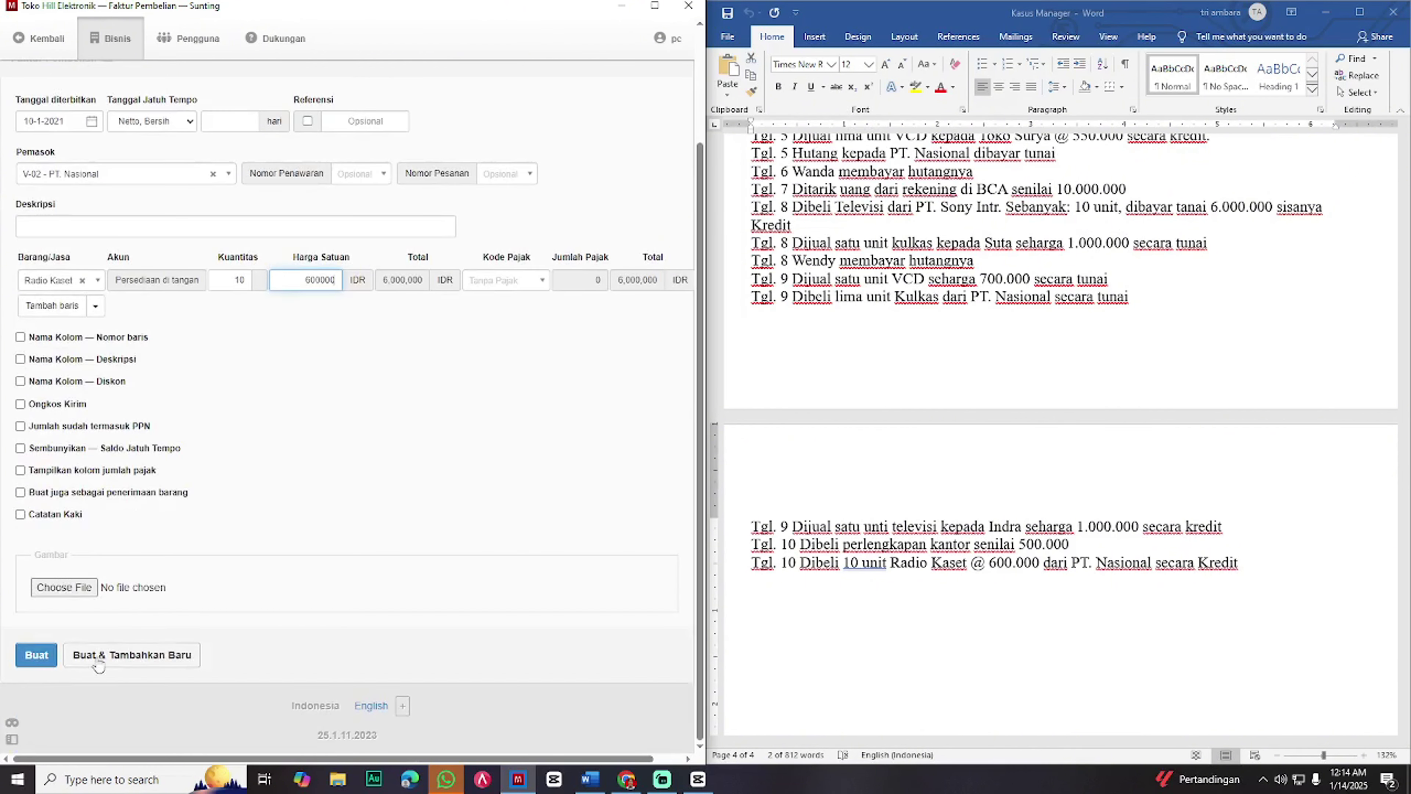
left_click(36, 654)
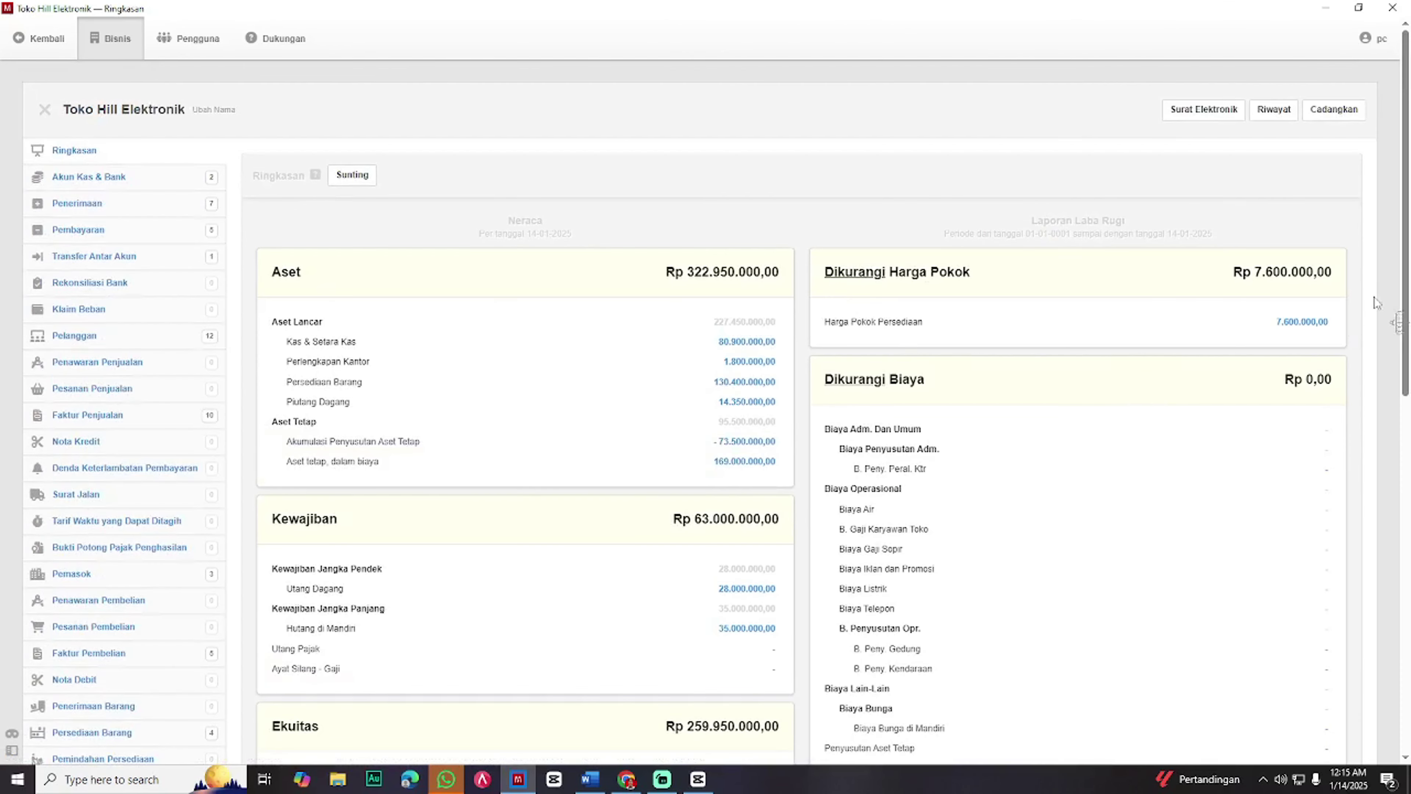
- Review the balances in the Ringkasan and open the item breakdown behind the Persediaan Barang balance
scroll(1269, 547, "down", 9)
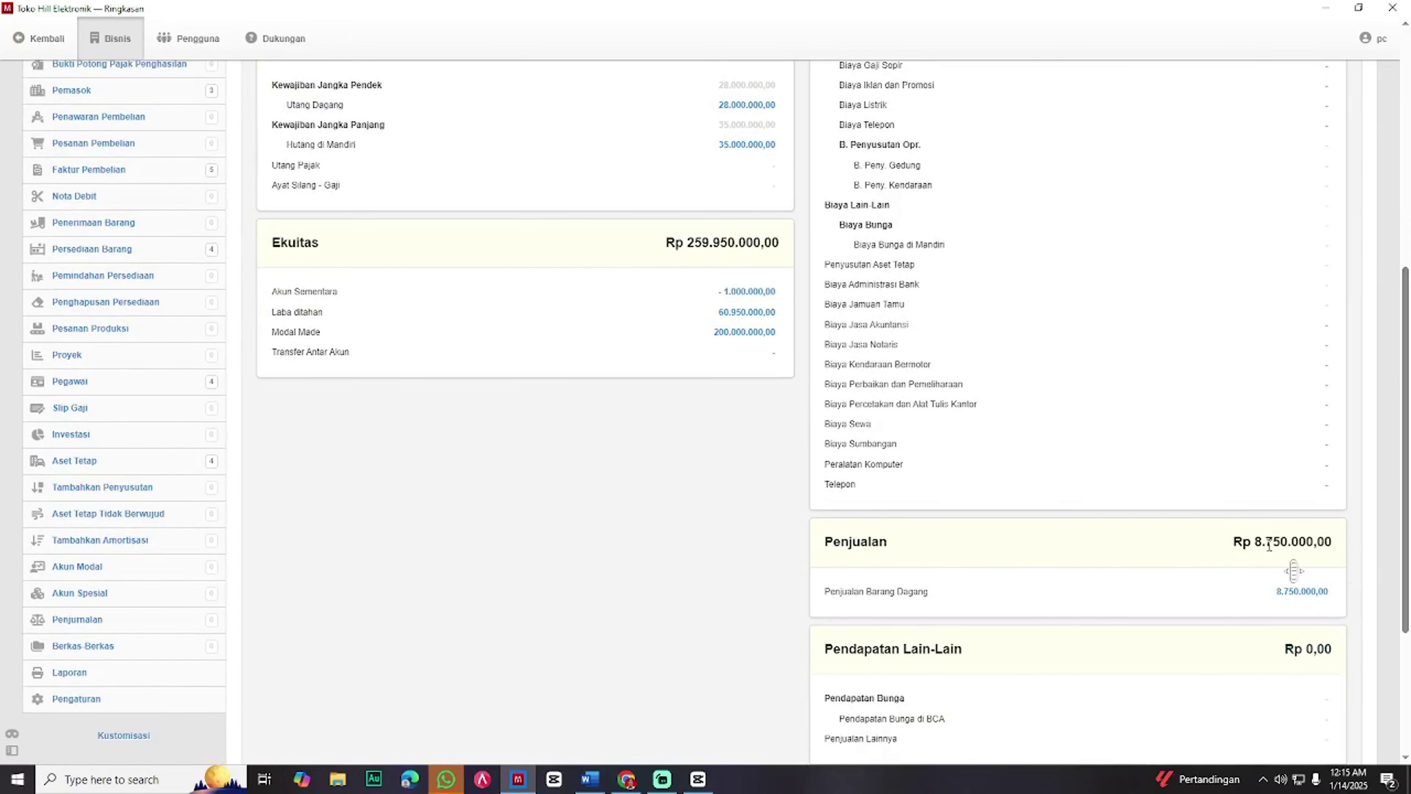
scroll(1388, 528, "up", 4)
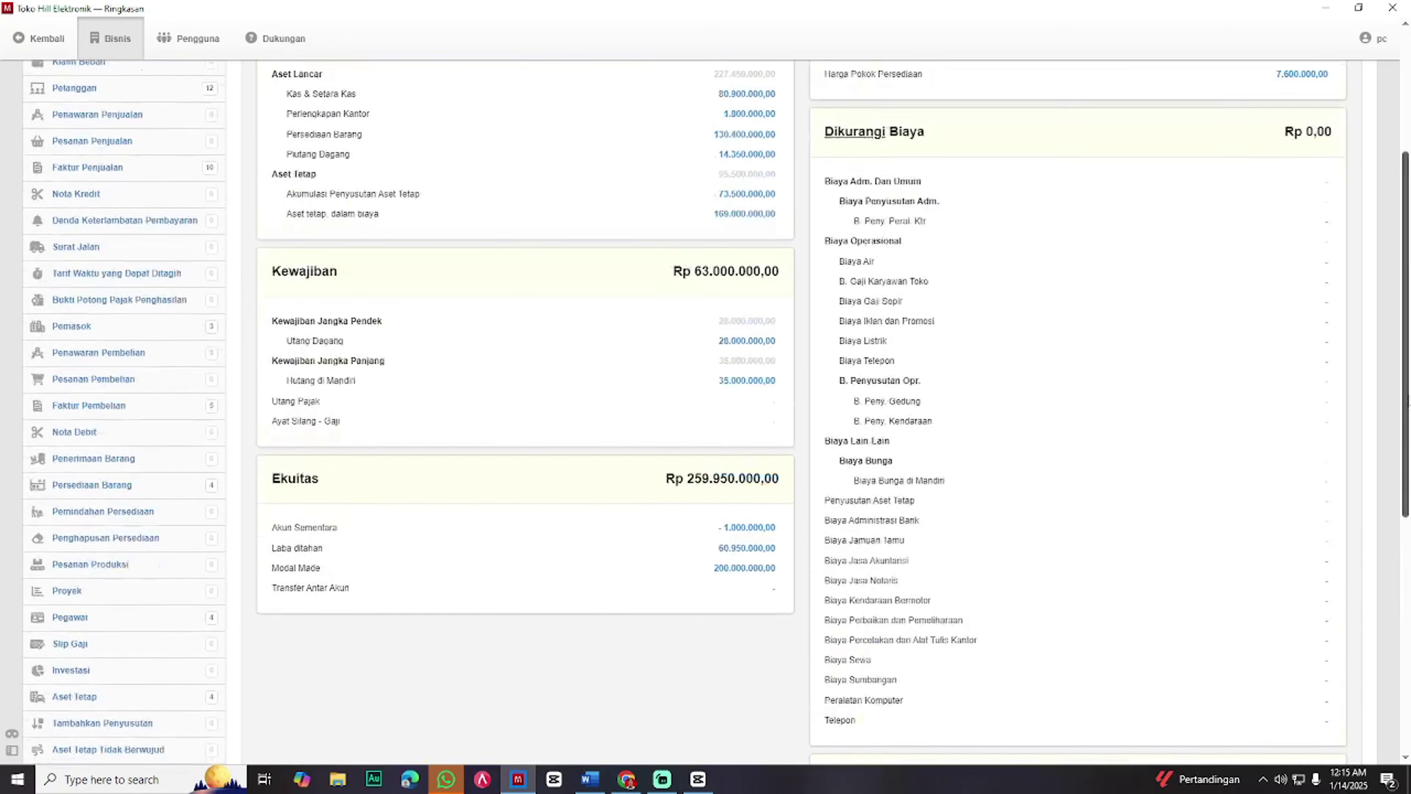
scroll(1408, 403, "up", 3)
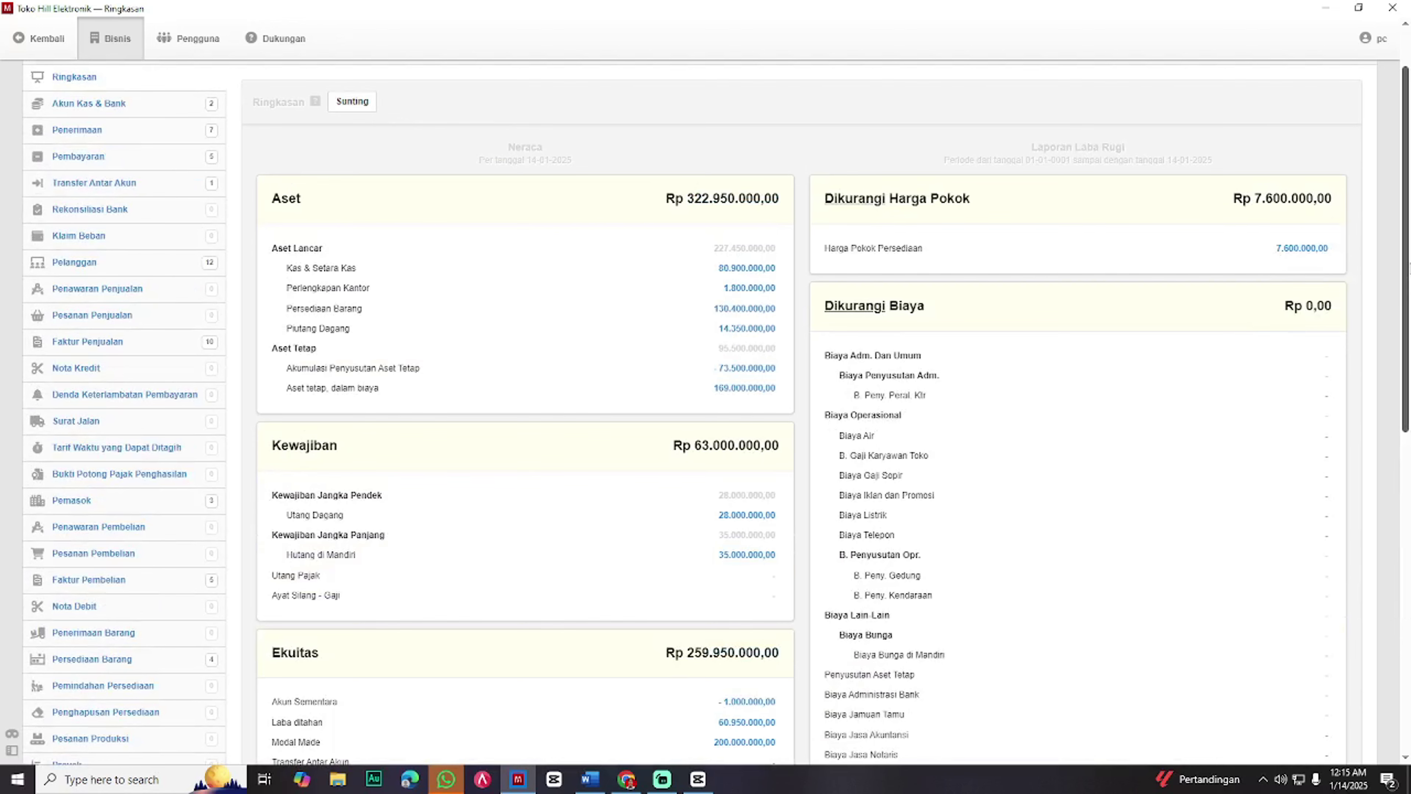
scroll(1408, 270, "down", 2)
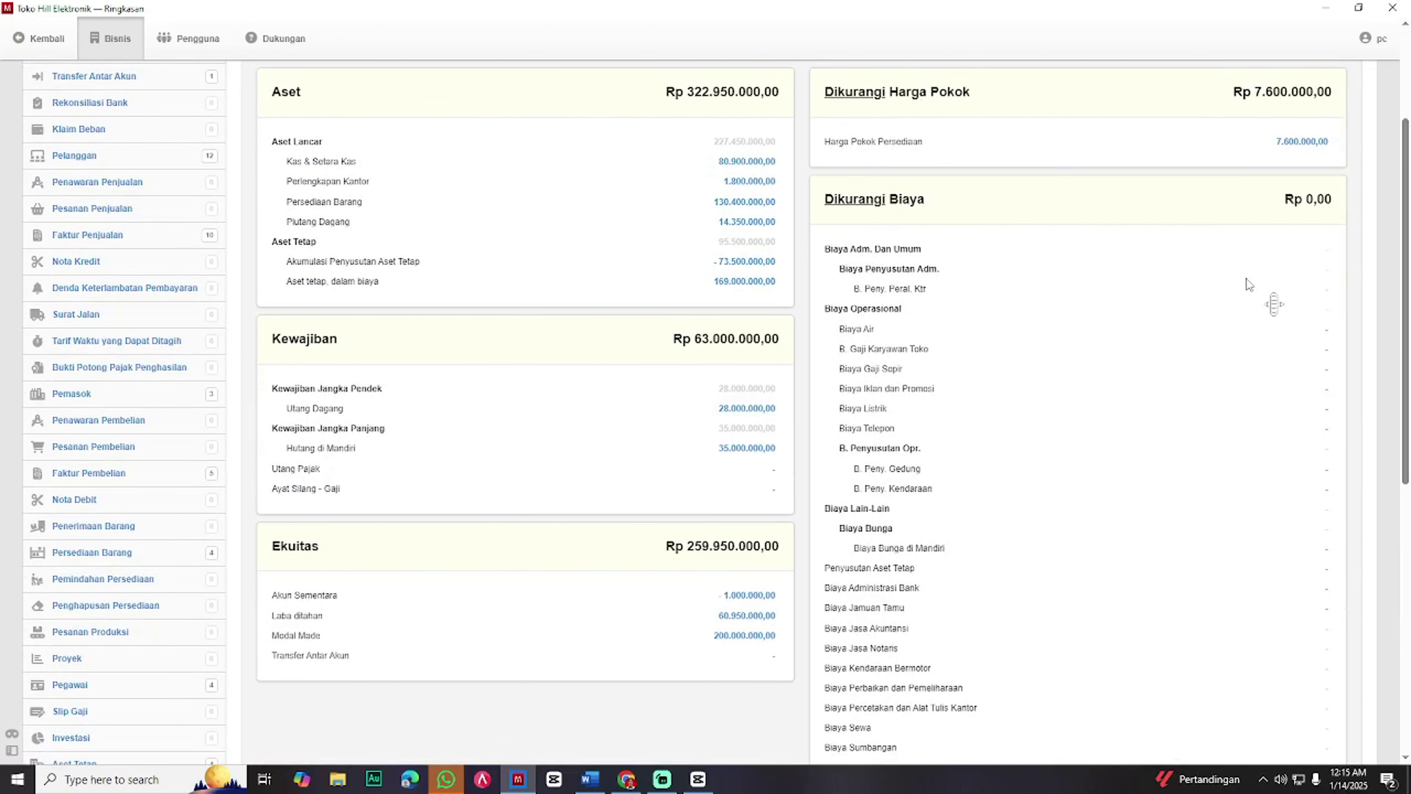
left_click(761, 203)
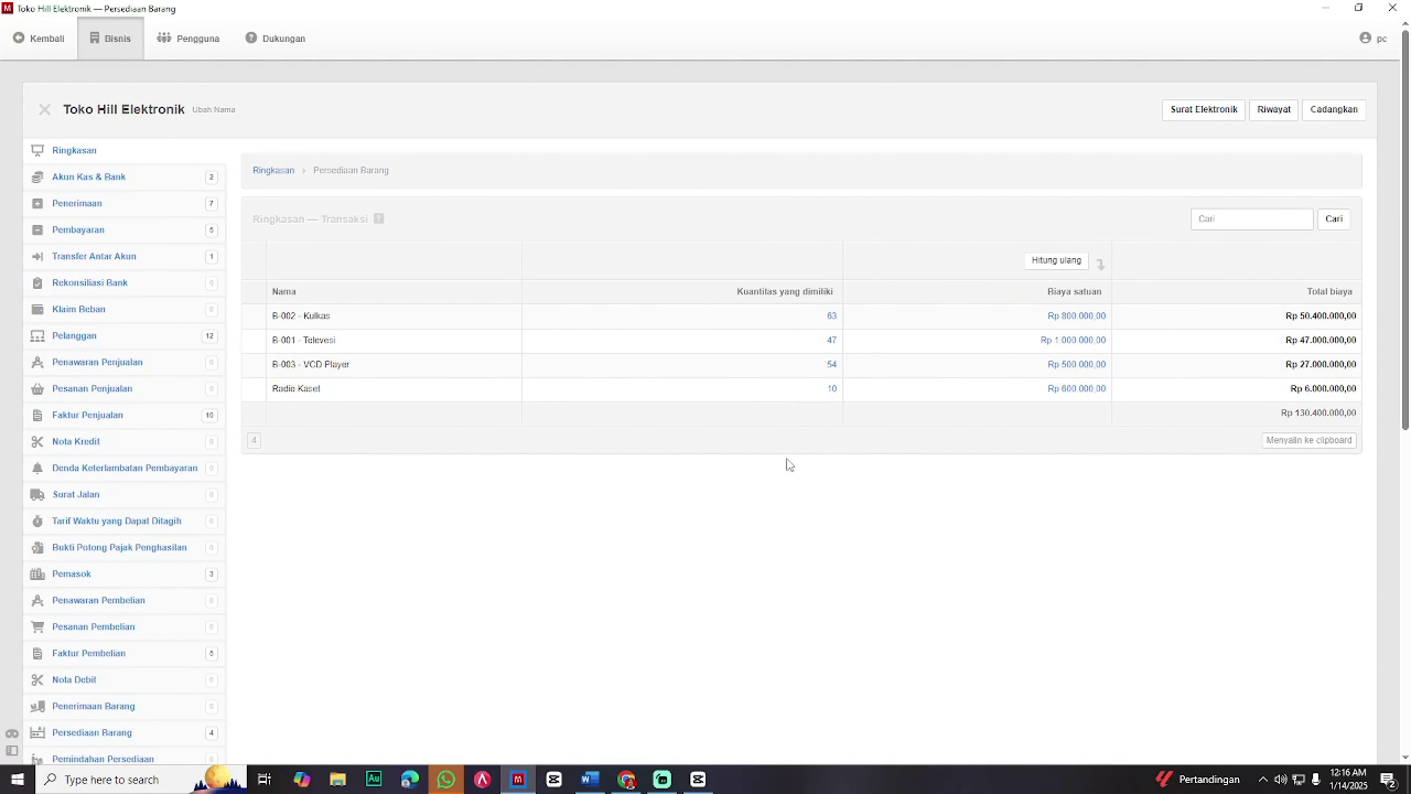
scroll(186, 402, "down", 1)
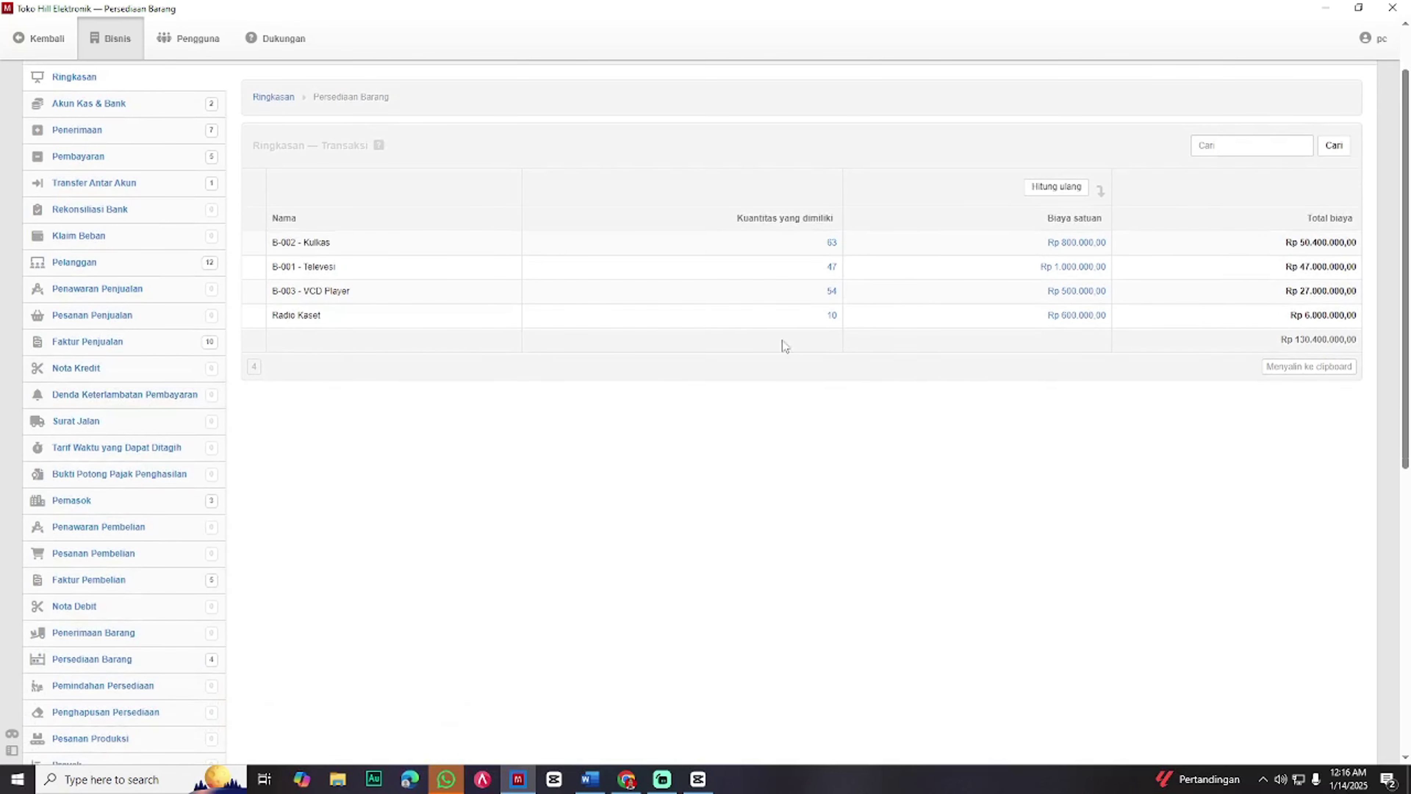
- Start a new Laporan Laba Rugi report covering the period from 1-1-2021 to 31-1-2021
scroll(891, 325, "down", 3)
scroll(273, 450, "down", 4)
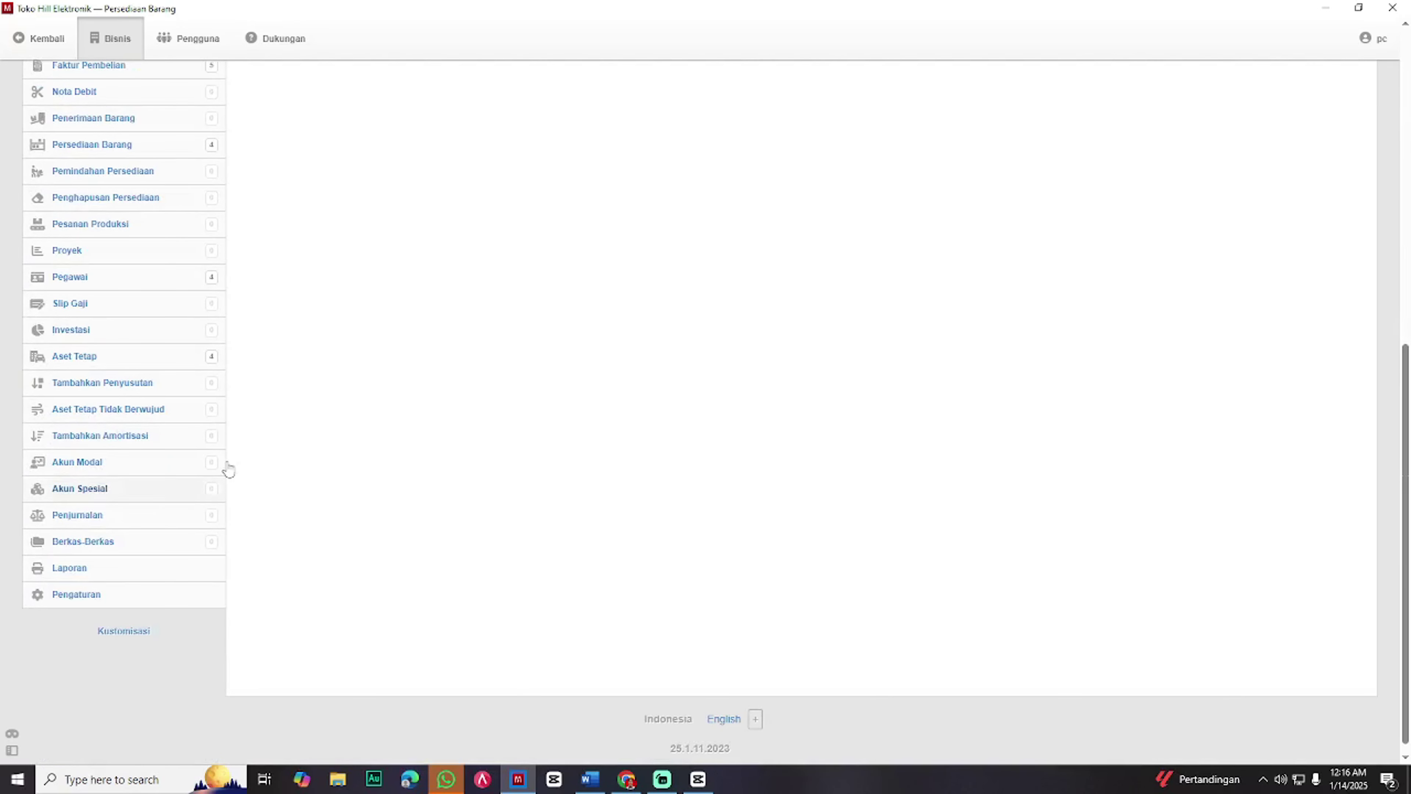
left_click(170, 577)
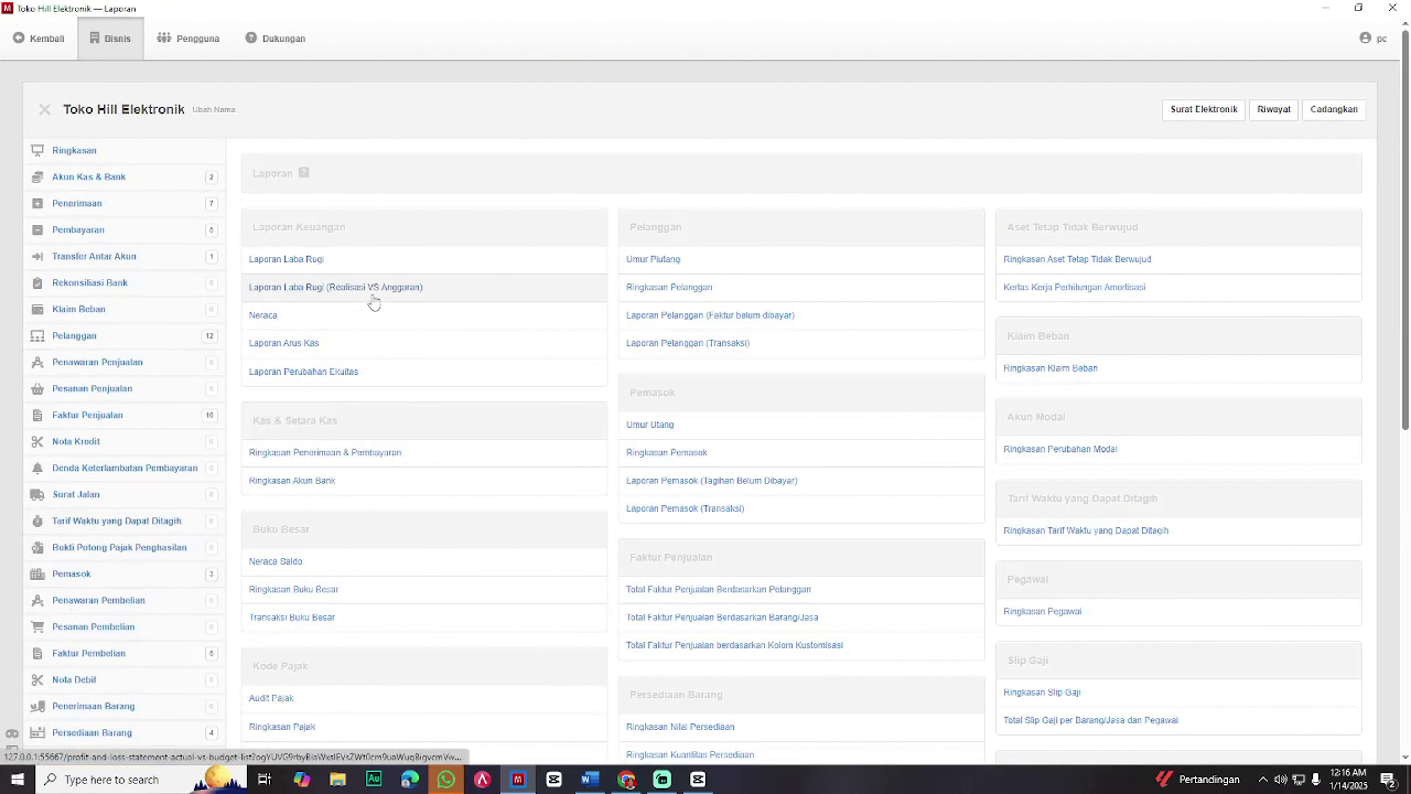
left_click(385, 262)
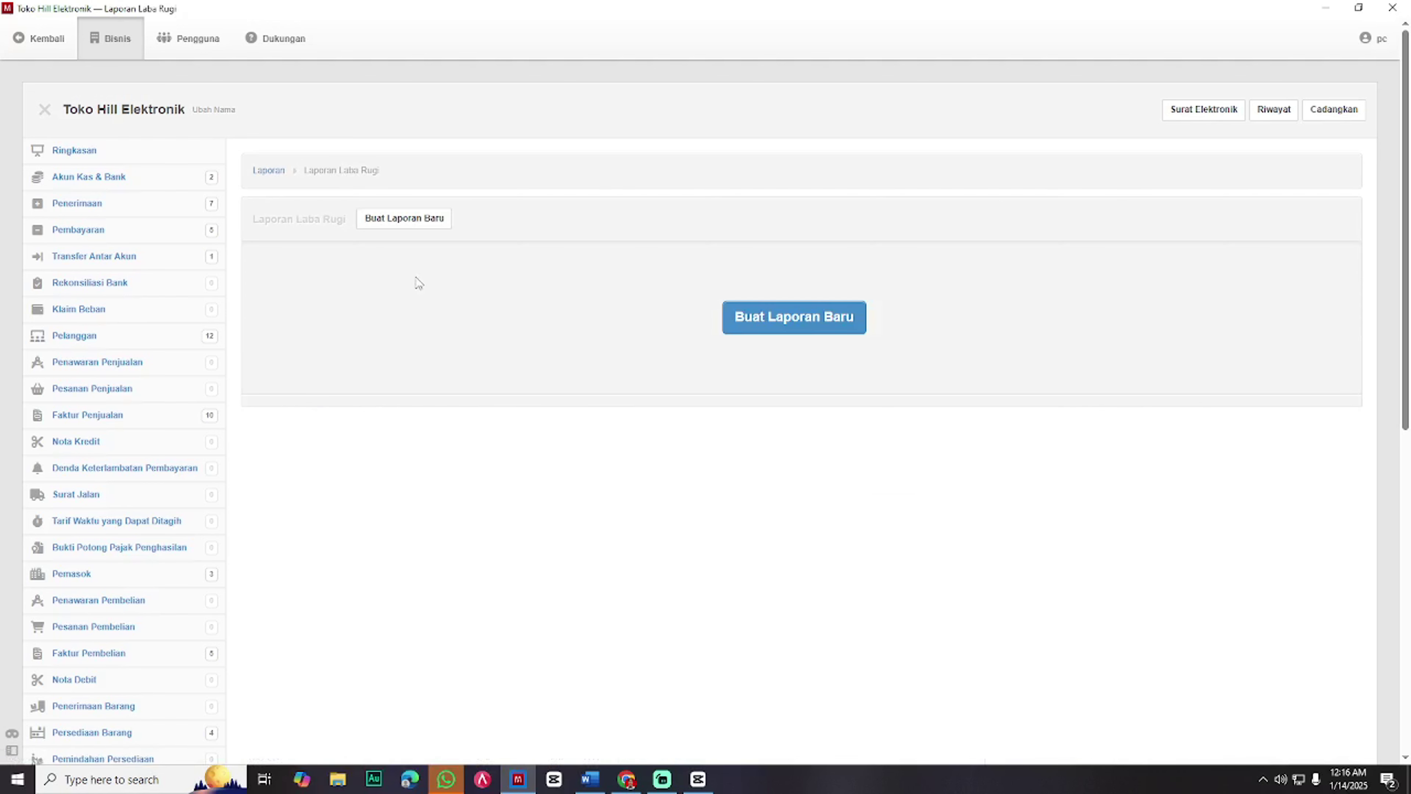
left_click(756, 326)
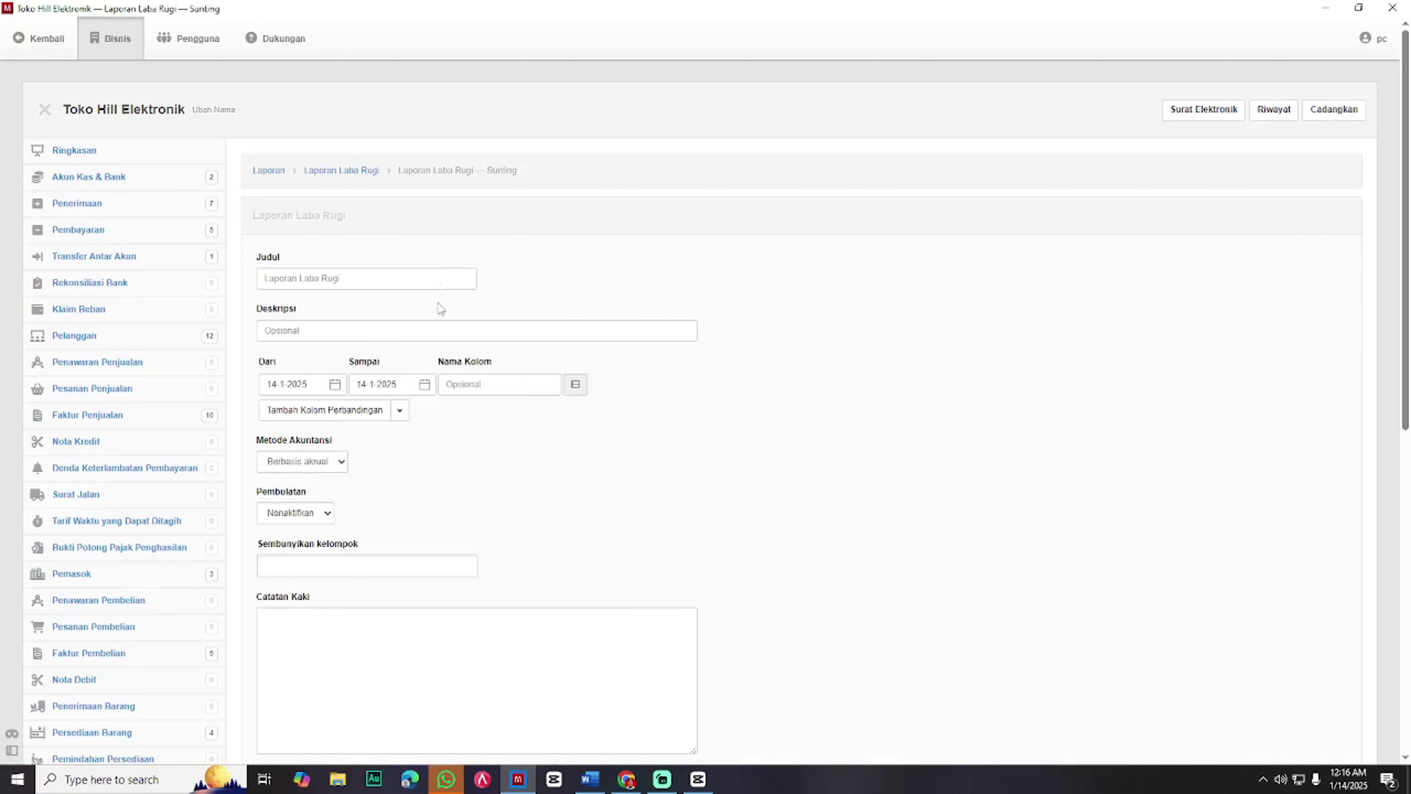
left_click(321, 390)
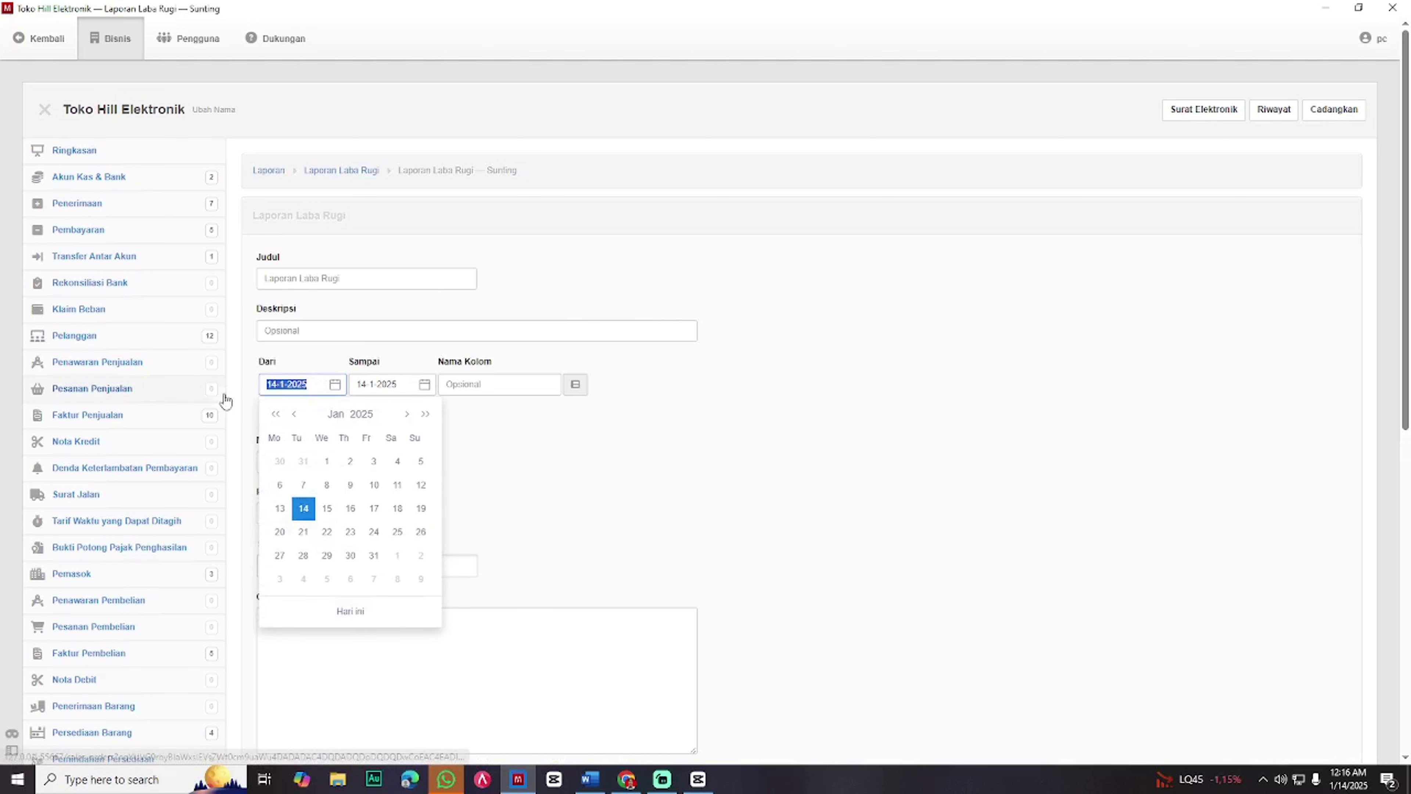
type("1-1")
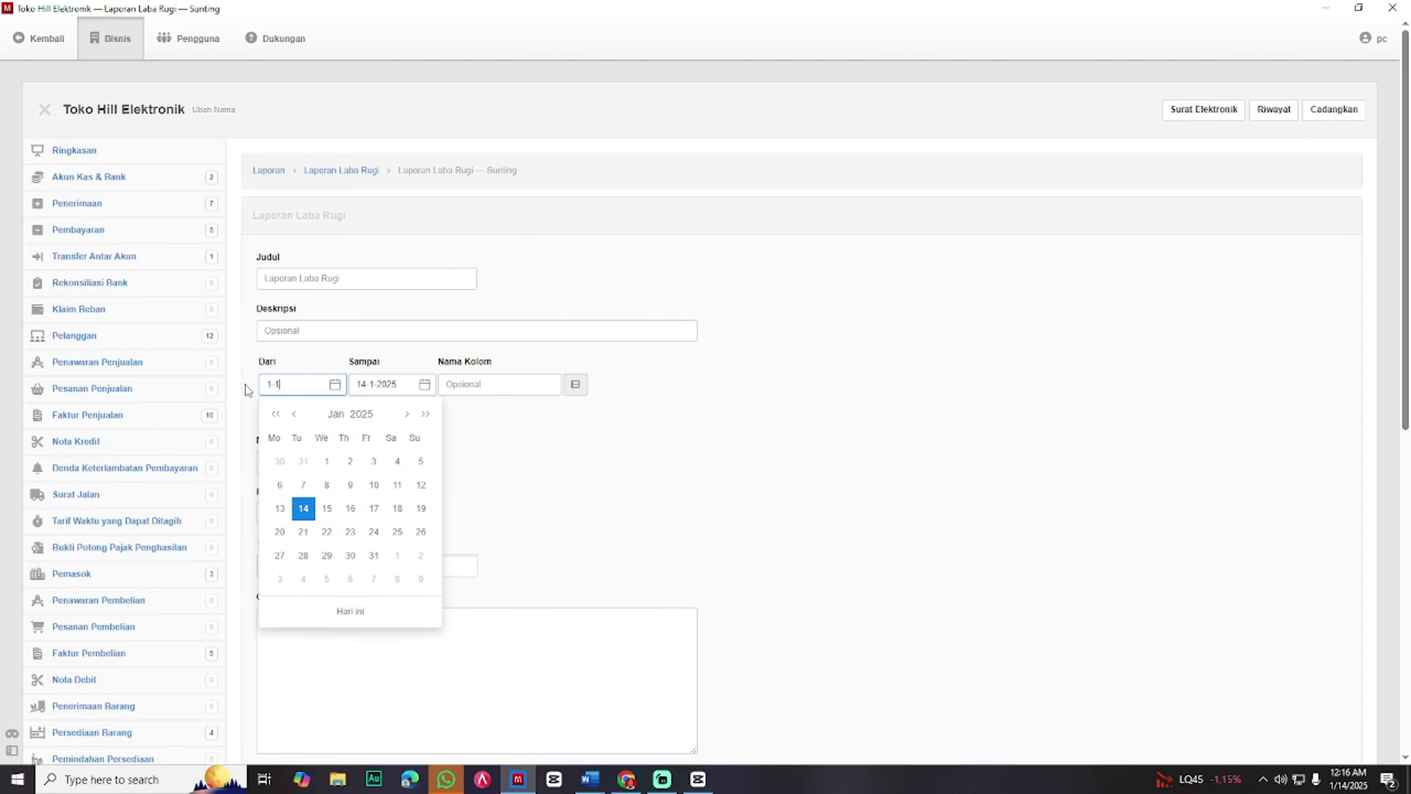
type("-2021")
left_click(405, 387)
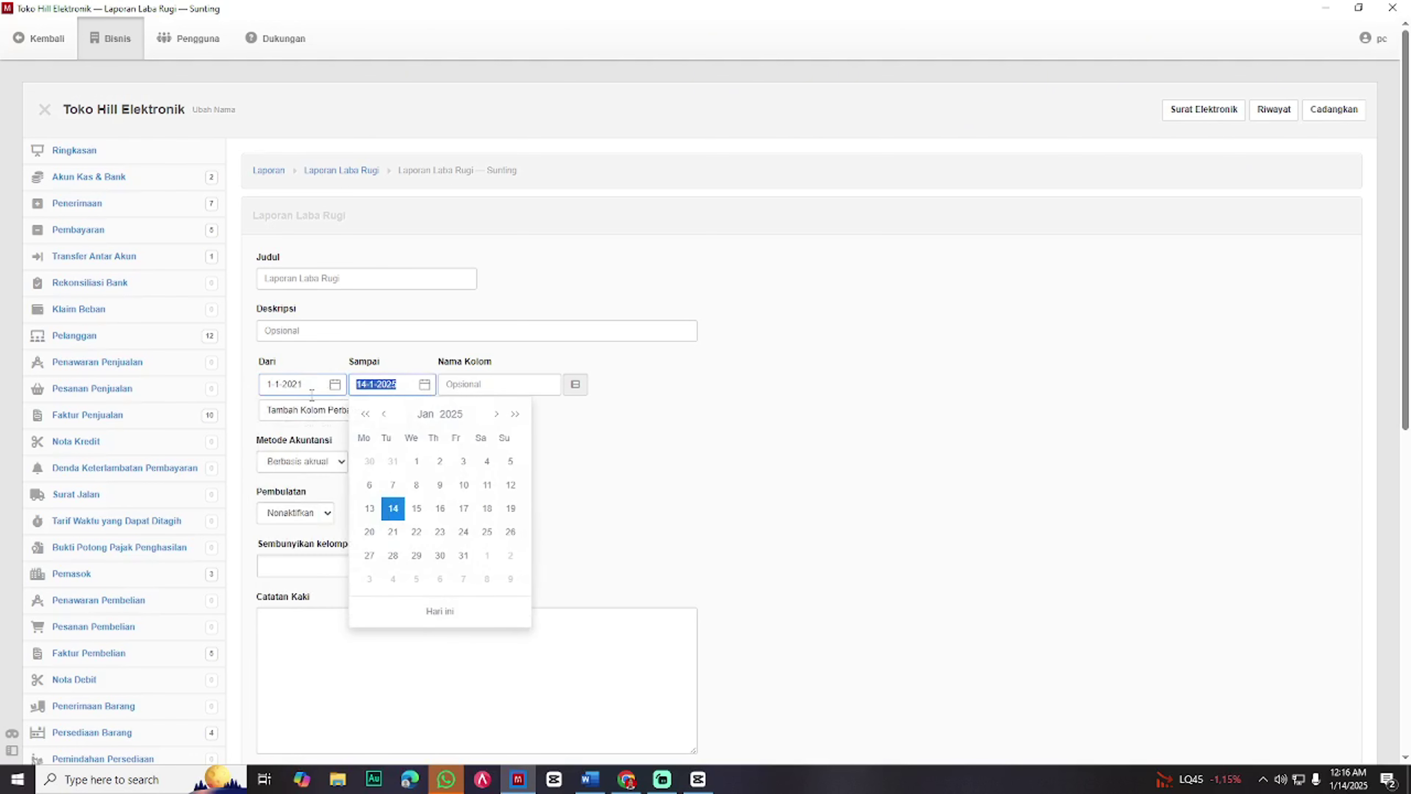
type("31-1-2021")
left_click(641, 457)
- Exclude zero balances from the Laporan Laba Rugi and create the report
scroll(500, 522, "down", 5)
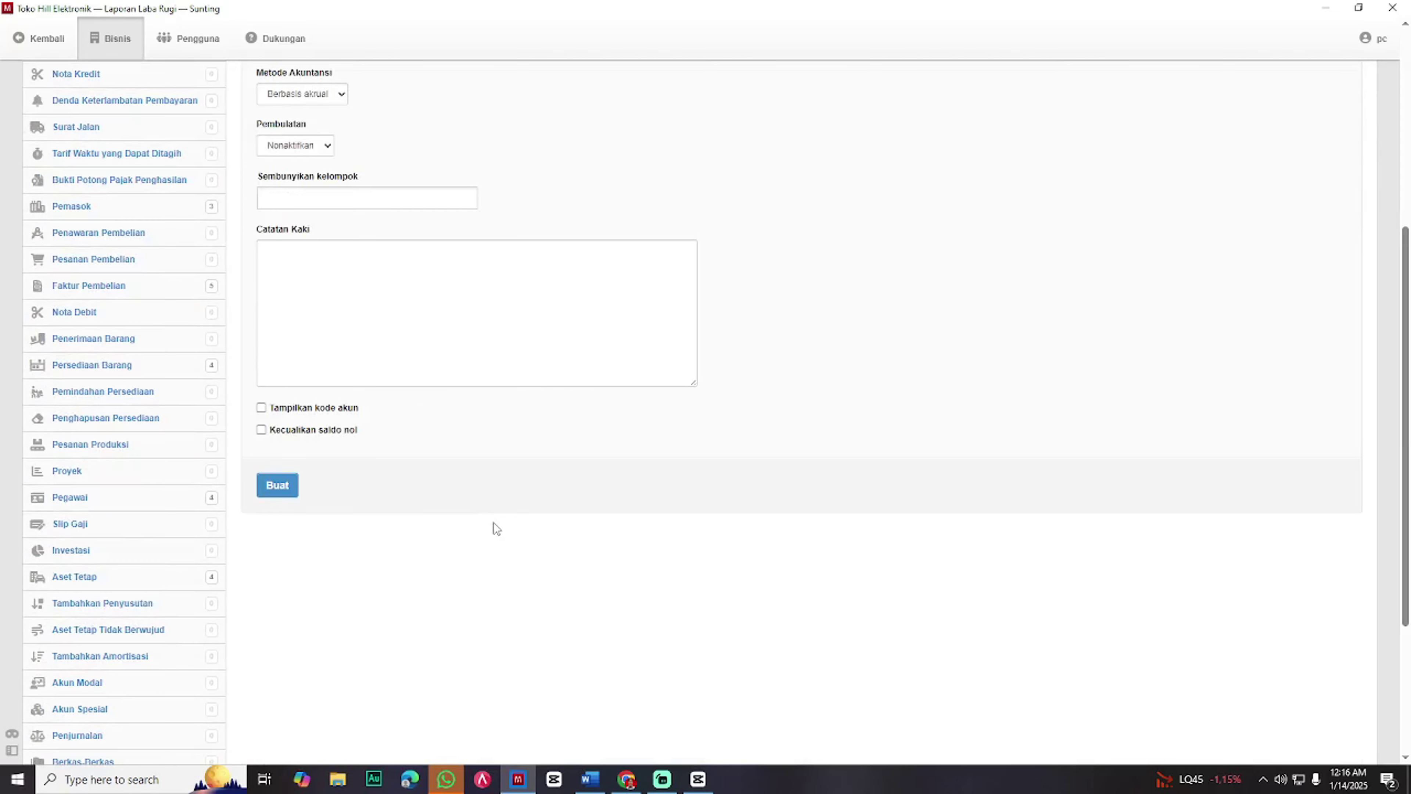
left_click(261, 430)
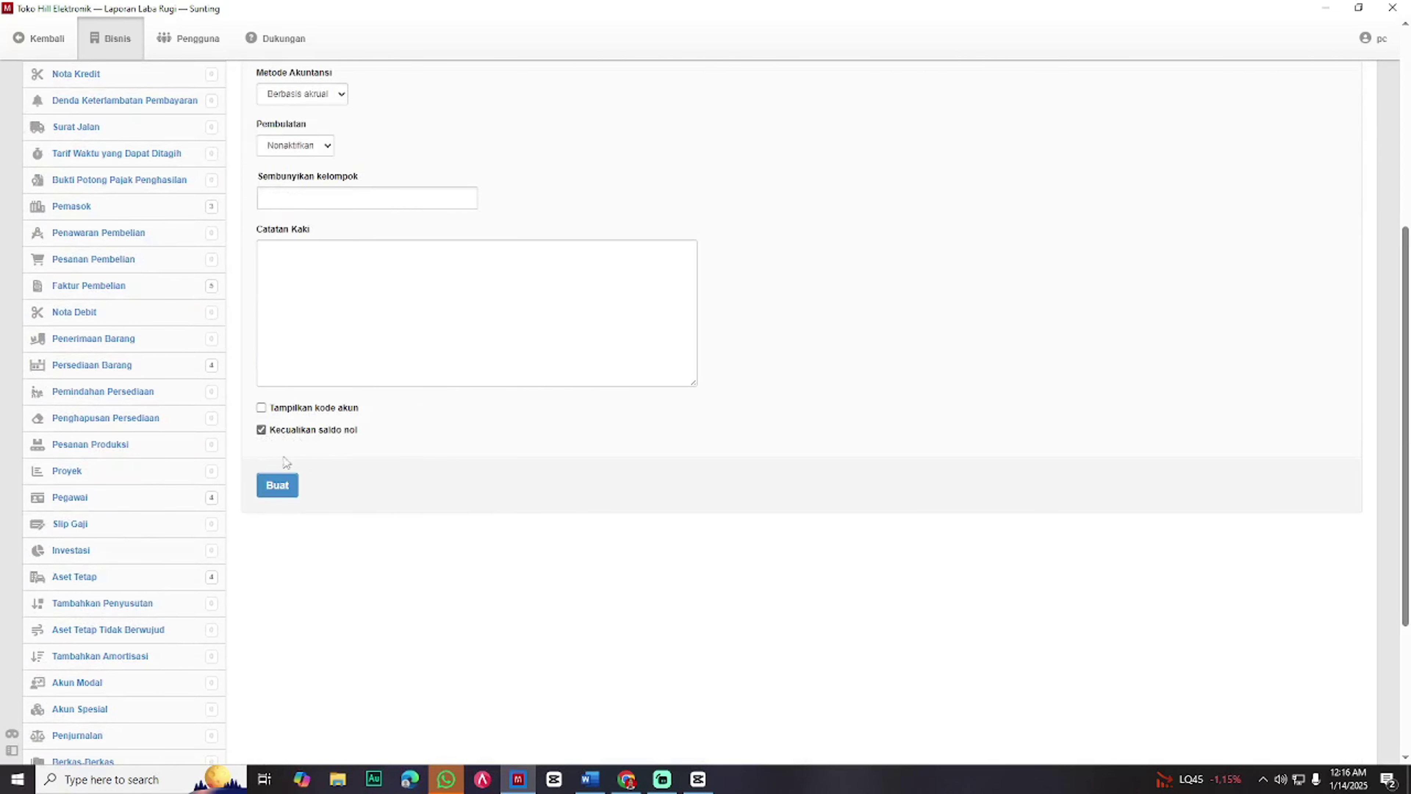
left_click(289, 486)
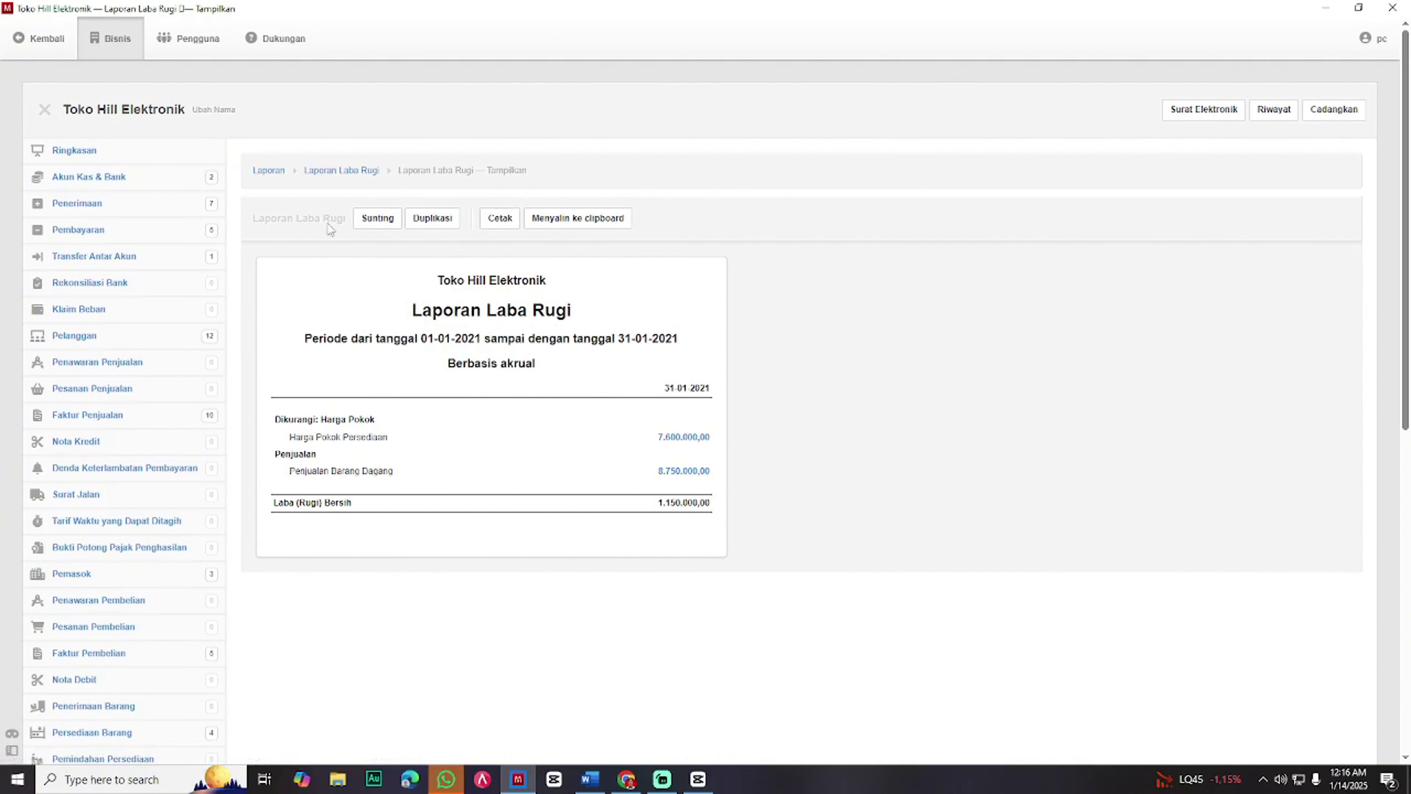
- Start a new Neraca report dated 31-1-2021
left_click(270, 170)
left_click(280, 321)
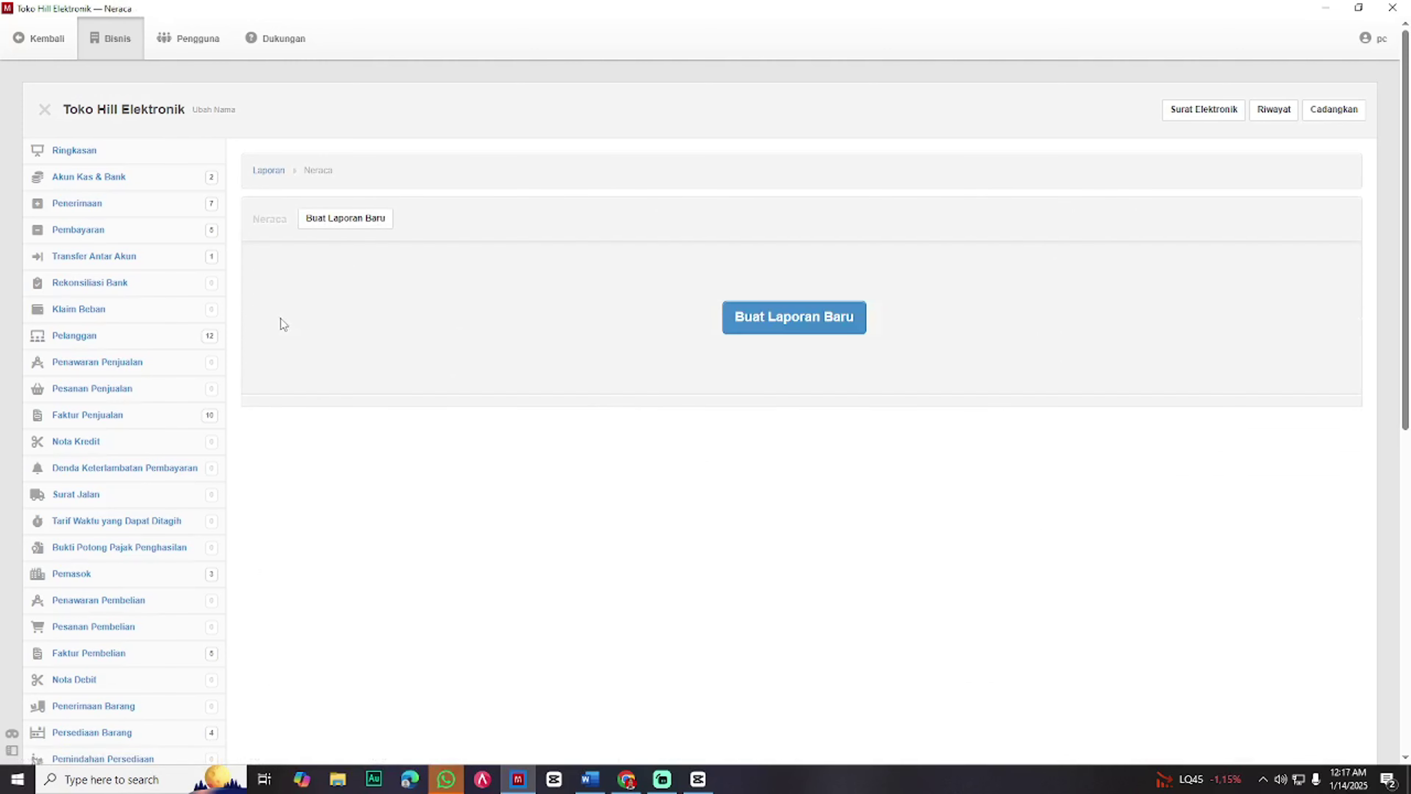
left_click(762, 321)
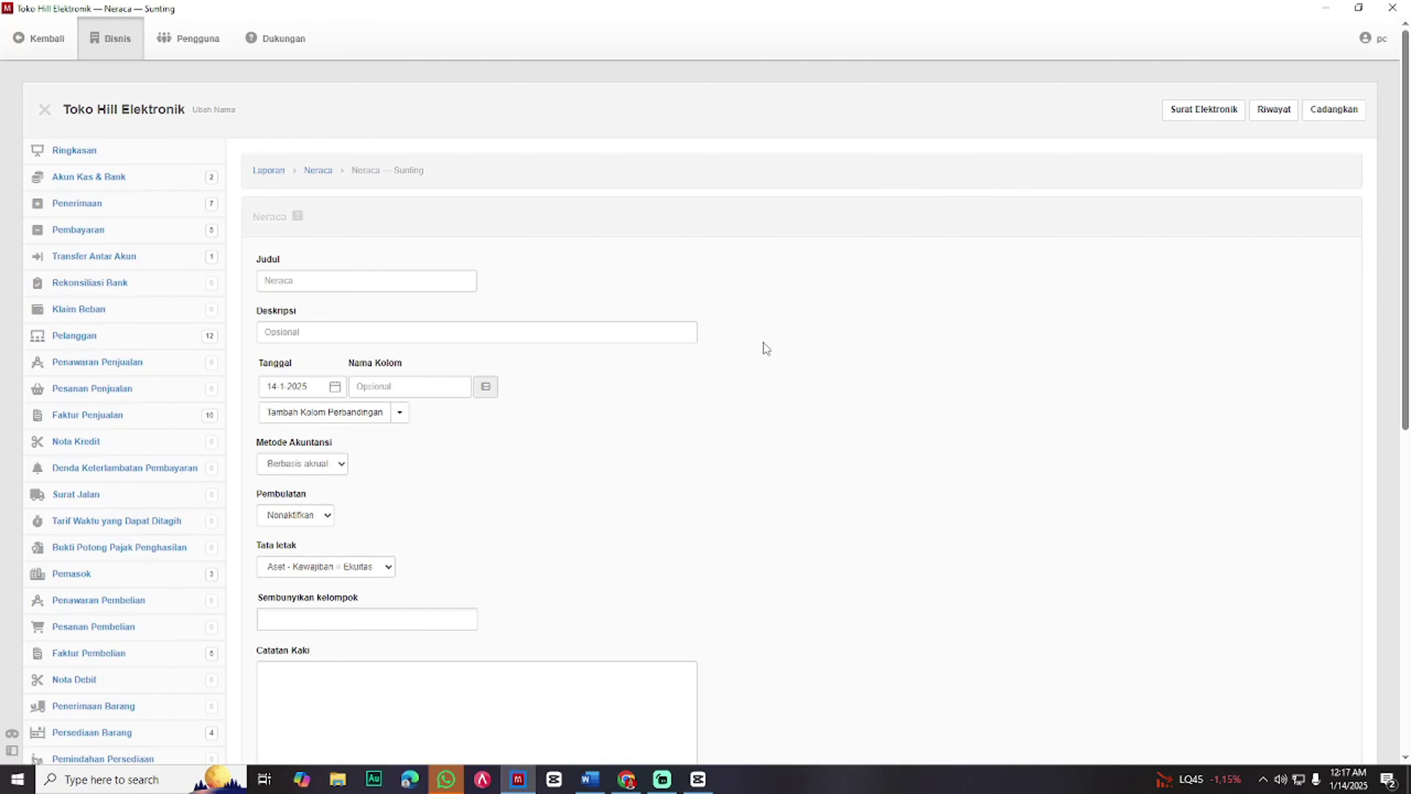
left_click(320, 385)
type("31")
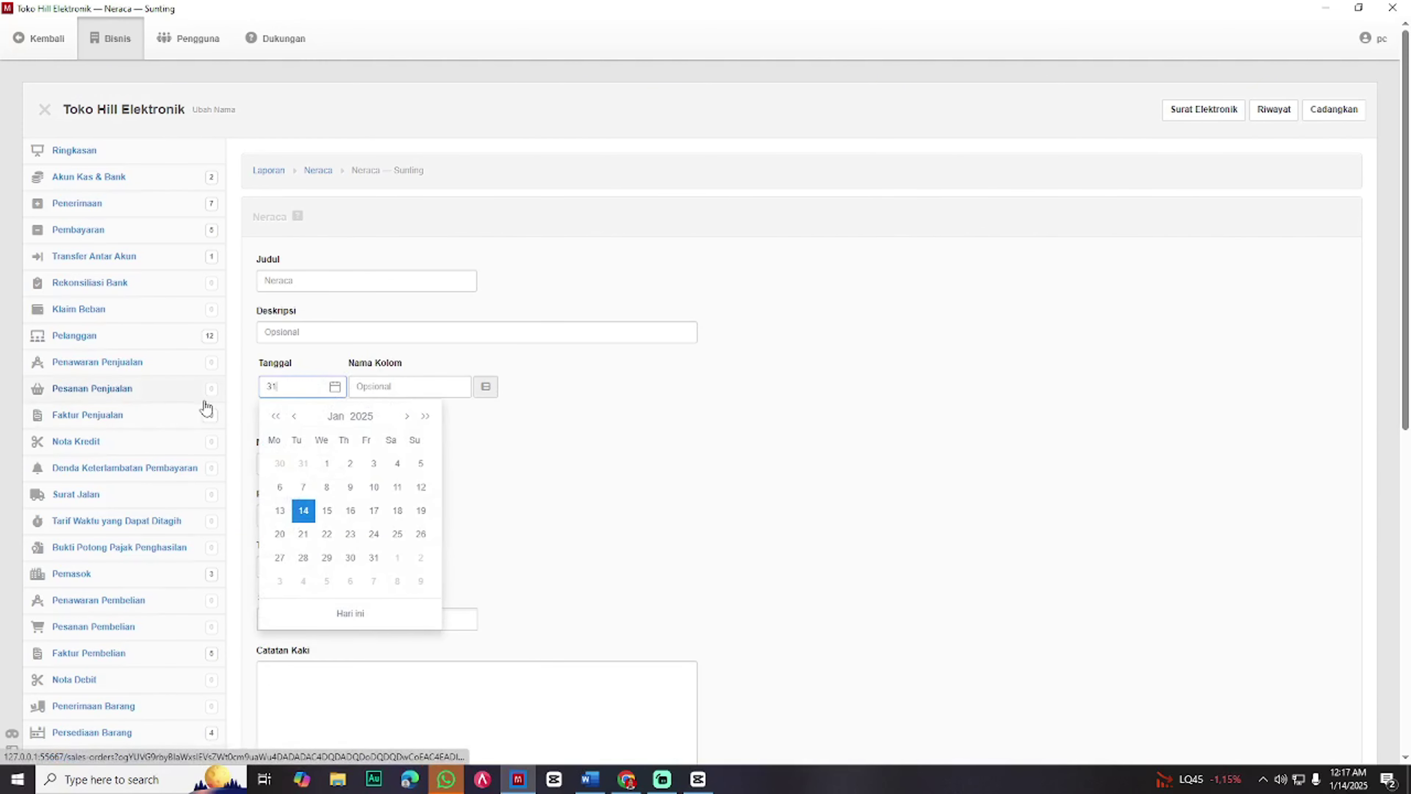
type("-")
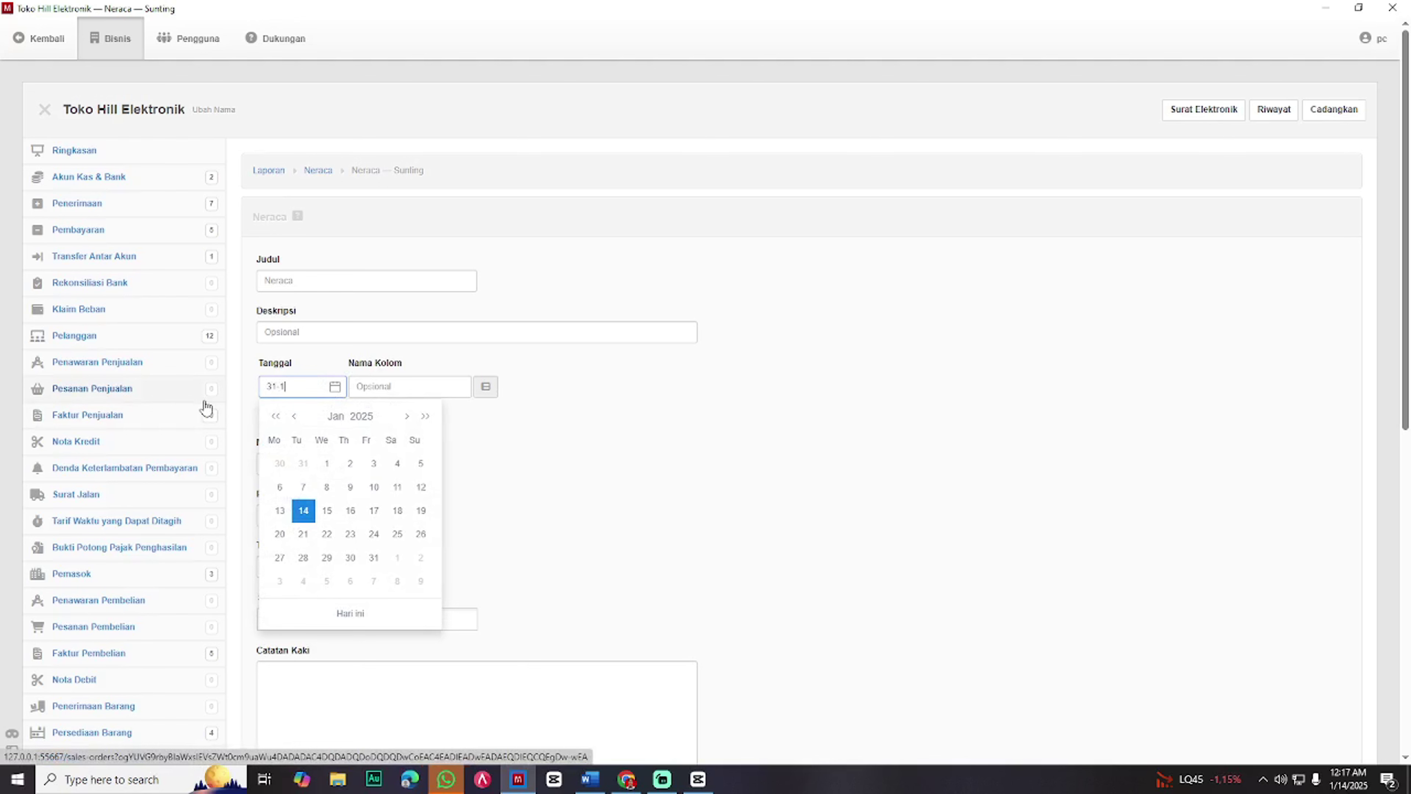
type("1-2021")
left_click(675, 427)
- Set the Neraca layout to Aset = Kewajiban + Ekuitas, exclude zero balances and create the report
scroll(427, 621, "down", 3)
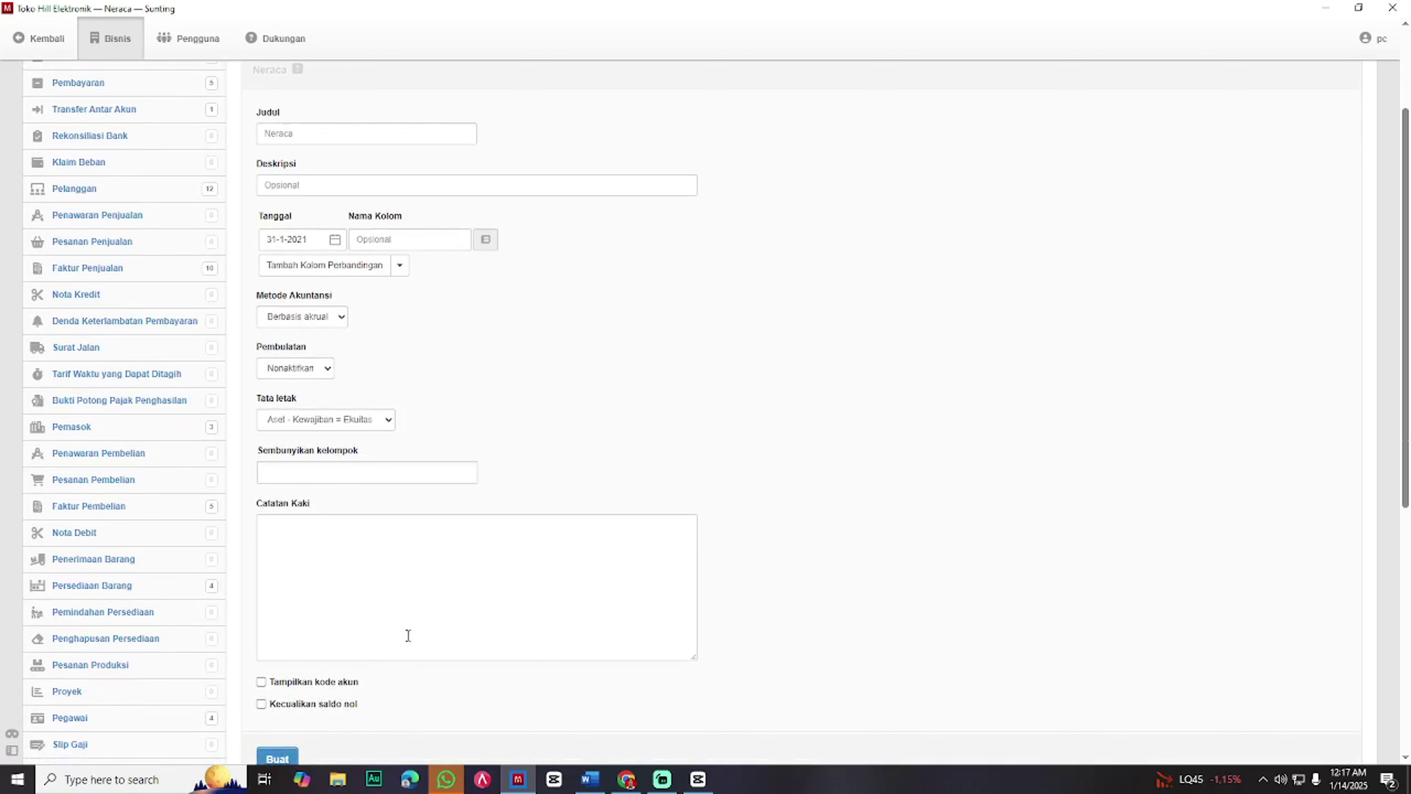
left_click(345, 426)
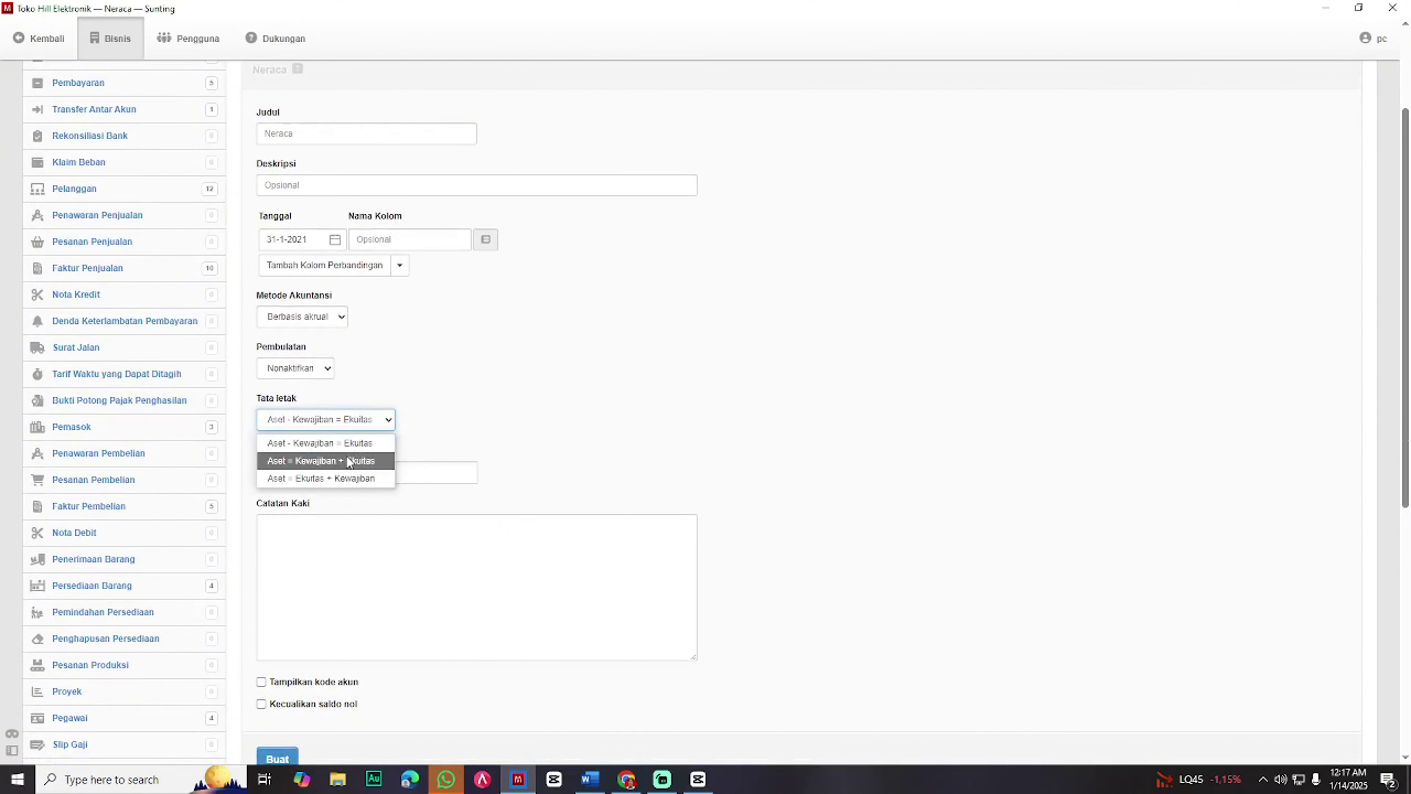
left_click(351, 465)
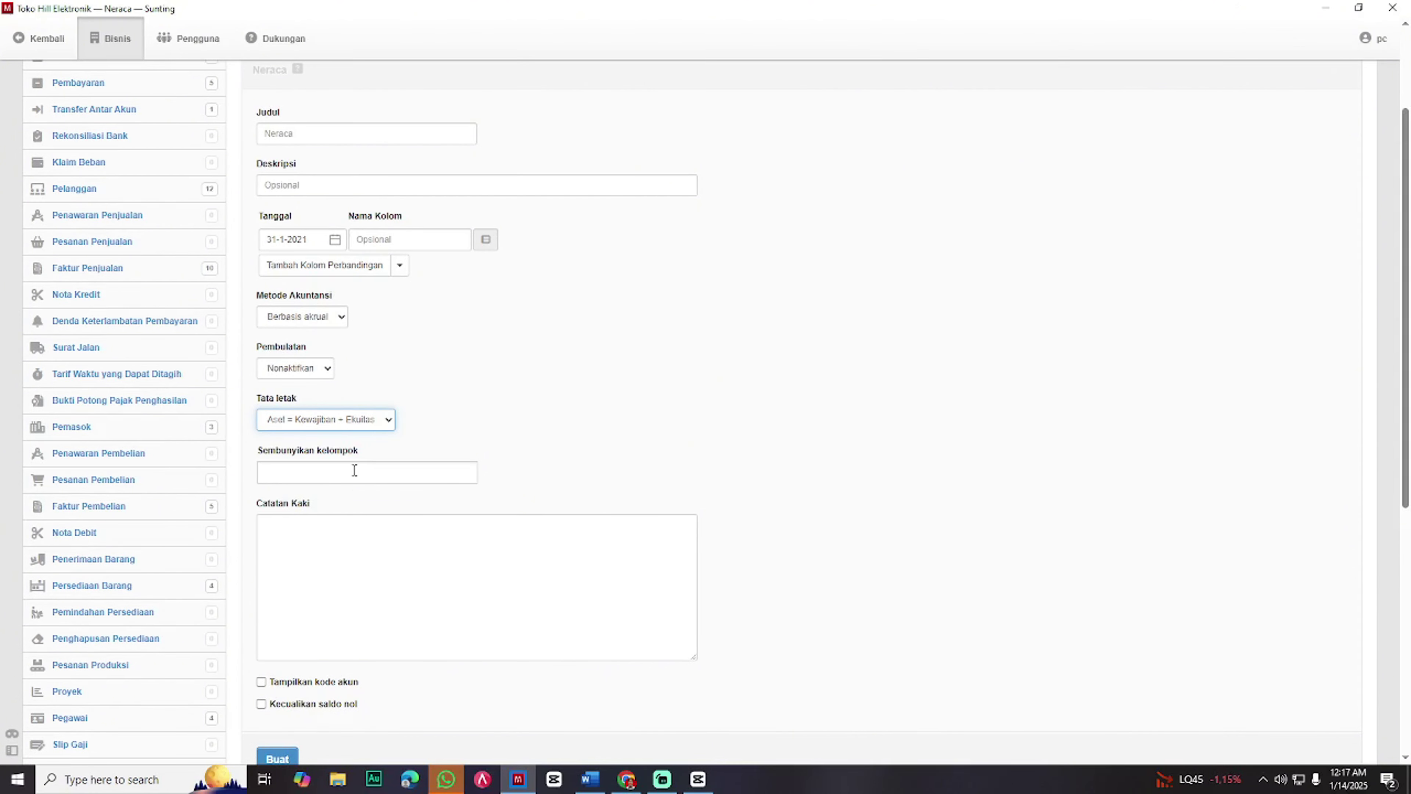
scroll(299, 509, "down", 3)
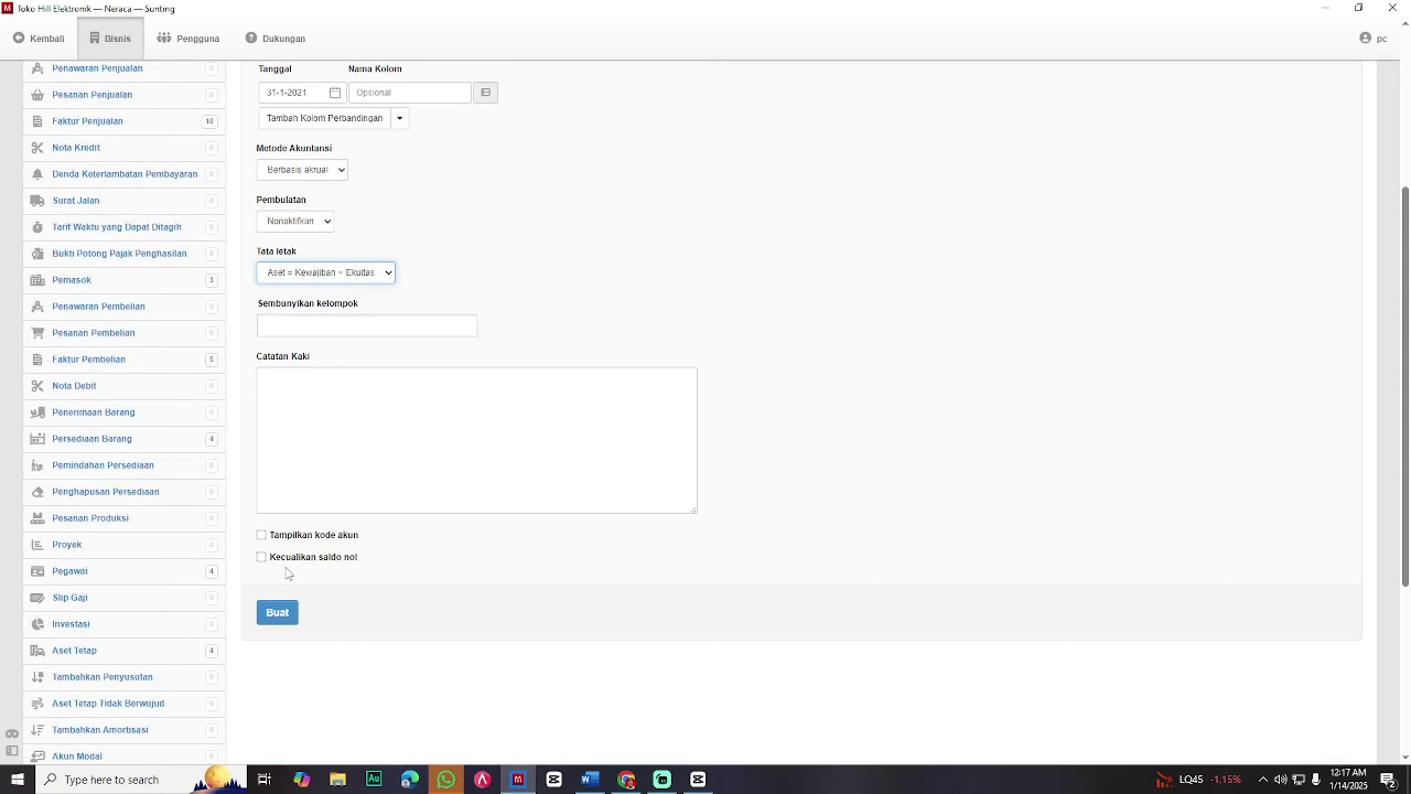
left_click(261, 557)
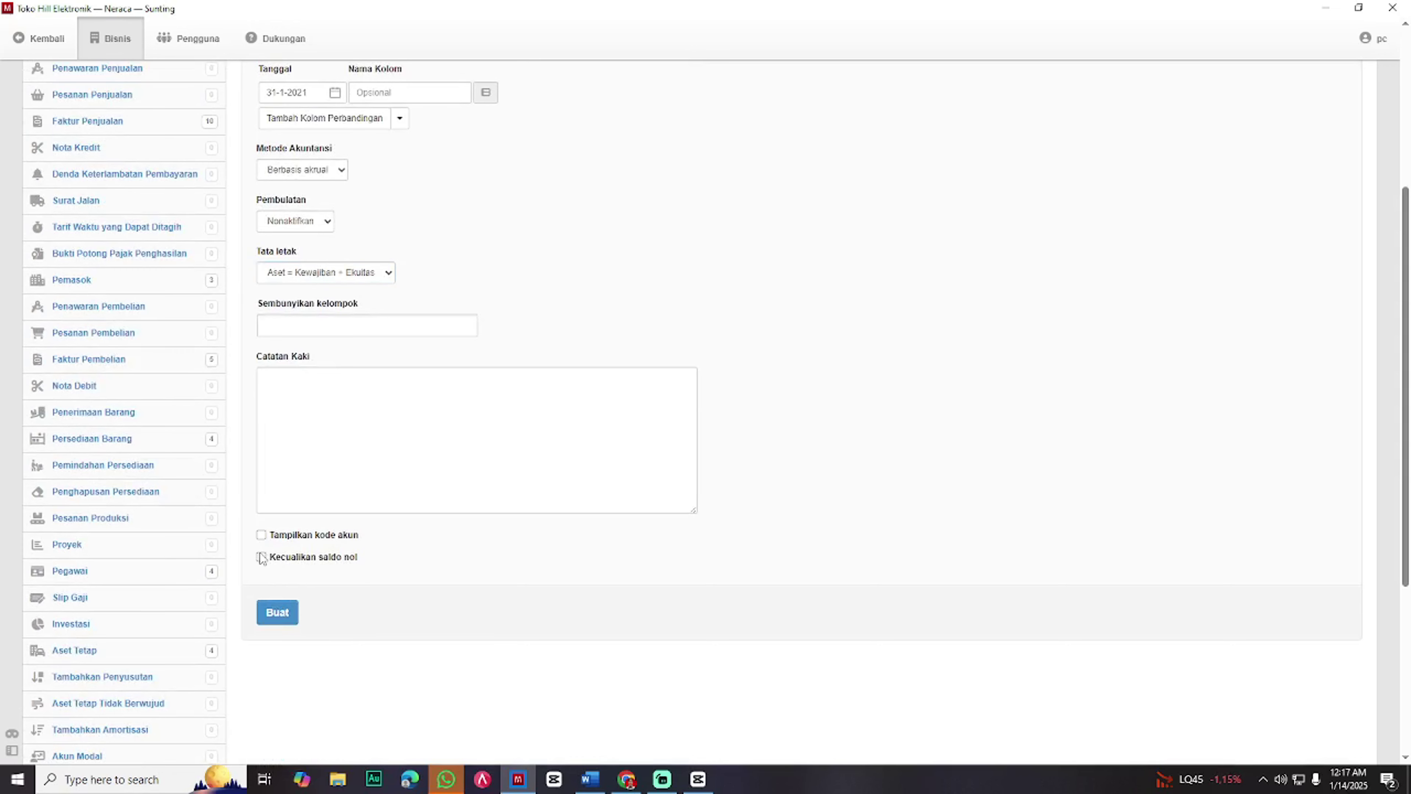
left_click(261, 557)
left_click(283, 614)
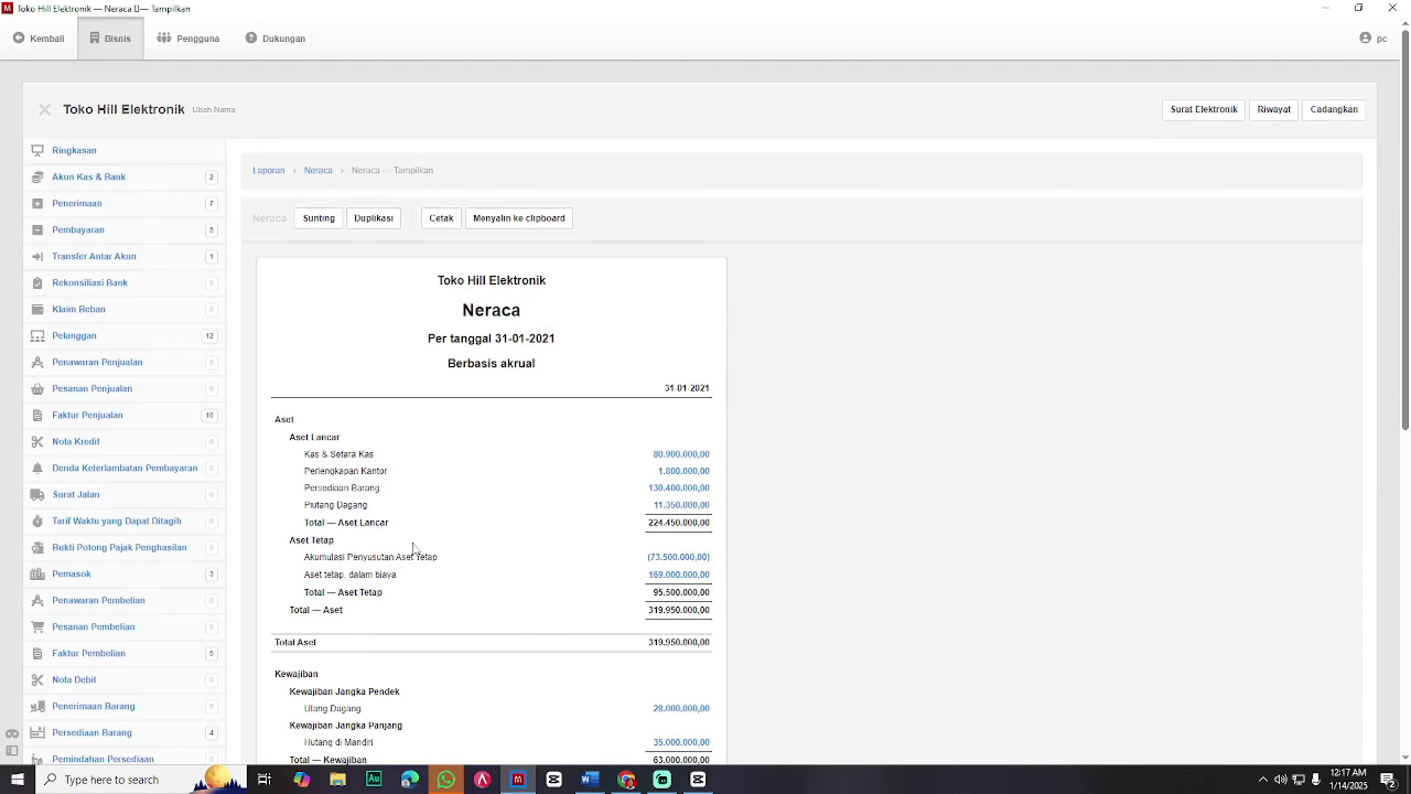
- Examine the Neraca's asset, liability and equity sections and compare their totals
scroll(412, 548, "down", 8)
scroll(727, 434, "up", 7)
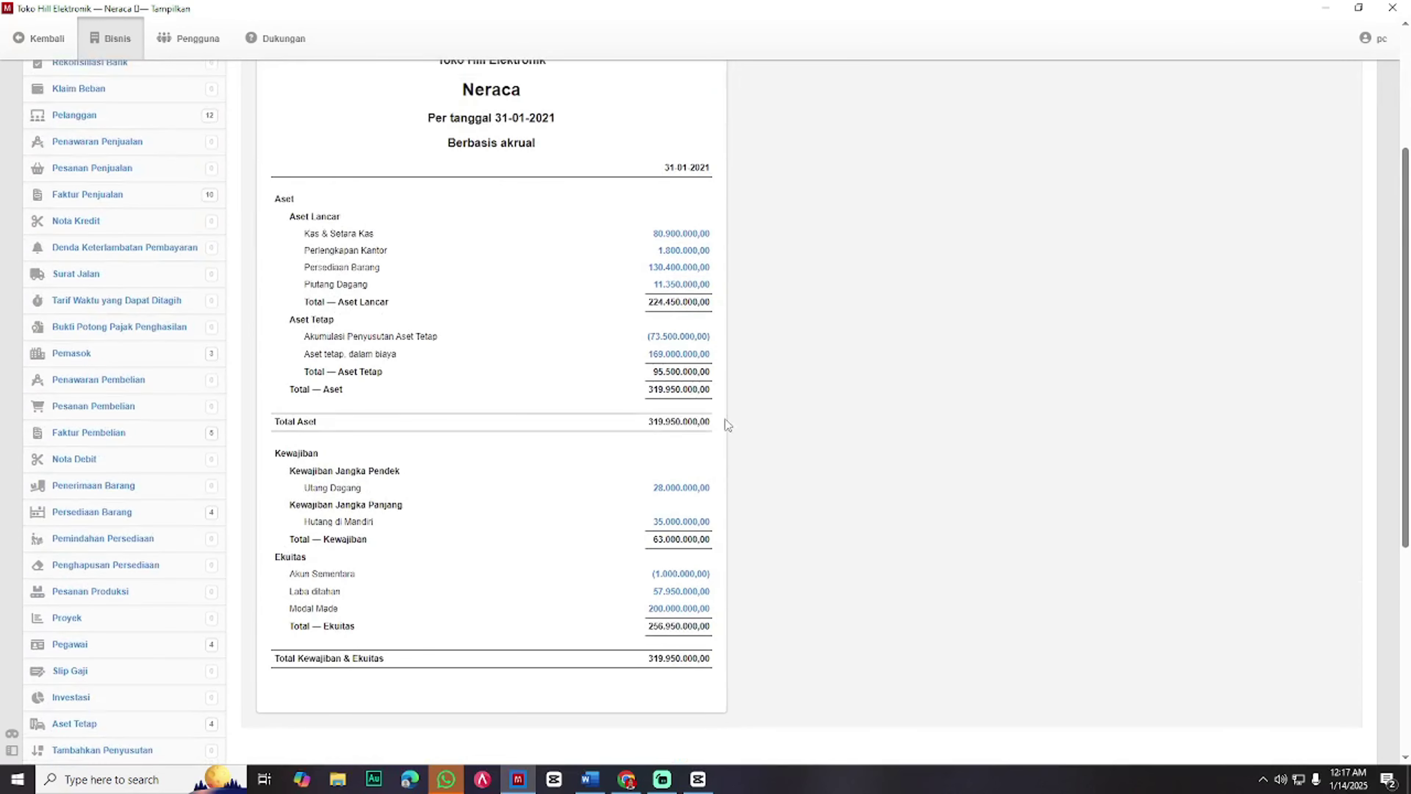
scroll(611, 439, "down", 7)
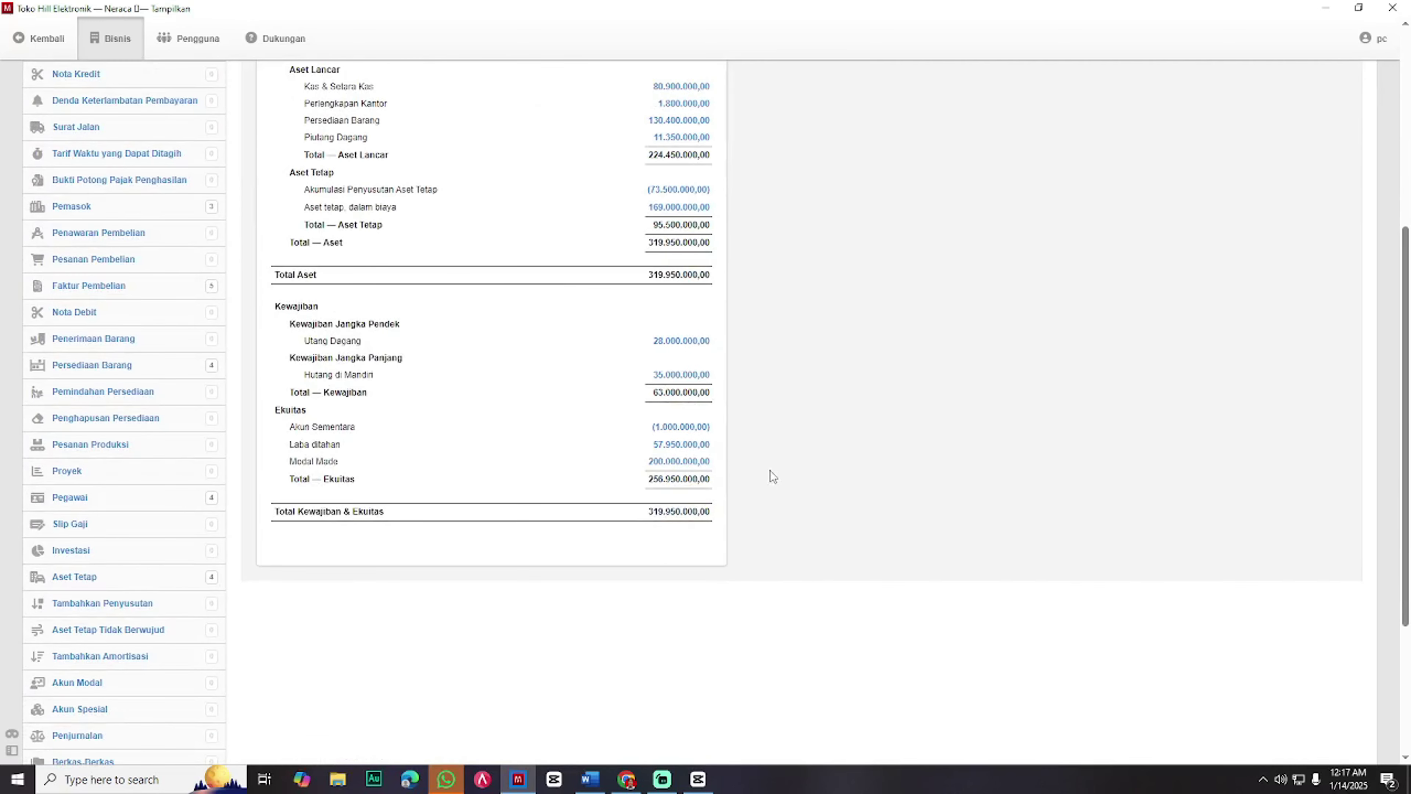